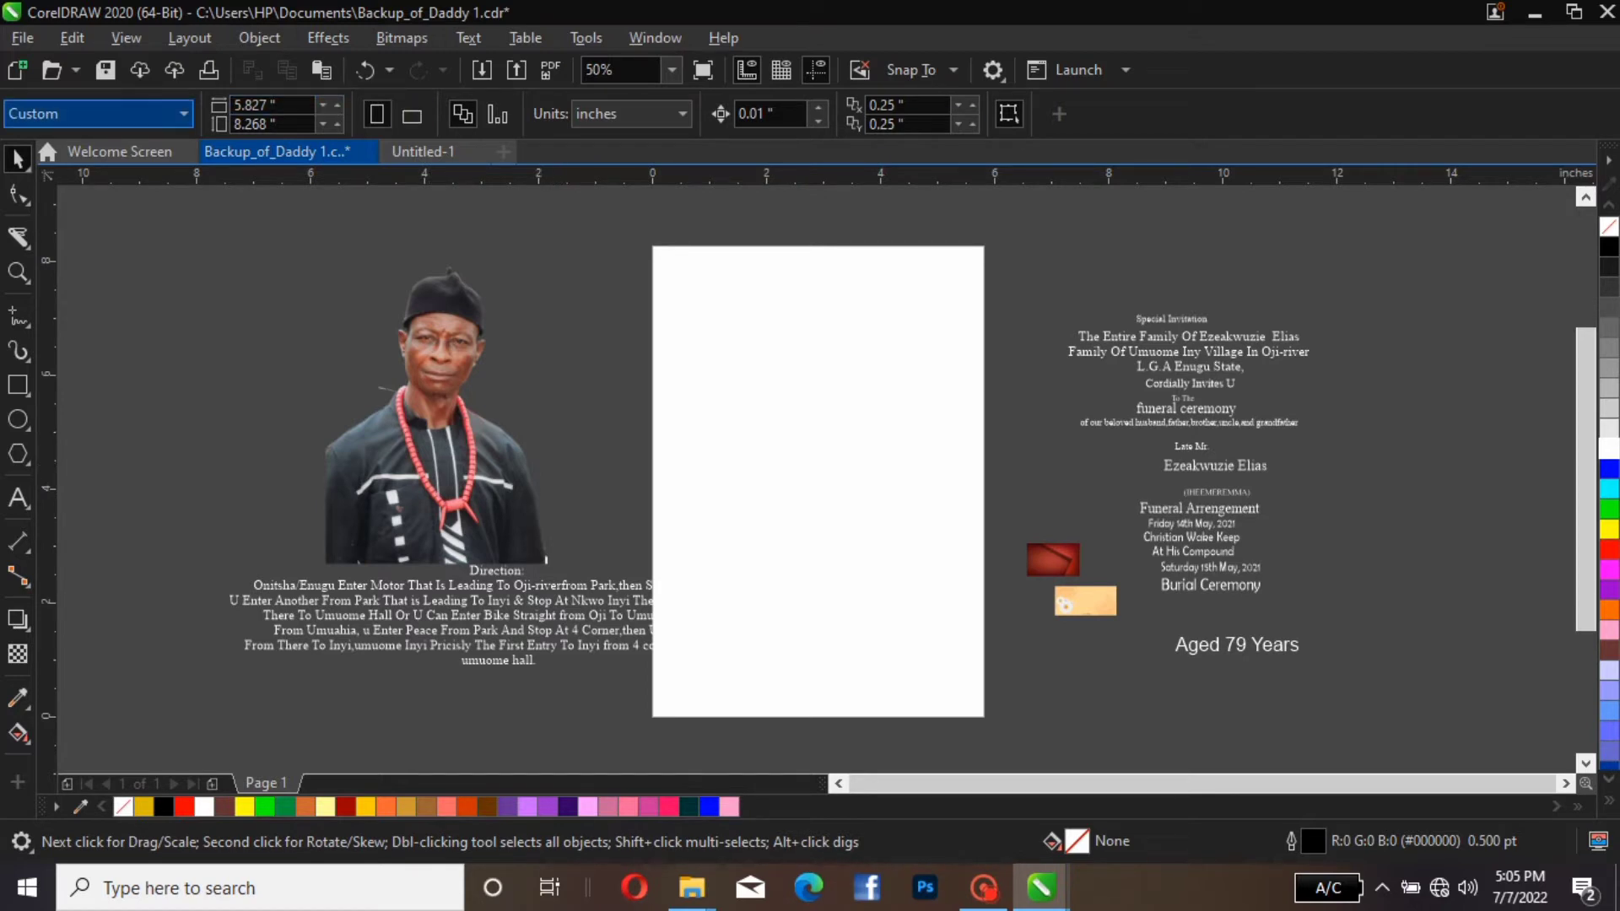
# Set the page size to A5 in landscape orientation
pyautogui.click(168, 113)
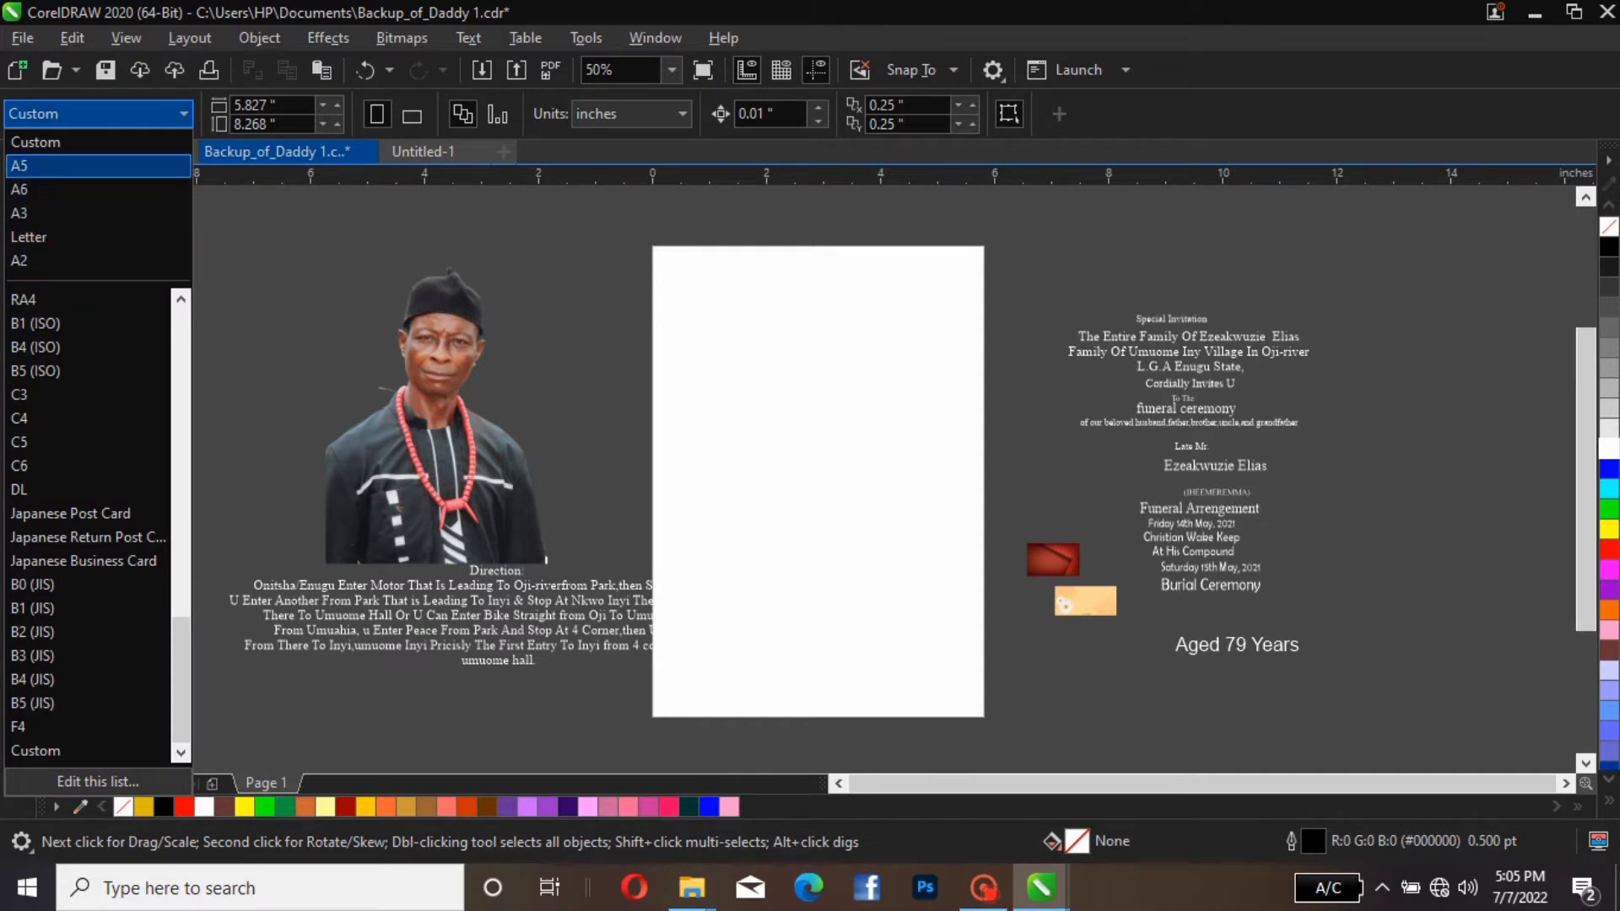
pyautogui.click(51, 165)
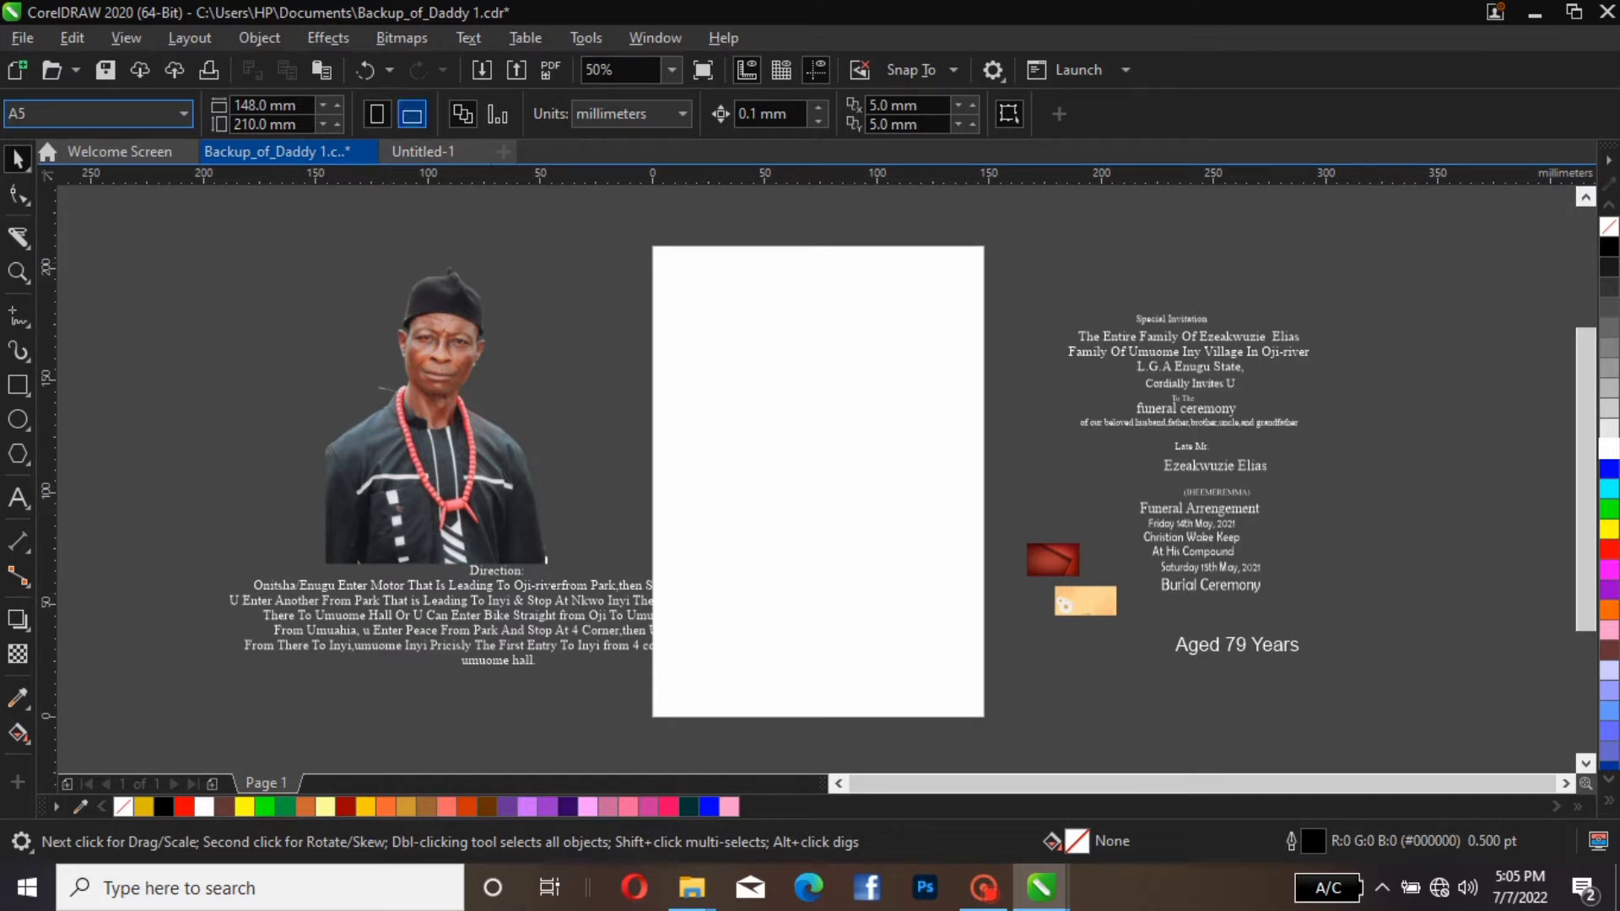
pyautogui.click(412, 114)
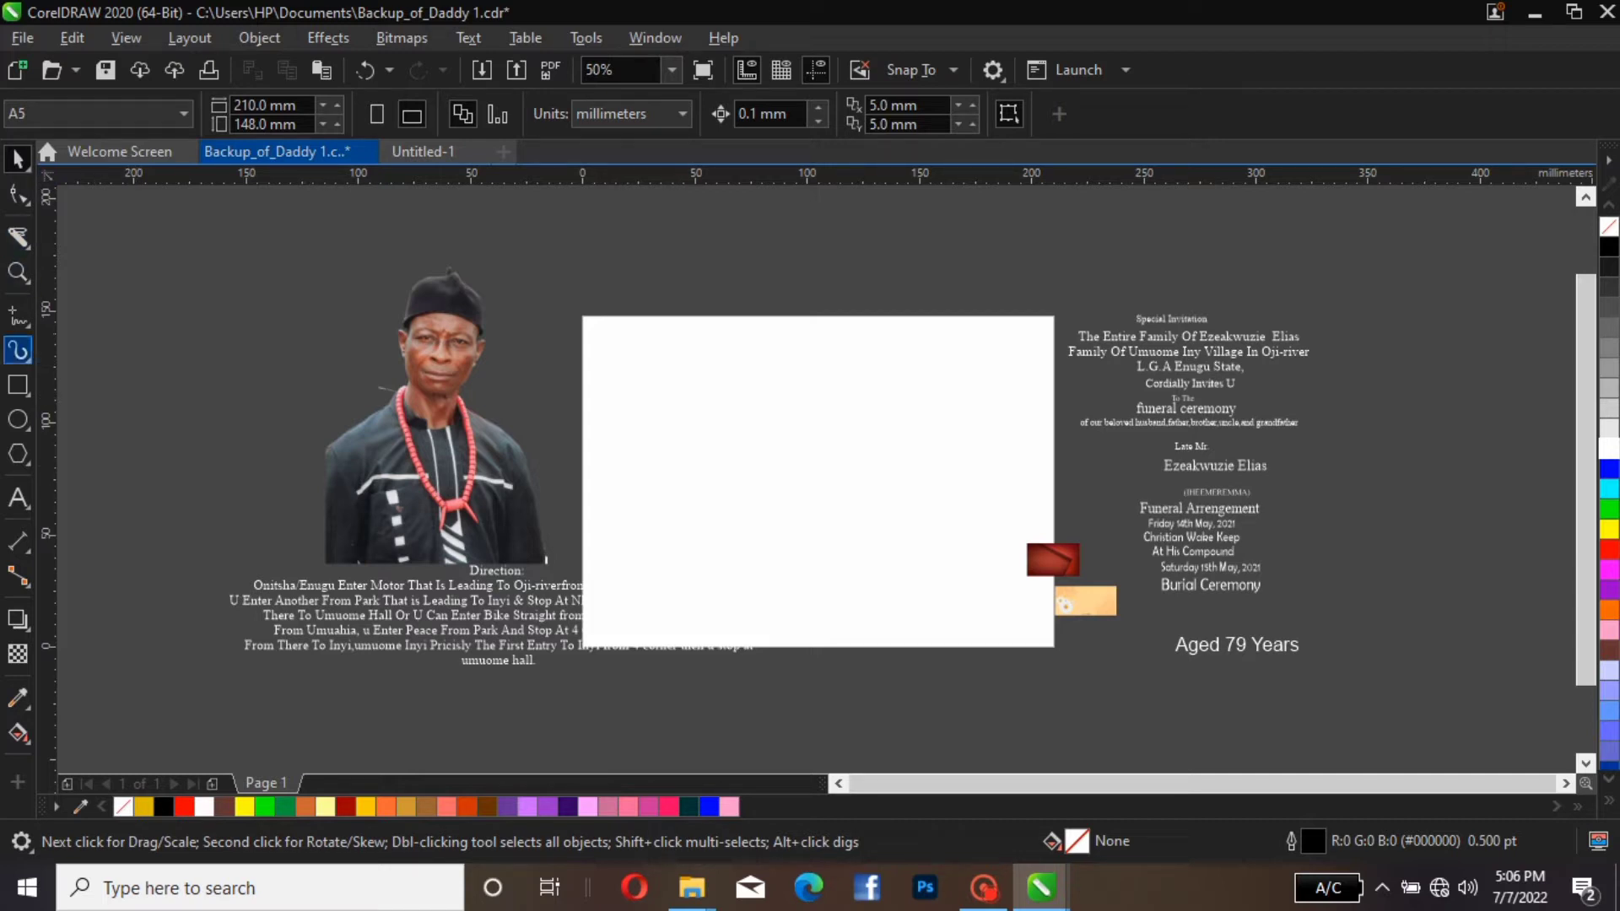
# Create a page-sized rectangle of 210 by 148 mm, remove its outline and keep it centred on the page
pyautogui.click(18, 419)
pyautogui.click(18, 384)
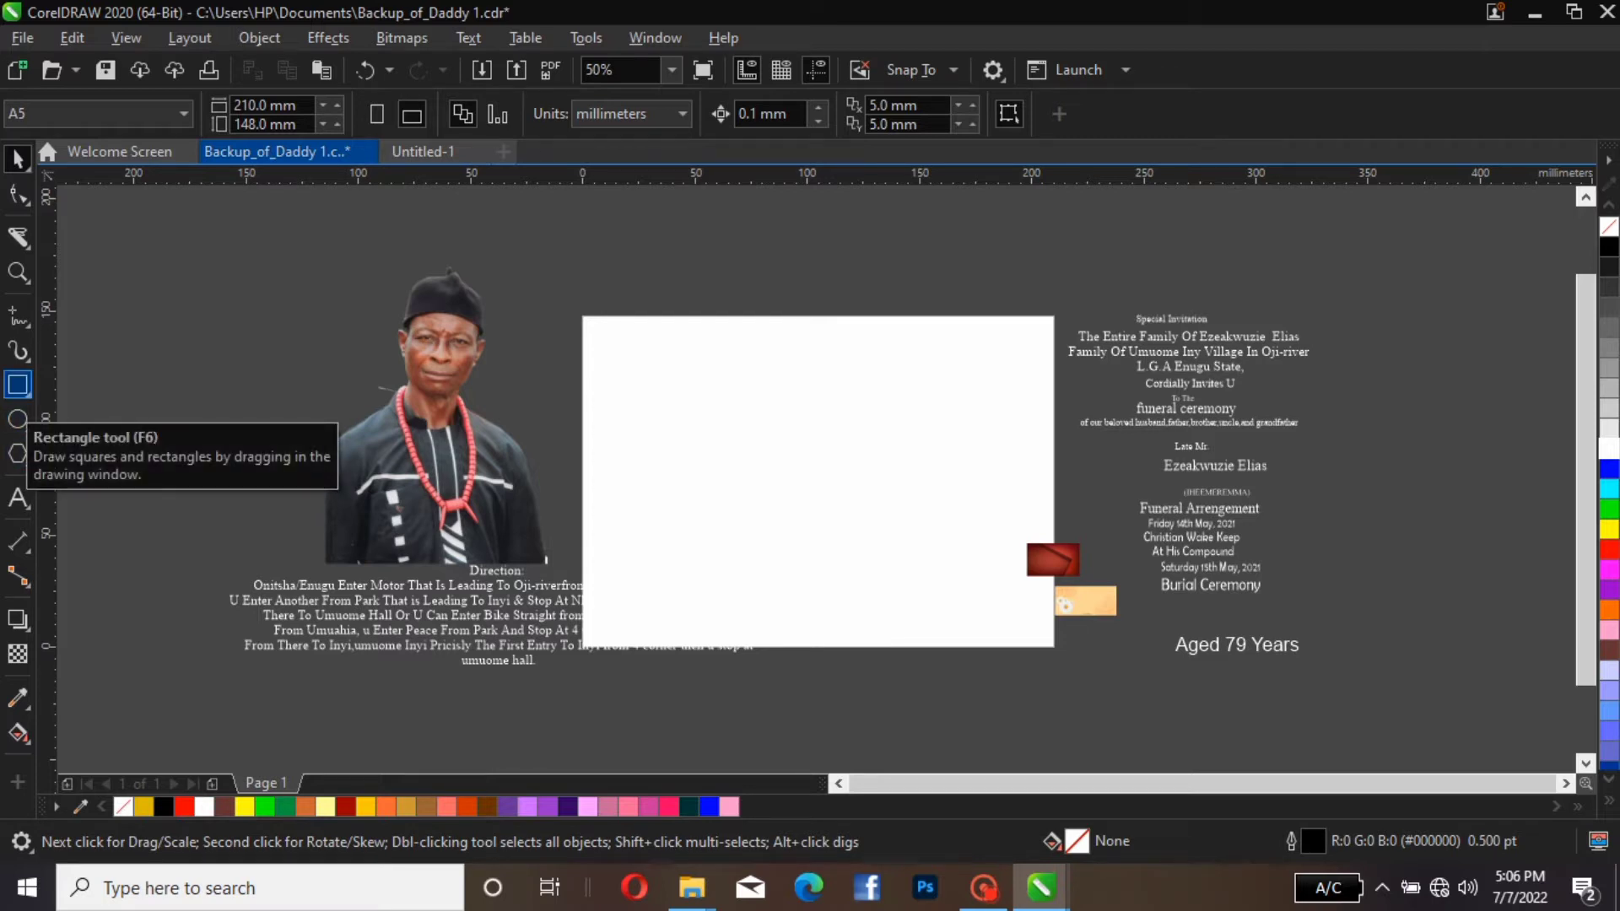
pyautogui.doubleClick(17, 385)
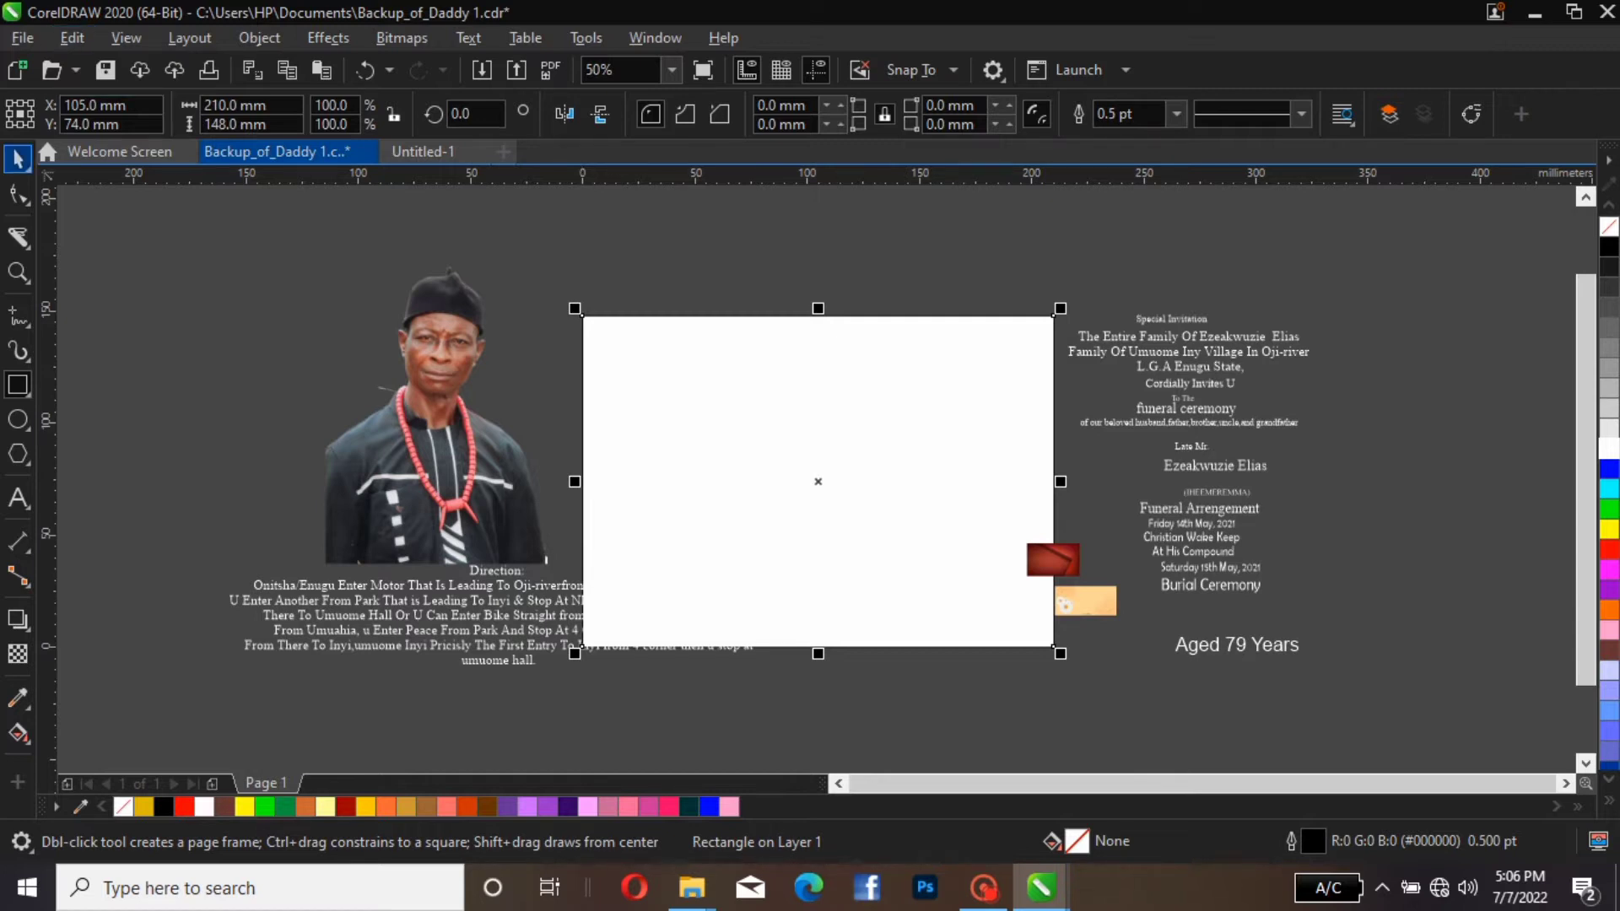
pyautogui.click(18, 157)
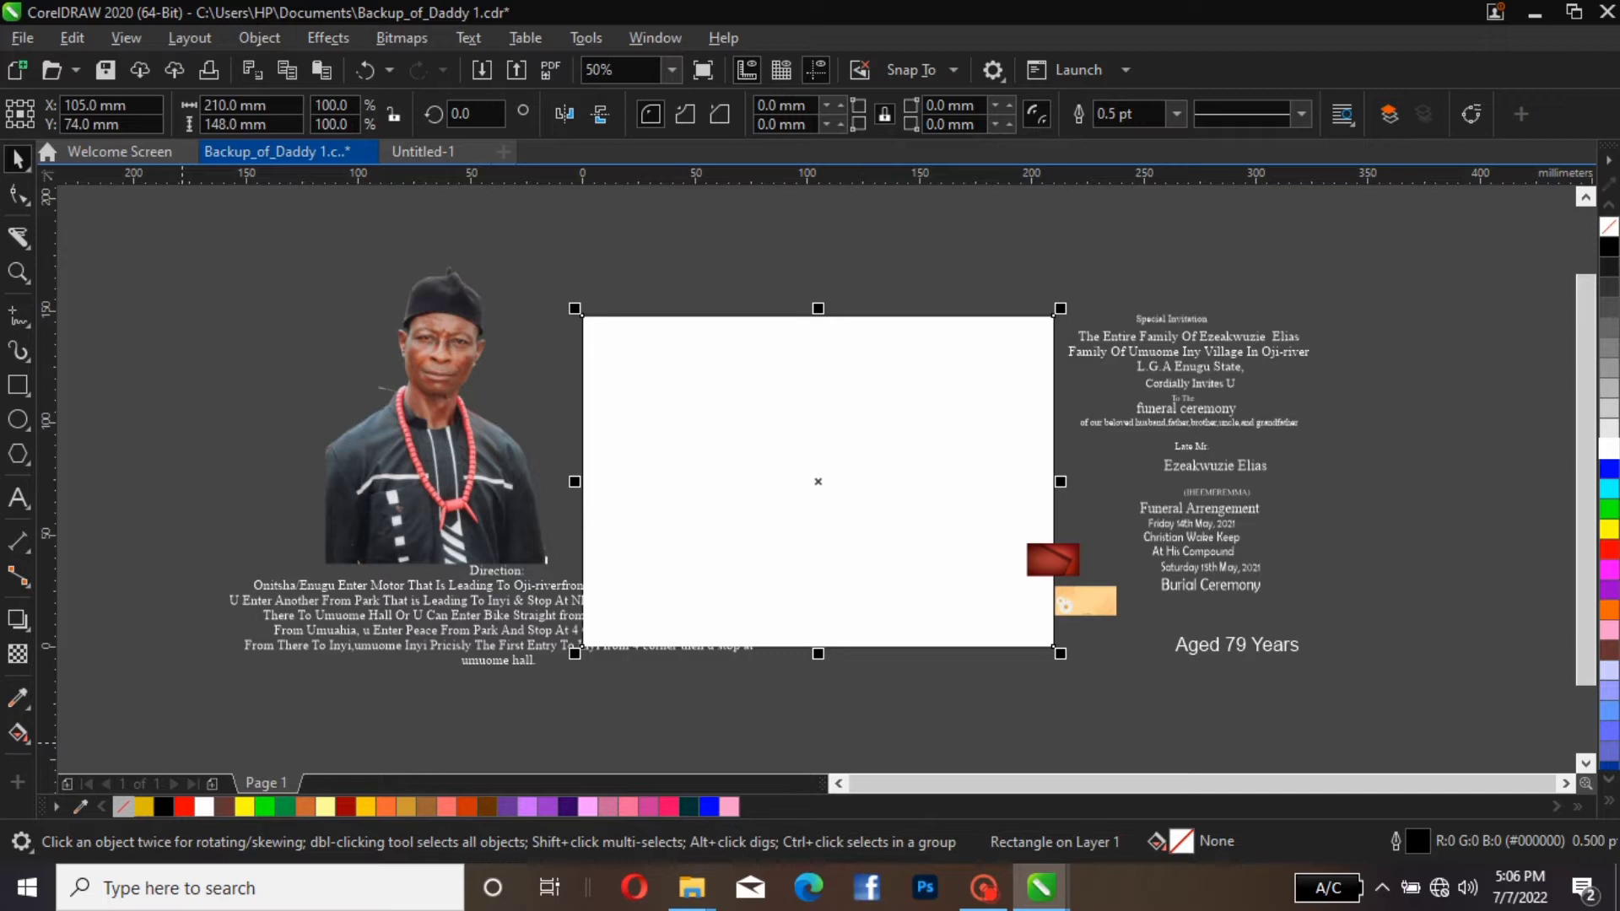
pyautogui.rightClick(123, 807)
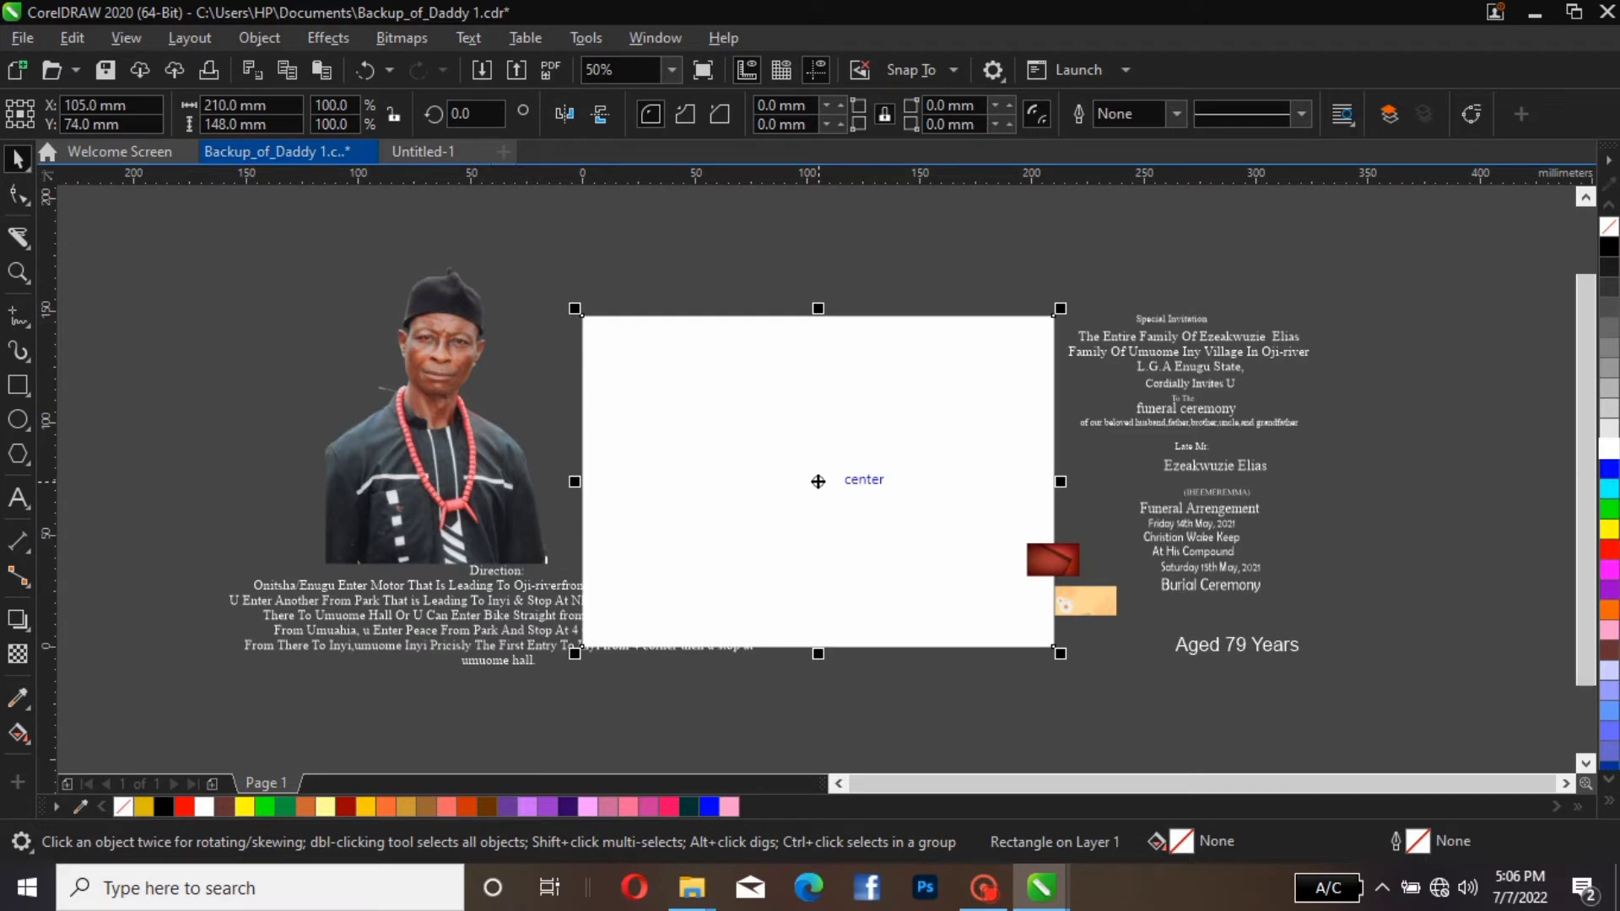
pyautogui.moveTo(818, 481); pyautogui.dragTo(926, 520)
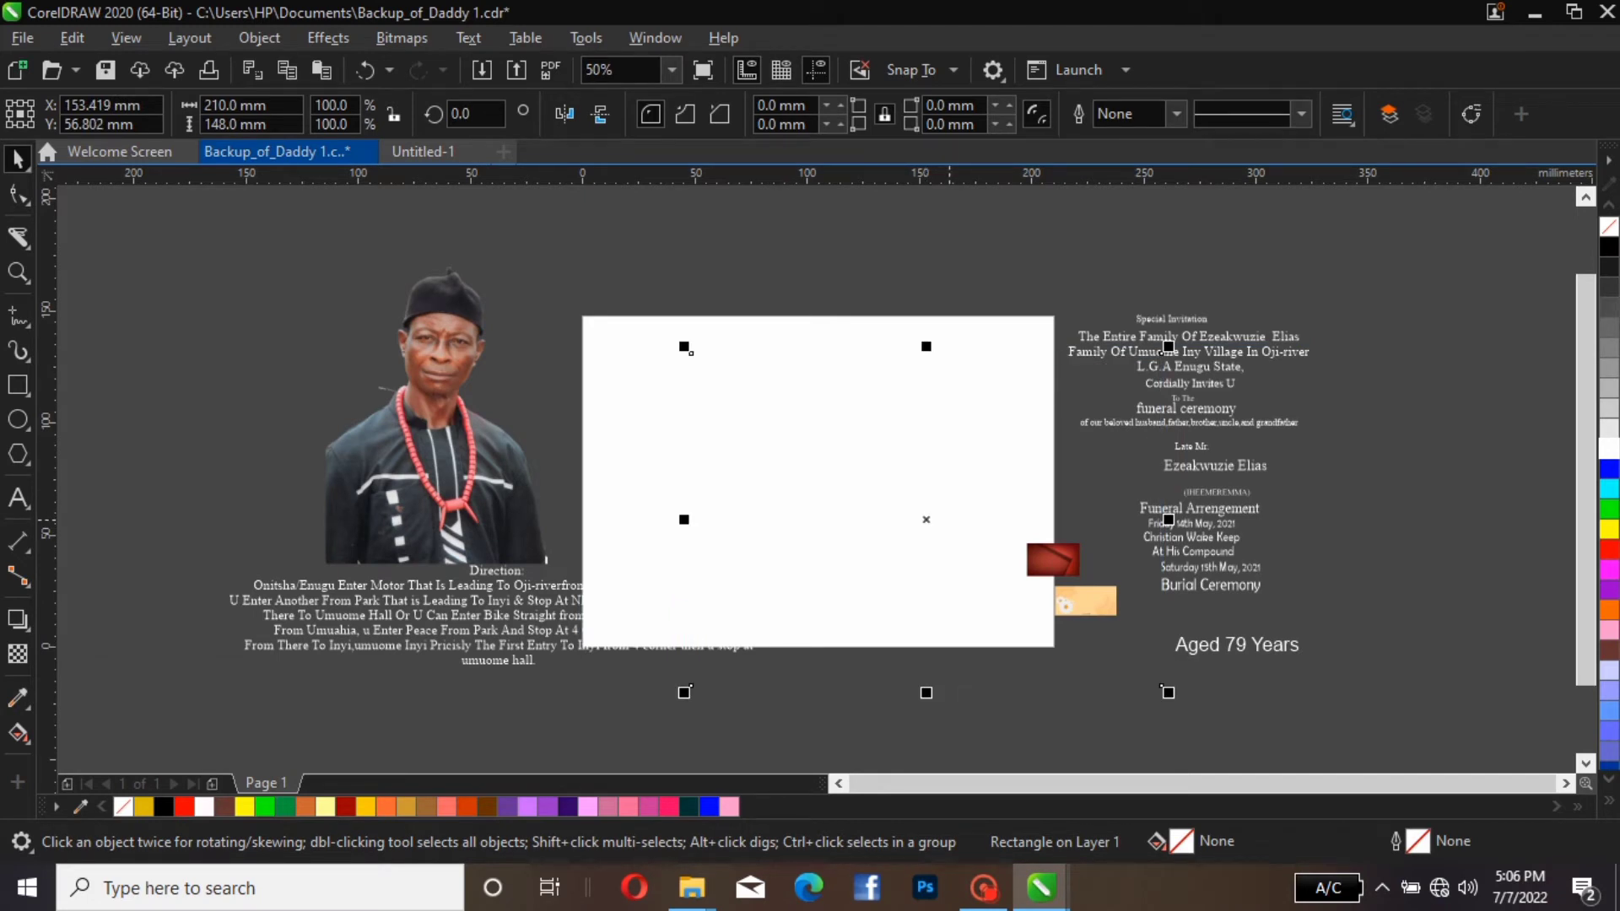
pyautogui.press('p')
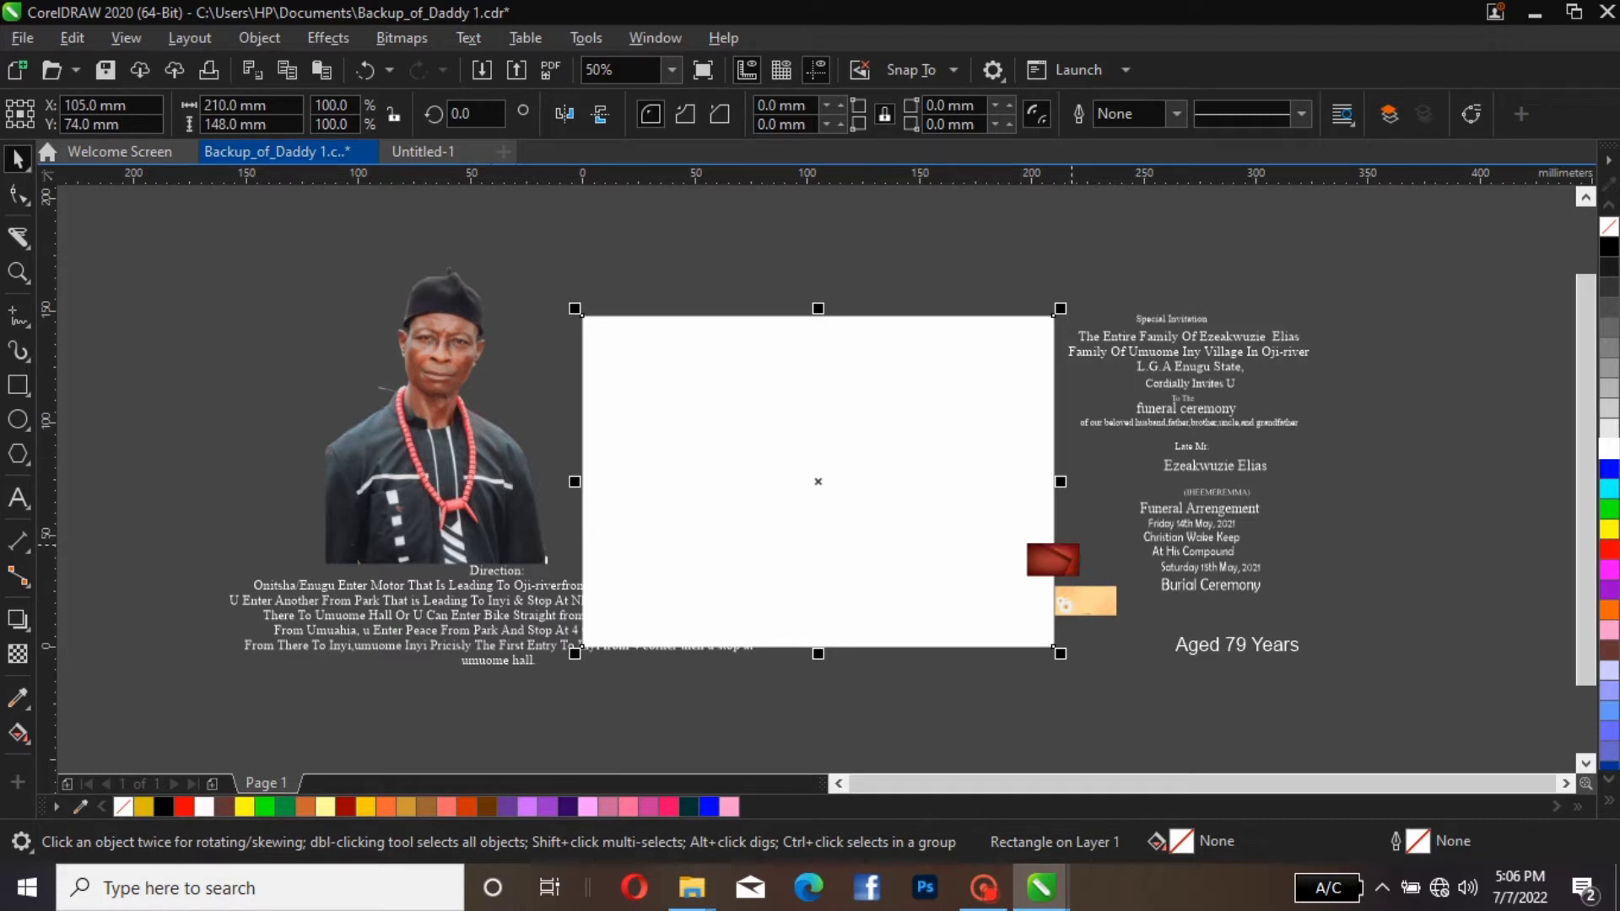
# Move the small red and cream background images off the page, beside the invitation text
pyautogui.click(1065, 560)
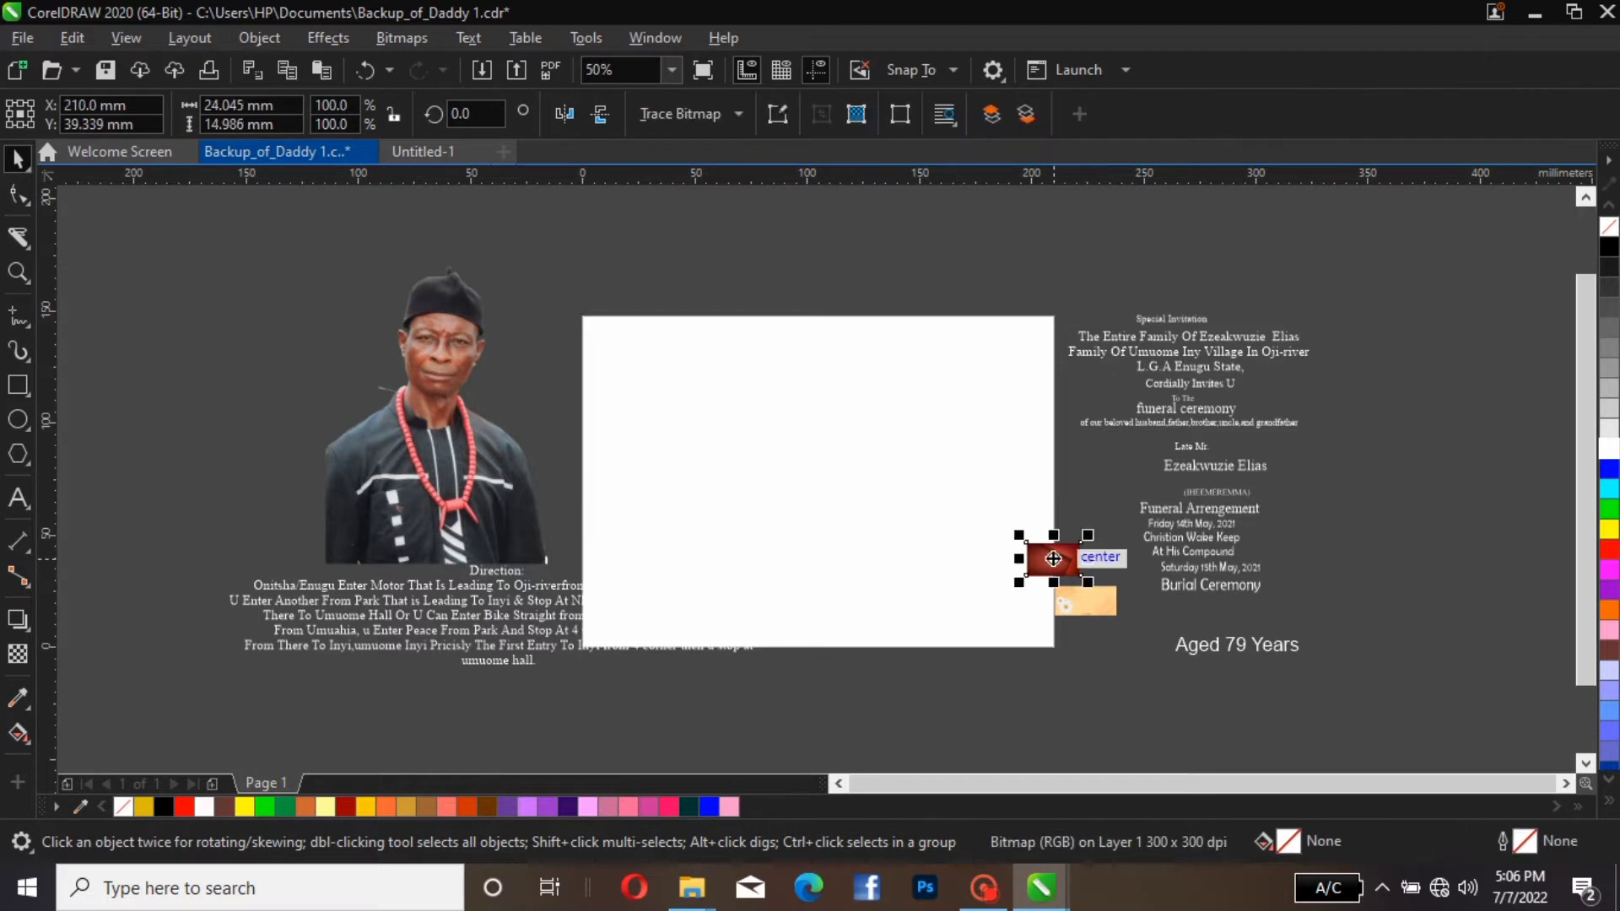
pyautogui.moveTo(1065, 559); pyautogui.dragTo(1083, 513)
pyautogui.click(1085, 601)
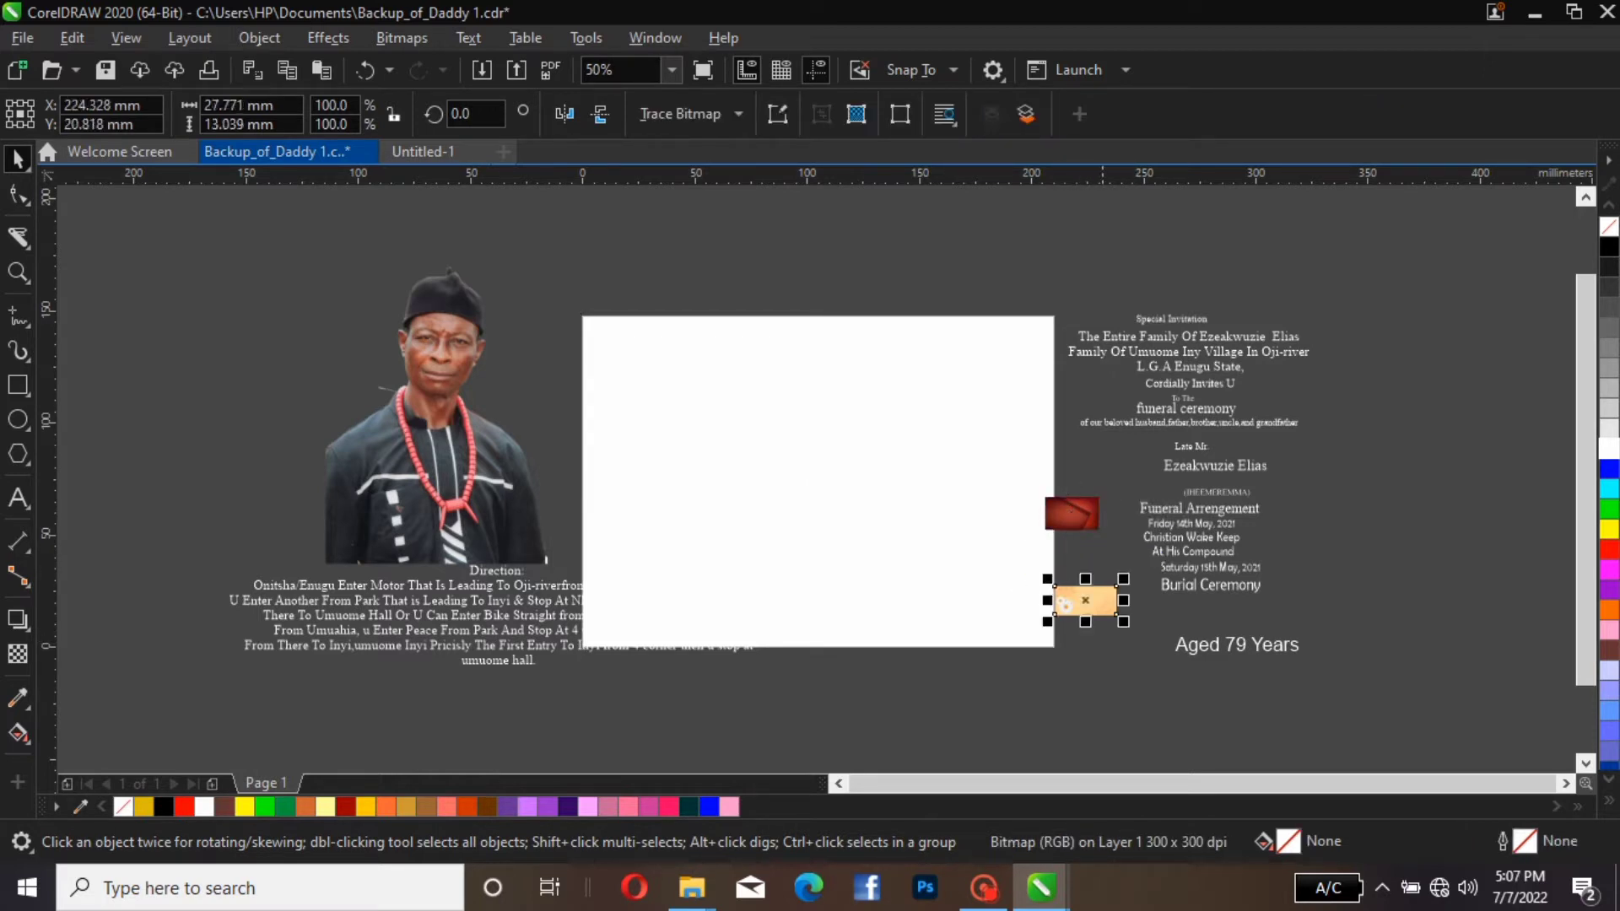
pyautogui.moveTo(1086, 601); pyautogui.dragTo(1145, 608)
pyautogui.moveTo(1071, 513); pyautogui.dragTo(1099, 512)
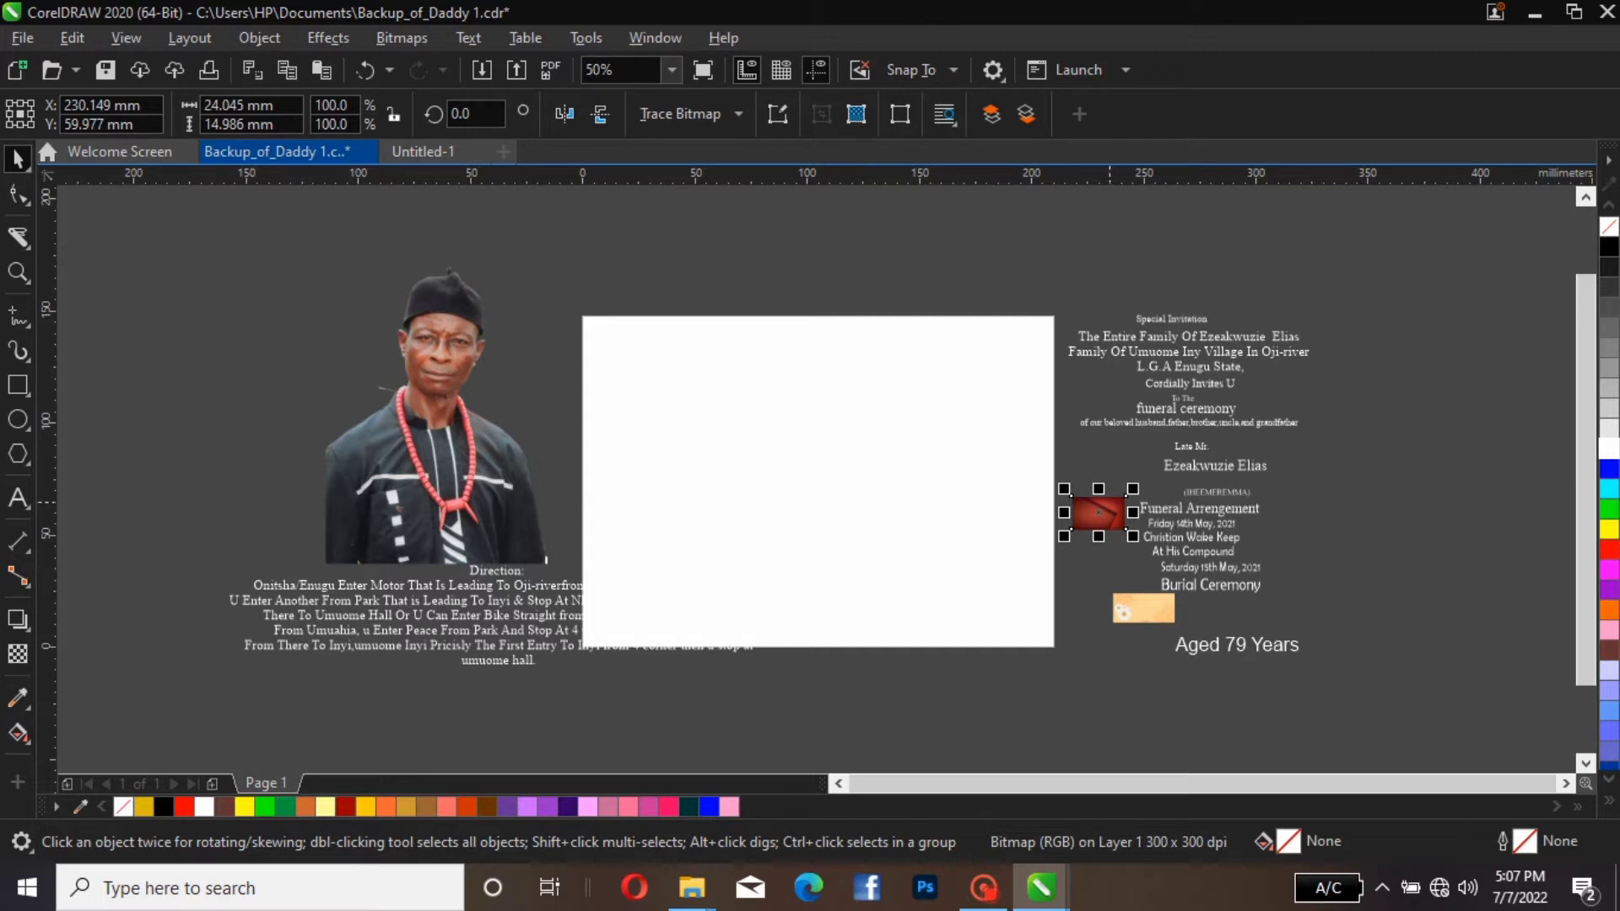
# PowerClip the red background image inside the page-sized rectangle
pyautogui.click(1099, 513)
pyautogui.click(1099, 512)
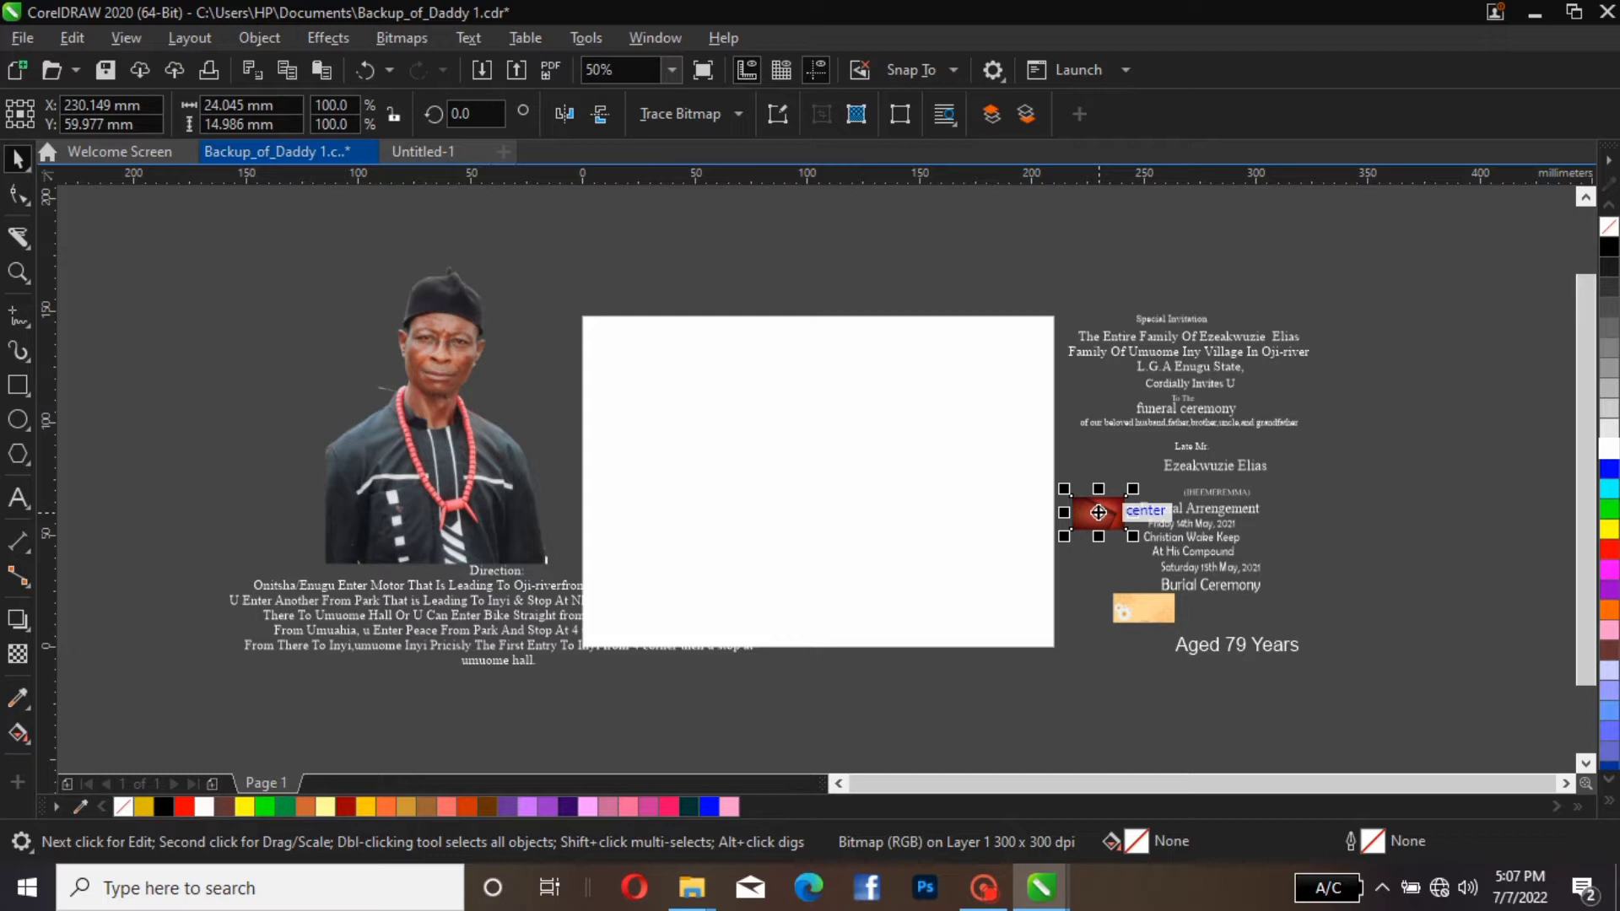
pyautogui.rightClick(1099, 512)
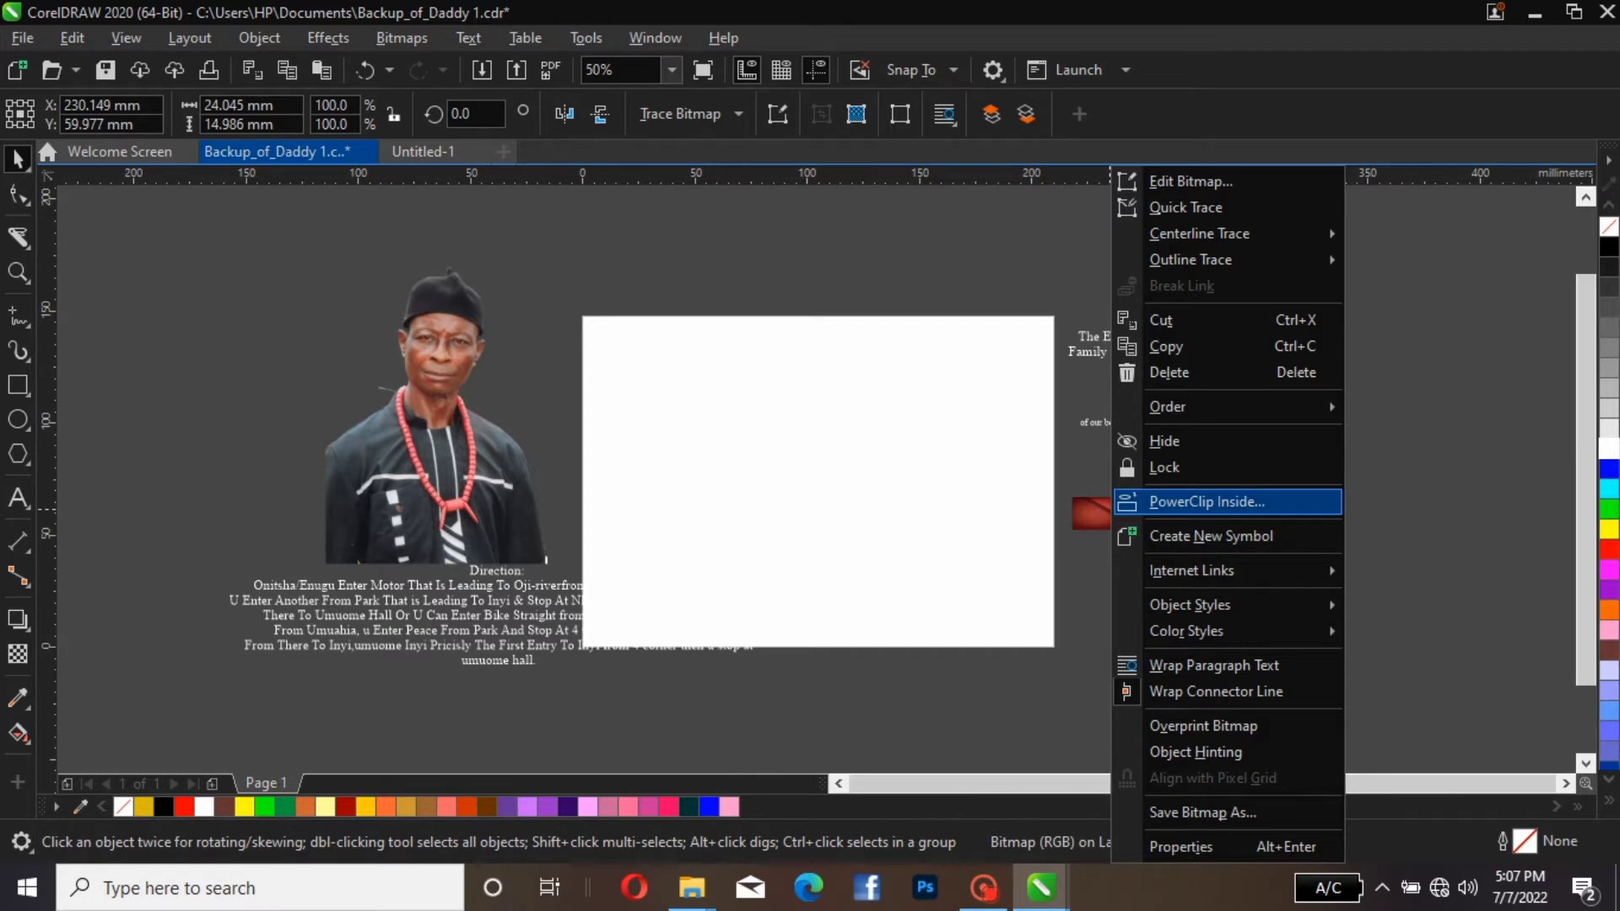
pyautogui.click(1205, 504)
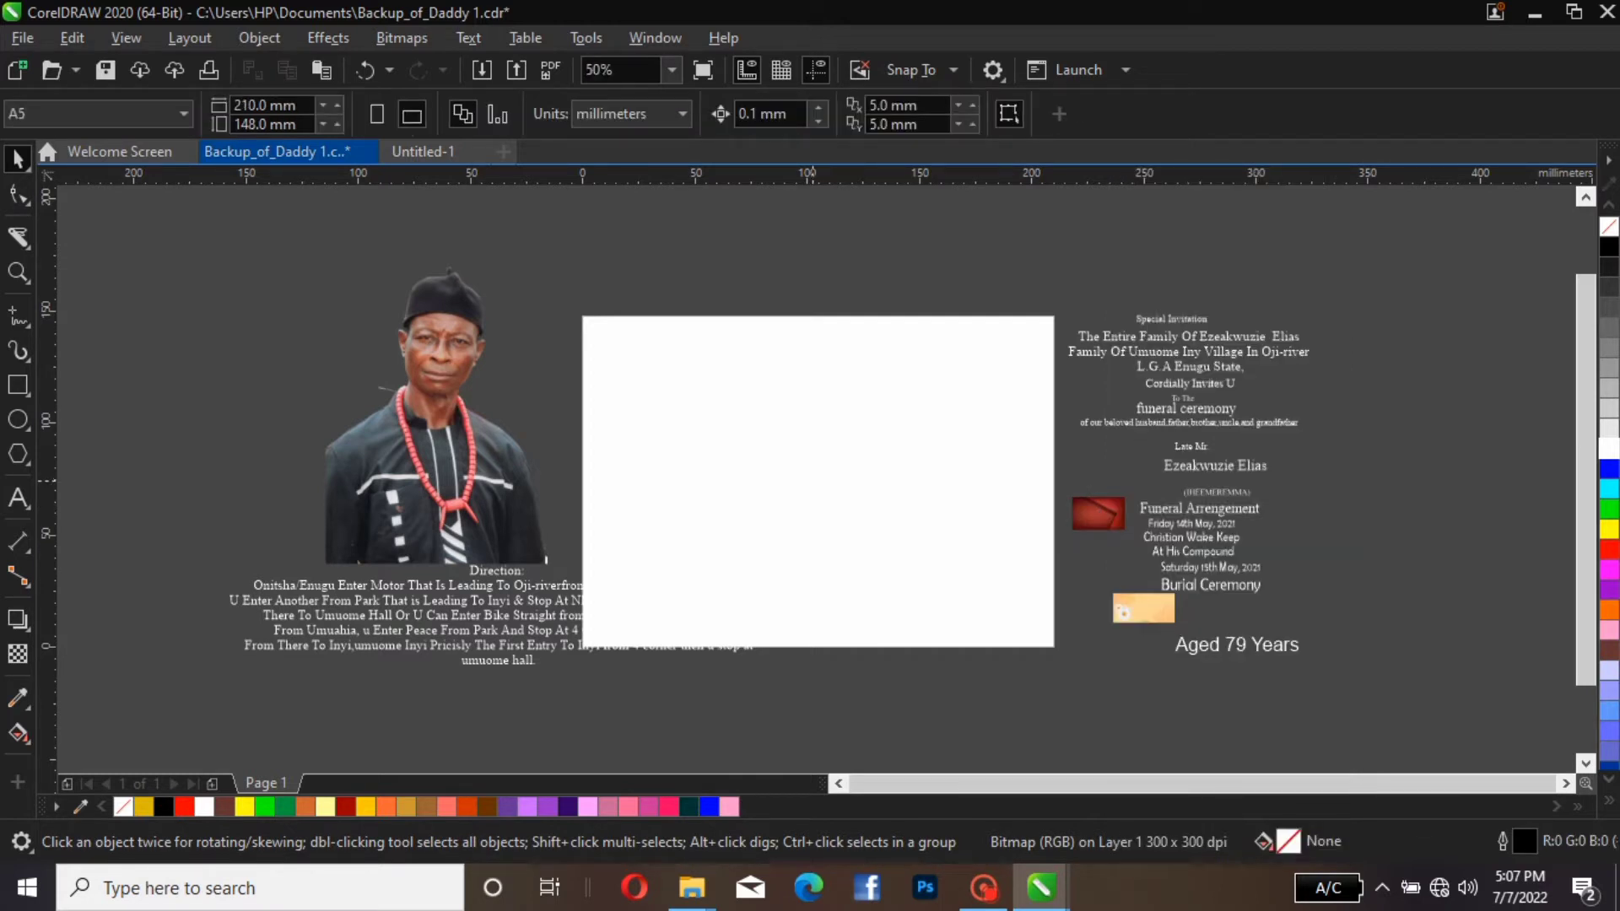
pyautogui.click(818, 481)
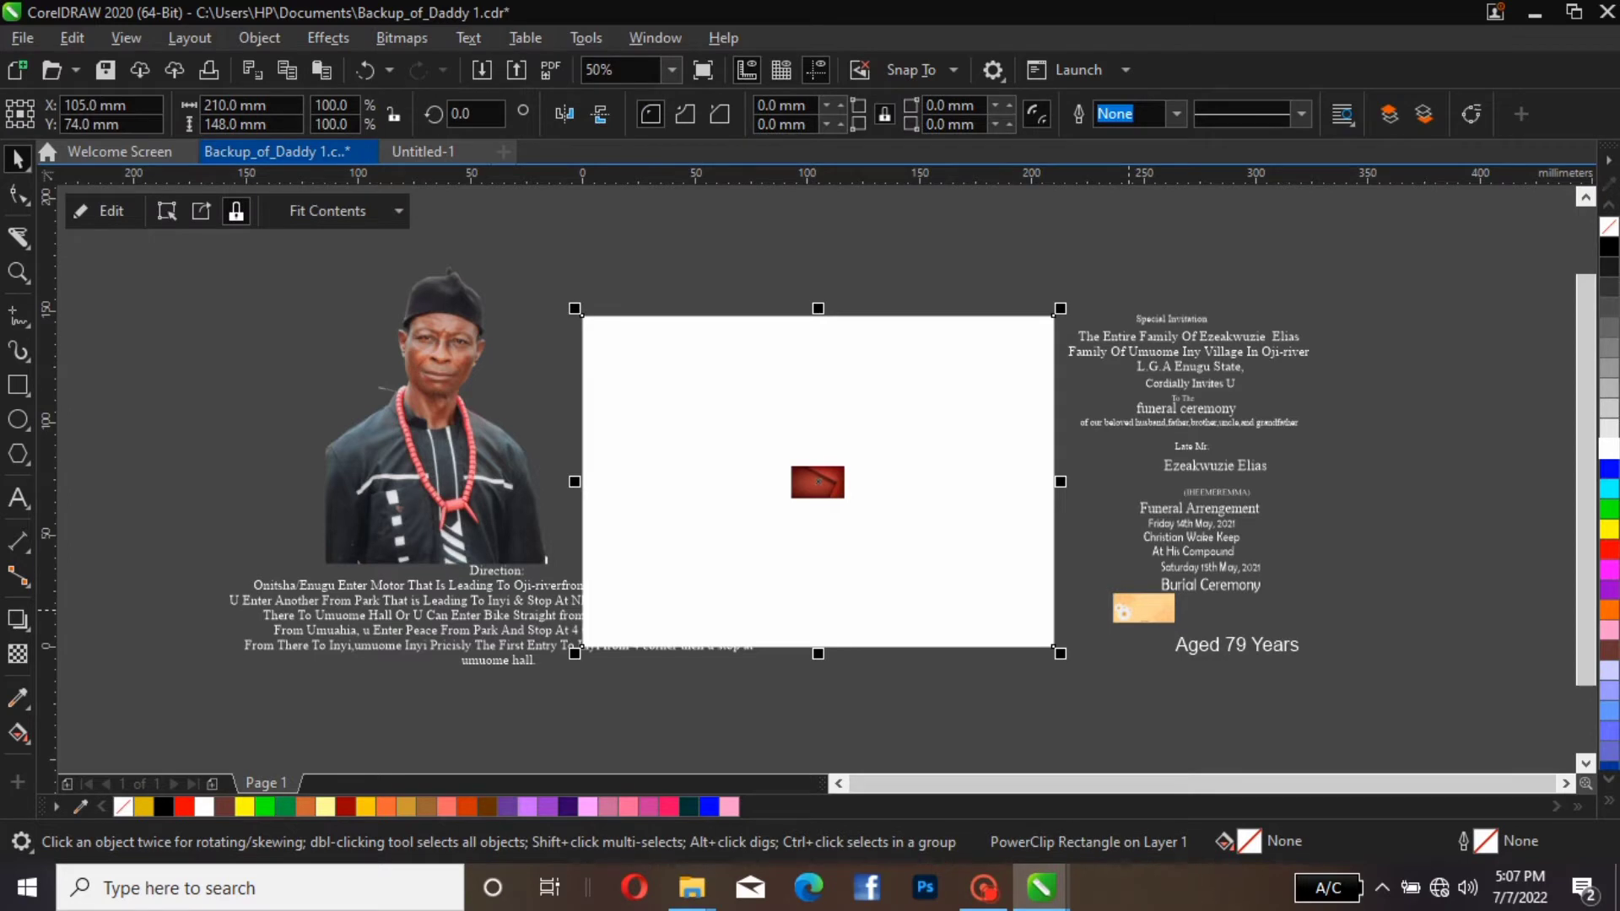
# PowerClip the cream background image inside the same page-sized rectangle
pyautogui.click(1139, 608)
pyautogui.rightClick(1132, 608)
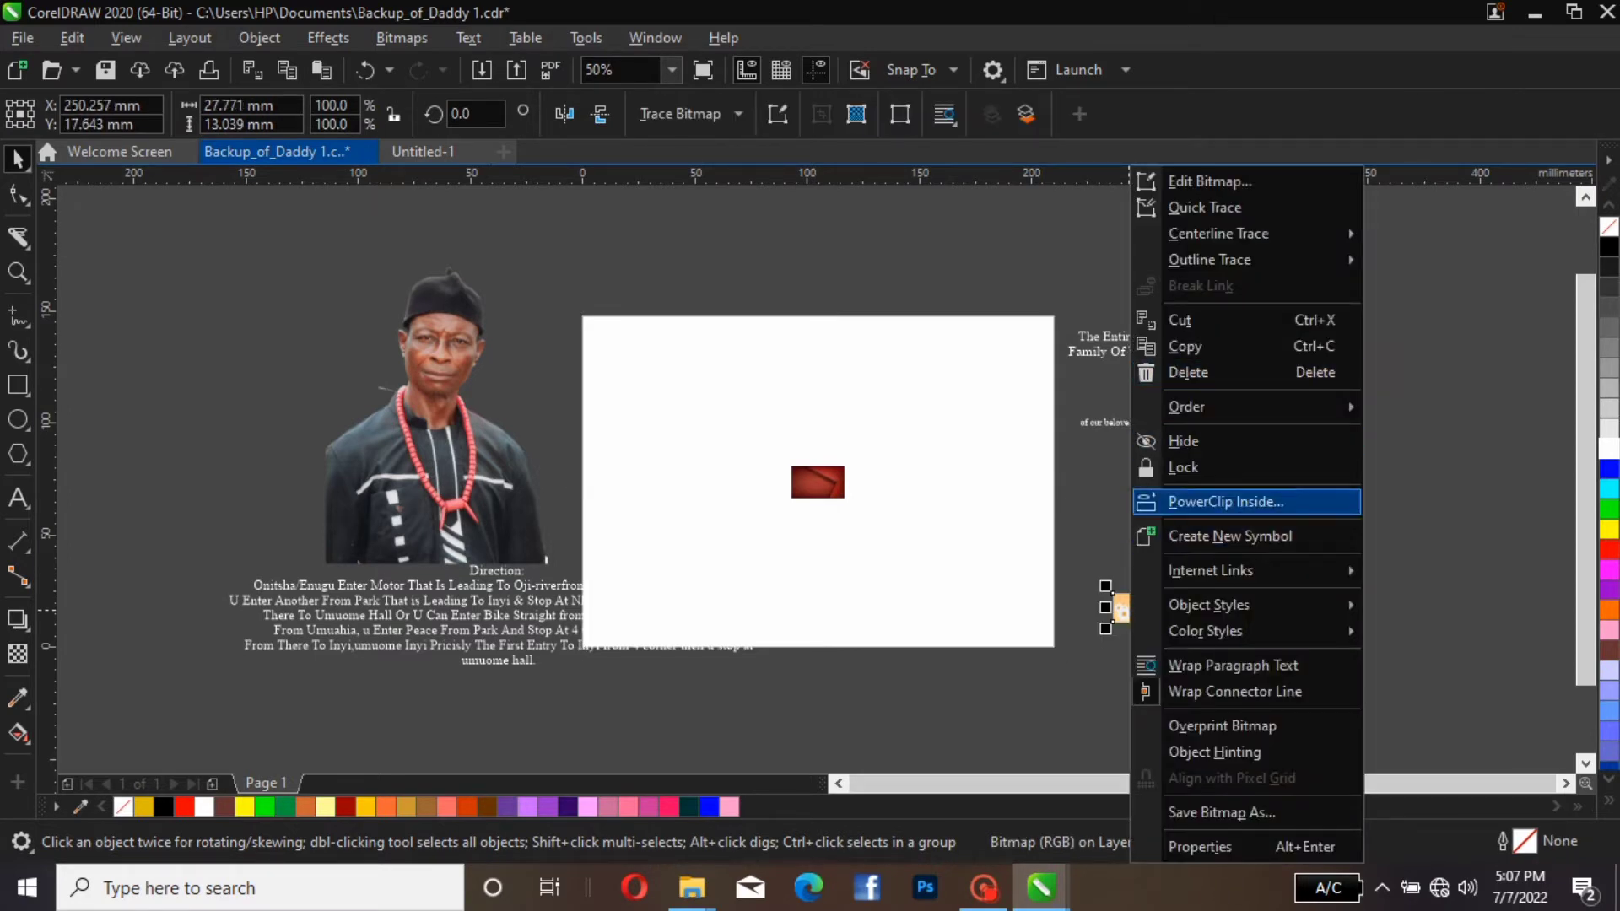
pyautogui.press('Return')
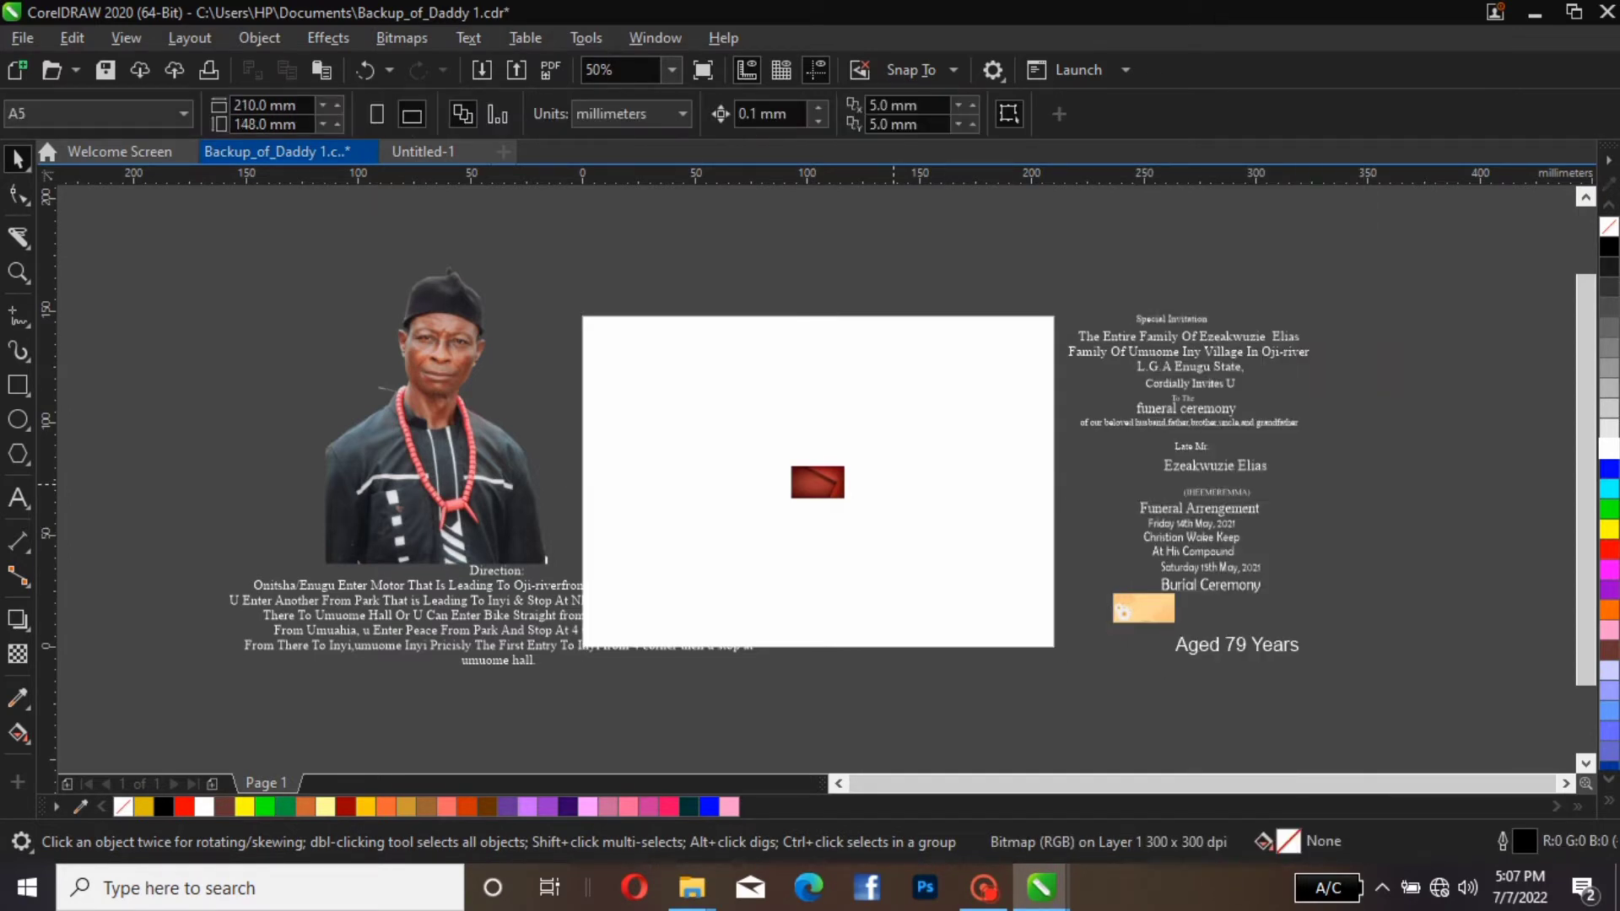
pyautogui.click(818, 481)
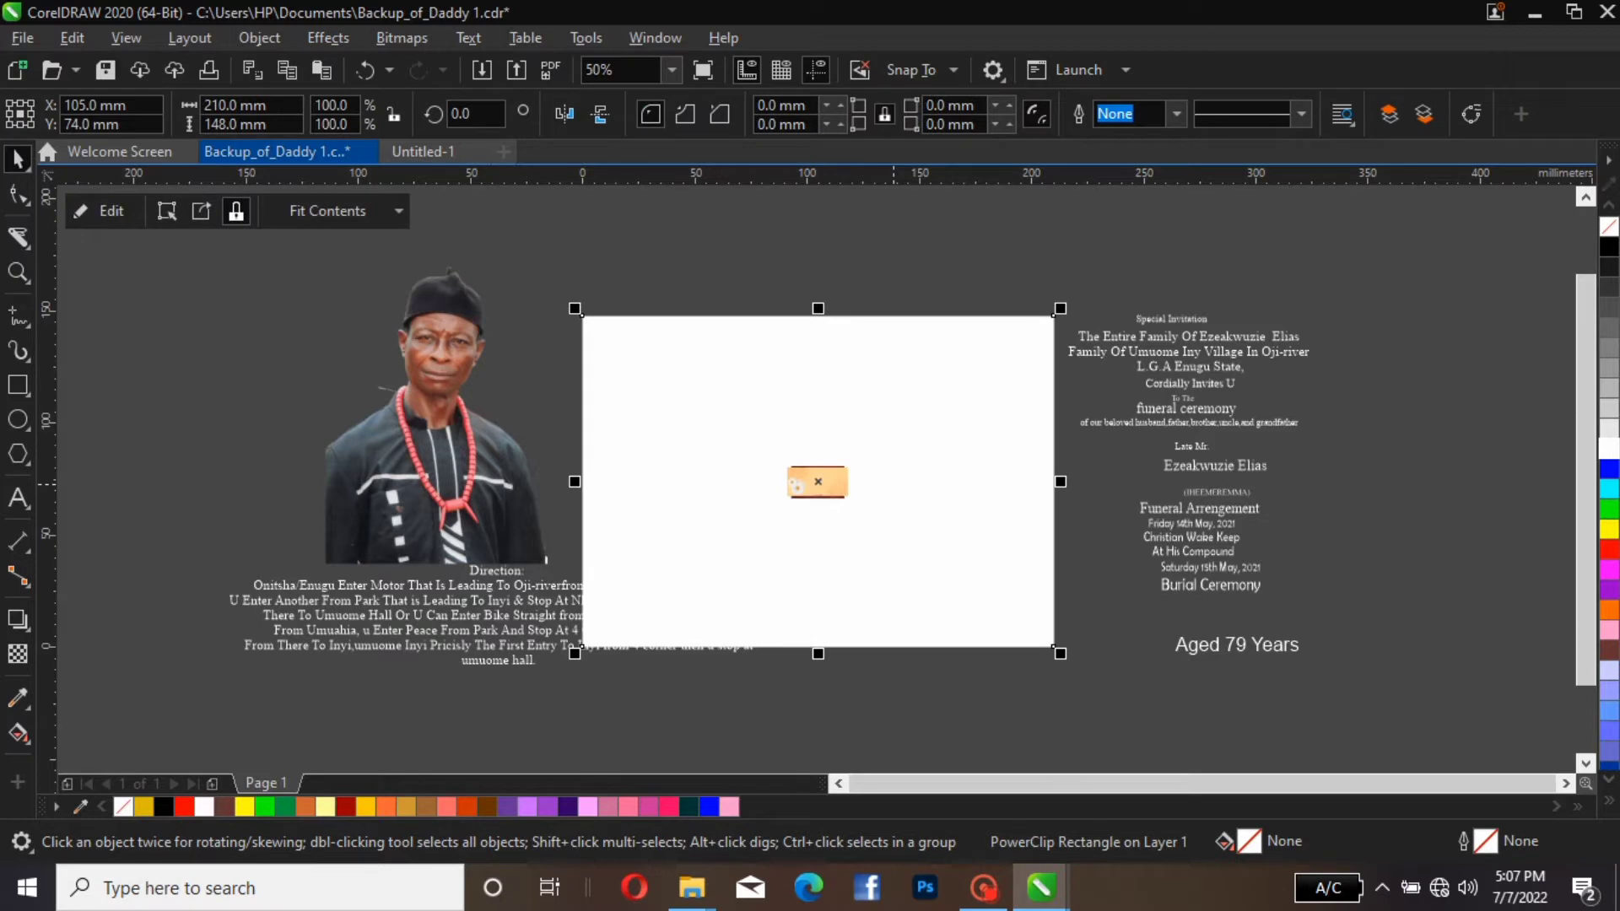
# PowerClip the man's cut-out portrait inside the page-sized rectangle
pyautogui.click(547, 560)
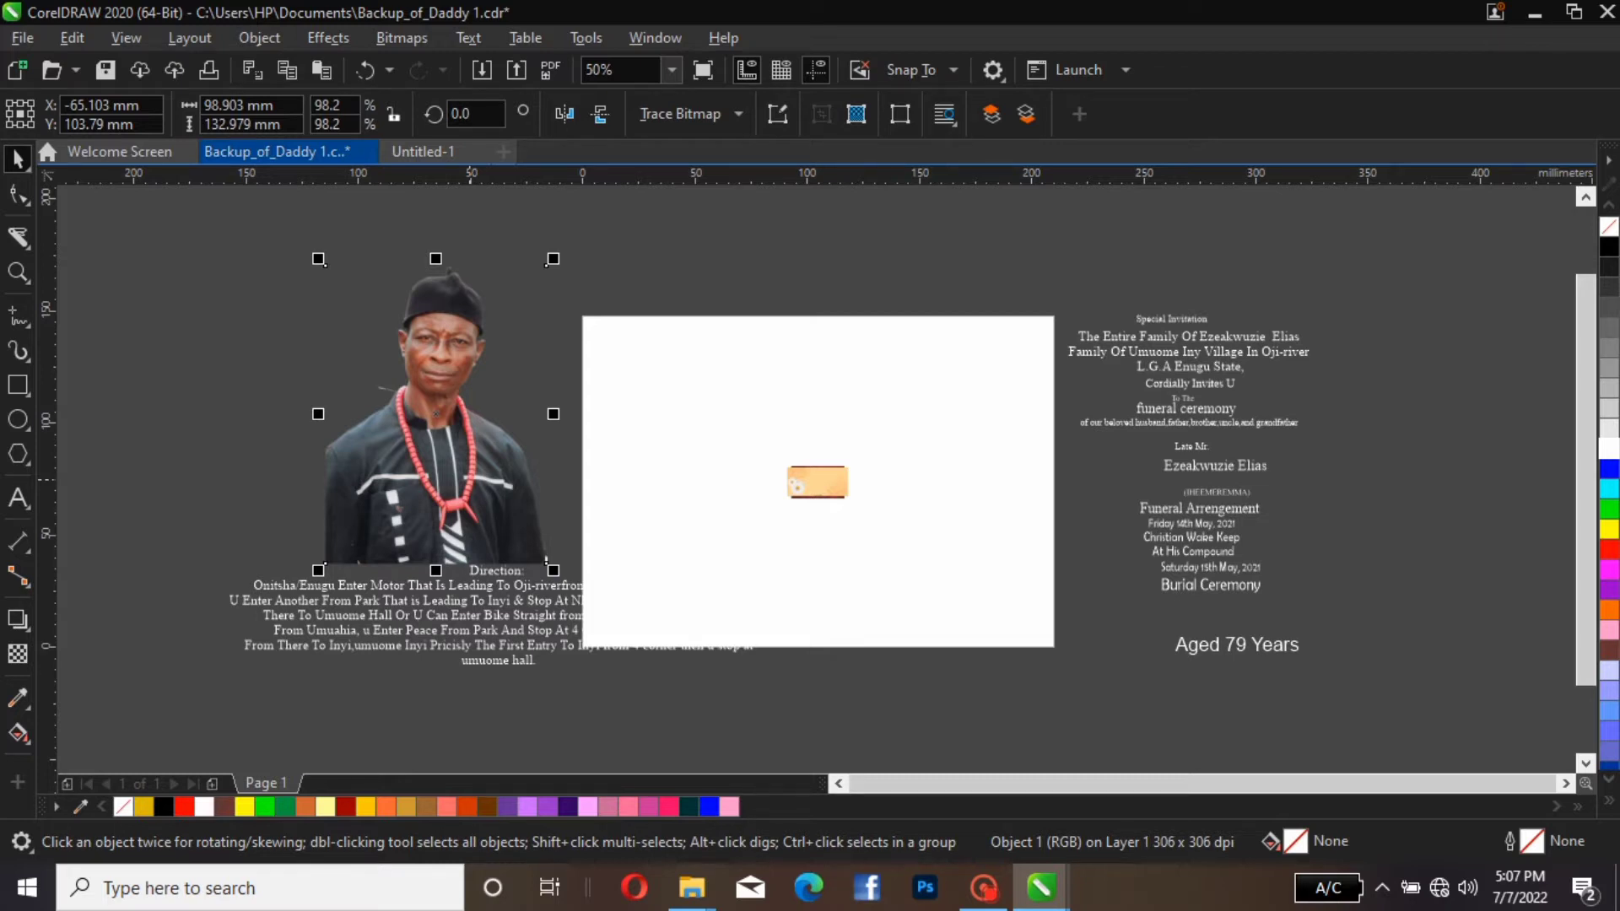
pyautogui.rightClick(470, 559)
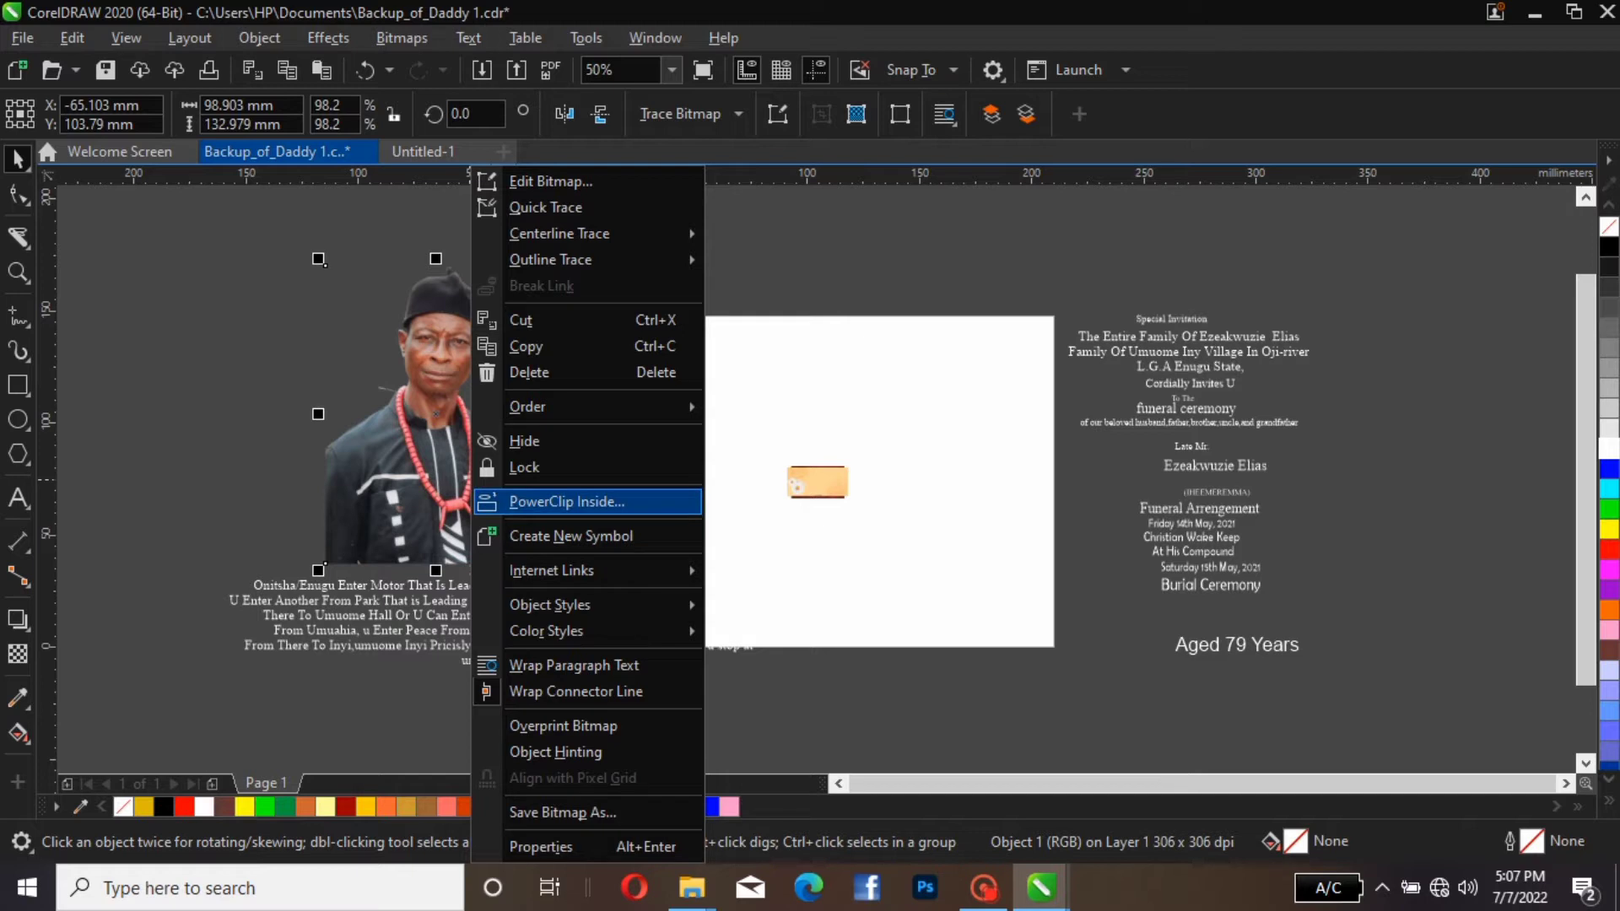
pyautogui.click(574, 502)
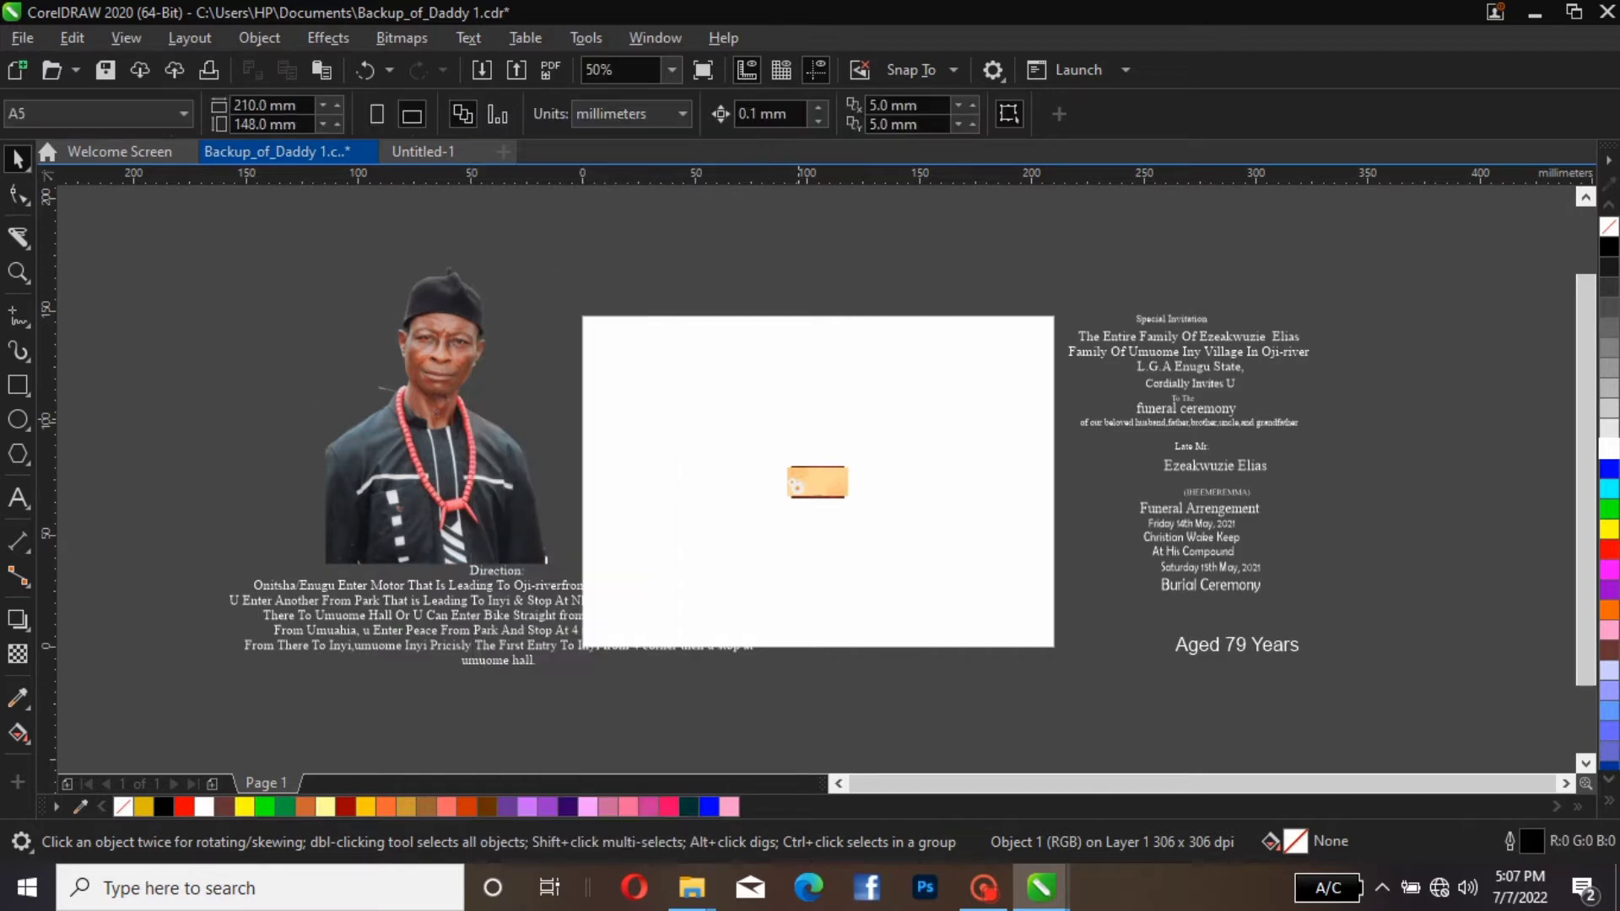
pyautogui.click(817, 482)
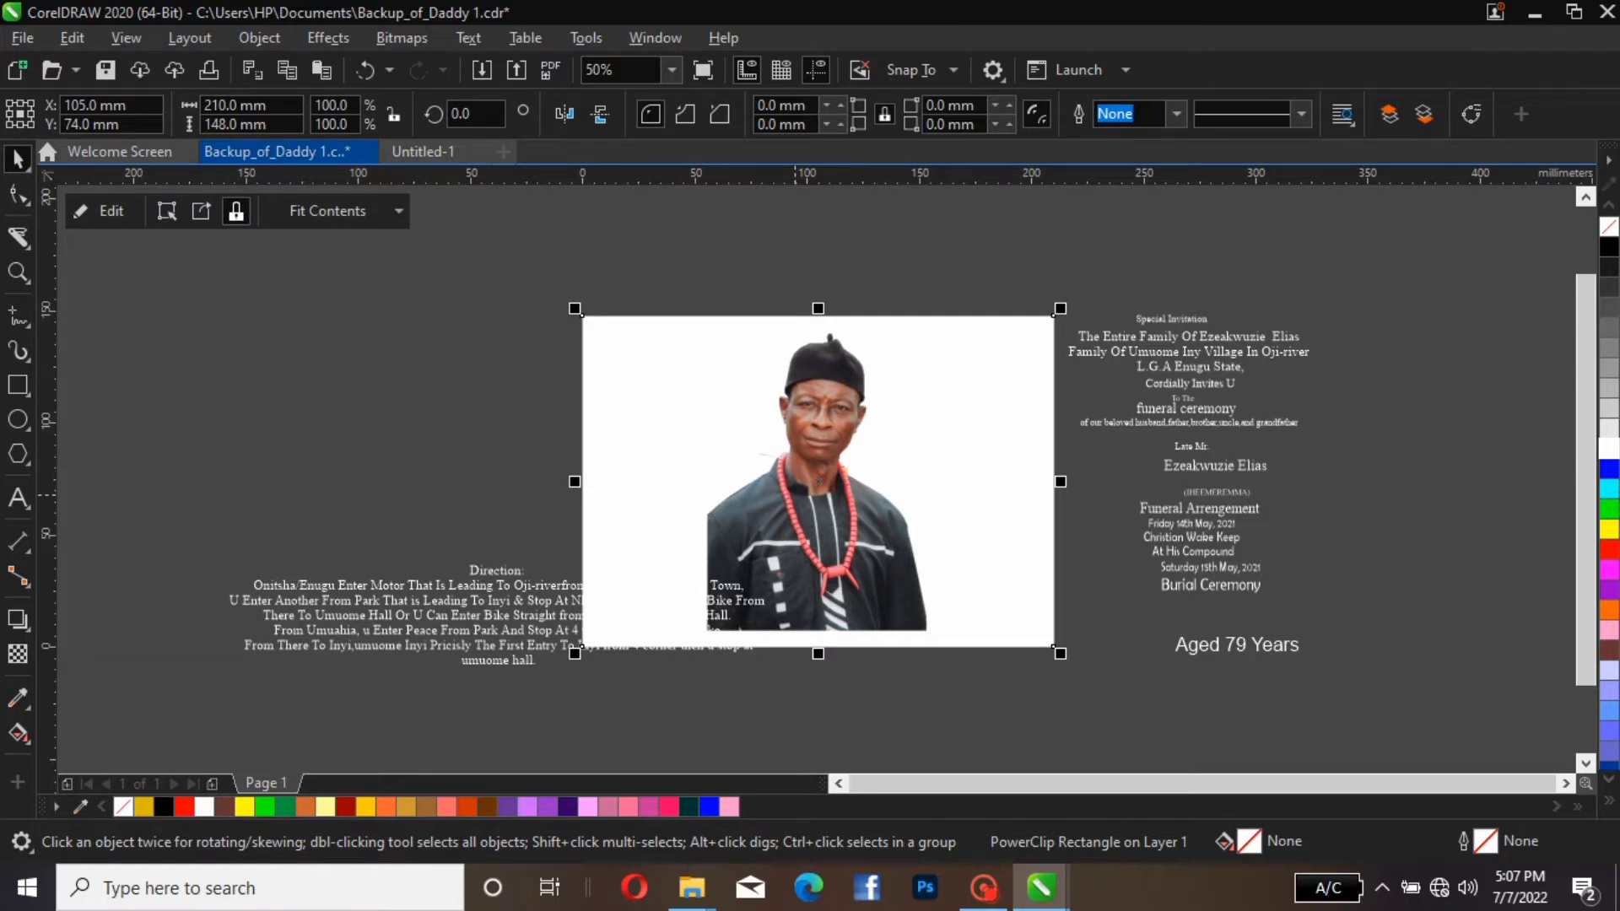
# Shift the PowerClip rectangle with its contents off centre, and centre it on the page again
pyautogui.moveTo(796, 495); pyautogui.dragTo(787, 533)
pyautogui.click(787, 533)
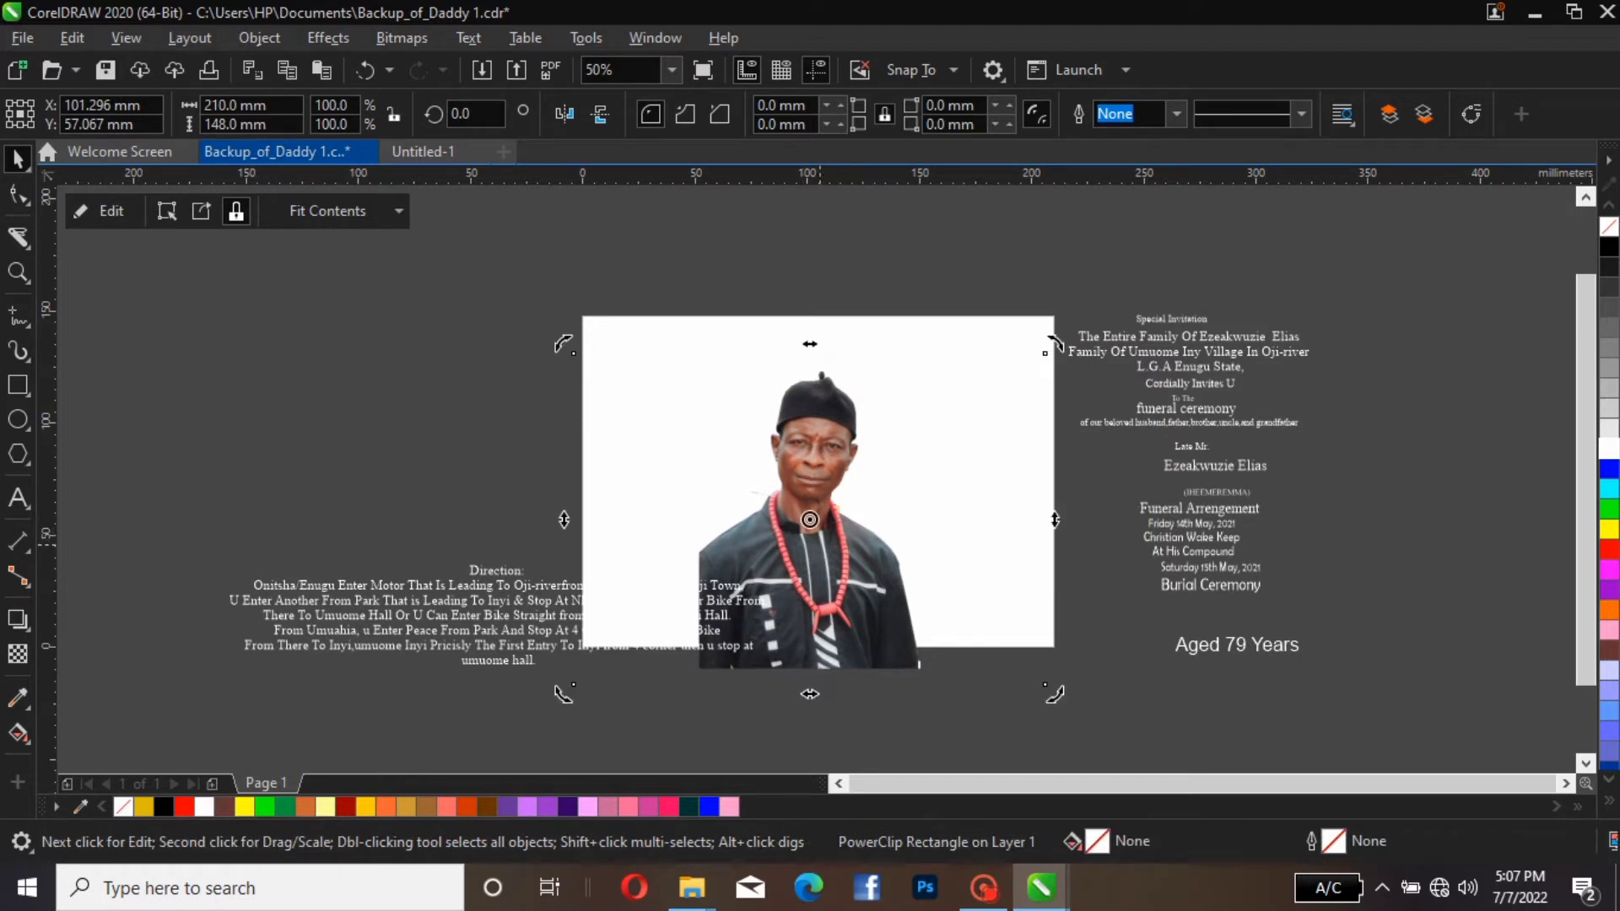
pyautogui.press('p')
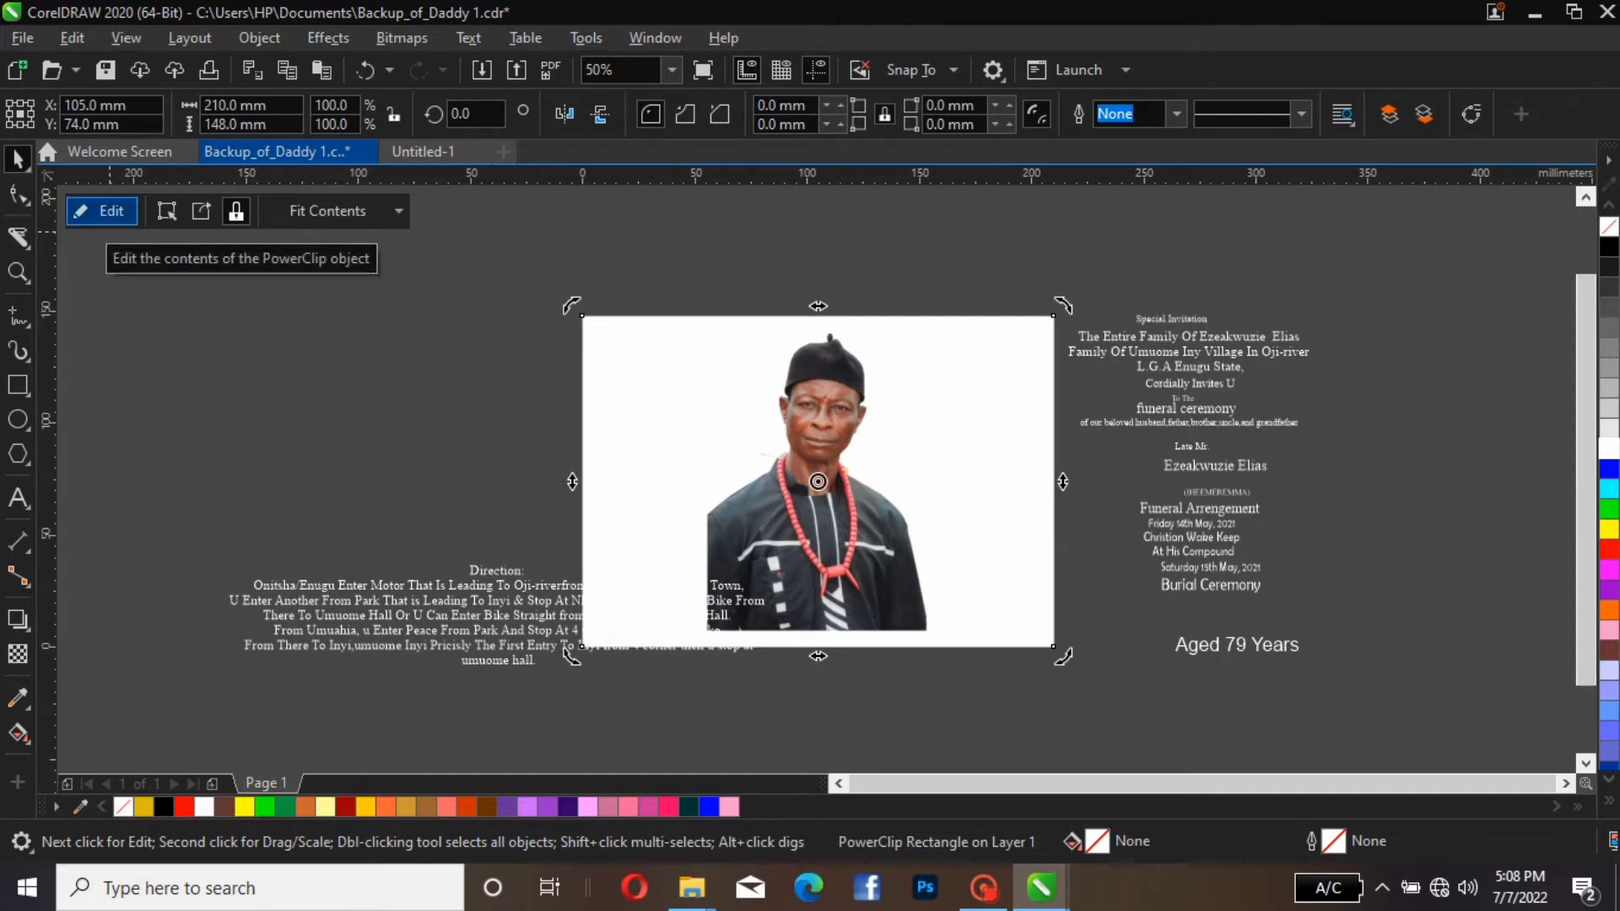
# Edit the PowerClip contents and spread the portrait, the cream image and the red image outside the frame
pyautogui.click(101, 211)
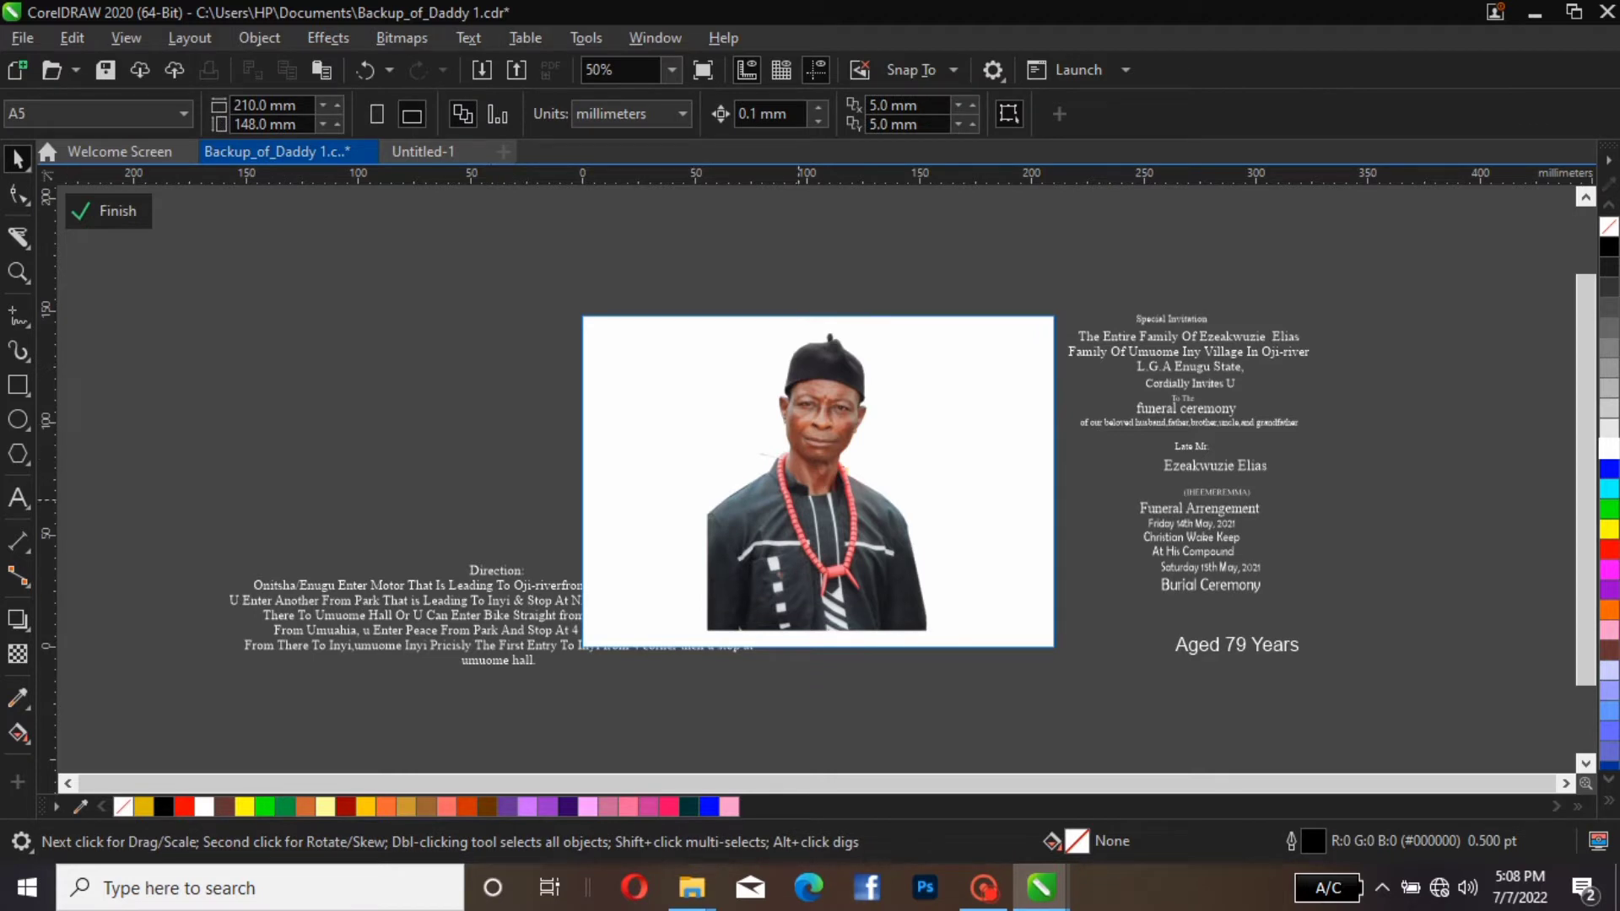
pyautogui.click(928, 630)
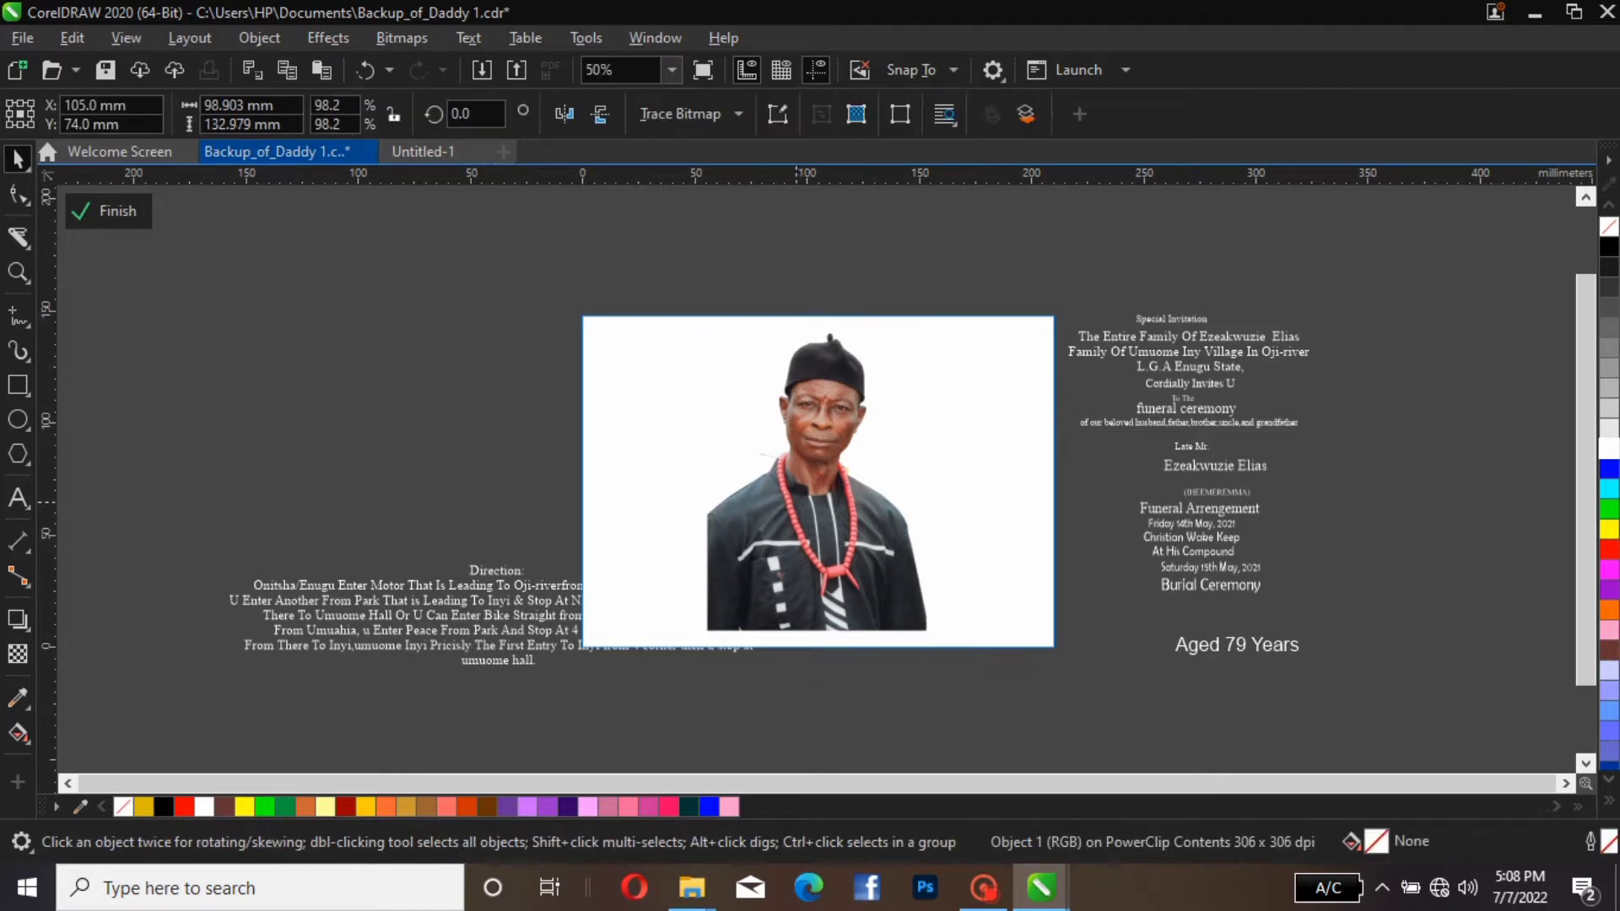
pyautogui.moveTo(927, 630); pyautogui.dragTo(488, 534)
pyautogui.click(793, 482)
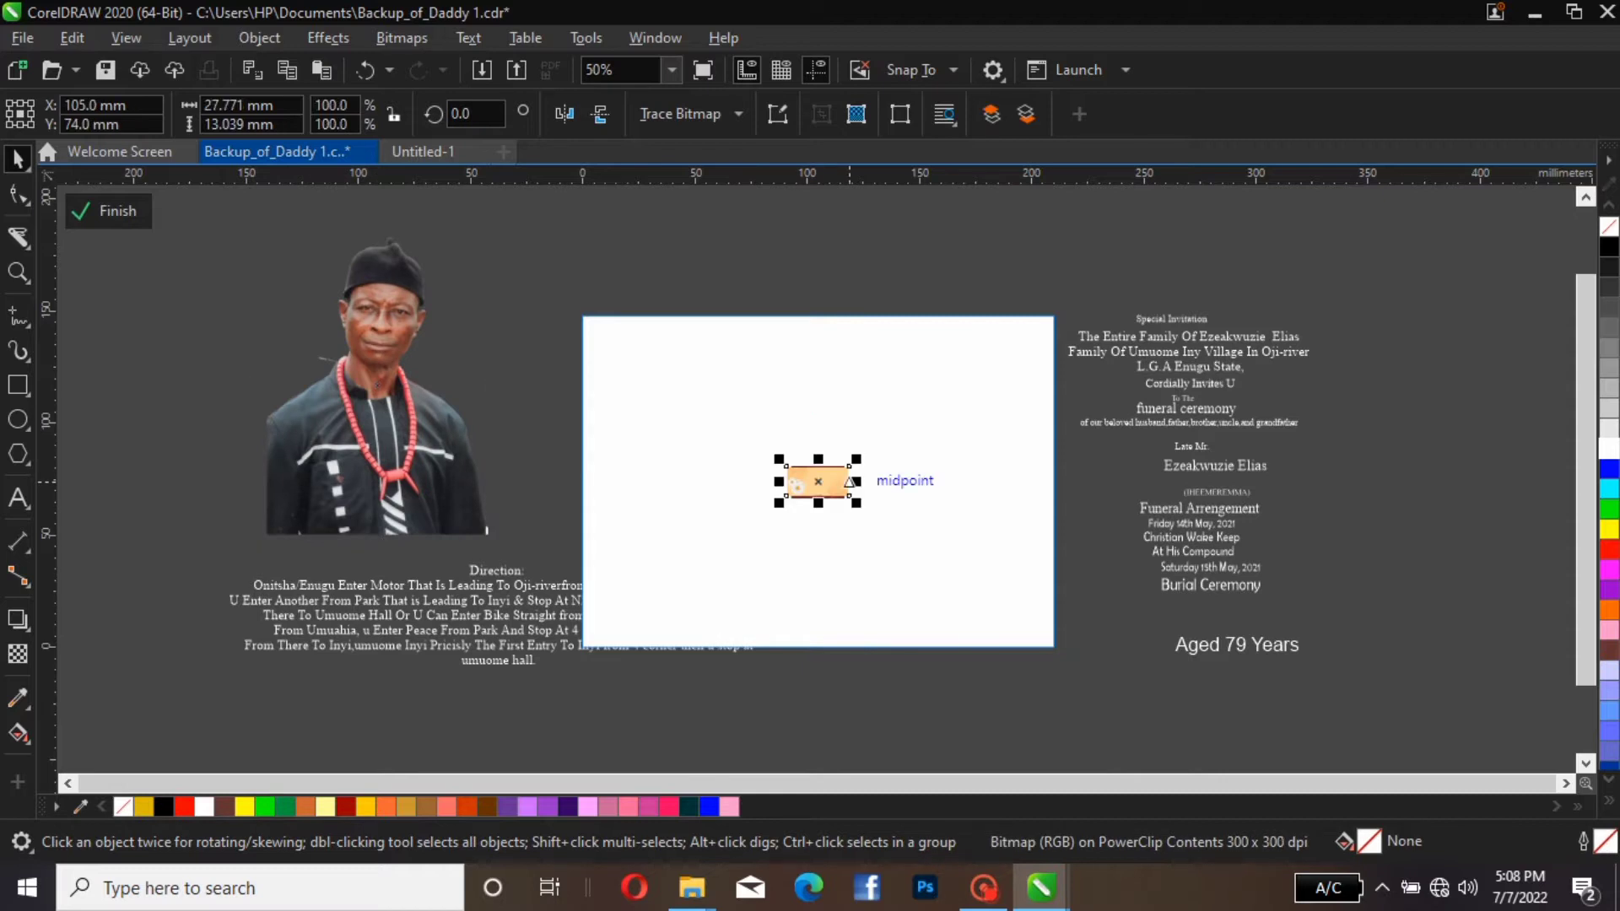
pyautogui.moveTo(818, 482); pyautogui.dragTo(1348, 415)
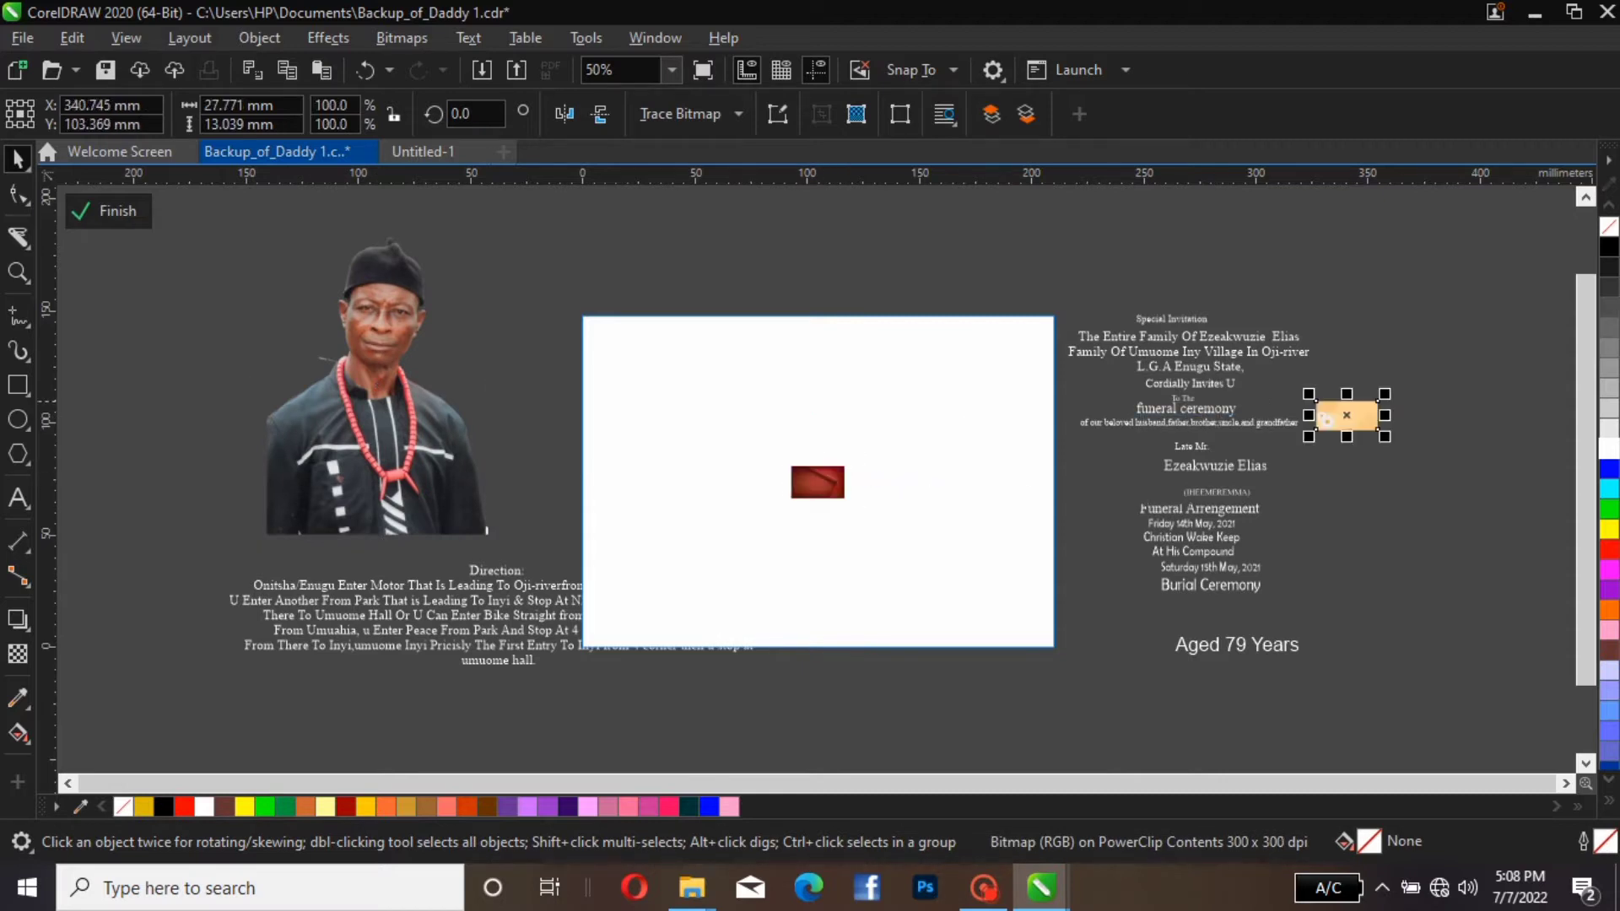
pyautogui.click(817, 482)
pyautogui.moveTo(817, 482); pyautogui.dragTo(1338, 510)
pyautogui.press('Escape')
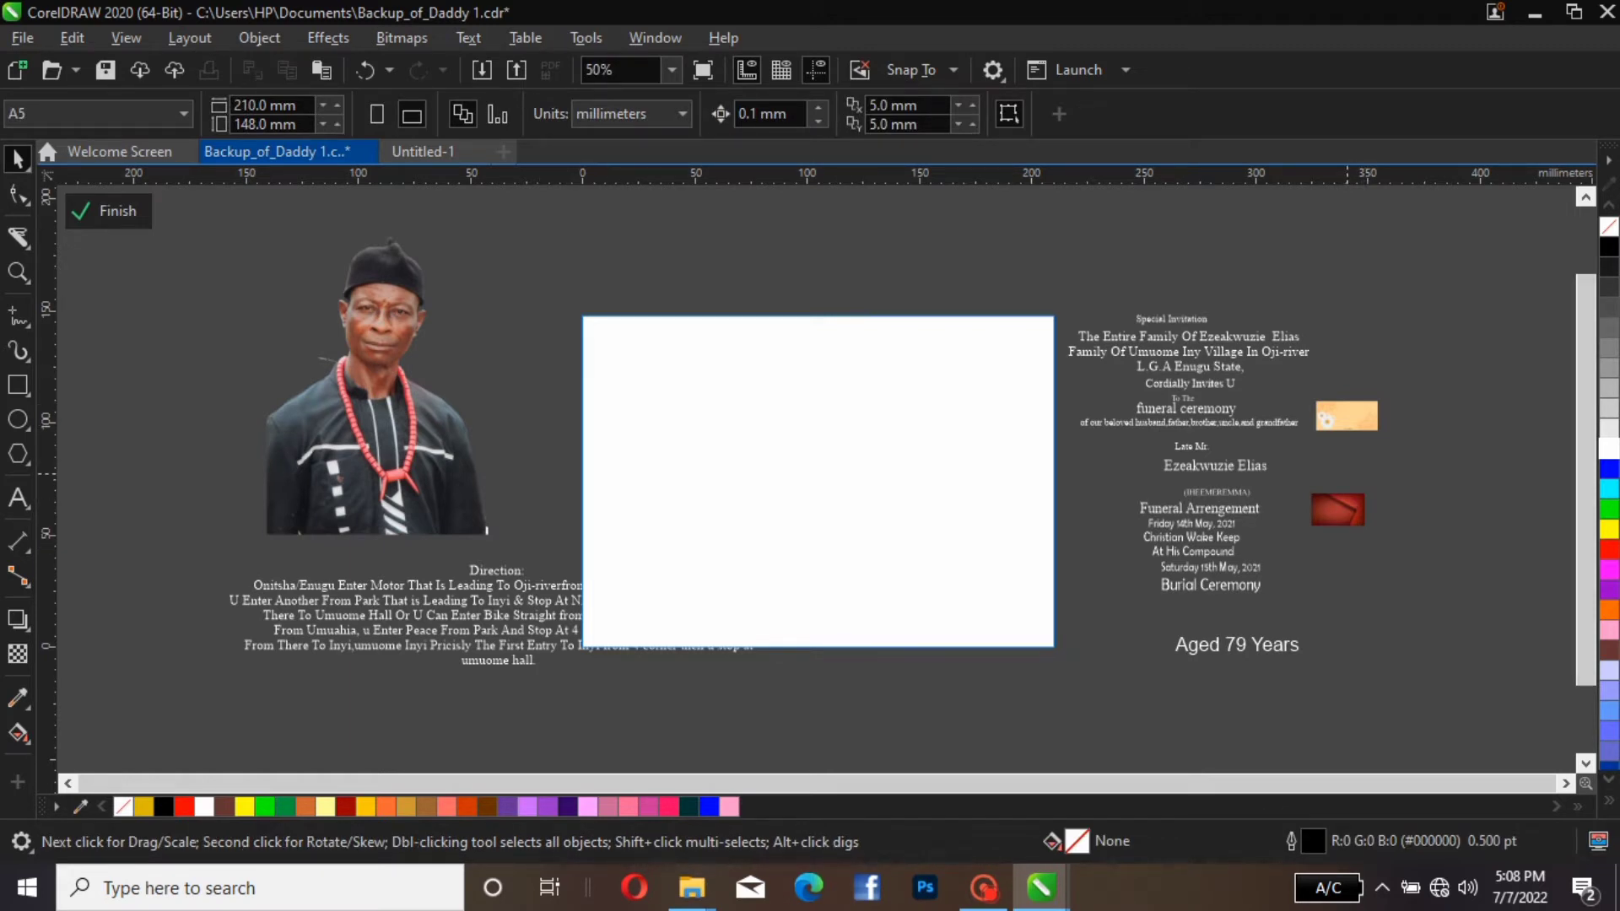
# Enlarge the red background image to about 73 by 46 mm and move it inside the PowerClip frame
pyautogui.click(1346, 415)
pyautogui.click(1353, 500)
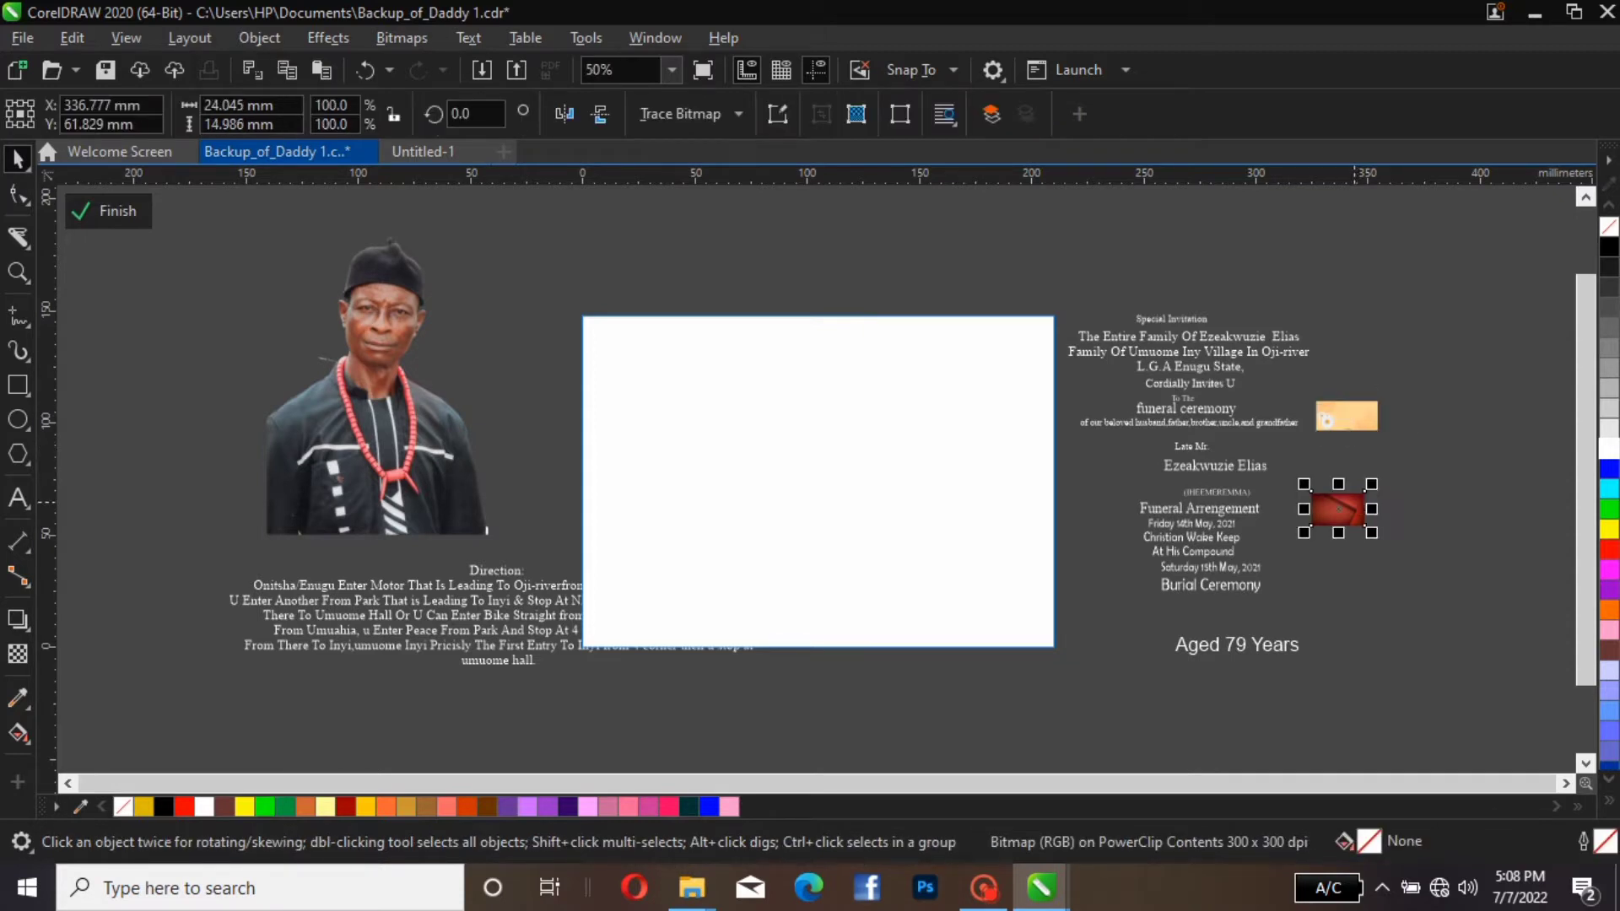
pyautogui.moveTo(1371, 483); pyautogui.dragTo(1475, 425)
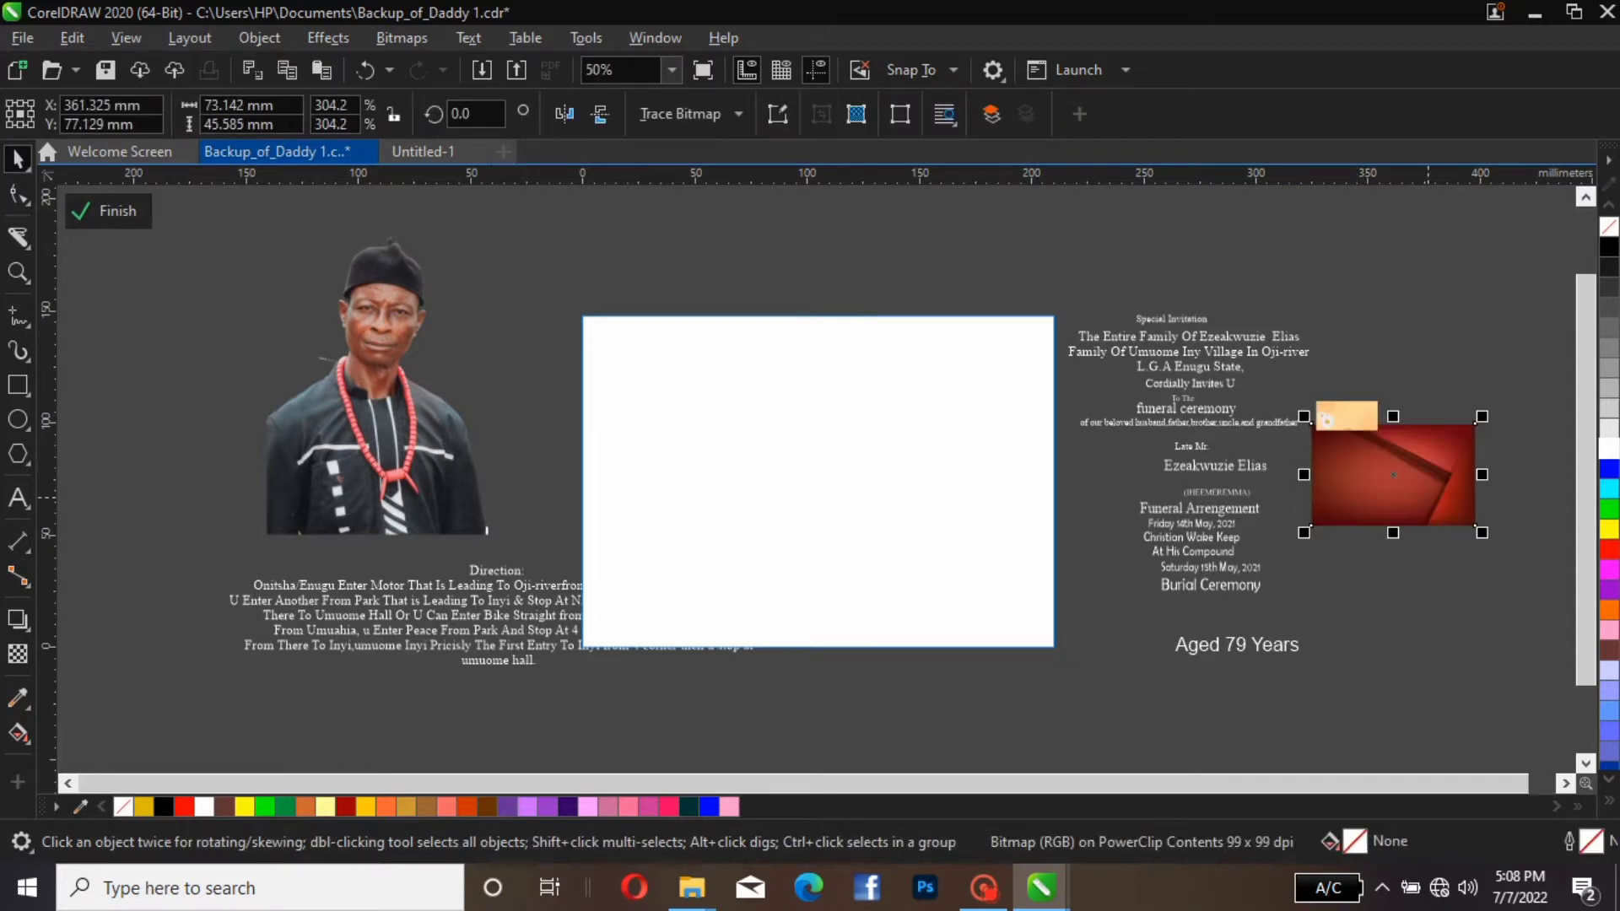
pyautogui.moveTo(1424, 484); pyautogui.dragTo(775, 496)
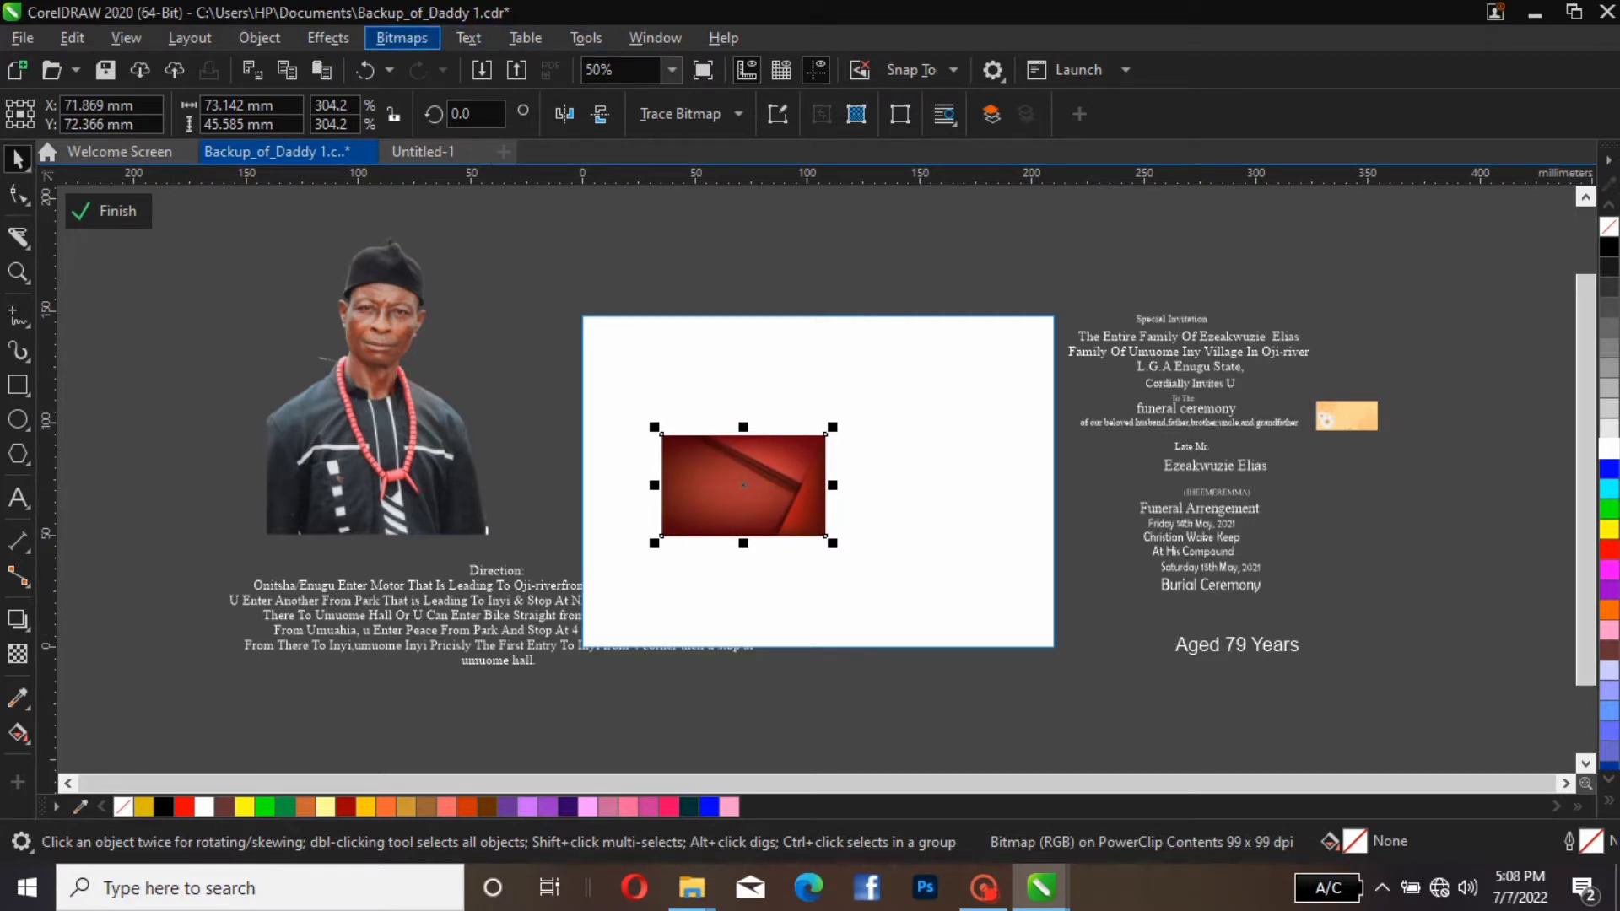
# Convert the red background image to a 300 dpi RGB Color (24-bit) bitmap and shift it slightly up and right inside the frame
pyautogui.click(402, 37)
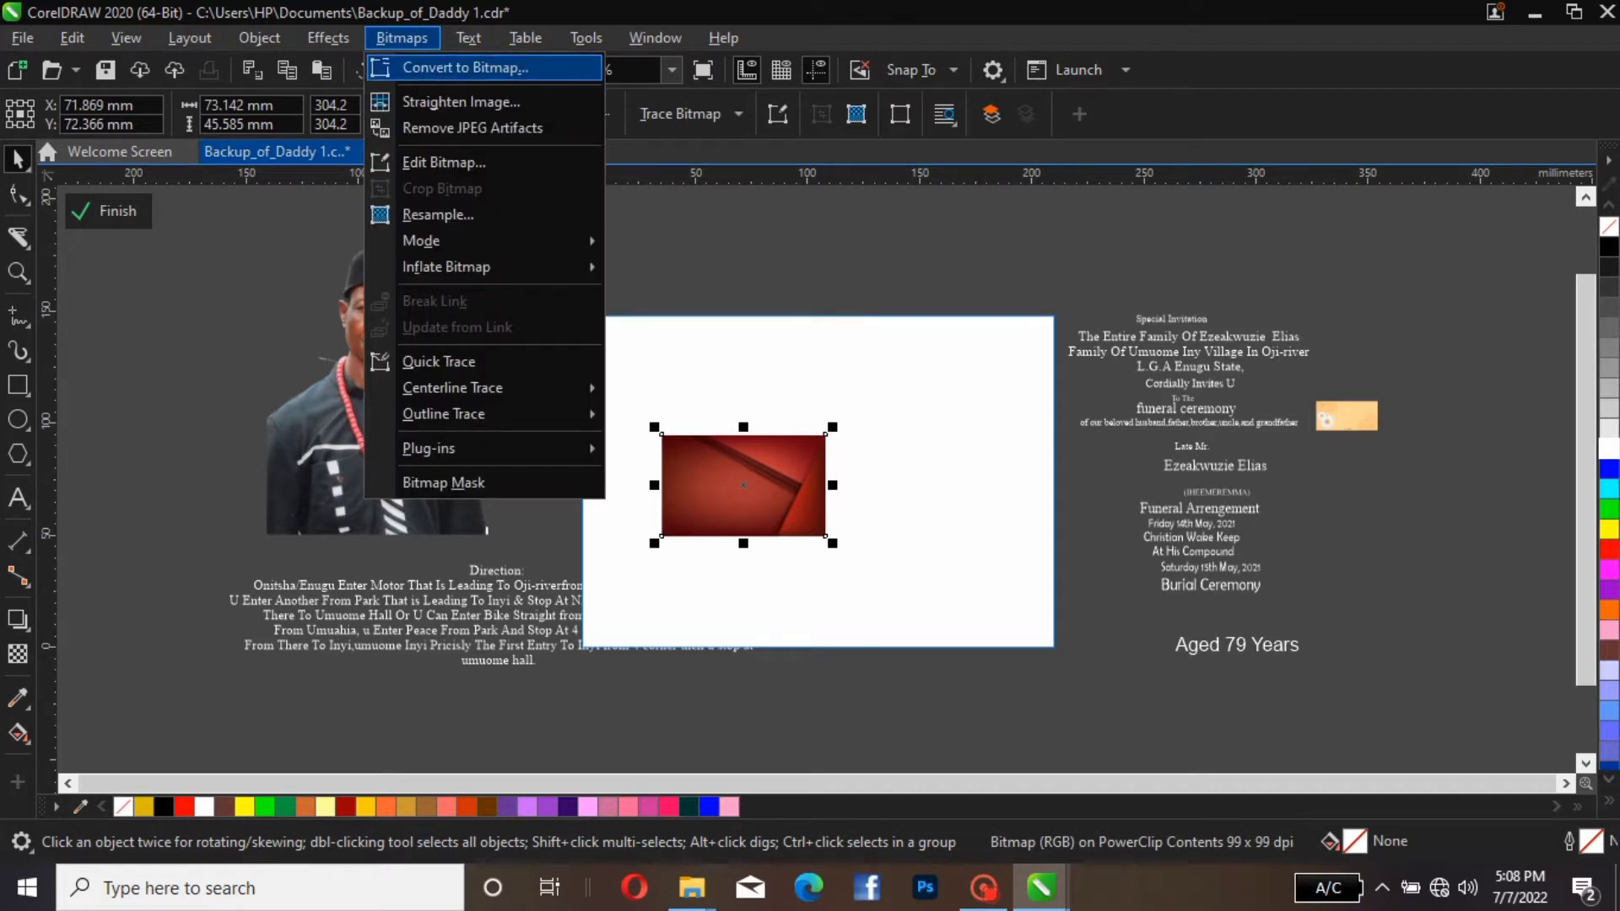
pyautogui.press('Return')
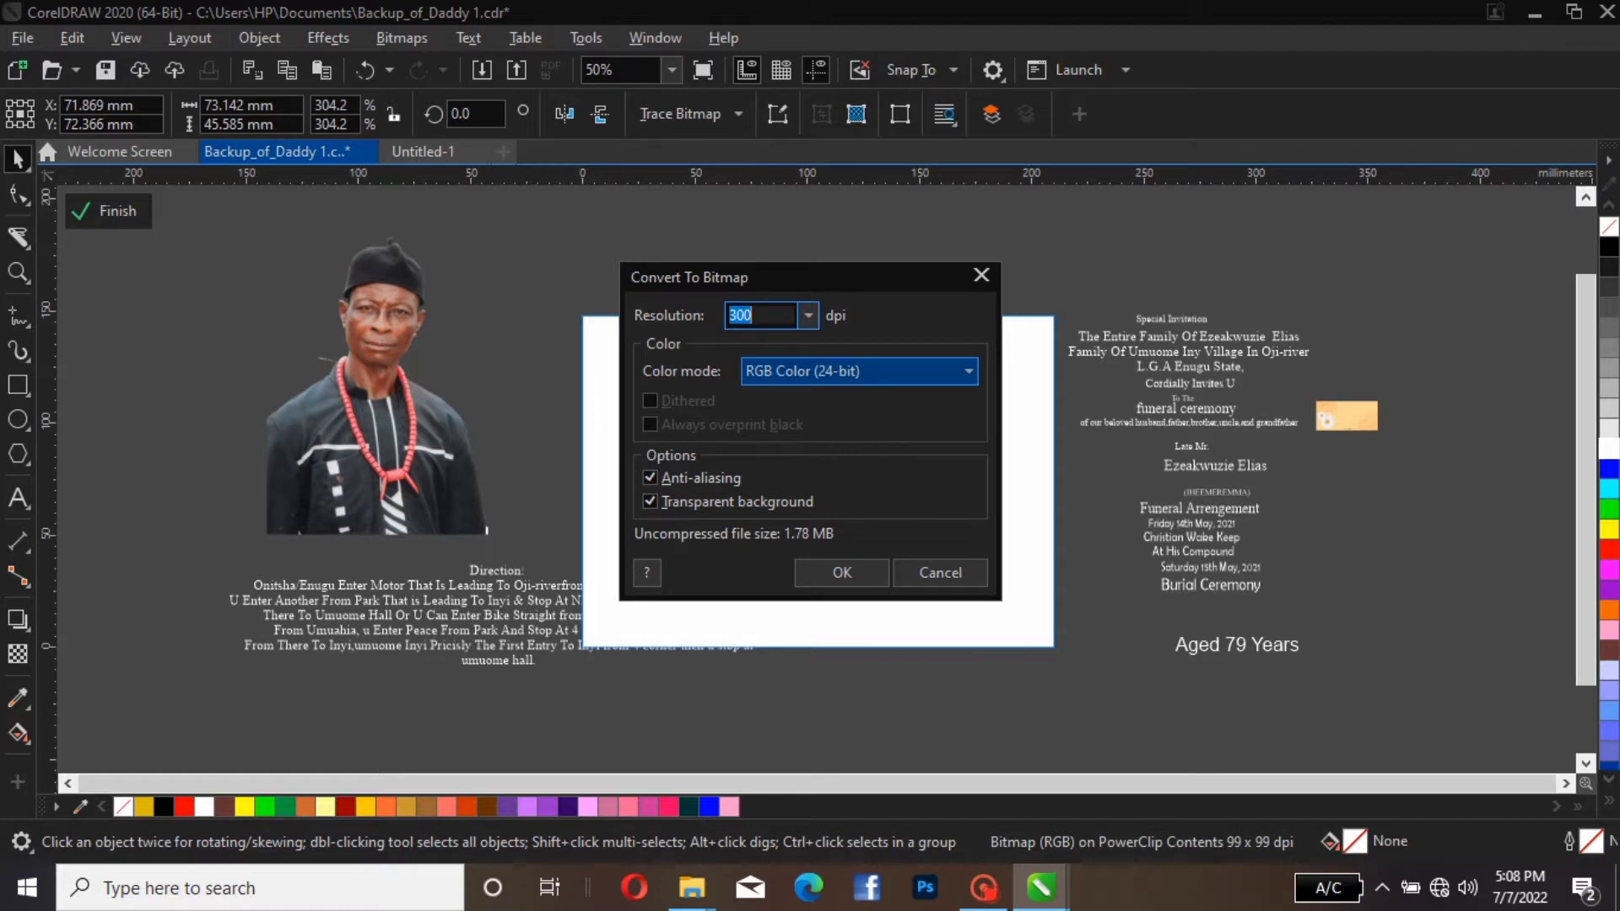
pyautogui.click(859, 371)
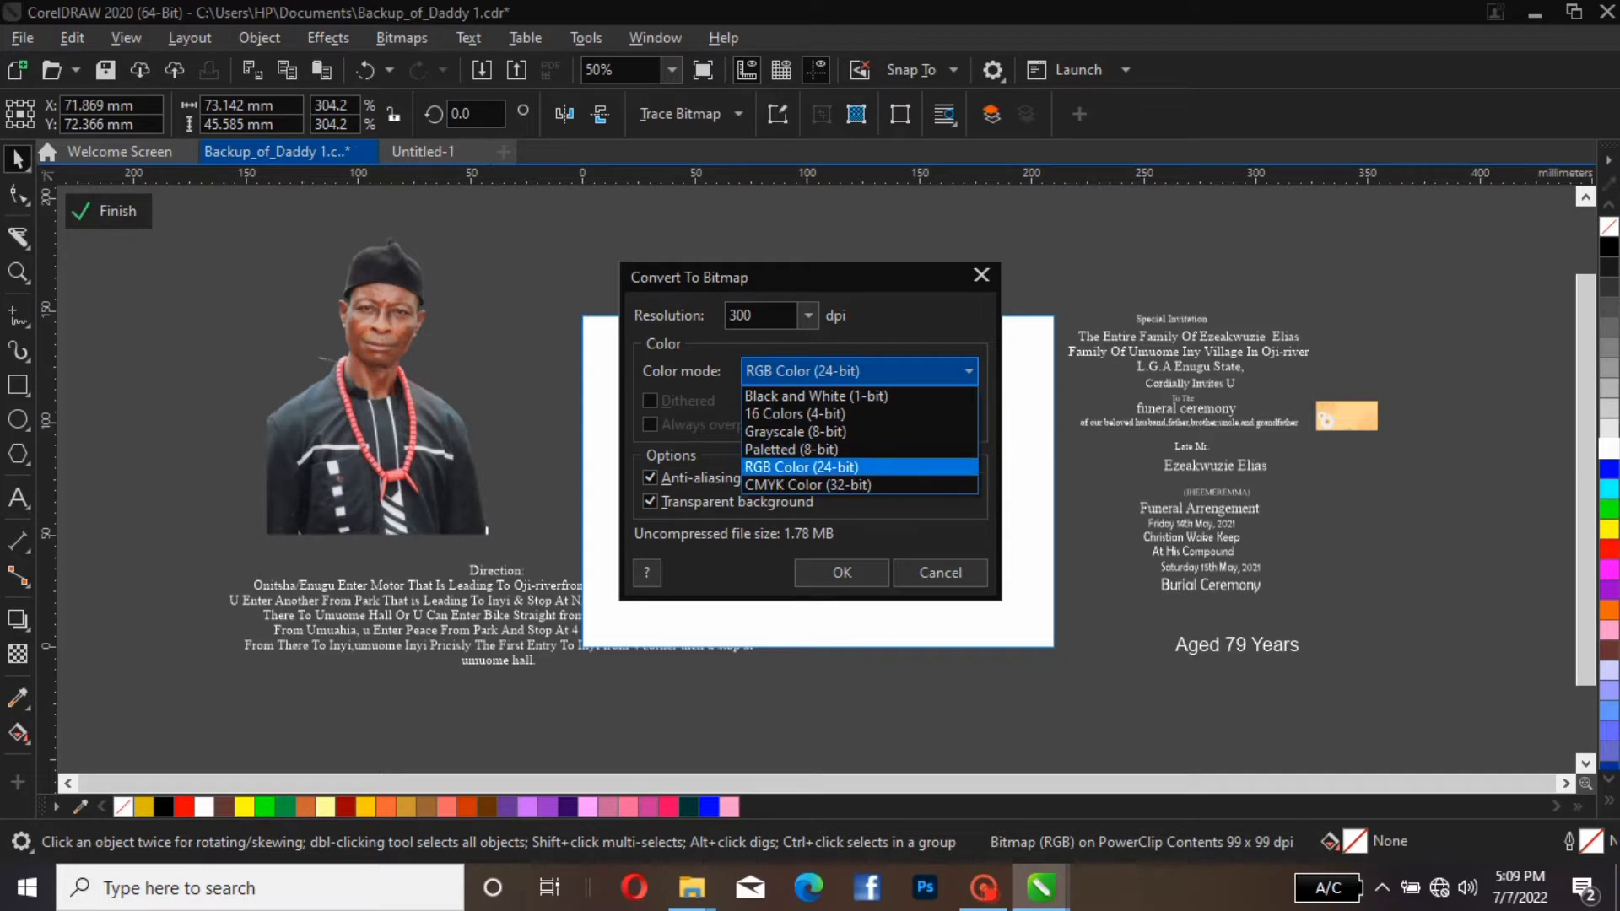
pyautogui.click(827, 468)
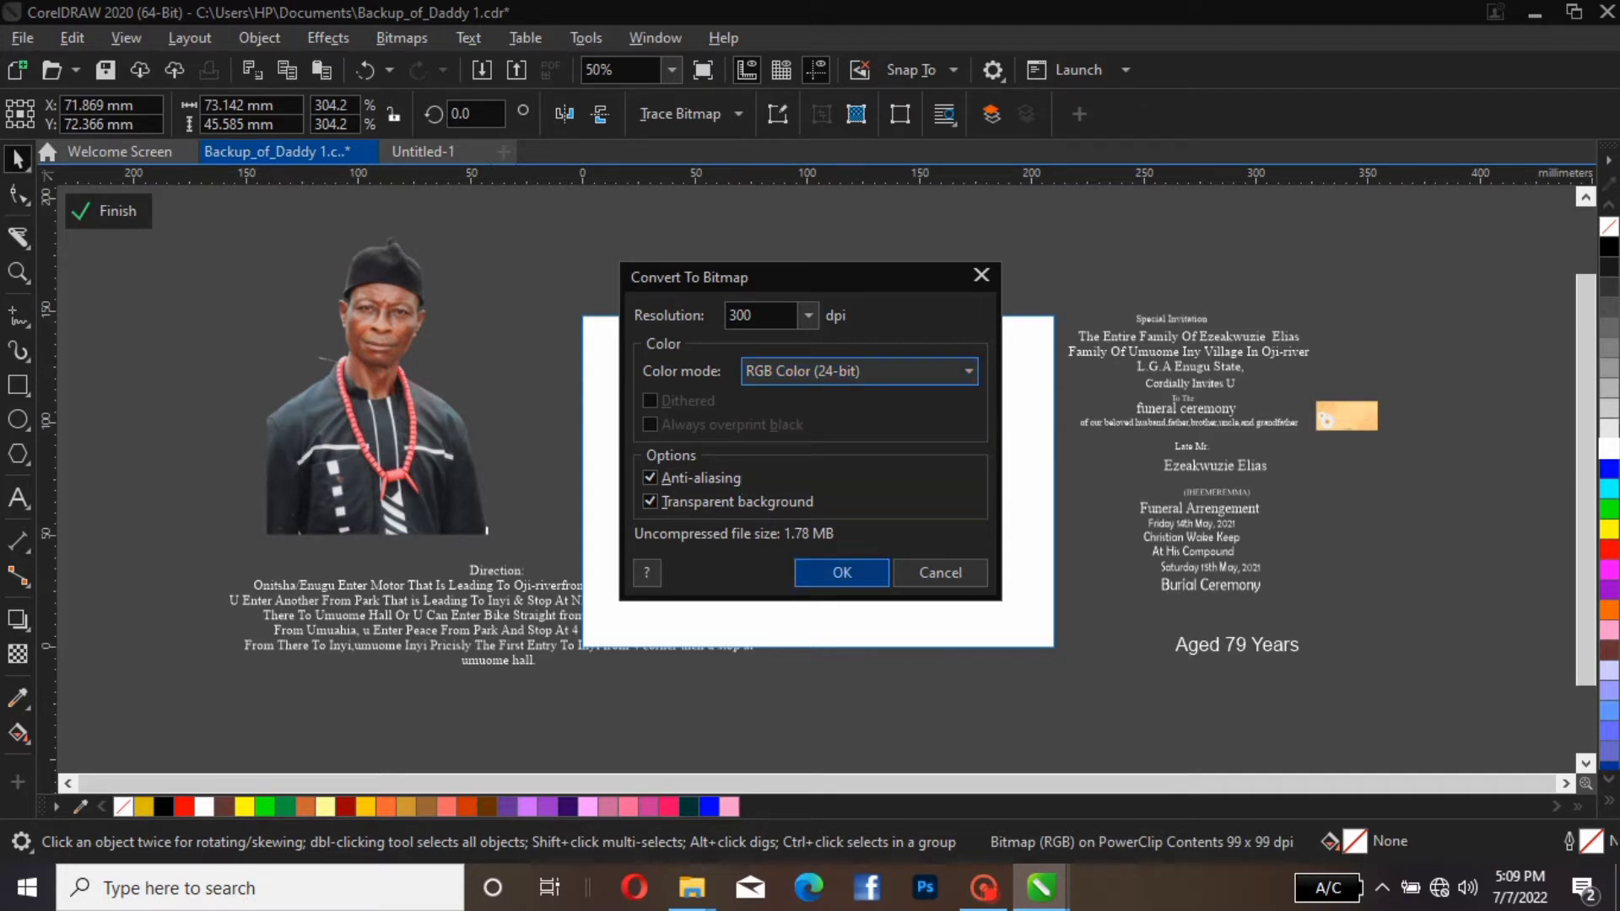
pyautogui.click(842, 572)
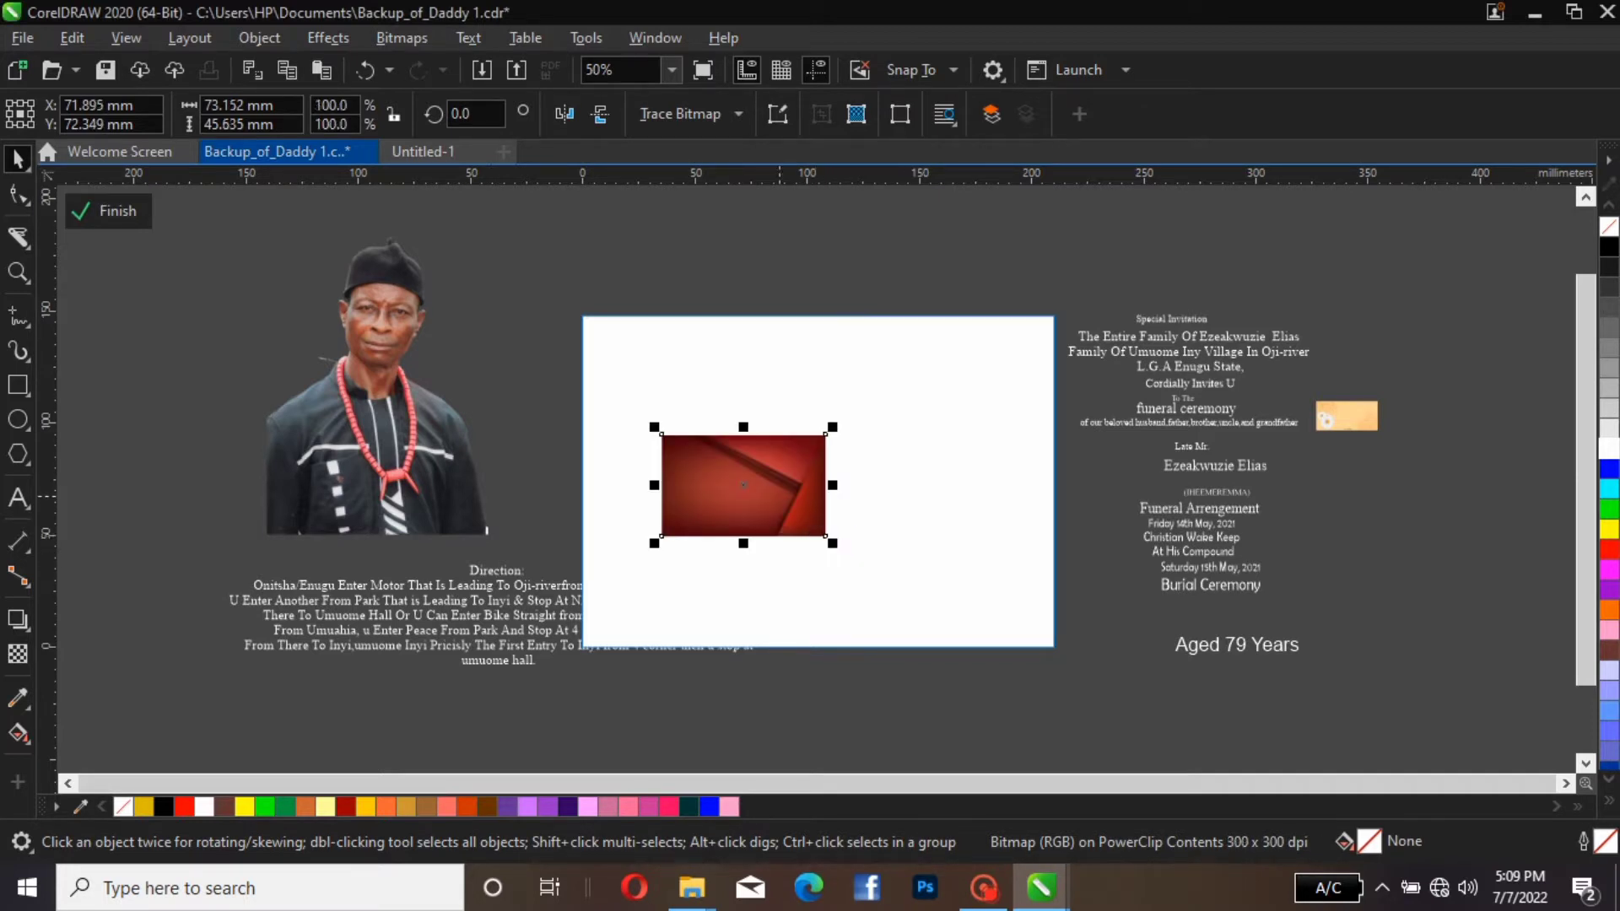
pyautogui.moveTo(743, 485); pyautogui.dragTo(790, 447)
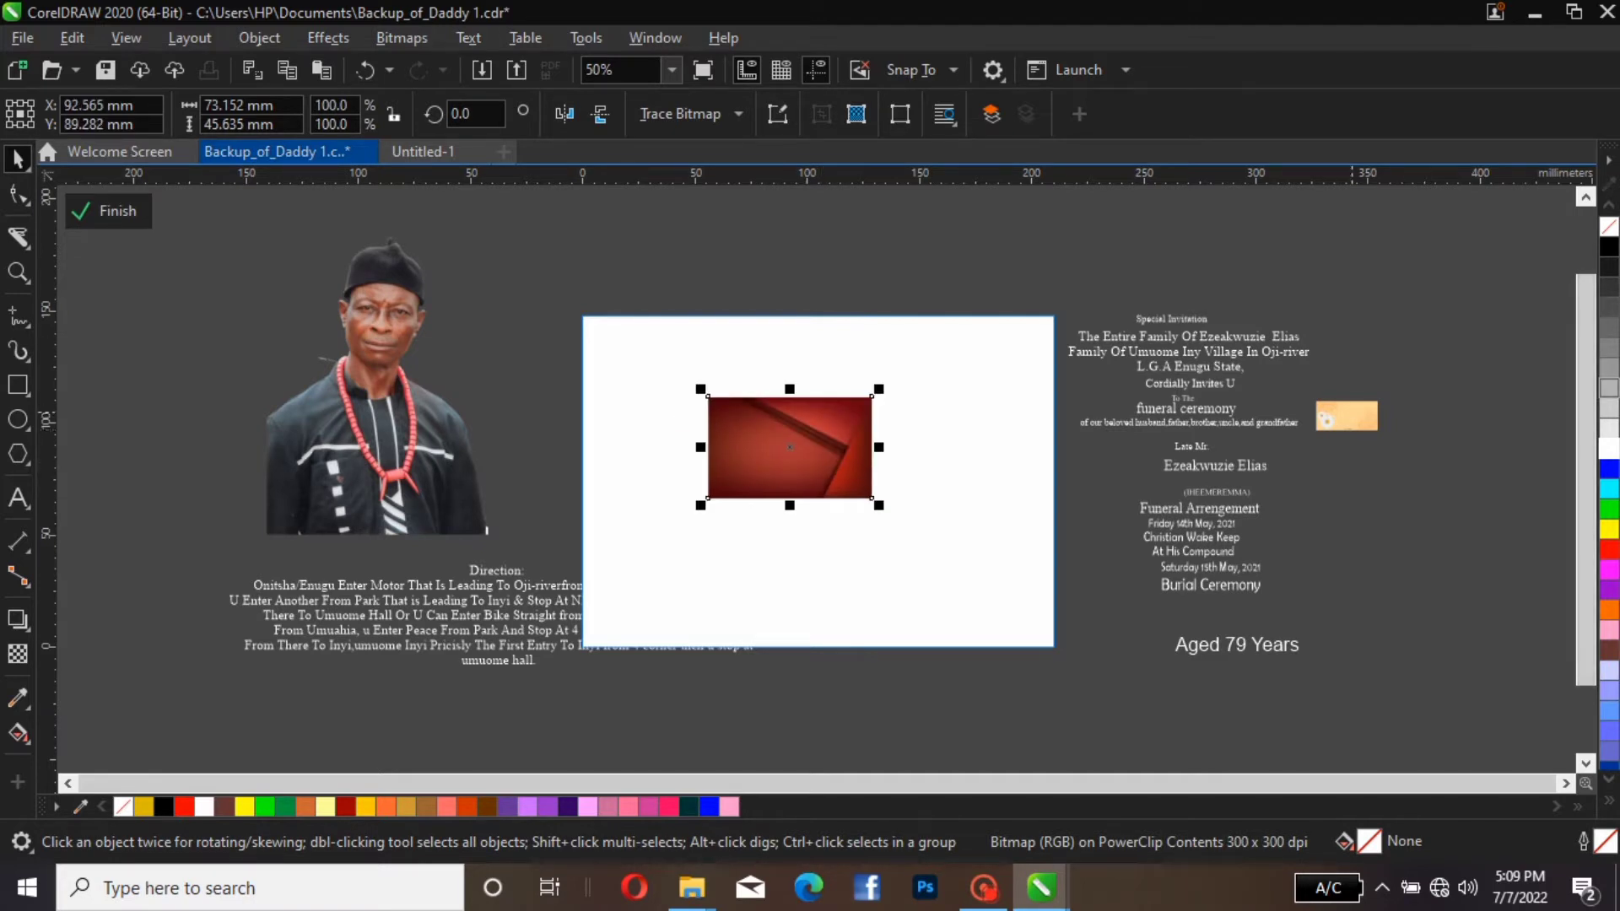
# Enlarge the cream flower image to about 89 by 42 mm and convert it to a 300 dpi RGB bitmap
pyautogui.moveTo(1380, 398); pyautogui.dragTo(1143, 325)
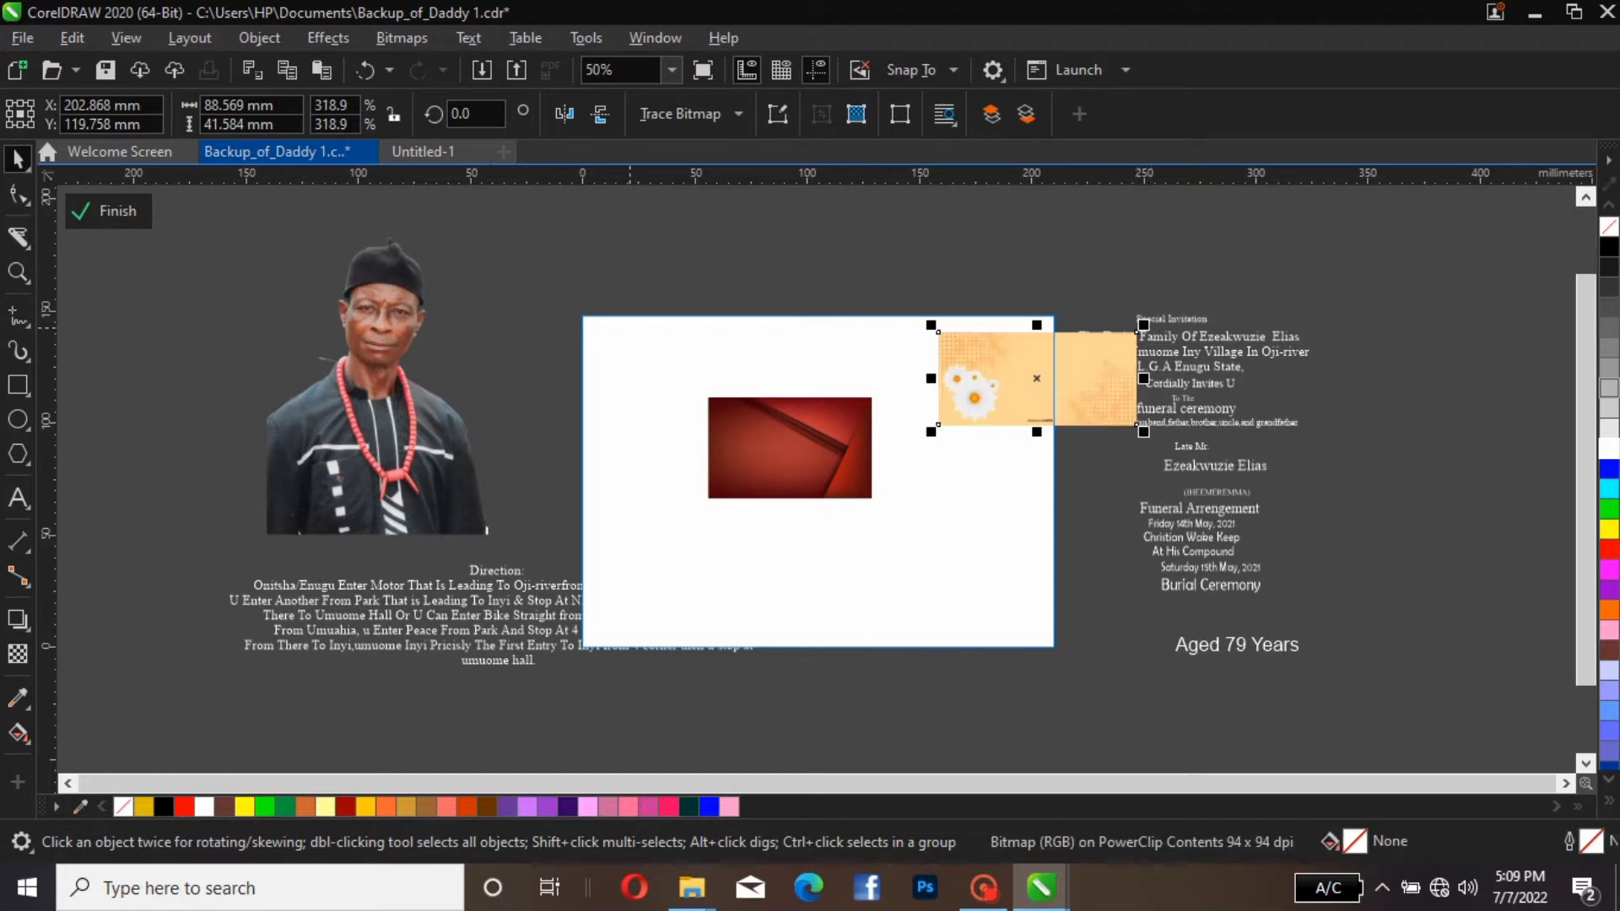
pyautogui.click(401, 37)
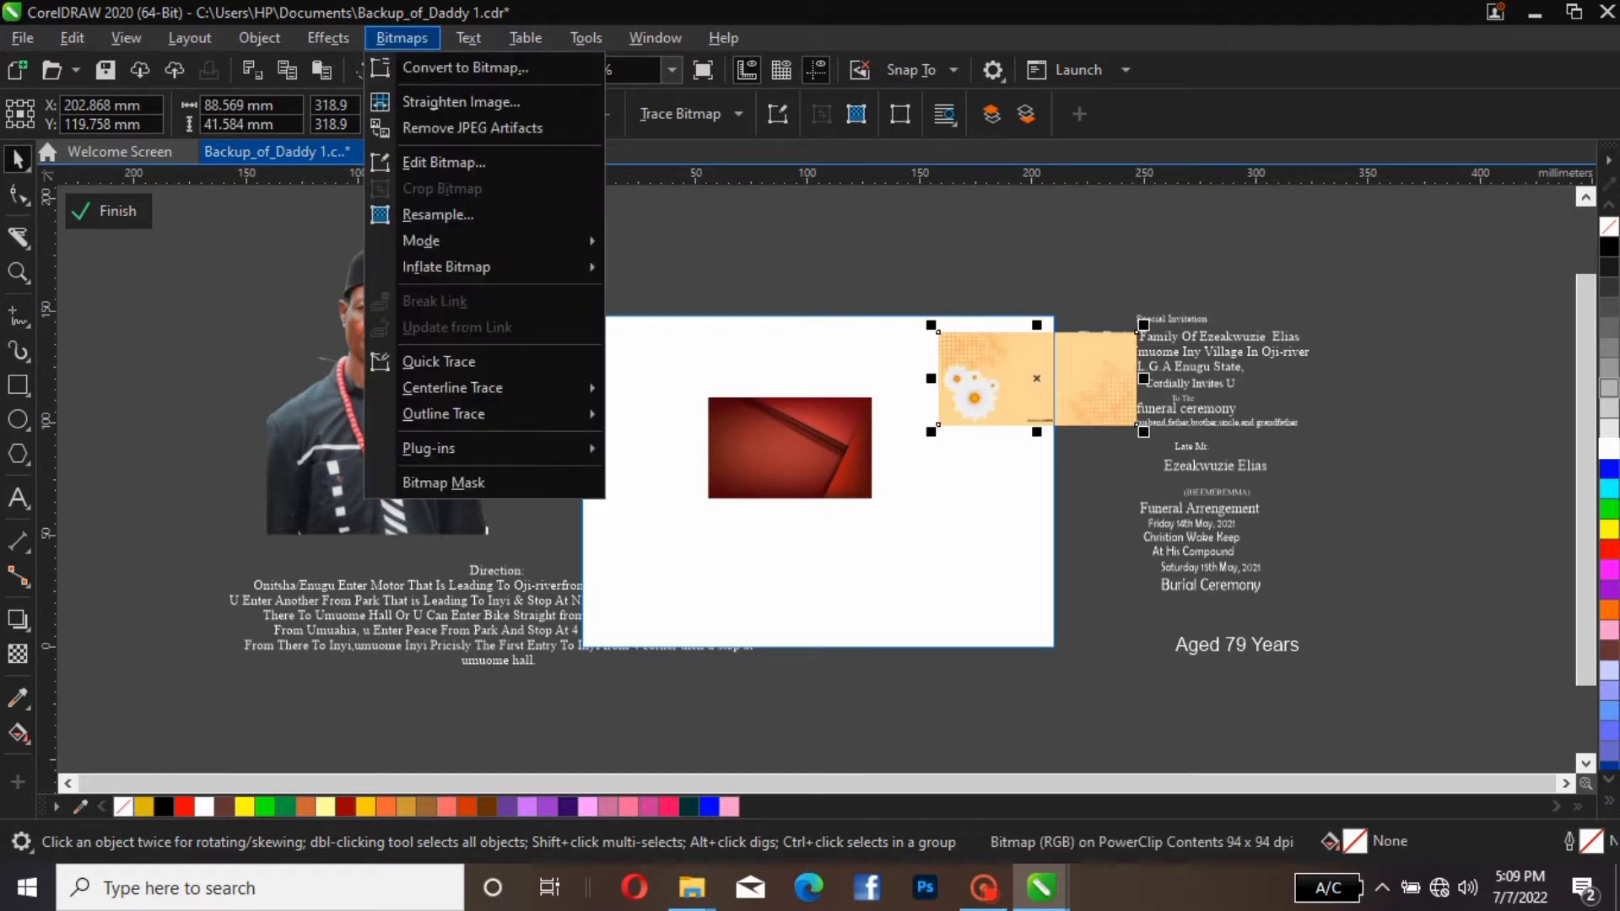
pyautogui.click(462, 65)
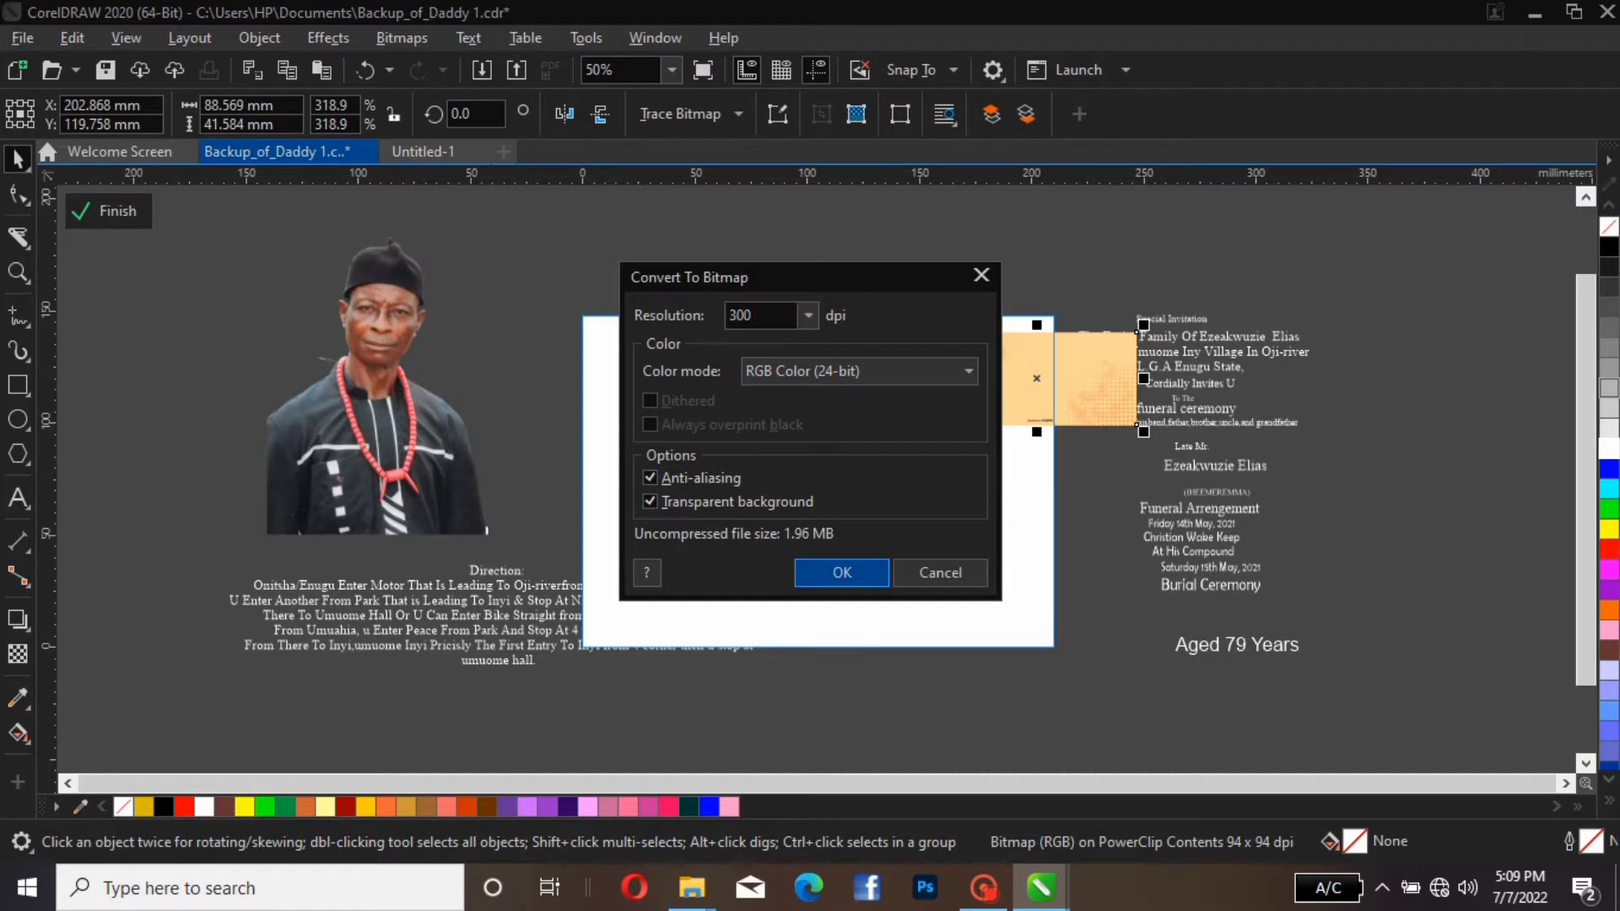
pyautogui.click(842, 572)
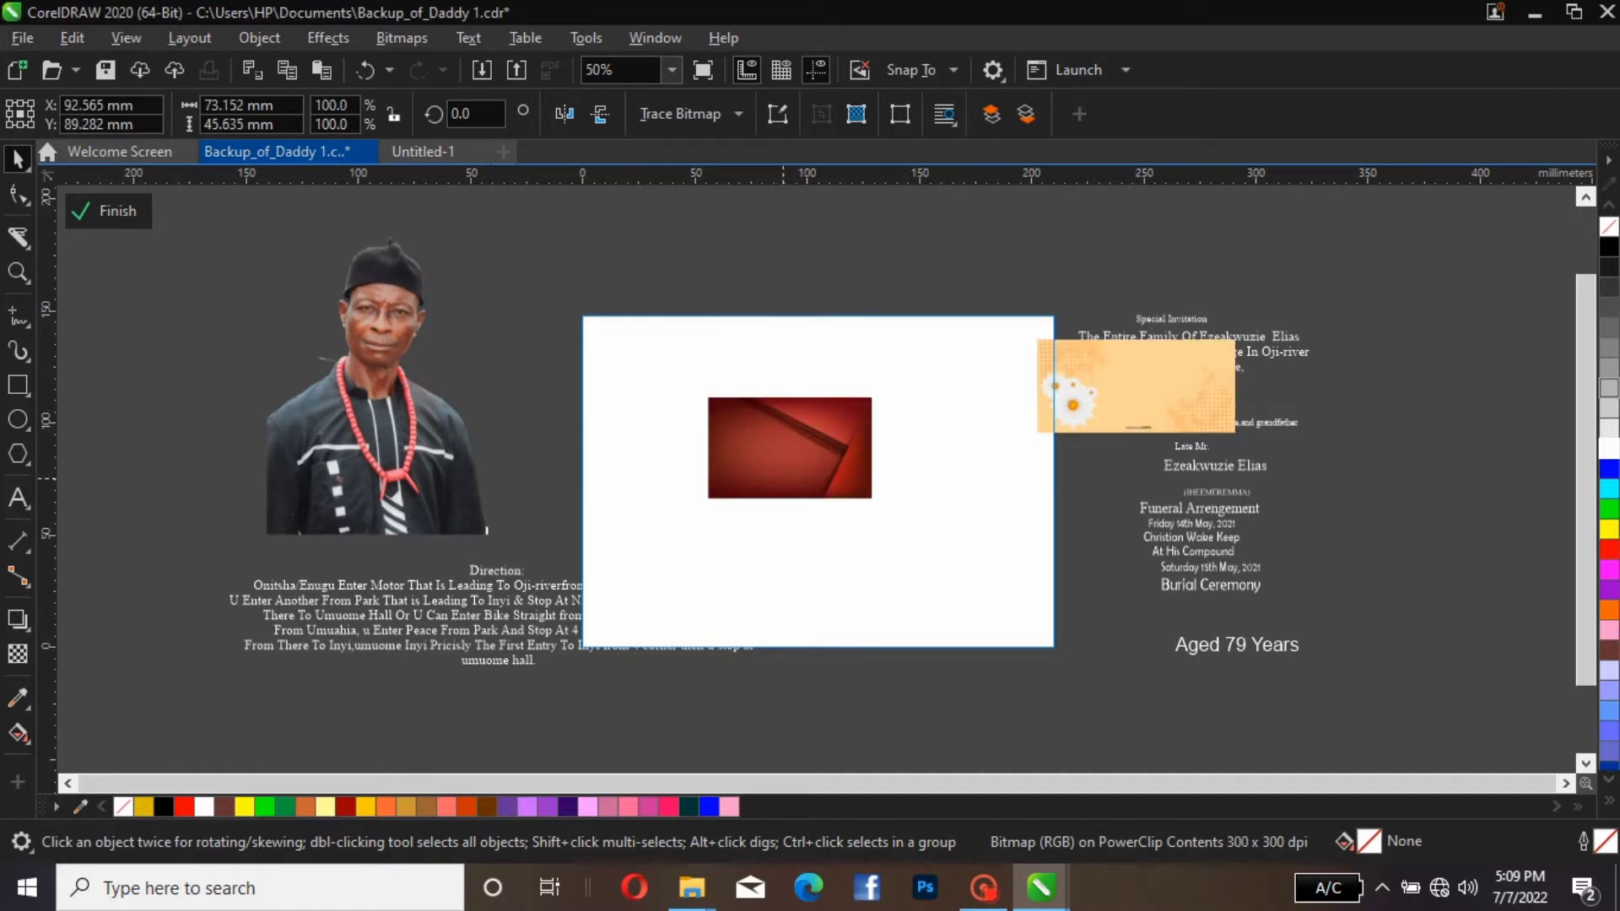
# Enlarge the red background image from its centre to about 240 by 150 mm and centre it on the page
pyautogui.click(872, 397)
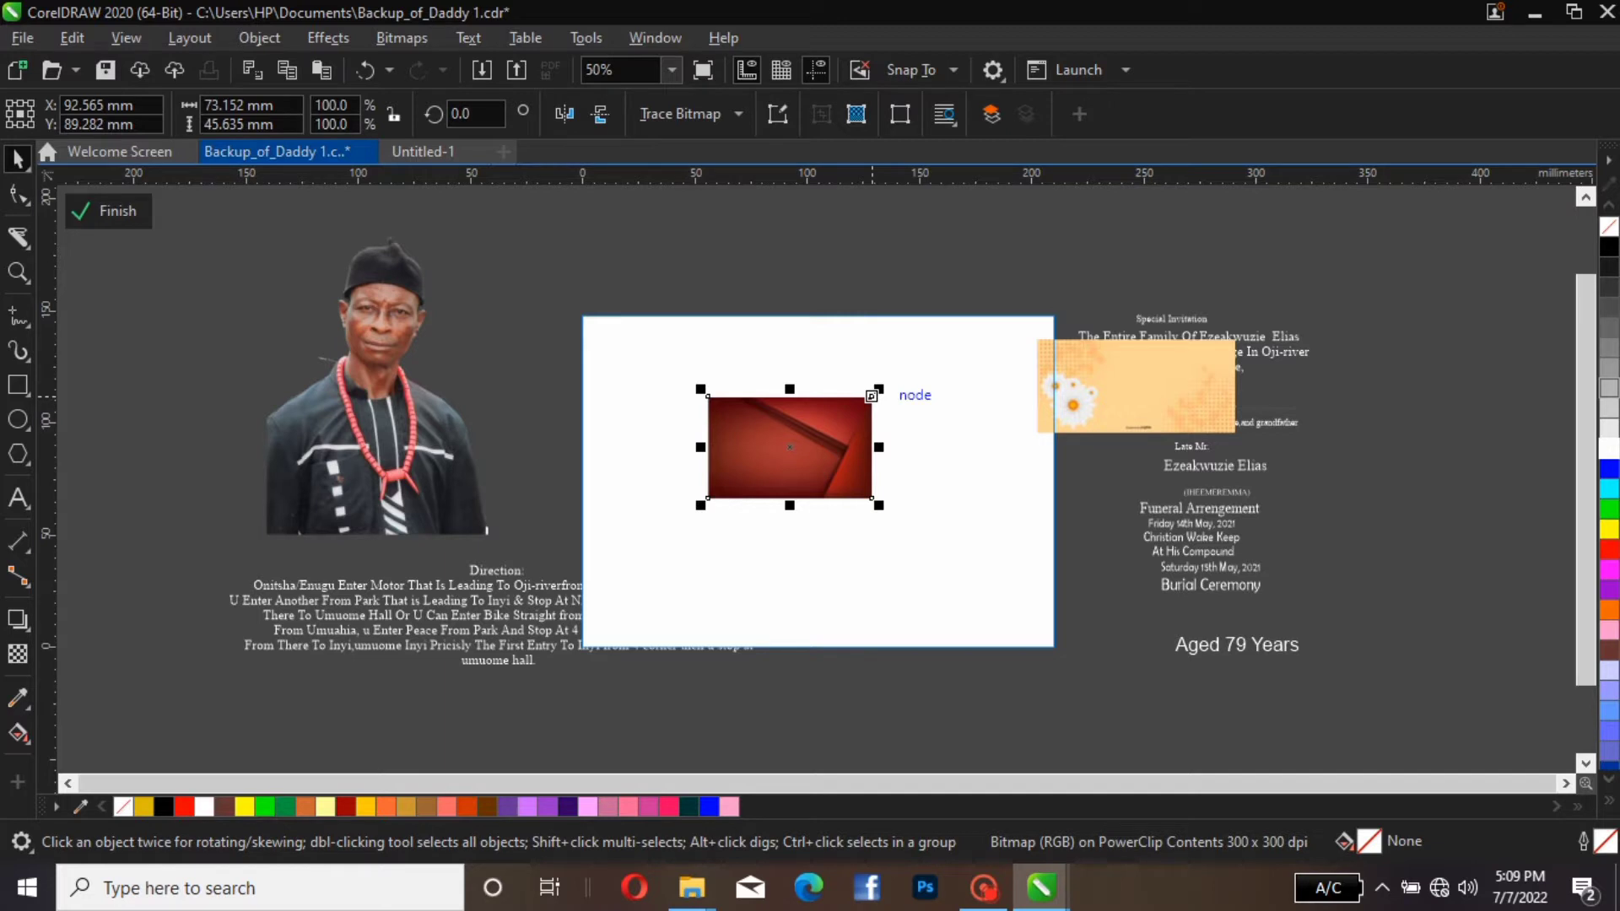
pyautogui.moveTo(871, 396); pyautogui.dragTo(1059, 280)
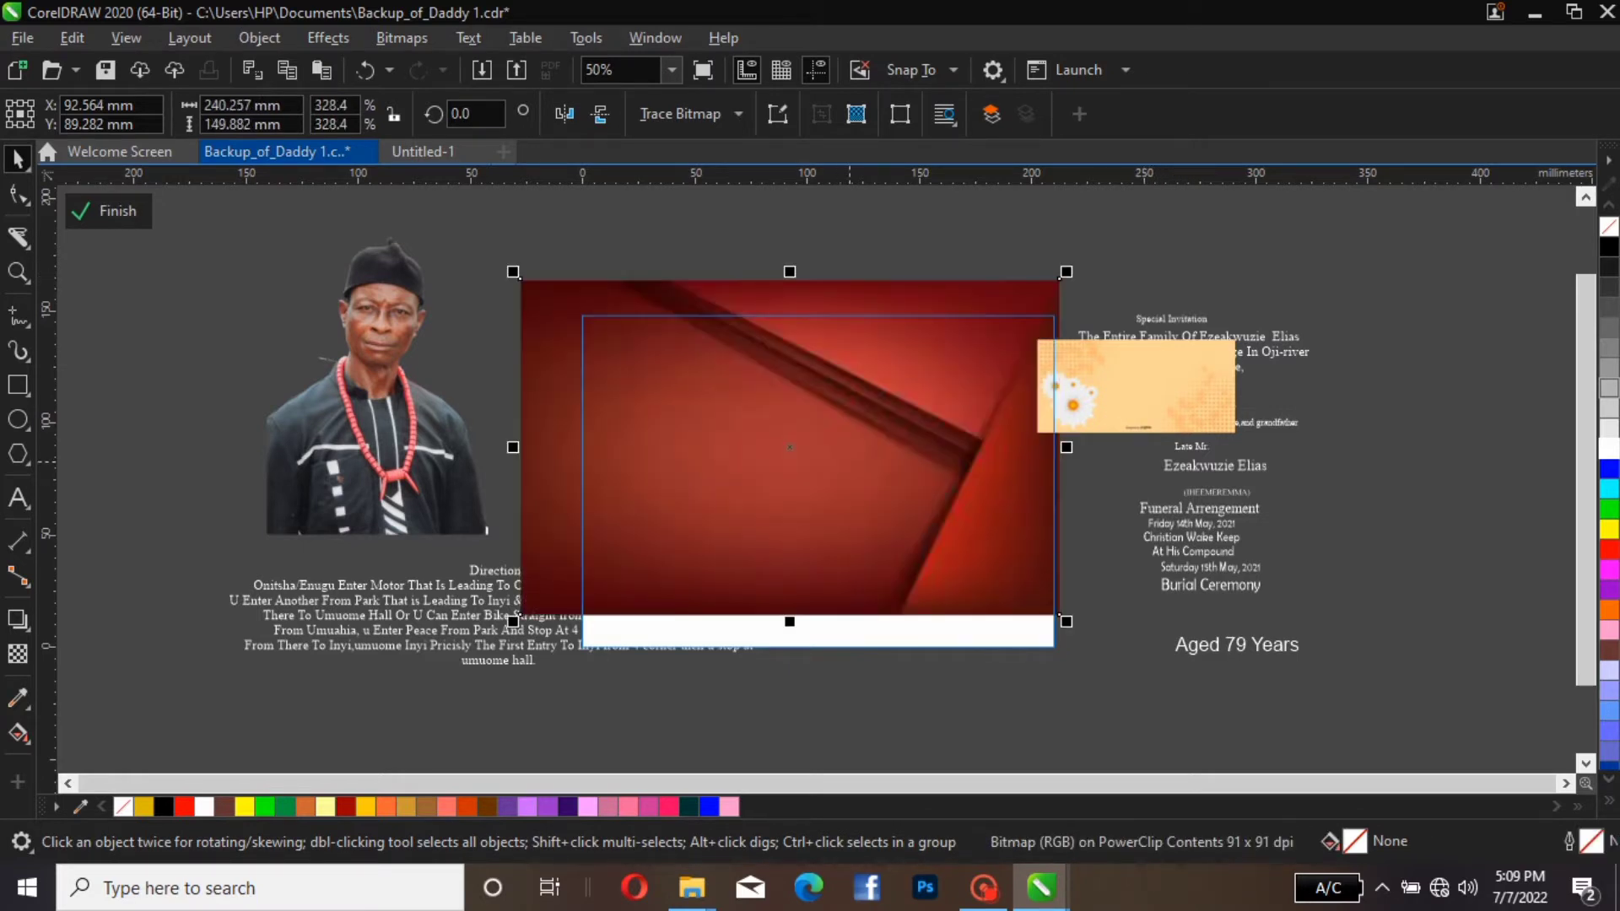
pyautogui.moveTo(827, 463); pyautogui.dragTo(848, 502)
pyautogui.press('p')
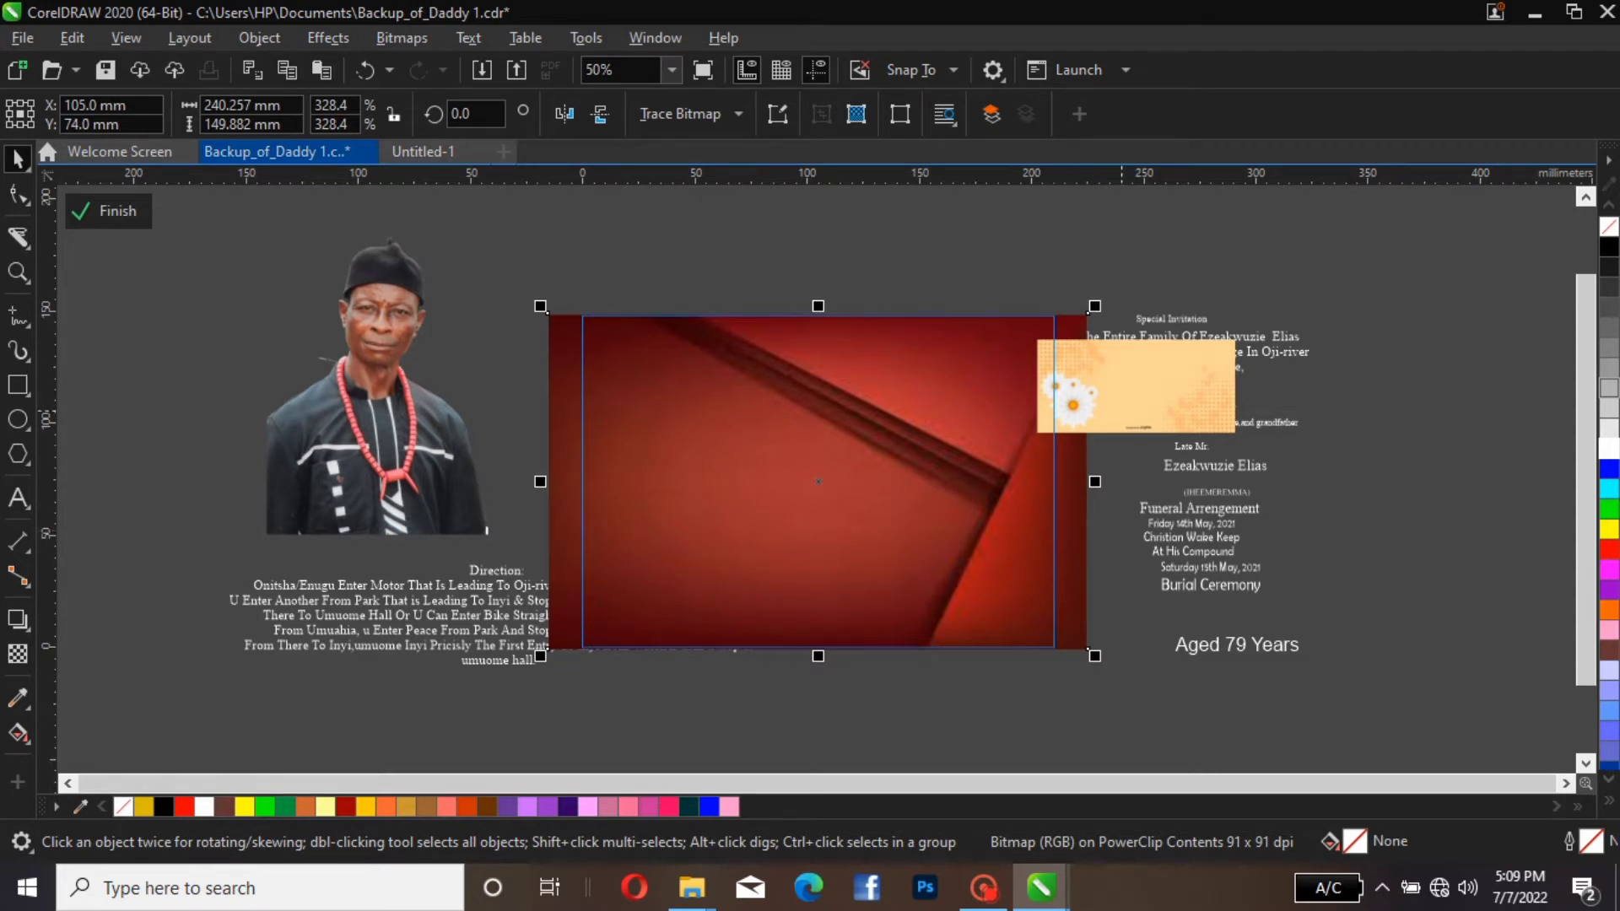
# Enlarge the cream flower image to about 229 by 107 mm and set it over the right edge of the red background
pyautogui.click(1136, 385)
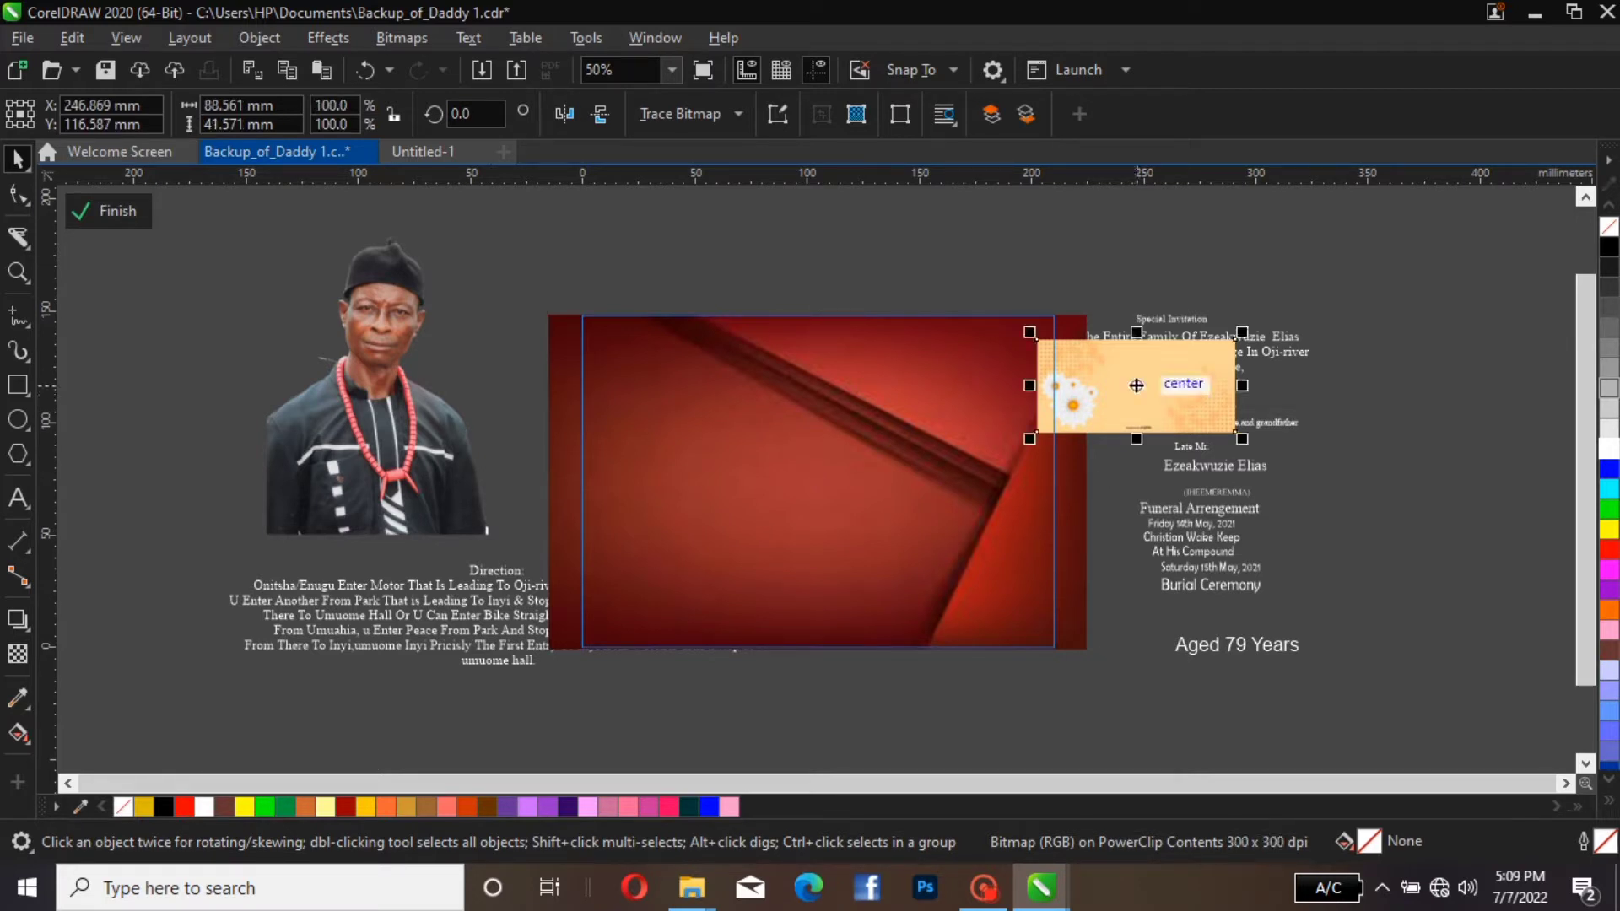
pyautogui.moveTo(1136, 385); pyautogui.dragTo(770, 500)
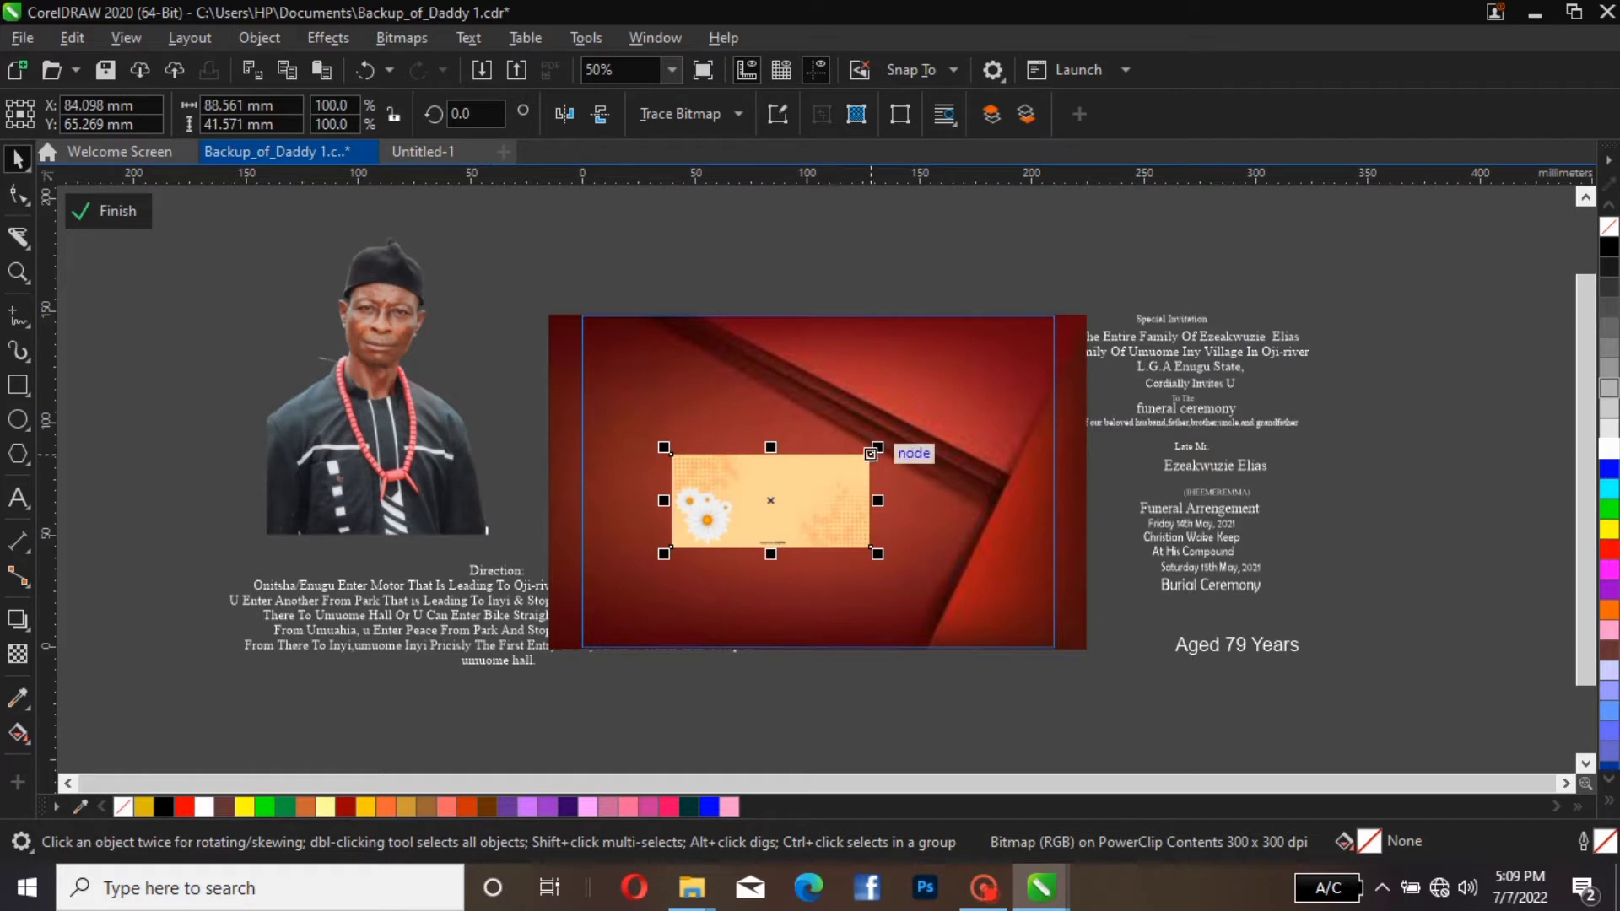
pyautogui.moveTo(870, 454); pyautogui.dragTo(1028, 381)
pyautogui.moveTo(1037, 323); pyautogui.dragTo(1037, 323)
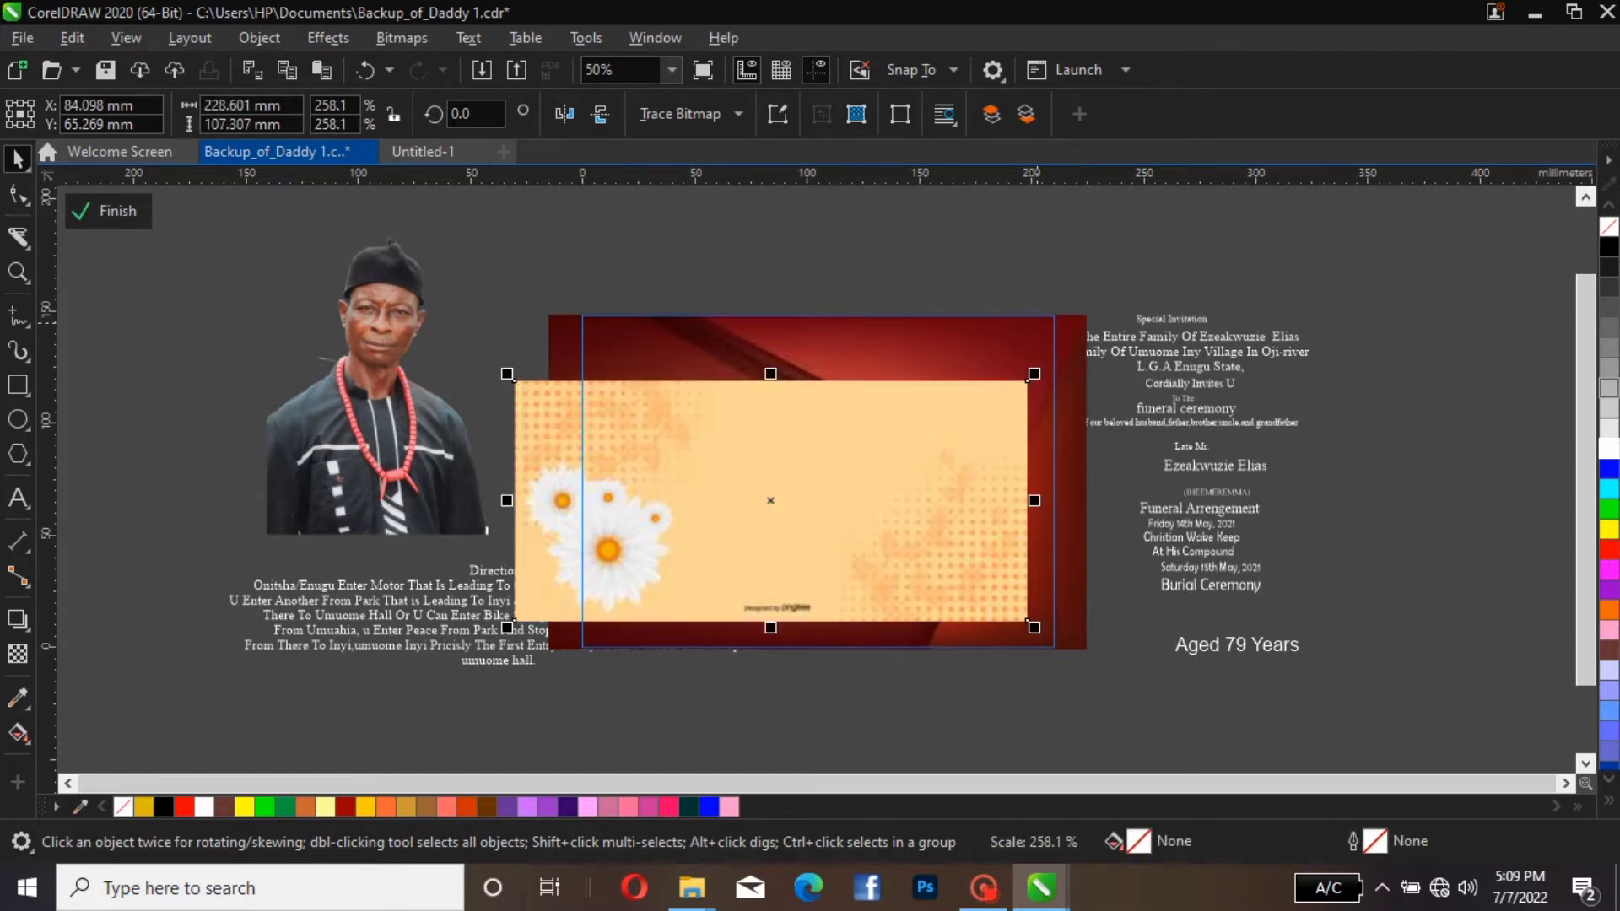
pyautogui.moveTo(884, 447); pyautogui.dragTo(1284, 391)
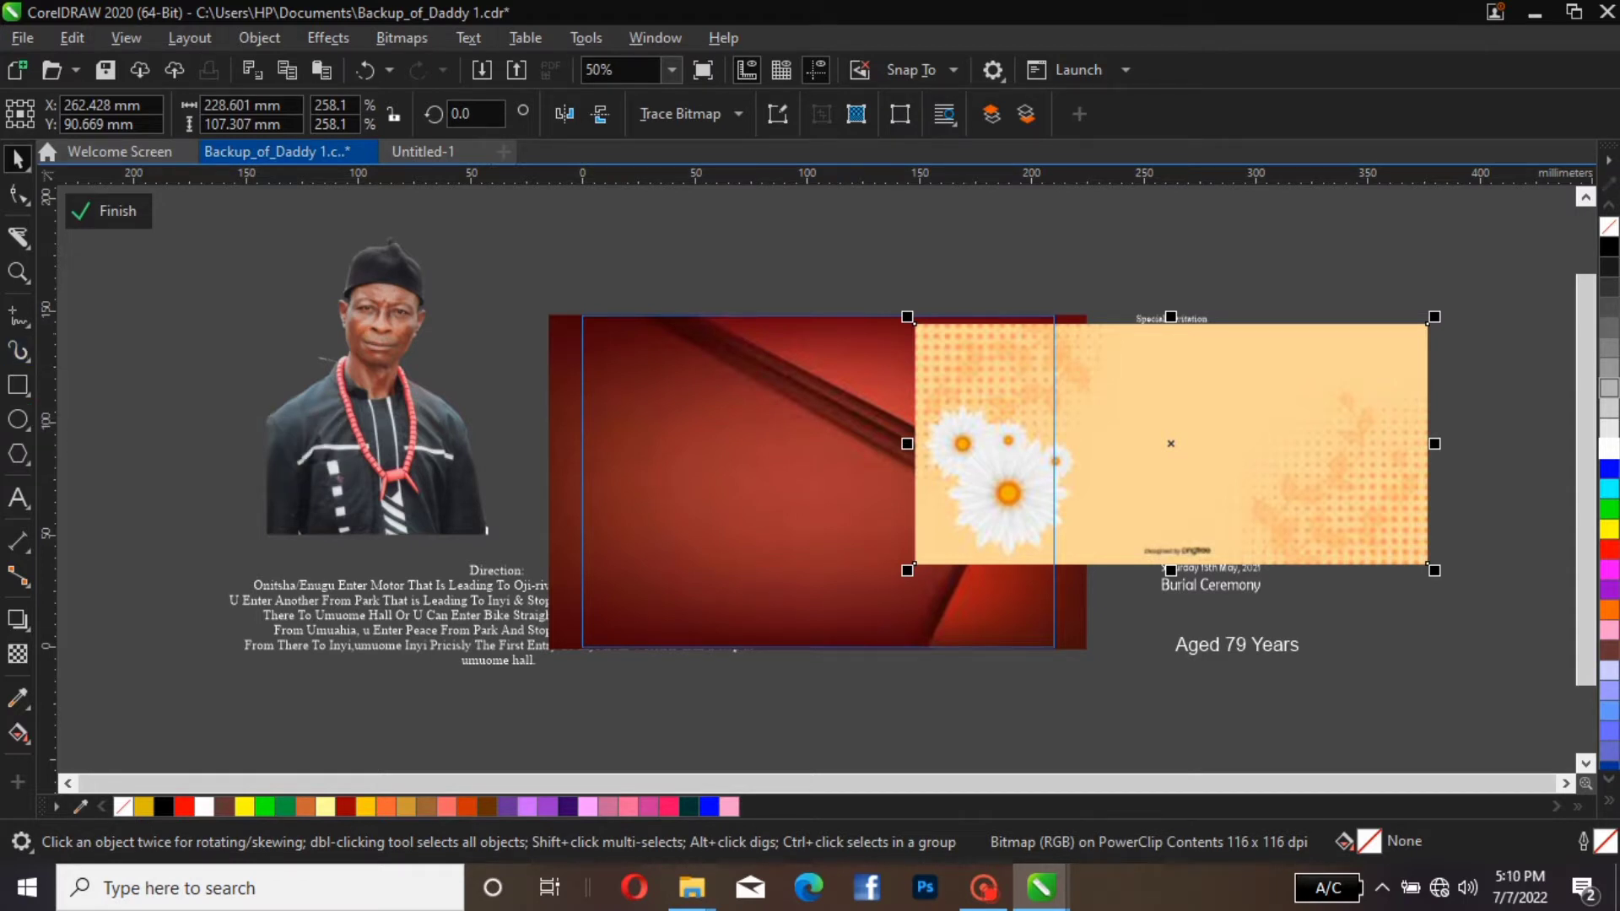
pyautogui.doubleClick(18, 384)
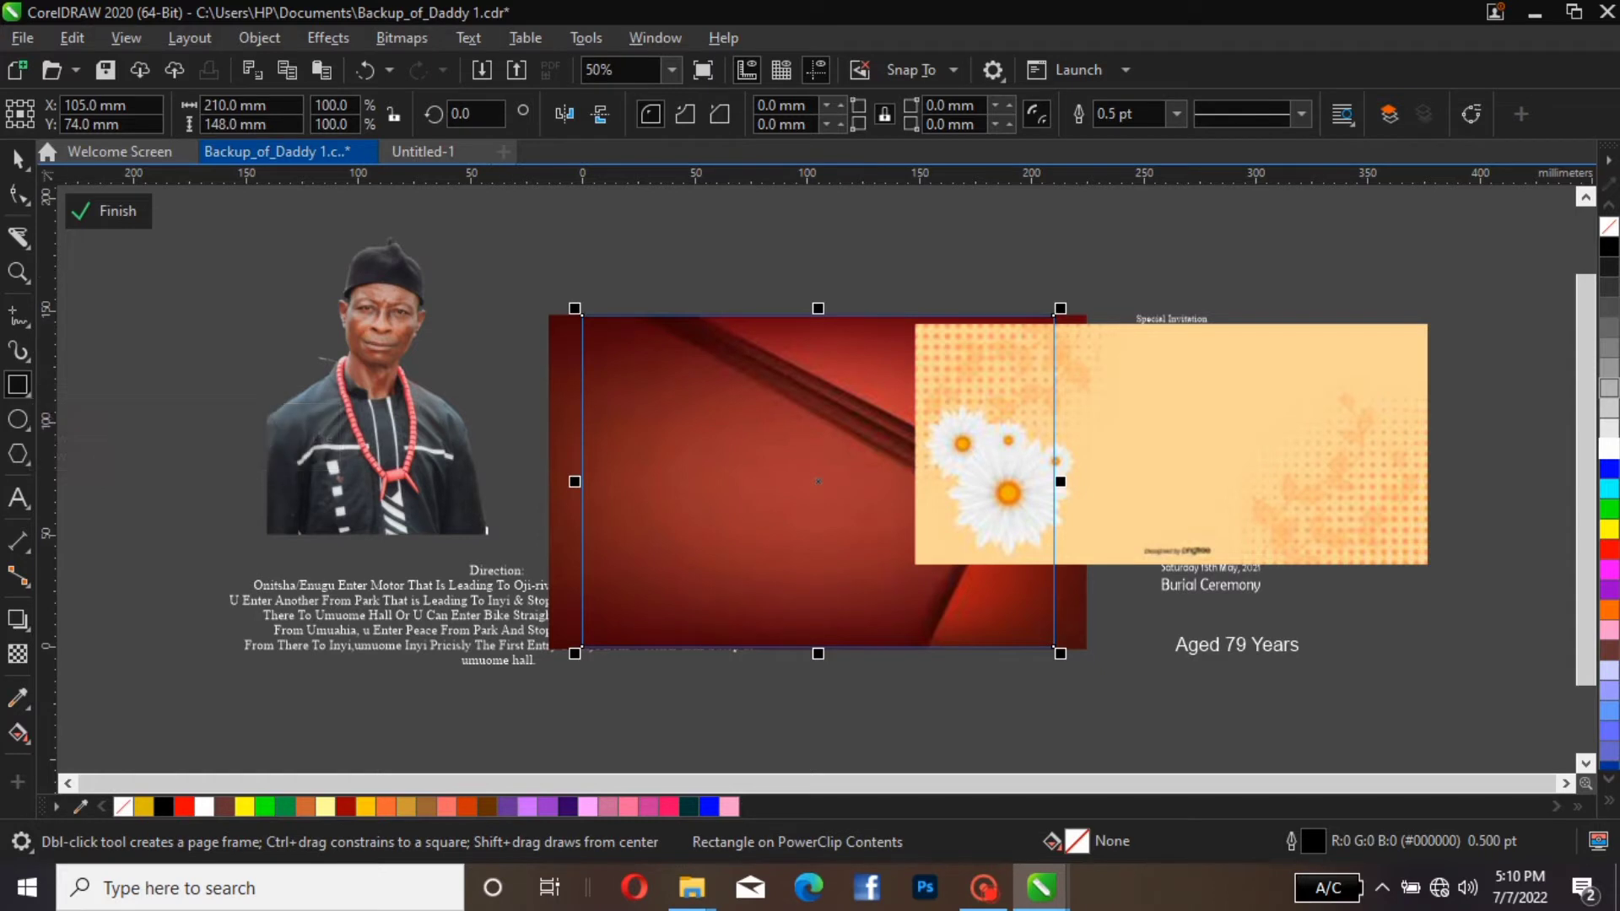
pyautogui.click(18, 159)
pyautogui.click(777, 422)
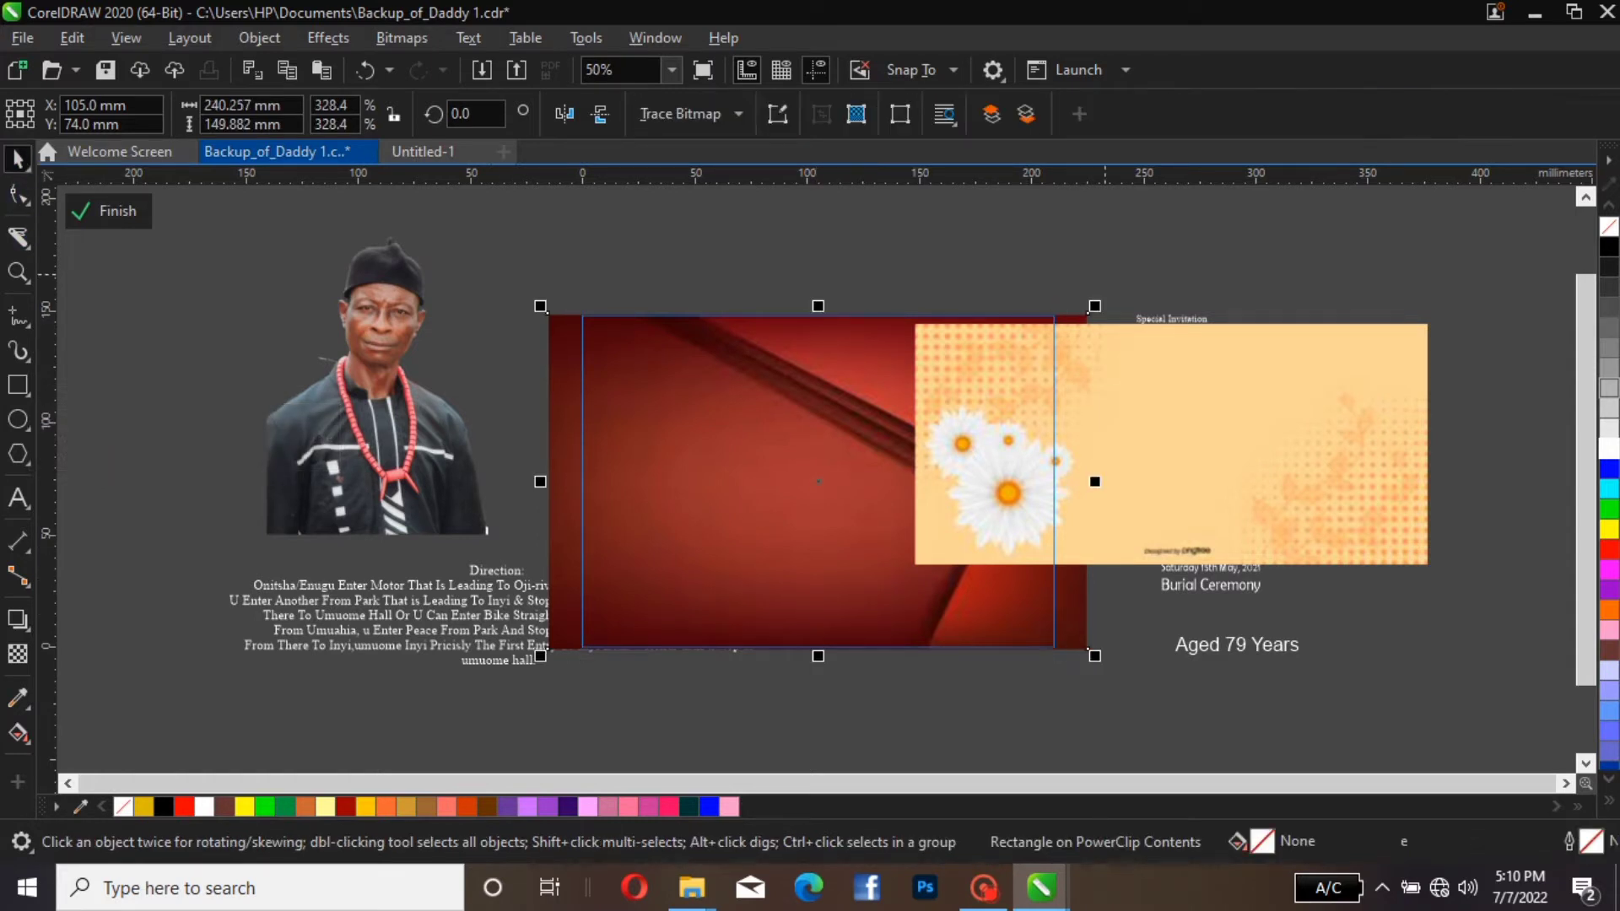
pyautogui.press('Escape')
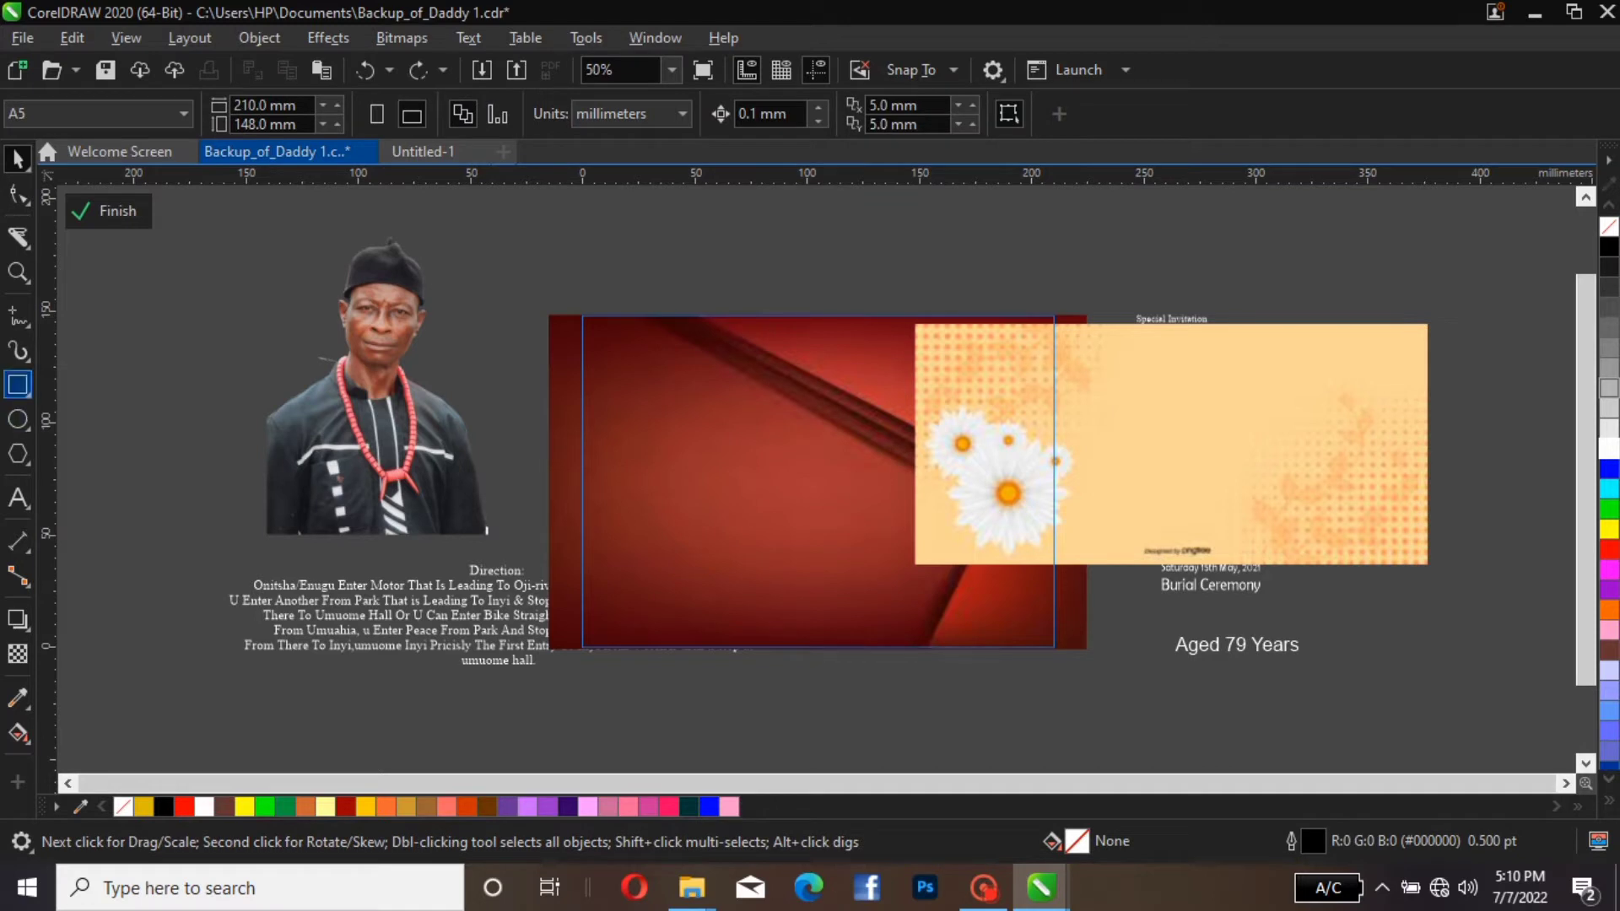
# Draw a rectangle of about 178 by 126 mm over the red background and centre it on the page
pyautogui.click(18, 385)
pyautogui.moveTo(635, 353); pyautogui.dragTo(1035, 637)
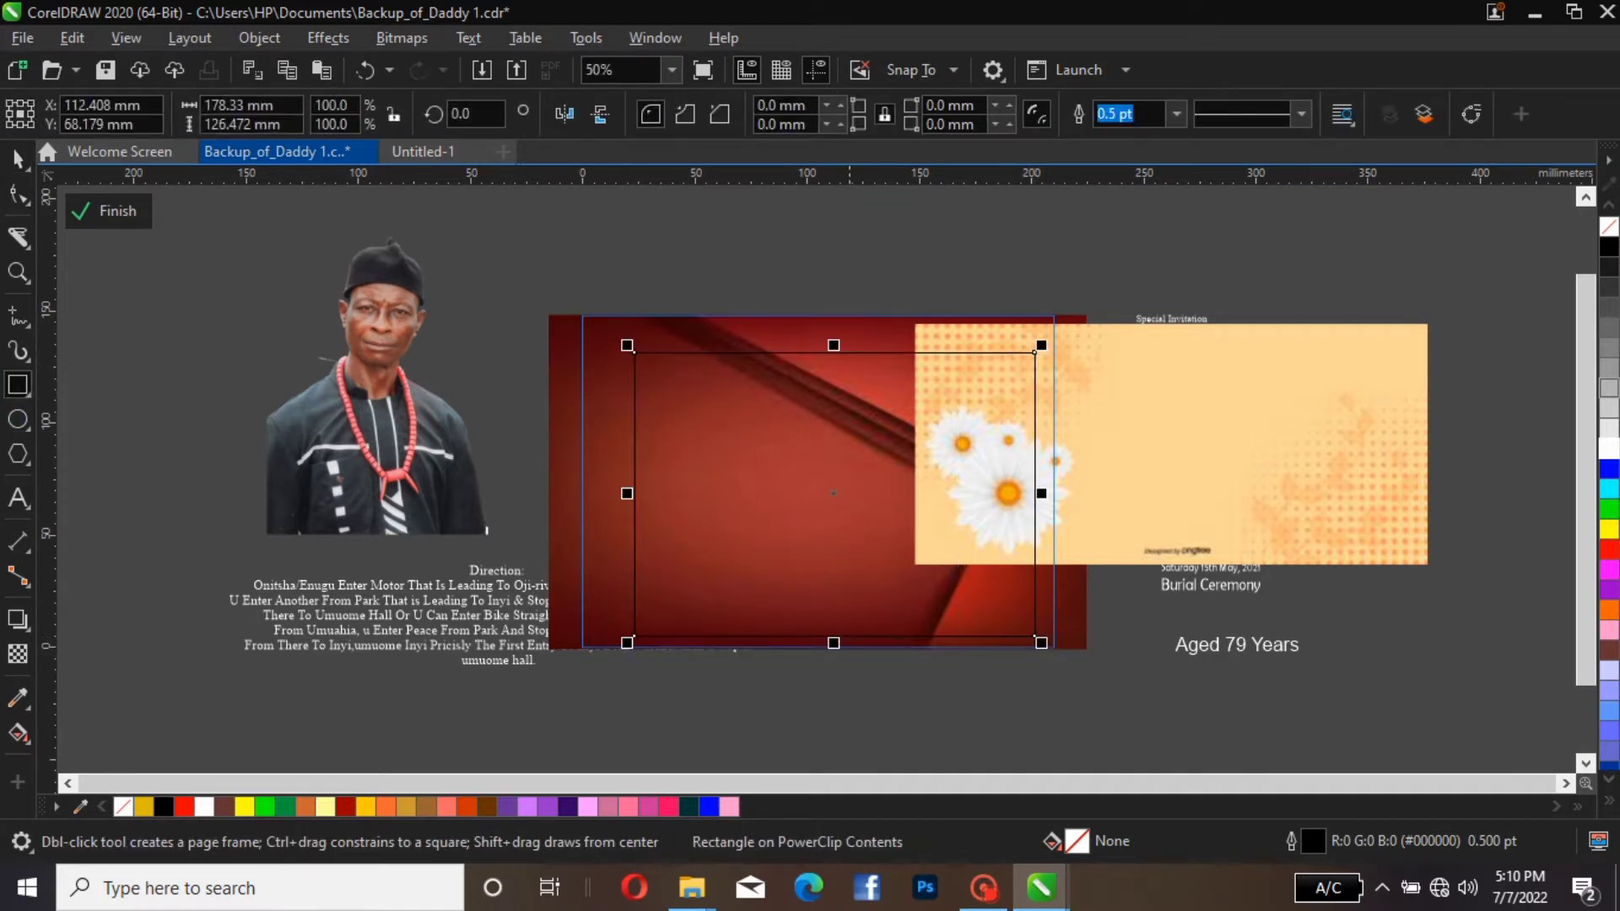
pyautogui.press('space')
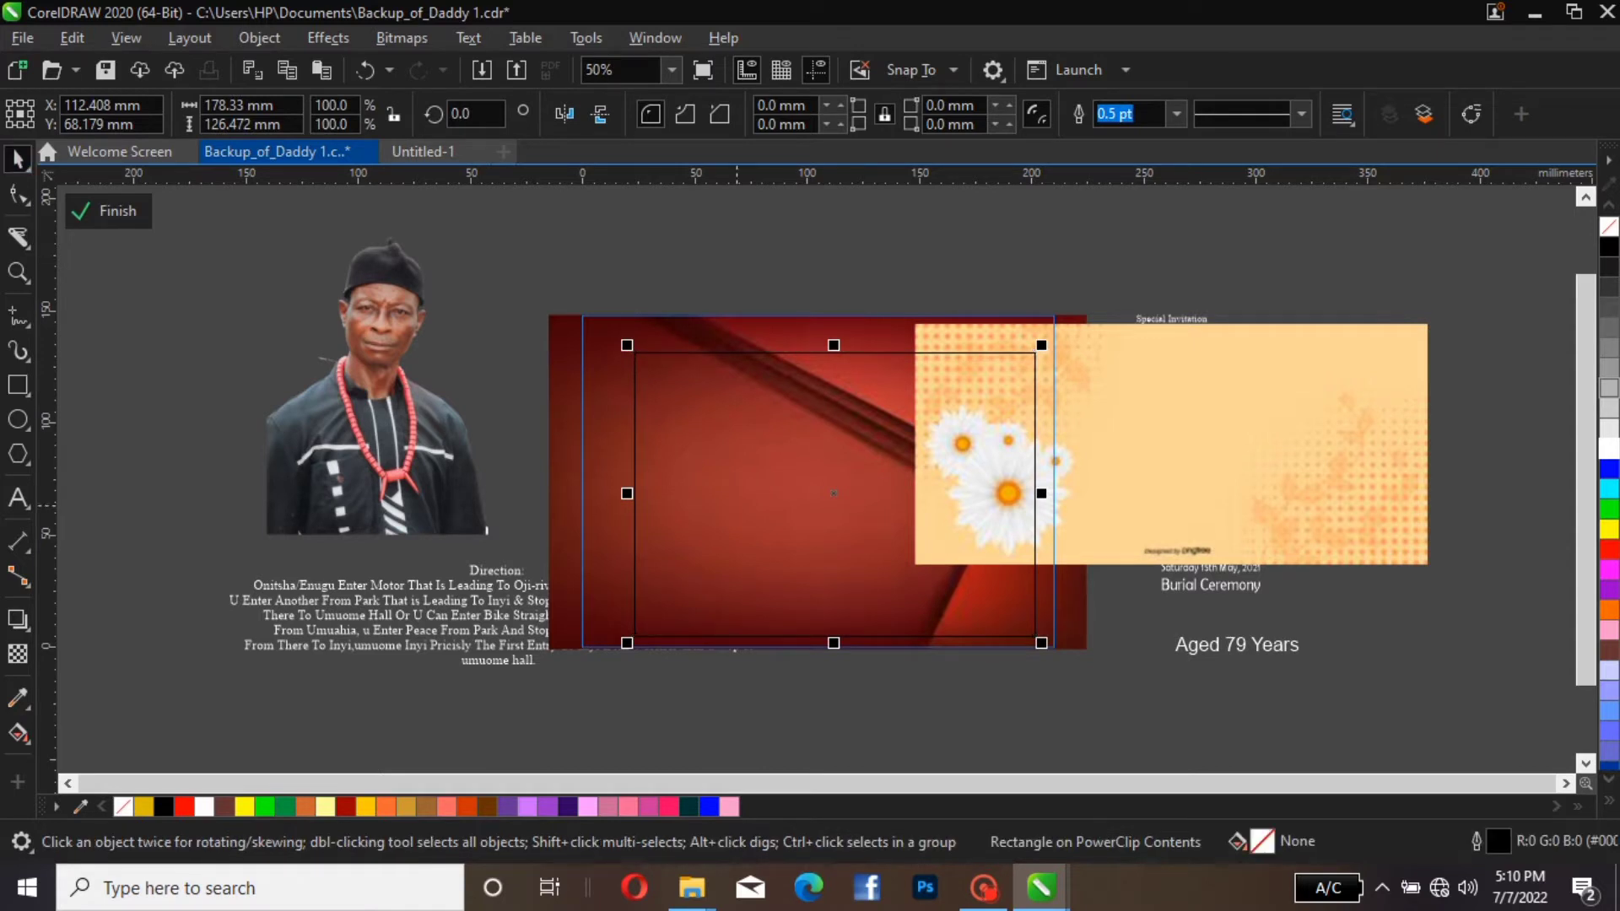
pyautogui.moveTo(825, 486); pyautogui.dragTo(854, 455)
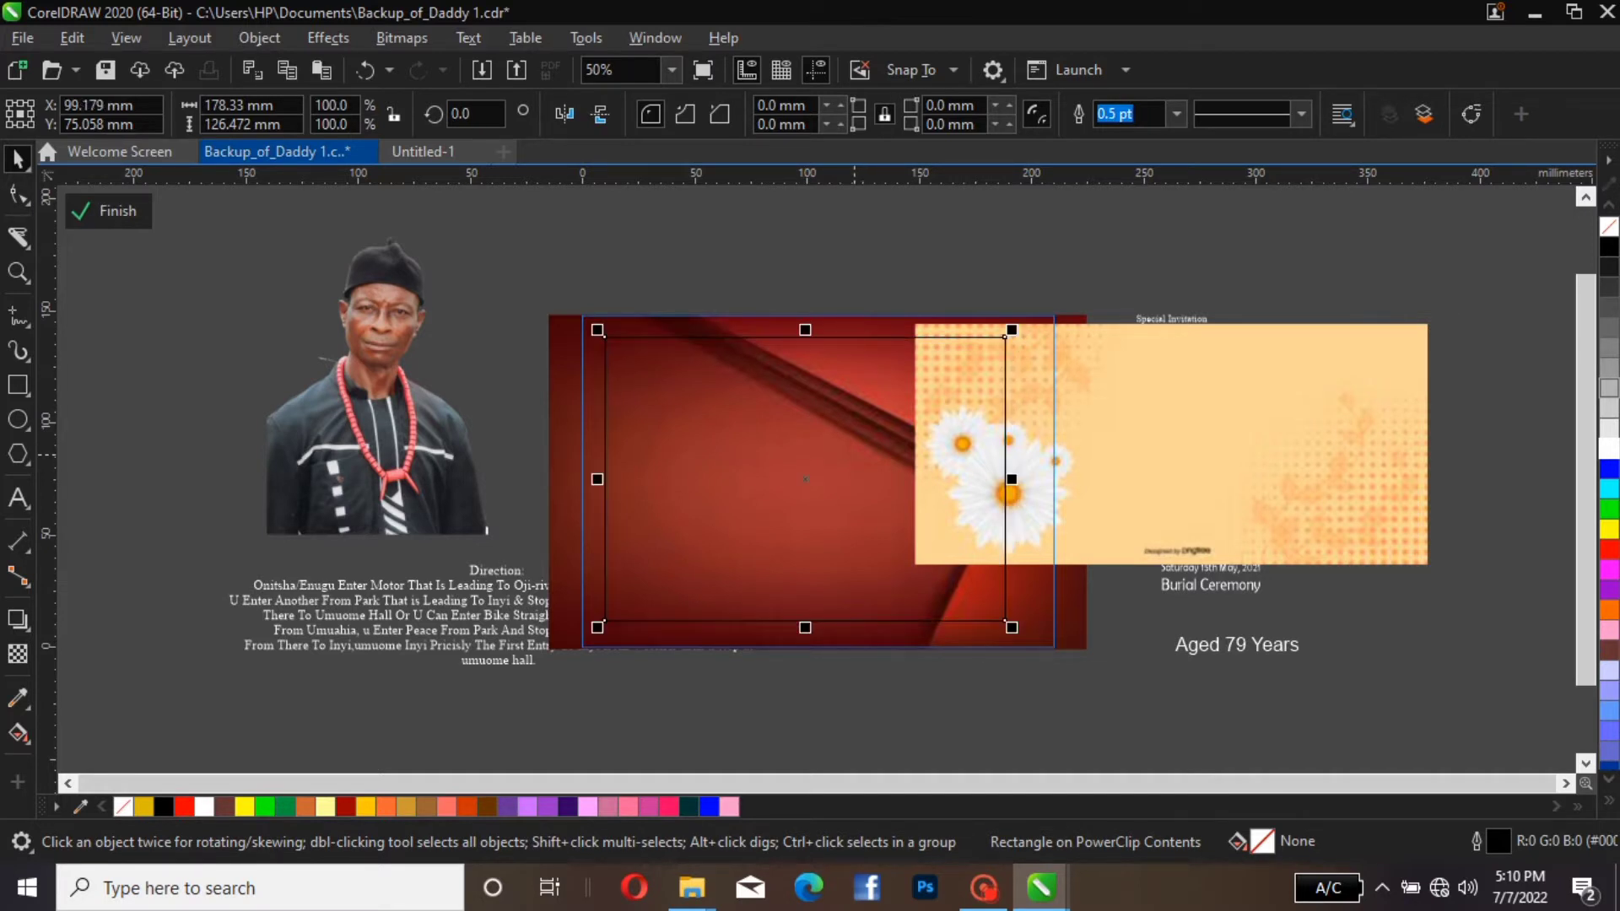
pyautogui.click(854, 454)
pyautogui.press('p')
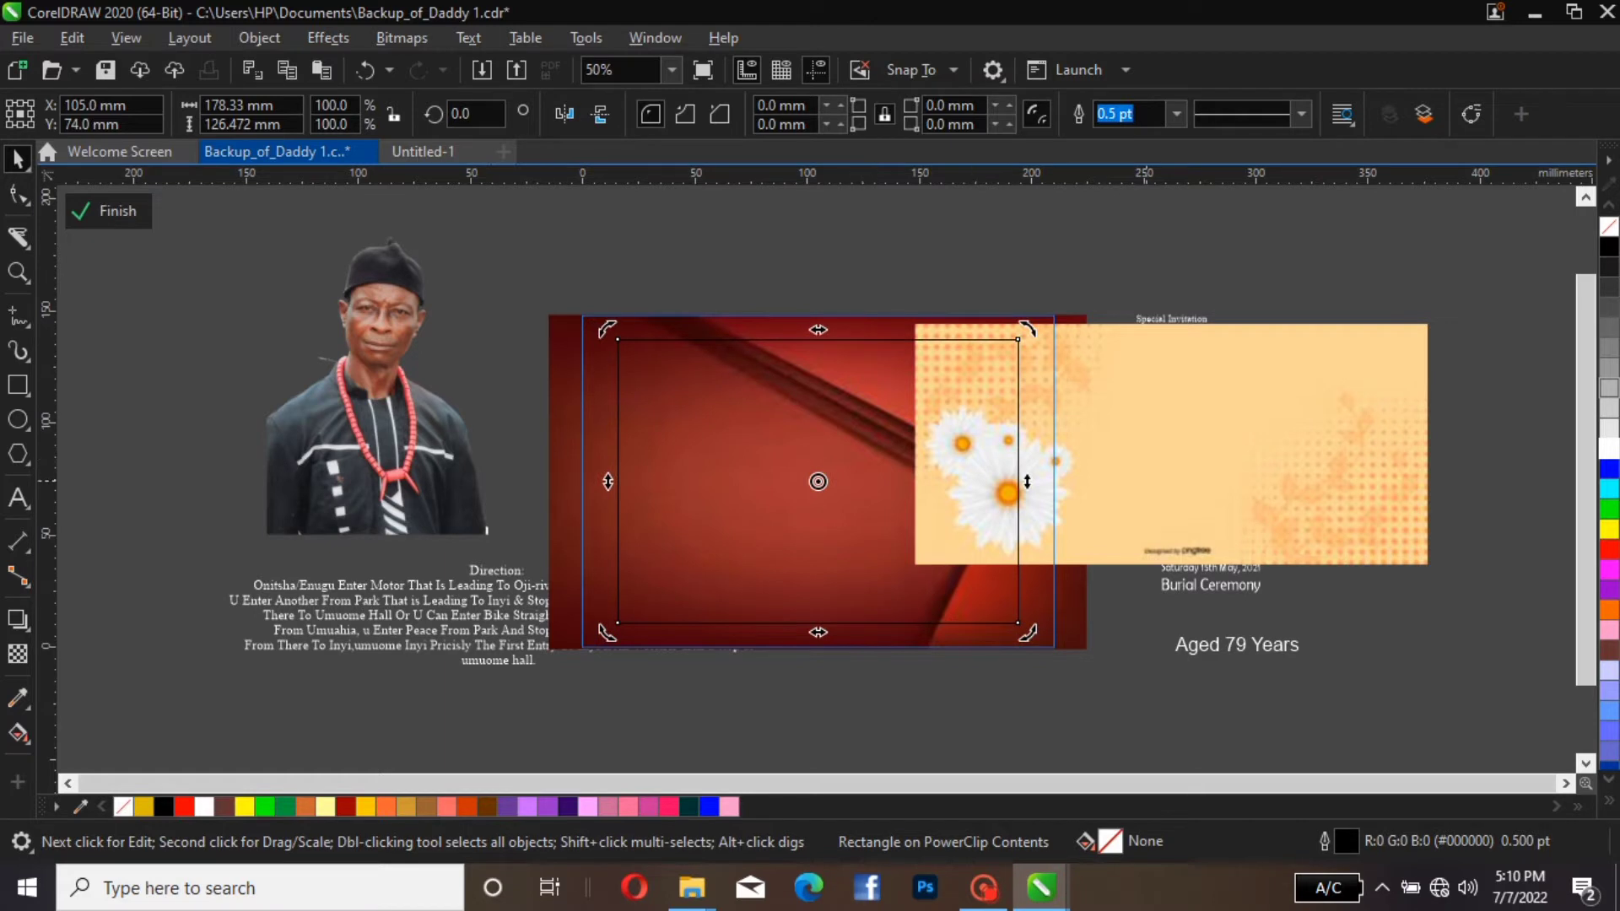
# Lower the cream flower image slightly and PowerClip it inside the inner rectangle
pyautogui.click(1146, 481)
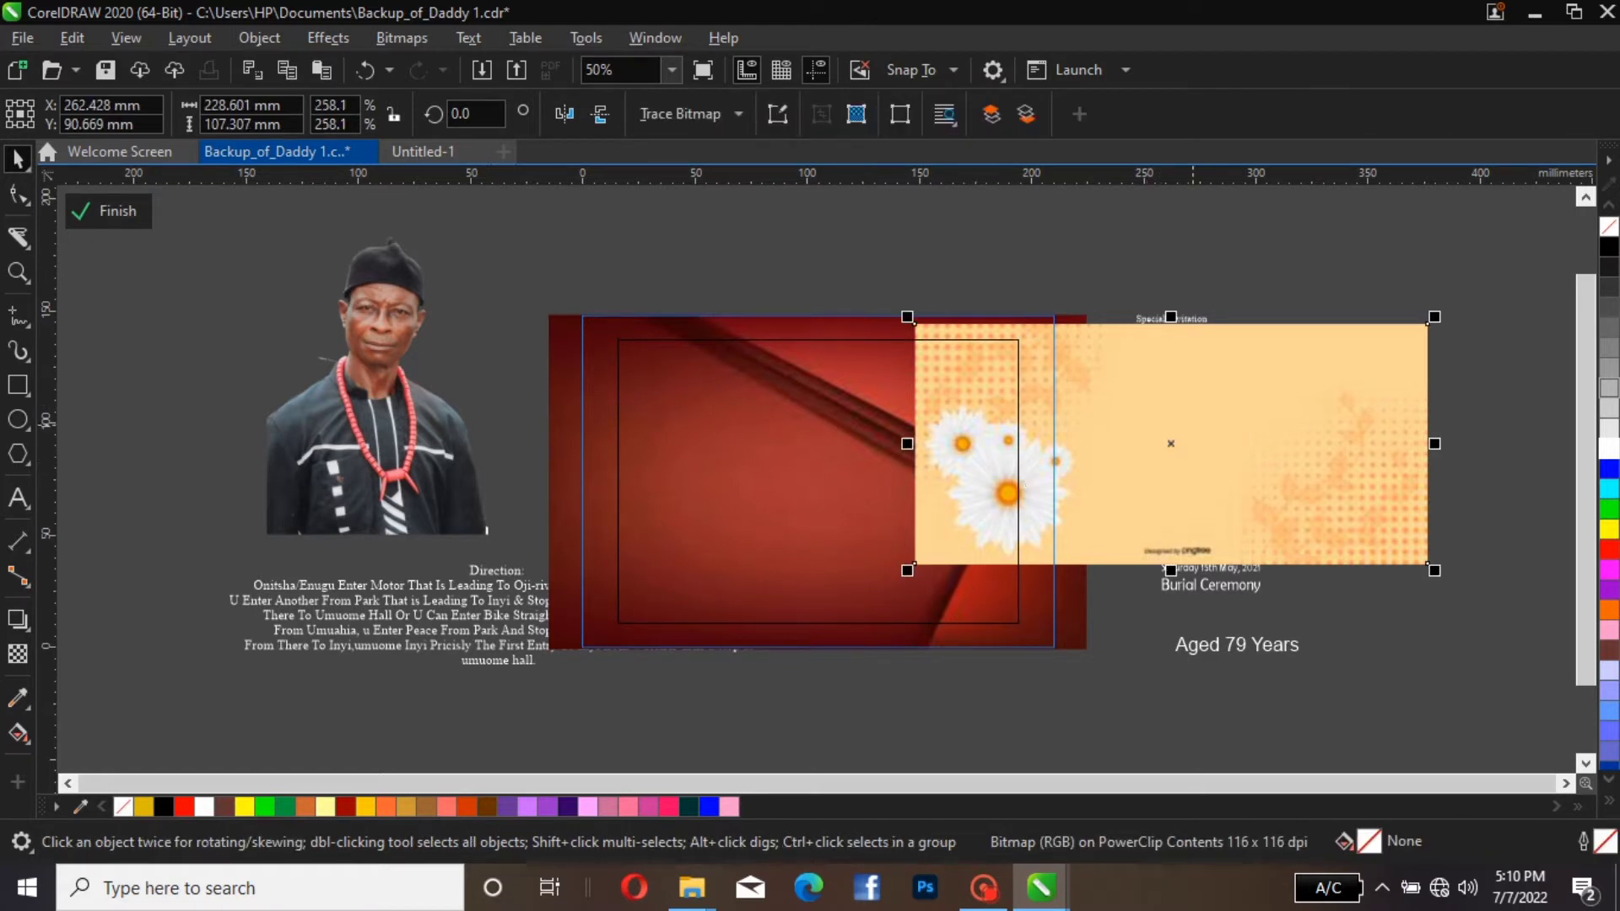
pyautogui.moveTo(1193, 428); pyautogui.dragTo(1169, 475)
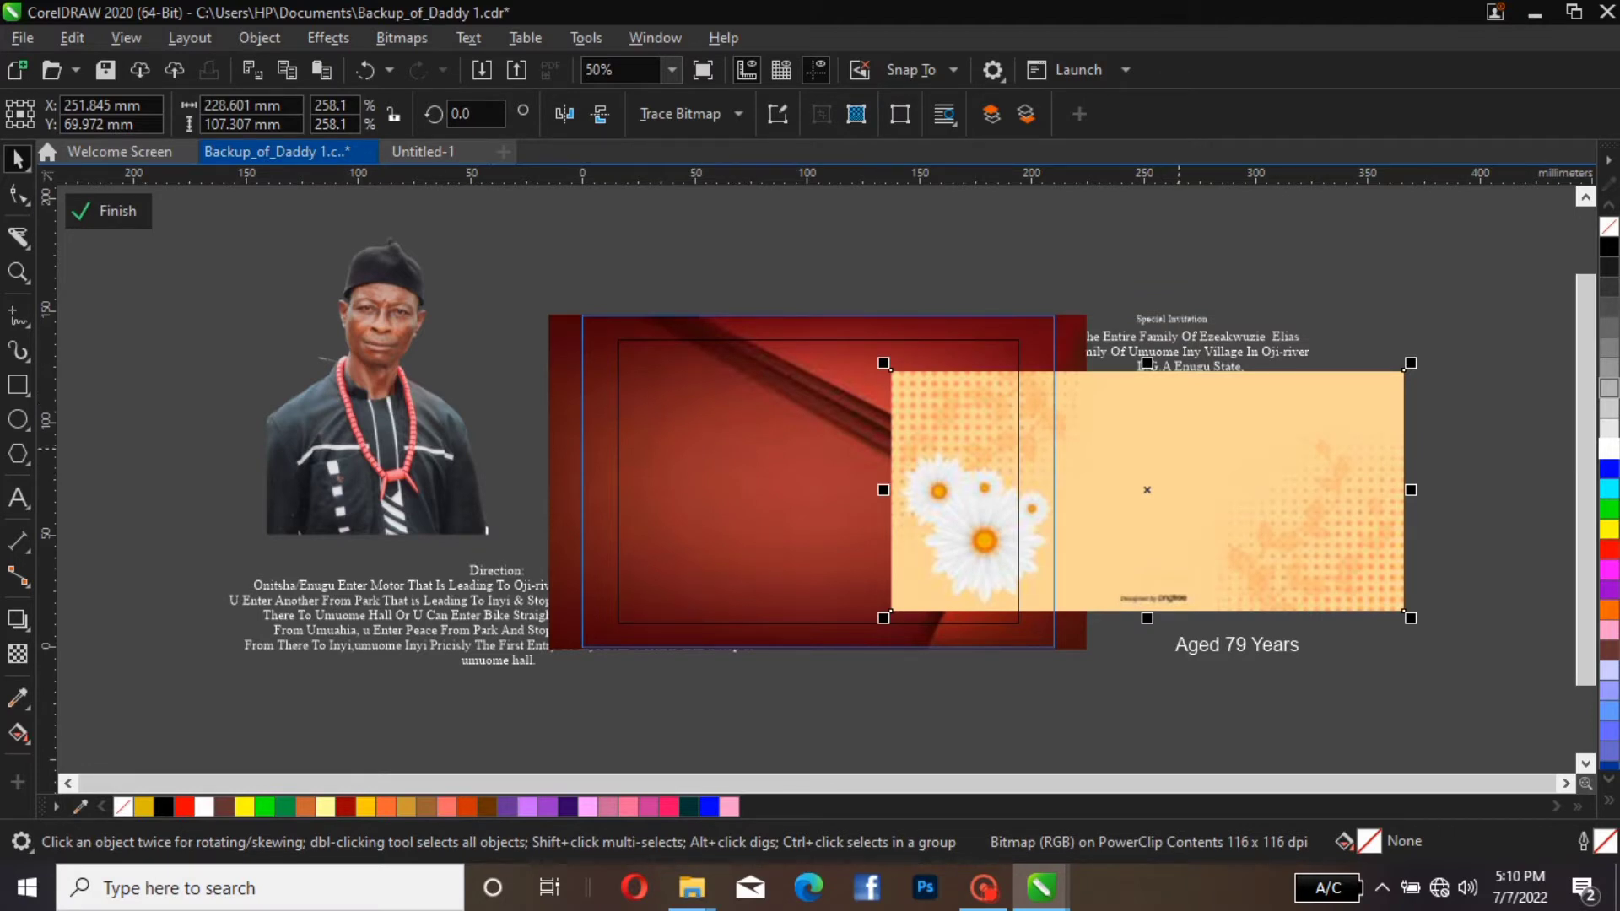
pyautogui.rightClick(1180, 489)
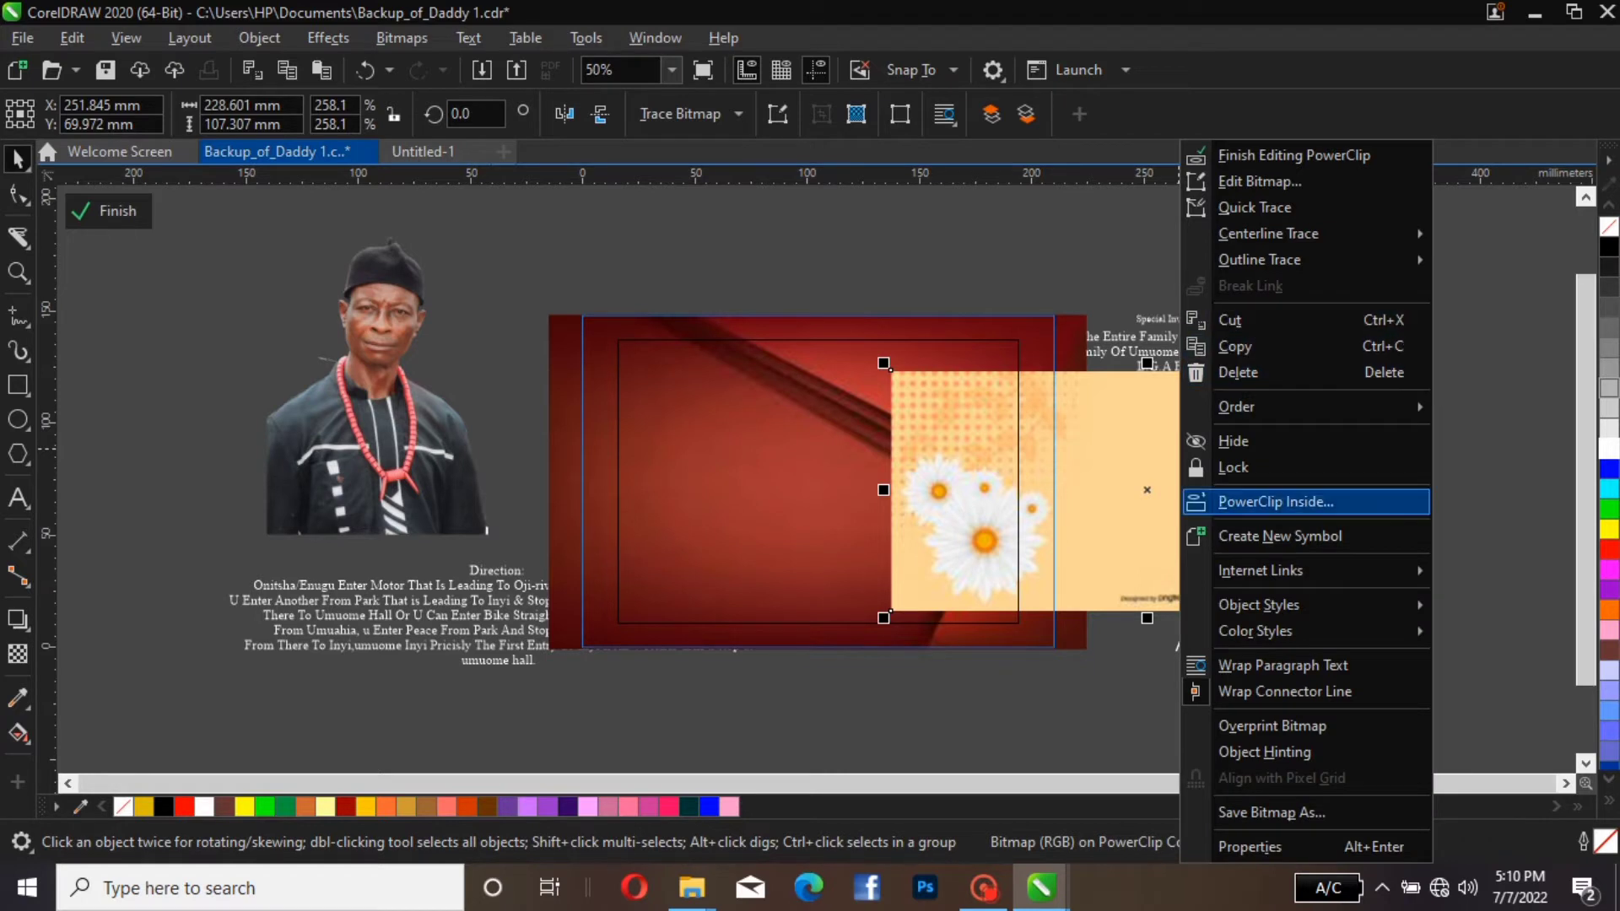
pyautogui.click(1275, 502)
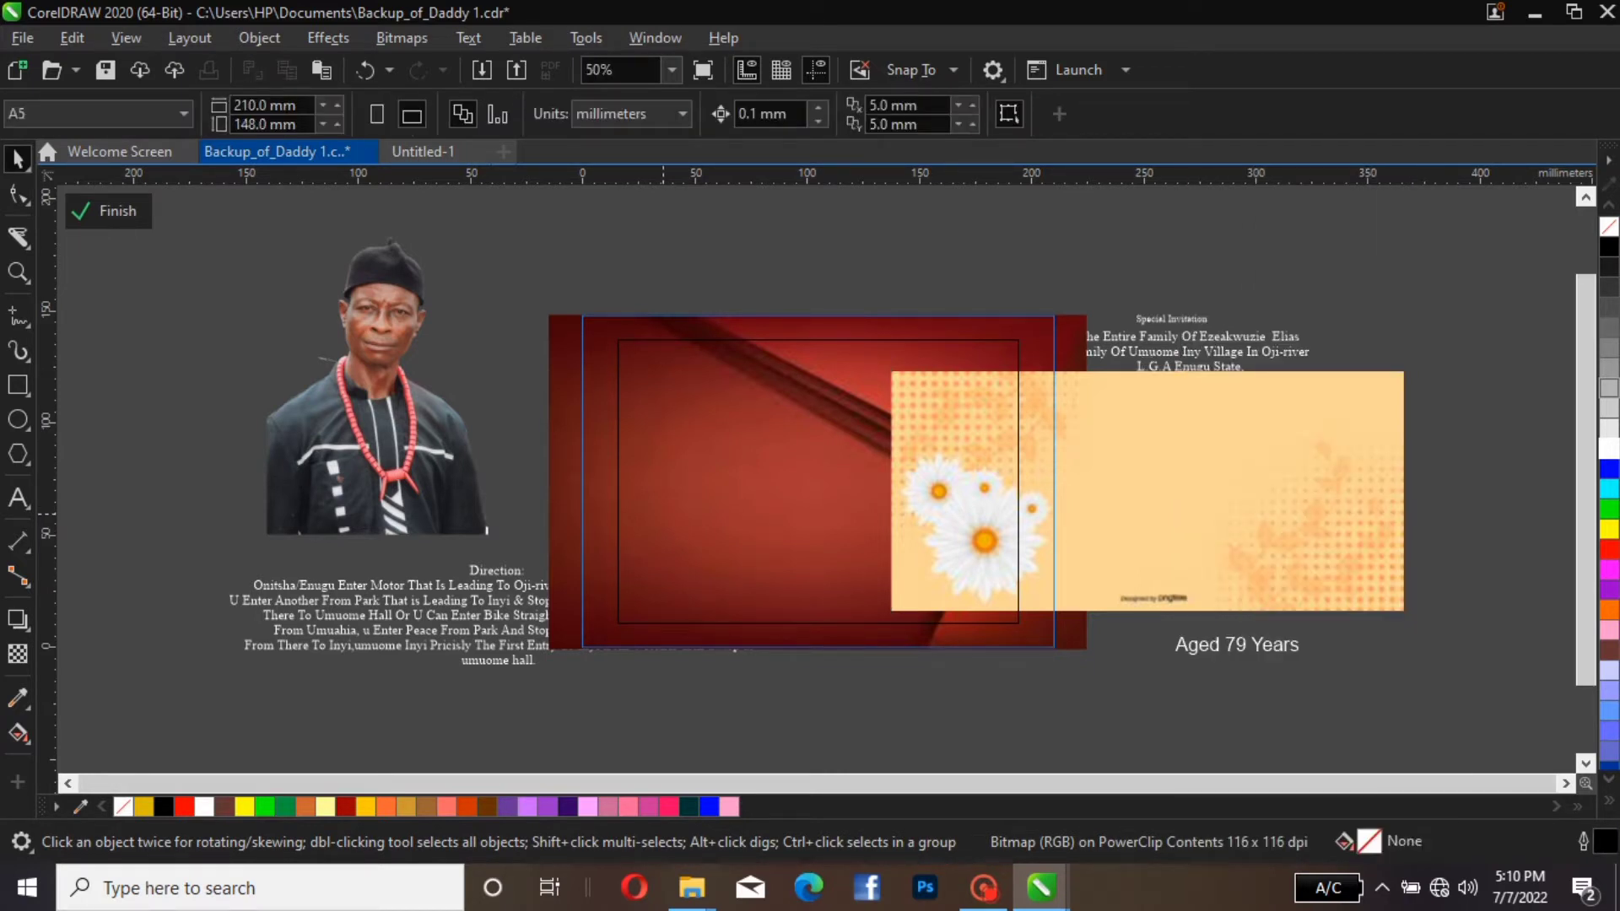
pyautogui.click(663, 514)
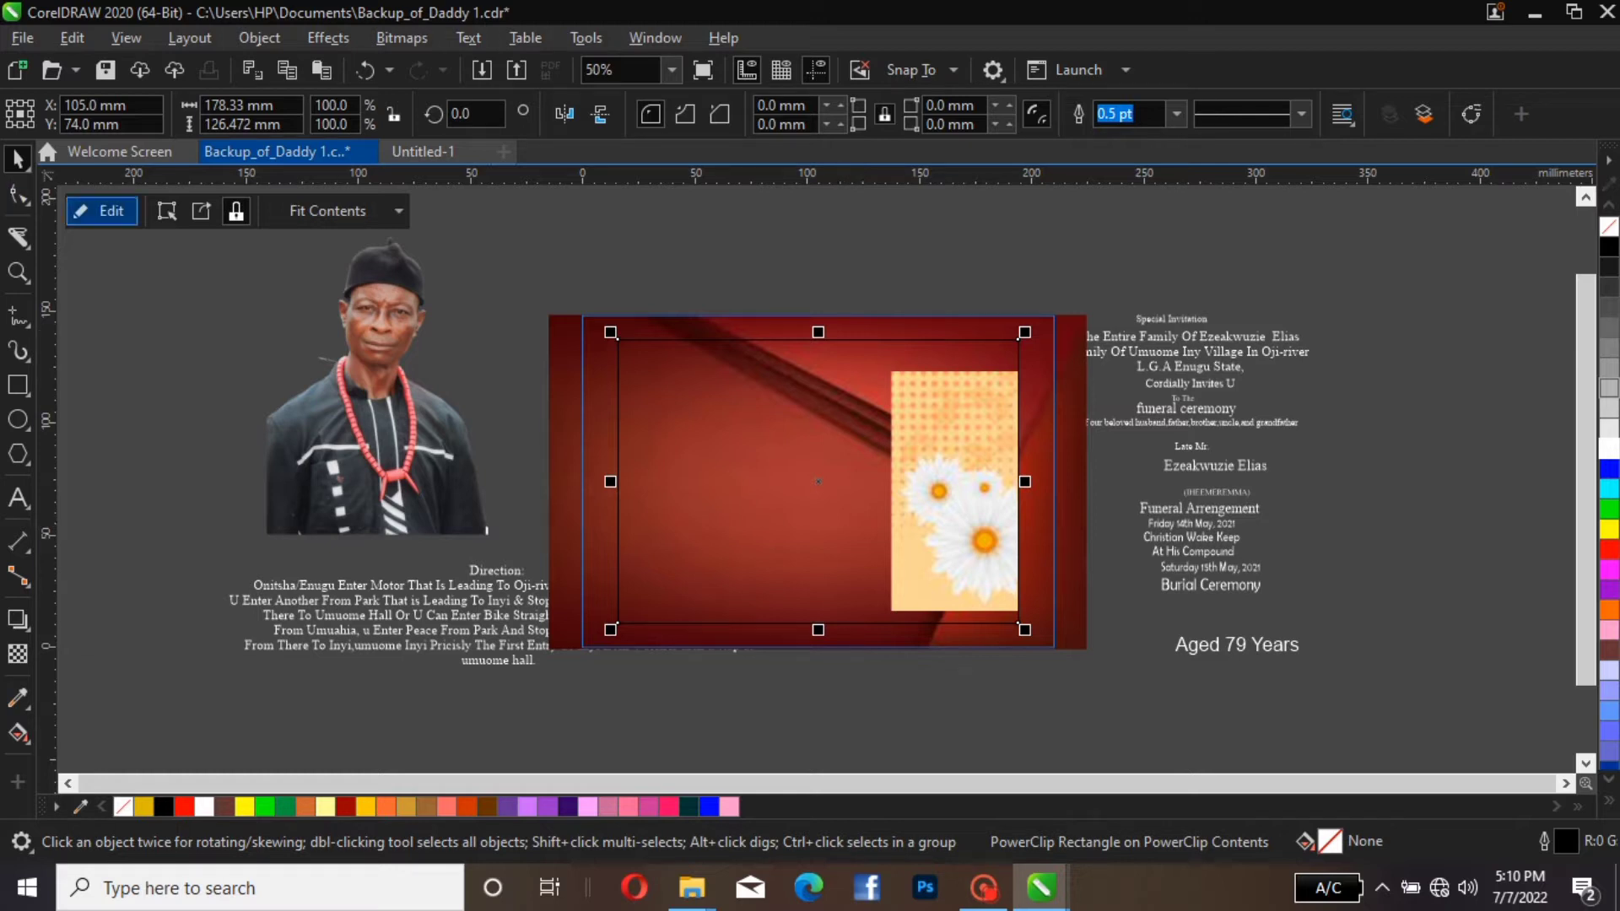
# Edit the inner PowerClip: centre the cream image on the page, stretch it to 148 mm high, and shift it about 22 mm left
pyautogui.click(101, 211)
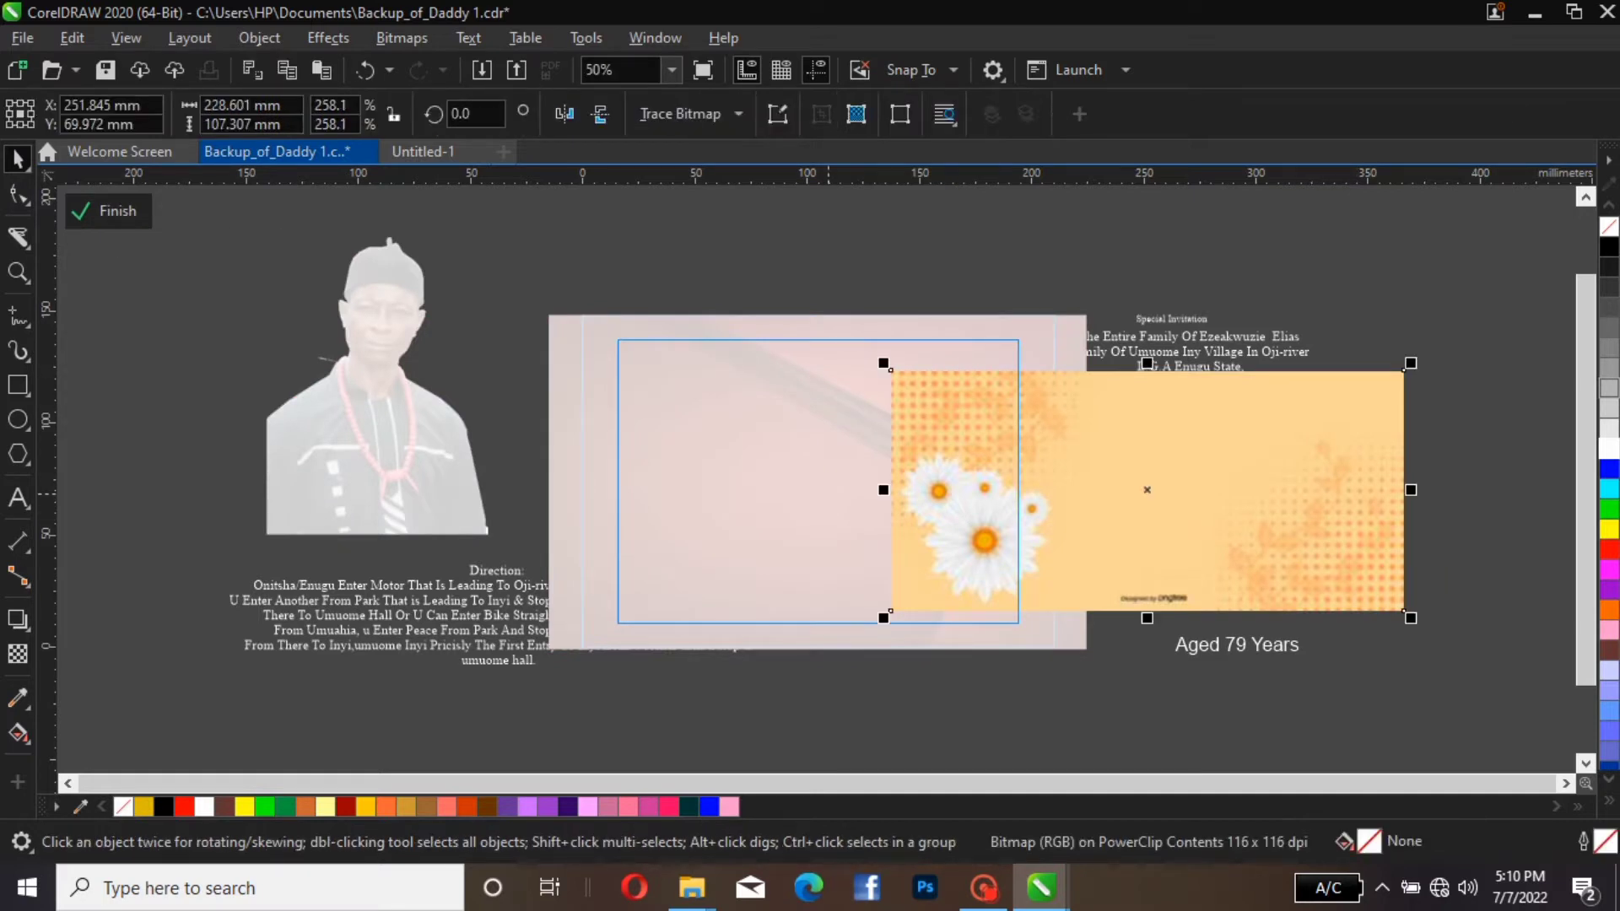
pyautogui.press('p')
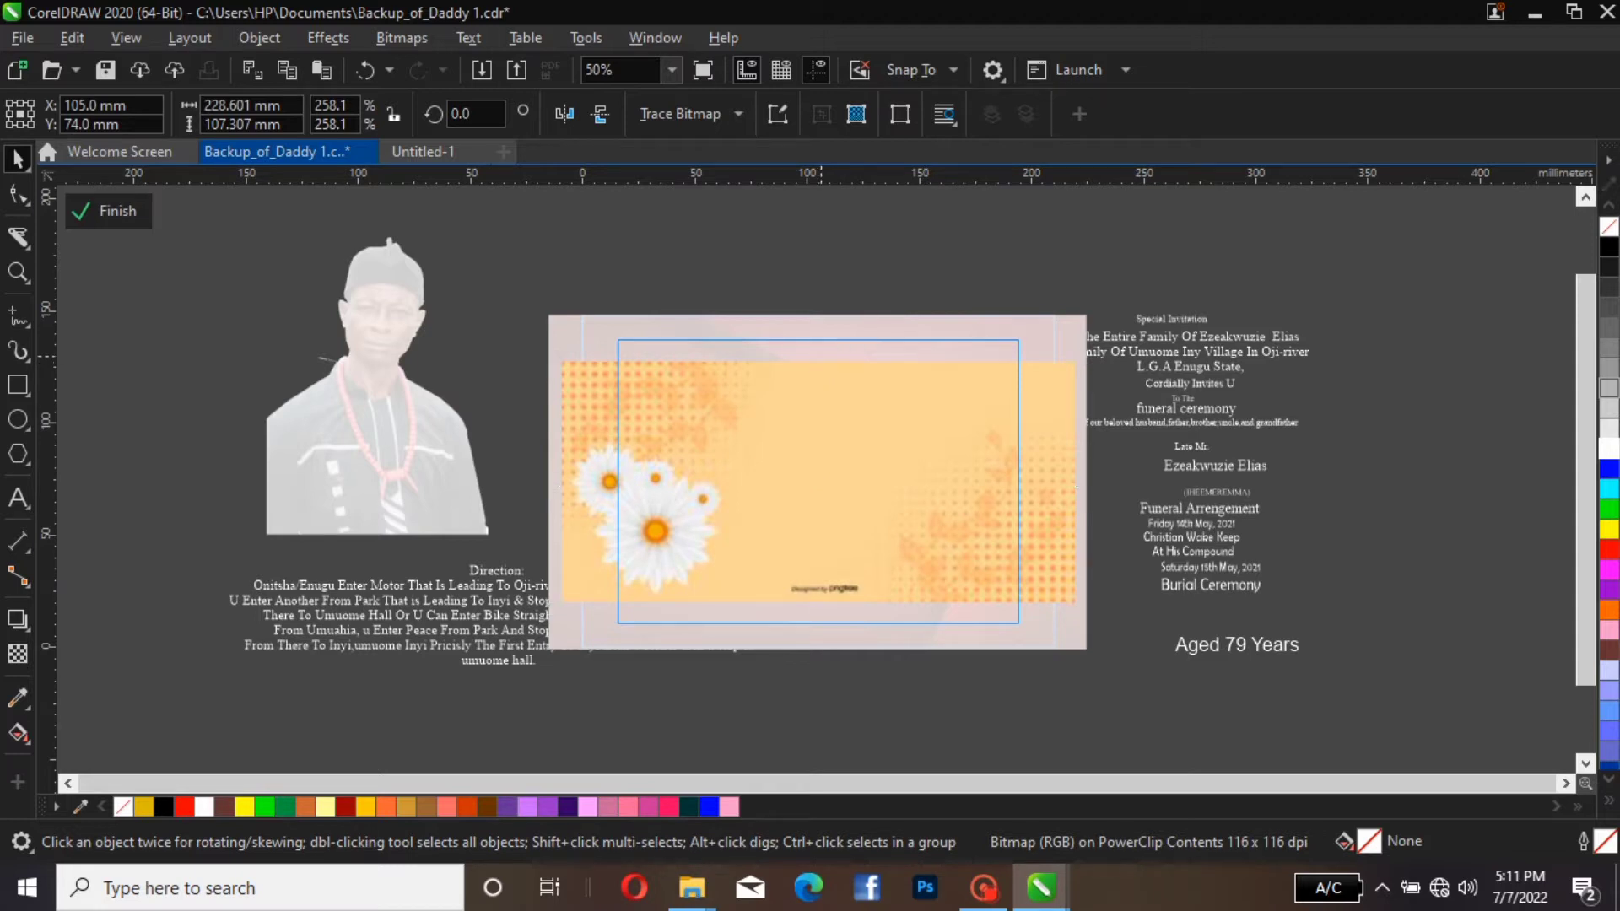
pyautogui.moveTo(818, 354); pyautogui.dragTo(818, 314)
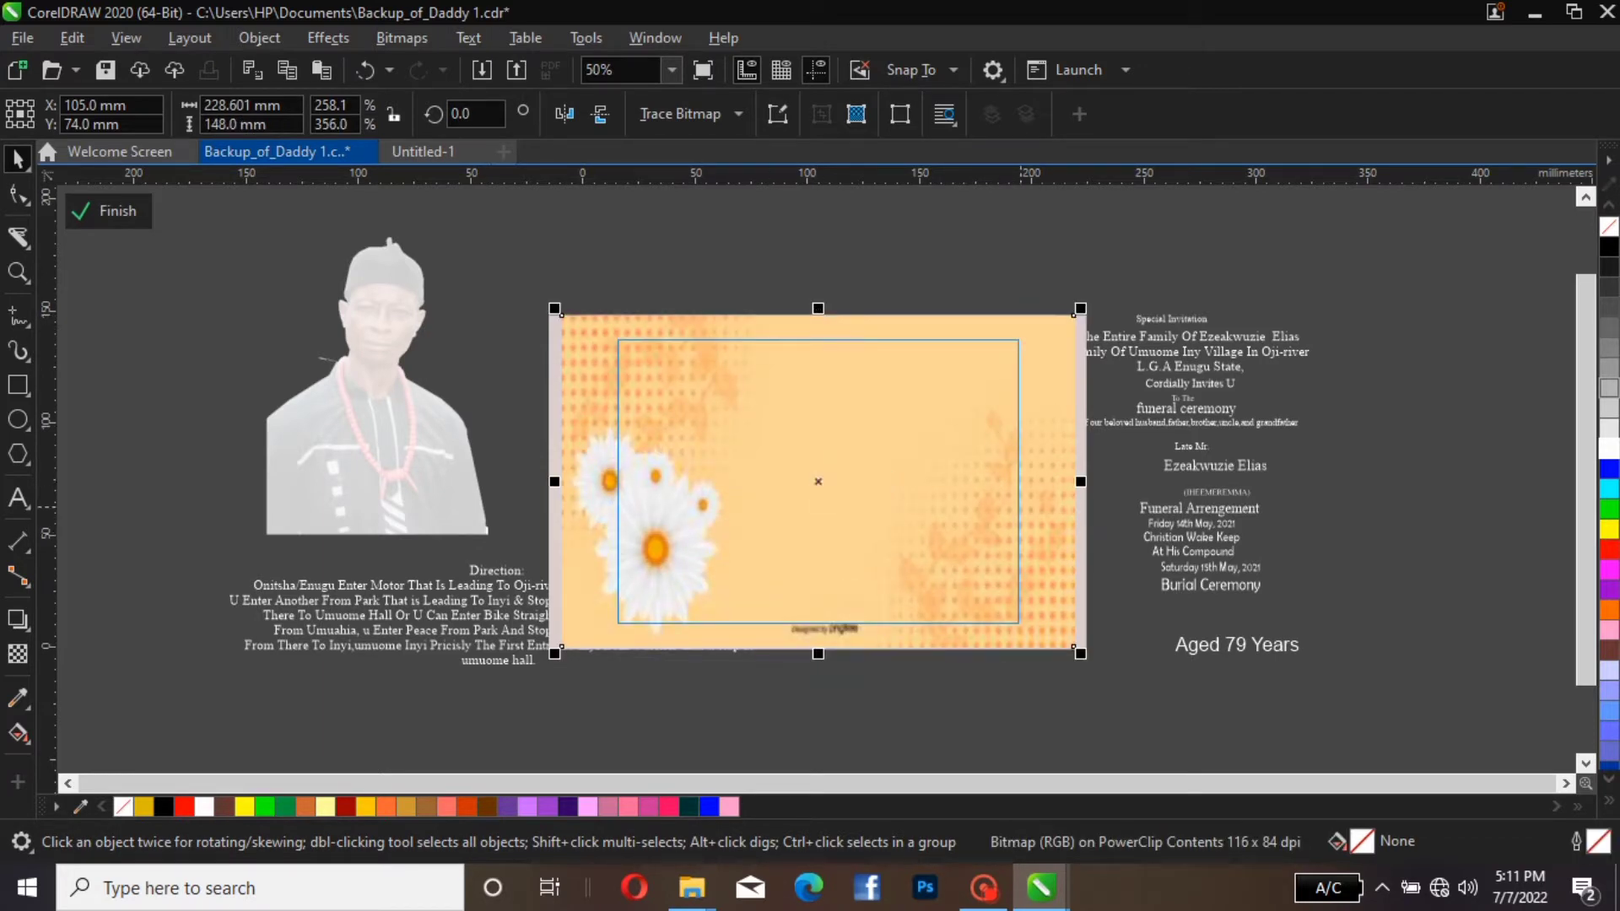
pyautogui.moveTo(1021, 508); pyautogui.dragTo(972, 507)
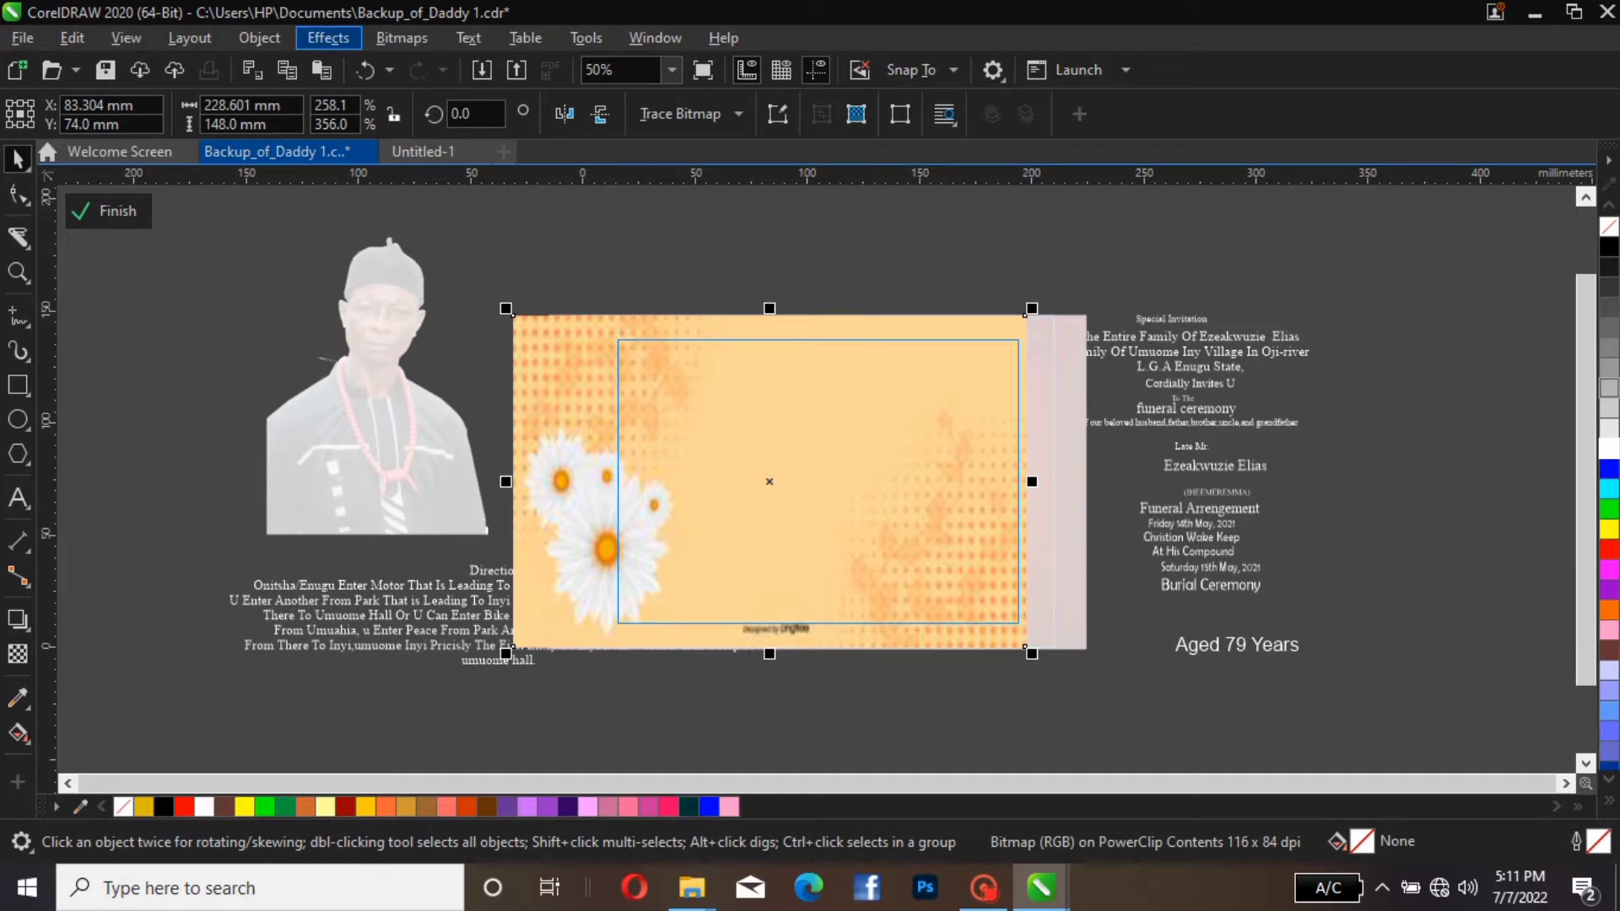
# Apply a Gaussian Blur with a 4.6-pixel radius to the cream flower image and finish editing the inner PowerClip
pyautogui.click(328, 38)
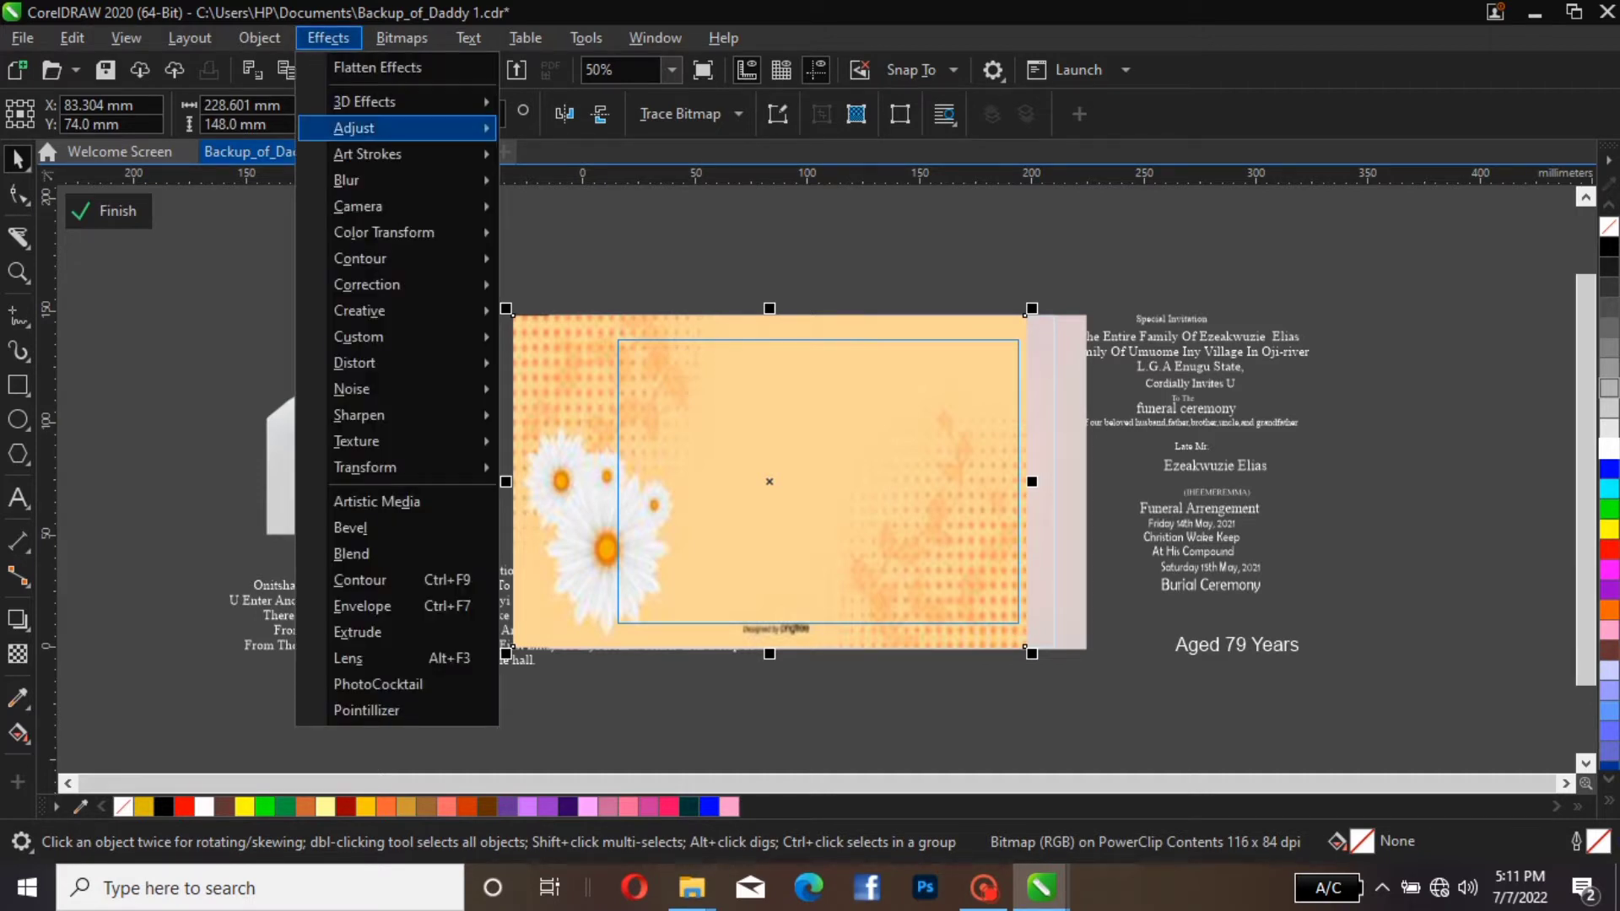
pyautogui.moveTo(396, 180)
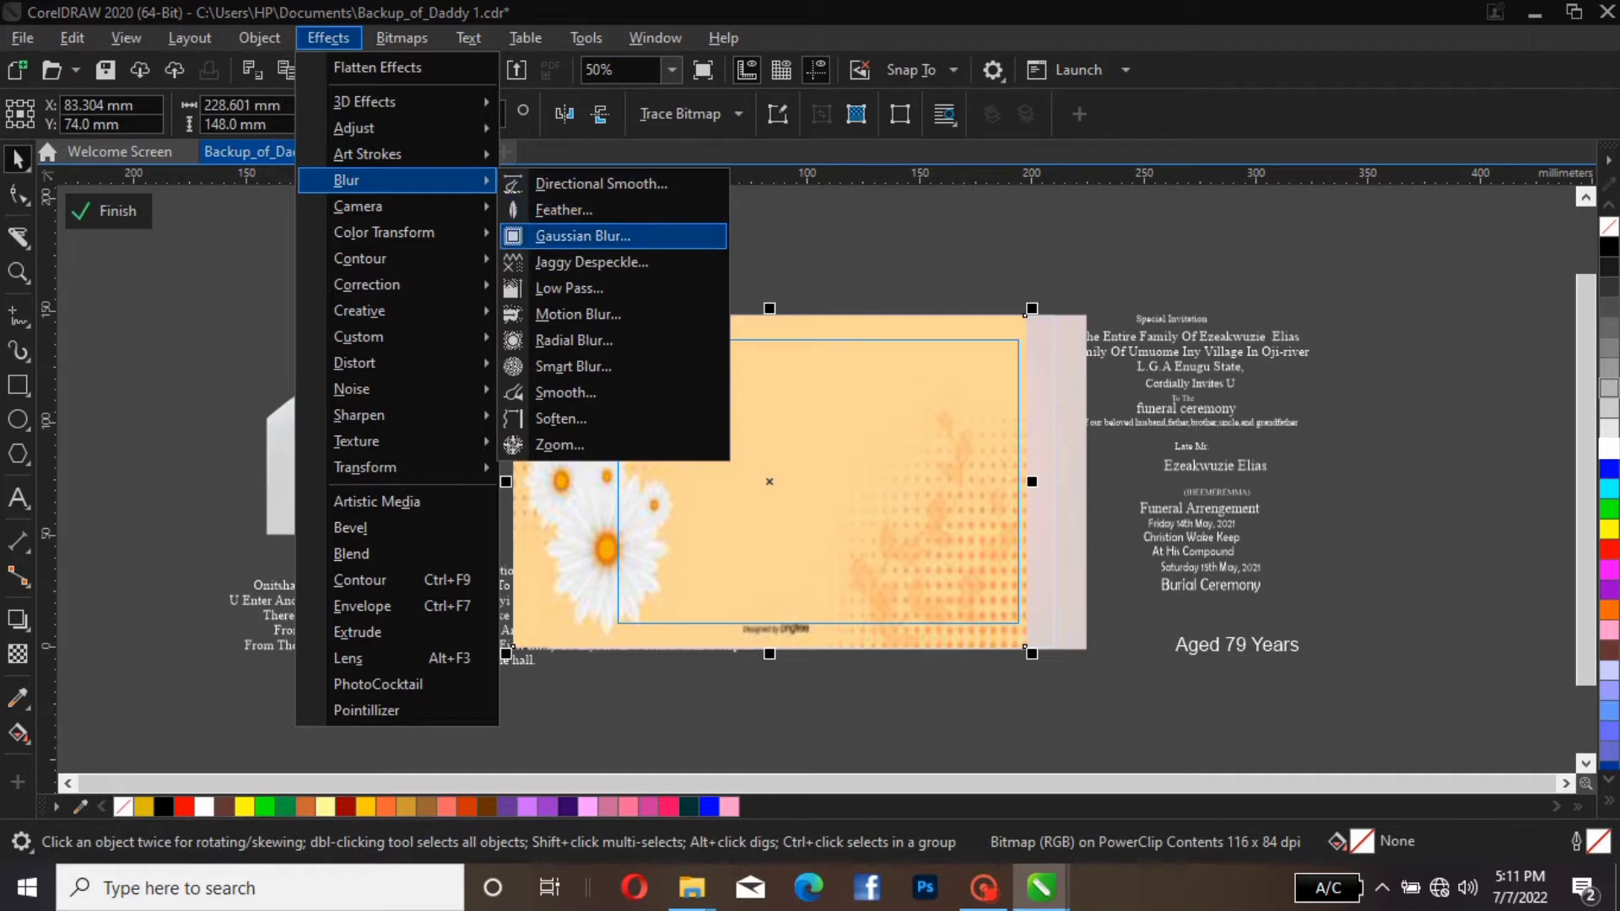
pyautogui.click(583, 236)
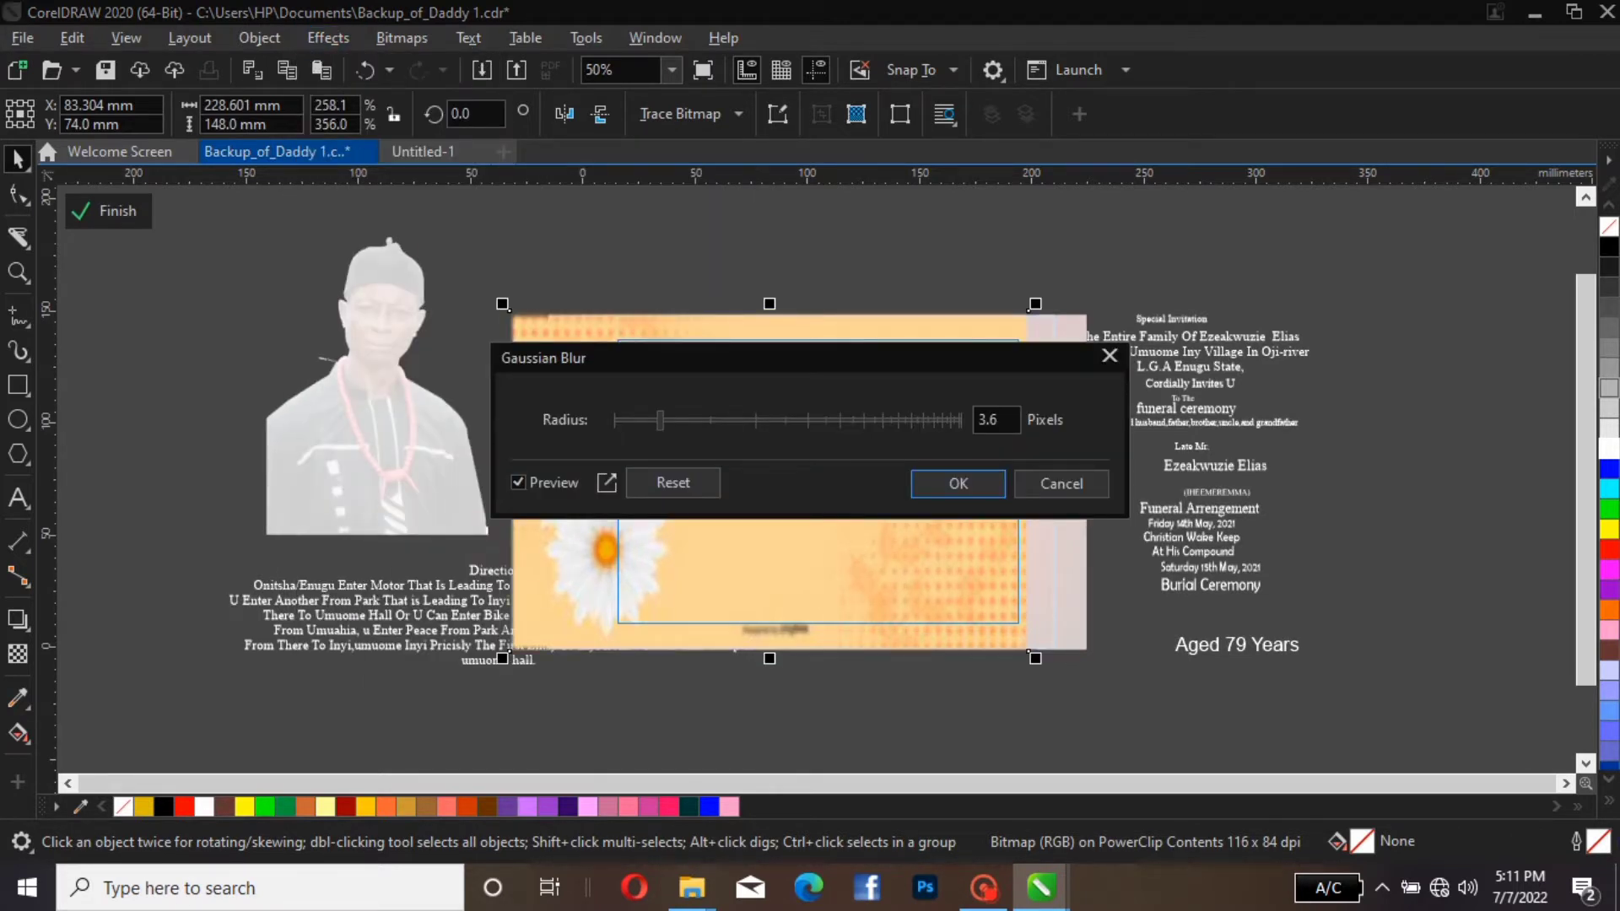
pyautogui.moveTo(760, 357); pyautogui.dragTo(431, 647)
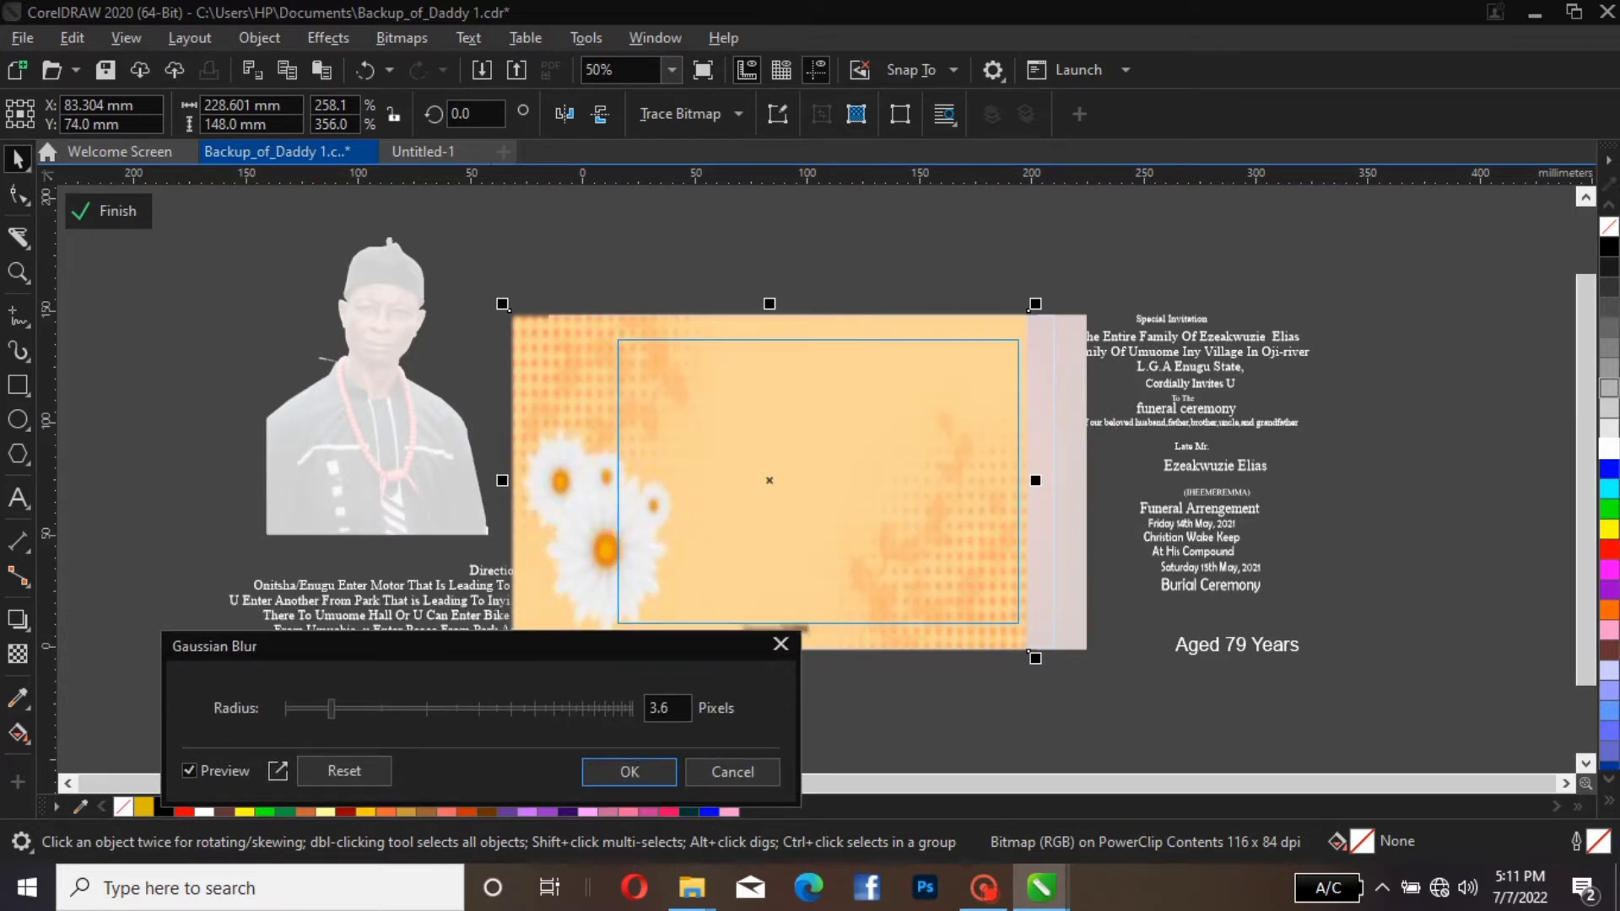
pyautogui.moveTo(331, 708)
pyautogui.mouseDown()
pyautogui.moveTo(437, 709)
pyautogui.moveTo(333, 709)
pyautogui.mouseUp()
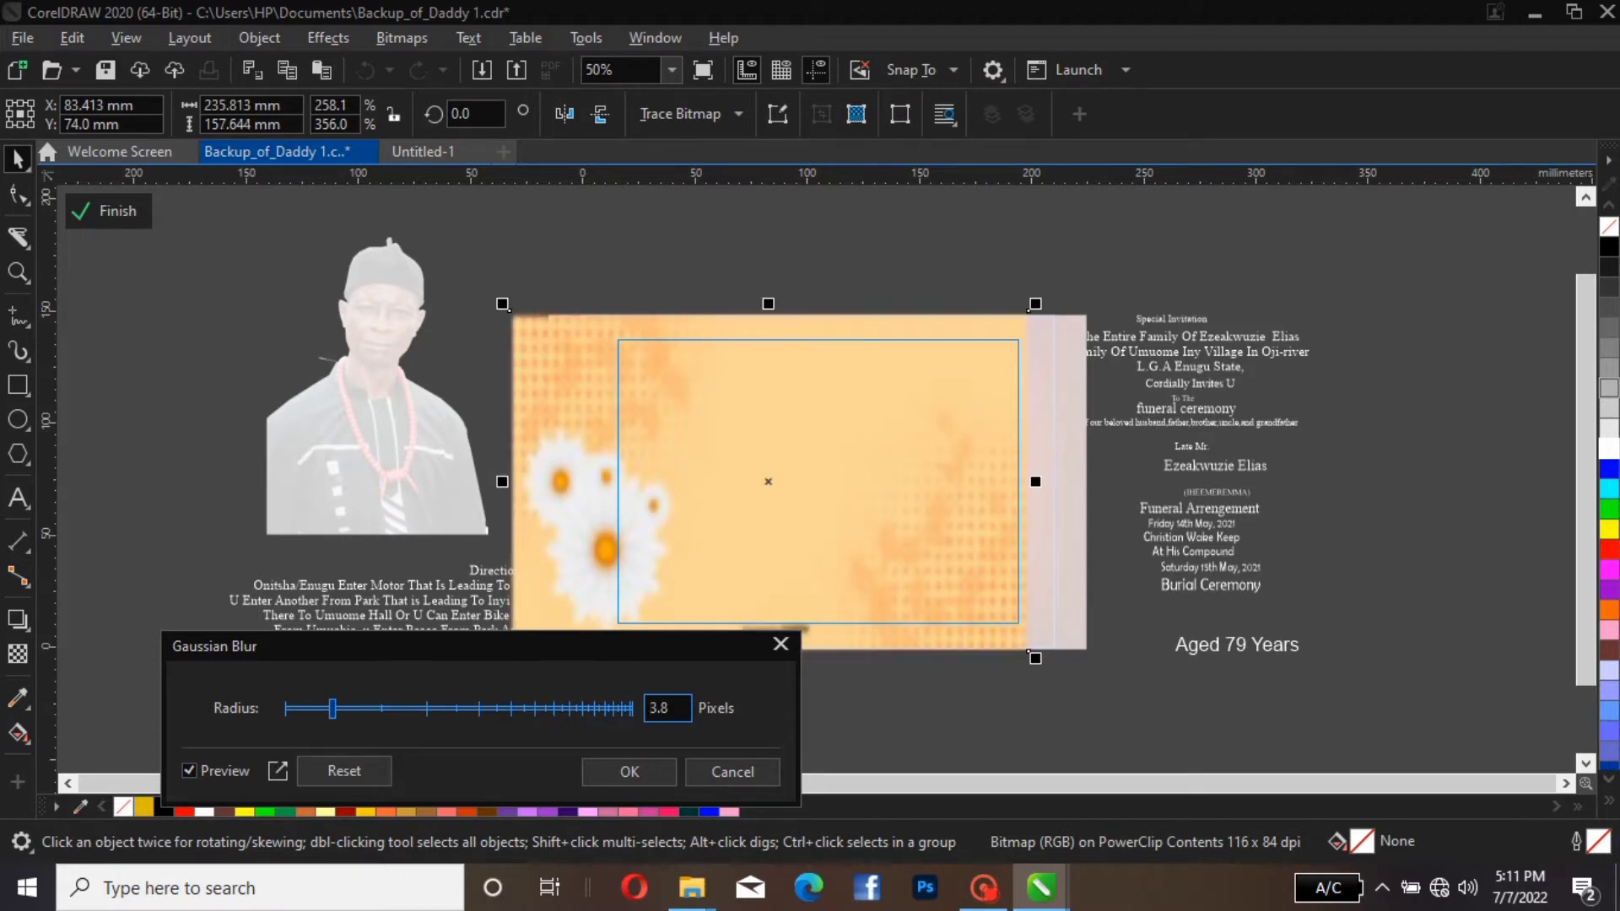
pyautogui.moveTo(333, 709); pyautogui.dragTo(349, 709)
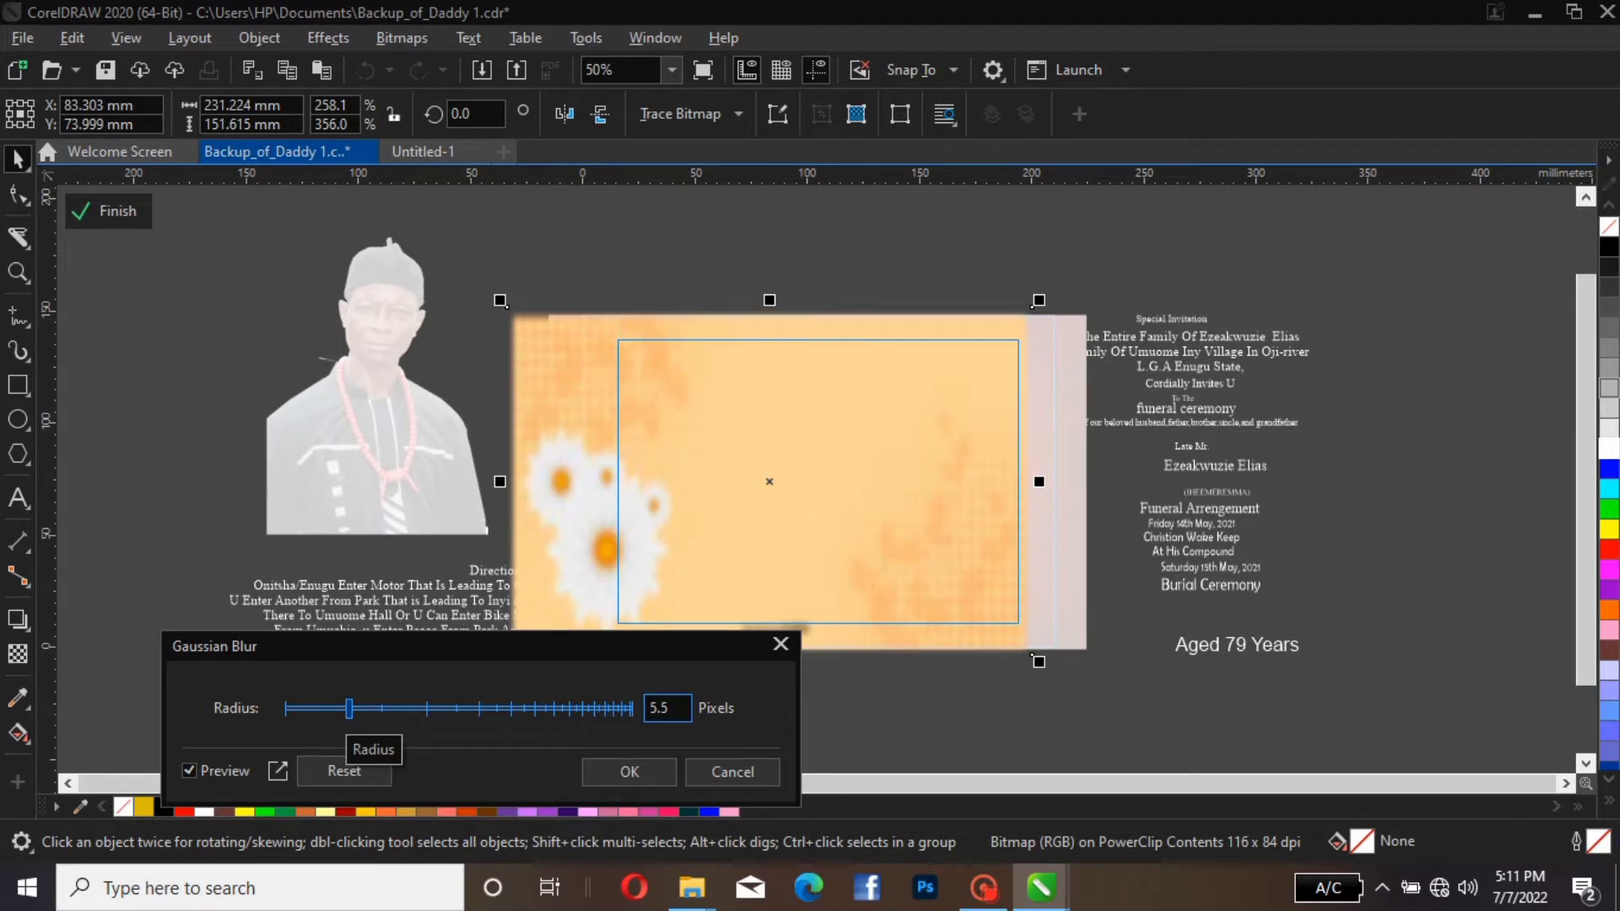
pyautogui.moveTo(349, 709); pyautogui.dragTo(341, 709)
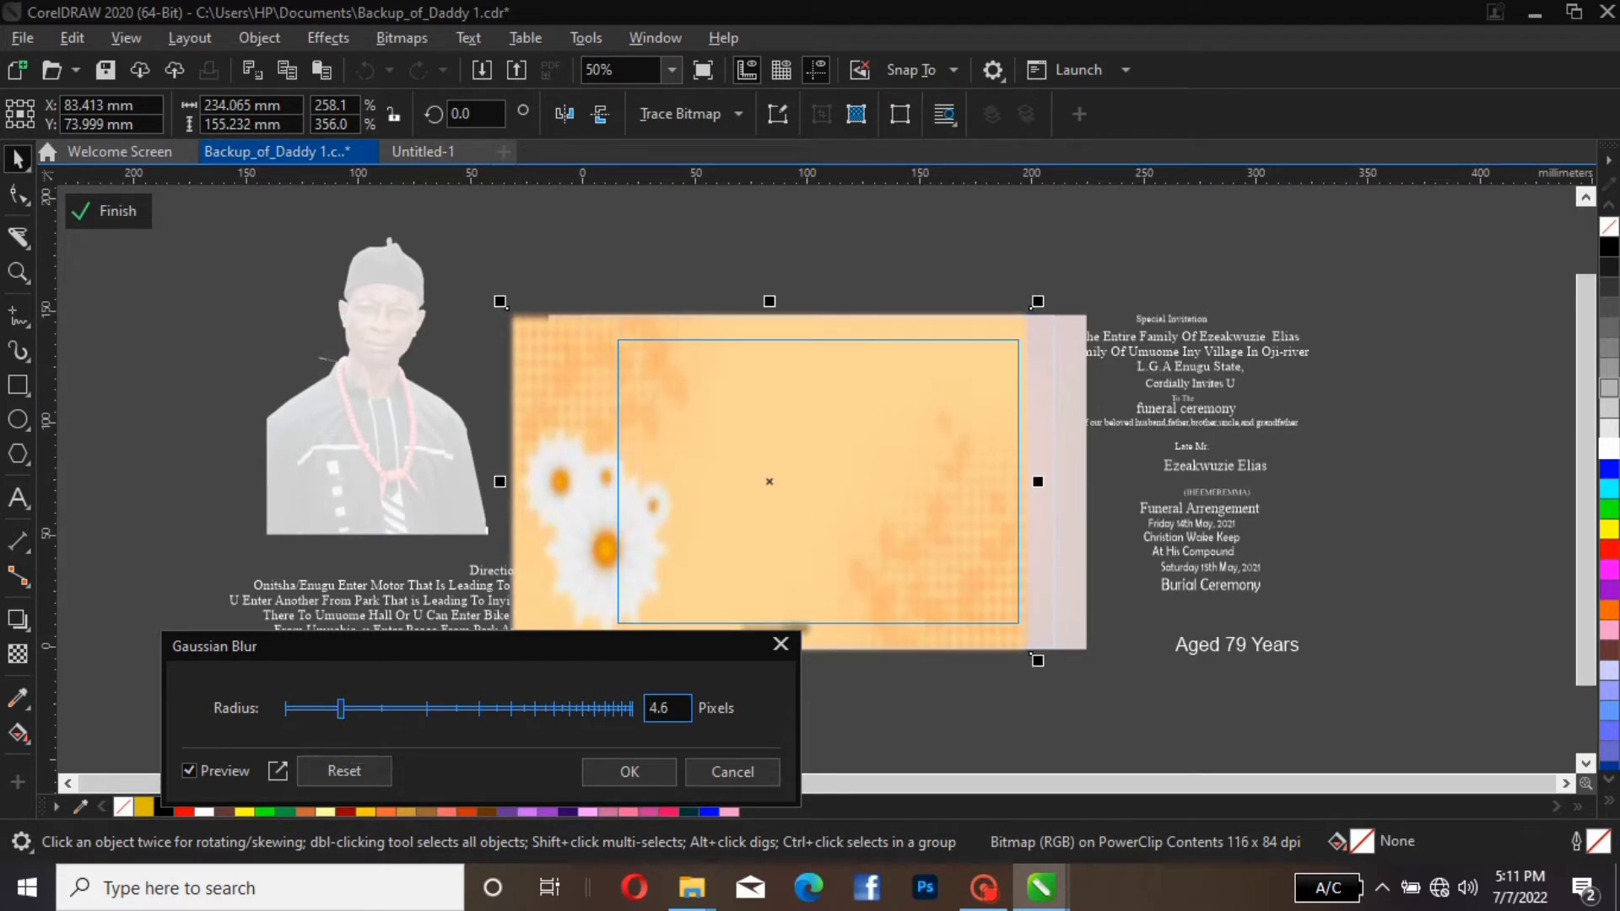
pyautogui.click(629, 771)
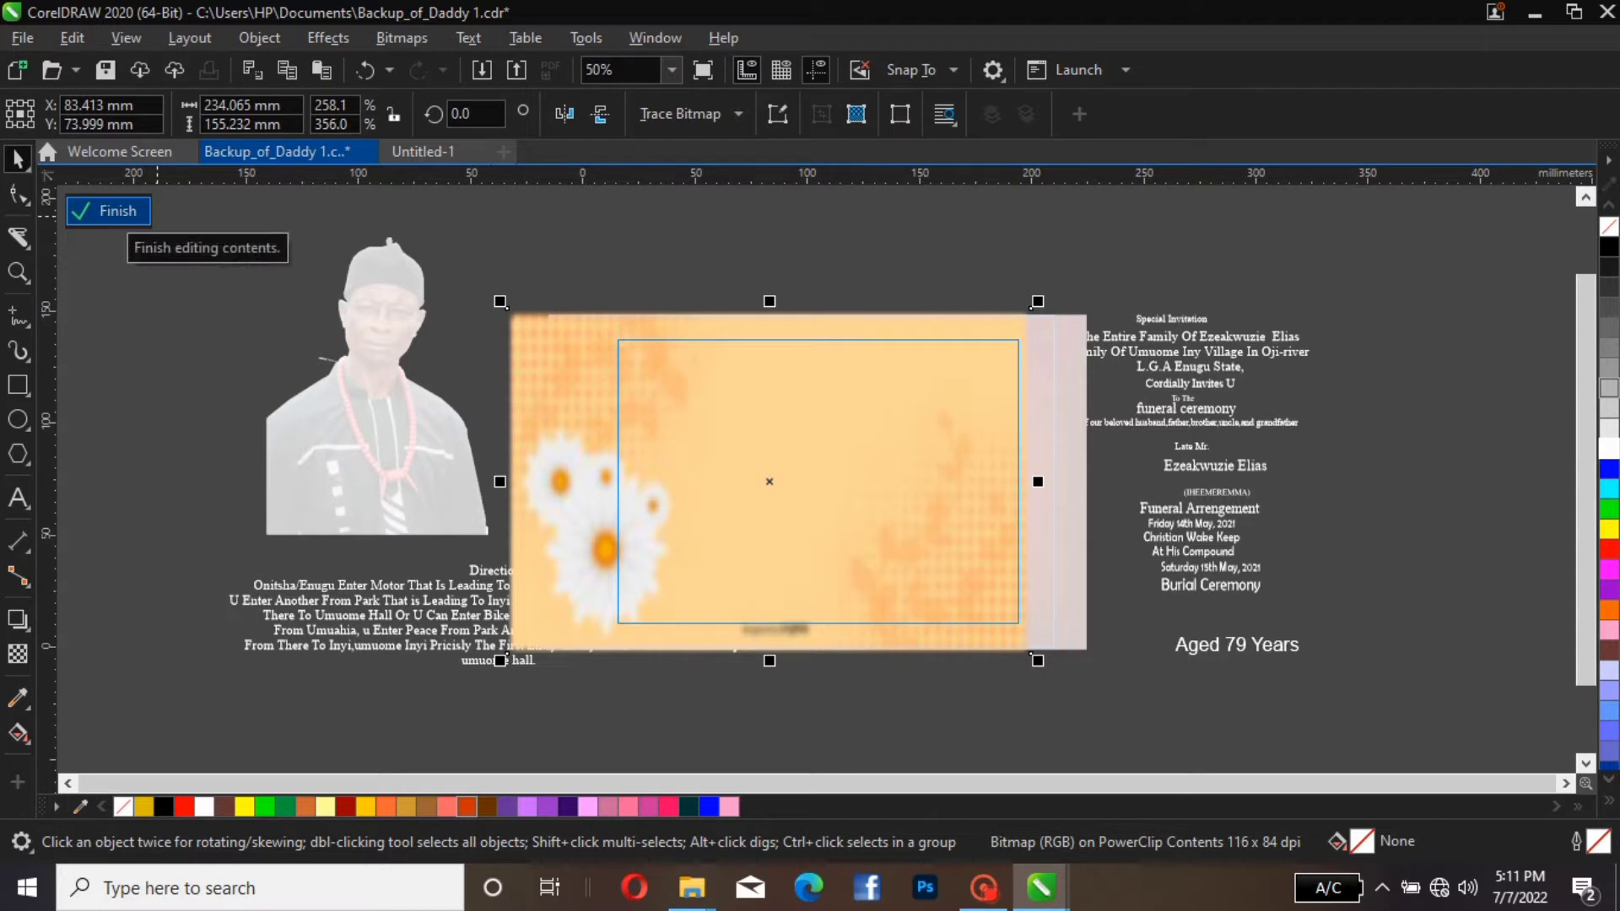
pyautogui.click(109, 211)
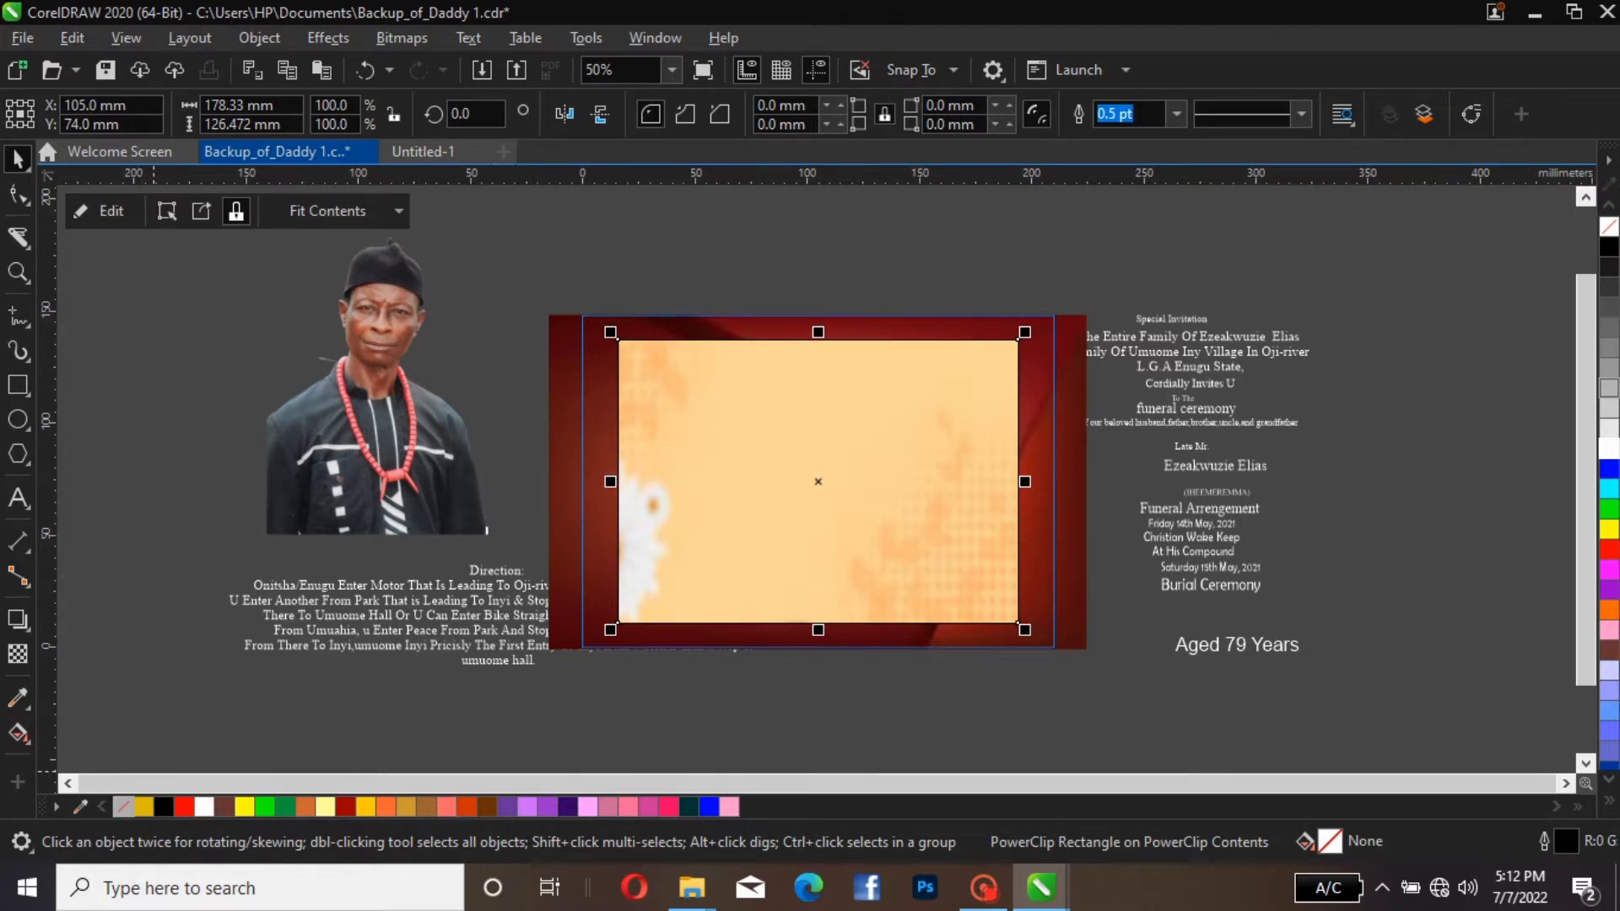
# Remove the outline of the cream panel's rectangle and put a black outline back on it
pyautogui.rightClick(123, 807)
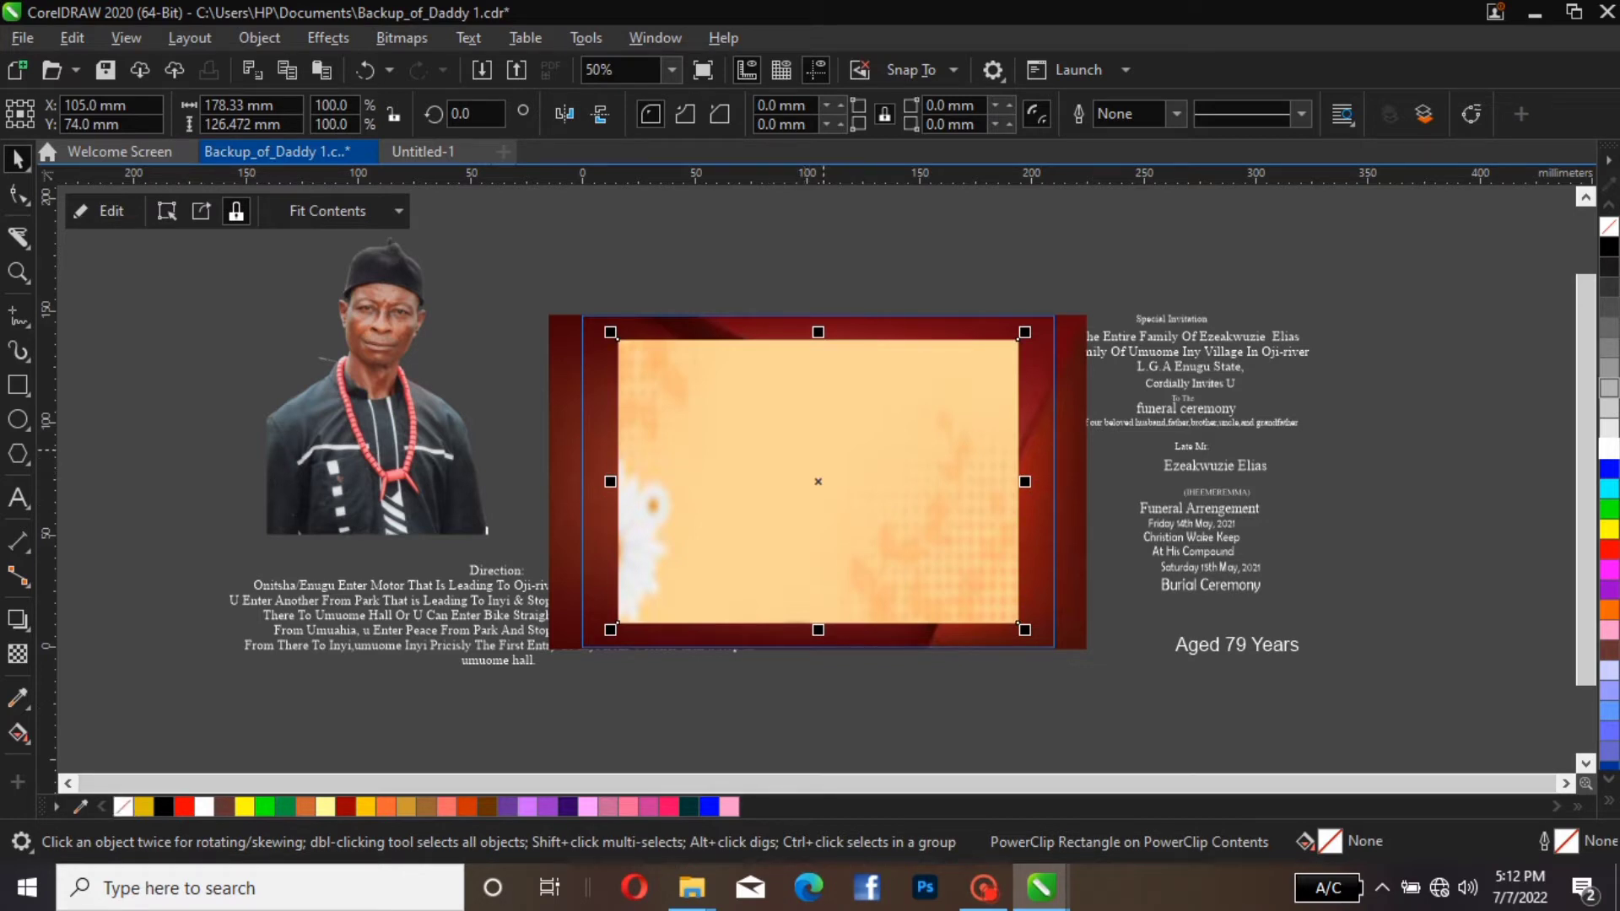
pyautogui.moveTo(818, 451); pyautogui.dragTo(814, 454)
pyautogui.moveTo(826, 479); pyautogui.dragTo(818, 479)
pyautogui.rightClick(1609, 247)
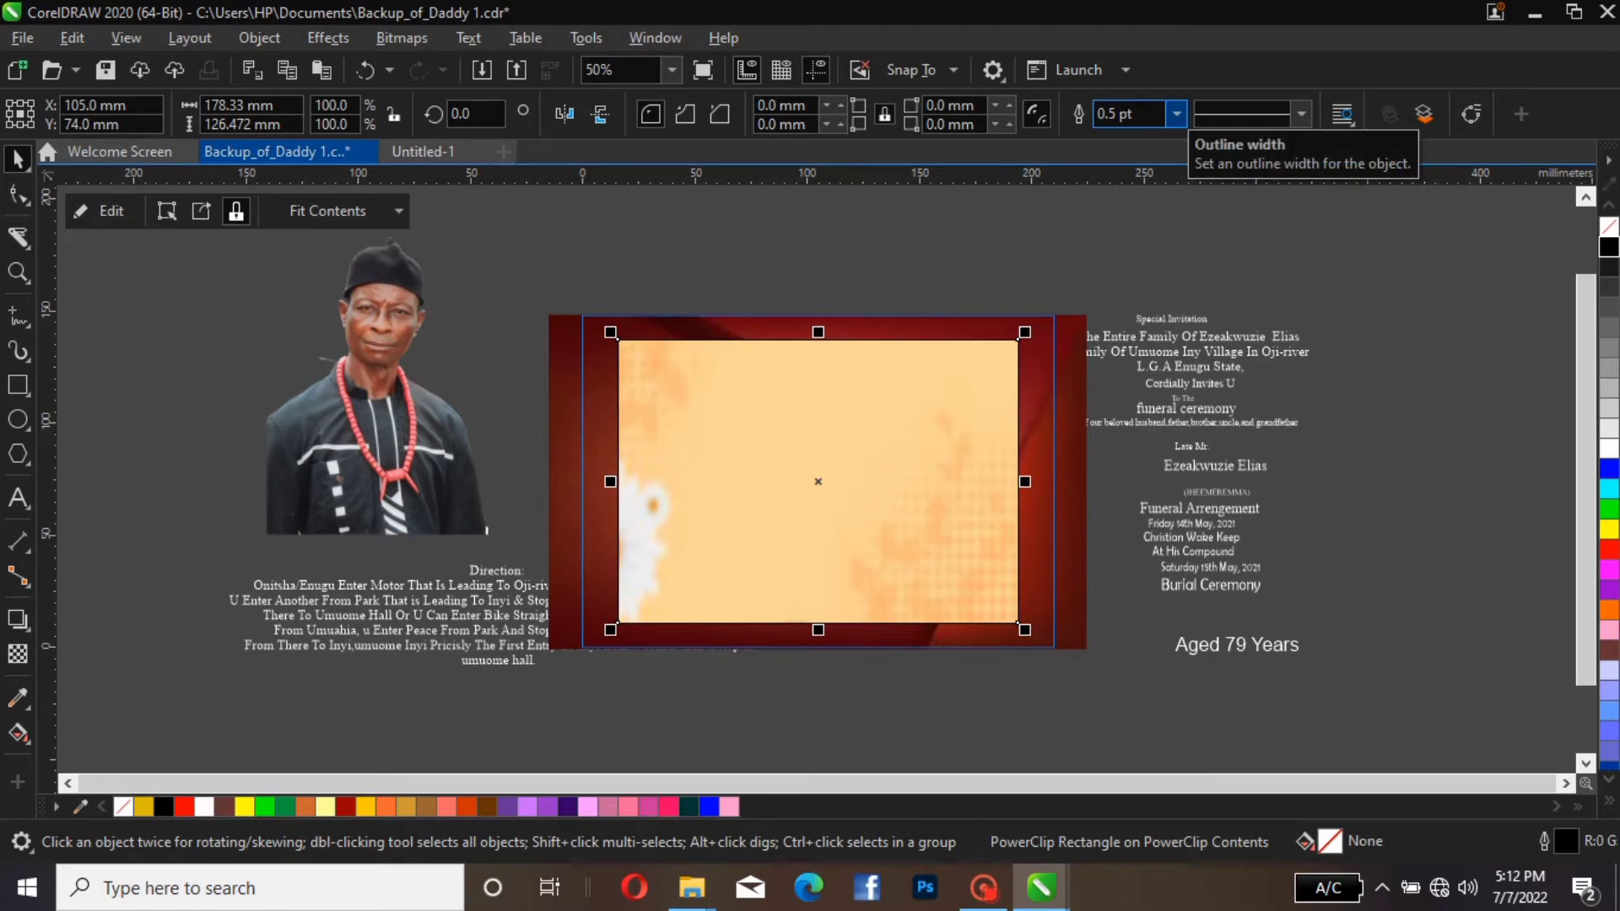
# Set the outline width of the cream panel's rectangle to 8.0 pt
pyautogui.click(1177, 113)
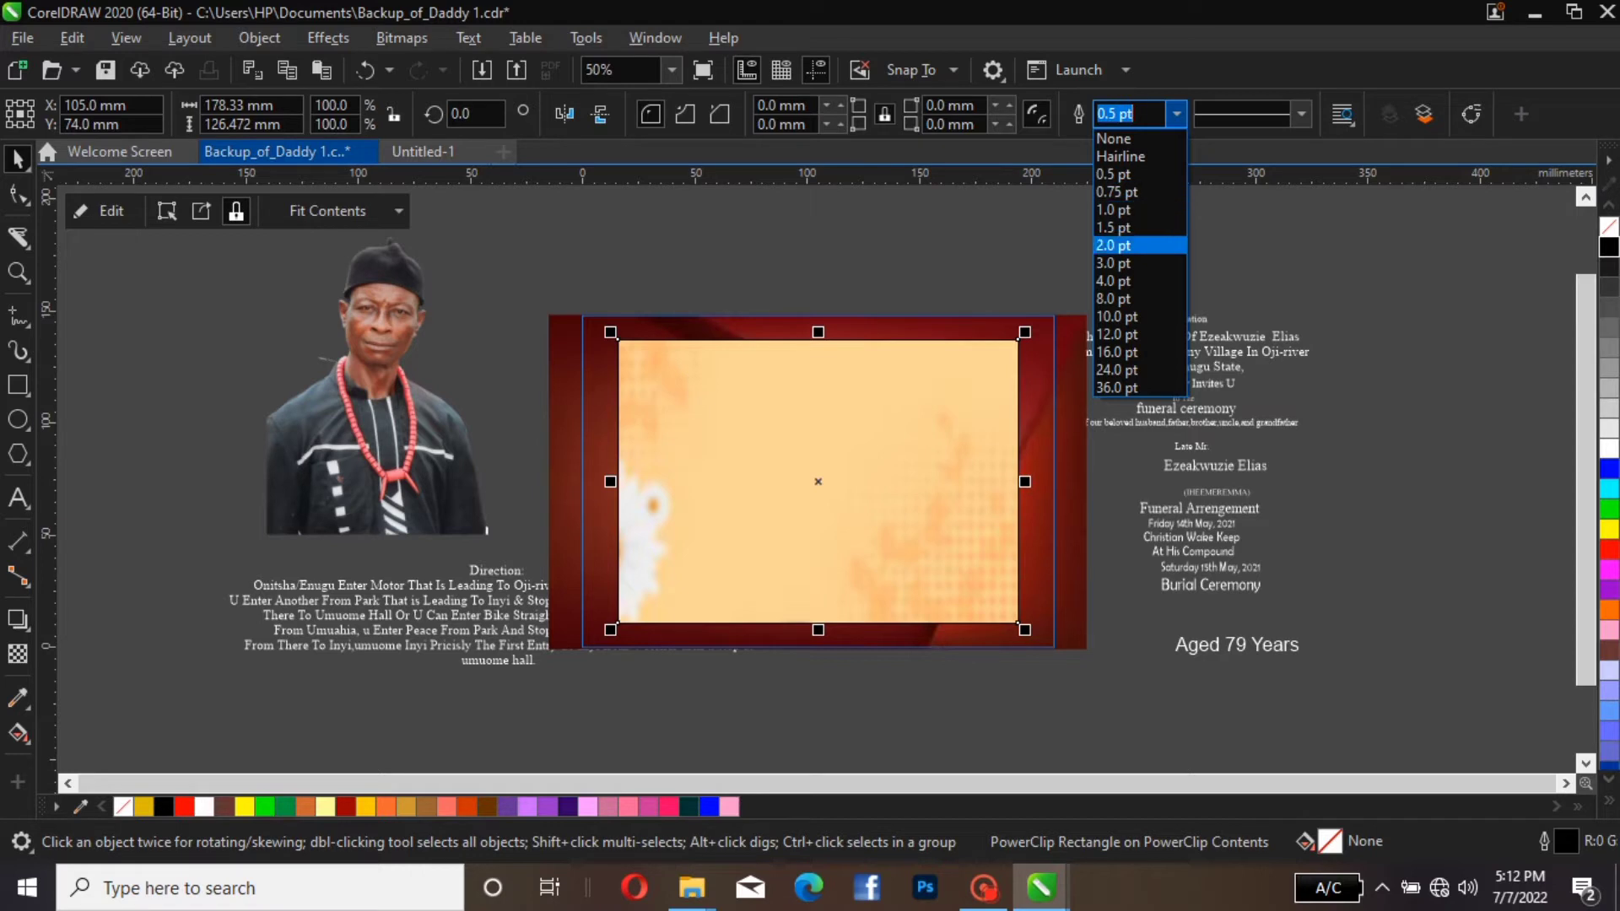
pyautogui.click(1114, 245)
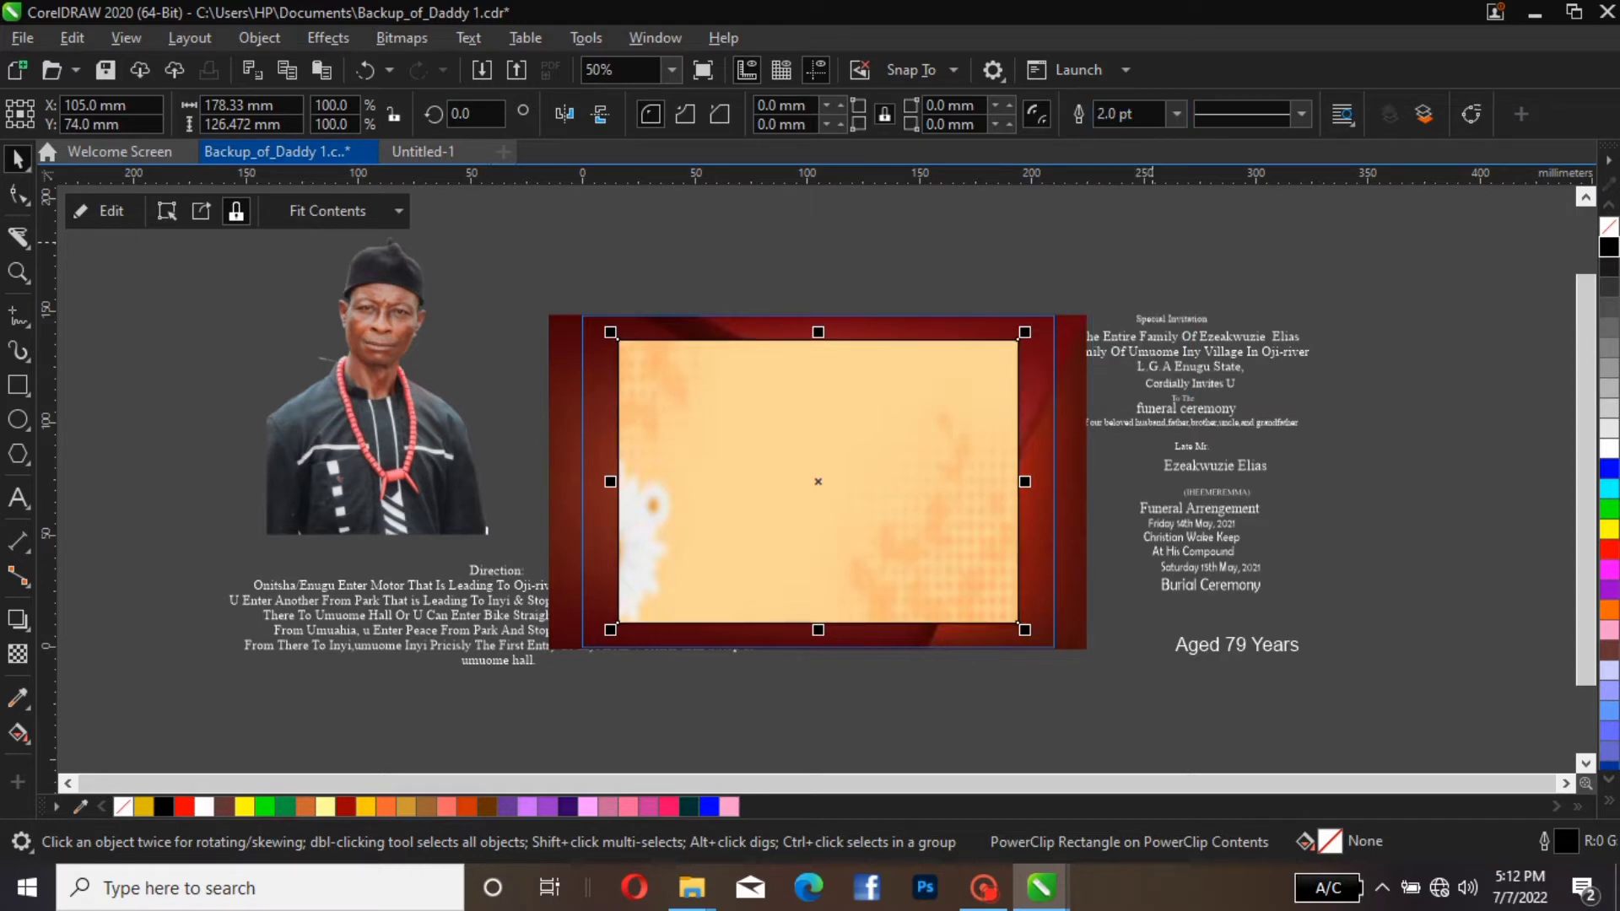
pyautogui.click(1177, 114)
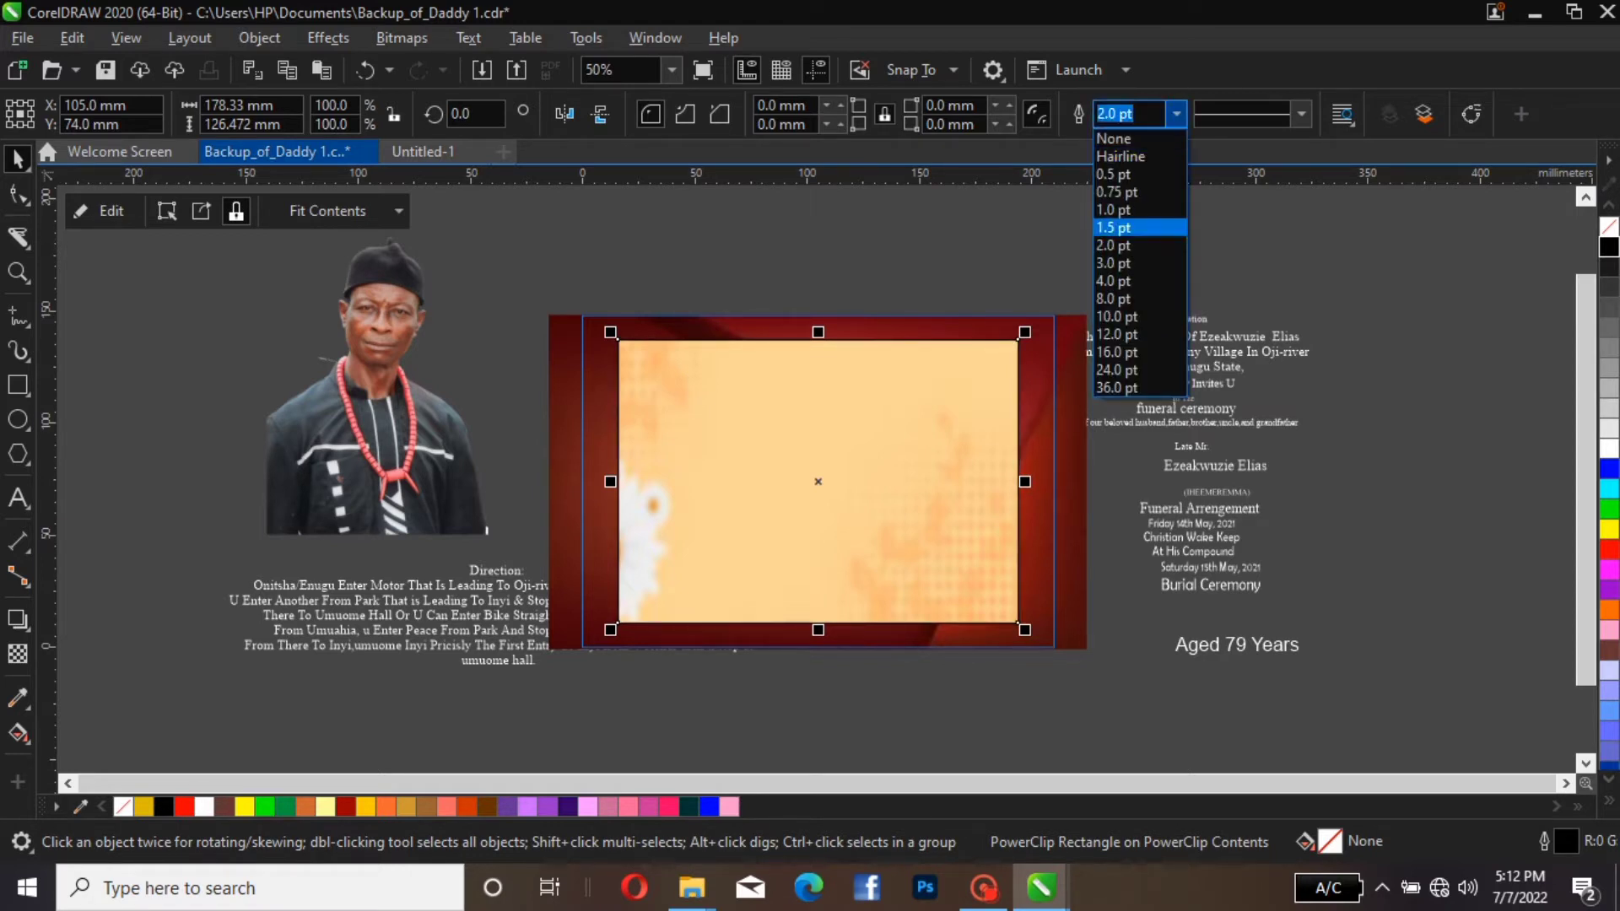
pyautogui.click(1114, 299)
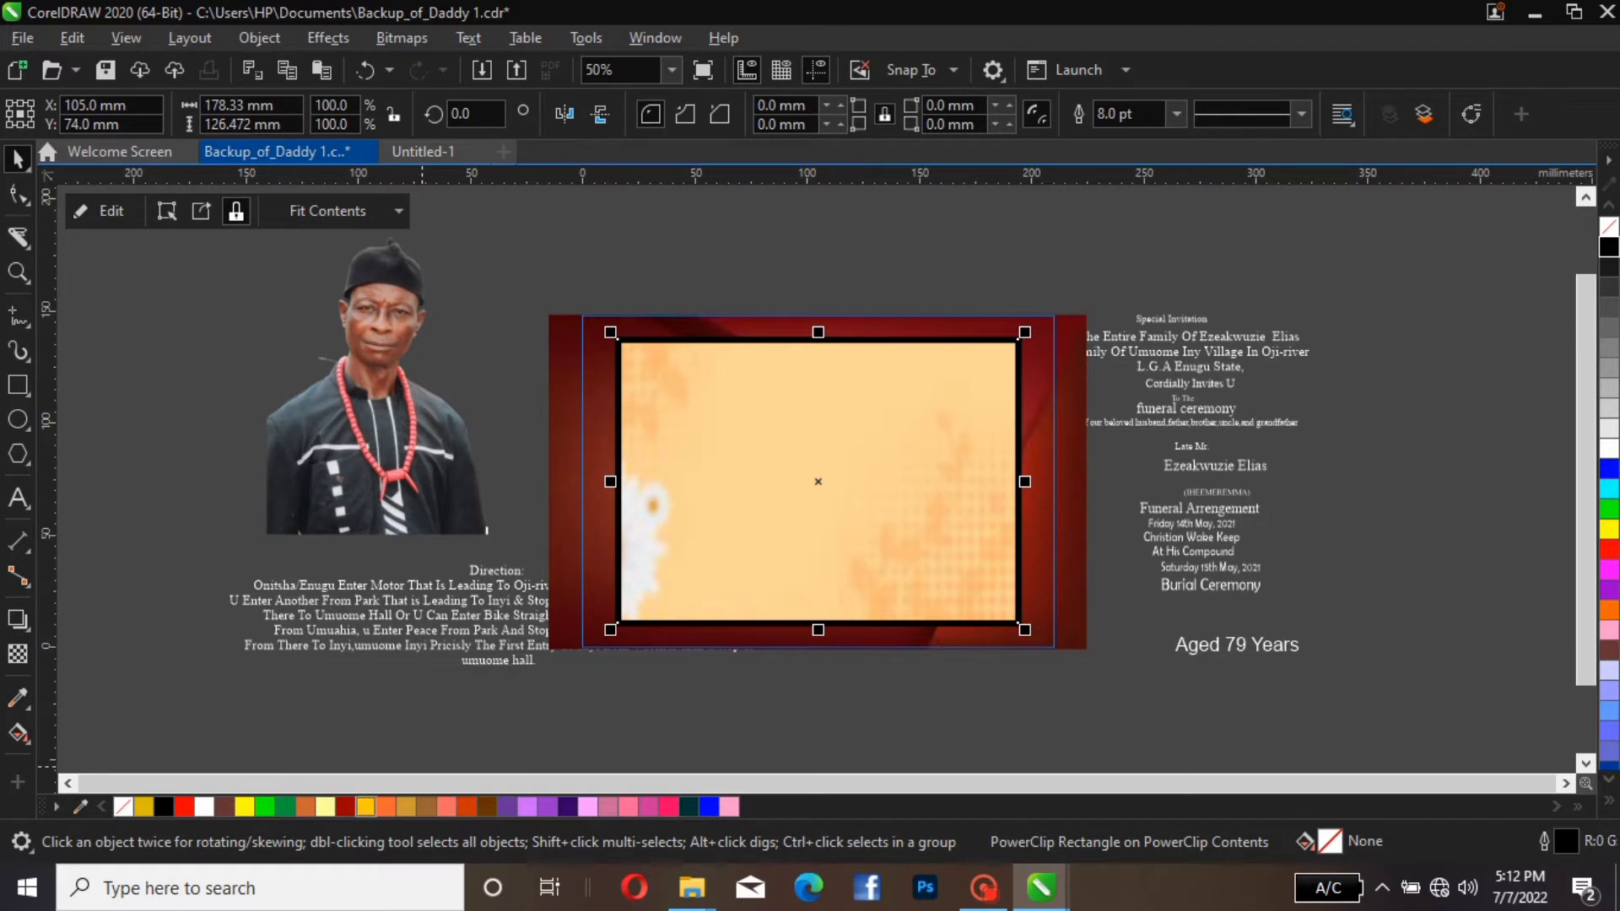
# Fill the cream panel's rectangle with Deep Yellow and colour its outline golden yellow, after trying Deep Yellow and Gold for the outline
pyautogui.click(365, 807)
pyautogui.rightClick(365, 806)
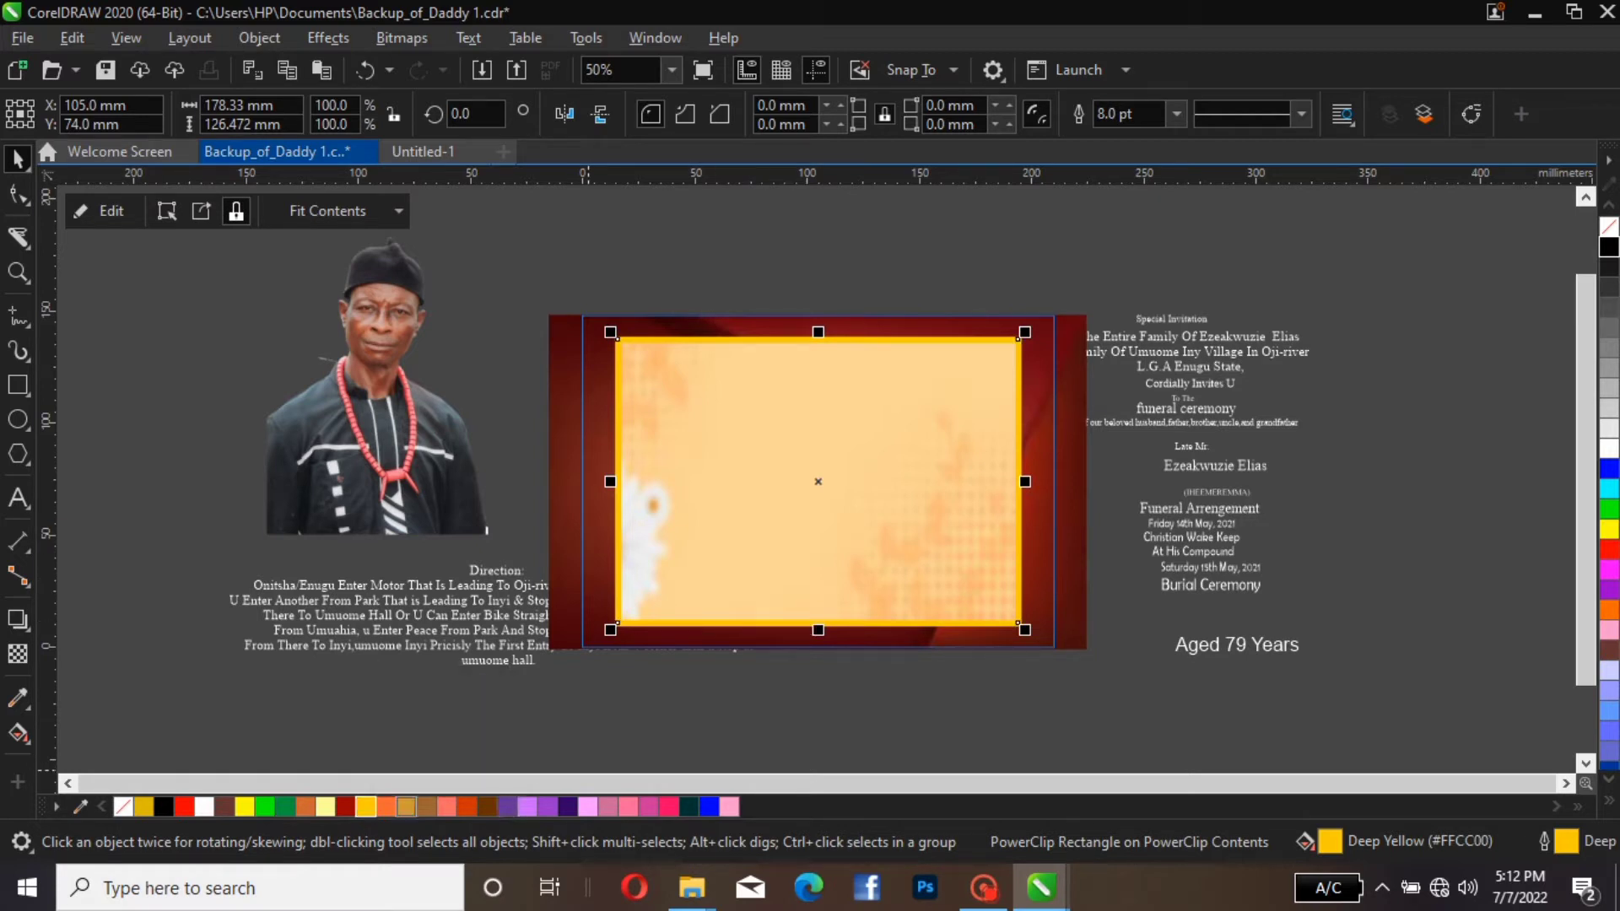
pyautogui.rightClick(406, 807)
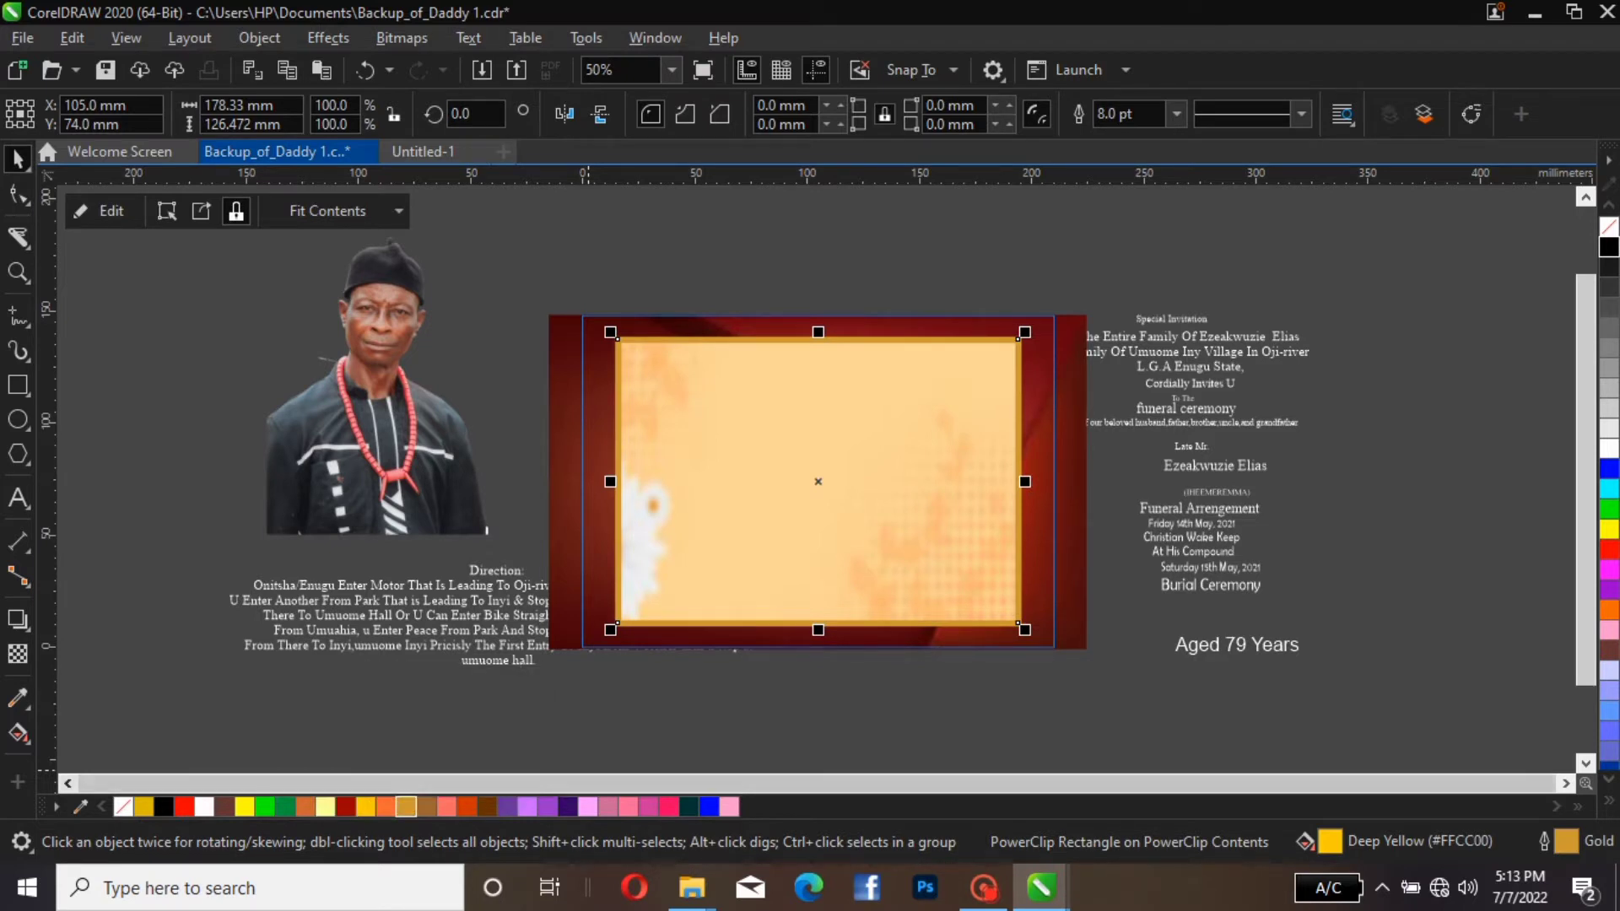
pyautogui.rightClick(143, 807)
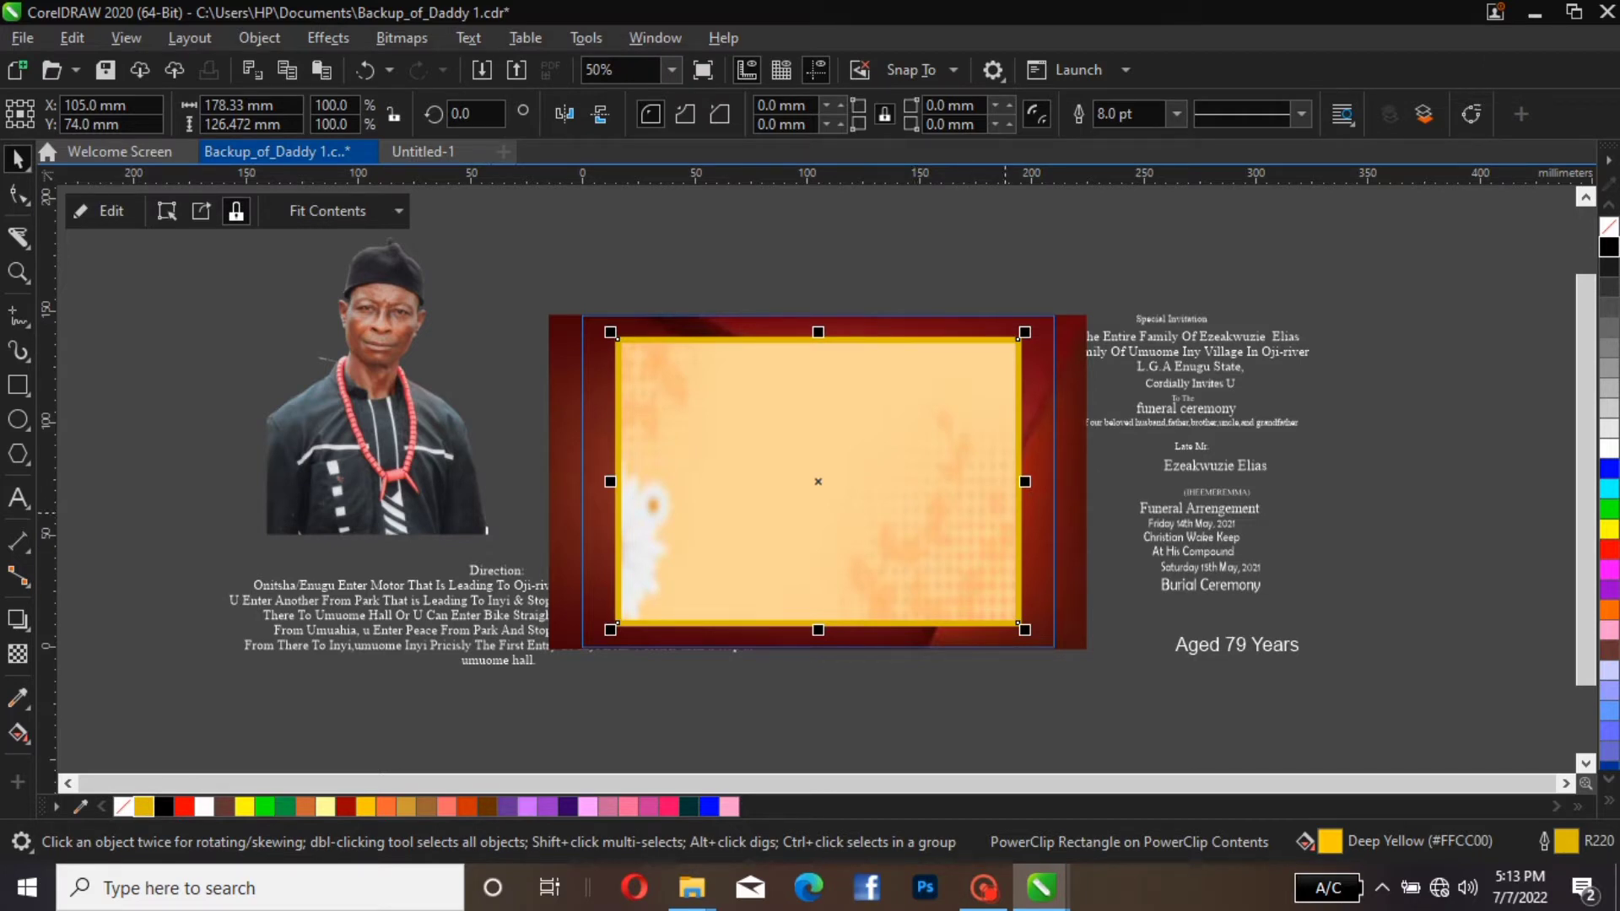
# Apply a Gaussian Blur with a 4.7-pixel radius to the red background image
pyautogui.click(1069, 558)
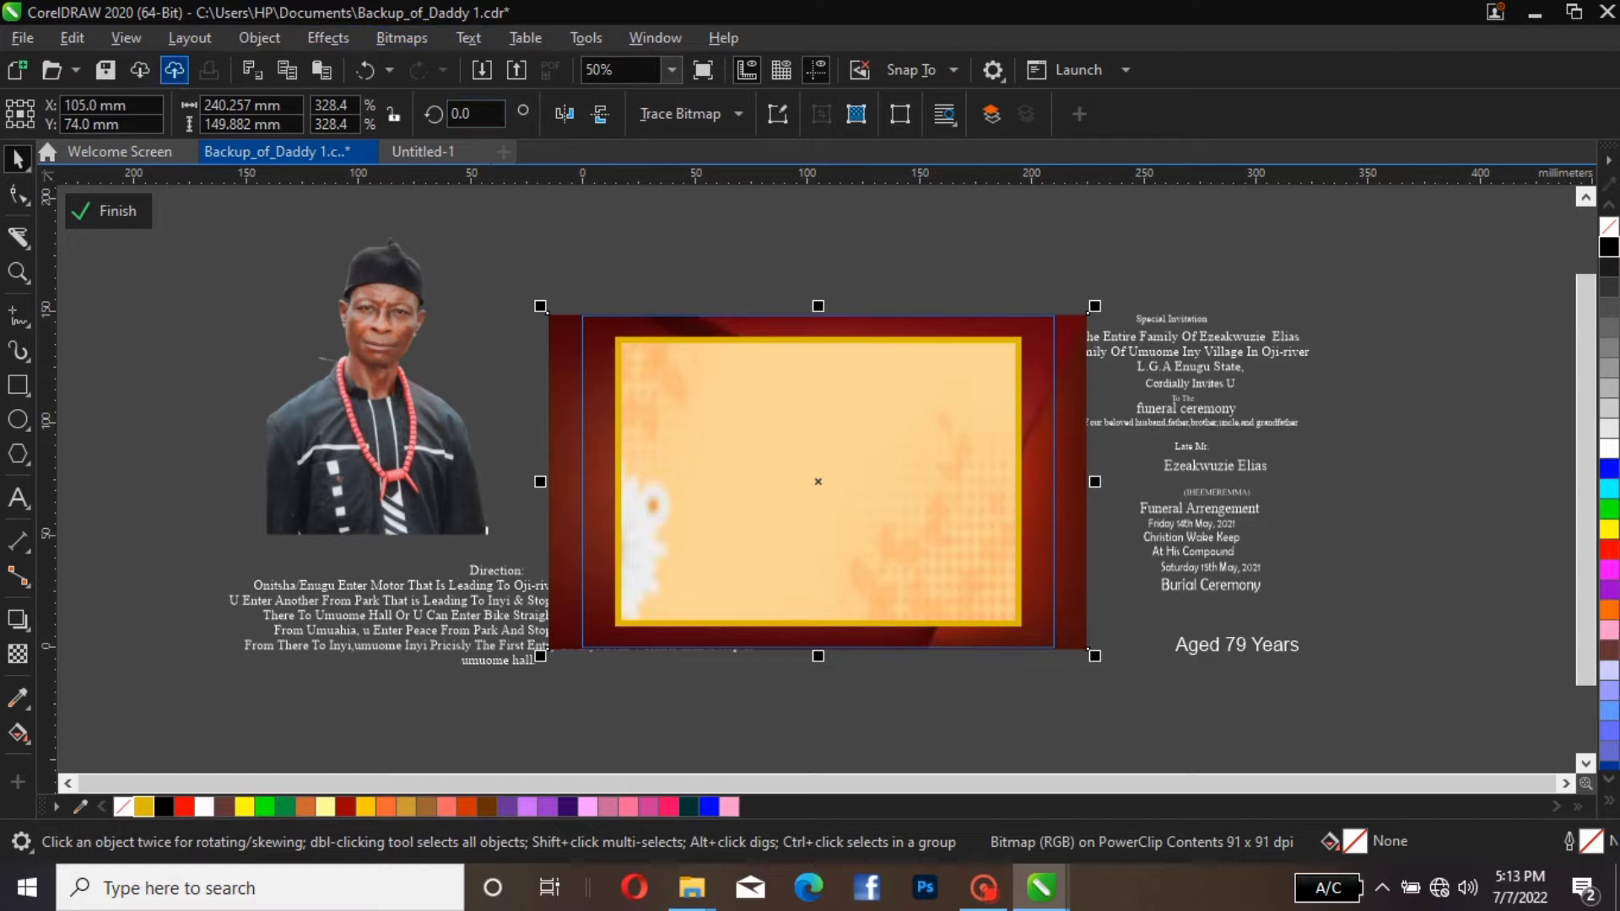
pyautogui.click(328, 37)
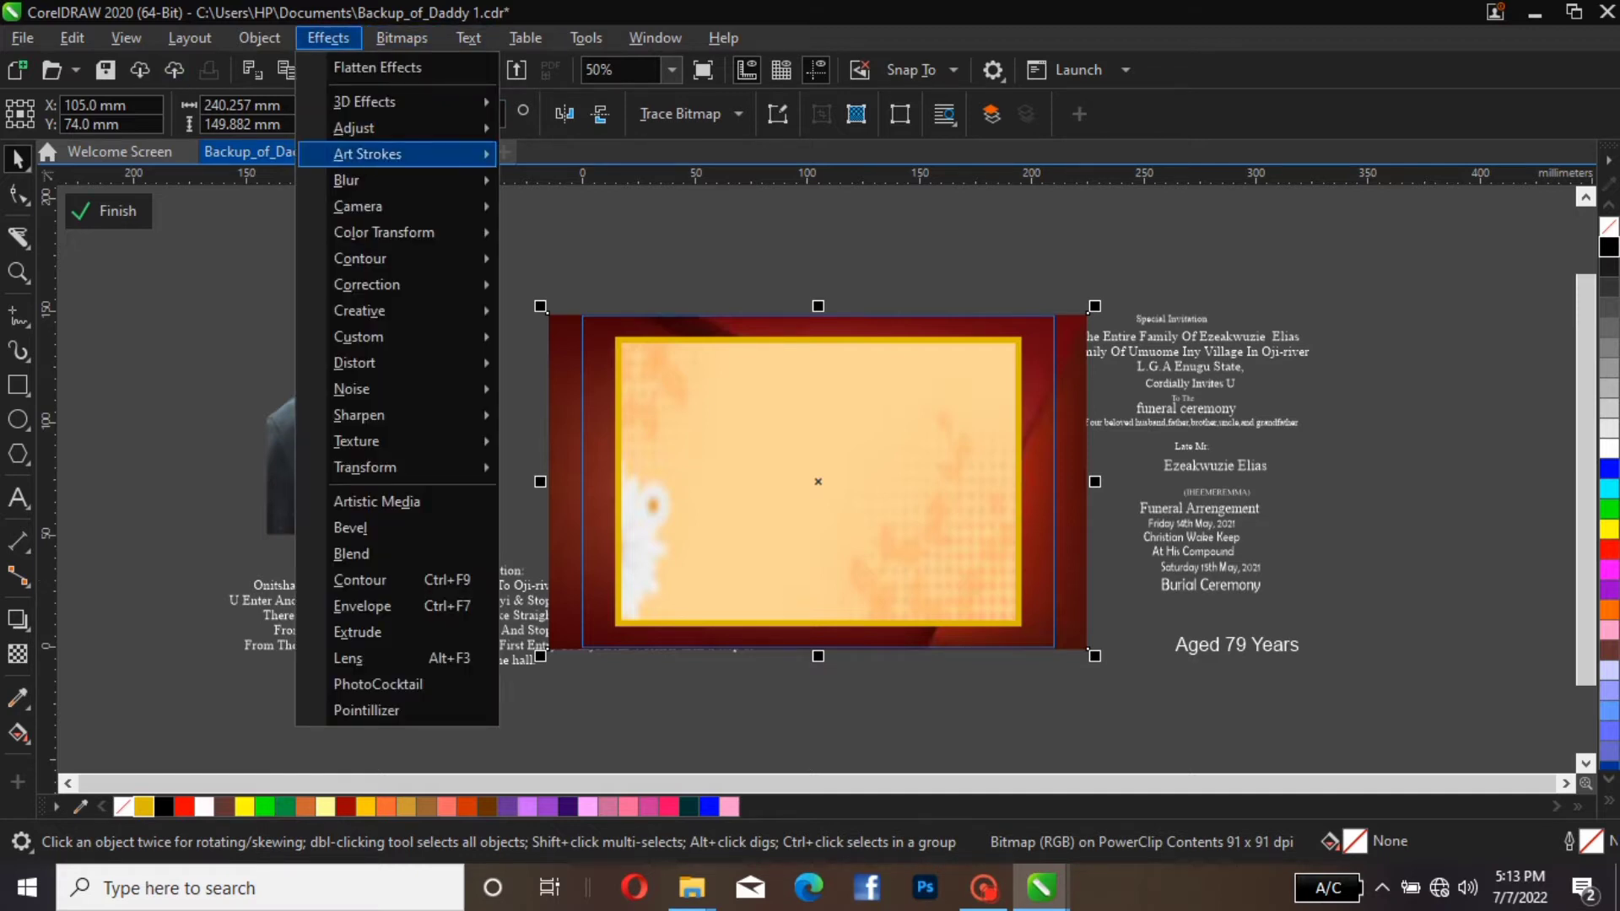
pyautogui.moveTo(363, 180)
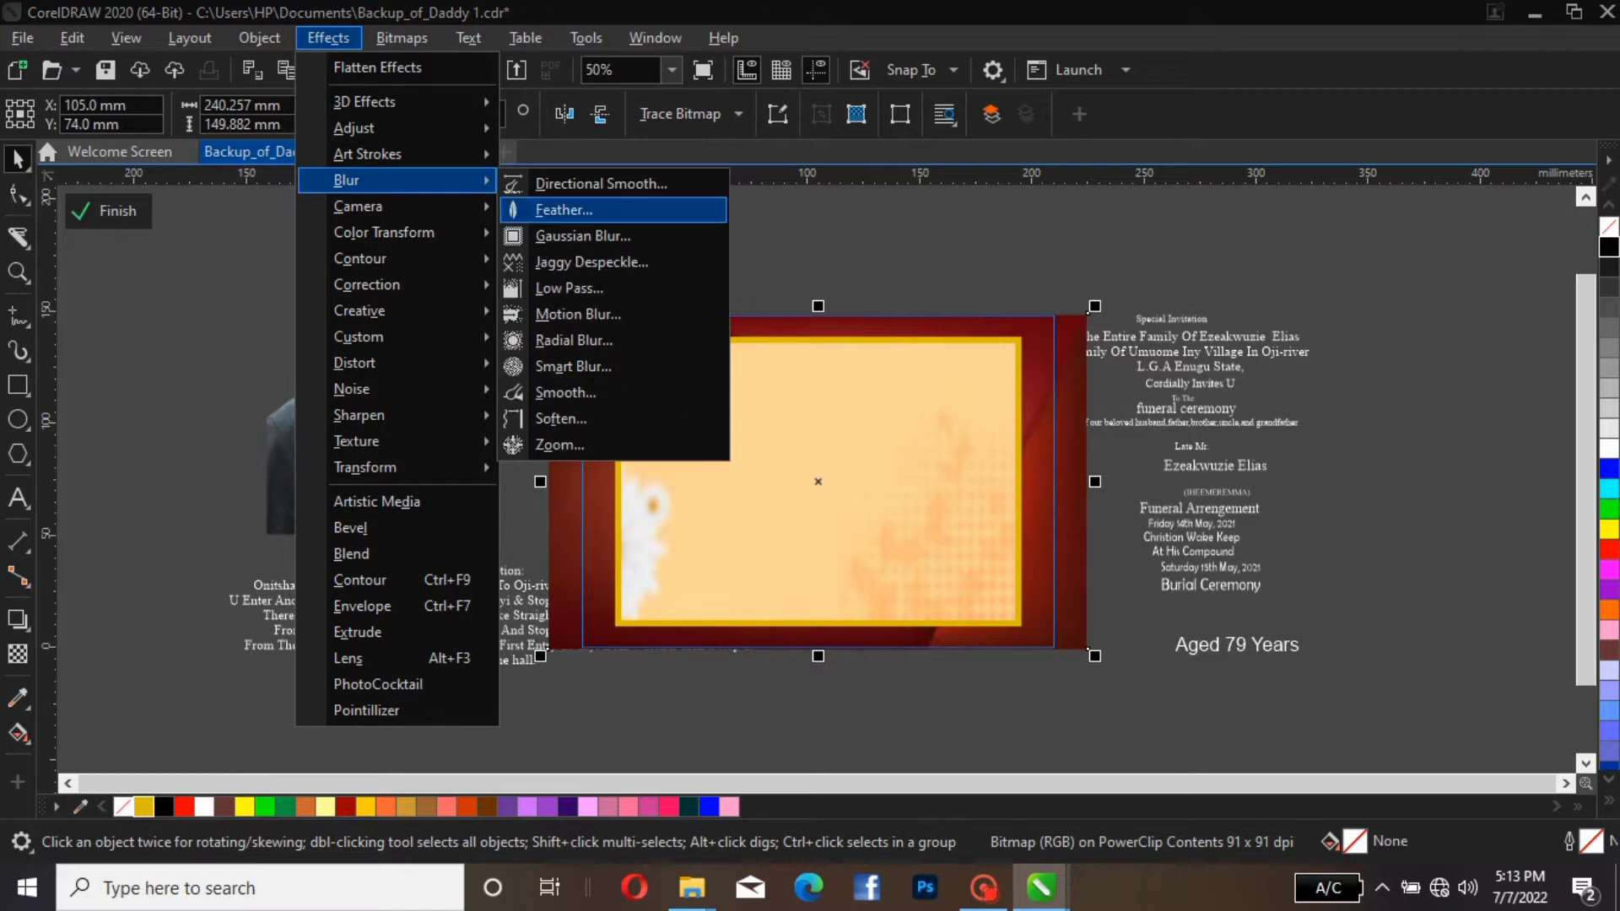
pyautogui.press('Return')
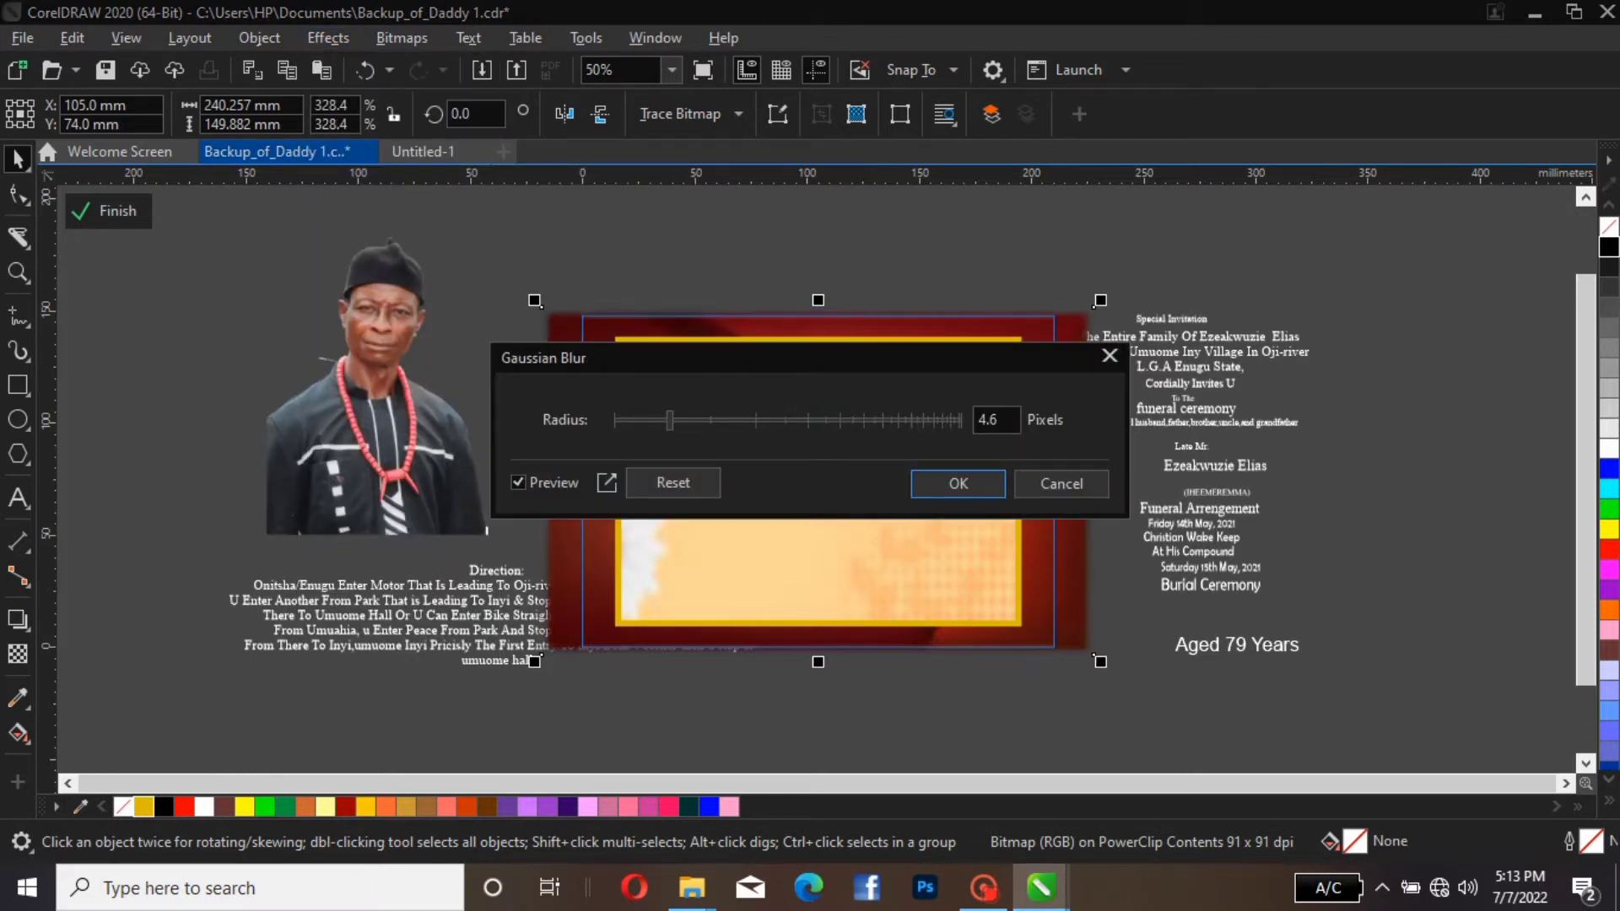
pyautogui.moveTo(810, 358); pyautogui.dragTo(541, 541)
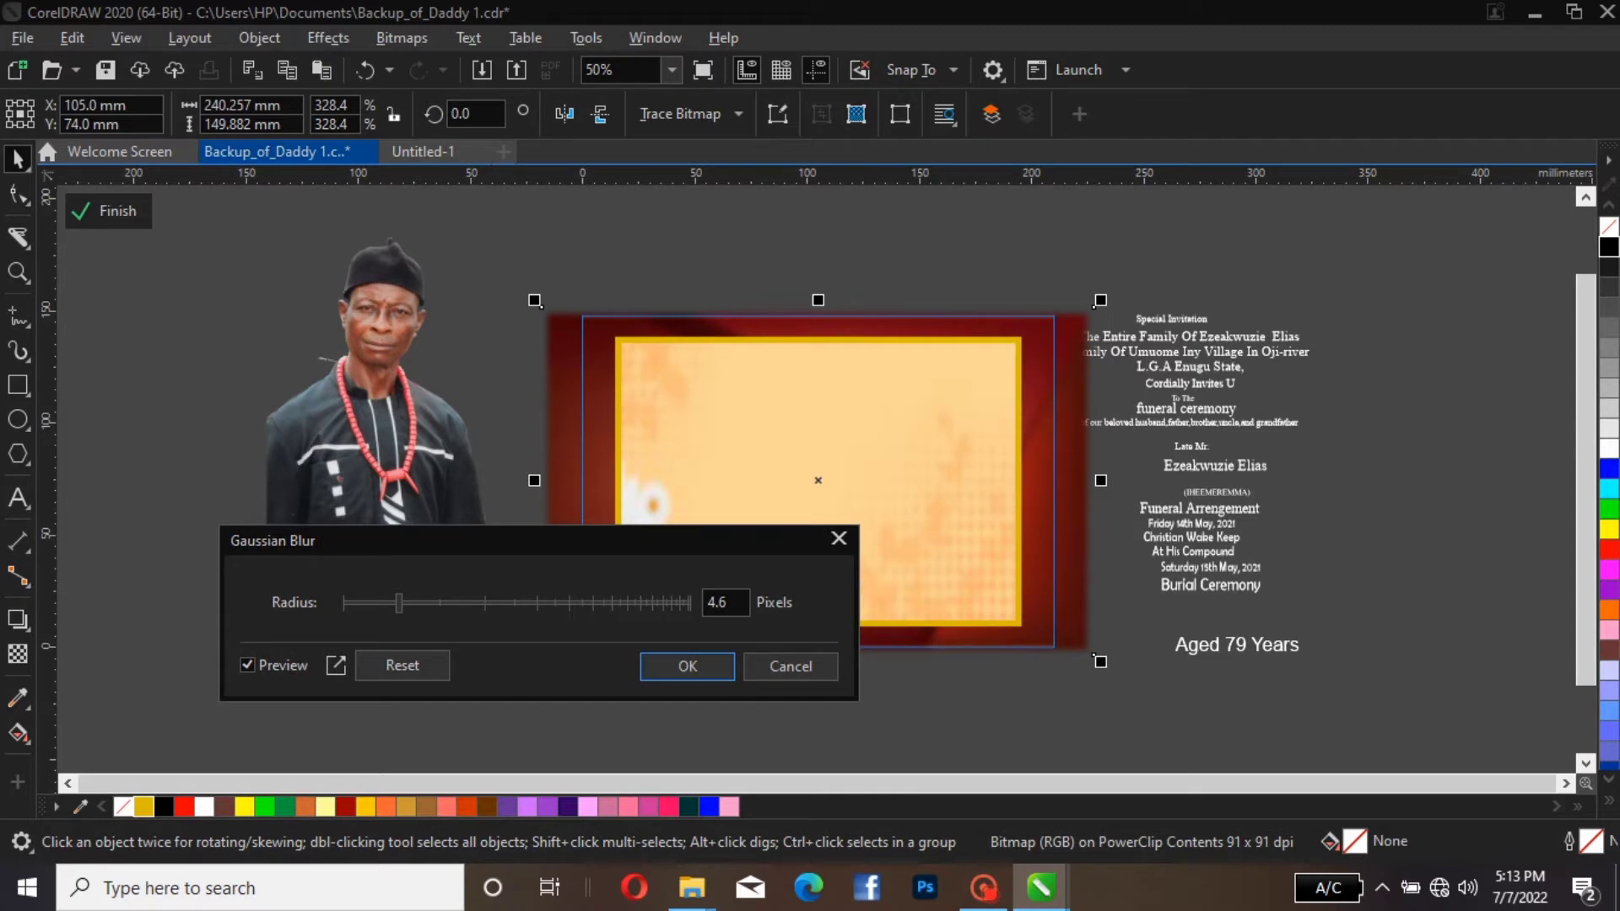
pyautogui.moveTo(398, 602); pyautogui.dragTo(431, 602)
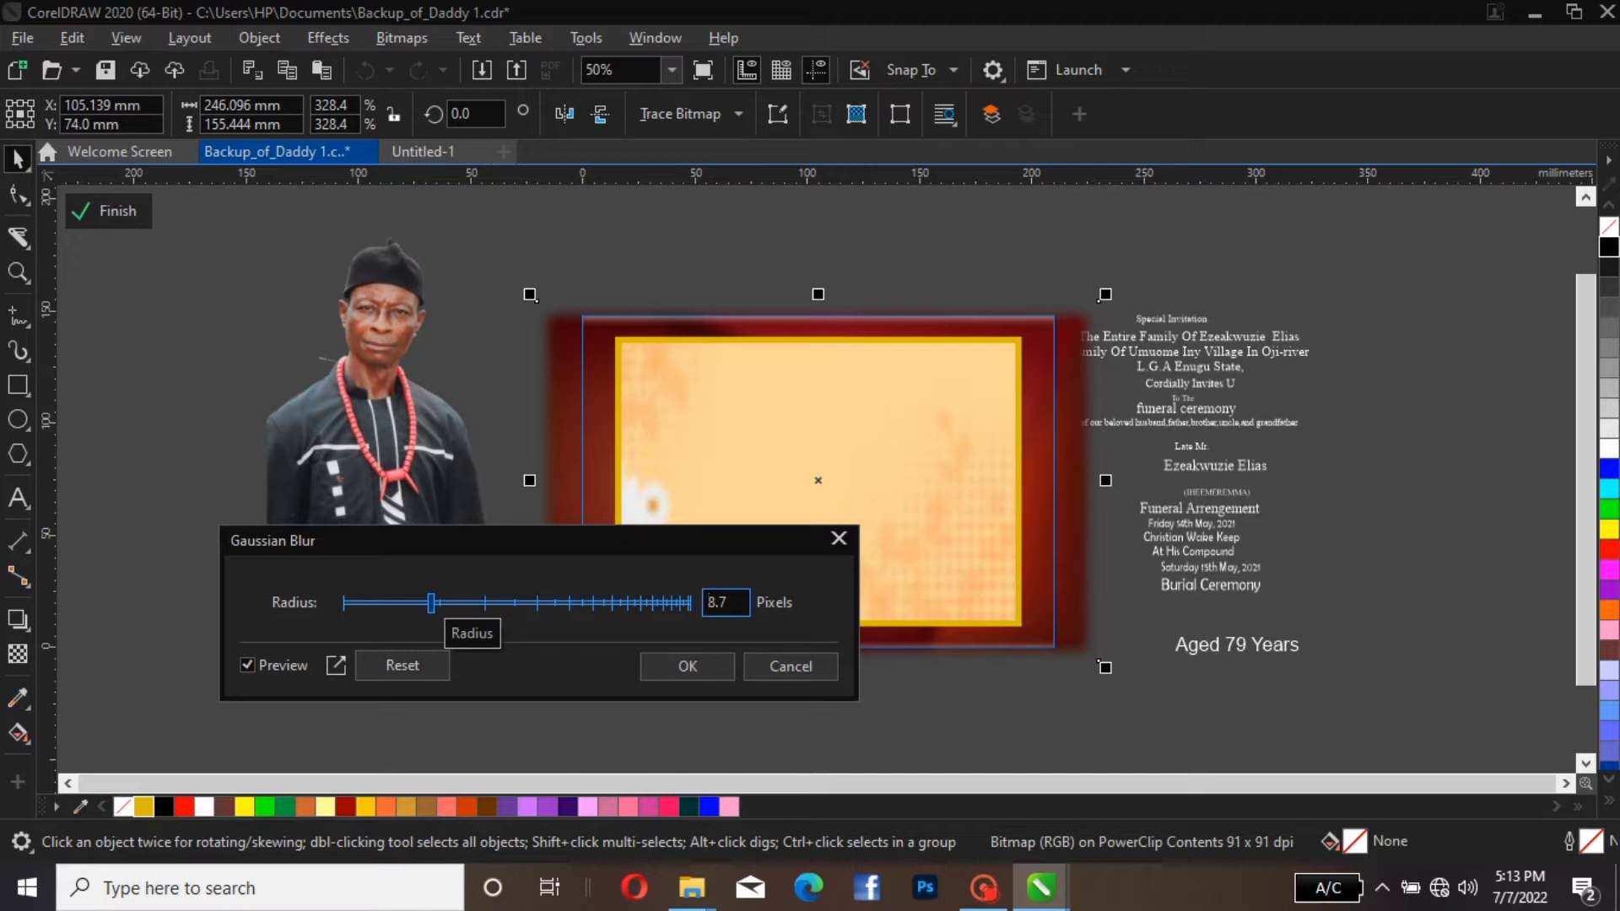
pyautogui.moveTo(432, 603); pyautogui.dragTo(400, 602)
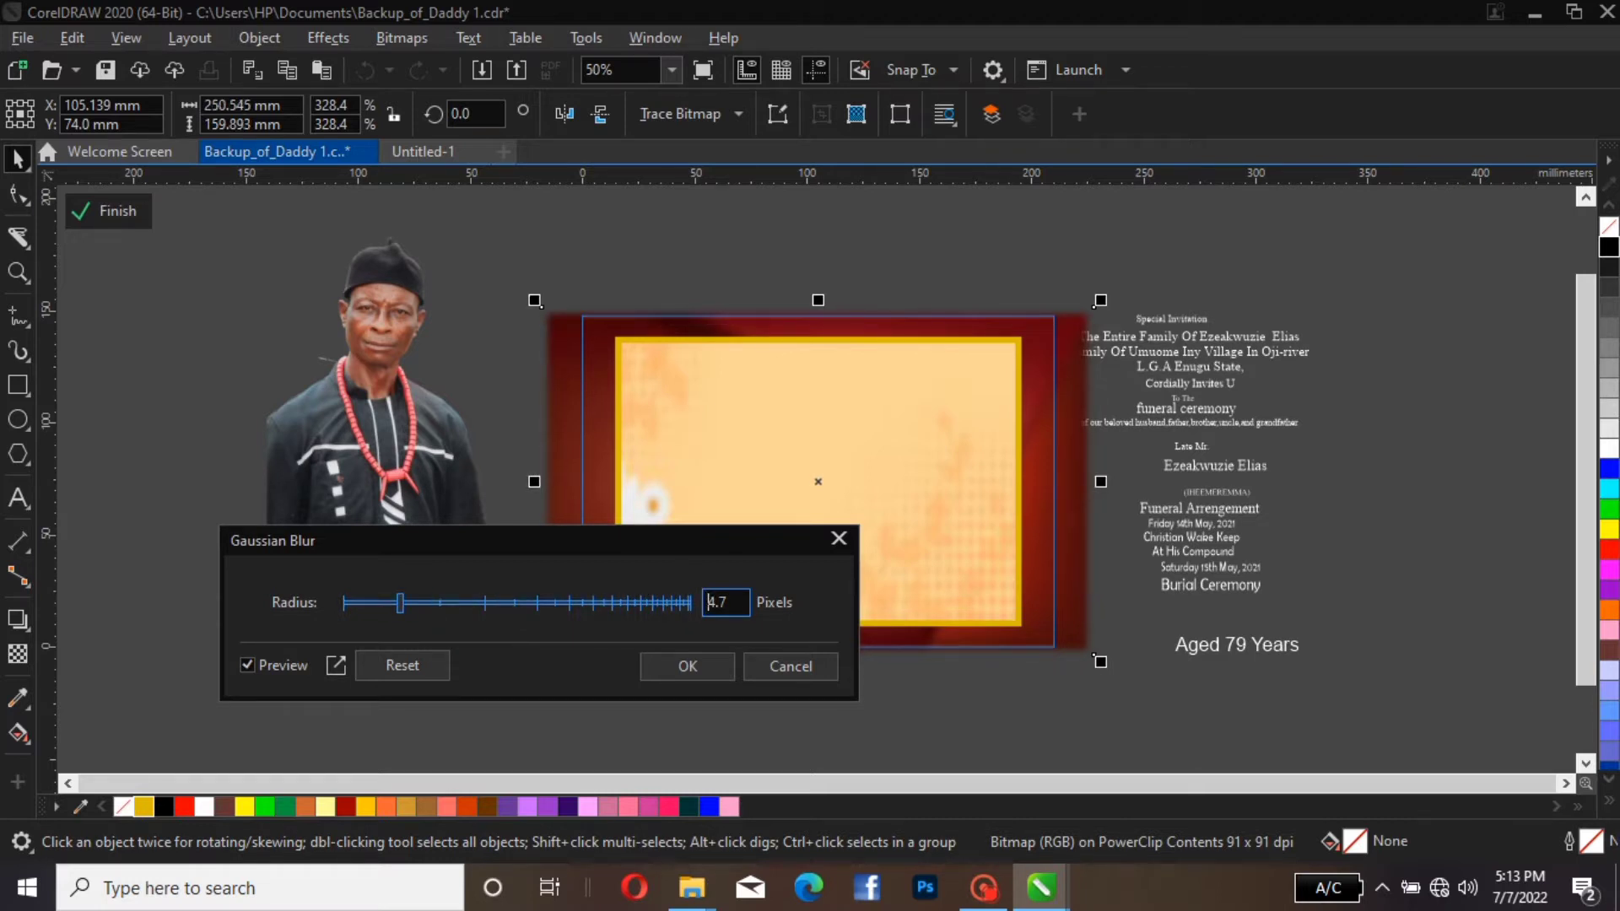
pyautogui.moveTo(490, 541); pyautogui.dragTo(318, 593)
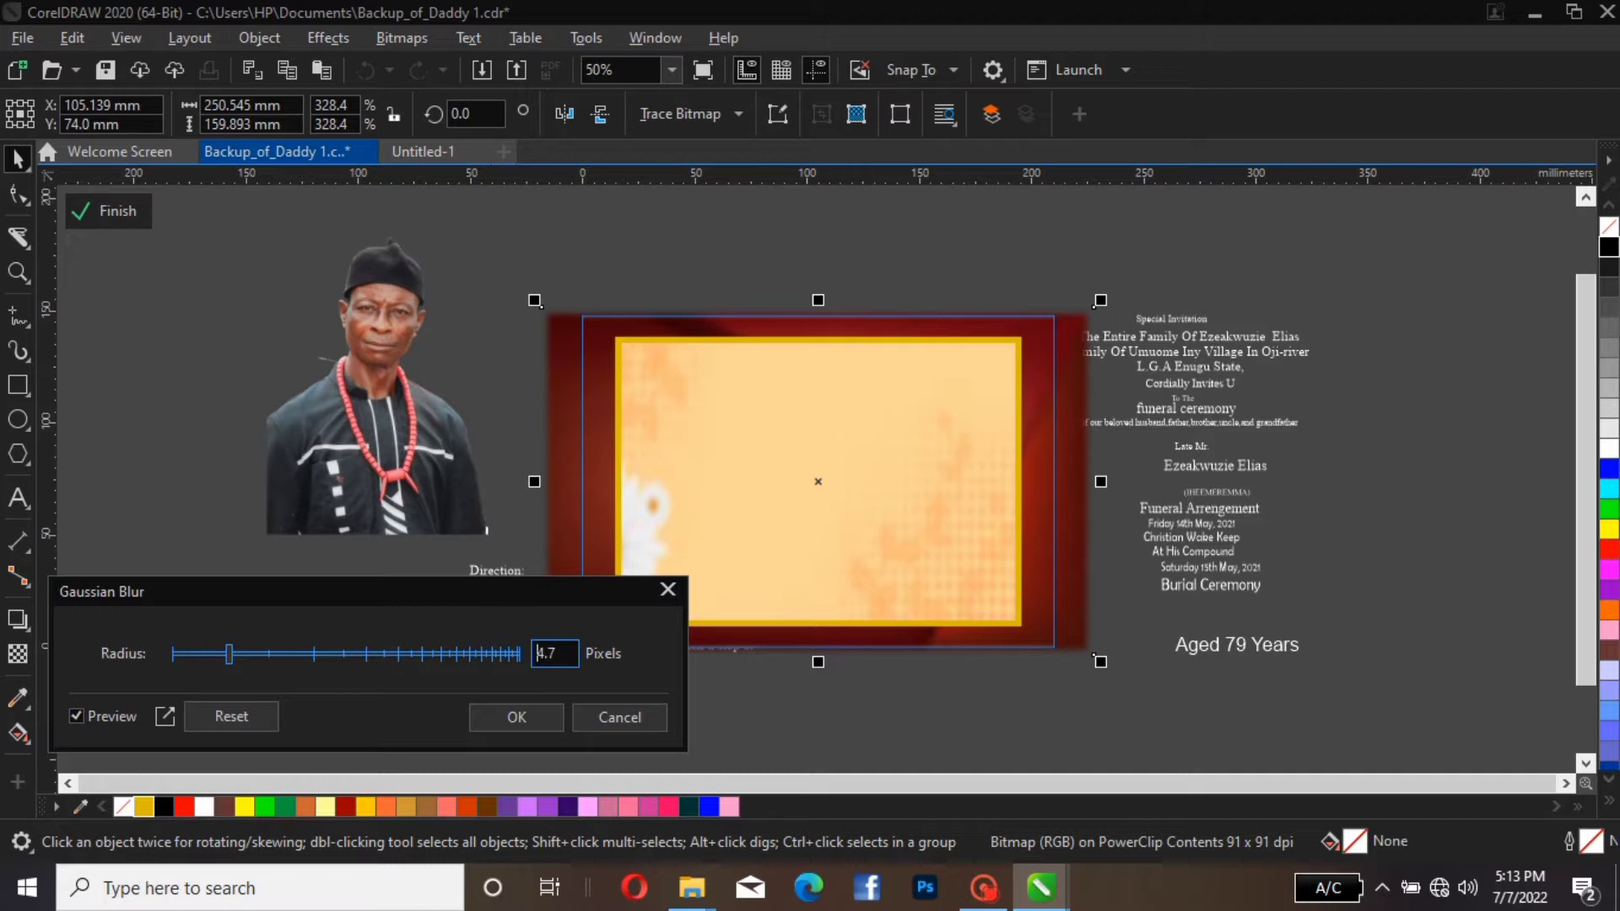
pyautogui.click(516, 717)
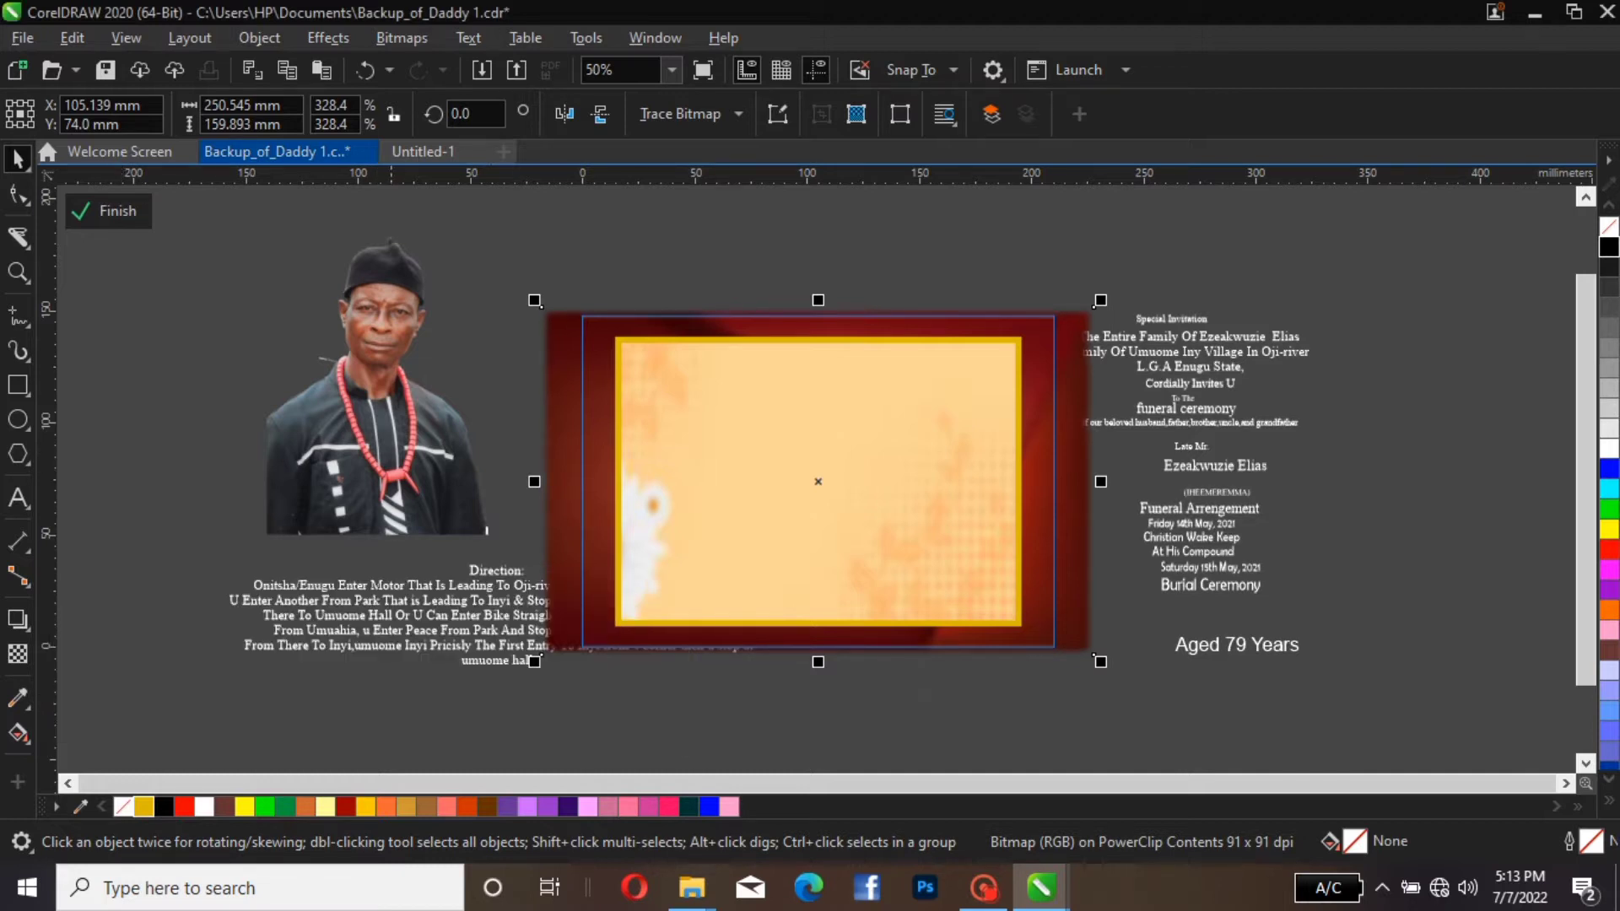
pyautogui.click(234, 322)
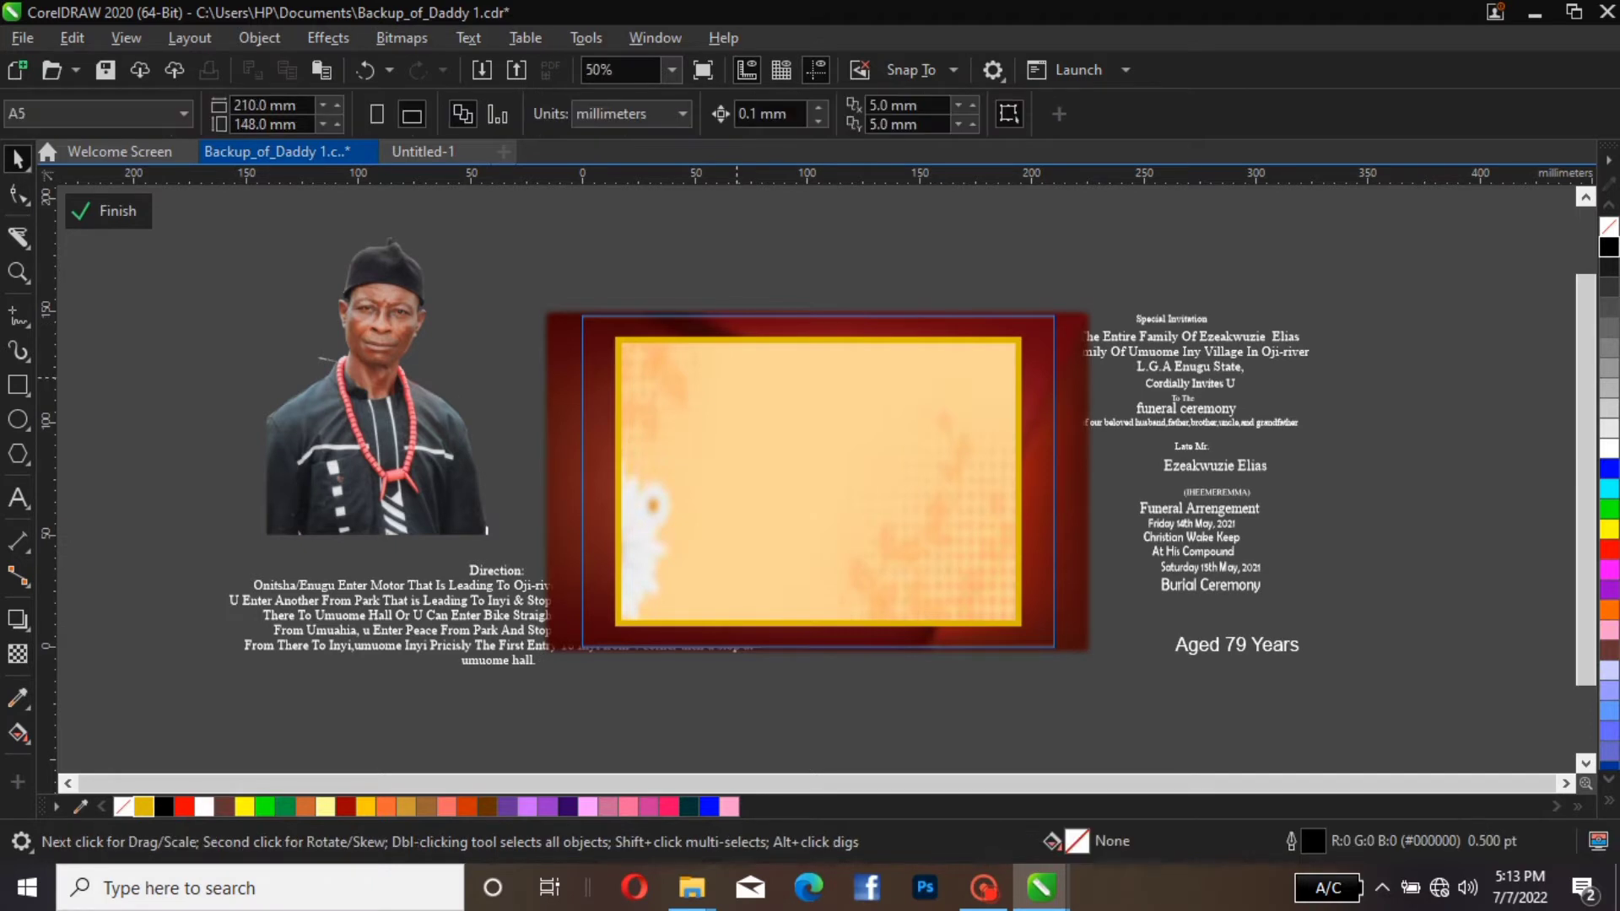
# PowerClip the portrait inside the yellow-outlined cream panel
pyautogui.click(838, 454)
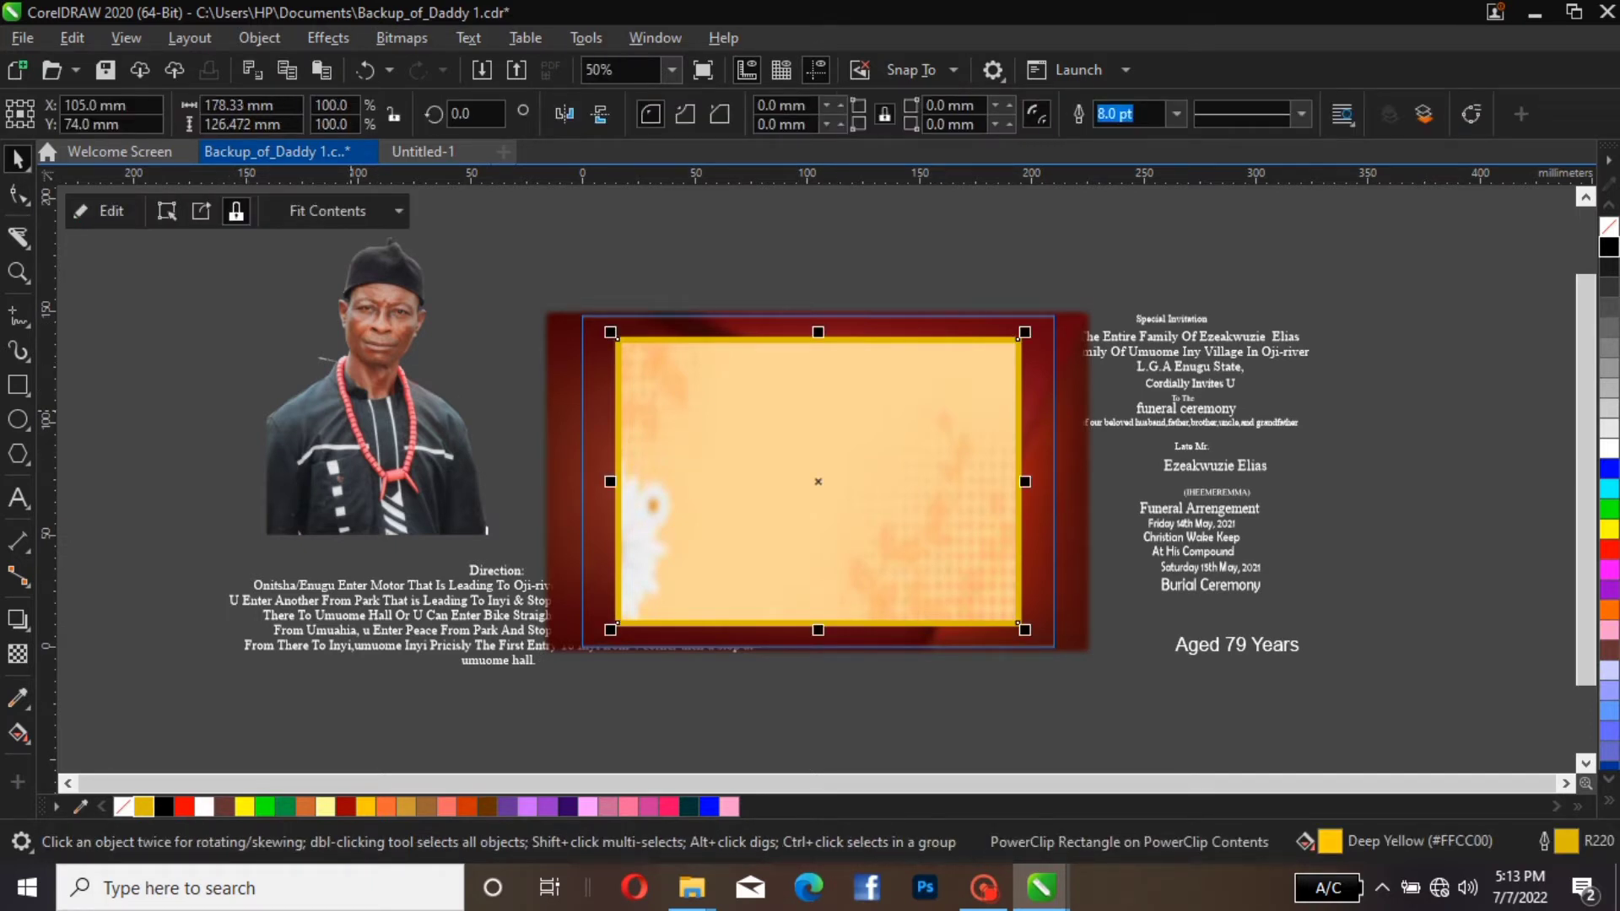
pyautogui.click(101, 210)
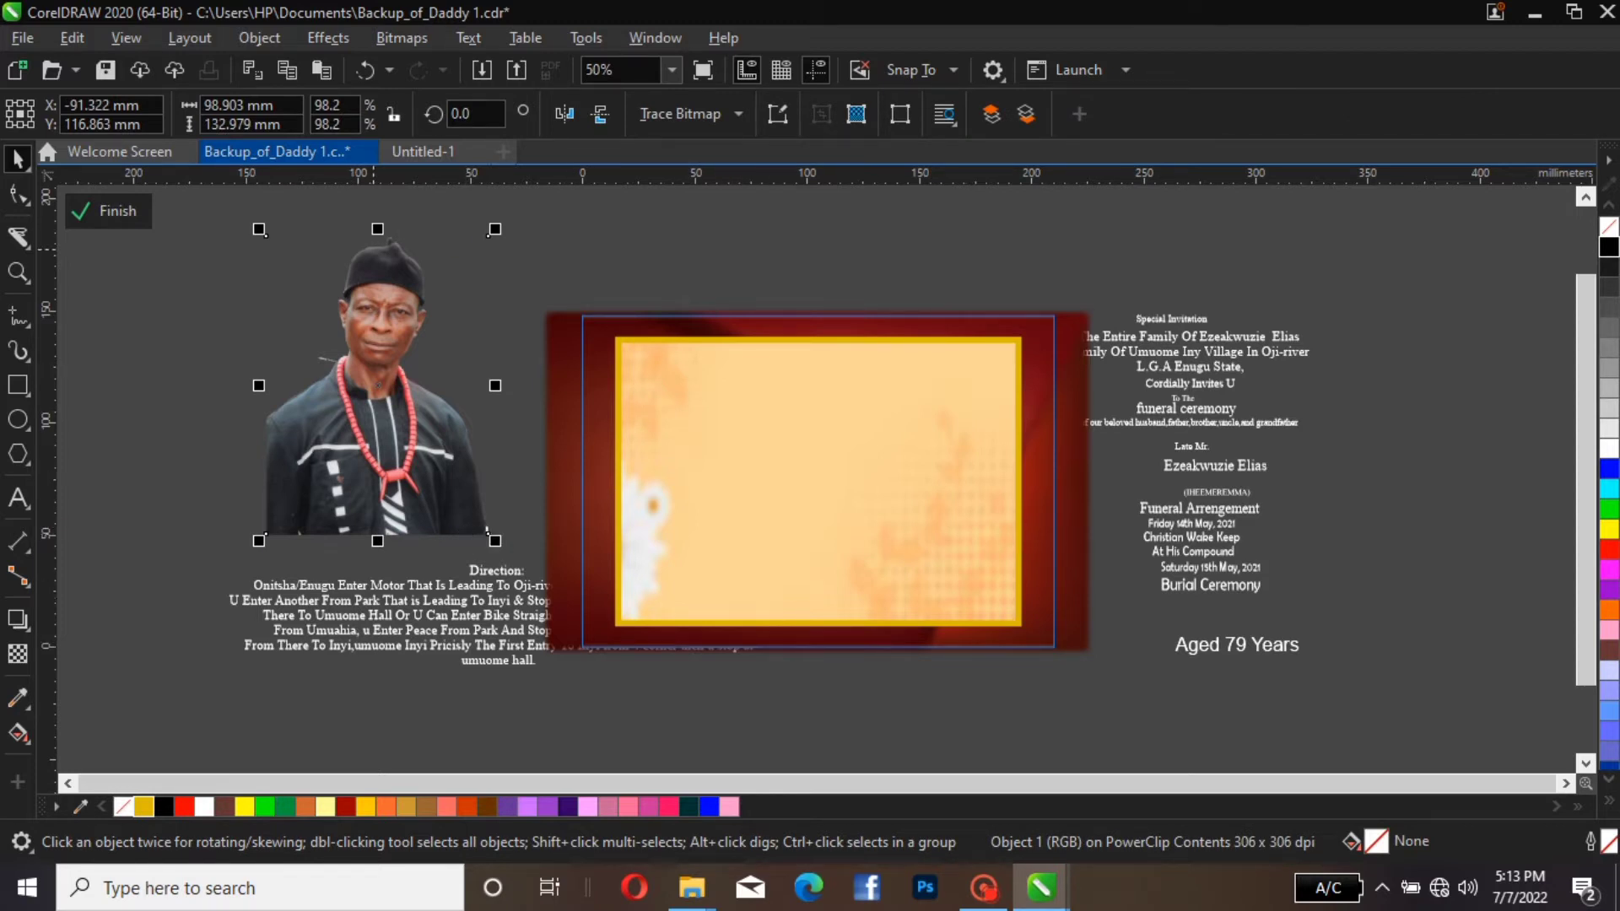
pyautogui.click(372, 389)
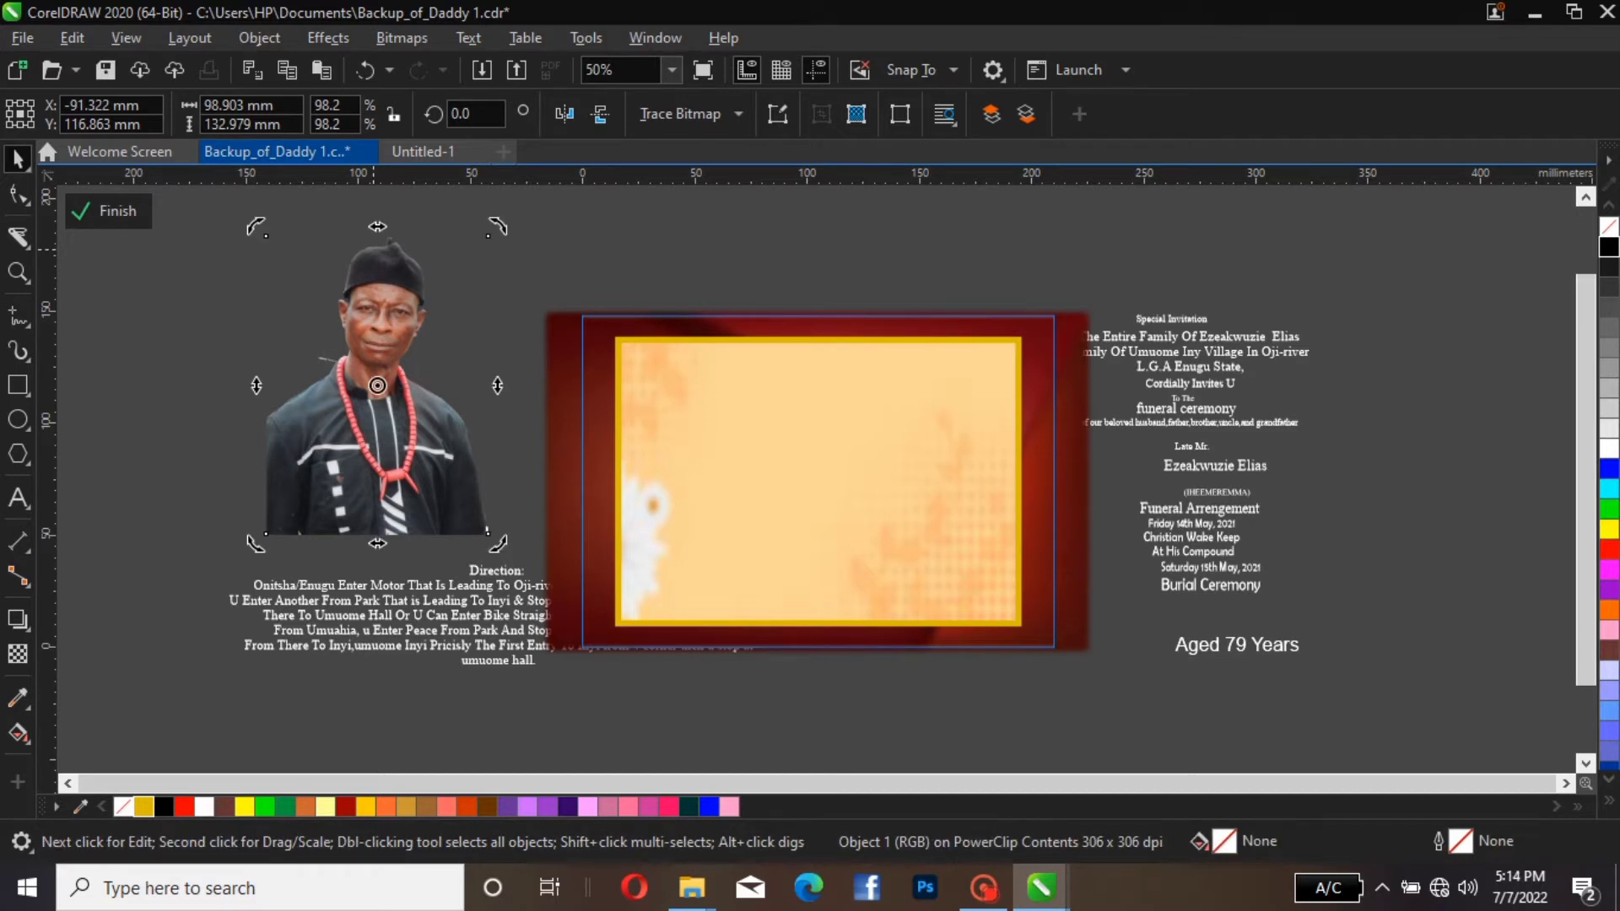
pyautogui.click(375, 386)
pyautogui.rightClick(376, 387)
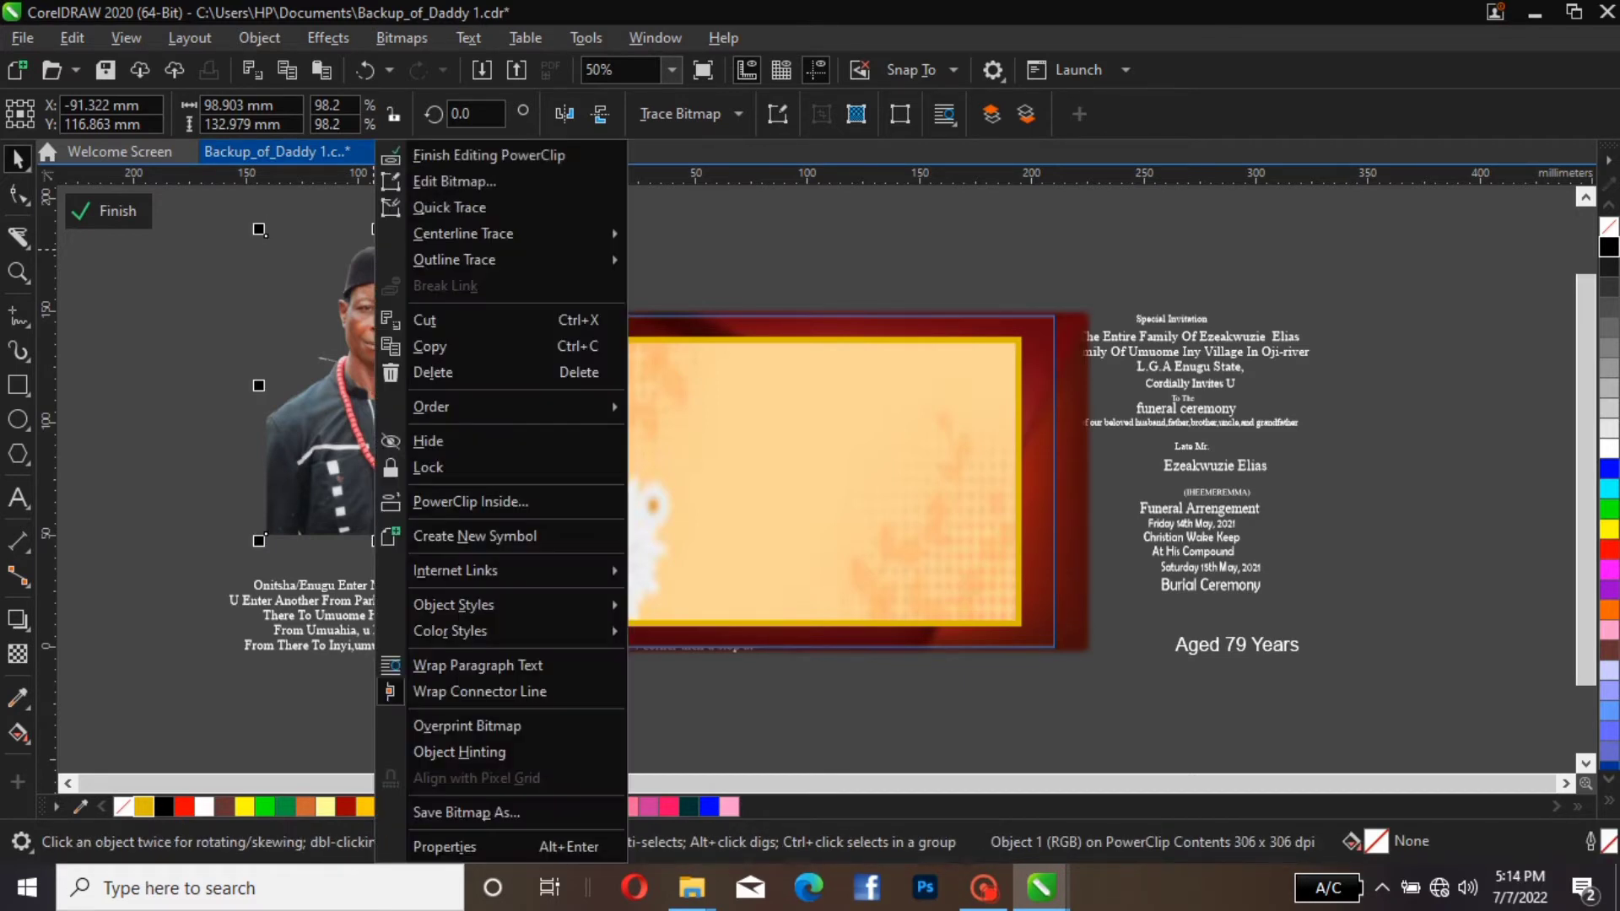
pyautogui.click(448, 499)
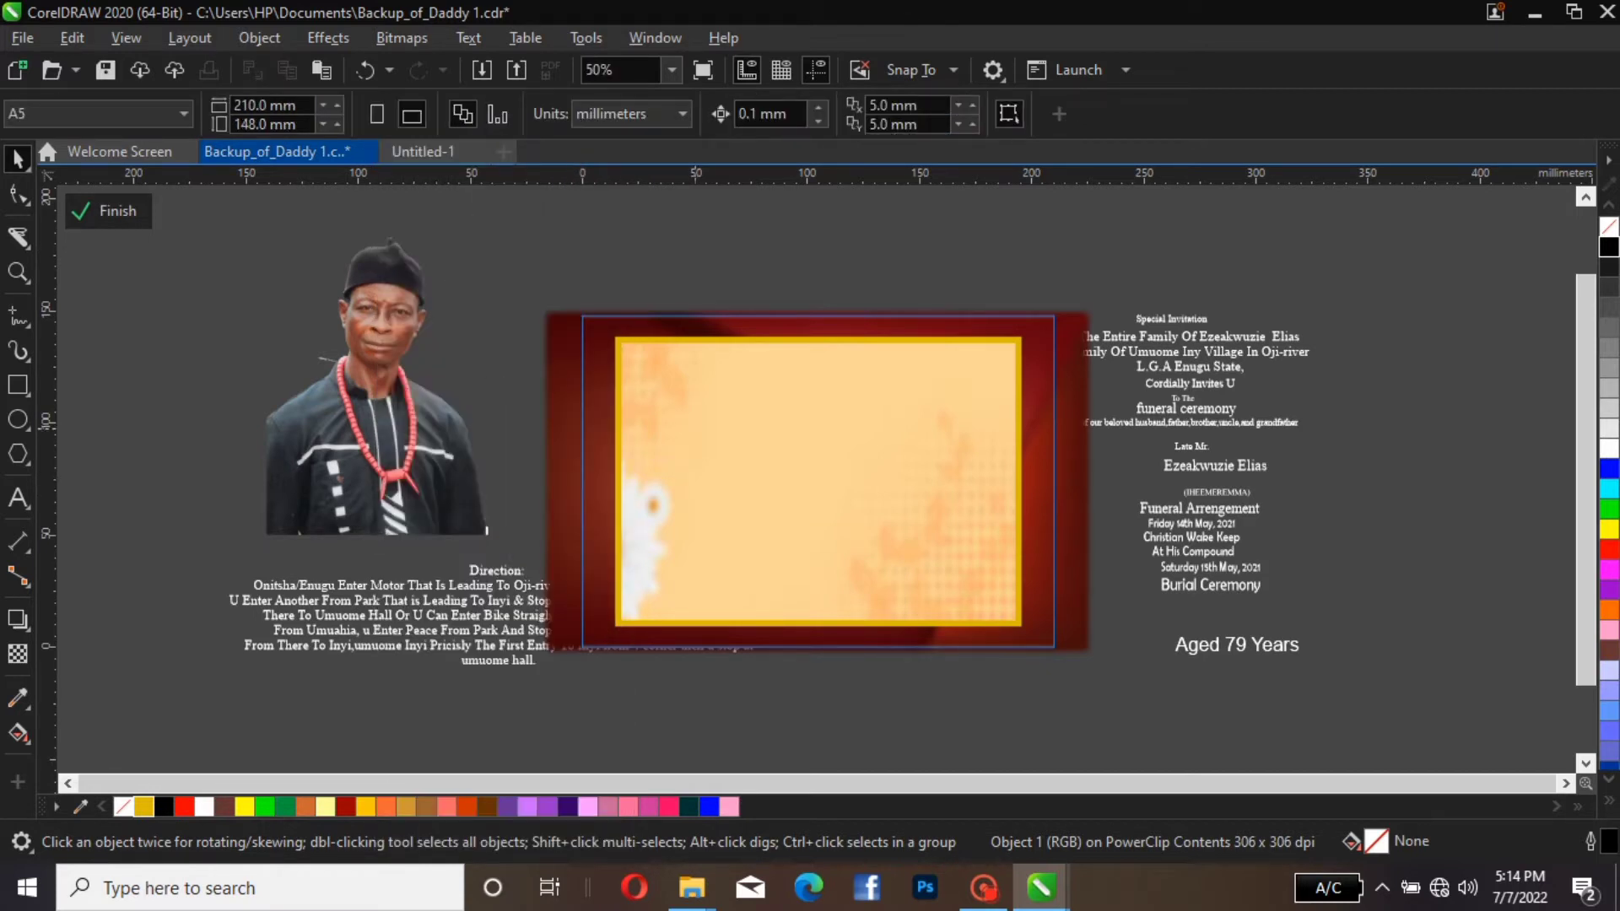
pyautogui.click(696, 428)
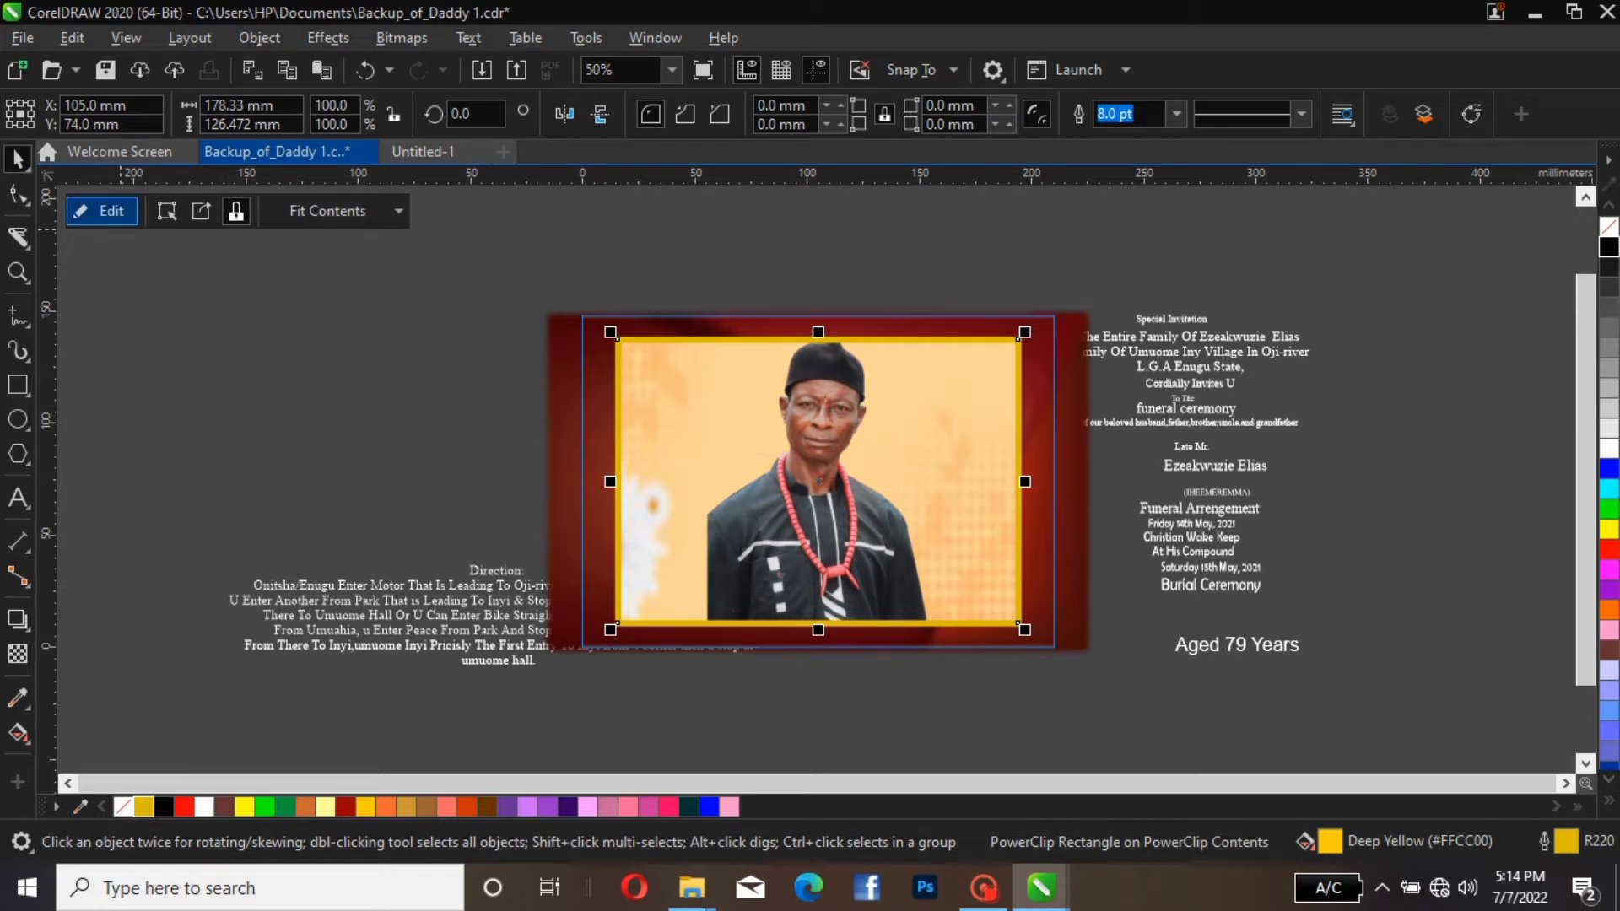
# Move the portrait inside the panel's PowerClip to the panel's left edge and slightly down, and finish editing the contents
pyautogui.click(100, 211)
pyautogui.click(832, 524)
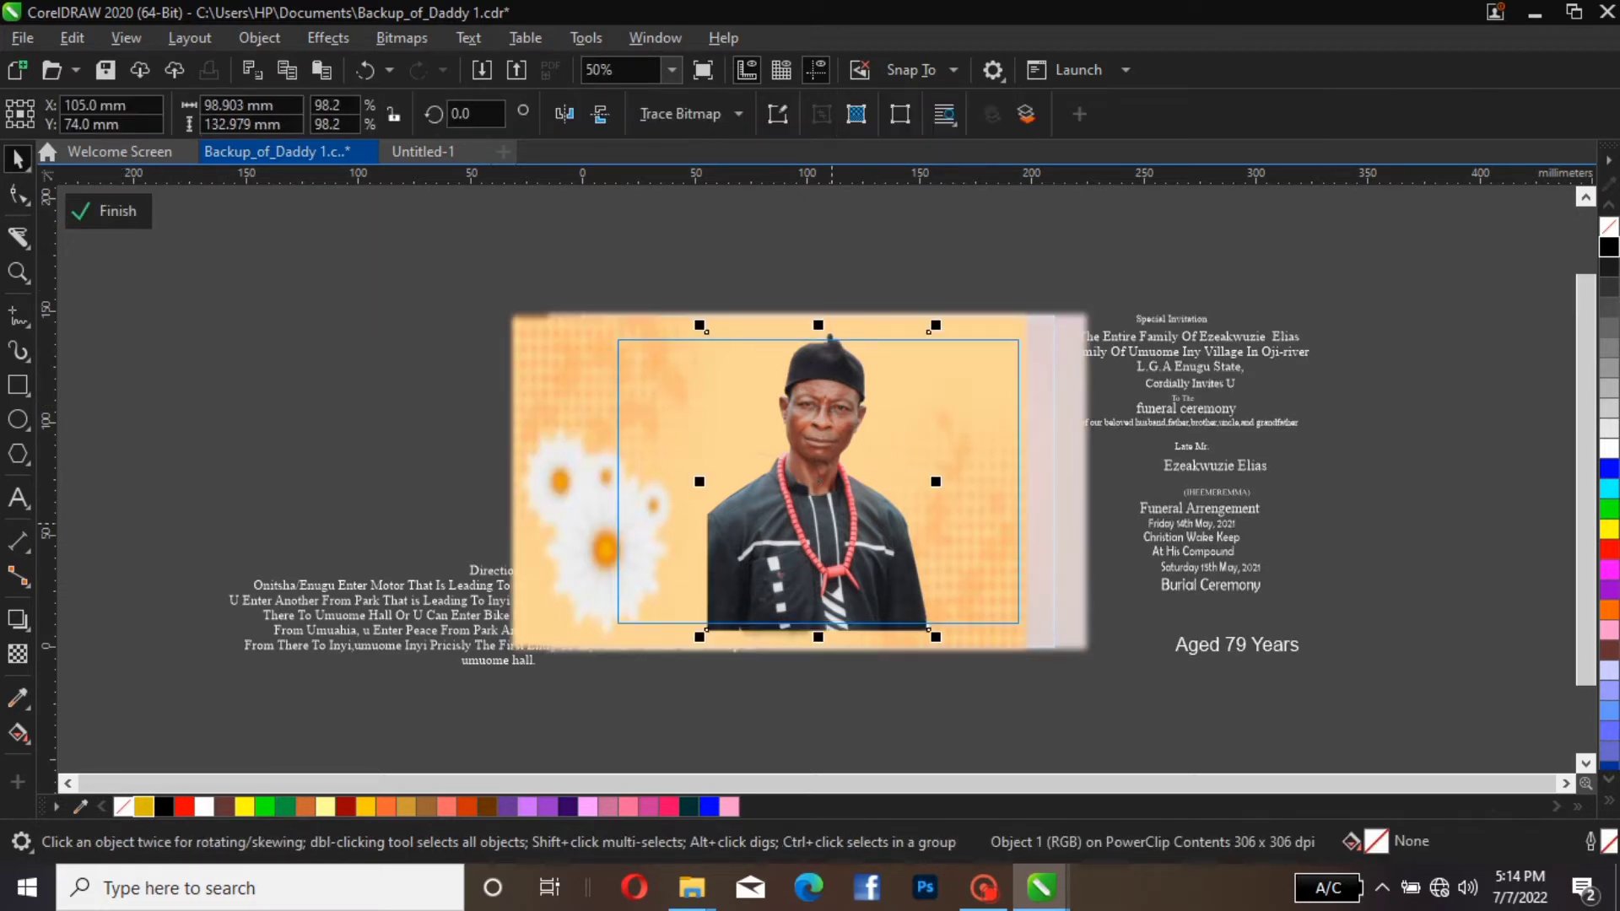
pyautogui.moveTo(832, 524); pyautogui.dragTo(741, 524)
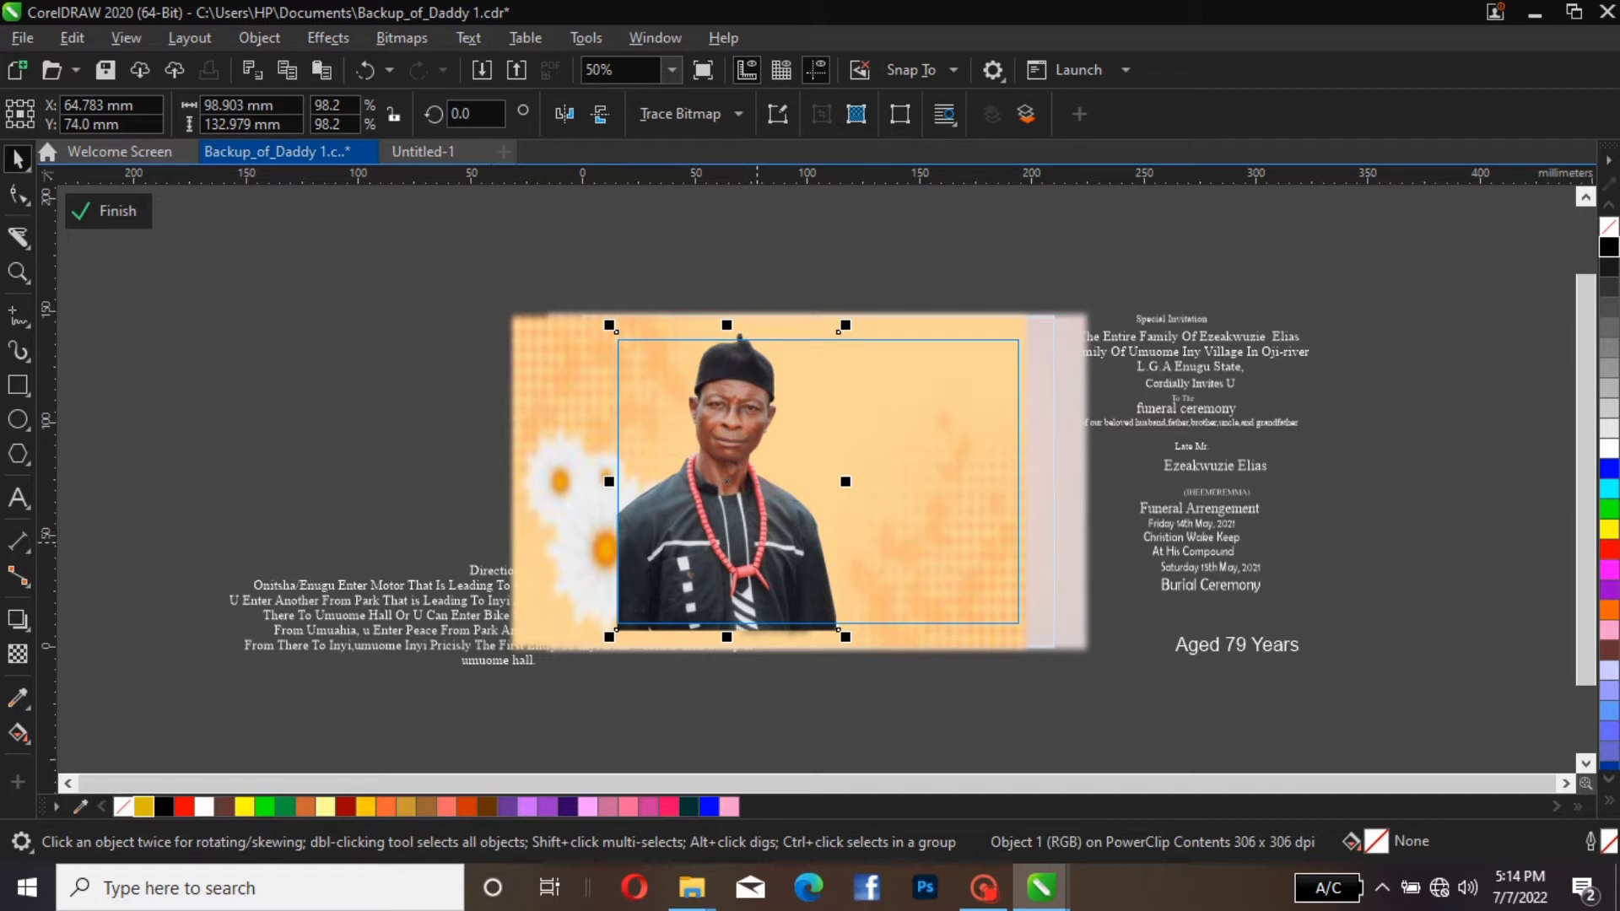
pyautogui.click(751, 541)
pyautogui.moveTo(751, 542); pyautogui.dragTo(751, 546)
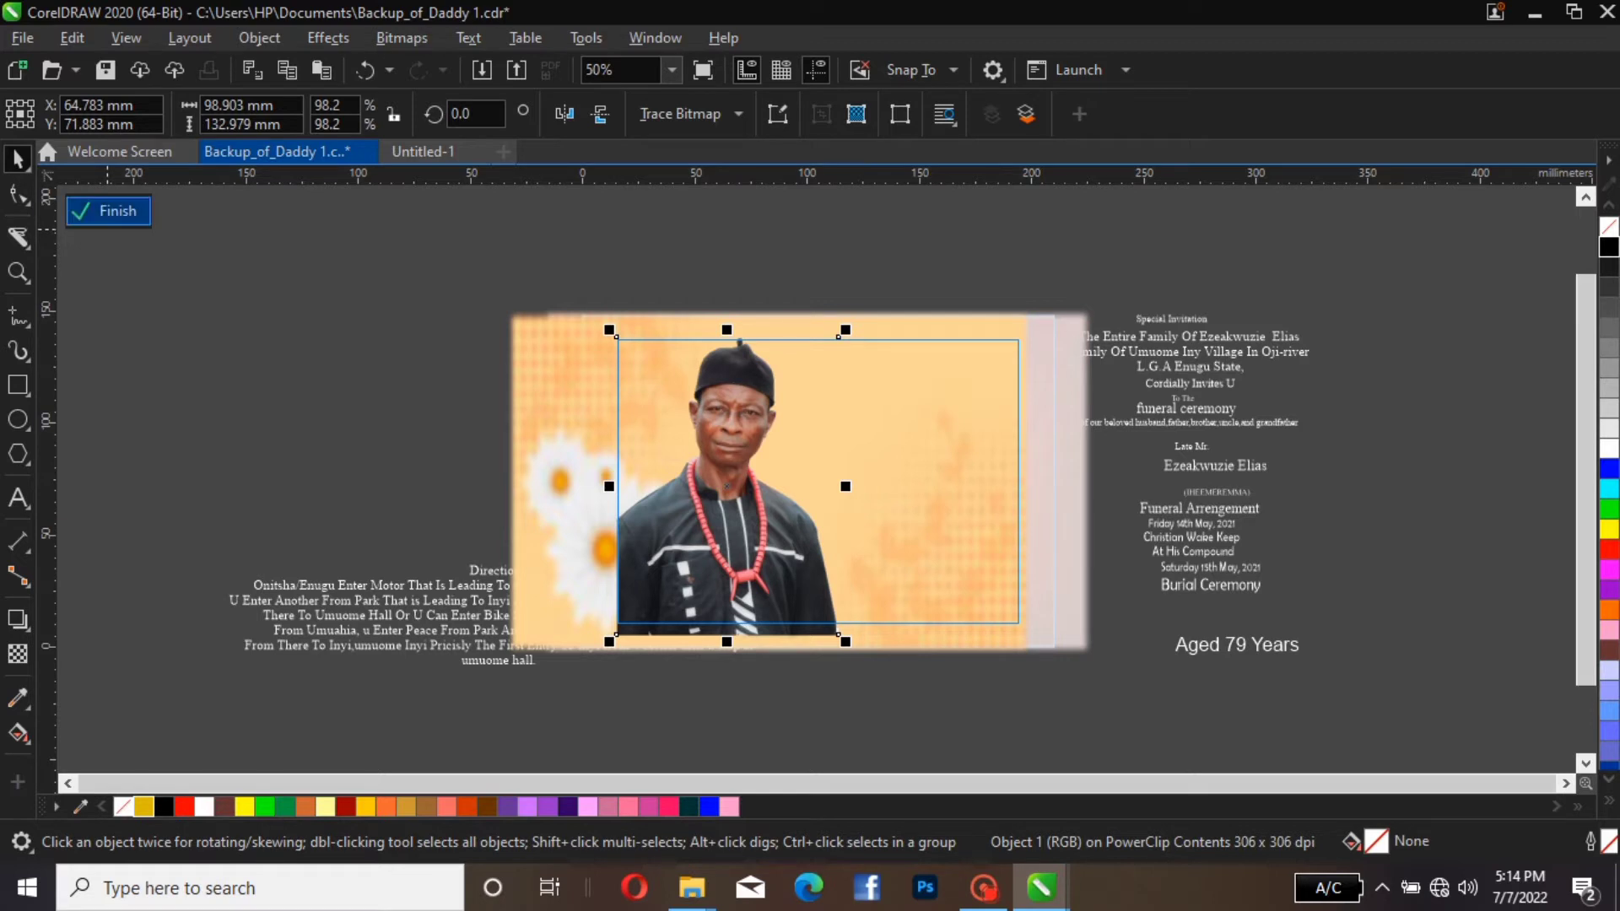
pyautogui.click(108, 211)
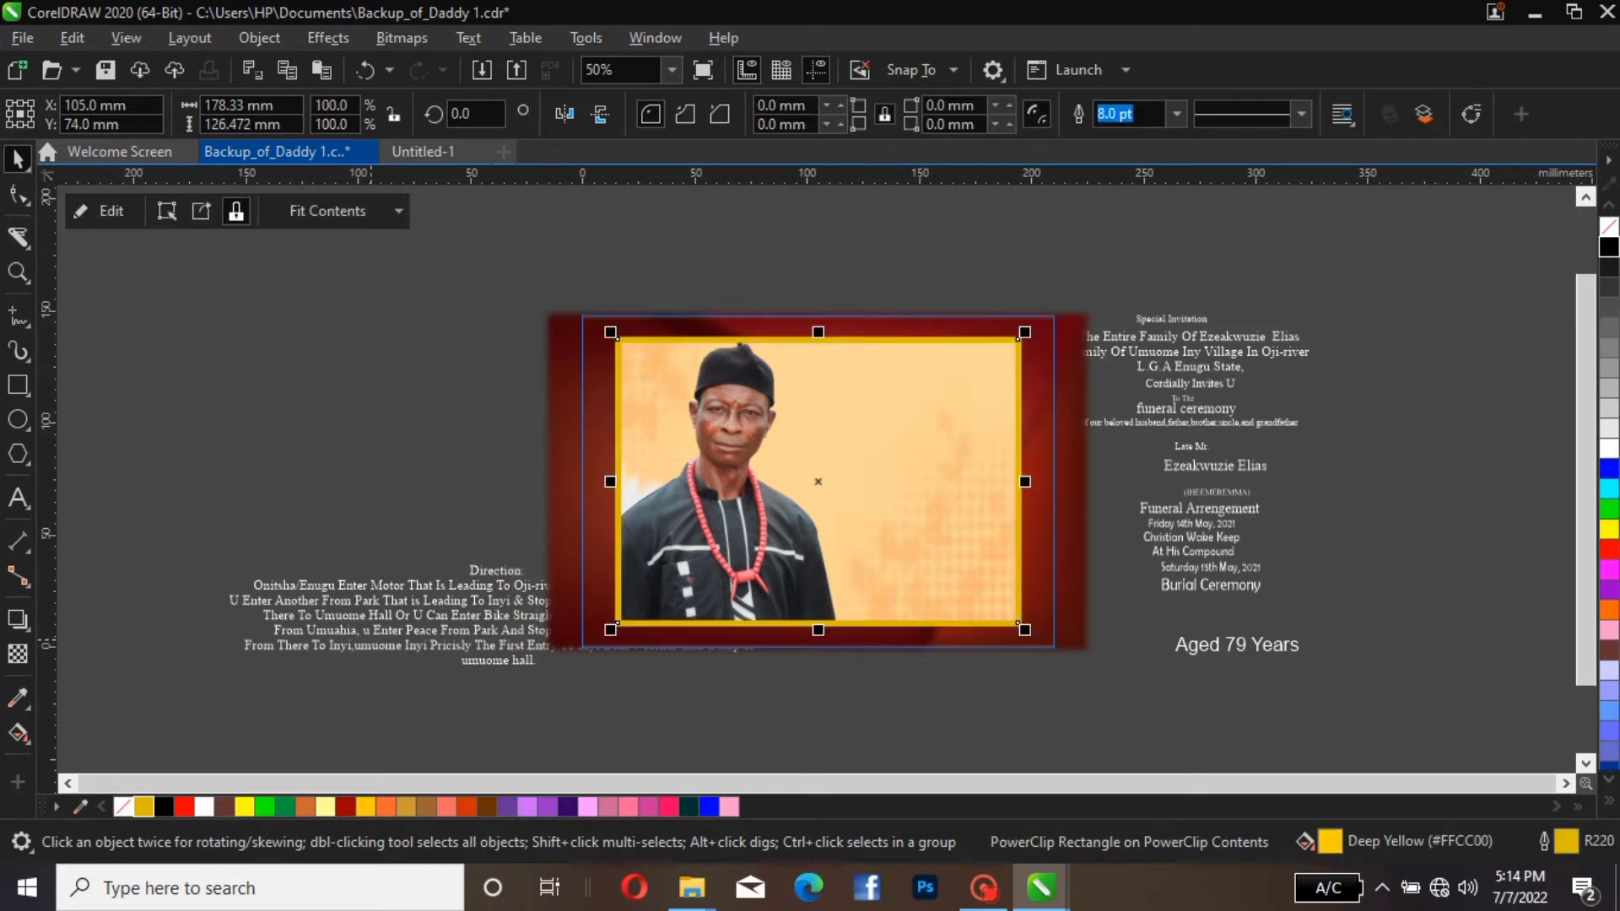
# Finish editing the outer PowerClip and centre the whole card on the page
pyautogui.click(340, 430)
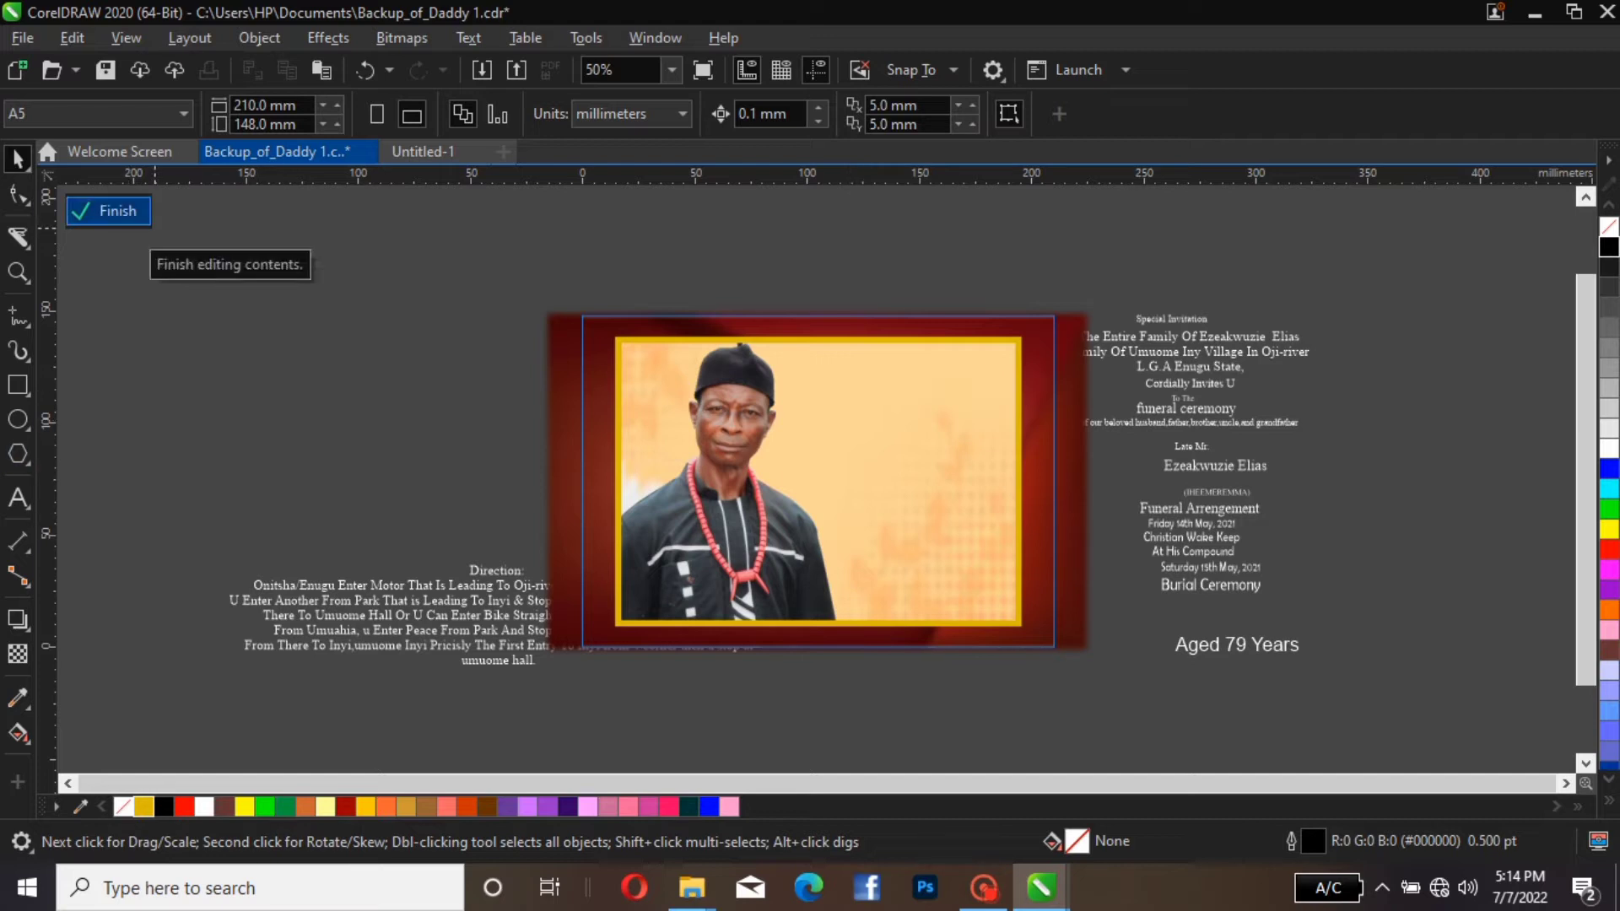
pyautogui.click(119, 211)
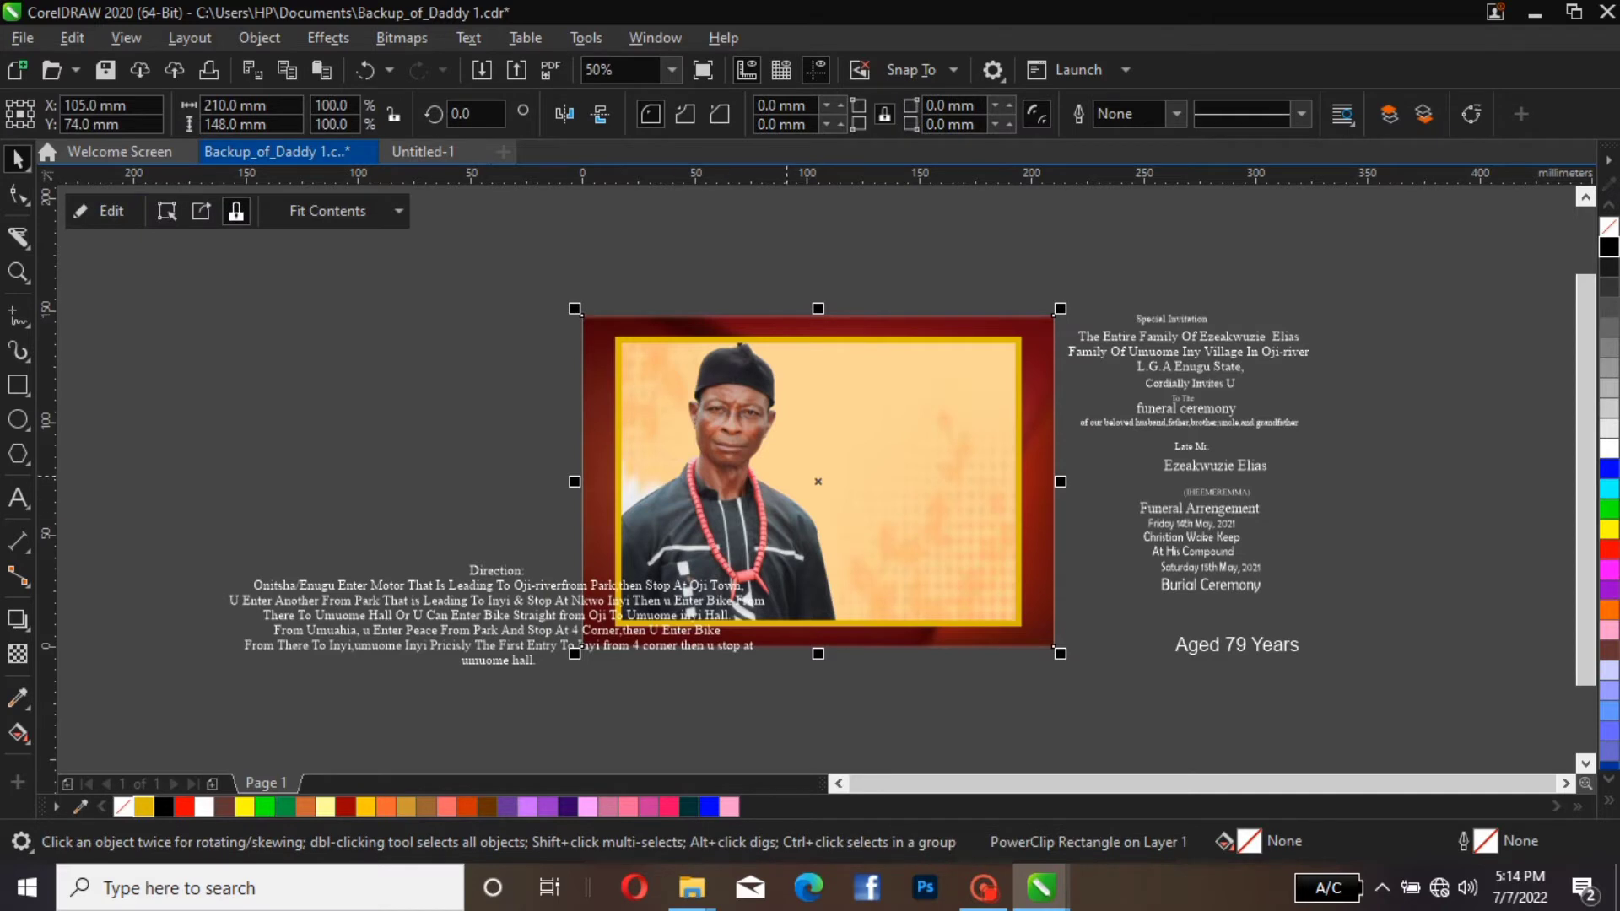
pyautogui.moveTo(1054, 313); pyautogui.dragTo(1095, 316)
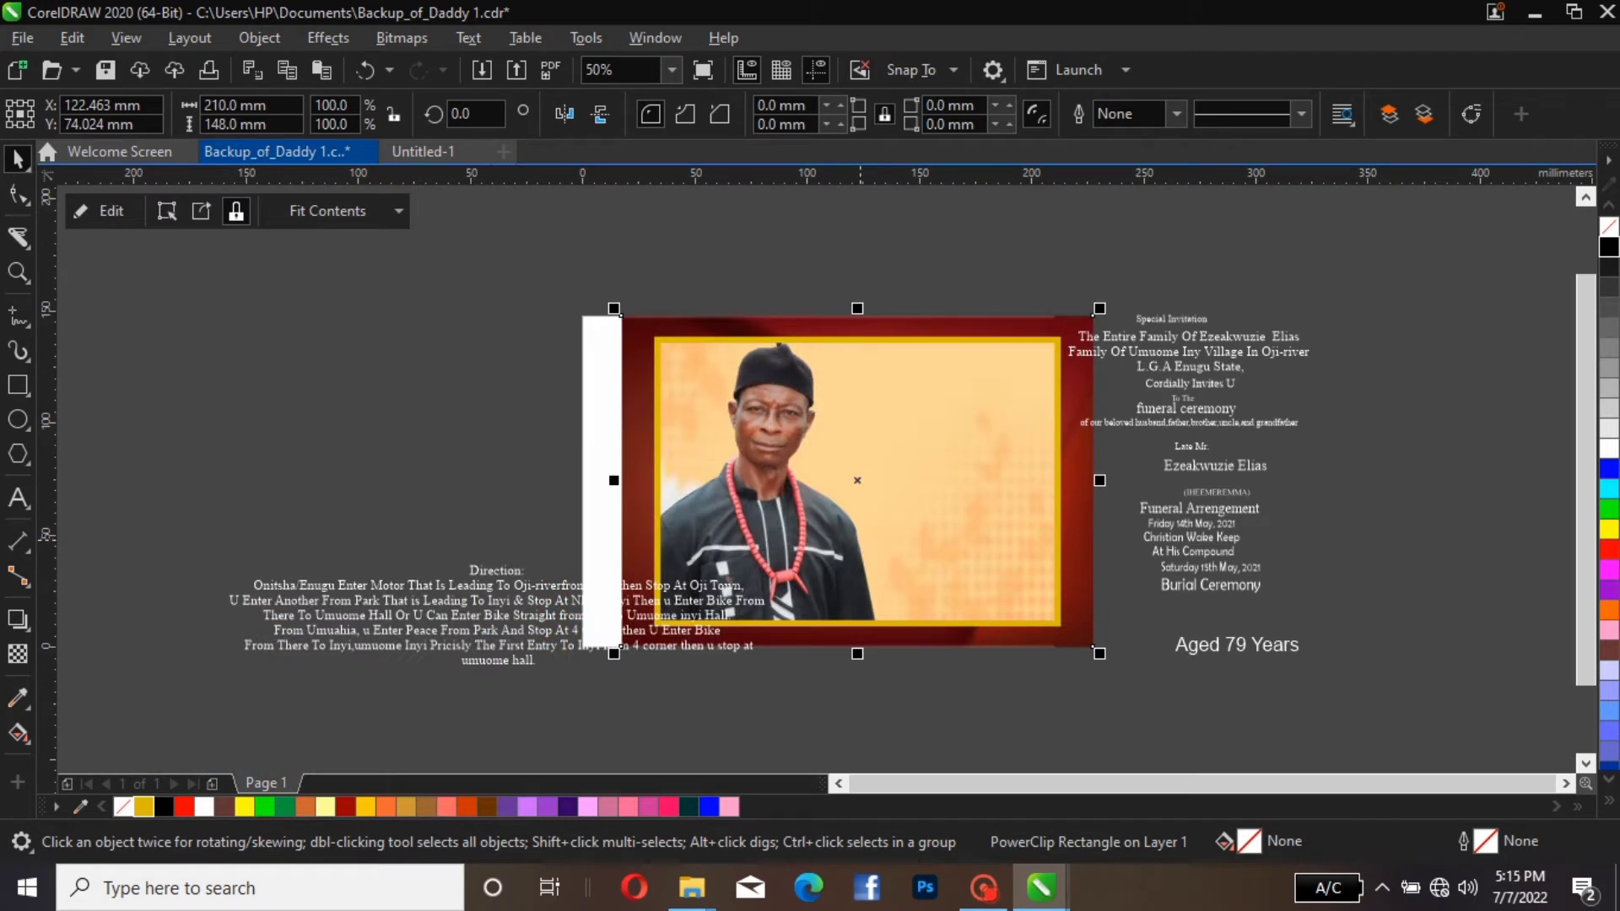
pyautogui.press('p')
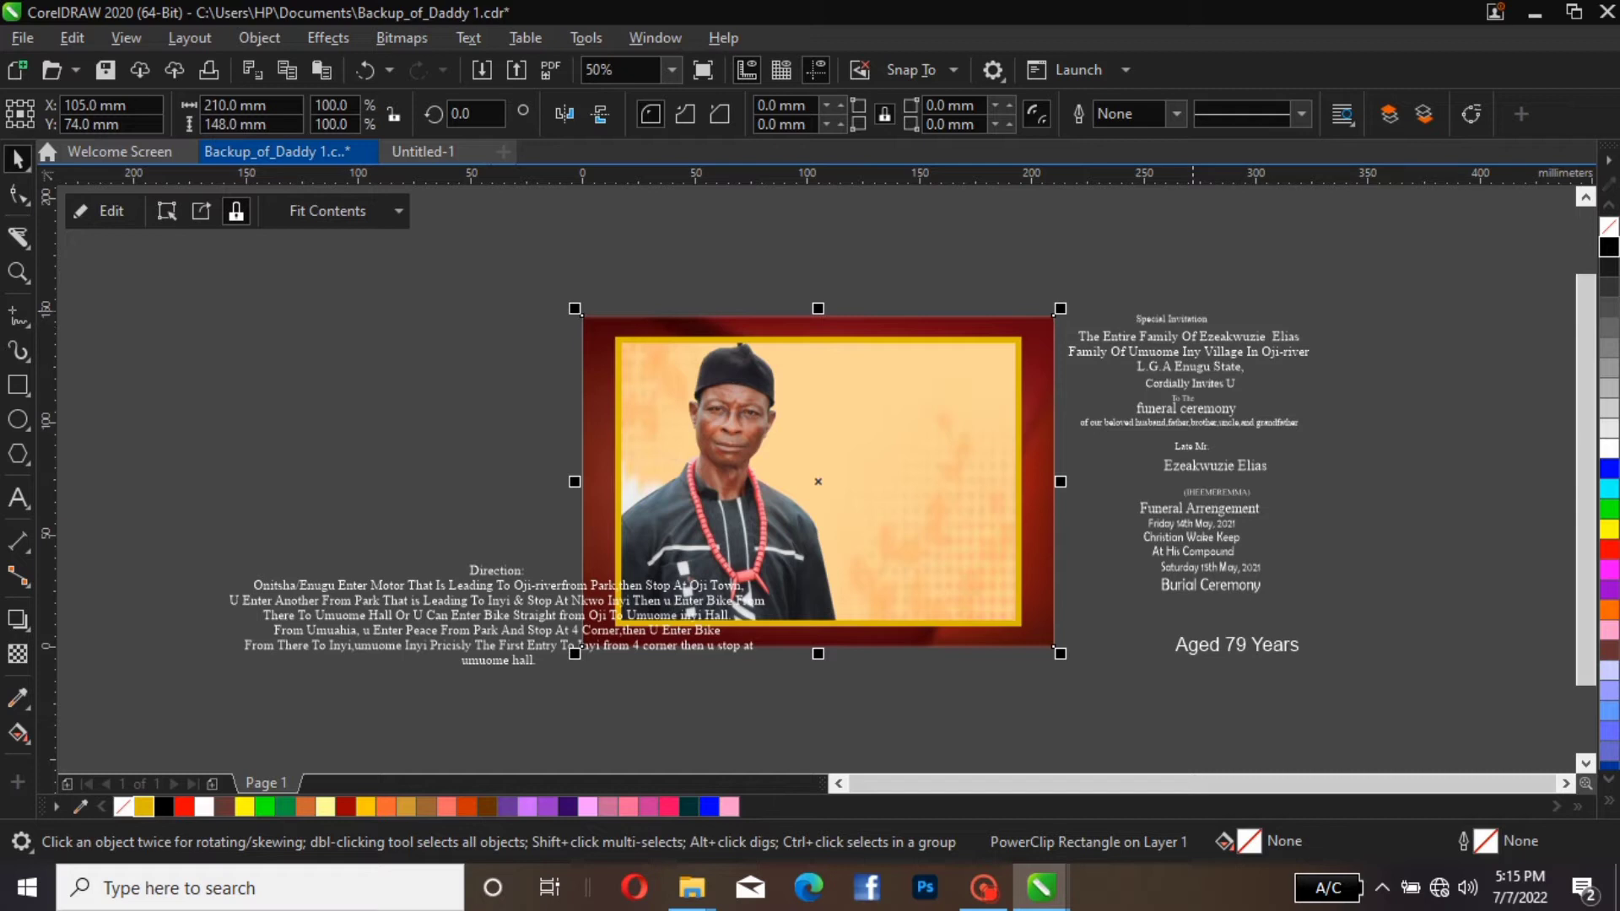
# Place the "Special Invitation" text in the cream panel's upper right area and fill it Red, after trying Neon Red, Ruby Red and Green
pyautogui.click(1193, 320)
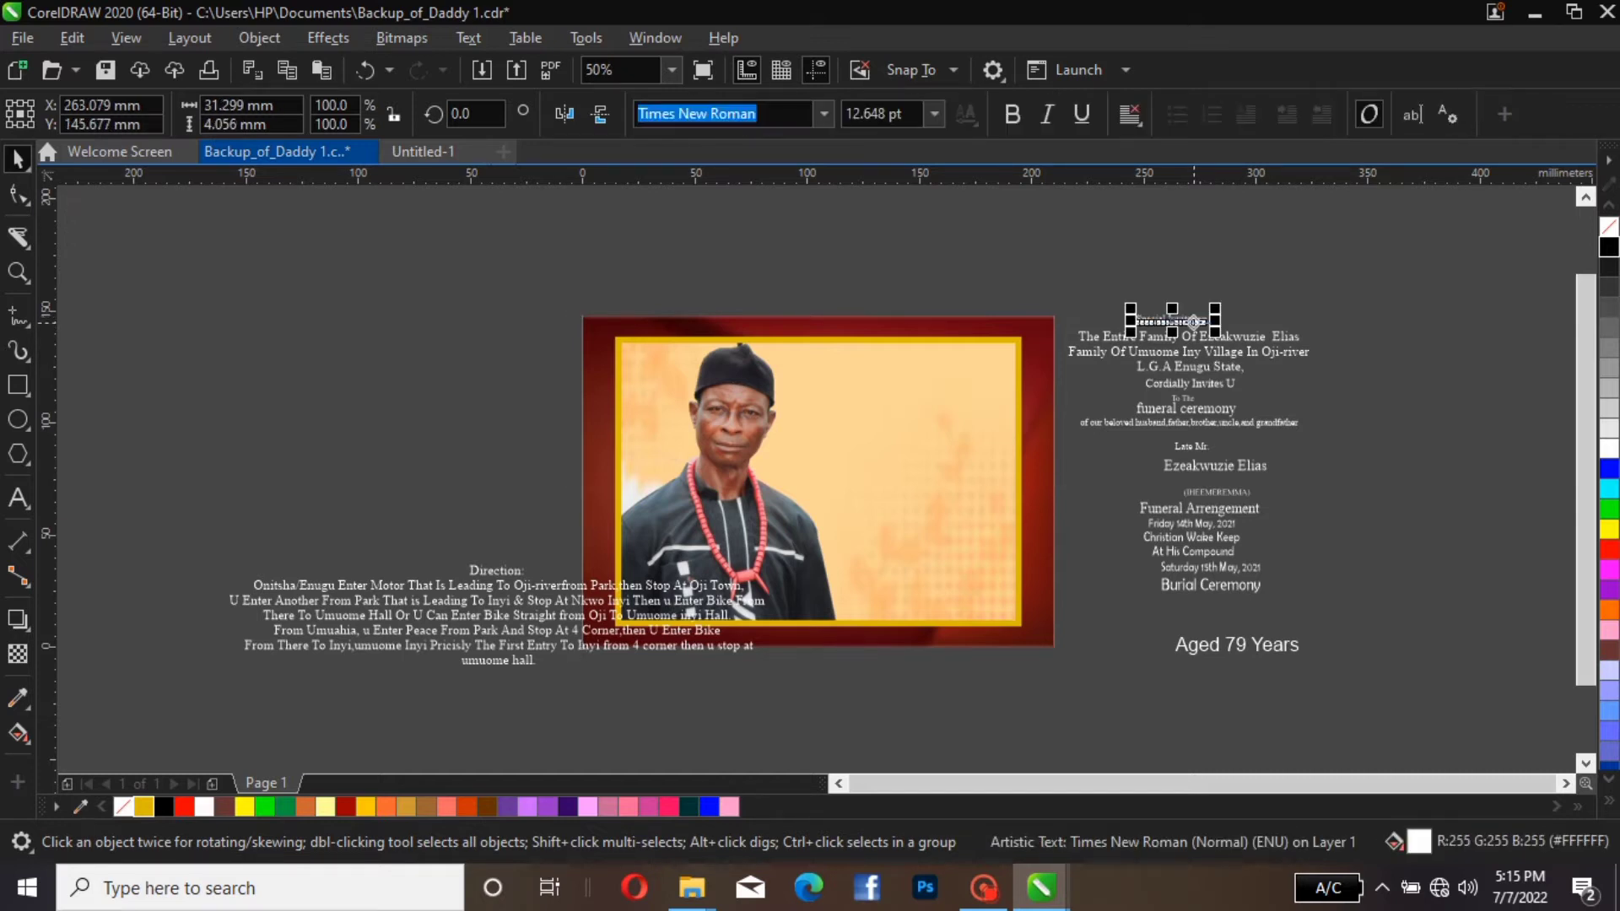
pyautogui.moveTo(1194, 320); pyautogui.dragTo(969, 367)
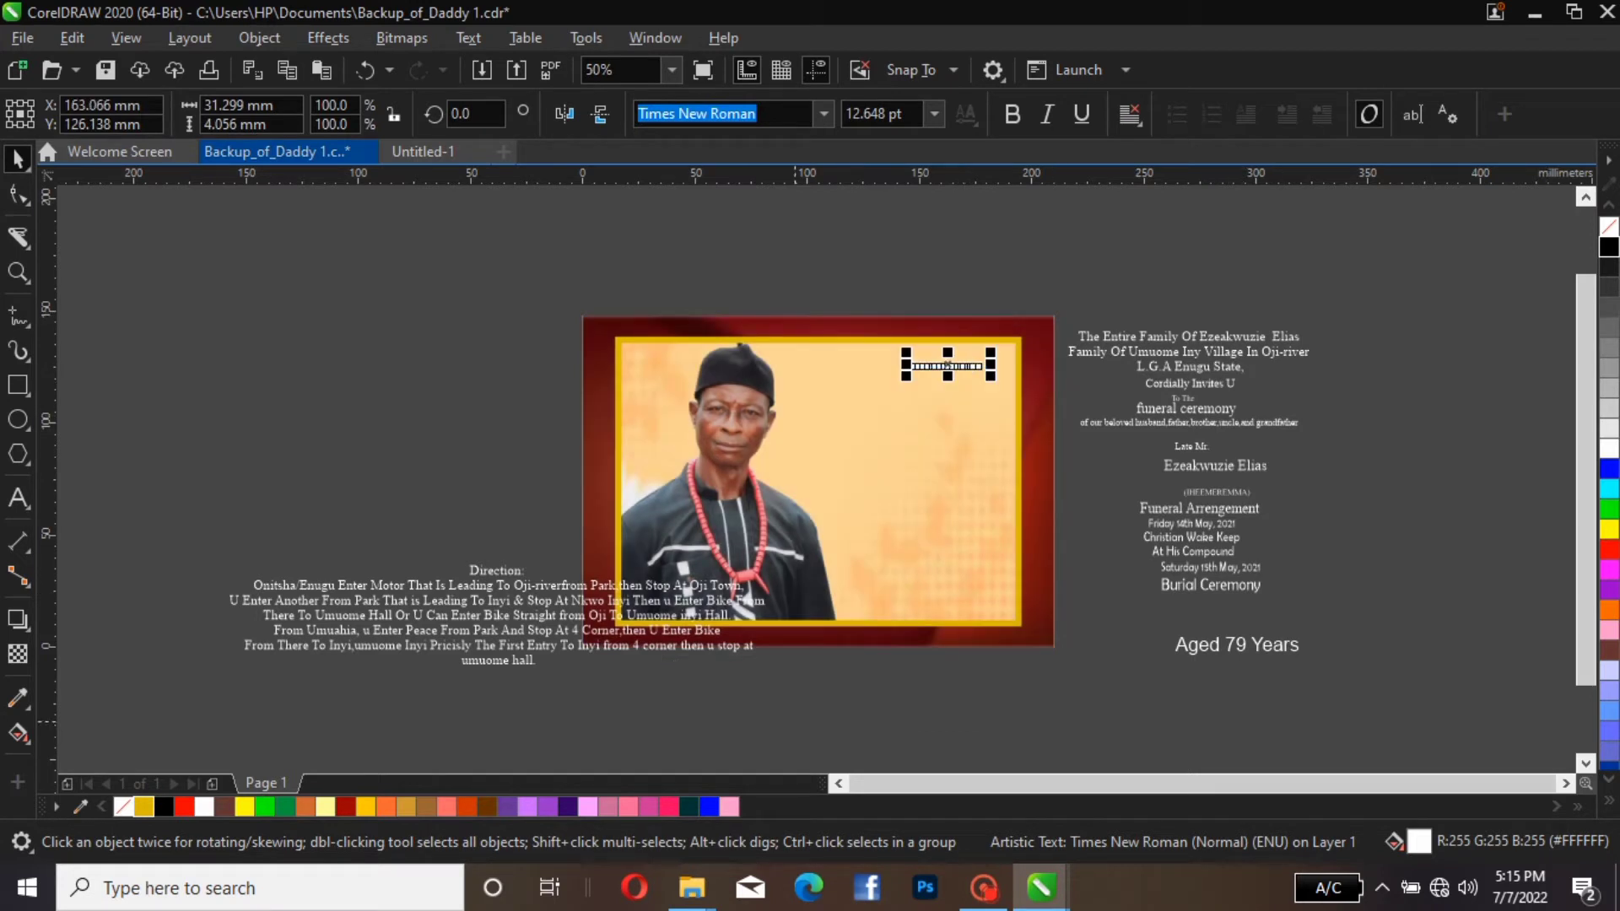
pyautogui.click(669, 807)
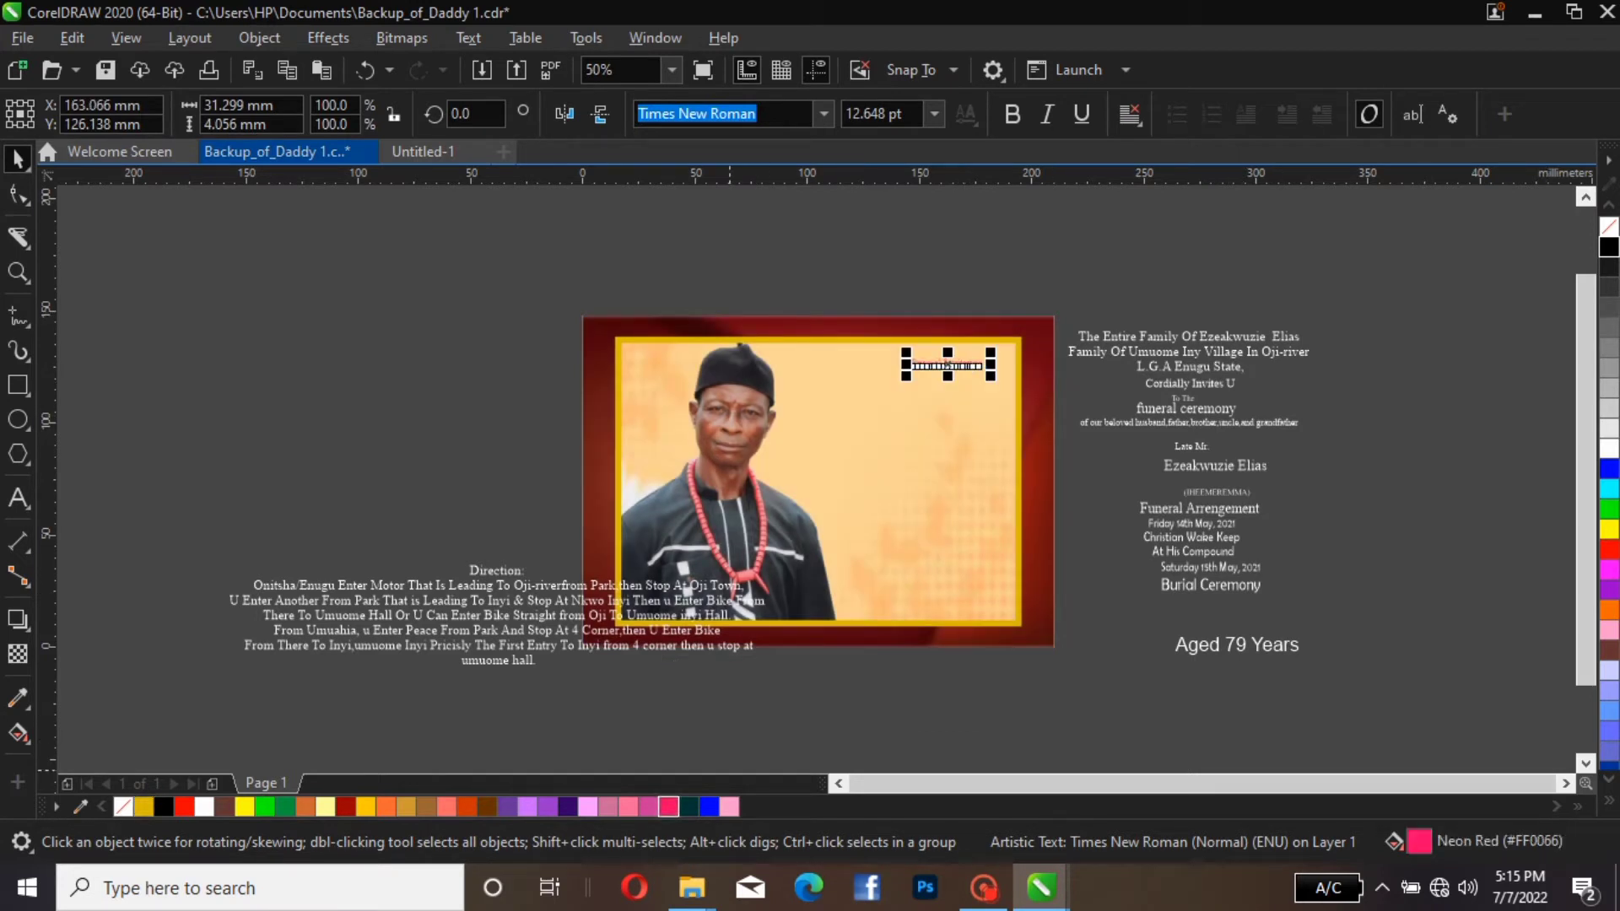
pyautogui.click(345, 807)
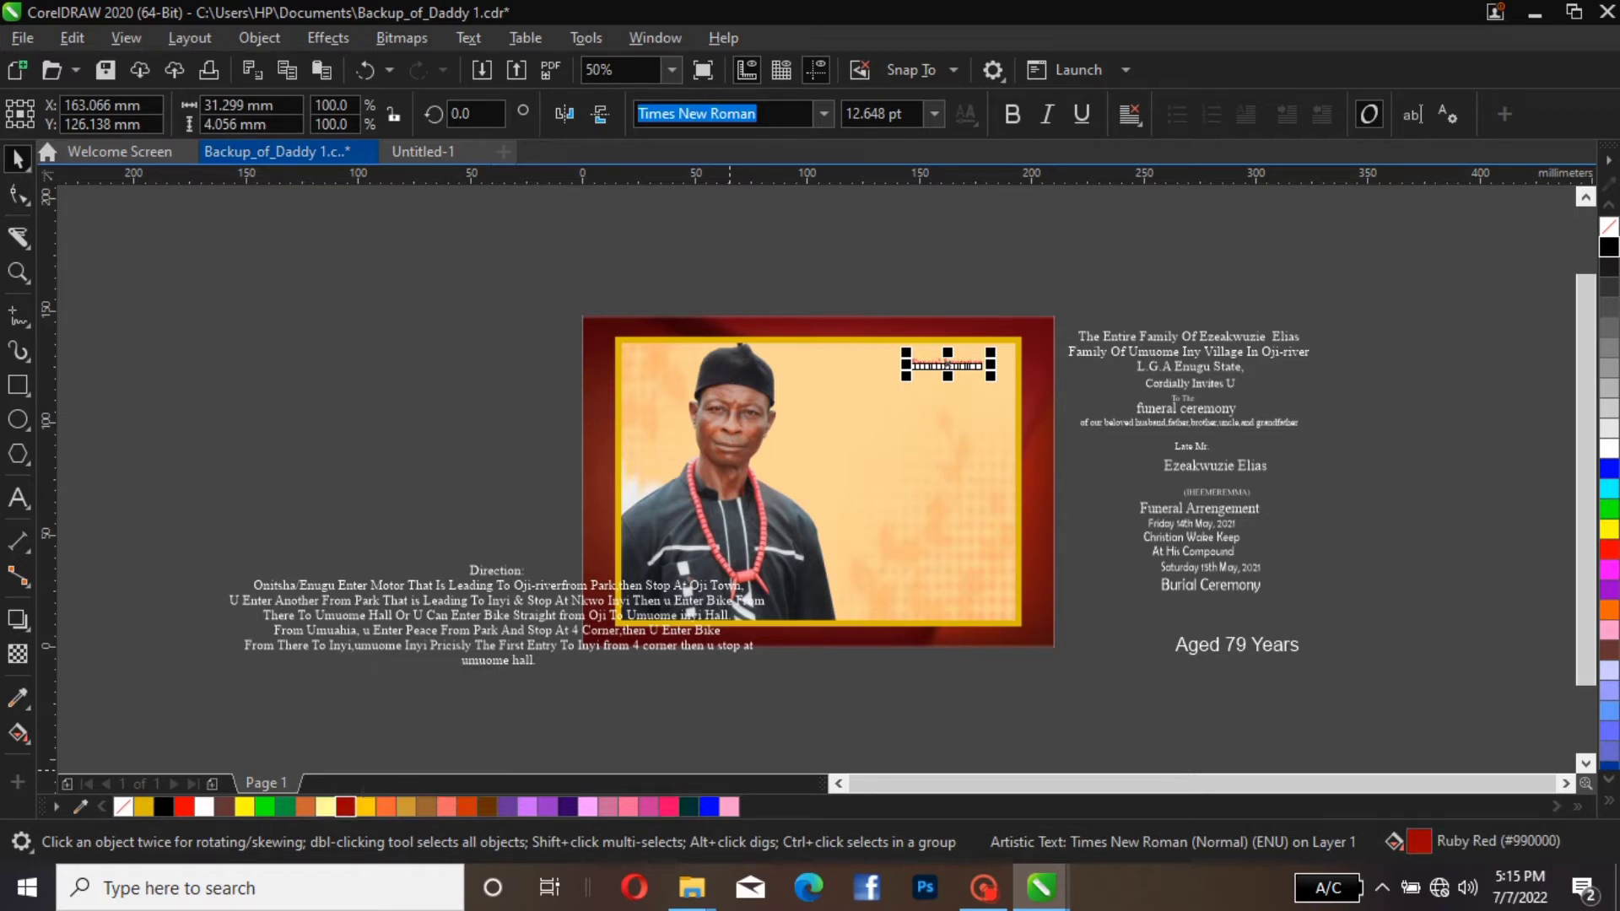
pyautogui.click(265, 807)
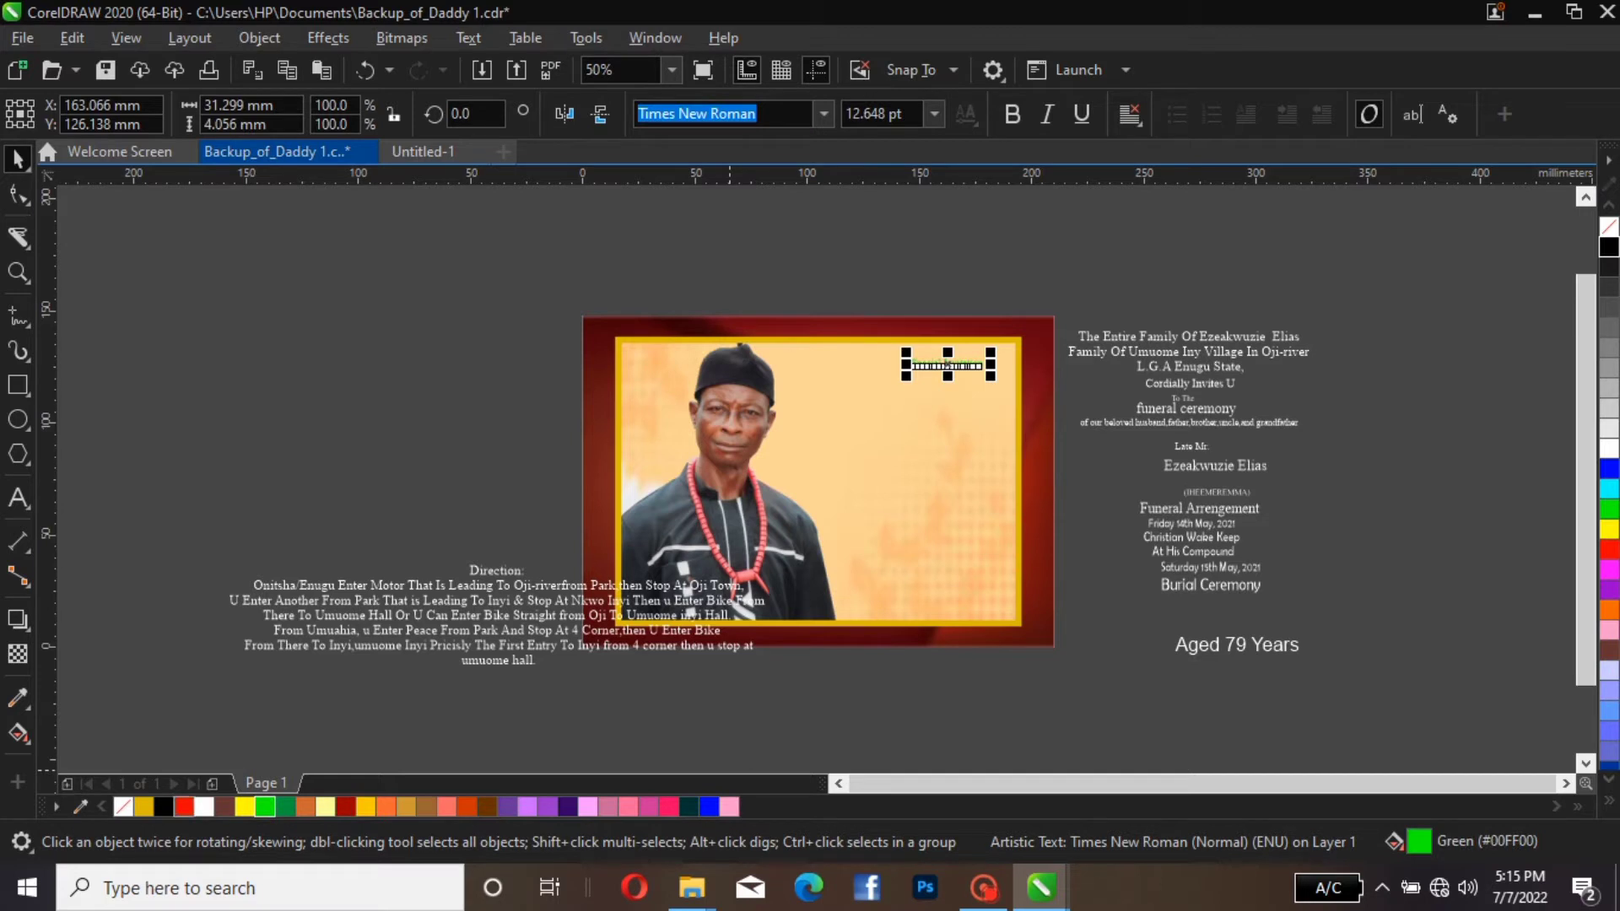
pyautogui.click(183, 807)
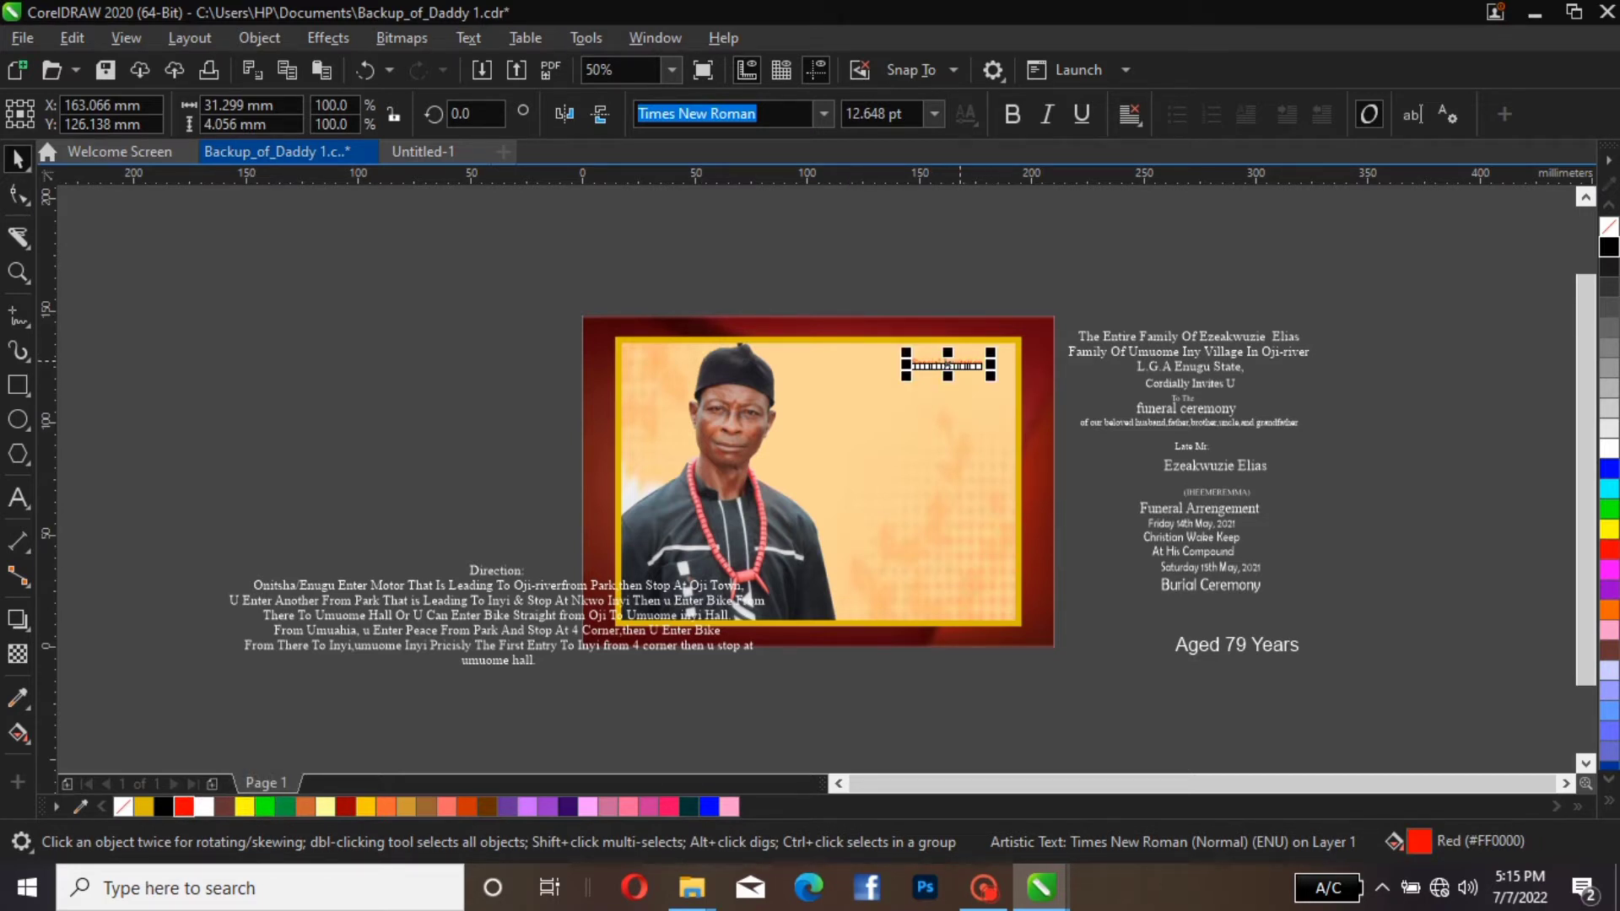
# Shift the "Special Invitation" heading slightly left, set its font to Beliary Demo and enlarge it to span the space beside the portrait
pyautogui.moveTo(948, 365); pyautogui.dragTo(921, 362)
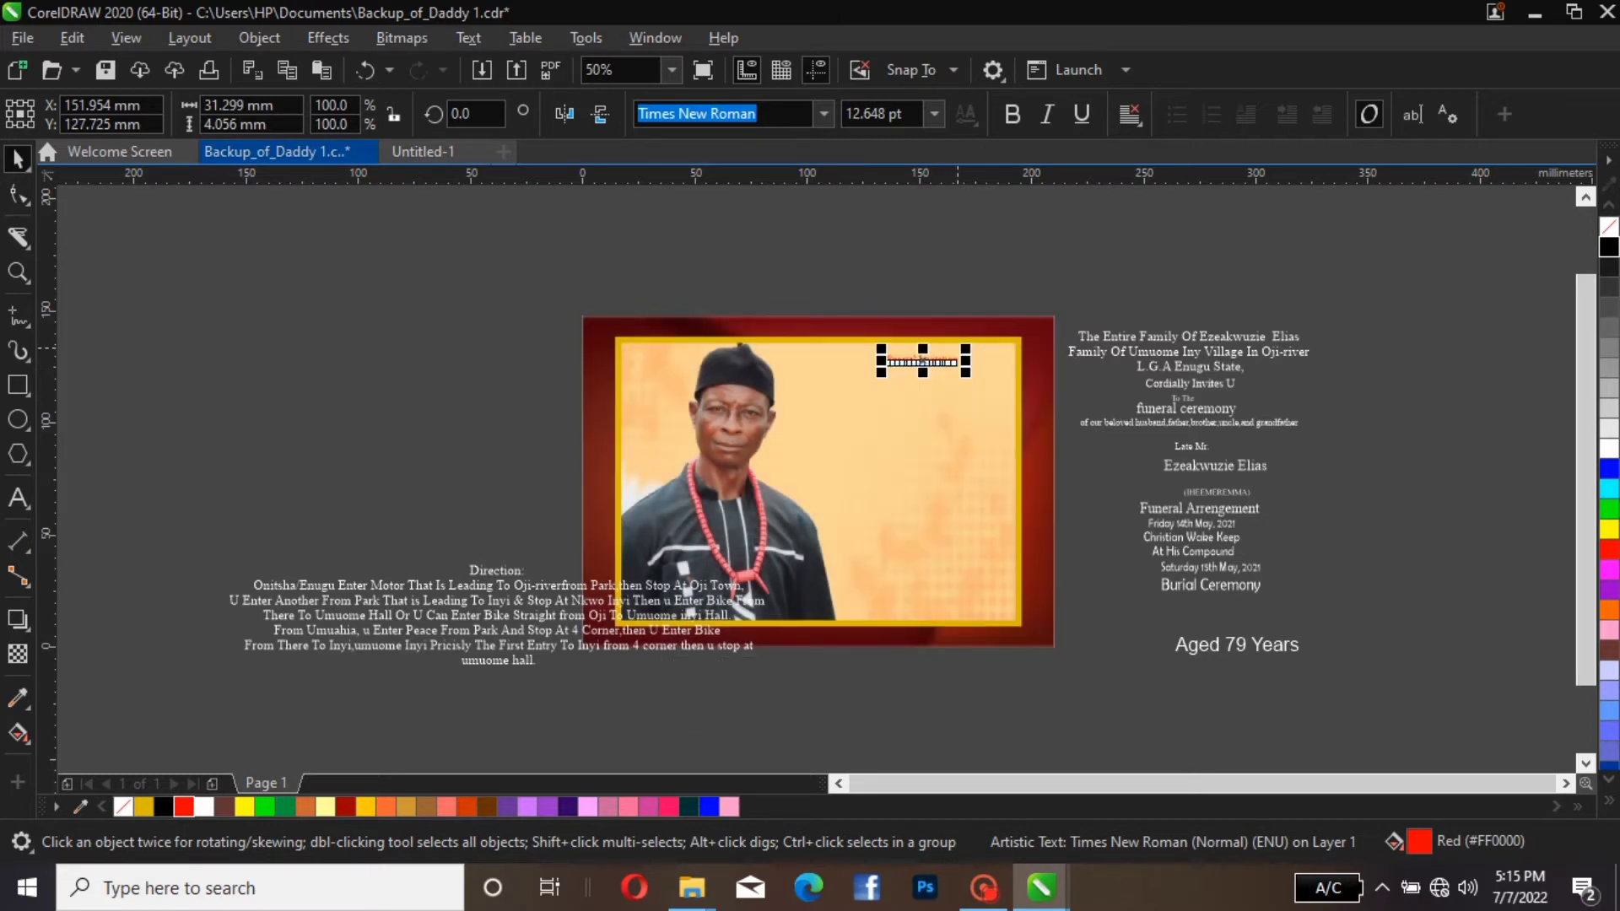
pyautogui.moveTo(961, 346); pyautogui.dragTo(986, 340)
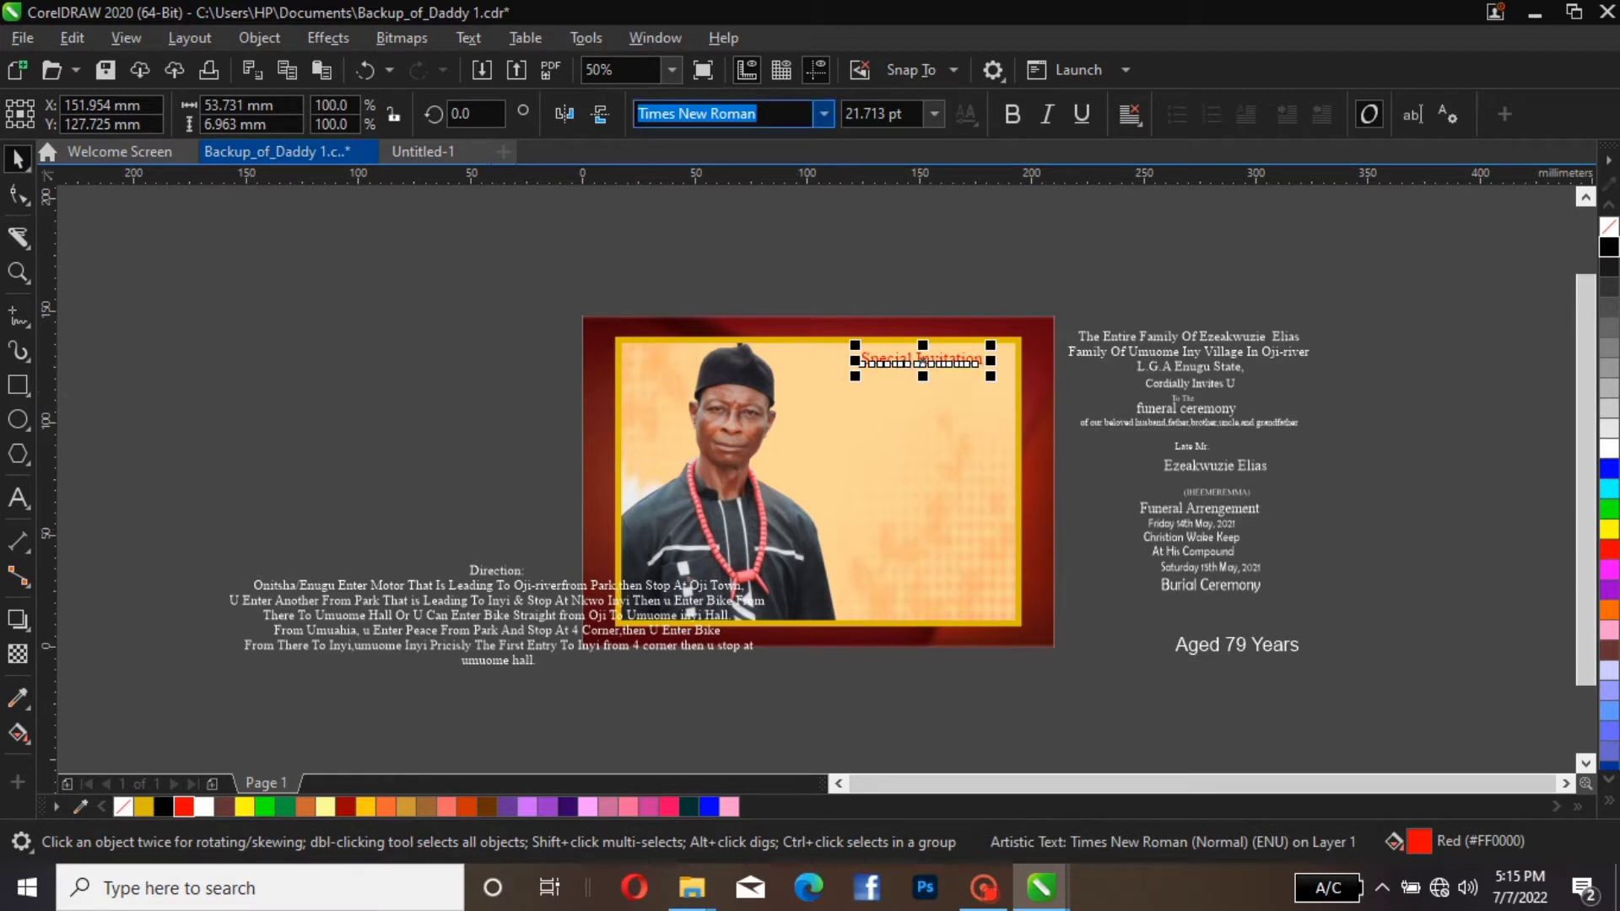
pyautogui.click(823, 113)
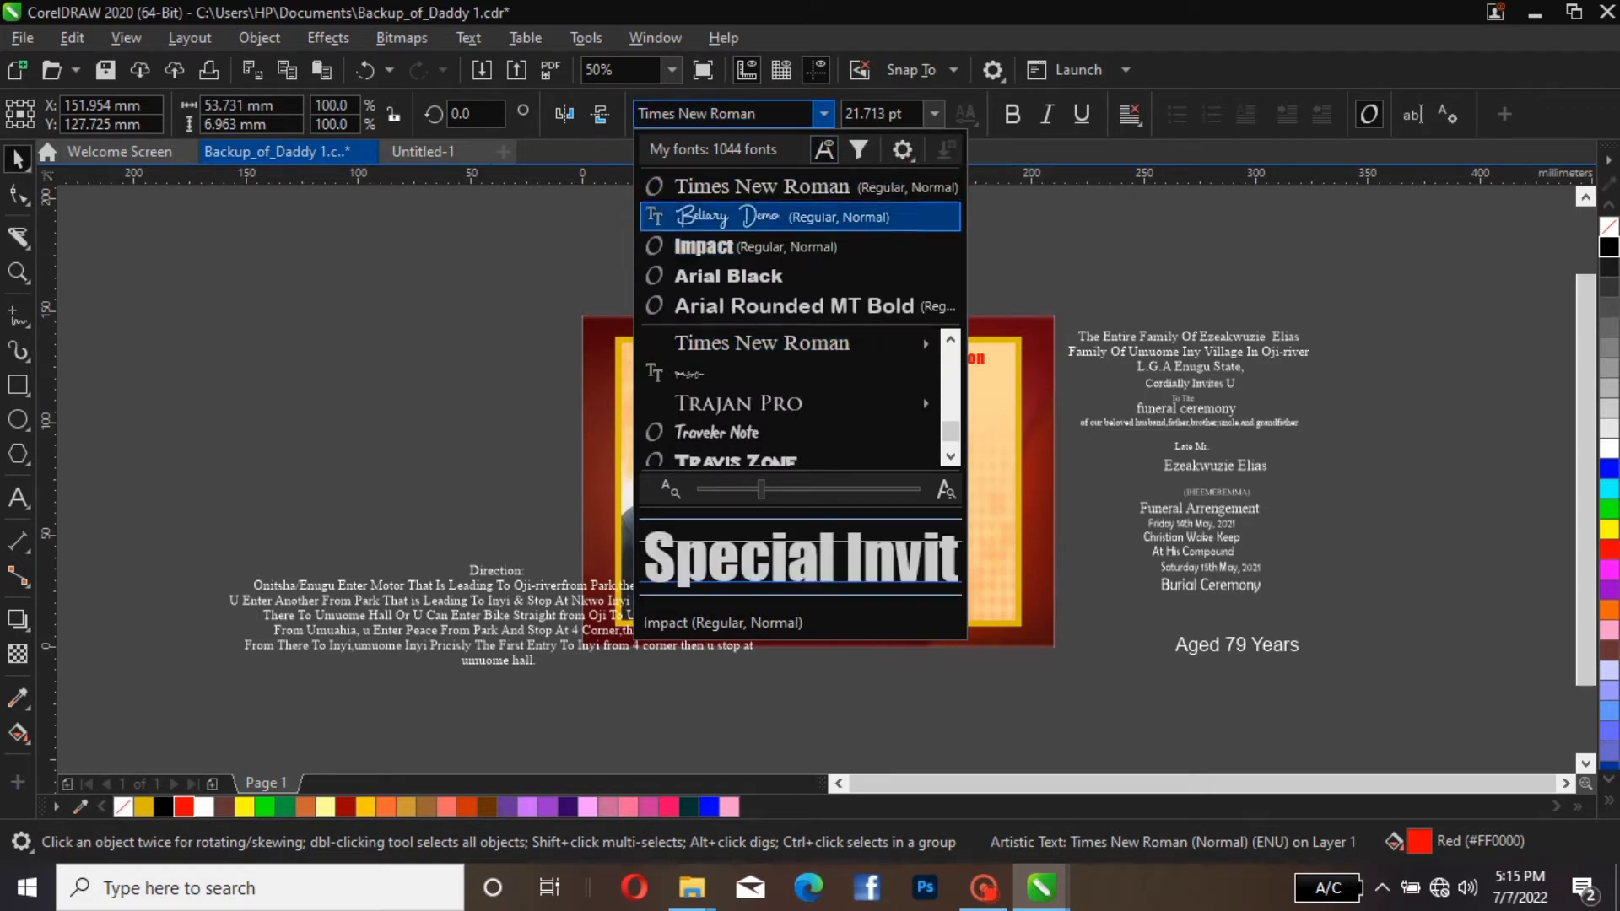
pyautogui.click(797, 217)
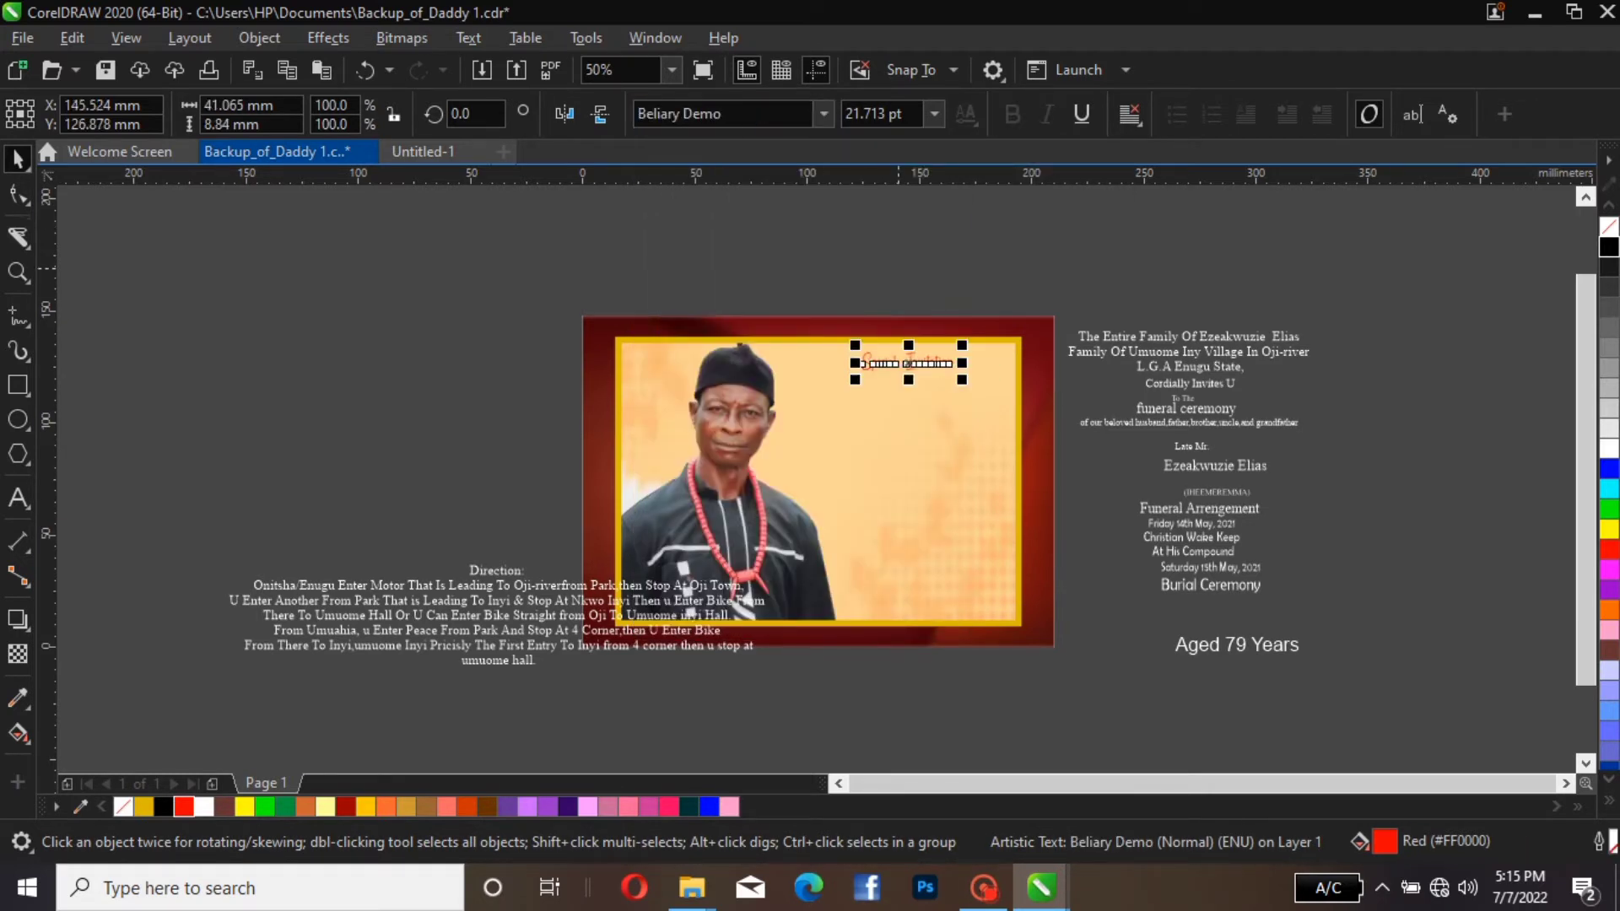
pyautogui.moveTo(962, 345); pyautogui.dragTo(985, 315)
pyautogui.click(900, 368)
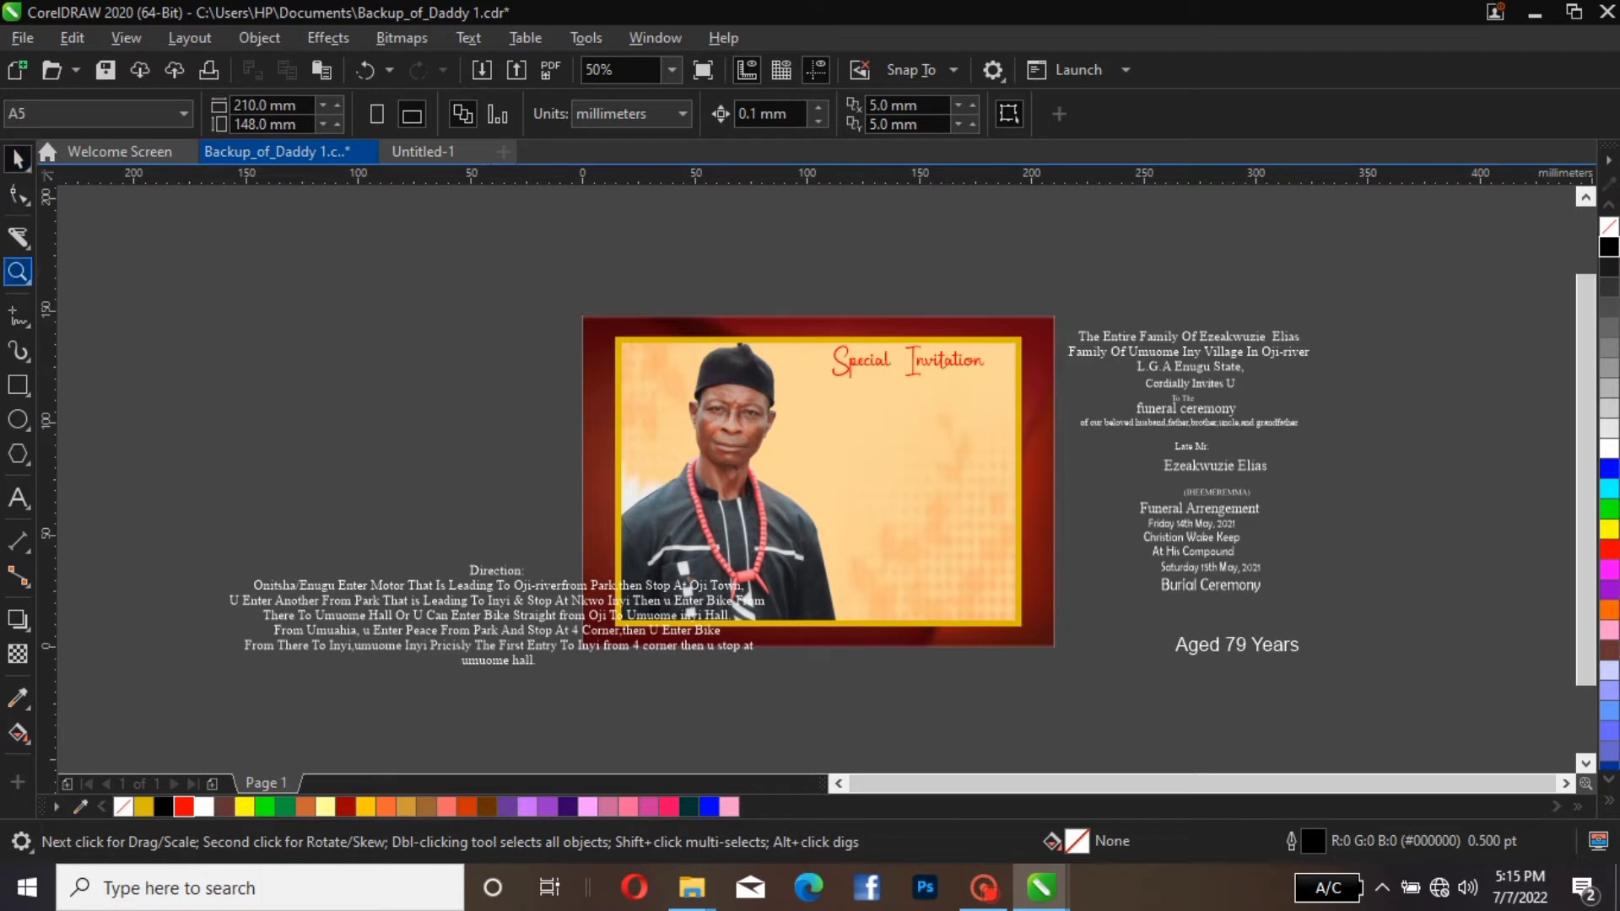
# Draw a straight horizontal line about 48 mm long beside the card and place it under the "Special Invitation" heading, lengthened to about 68 mm
pyautogui.click(17, 317)
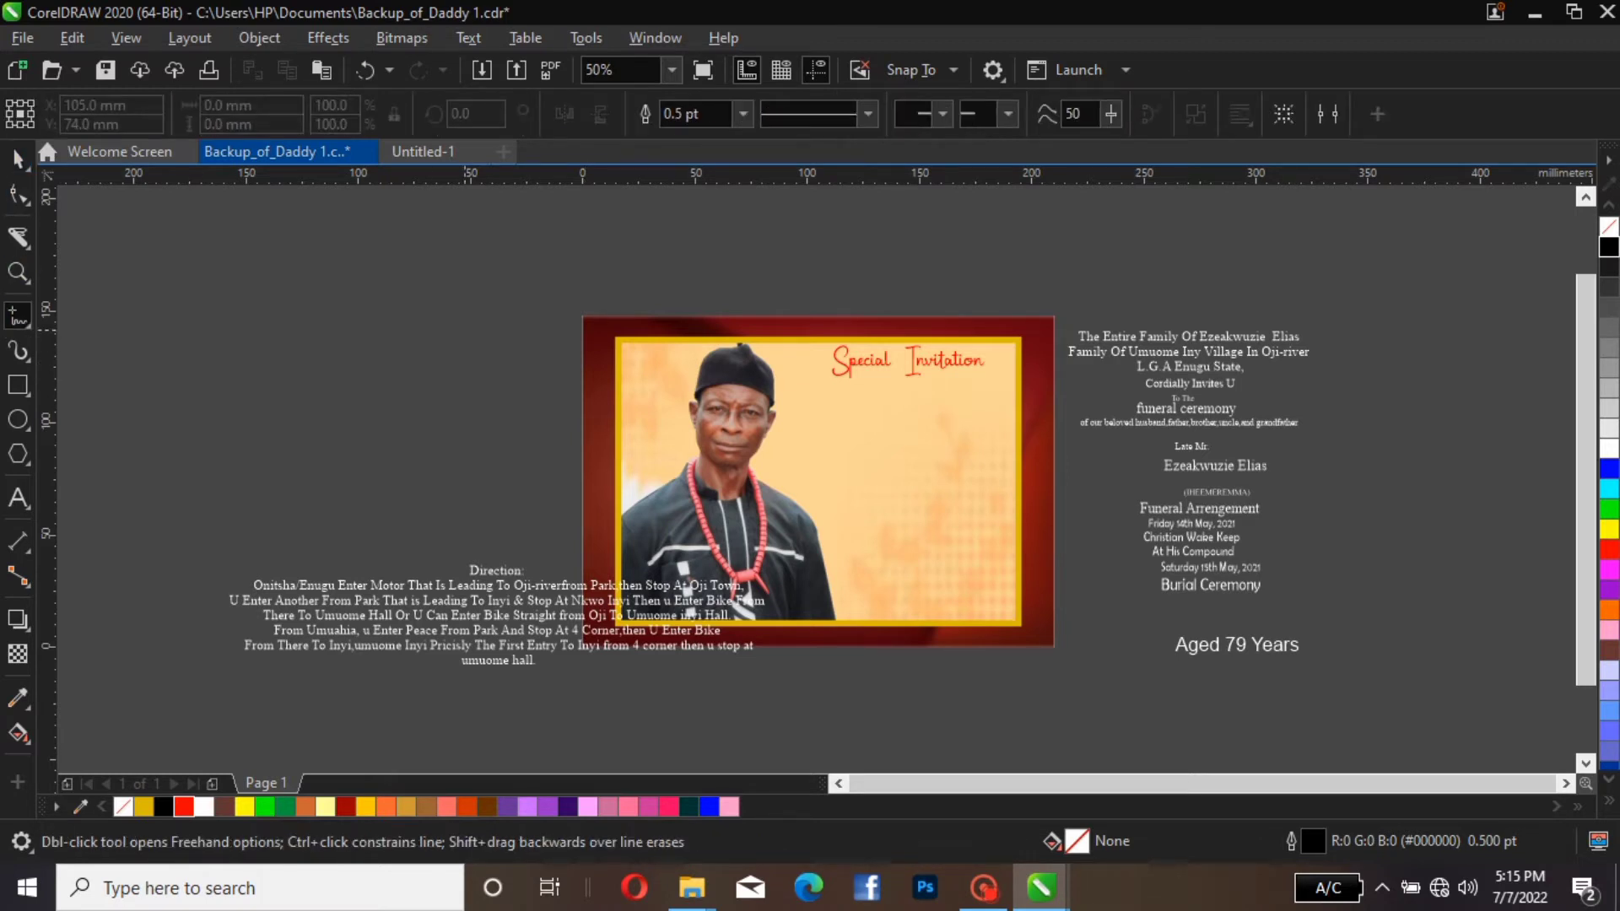
pyautogui.click(421, 319)
pyautogui.click(528, 320)
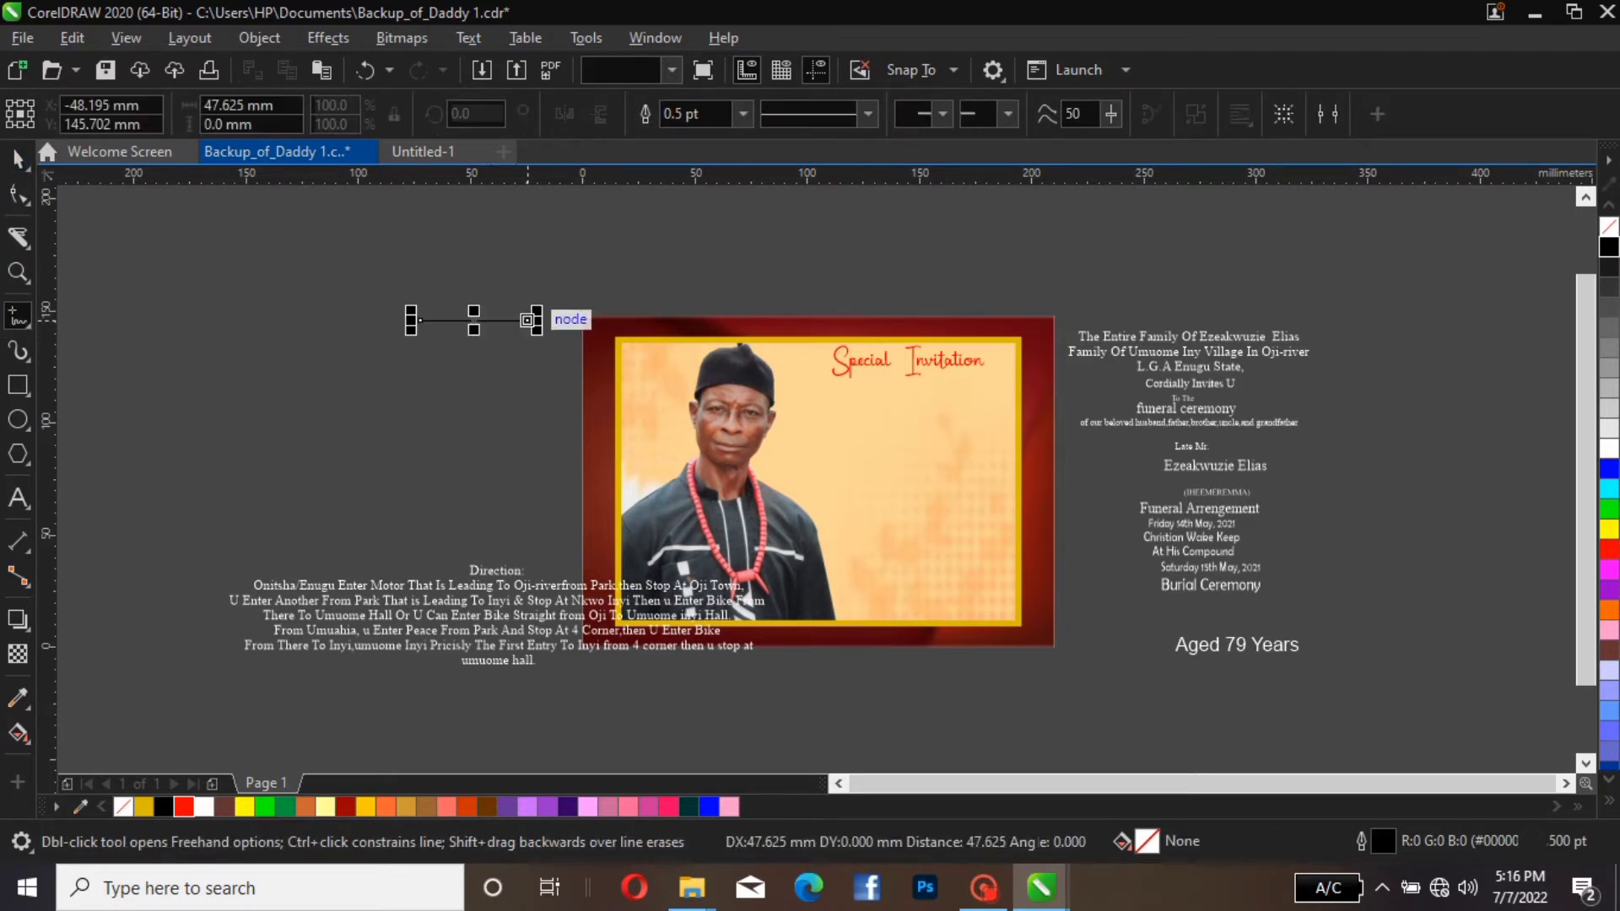
pyautogui.click(18, 158)
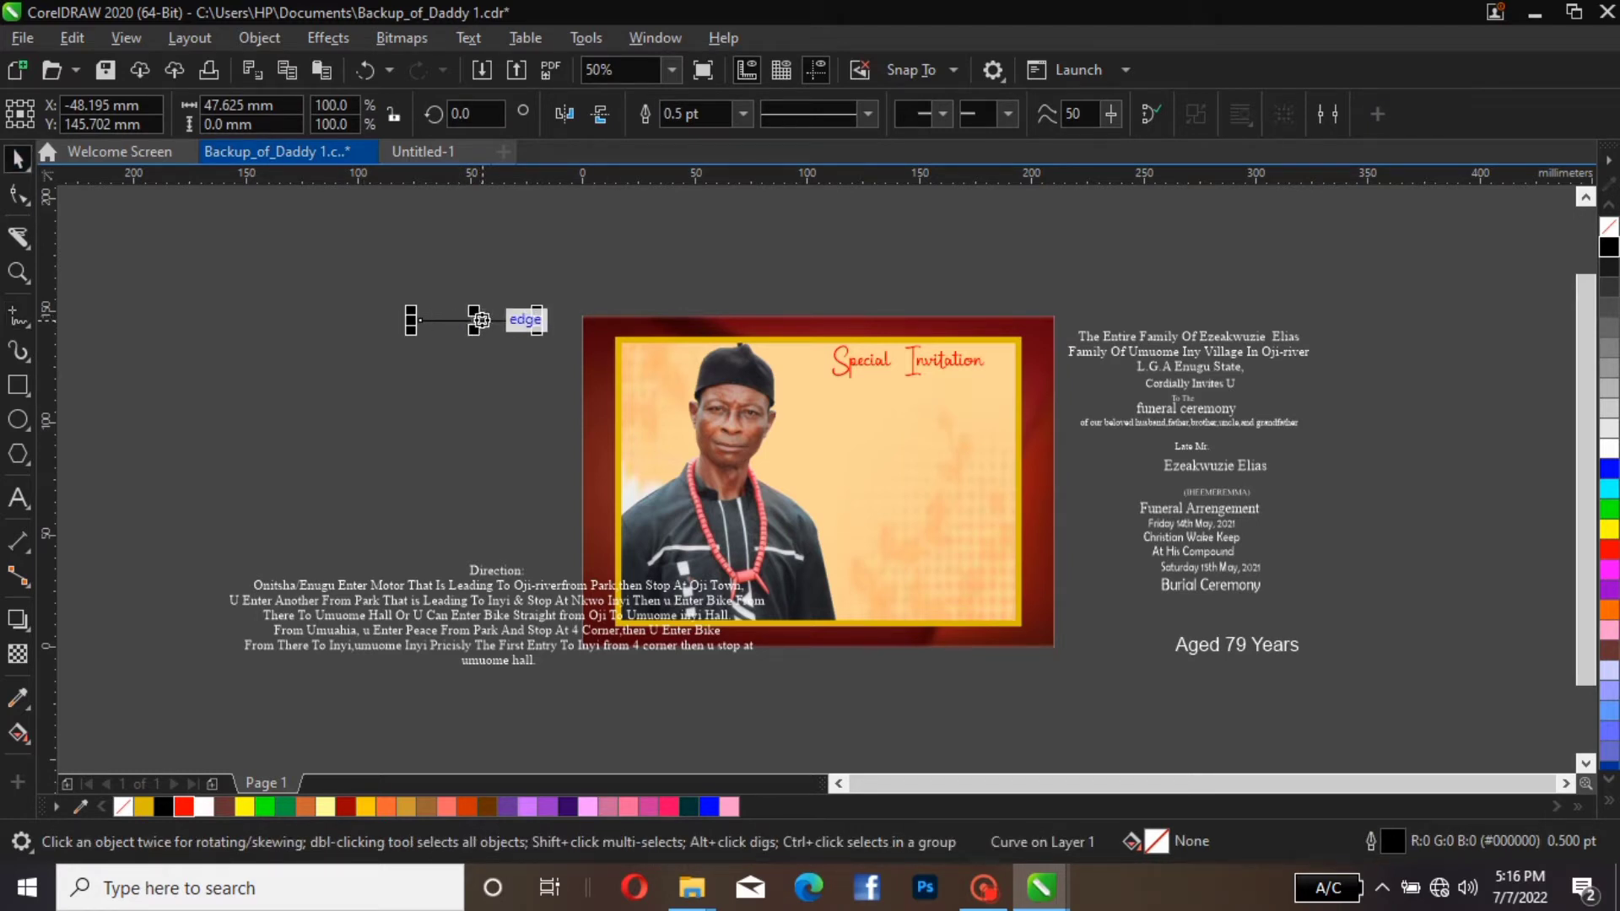
pyautogui.moveTo(519, 320); pyautogui.dragTo(980, 384)
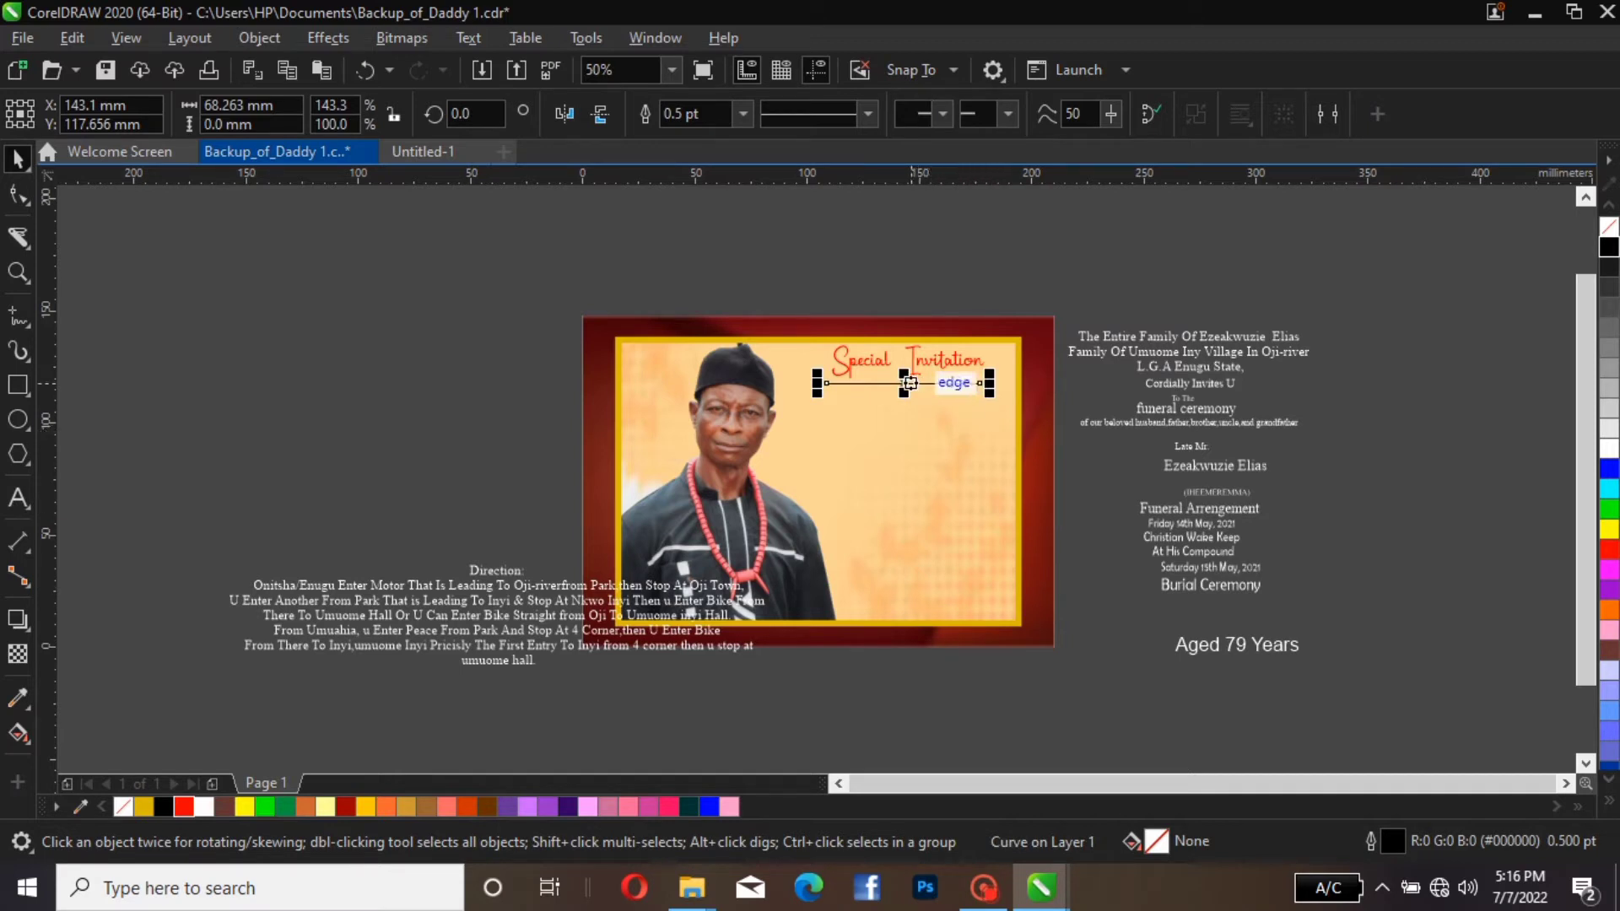
# Adjust the line's height so that it sits directly beneath the "Special Invitation" heading, at about Y 122 mm
pyautogui.moveTo(909, 382); pyautogui.dragTo(908, 362)
pyautogui.press('Up')
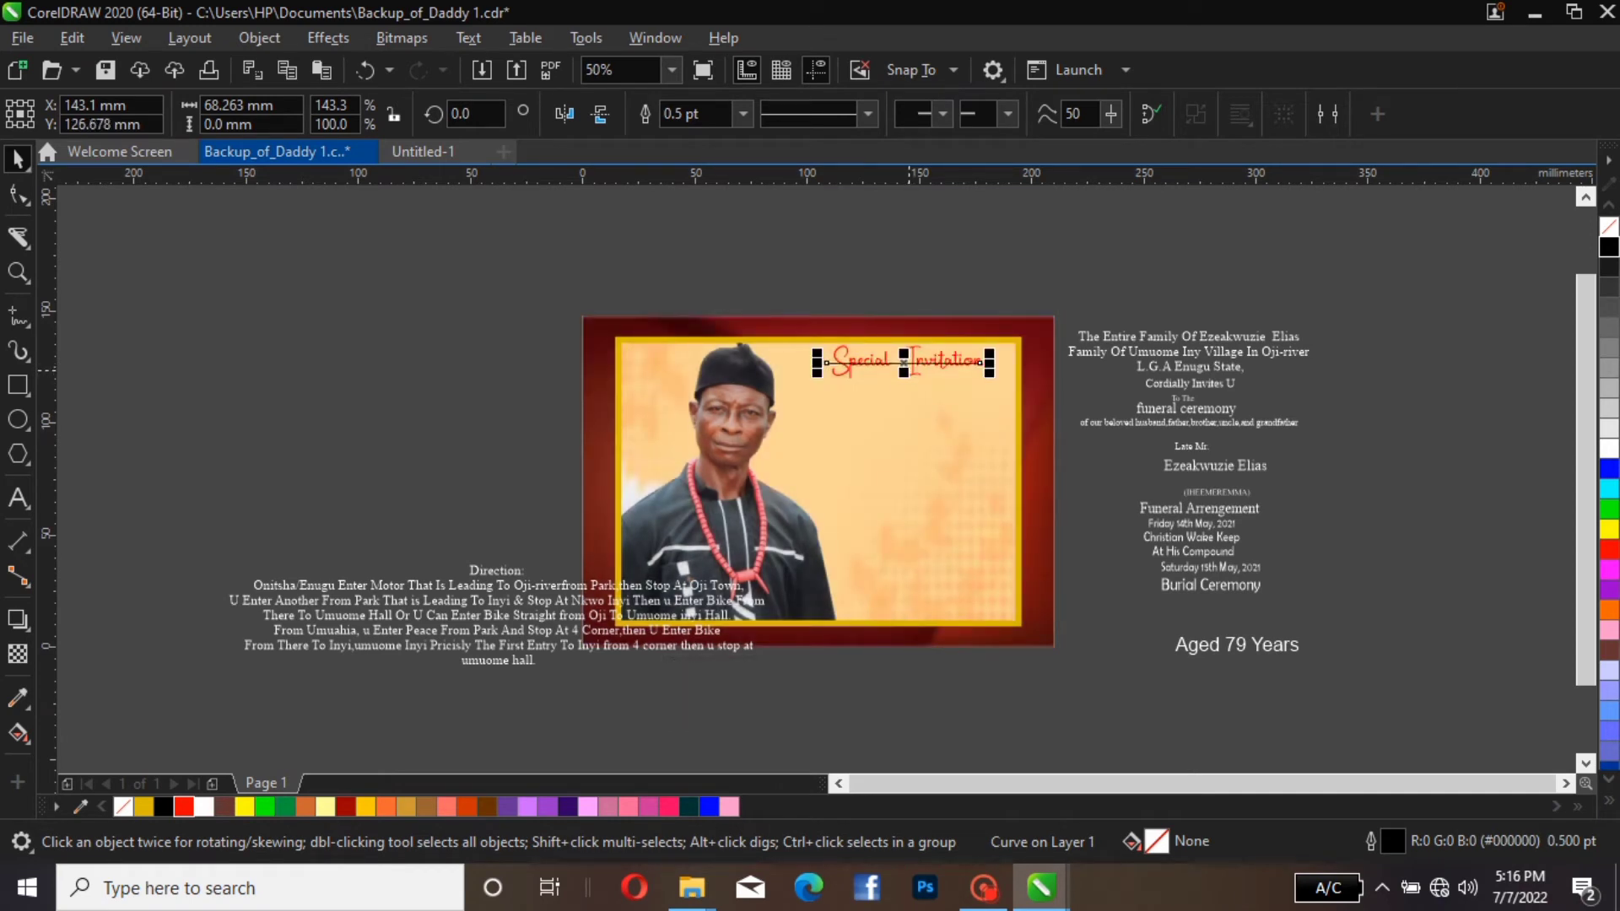
pyautogui.press('Down')
pyautogui.press('Down')
pyautogui.press('Down')
pyautogui.press('Down')
pyautogui.press('Down')
pyautogui.press('Down')
pyautogui.press('Down')
pyautogui.press('Down')
pyautogui.press('Down')
pyautogui.press('Down')
pyautogui.press('Down')
pyautogui.press('Down')
pyautogui.press('Down')
pyautogui.press('Down')
pyautogui.press('Down')
pyautogui.press('Down')
pyautogui.press('Down')
pyautogui.press('Down')
pyautogui.press('Down')
pyautogui.press('Down')
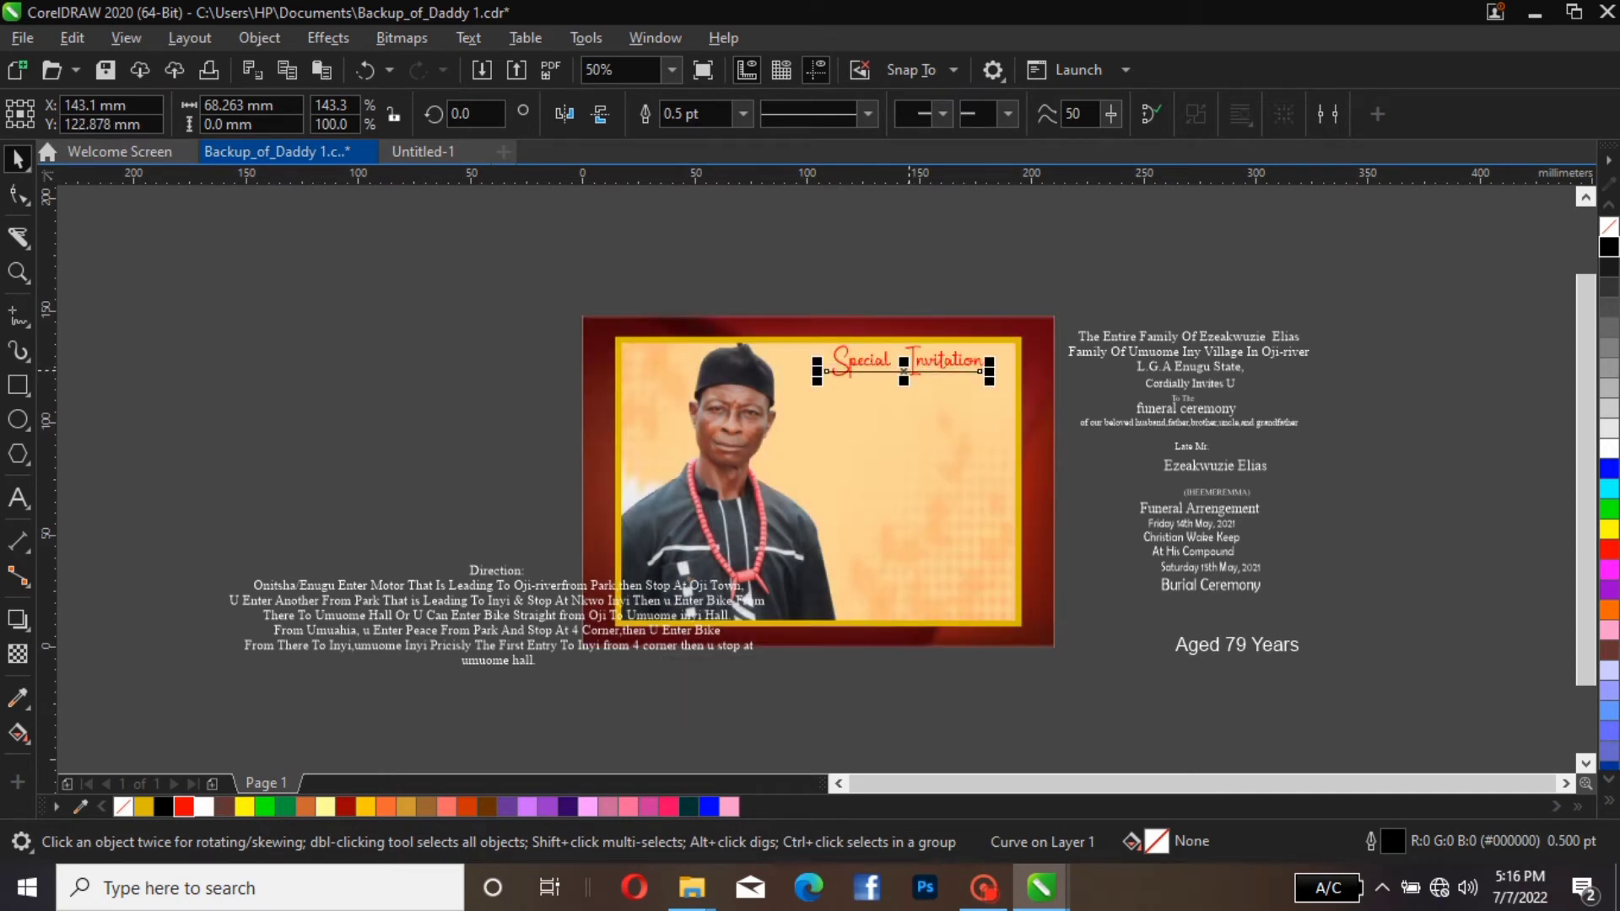
pyautogui.press('Down')
pyautogui.press('Down')
pyautogui.press('Down')
pyautogui.press('Down')
pyautogui.press('Down')
pyautogui.press('Down')
pyautogui.press('Down')
pyautogui.press('Down')
pyautogui.press('Down')
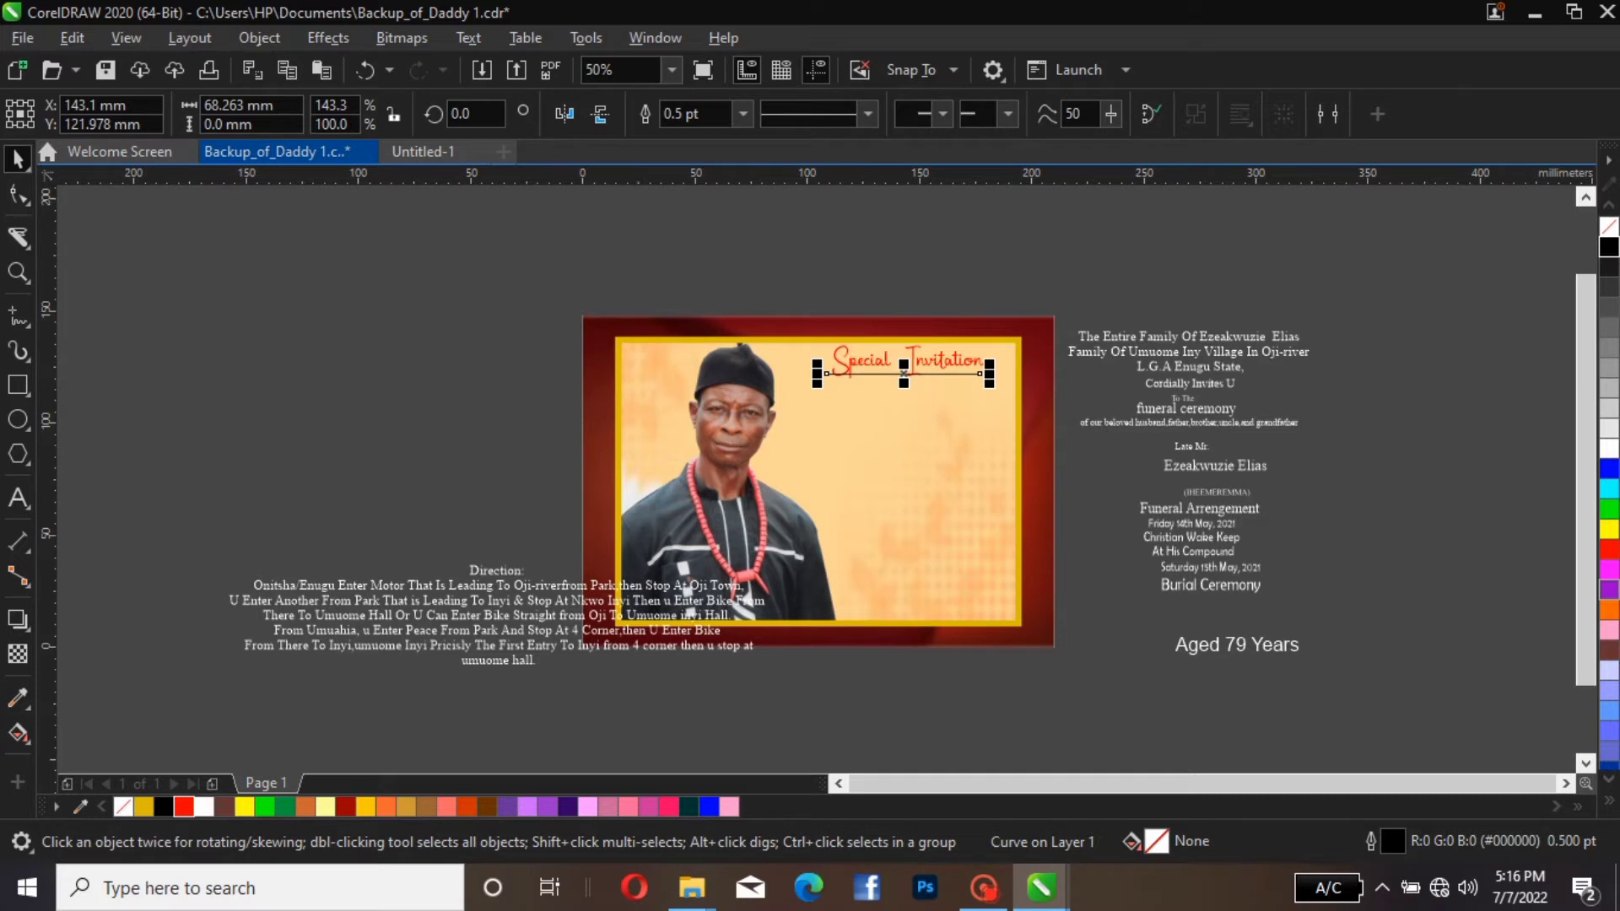
# Set the heading underline's width to 3.0 pt, after trying 1.0 pt
pyautogui.click(742, 113)
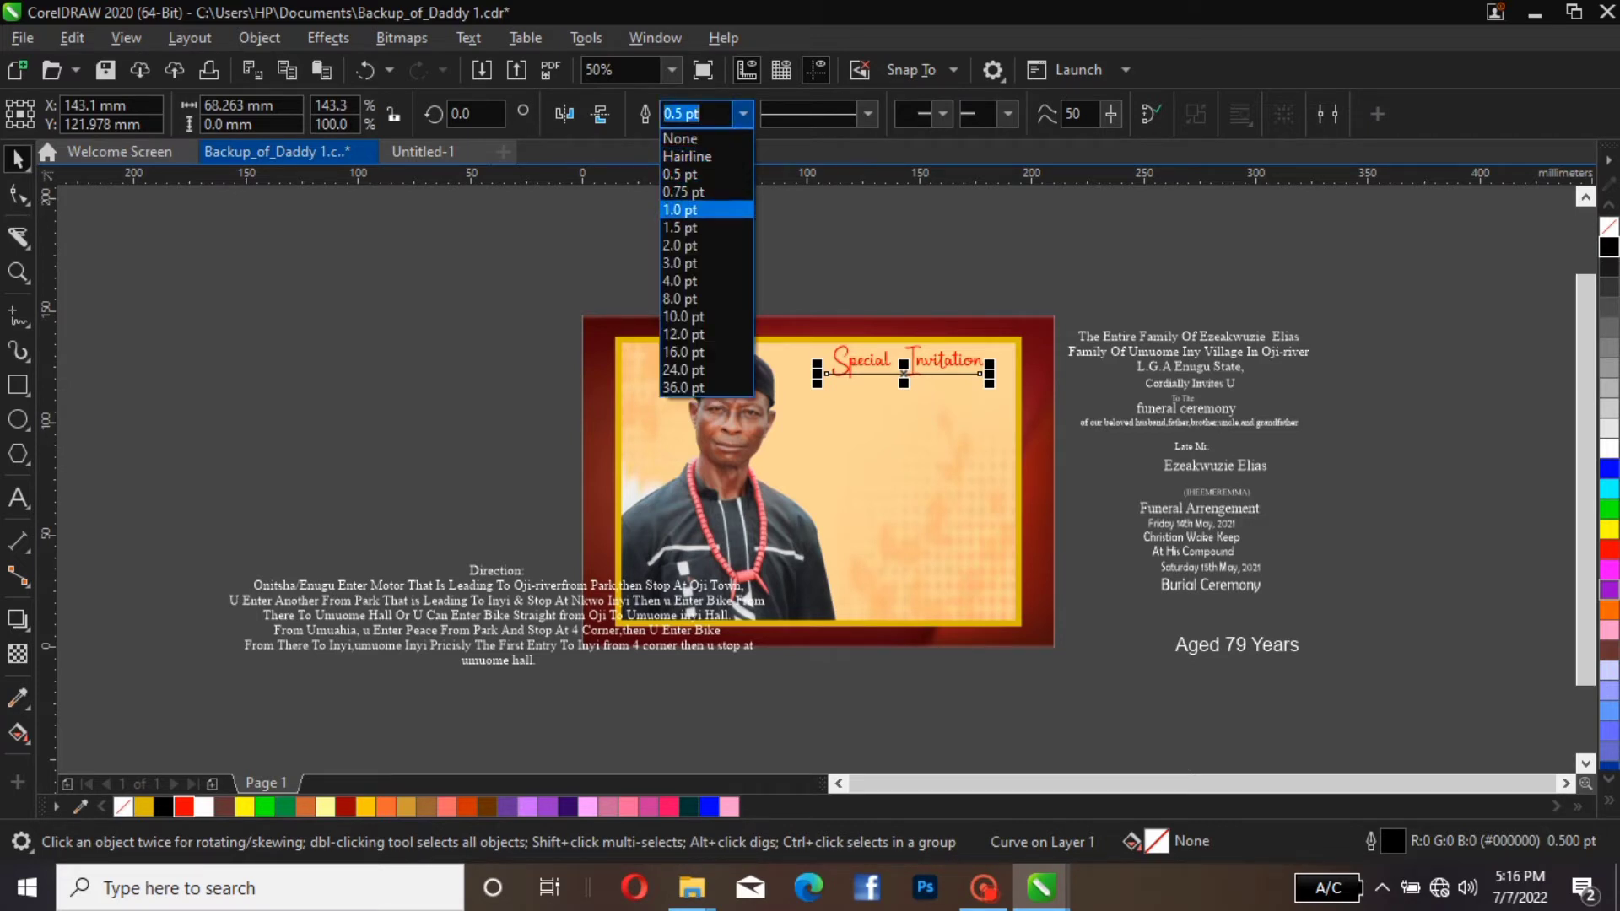
pyautogui.click(725, 209)
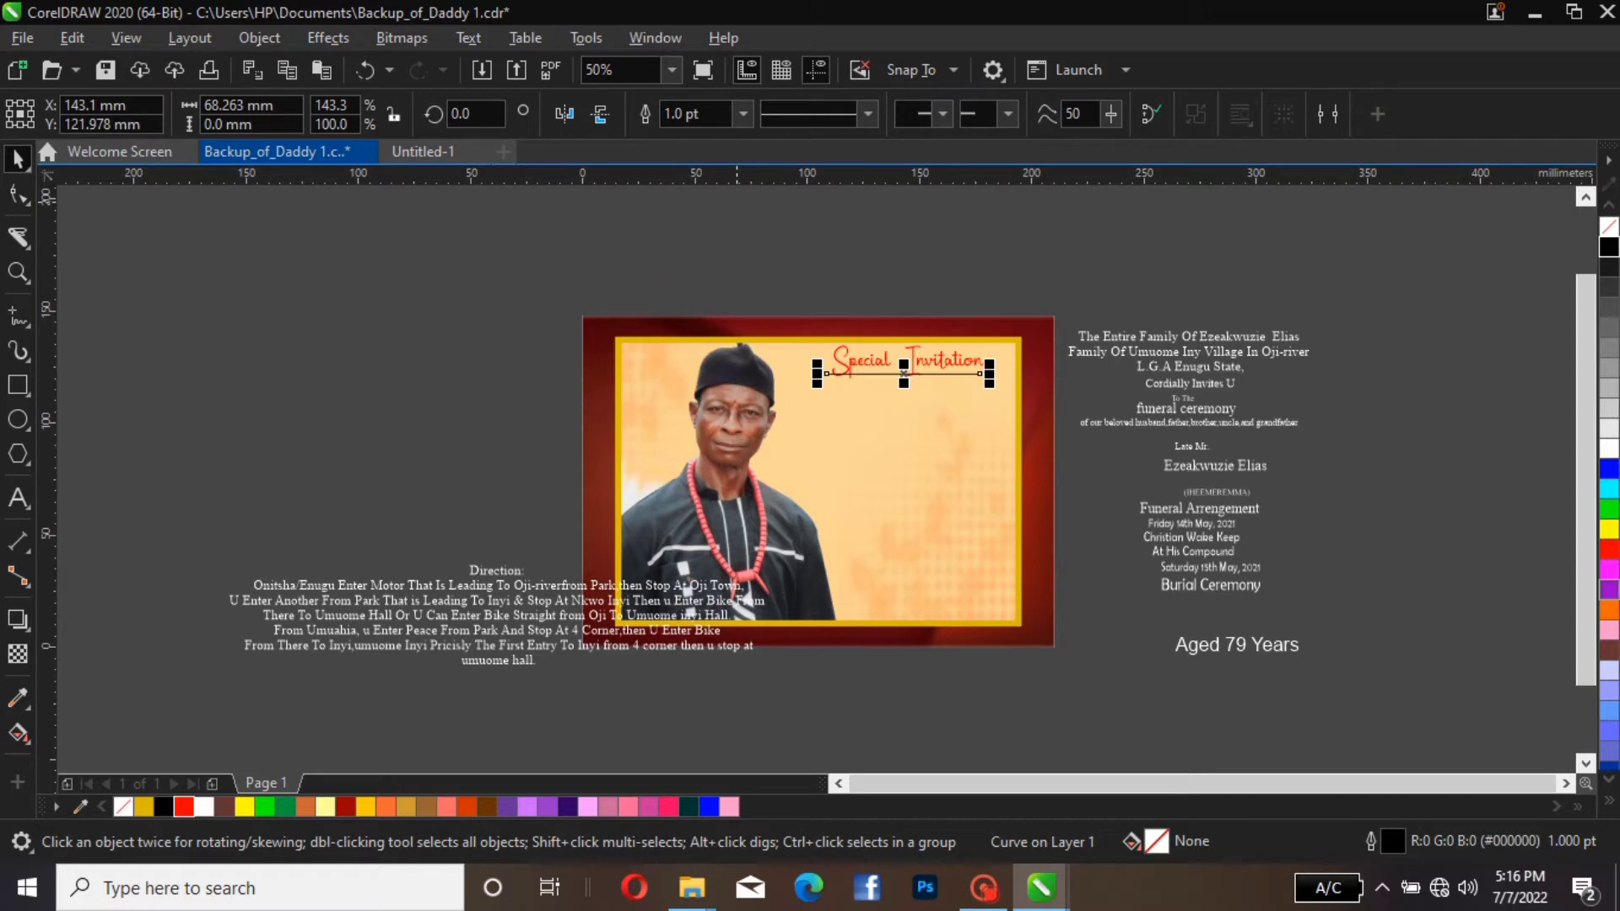
pyautogui.click(743, 114)
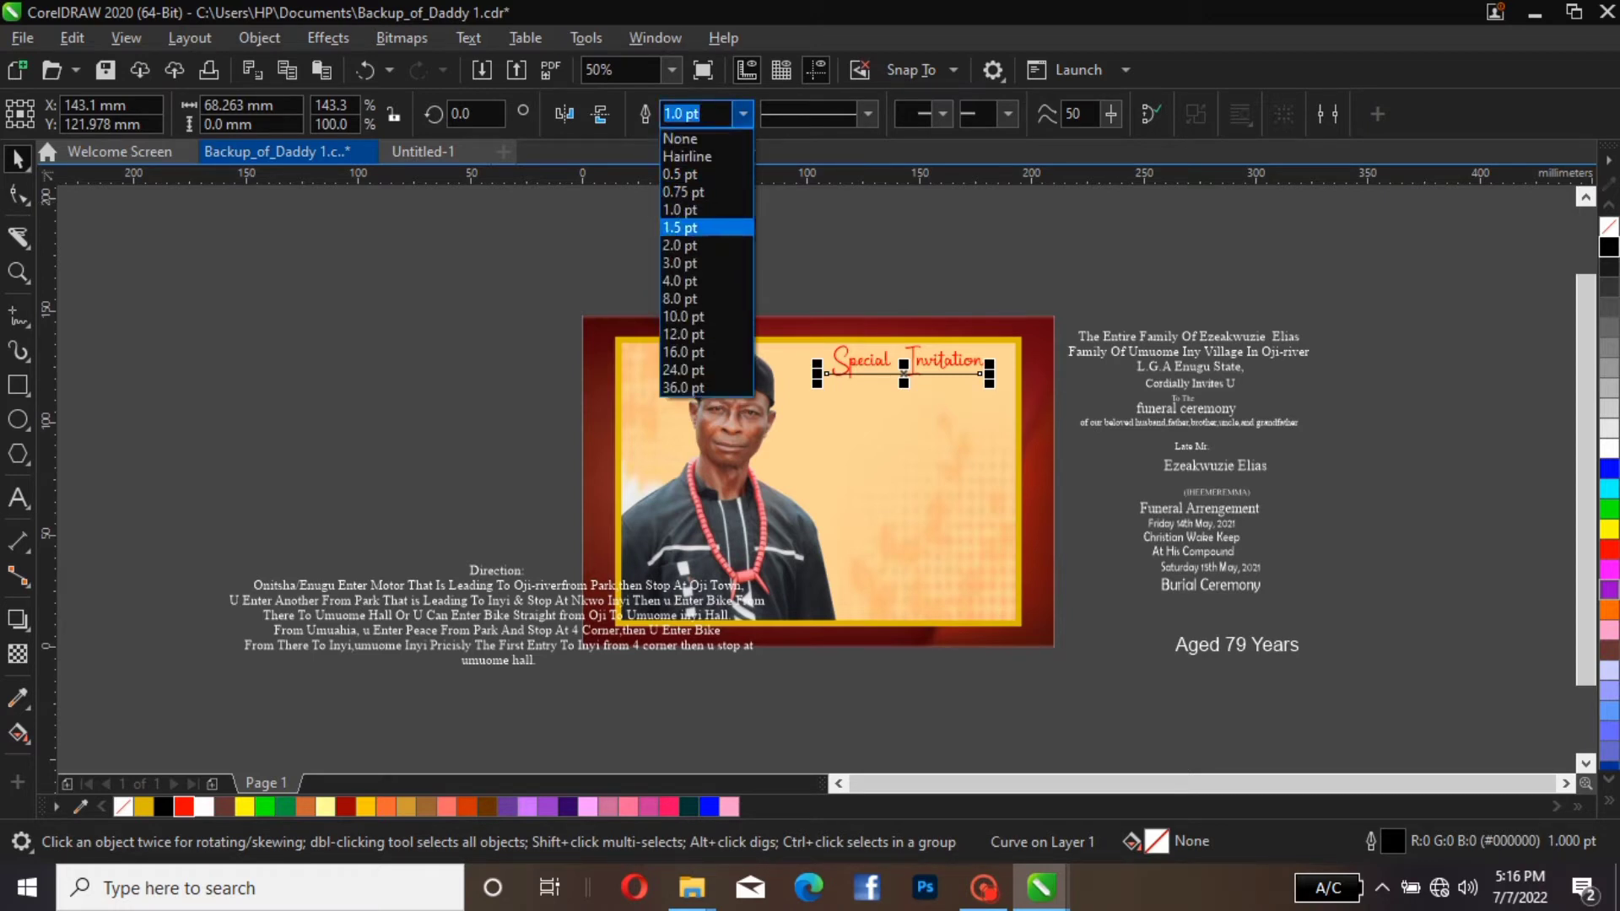
pyautogui.click(680, 262)
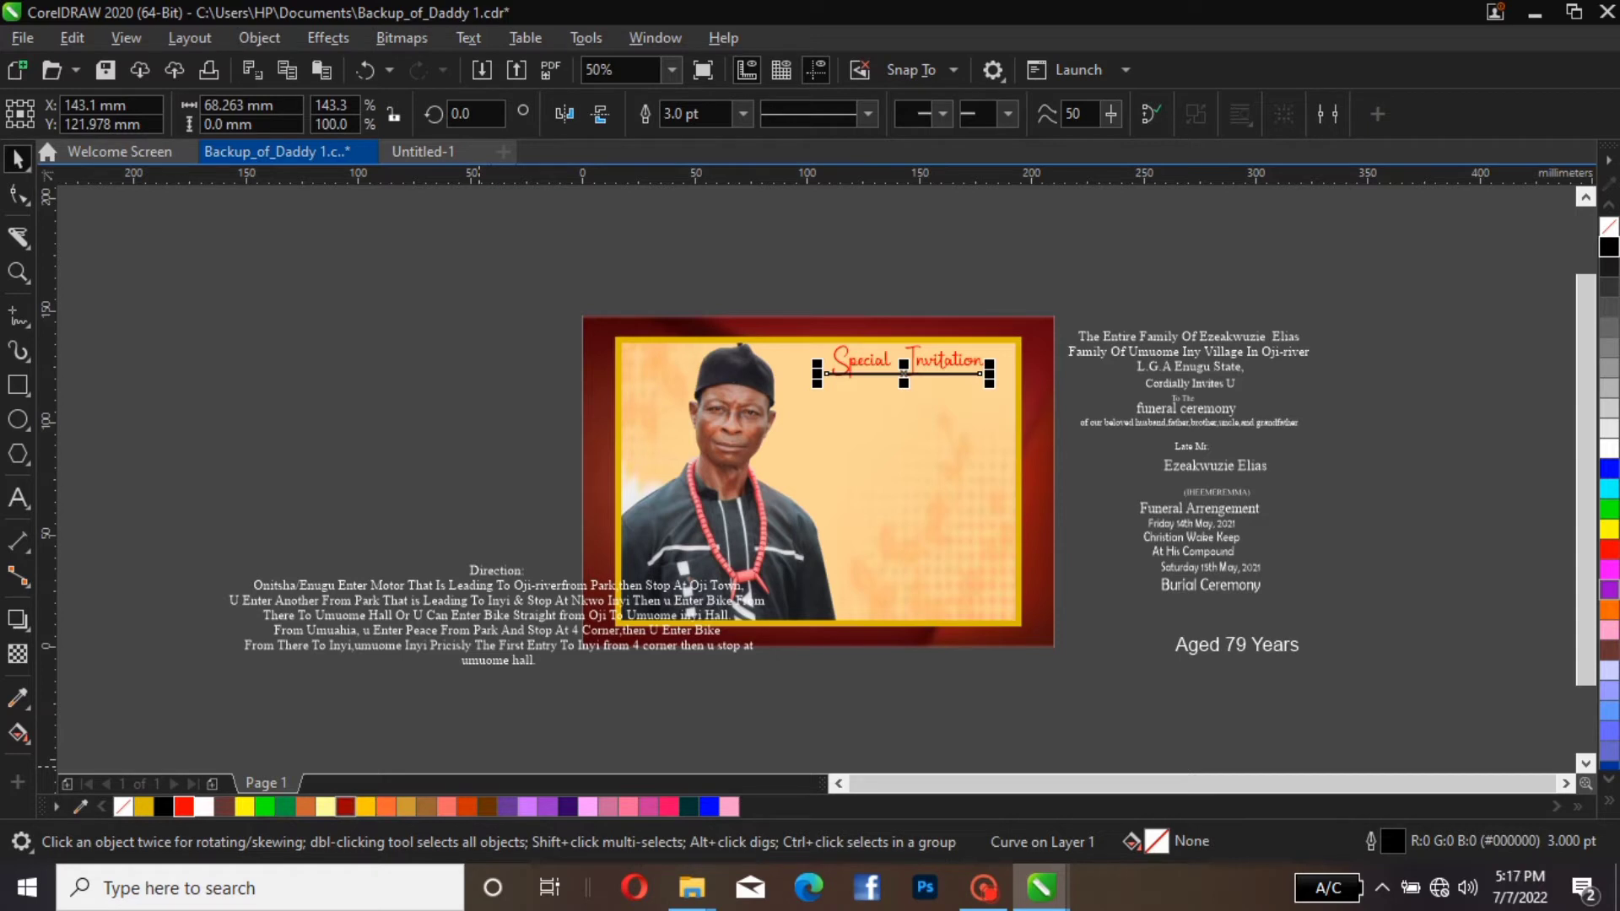
# Colour the heading underline Dark Green, after trying Ruby Red, Deep Purple and Blue
pyautogui.rightClick(345, 807)
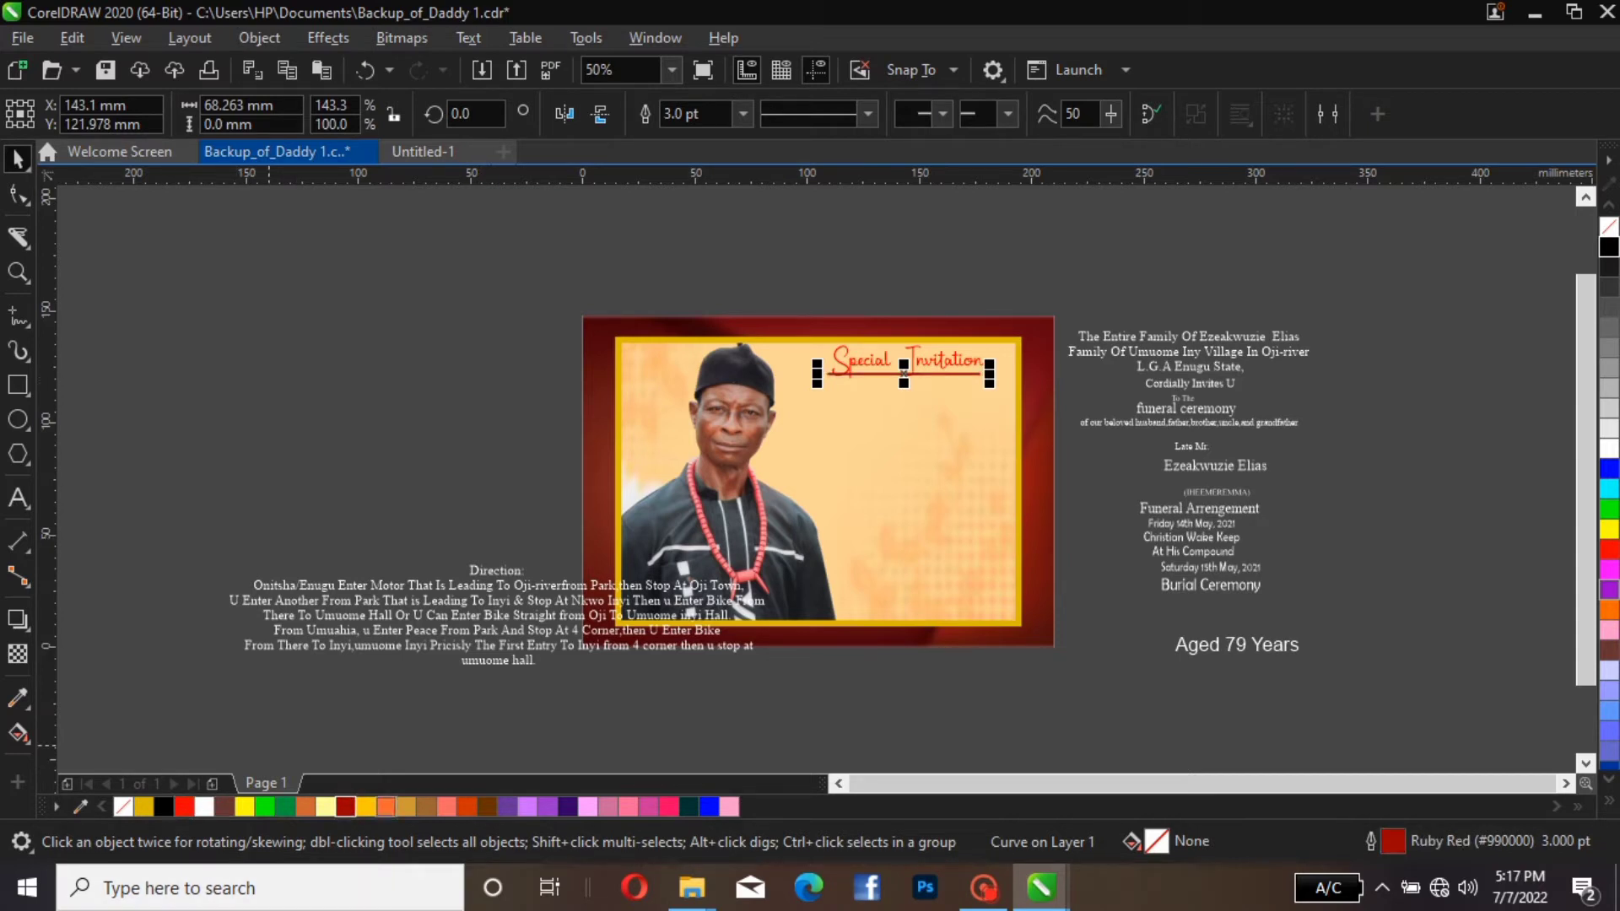
pyautogui.rightClick(568, 806)
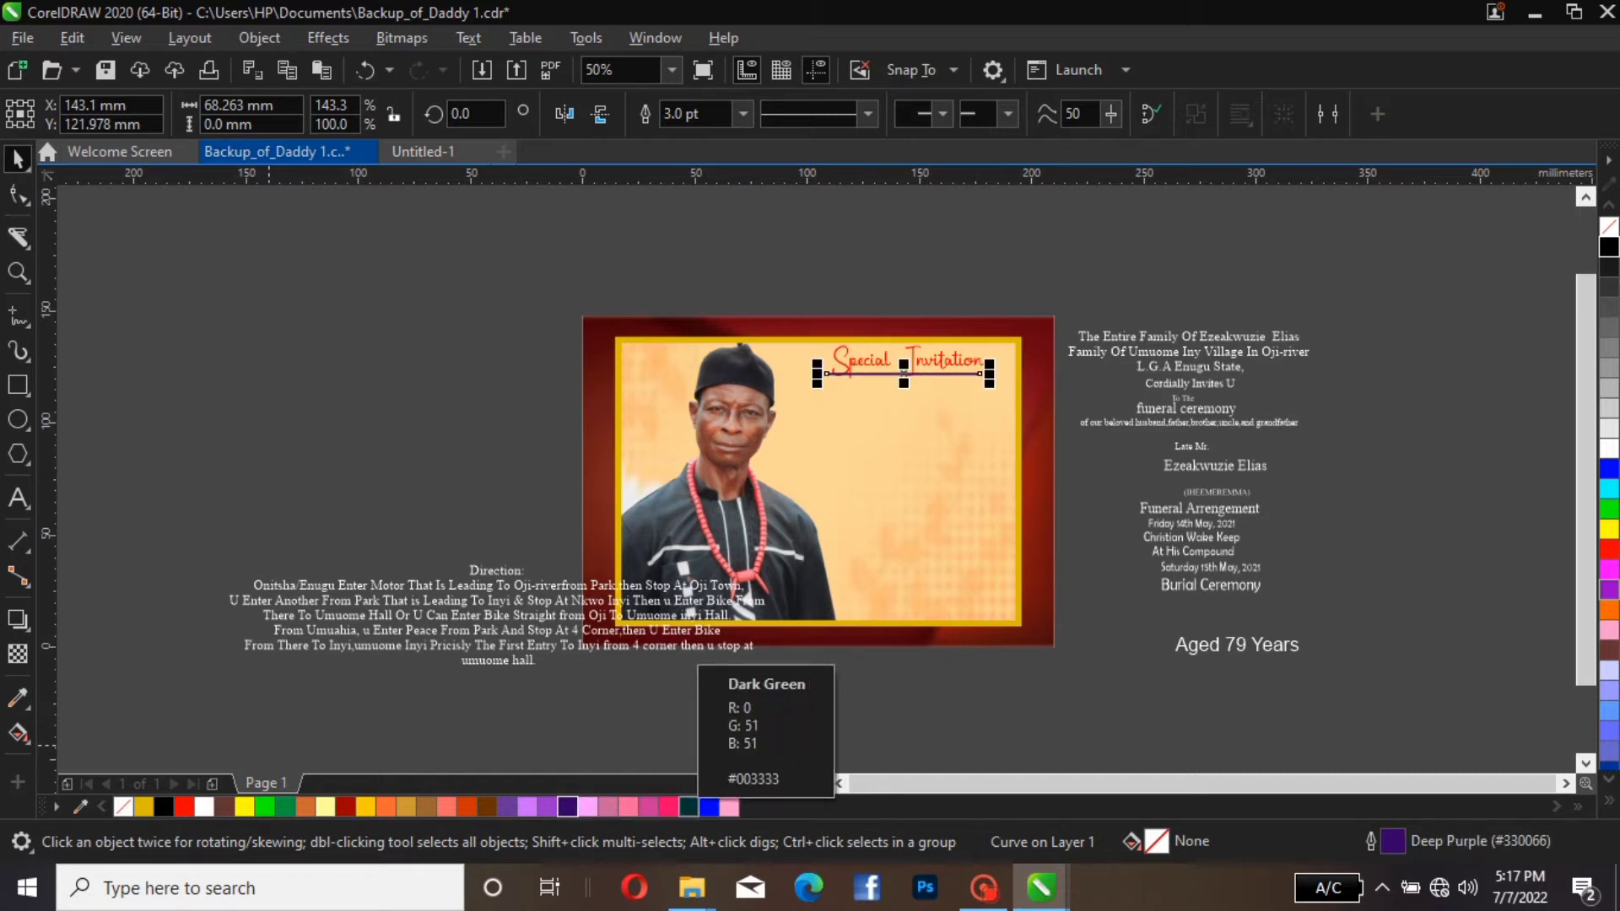
pyautogui.rightClick(709, 806)
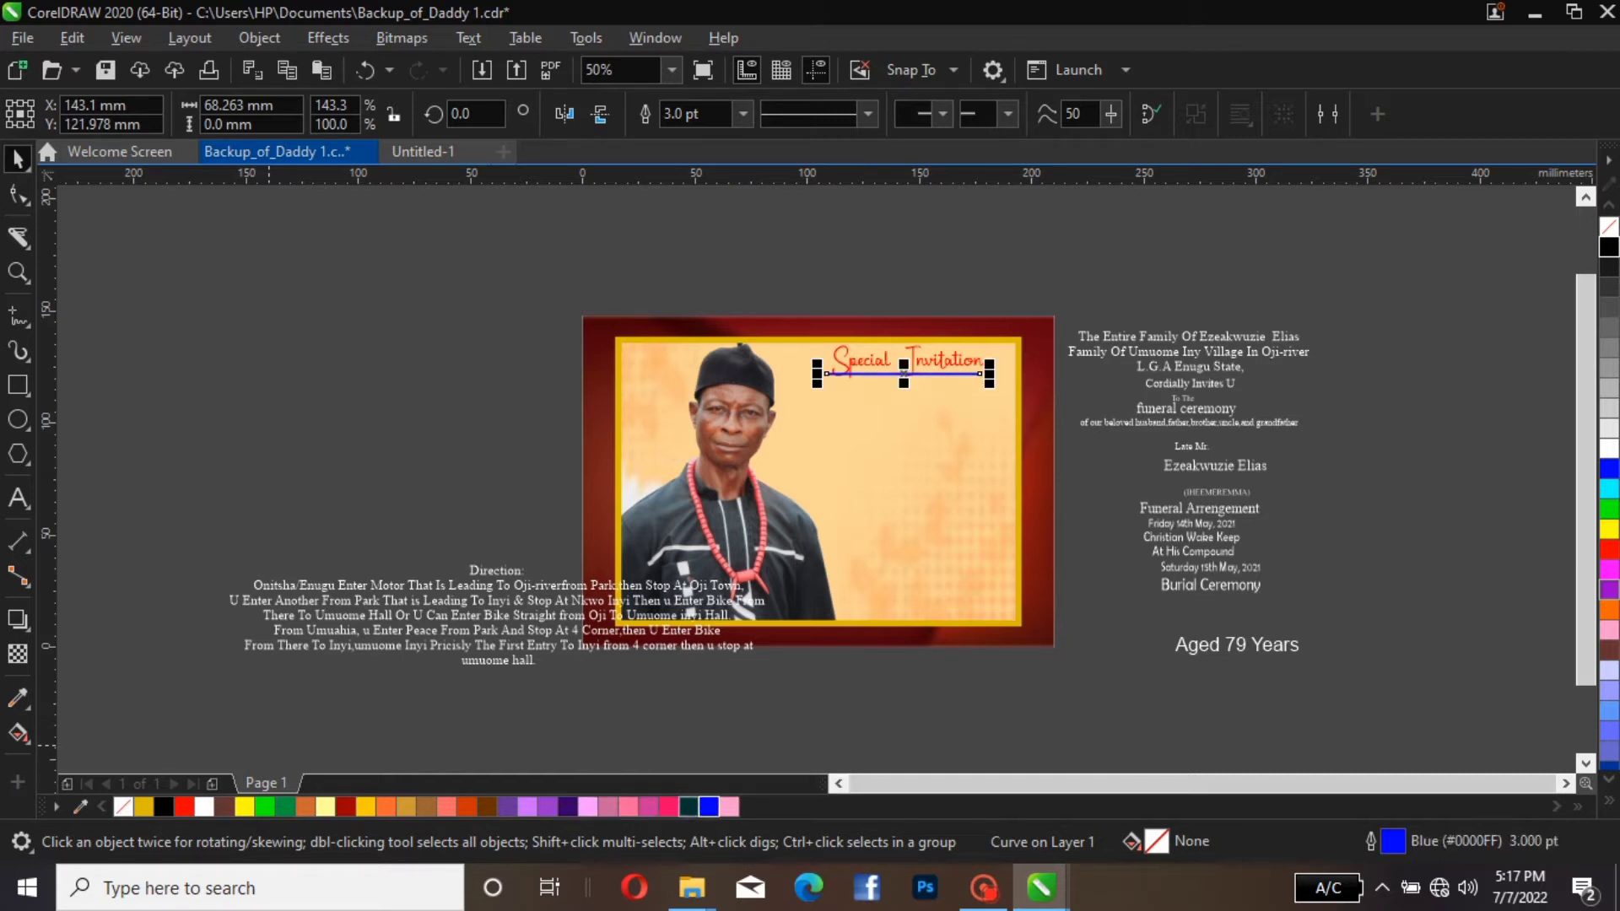
pyautogui.rightClick(688, 807)
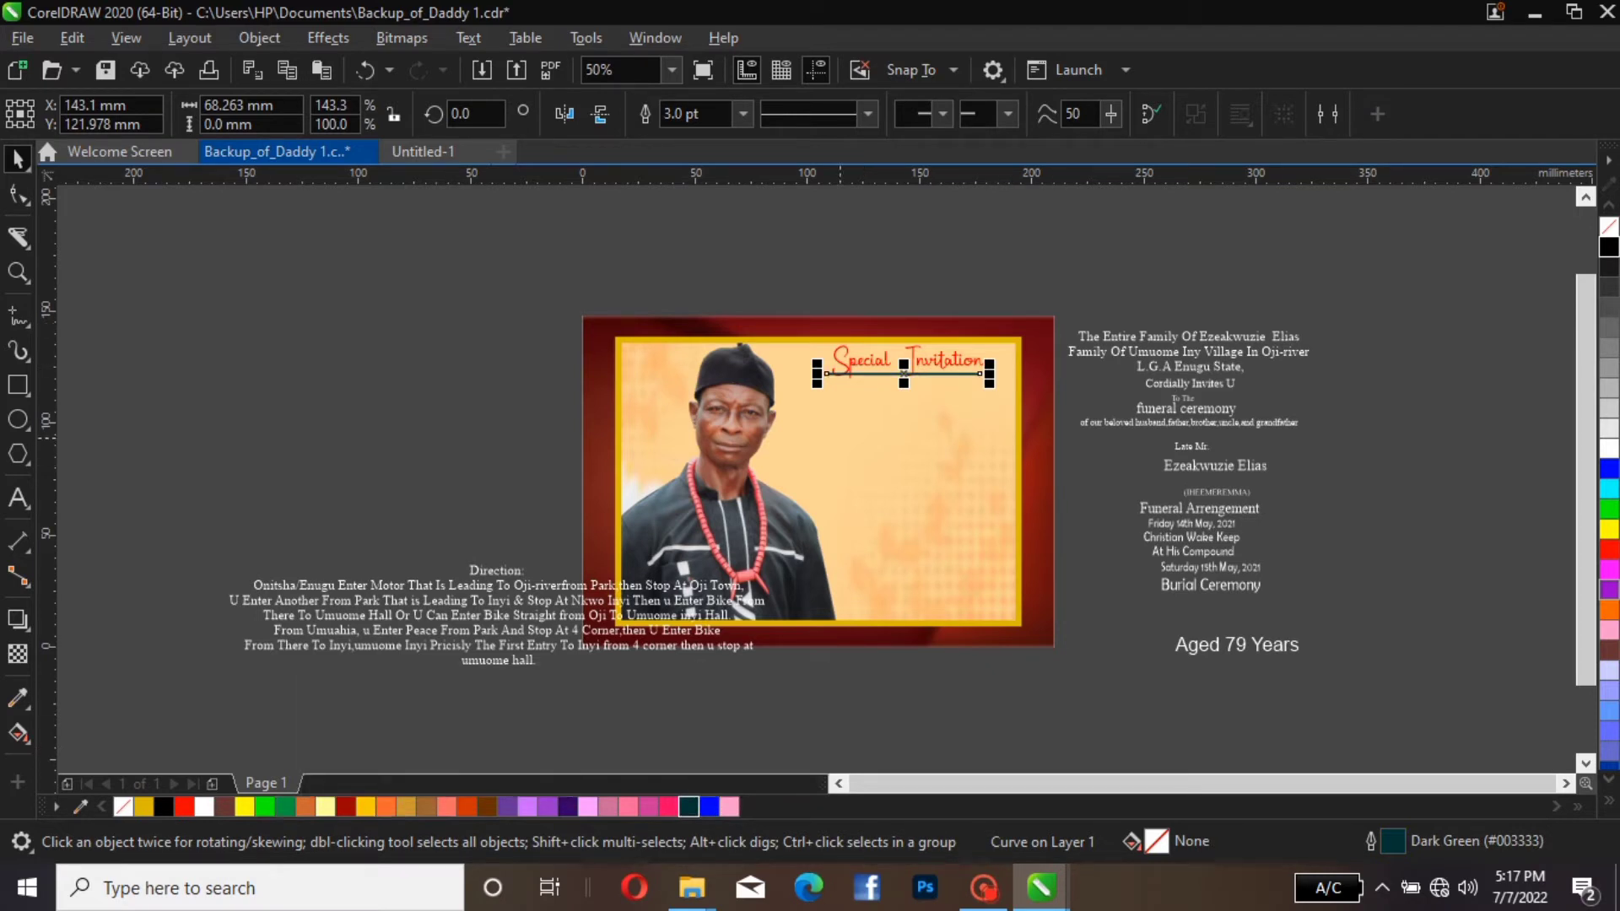
# Nudge the underline about 4 mm to the right to align it with the "Special Invitation" heading
pyautogui.press('Right')
pyautogui.press('Right')
pyautogui.press('Right')
pyautogui.press('Right')
pyautogui.press('Right')
pyautogui.press('Right')
pyautogui.press('Right')
pyautogui.press('Right')
pyautogui.press('Right')
pyautogui.press('Right')
pyautogui.press('Right')
pyautogui.press('Right')
pyautogui.press('Right')
pyautogui.press('Right')
pyautogui.press('Right')
pyautogui.press('Right')
pyautogui.press('Right')
pyautogui.press('Right')
pyautogui.press('Right')
pyautogui.press('Right')
pyautogui.press('Right')
pyautogui.press('Right')
pyautogui.press('Right')
pyautogui.press('Right')
pyautogui.press('Right')
pyautogui.press('Right')
pyautogui.press('Right')
pyautogui.press('Right')
pyautogui.press('Right')
pyautogui.press('Right')
pyautogui.press('Right')
pyautogui.press('Right')
pyautogui.press('Right')
pyautogui.press('Right')
pyautogui.press('Right')
pyautogui.press('Right')
pyautogui.press('Right')
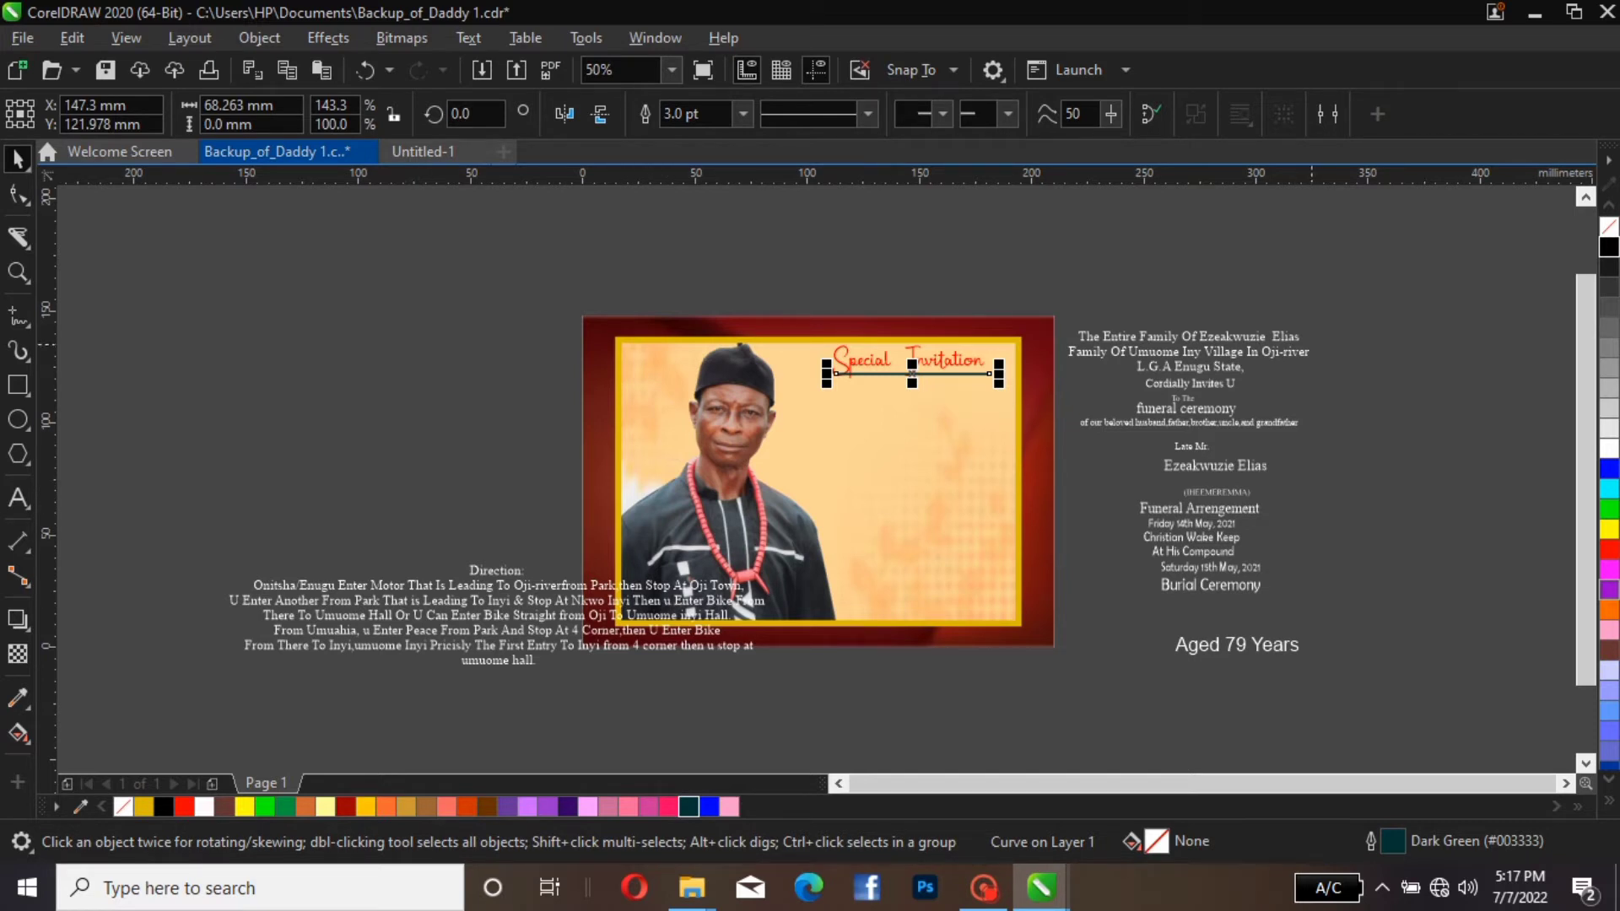
# Move the three-line family announcement onto the cream panel beneath the "Special Invitation" heading and colour it black
pyautogui.click(1215, 340)
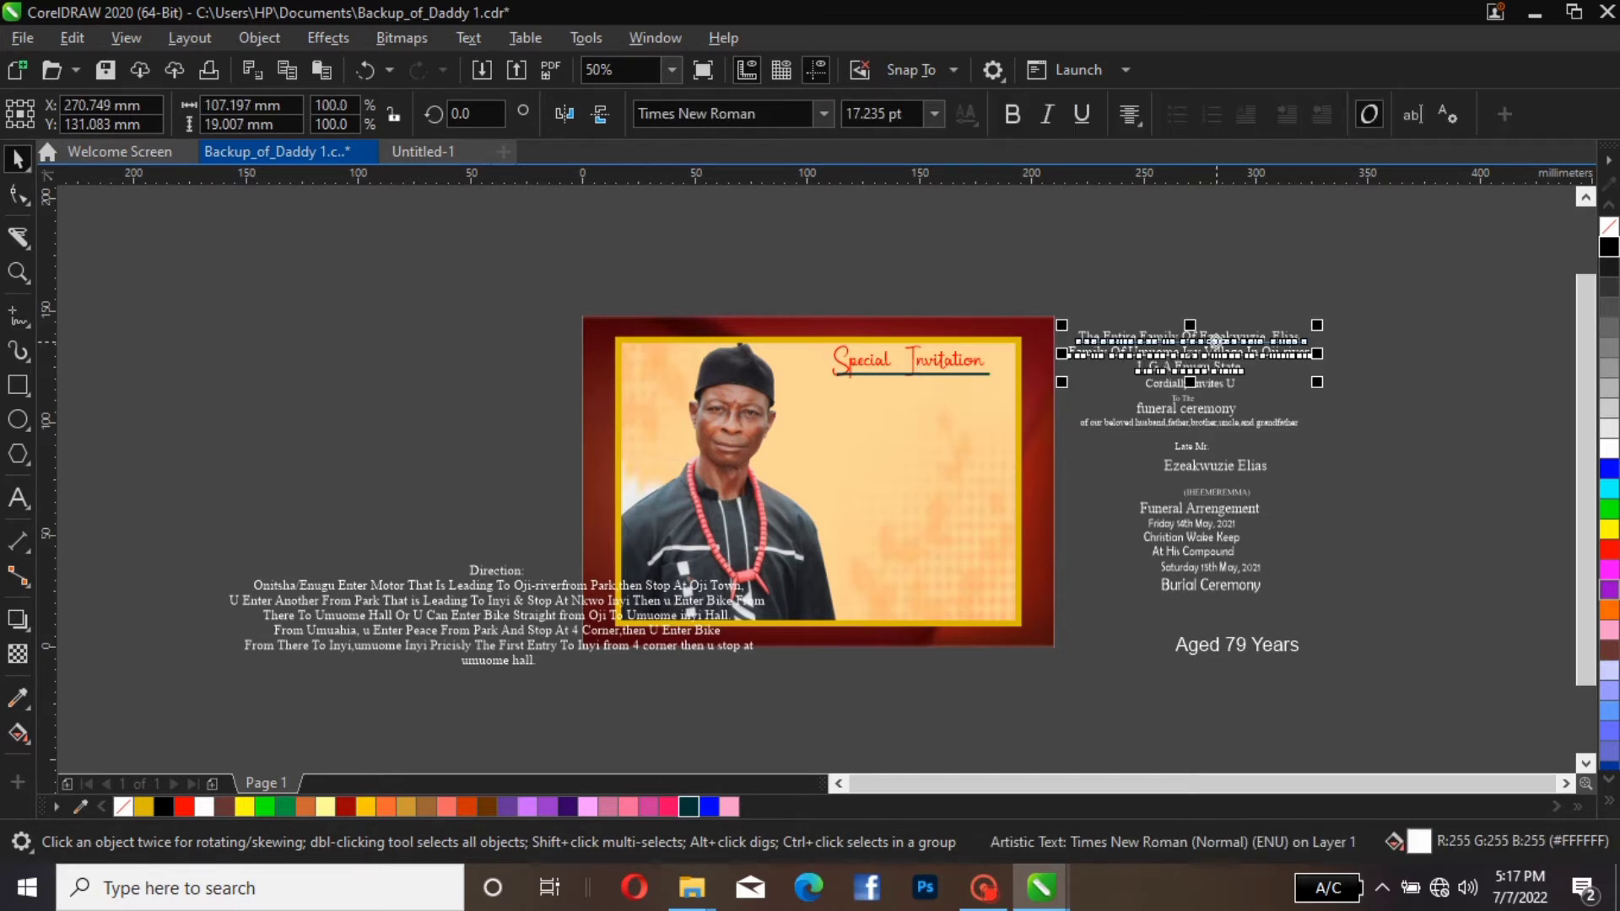
pyautogui.moveTo(1215, 340); pyautogui.dragTo(881, 397)
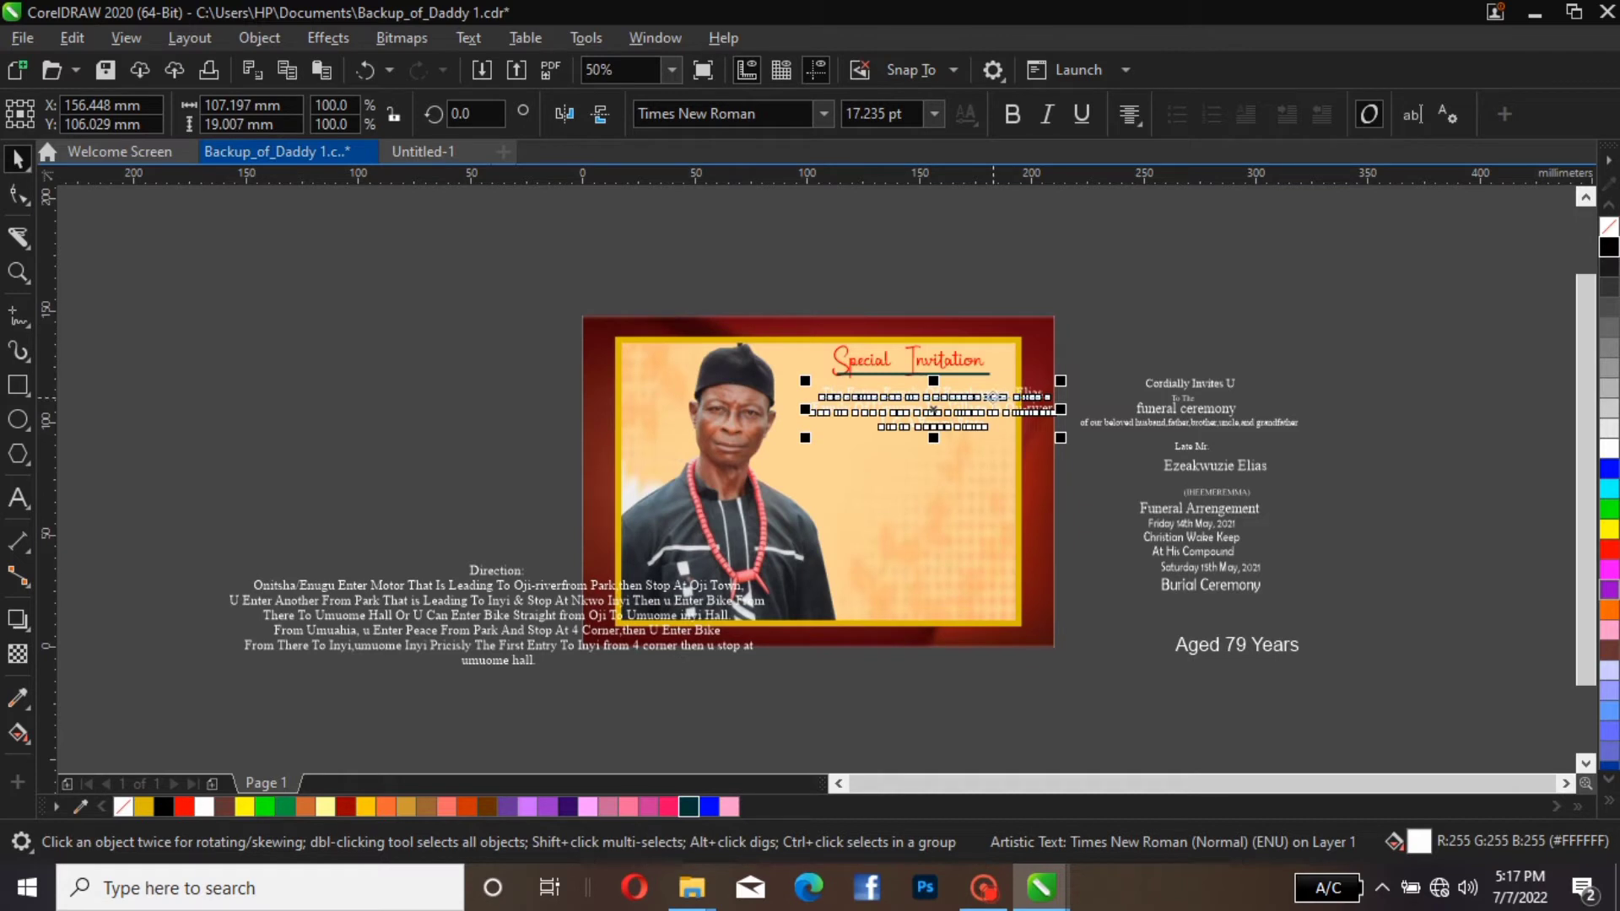
pyautogui.moveTo(1055, 413); pyautogui.dragTo(1022, 415)
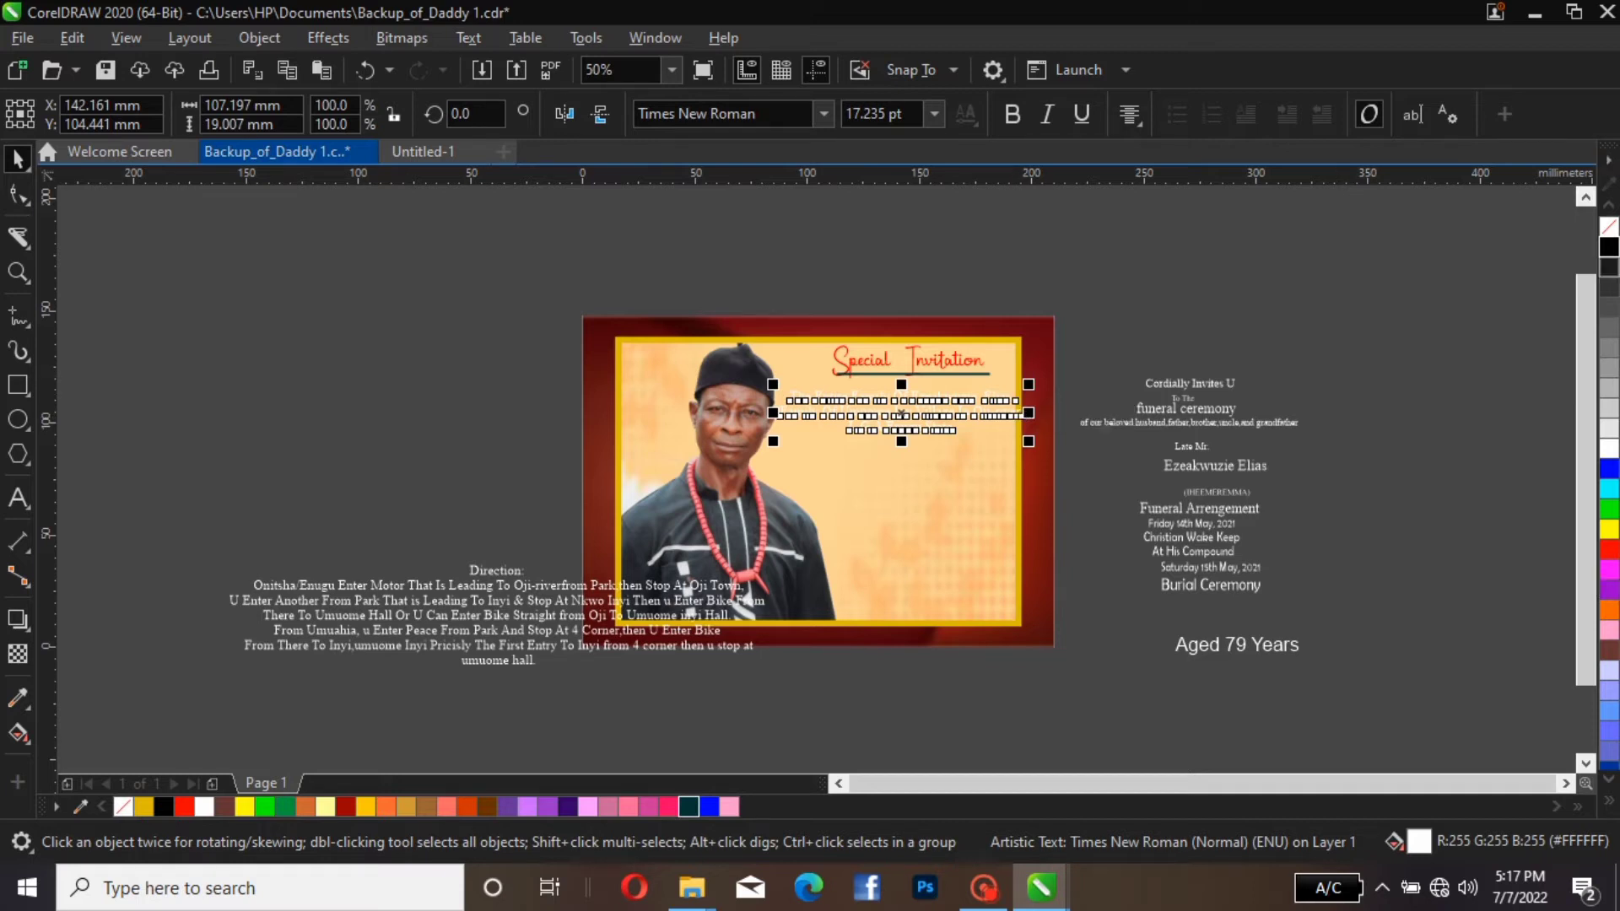
pyautogui.click(1274, 318)
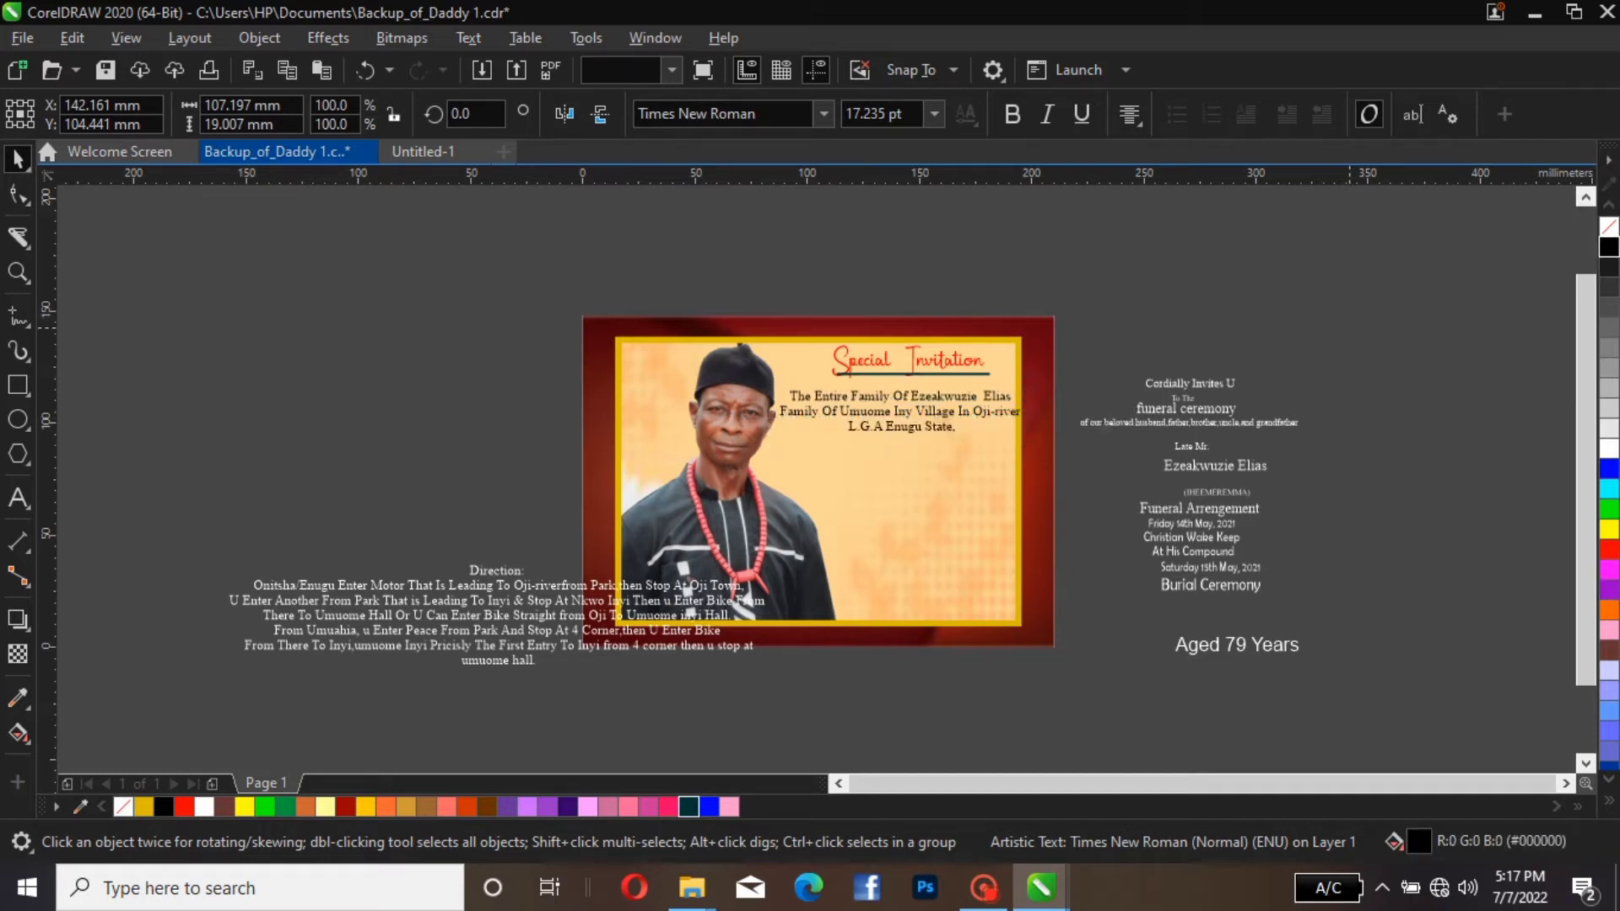
pyautogui.click(920, 396)
pyautogui.moveTo(919, 400); pyautogui.dragTo(921, 393)
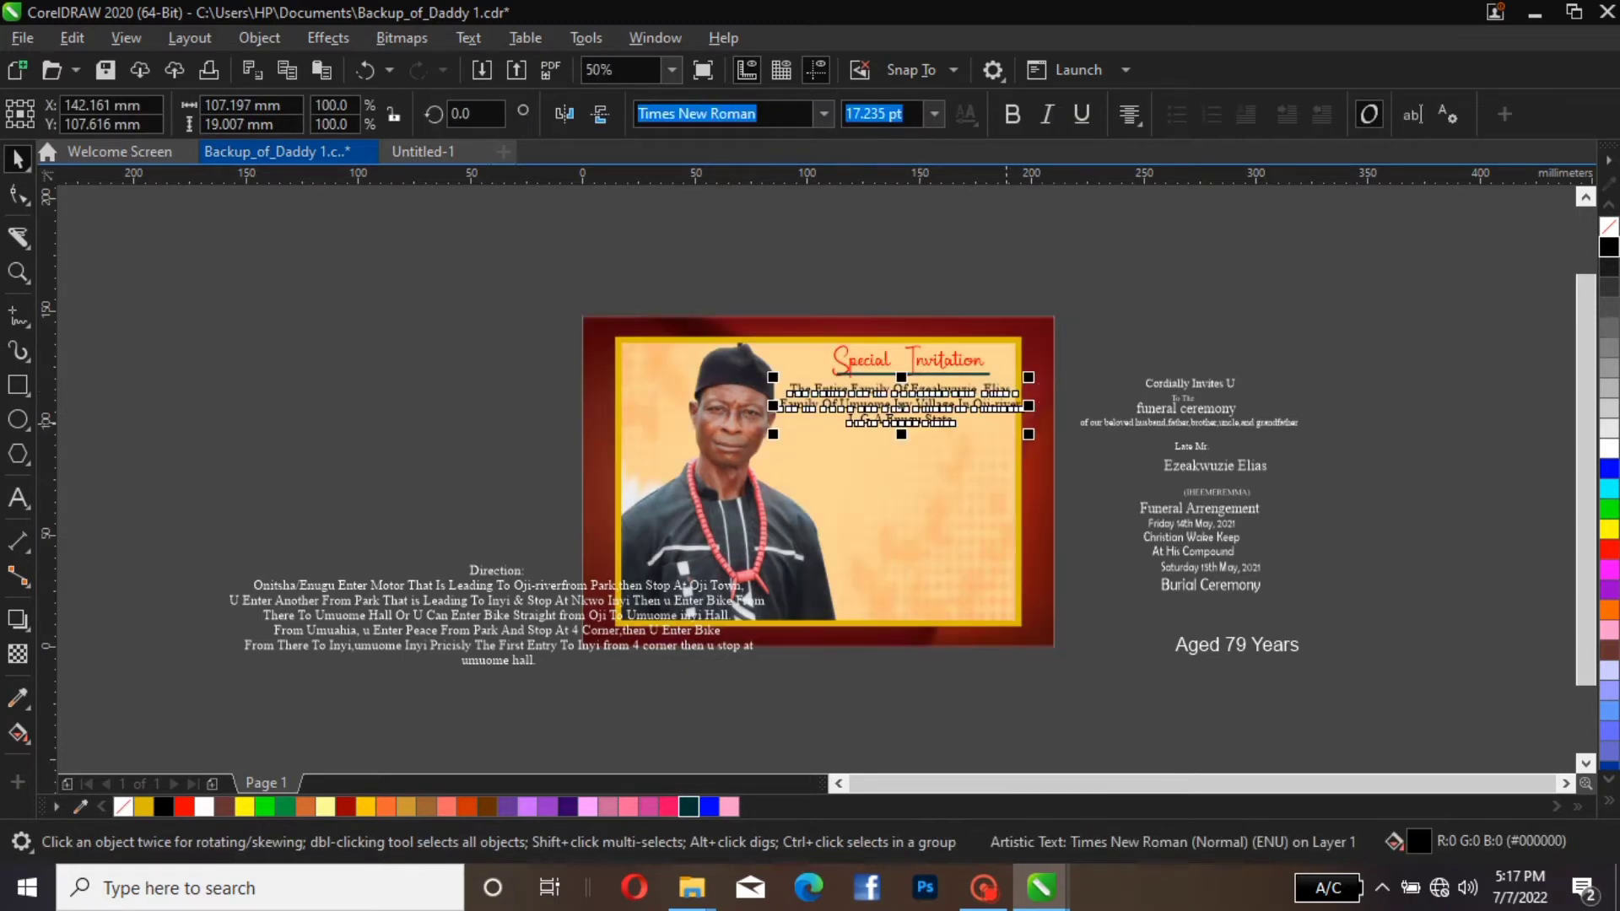
pyautogui.press('Left')
# Try the Bequest Personal font on the family announcement after browsing other fonts with live preview
pyautogui.click(823, 114)
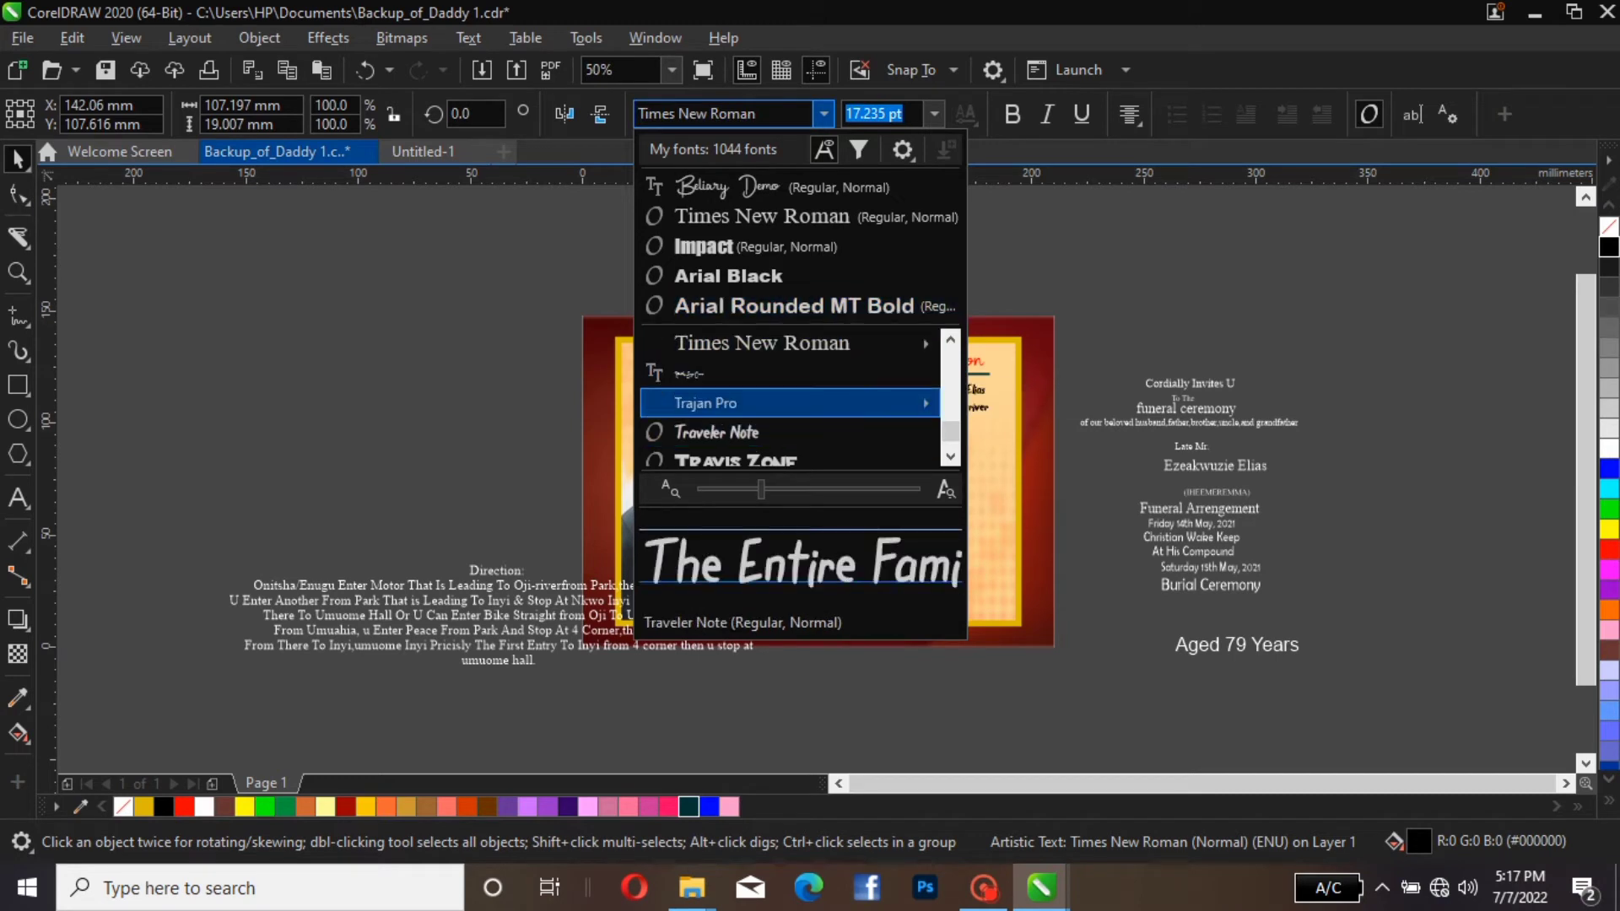
pyautogui.moveTo(789, 344)
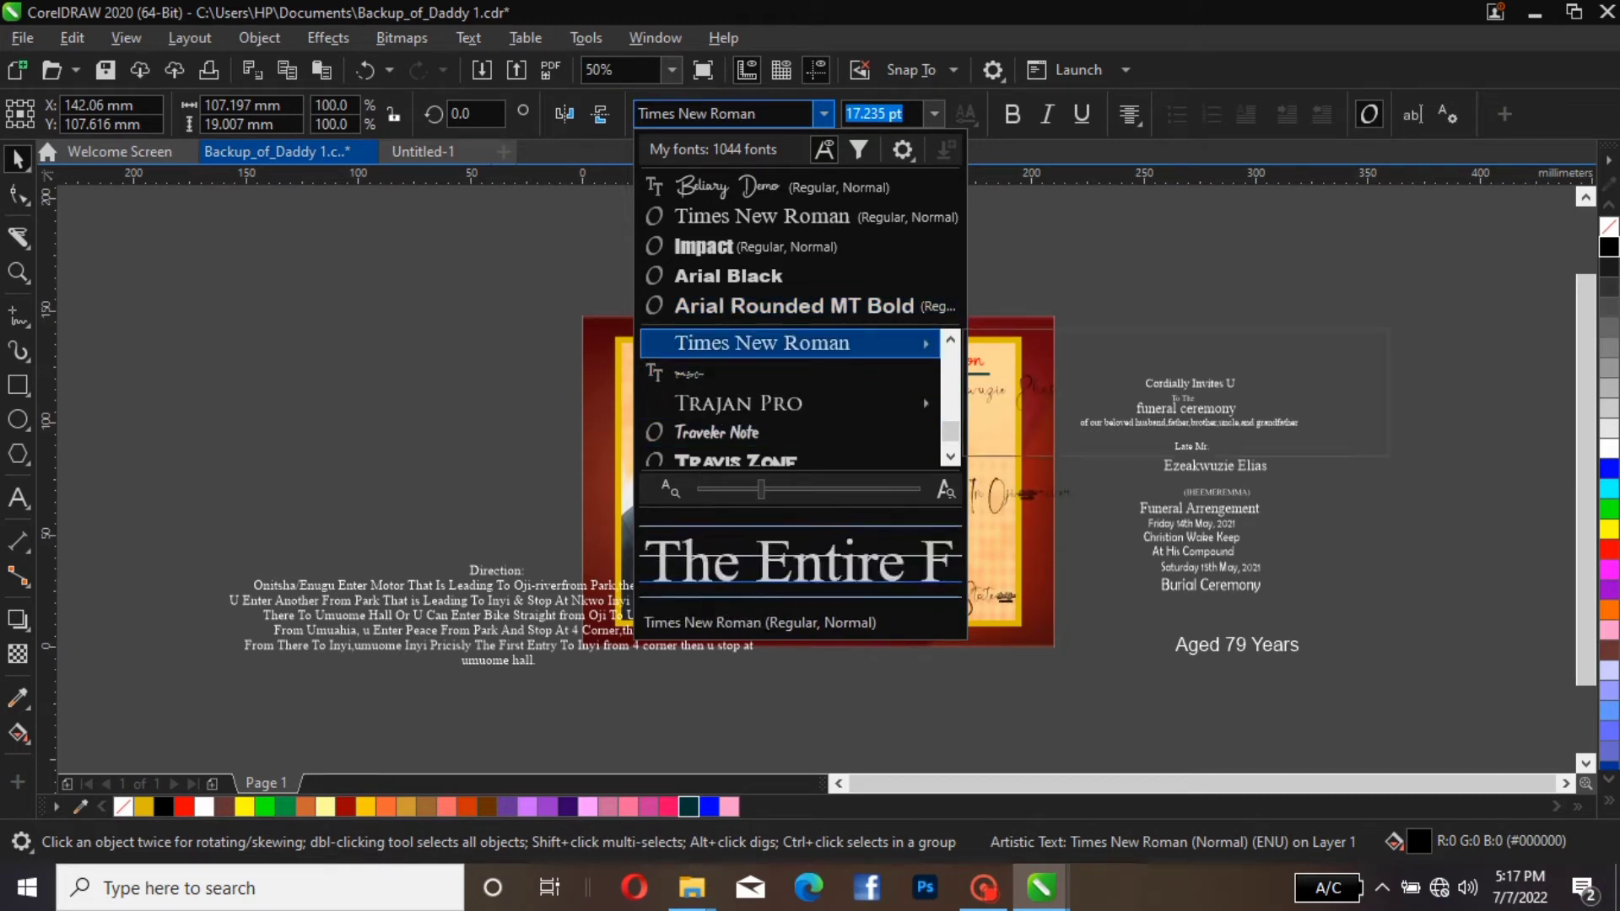
pyautogui.scroll(-1, 790, 397)
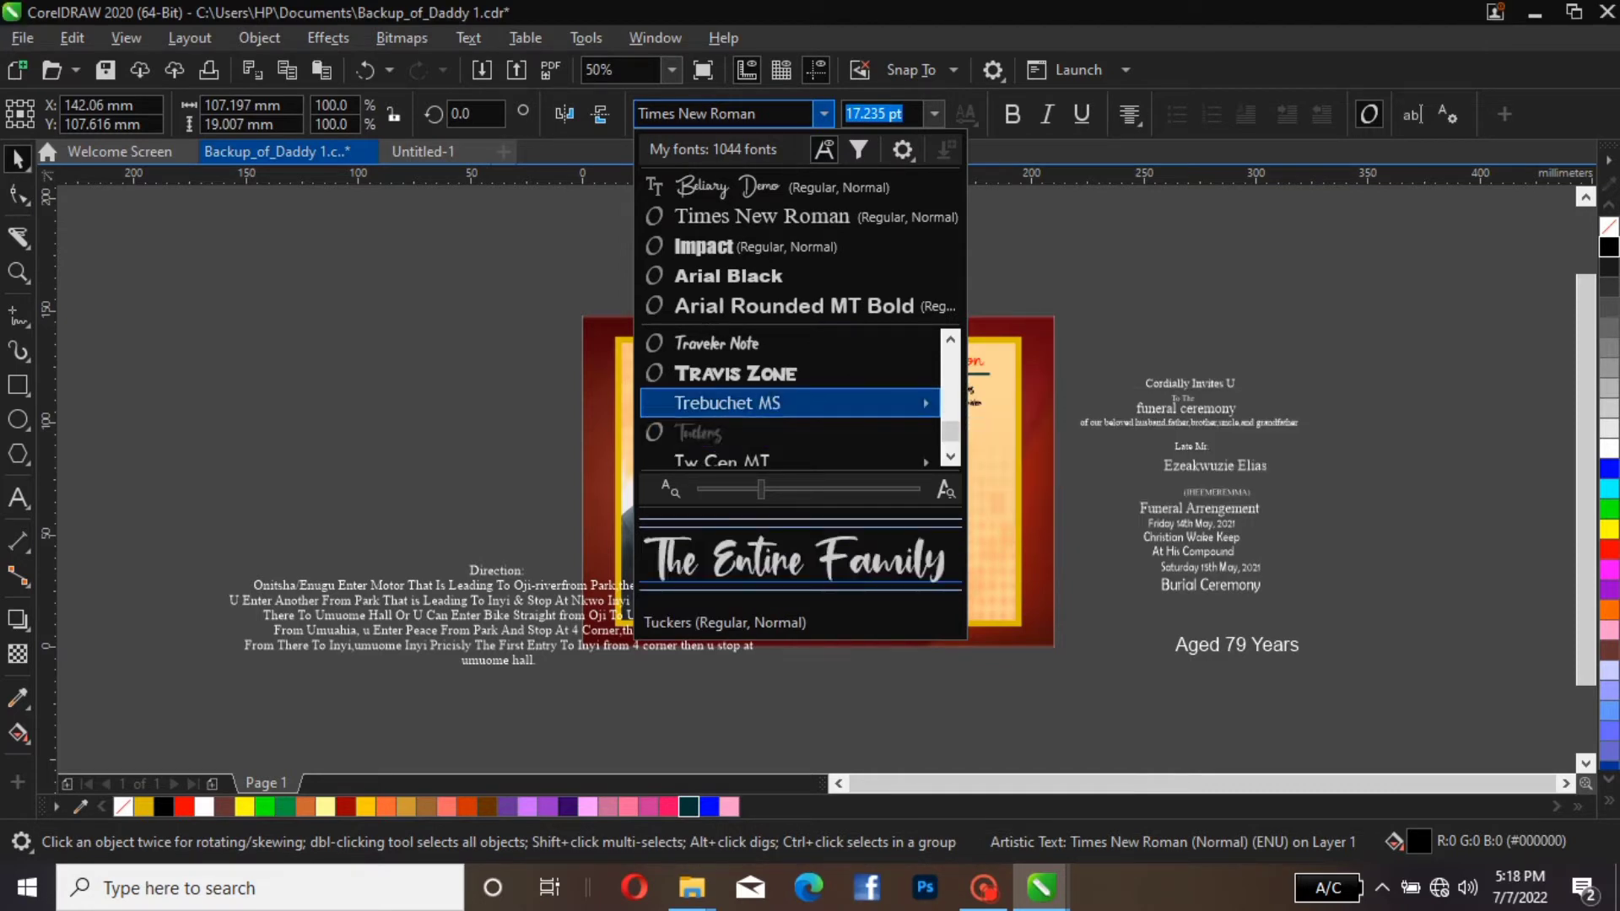
pyautogui.scroll(-1, 790, 396)
pyautogui.moveTo(790, 372)
pyautogui.scroll(8, 790, 372)
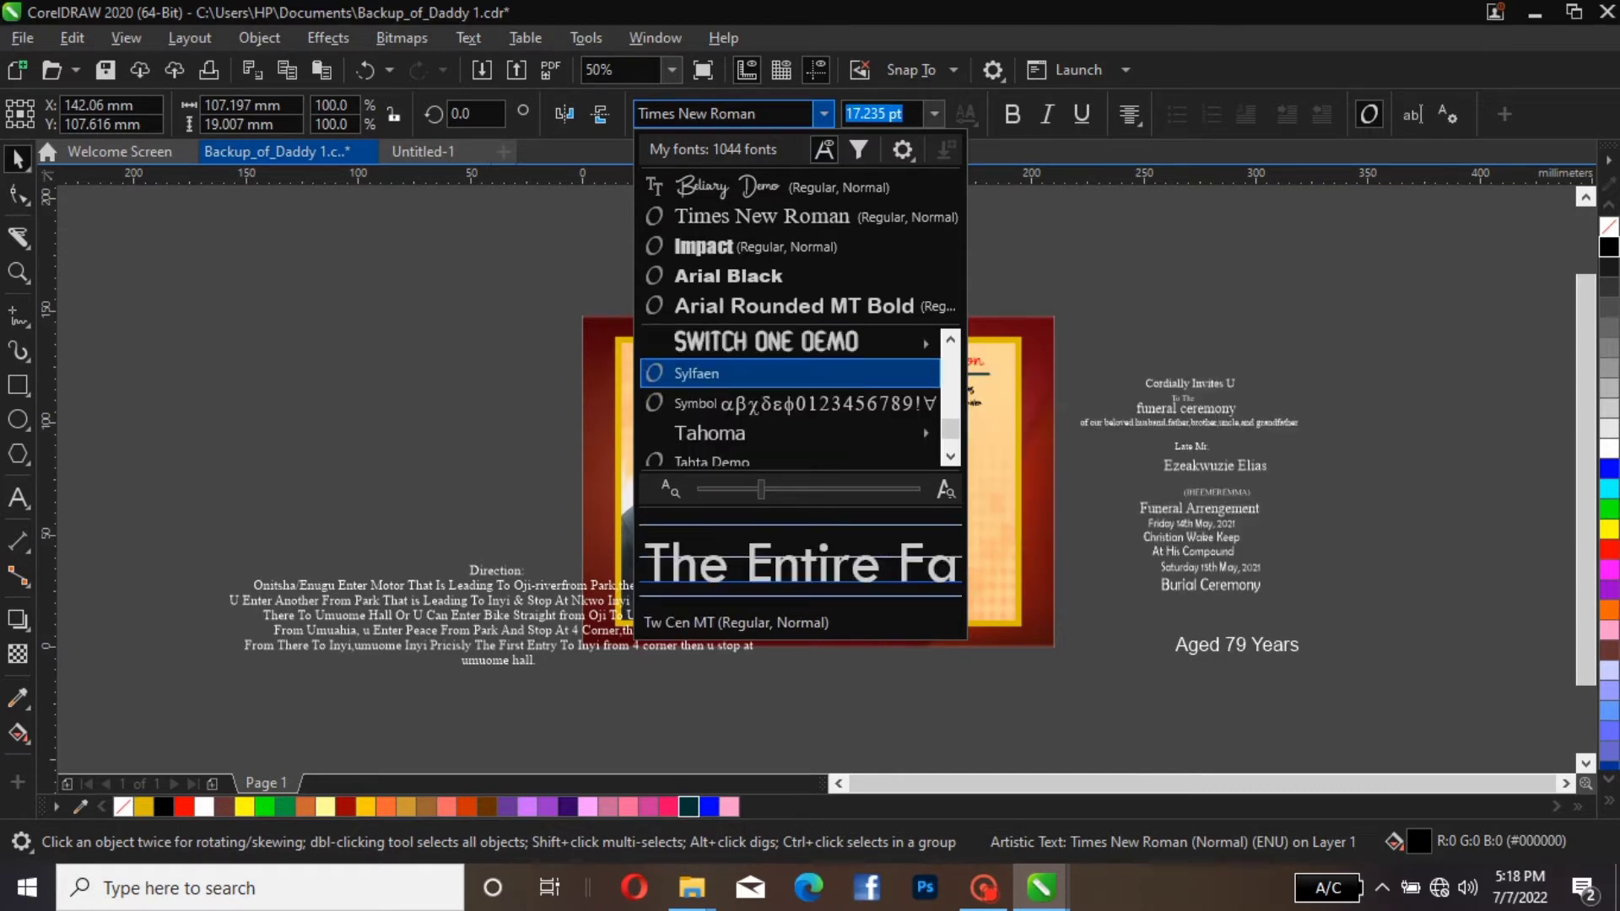
pyautogui.scroll(12, 790, 373)
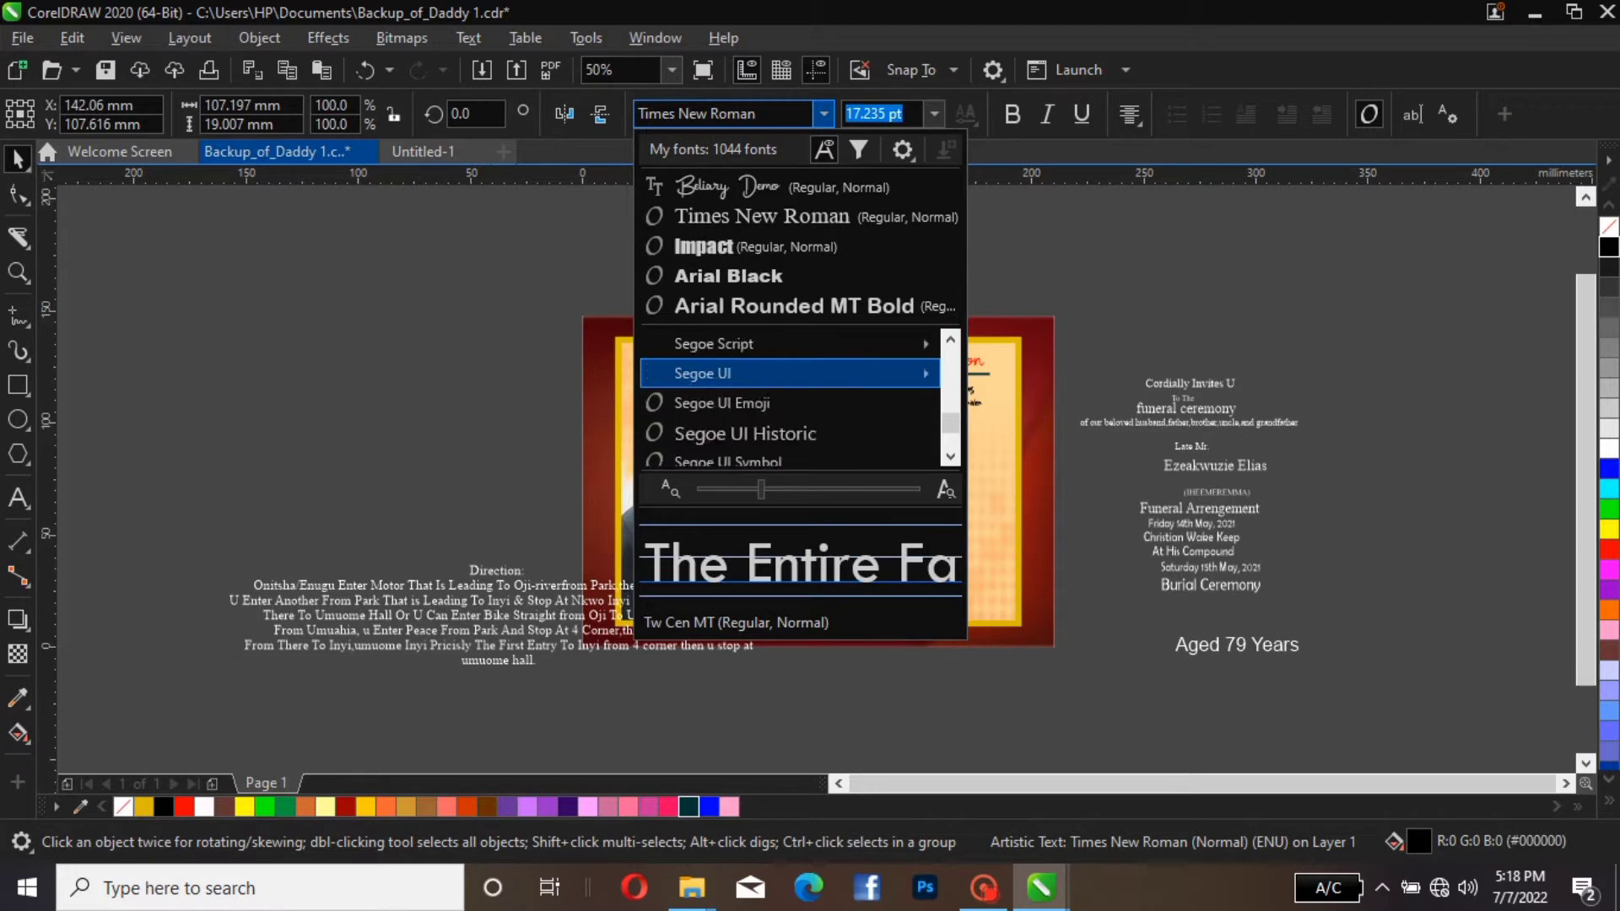
pyautogui.scroll(10, 790, 372)
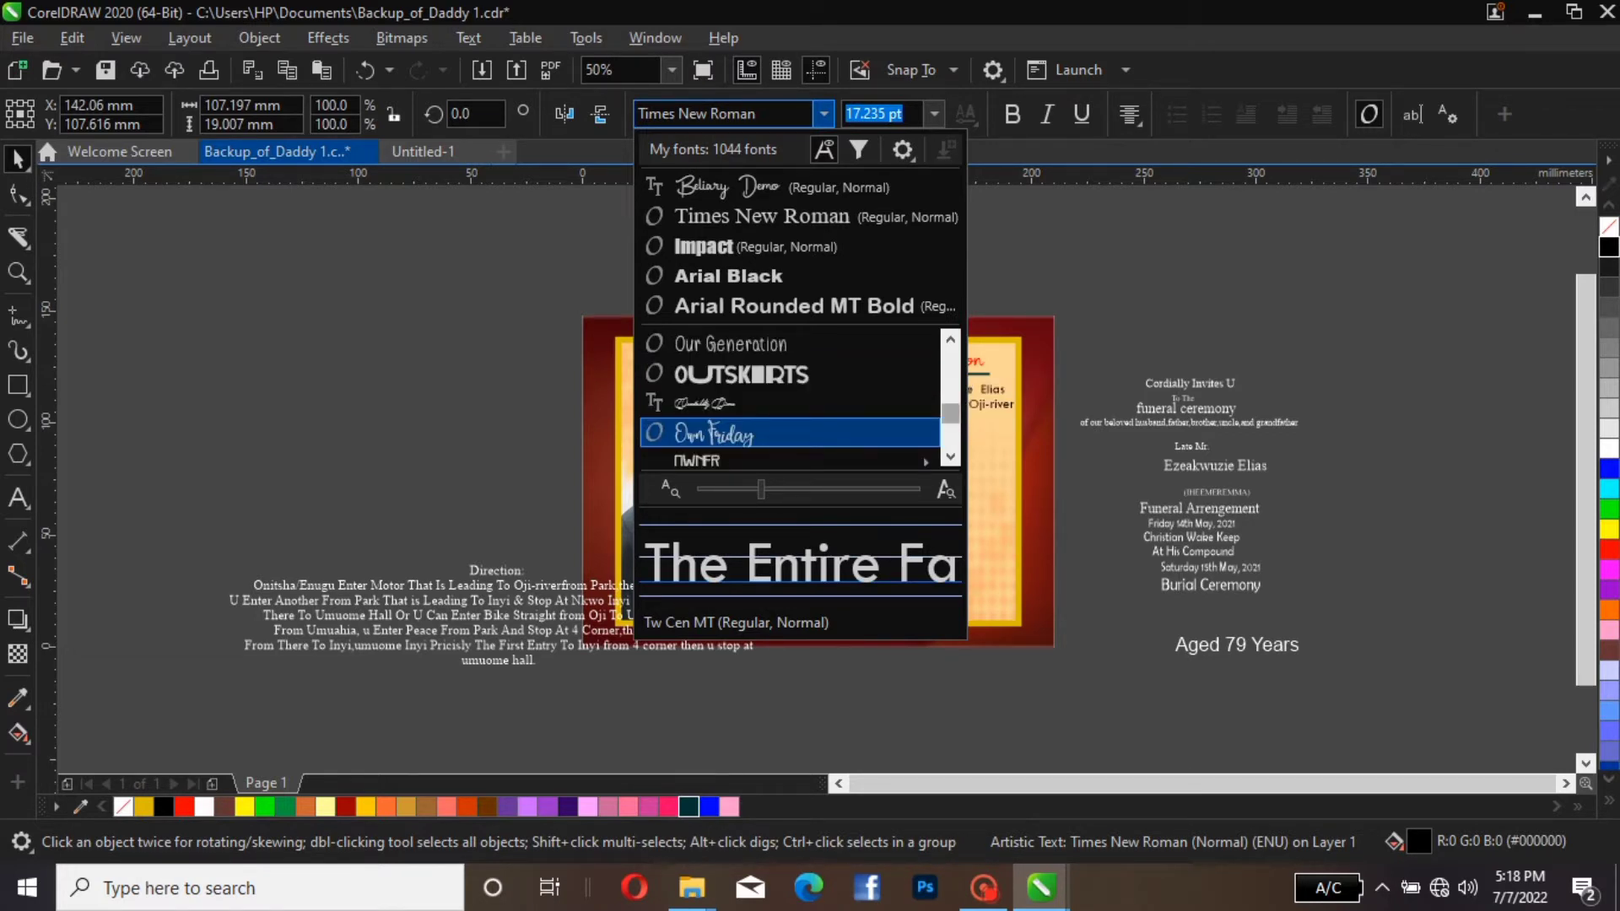
pyautogui.scroll(15, 789, 373)
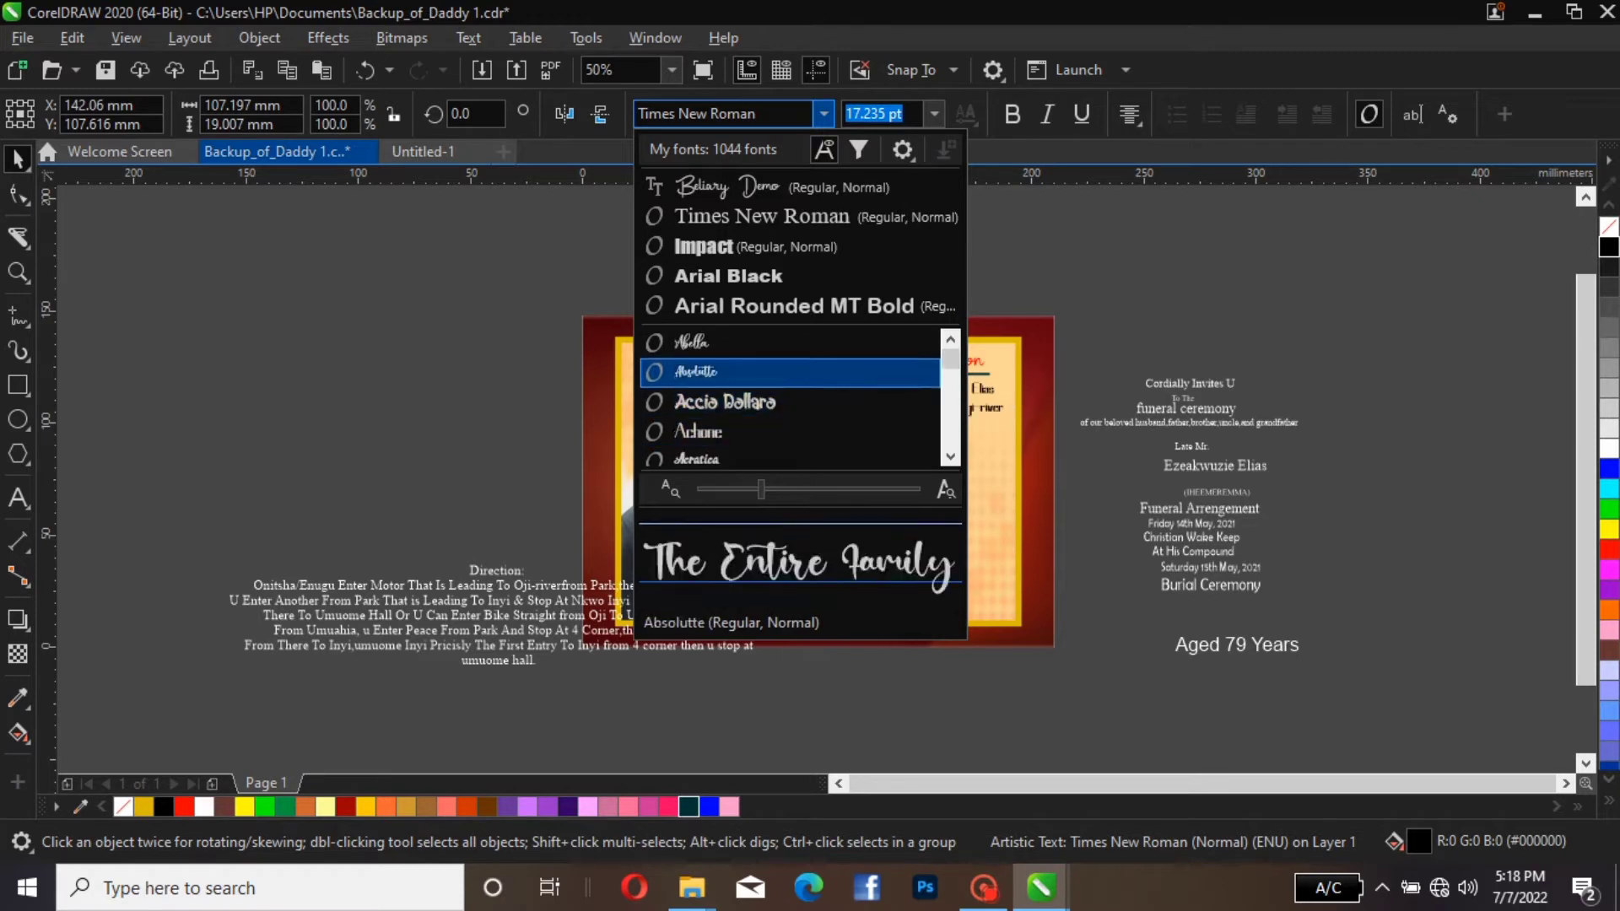
pyautogui.scroll(-5, 790, 403)
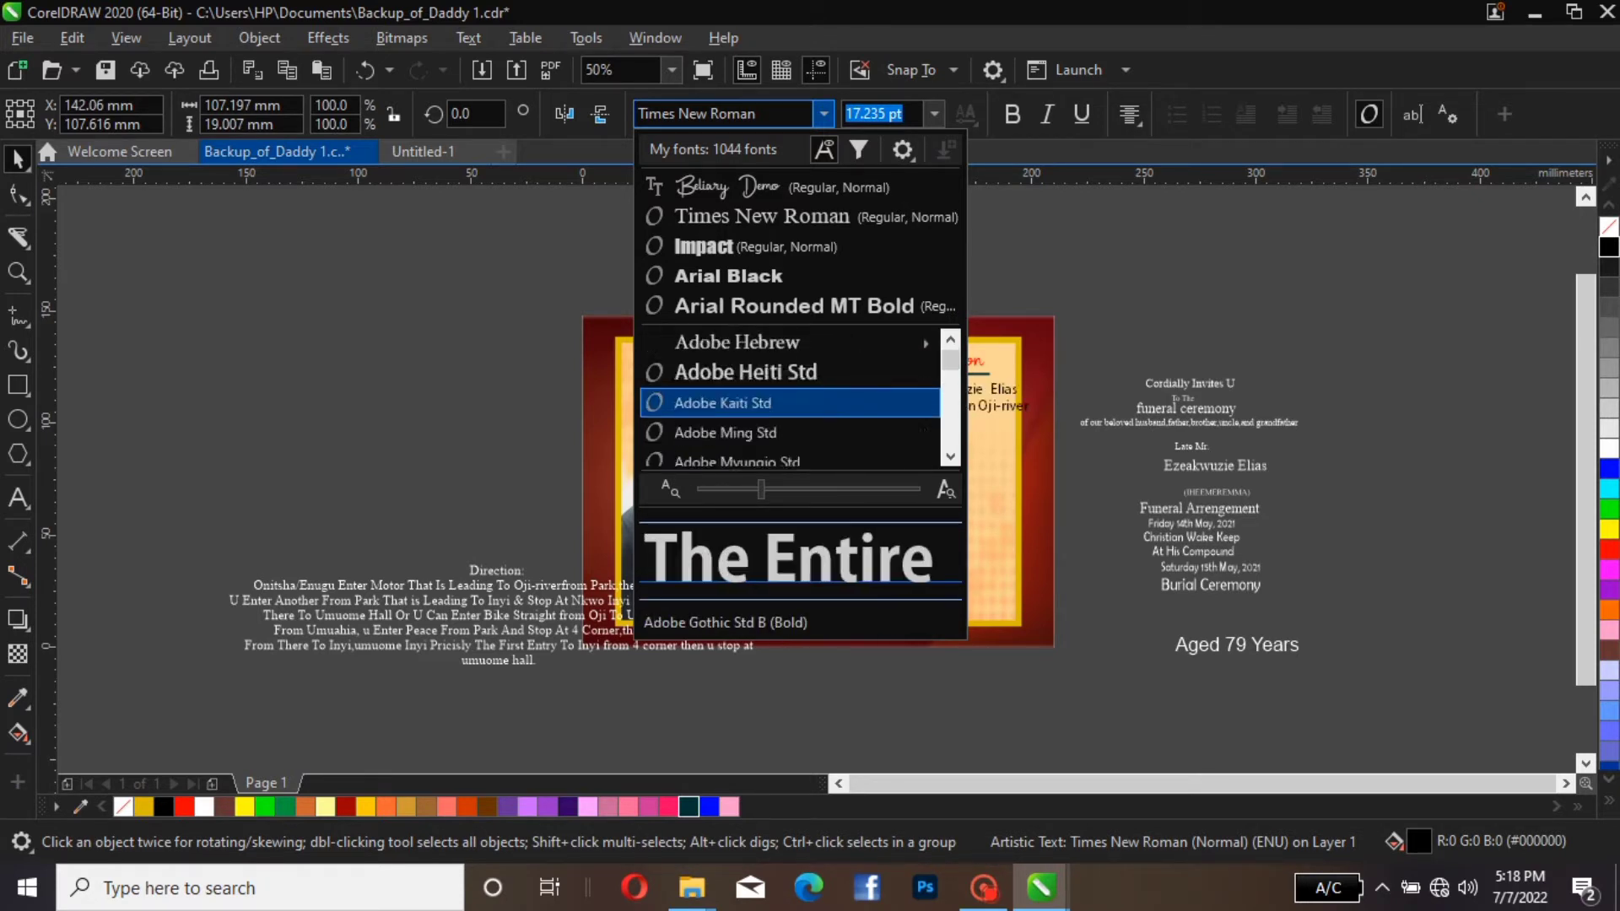
pyautogui.scroll(-6, 790, 402)
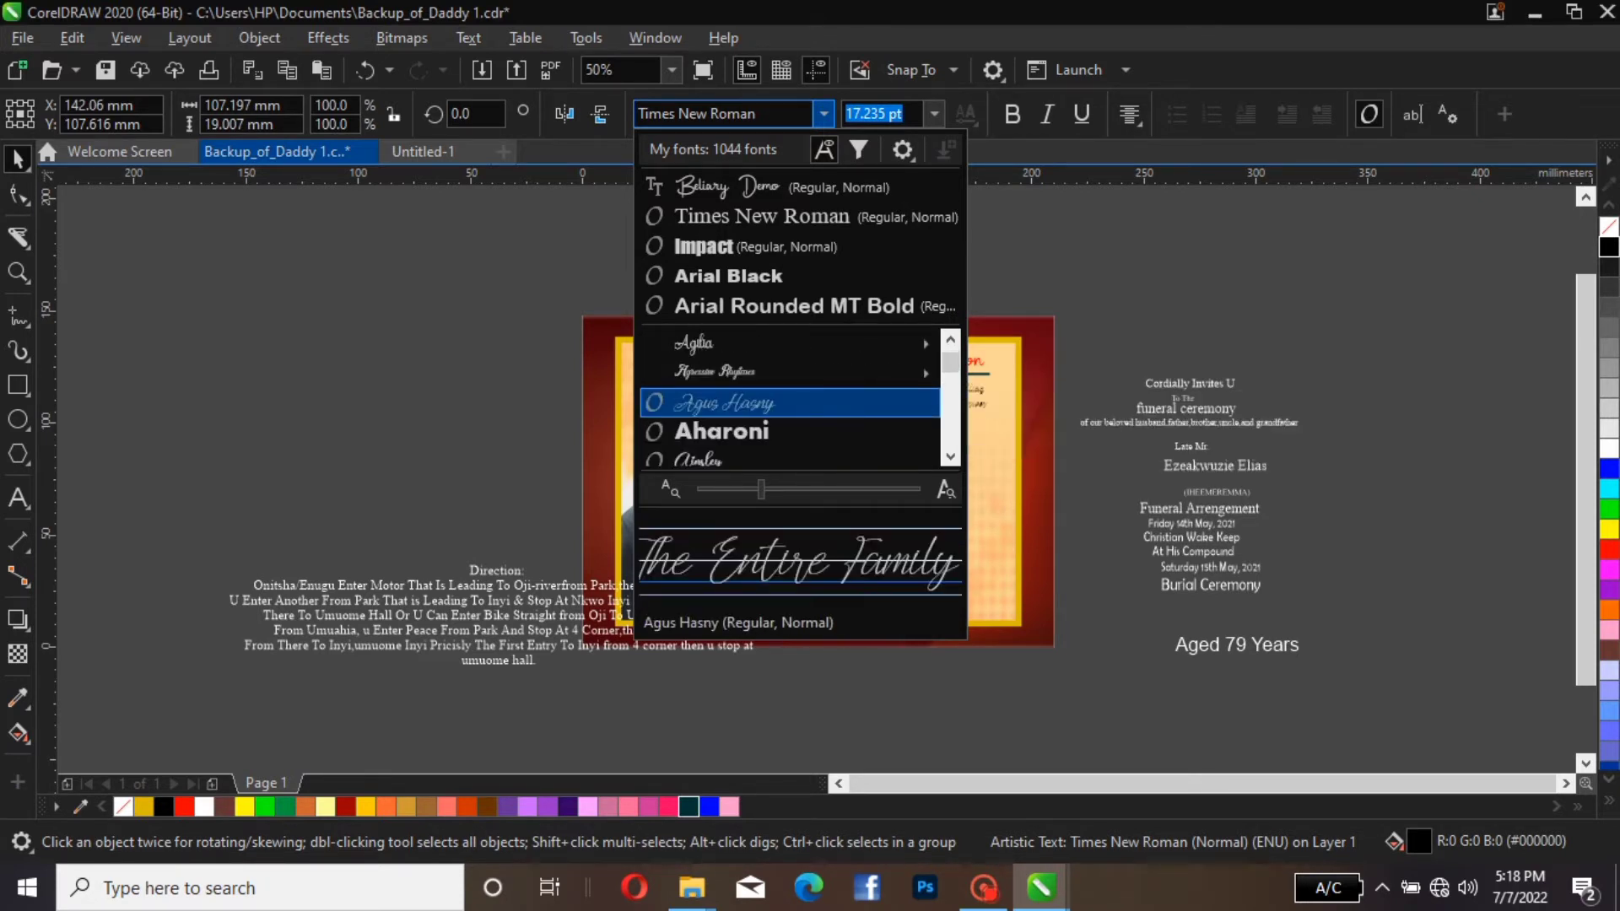
pyautogui.scroll(-6, 790, 403)
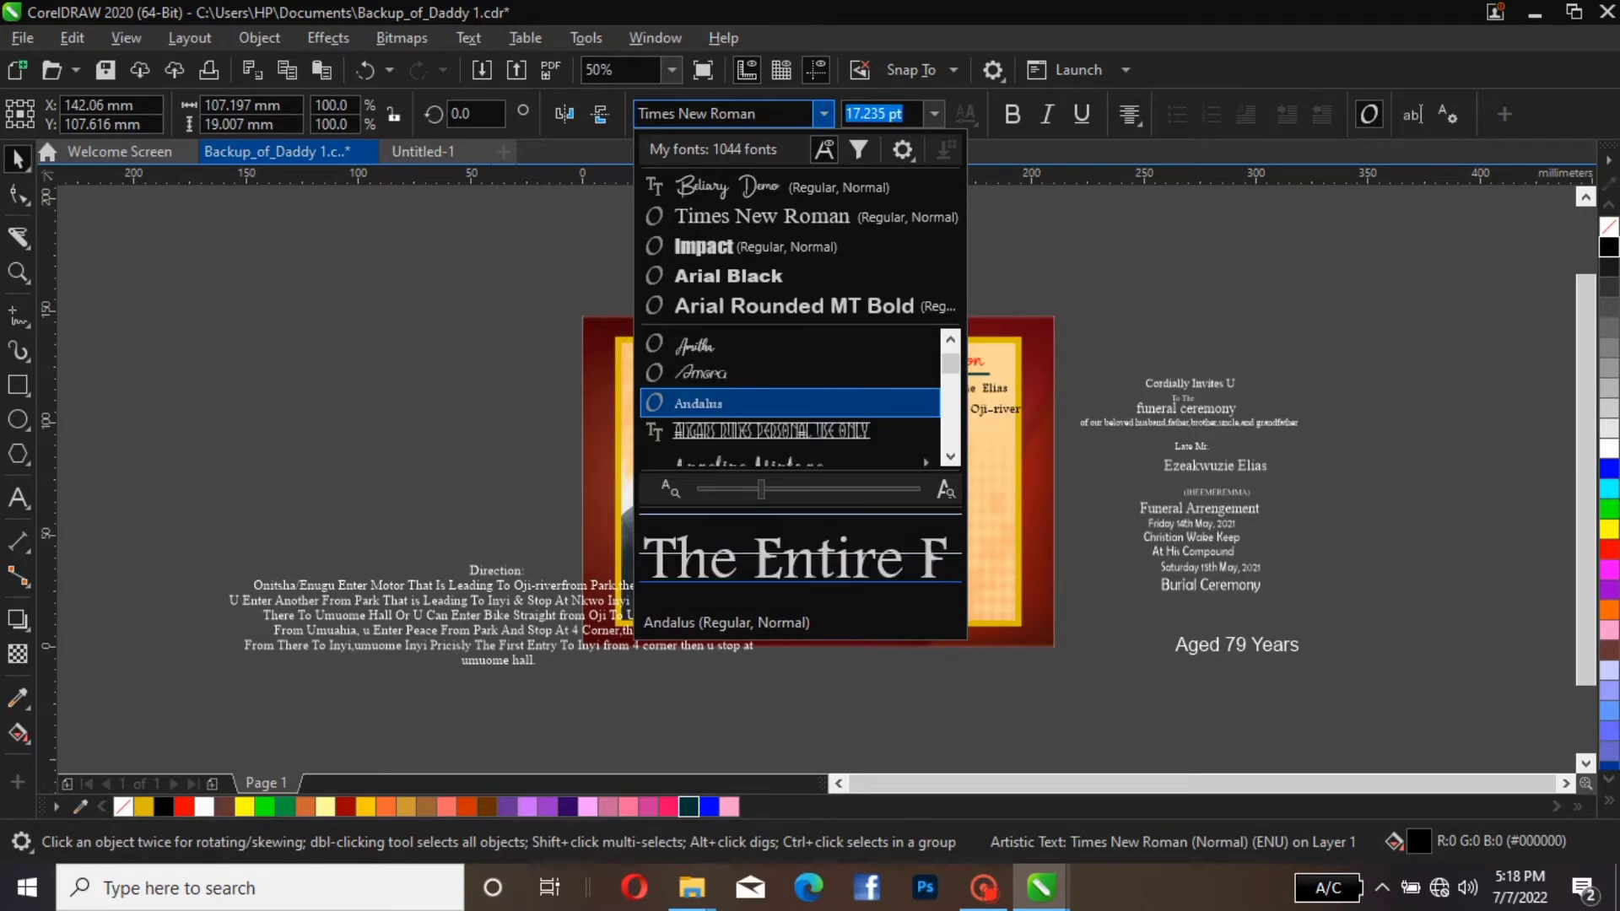
pyautogui.scroll(-8, 790, 402)
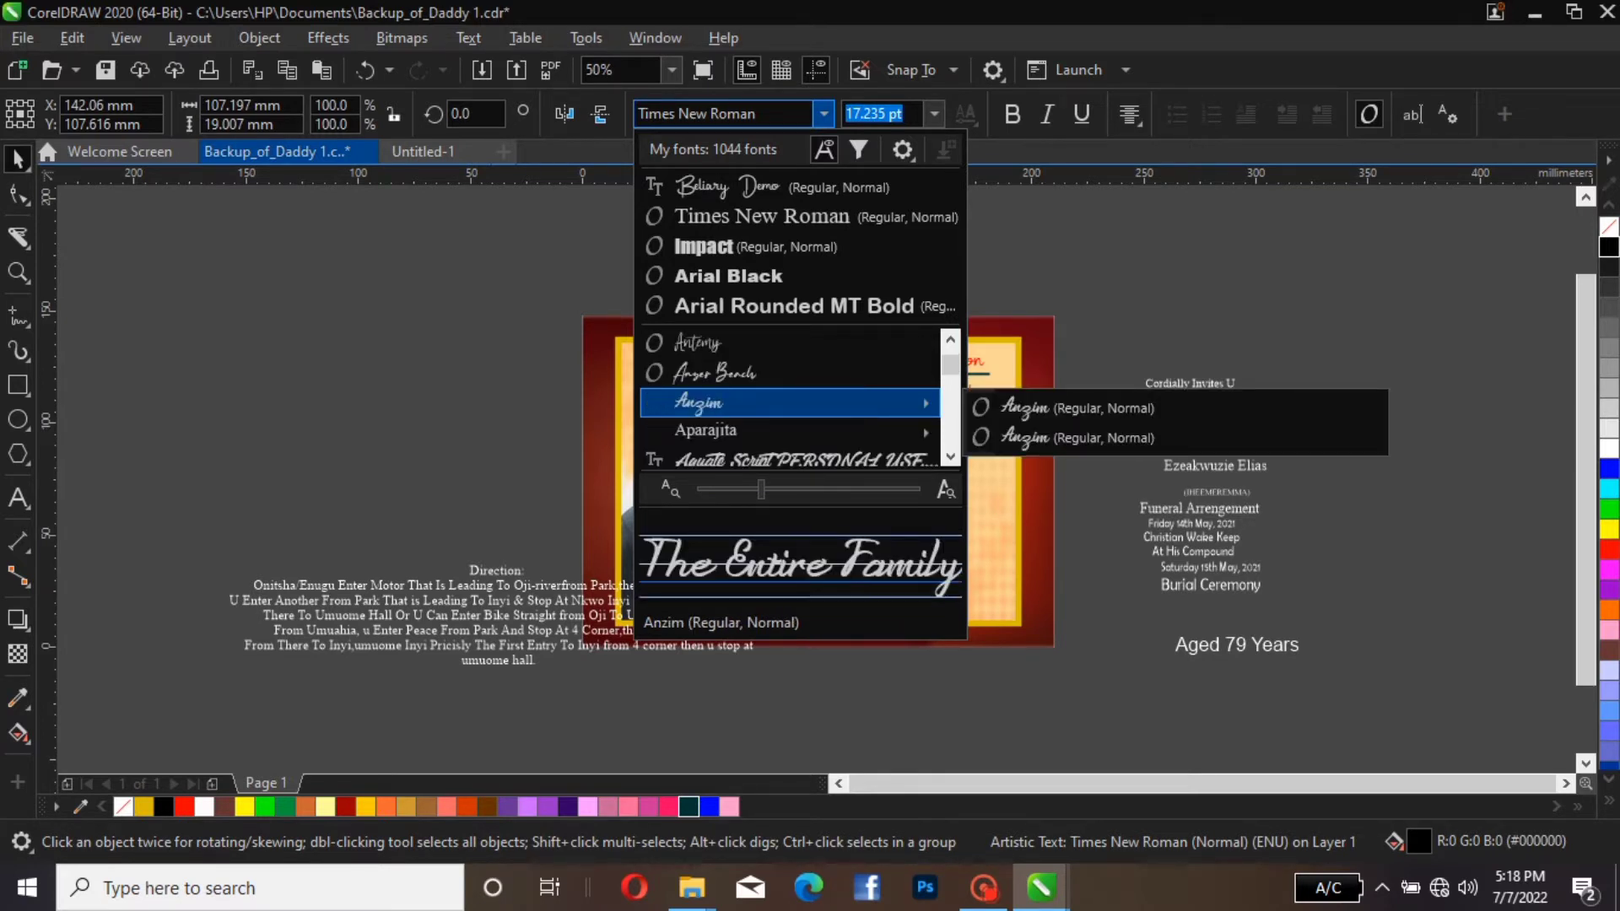
pyautogui.scroll(-10, 790, 402)
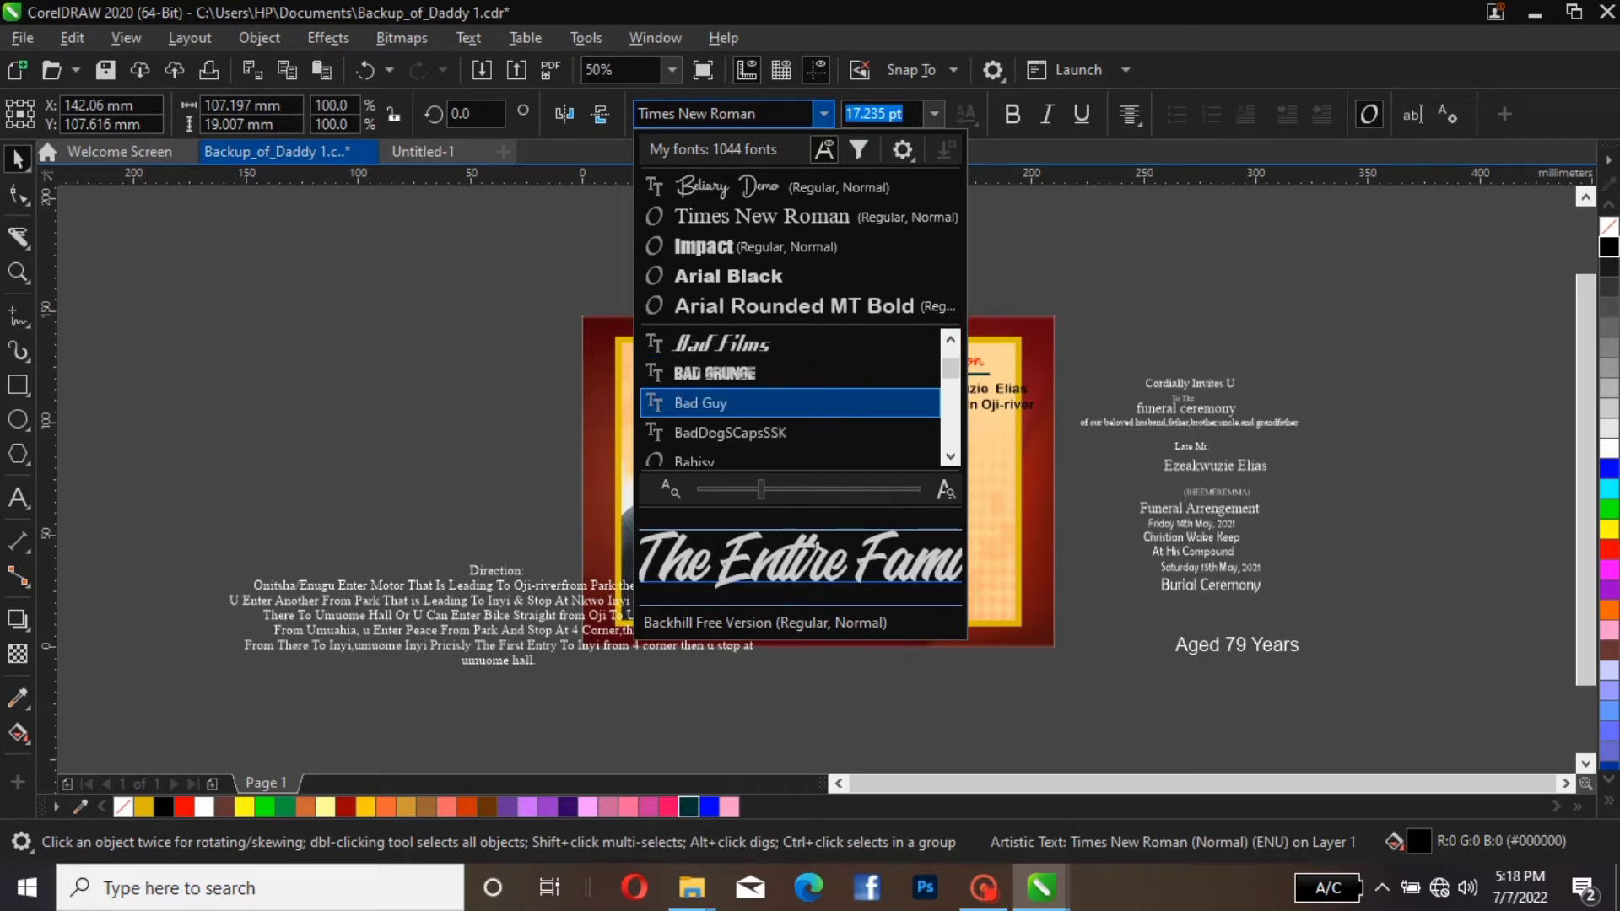
pyautogui.scroll(-5, 789, 403)
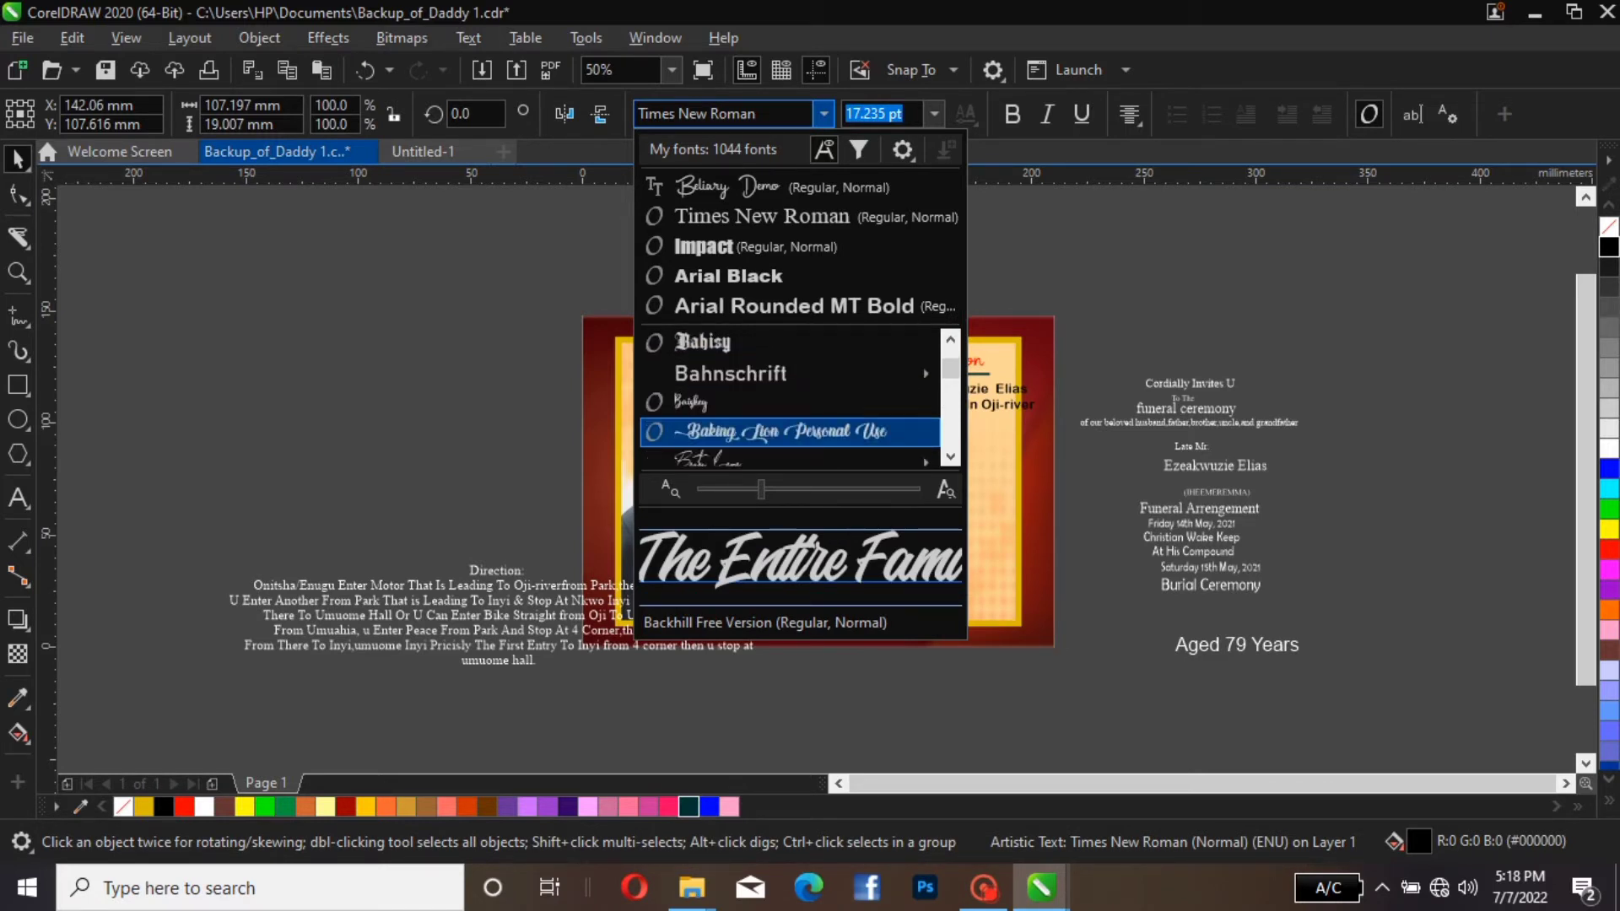
pyautogui.scroll(-4, 789, 402)
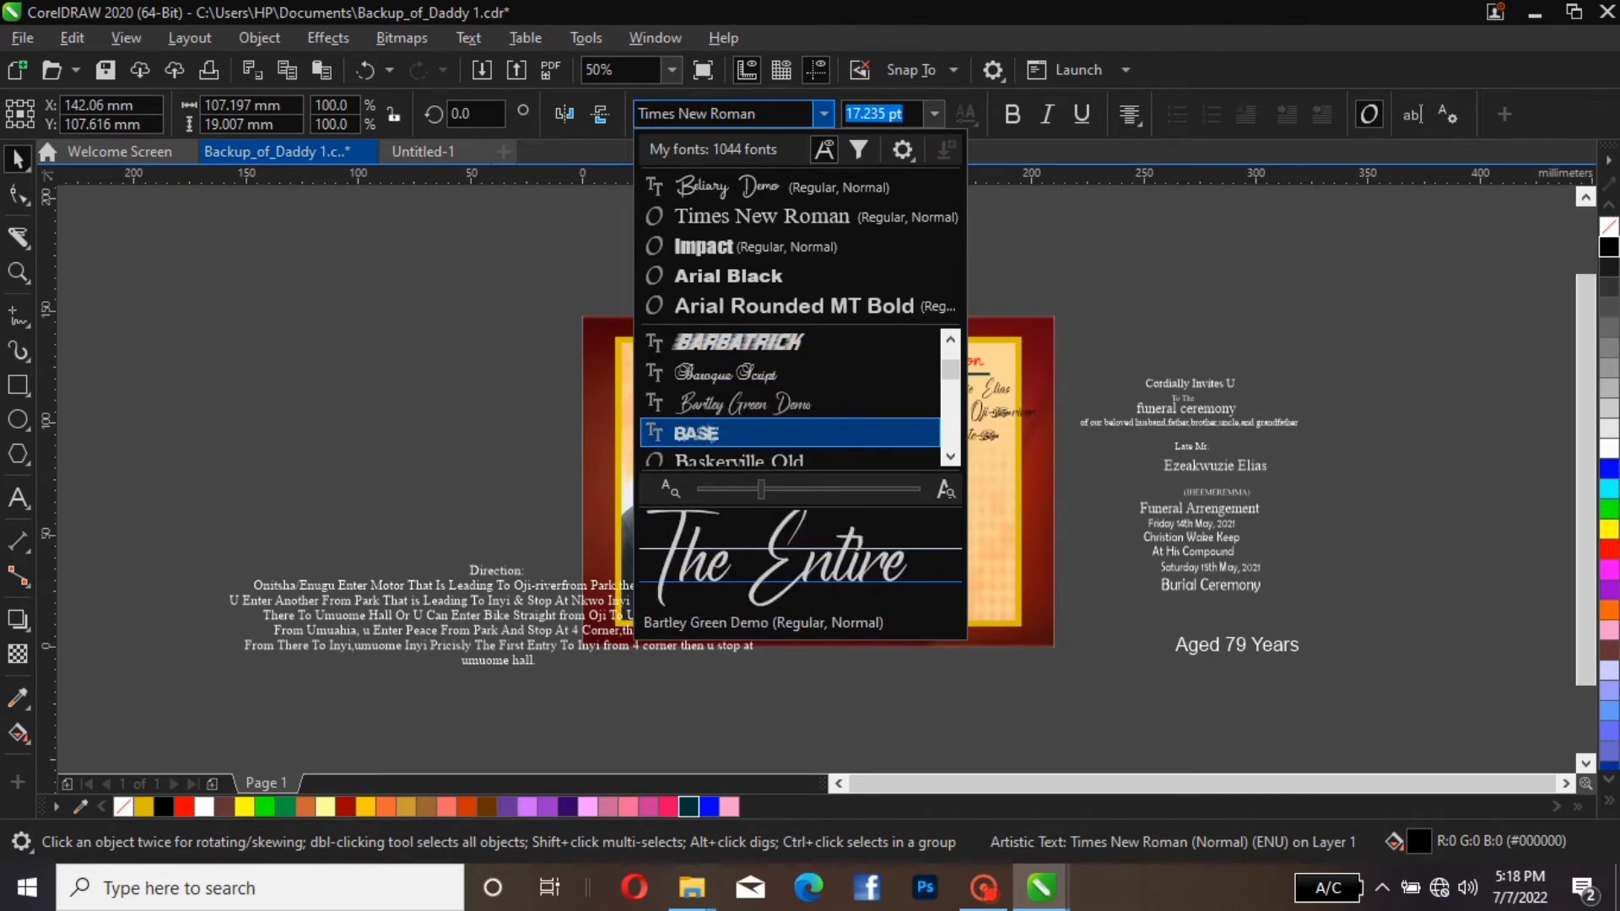
pyautogui.scroll(-4, 790, 403)
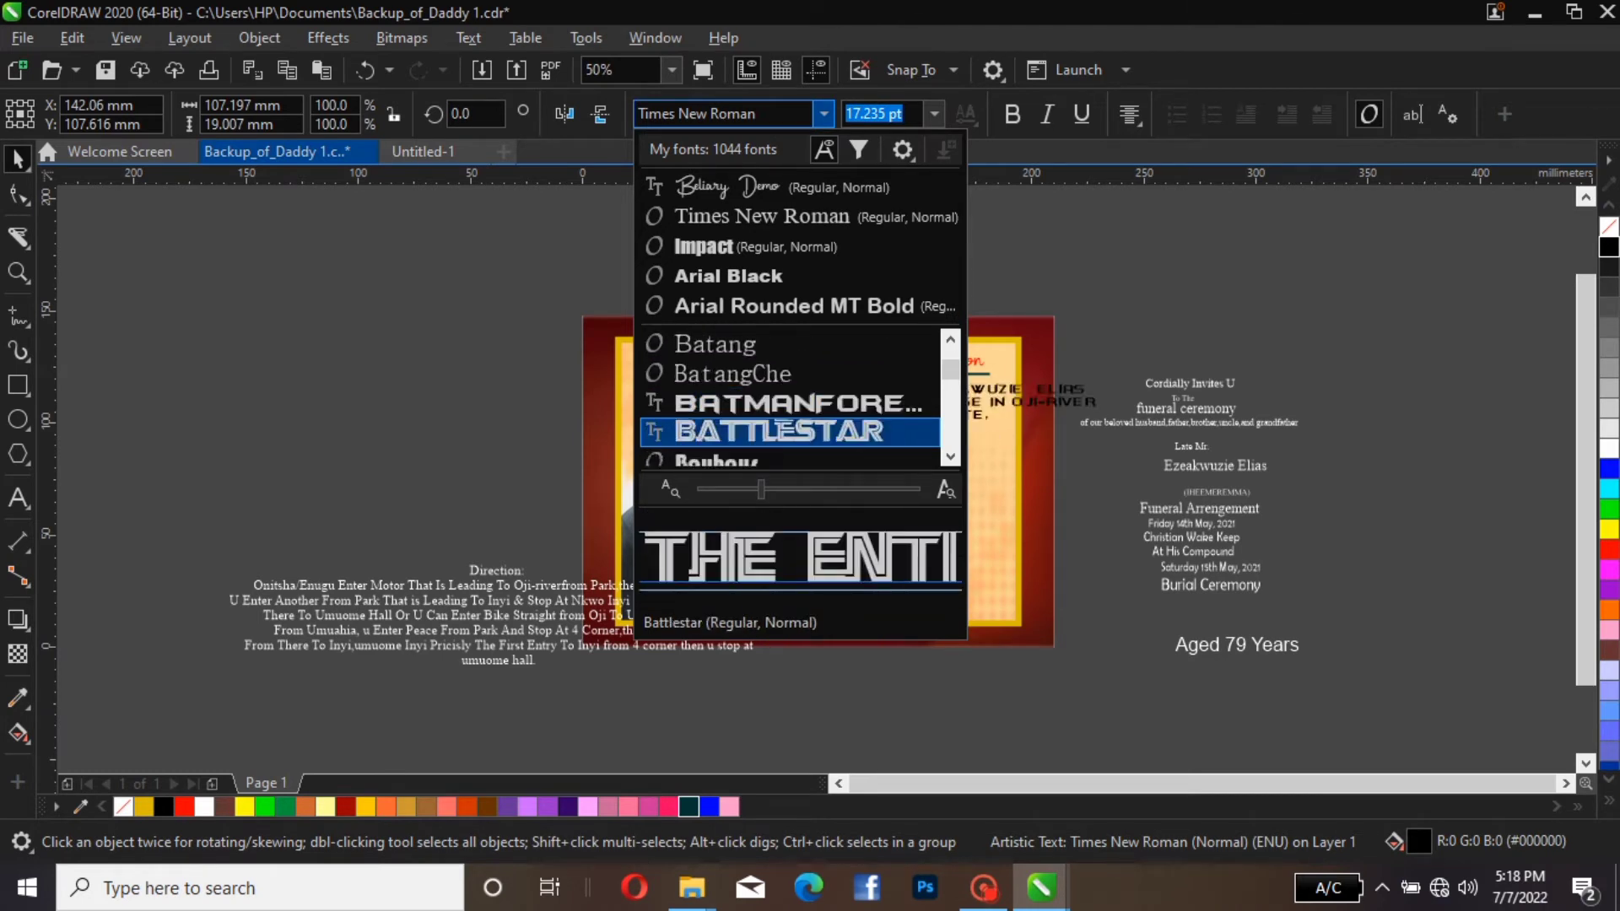
pyautogui.scroll(-4, 789, 403)
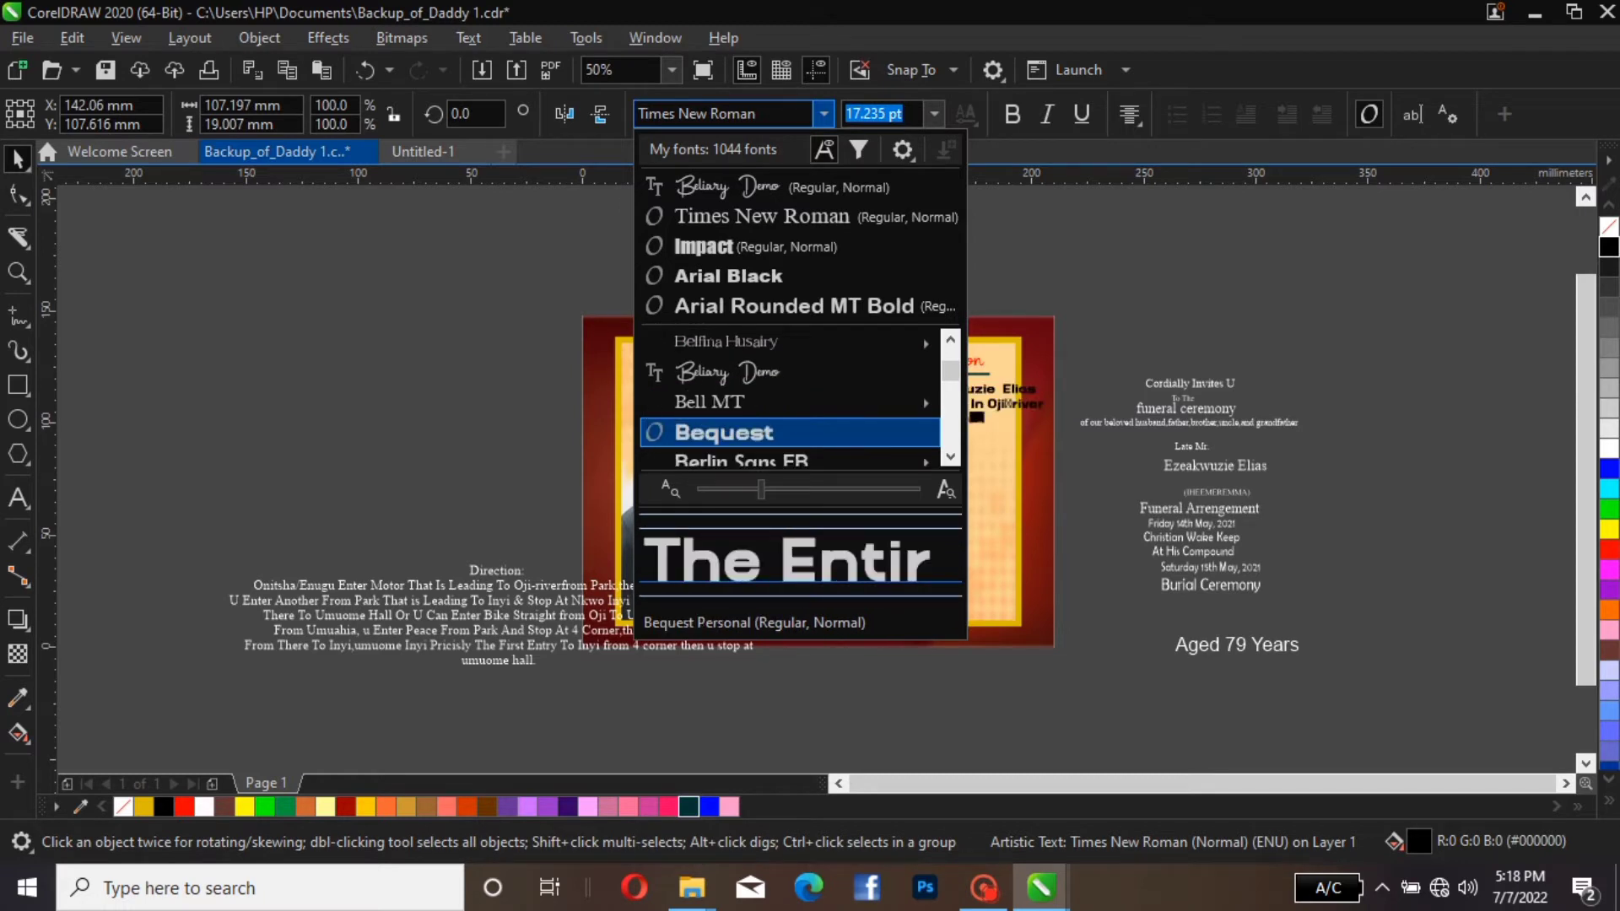
pyautogui.press('Return')
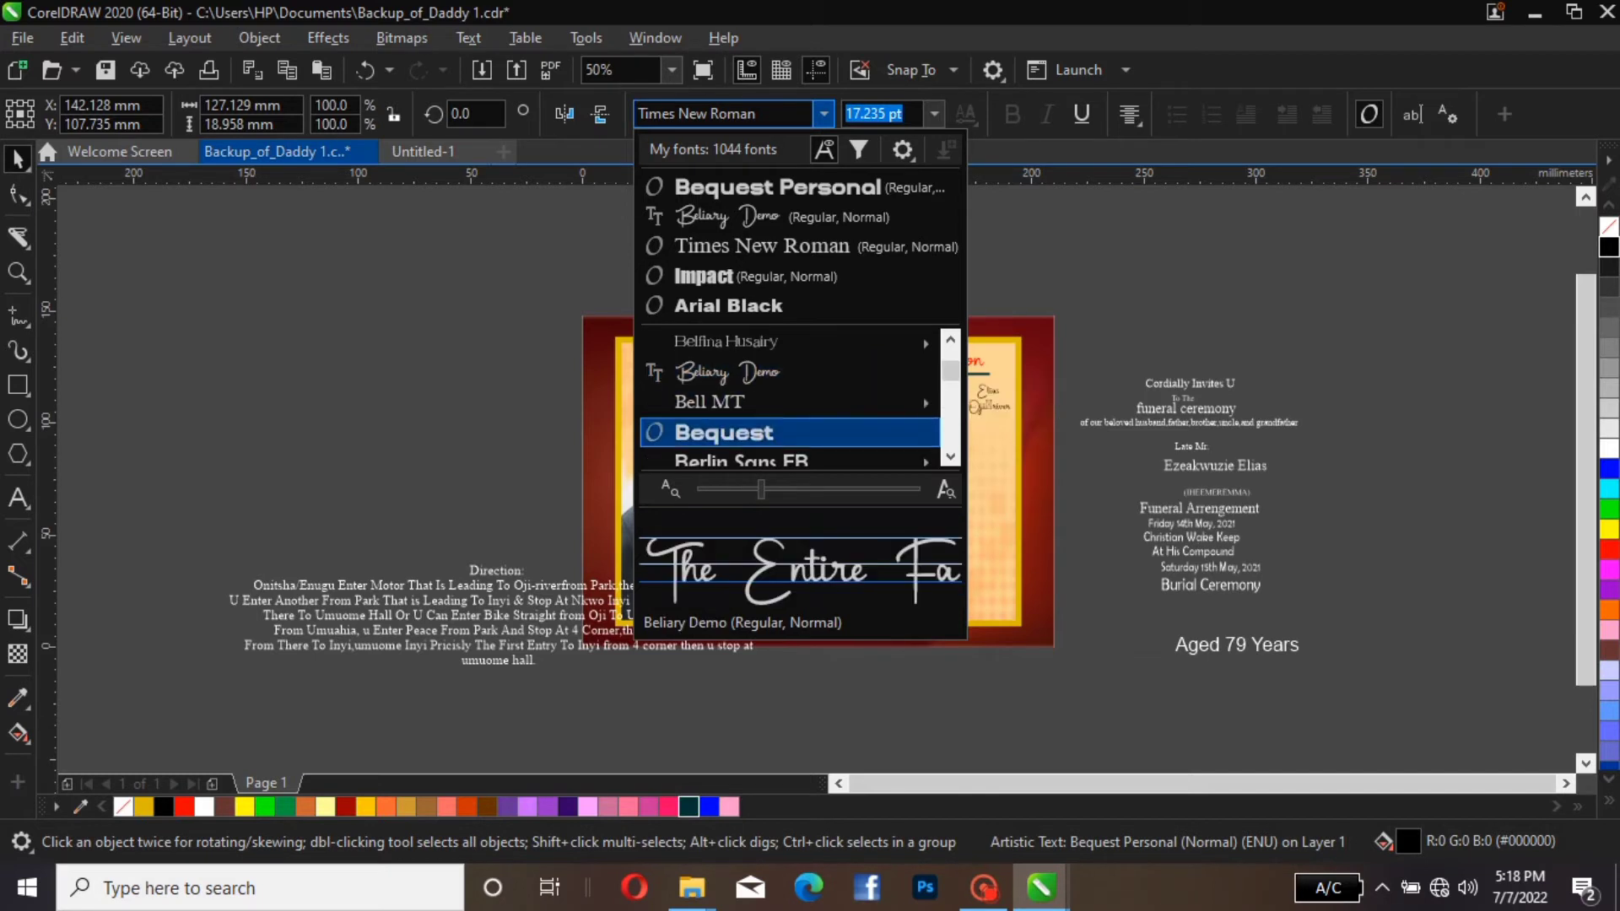
pyautogui.press('Escape')
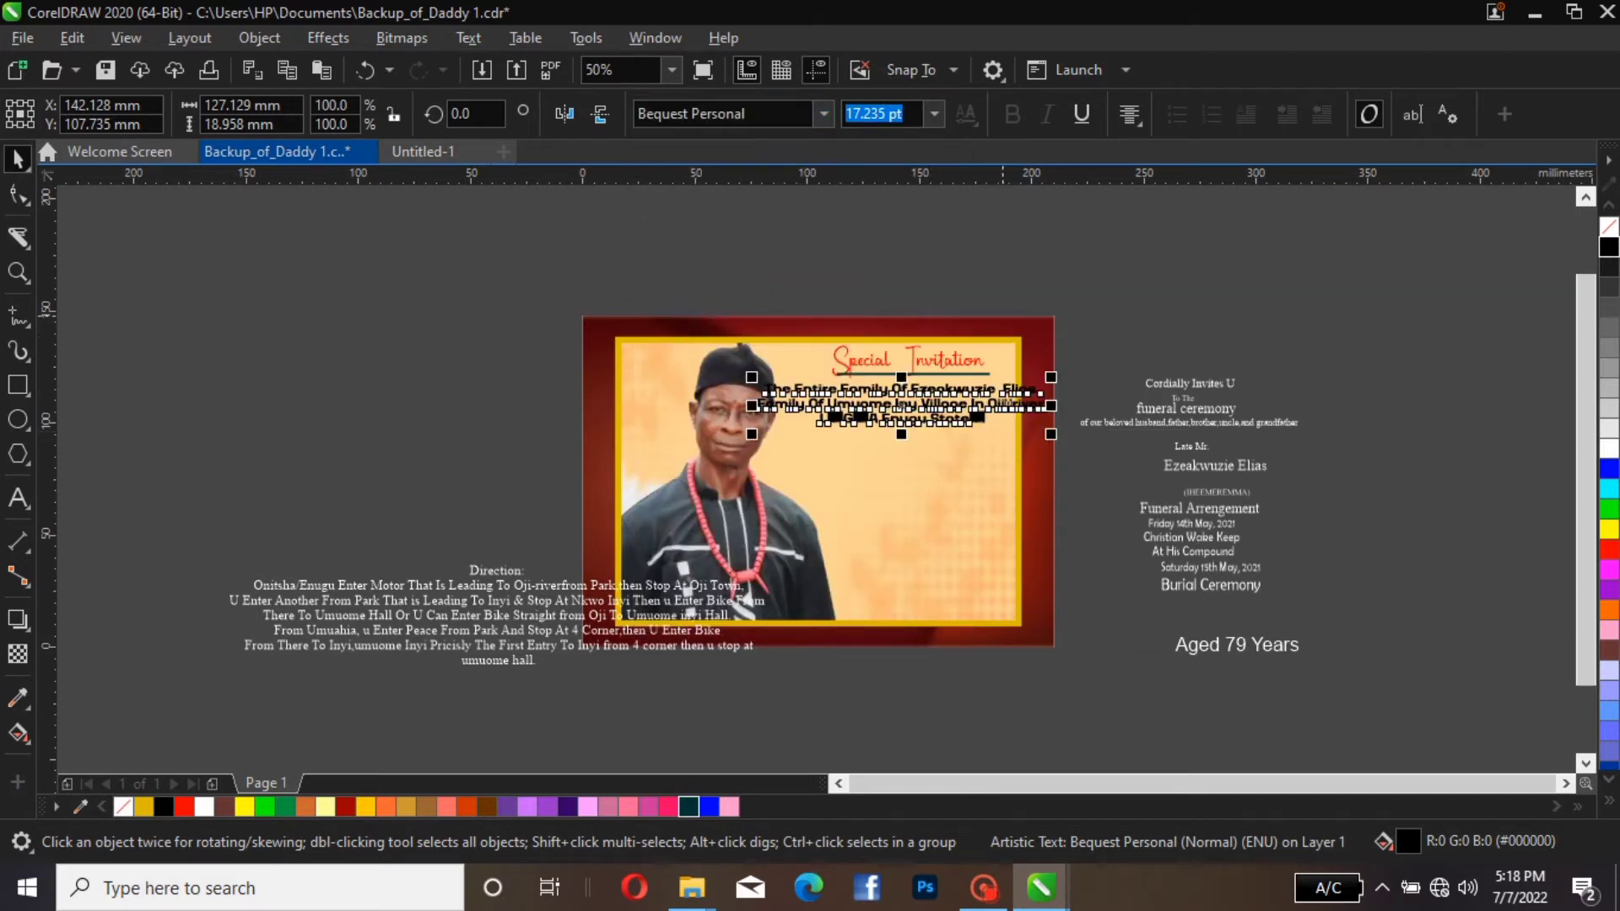
# Scale the family announcement down to about 14.3 pt and recentre it beneath the heading, within the panel
pyautogui.moveTo(1051, 377); pyautogui.dragTo(999, 388)
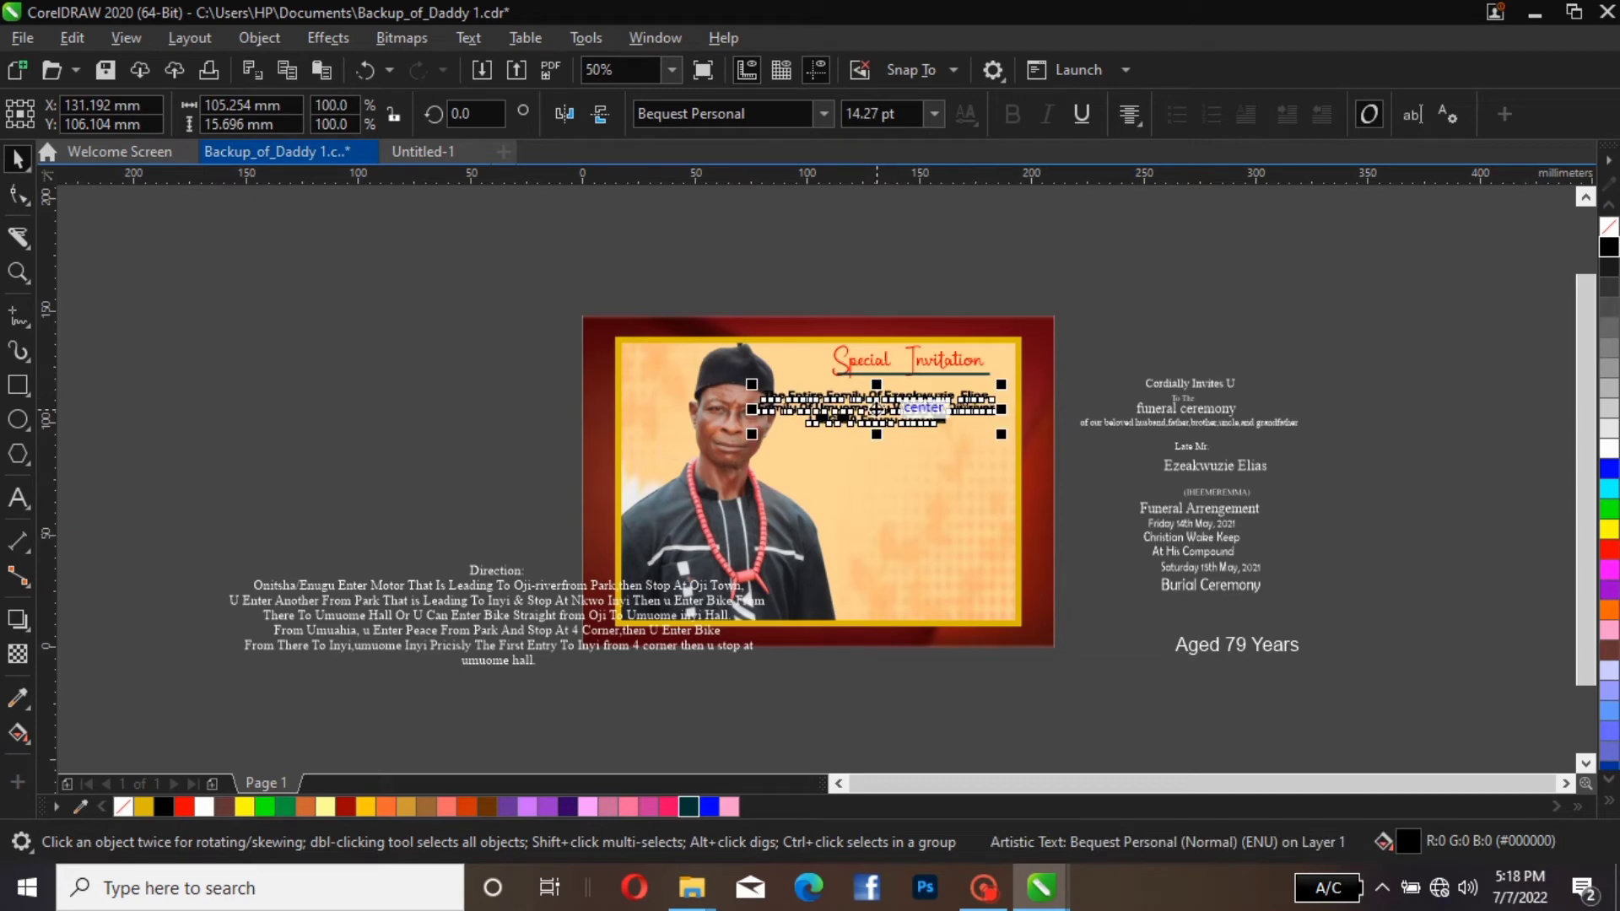
pyautogui.moveTo(925, 409)
pyautogui.mouseDown()
pyautogui.moveTo(972, 402)
pyautogui.moveTo(949, 407)
pyautogui.mouseUp()
pyautogui.click(1102, 337)
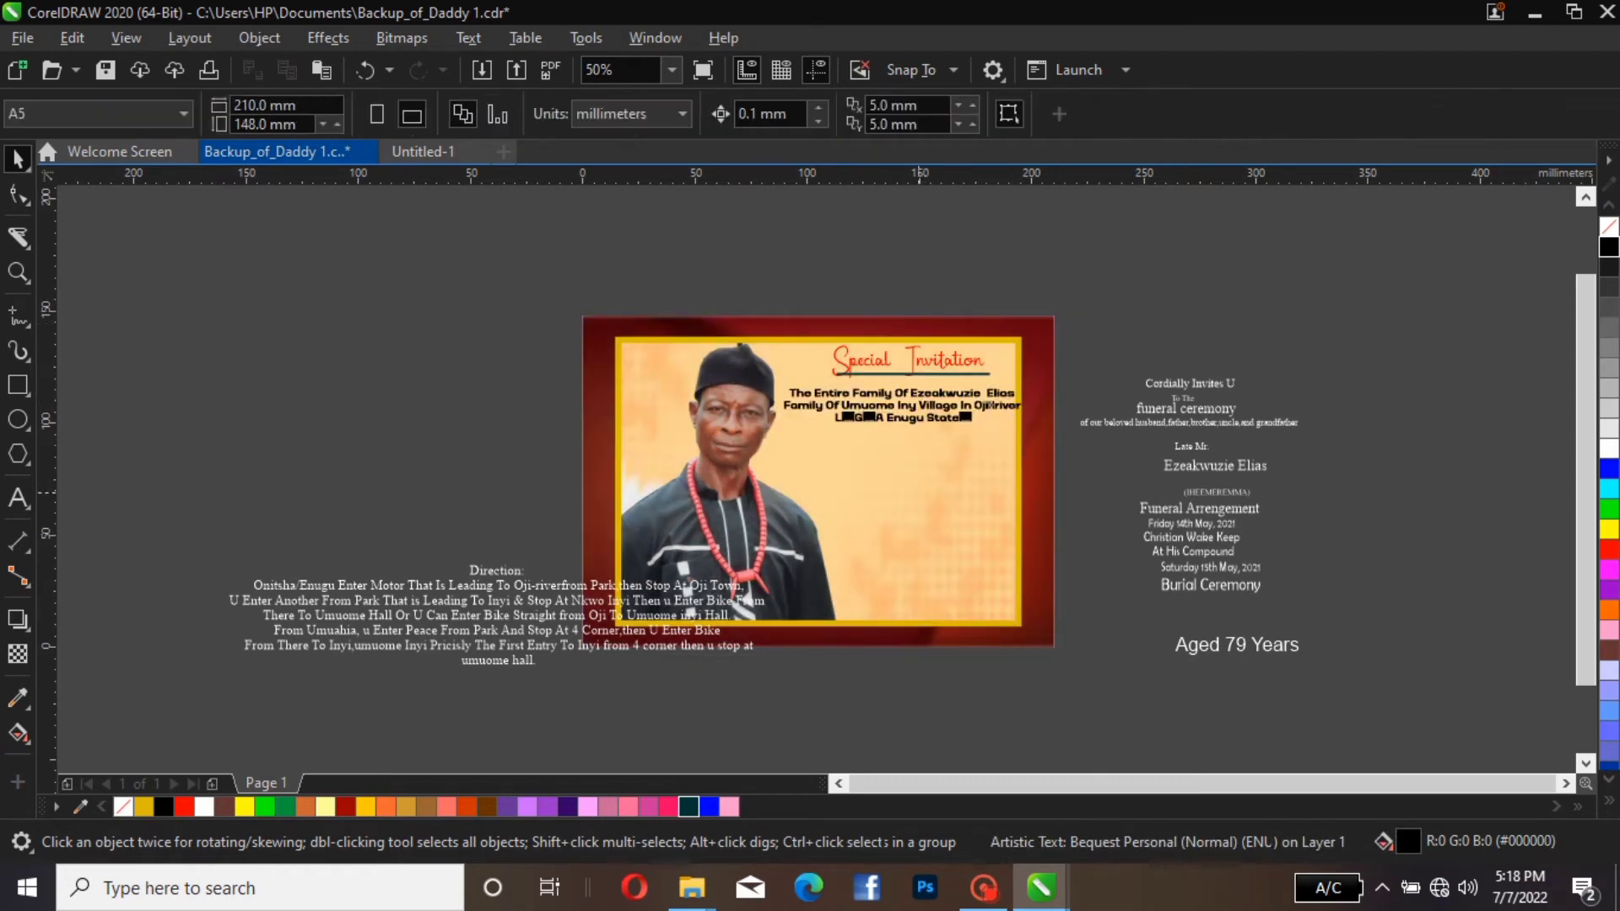
# Change the family announcement's font to Berlin Sans FB
pyautogui.click(946, 400)
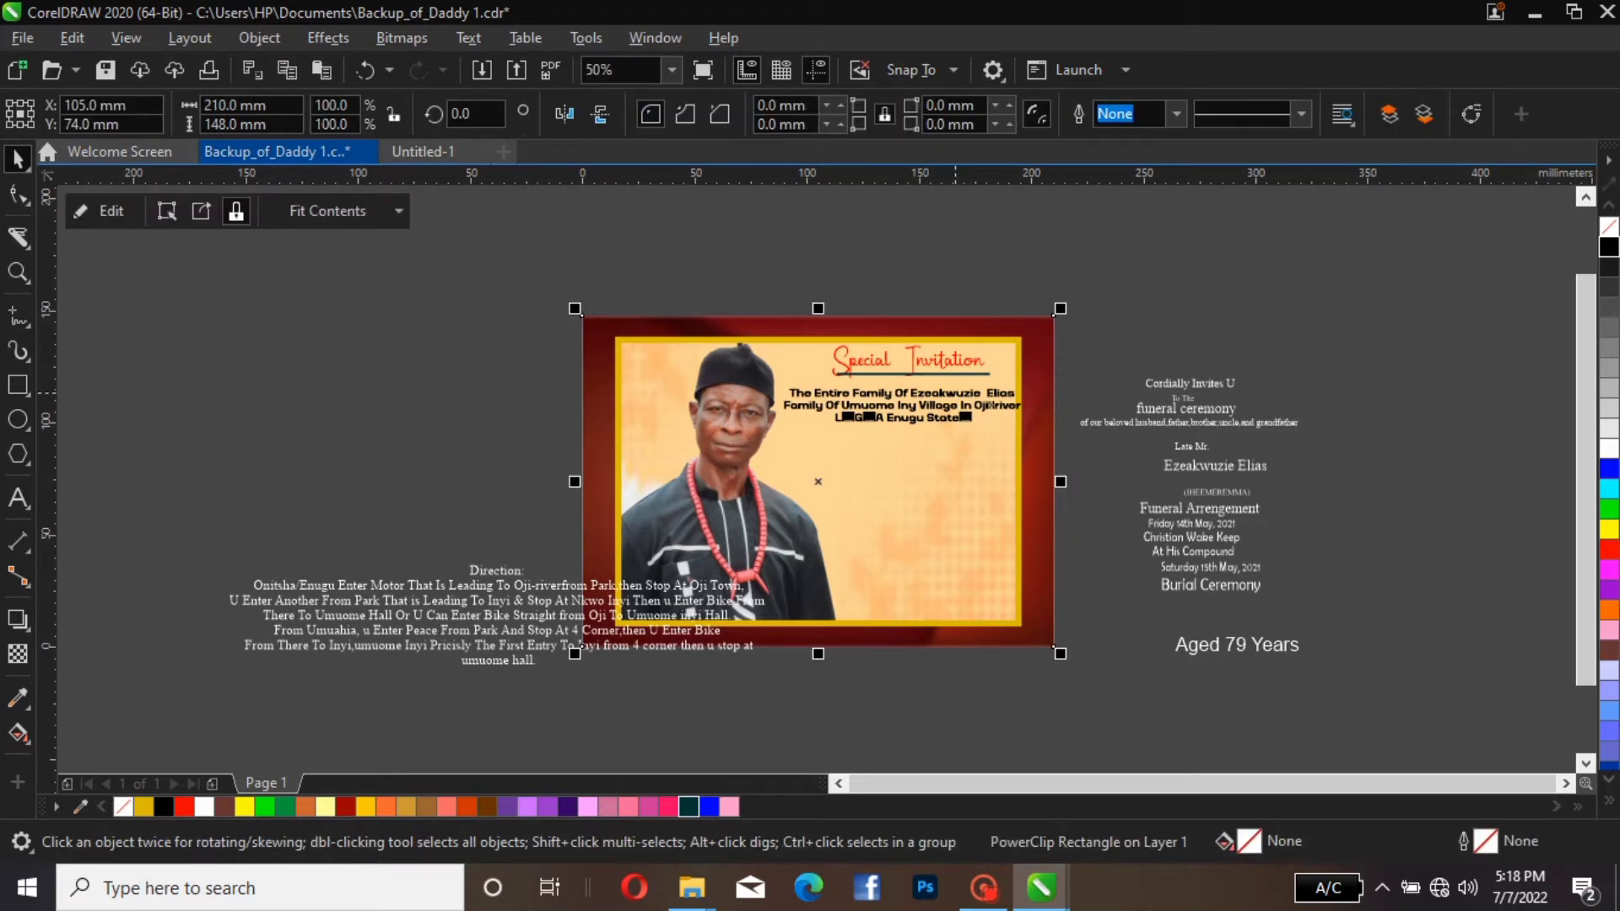
pyautogui.click(955, 395)
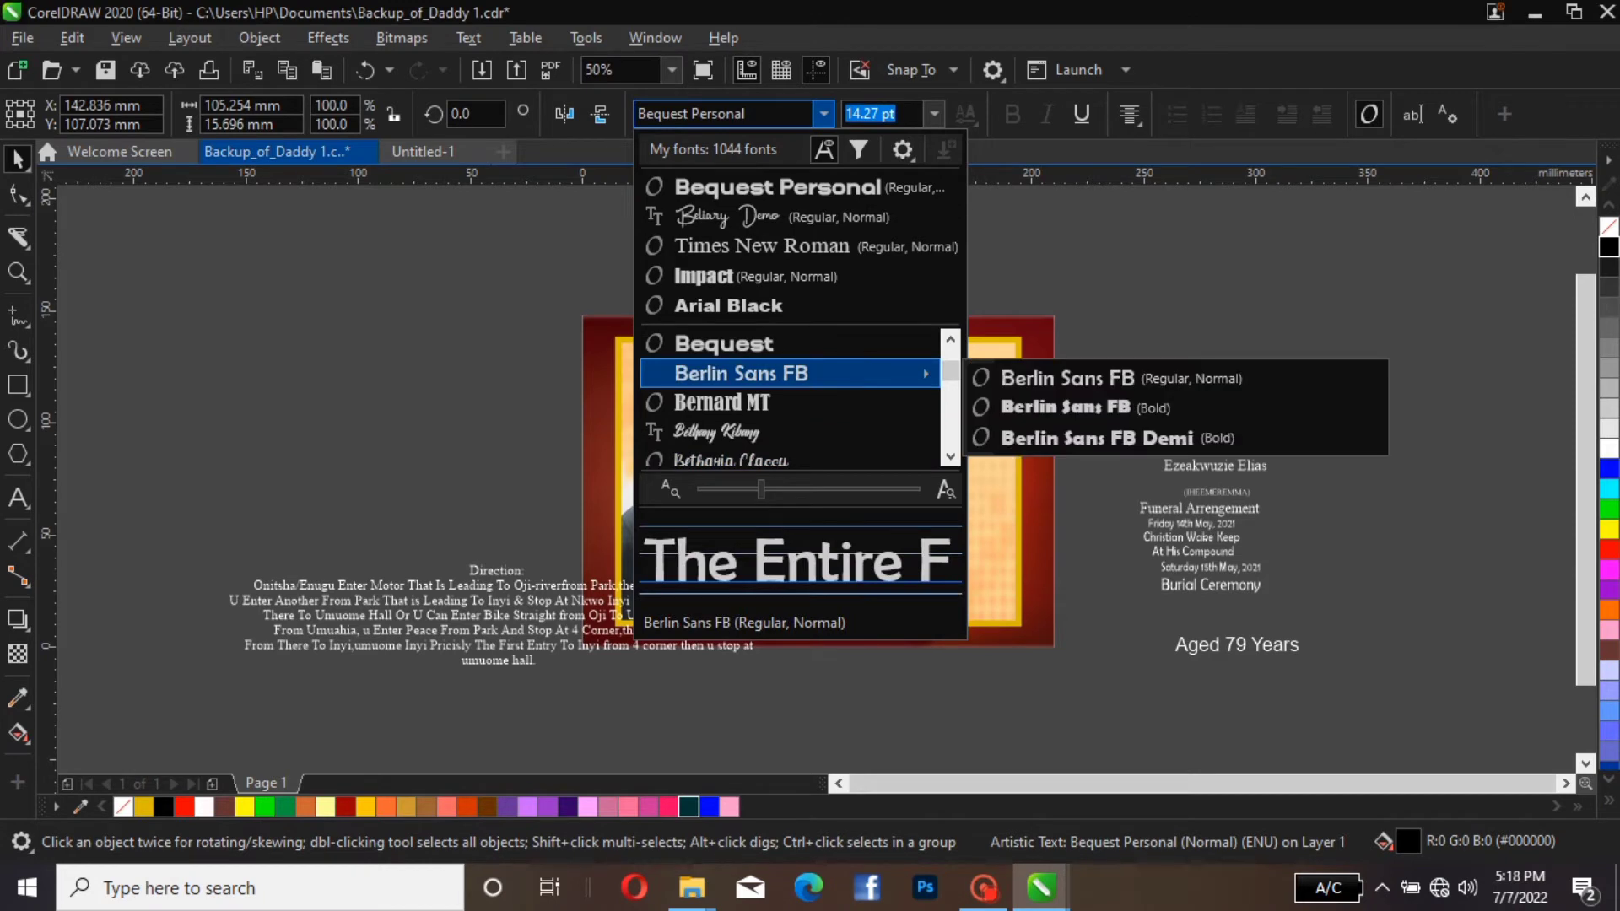
pyautogui.click(743, 373)
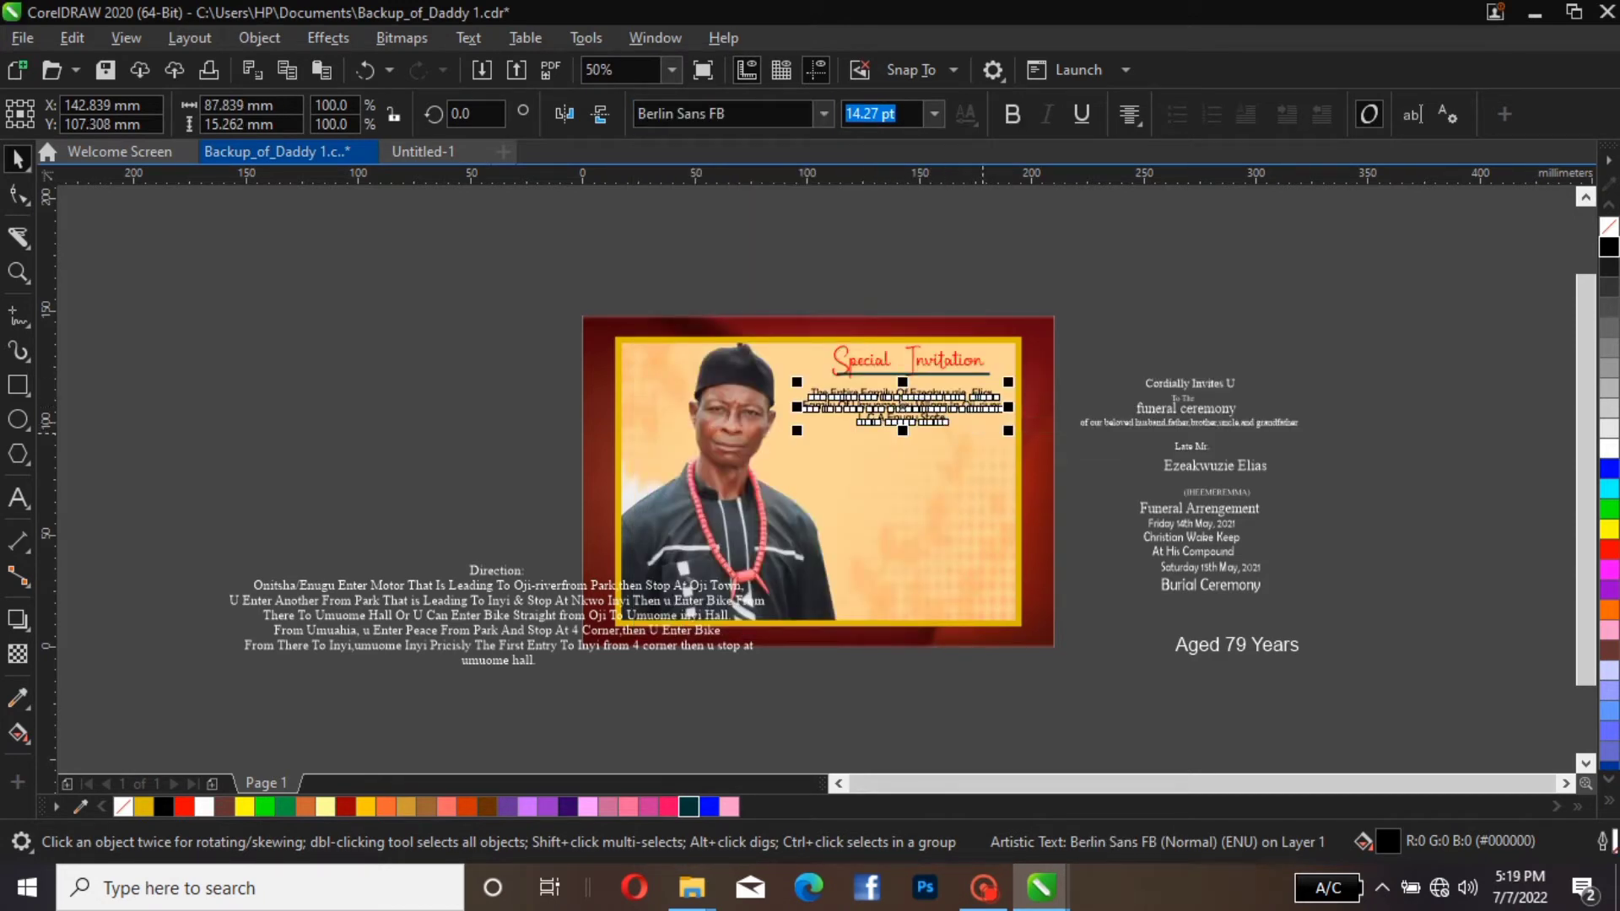
# Enlarge the family announcement to about 15.9 pt and position it just below the heading underline, at about Y 107.9 mm
pyautogui.moveTo(1009, 431); pyautogui.dragTo(1031, 436)
pyautogui.moveTo(927, 409); pyautogui.dragTo(912, 411)
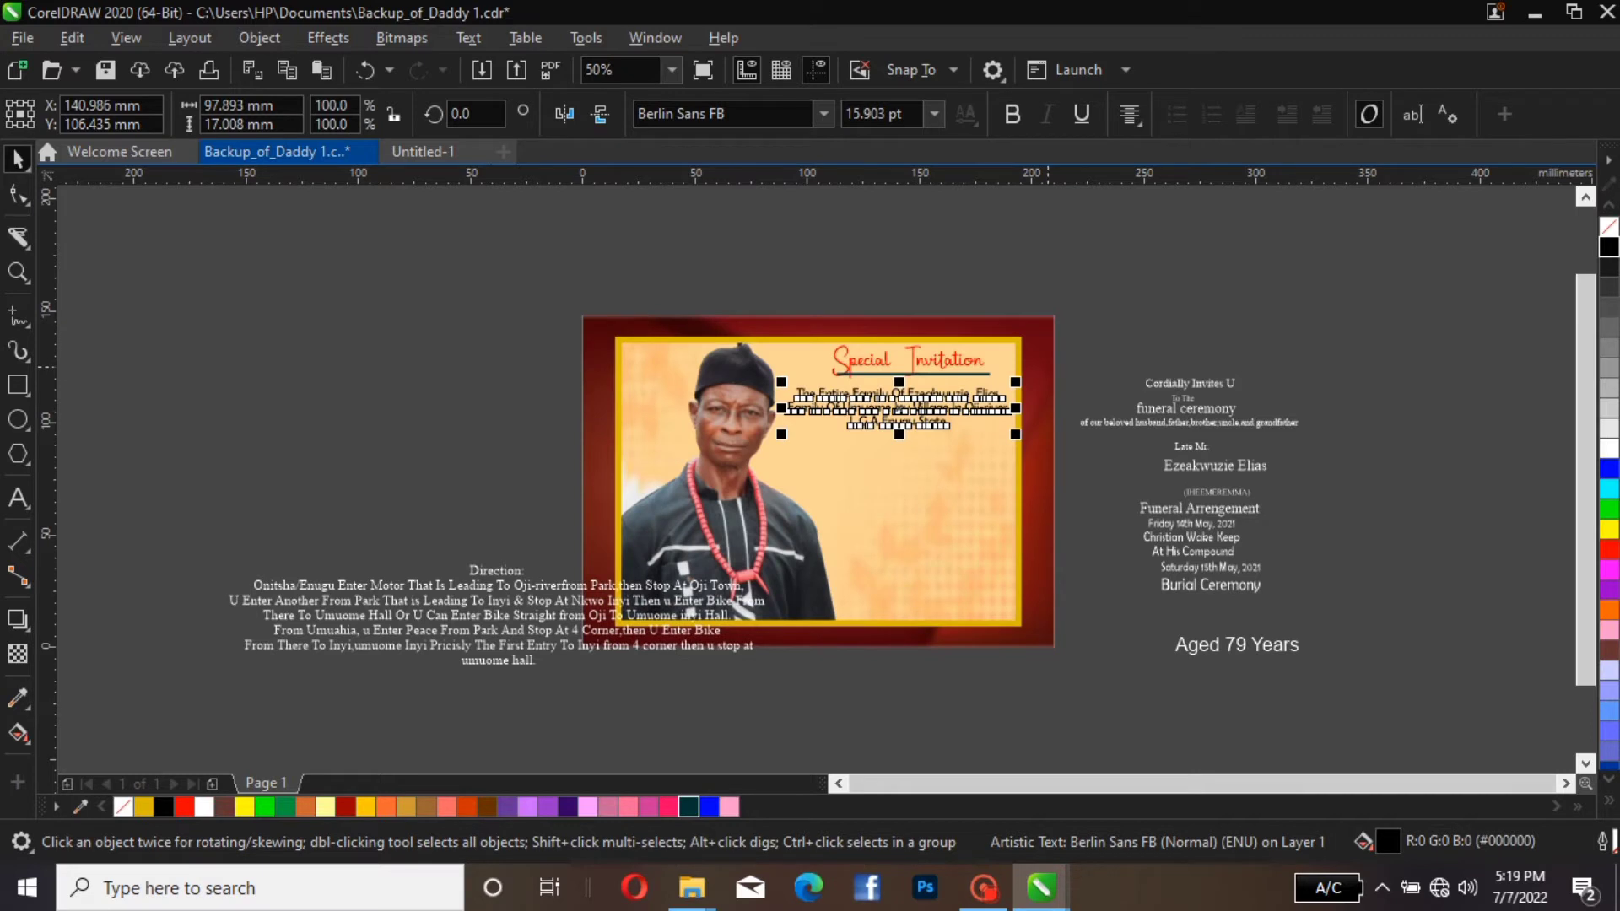
pyautogui.press('Up')
pyautogui.press('Up')
pyautogui.press('Up')
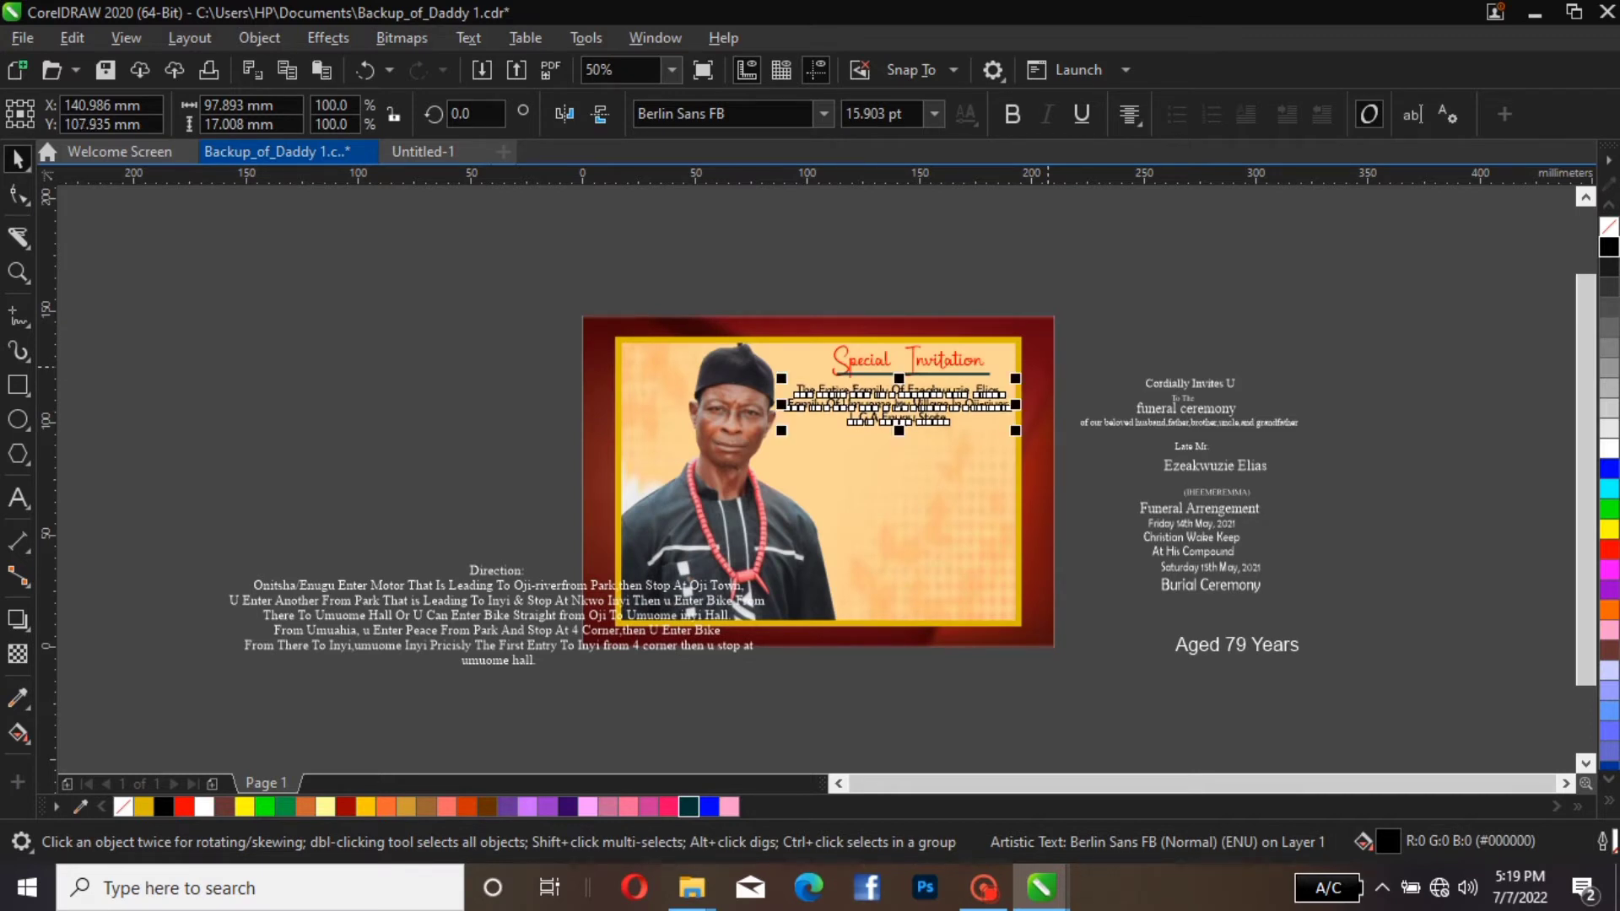
pyautogui.press('Escape')
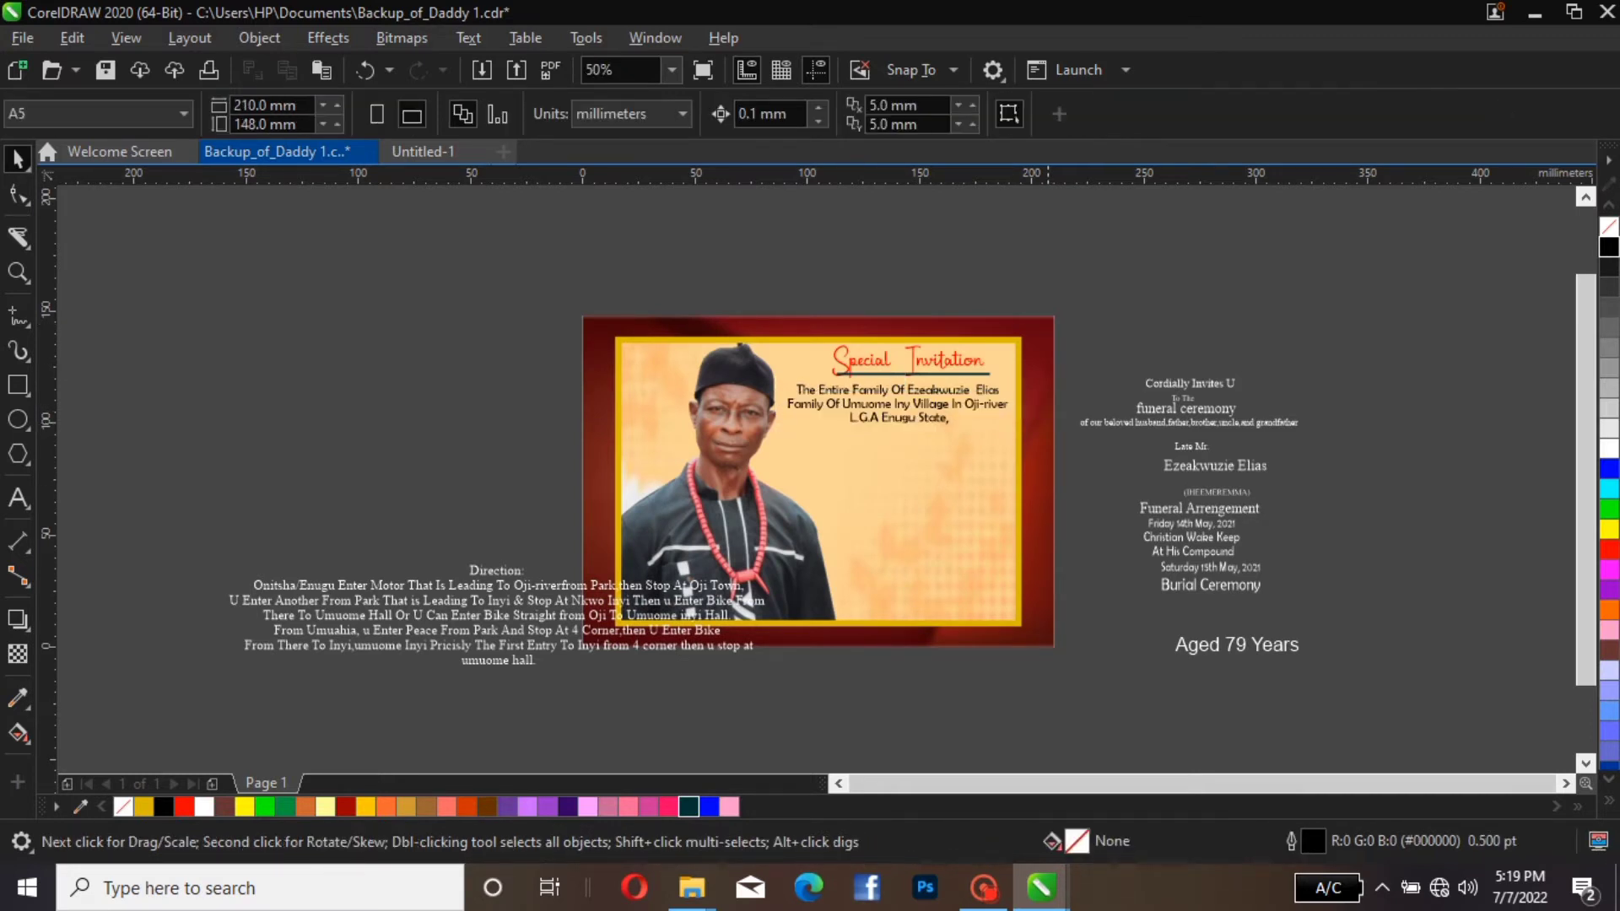
# Enlarge the family announcement to about 17 pt and nudge it about 2 mm to the left so it fits inside the panel
pyautogui.click(979, 395)
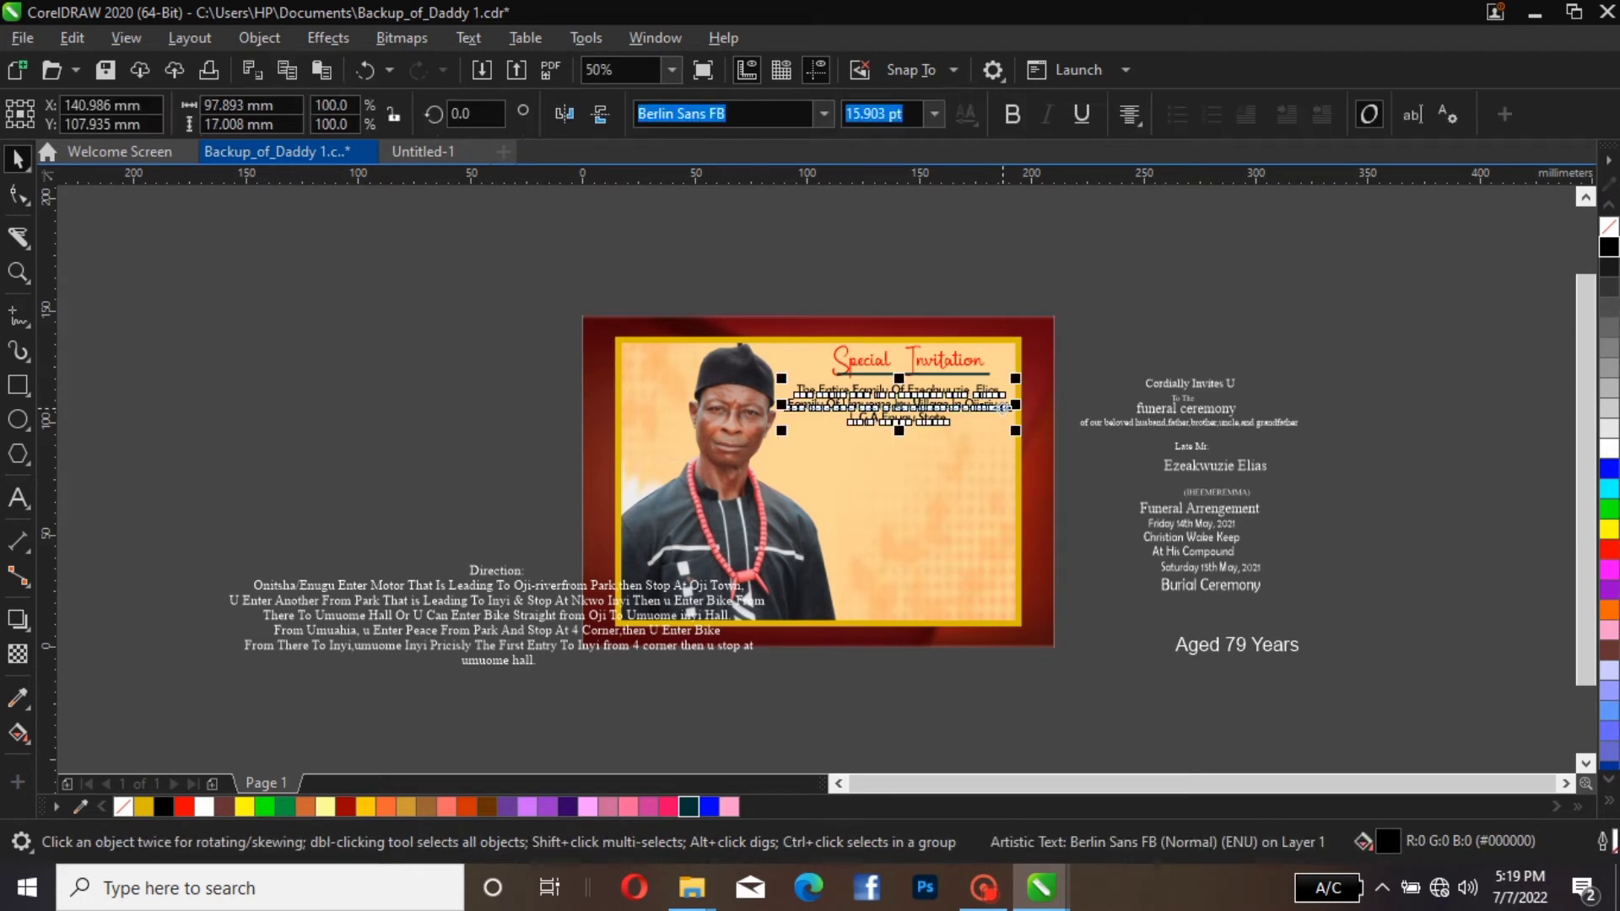
pyautogui.moveTo(1015, 430); pyautogui.dragTo(1032, 434)
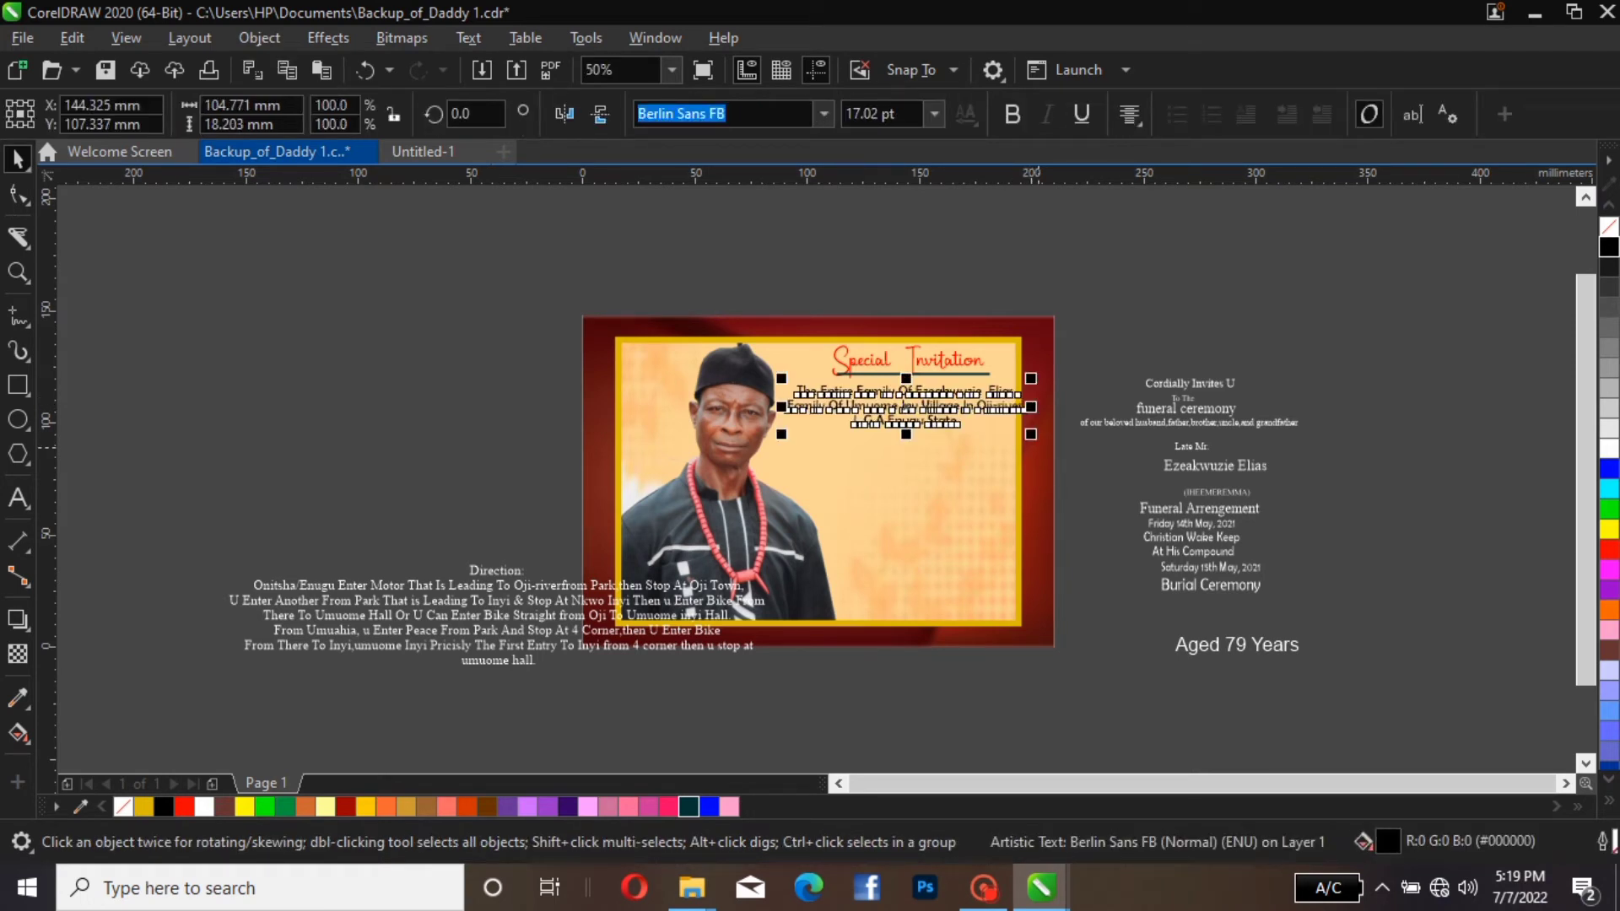
pyautogui.press('Left')
pyautogui.press('Left')
pyautogui.press('Left')
pyautogui.press('Left')
pyautogui.press('Left')
pyautogui.press('Left')
pyautogui.press('Left')
pyautogui.press('Left')
pyautogui.press('Left')
pyautogui.press('Left')
pyautogui.press('Left')
pyautogui.press('Left')
pyautogui.press('Left')
pyautogui.press('Left')
pyautogui.press('Left')
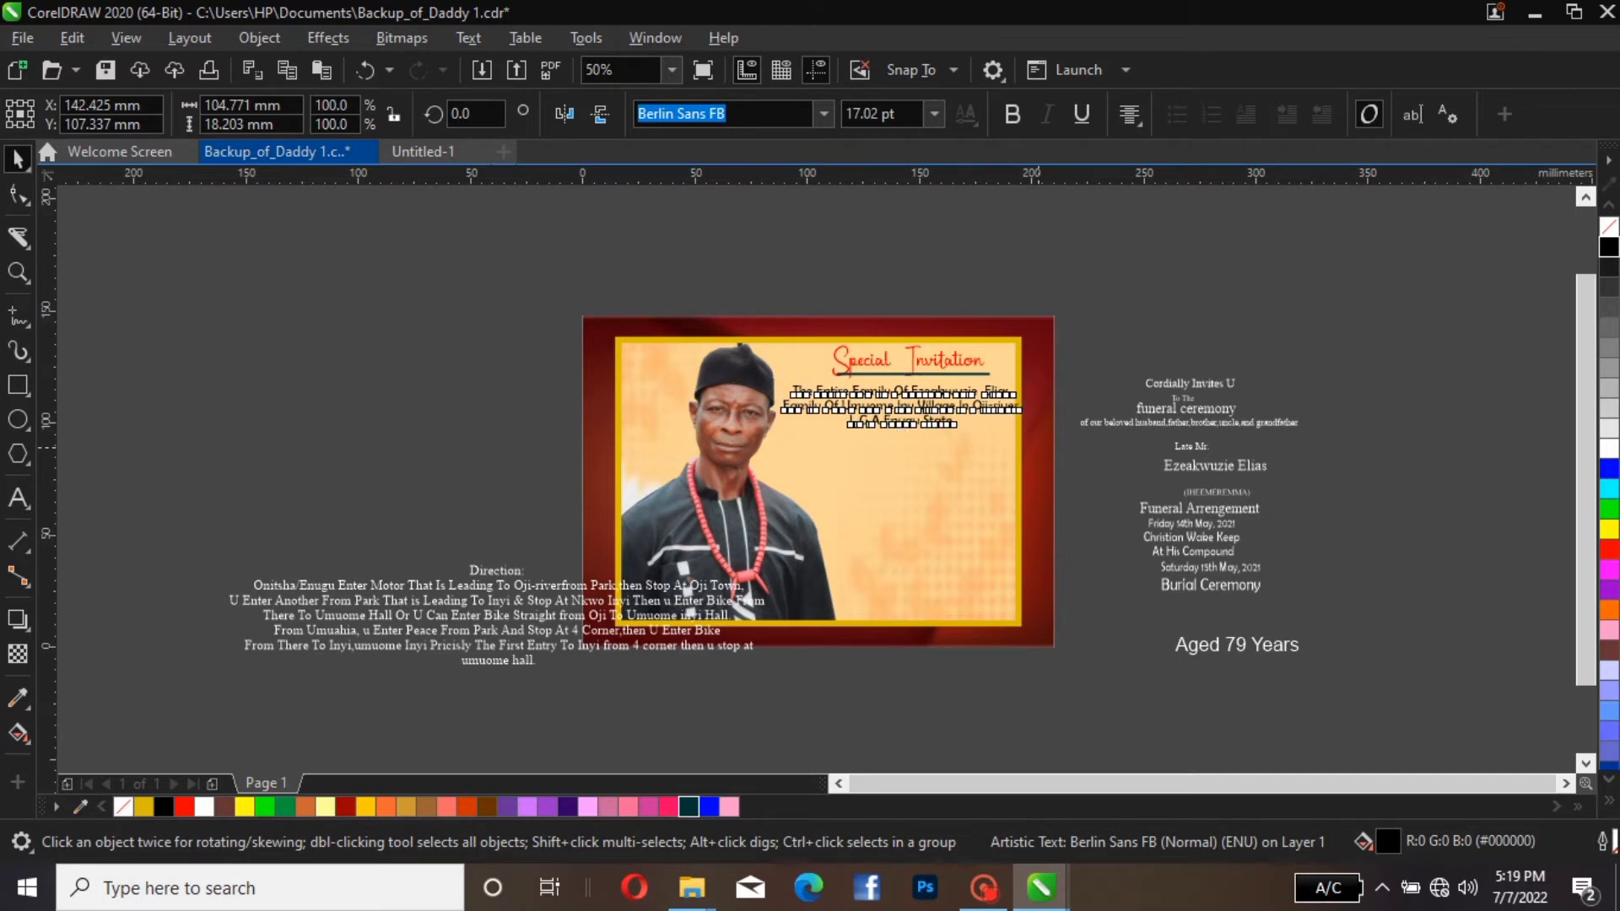
pyautogui.press('Escape')
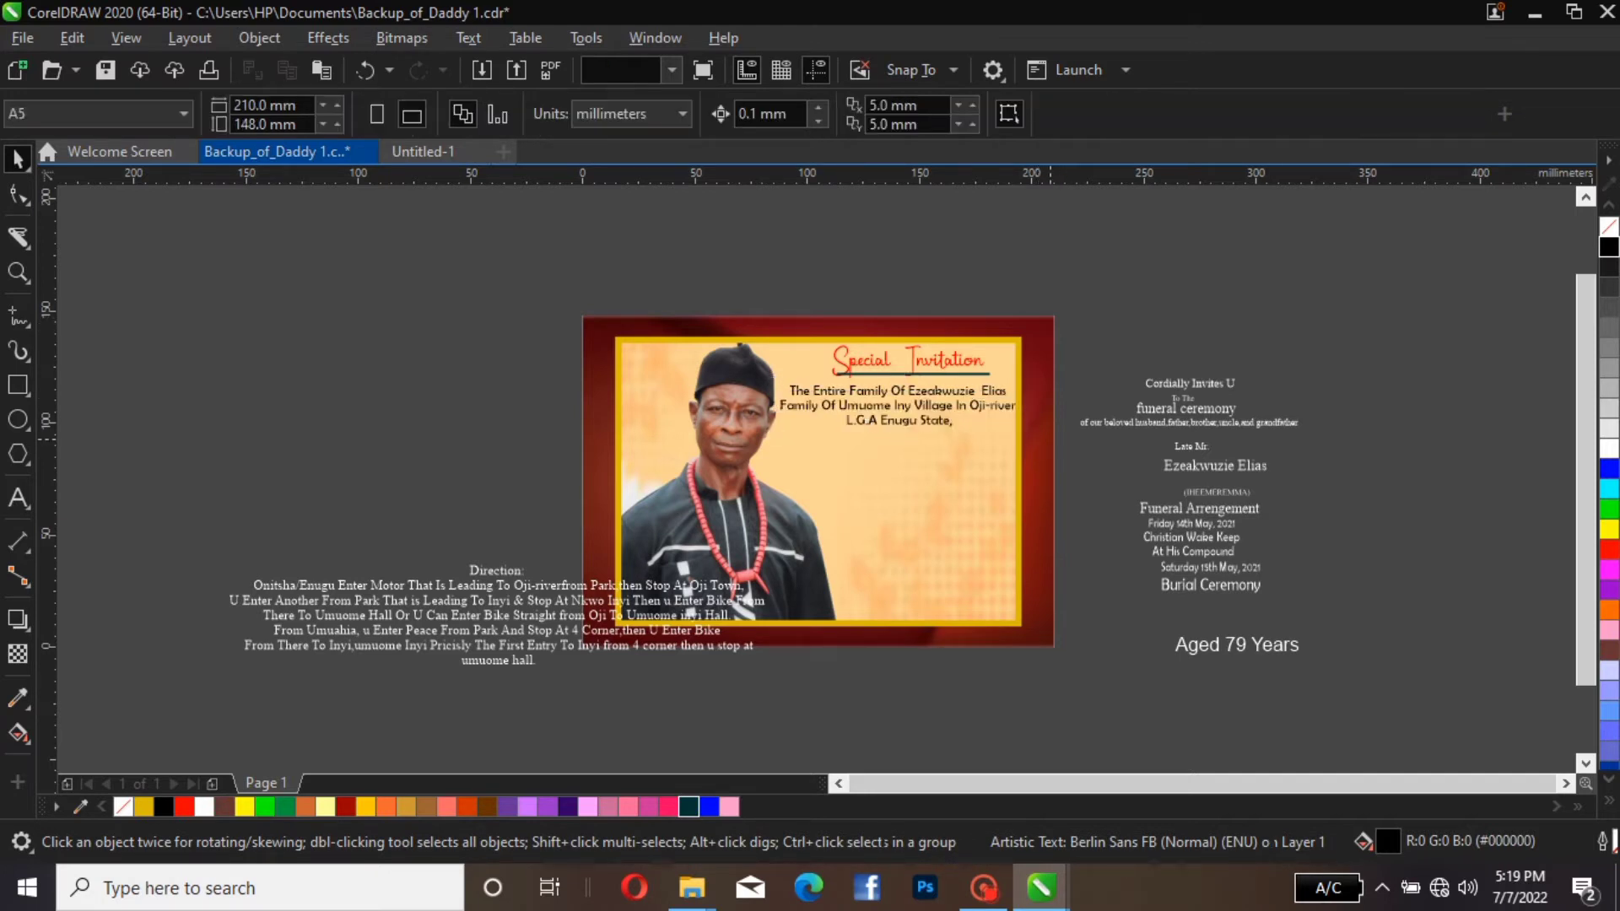
# Nudge the family announcement up to about Y 109 mm, closer to the heading underline
pyautogui.click(1001, 409)
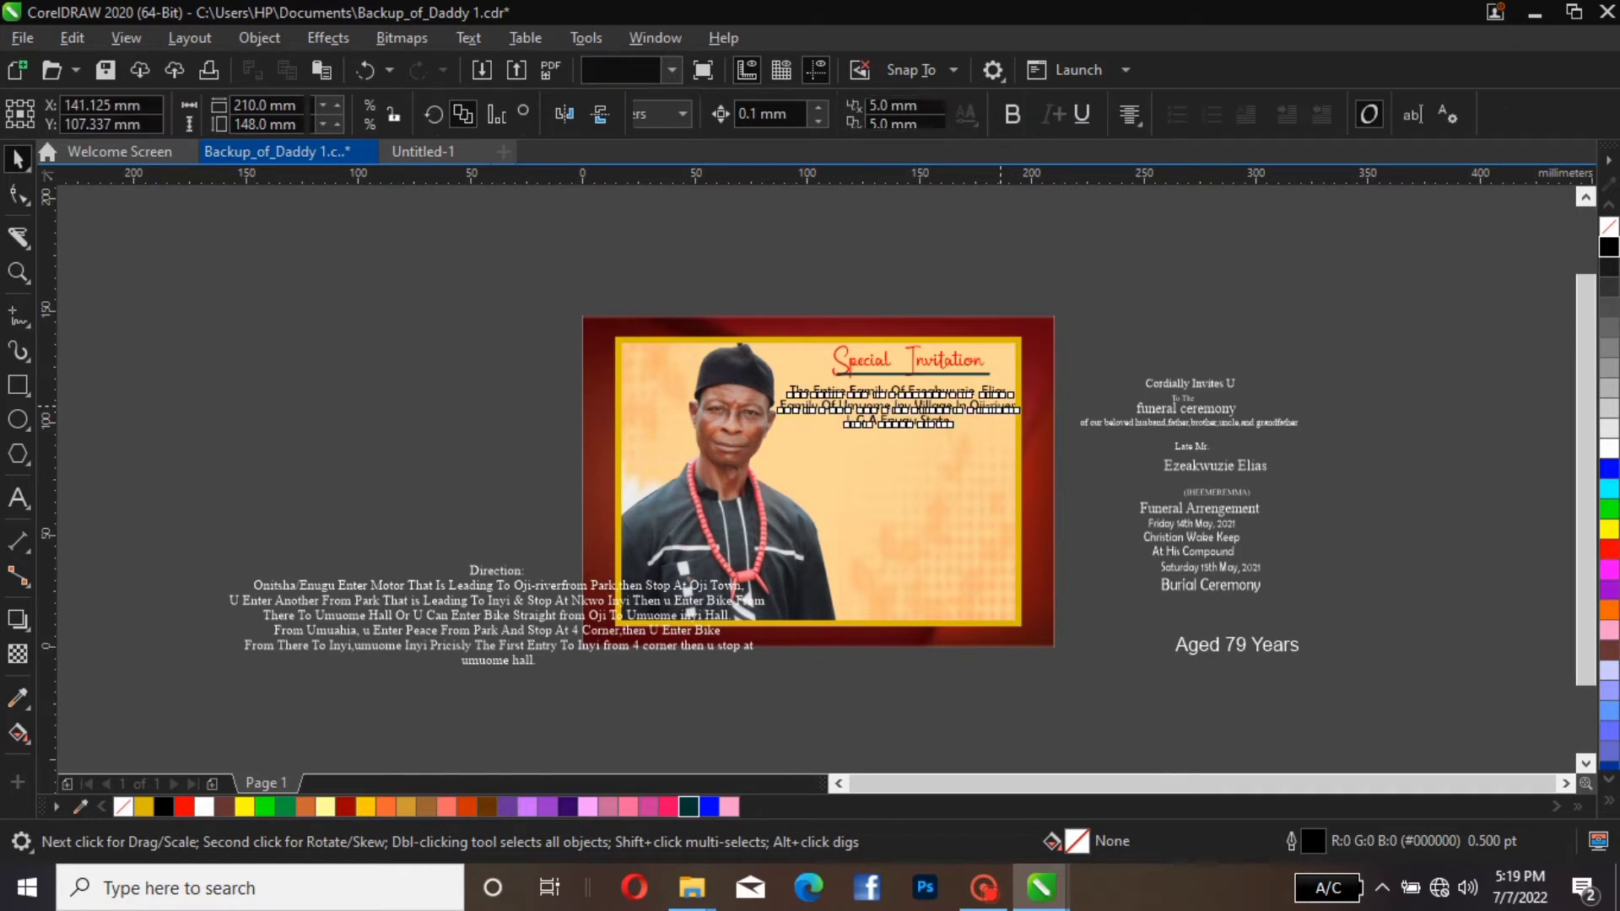
pyautogui.press('Left')
pyautogui.press('Left')
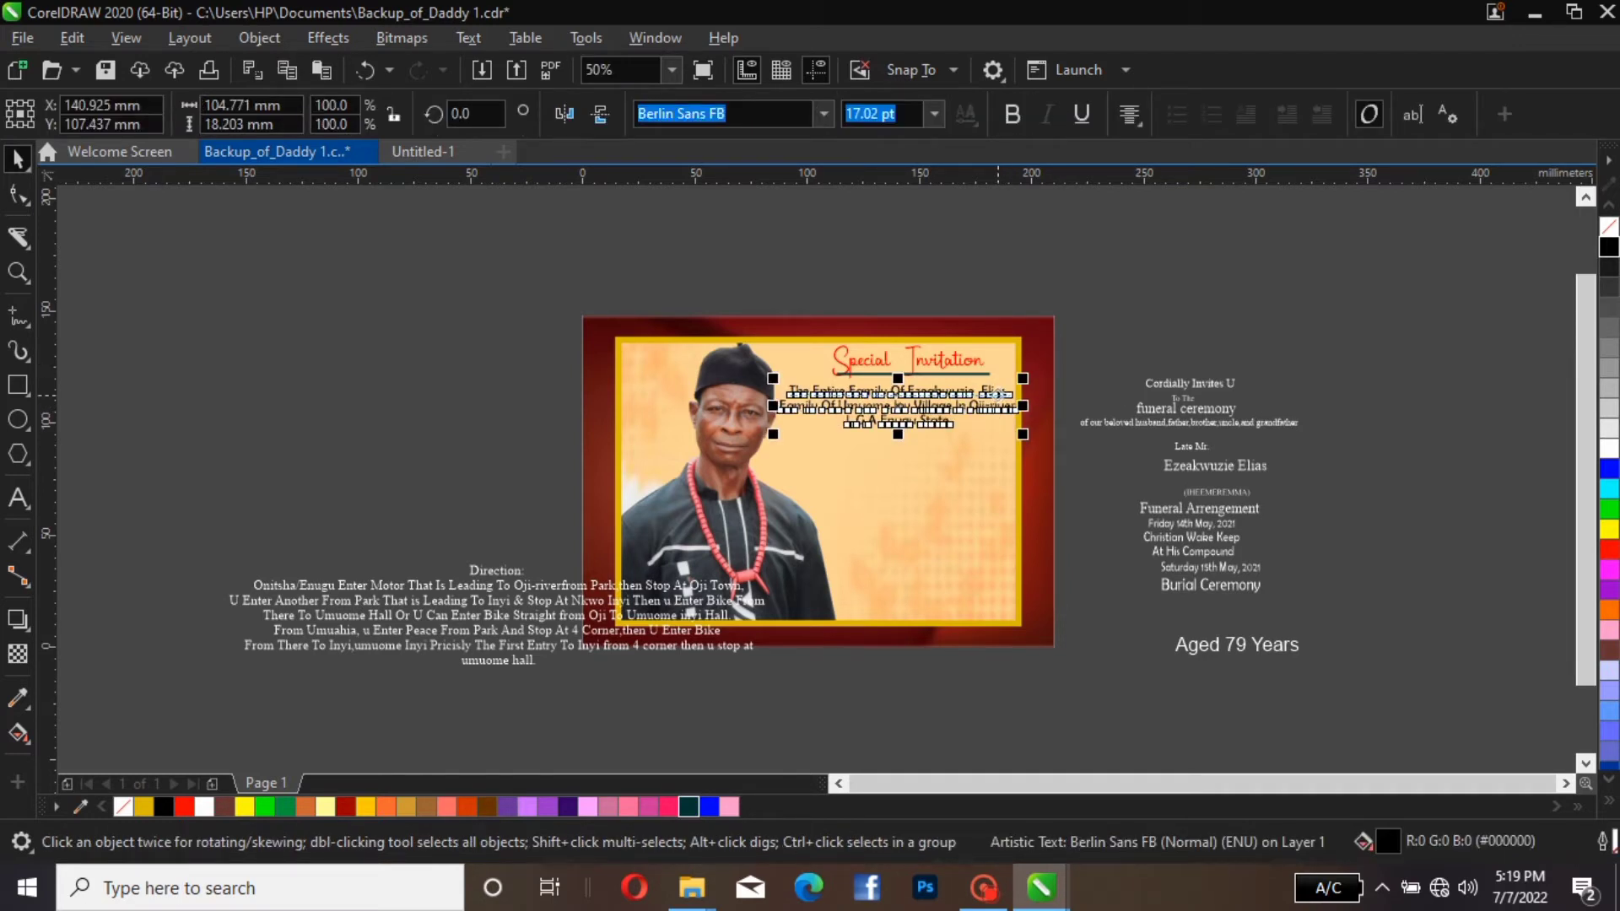
pyautogui.press('Up')
pyautogui.press('Up')
pyautogui.press('Up')
pyautogui.press('Up')
pyautogui.press('Up')
pyautogui.press('Up')
pyautogui.press('Up')
pyautogui.press('Up')
pyautogui.press('Up')
pyautogui.press('Up')
pyautogui.press('Up')
pyautogui.press('Up')
pyautogui.press('Up')
pyautogui.press('Up')
pyautogui.press('Up')
pyautogui.press('Up')
pyautogui.press('Up')
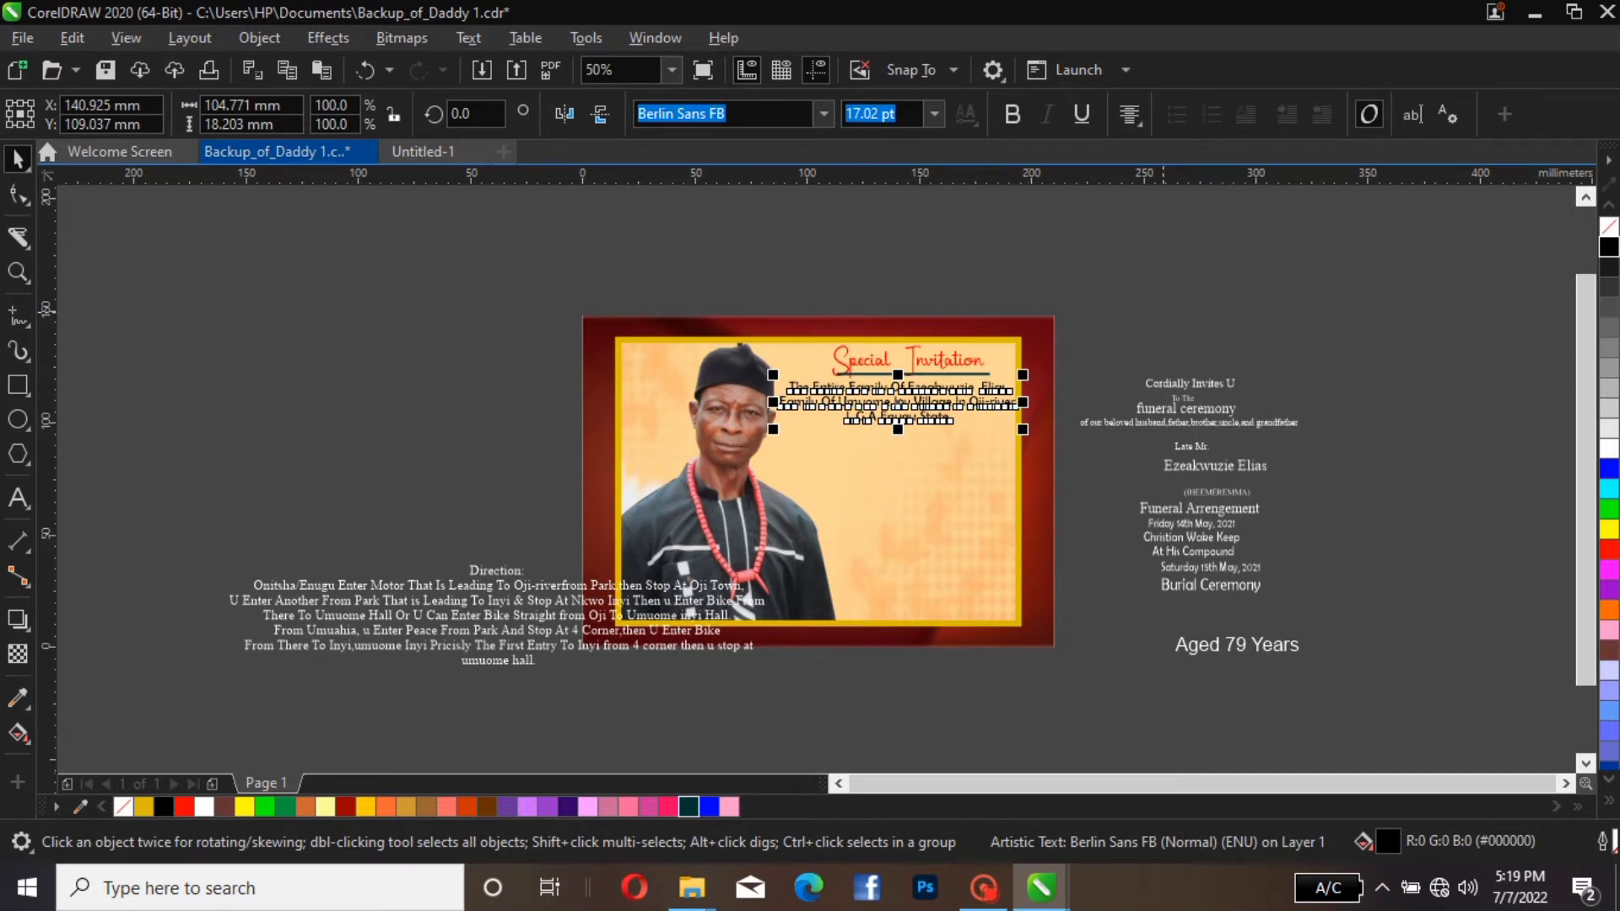
# Move the "Cordially Invites U" line into the panel just below the family announcement and fill it with Dark Green
pyautogui.moveTo(1224, 387); pyautogui.dragTo(926, 439)
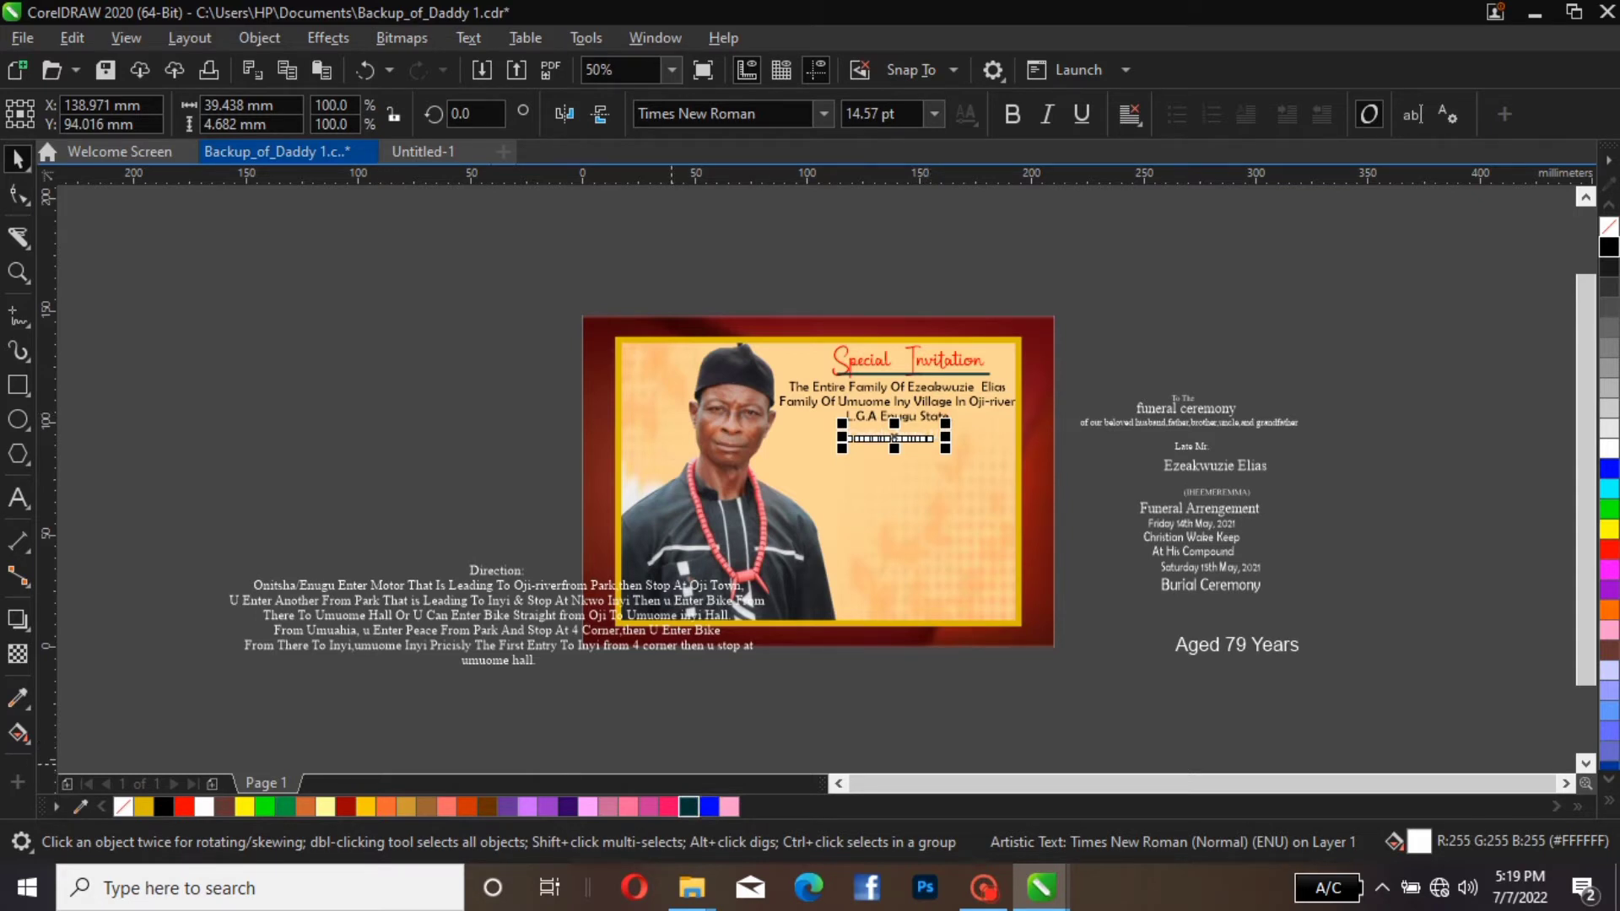
pyautogui.click(709, 807)
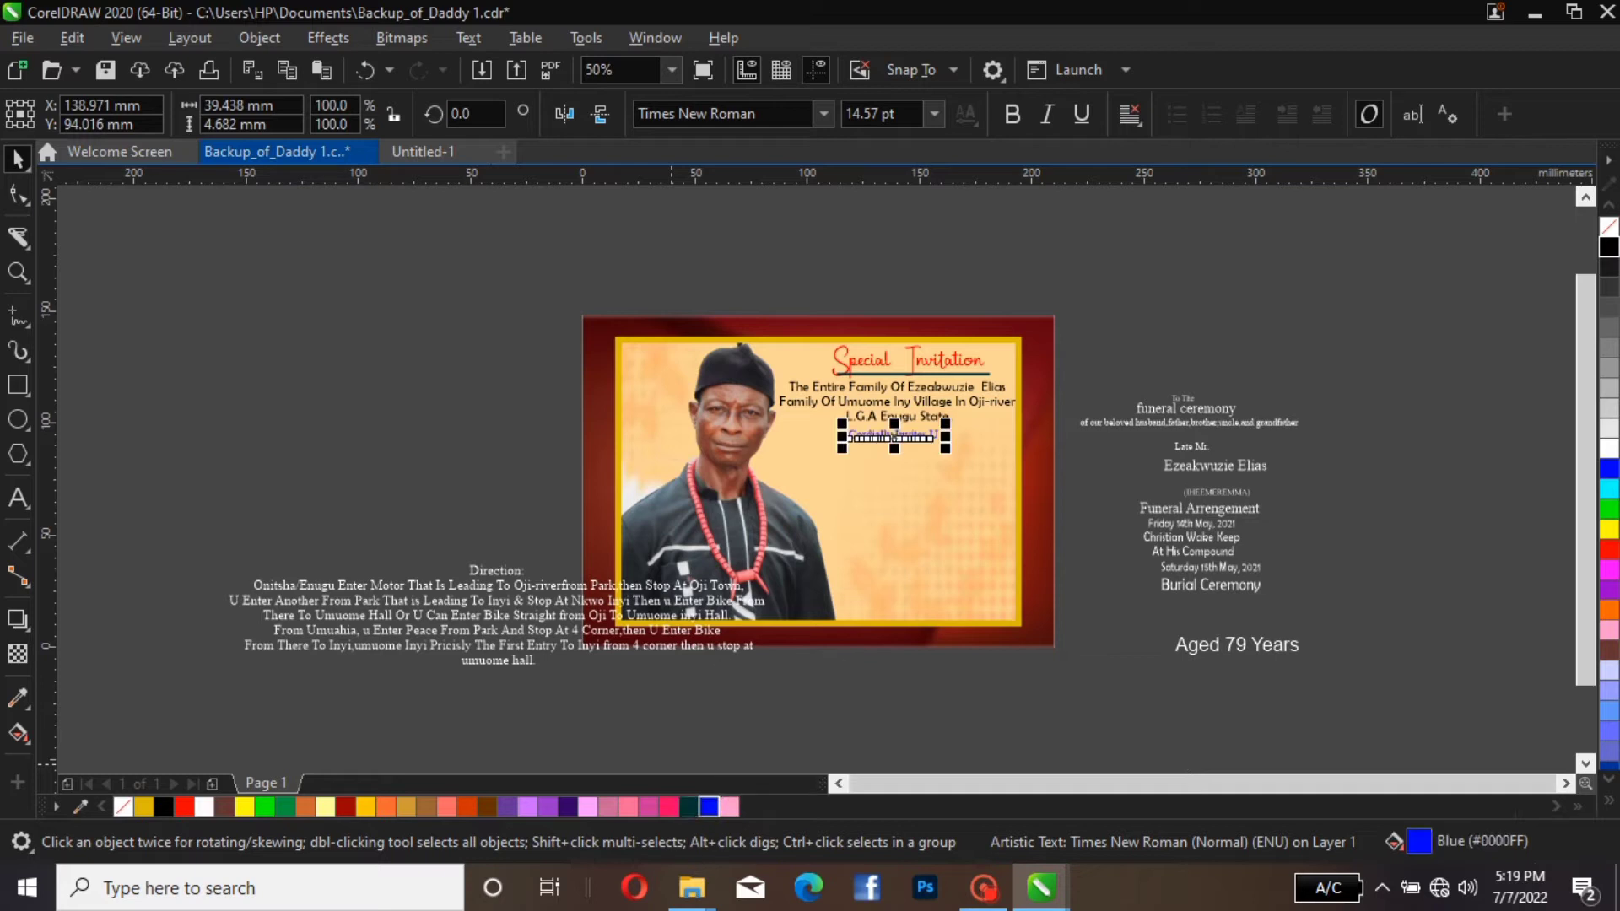
pyautogui.click(689, 806)
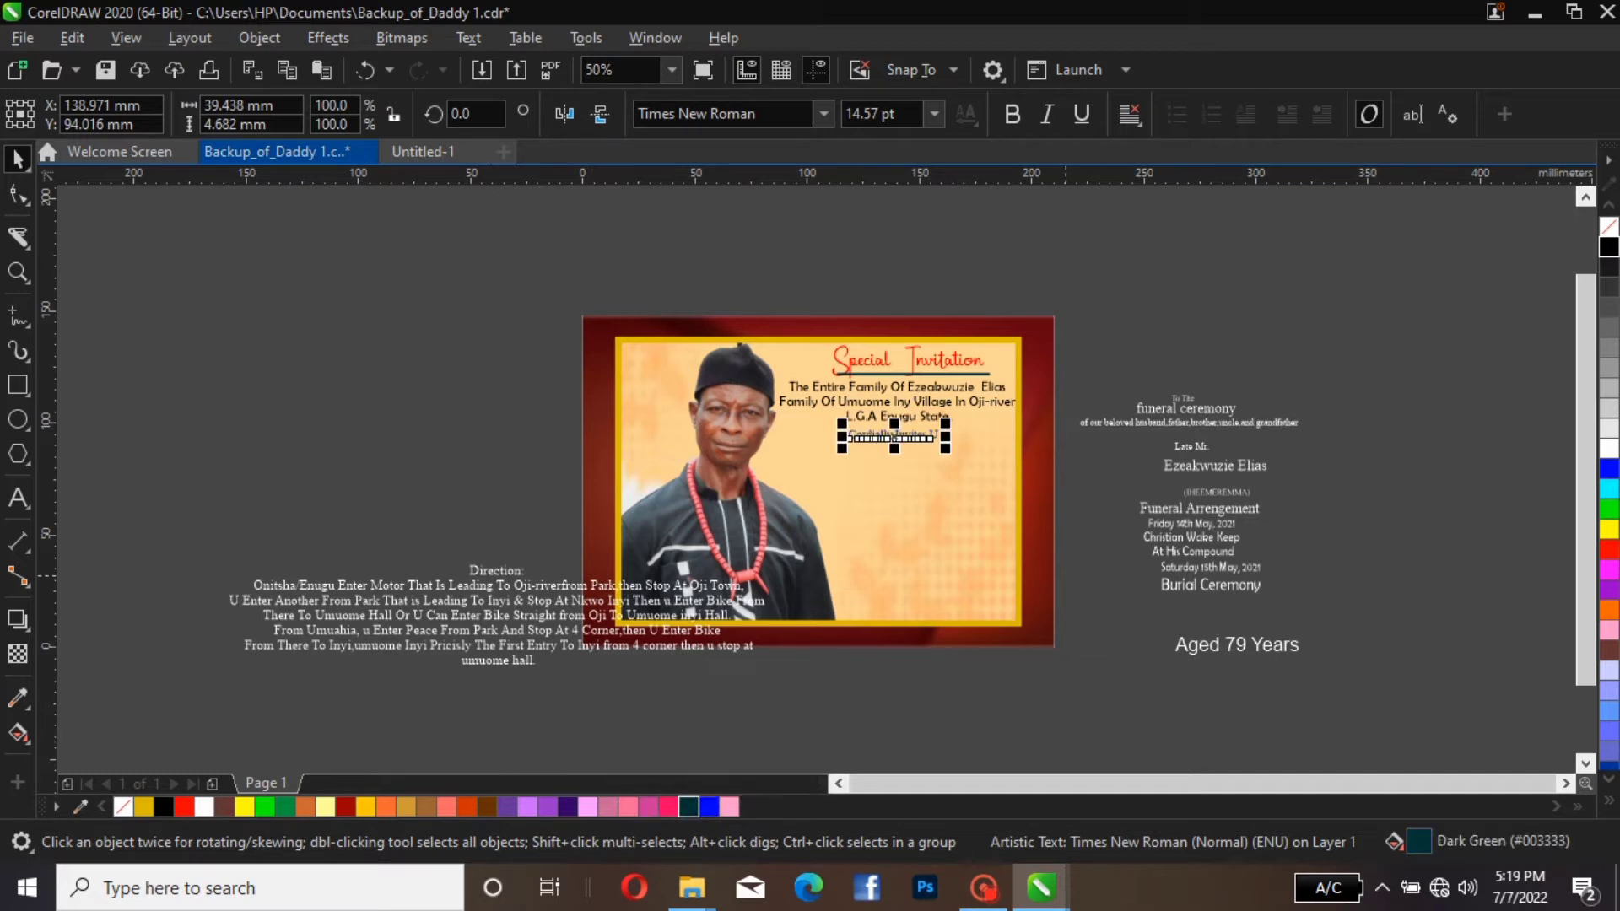
pyautogui.click(1066, 577)
pyautogui.scroll(2, 865, 440)
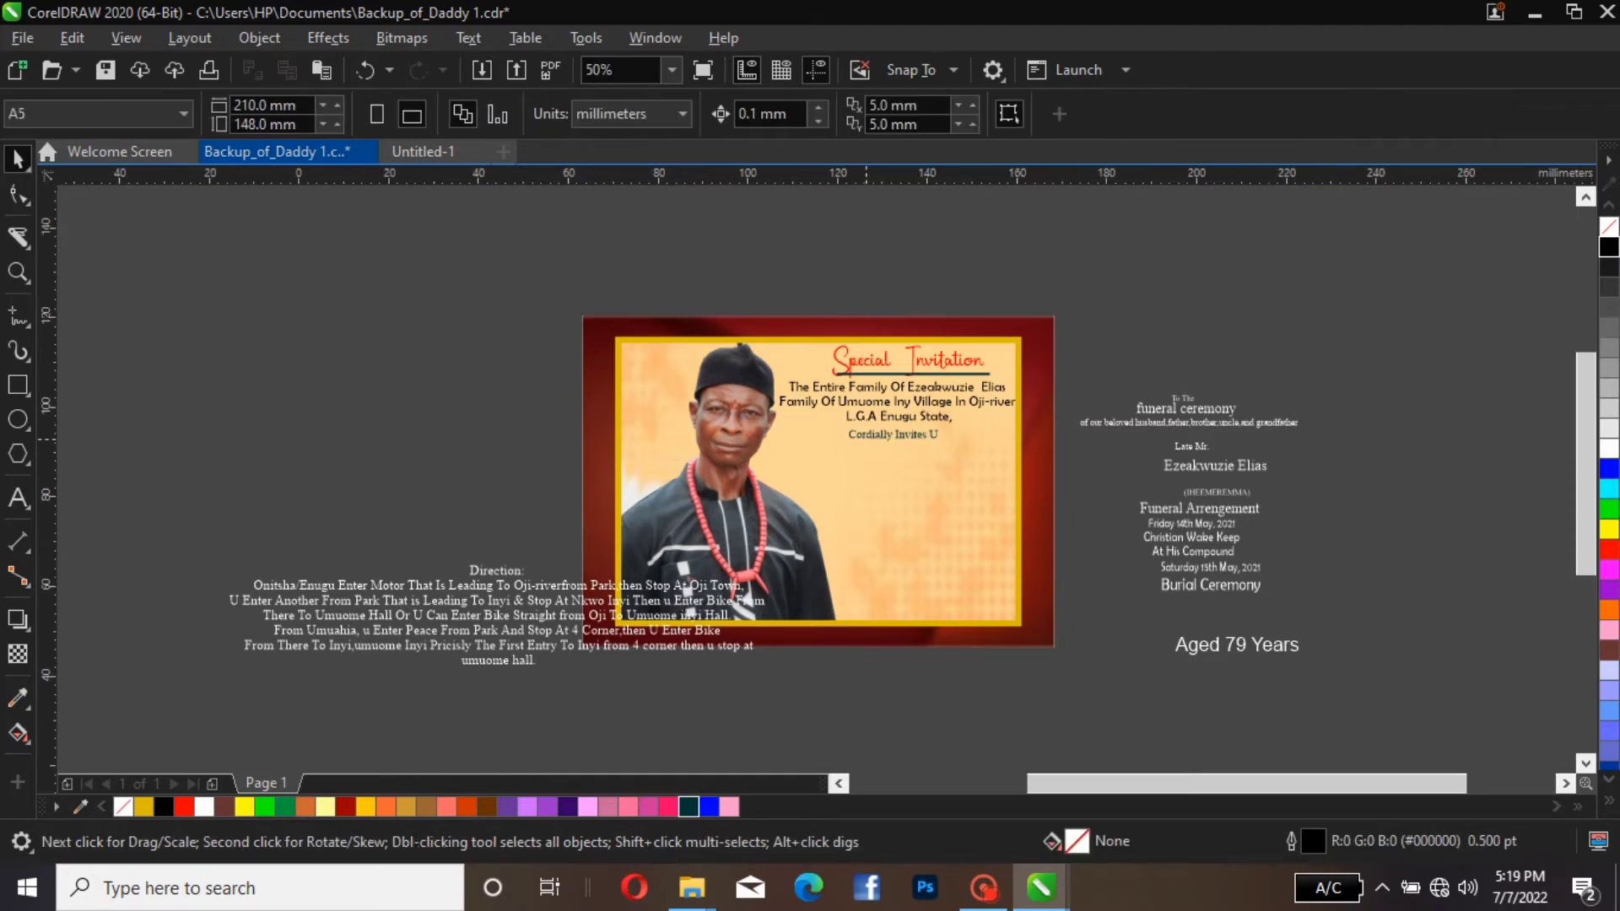
pyautogui.scroll(-2, 865, 440)
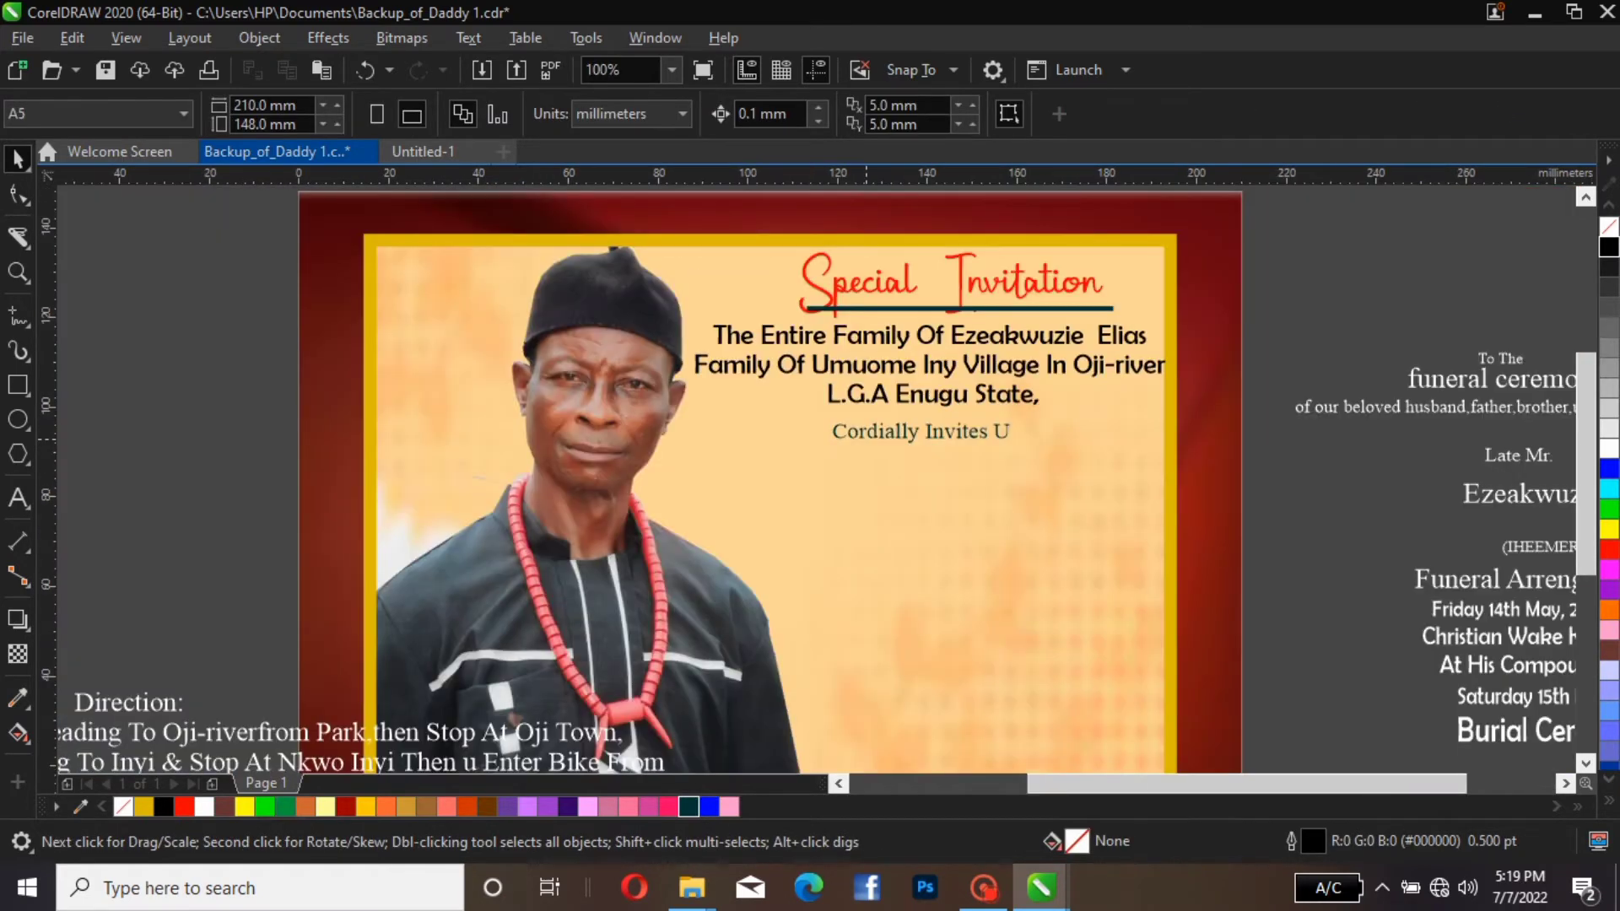
pyautogui.scroll(-1, 866, 440)
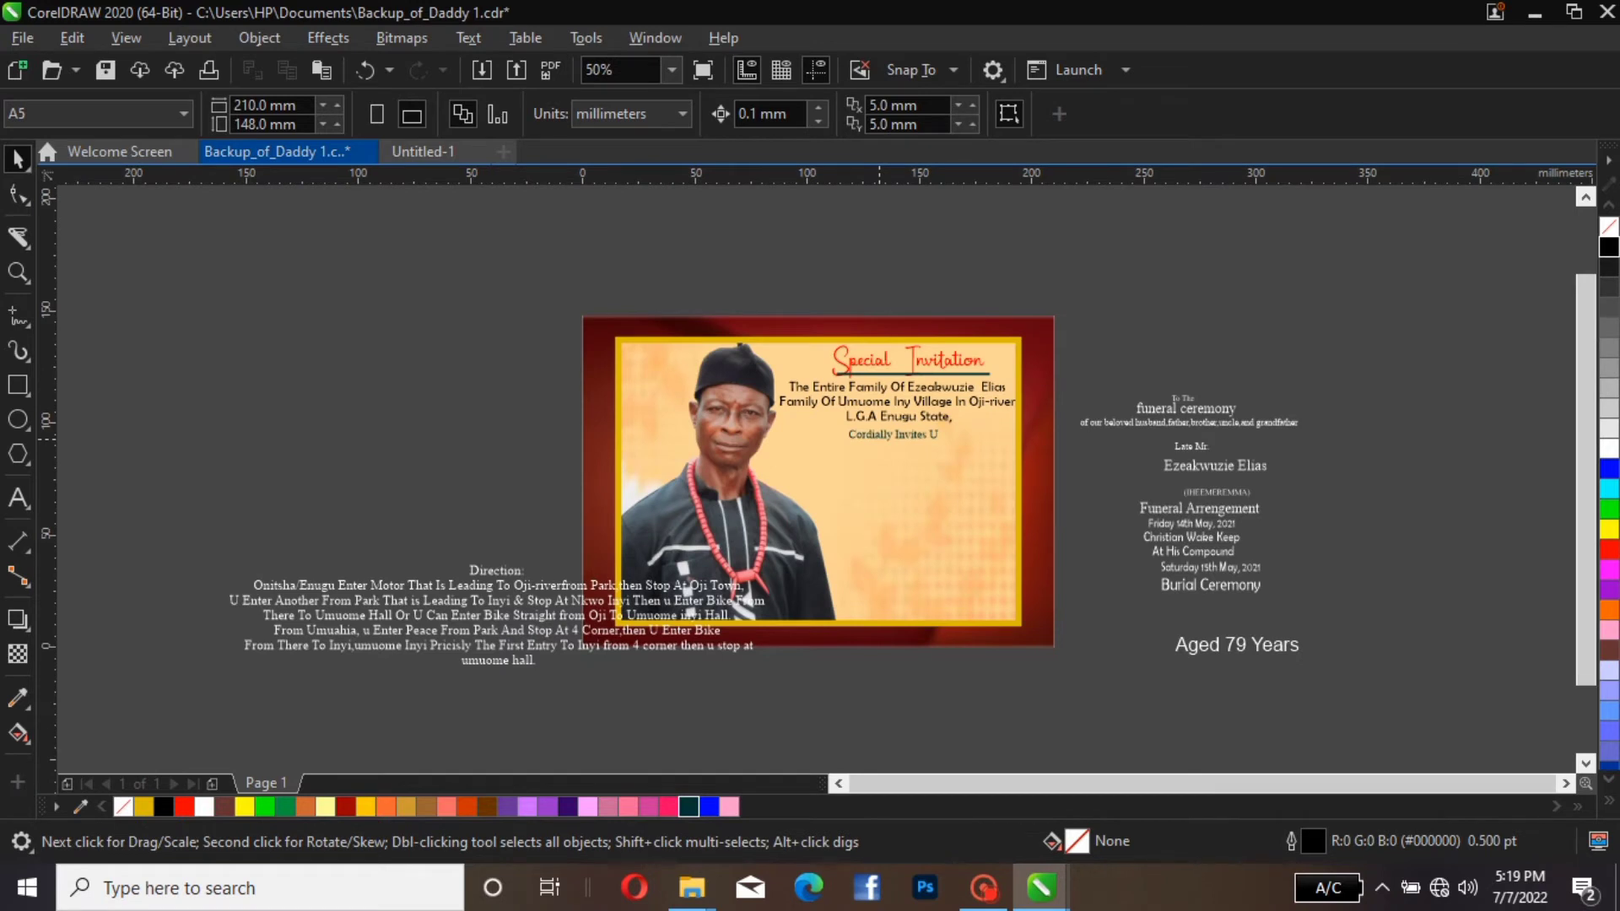
# Change the font of the "Cordially Invites U" line to Traveler Note, after trying Timothy Sign Demo
pyautogui.click(892, 435)
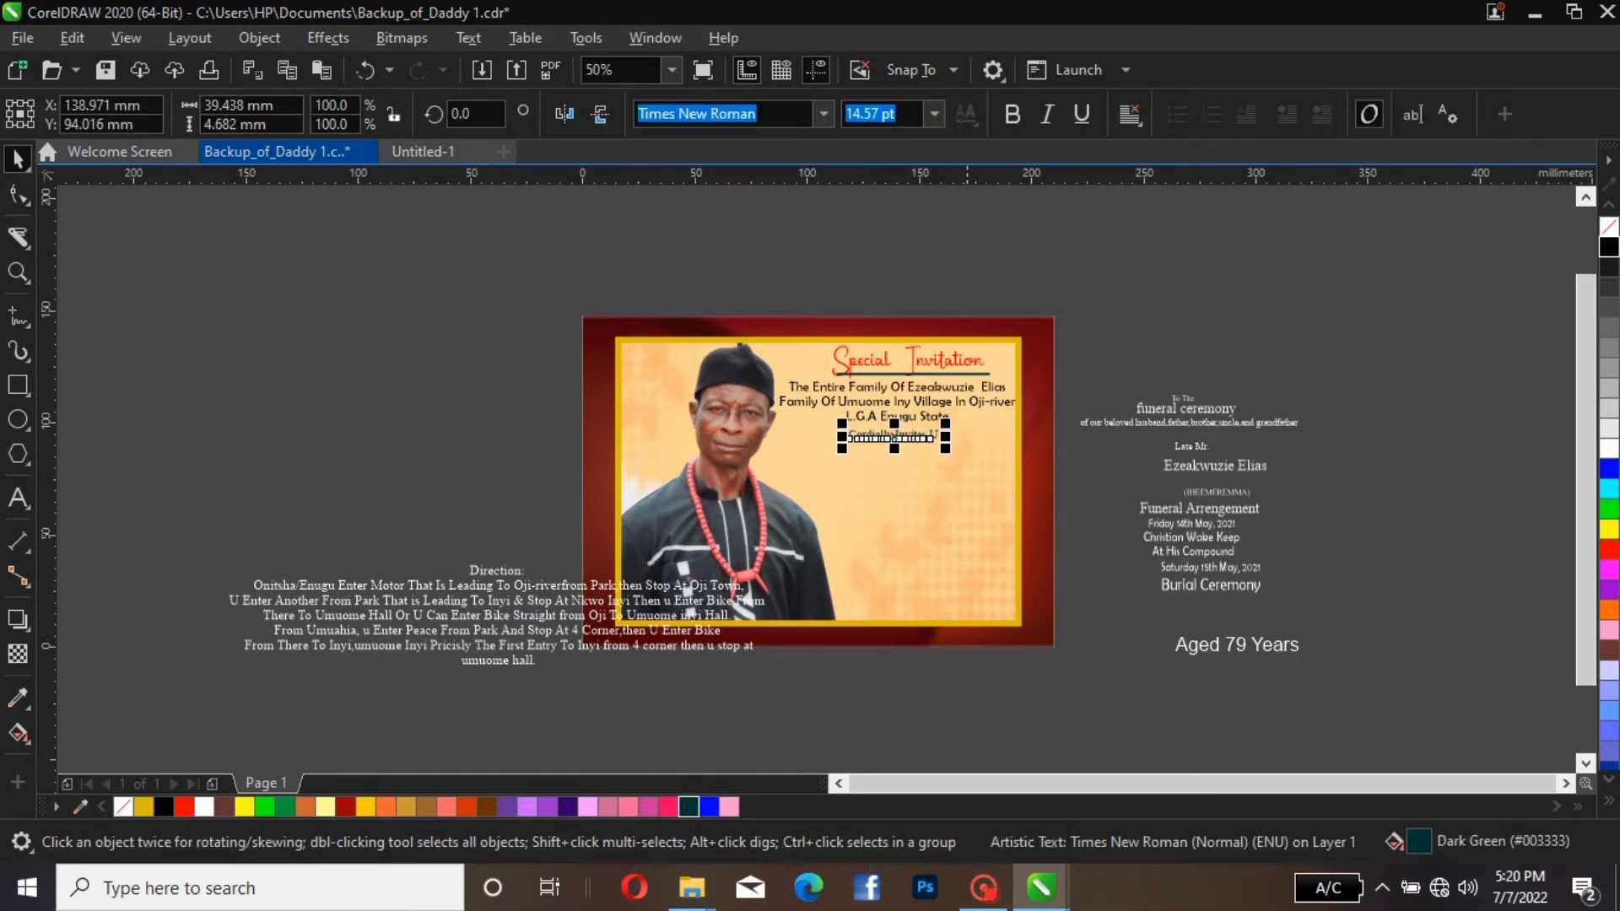
pyautogui.click(823, 113)
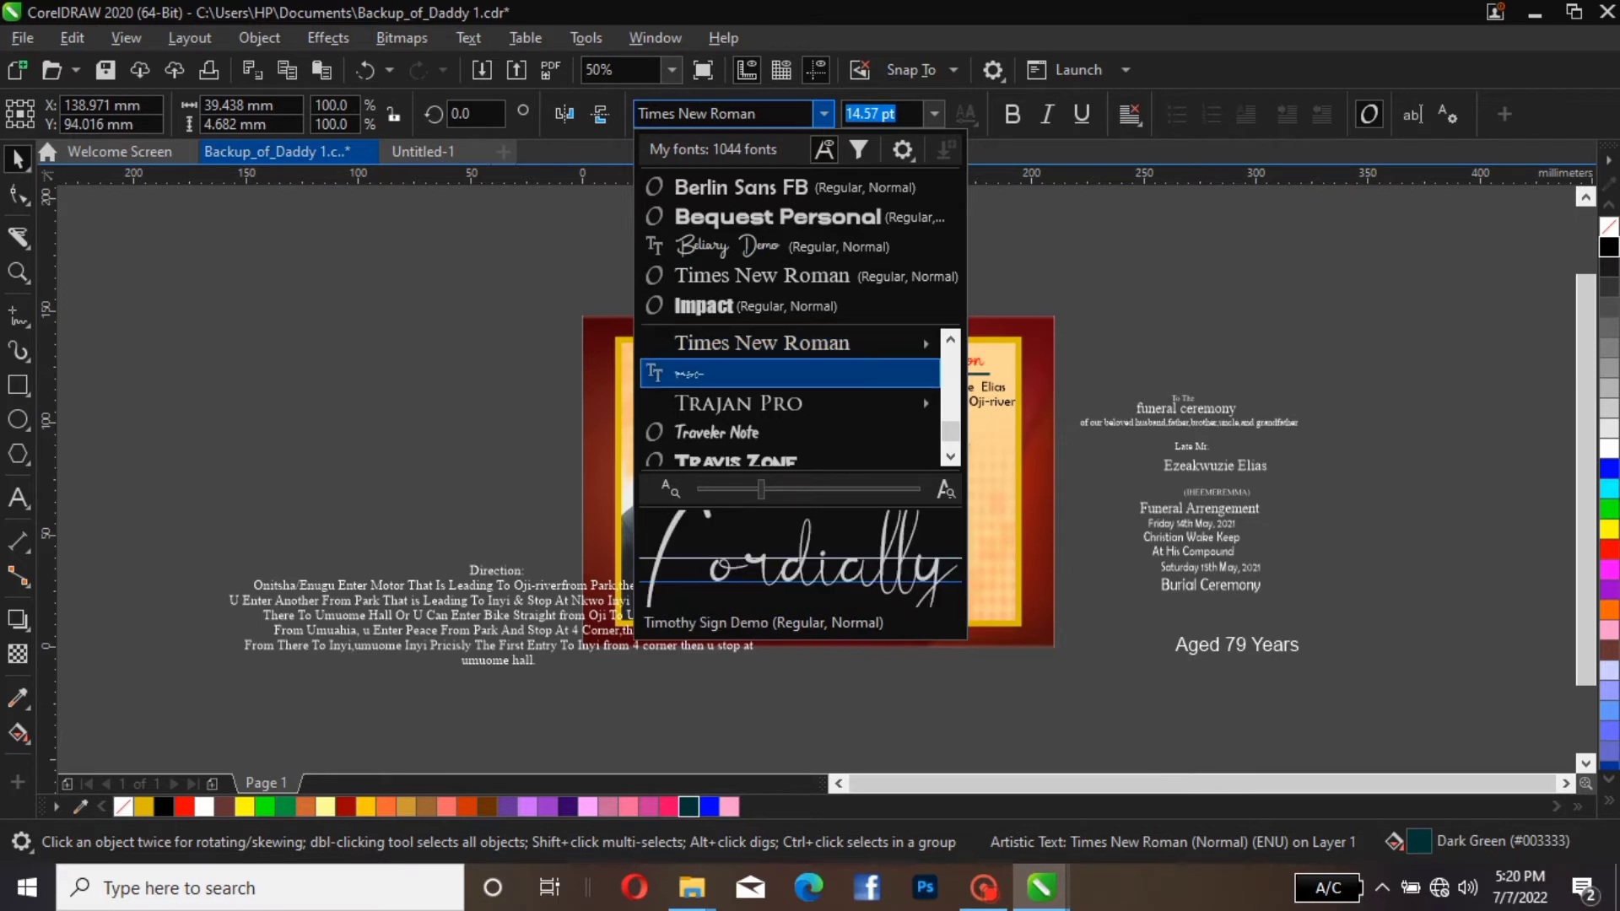
pyautogui.click(814, 371)
pyautogui.click(823, 114)
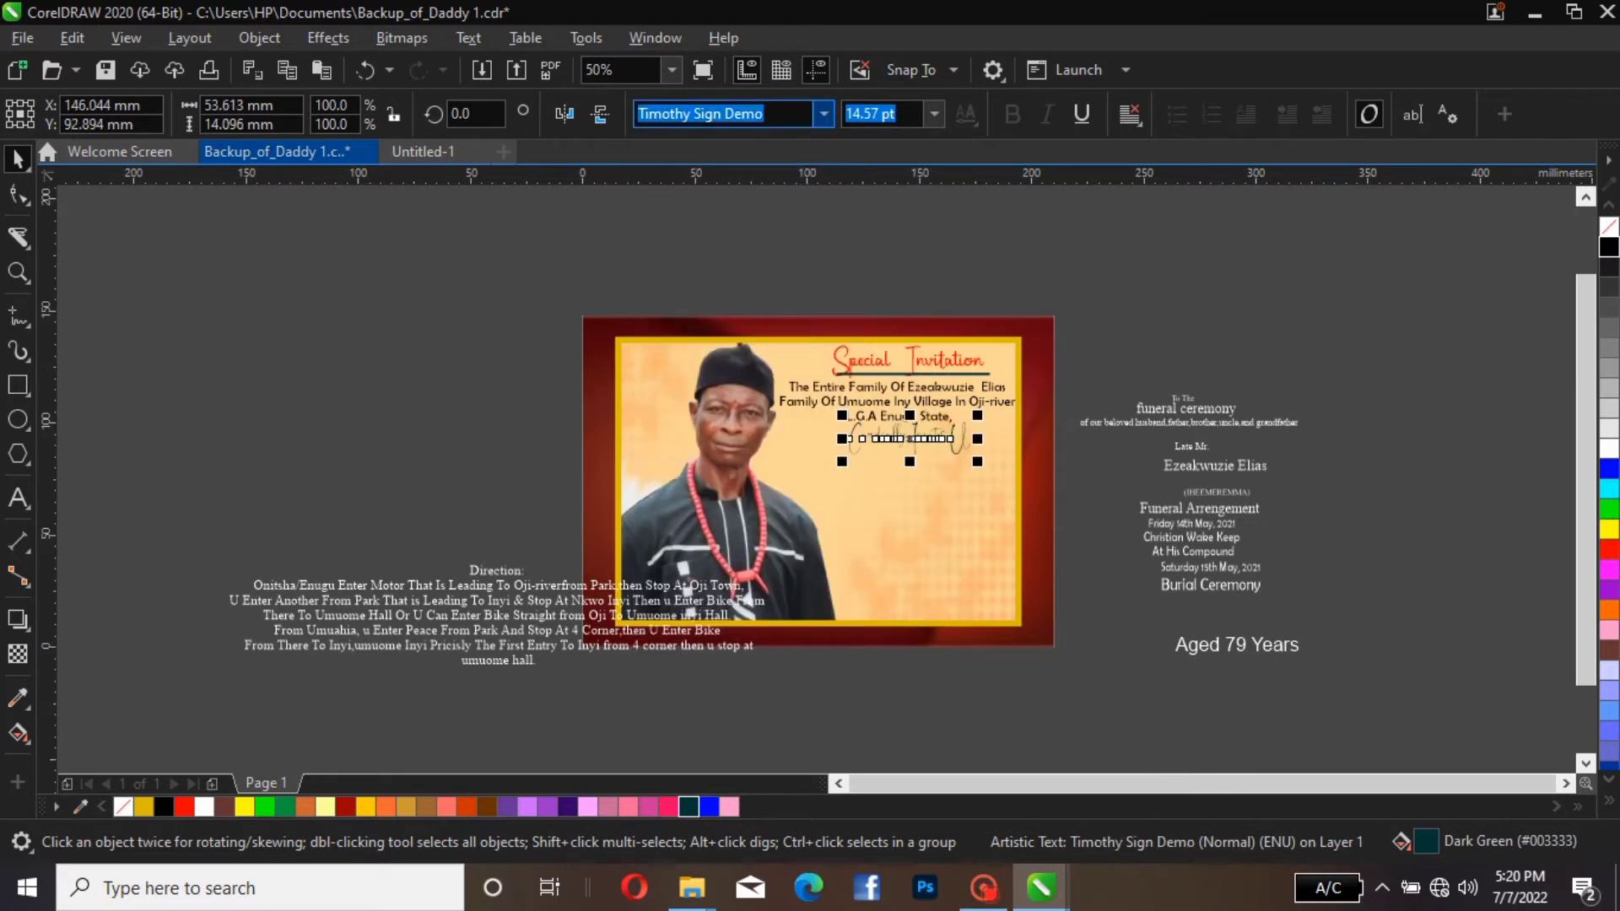
pyautogui.click(718, 402)
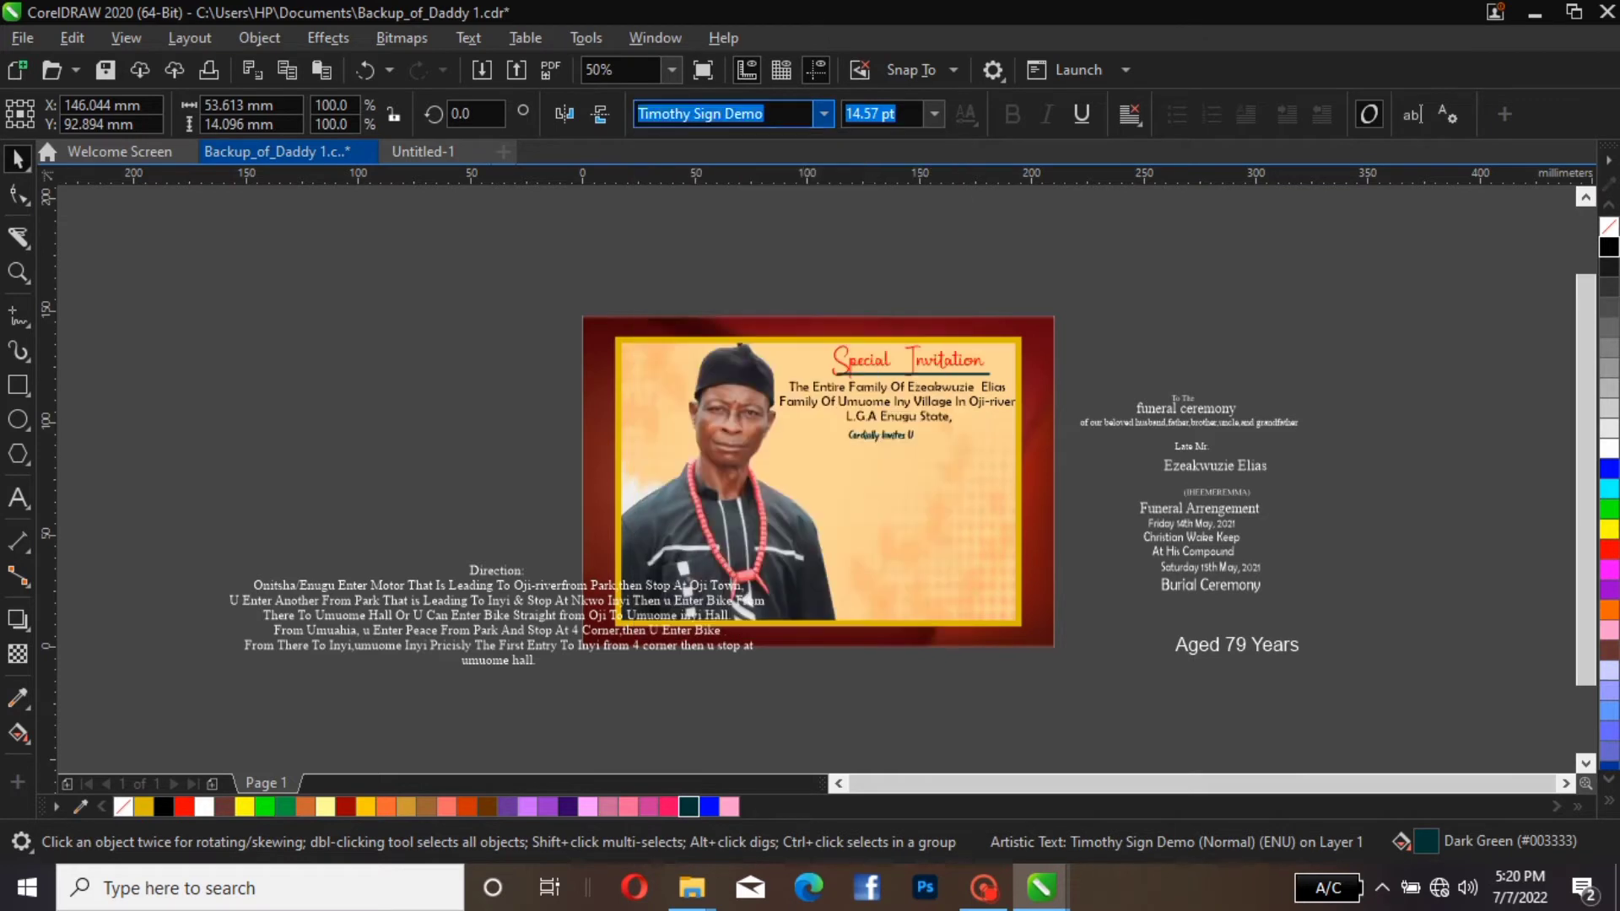
pyautogui.press('Escape')
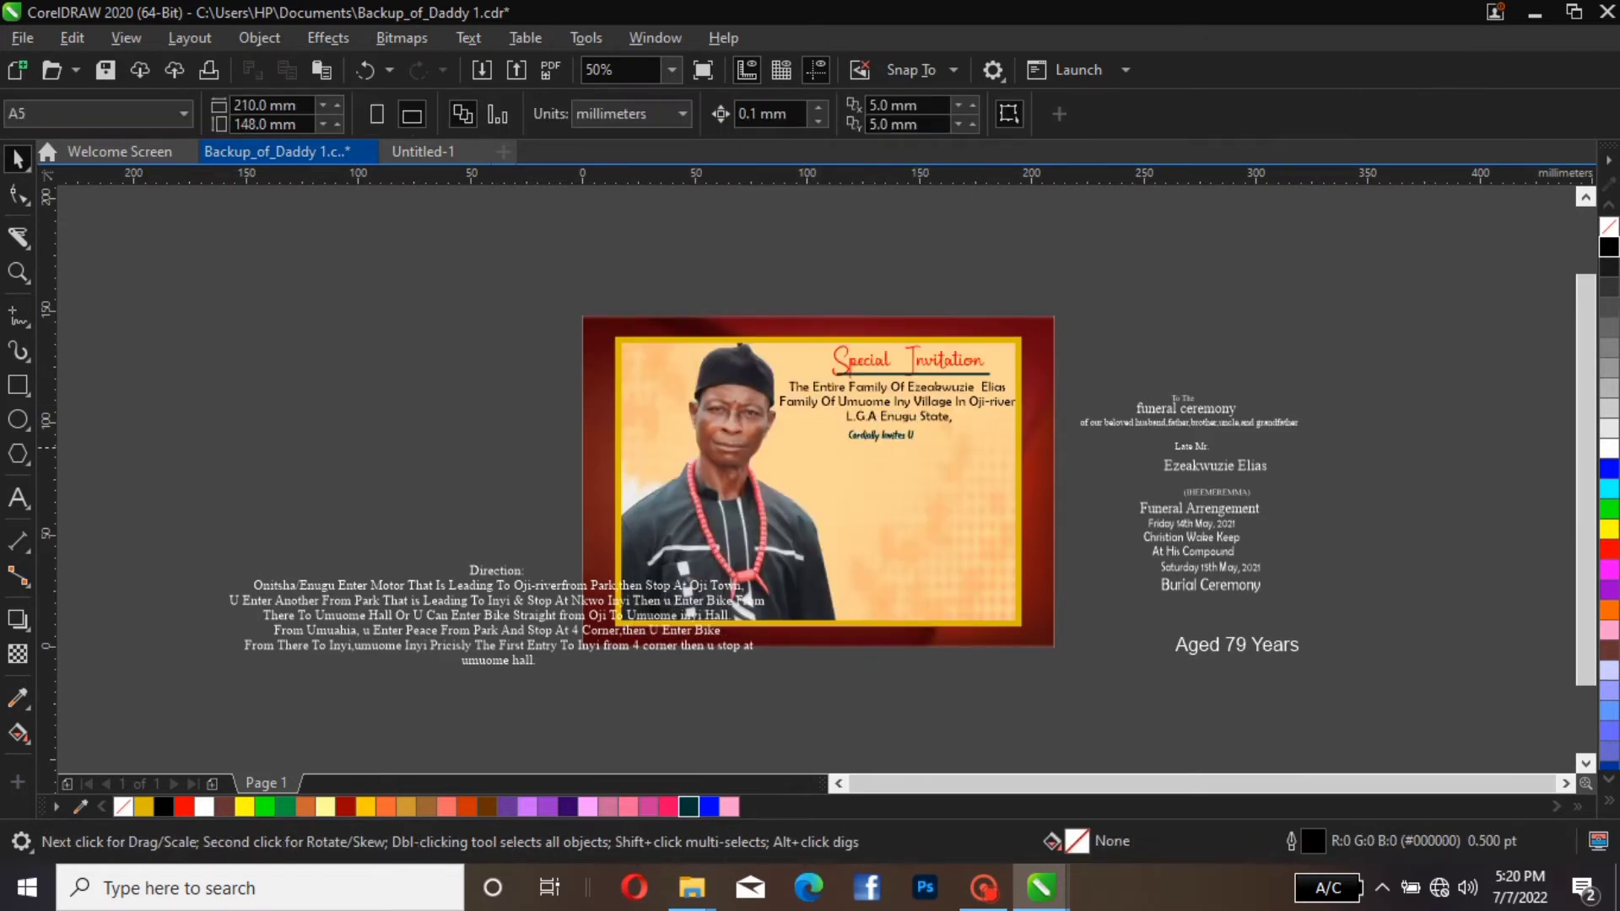
pyautogui.click(896, 437)
pyautogui.click(1033, 440)
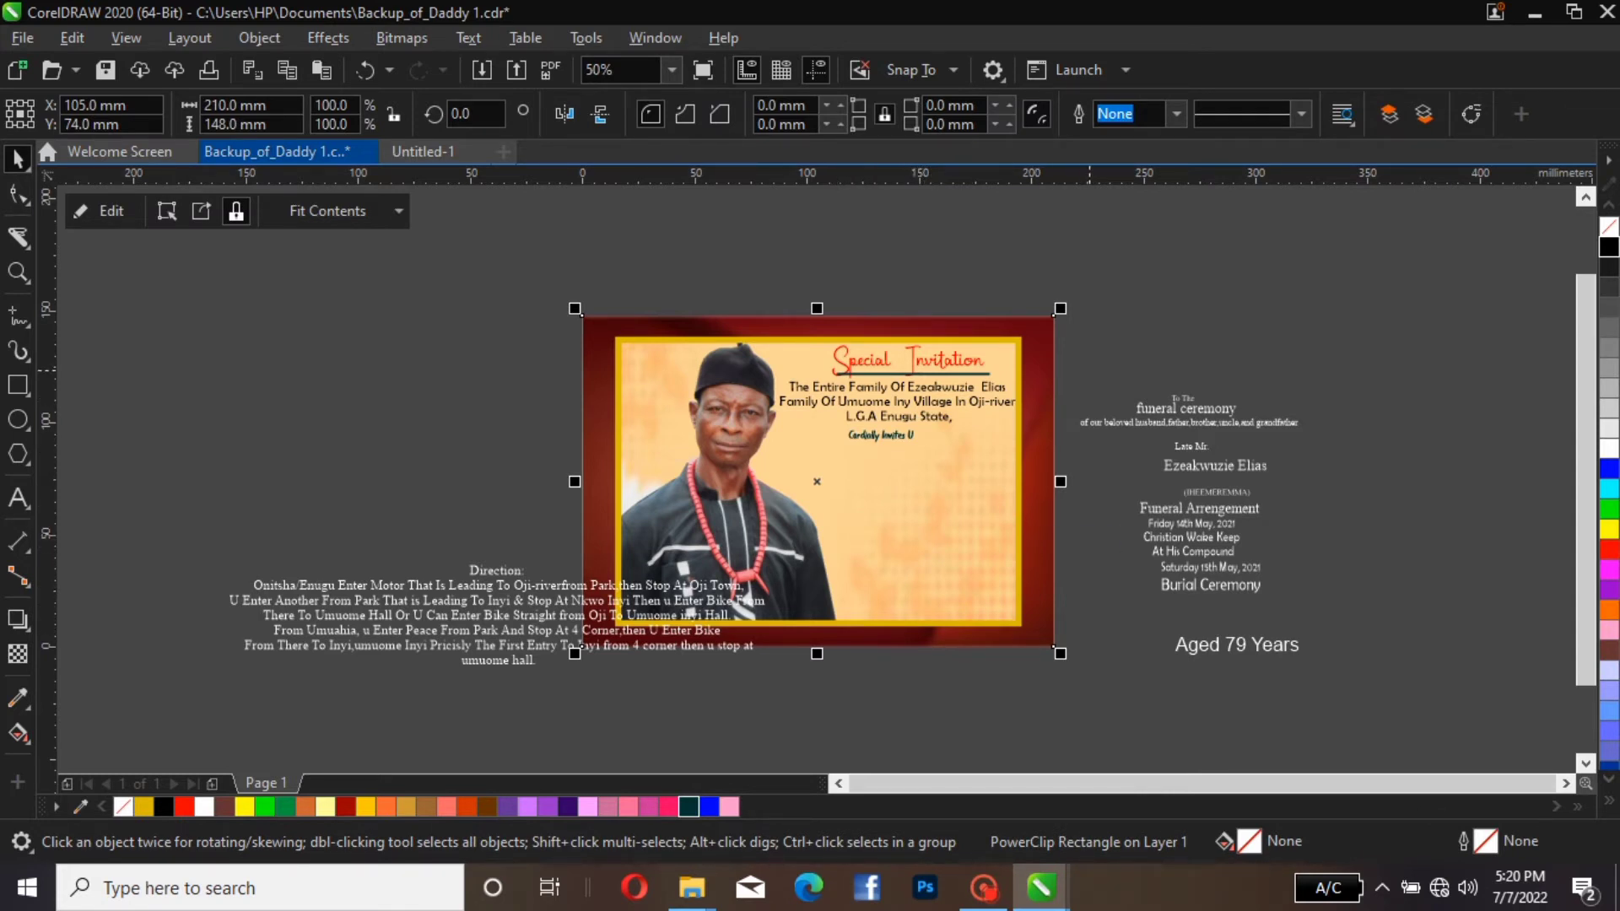
pyautogui.click(1186, 409)
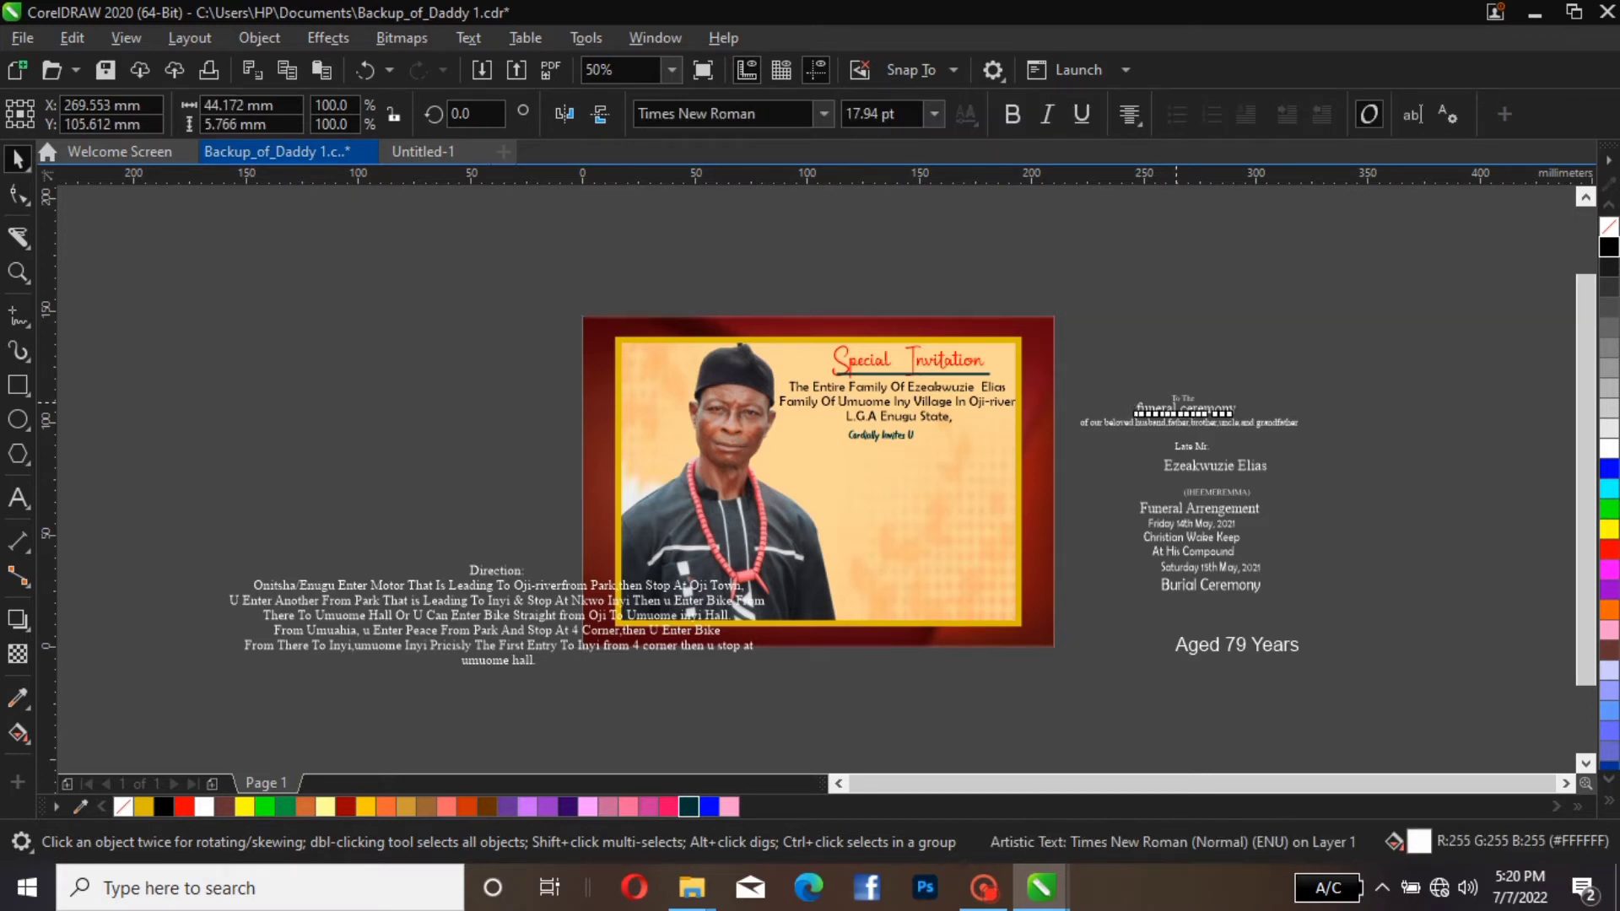
pyautogui.moveTo(1186, 408); pyautogui.dragTo(880, 464)
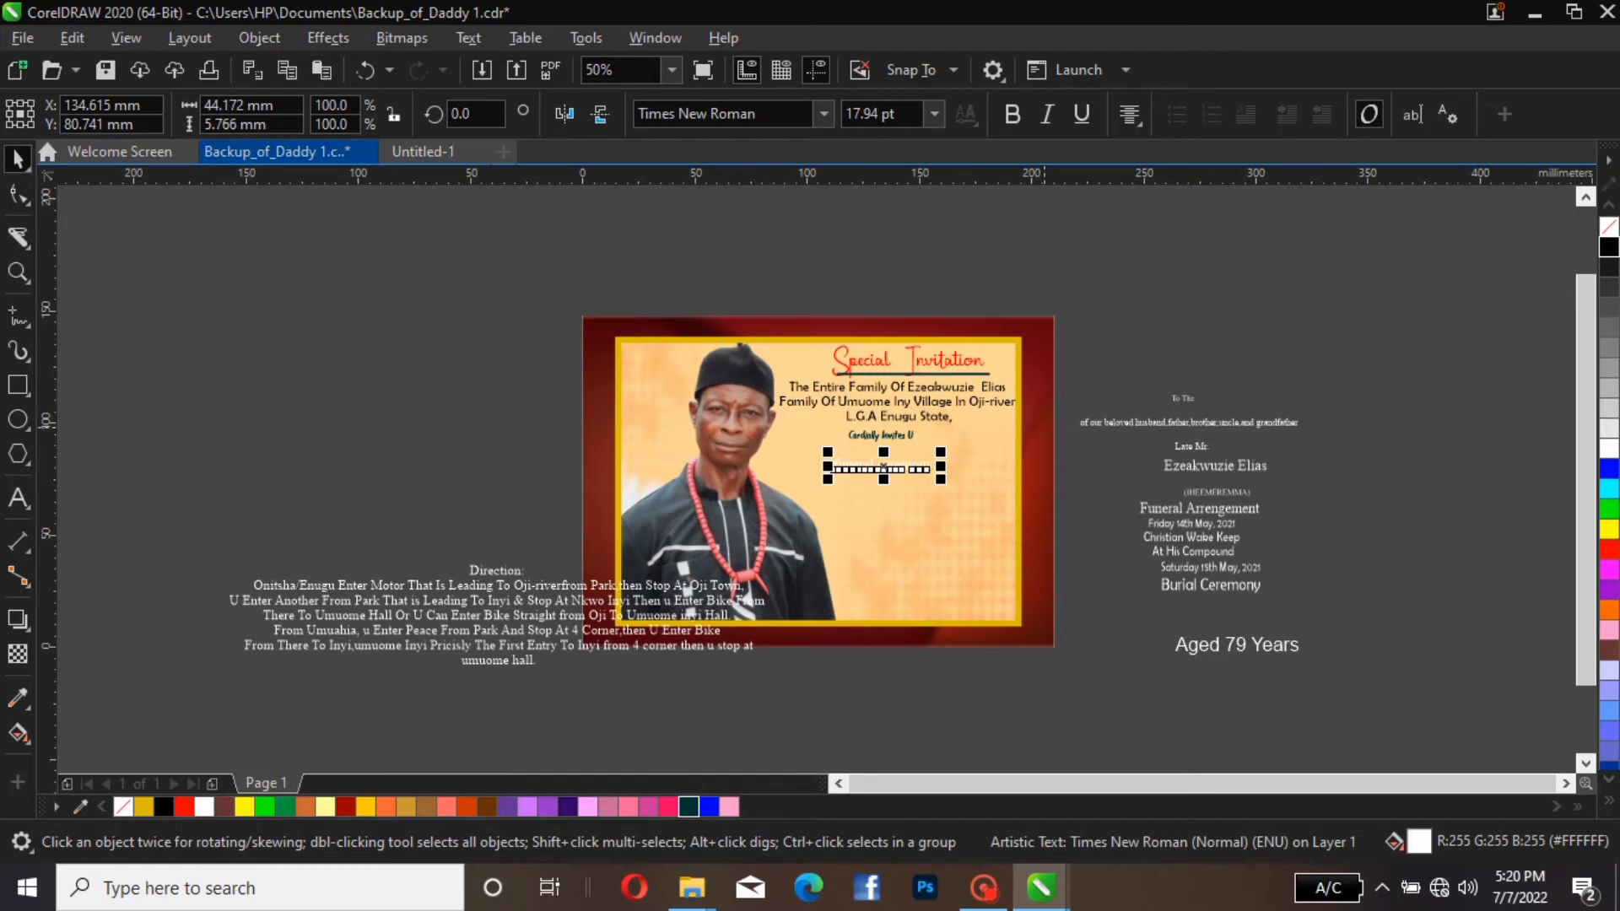
pyautogui.hotkey('ctrl', 'z')
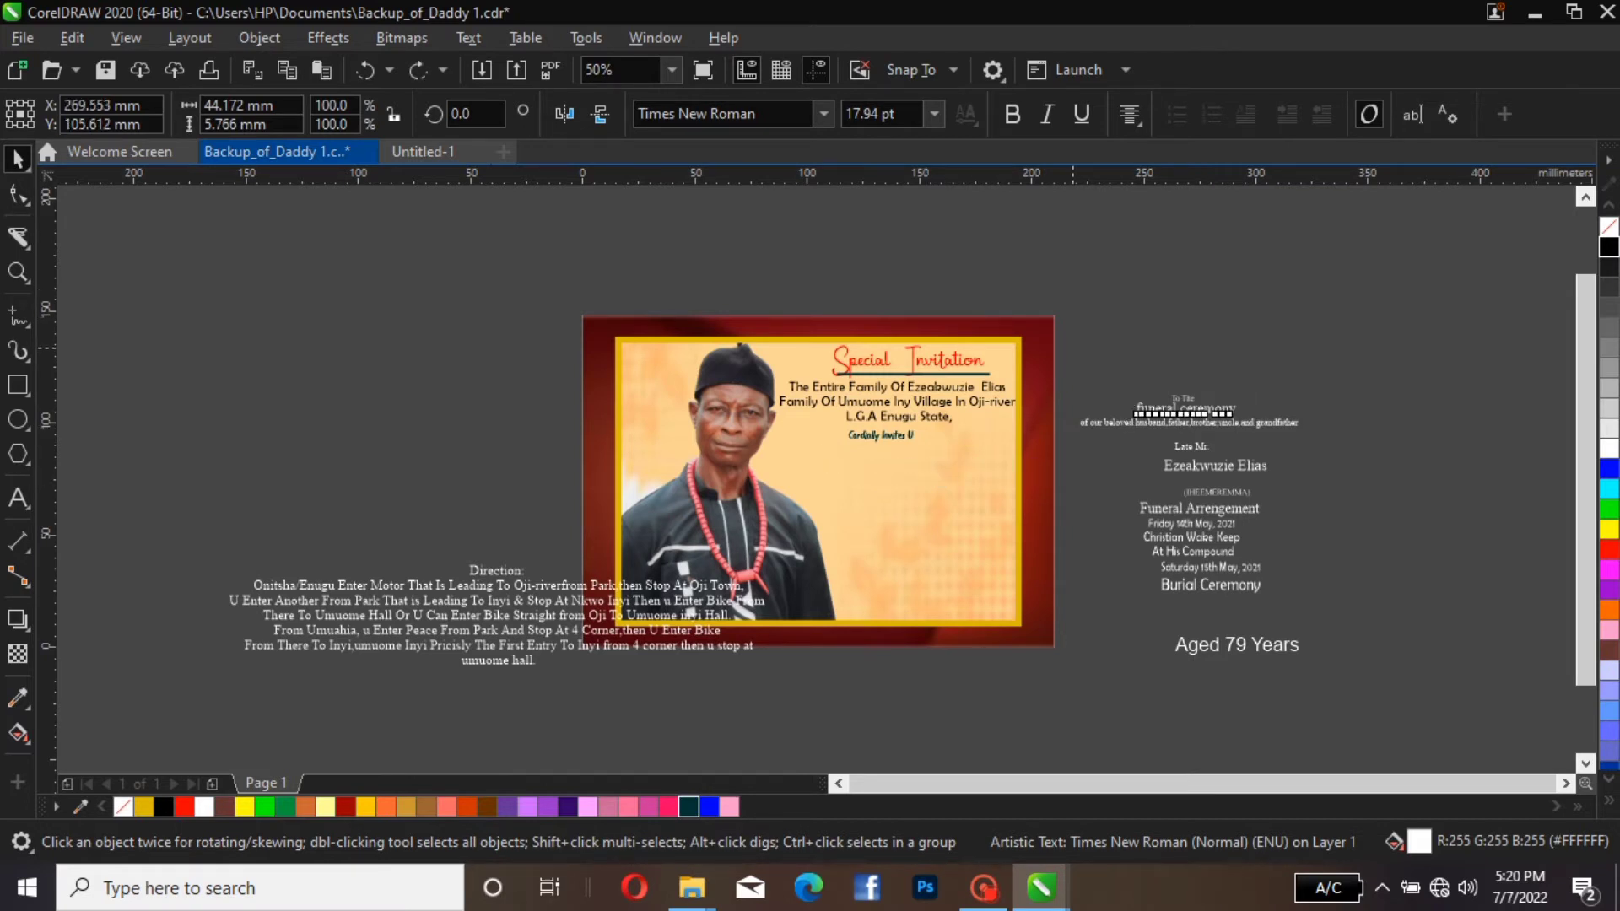
# Move the "To The", "funeral ceremony" and "of our beloved husband" lines together into the panel below "Cordially Invites U" and fill them black
pyautogui.moveTo(1073, 348); pyautogui.dragTo(1367, 460)
pyautogui.moveTo(1192, 414); pyautogui.dragTo(894, 469)
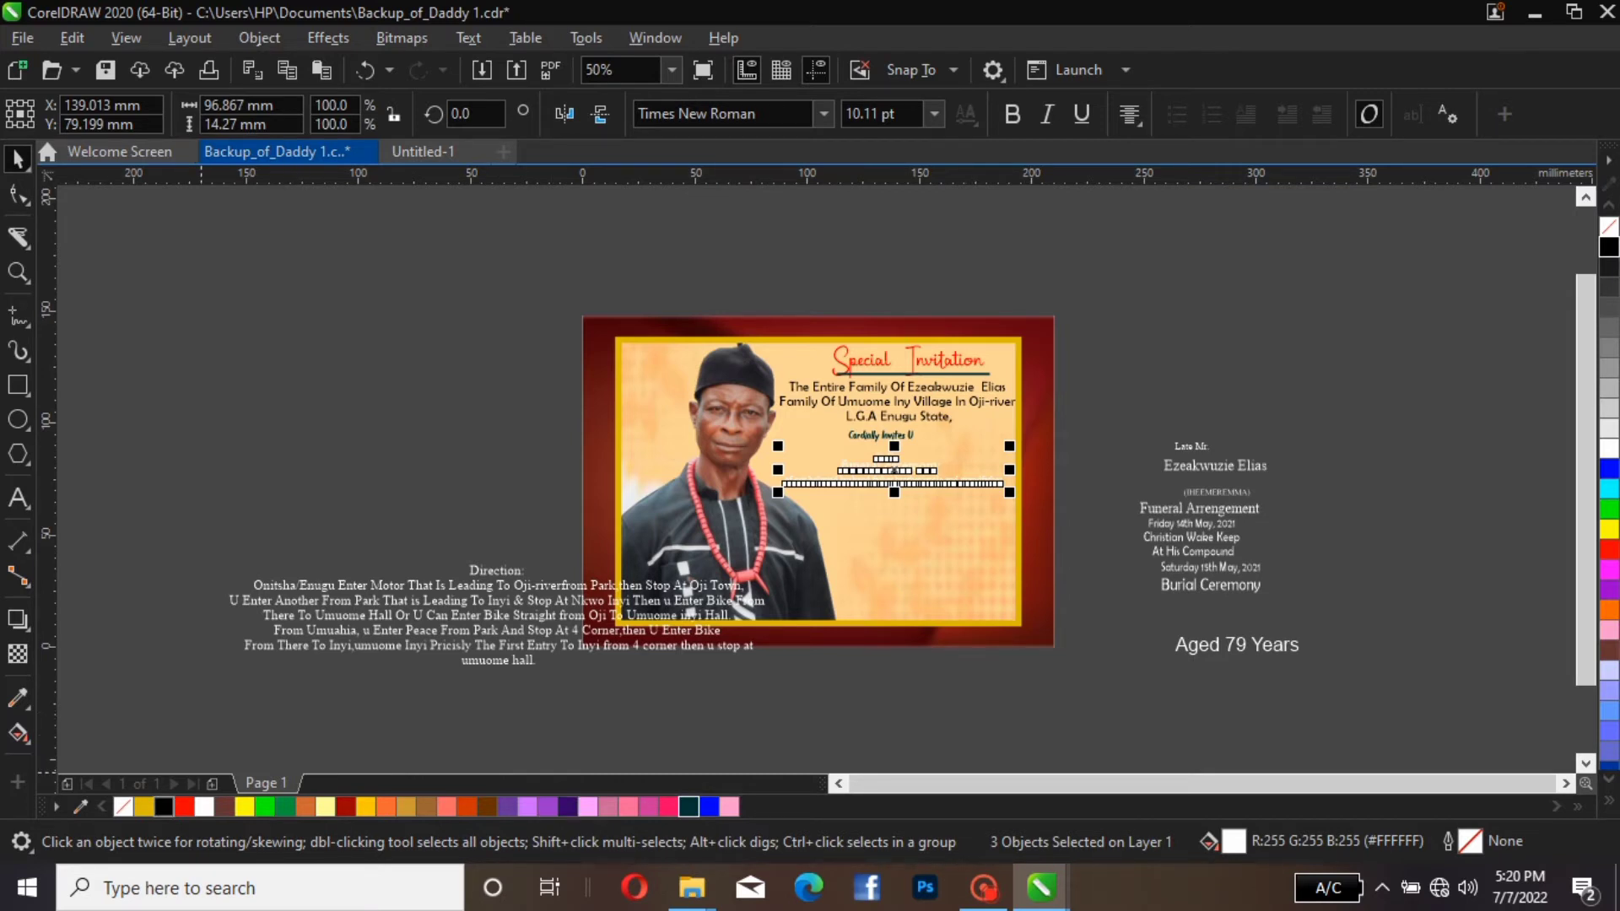
pyautogui.click(164, 807)
pyautogui.press('Escape')
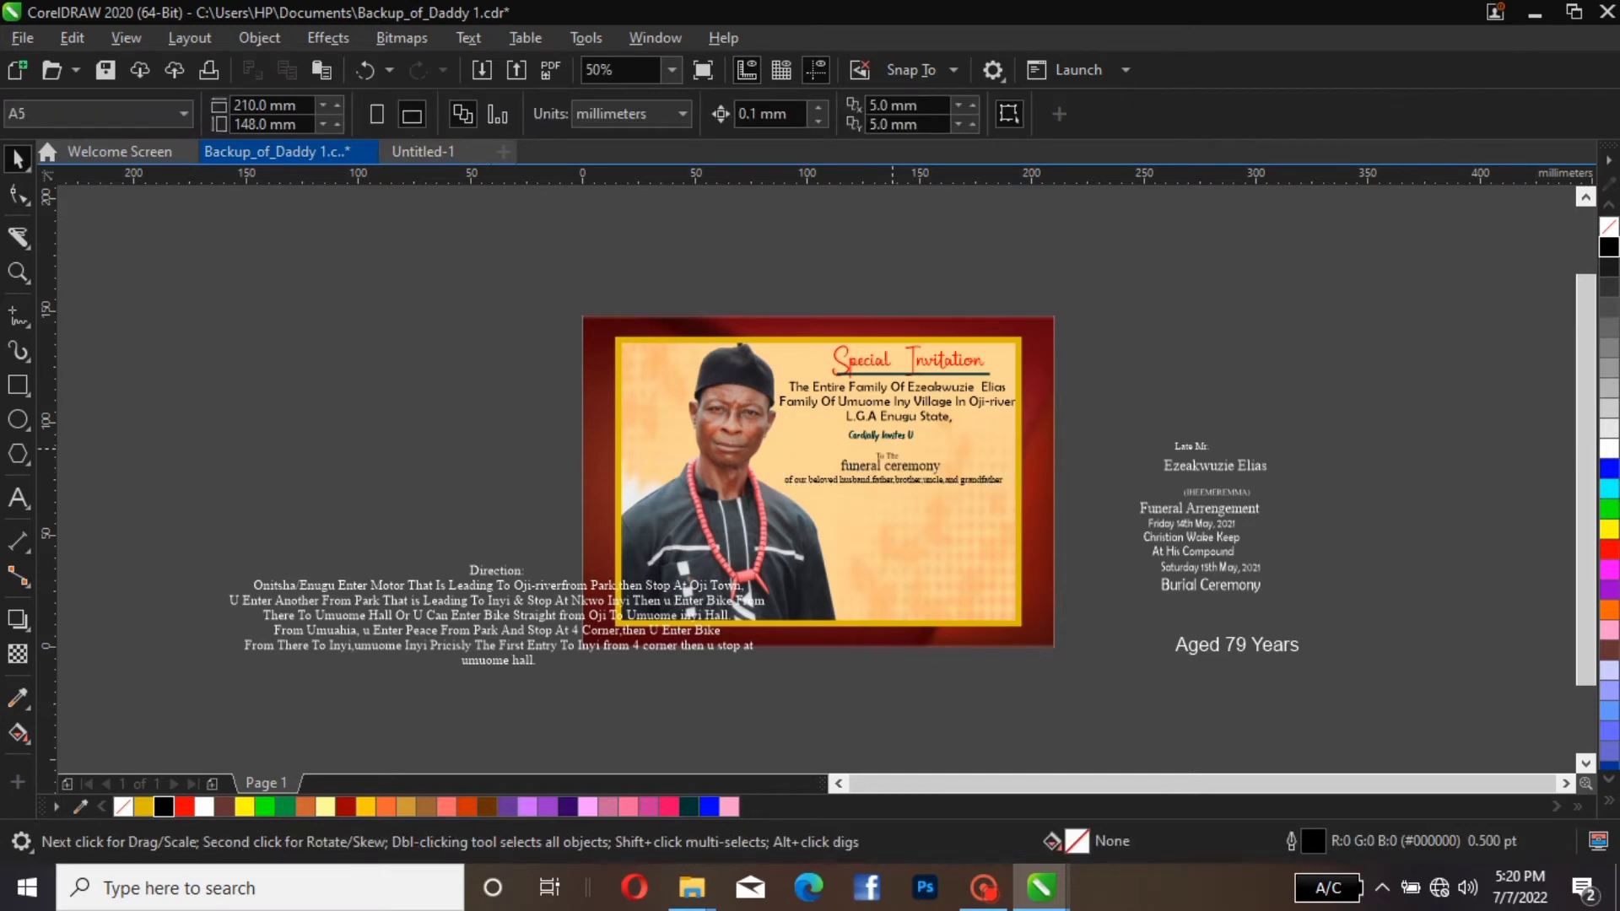
# Enlarge the "To The" line to about 14.8 pt
pyautogui.click(583, 643)
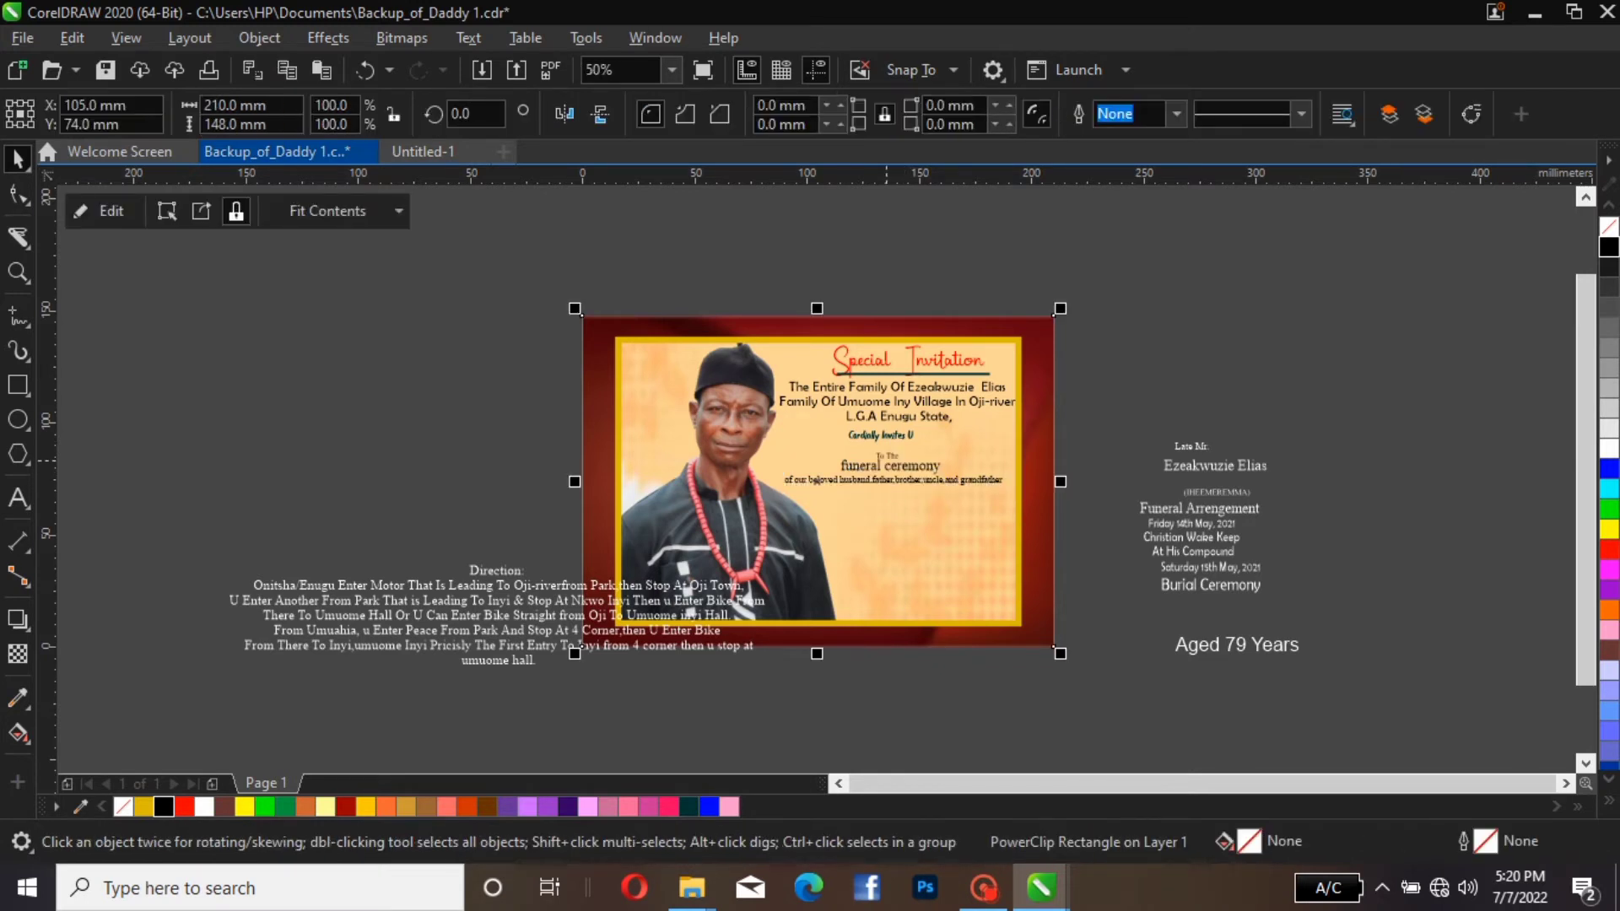
pyautogui.click(896, 458)
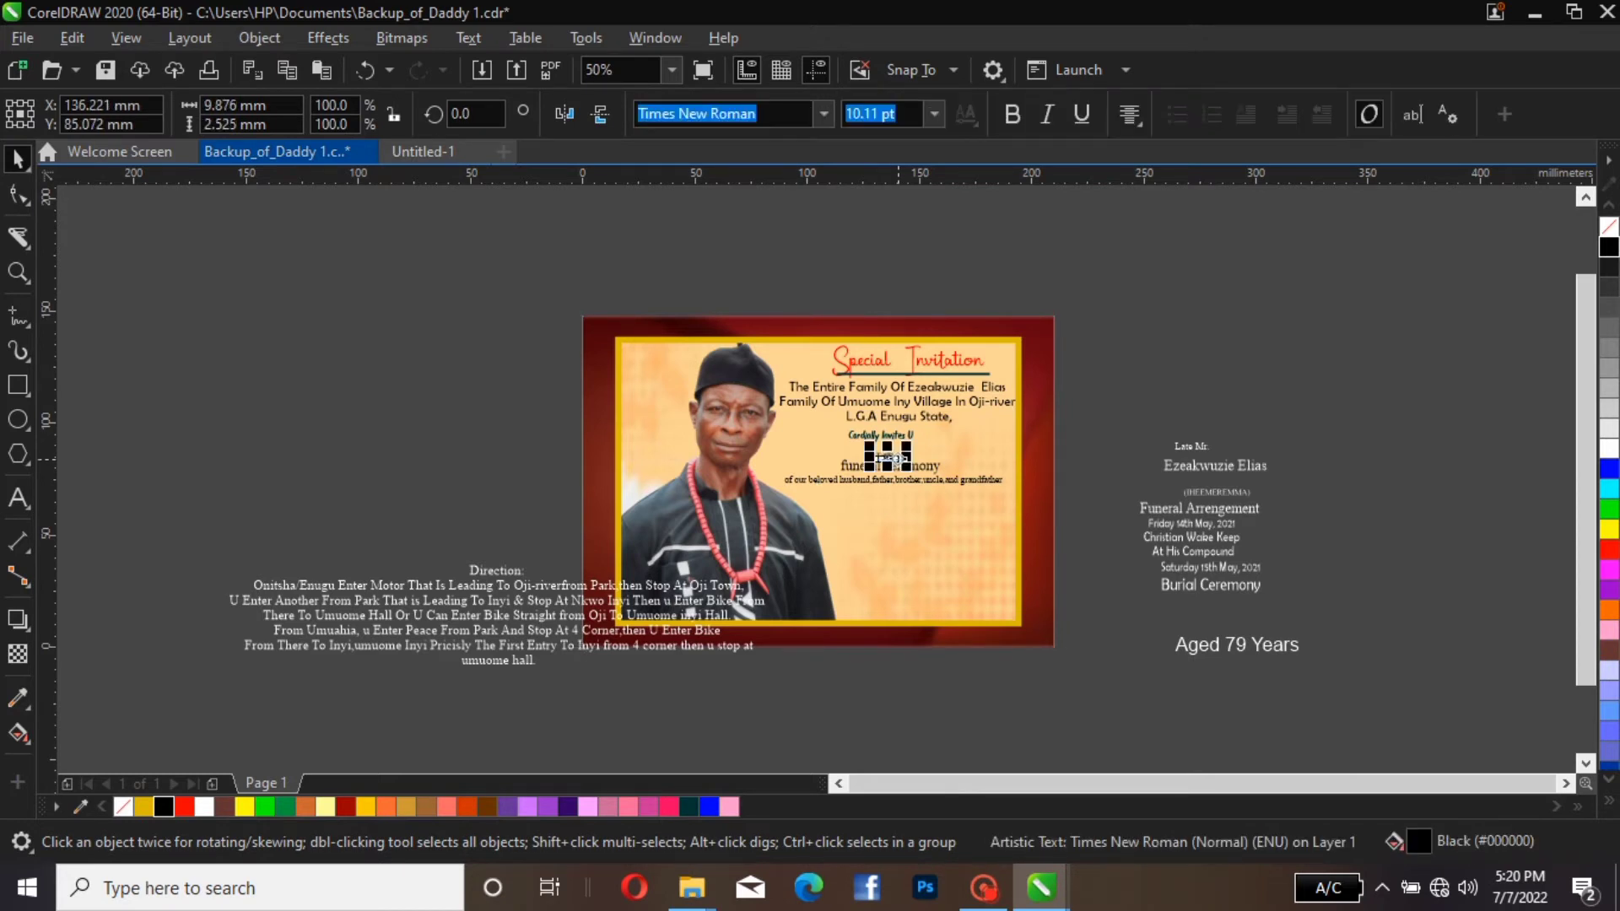
pyautogui.moveTo(906, 446)
pyautogui.mouseDown()
pyautogui.moveTo(948, 425)
pyautogui.moveTo(897, 453)
pyautogui.moveTo(912, 447)
pyautogui.mouseUp()
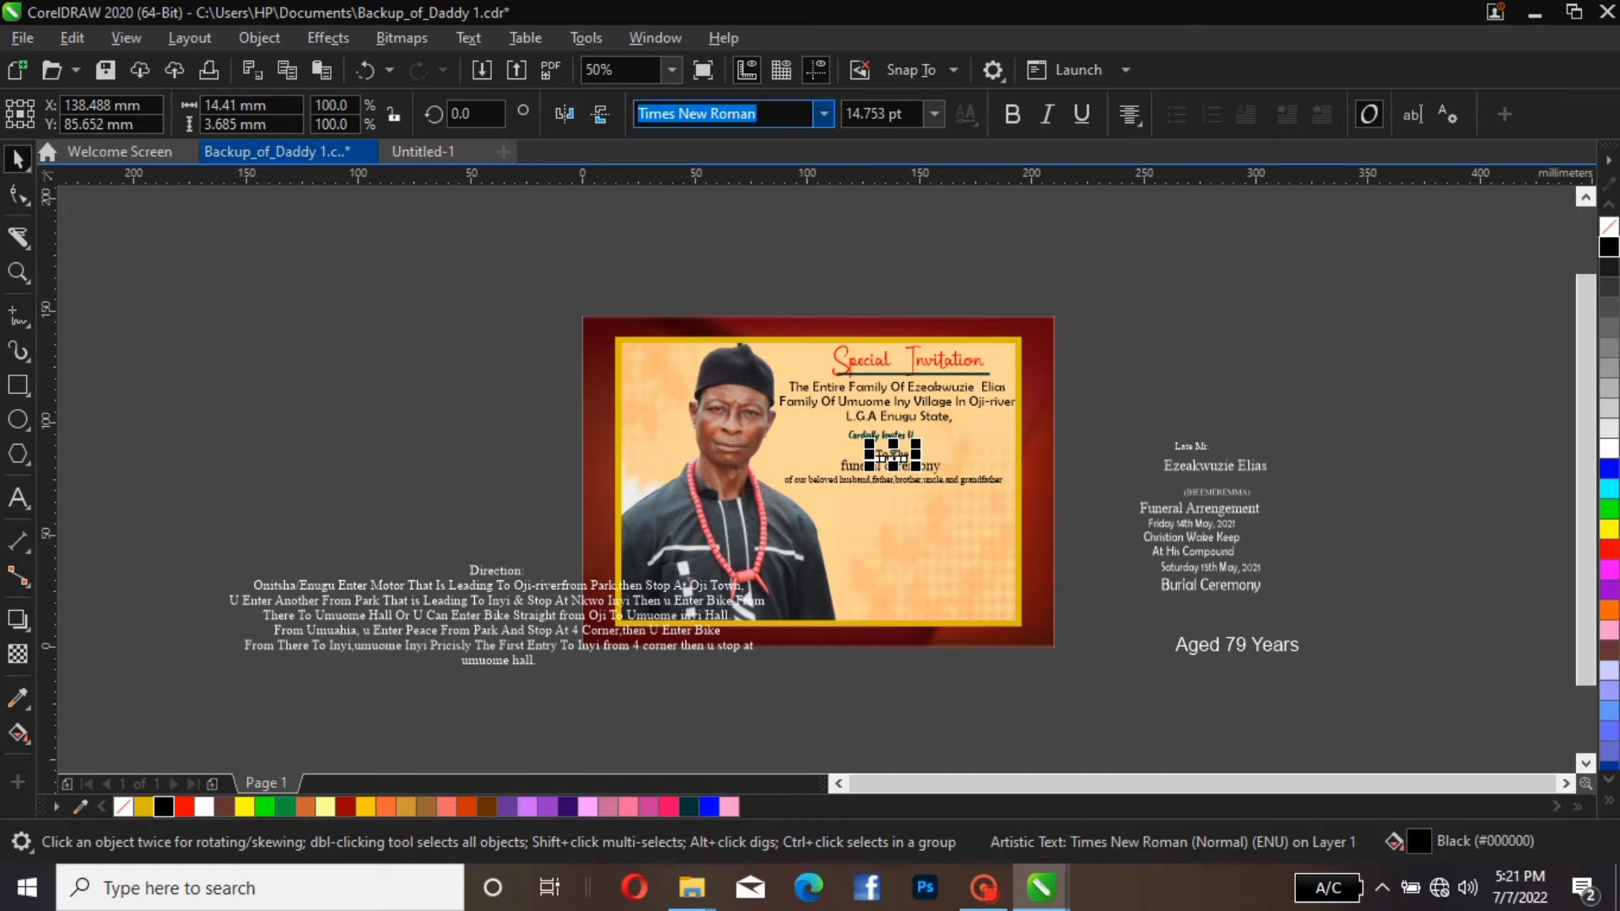
# Try the Arial Narrow and regular Arial fonts on the "To The" line
pyautogui.click(823, 113)
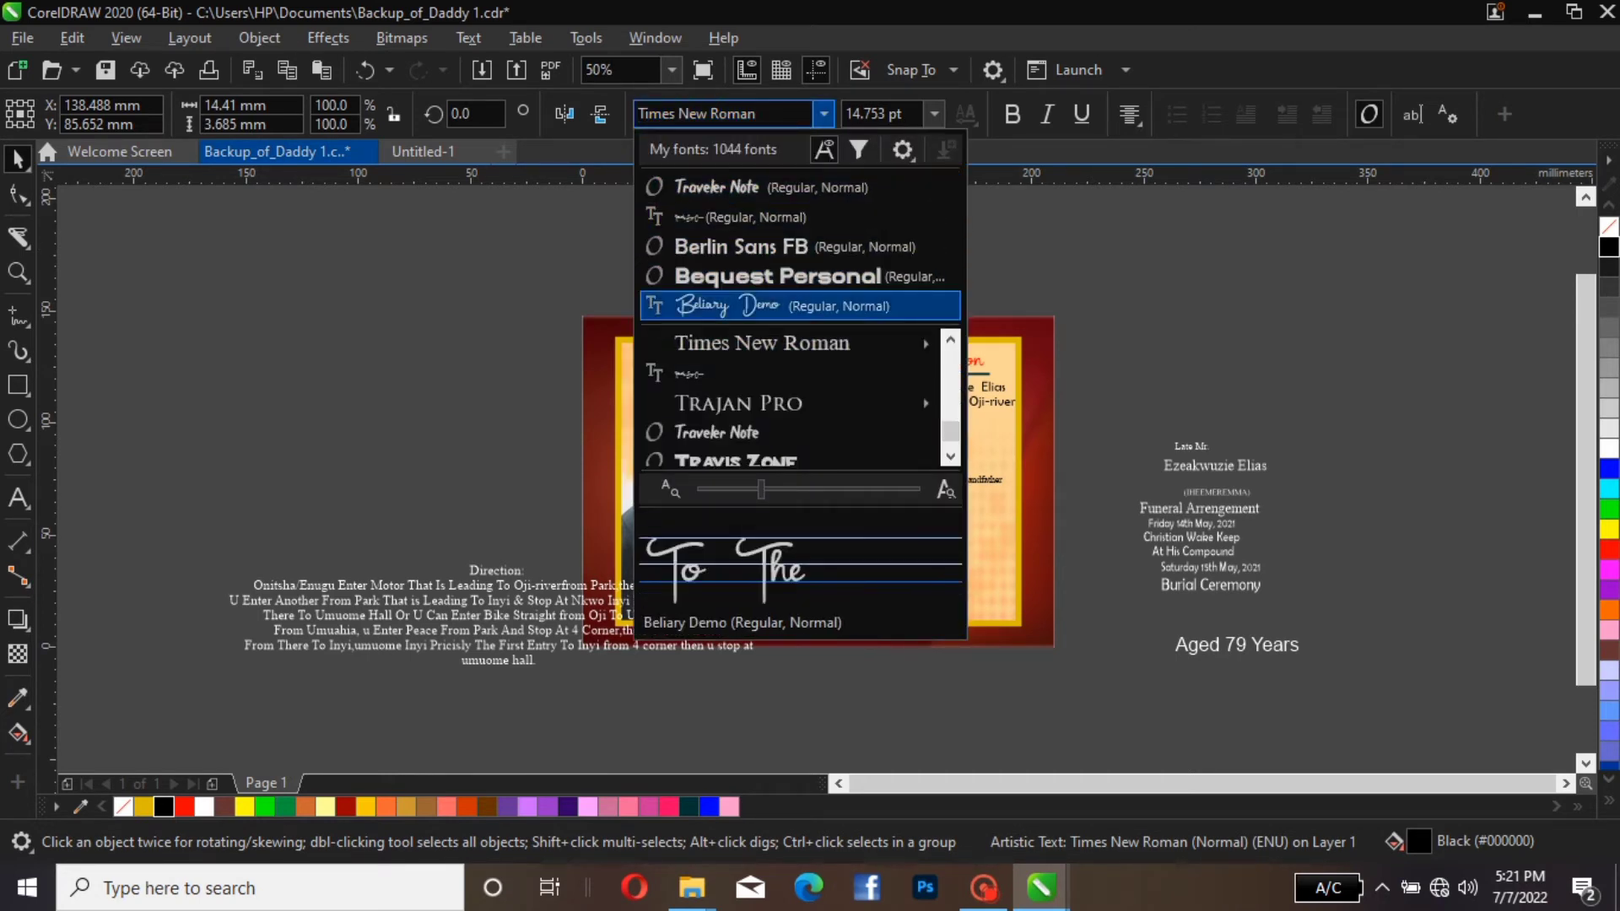
pyautogui.moveTo(790, 403)
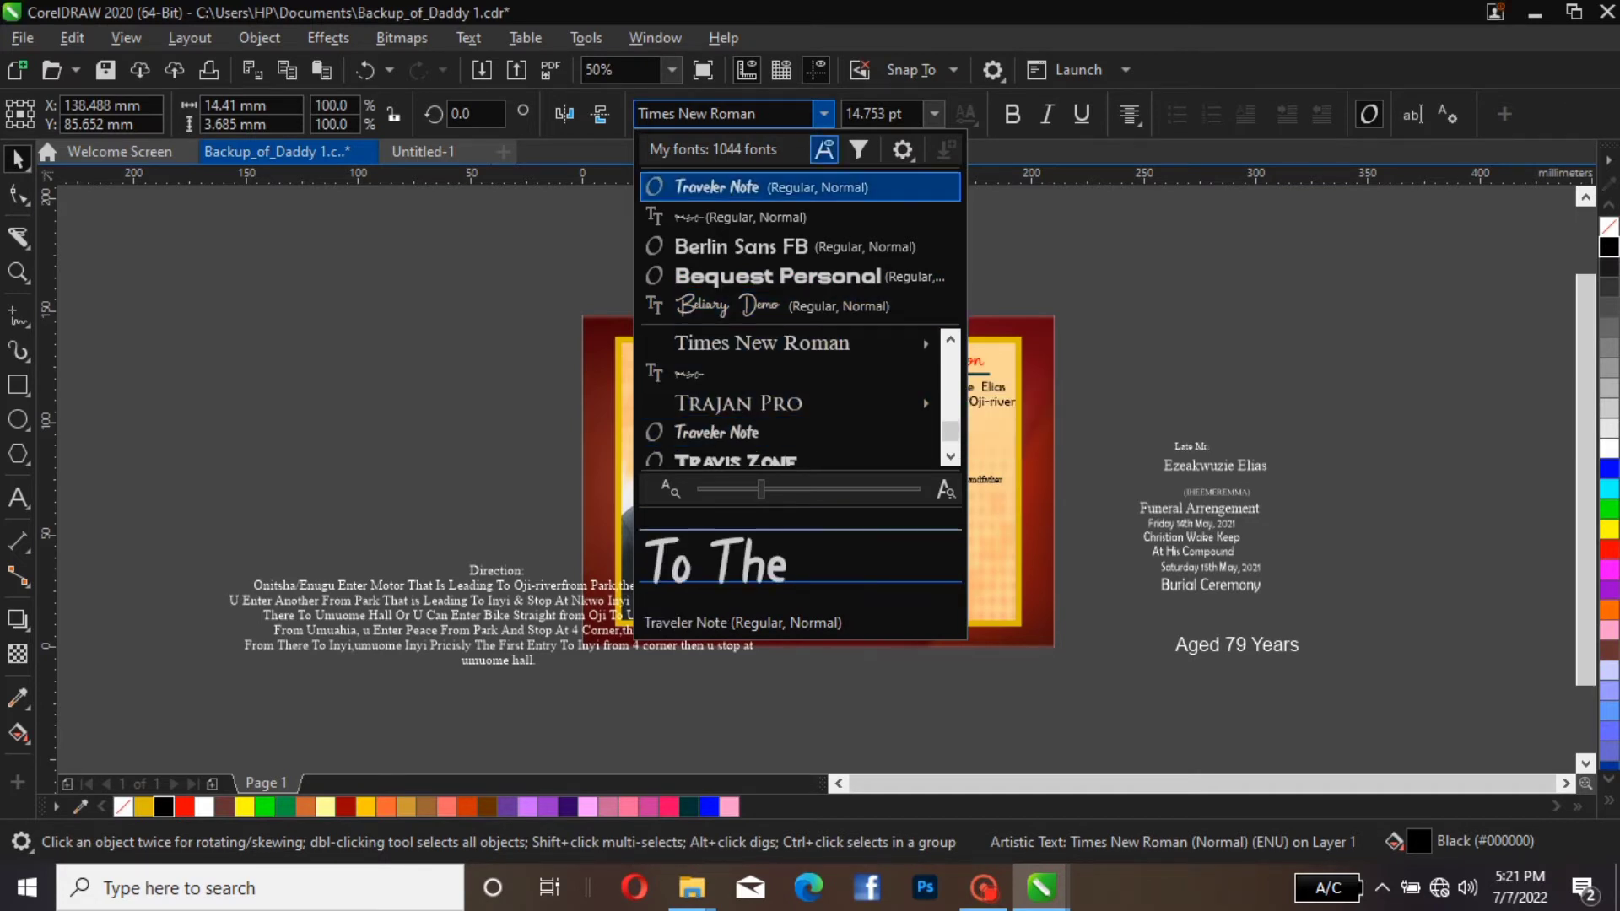
pyautogui.click(728, 114)
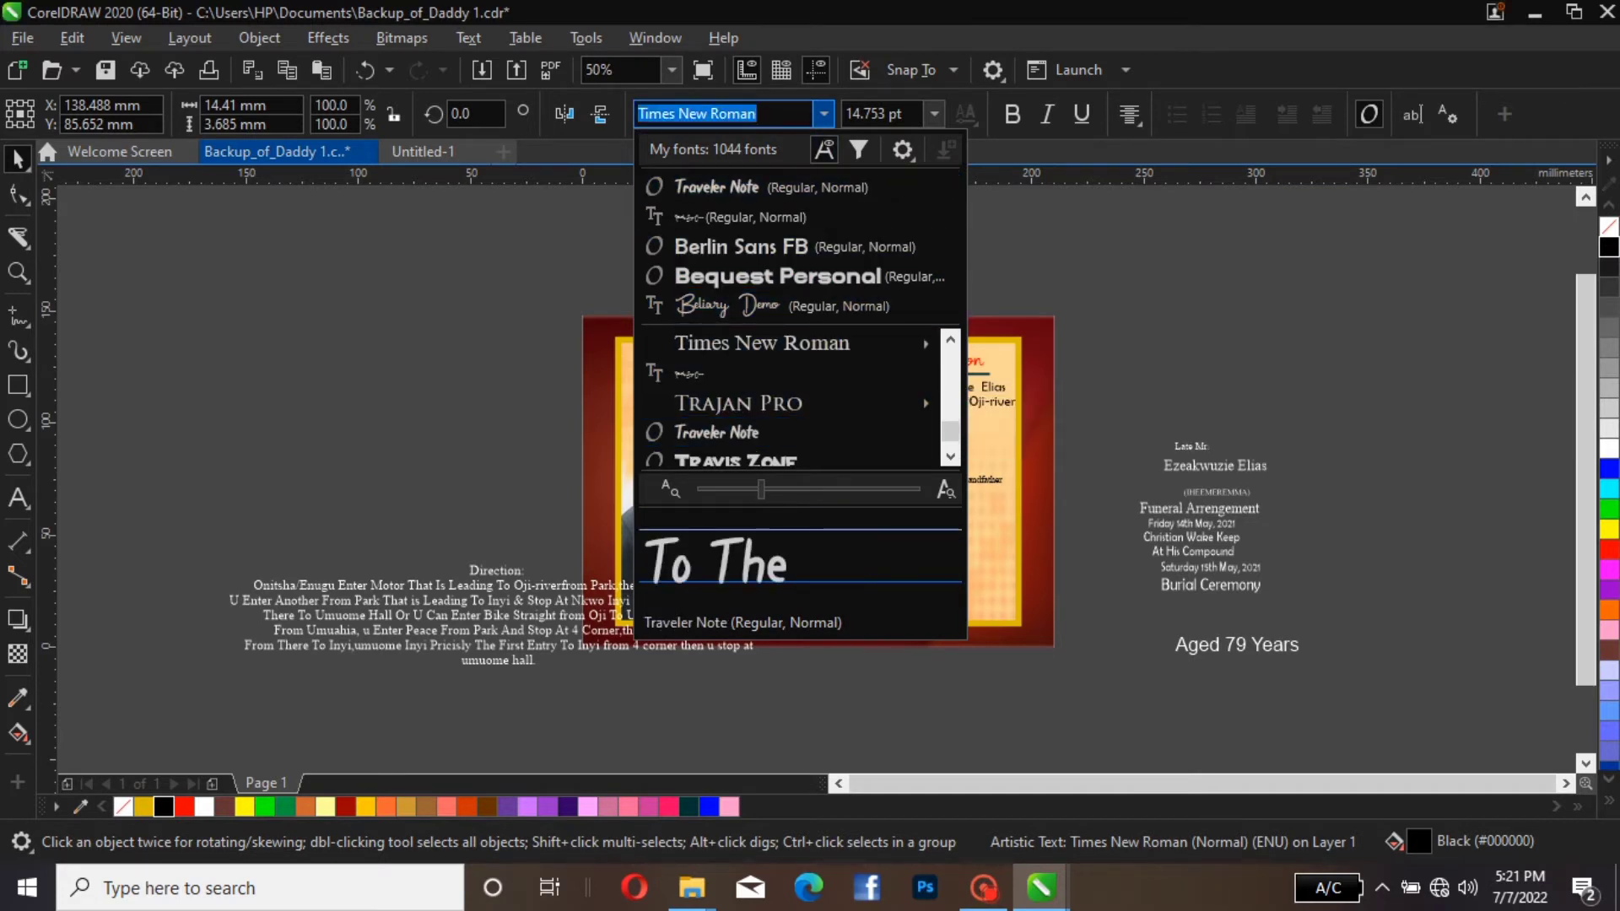
pyautogui.write('A')
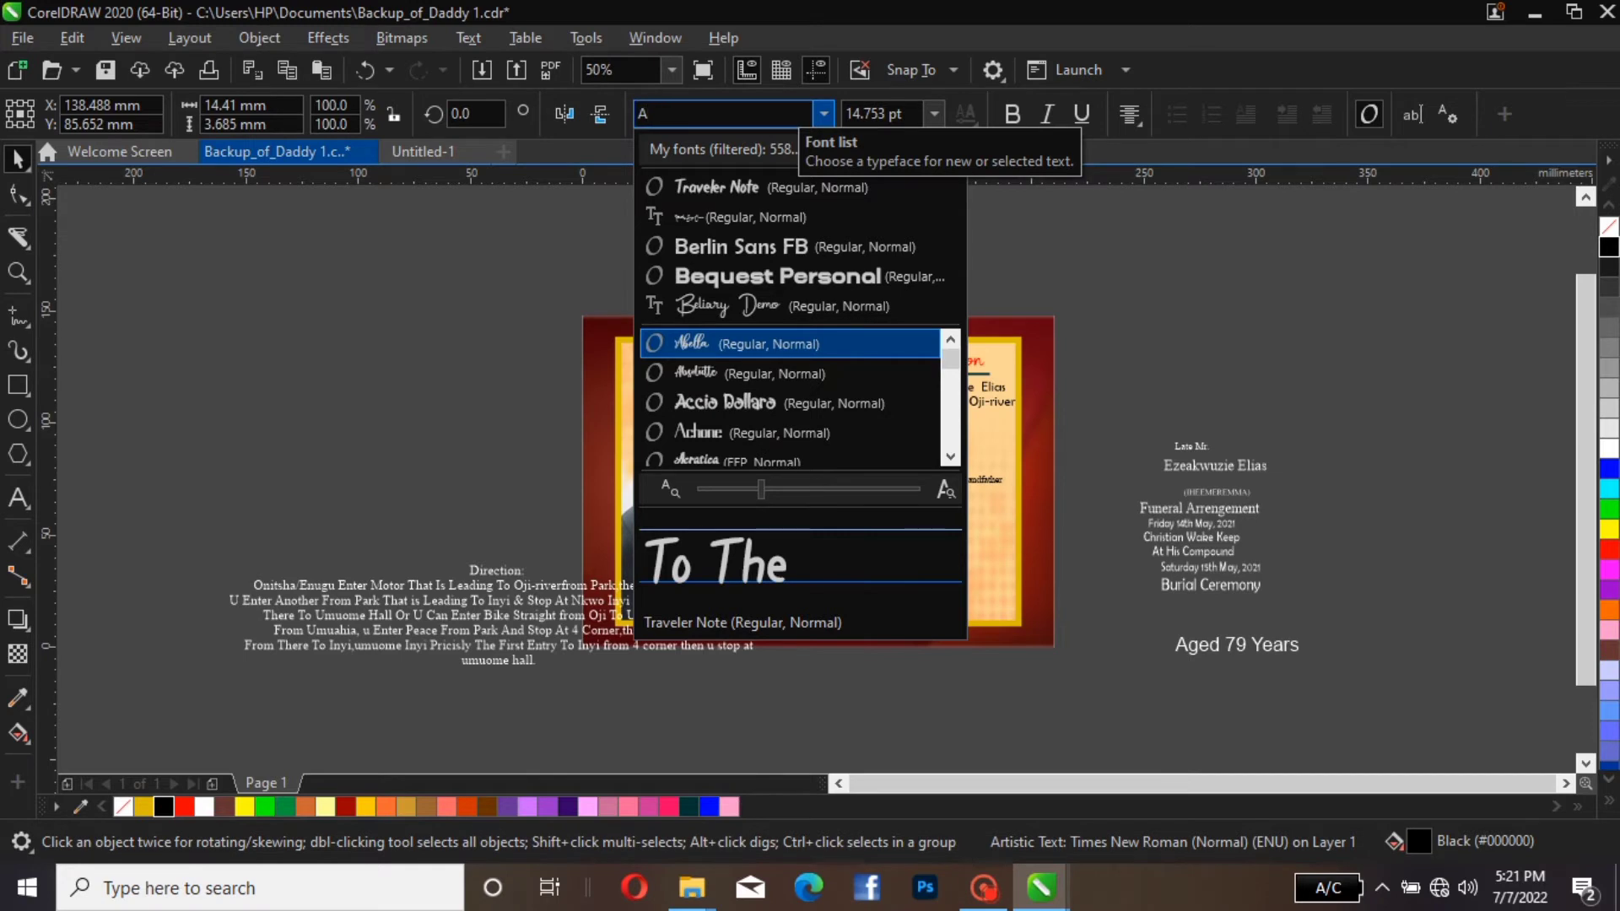
pyautogui.write('RI')
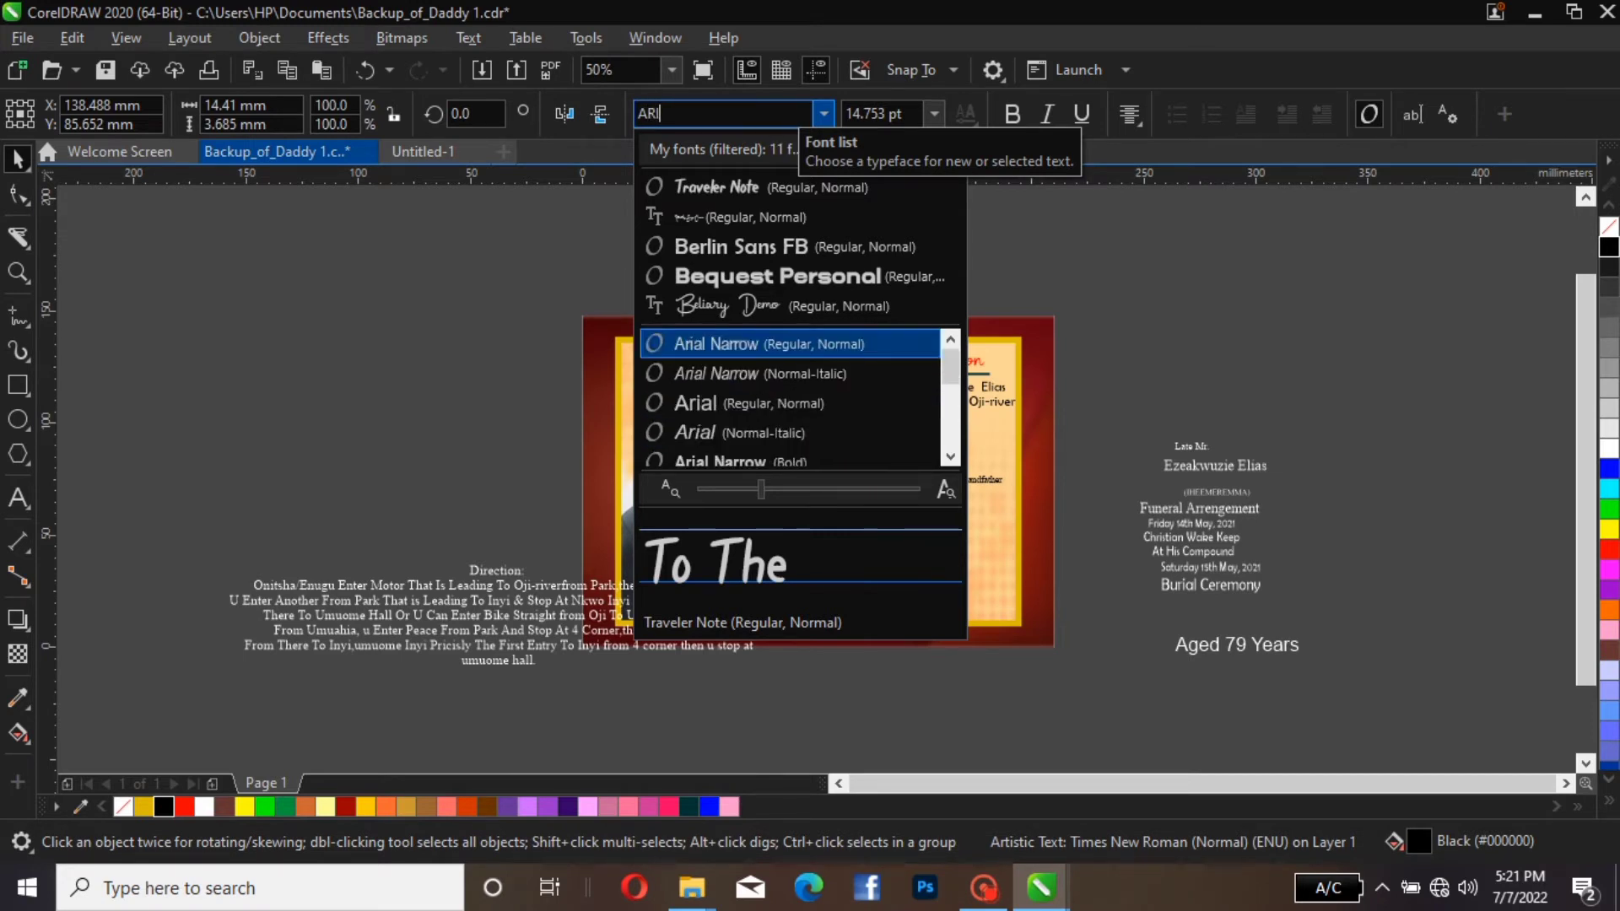
pyautogui.press('Escape')
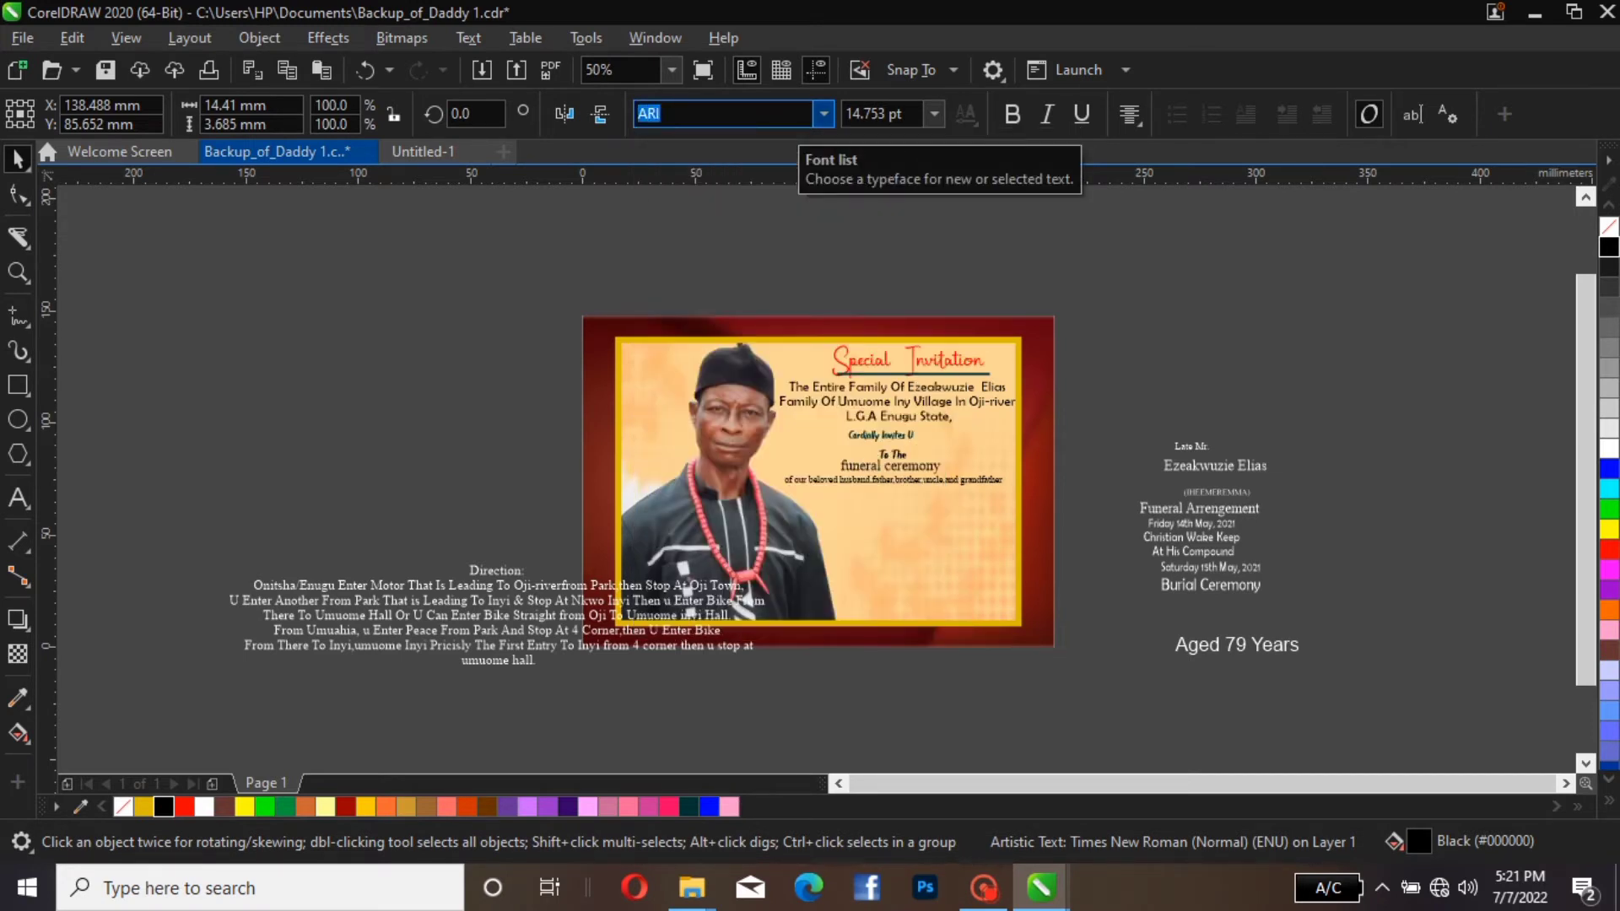
pyautogui.press('Return')
pyautogui.click(824, 114)
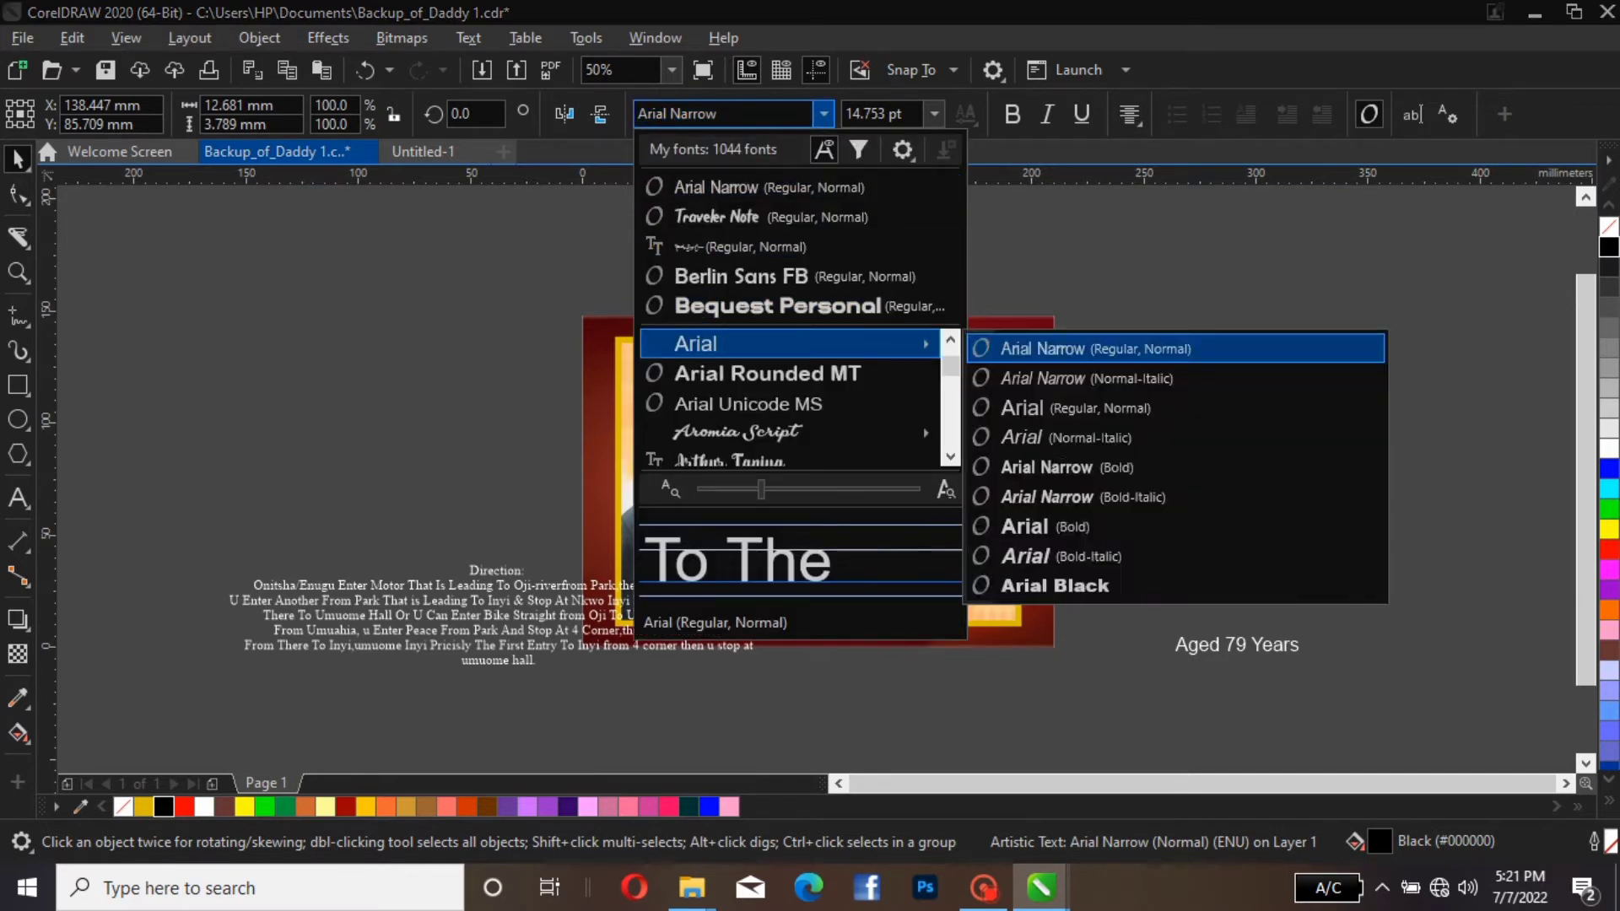
pyautogui.click(701, 343)
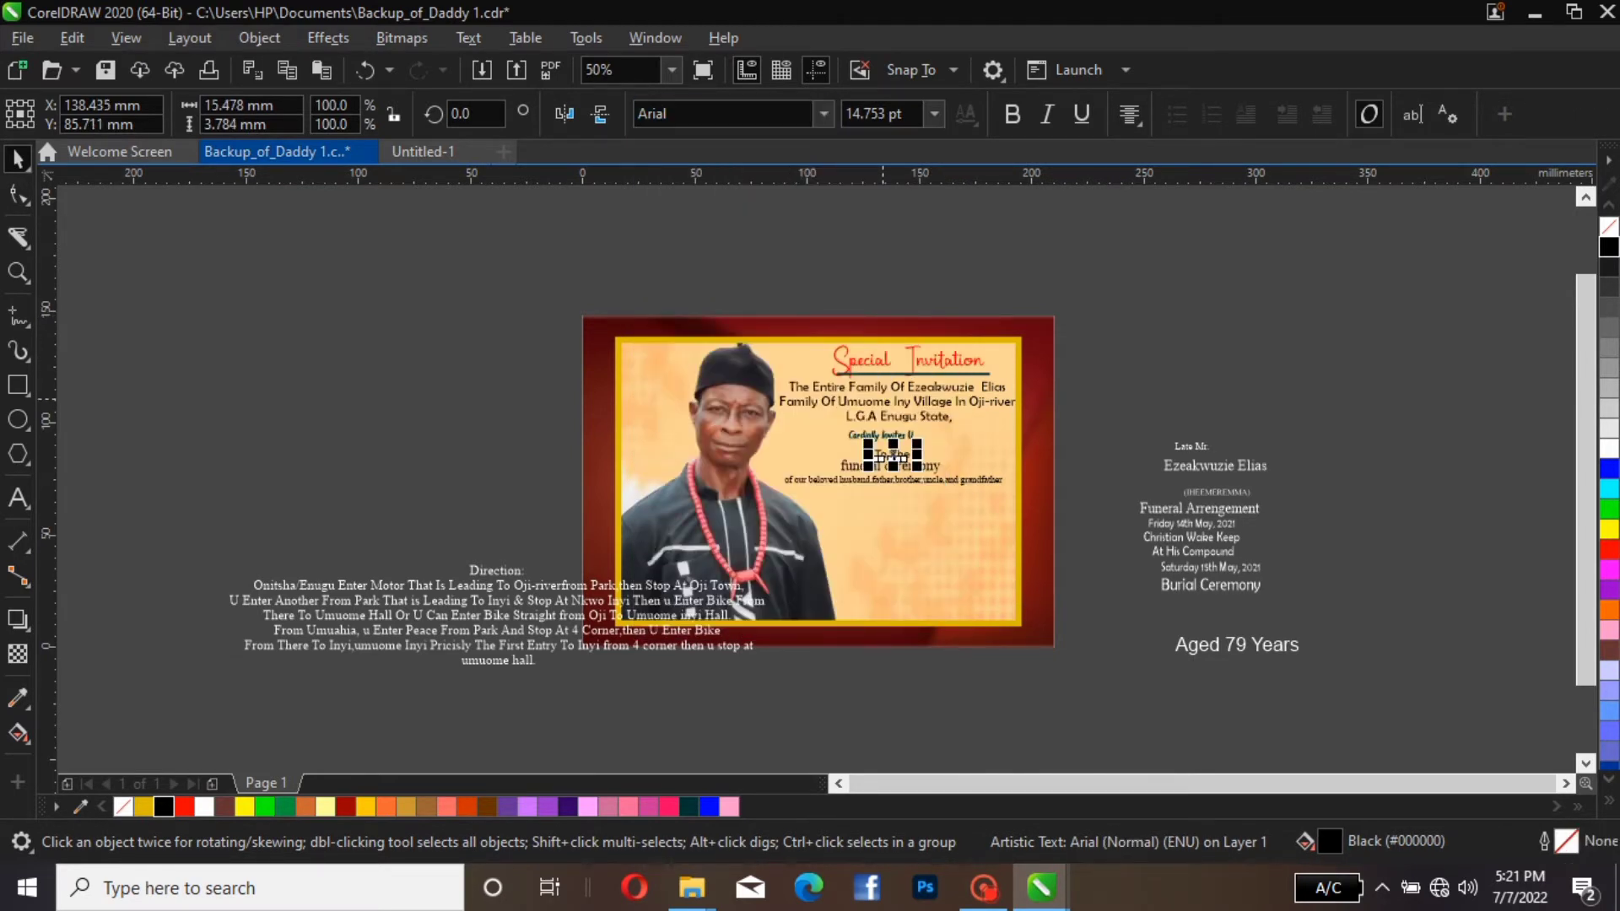
# Set the "To The" line in Arial Black and deselect it
pyautogui.click(824, 114)
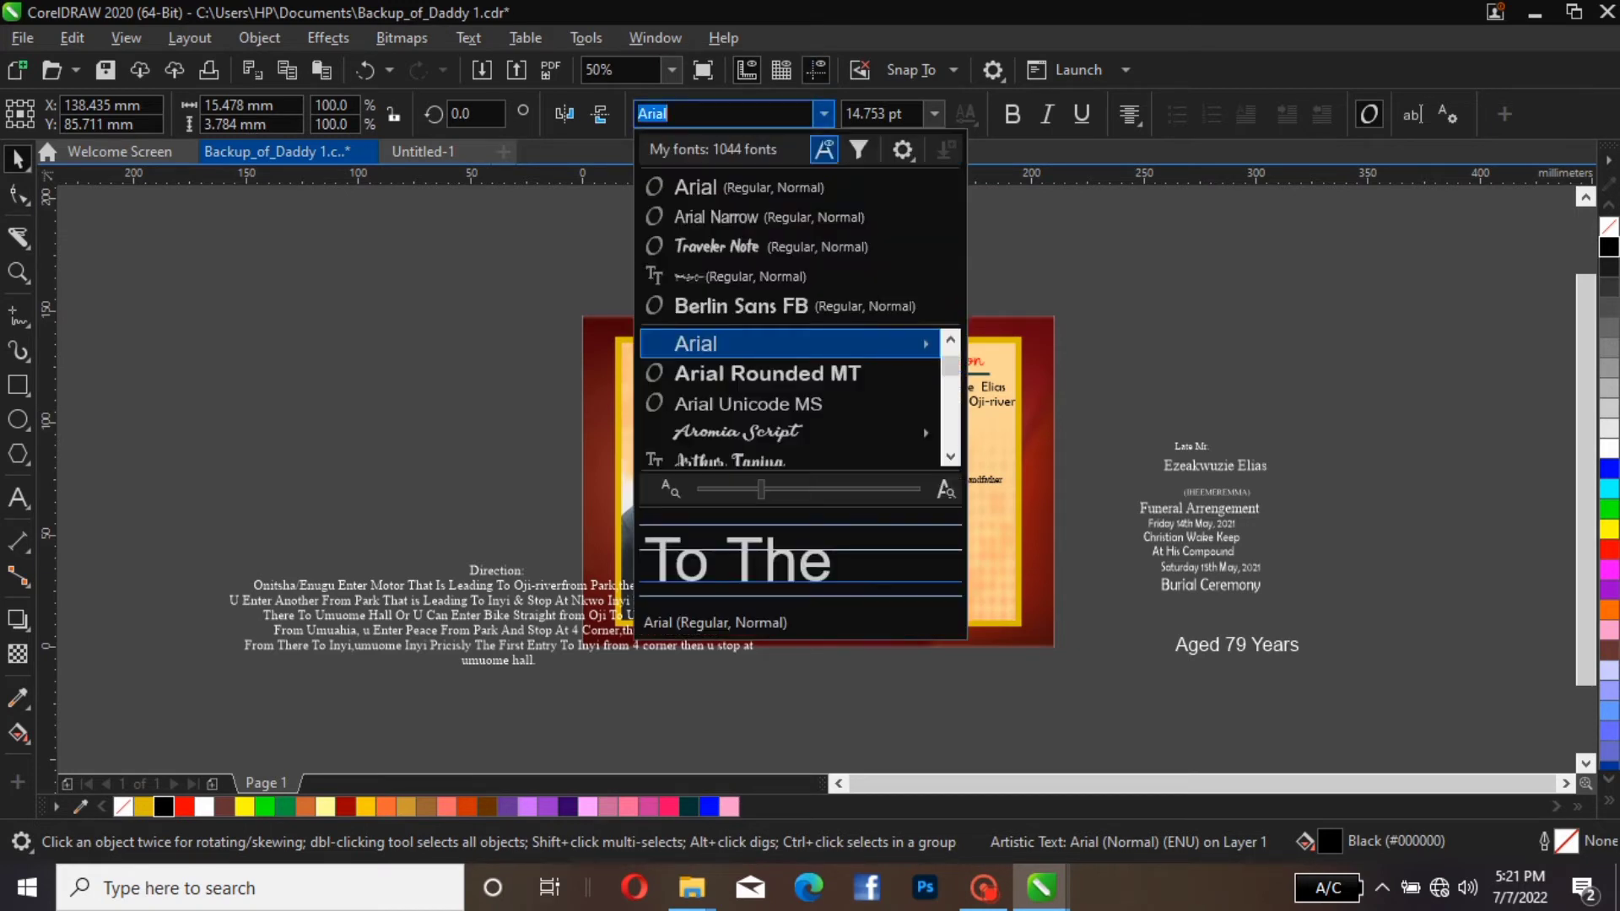
pyautogui.moveTo(844, 344)
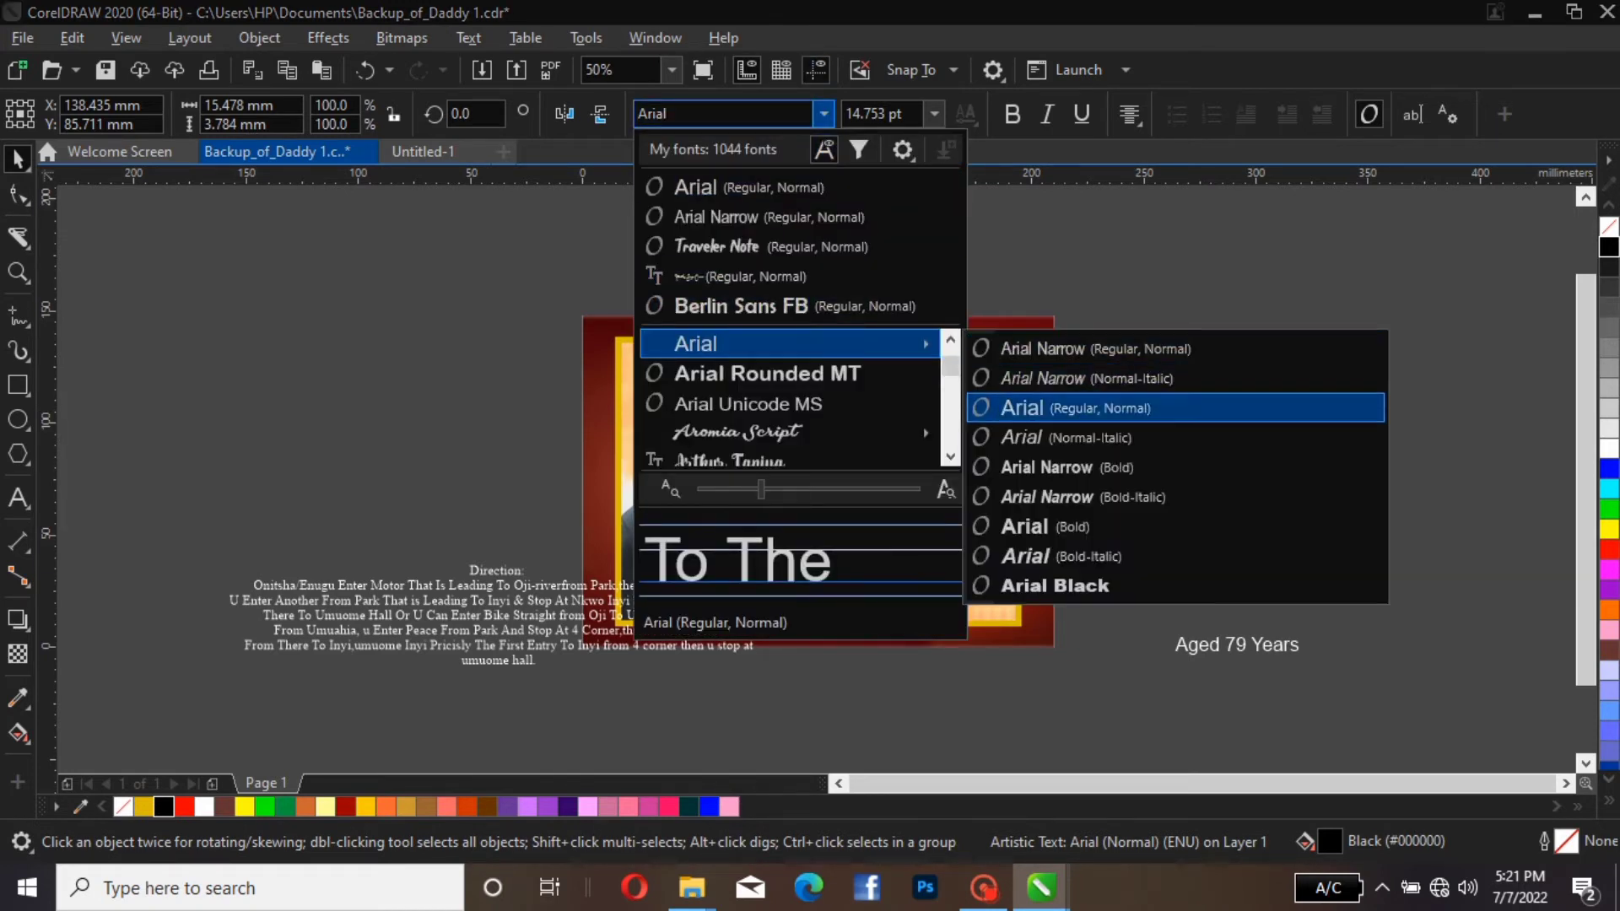
pyautogui.click(1055, 586)
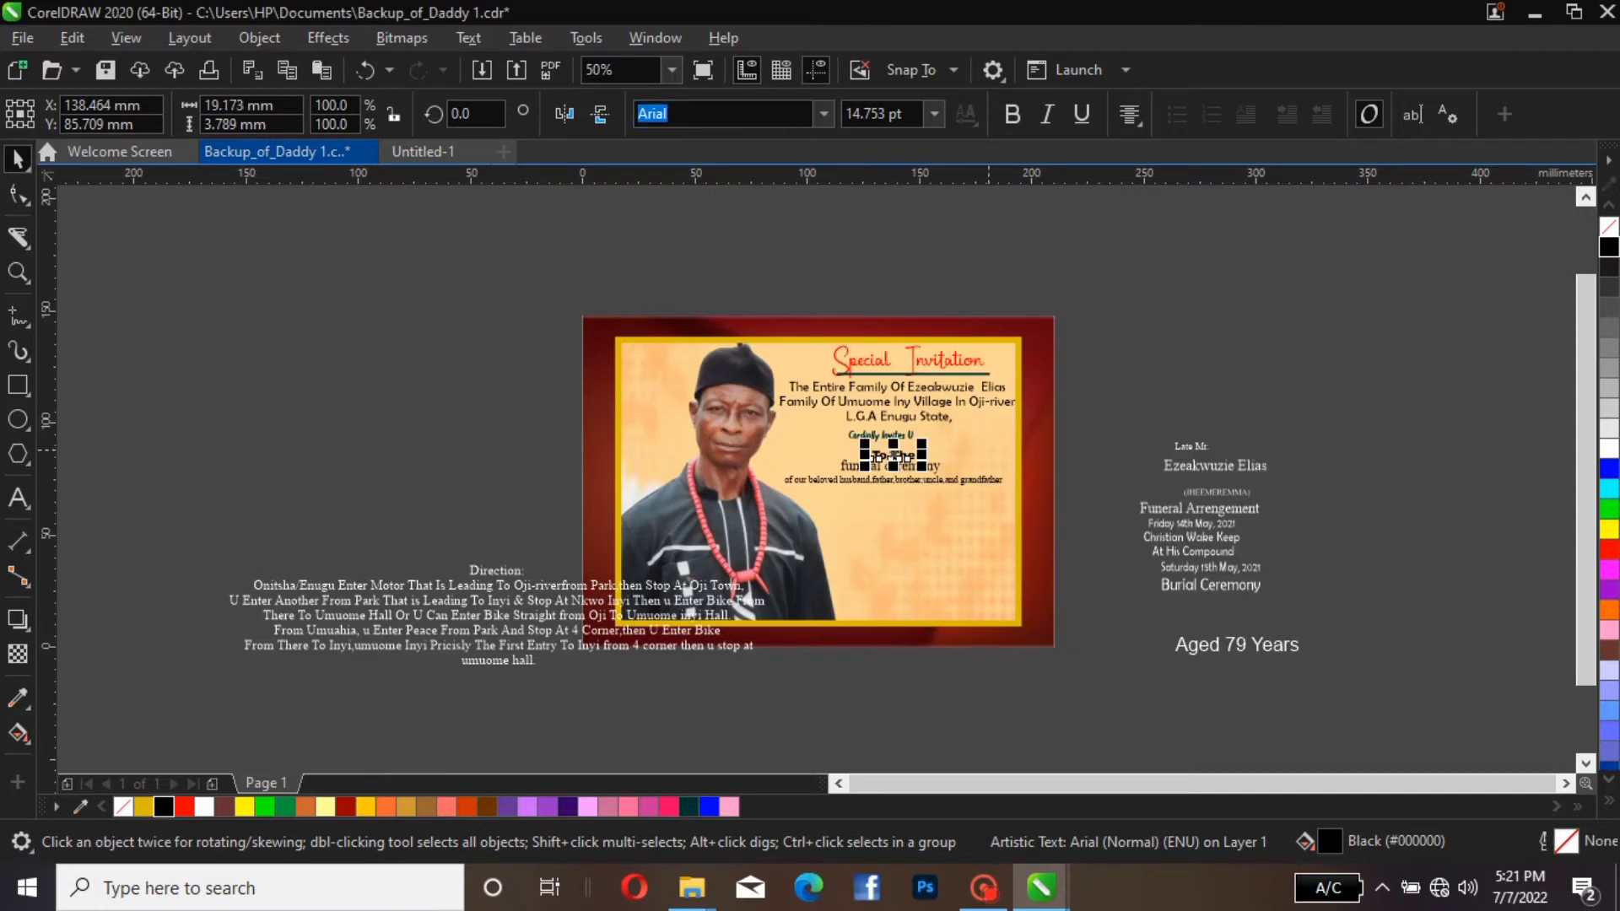
pyautogui.click(1121, 347)
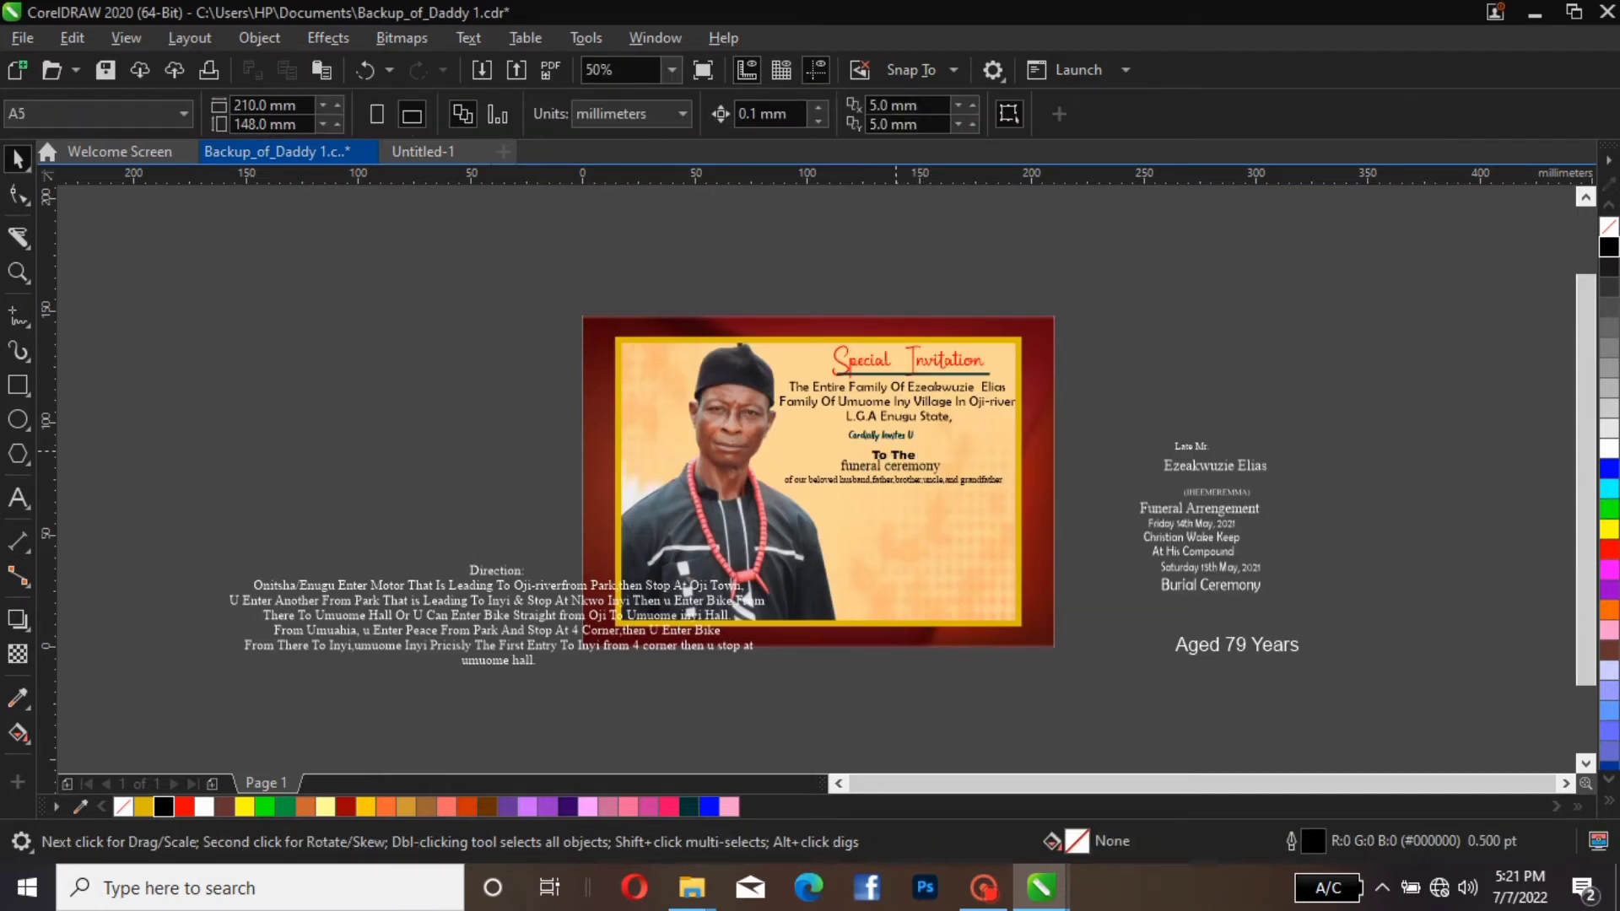
# Nudge the "To The" and "funeral ceremony" lines slightly up beneath "Cordially Invites U"
pyautogui.moveTo(892, 455); pyautogui.dragTo(886, 448)
pyautogui.click(851, 362)
pyautogui.click(890, 468)
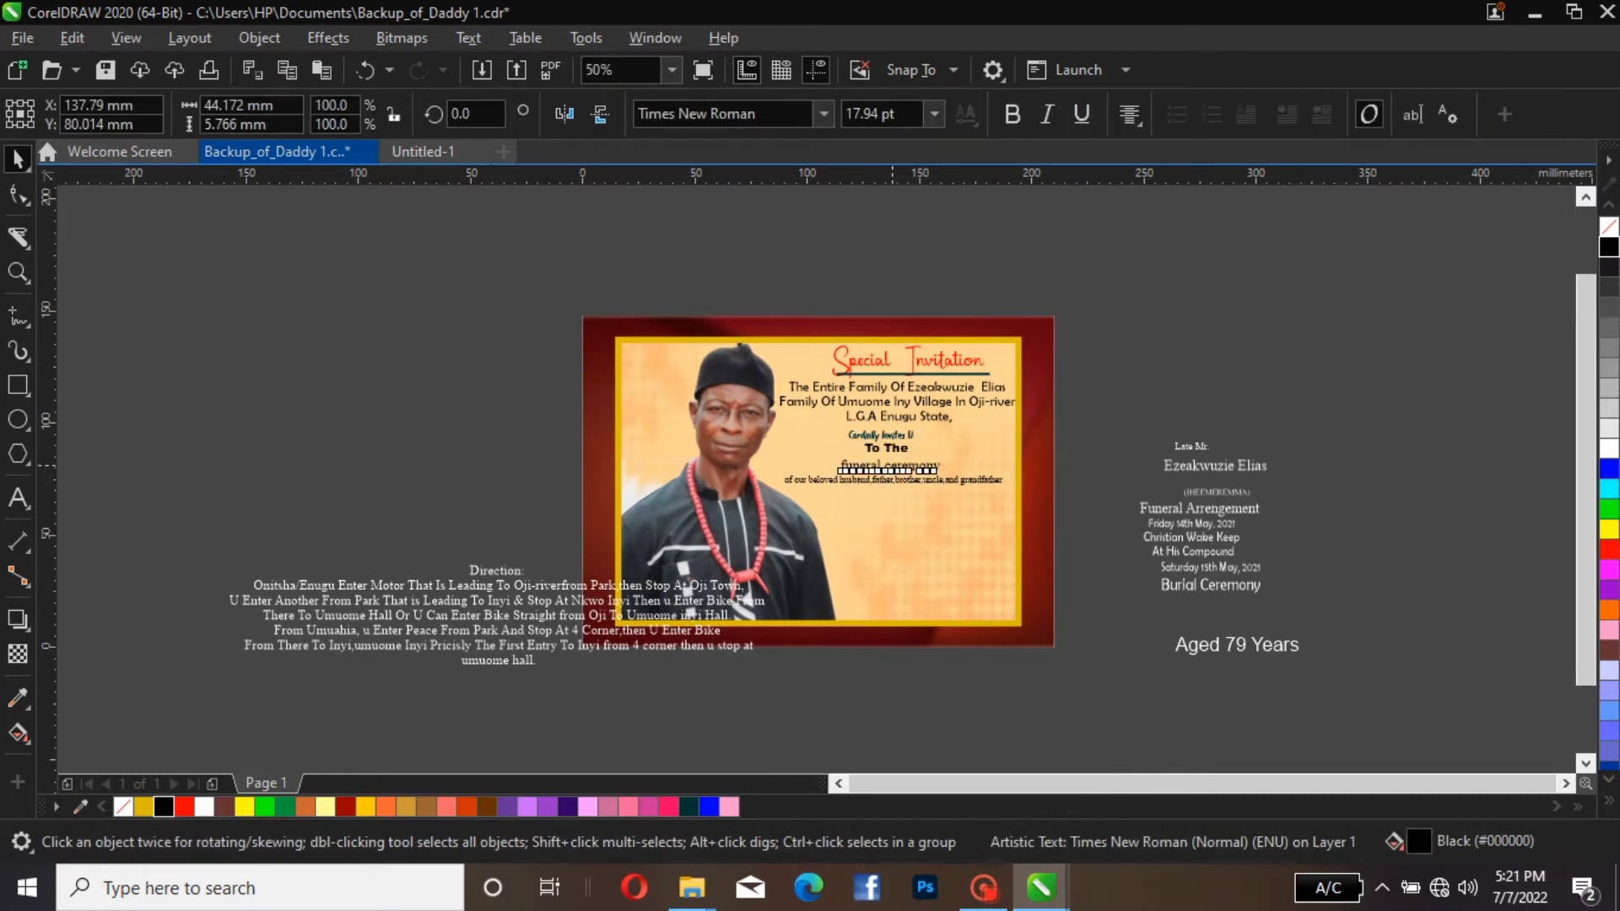
pyautogui.moveTo(891, 468); pyautogui.dragTo(891, 467)
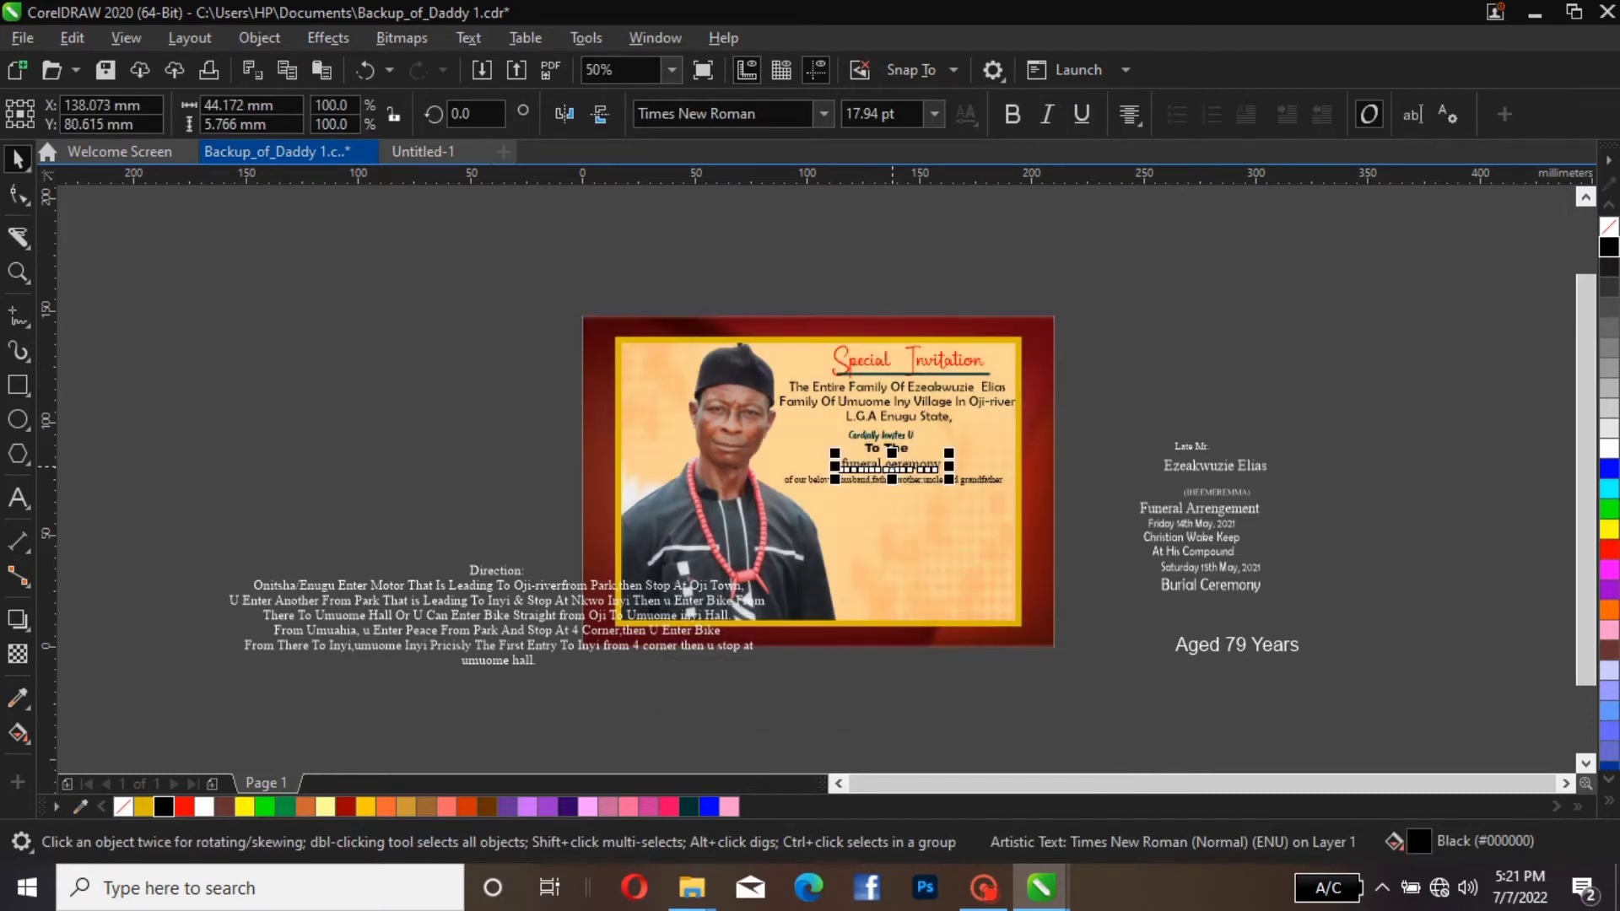
pyautogui.click(1156, 420)
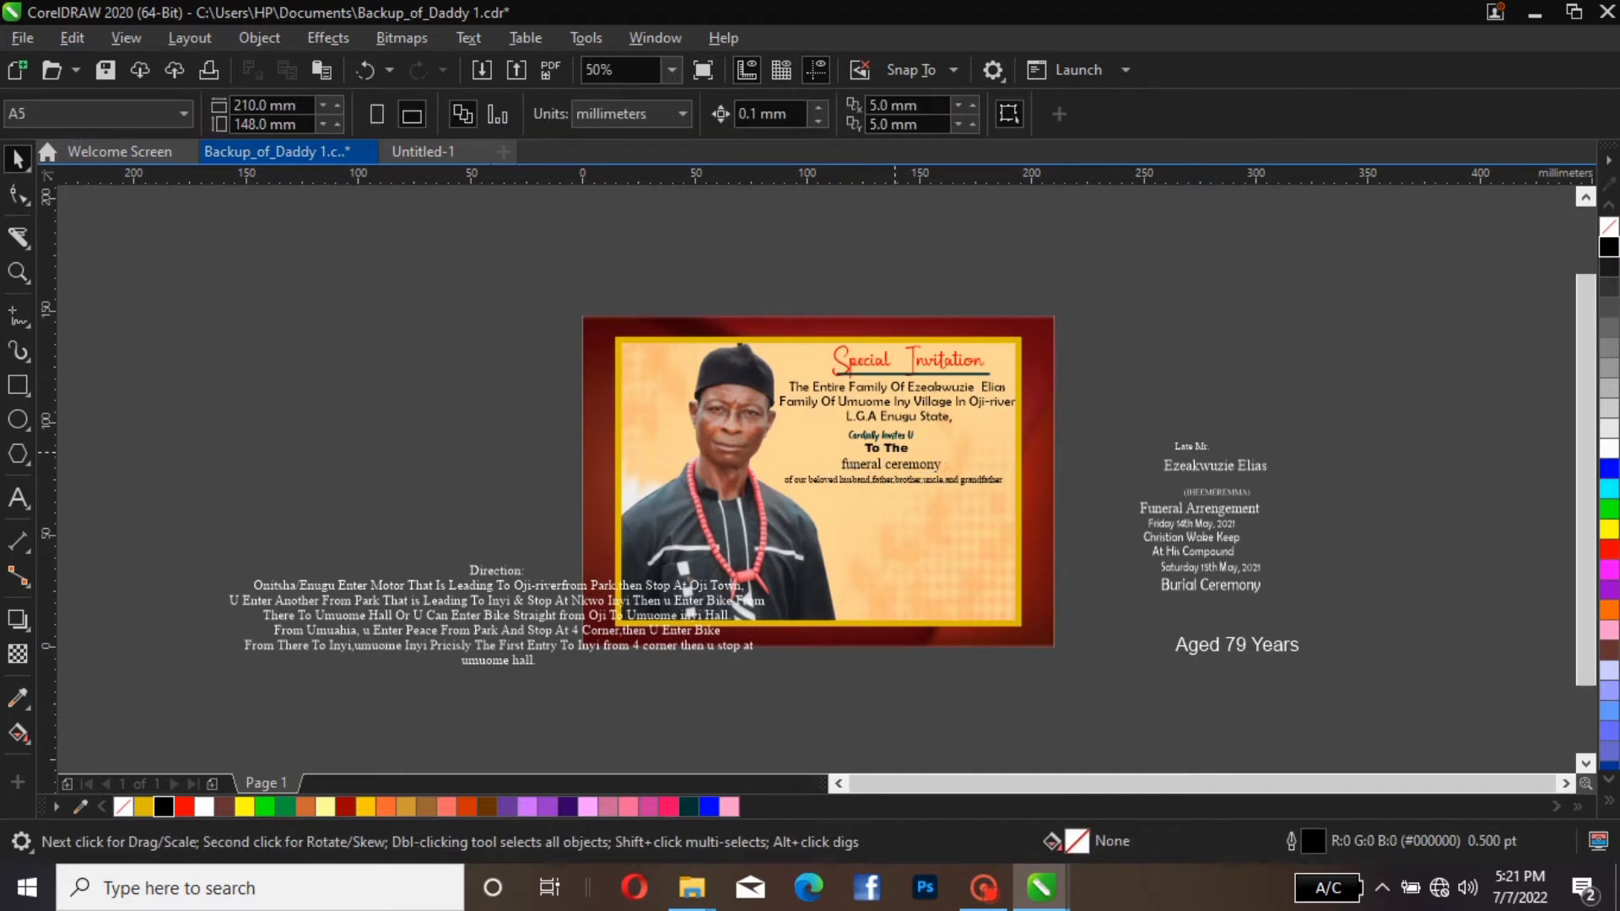
# Lower the "To The" line slightly toward "funeral ceremony" and fill the "funeral ceremony" line red
pyautogui.click(895, 452)
pyautogui.moveTo(886, 454); pyautogui.dragTo(886, 450)
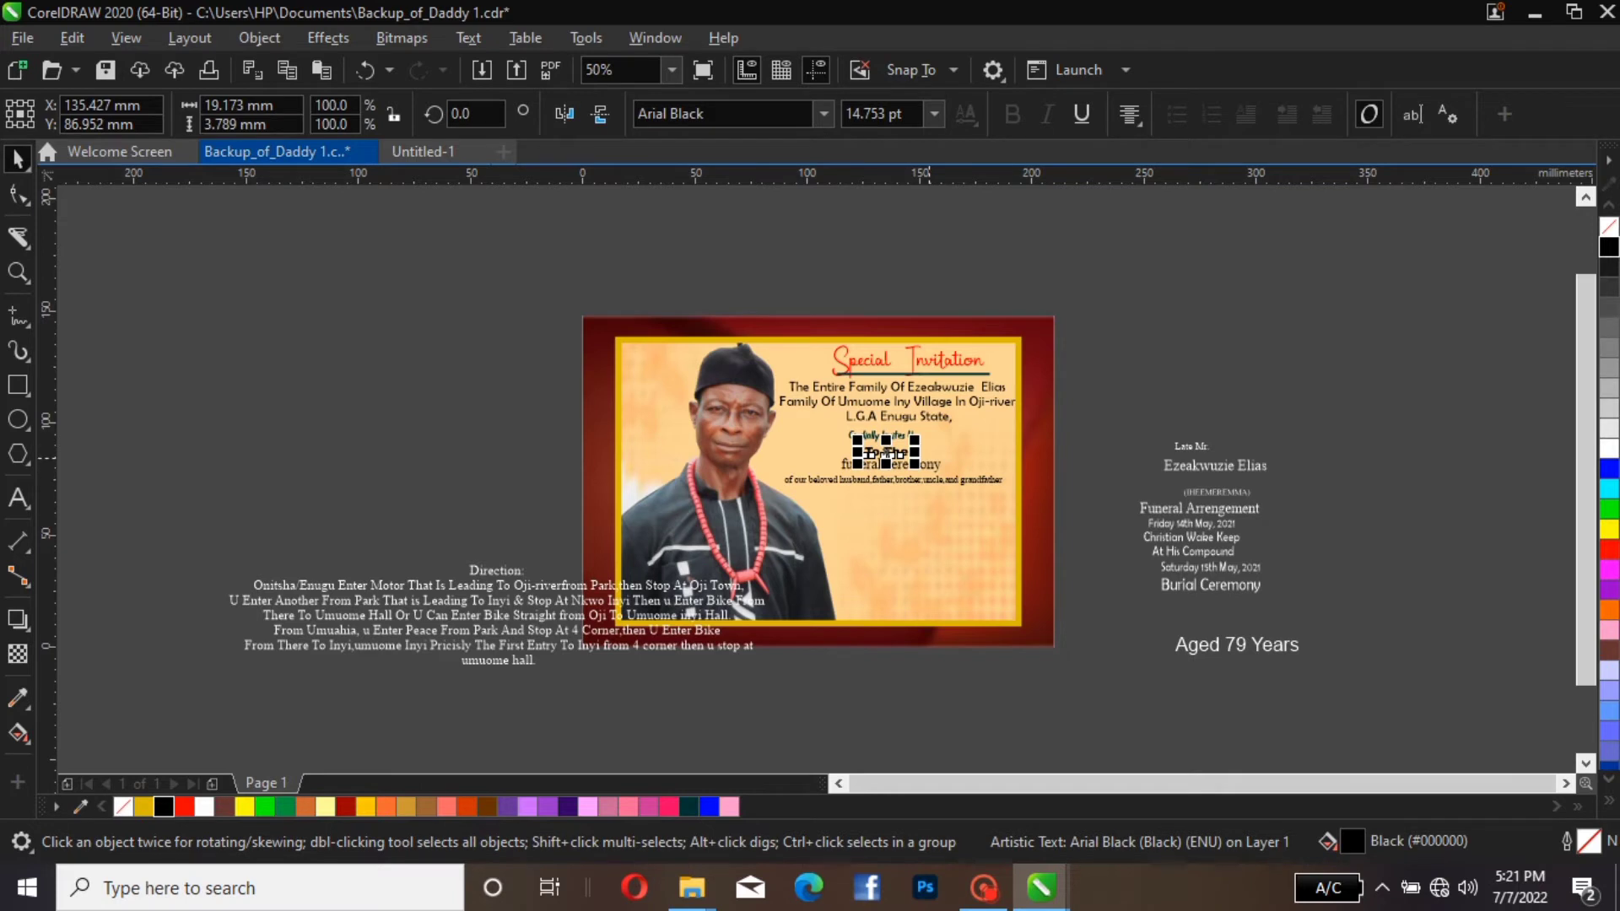
pyautogui.click(579, 645)
pyautogui.click(920, 465)
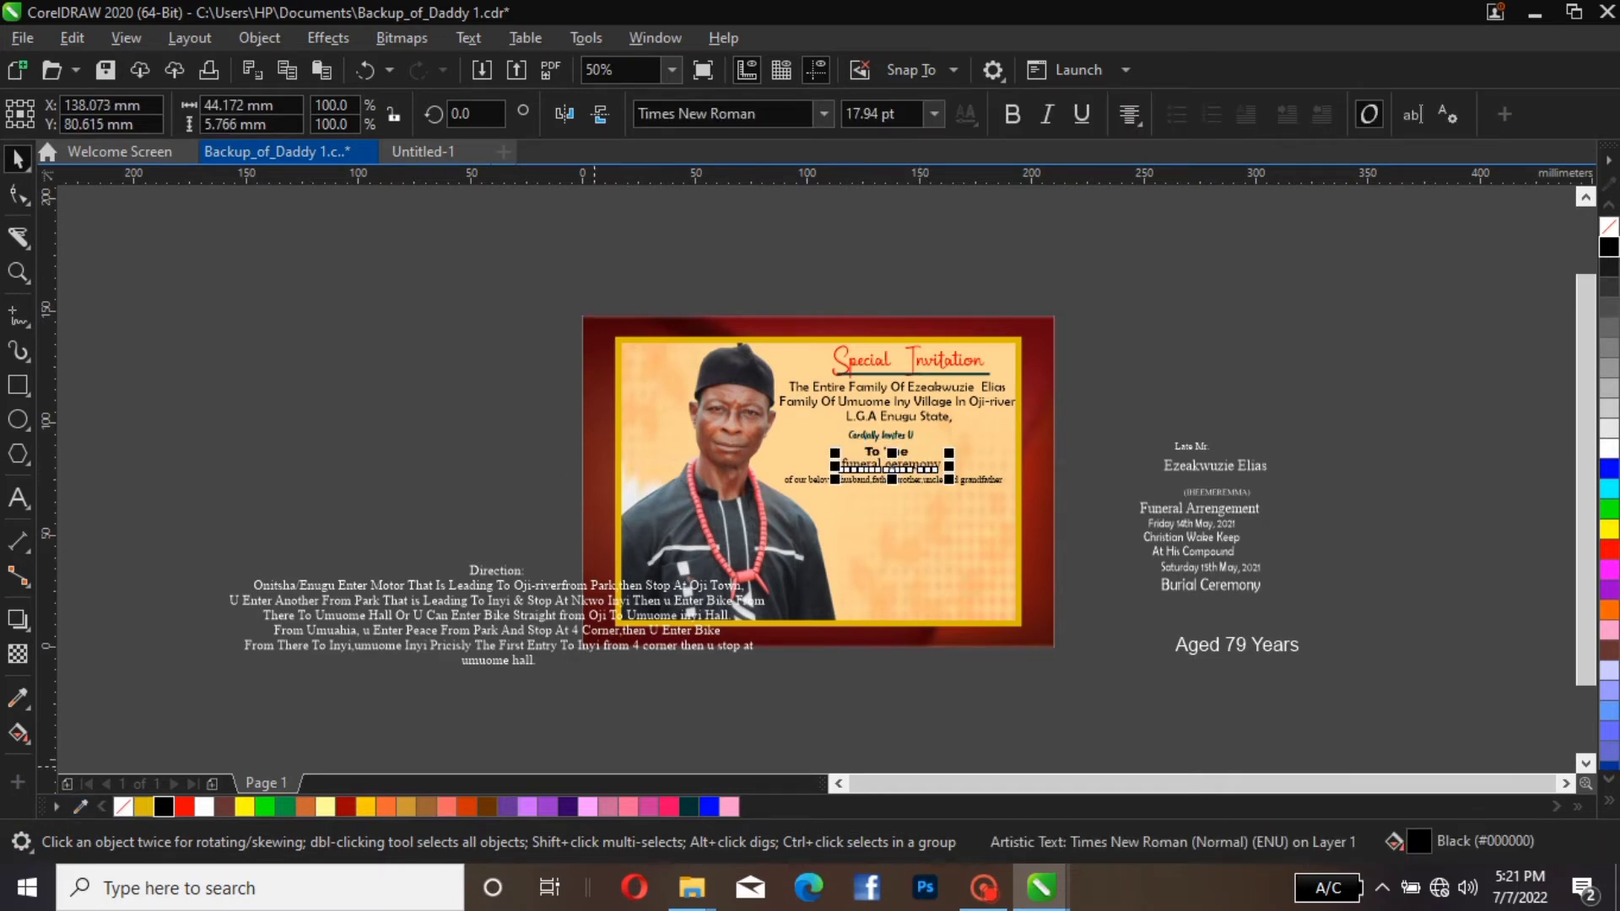
pyautogui.click(184, 806)
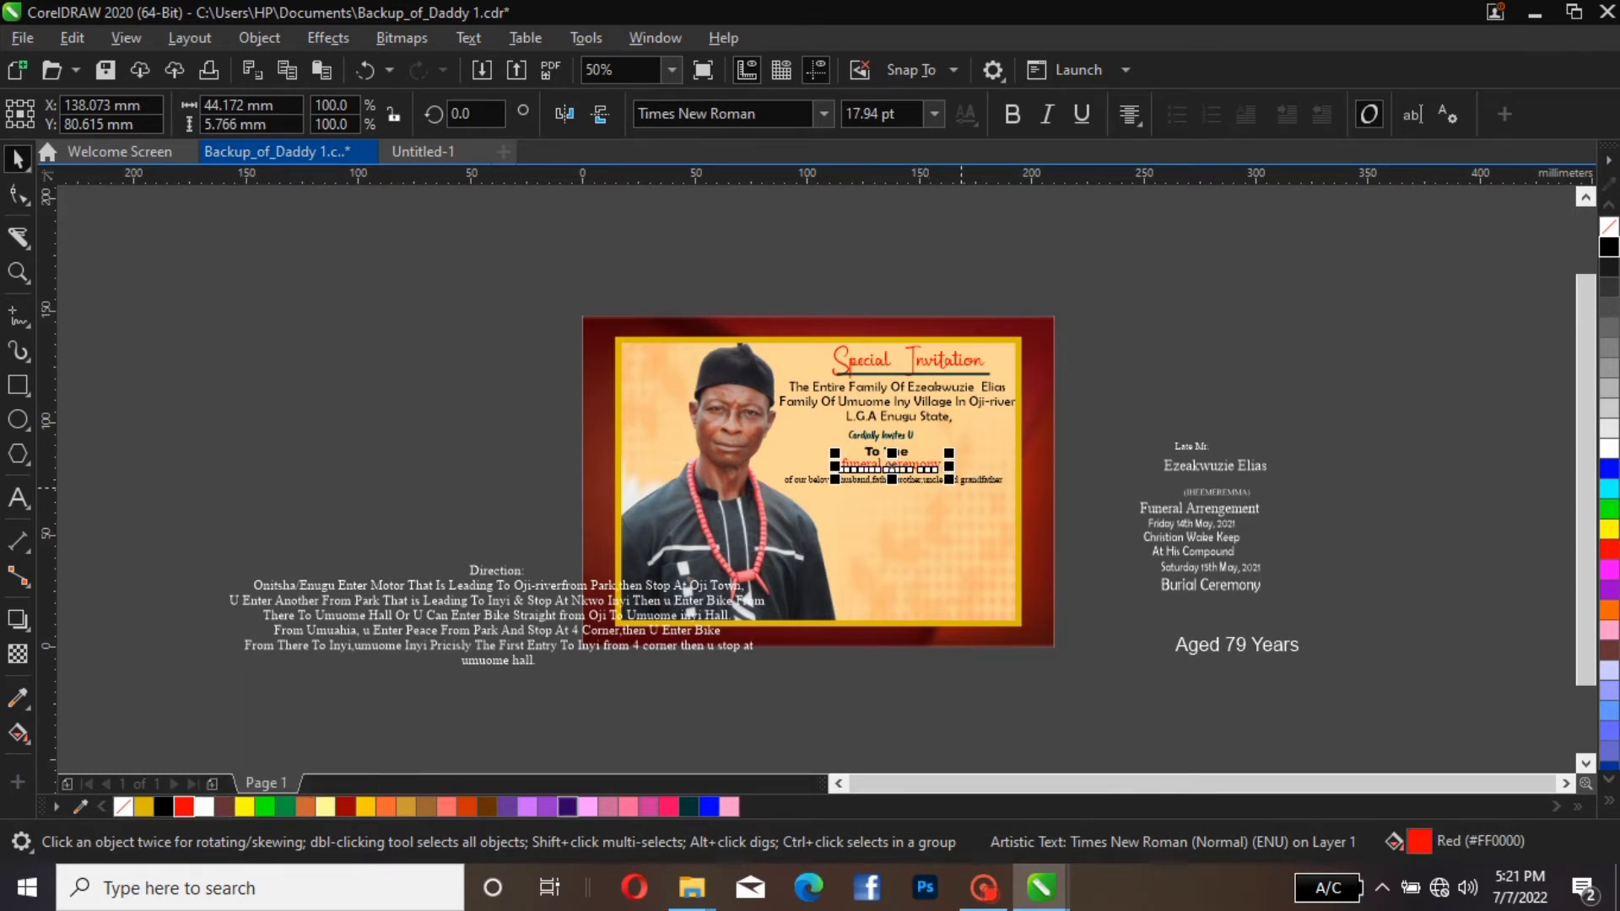
# Try the Travis Zone font on the "of our beloved husband" line
pyautogui.click(968, 483)
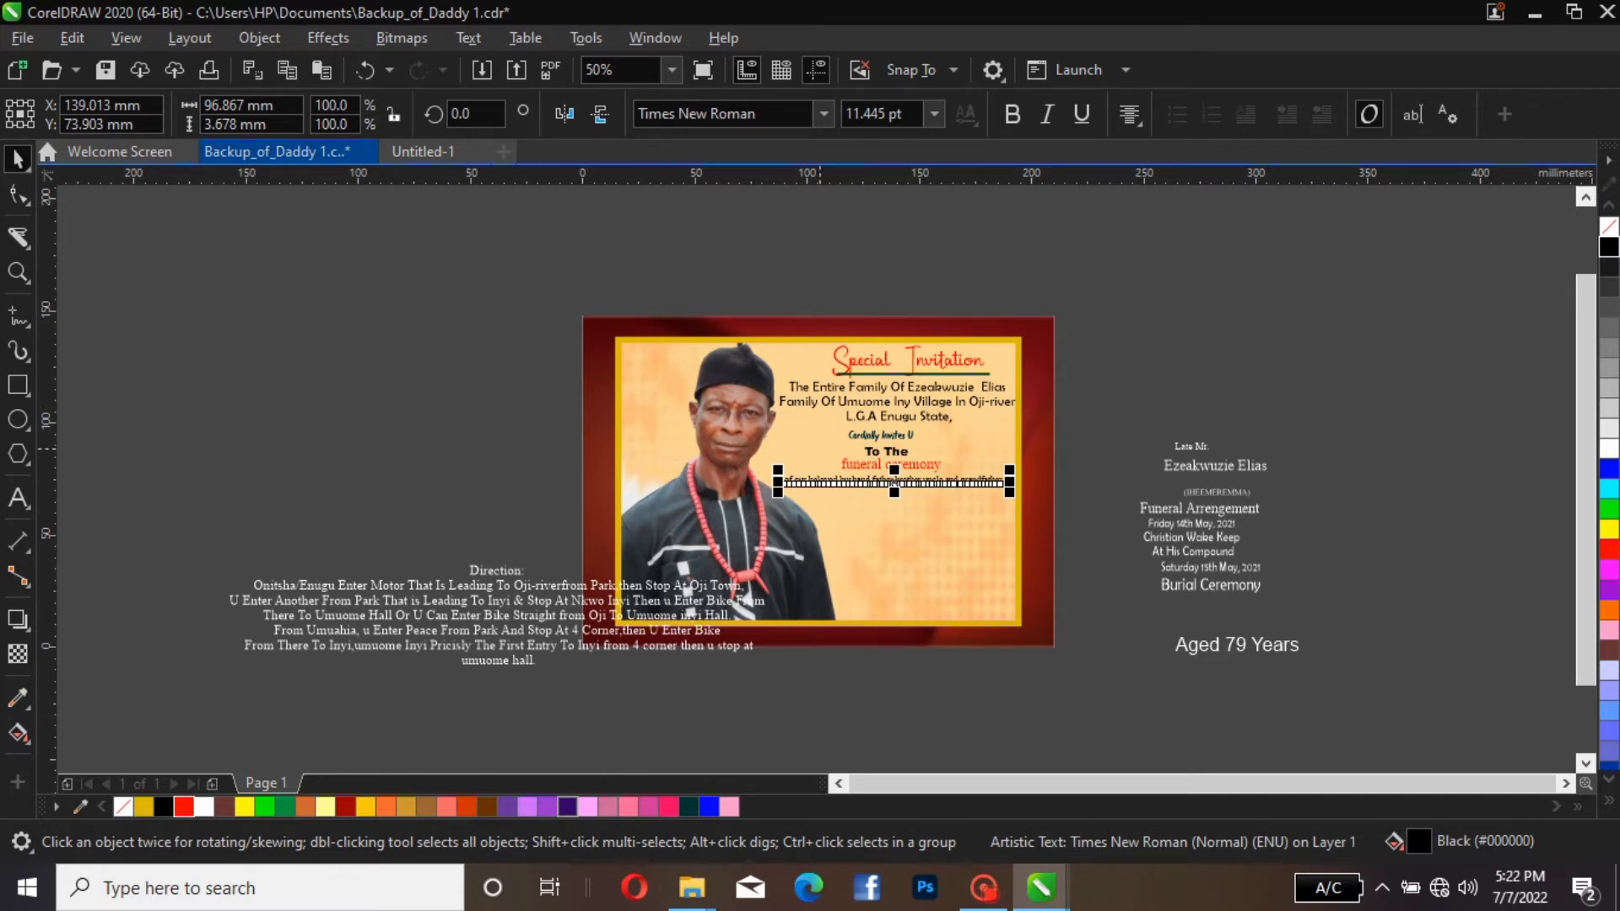
pyautogui.click(824, 114)
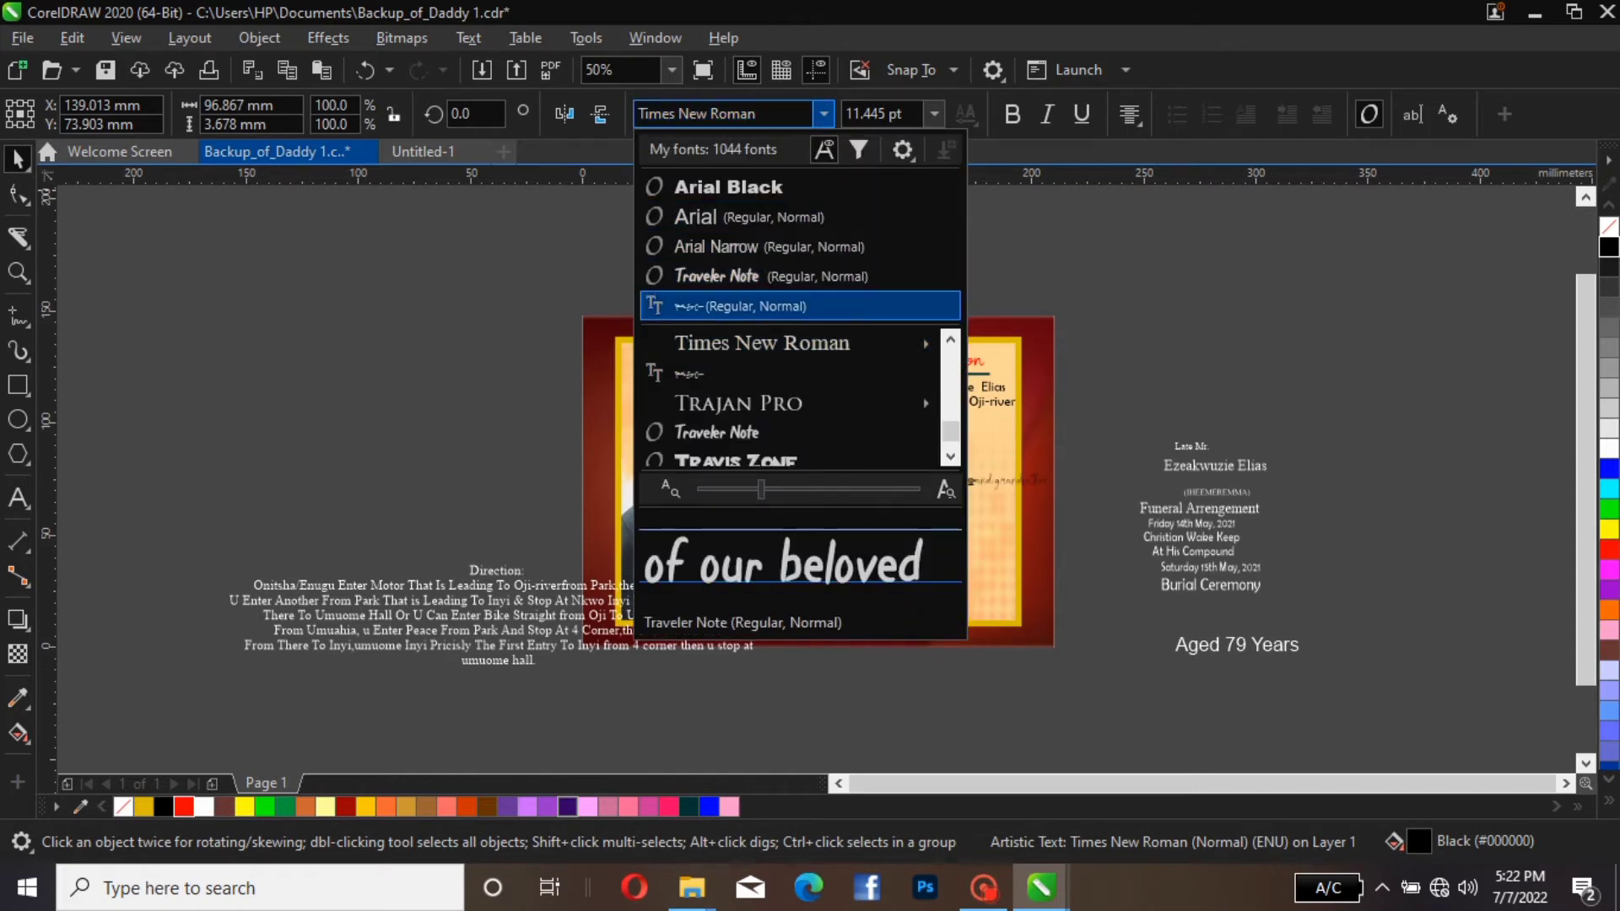
pyautogui.press('Return')
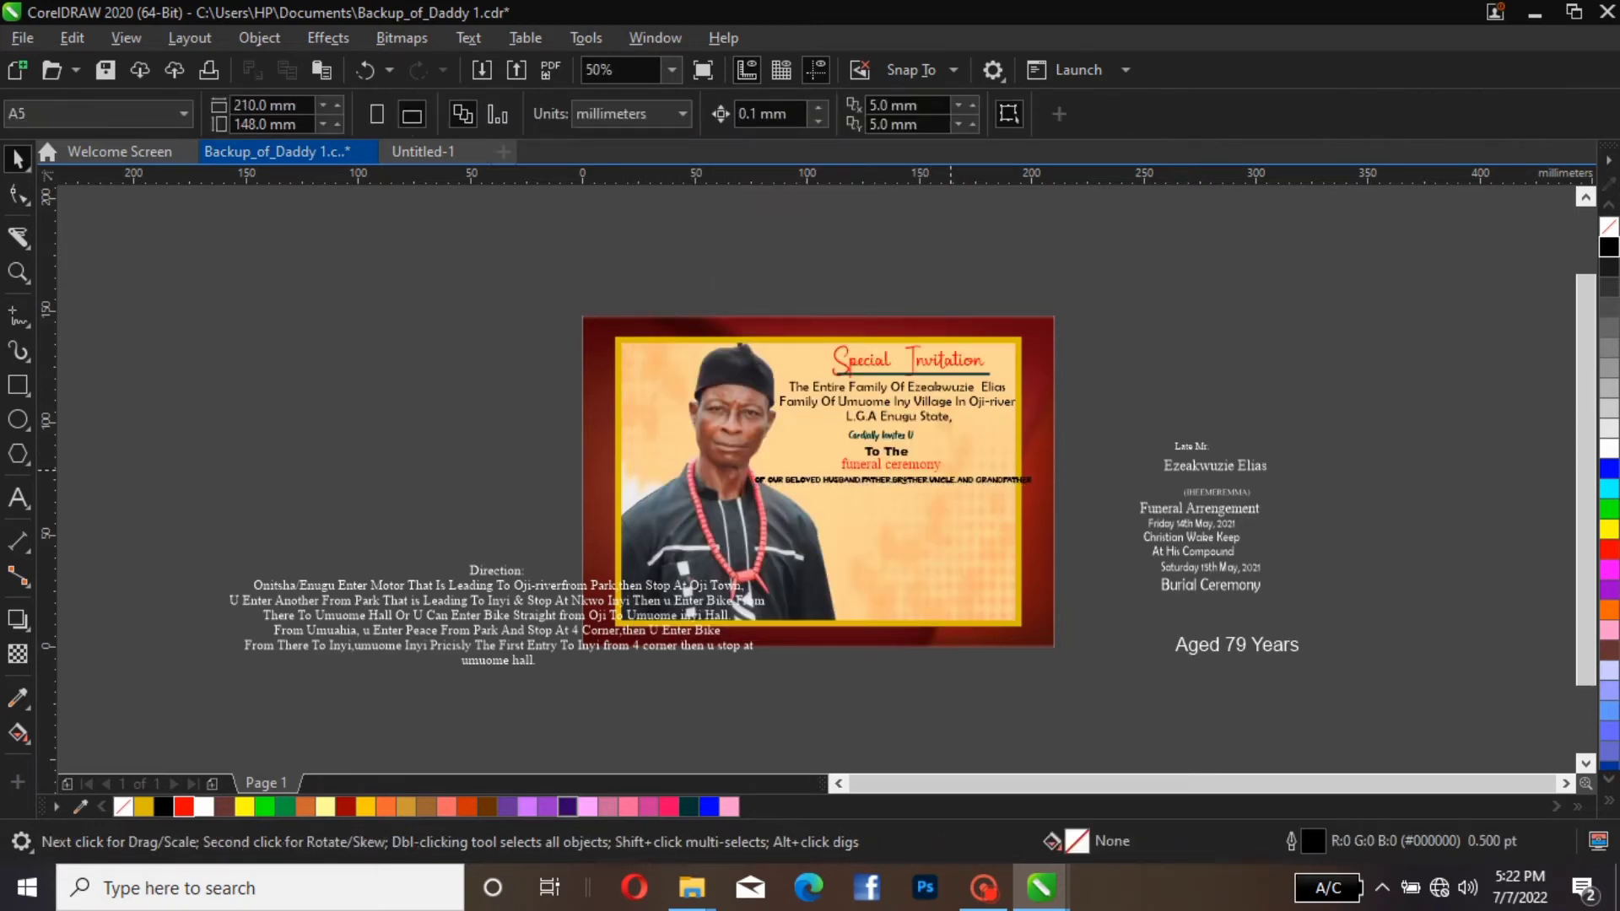
pyautogui.scroll(2, 951, 470)
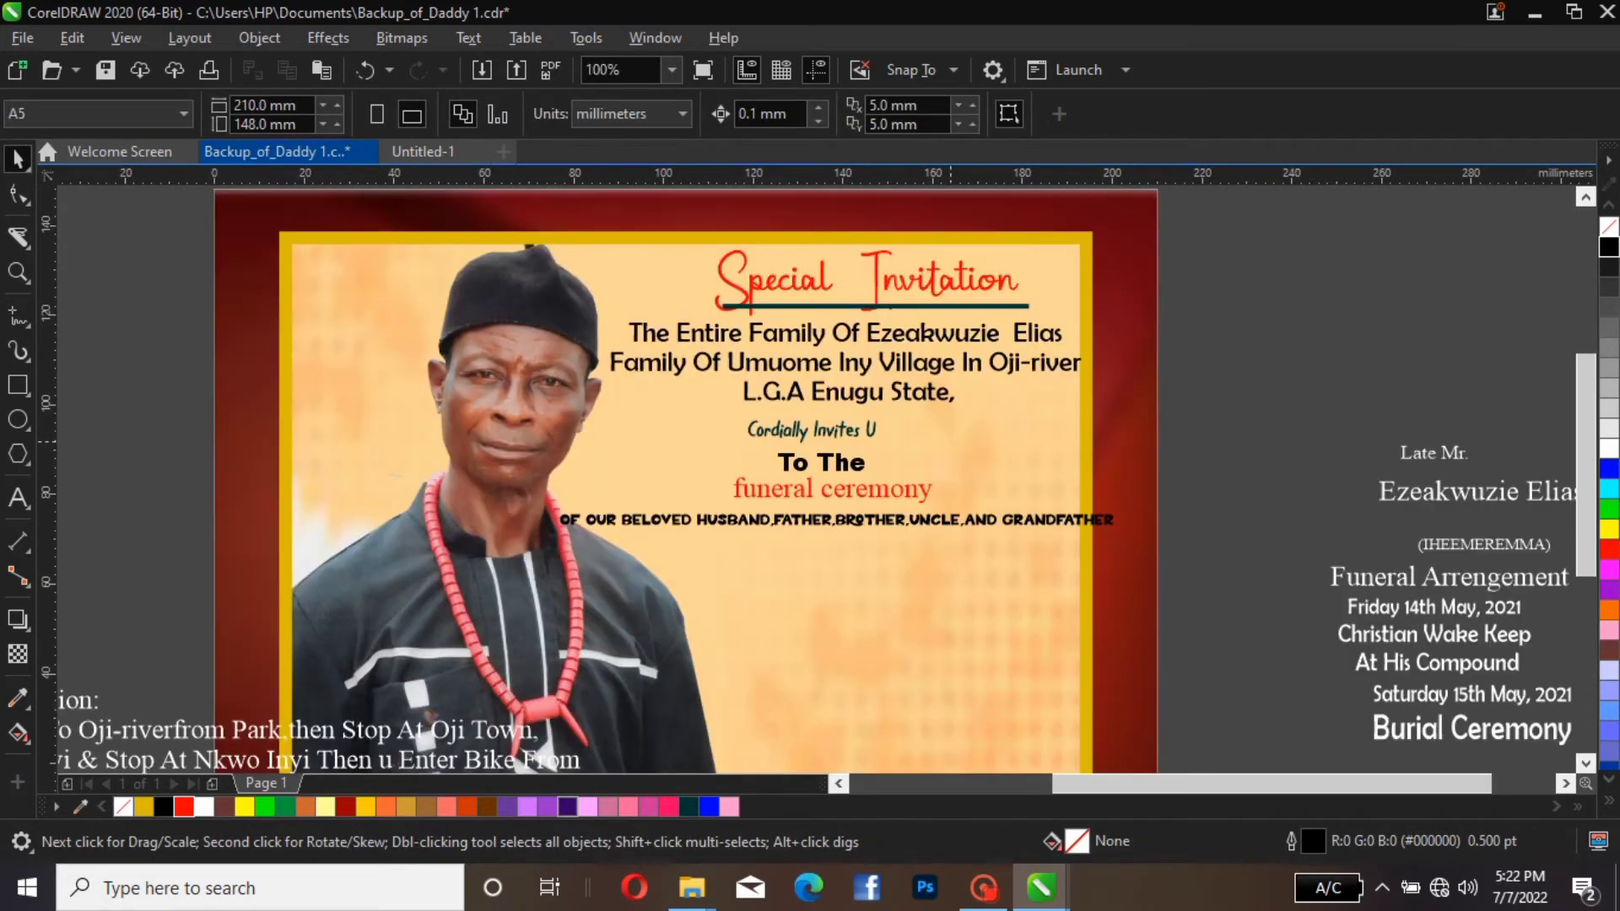
pyautogui.scroll(-2, 951, 441)
# Set the "of our beloved husband" line in THE THREE font and deselect it
pyautogui.click(951, 481)
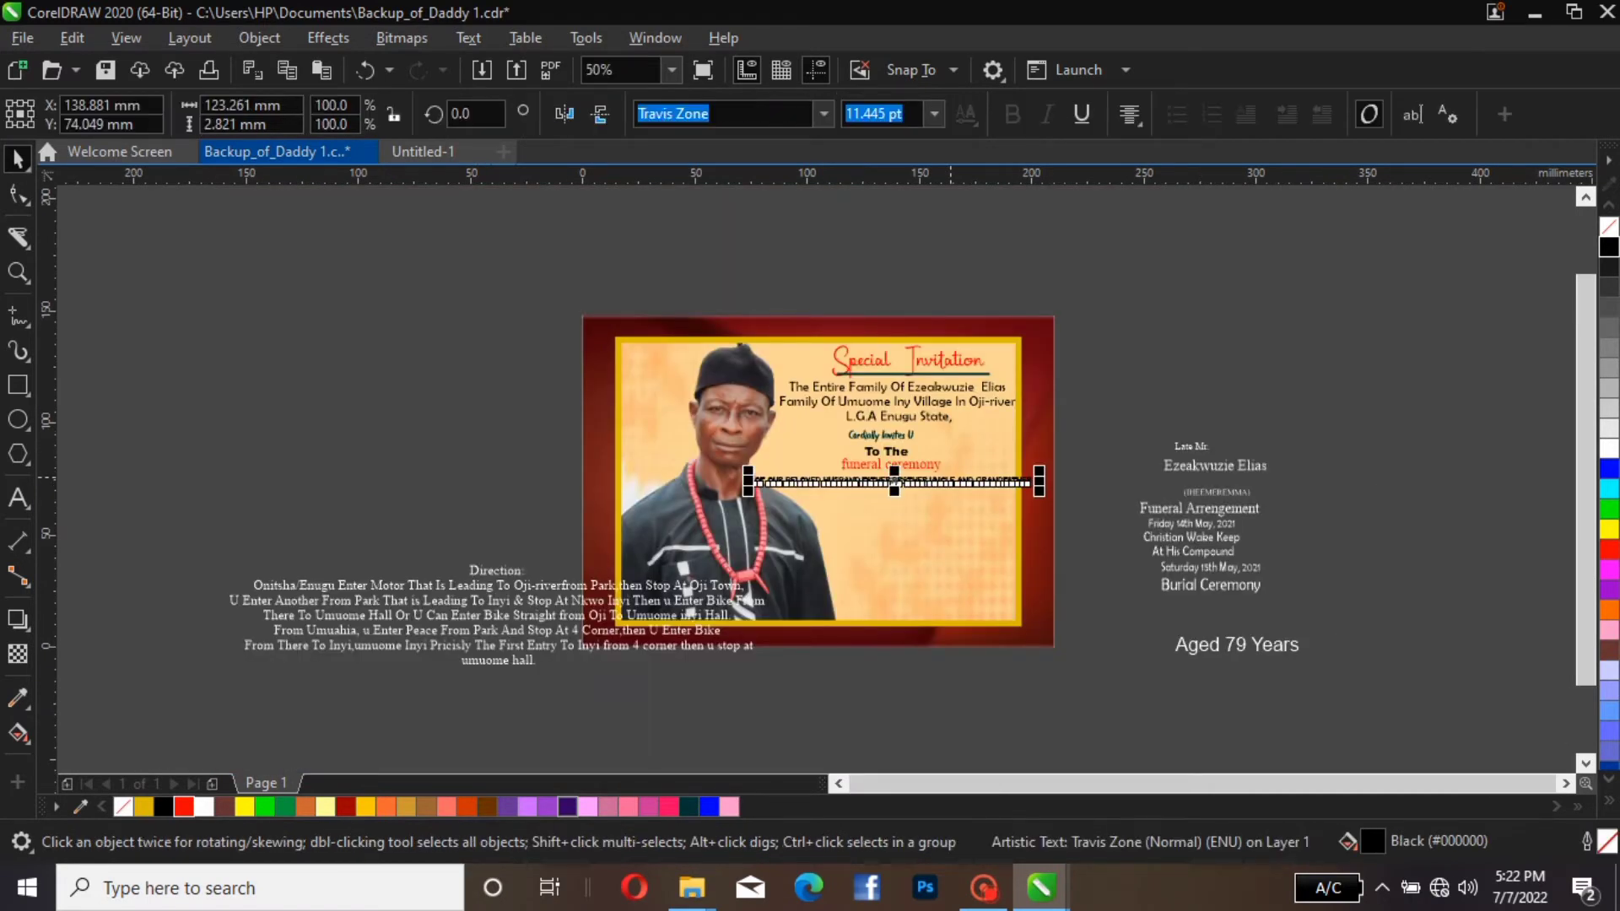
pyautogui.click(824, 114)
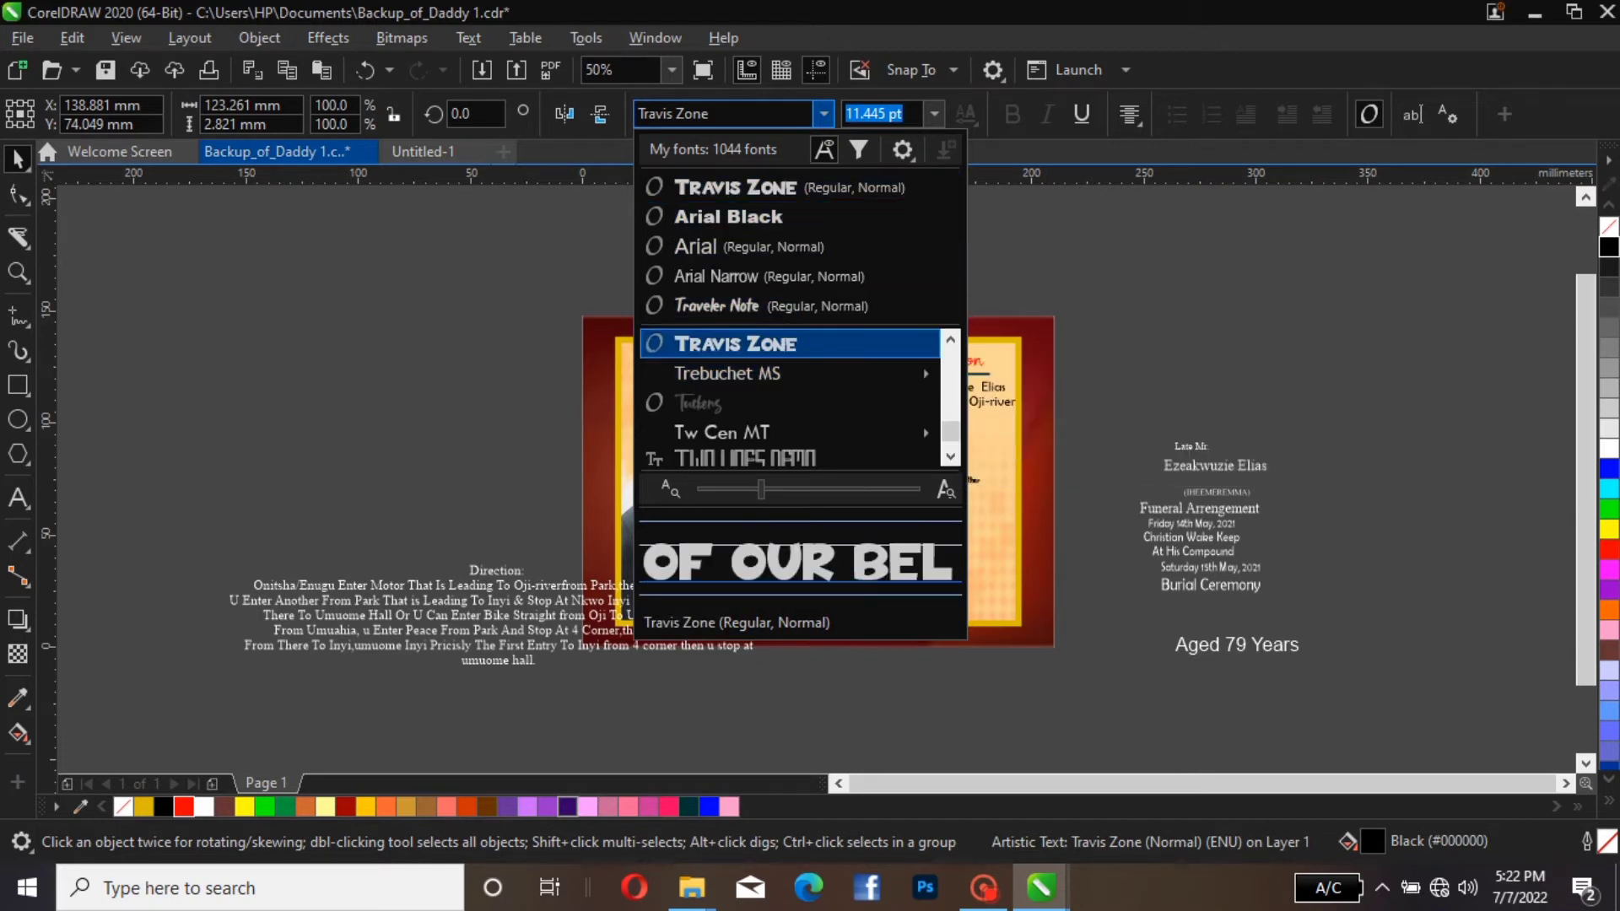
pyautogui.scroll(-4, 790, 344)
pyautogui.scroll(4, 790, 344)
pyautogui.scroll(3, 790, 345)
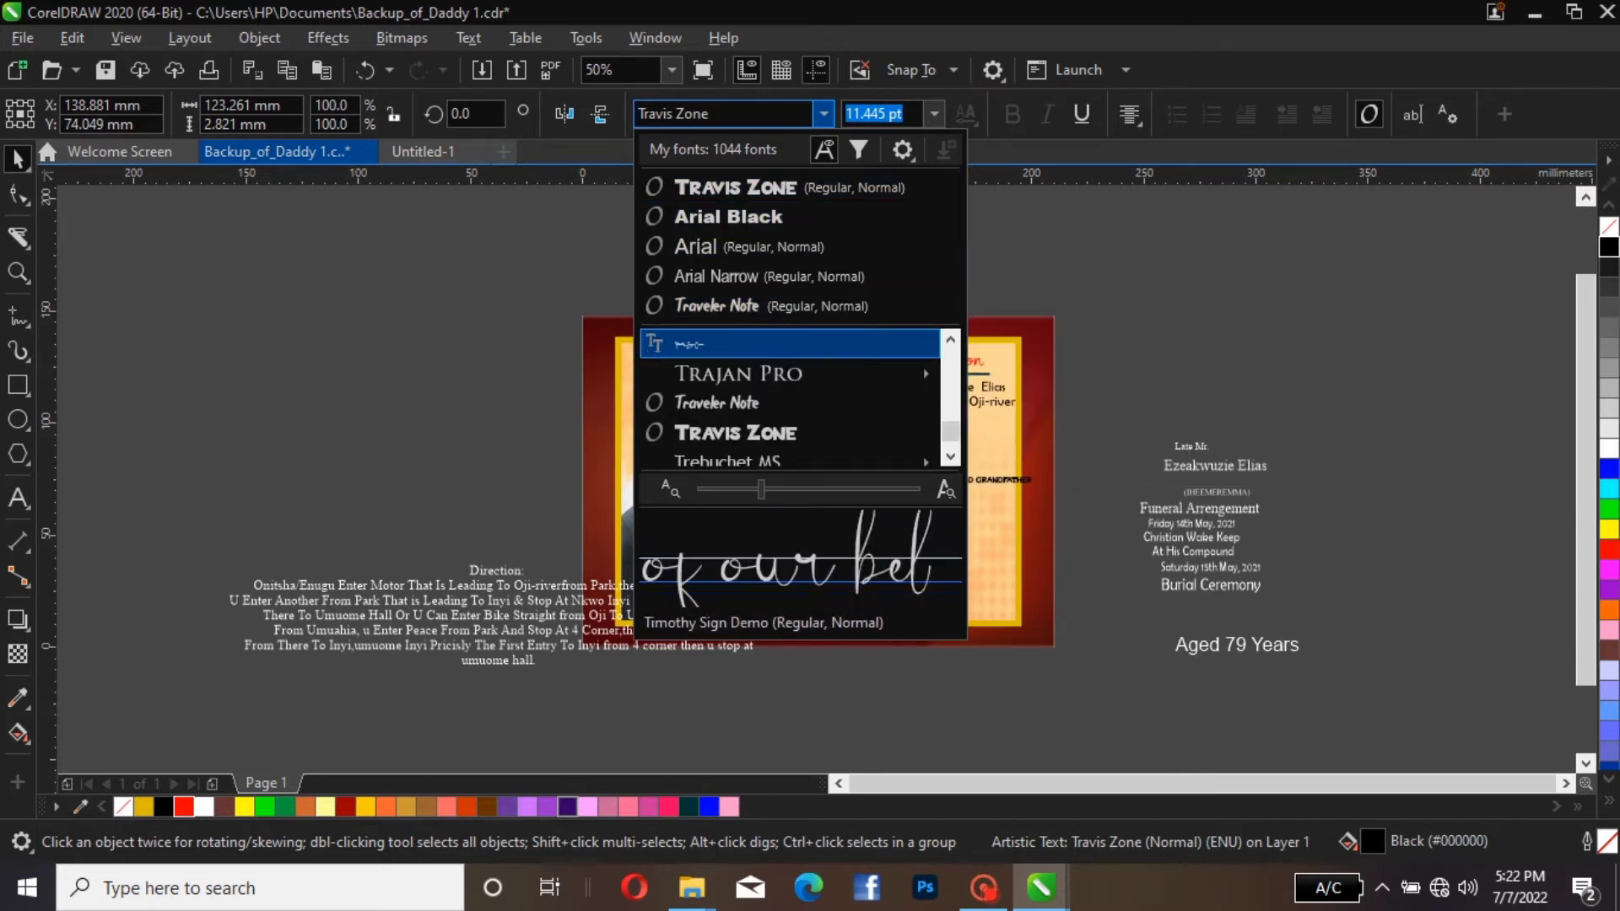
pyautogui.scroll(-1, 790, 345)
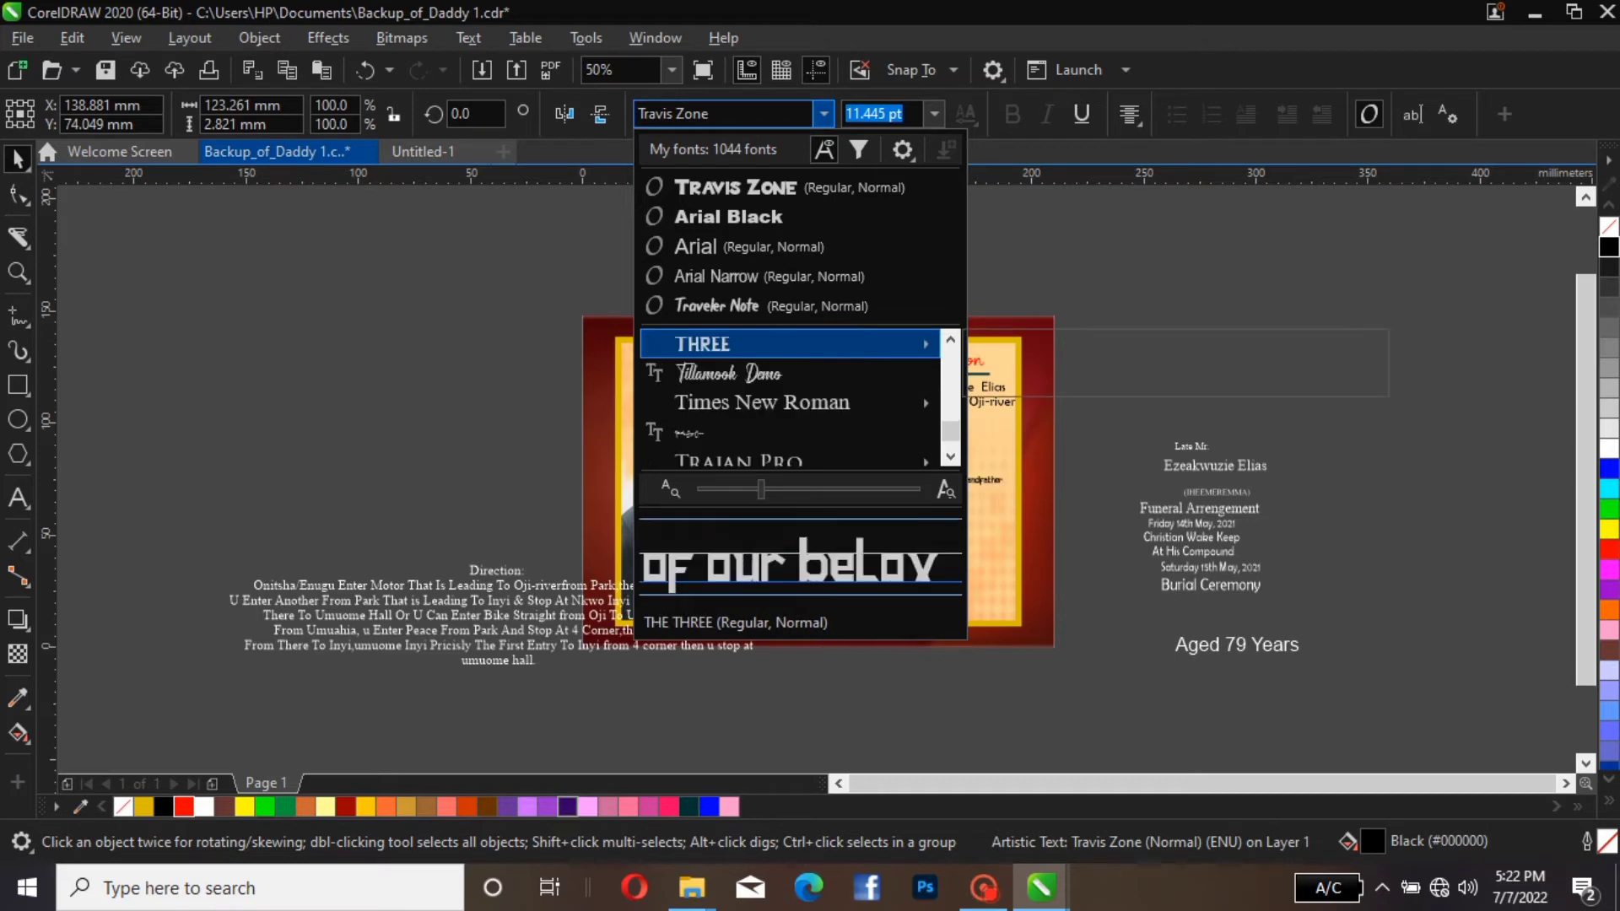
pyautogui.moveTo(790, 344)
pyautogui.click(1089, 344)
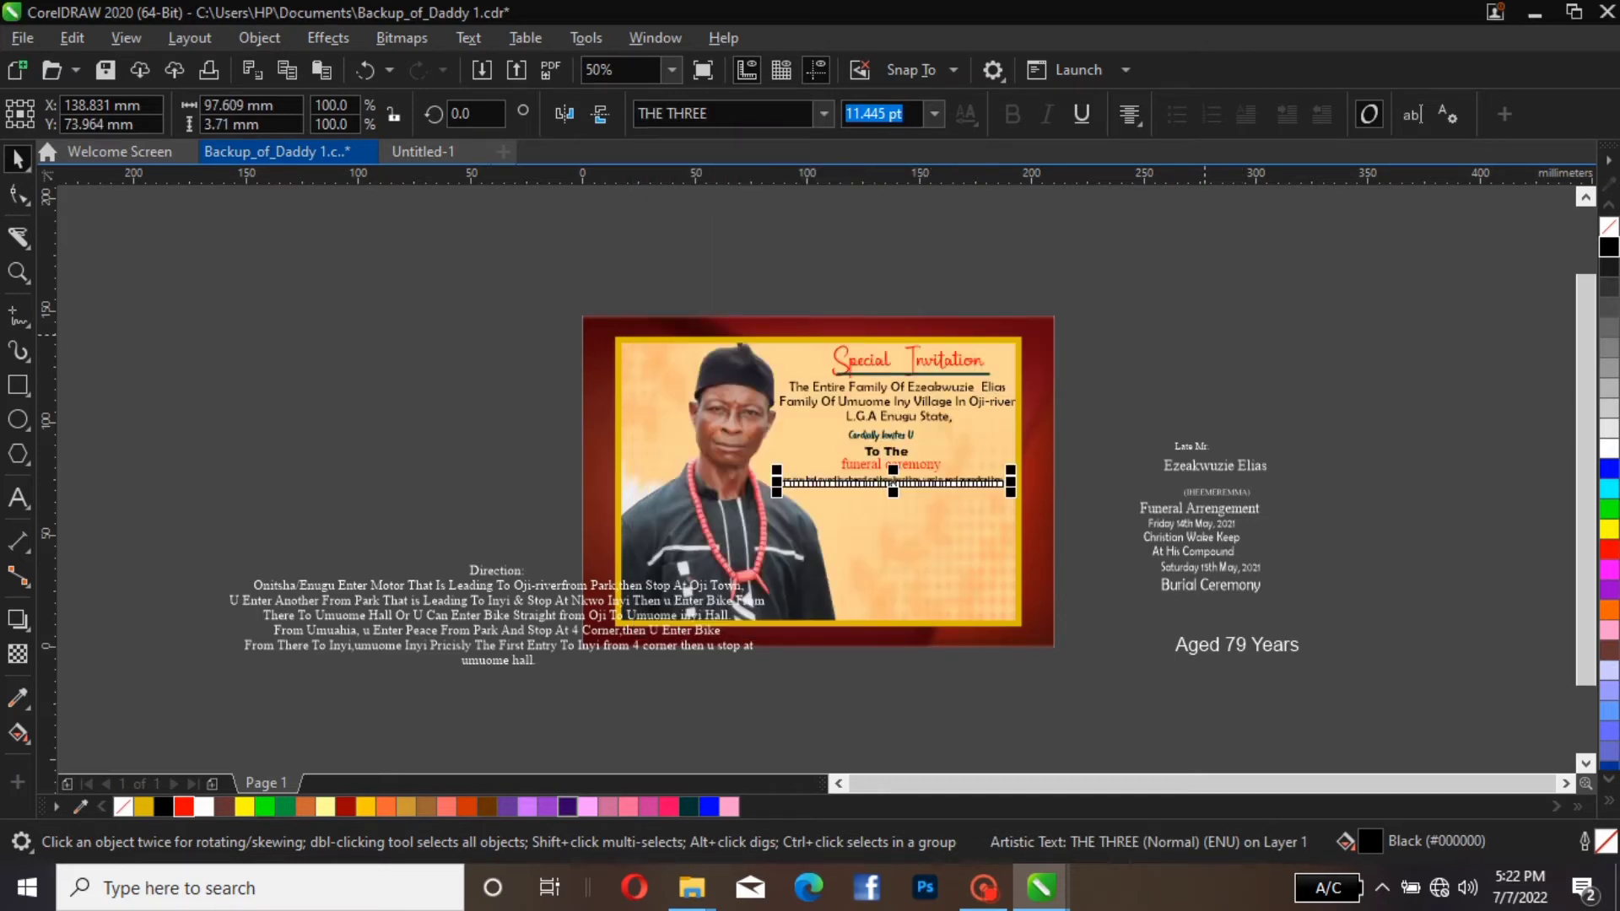
pyautogui.click(1205, 335)
pyautogui.click(954, 469)
pyautogui.scroll(1, 954, 469)
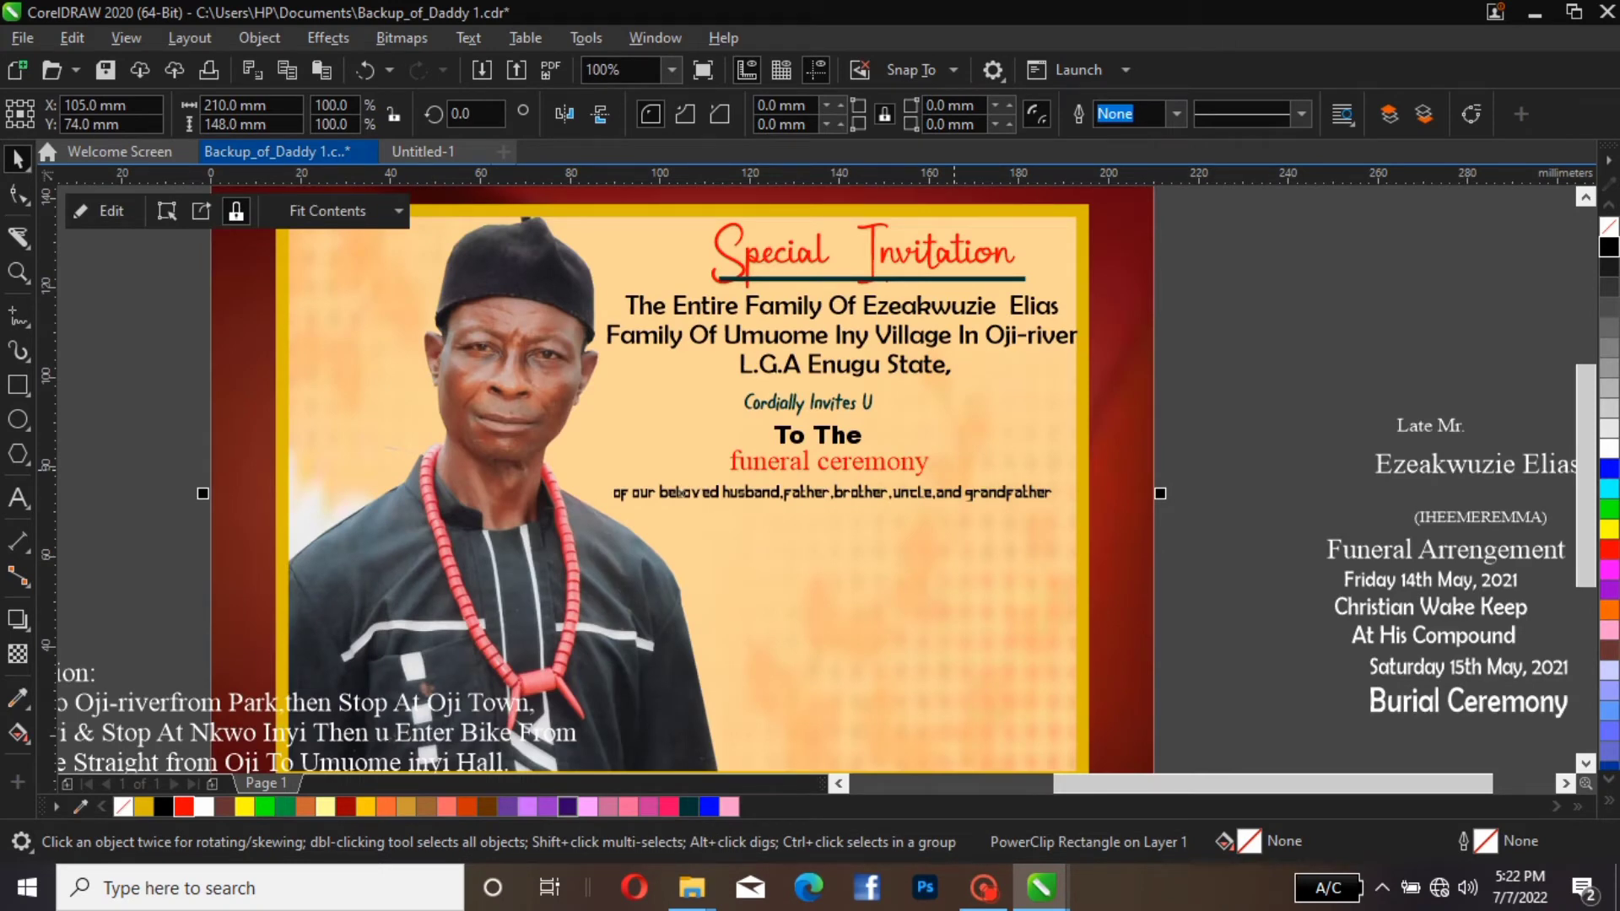
pyautogui.scroll(-1, 954, 469)
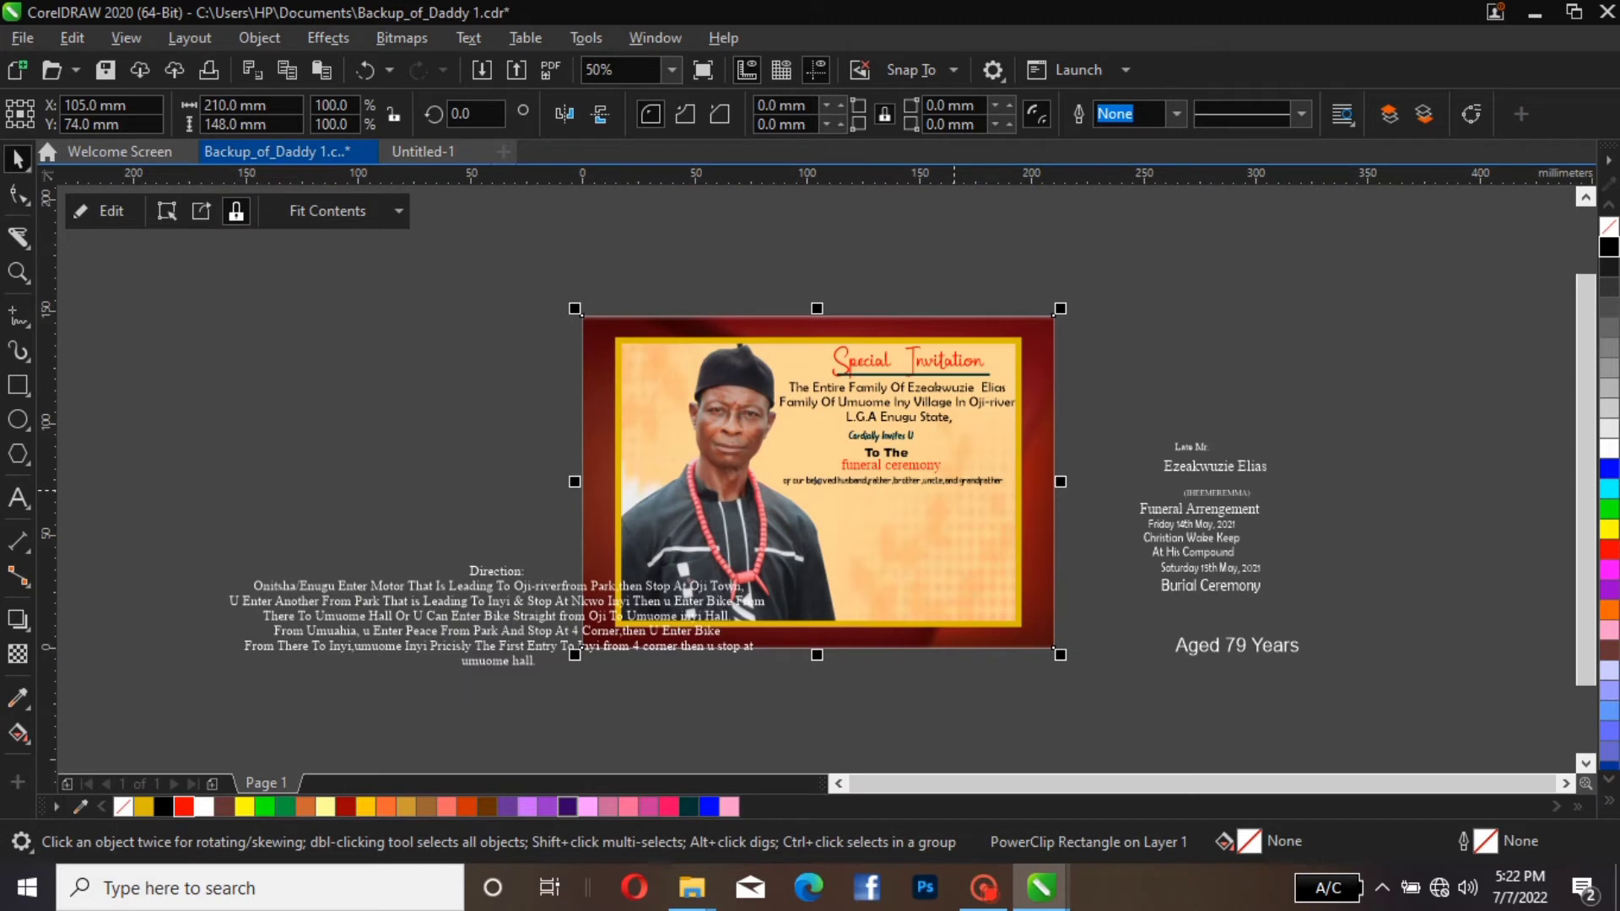
pyautogui.click(1080, 425)
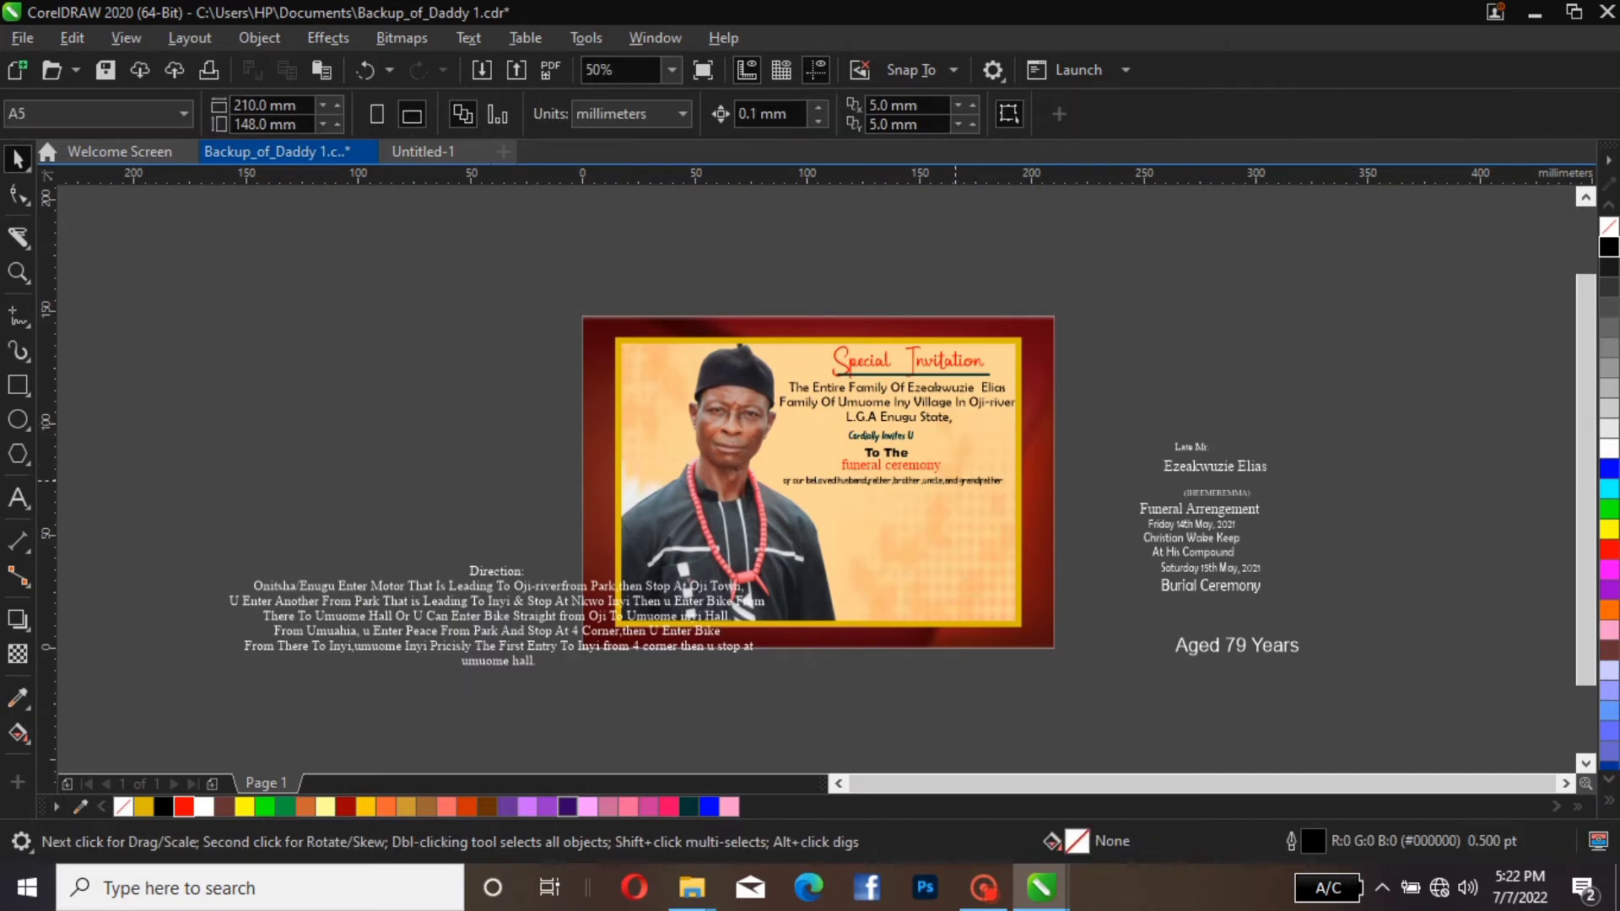
# Enlarge the "of our beloved husband" line to about 12 pt and the "funeral ceremony" line slightly
pyautogui.click(975, 481)
pyautogui.moveTo(1007, 466); pyautogui.dragTo(1010, 453)
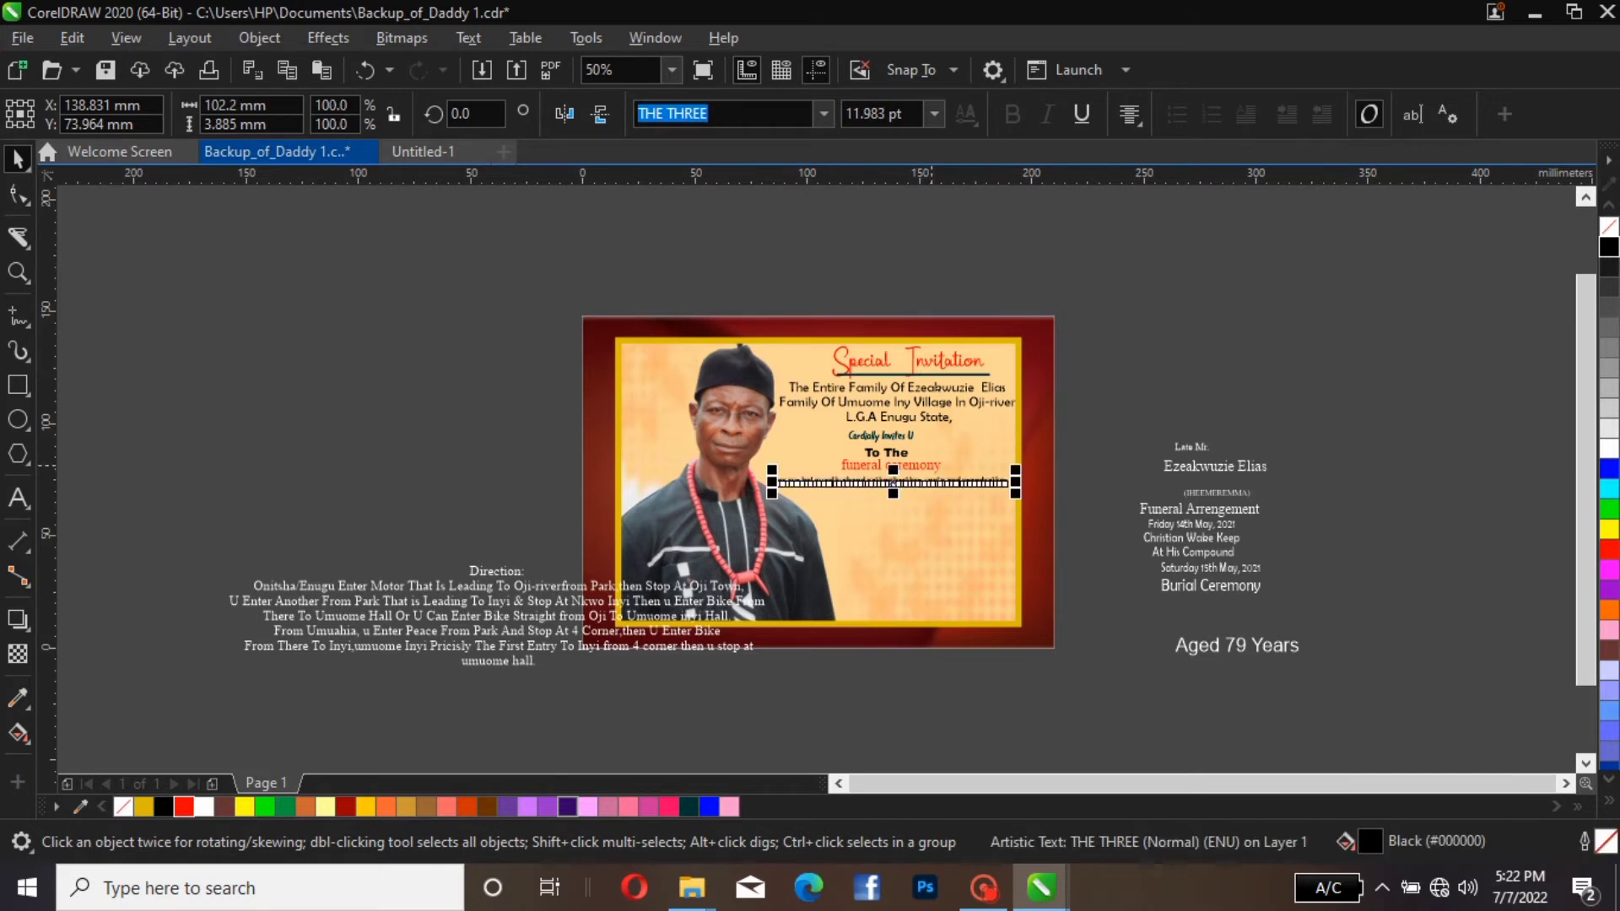
pyautogui.click(928, 466)
pyautogui.moveTo(947, 454); pyautogui.dragTo(956, 440)
pyautogui.press('Escape')
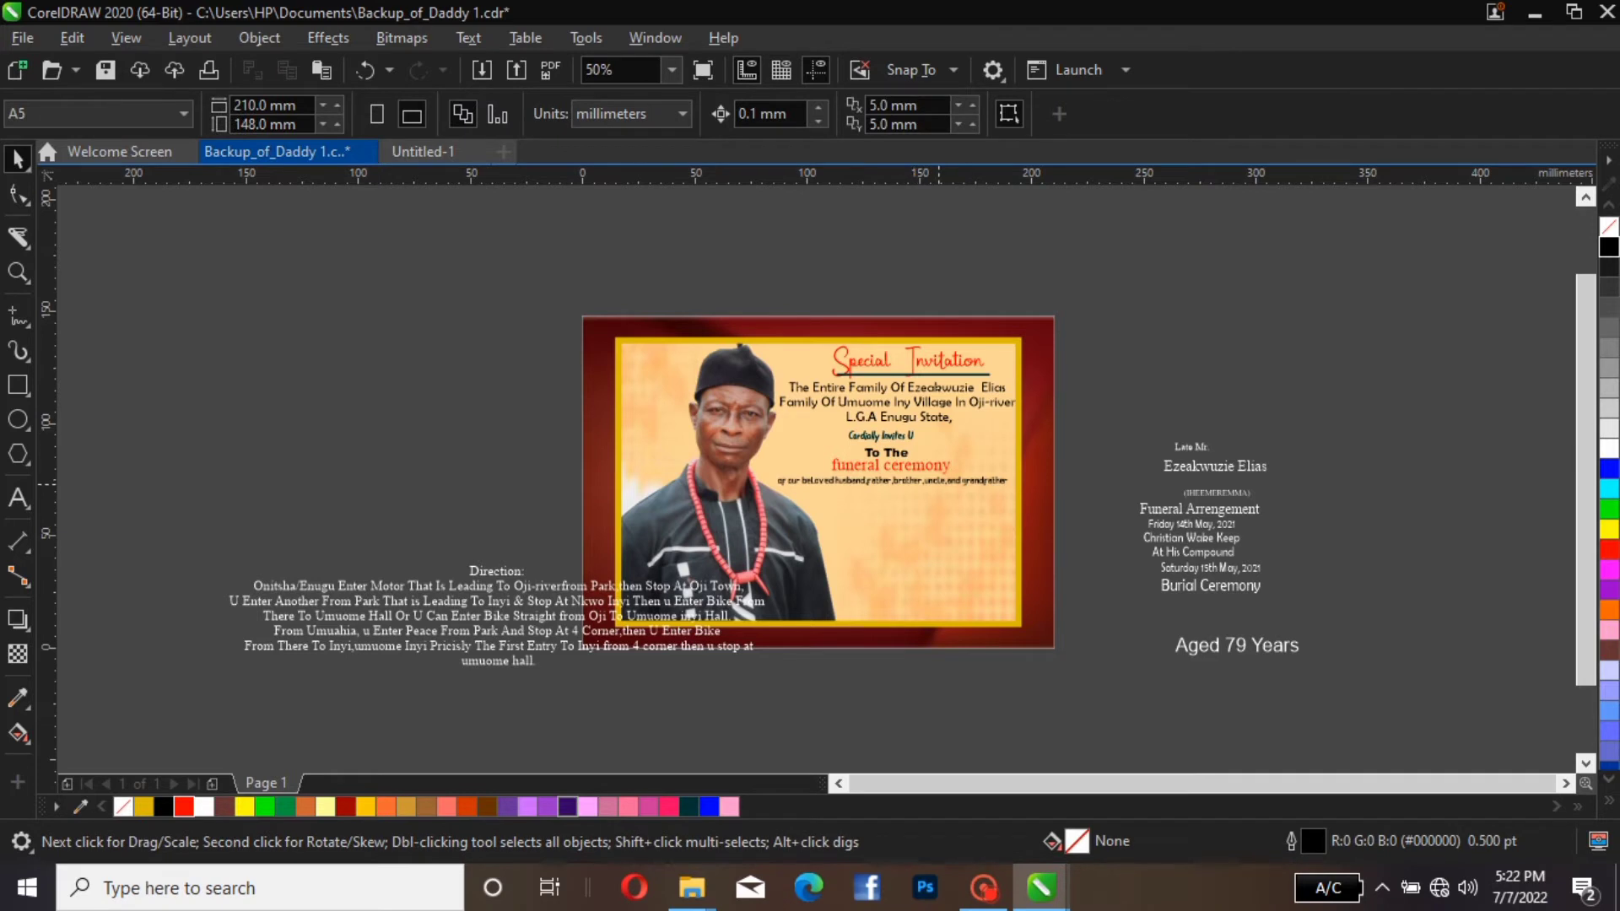
pyautogui.click(939, 484)
pyautogui.click(1088, 413)
pyautogui.click(908, 443)
pyautogui.press('Escape')
# Move the "Late Mr." line, the deceased's name and the bracketed name together into the panel below the "of our beloved husband" line and fill them black
pyautogui.click(1200, 450)
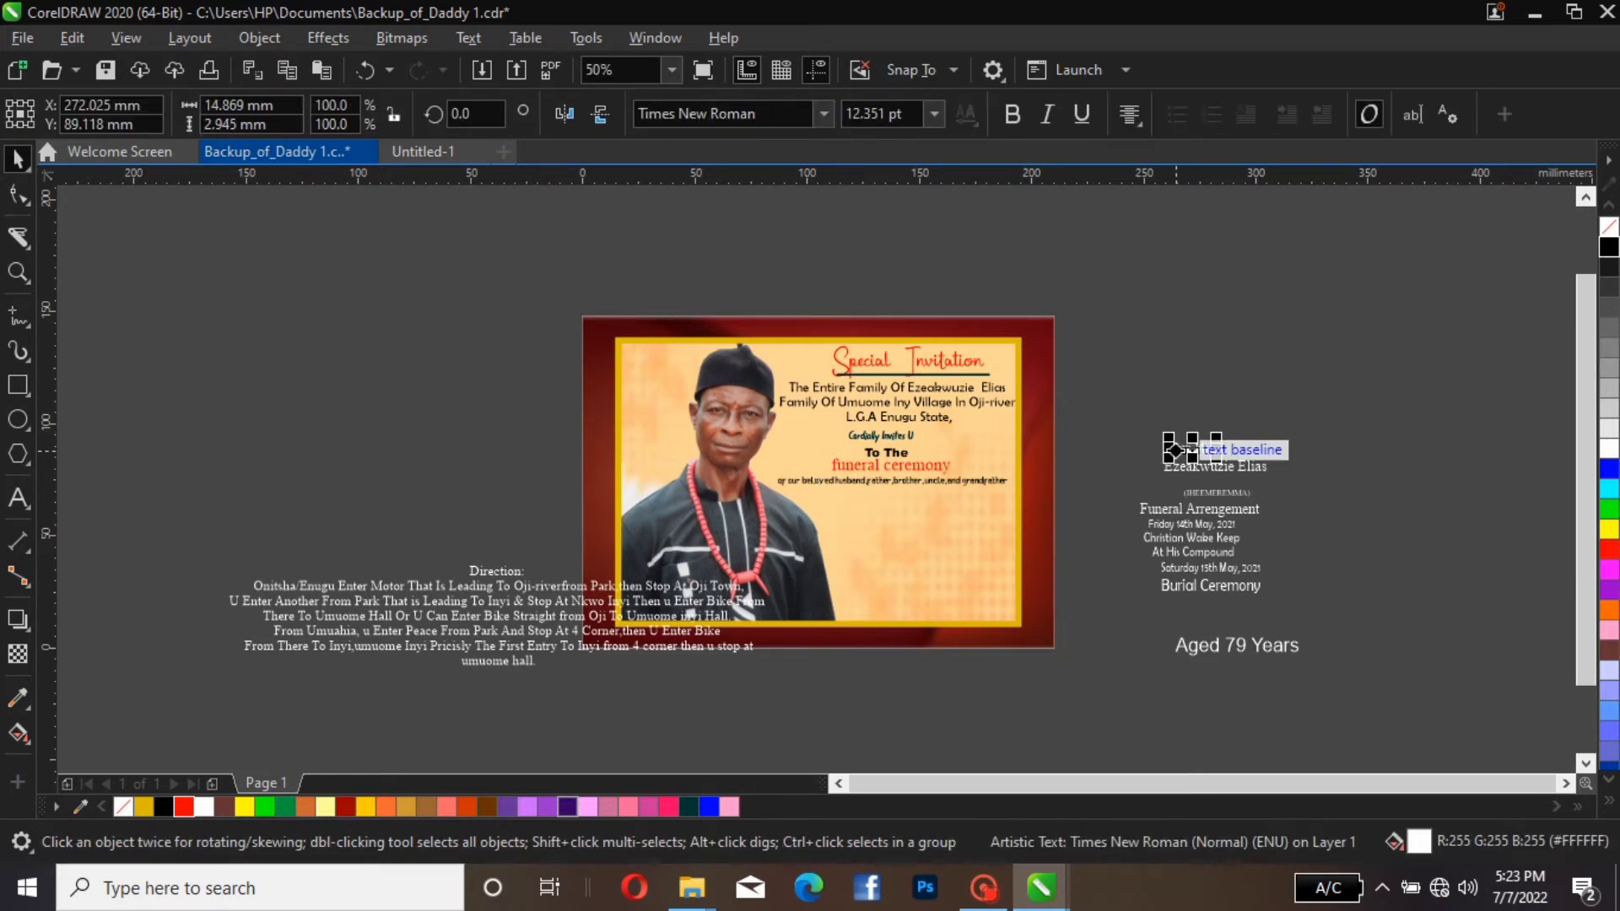
pyautogui.moveTo(1126, 416); pyautogui.dragTo(1313, 499)
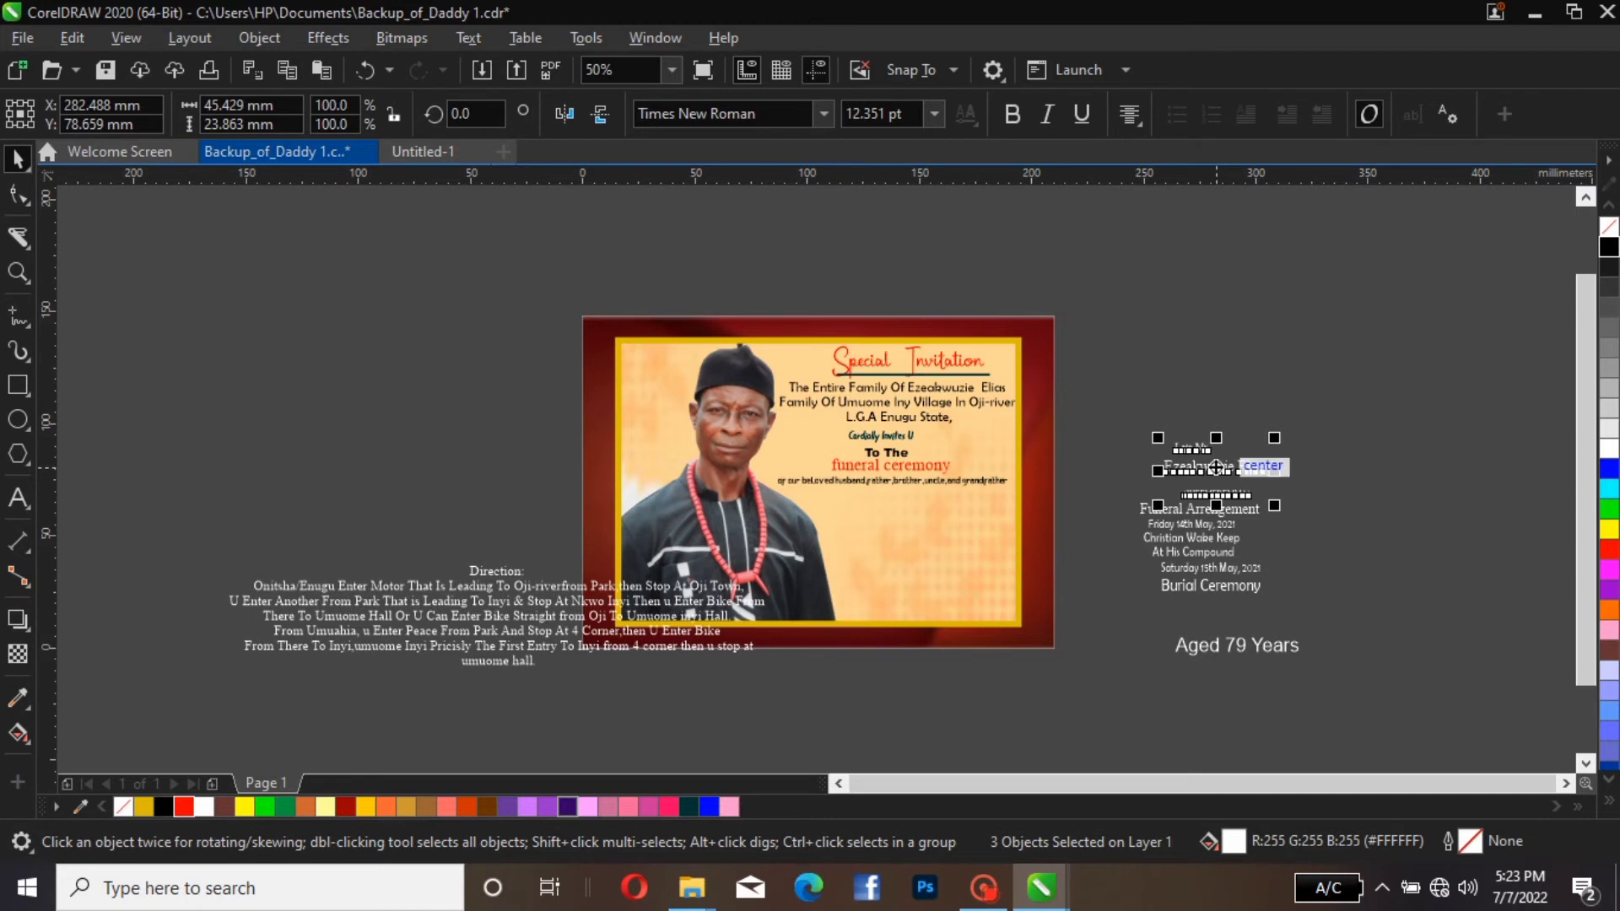
pyautogui.moveTo(1216, 466); pyautogui.dragTo(891, 523)
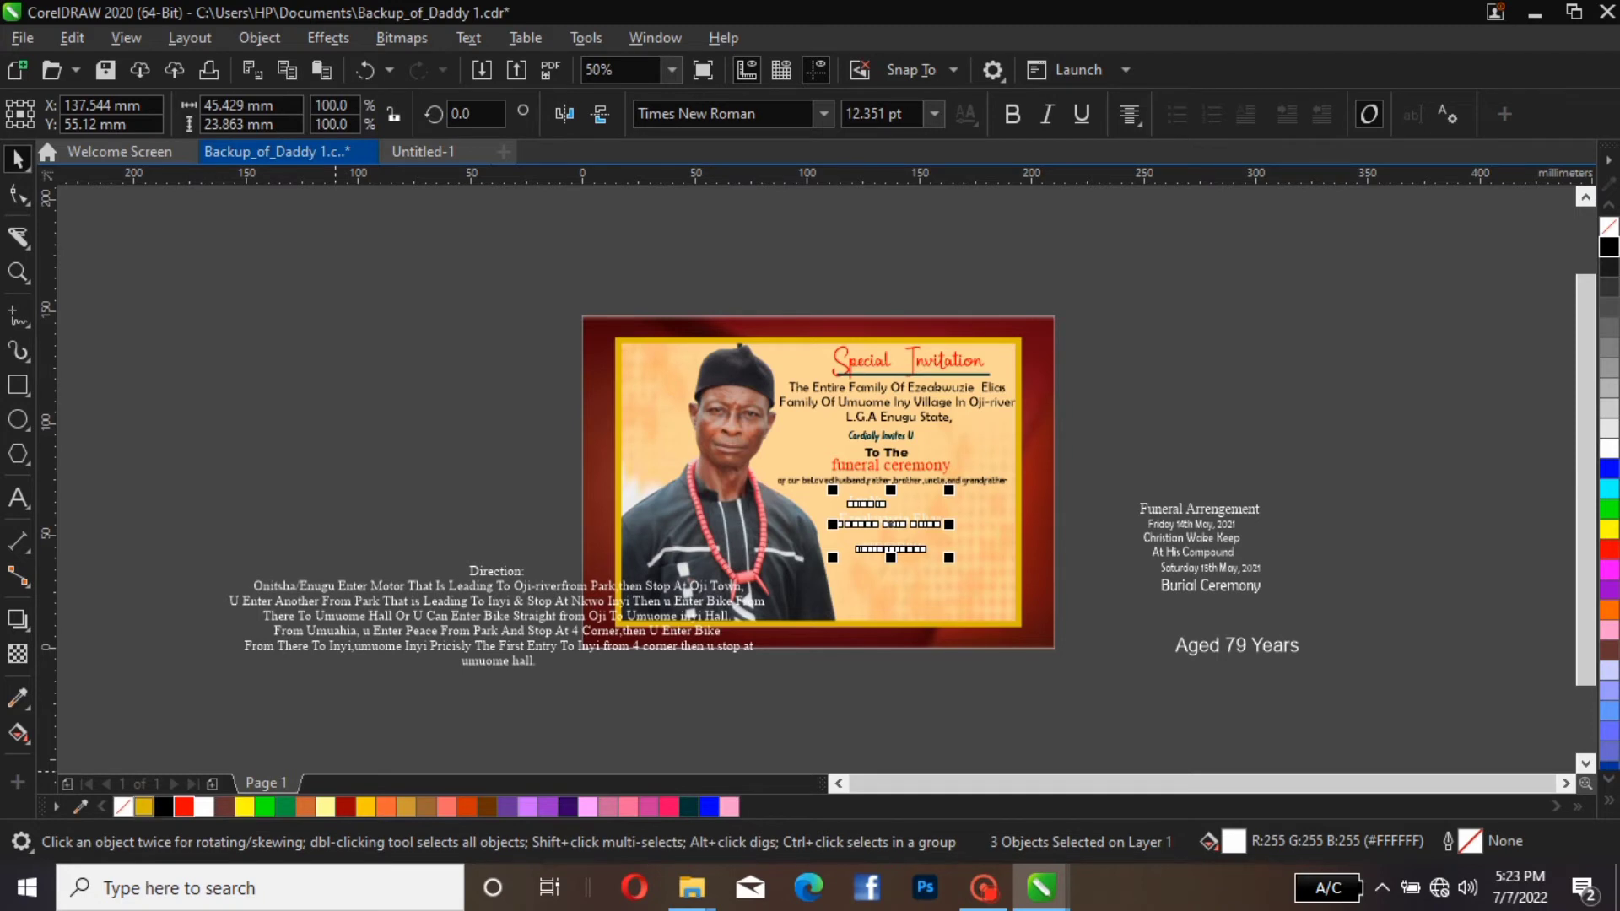
pyautogui.click(164, 807)
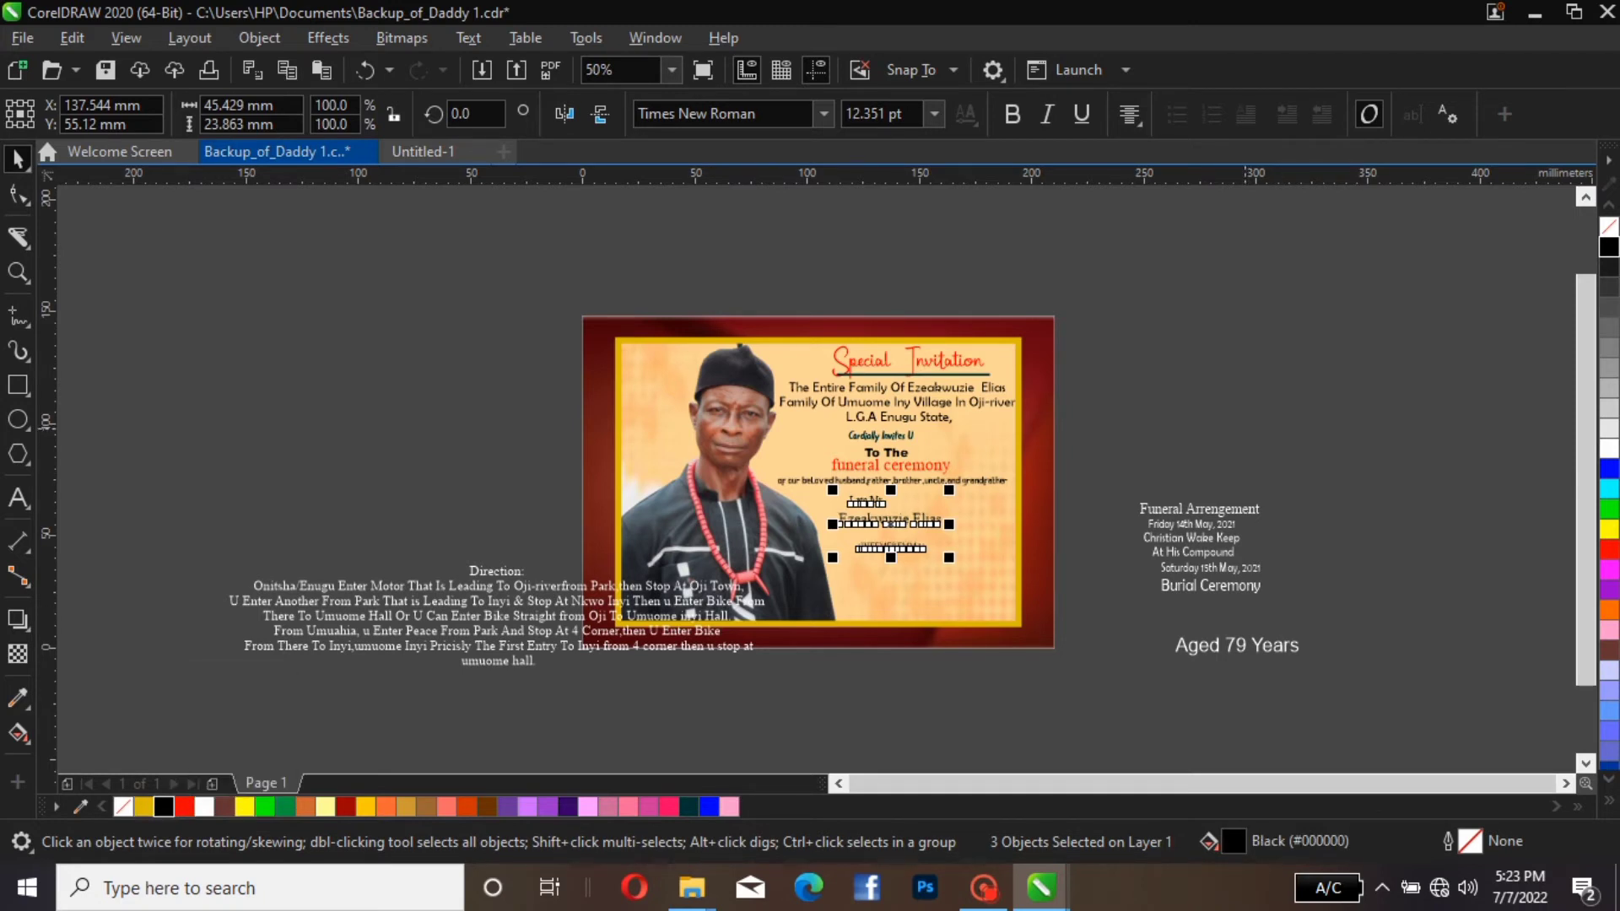
pyautogui.press('Escape')
# Centre the "Late Mr." line above the deceased's name
pyautogui.click(865, 495)
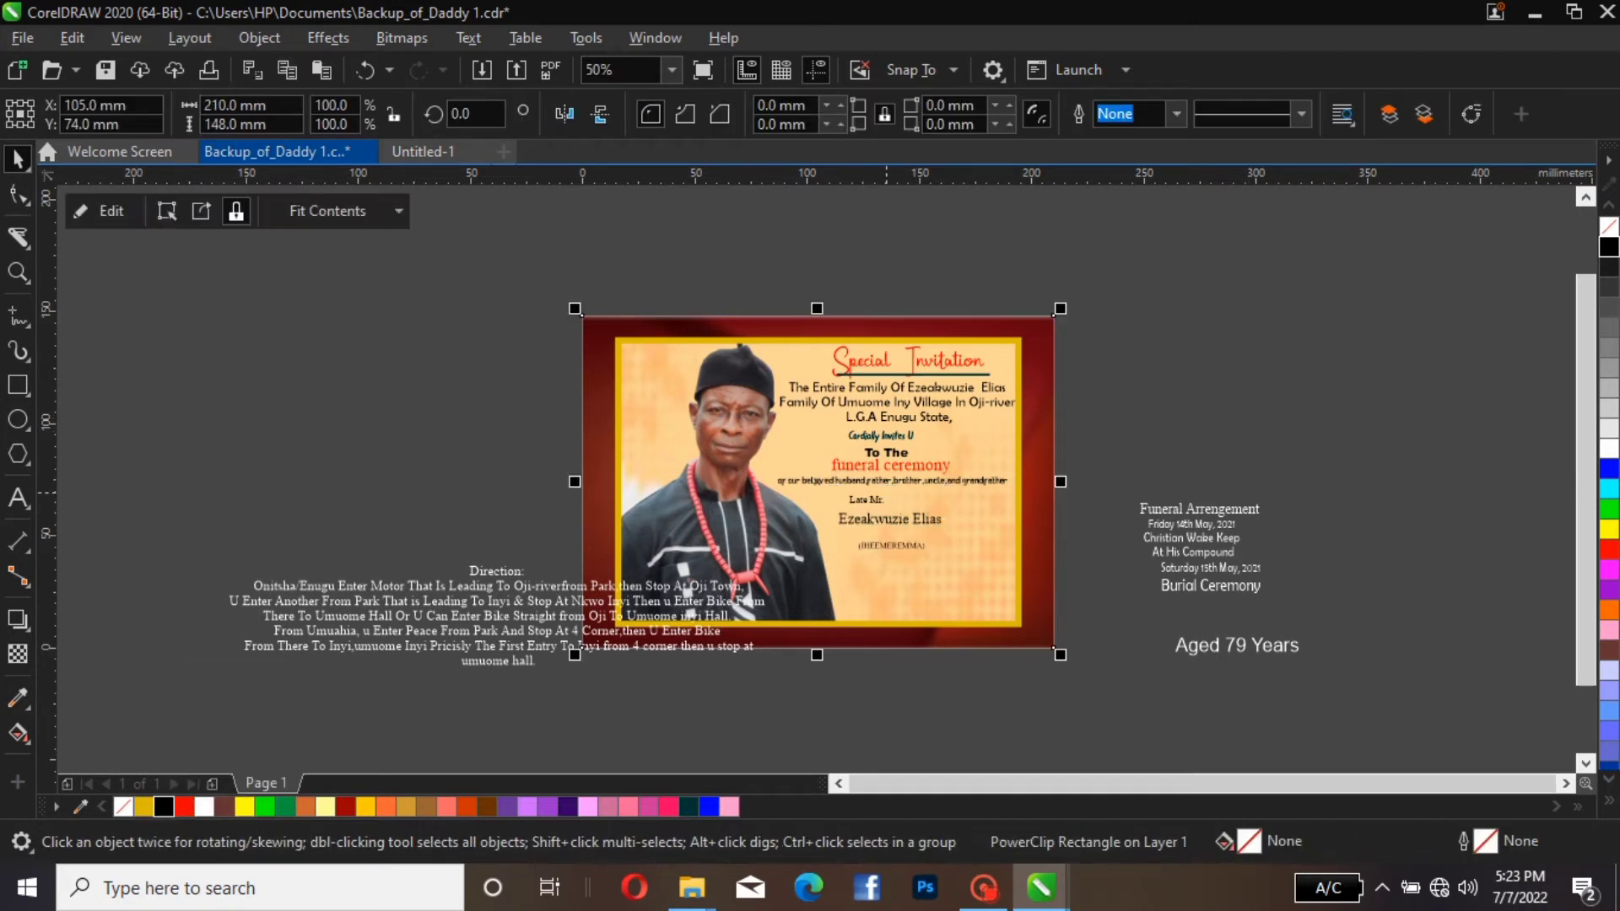
pyautogui.click(866, 500)
pyautogui.moveTo(869, 501)
pyautogui.mouseDown()
pyautogui.moveTo(883, 483)
pyautogui.moveTo(884, 499)
pyautogui.mouseUp()
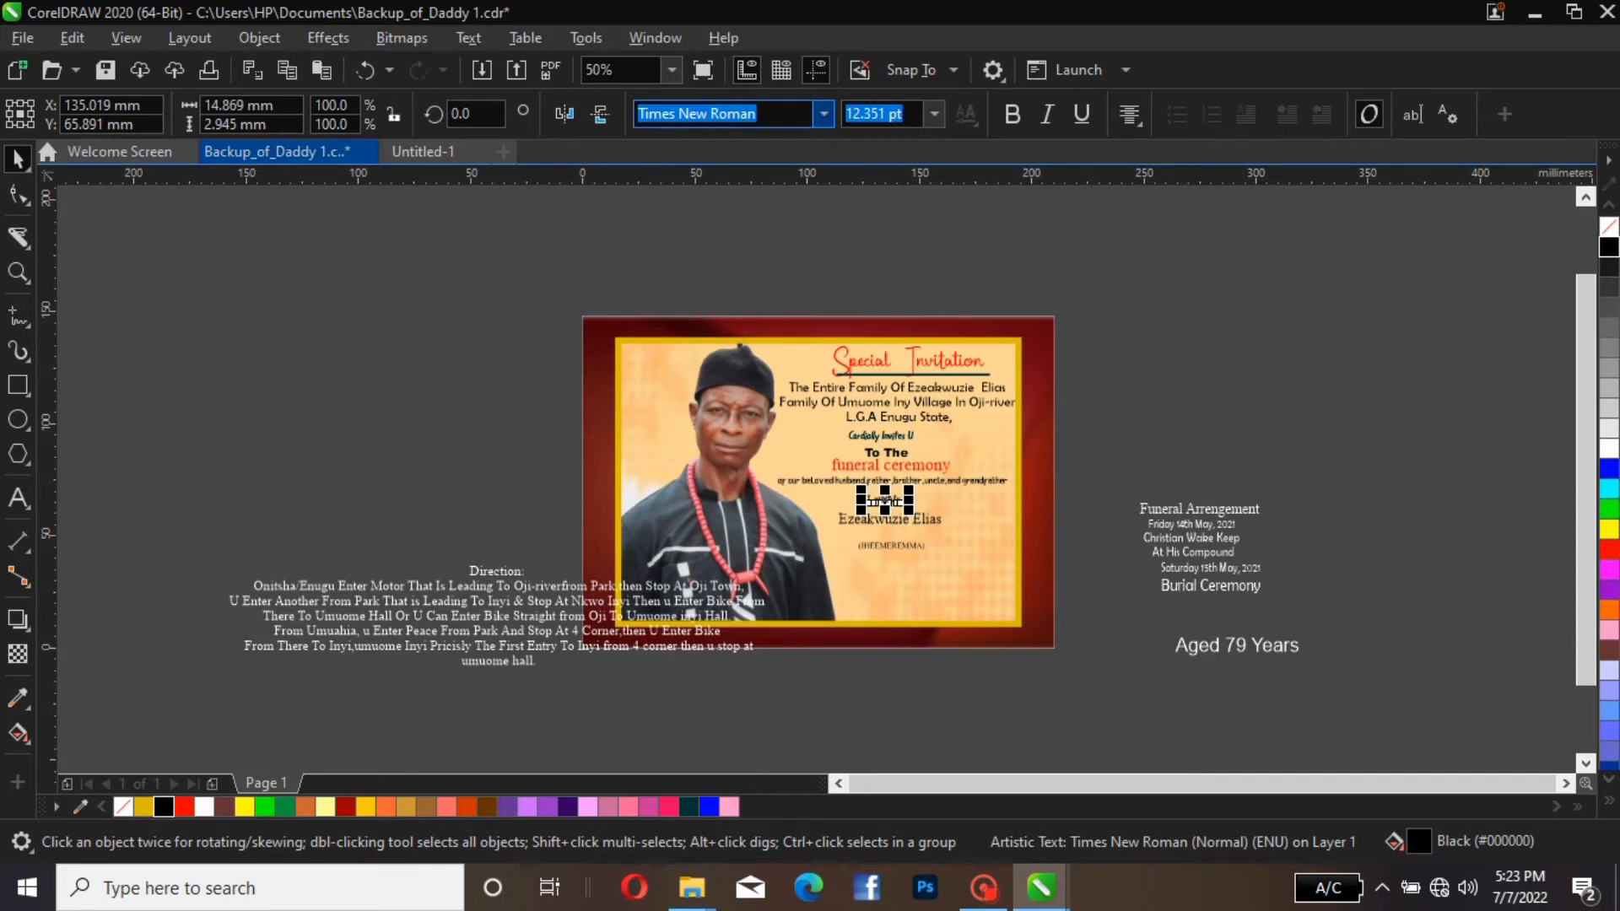
# Set the "Late Mr." line in the Impact font and deselect it
pyautogui.click(824, 114)
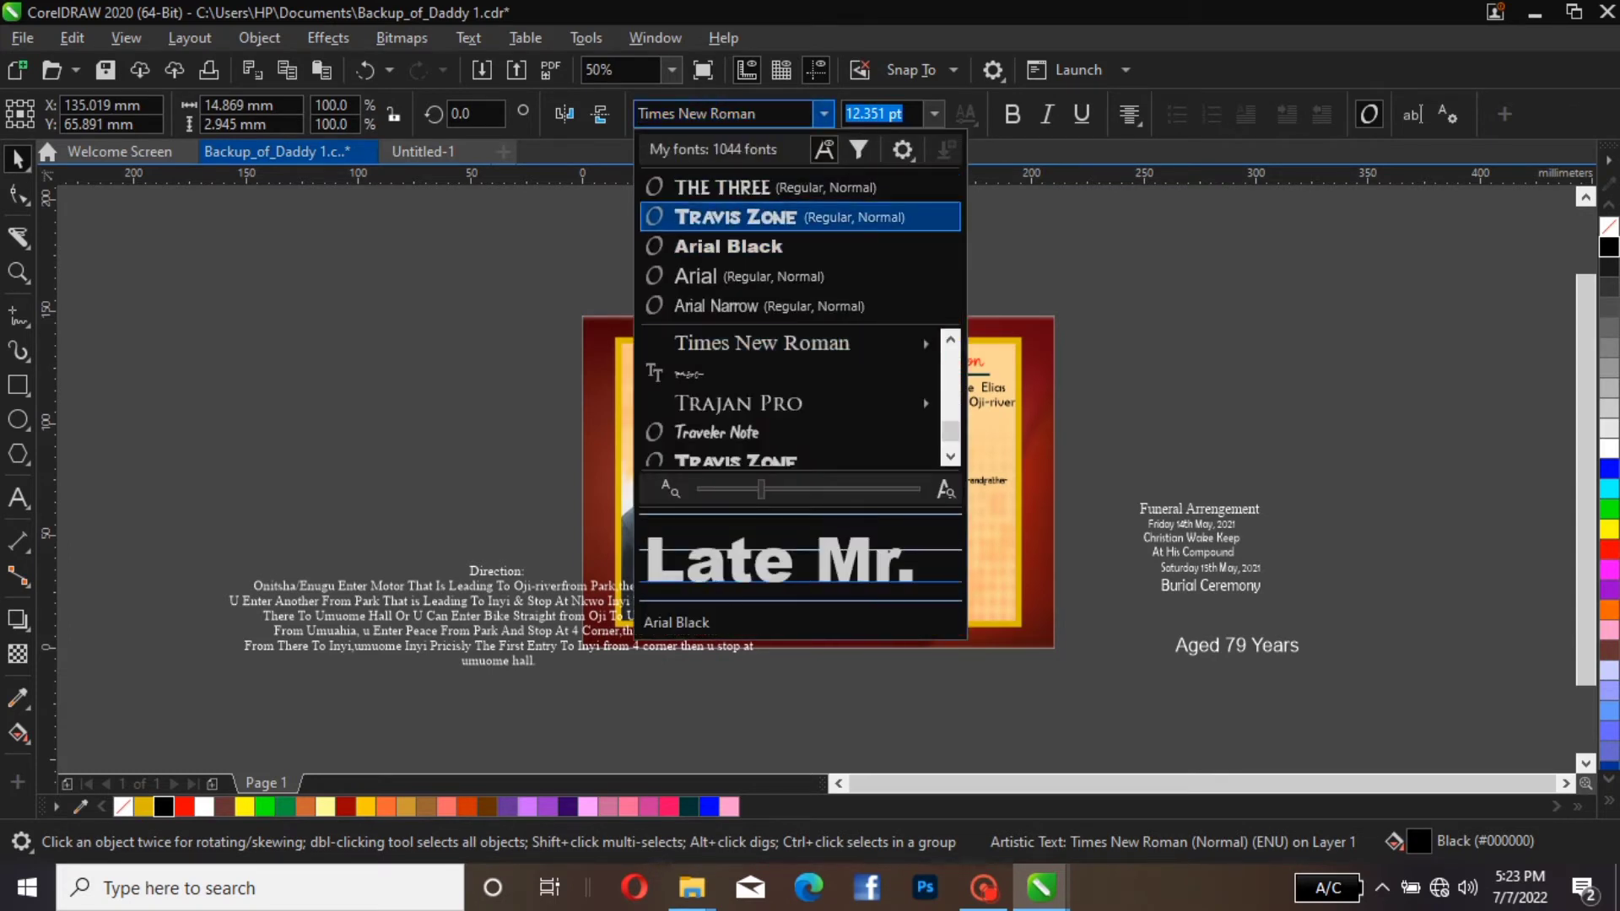
pyautogui.press('Down')
pyautogui.press('Up')
pyautogui.press('Up')
pyautogui.press('Up')
pyautogui.press('Up')
pyautogui.press('Up')
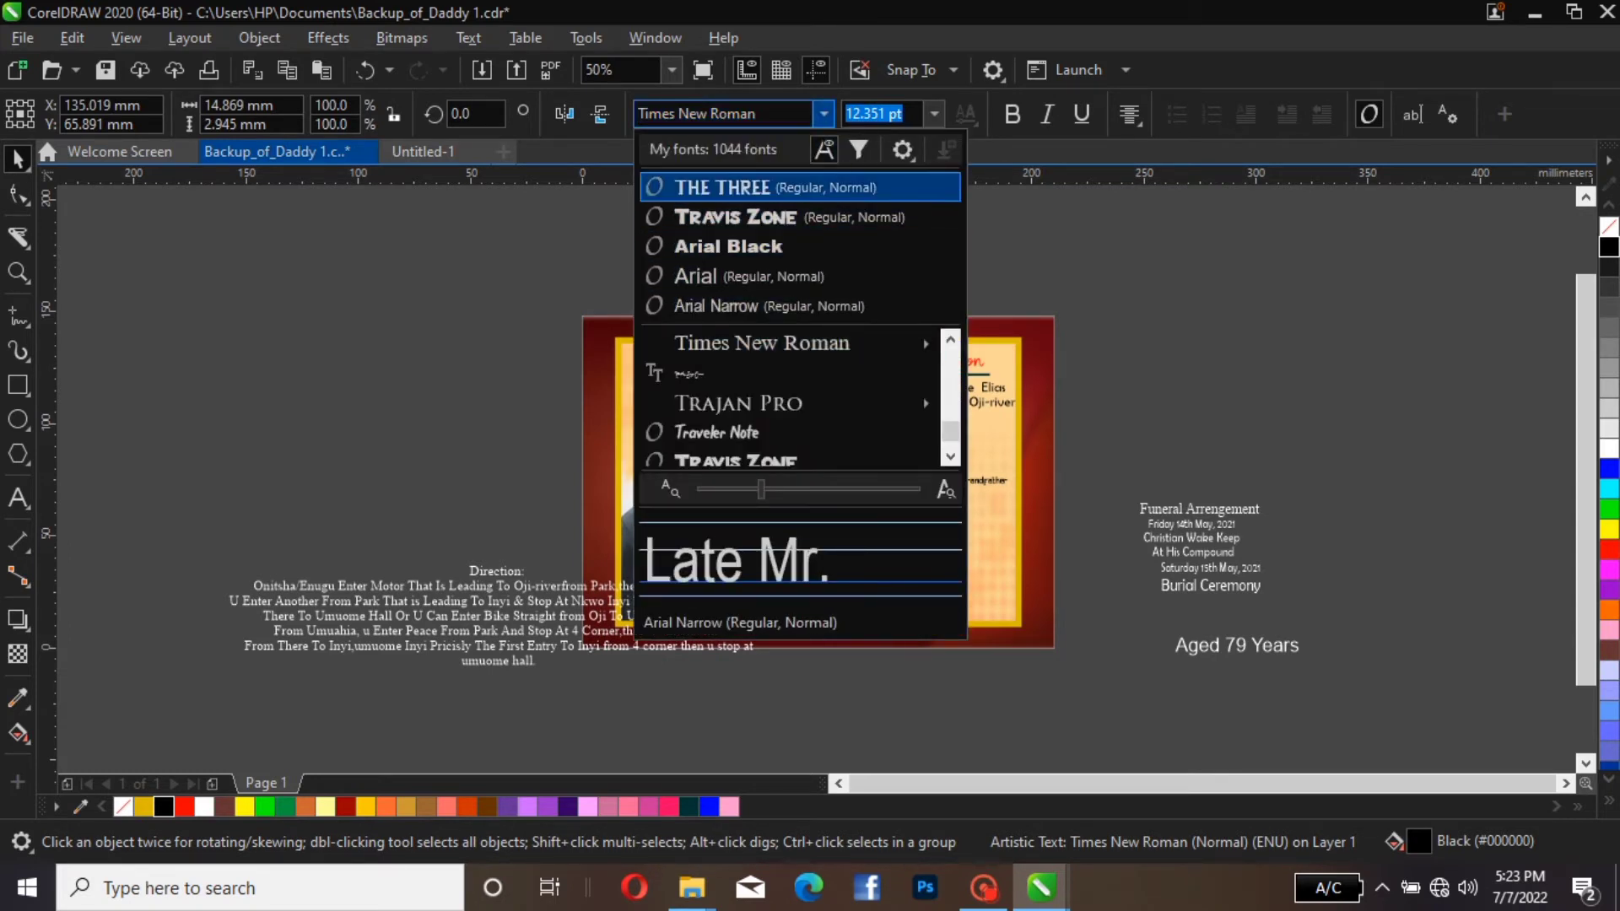
pyautogui.write('IM')
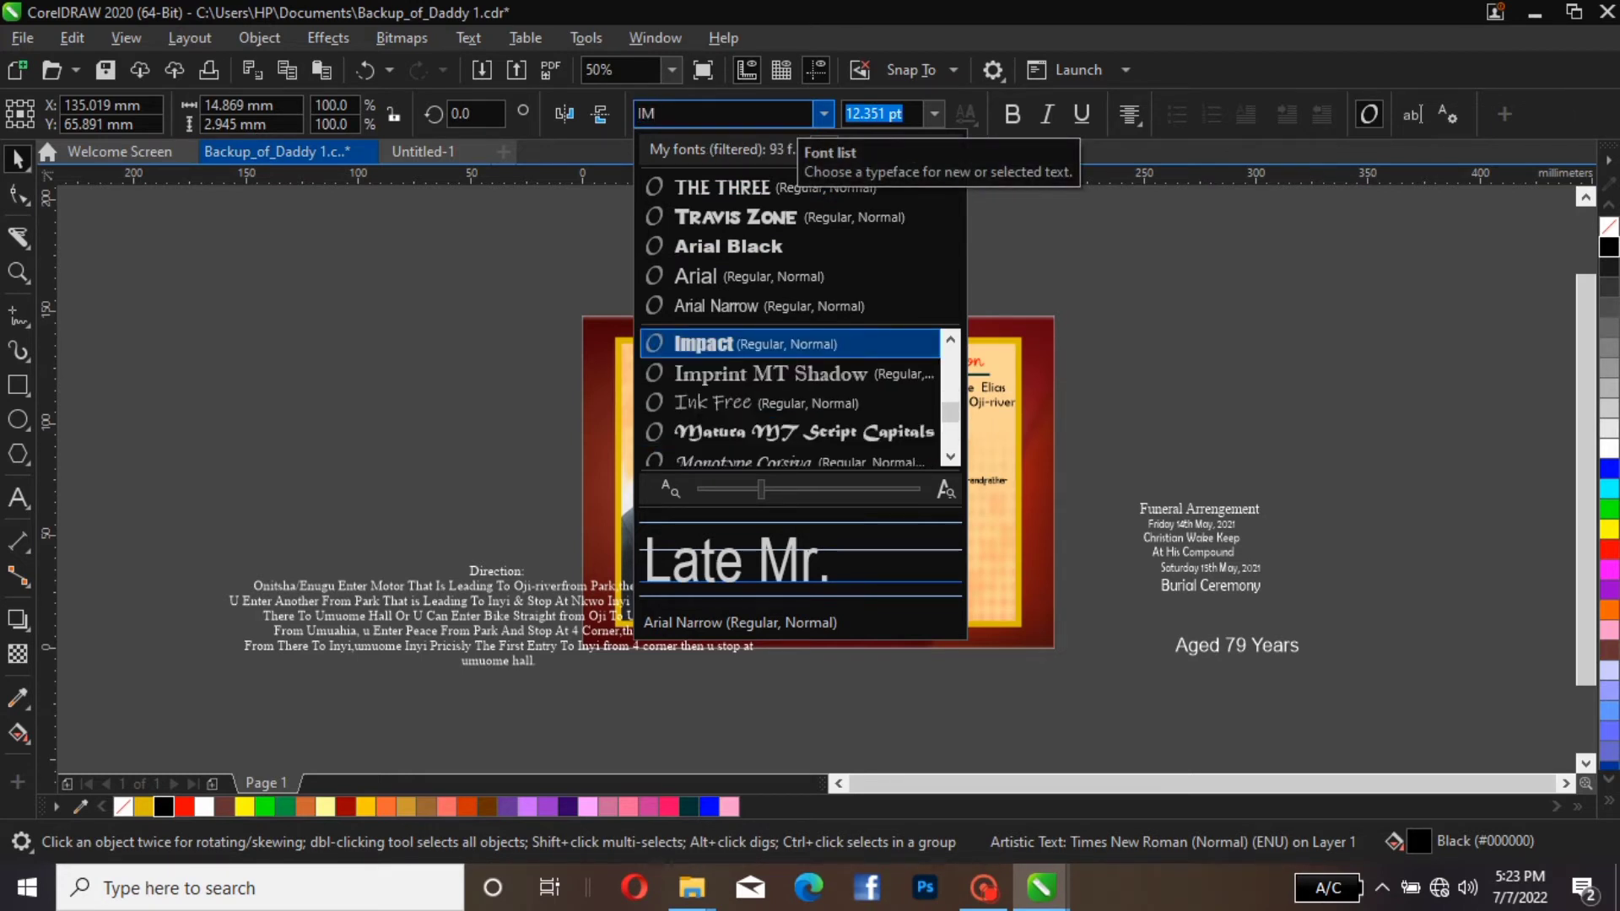
pyautogui.press('Down')
pyautogui.press('Down')
pyautogui.press('Down')
pyautogui.press('Down')
pyautogui.press('Down')
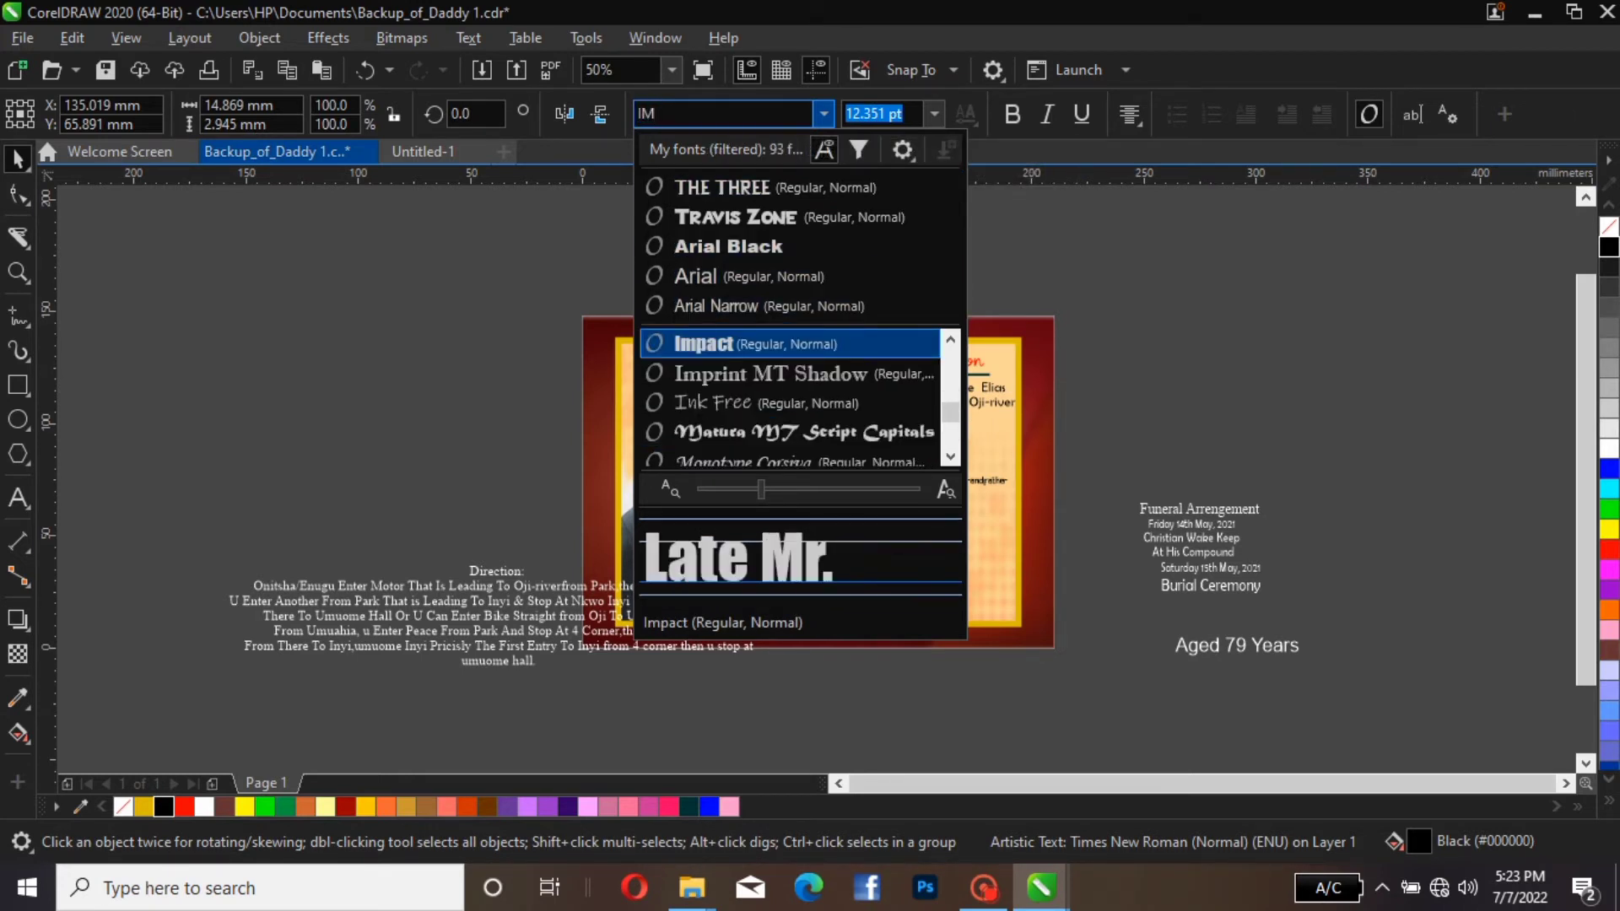
pyautogui.press('Escape')
pyautogui.press('Return')
pyautogui.press('Escape')
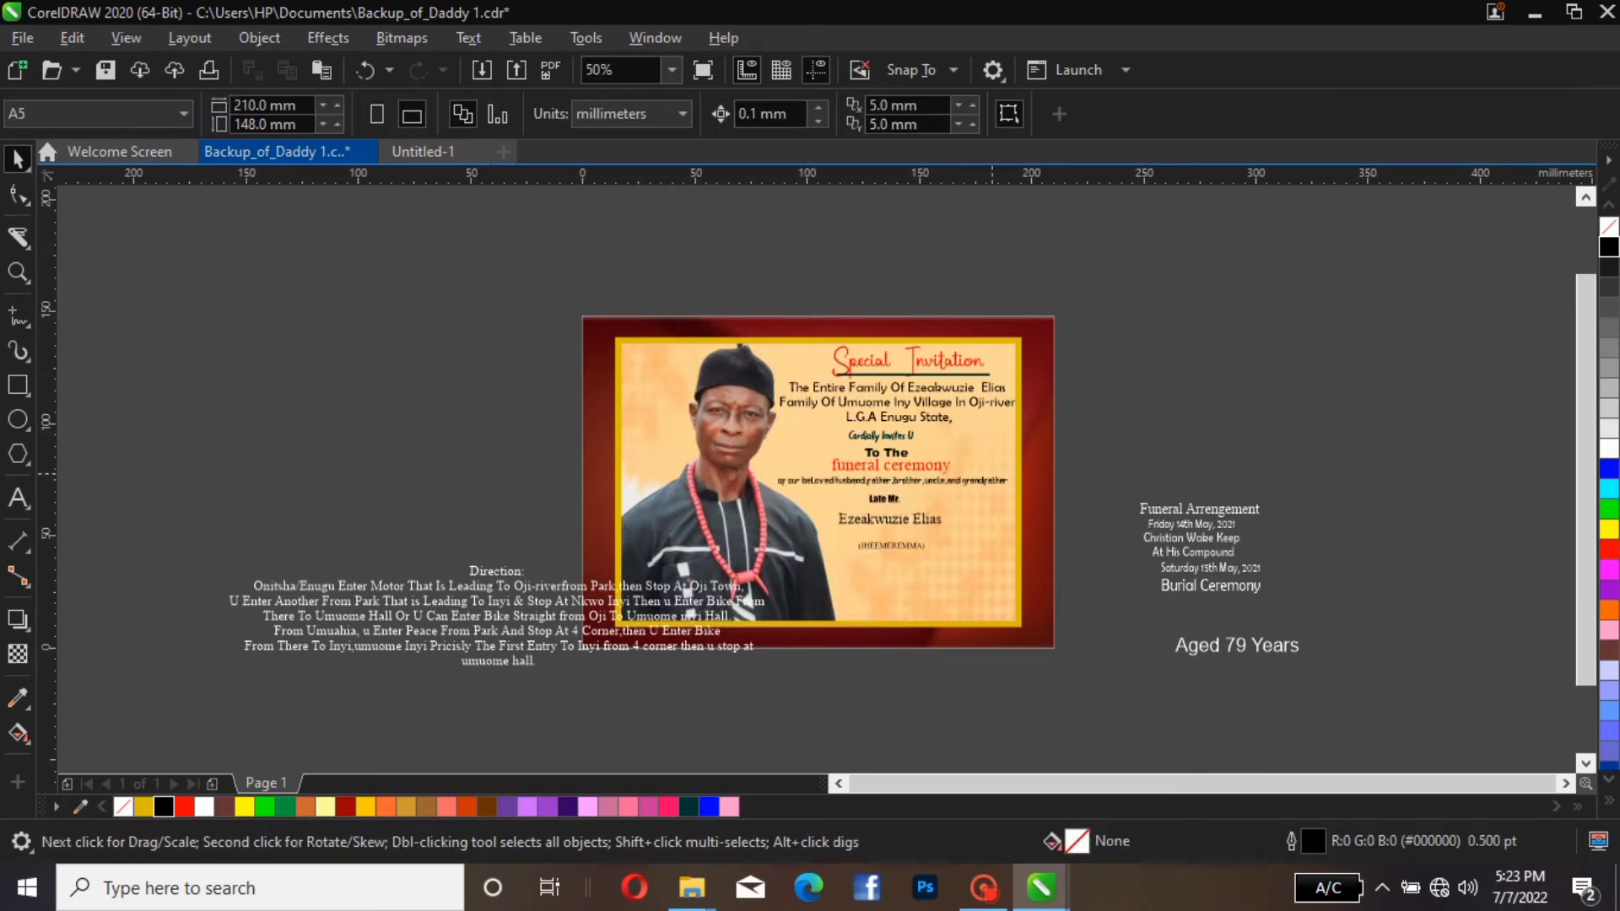
# Move the deceased's name slightly up, closer beneath the "Late Mr." line
pyautogui.scroll(2, 918, 485)
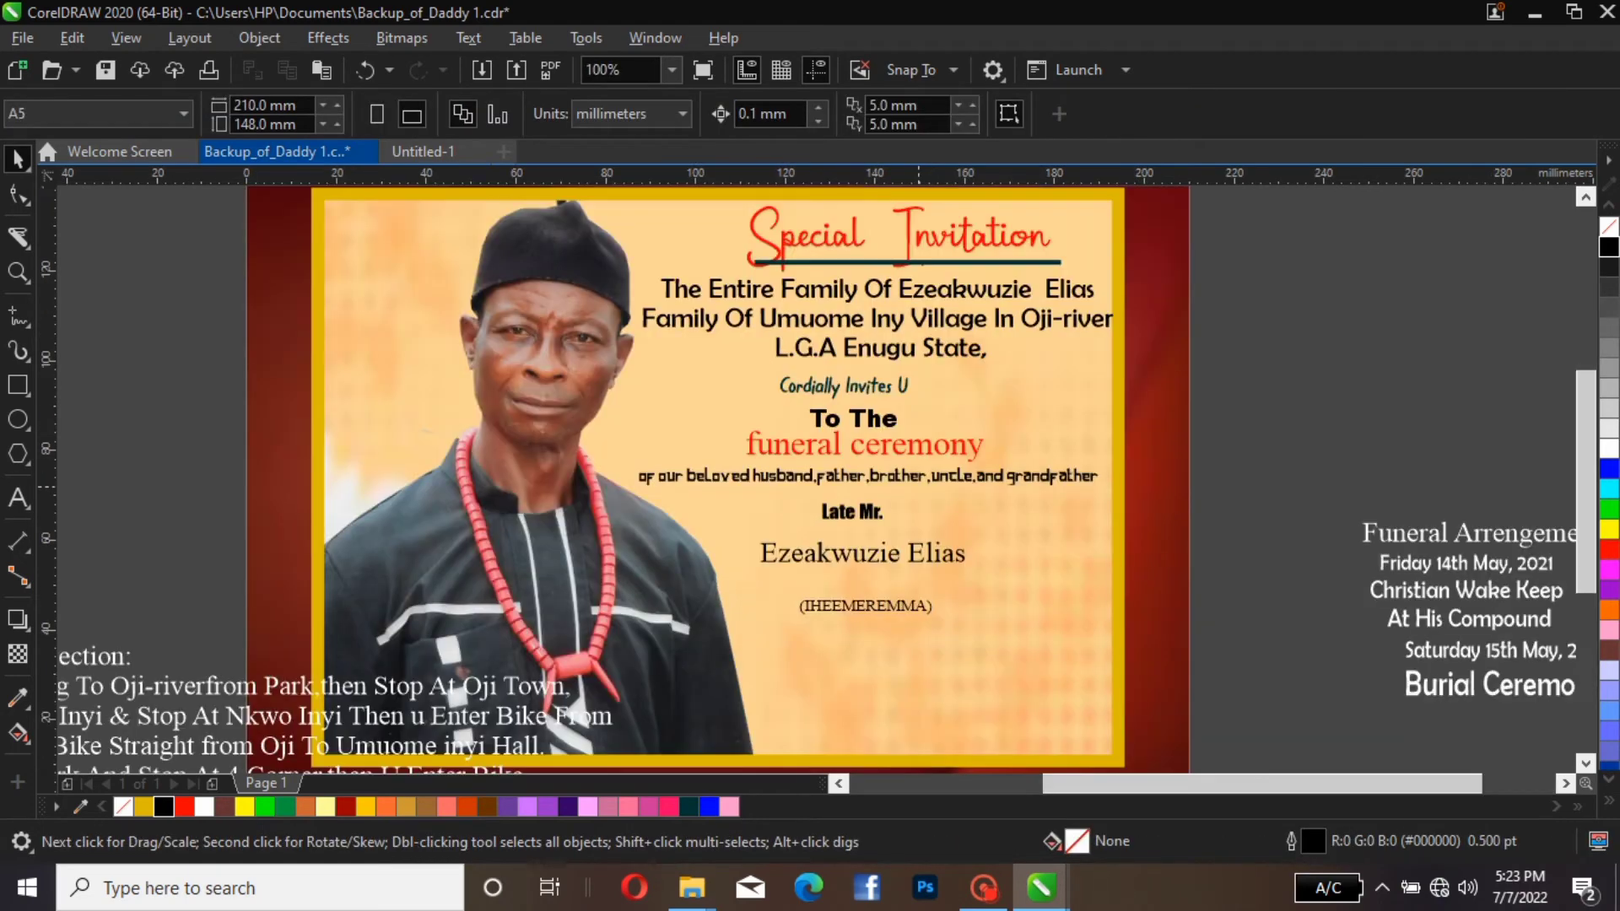
pyautogui.scroll(-2, 844, 506)
pyautogui.scroll(2, 844, 506)
pyautogui.click(880, 566)
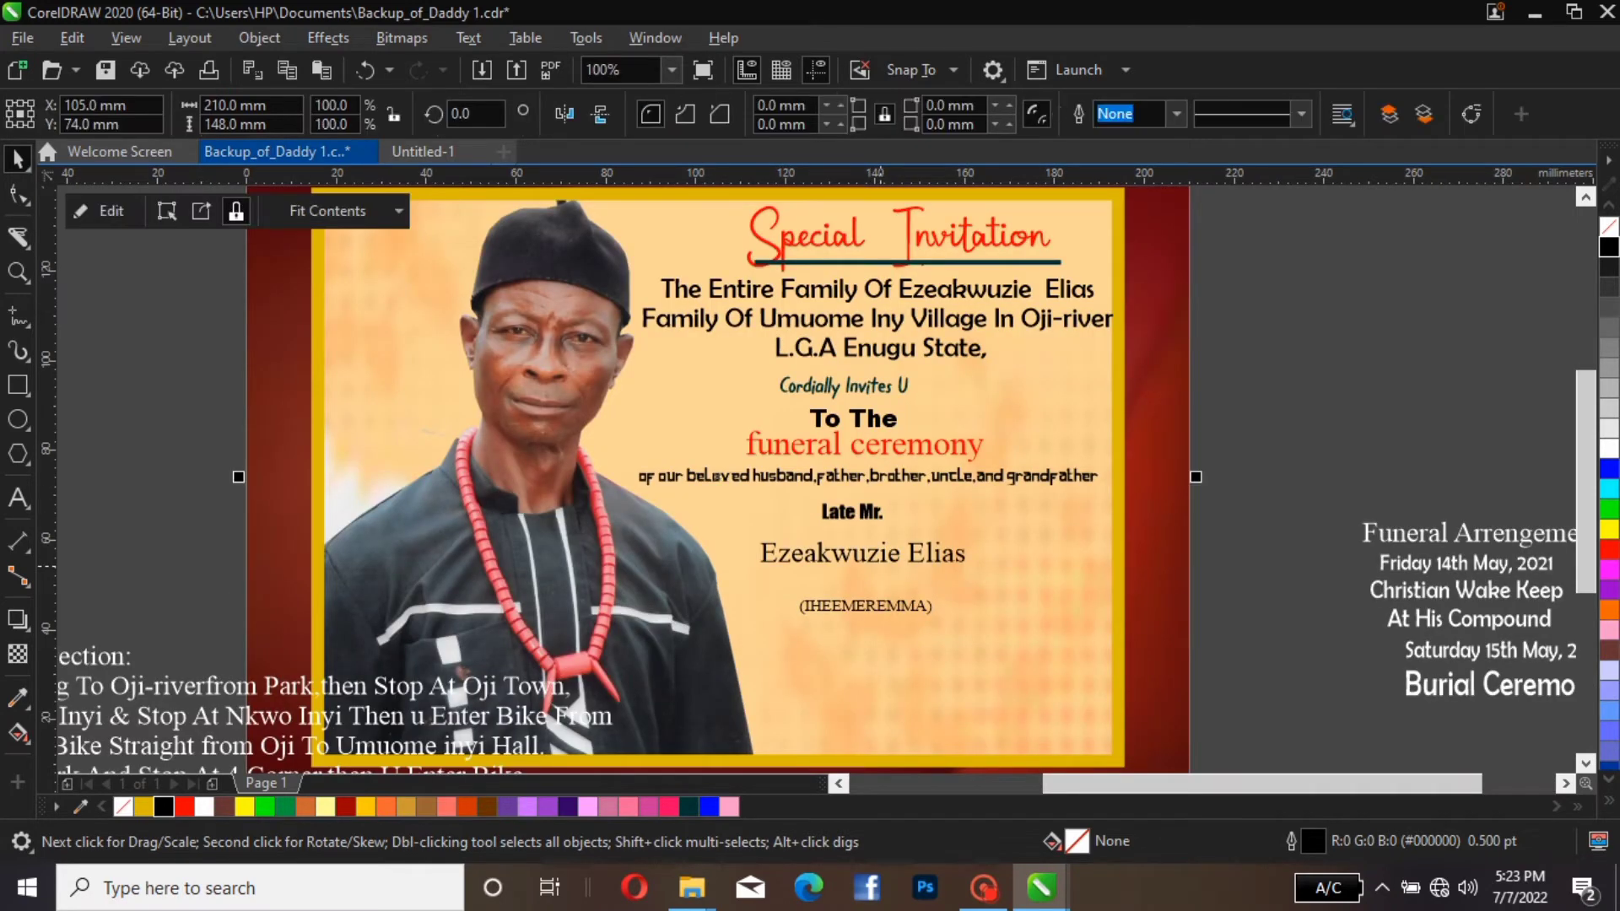
pyautogui.moveTo(880, 563); pyautogui.dragTo(876, 557)
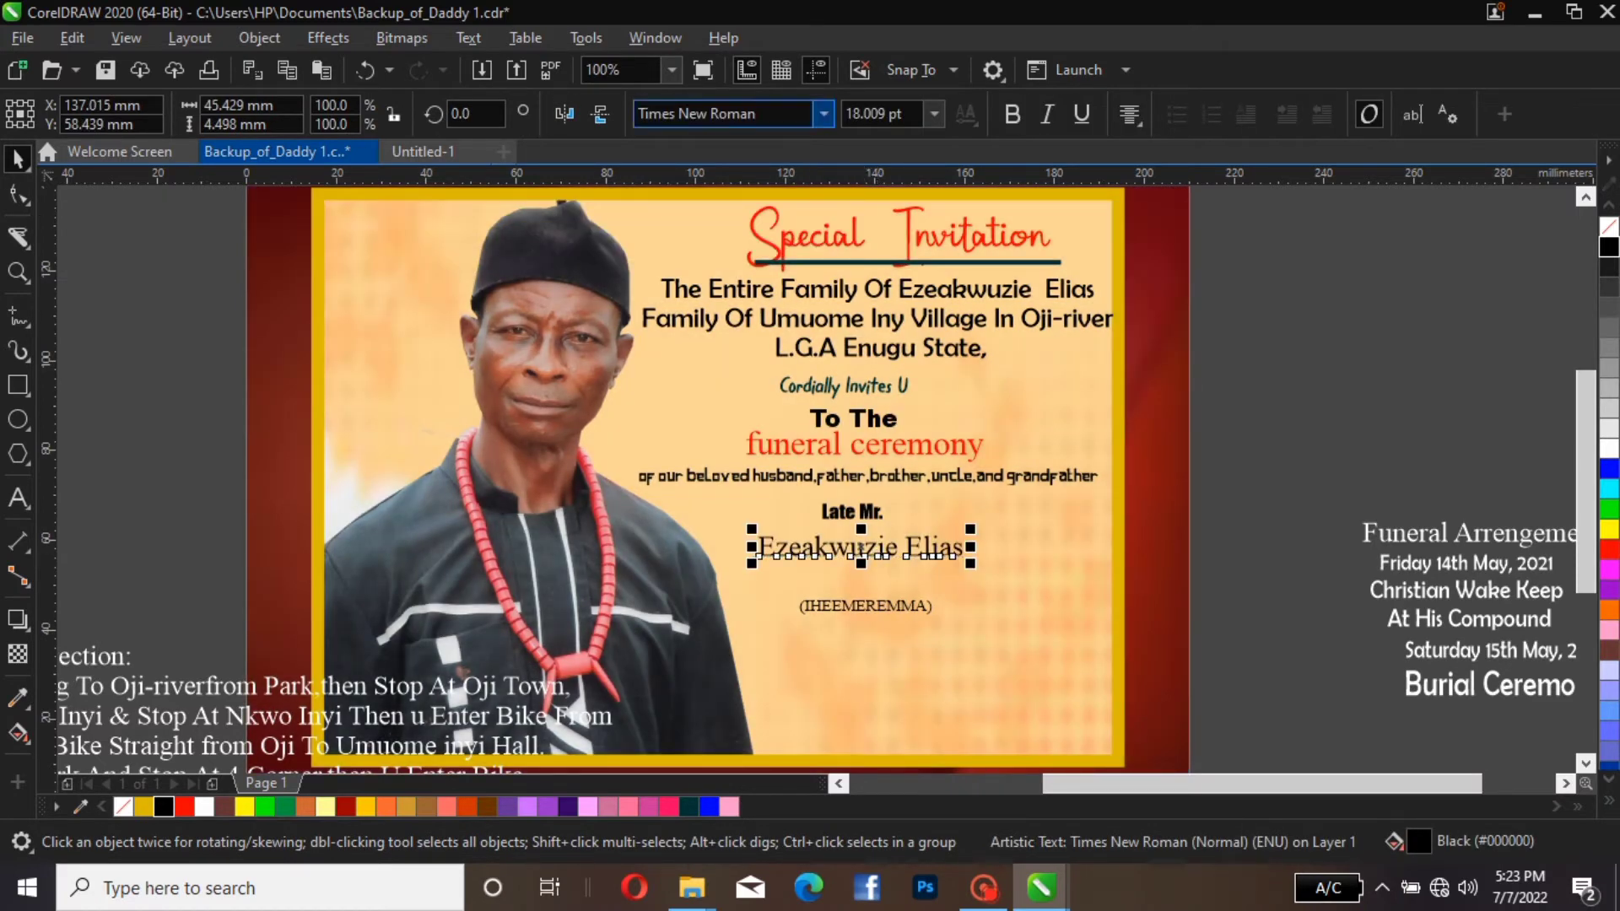
# Set the deceased's name in the Impact font and enlarge it from its centre to about 27.6 pt
pyautogui.click(726, 113)
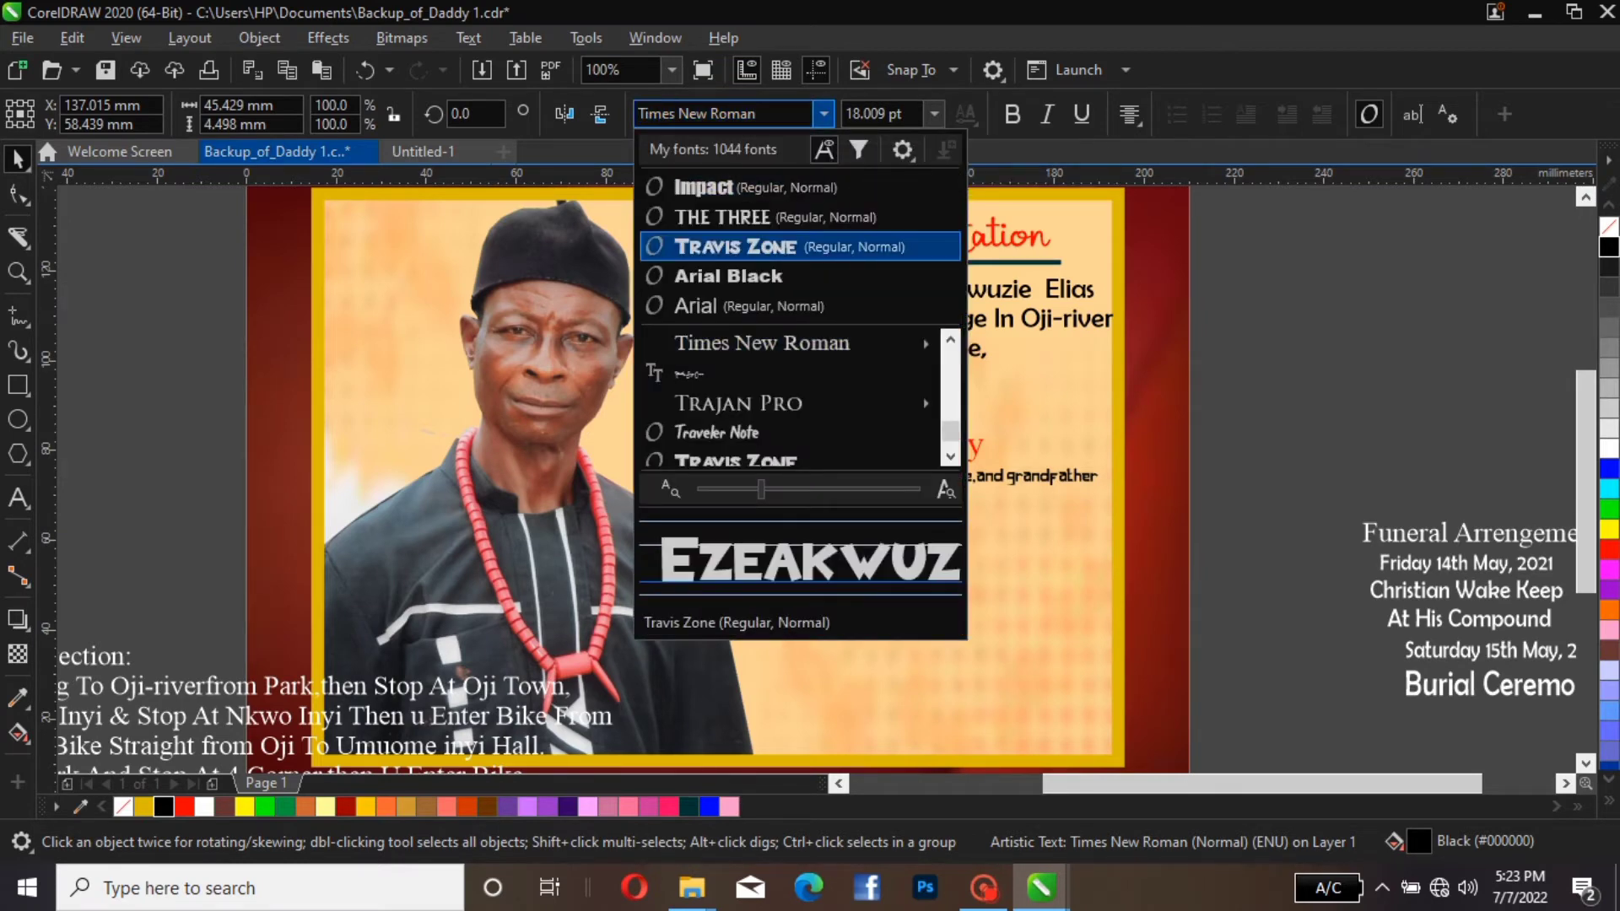
pyautogui.click(748, 187)
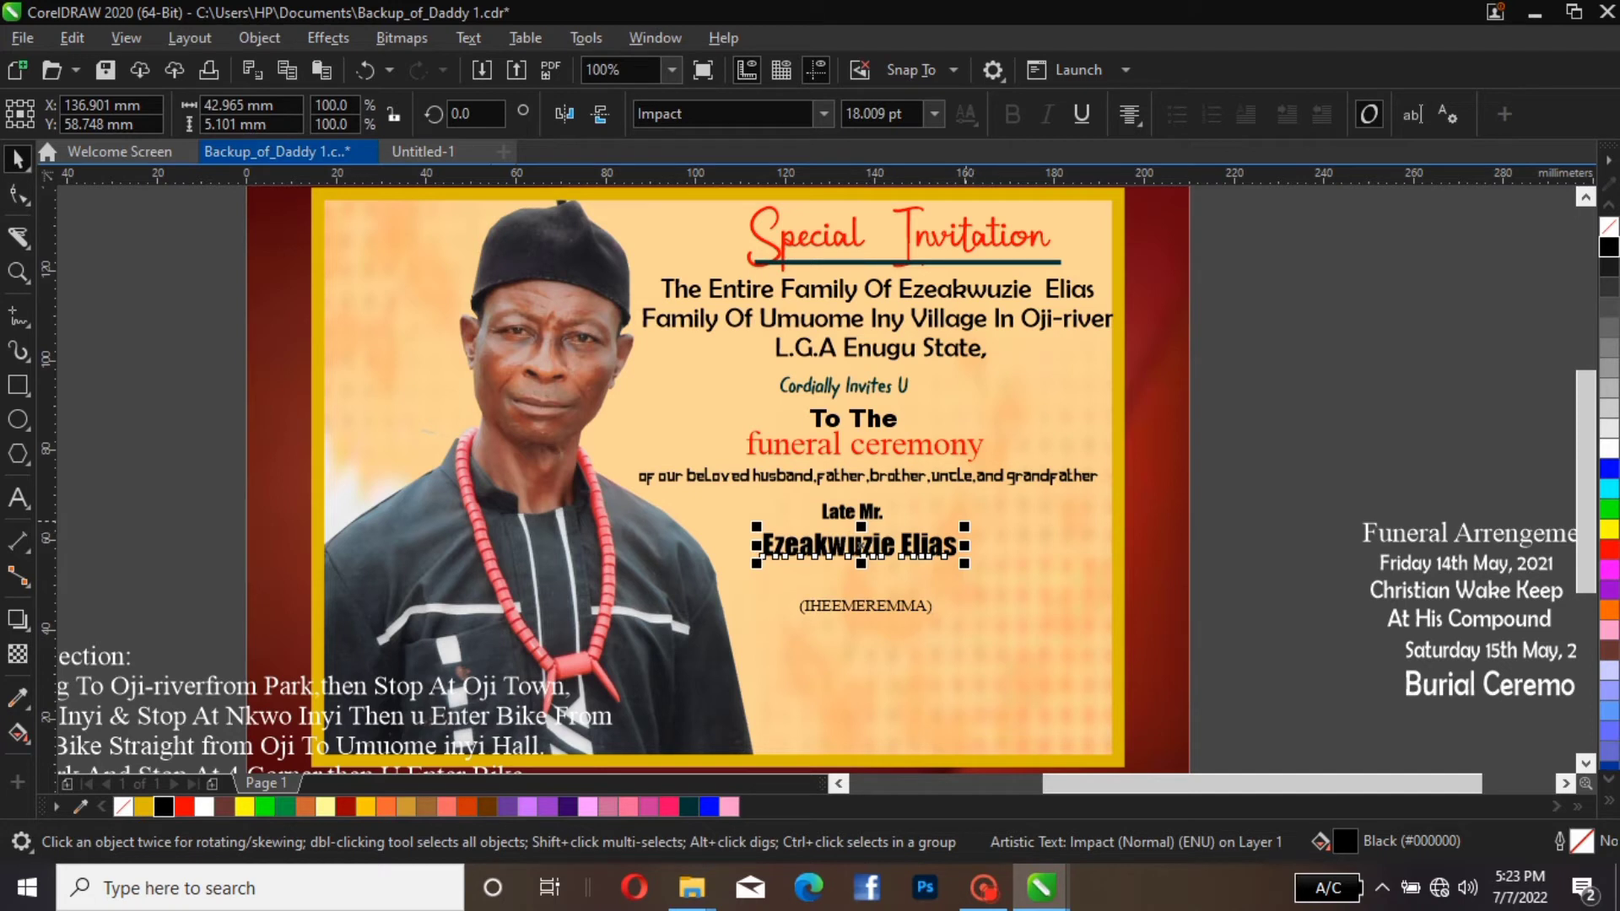
pyautogui.moveTo(965, 527); pyautogui.dragTo(1017, 486)
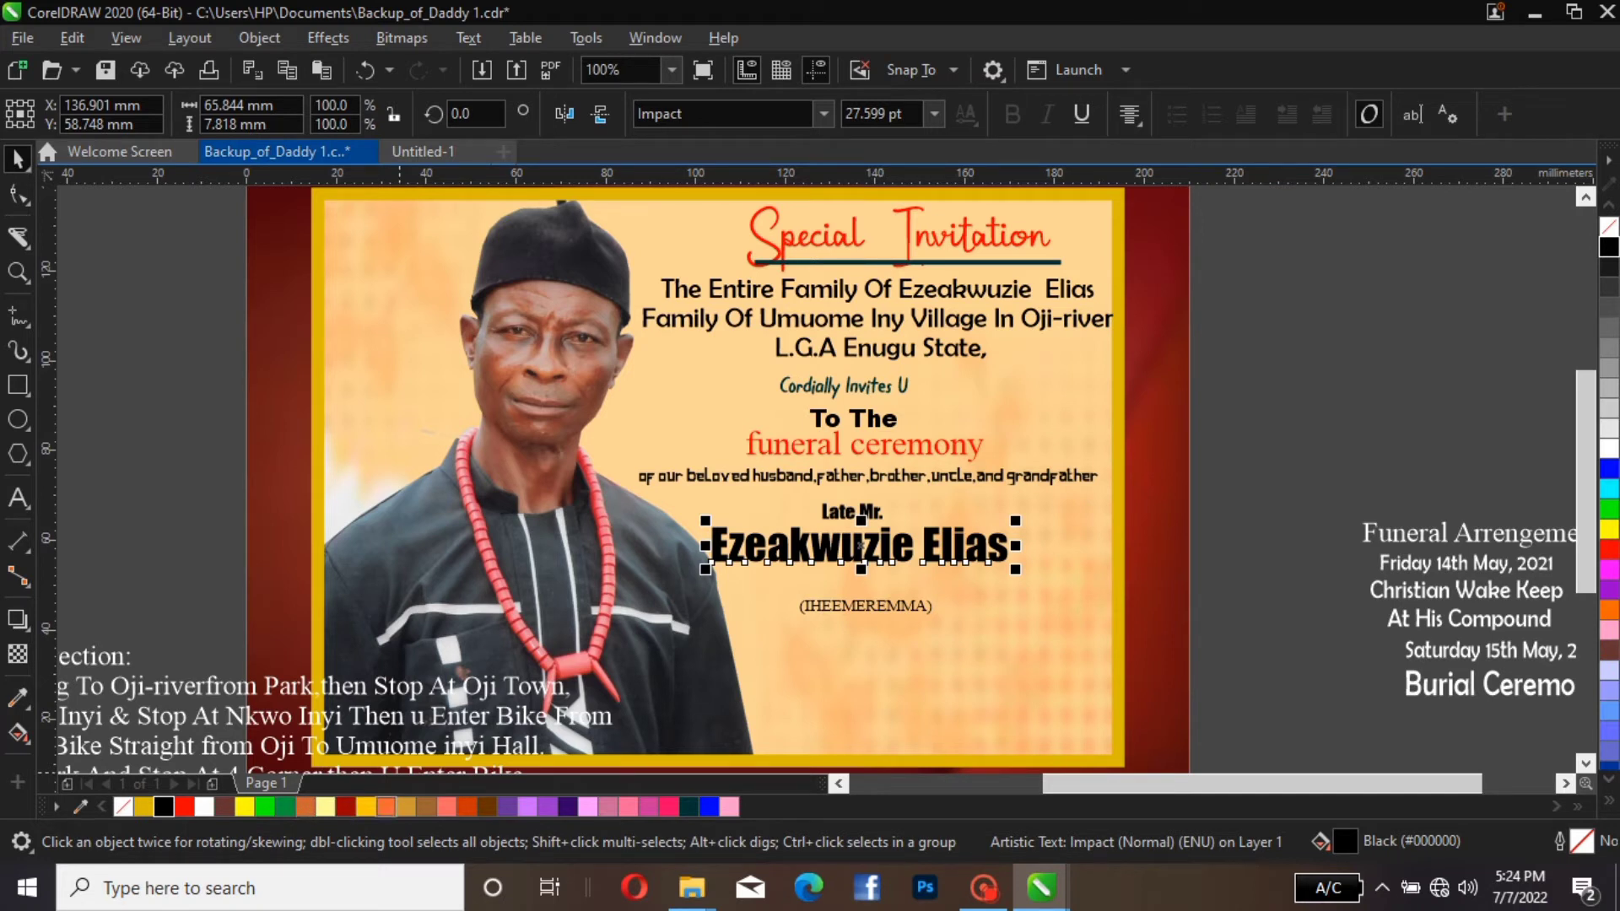
# Give the deceased's name a Deep Yellow fill and a green outline, and deselect it
pyautogui.click(386, 807)
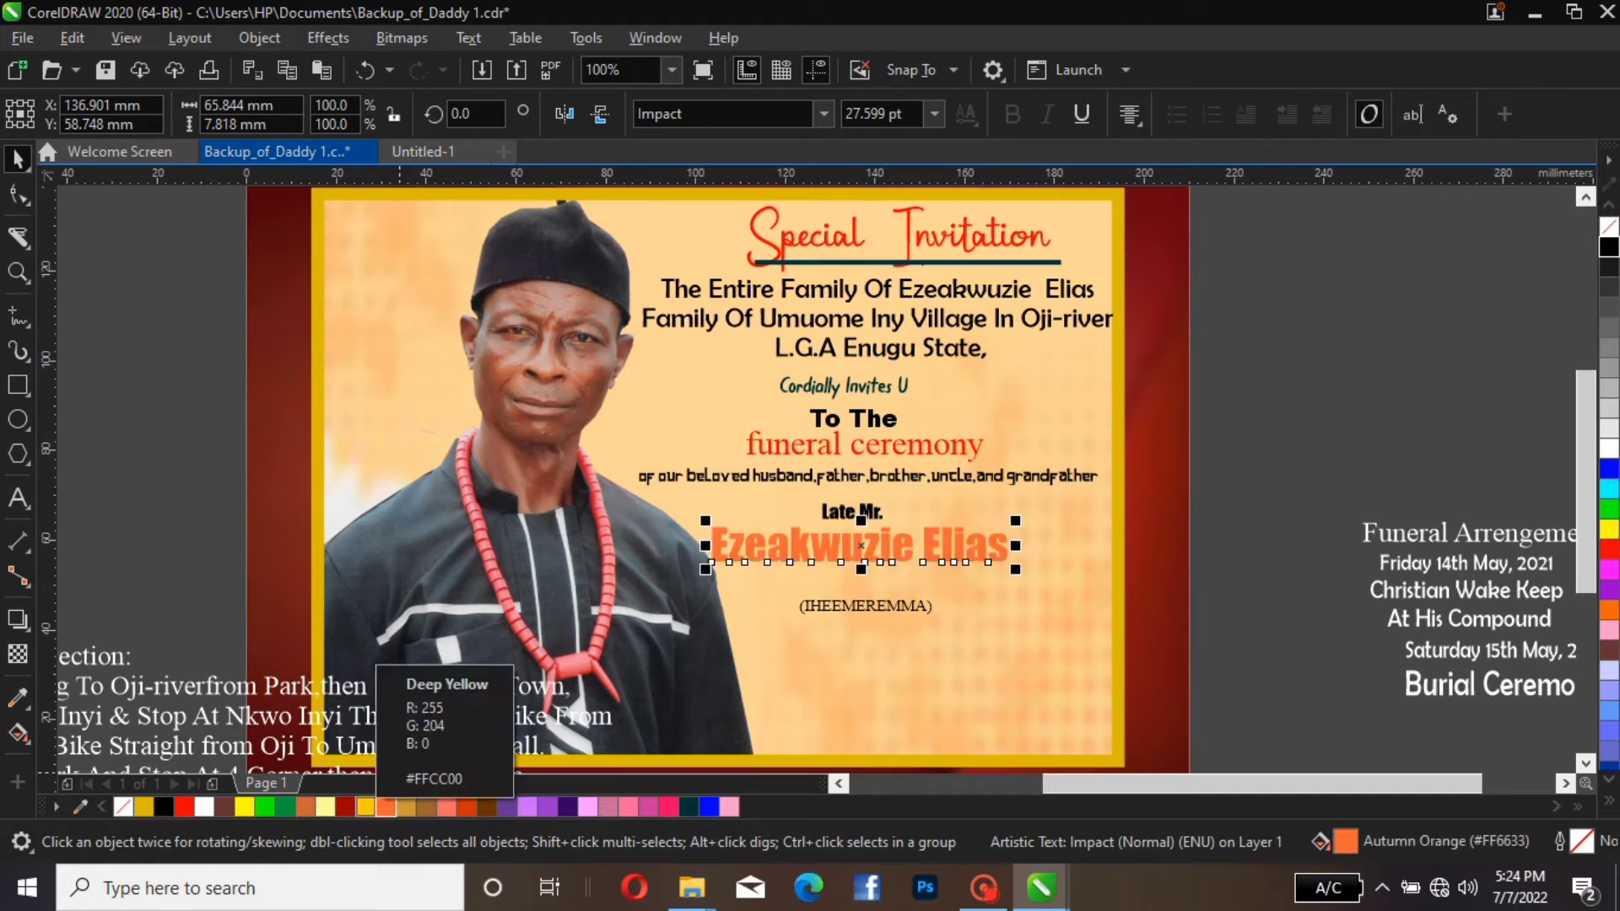
pyautogui.click(366, 806)
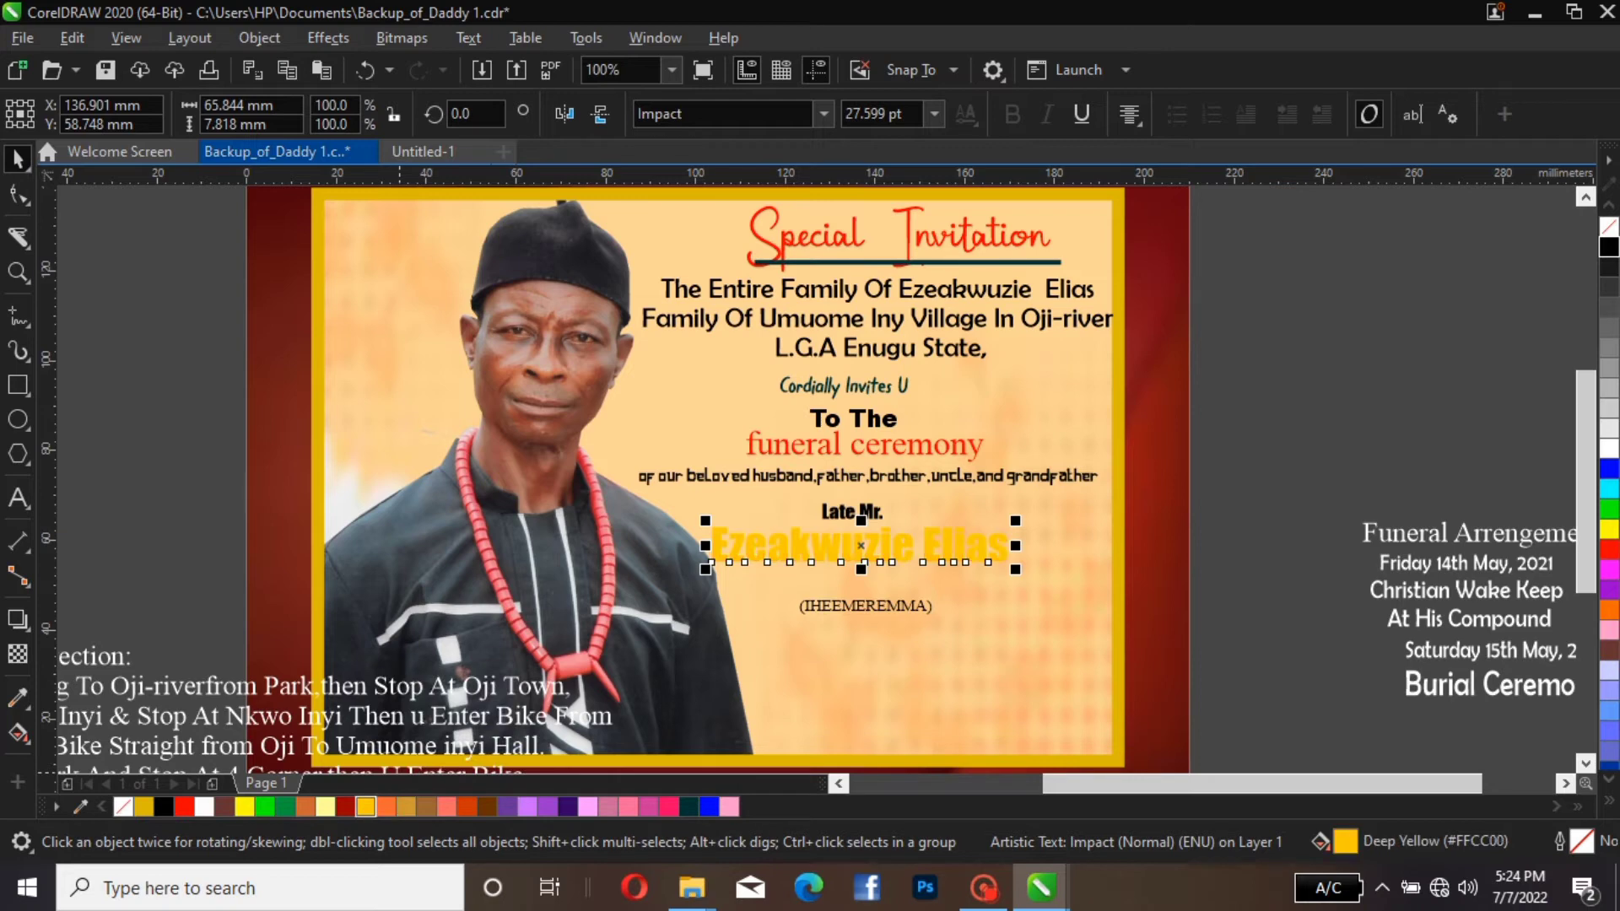
pyautogui.scroll(-2, 636, 582)
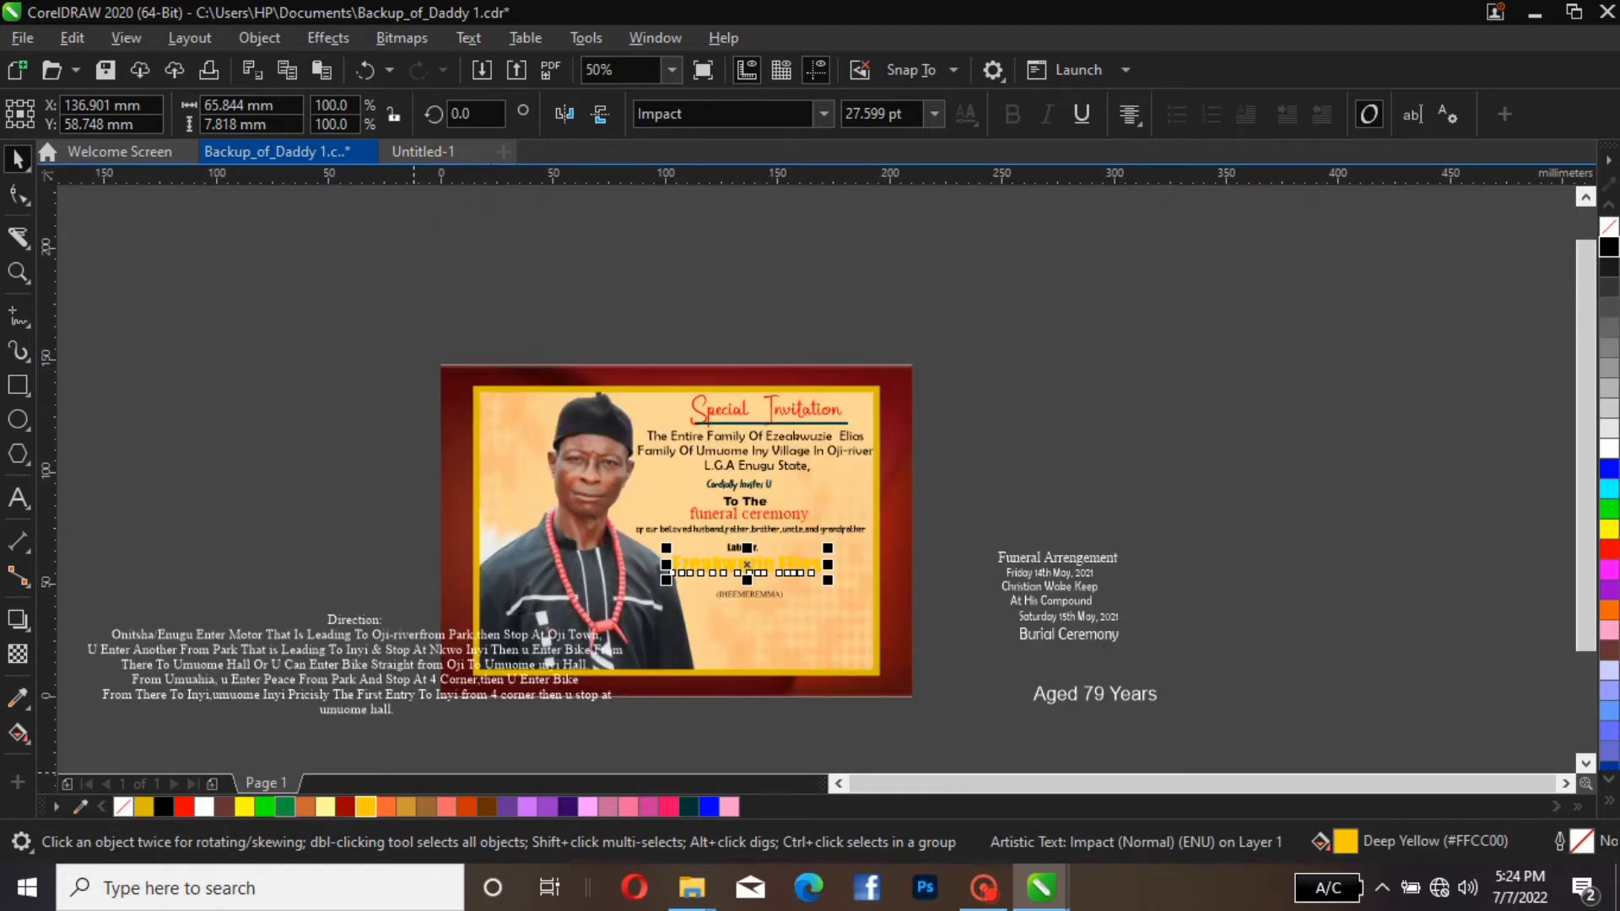
pyautogui.rightClick(285, 806)
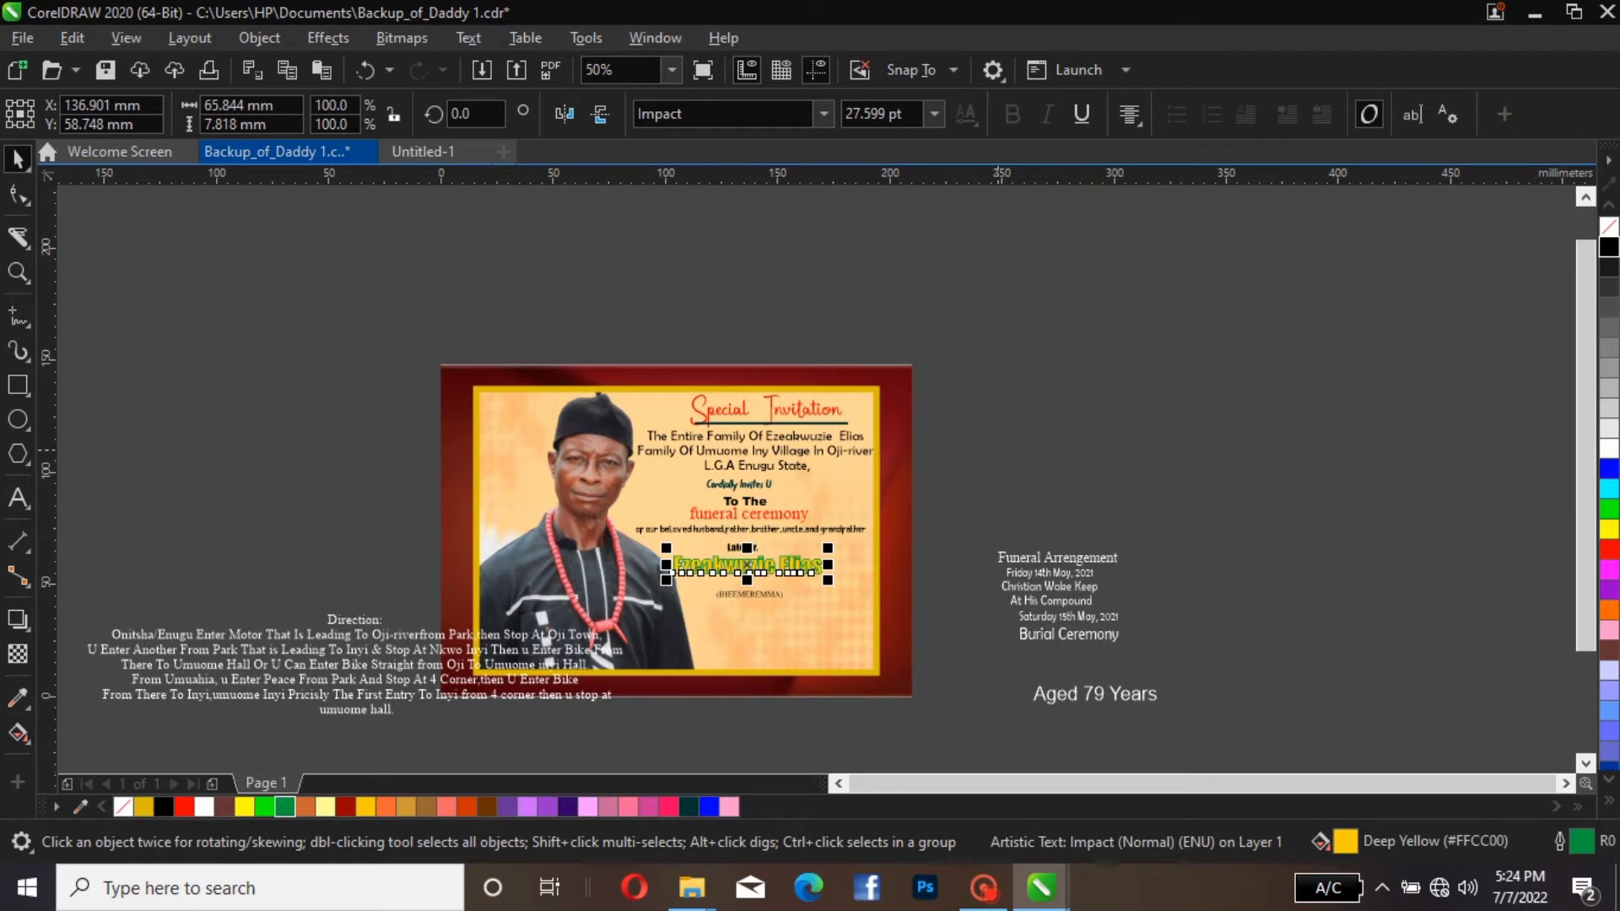
pyautogui.click(999, 450)
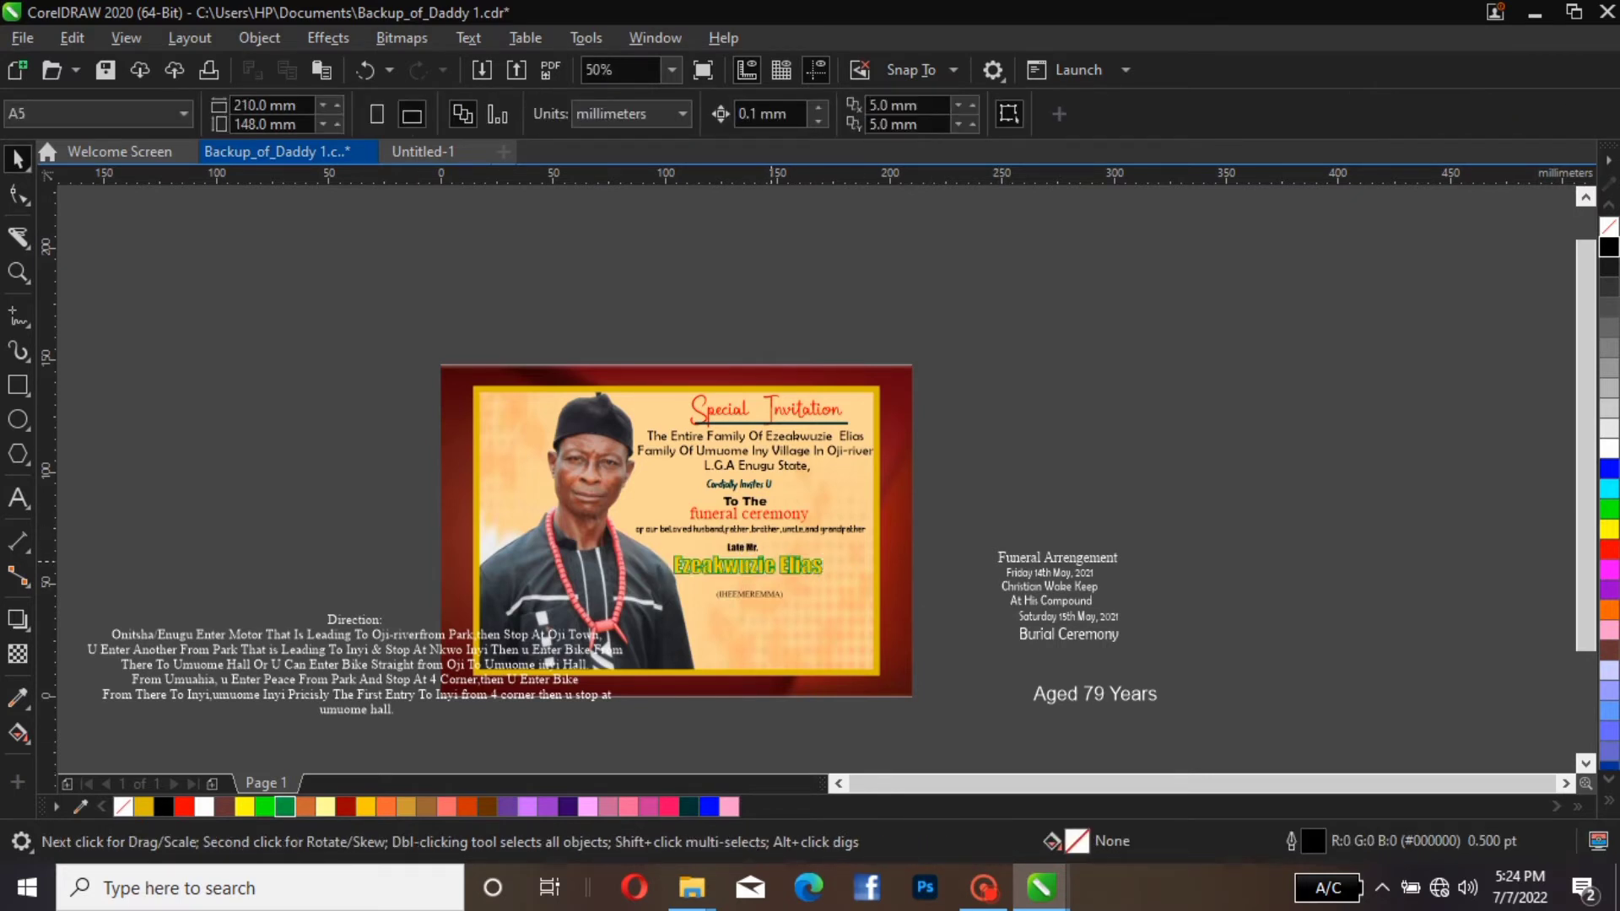
# Enlarge the deceased's name to about 35 pt and shift it slightly down and left, clear of the "Late Mr." line
pyautogui.click(771, 564)
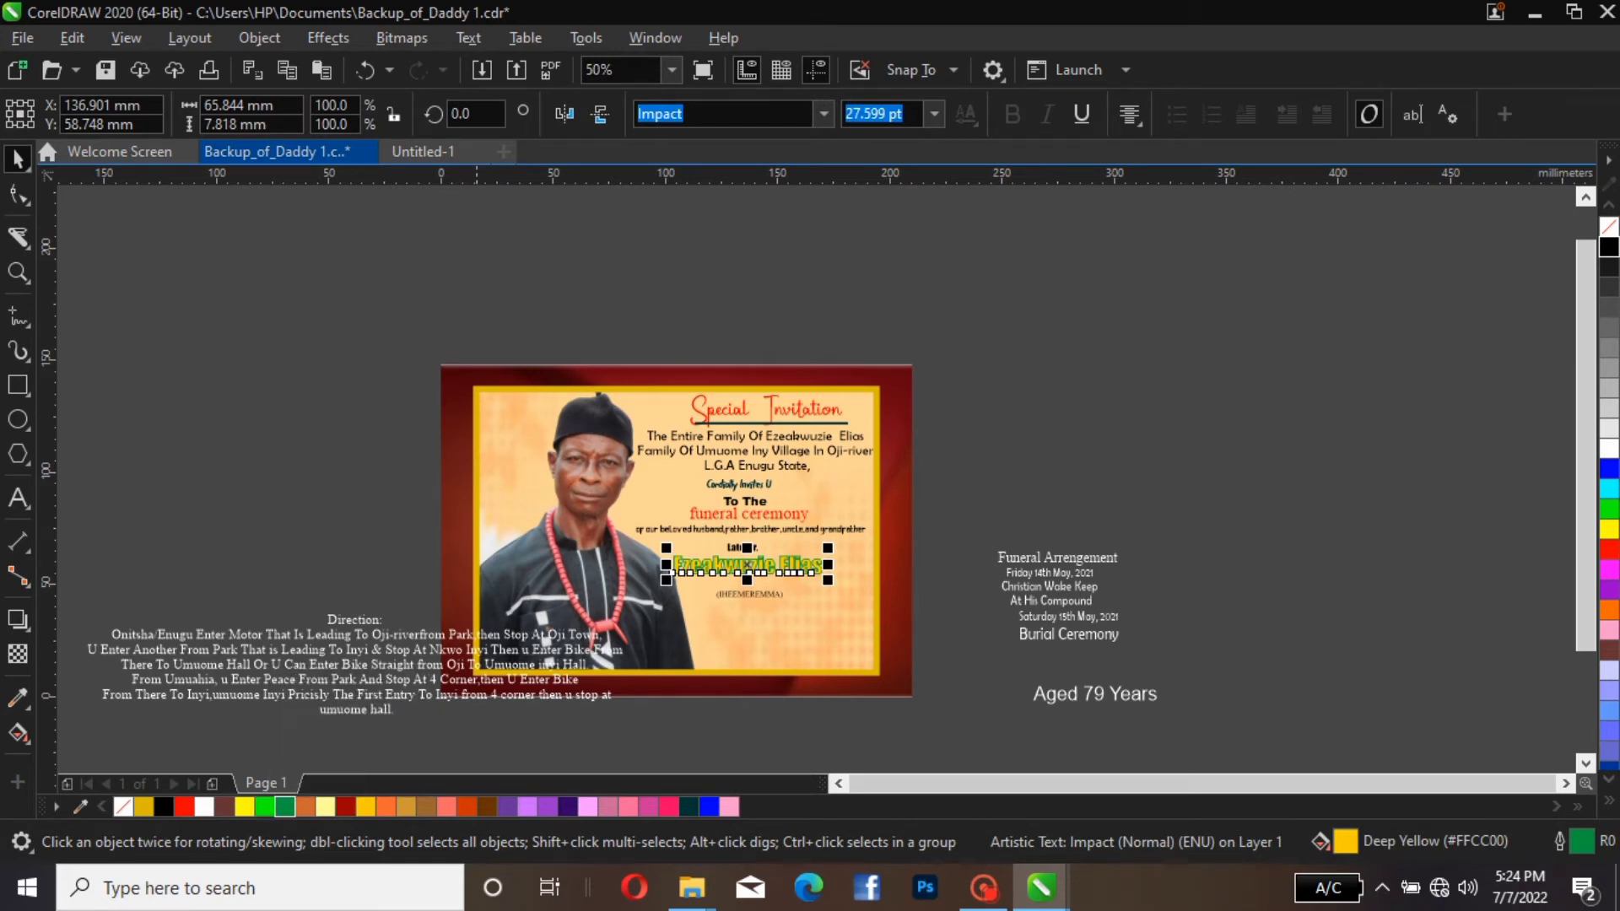
pyautogui.press('Escape')
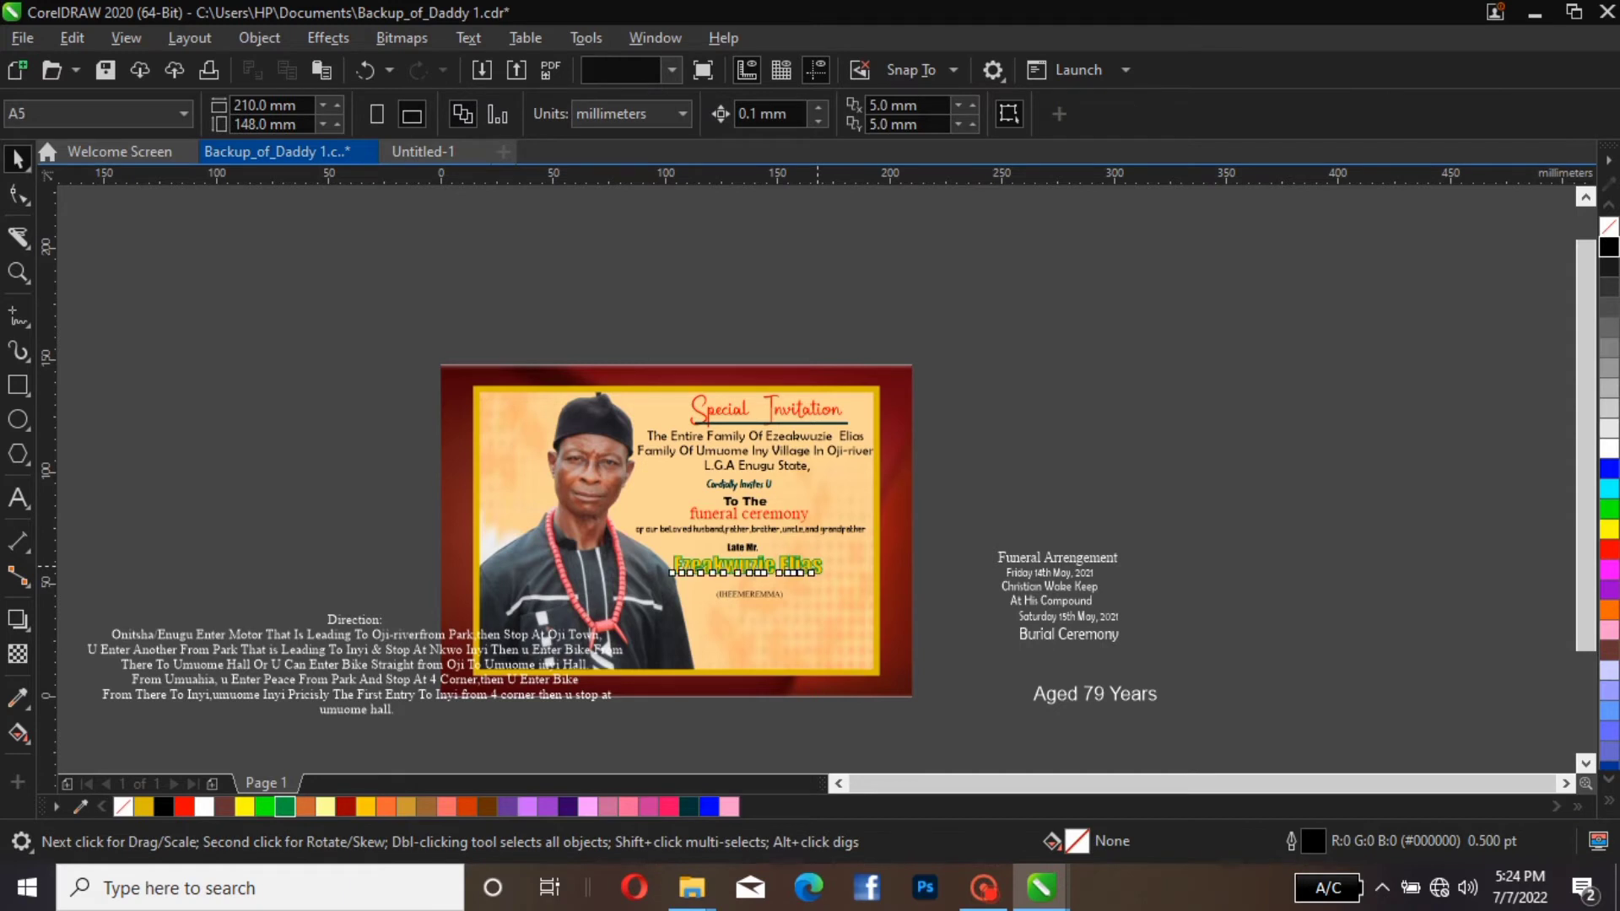
pyautogui.click(818, 566)
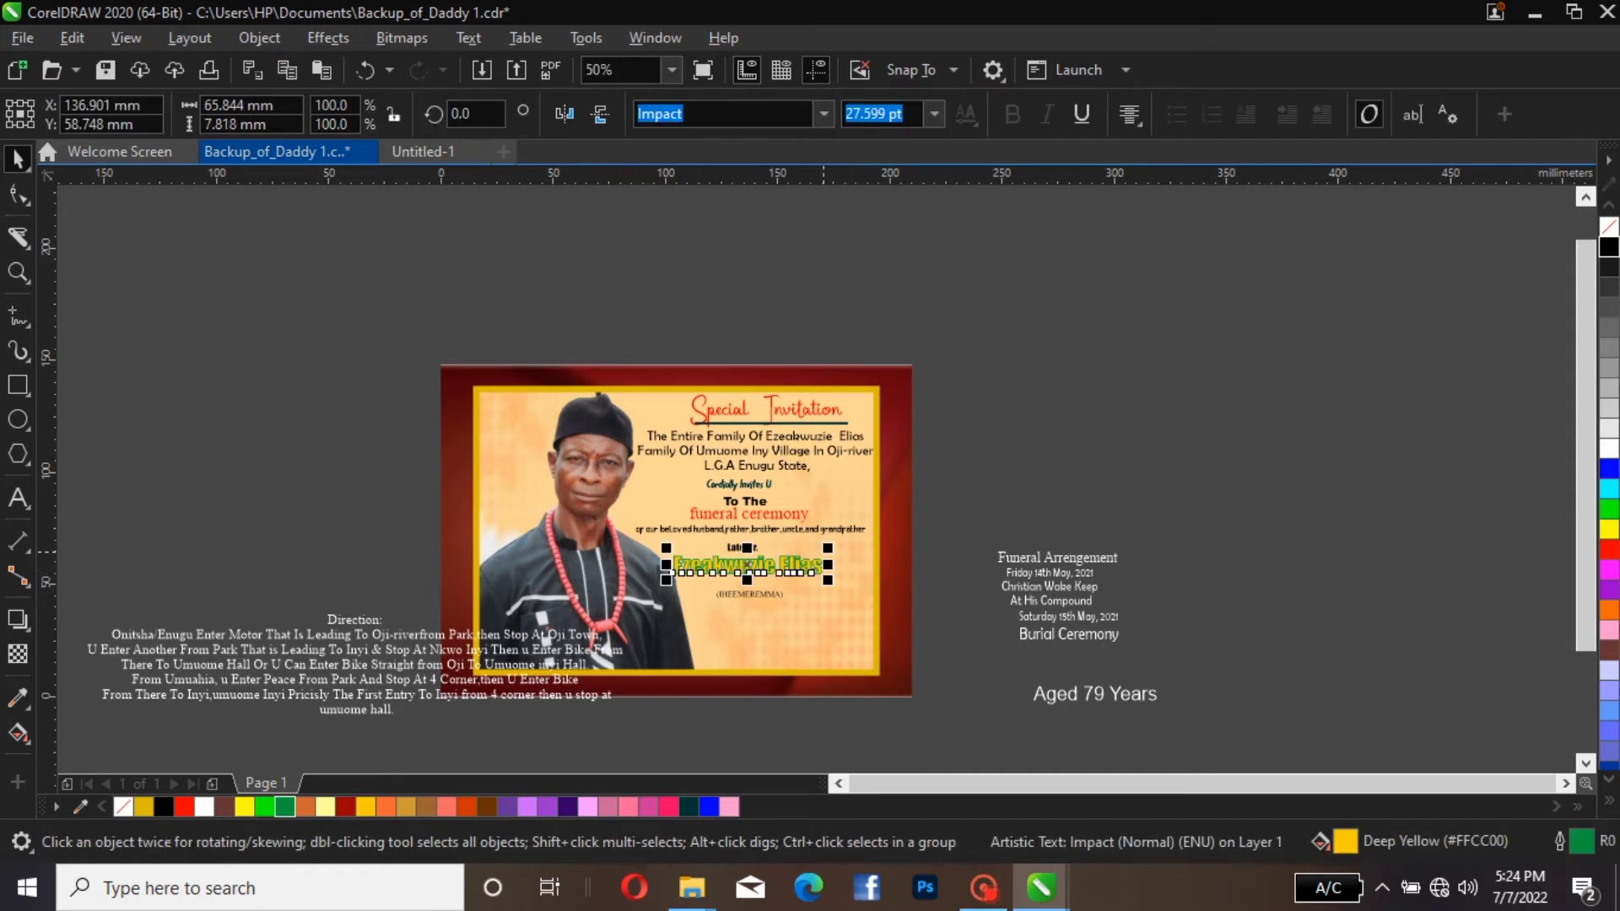
pyautogui.moveTo(828, 547); pyautogui.dragTo(867, 543)
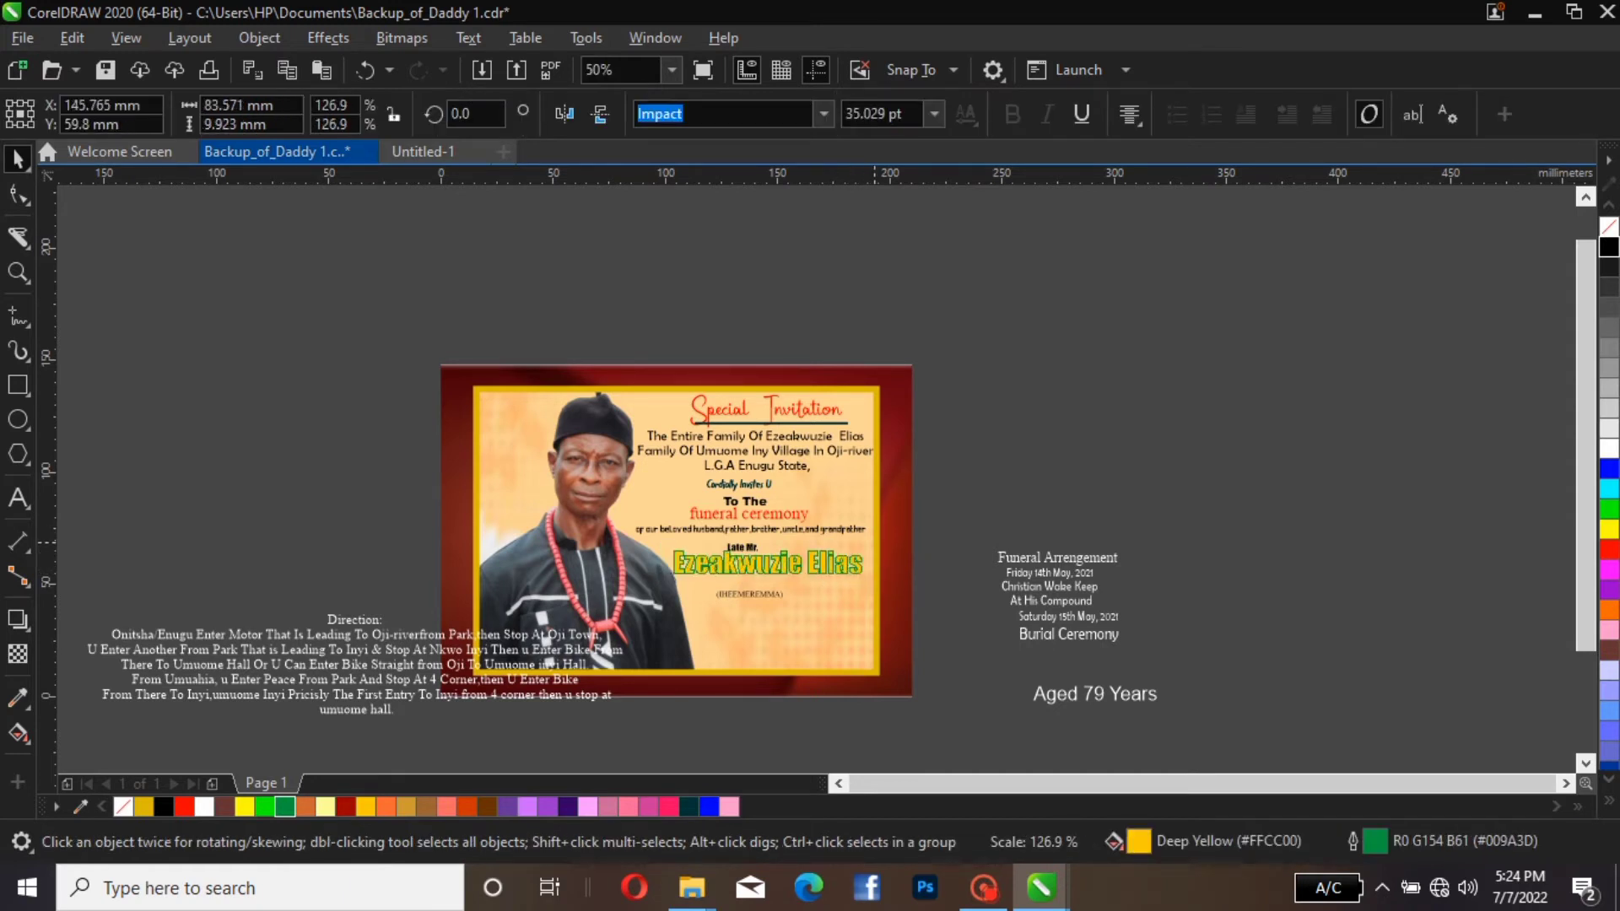
pyautogui.click(962, 544)
pyautogui.click(768, 563)
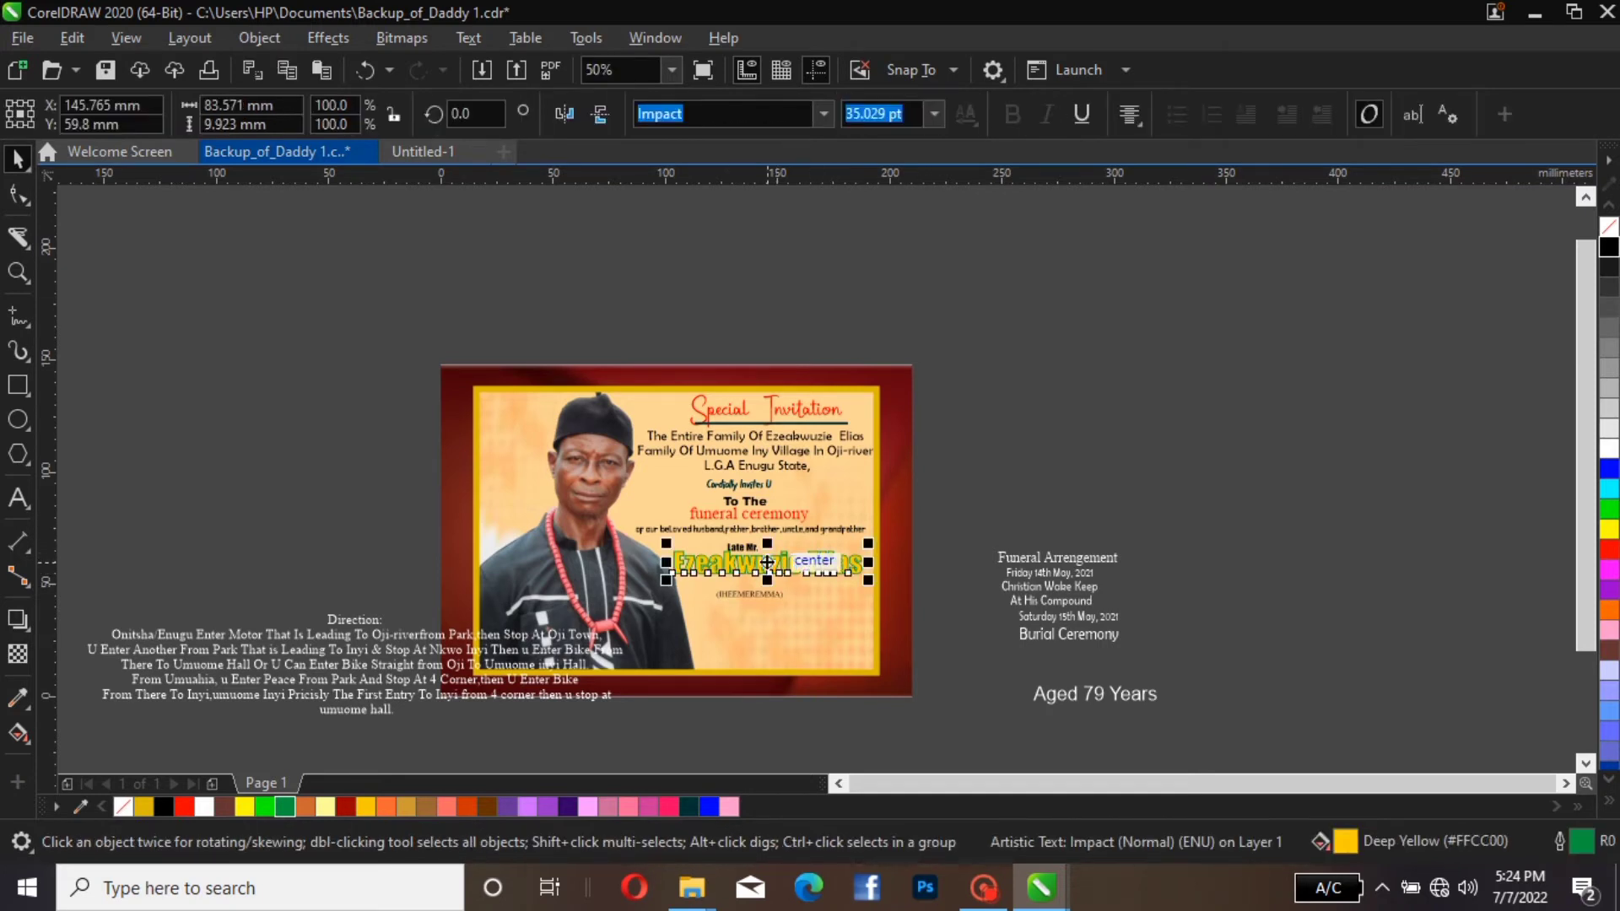
pyautogui.moveTo(767, 563)
pyautogui.mouseDown()
pyautogui.moveTo(778, 580)
pyautogui.moveTo(764, 570)
pyautogui.mouseUp()
pyautogui.press('Escape')
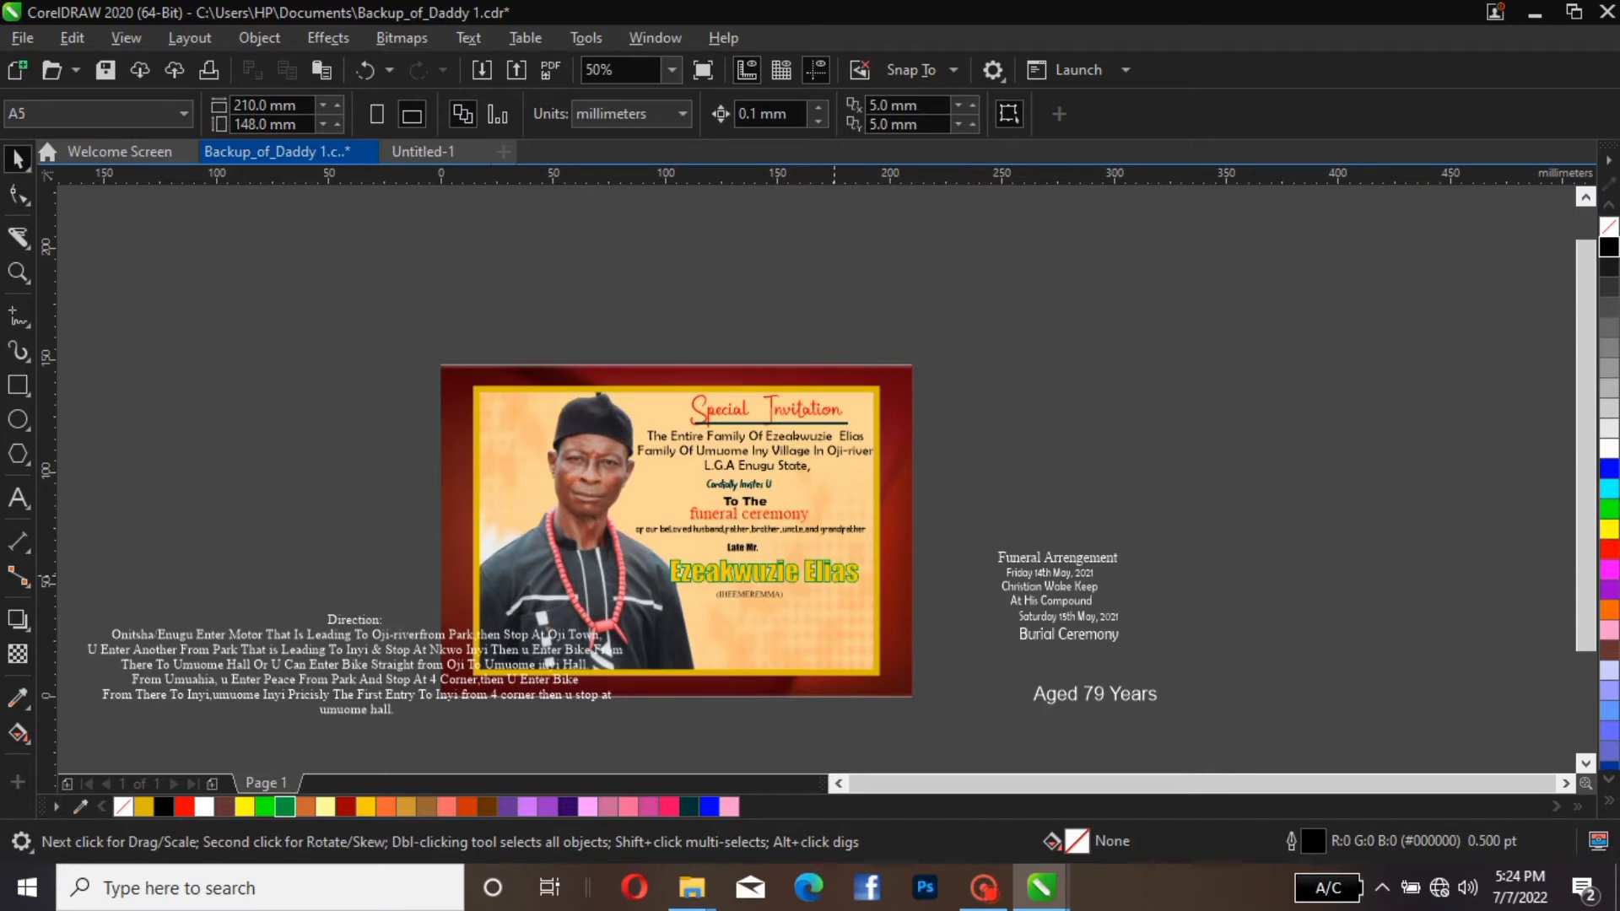
pyautogui.click(764, 574)
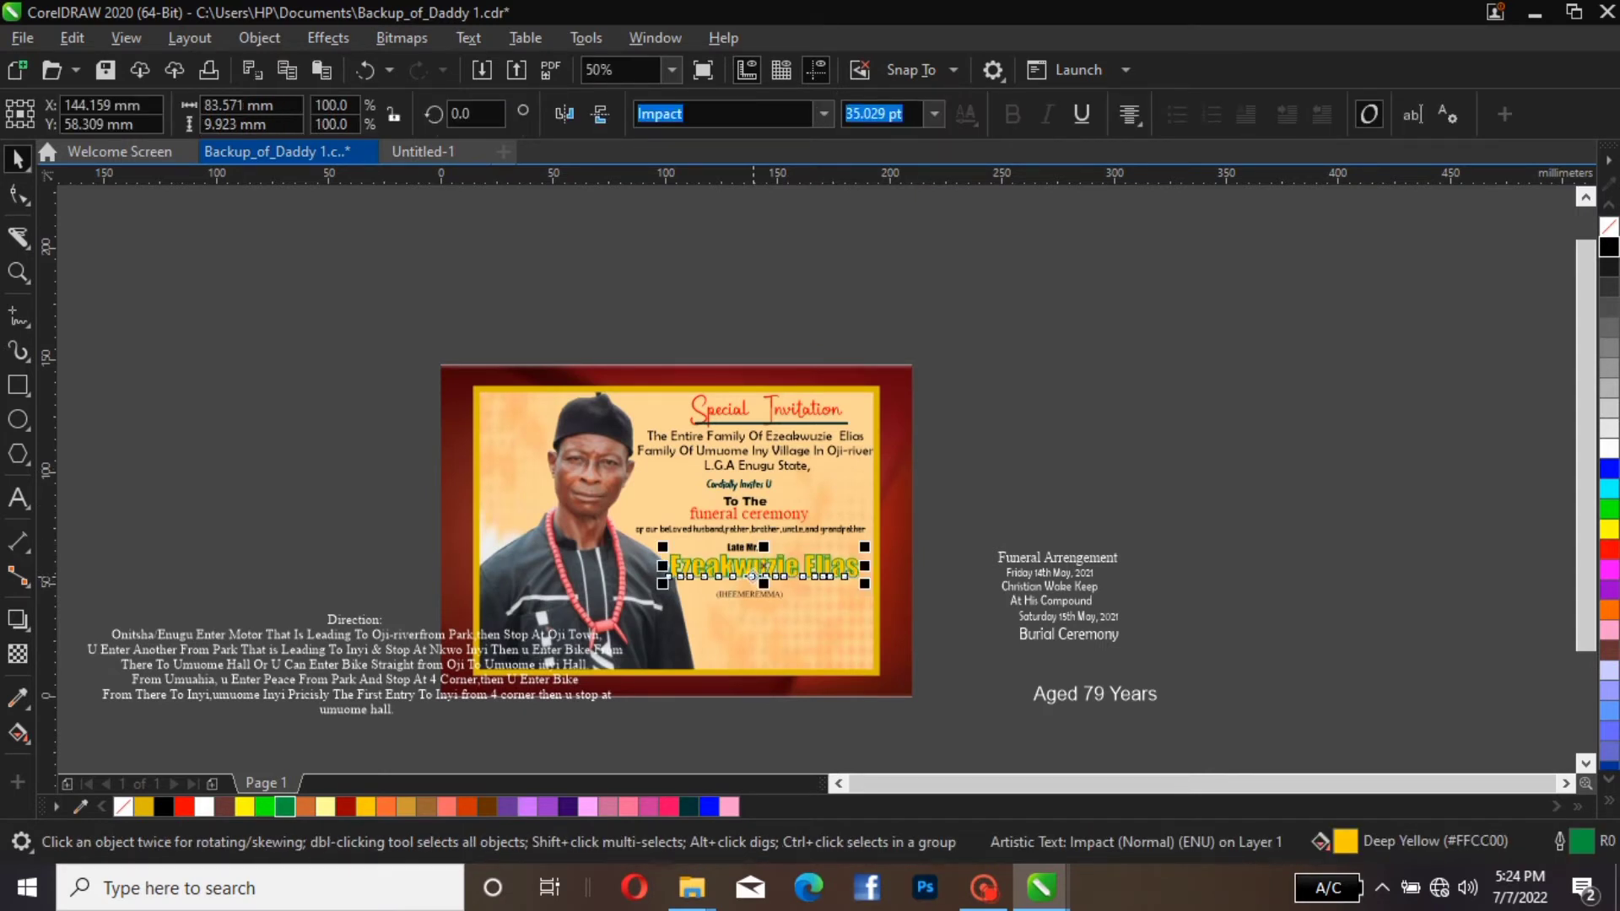
pyautogui.press('Escape')
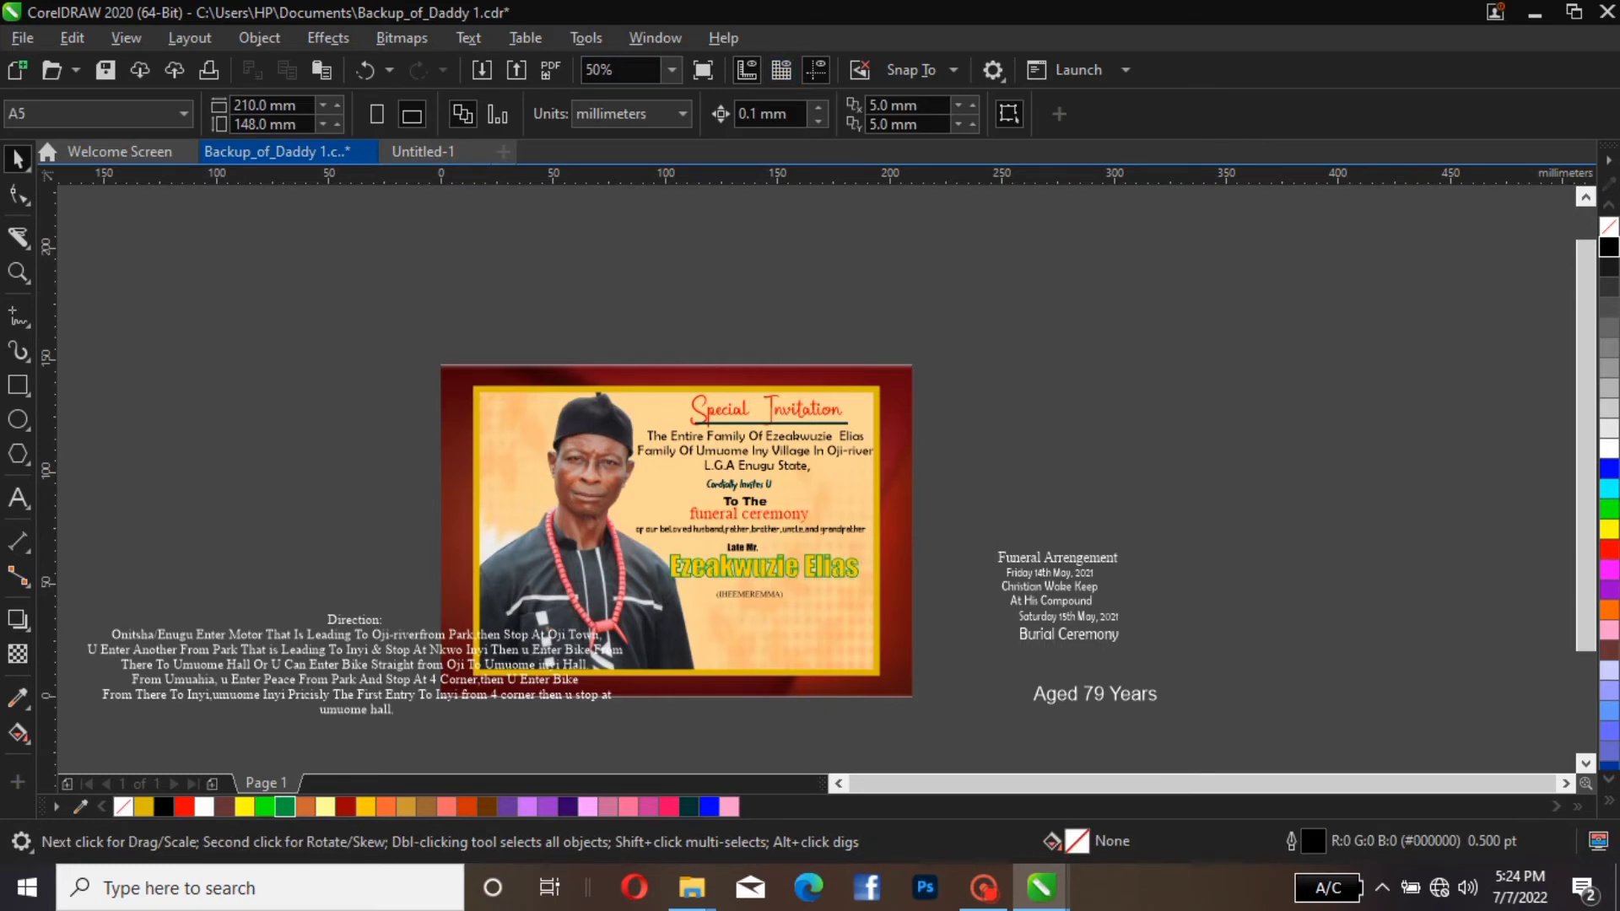
# Move the bracketed name up so it sits directly beneath the deceased's name, and deselect it
pyautogui.click(672, 70)
pyautogui.click(609, 112)
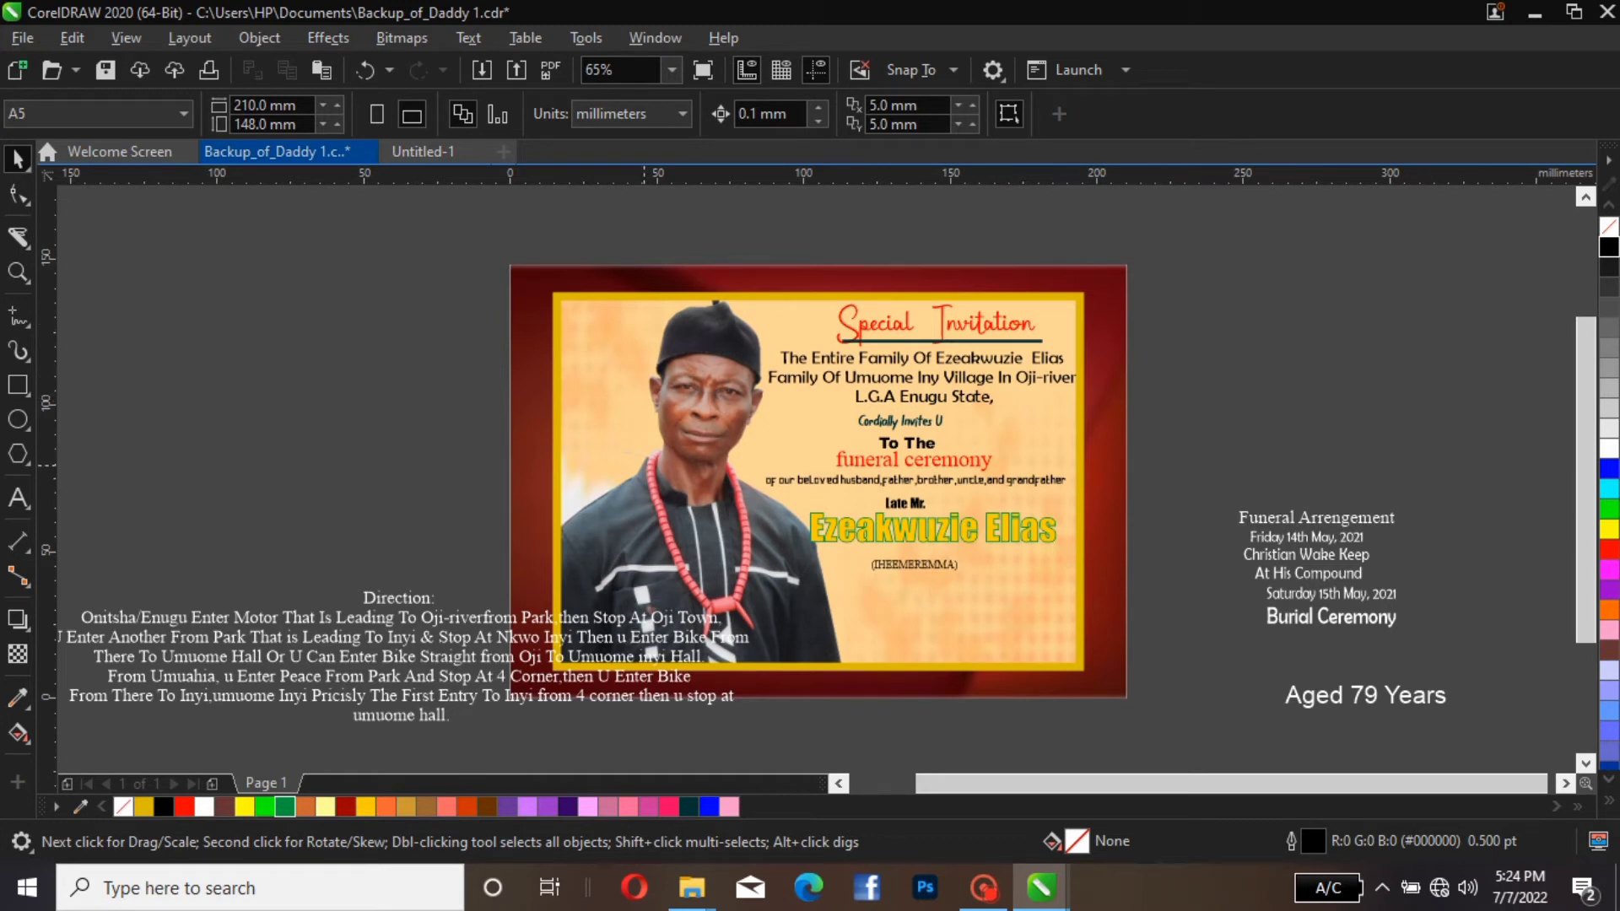
pyautogui.moveTo(902, 562); pyautogui.dragTo(908, 549)
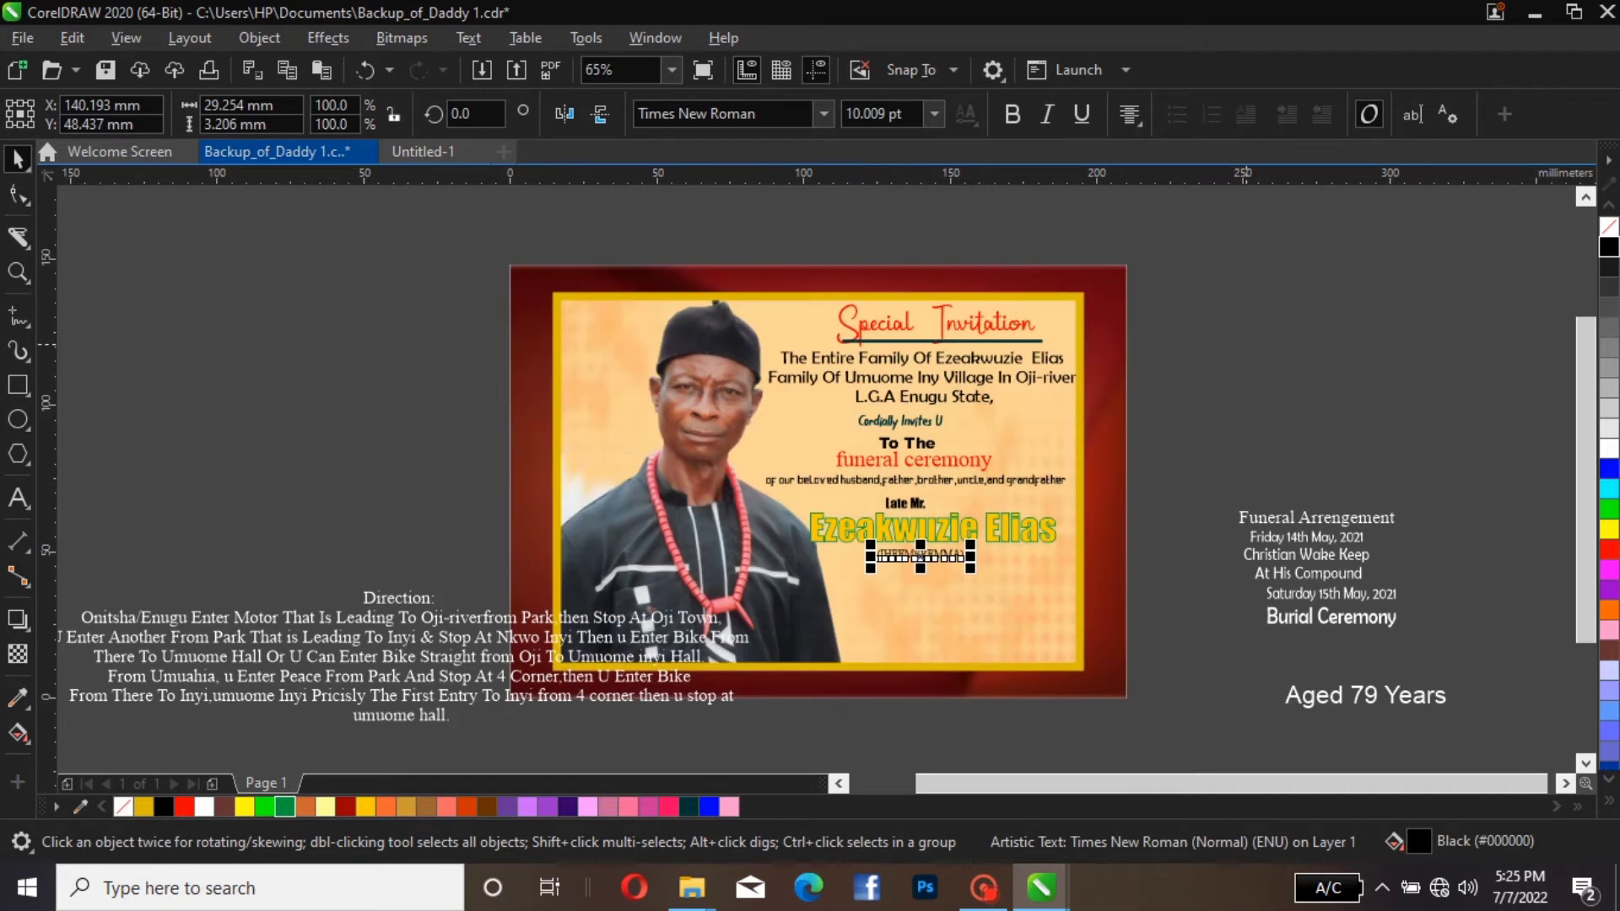
pyautogui.press('Escape')
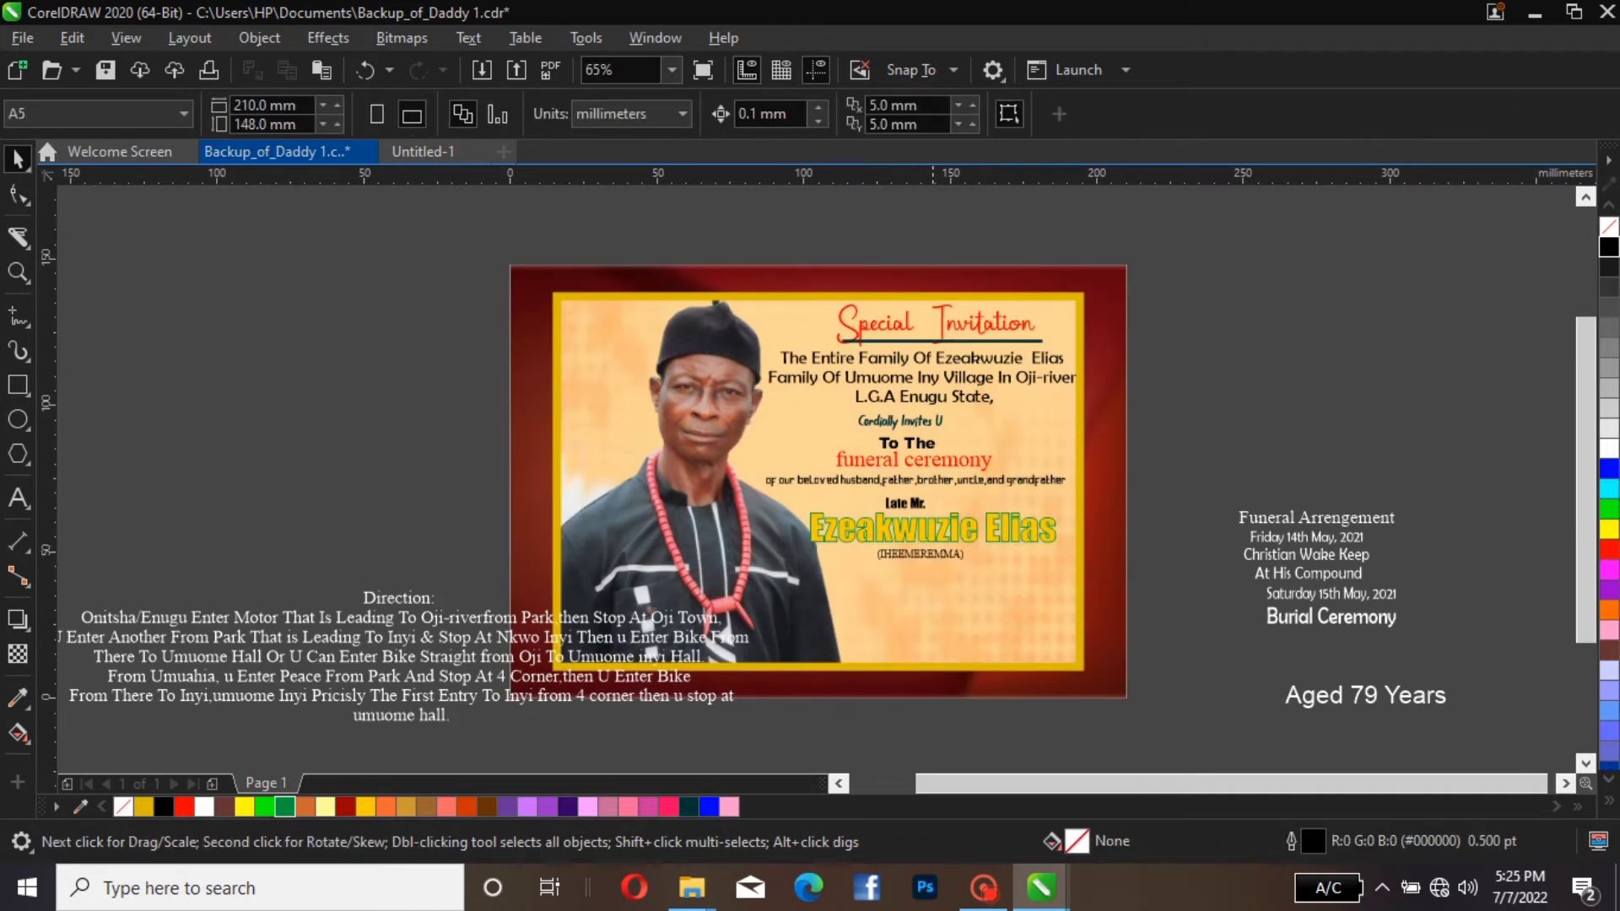
# Enlarge the bracketed name to about 16 pt and set it in the Impact font
pyautogui.click(965, 557)
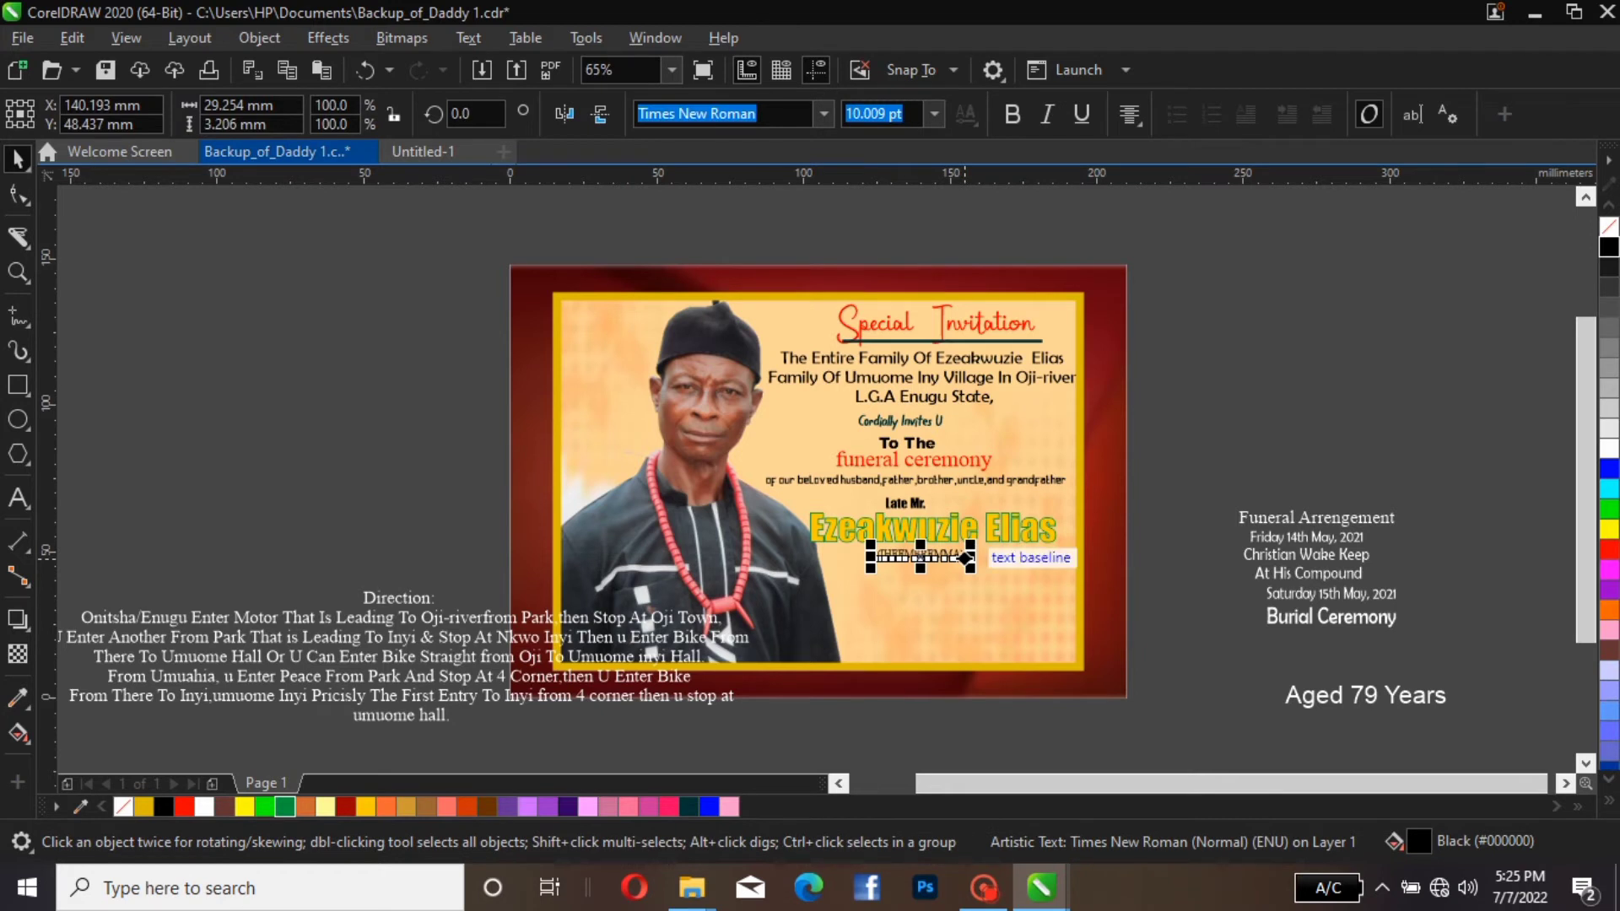
pyautogui.moveTo(970, 545); pyautogui.dragTo(998, 540)
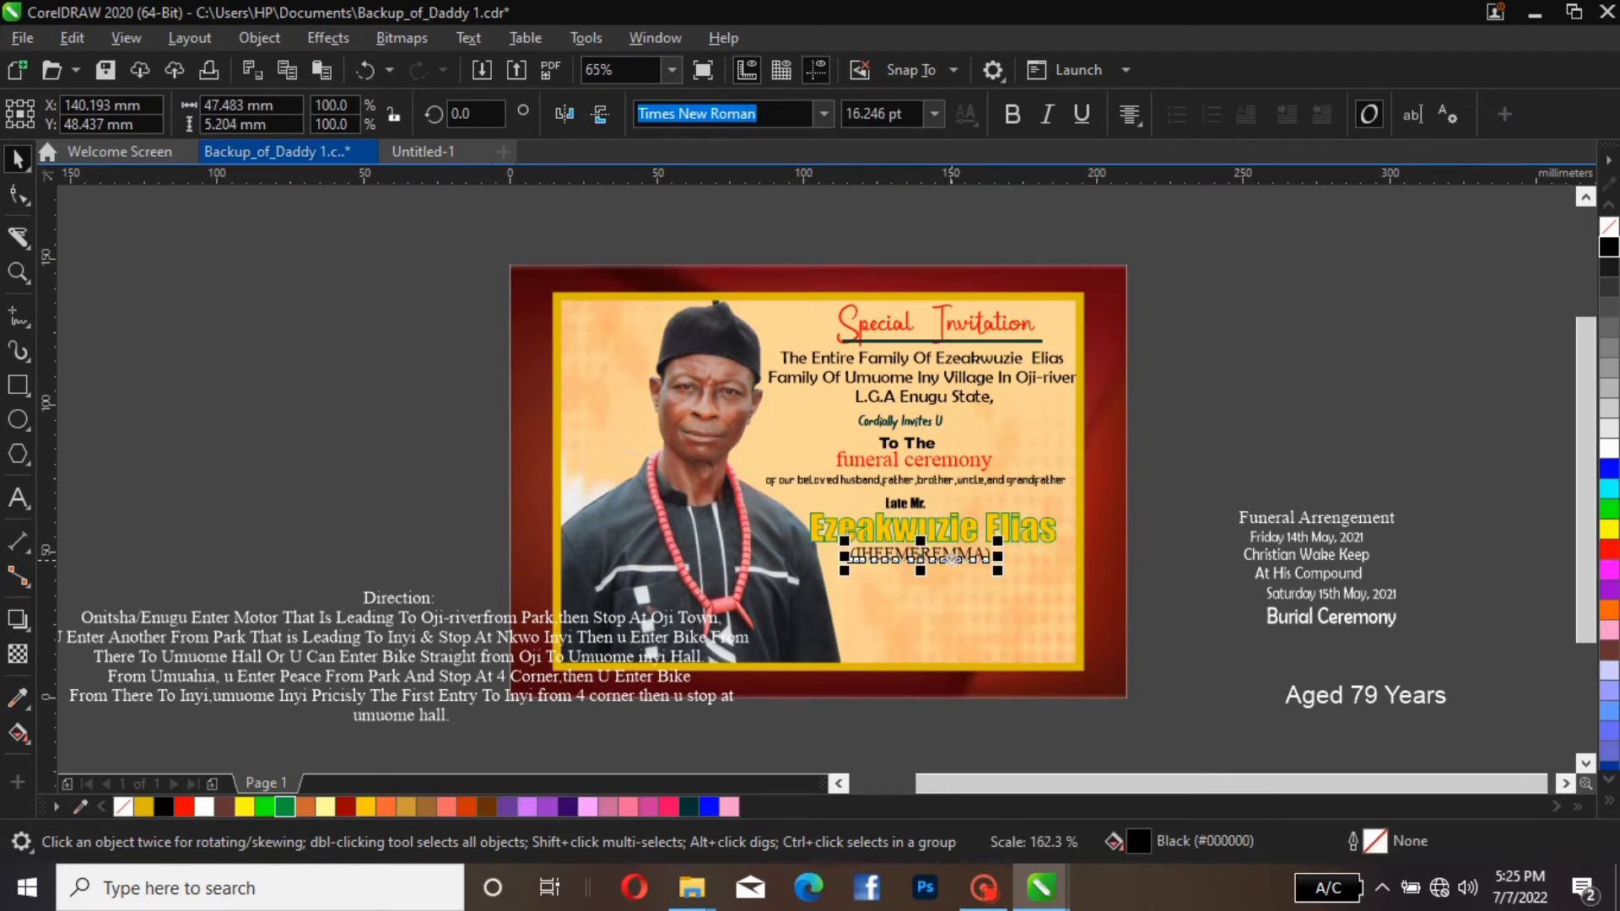
pyautogui.click(823, 114)
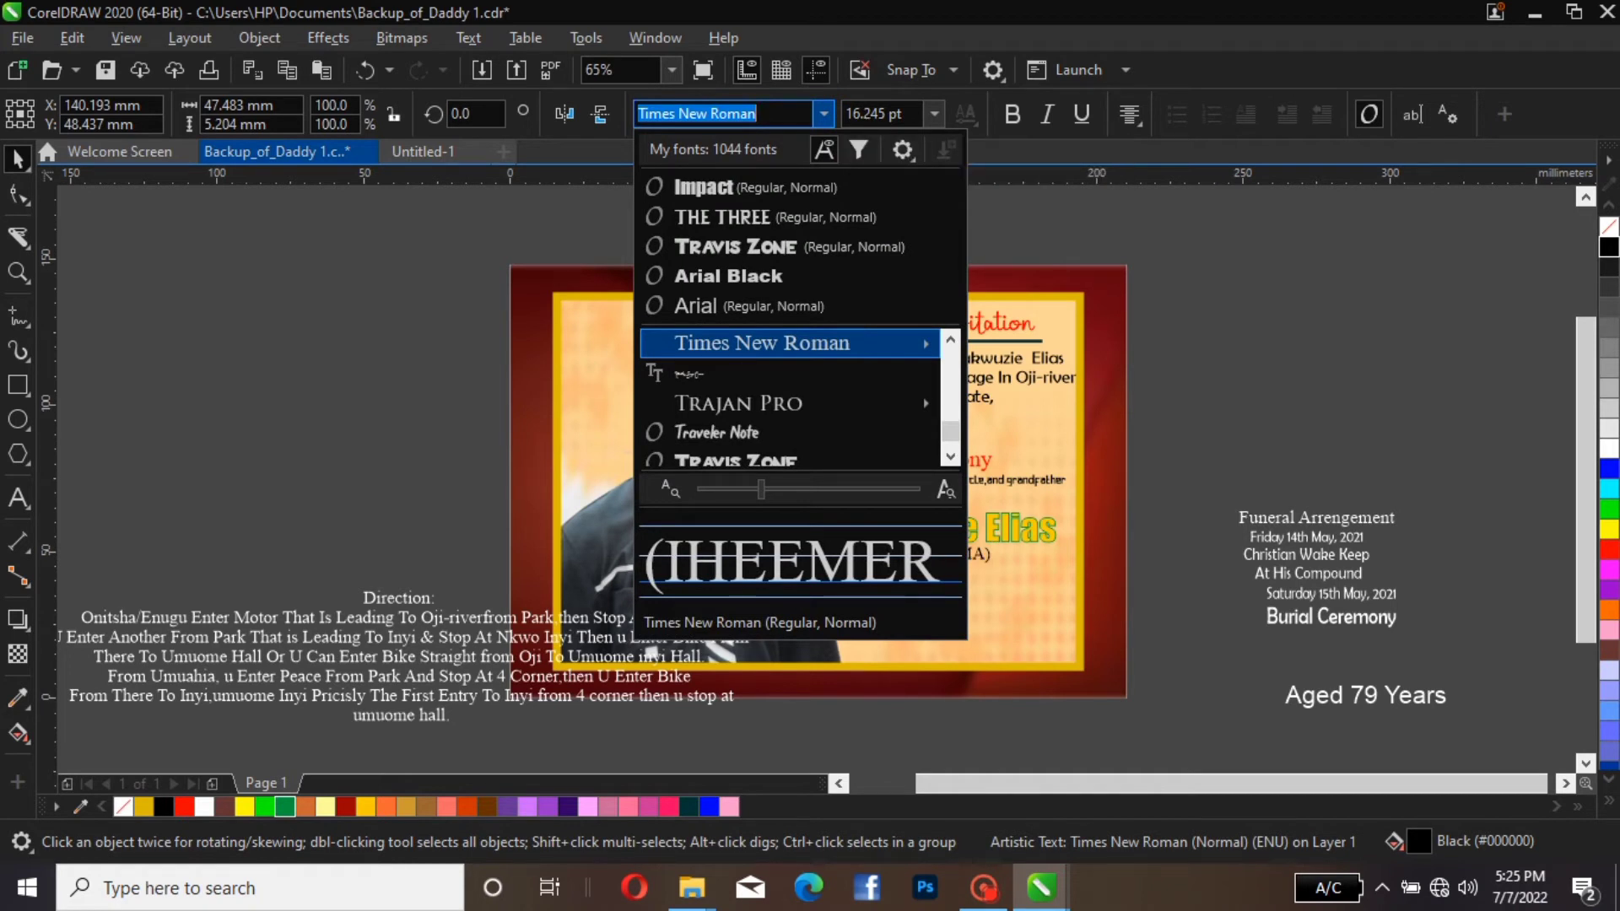
pyautogui.click(704, 187)
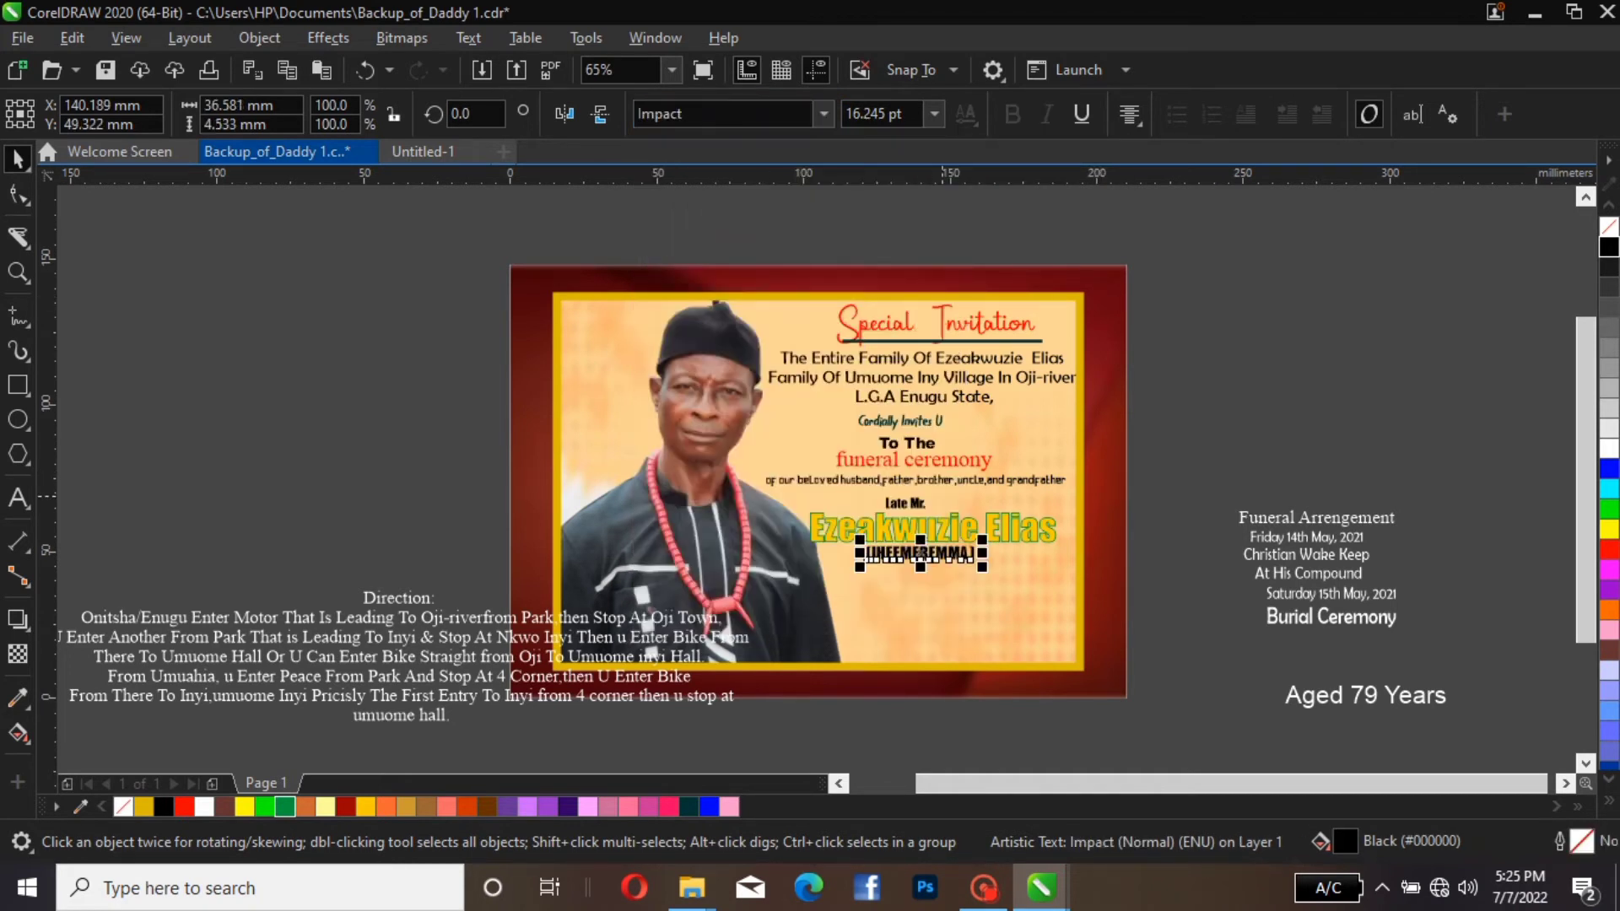
# Open the font choices for the deceased's name
pyautogui.click(921, 531)
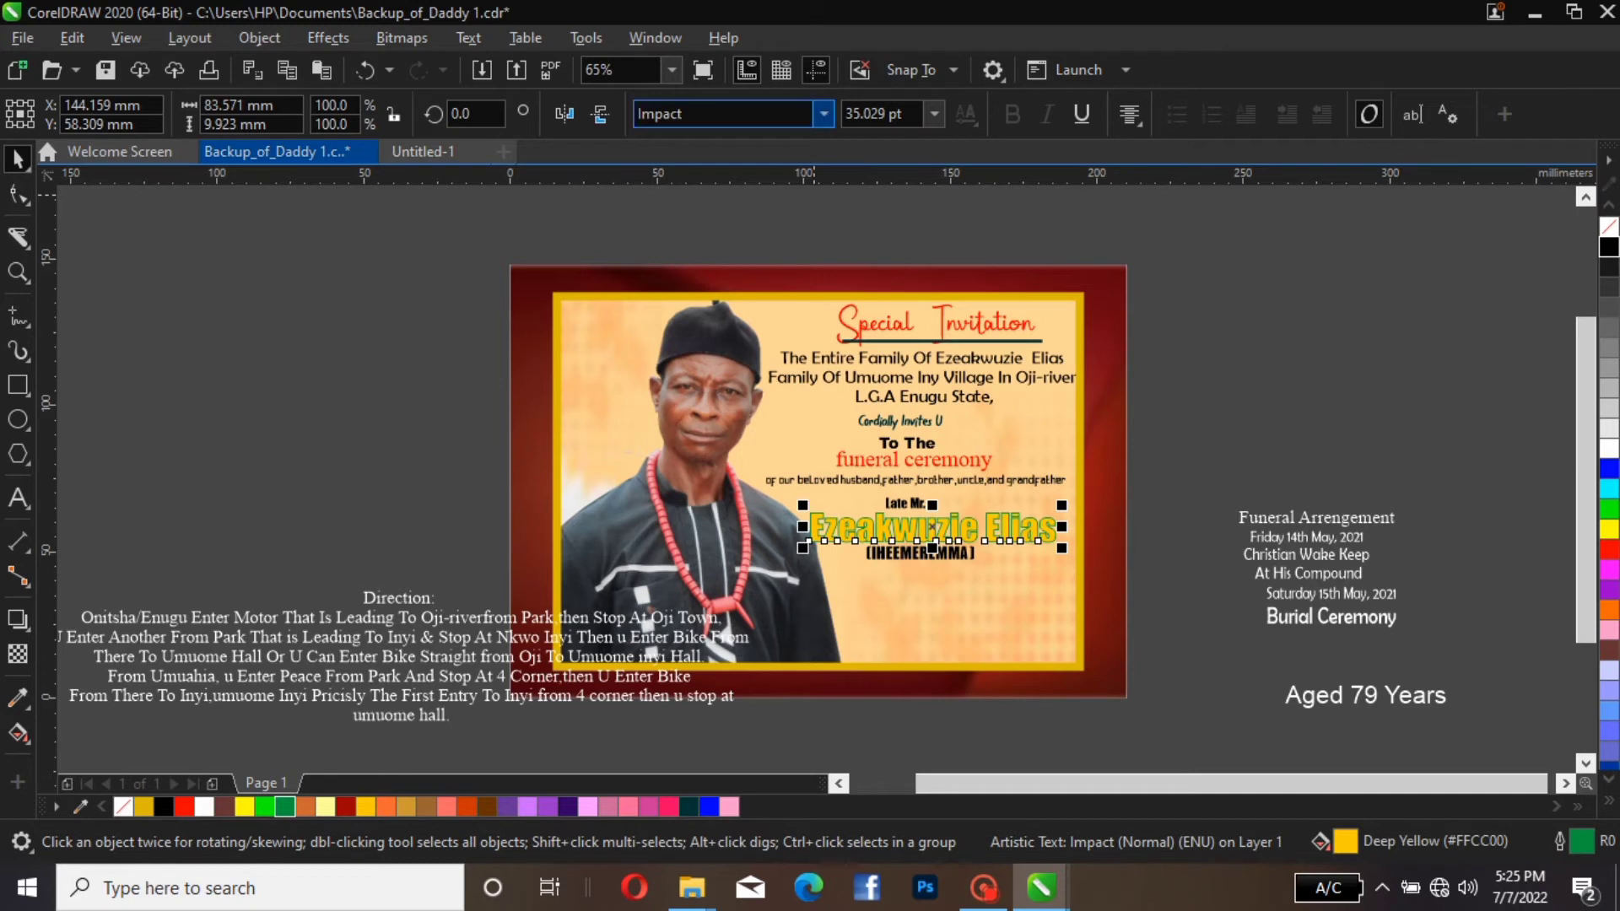
pyautogui.click(822, 114)
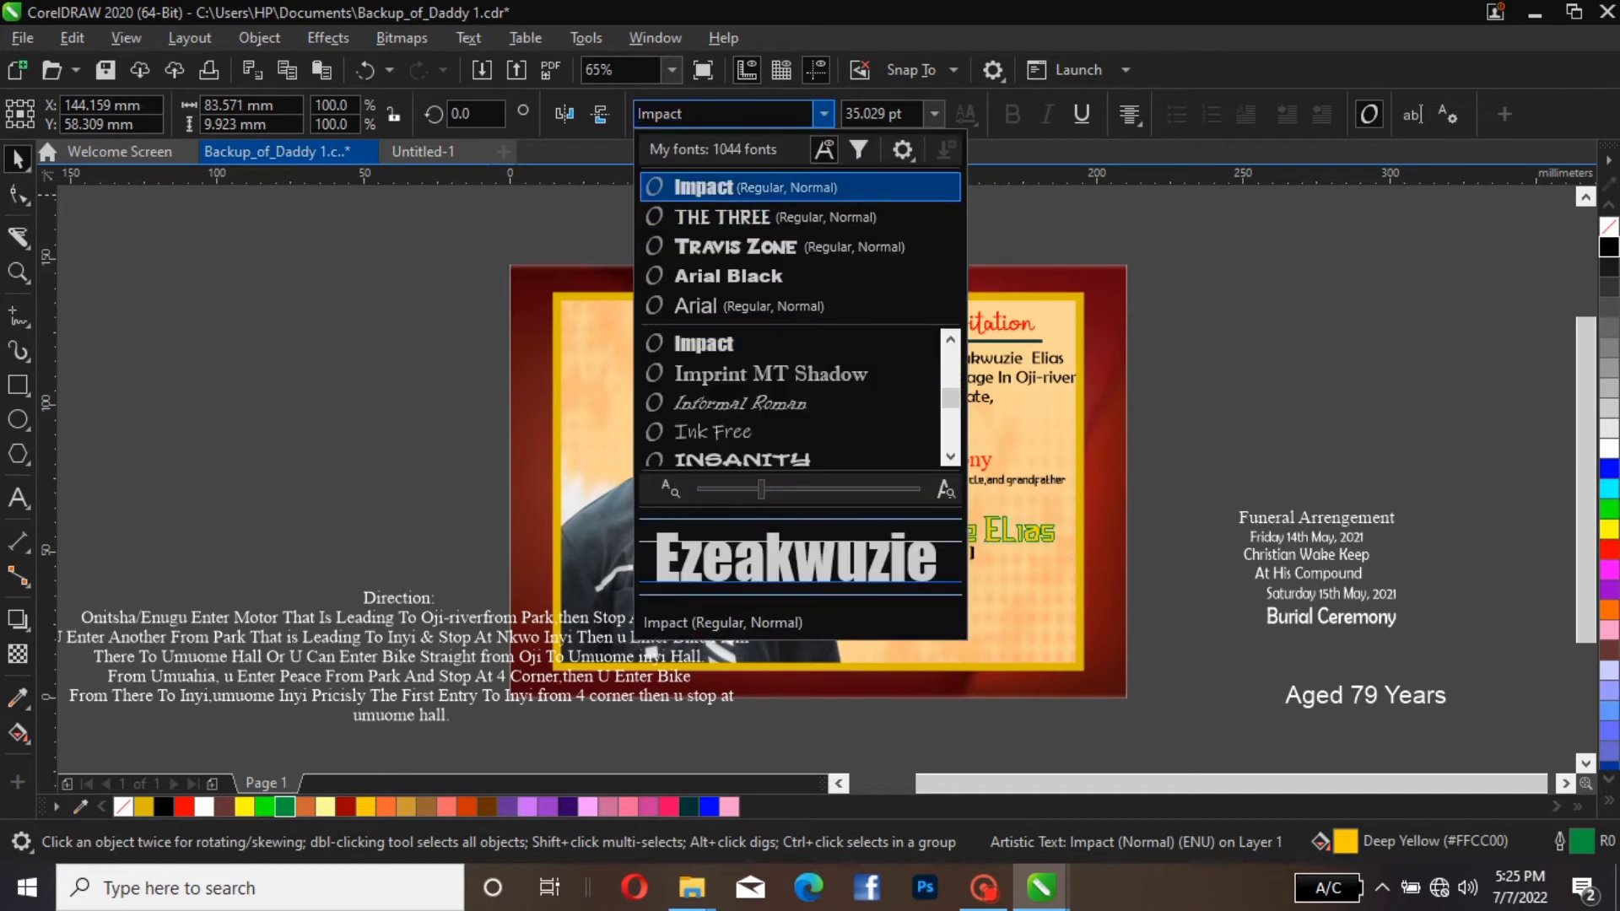
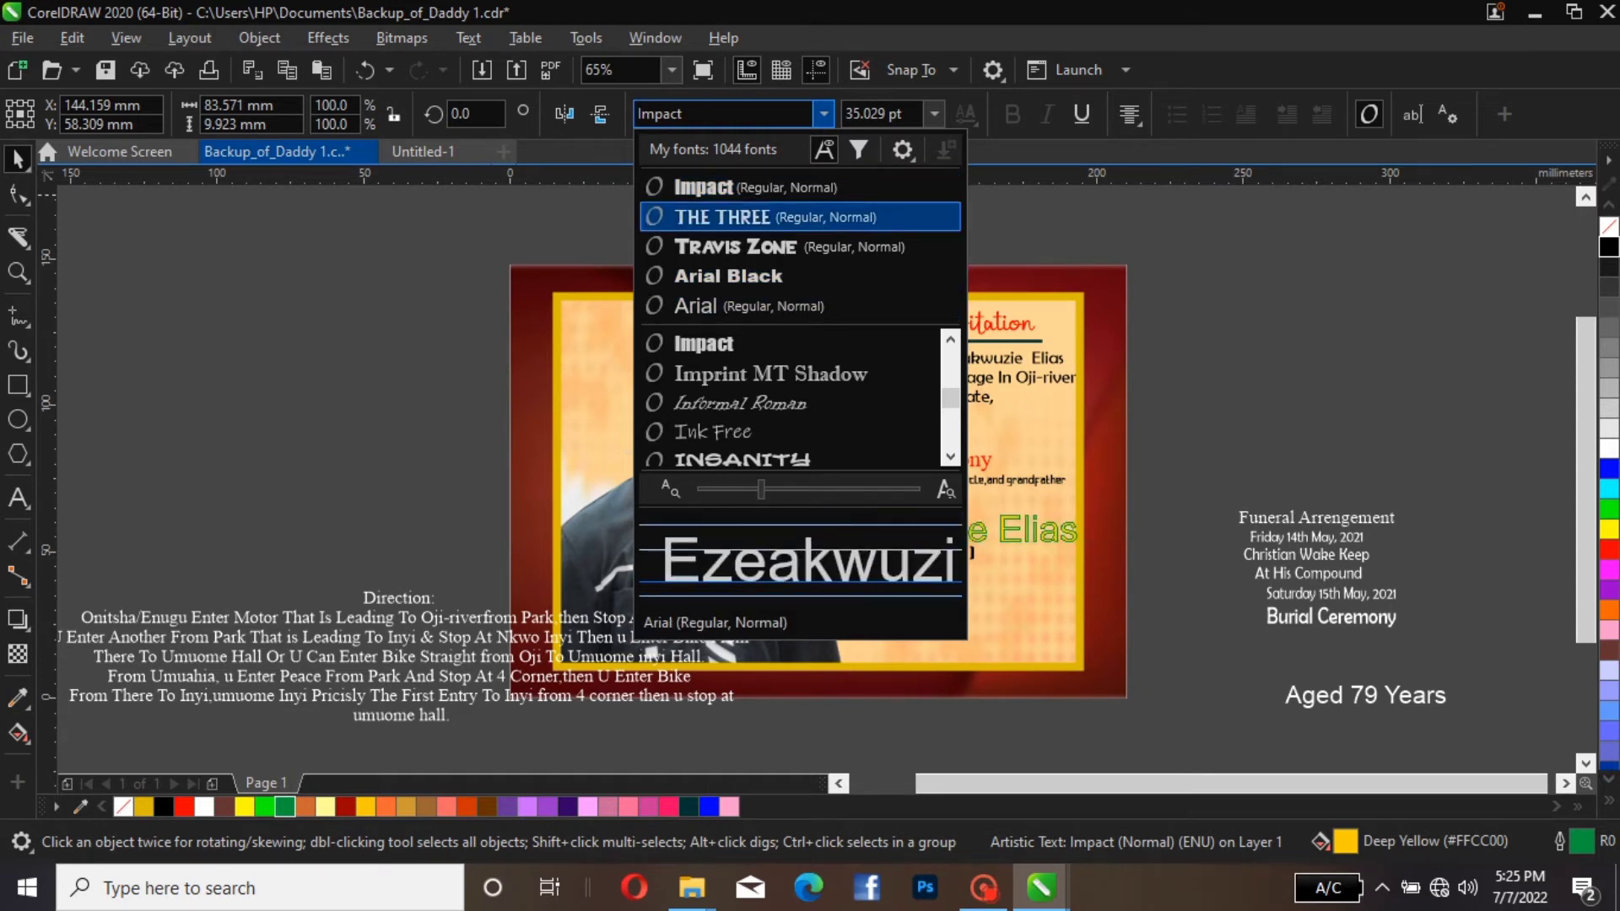
# Set the deceased's name in Arial Narrow Bold
pyautogui.click(675, 114)
pyautogui.write('A')
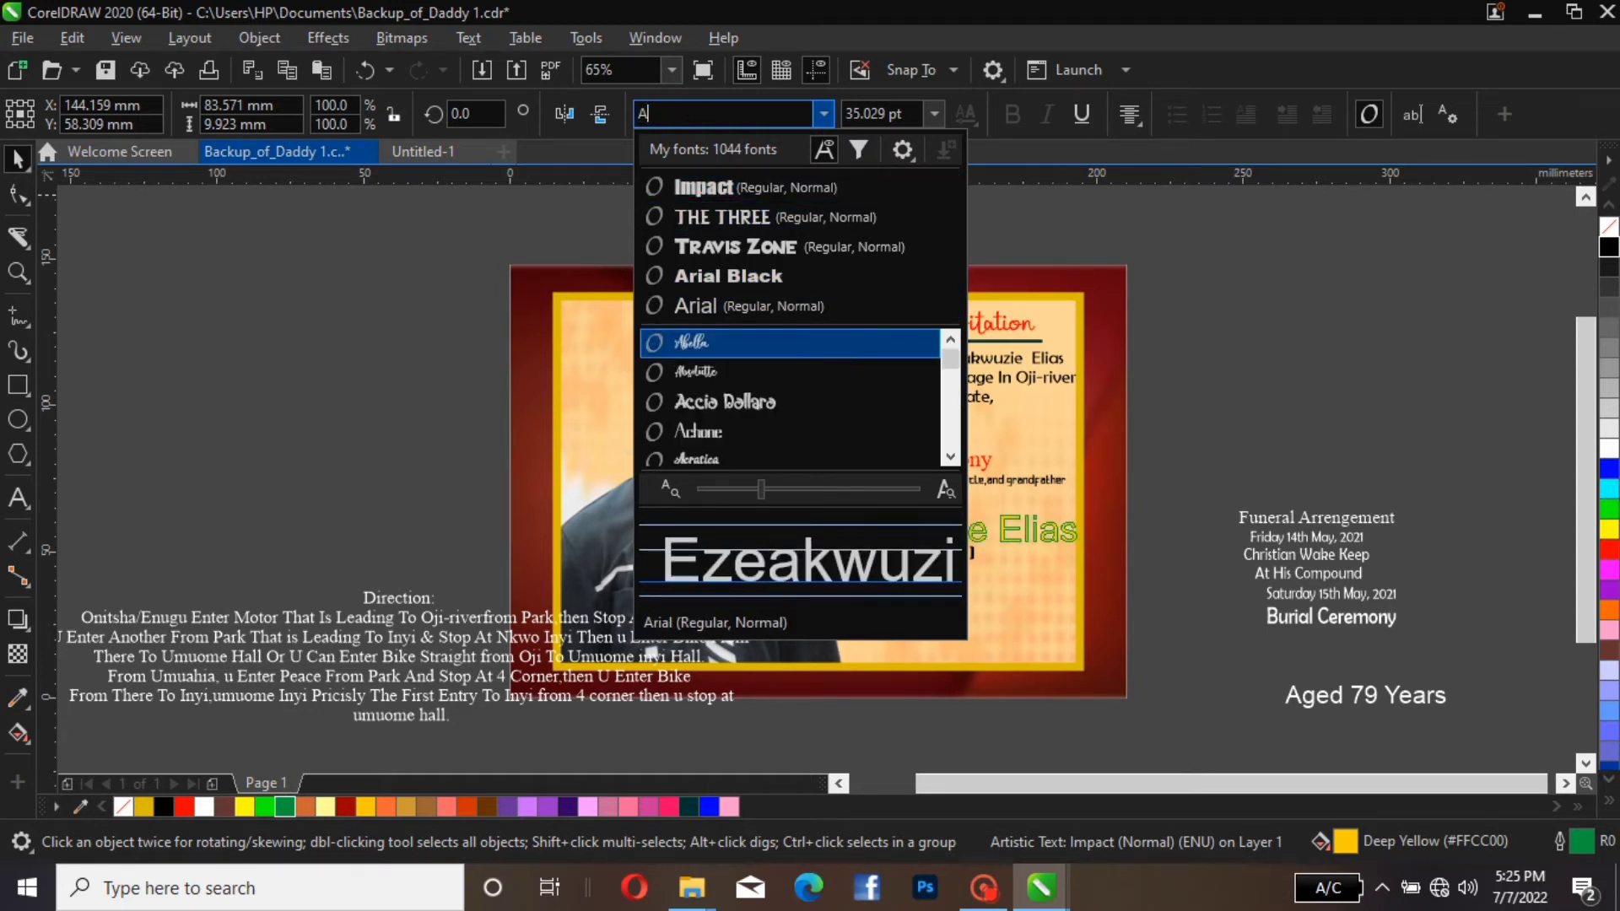
pyautogui.write('RI')
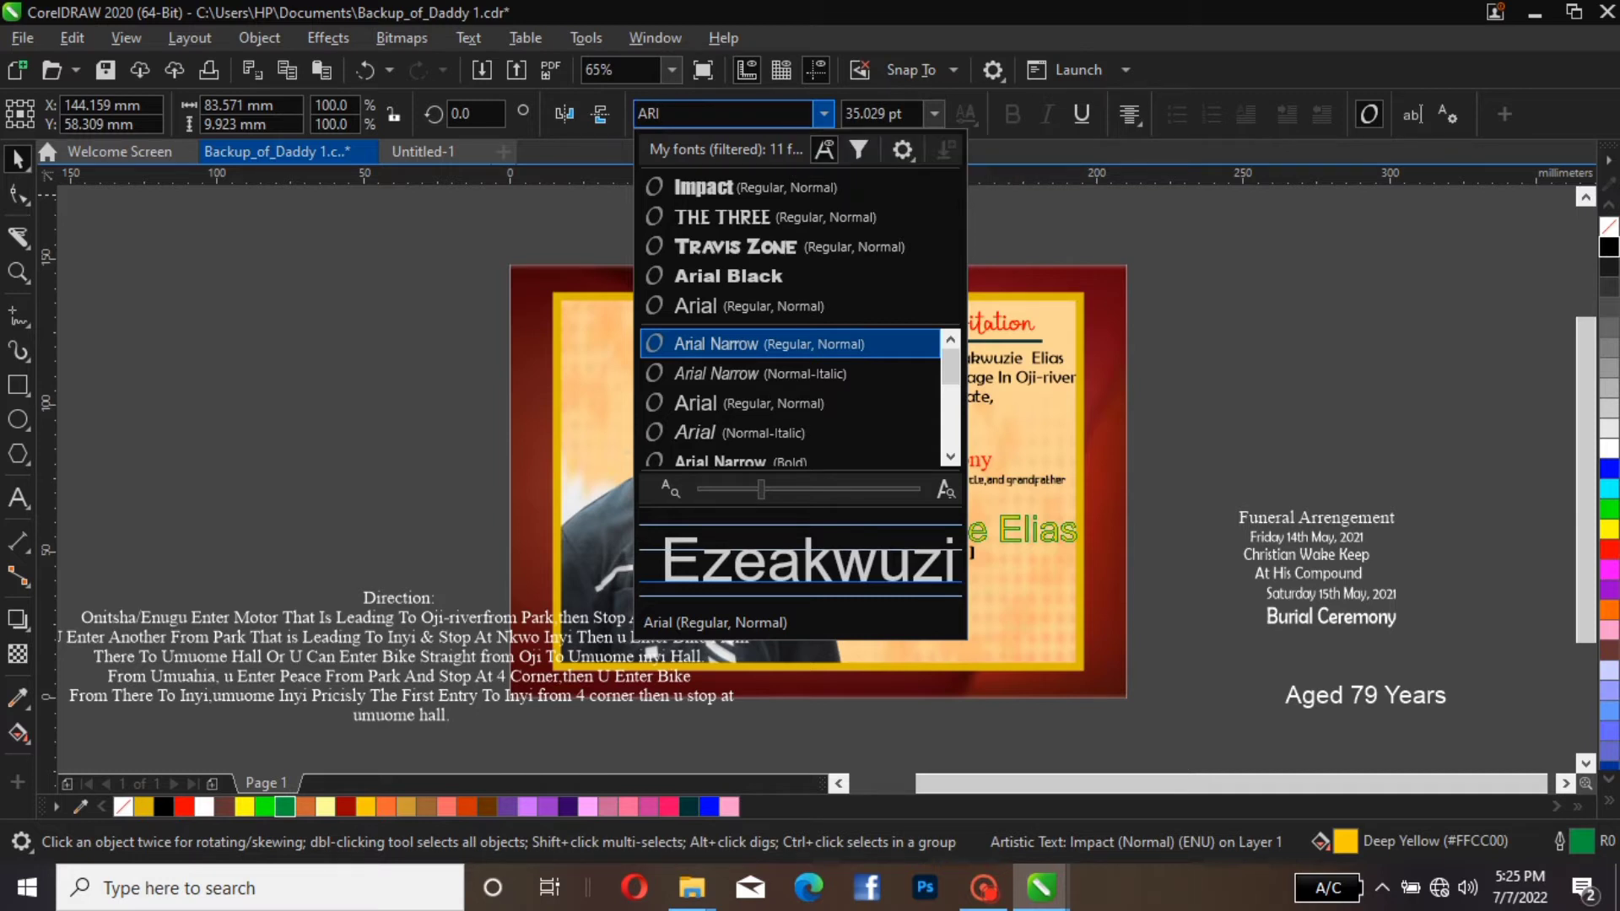
pyautogui.press('Down')
pyautogui.press('Down')
pyautogui.press('Down')
pyautogui.press('Down')
pyautogui.press('Return')
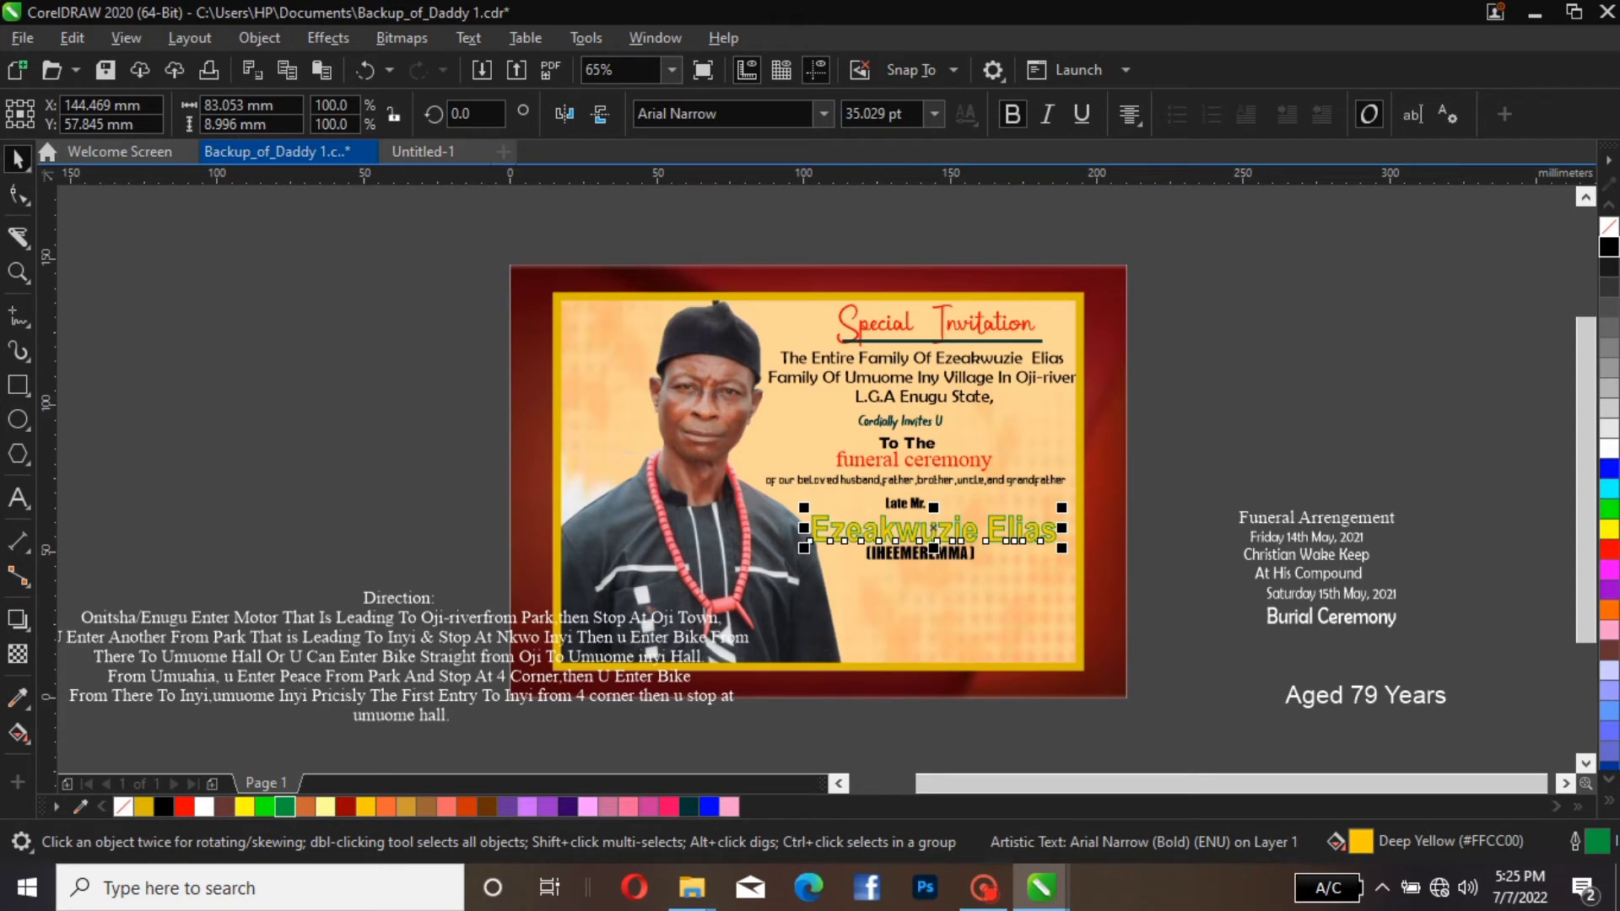
# Try Arial Bold and Arial Black on the deceased's name
pyautogui.click(824, 114)
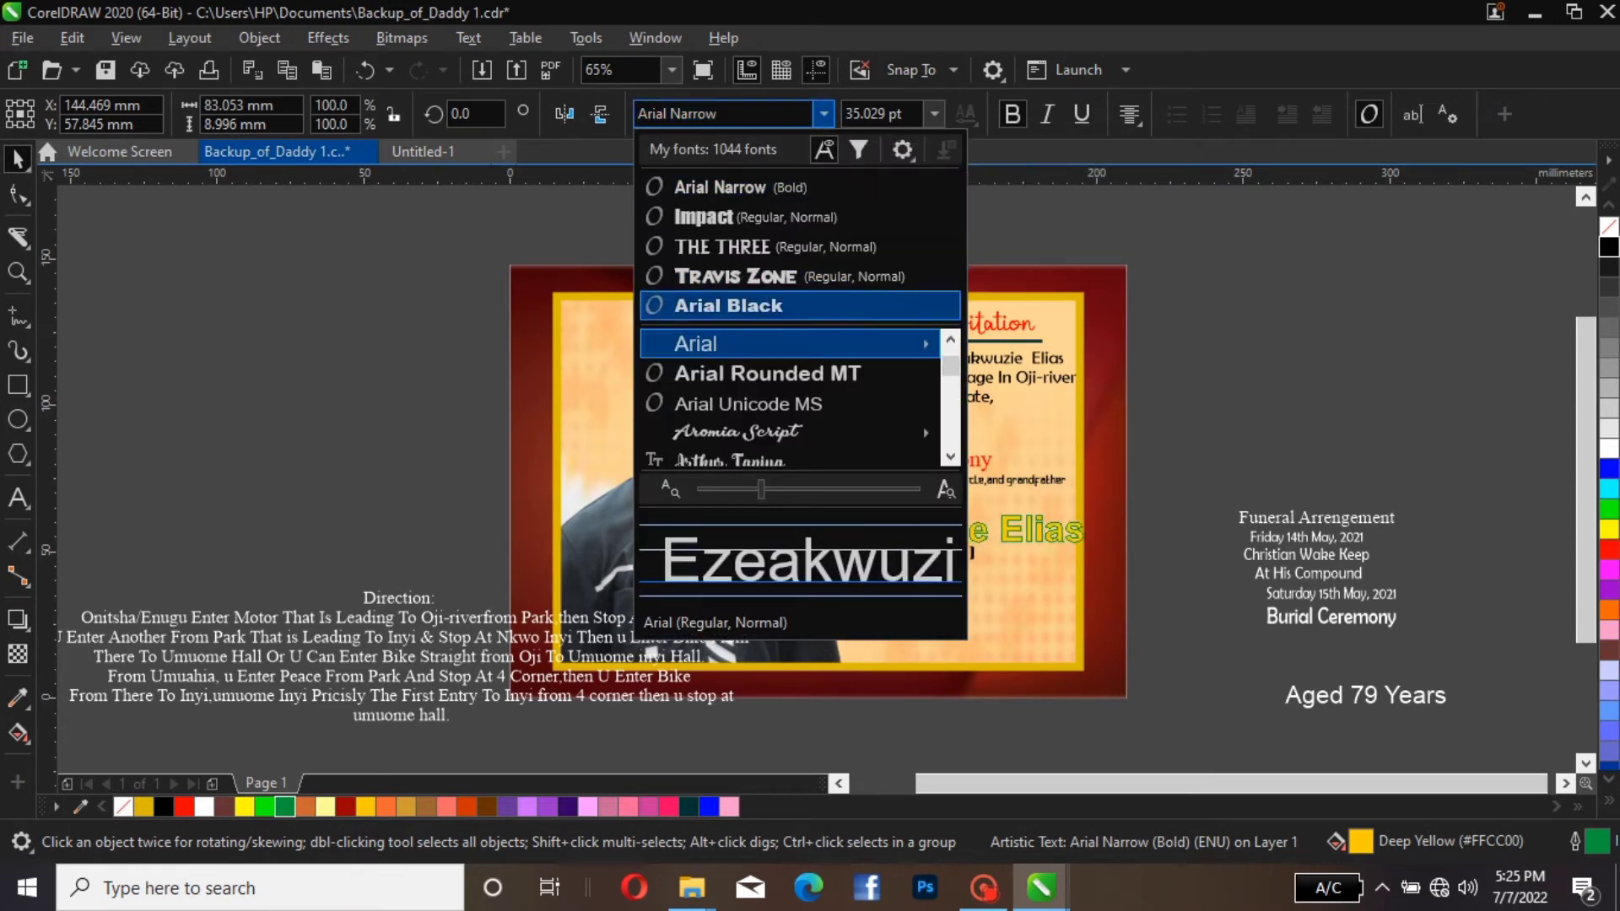
pyautogui.click(829, 351)
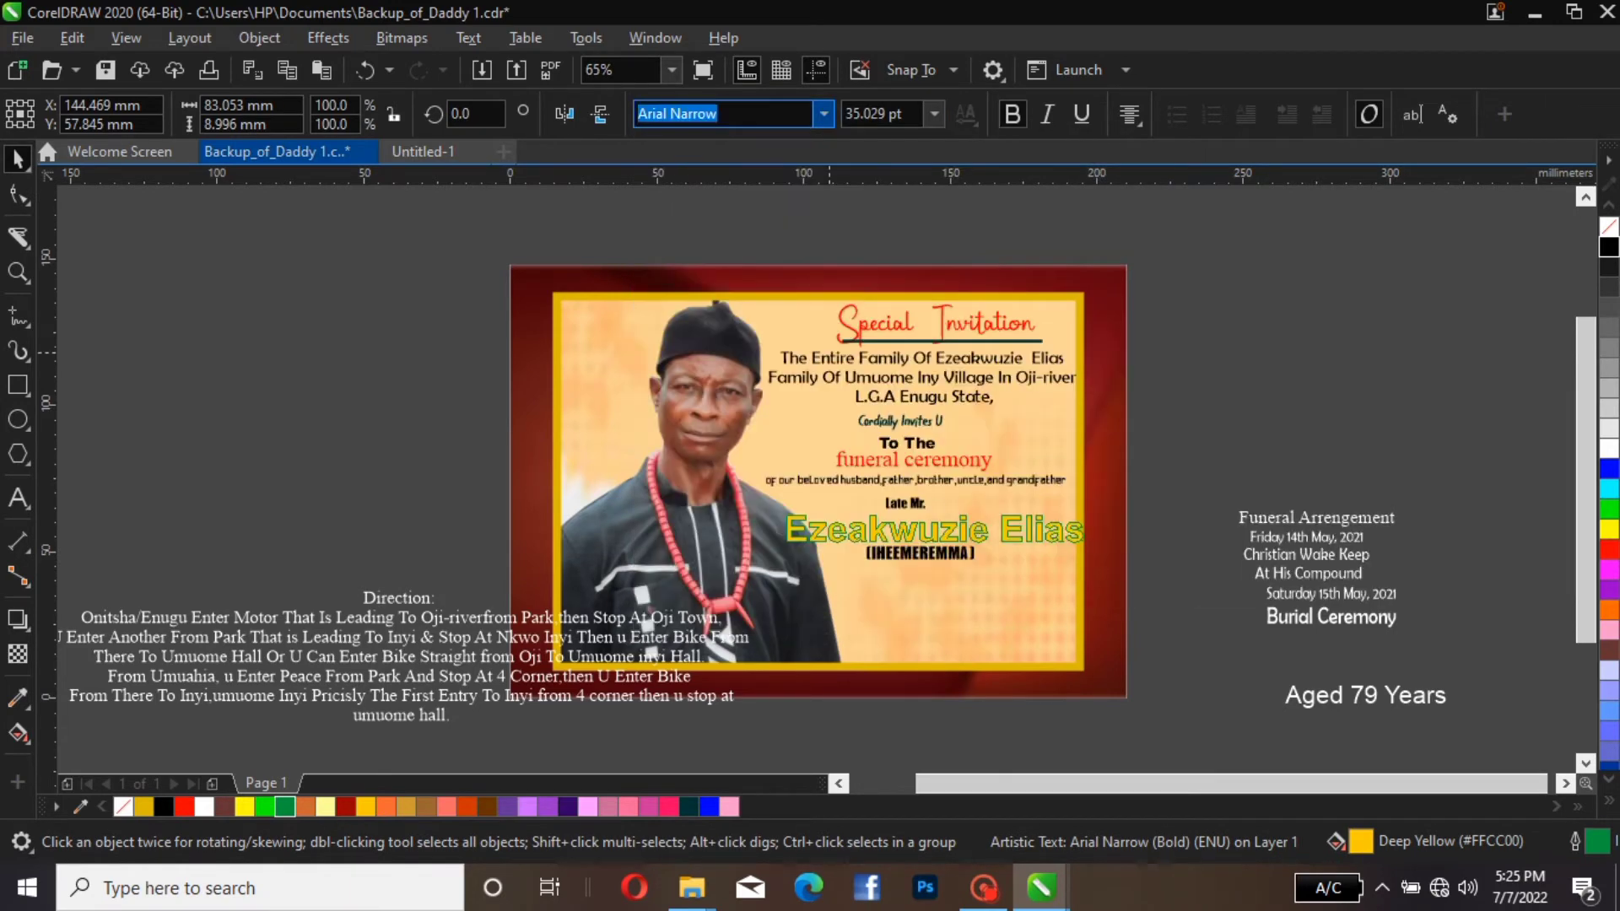
pyautogui.click(824, 113)
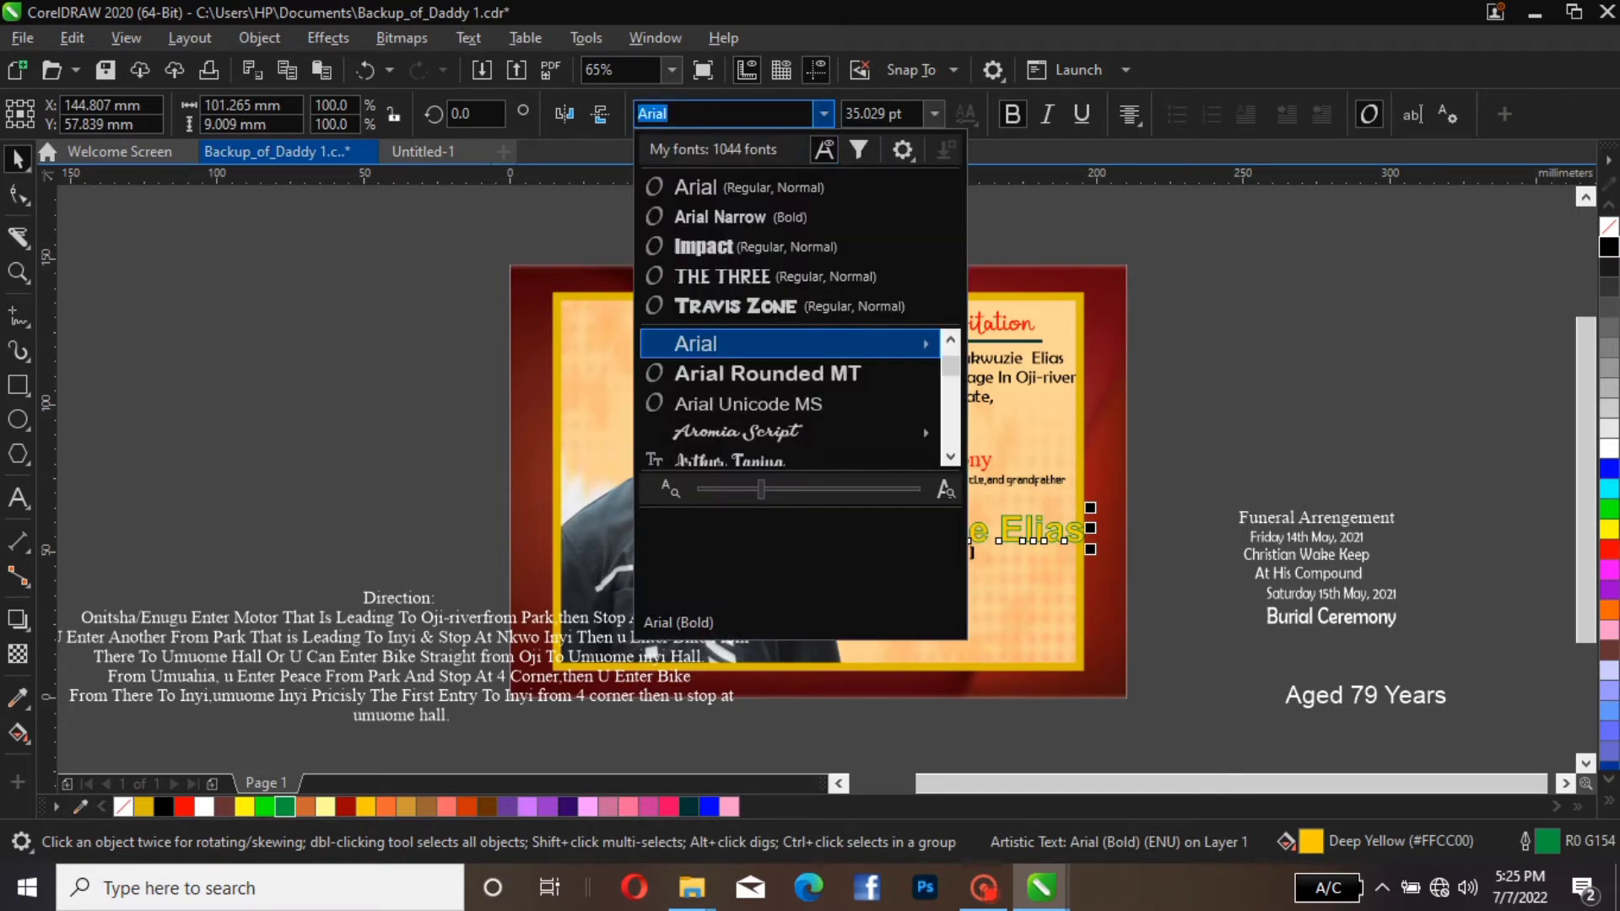
pyautogui.moveTo(826, 344)
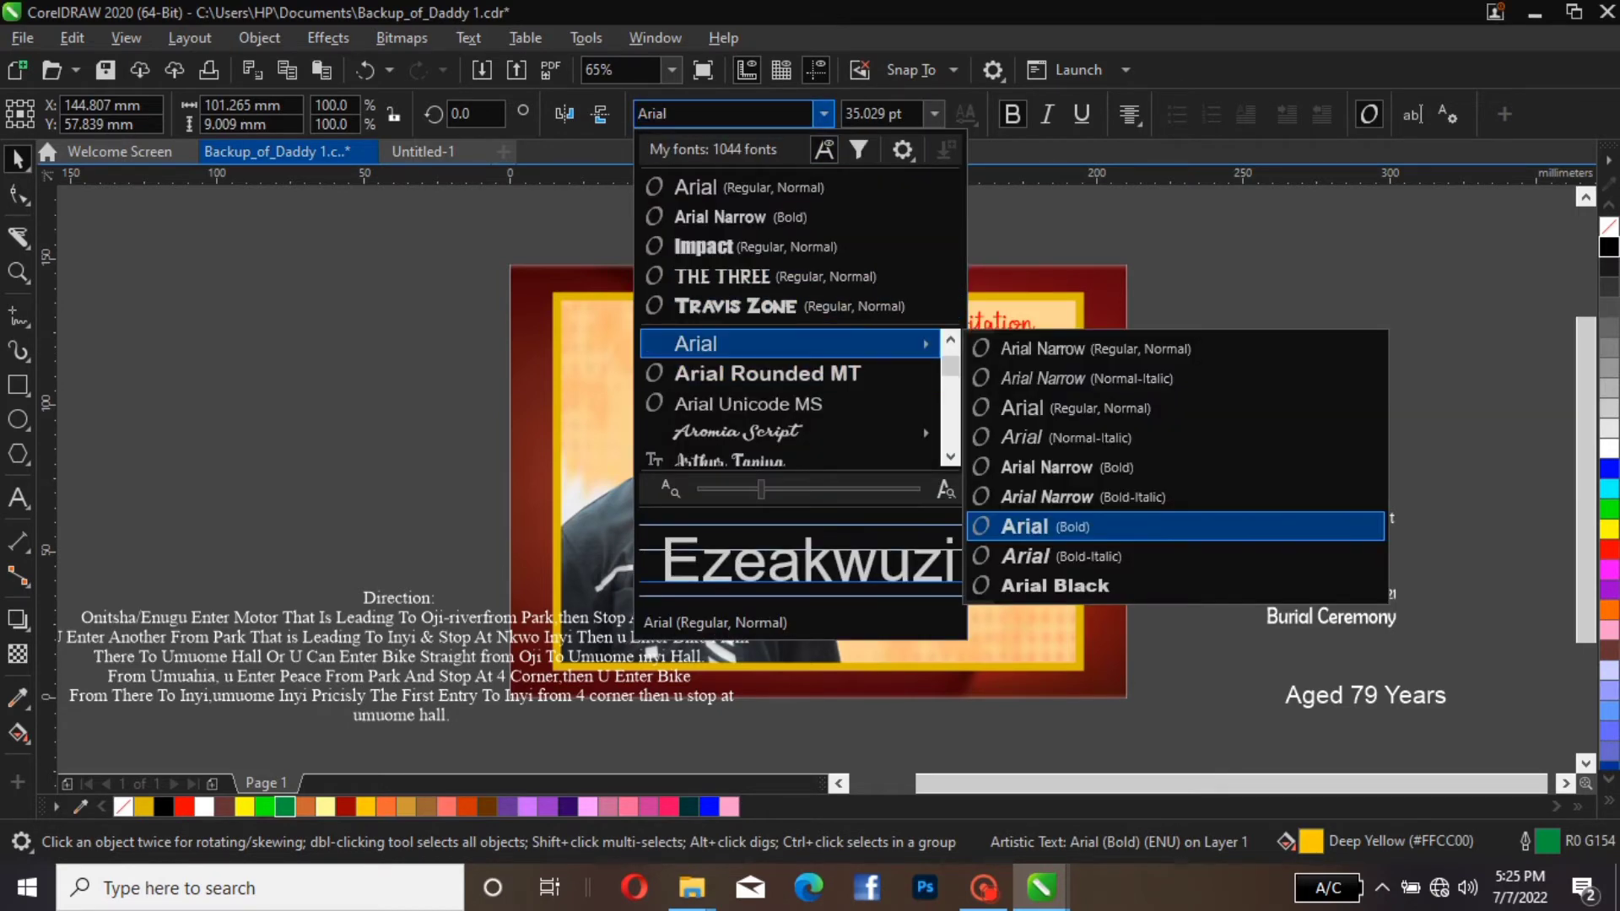
pyautogui.click(1055, 585)
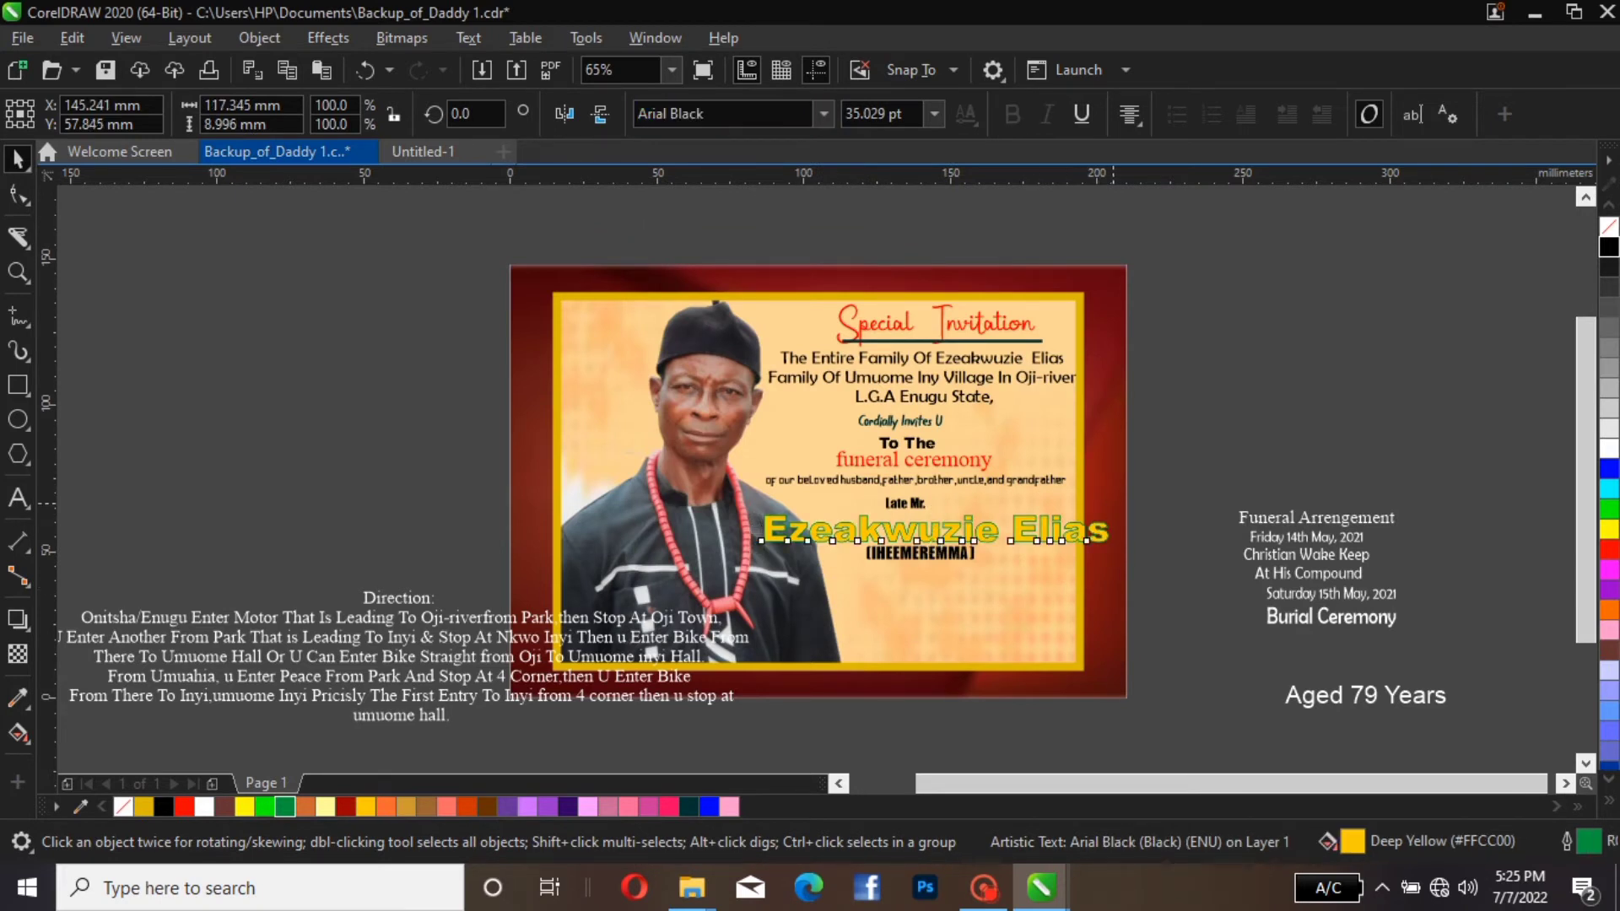
# Shrink the deceased's name to about 27 pt and shift it right and slightly up under the "Late Mr." line
pyautogui.moveTo(1115, 508); pyautogui.dragTo(1044, 513)
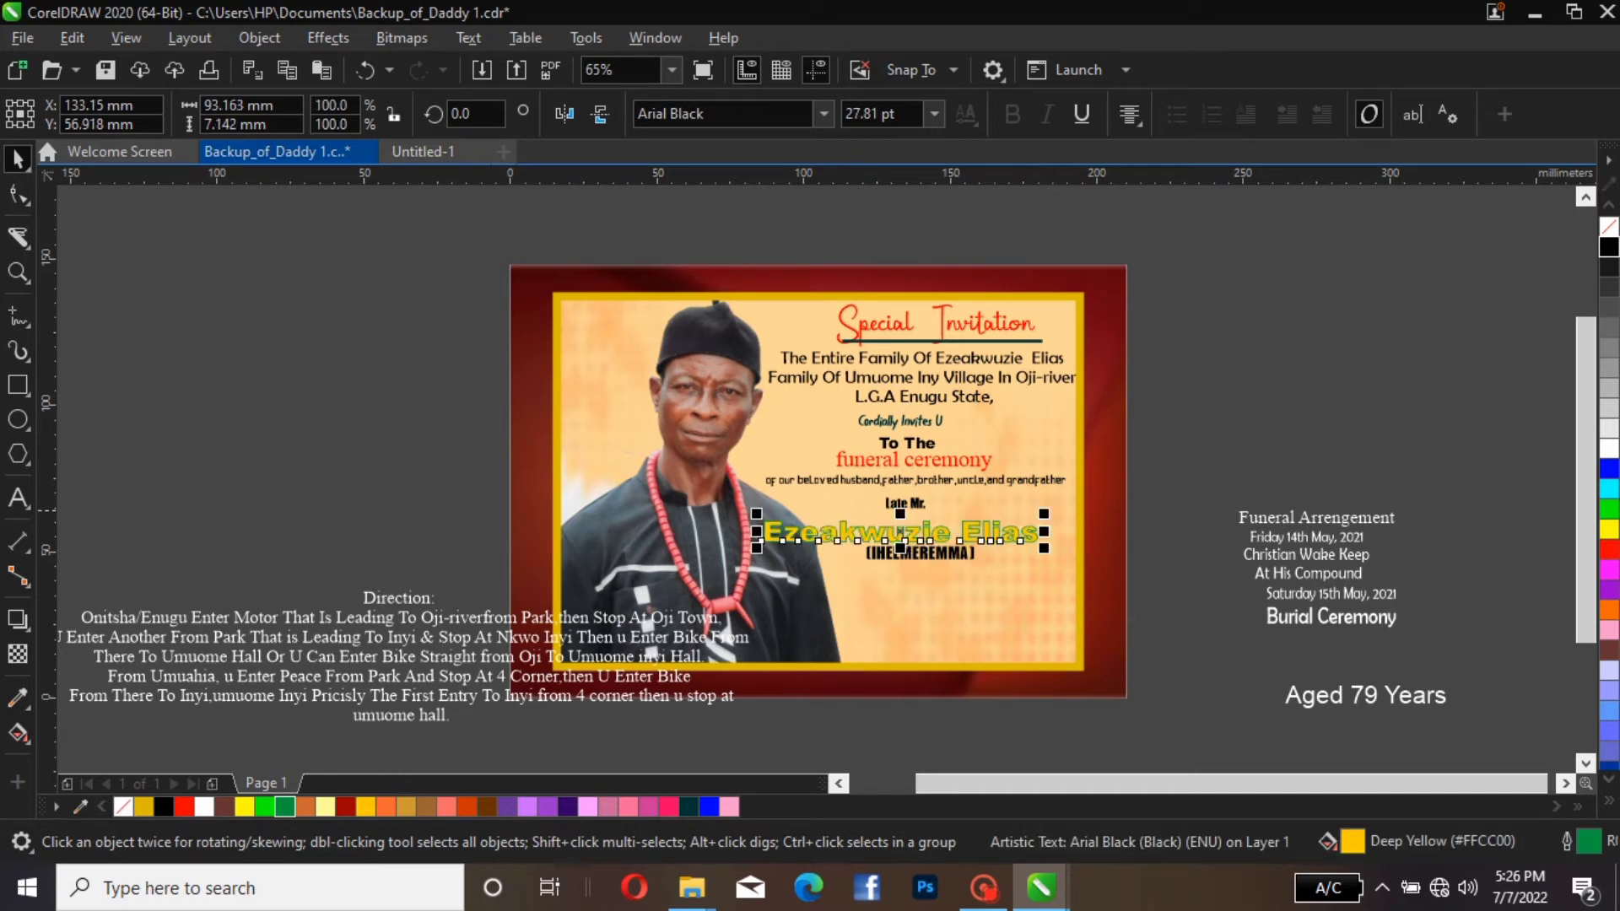
pyautogui.moveTo(1042, 516); pyautogui.dragTo(1039, 516)
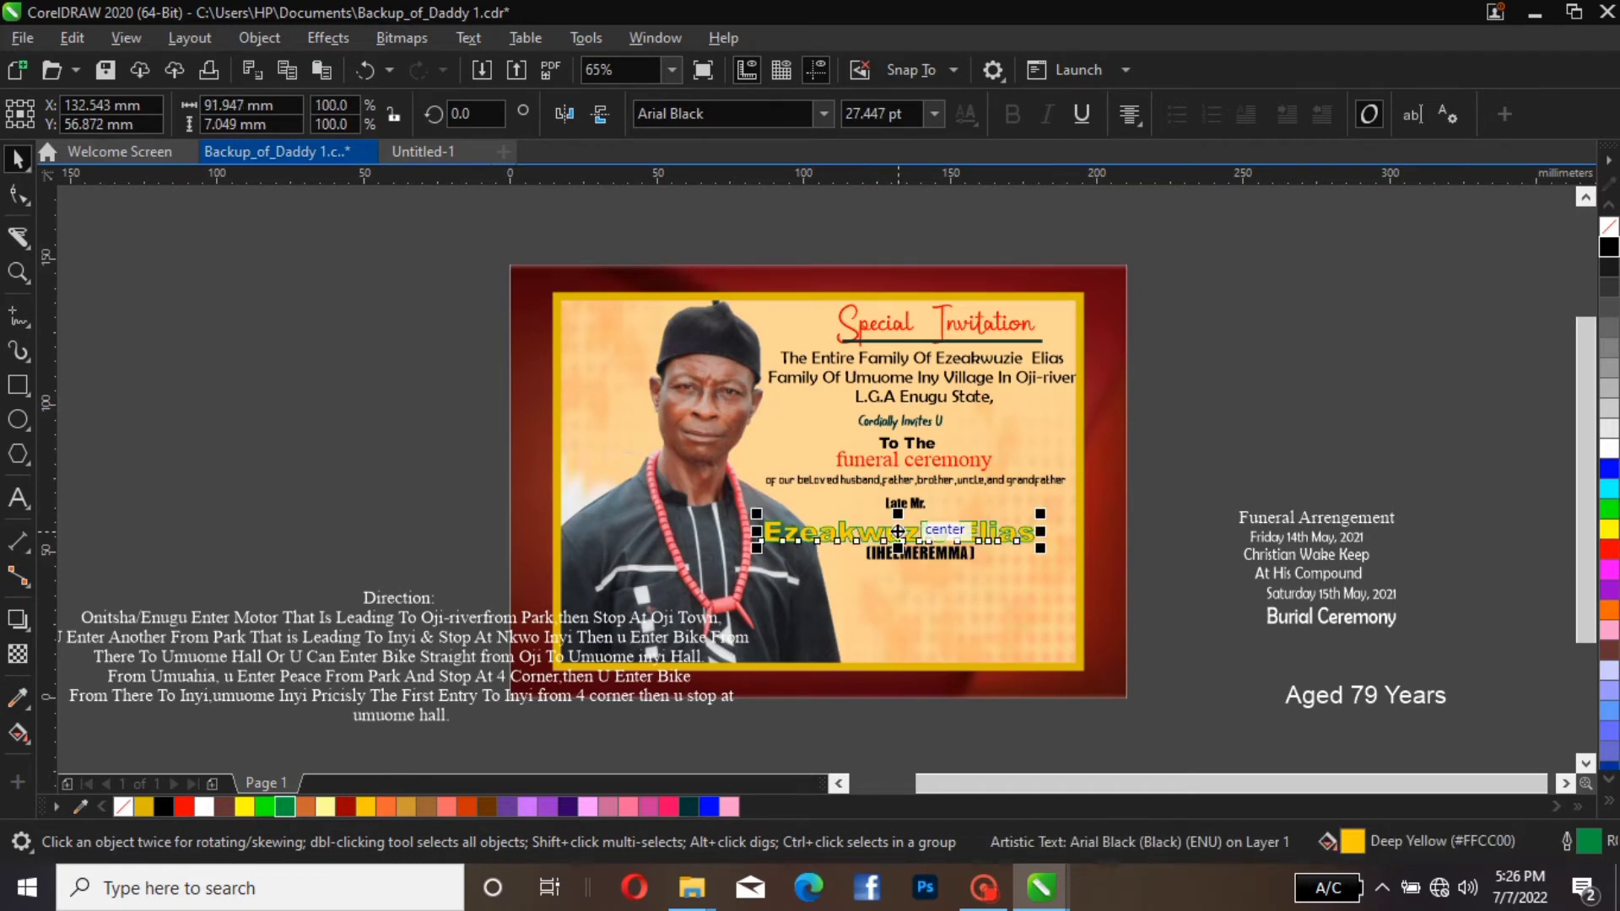
pyautogui.moveTo(898, 532); pyautogui.dragTo(922, 523)
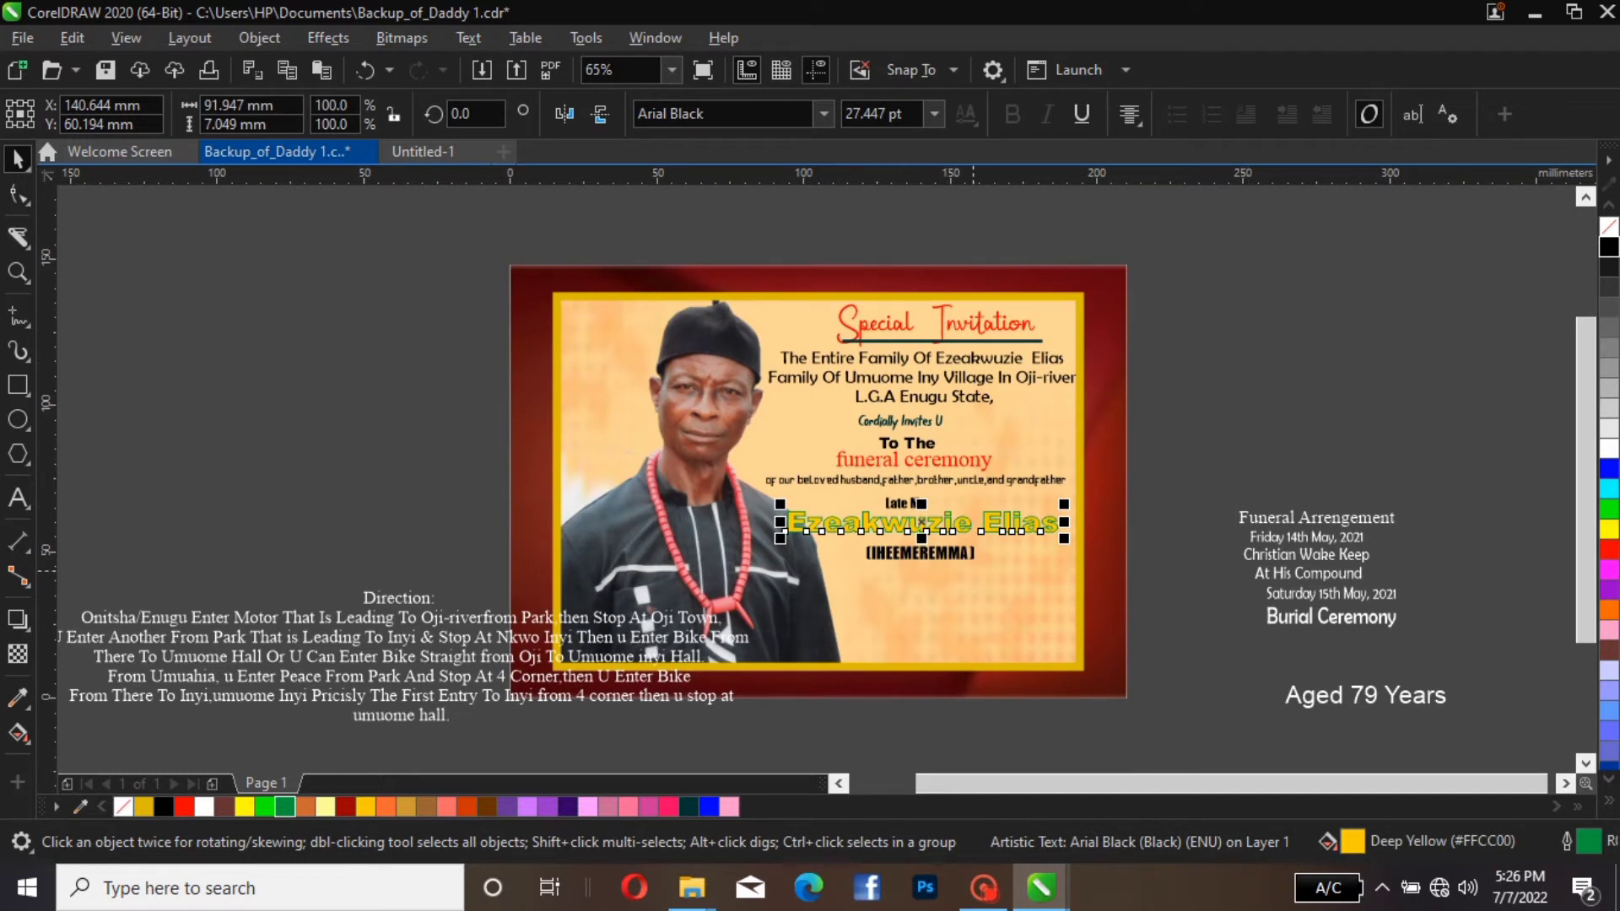
# Set the deceased's name back in the Impact font and deselect it
pyautogui.click(725, 113)
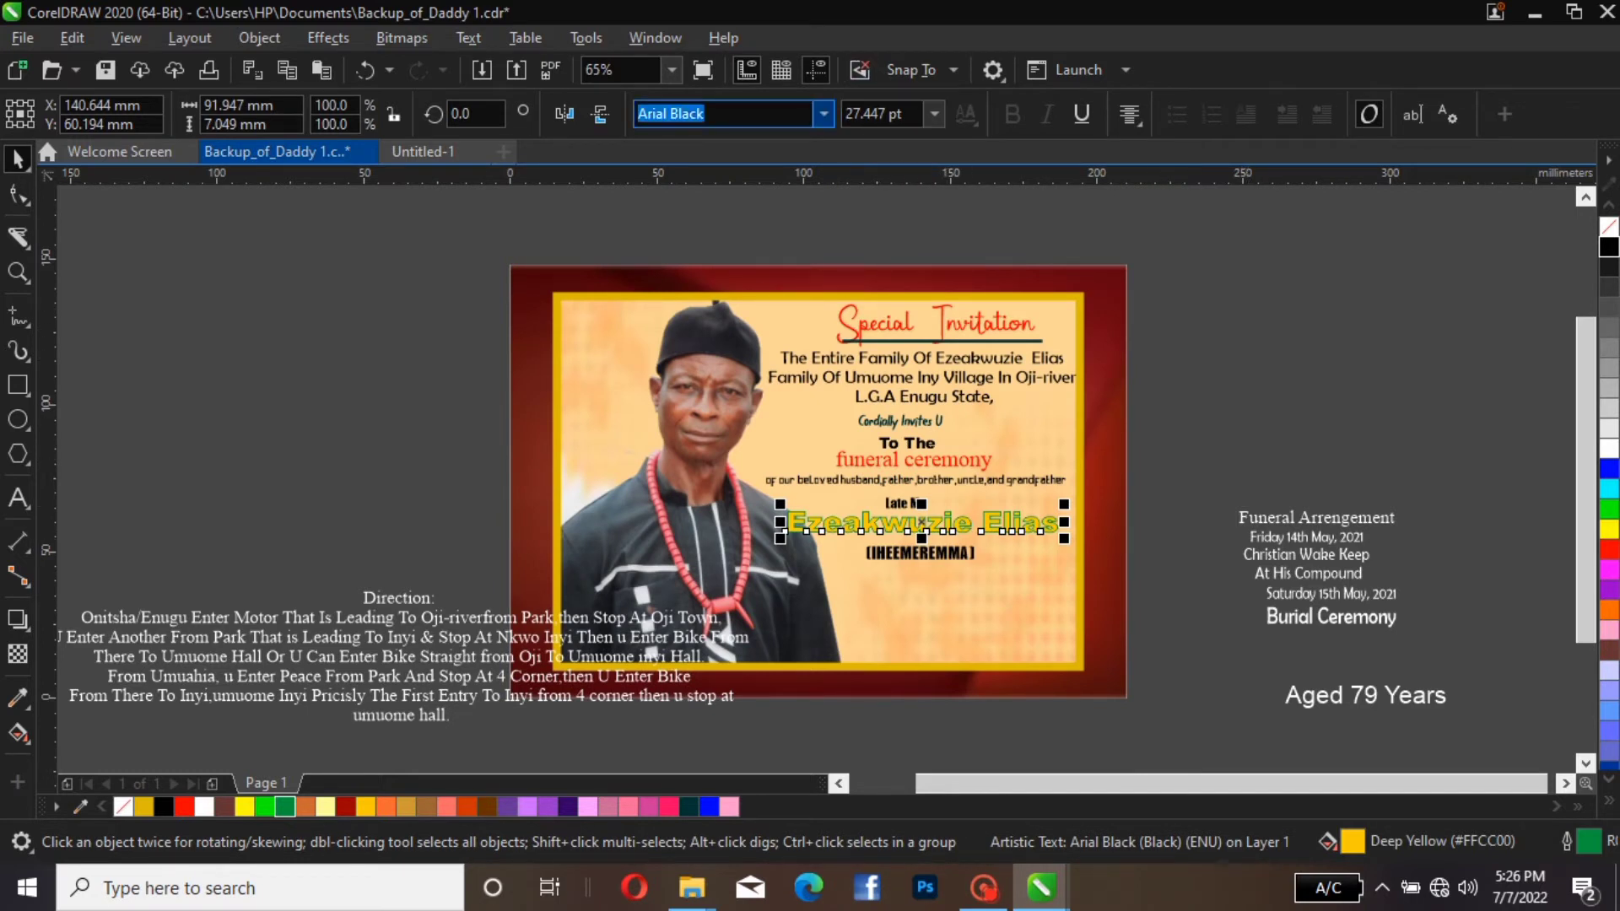
pyautogui.click(822, 113)
pyautogui.press('Escape')
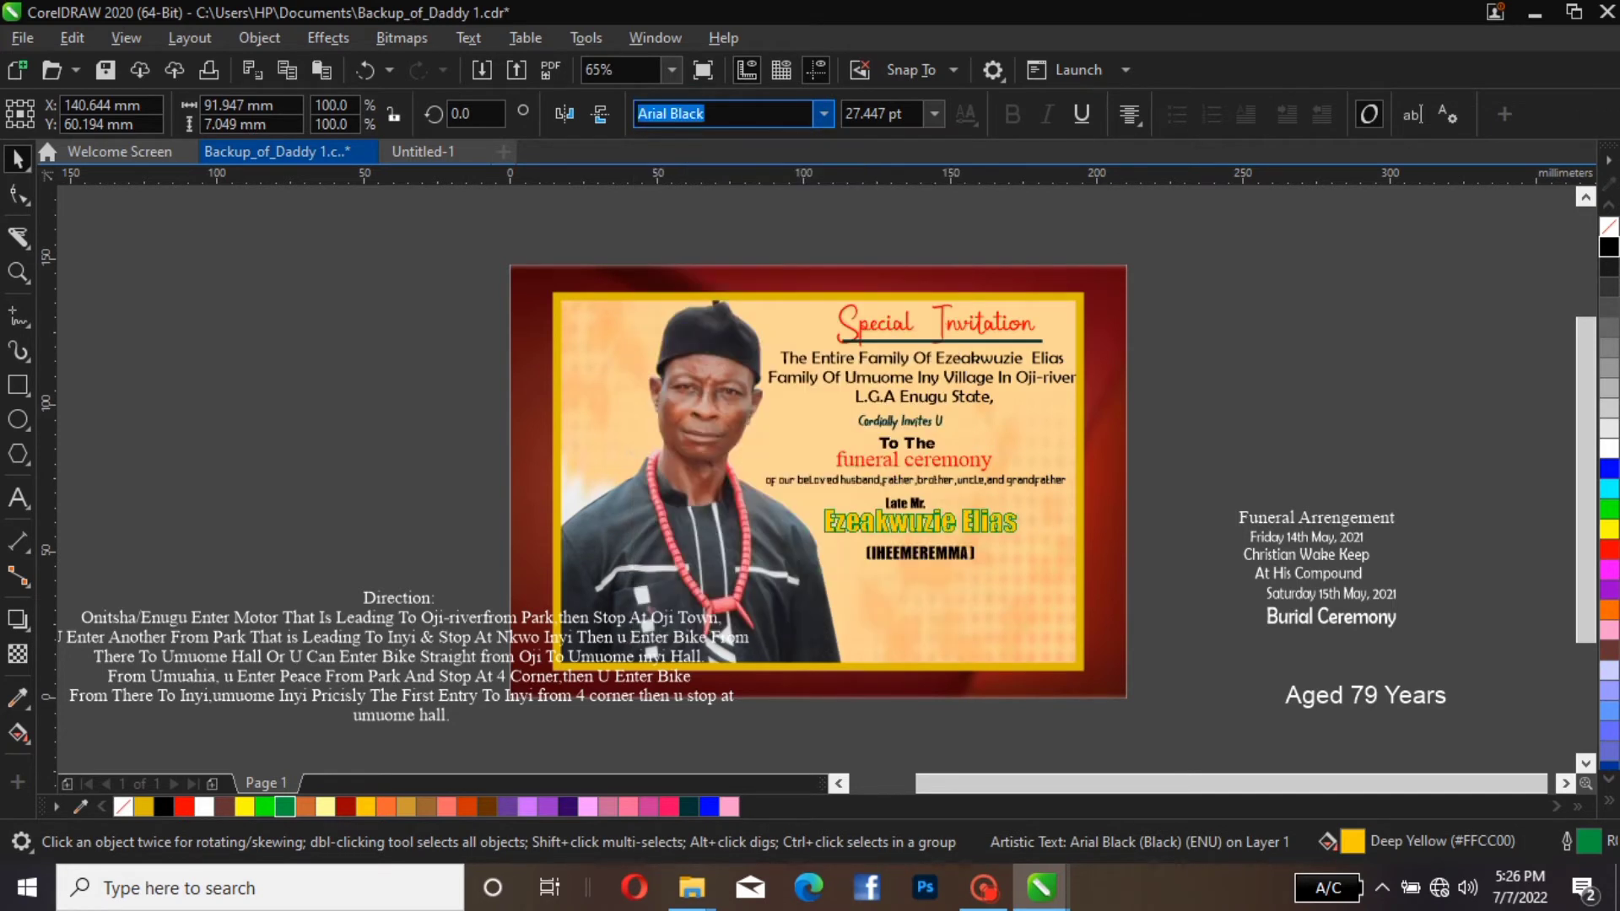
pyautogui.click(880, 225)
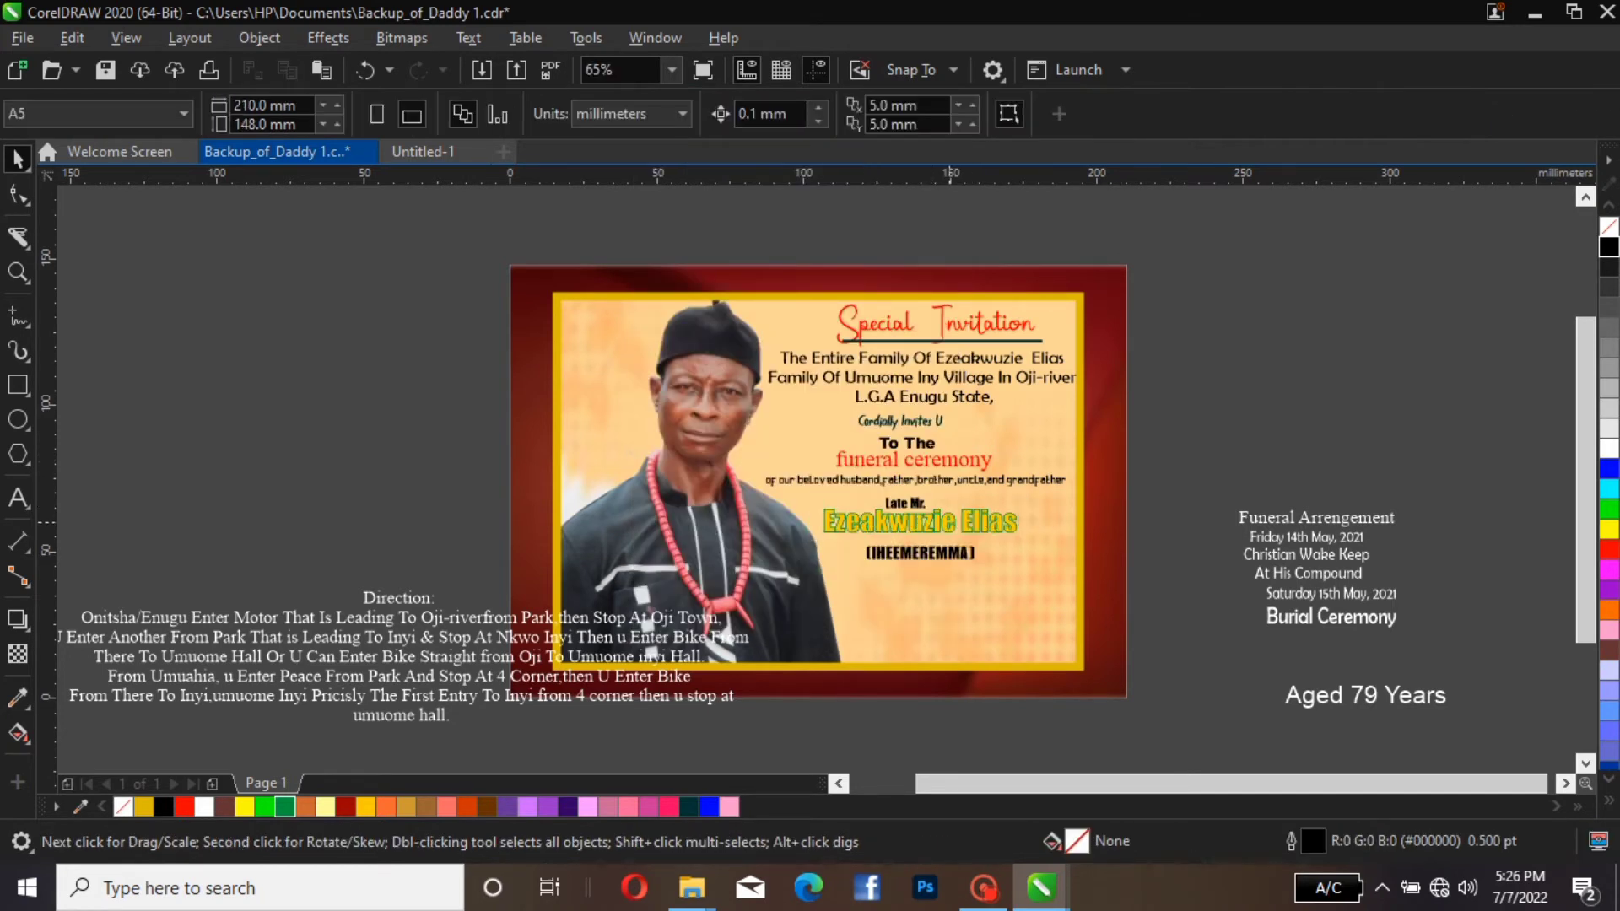
# Fill the bracketed name with Ruby Red (#990000) and deselect it
pyautogui.click(936, 521)
pyautogui.click(921, 554)
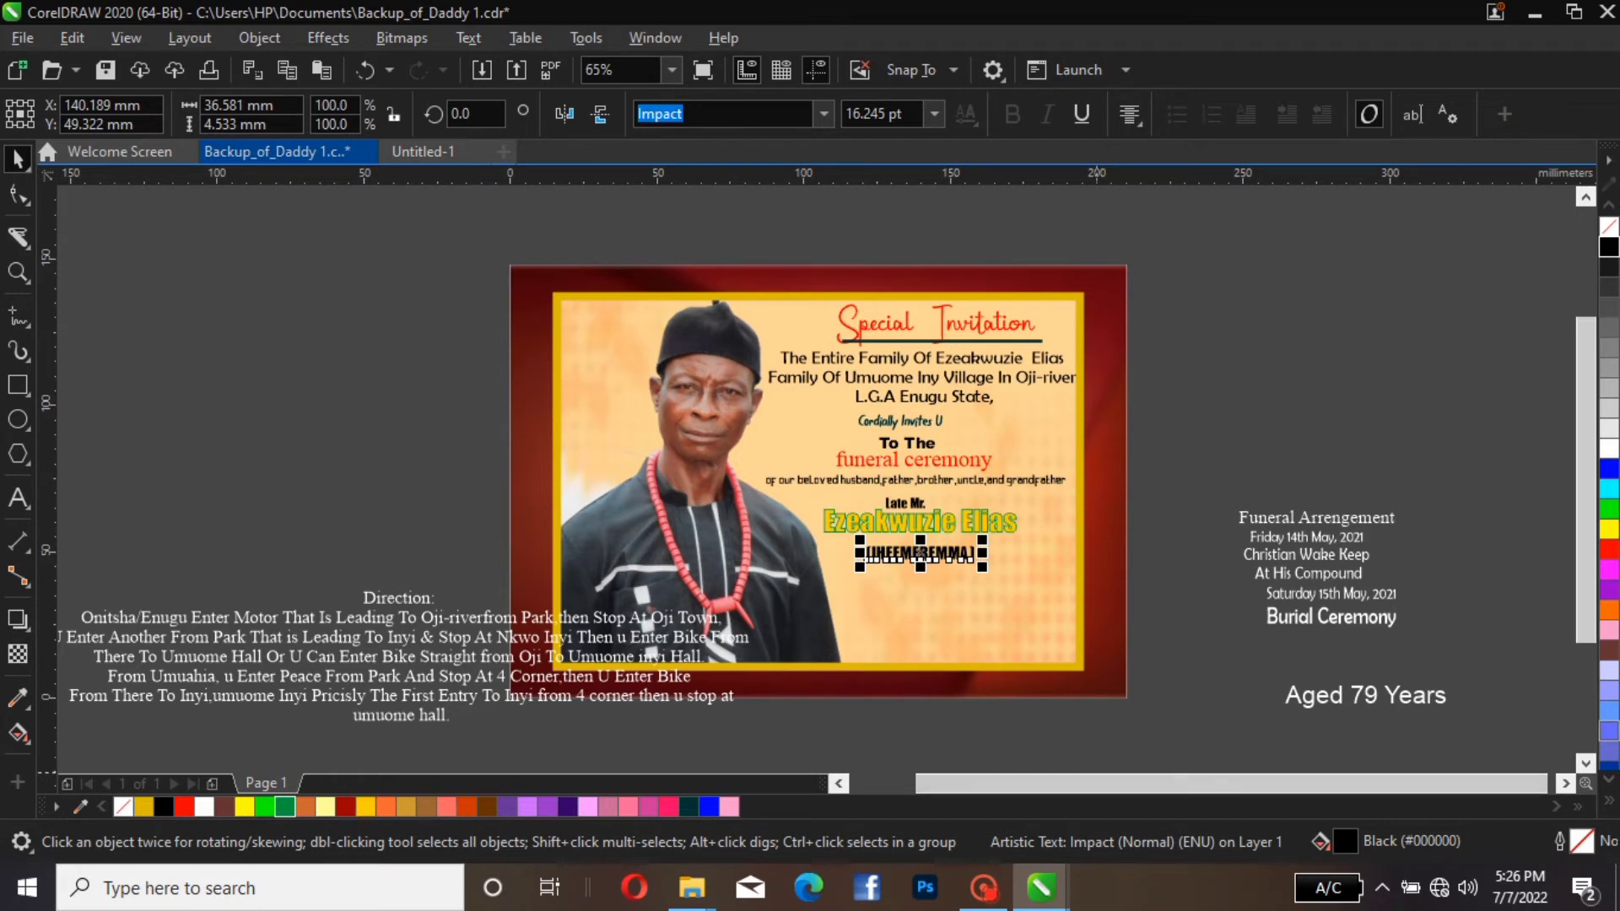
pyautogui.click(345, 807)
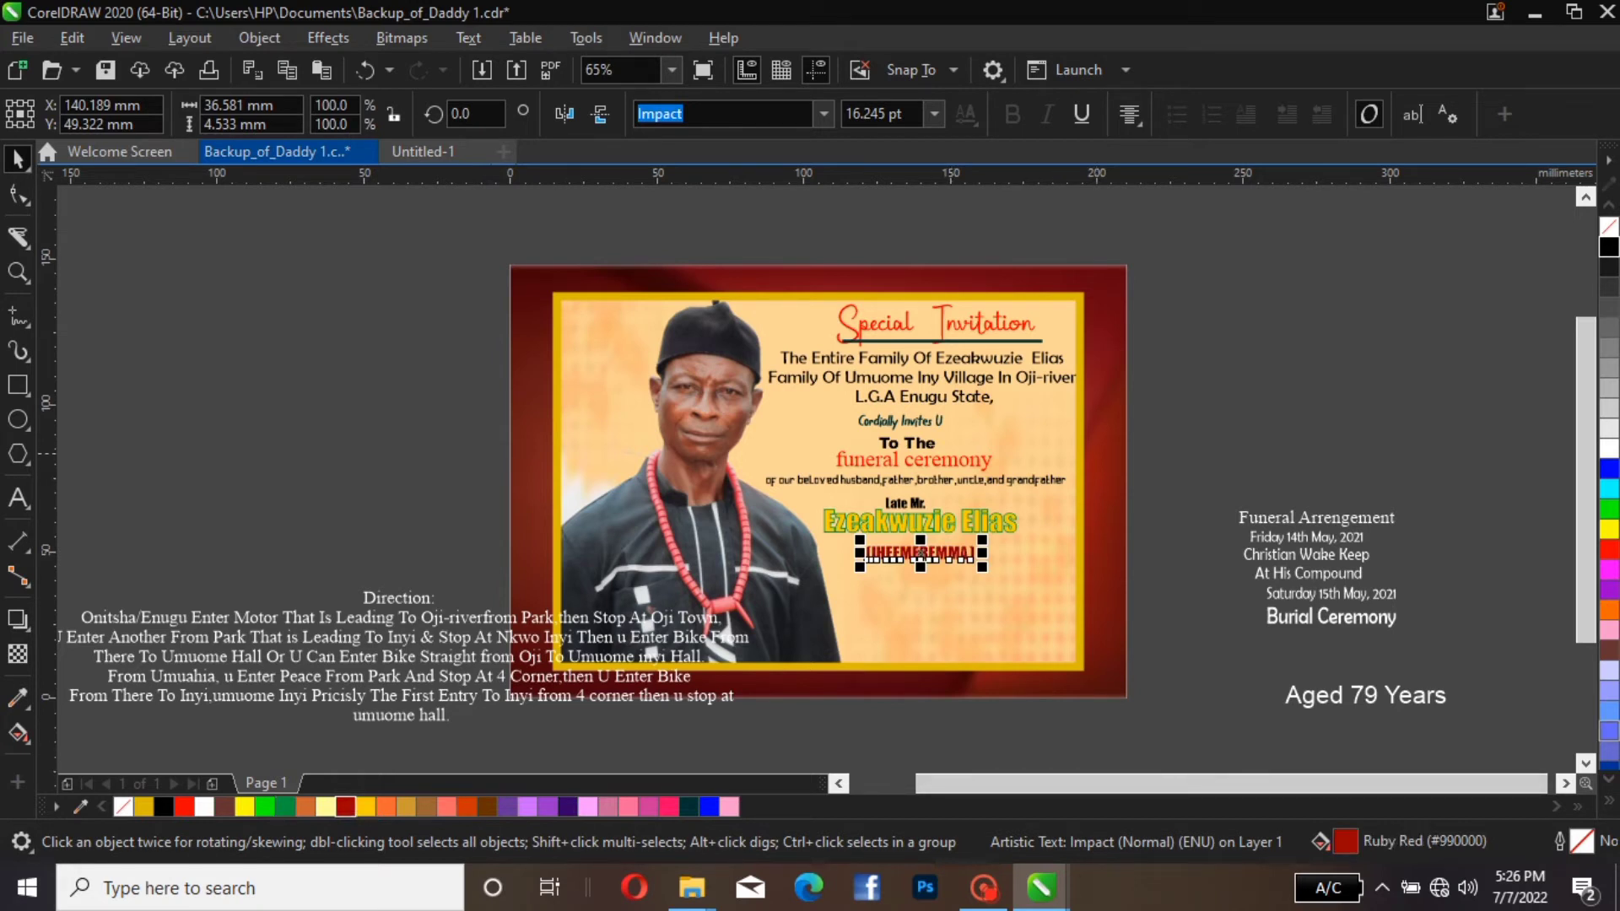
pyautogui.press('Escape')
# Recolour only the opening and closing brackets around the bracketed name black
pyautogui.click(970, 555)
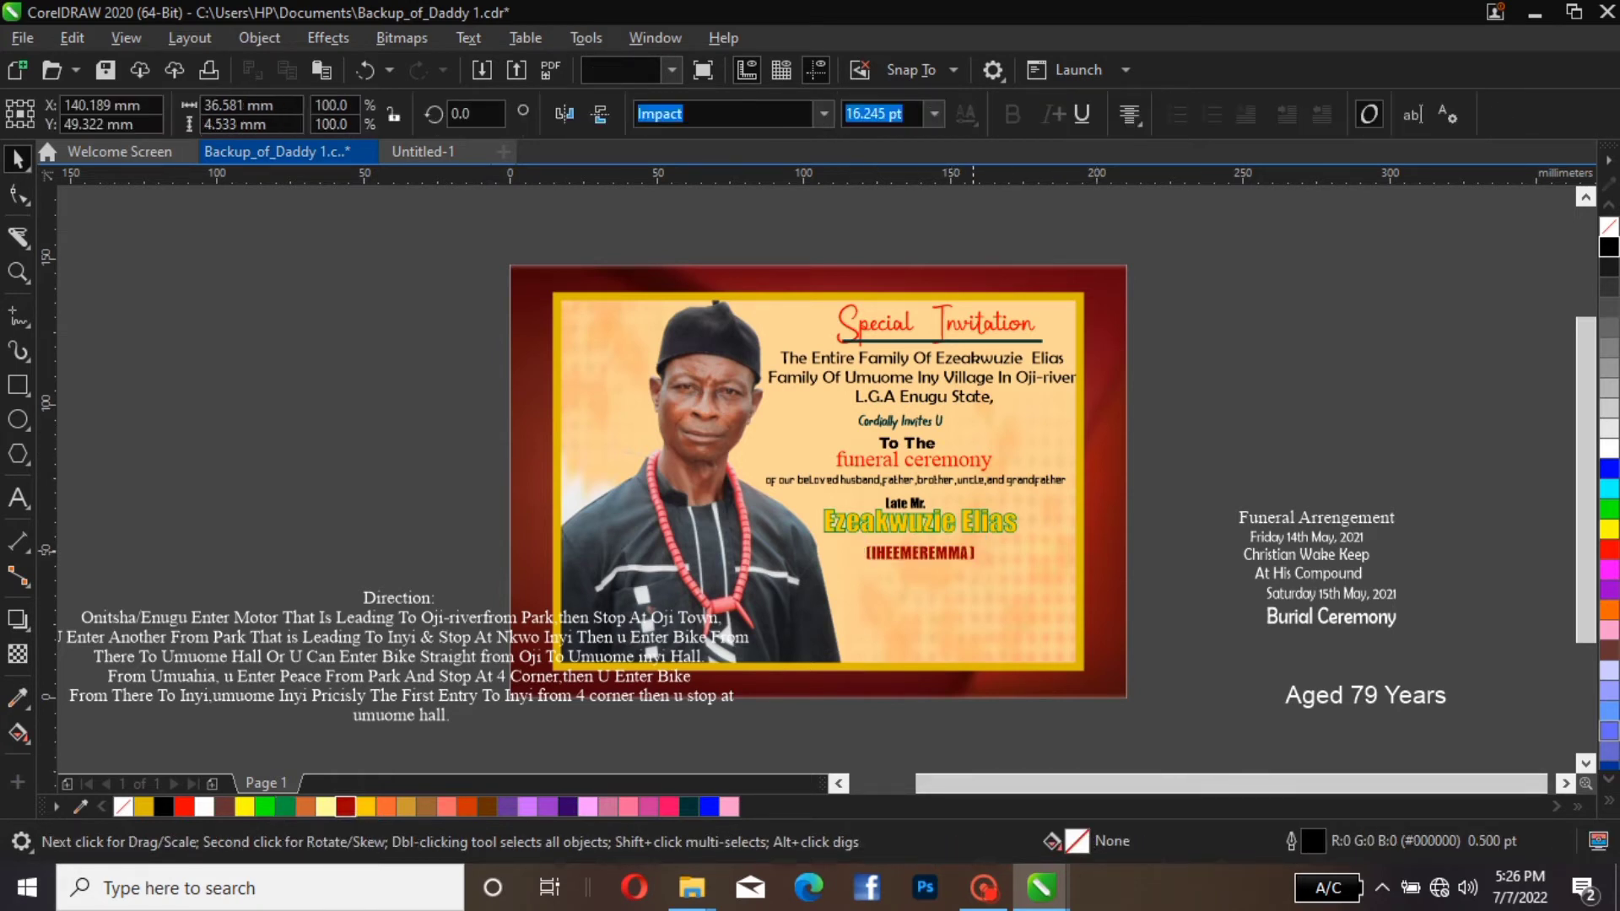
pyautogui.doubleClick(976, 559)
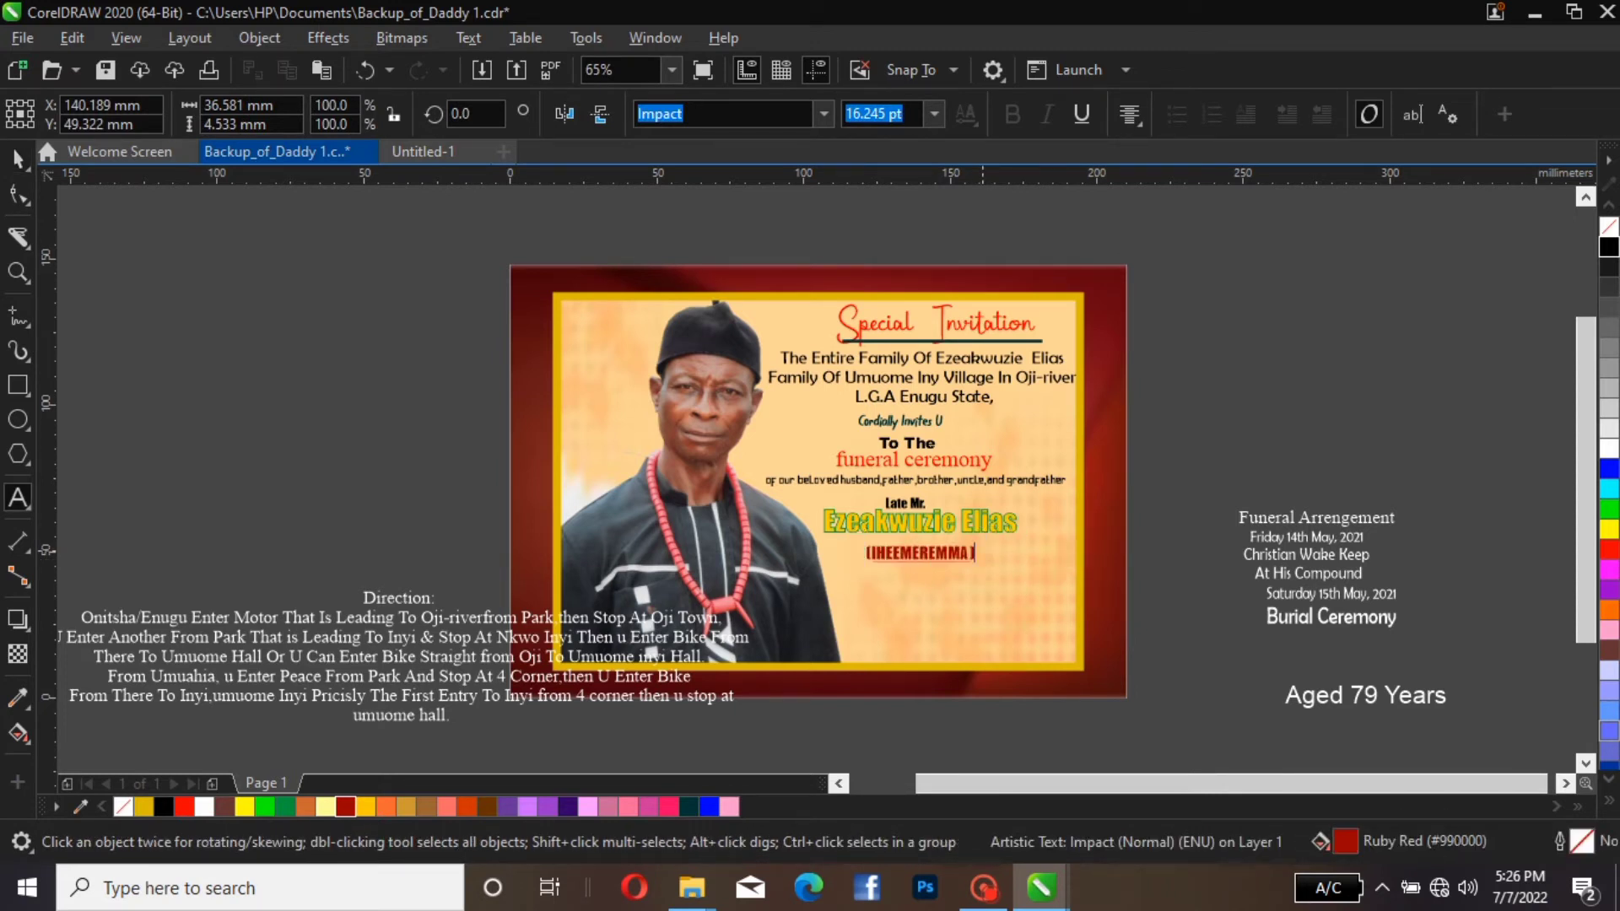
pyautogui.press('Left')
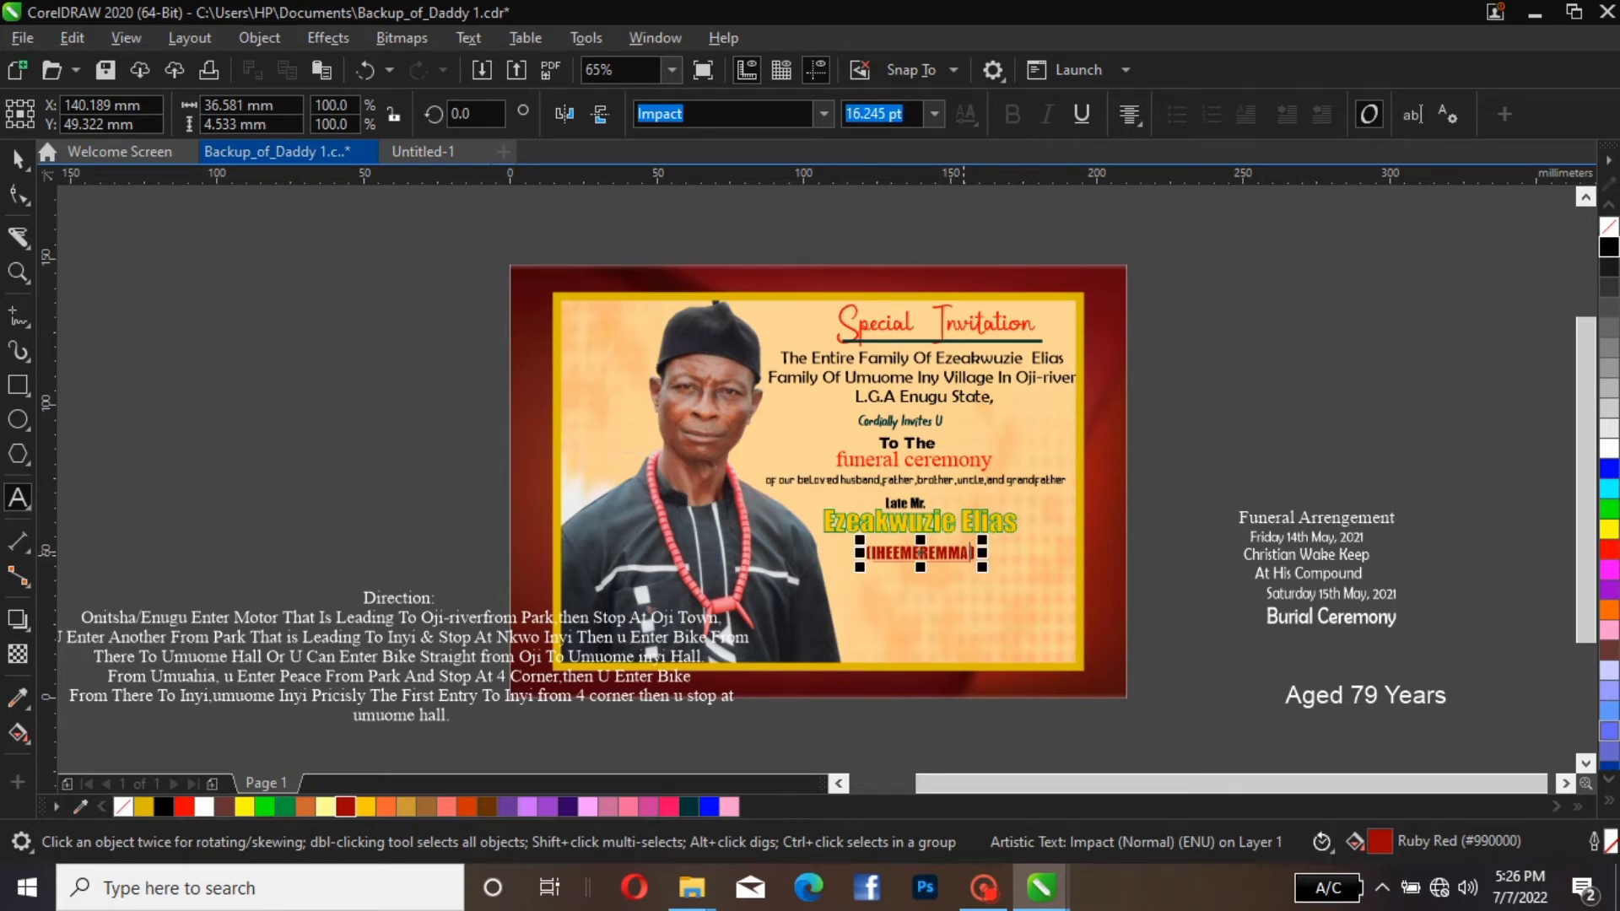
pyautogui.hotkey('shift', 'Right')
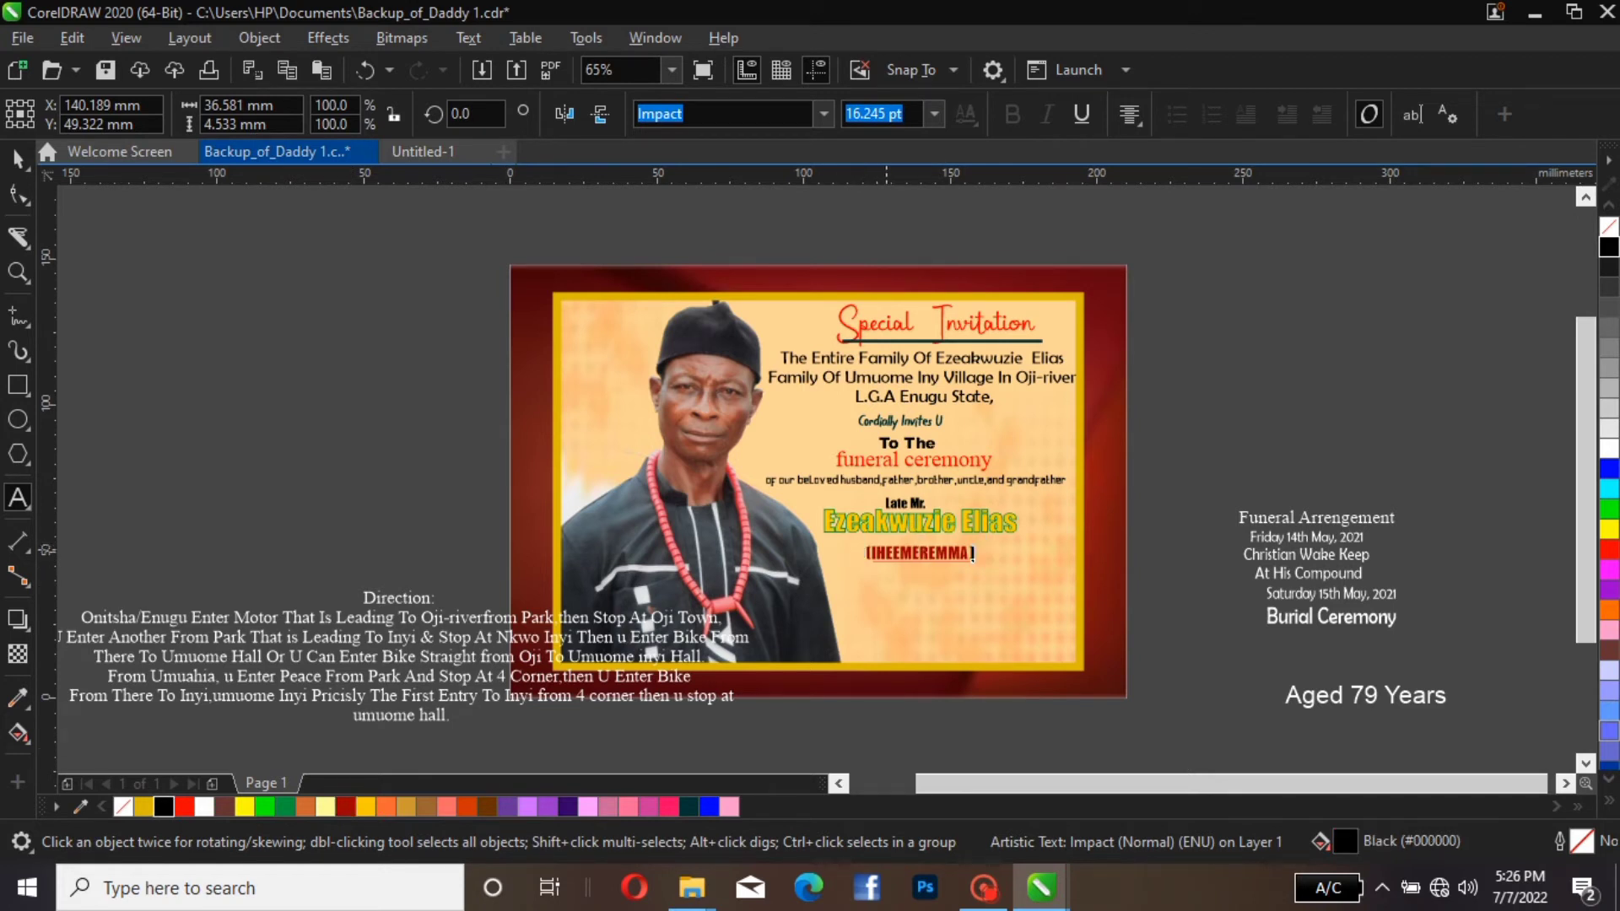
pyautogui.press('Home')
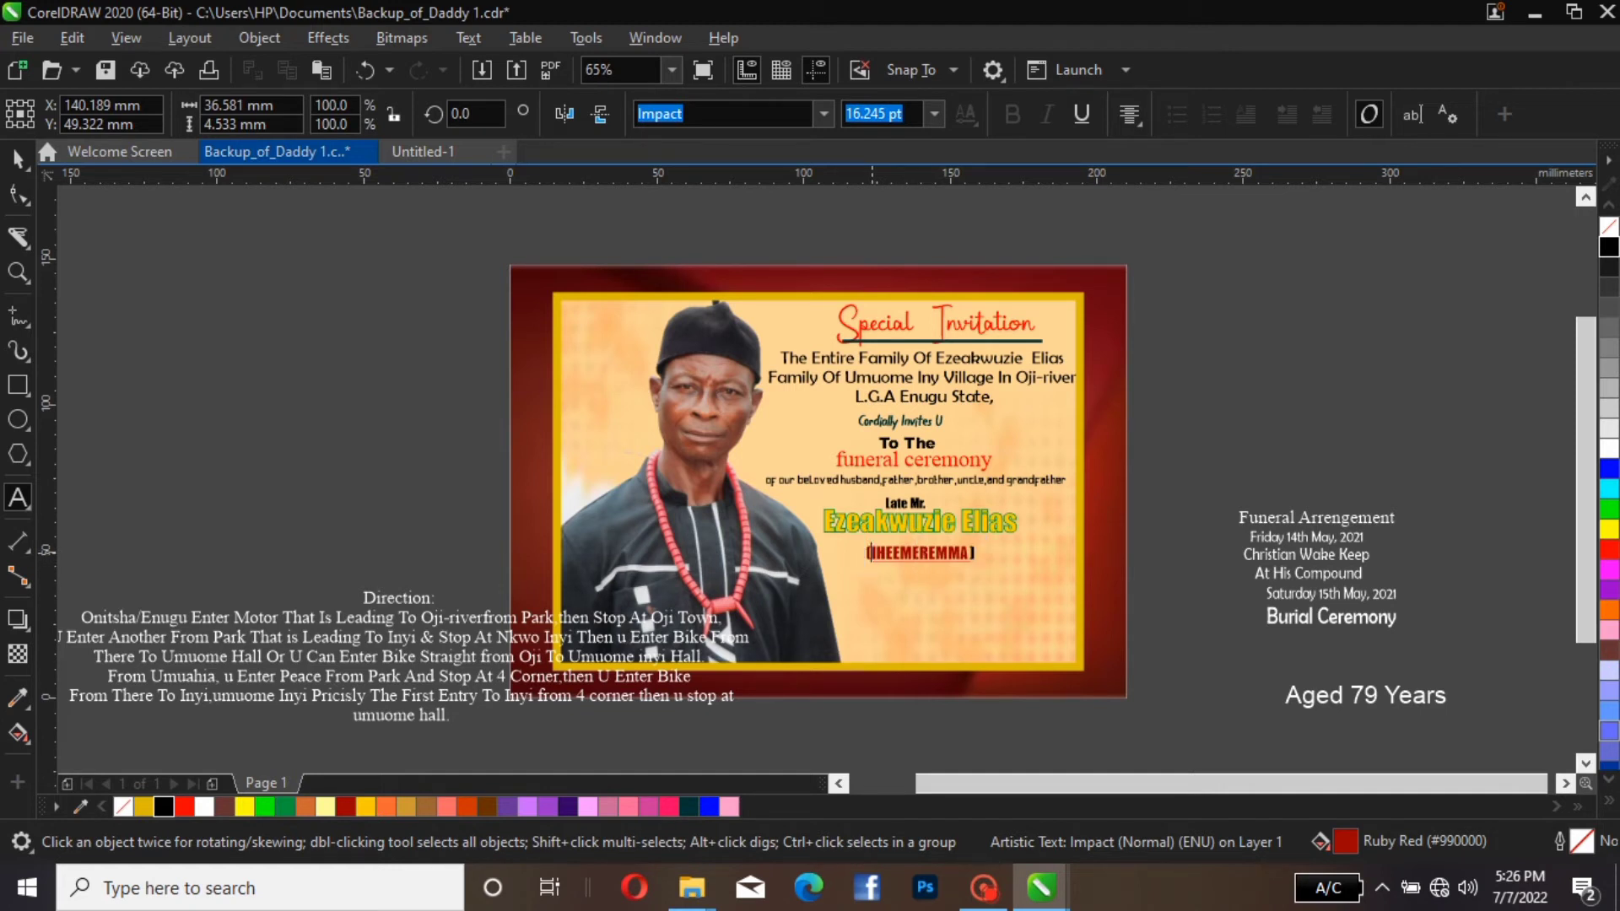
pyautogui.hotkey('shift', 'Right')
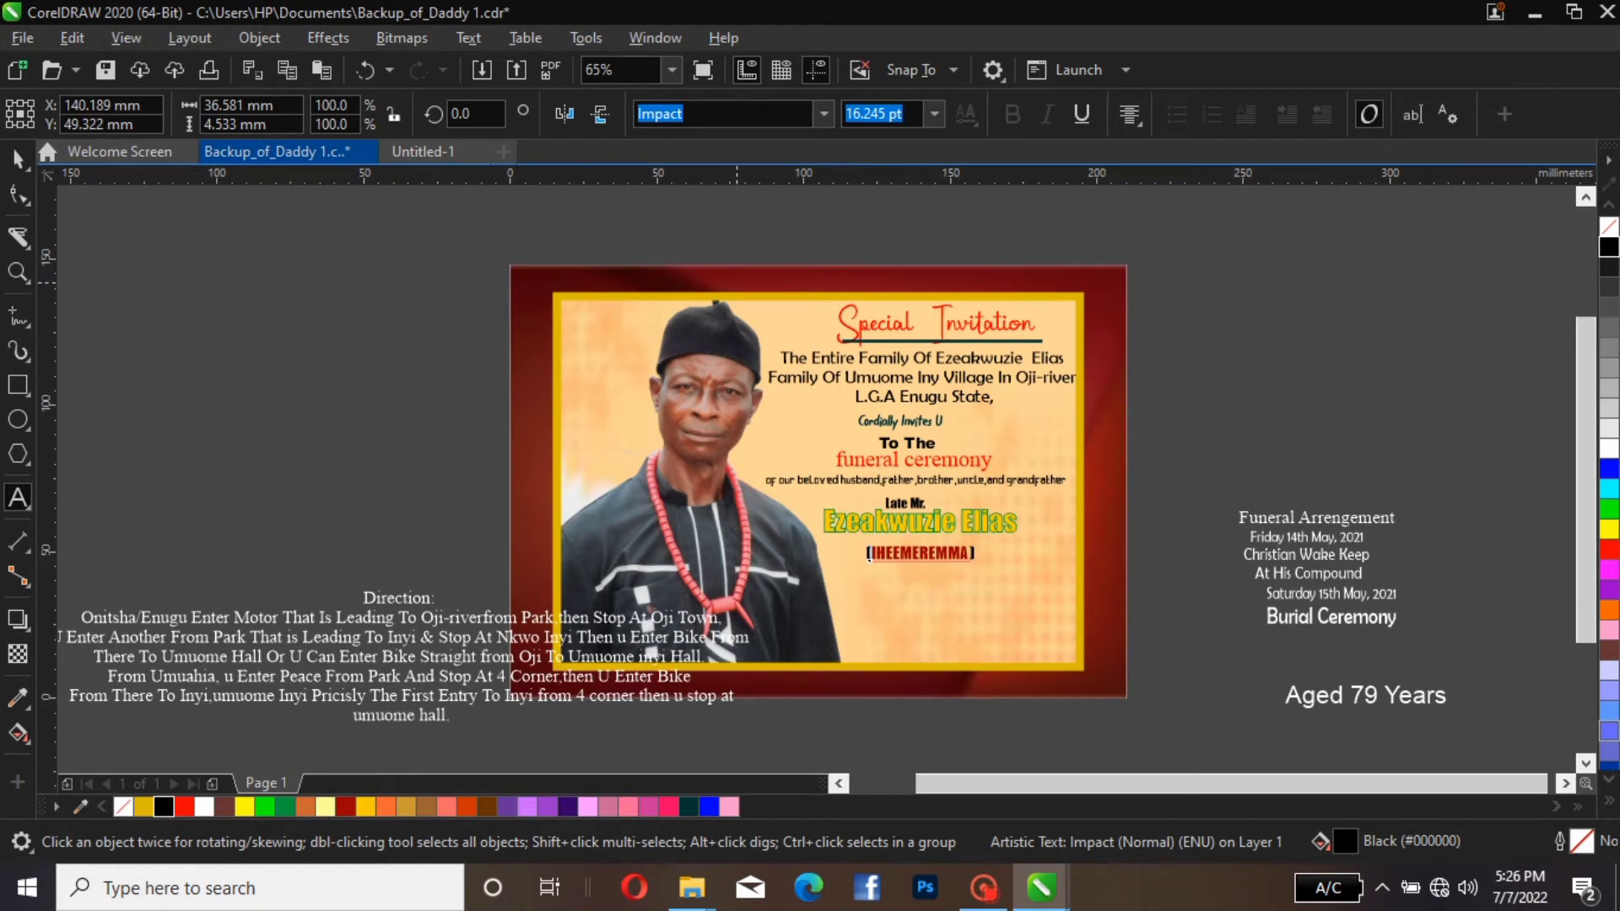
pyautogui.click(18, 157)
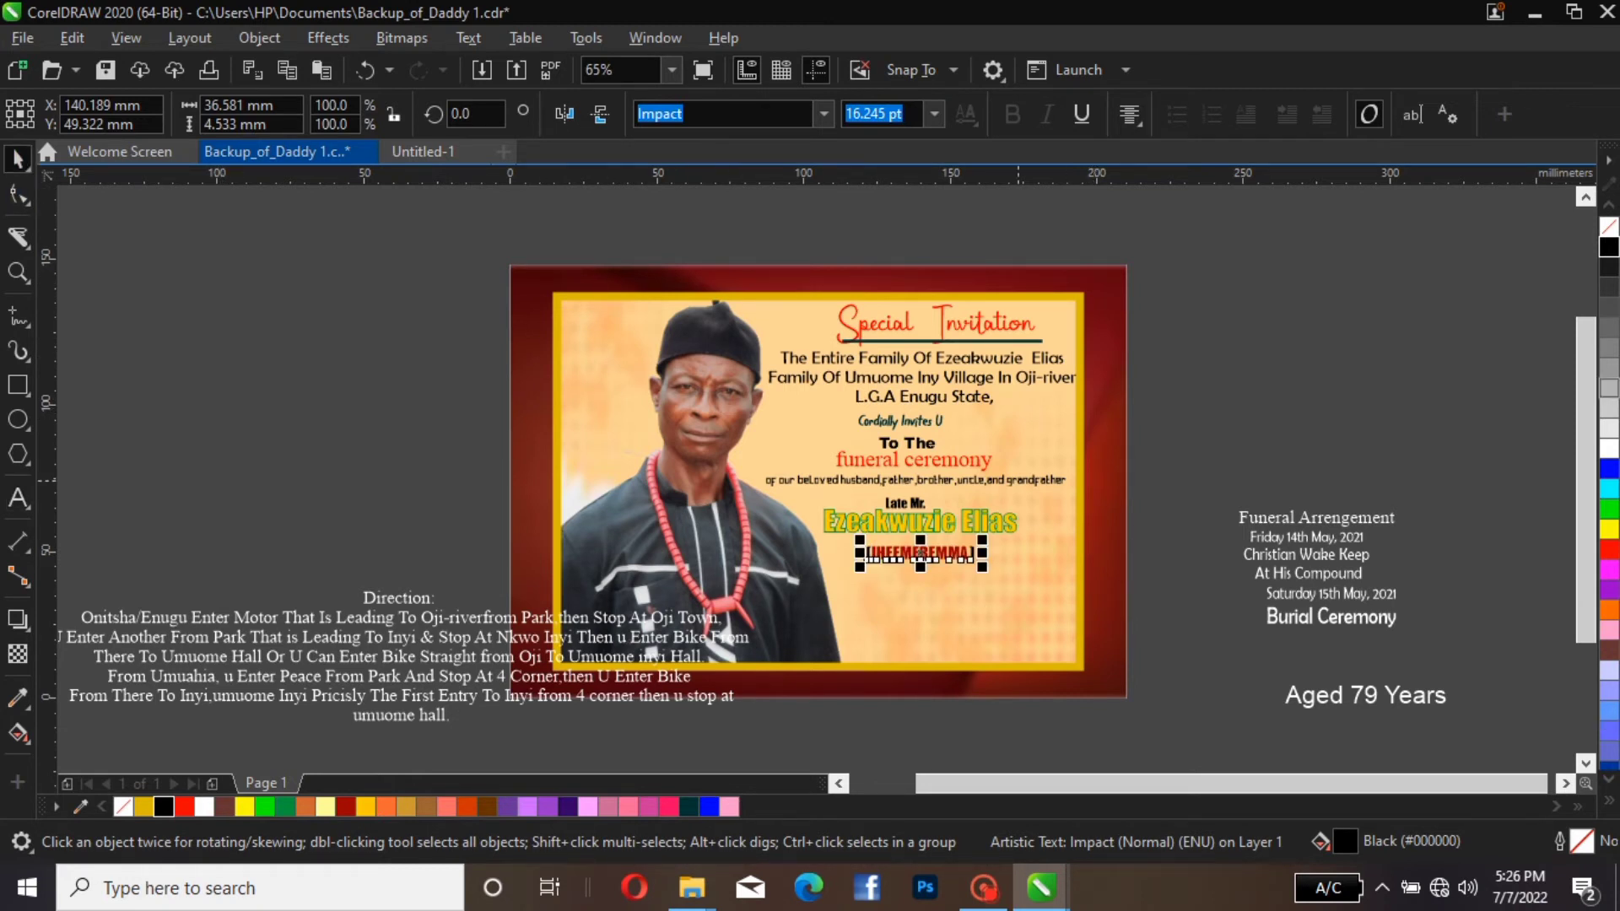
# Move the "Late Mr." line, the deceased's name and the bracketed name up together by about 2.4 mm, and deselect them
pyautogui.moveTo(1207, 479); pyautogui.dragTo(749, 585)
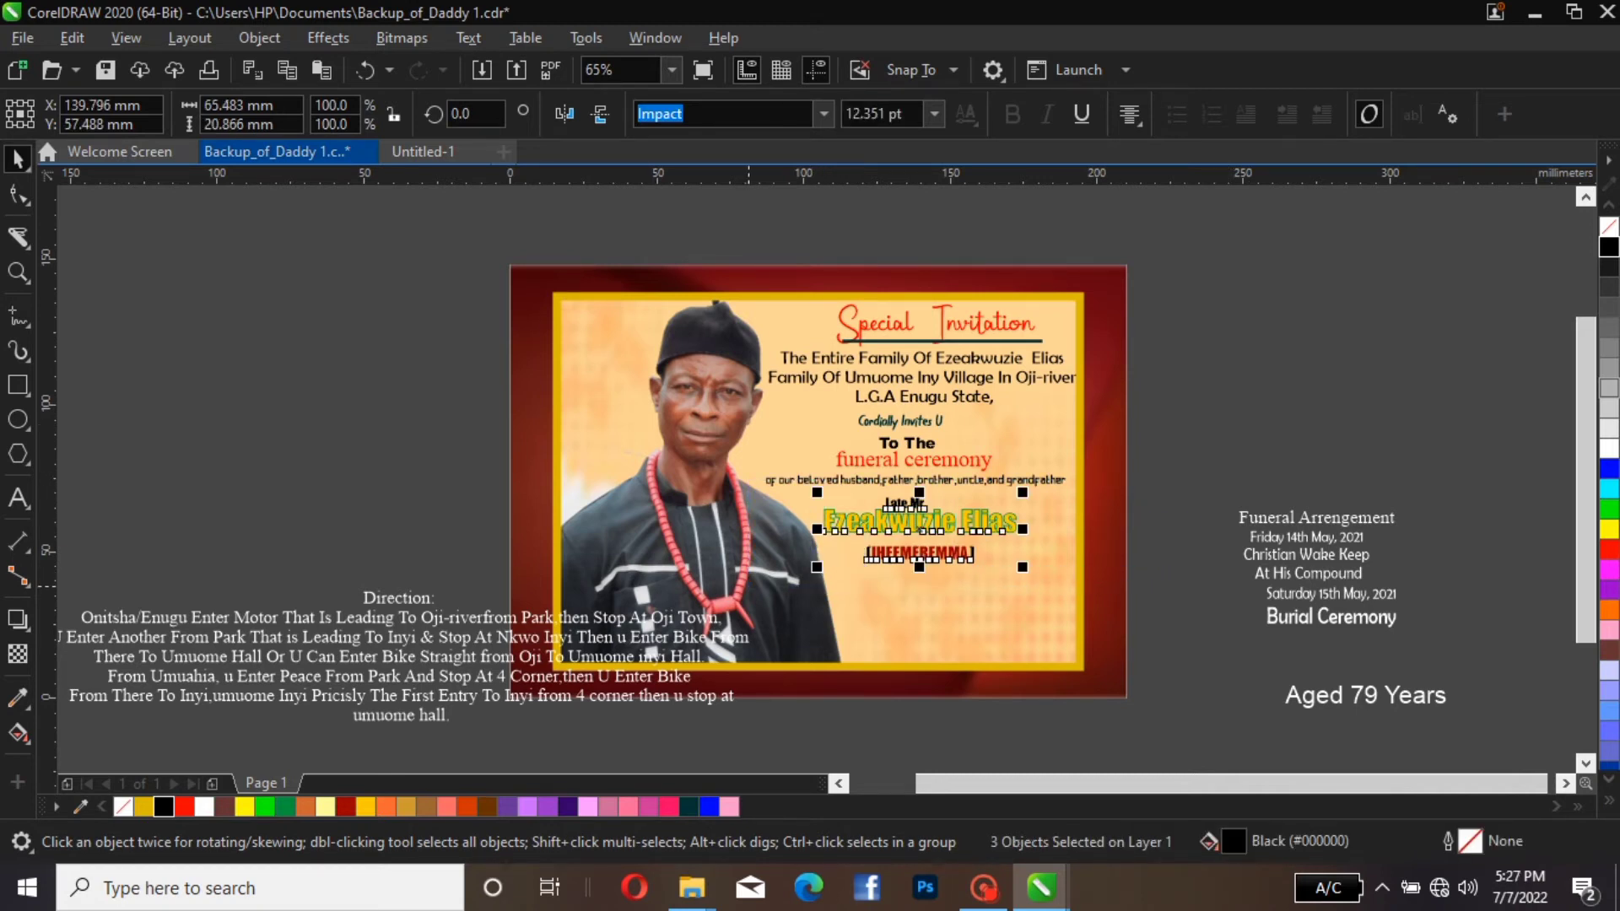
pyautogui.press('Up')
pyautogui.press('Up')
pyautogui.press('Up')
pyautogui.press('Up')
pyautogui.press('Up')
pyautogui.press('Up')
pyautogui.press('Up')
pyautogui.press('Up')
pyautogui.press('Up')
pyautogui.press('Up')
pyautogui.press('Up')
pyautogui.press('Up')
pyautogui.press('Up')
pyautogui.press('Up')
pyautogui.press('Up')
pyautogui.press('Up')
pyautogui.press('Up')
pyautogui.press('Up')
pyautogui.press('Up')
pyautogui.press('Up')
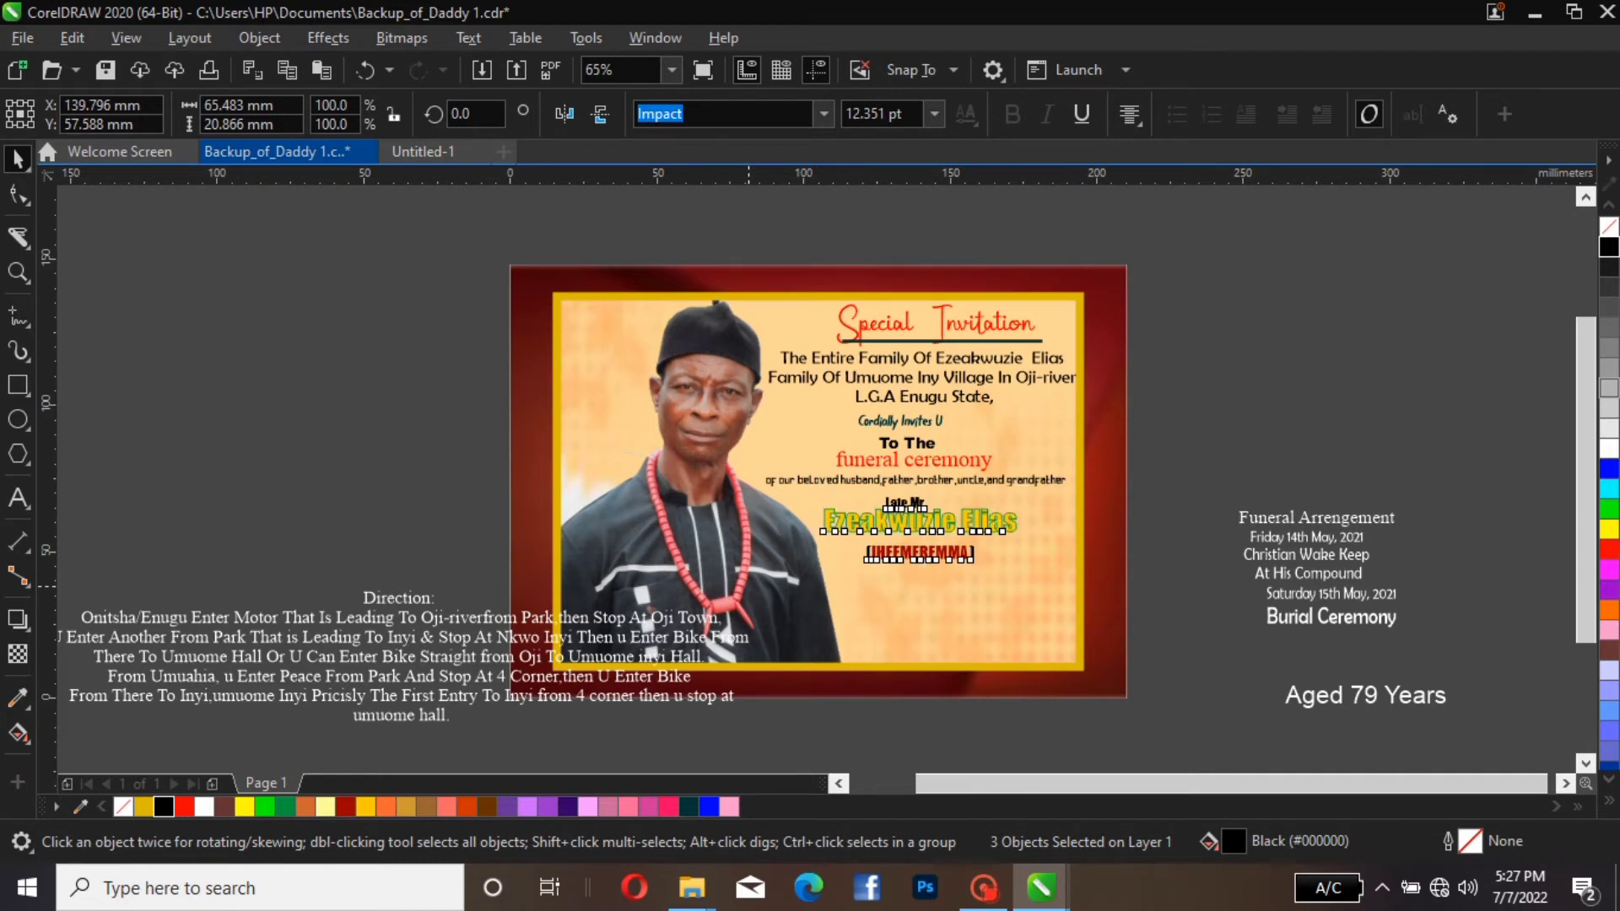
pyautogui.press('Up')
pyautogui.press('Up')
pyautogui.press('Up')
pyautogui.press('Up')
pyautogui.press('Up')
pyautogui.press('Down')
pyautogui.press('Down')
pyautogui.press('Down')
pyautogui.press('Down')
pyautogui.press('Down')
pyautogui.press('Down')
pyautogui.press('Down')
pyautogui.press('Down')
pyautogui.press('Down')
pyautogui.press('Down')
pyautogui.press('Down')
pyautogui.press('Down')
pyautogui.press('Down')
pyautogui.press('Down')
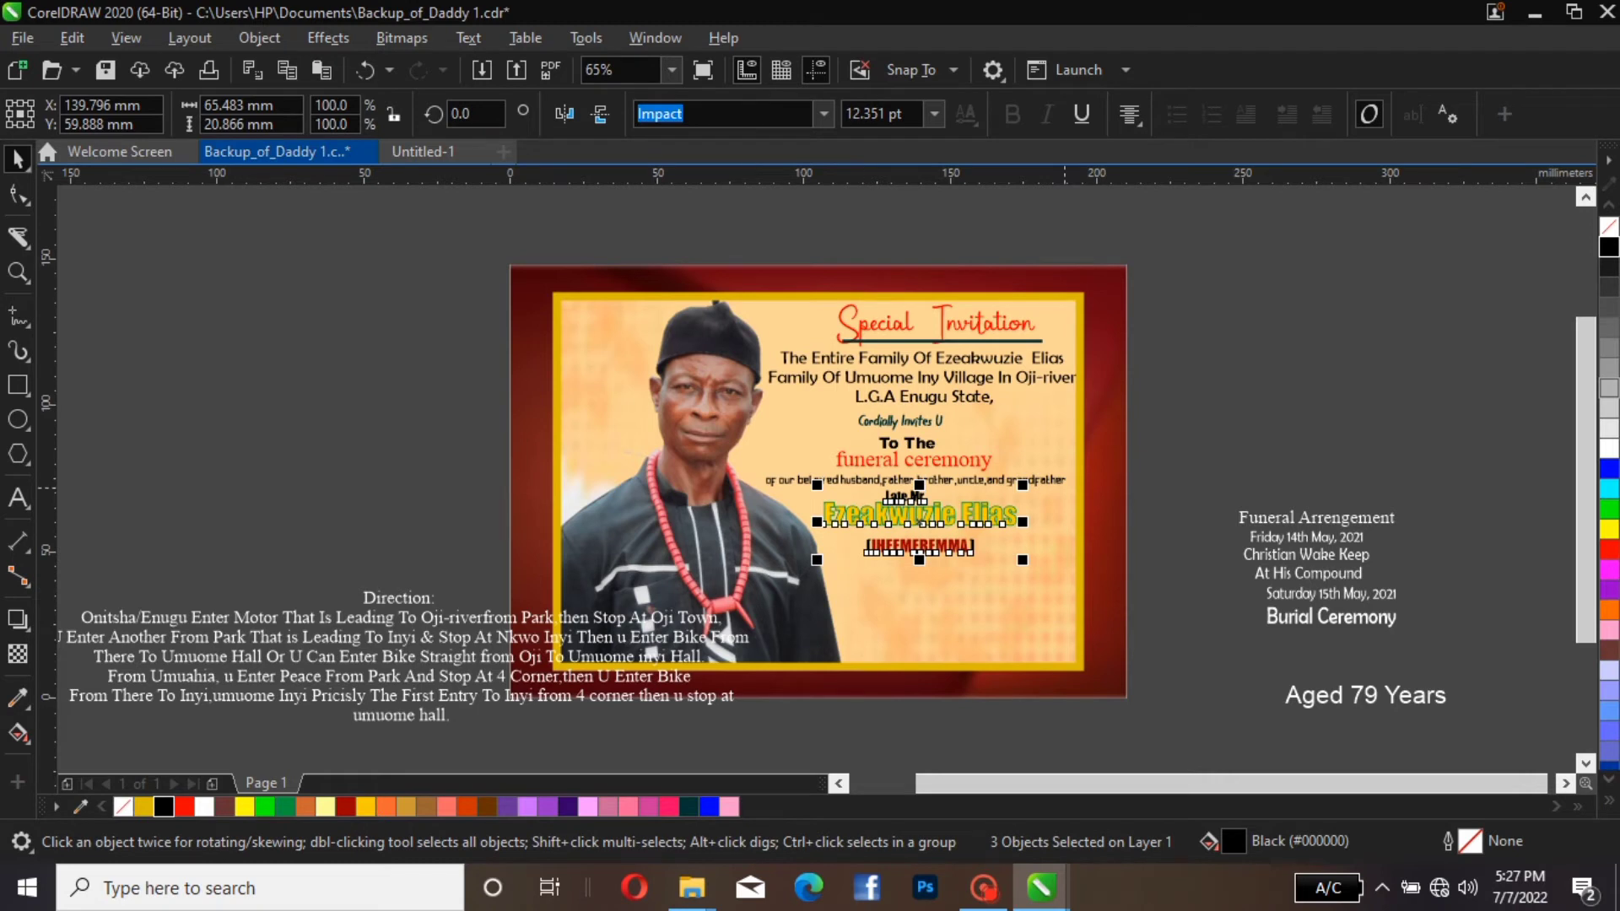
pyautogui.press('Escape')
# Nudge the bracketed name up so it sits closer beneath the deceased's name
pyautogui.click(946, 544)
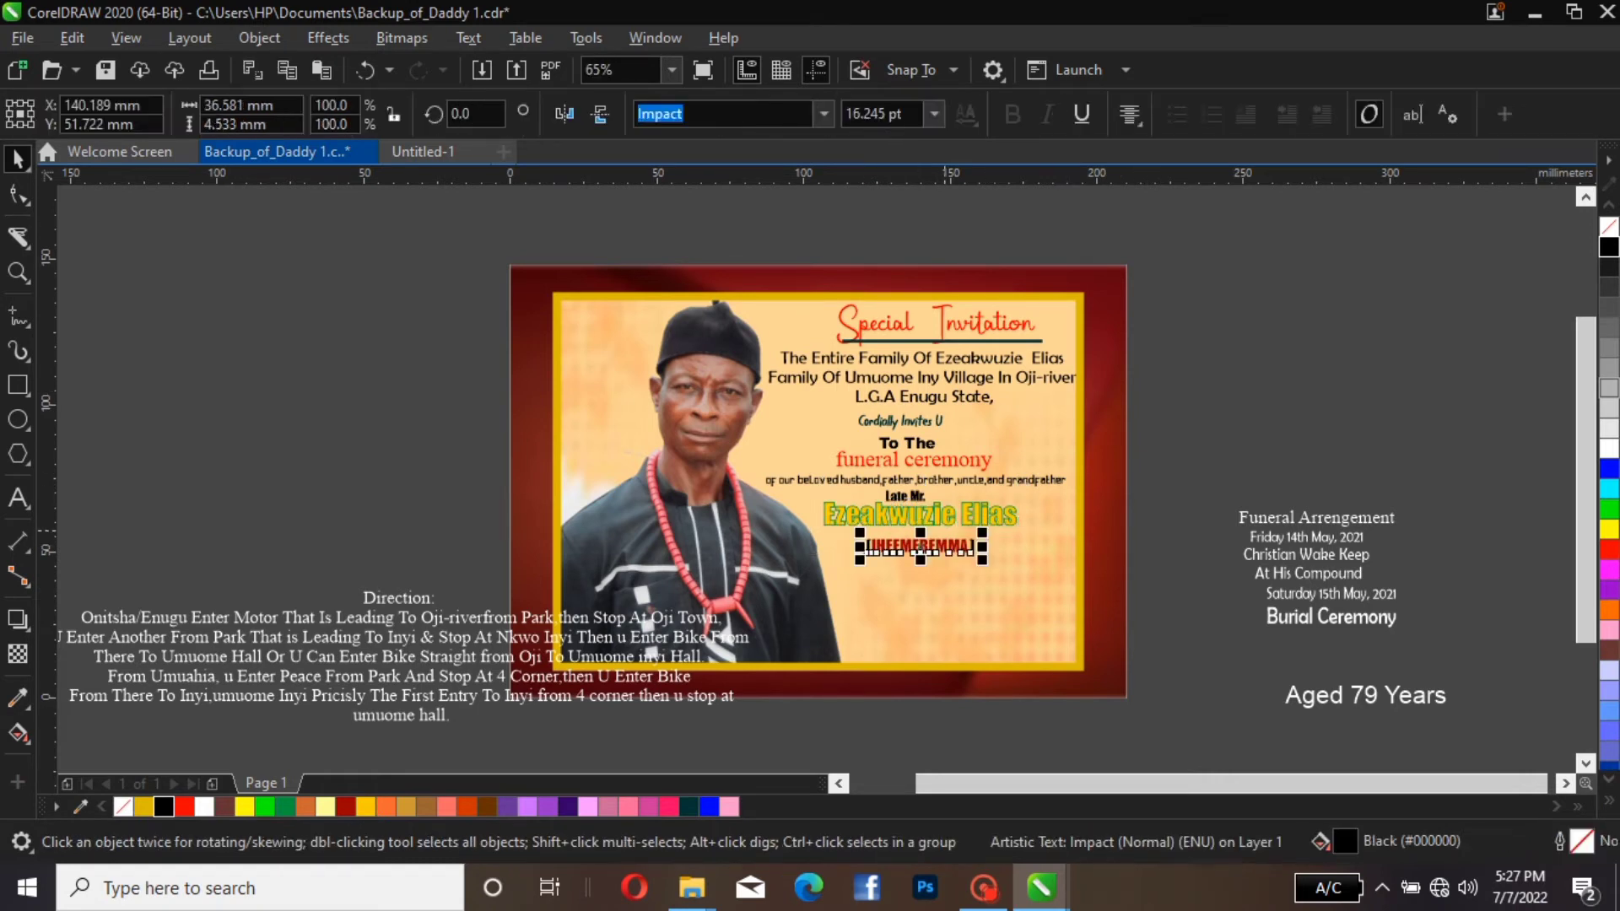
pyautogui.press('Up')
pyautogui.press('Up')
pyautogui.press('Up')
pyautogui.press('Up')
pyautogui.press('Up')
pyautogui.press('Up')
pyautogui.press('Up')
pyautogui.press('Up')
pyautogui.press('Up')
pyautogui.press('Up')
pyautogui.press('Up')
pyautogui.press('Up')
pyautogui.press('Up')
pyautogui.press('Up')
pyautogui.press('Up')
pyautogui.press('Up')
pyautogui.press('Up')
pyautogui.press('Up')
pyautogui.press('Up')
pyautogui.press('Up')
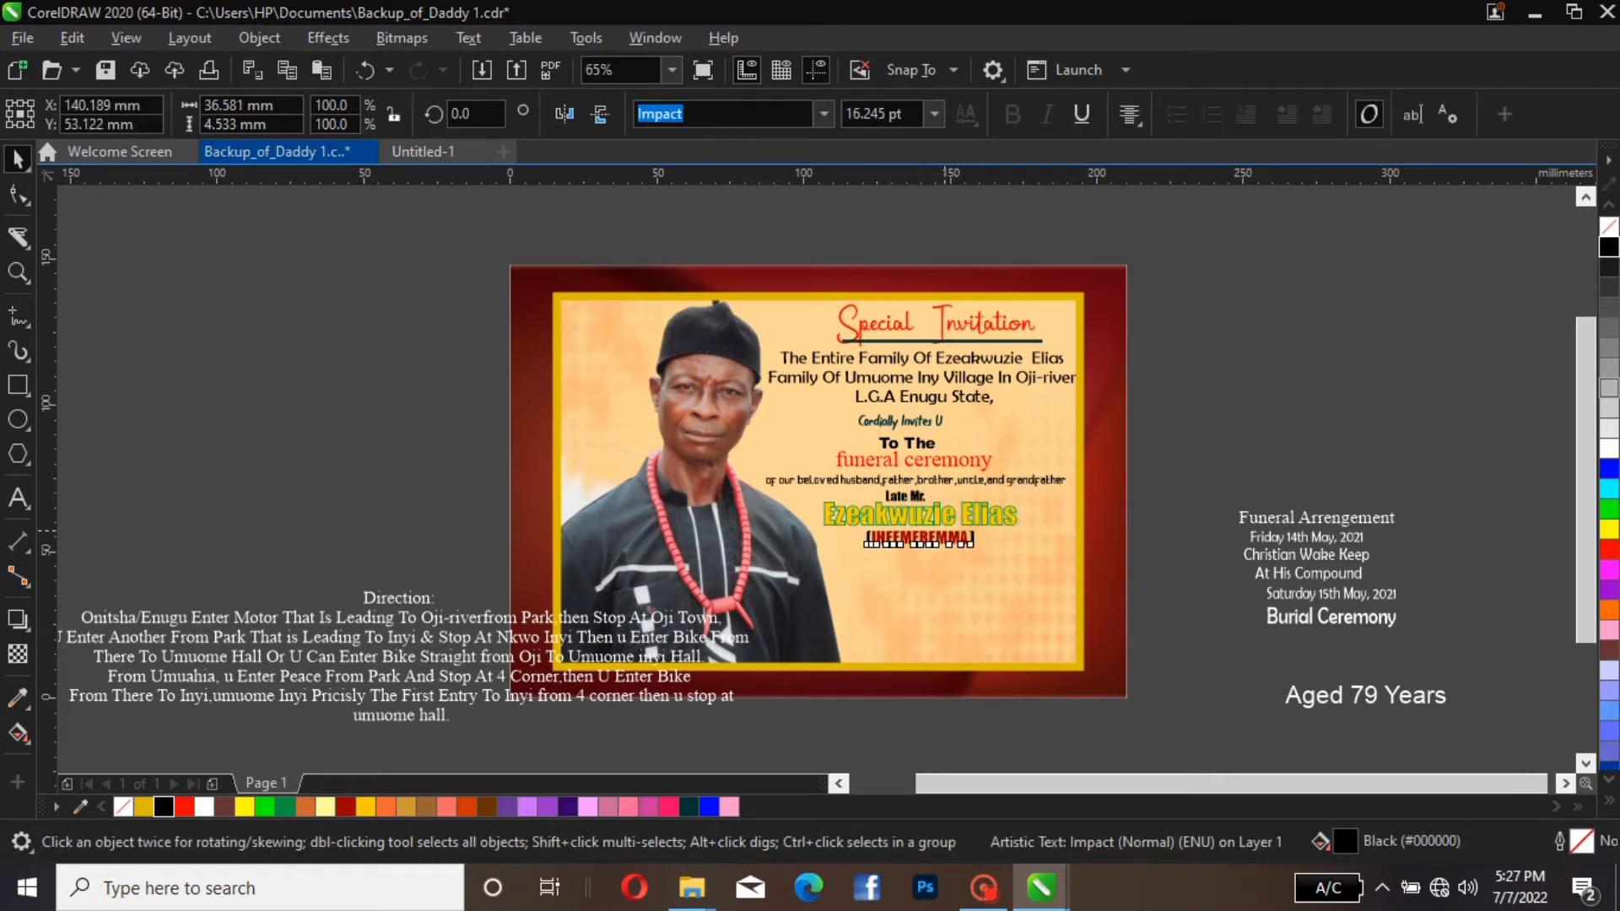
pyautogui.press('Down')
pyautogui.press('Down')
pyautogui.press('Down')
pyautogui.press('Down')
pyautogui.press('Down')
pyautogui.press('Down')
pyautogui.press('Down')
pyautogui.press('Down')
pyautogui.press('Down')
pyautogui.press('Down')
pyautogui.press('Down')
pyautogui.press('Down')
pyautogui.press('Down')
pyautogui.press('Down')
pyautogui.press('Down')
pyautogui.press('Down')
pyautogui.press('Down')
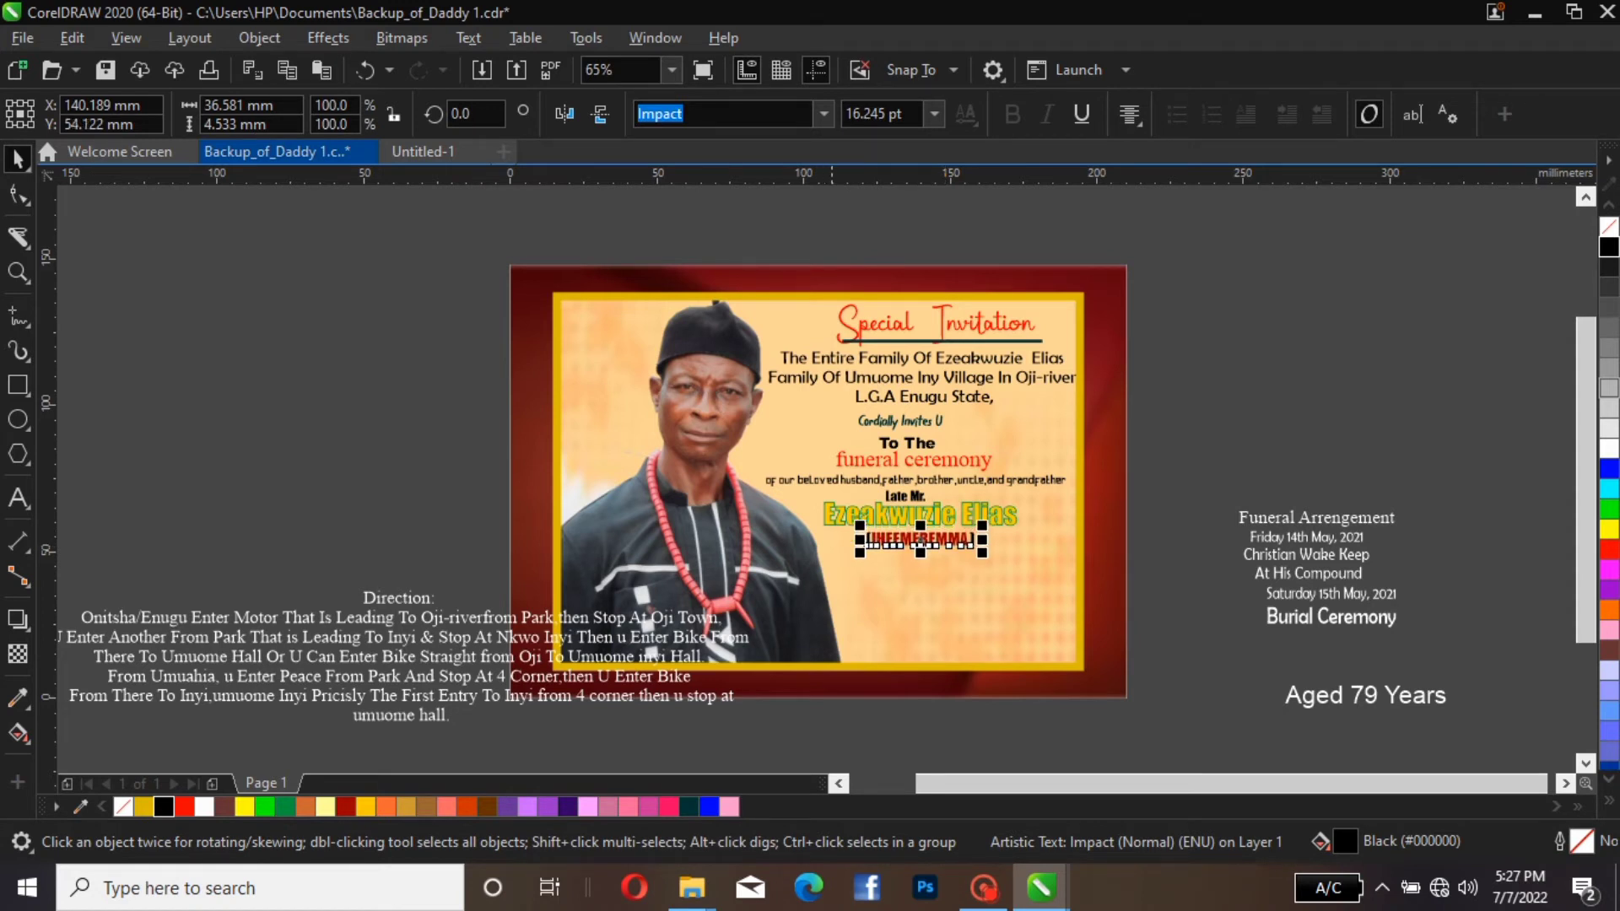
# Enlarge the deceased's name to about 30.5 pt and nudge it slightly down between the "Late Mr." line and the bracketed name
pyautogui.click(826, 516)
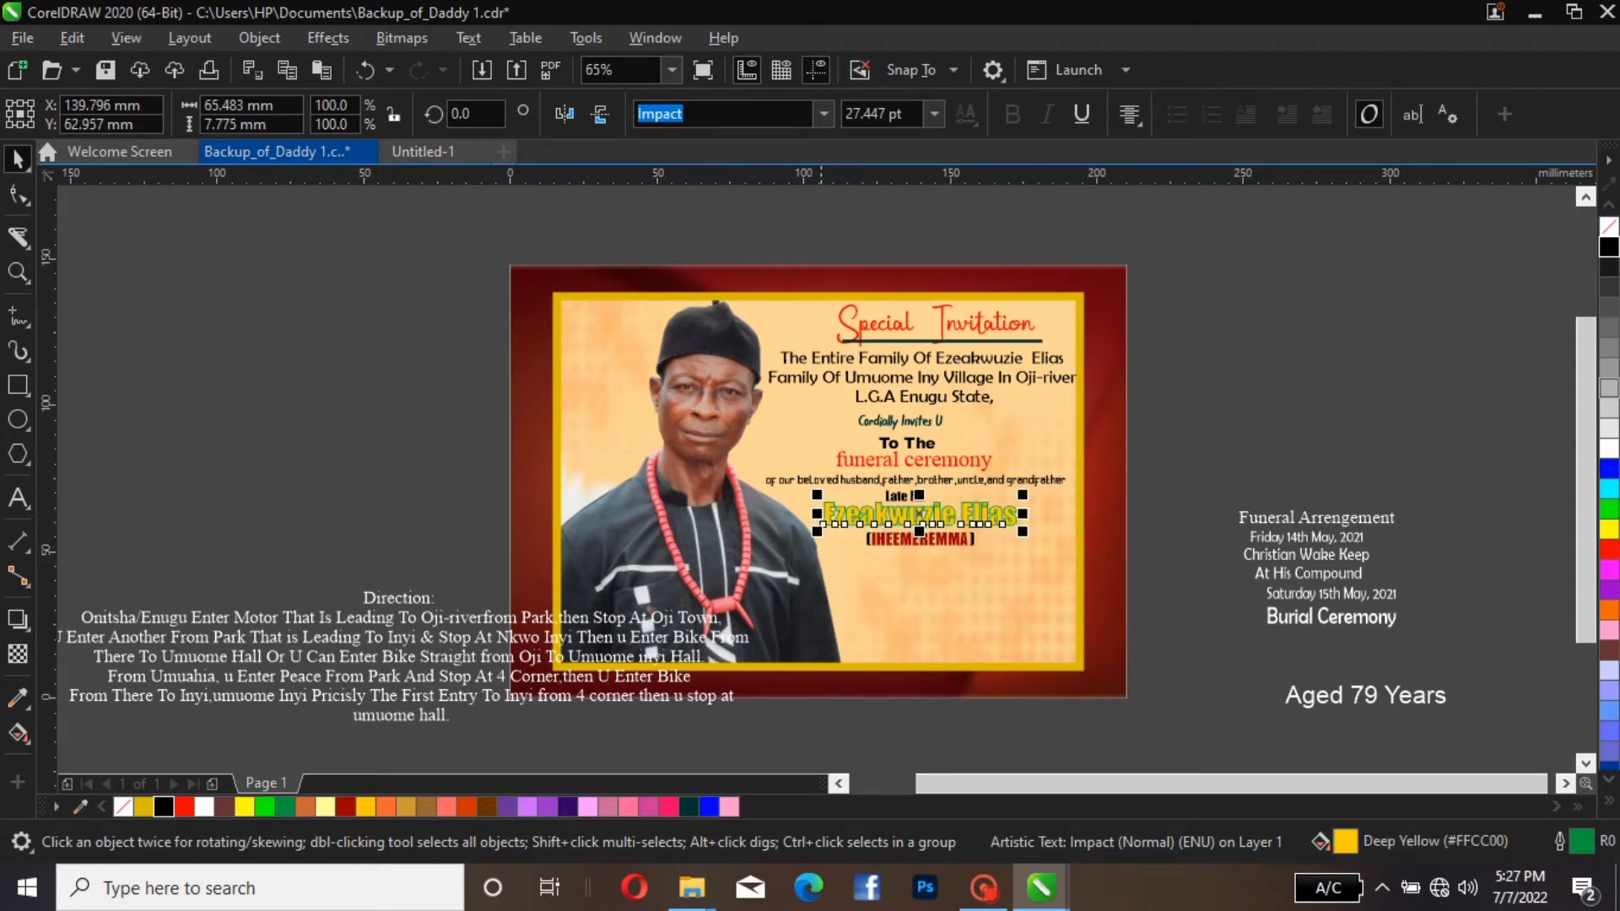
pyautogui.moveTo(816, 497); pyautogui.dragTo(794, 494)
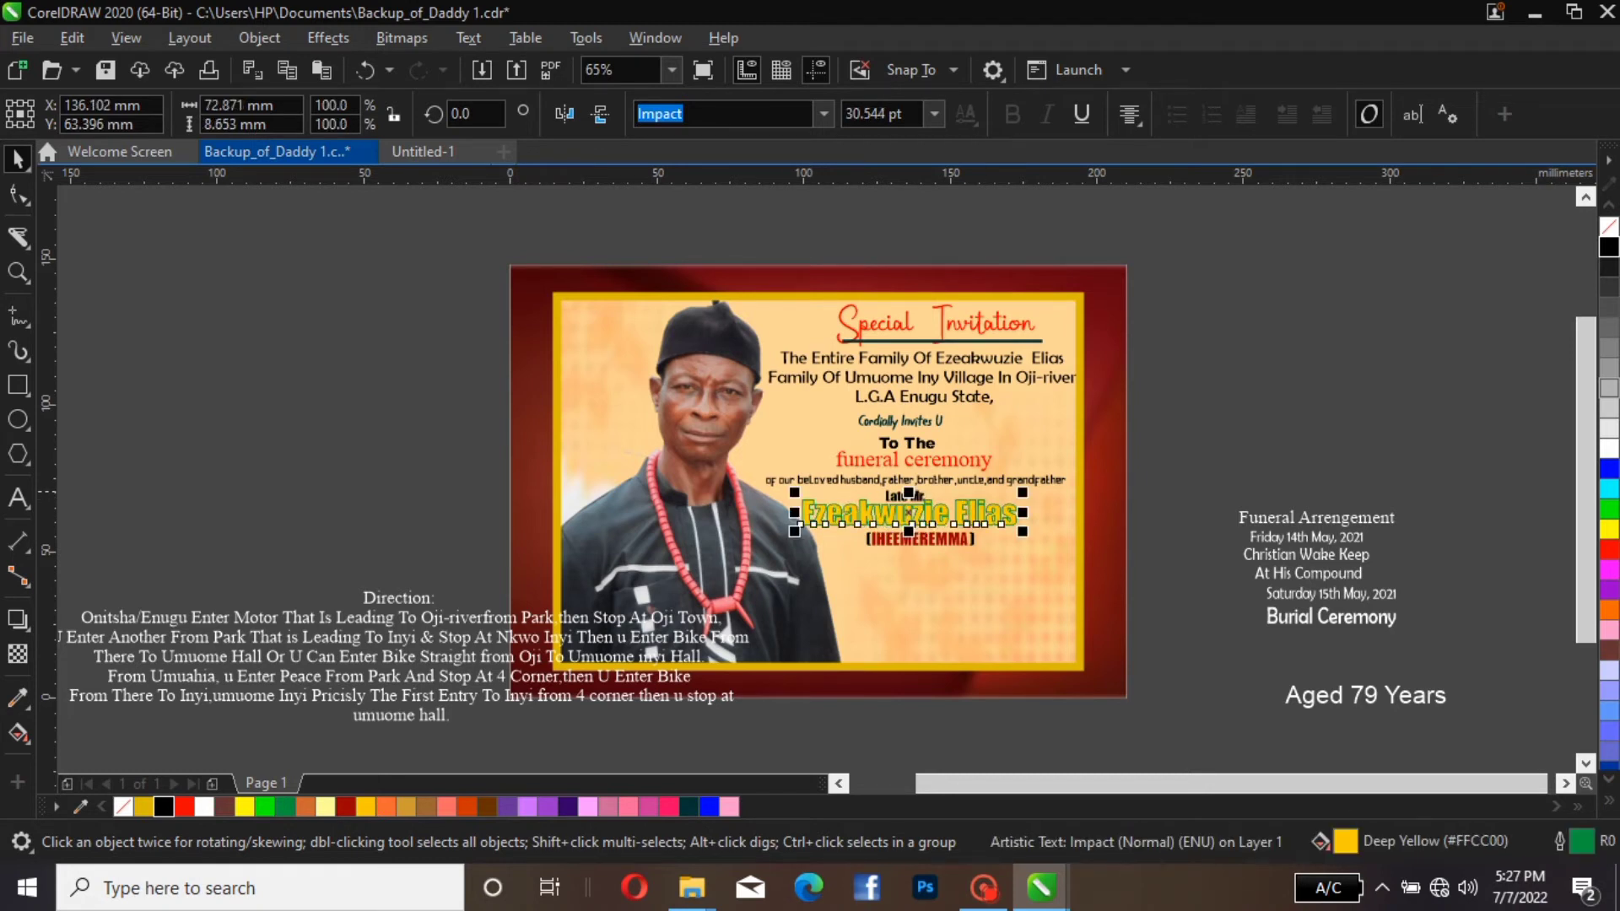
pyautogui.press('Down')
pyautogui.press('Down')
pyautogui.press('Down')
pyautogui.press('Down')
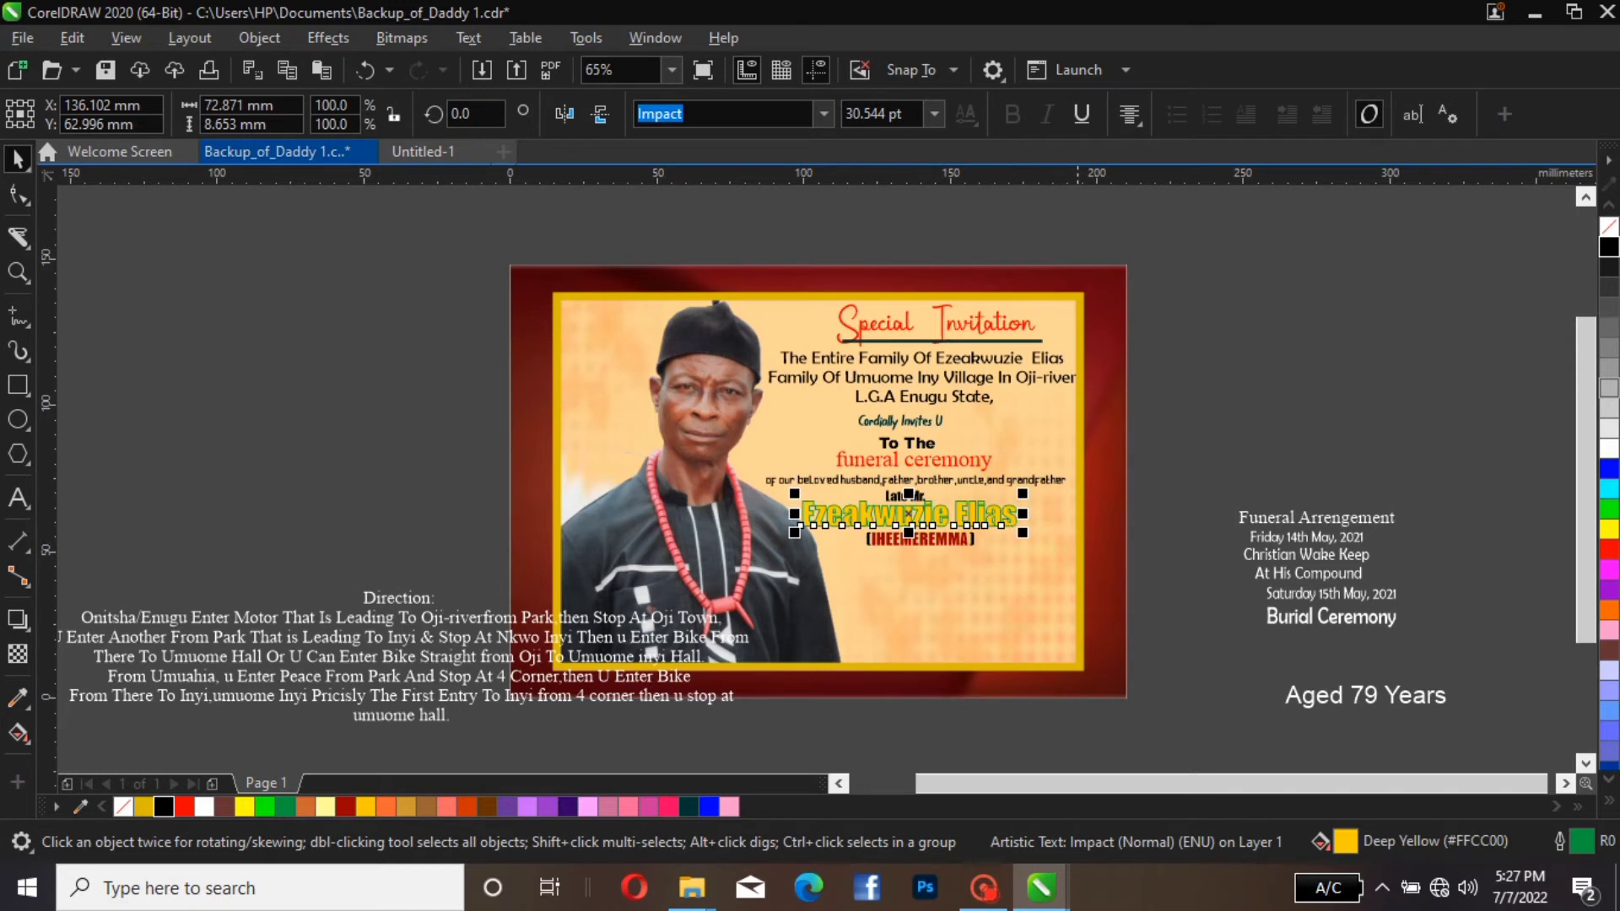
pyautogui.press('Escape')
pyautogui.click(928, 519)
pyautogui.press('Down')
pyautogui.press('Down')
pyautogui.press('Down')
pyautogui.press('Down')
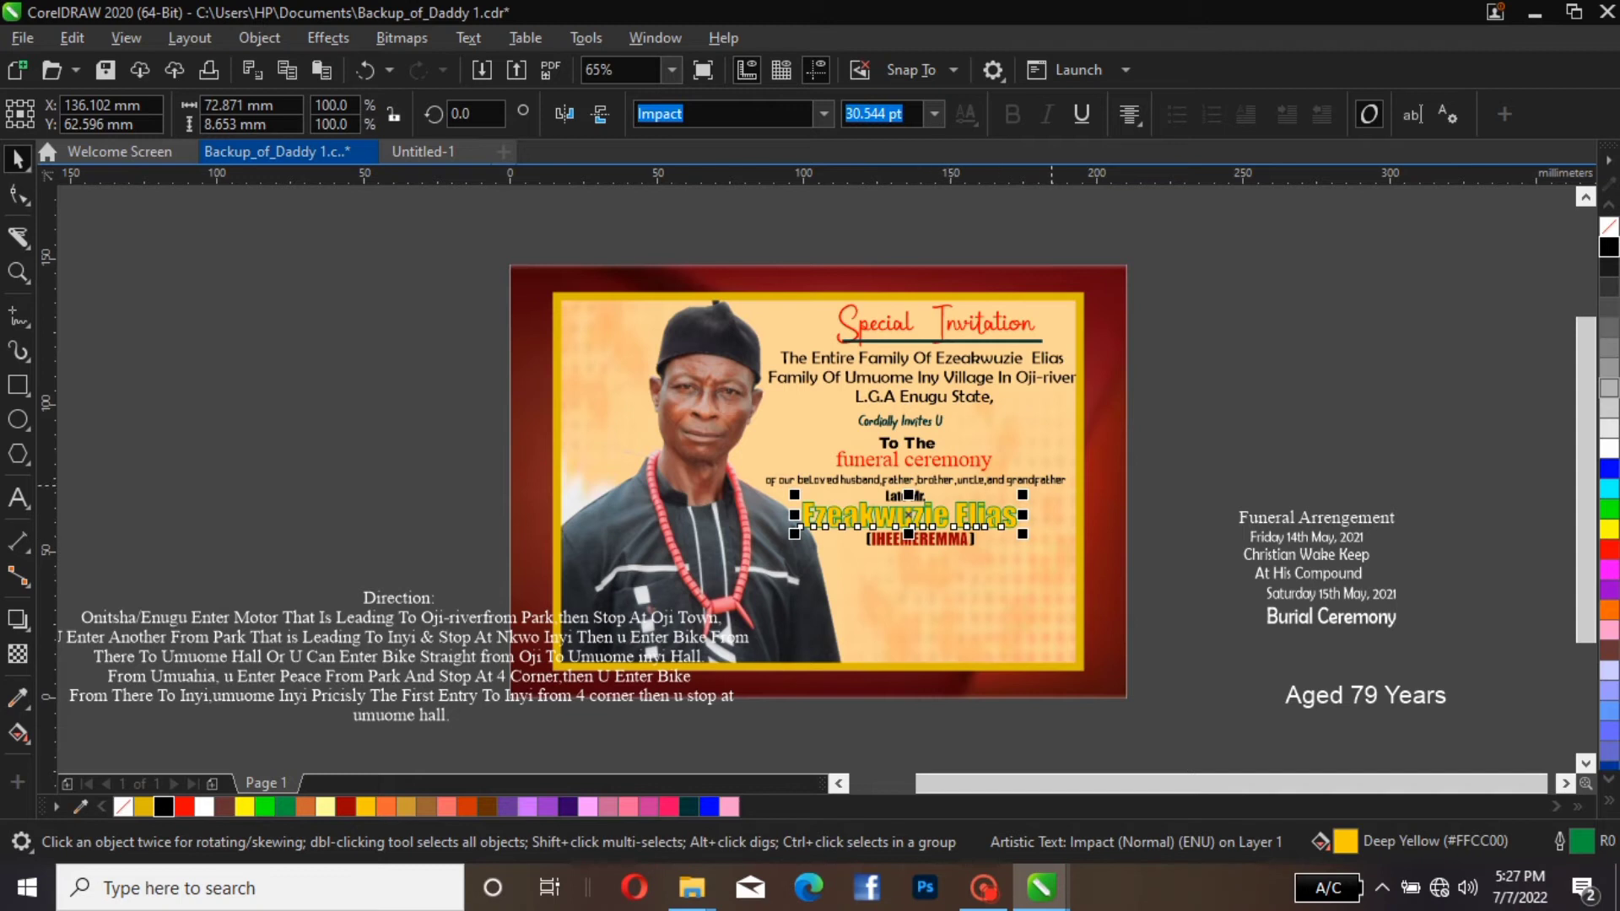
# Move the white funeral arrangement heading and its two event text blocks onto the cream panel beneath the bracketed name
pyautogui.click(1334, 519)
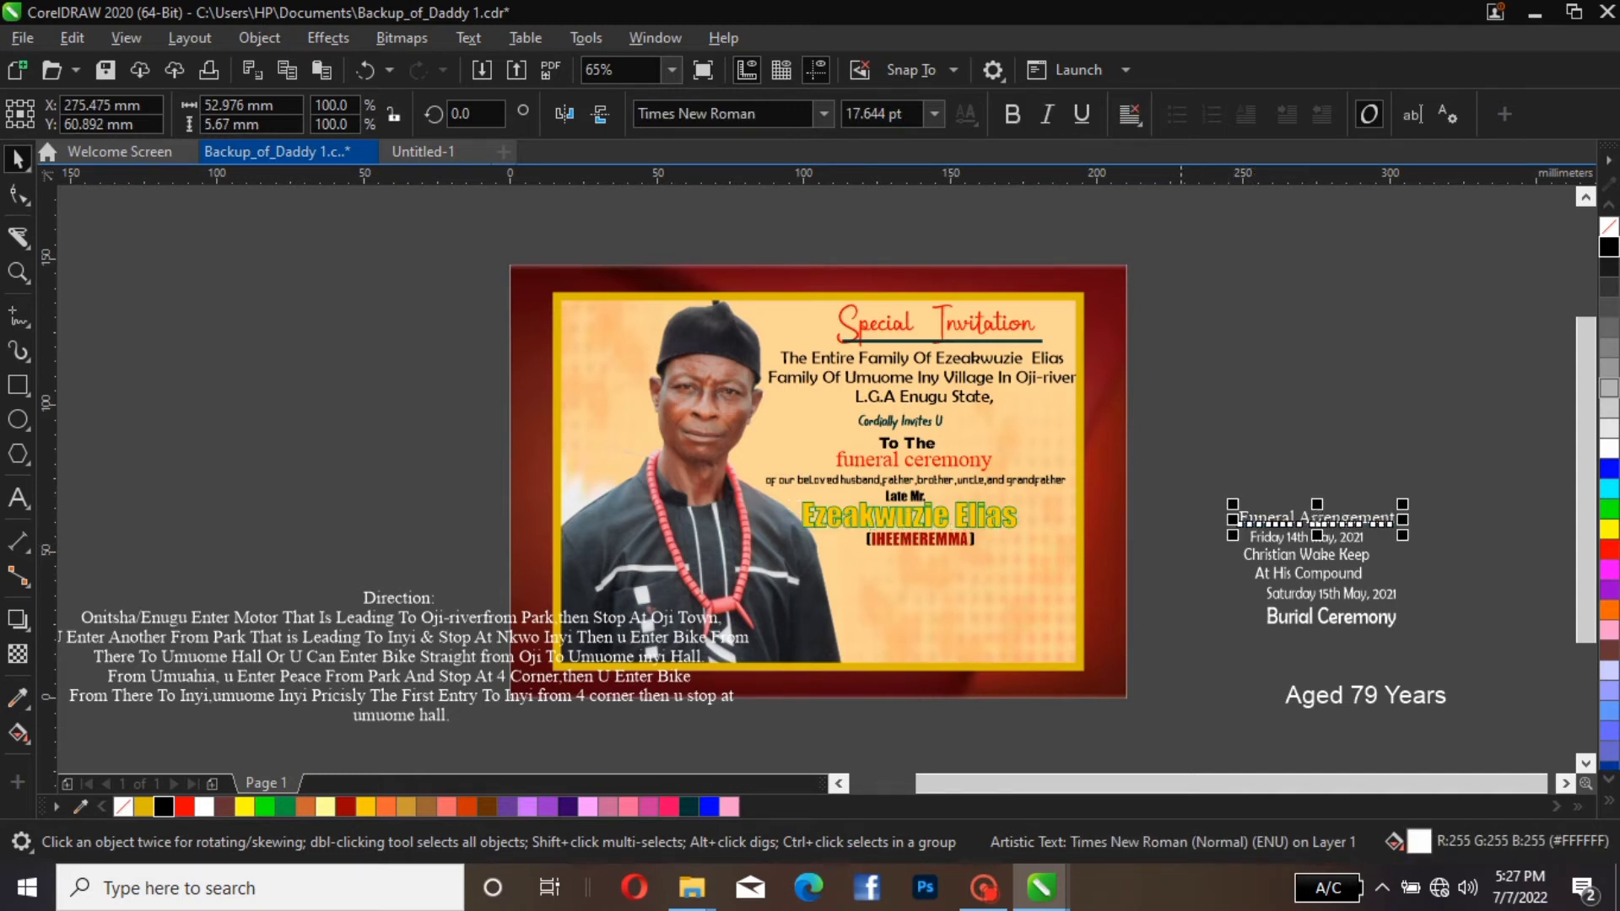
pyautogui.moveTo(1172, 397); pyautogui.dragTo(1473, 671)
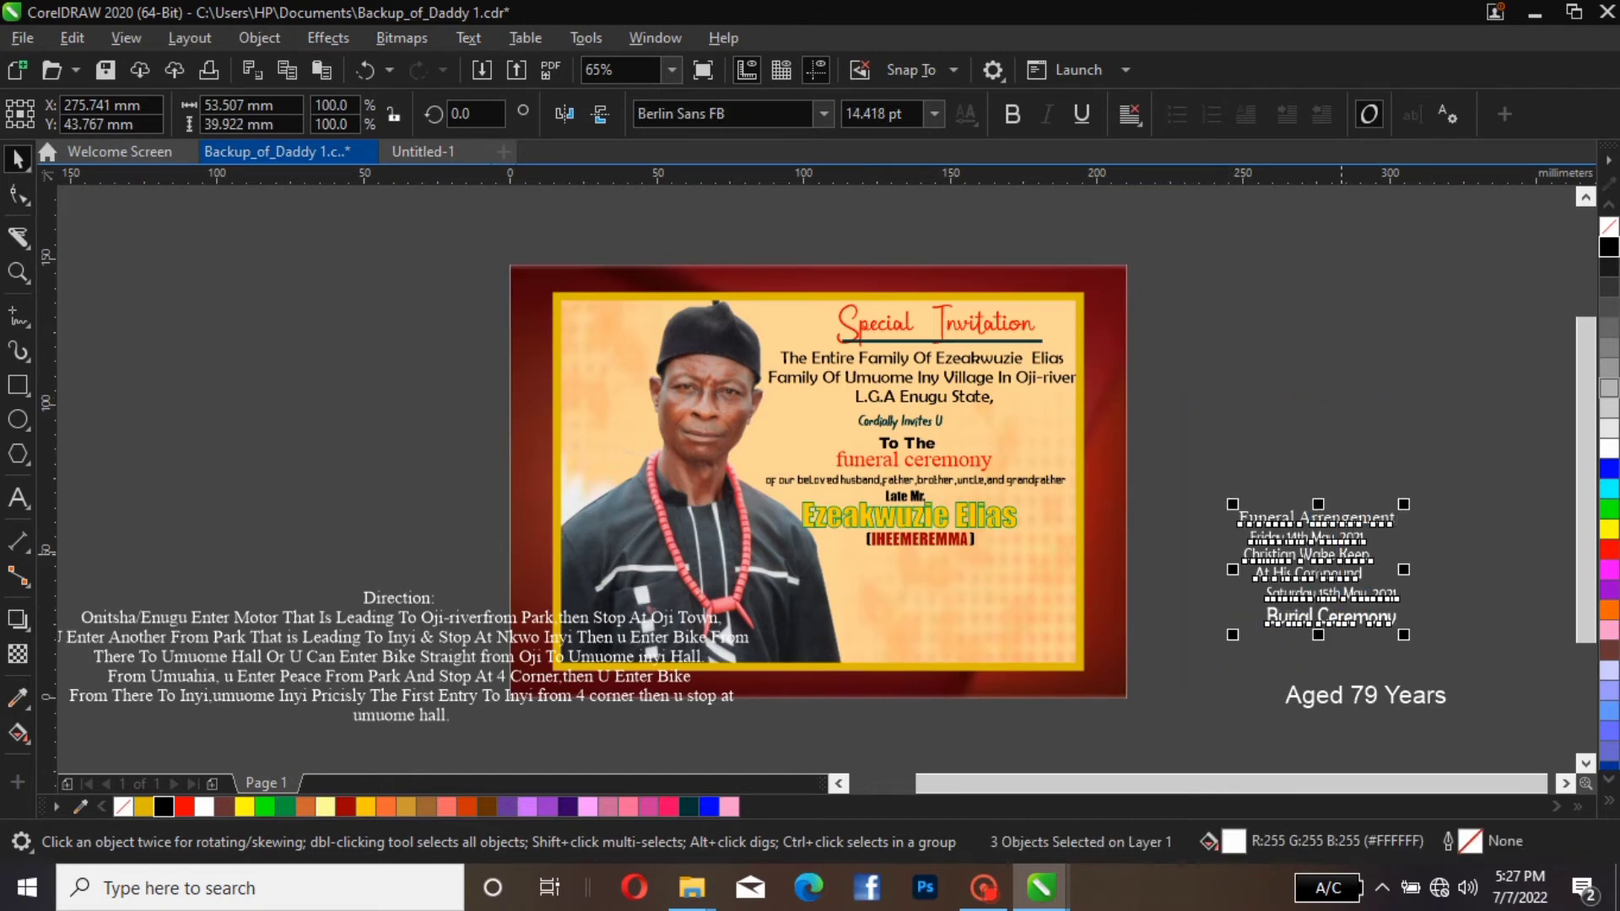
pyautogui.moveTo(1308, 574); pyautogui.dragTo(918, 612)
pyautogui.click(727, 724)
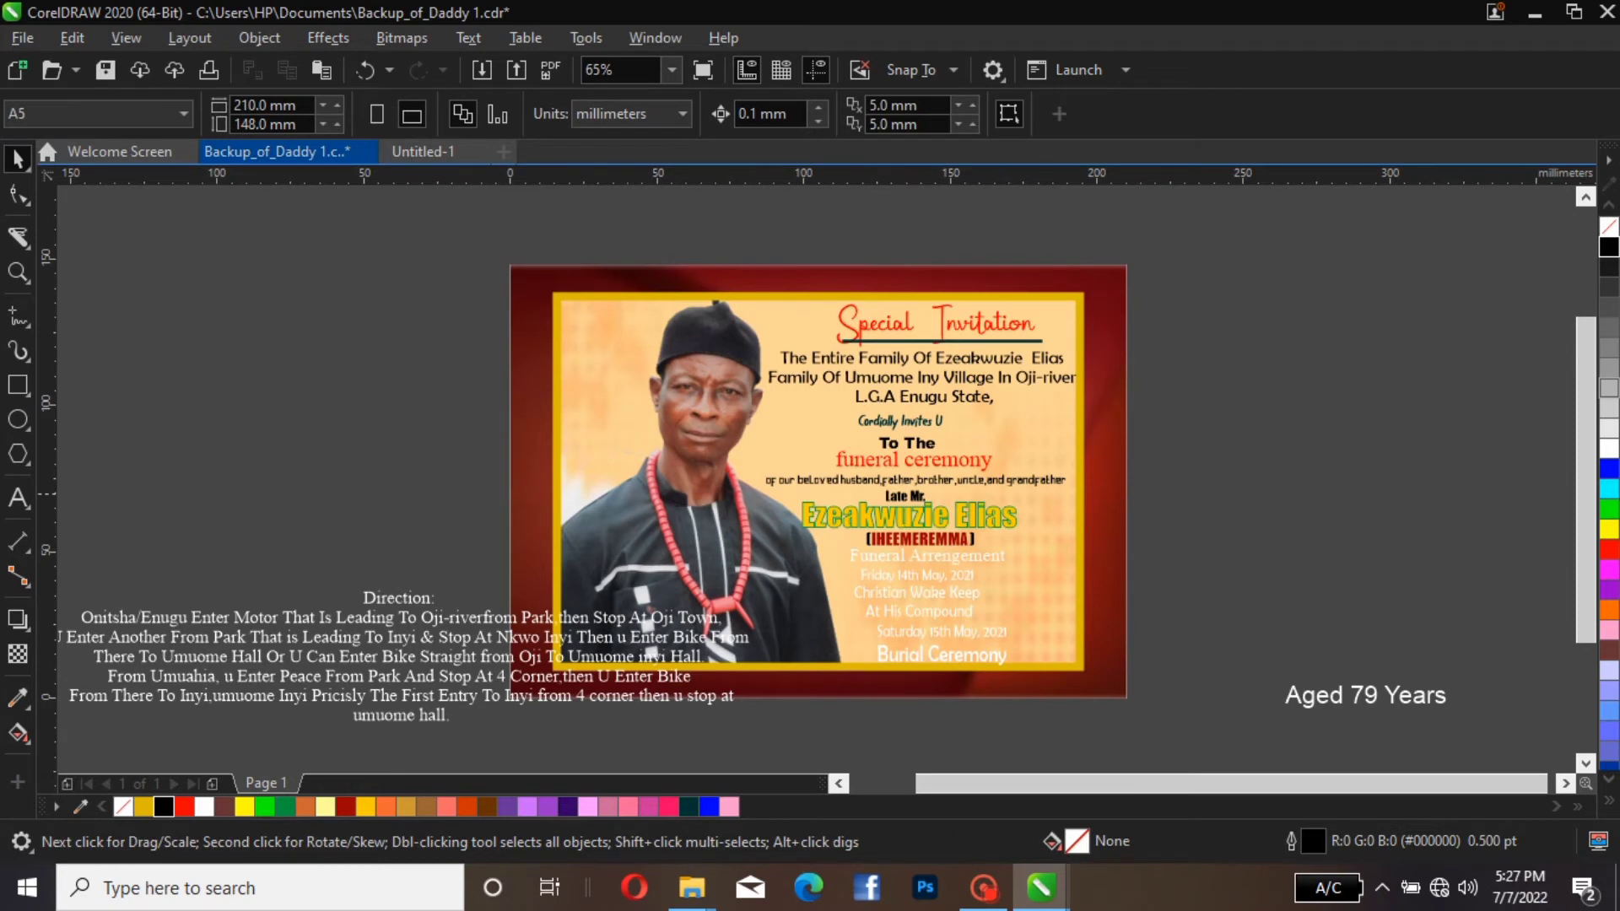
# Recolour the funeral arrangement heading and both event text blocks black
pyautogui.moveTo(1217, 534); pyautogui.dragTo(800, 711)
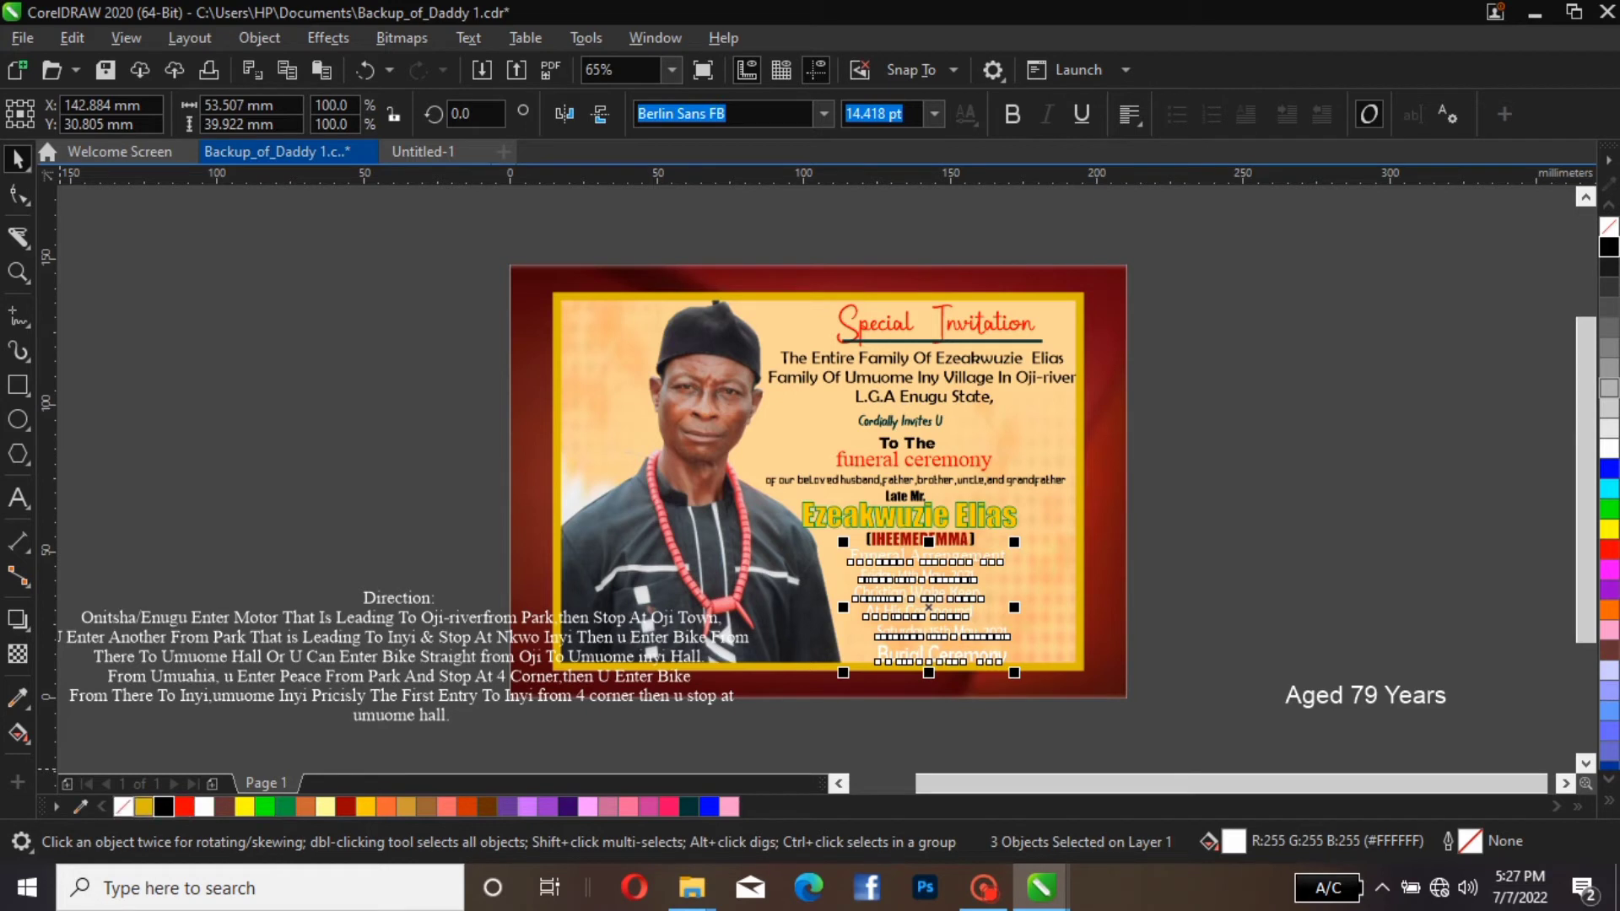
pyautogui.click(164, 807)
pyautogui.click(927, 635)
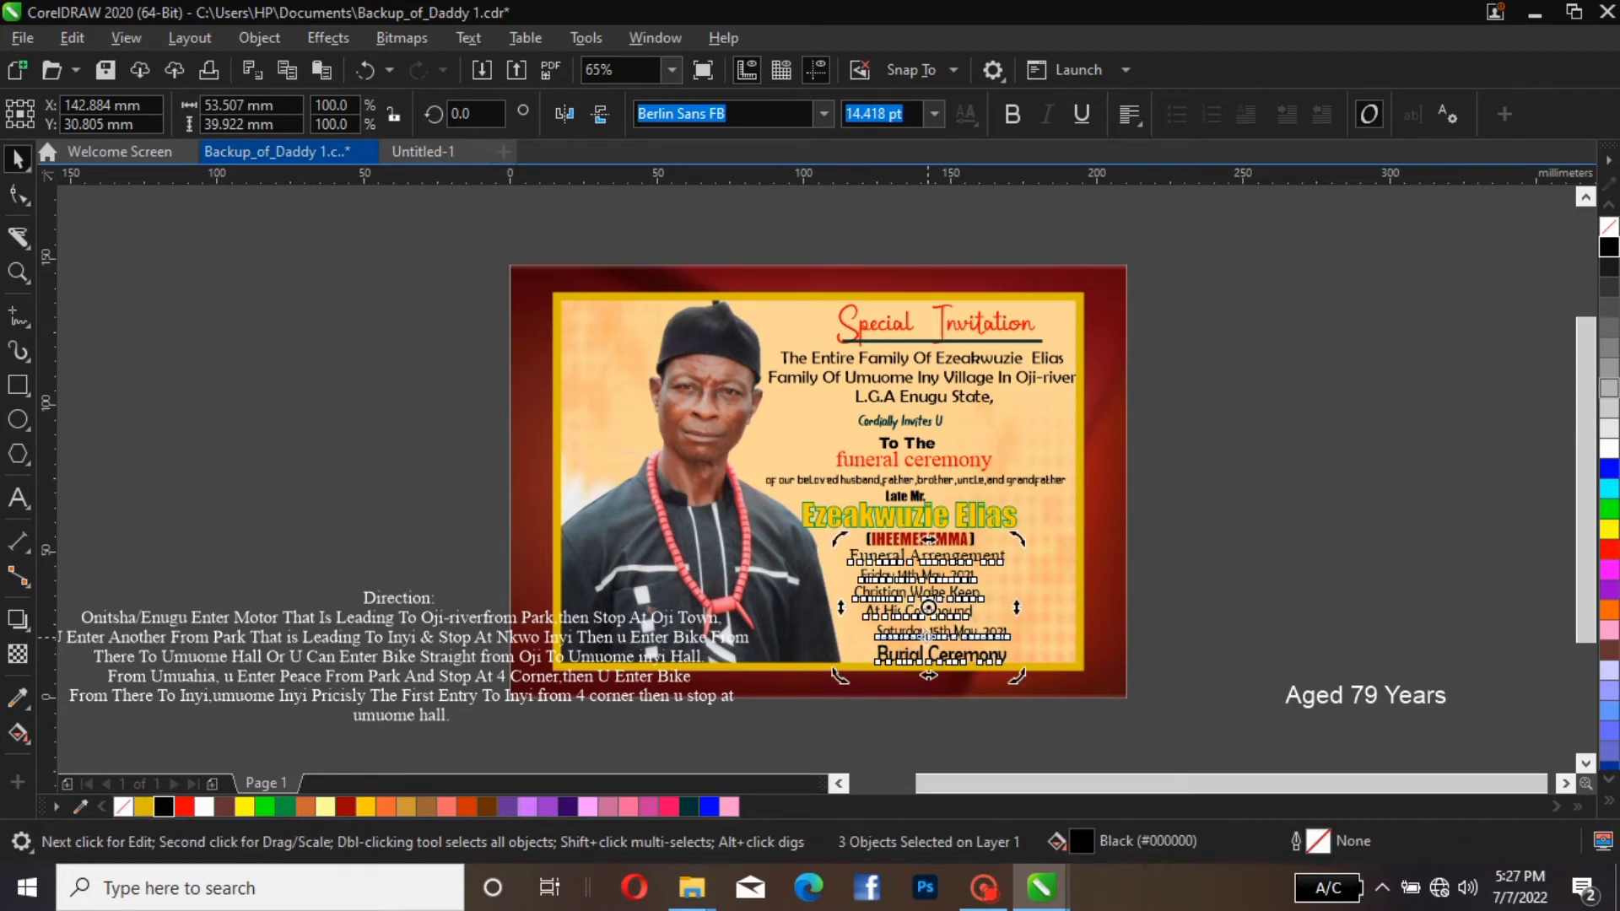
# Arrange the Friday wake keep and Saturday burial text blocks side by side as two columns beneath the "Funeral Arrengement" heading
pyautogui.click(937, 641)
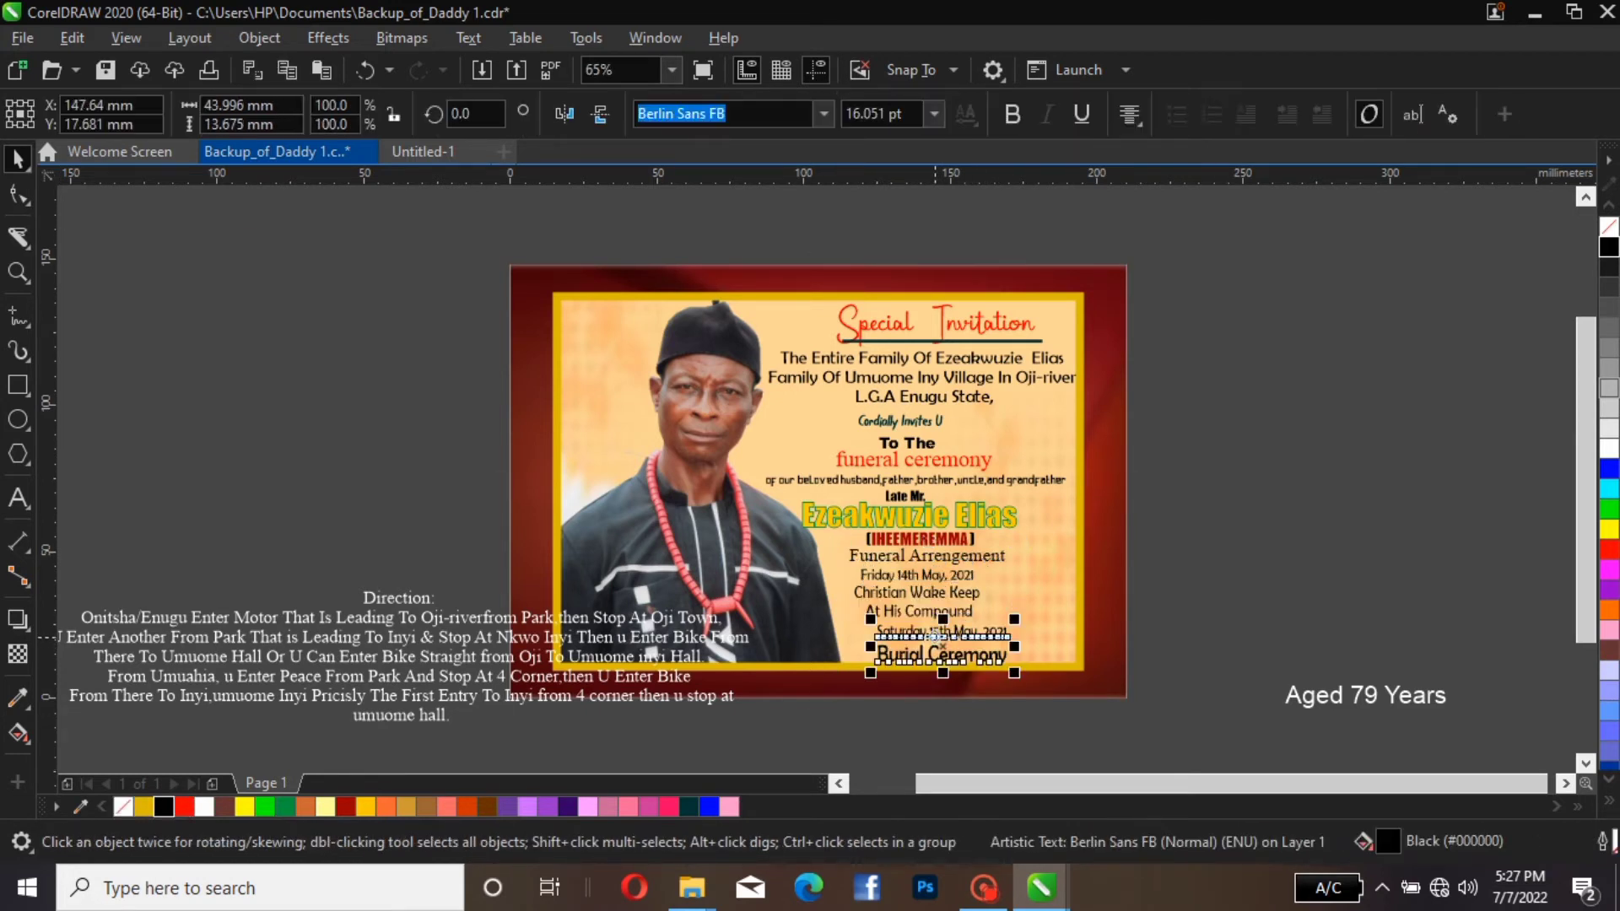
pyautogui.moveTo(939, 635); pyautogui.dragTo(1038, 585)
pyautogui.click(919, 590)
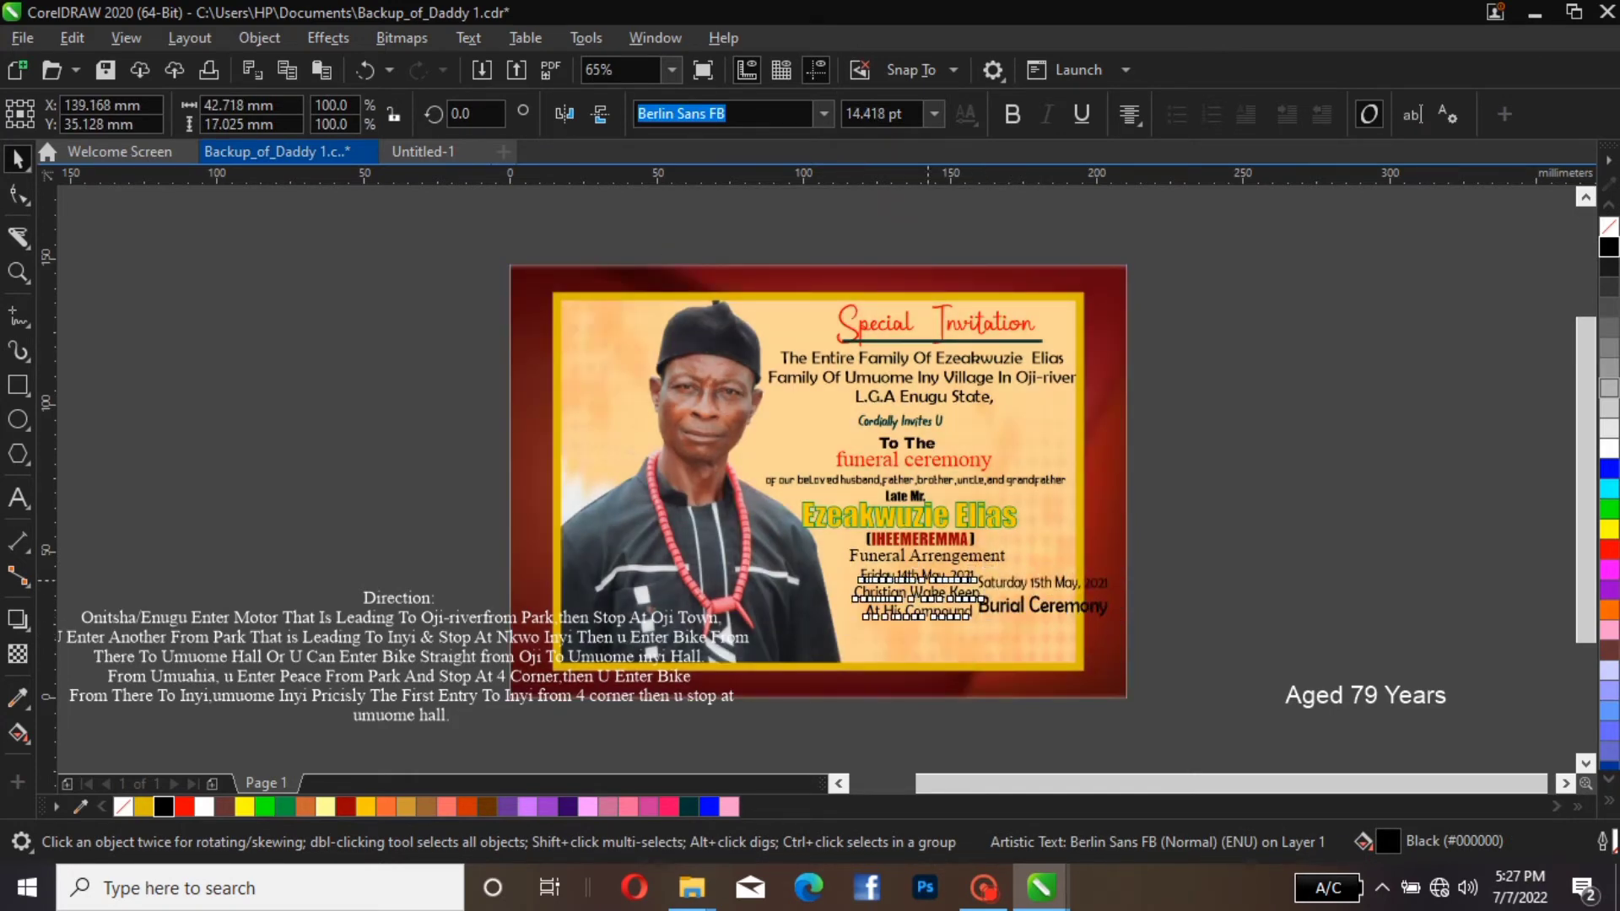
pyautogui.moveTo(920, 591); pyautogui.dragTo(888, 598)
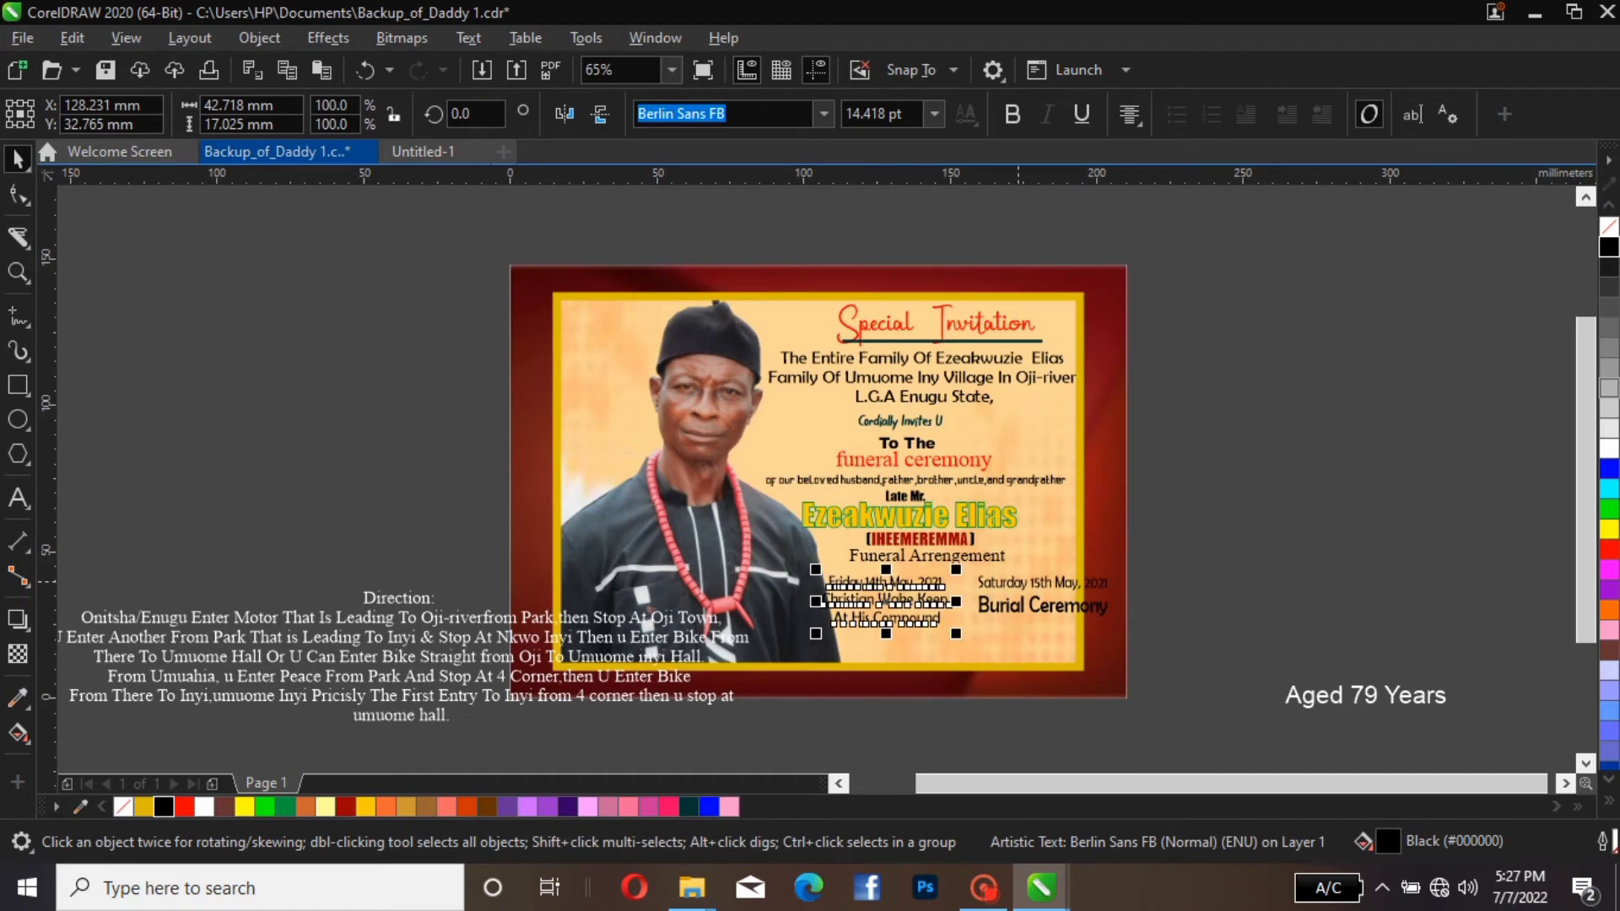
pyautogui.moveTo(1013, 582); pyautogui.dragTo(1005, 582)
pyautogui.click(869, 600)
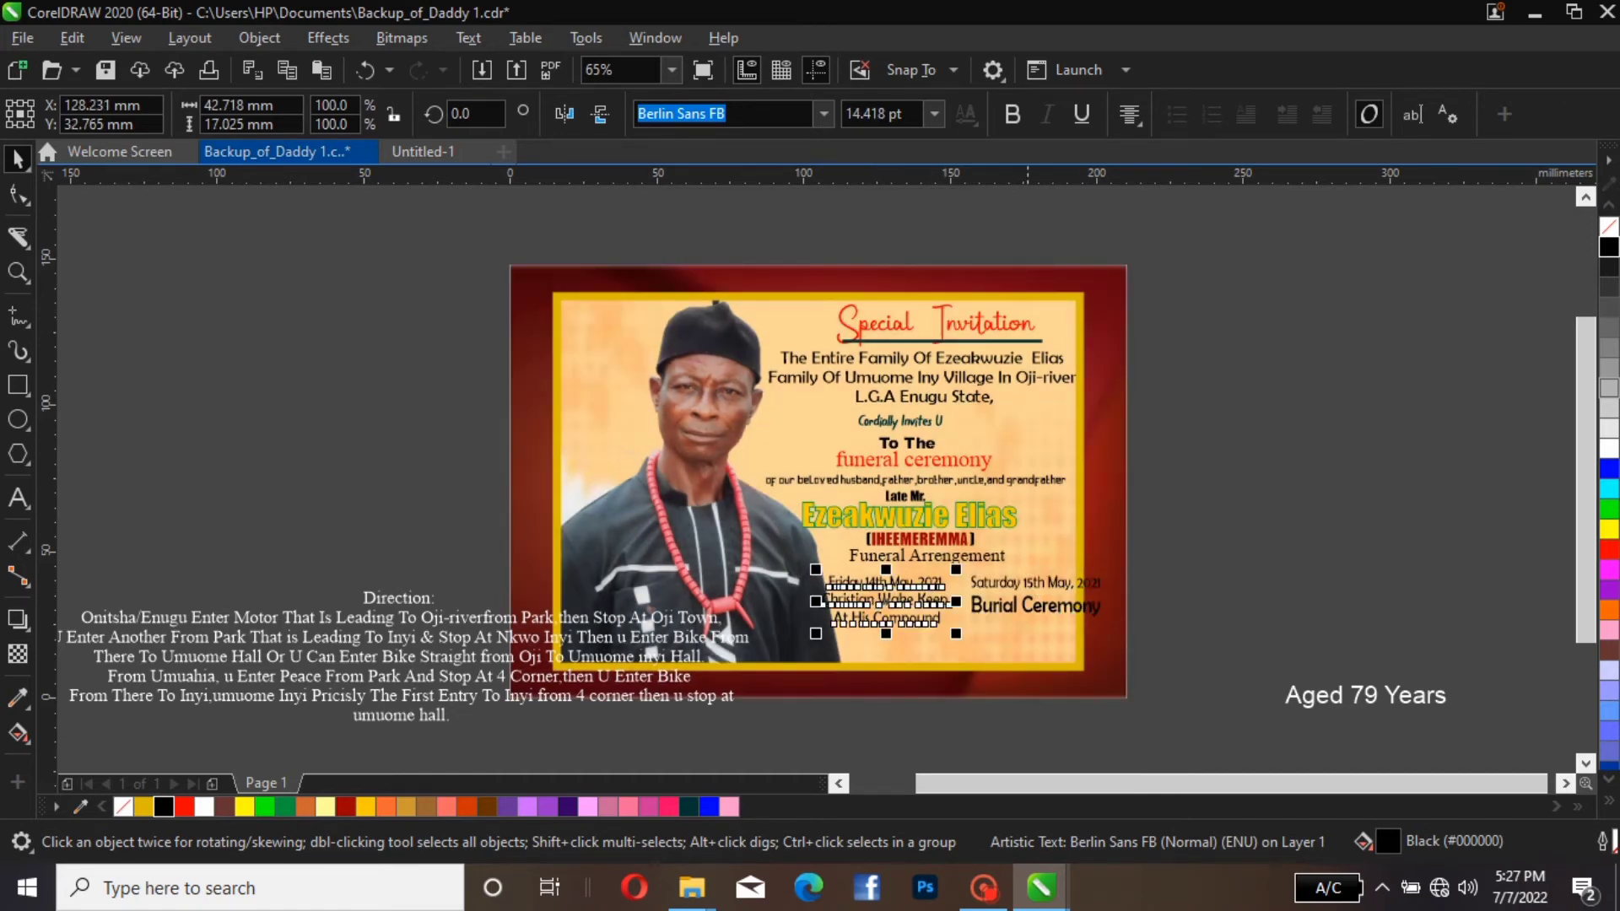
pyautogui.moveTo(1186, 558); pyautogui.dragTo(976, 663)
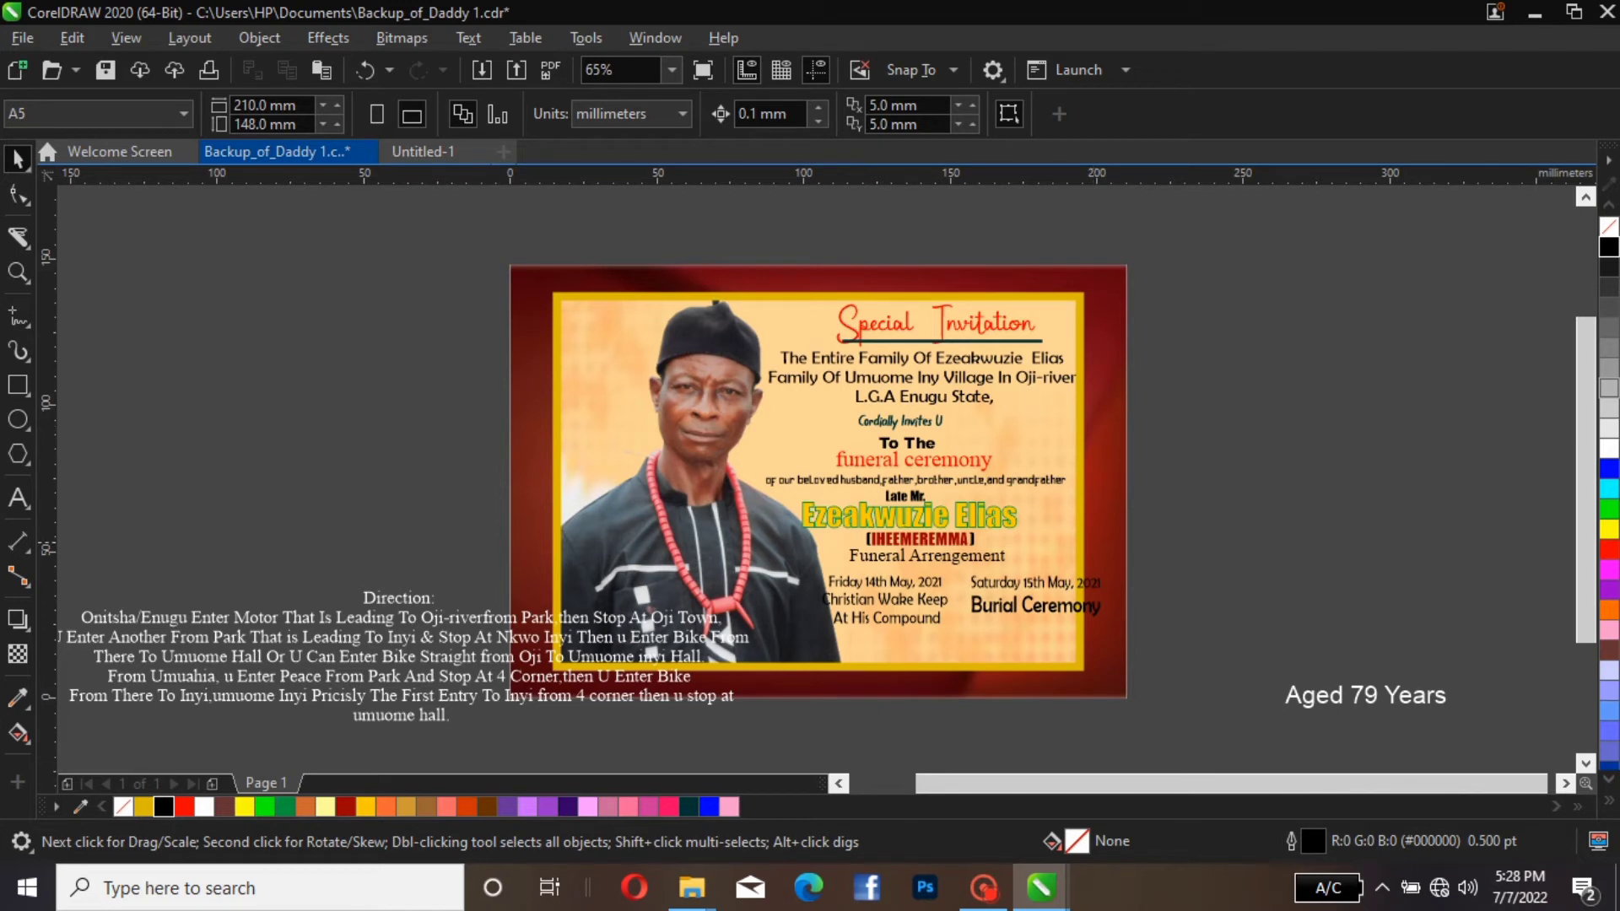
pyautogui.click(1037, 604)
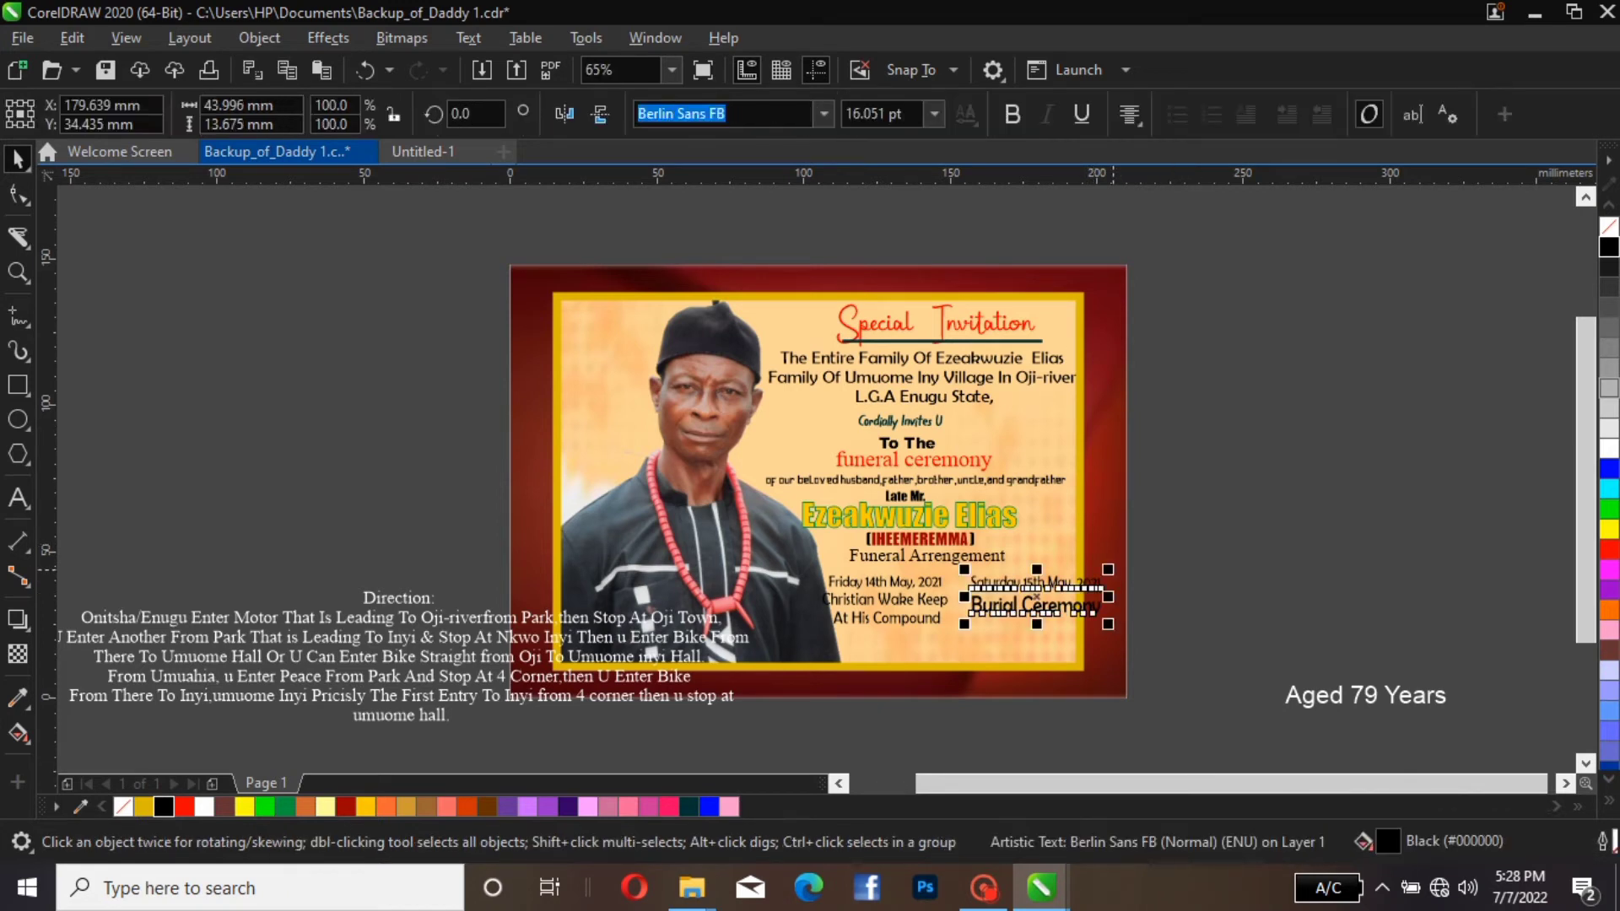
pyautogui.press('Escape')
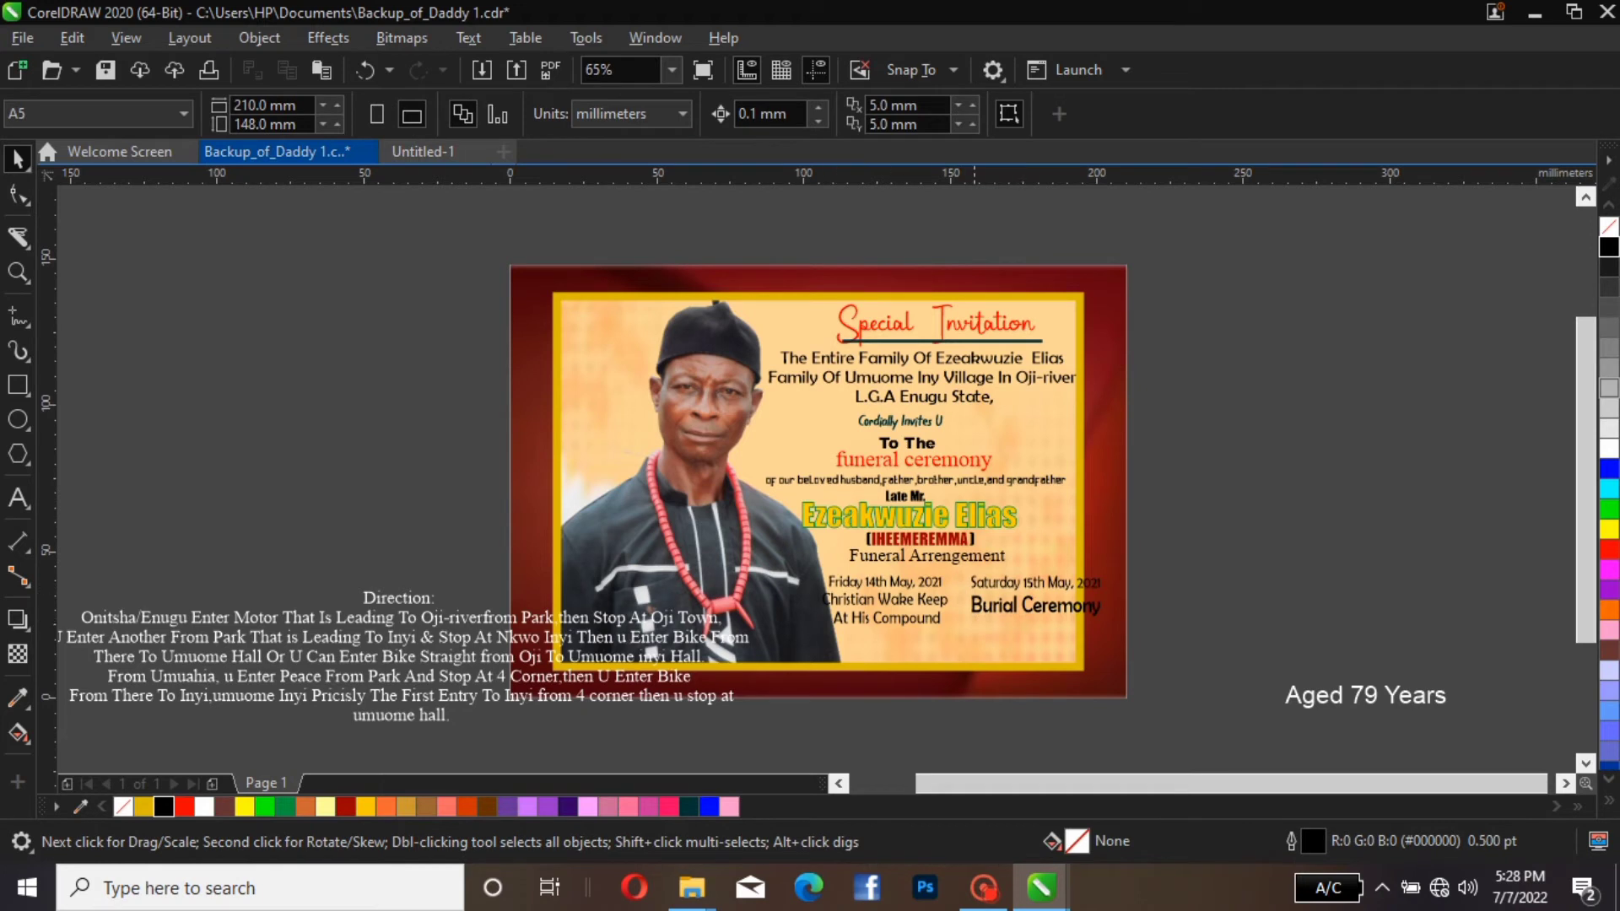
# Set the "Funeral Arrengement" heading in the Vintage Style font
pyautogui.click(962, 557)
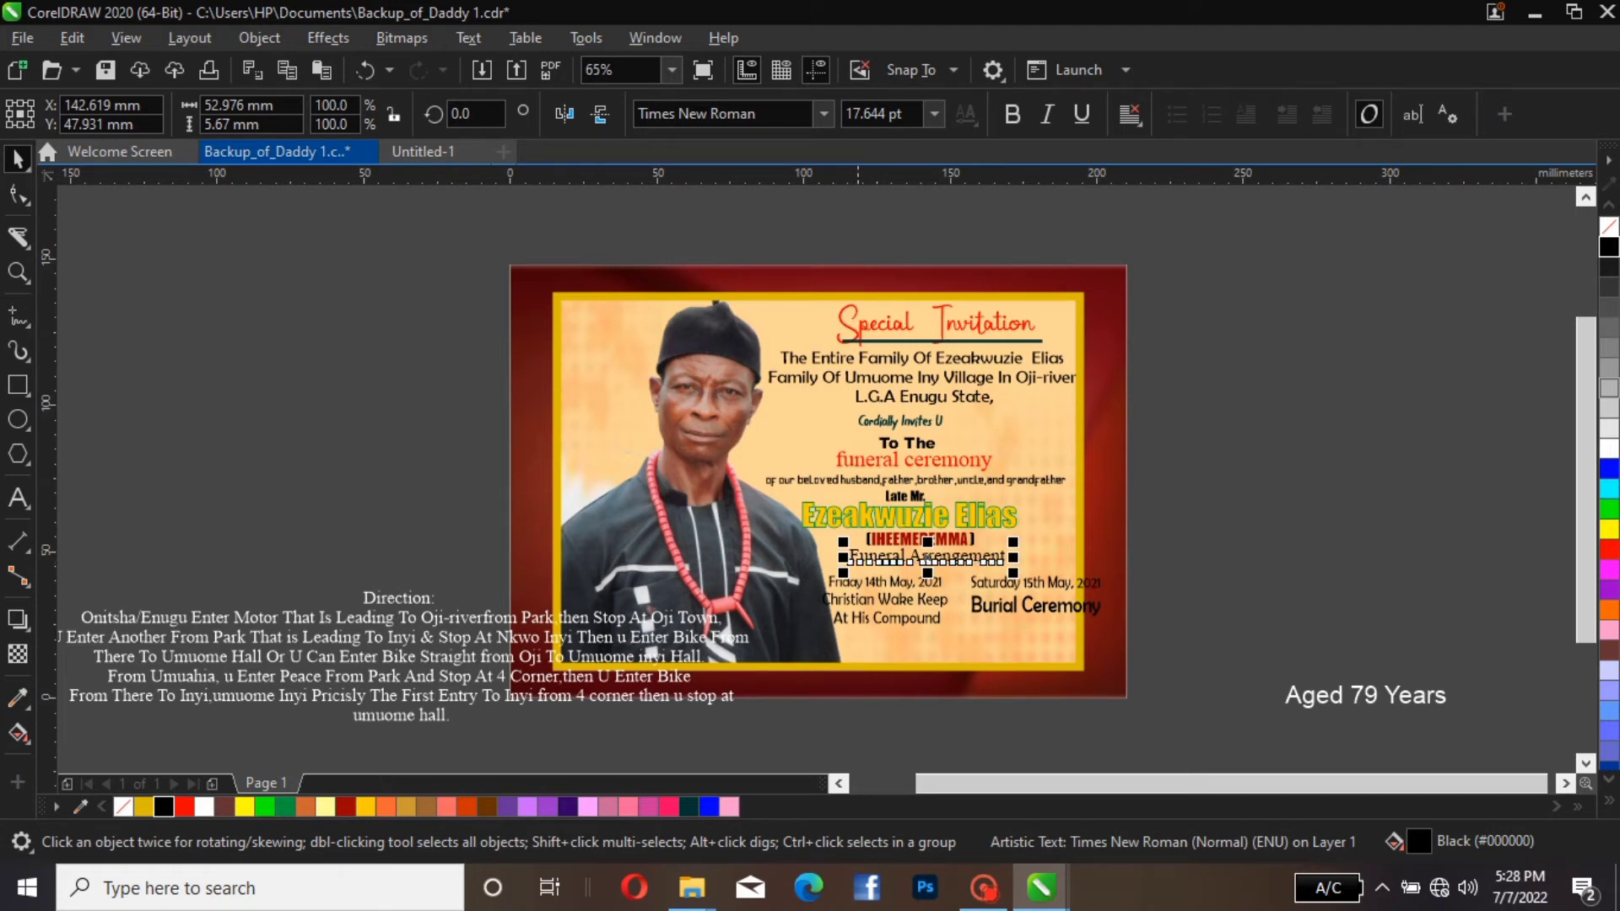
pyautogui.click(700, 113)
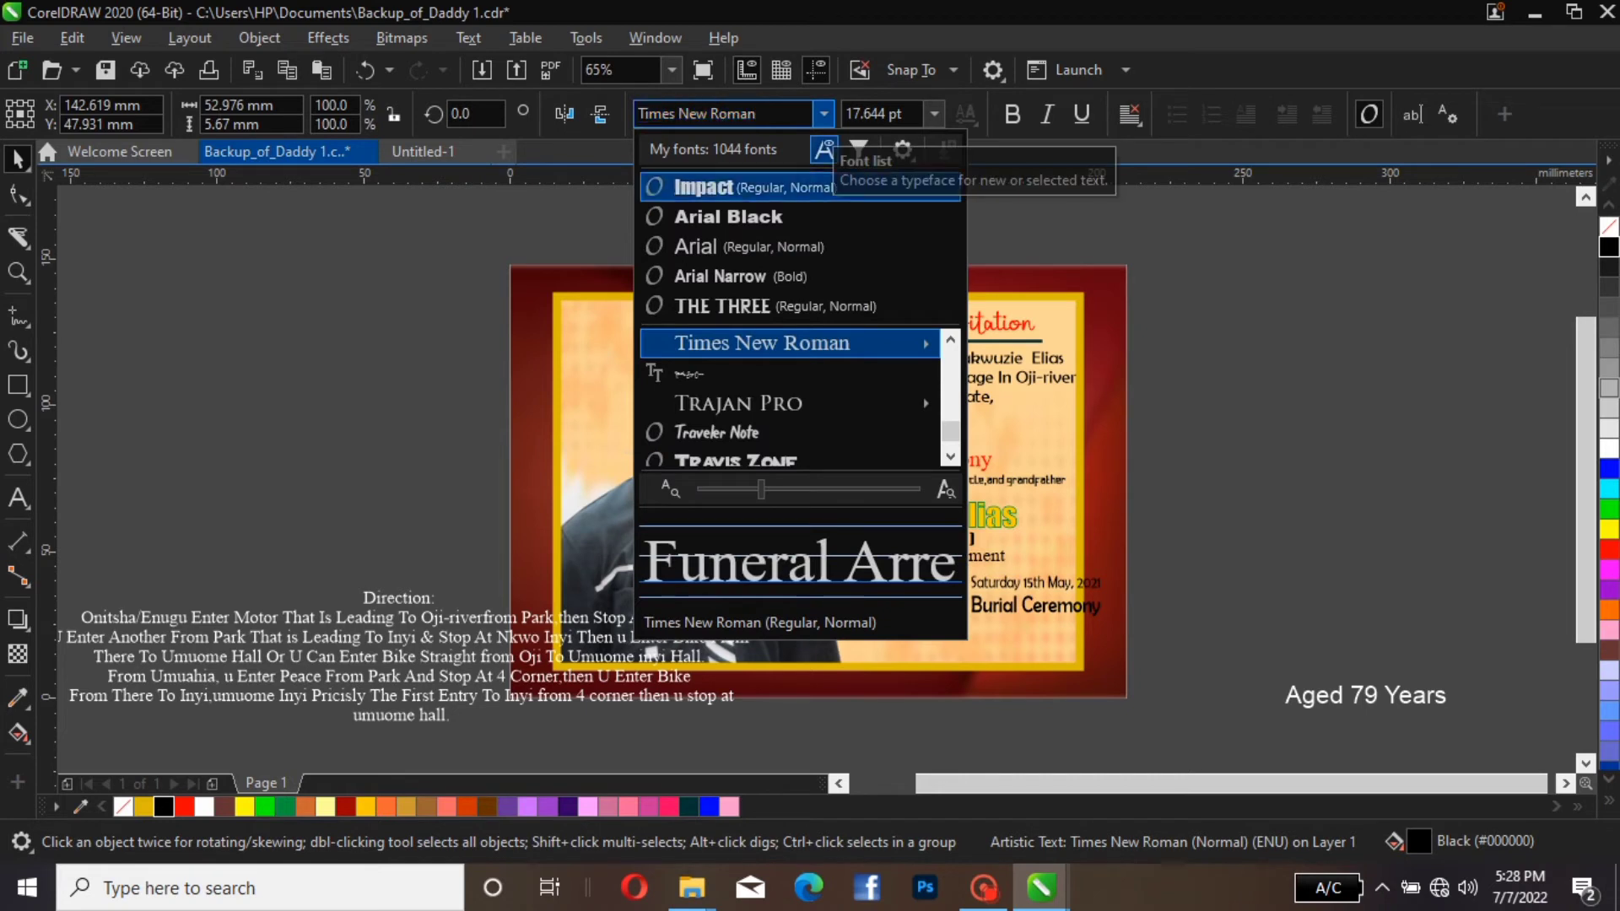
pyautogui.moveTo(790, 344)
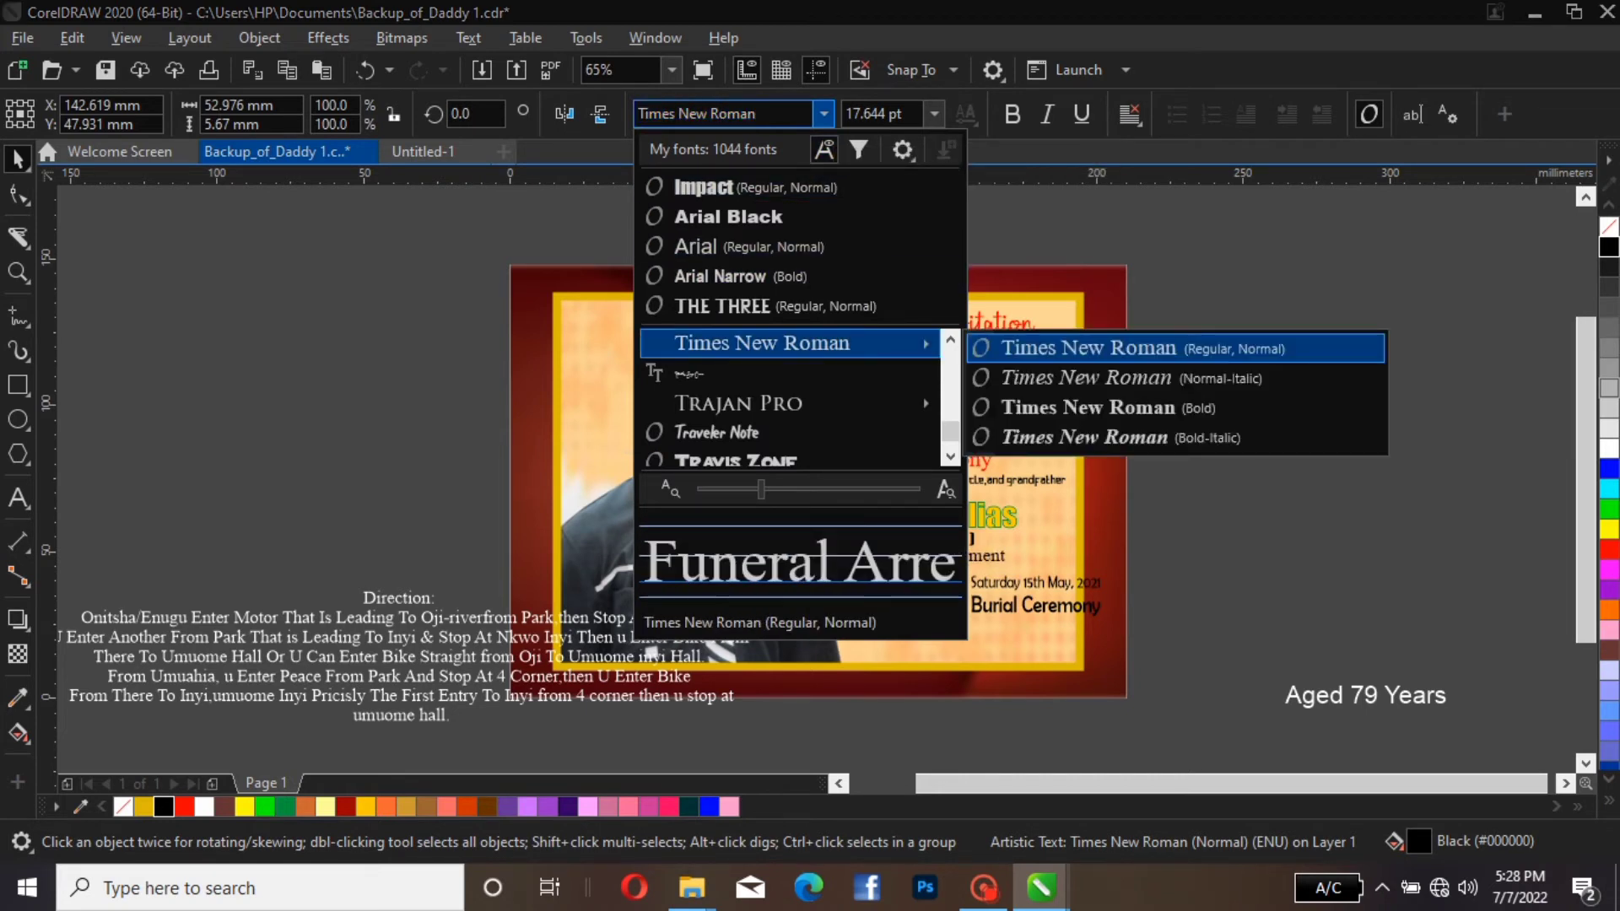
pyautogui.scroll(-5, 790, 403)
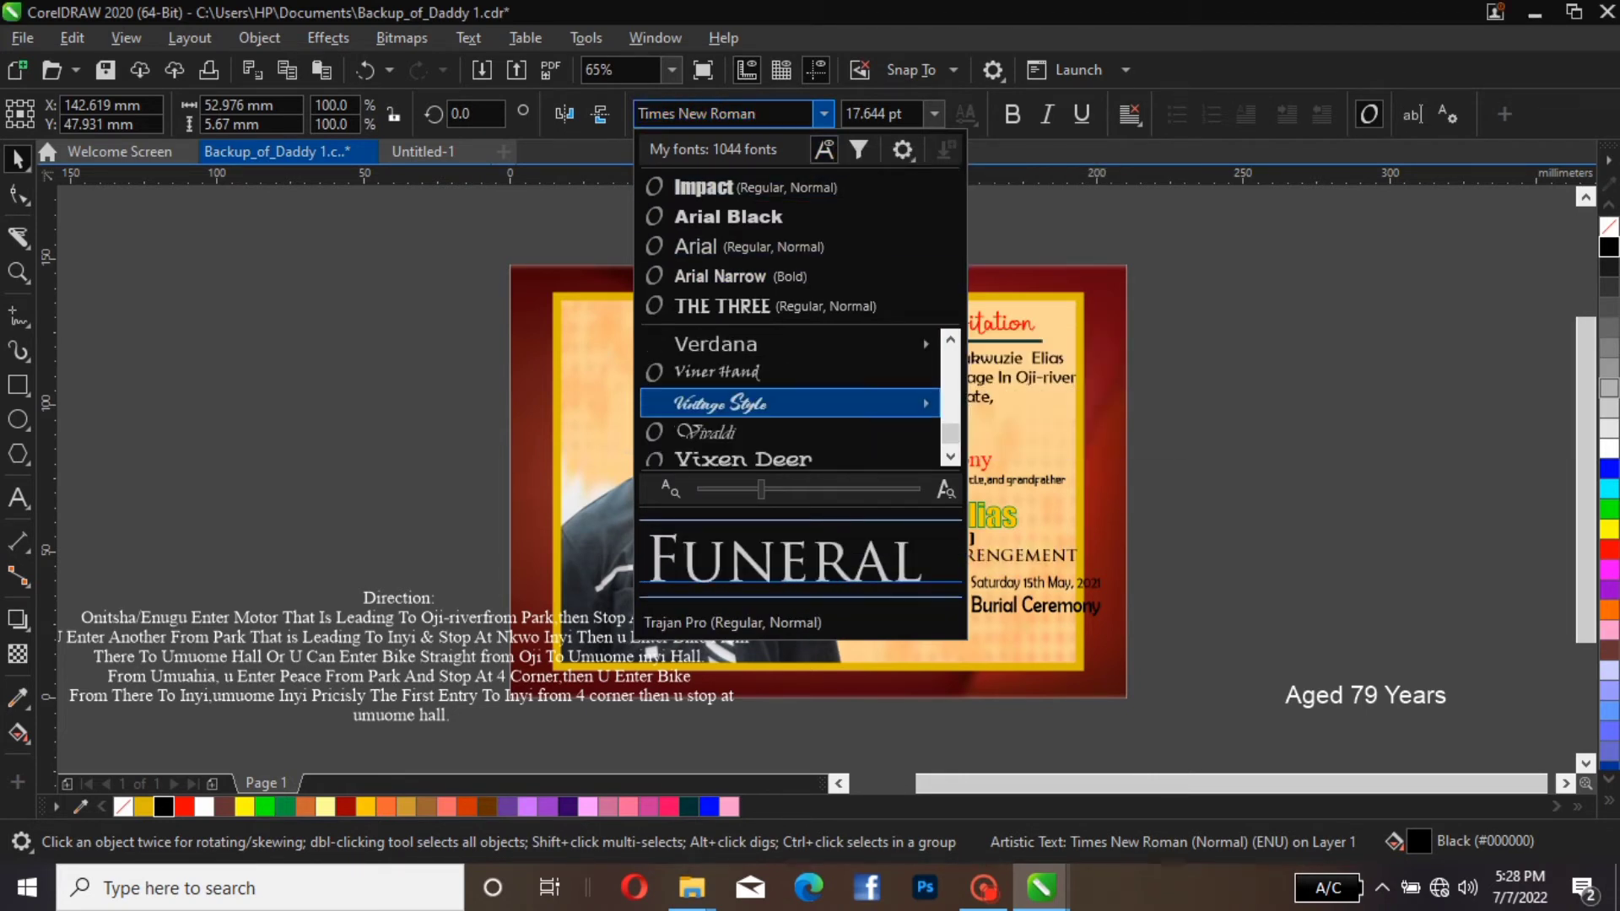
pyautogui.click(789, 403)
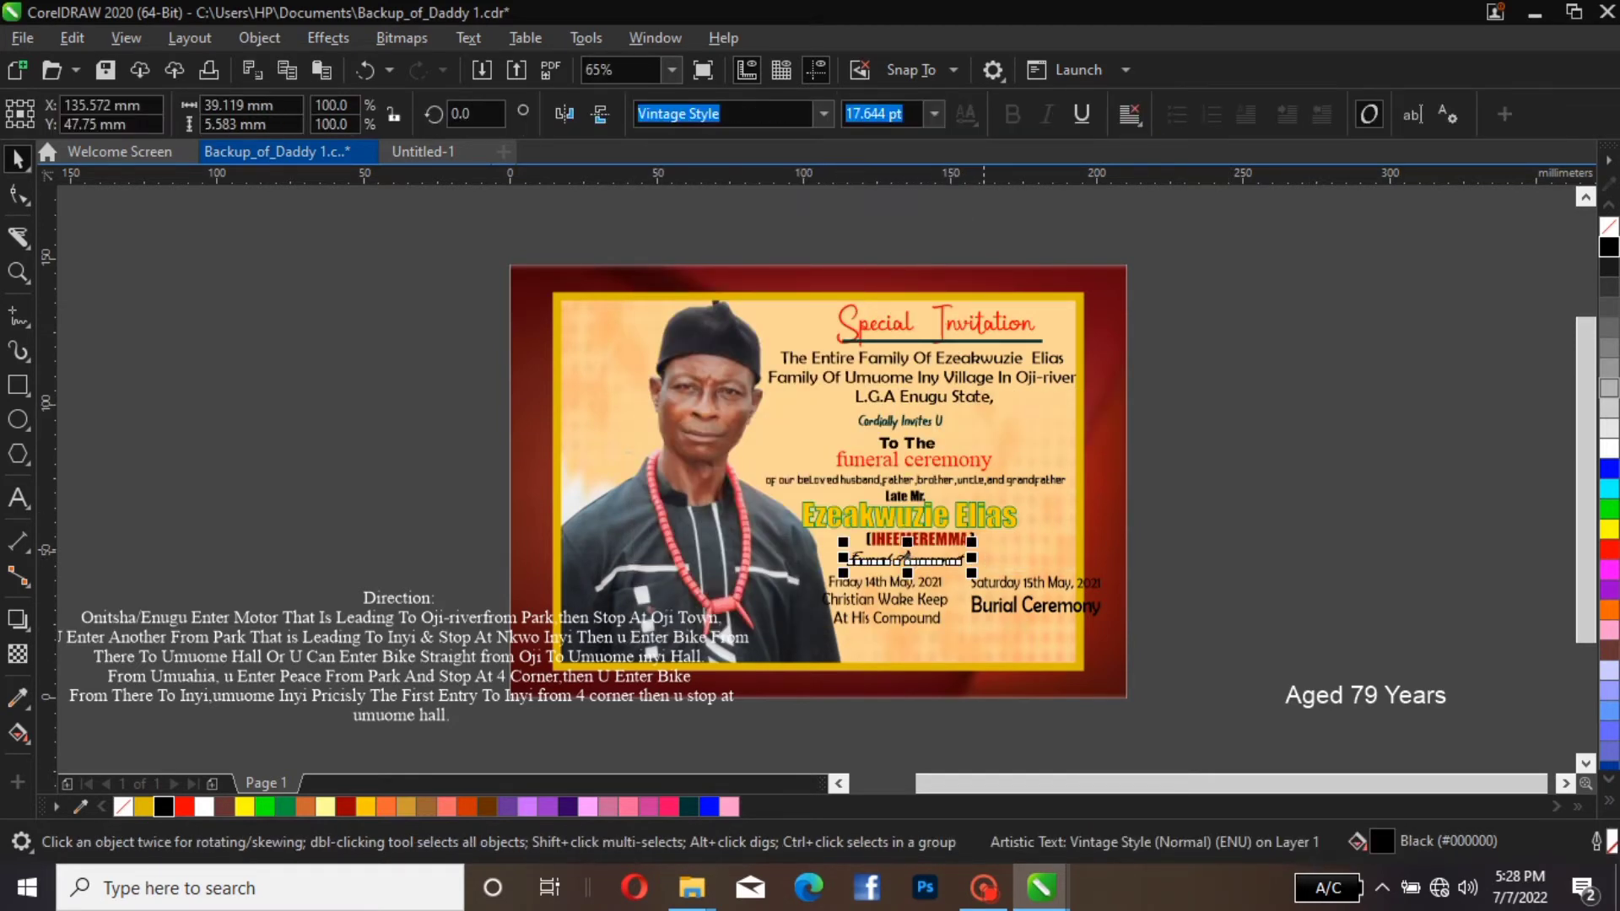
# Enlarge the "Funeral Arrengement" heading to about 29.7 pt, shift it slightly down below the bracketed name, and recolour it dark green
pyautogui.moveTo(972, 541); pyautogui.dragTo(1051, 530)
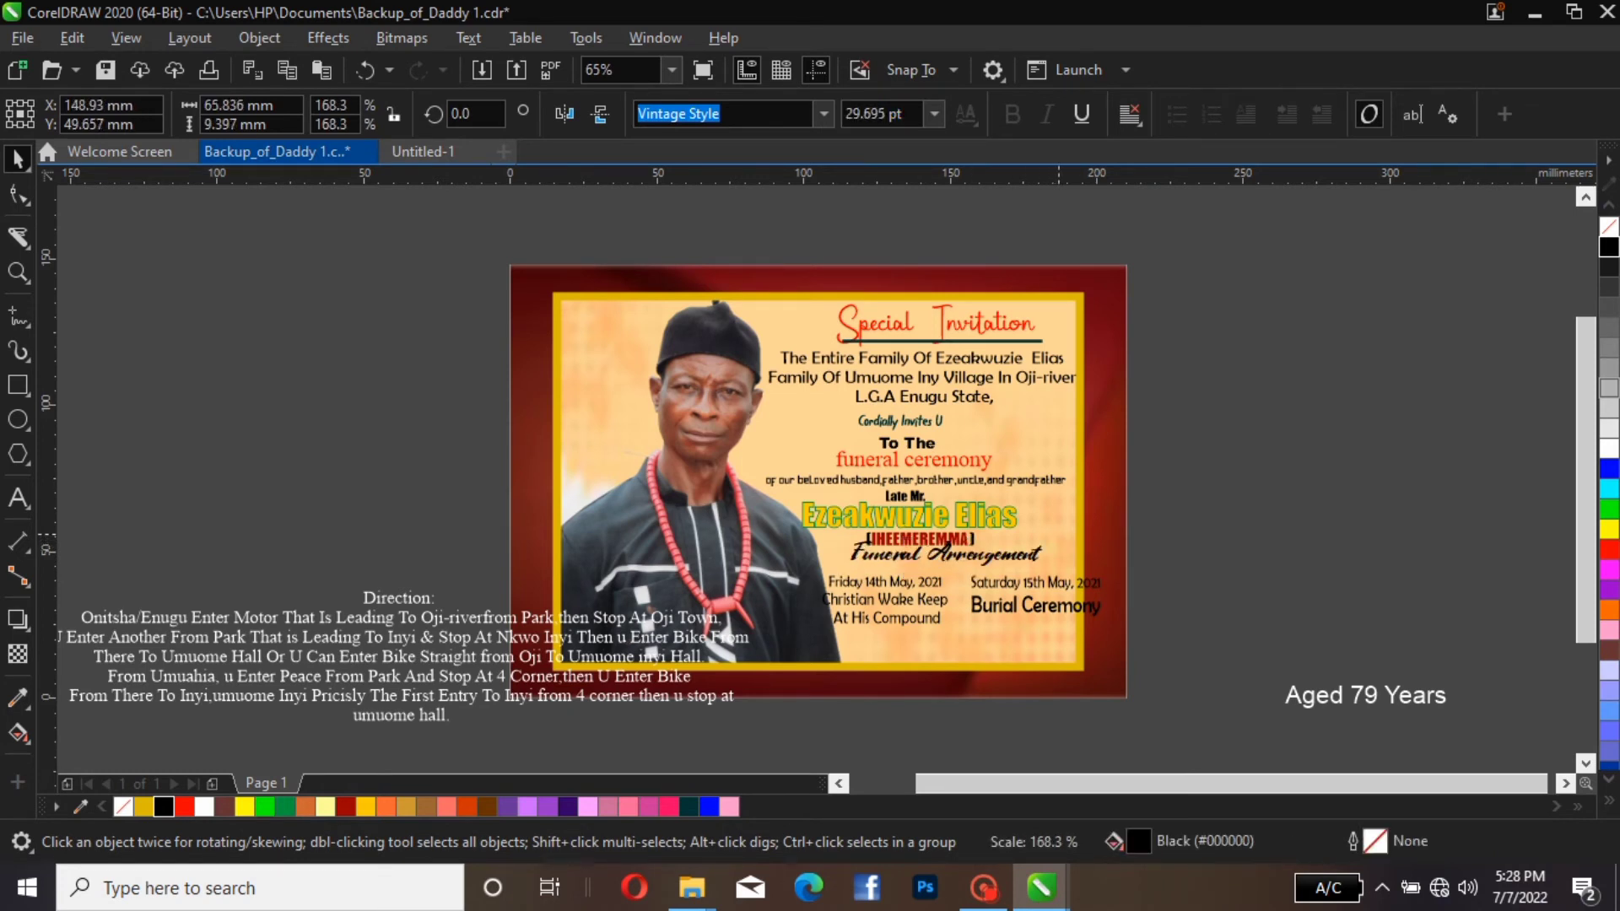
pyautogui.moveTo(936, 560); pyautogui.dragTo(938, 568)
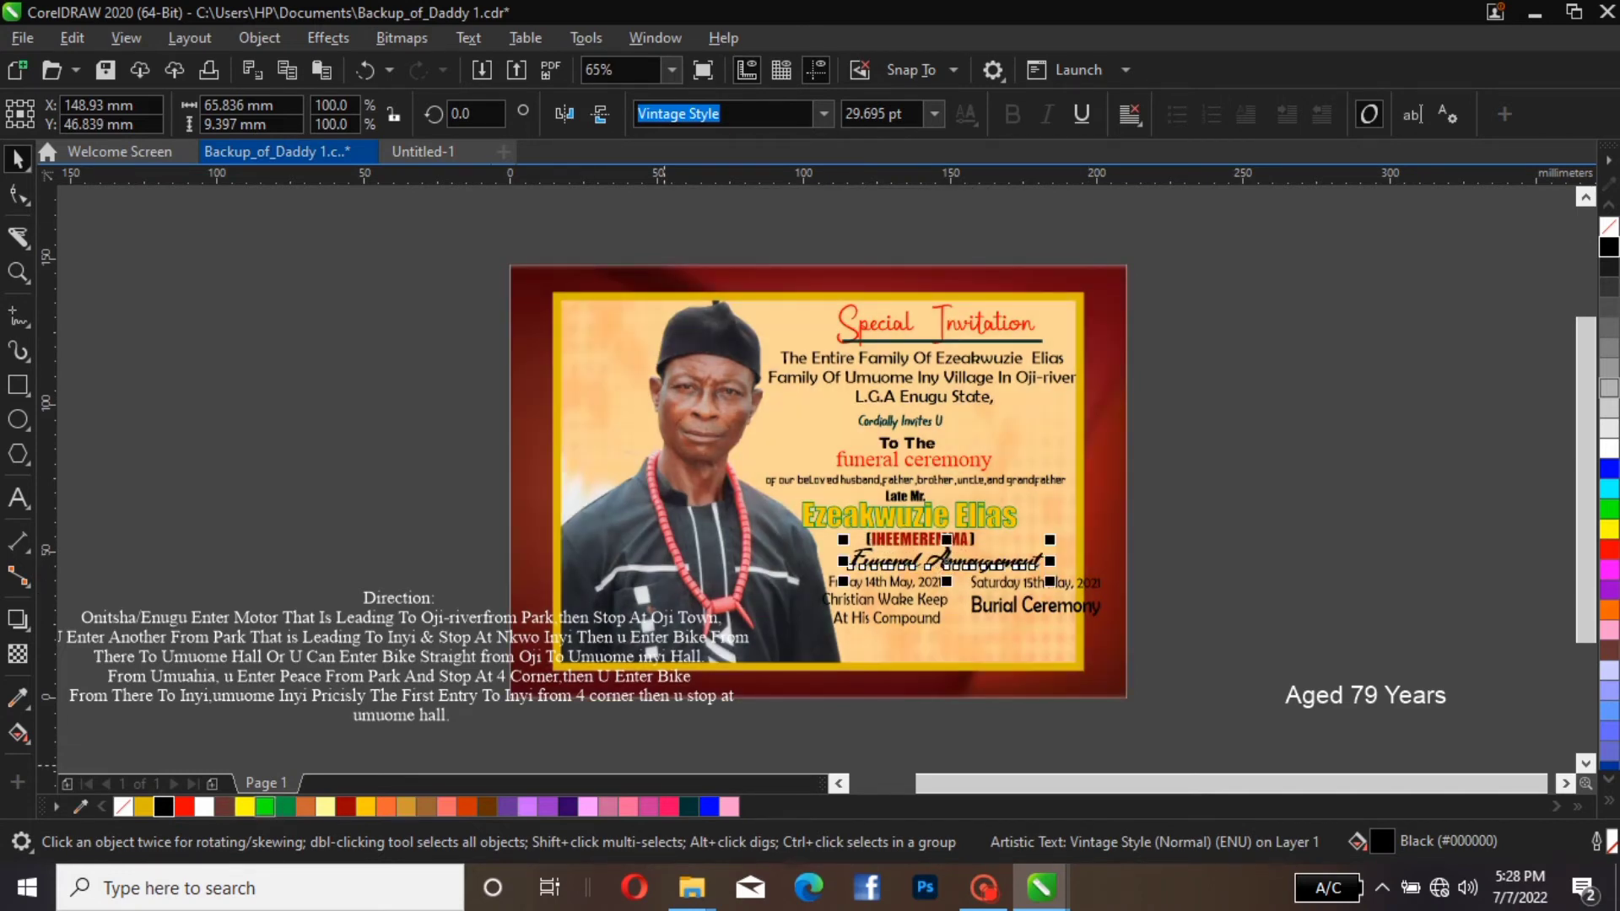
pyautogui.click(264, 808)
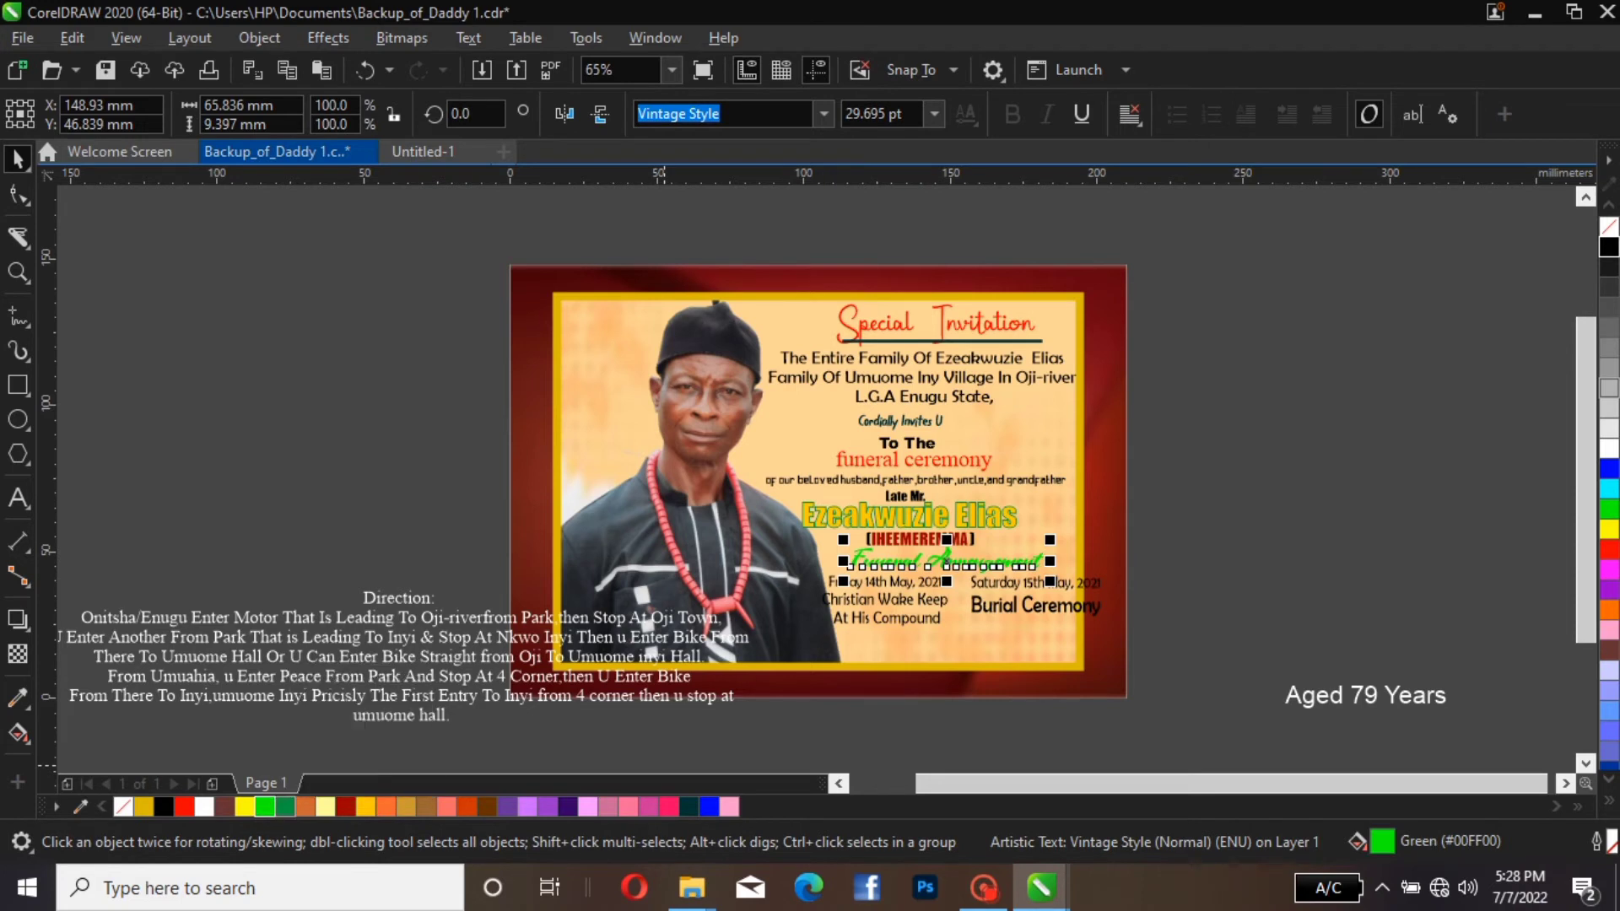
pyautogui.click(285, 807)
pyautogui.press('Escape')
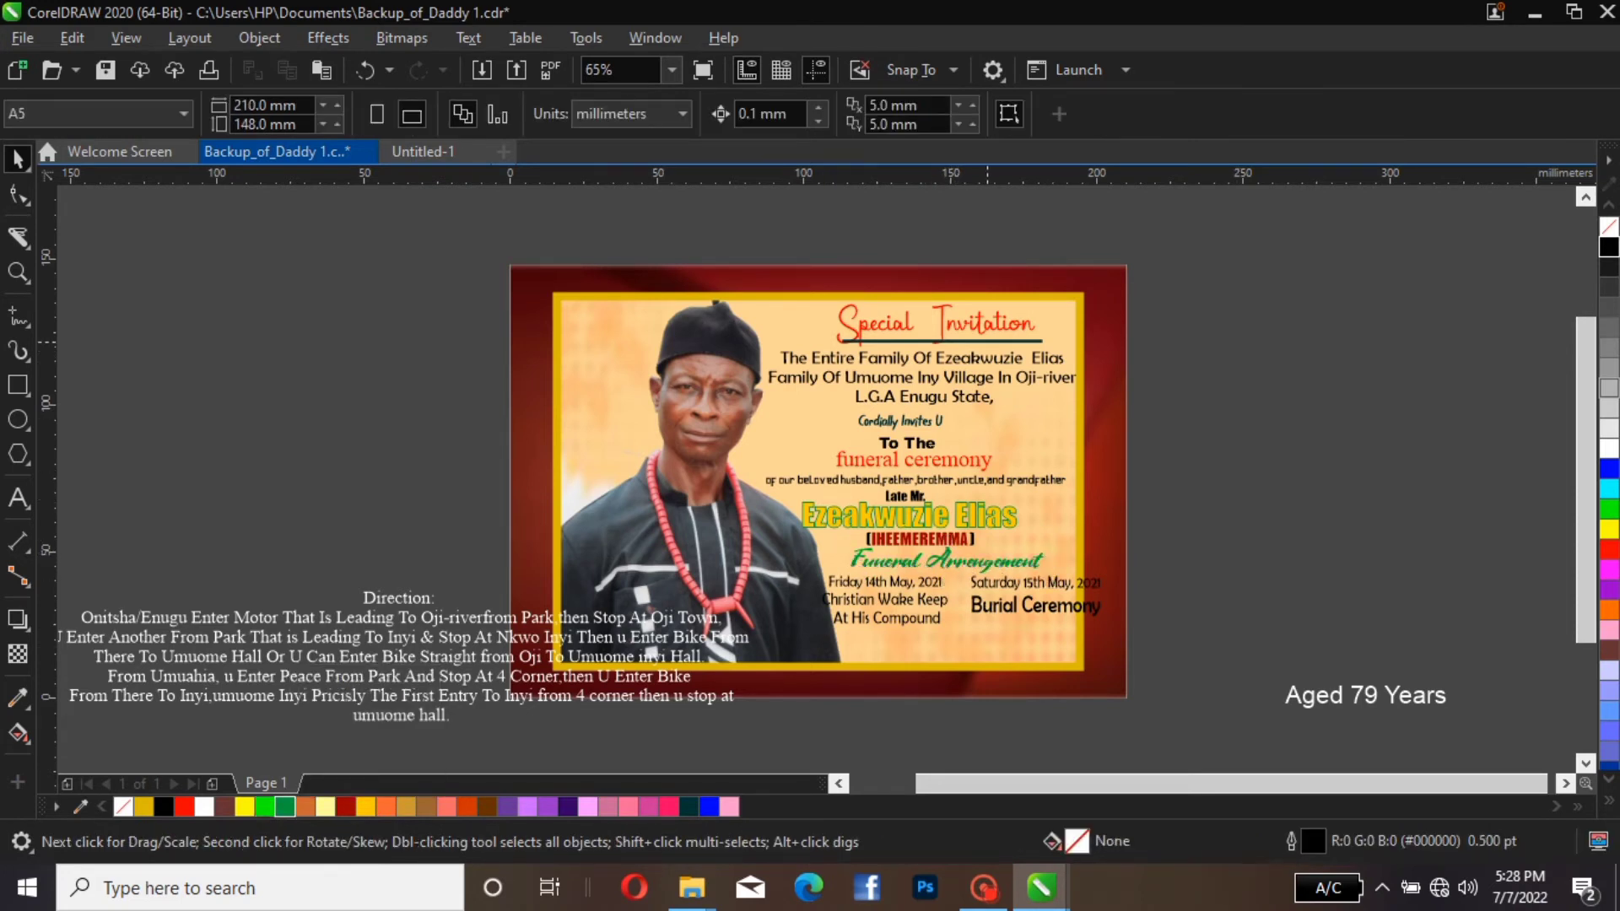
# Duplicate the line under "Special Invitation" and position the copy as an underline centred beneath the "Funeral Arrengement" heading
pyautogui.click(987, 341)
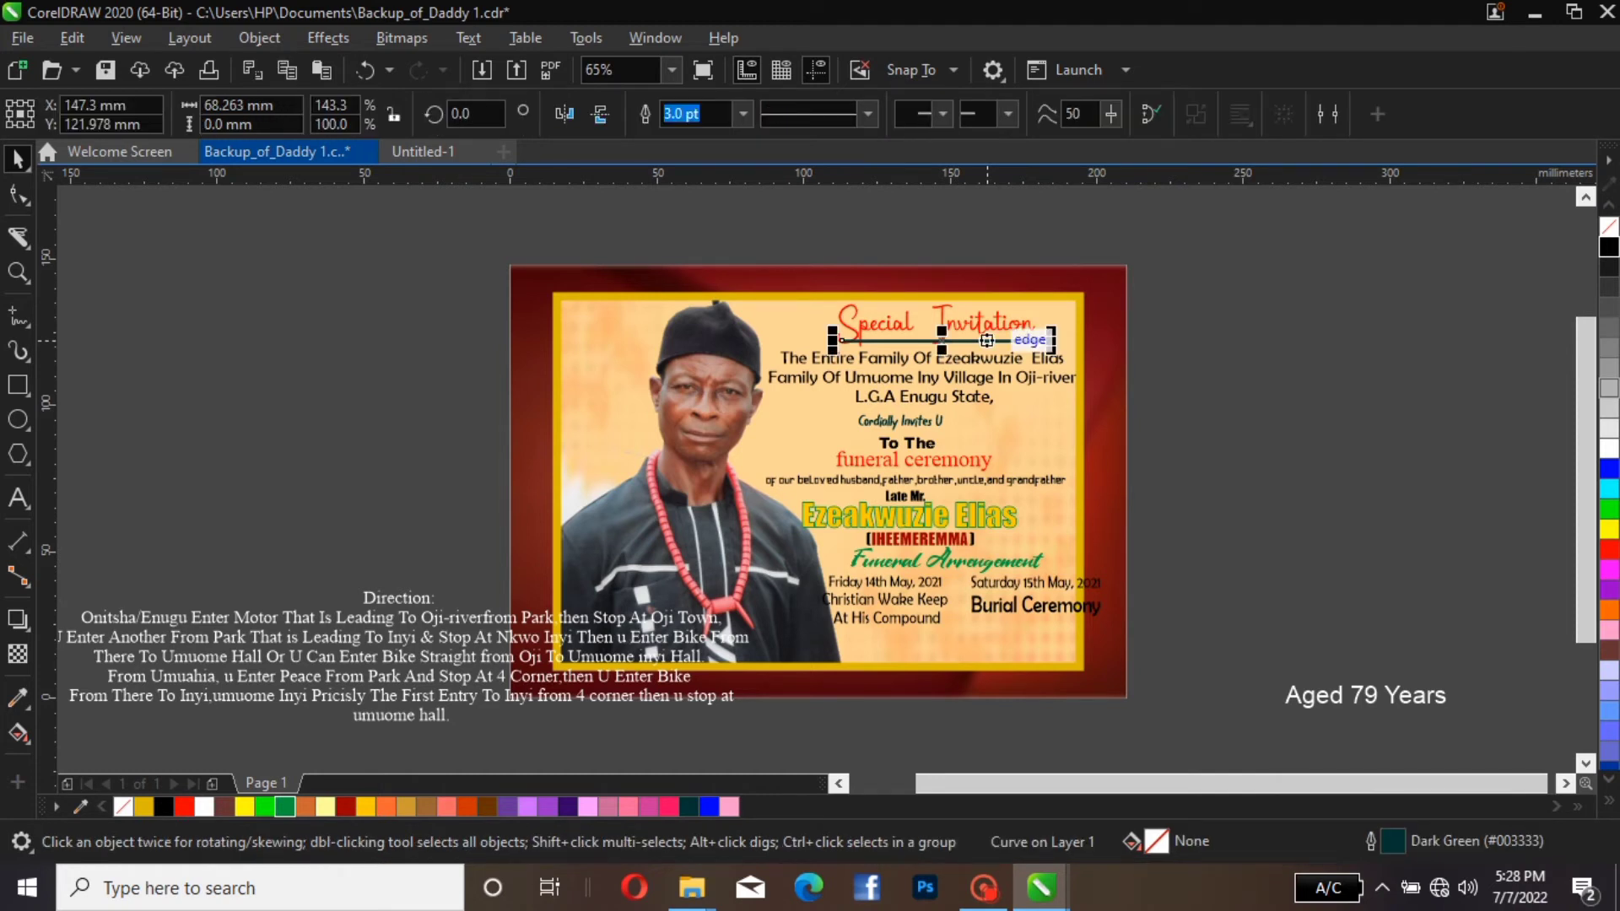
pyautogui.hotkey('ctrl', 'd')
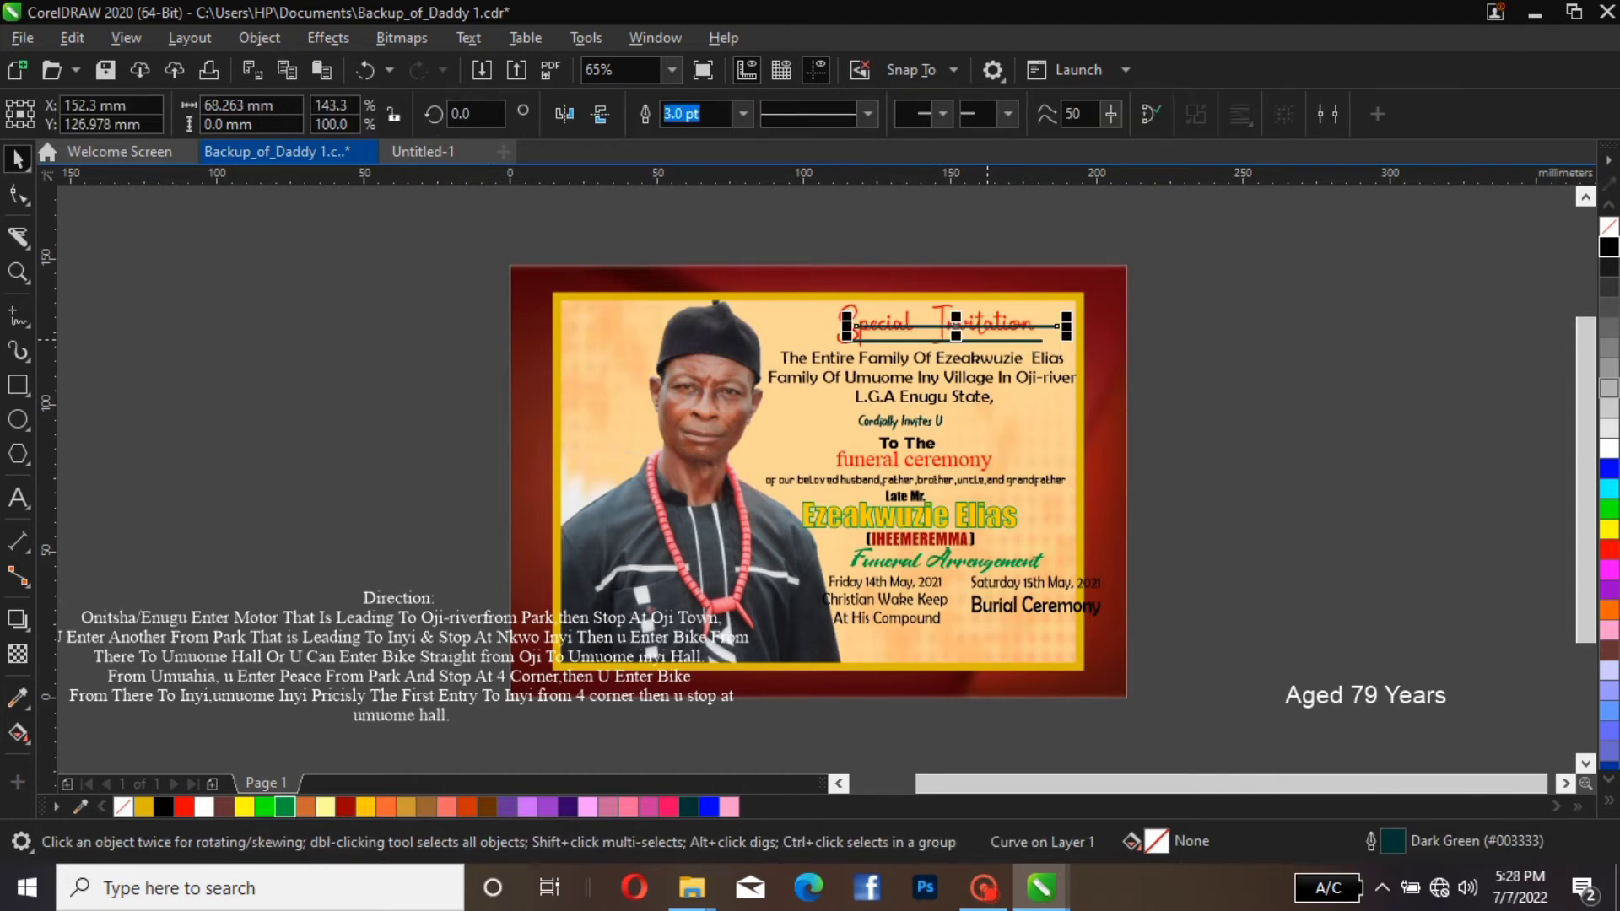
pyautogui.moveTo(996, 326); pyautogui.dragTo(934, 565)
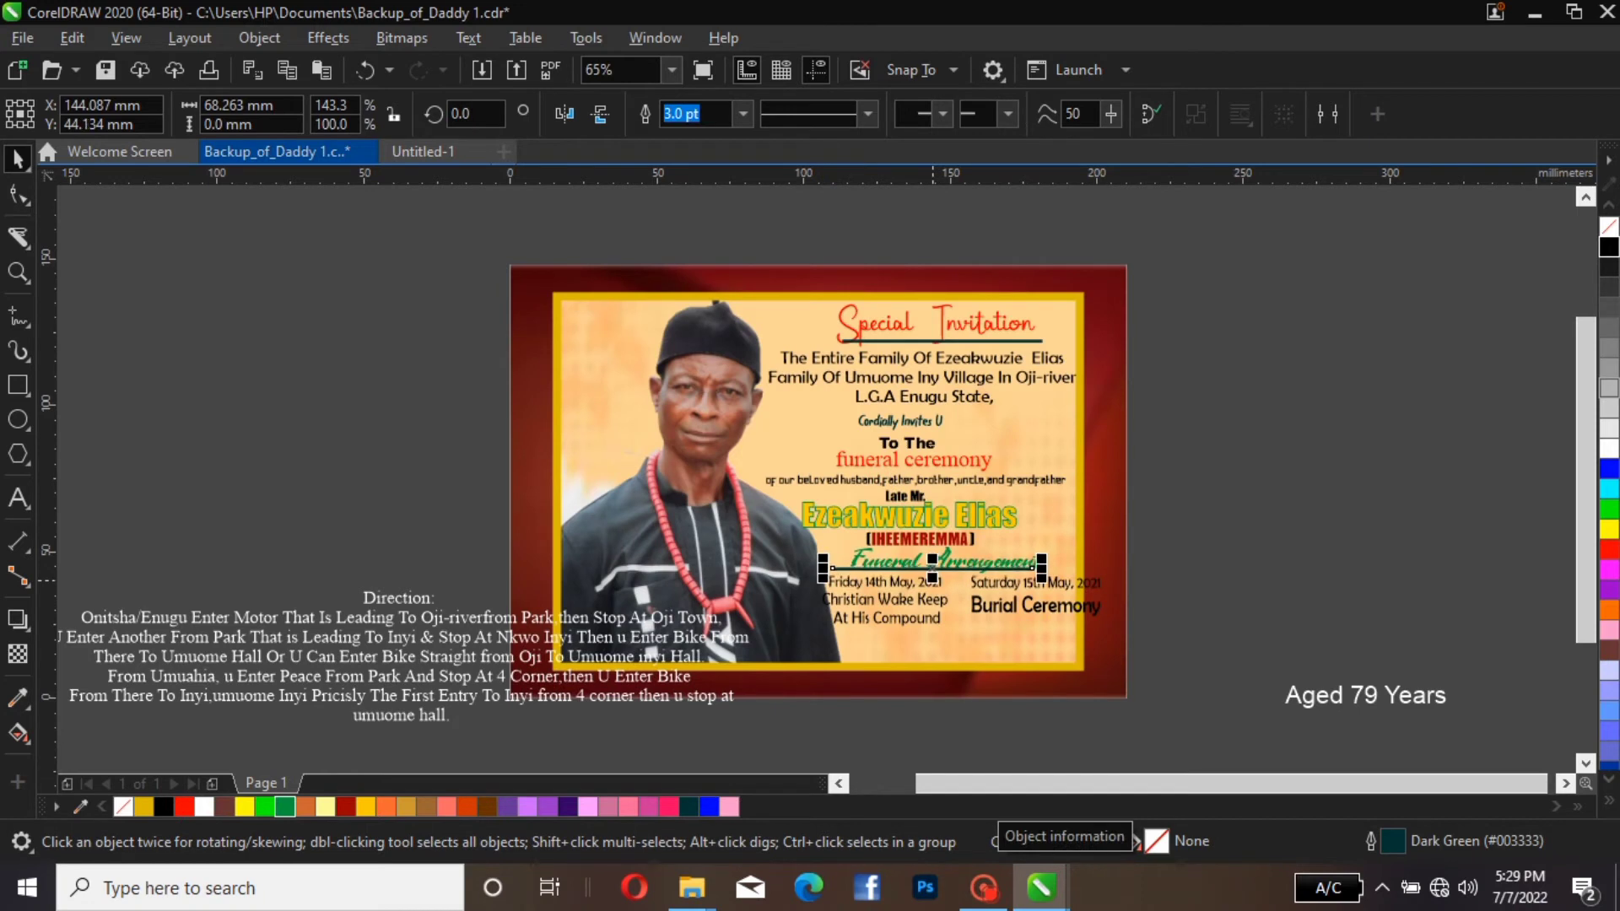
pyautogui.press('Up')
pyautogui.press('Up')
pyautogui.press('Up')
pyautogui.press('Up')
pyautogui.press('Up')
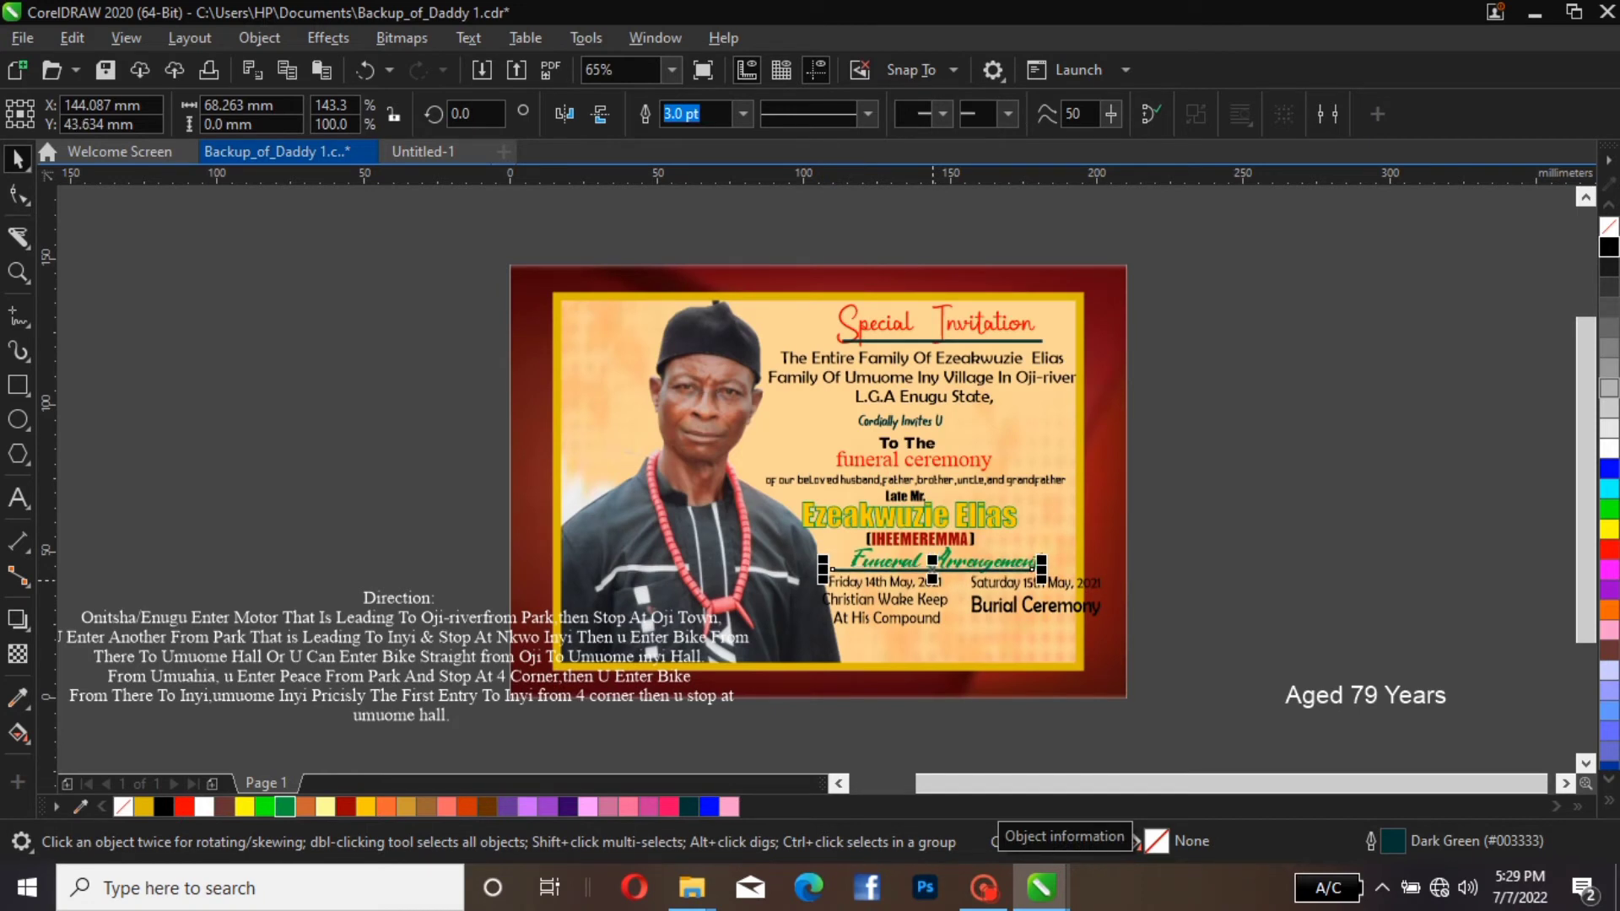
pyautogui.press('Right')
pyautogui.press('Right')
pyautogui.press('Right')
pyautogui.press('Right')
pyautogui.press('Right')
pyautogui.press('Right')
pyautogui.press('Right')
pyautogui.press('Right')
pyautogui.press('Right')
pyautogui.press('Right')
pyautogui.press('Right')
pyautogui.press('Right')
pyautogui.press('Right')
pyautogui.press('Right')
pyautogui.press('Right')
pyautogui.press('Right')
pyautogui.press('Right')
pyautogui.press('Right')
pyautogui.press('Right')
pyautogui.press('Right')
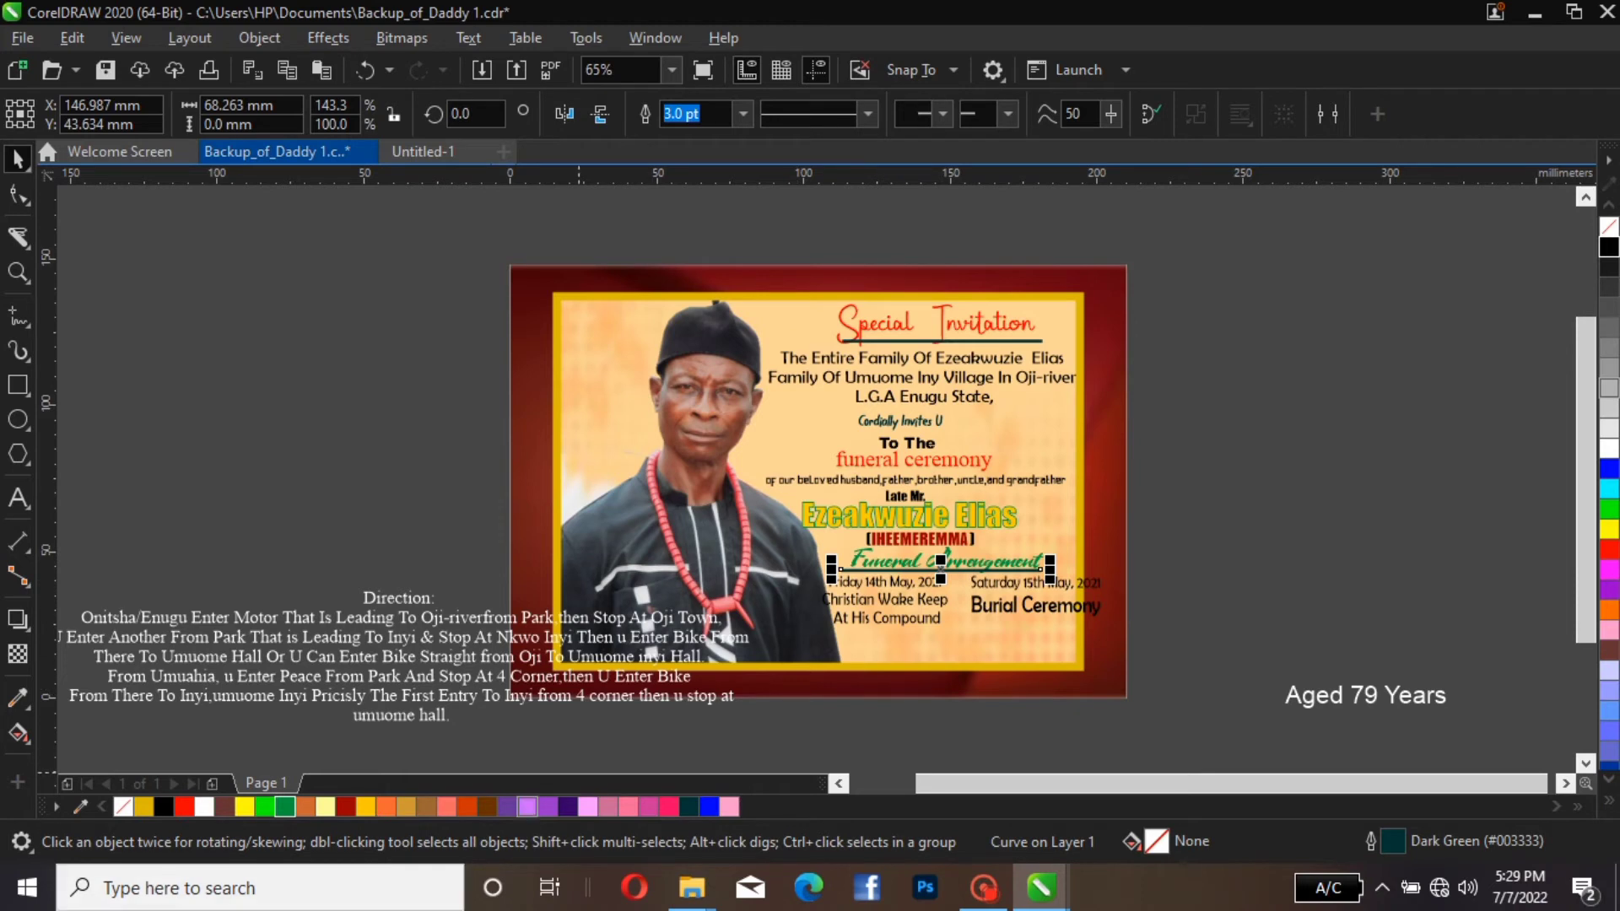
# Recolour the underlines beneath "Funeral Arrengement" and "Special Invitation" Walnut (#663300)
pyautogui.rightClick(345, 805)
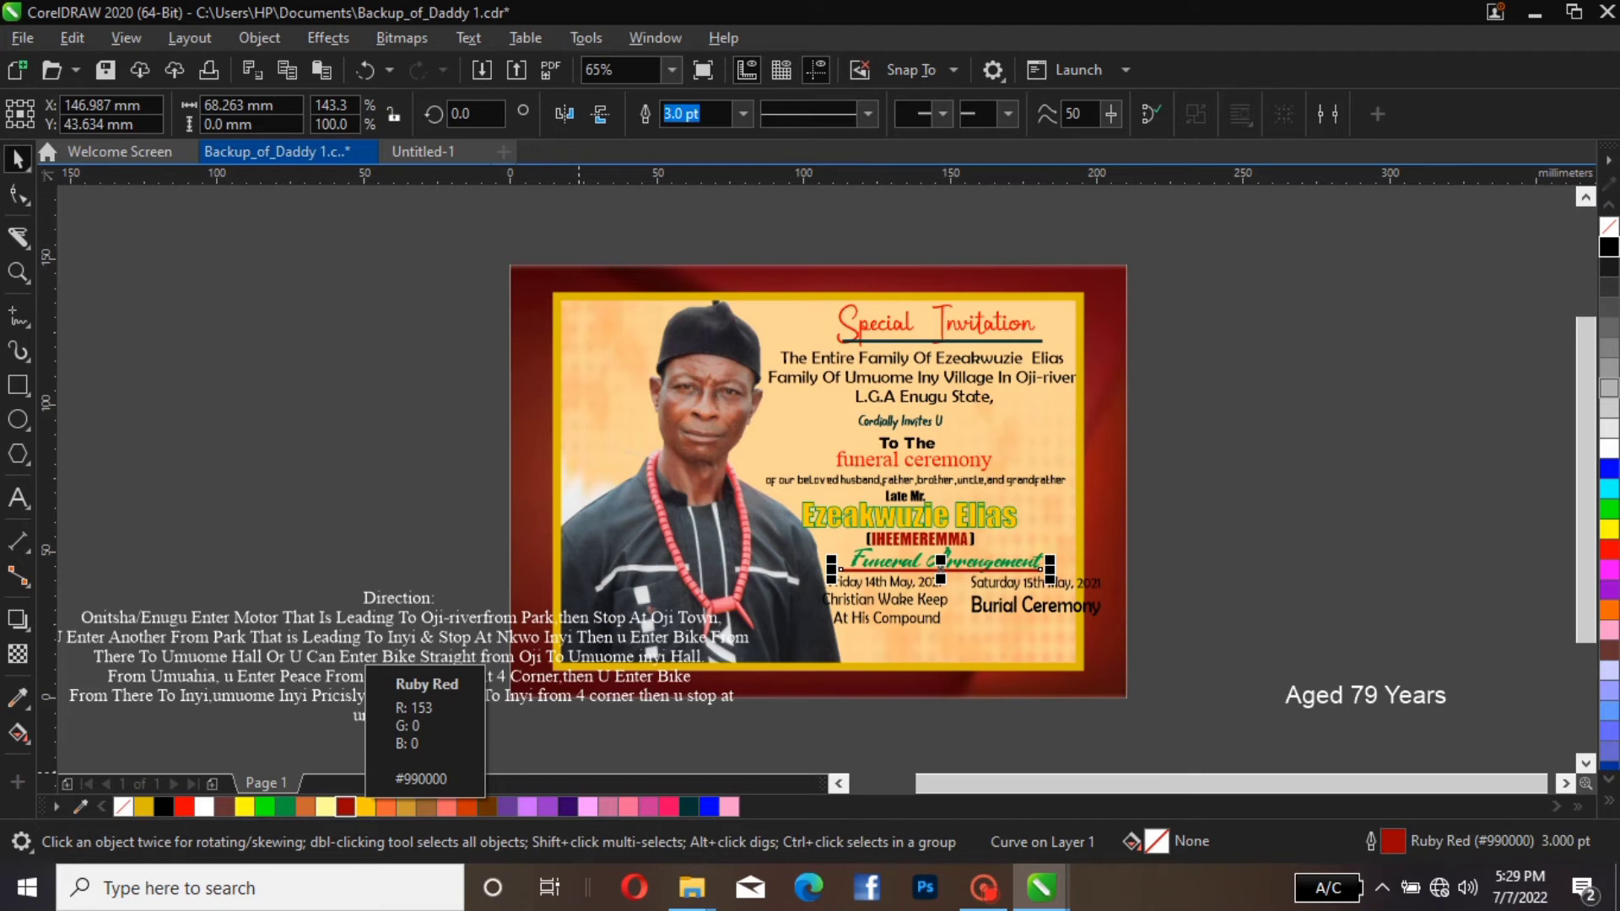
pyautogui.rightClick(386, 806)
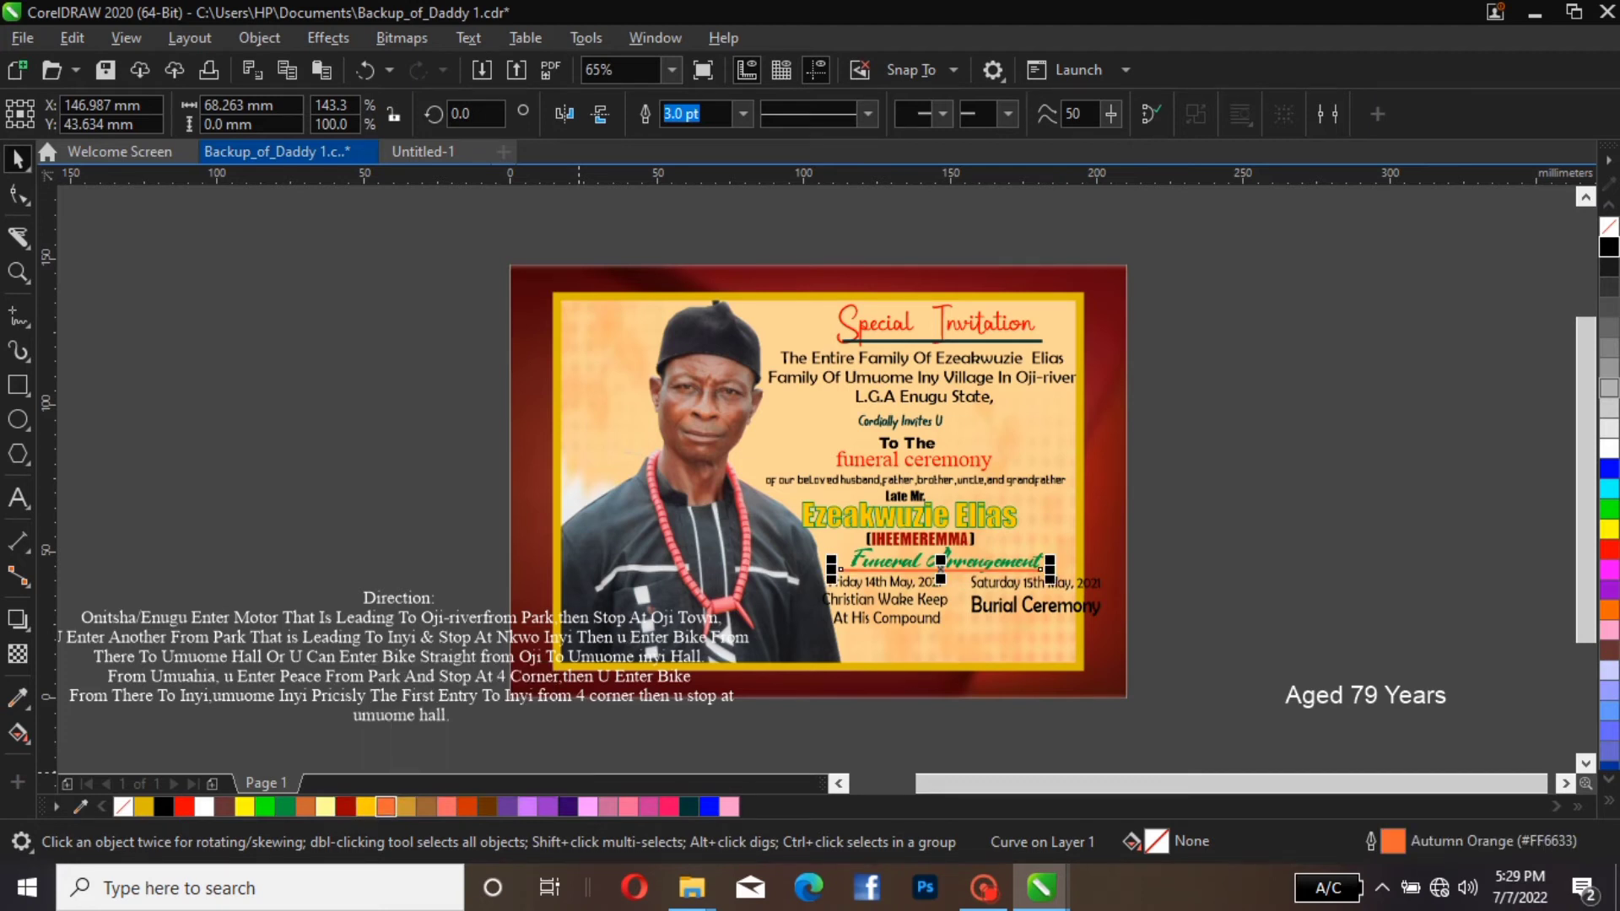
pyautogui.rightClick(487, 805)
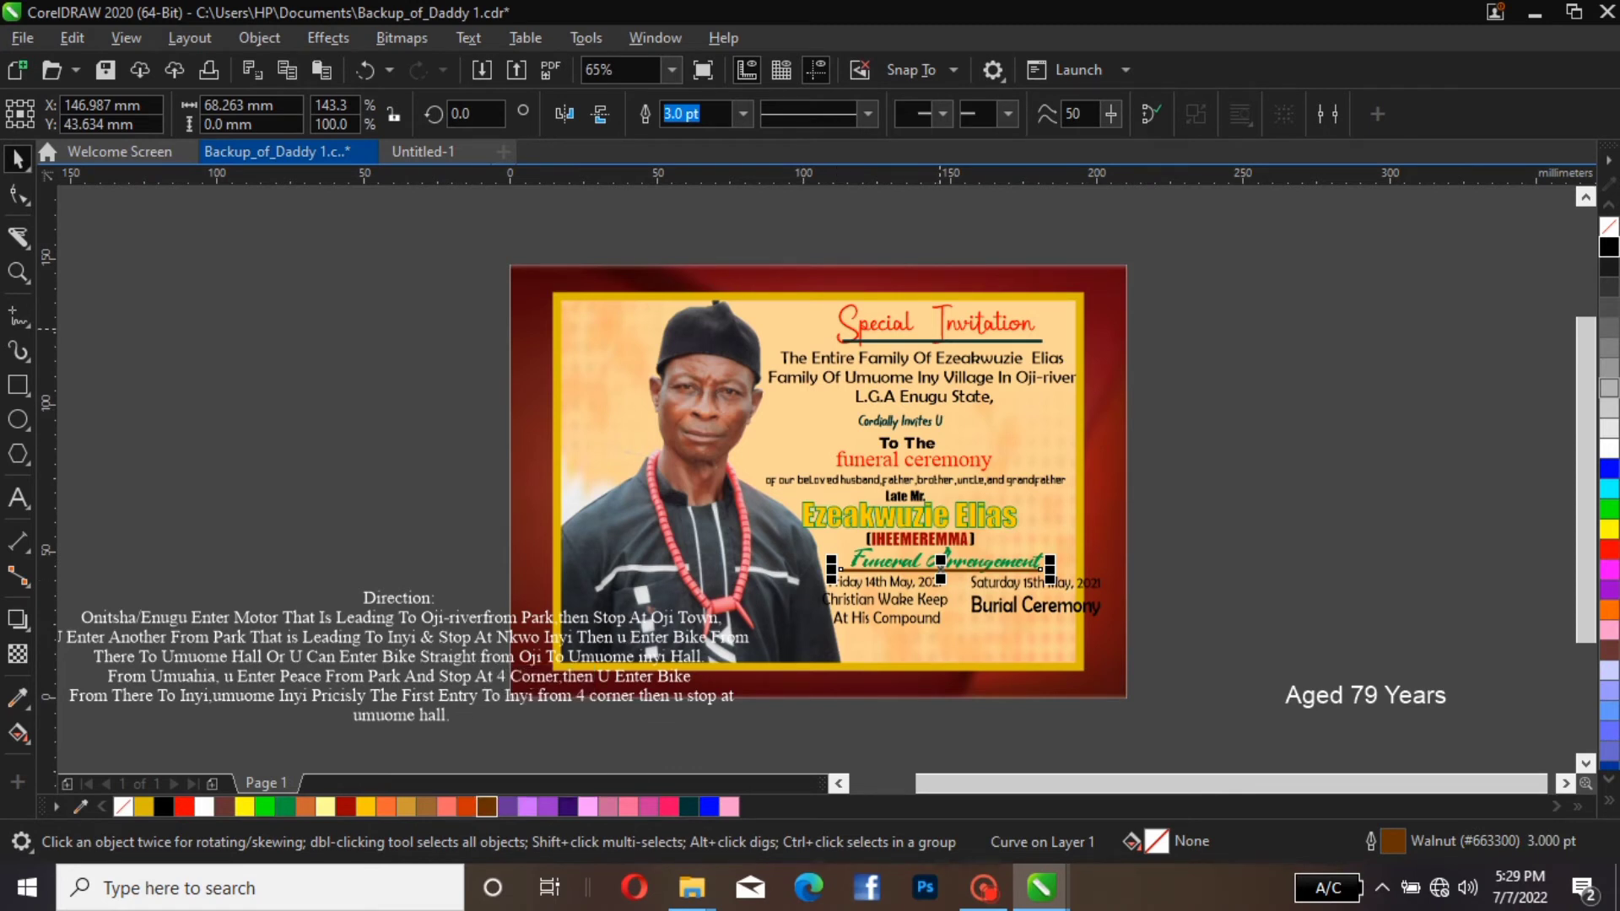
pyautogui.click(943, 340)
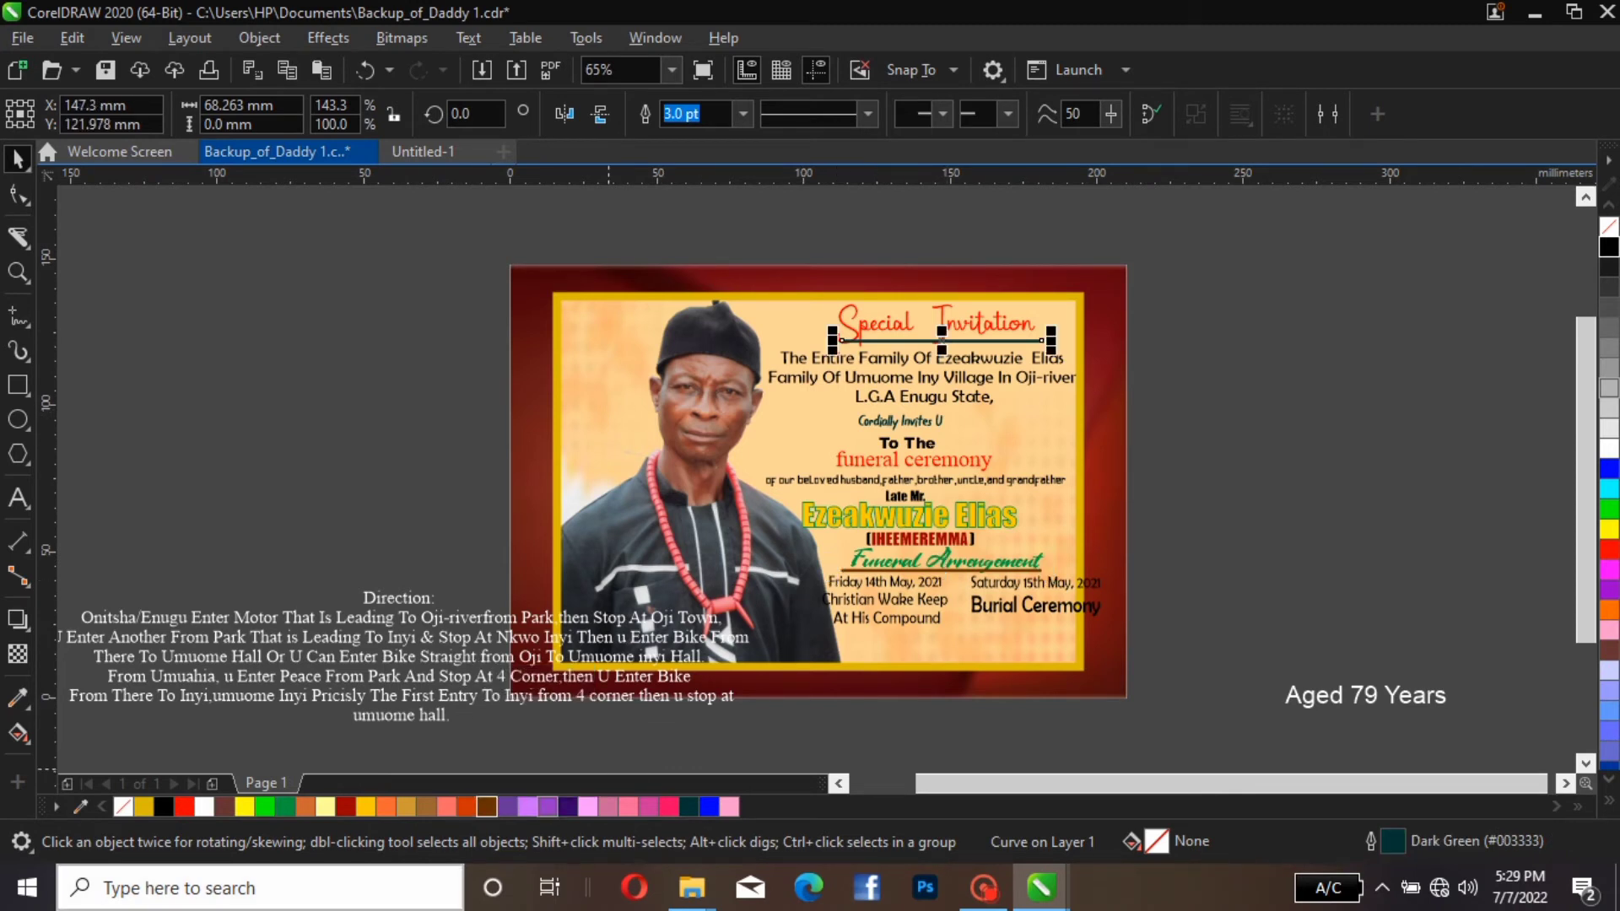
pyautogui.rightClick(486, 807)
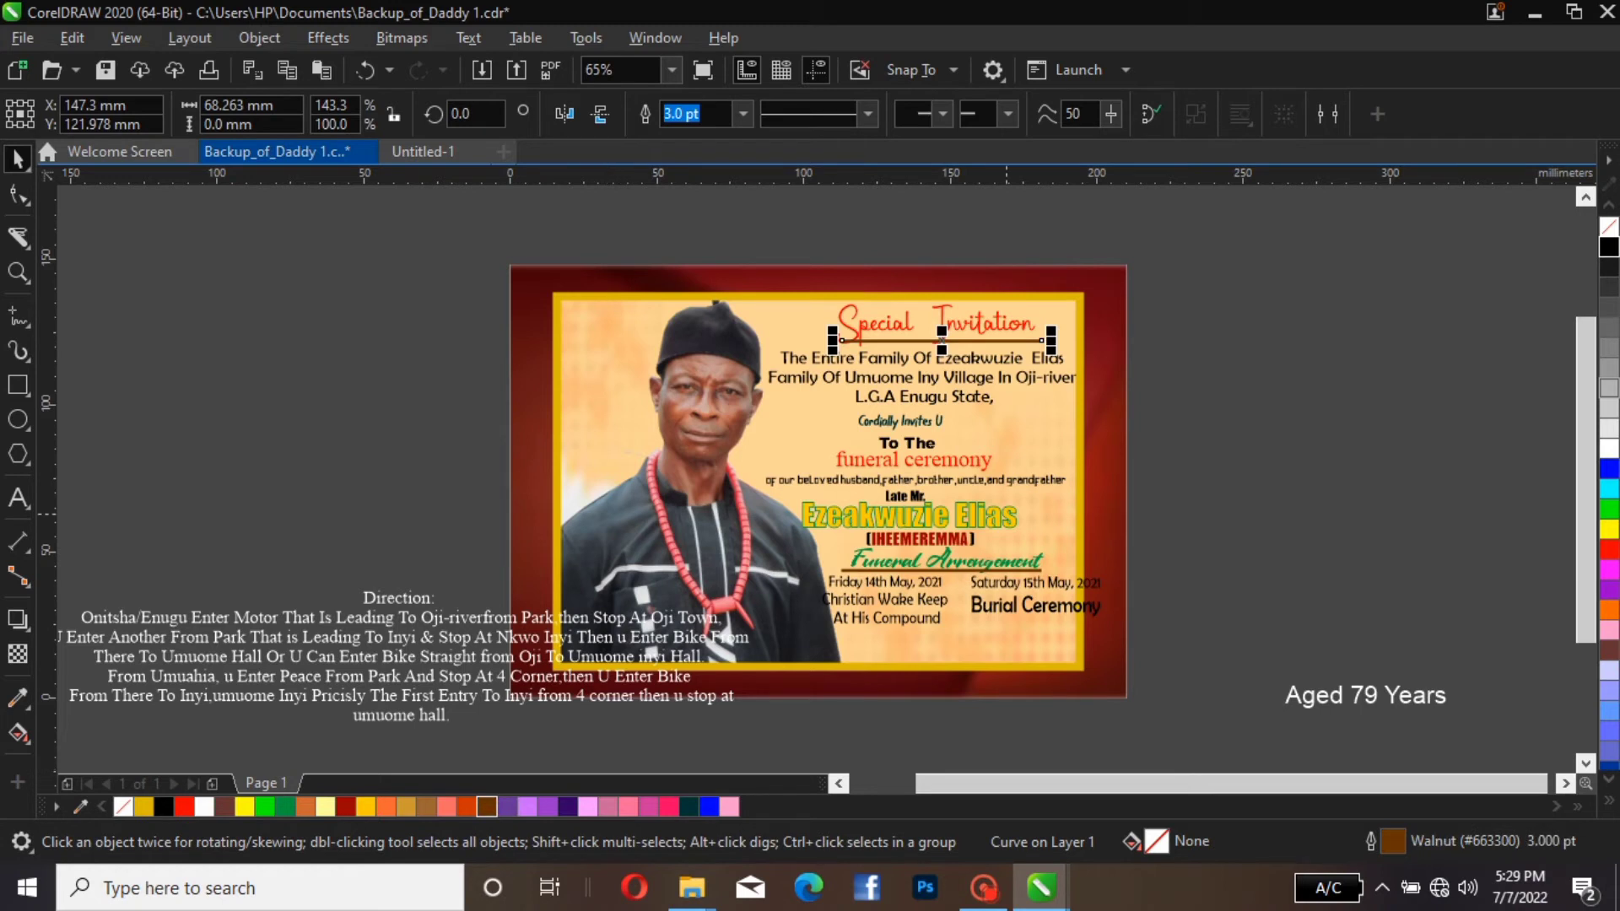
pyautogui.press('Escape')
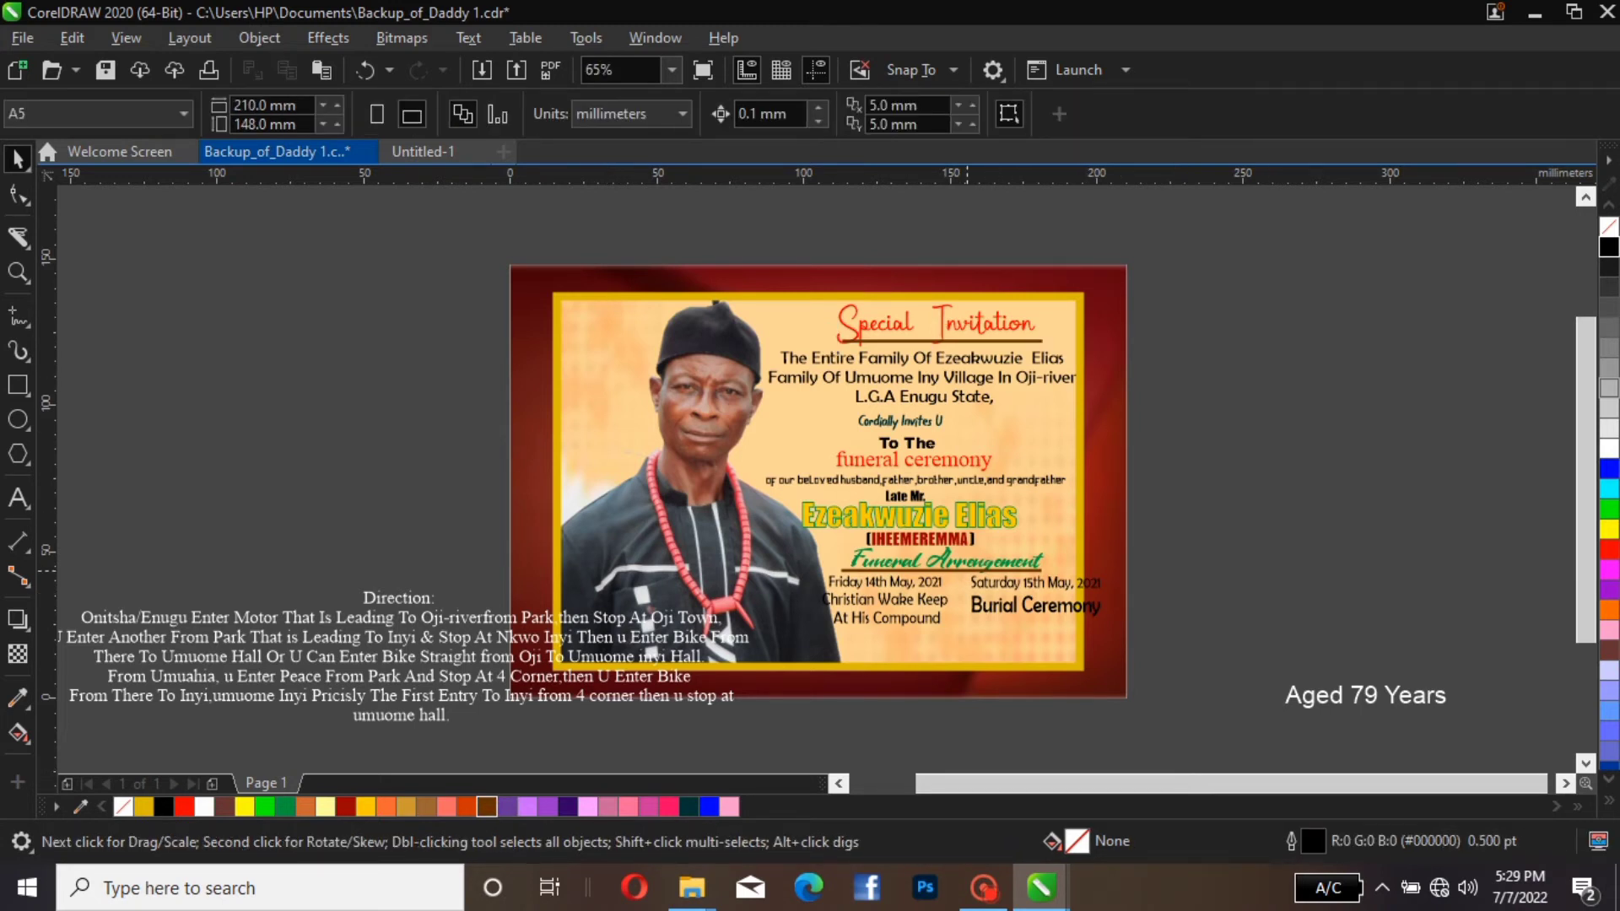
# Duplicate the underline beneath "Funeral Arrengement" and rotate the copy 90 degrees into a vertical line
pyautogui.click(967, 569)
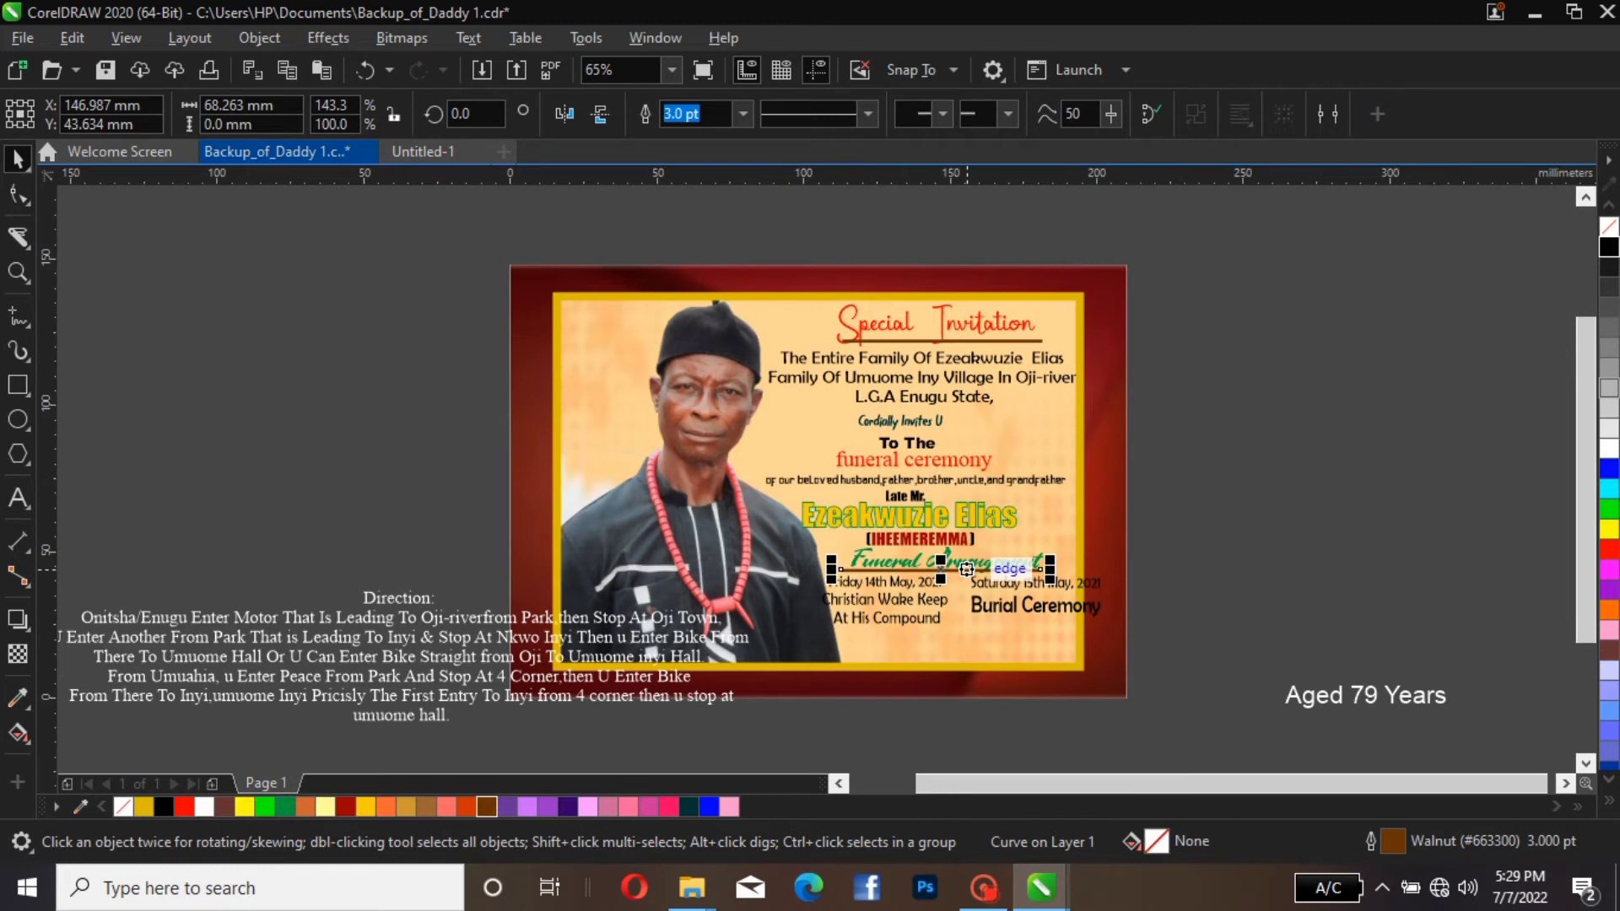
pyautogui.moveTo(967, 569); pyautogui.dragTo(1072, 496)
pyautogui.click(1122, 495)
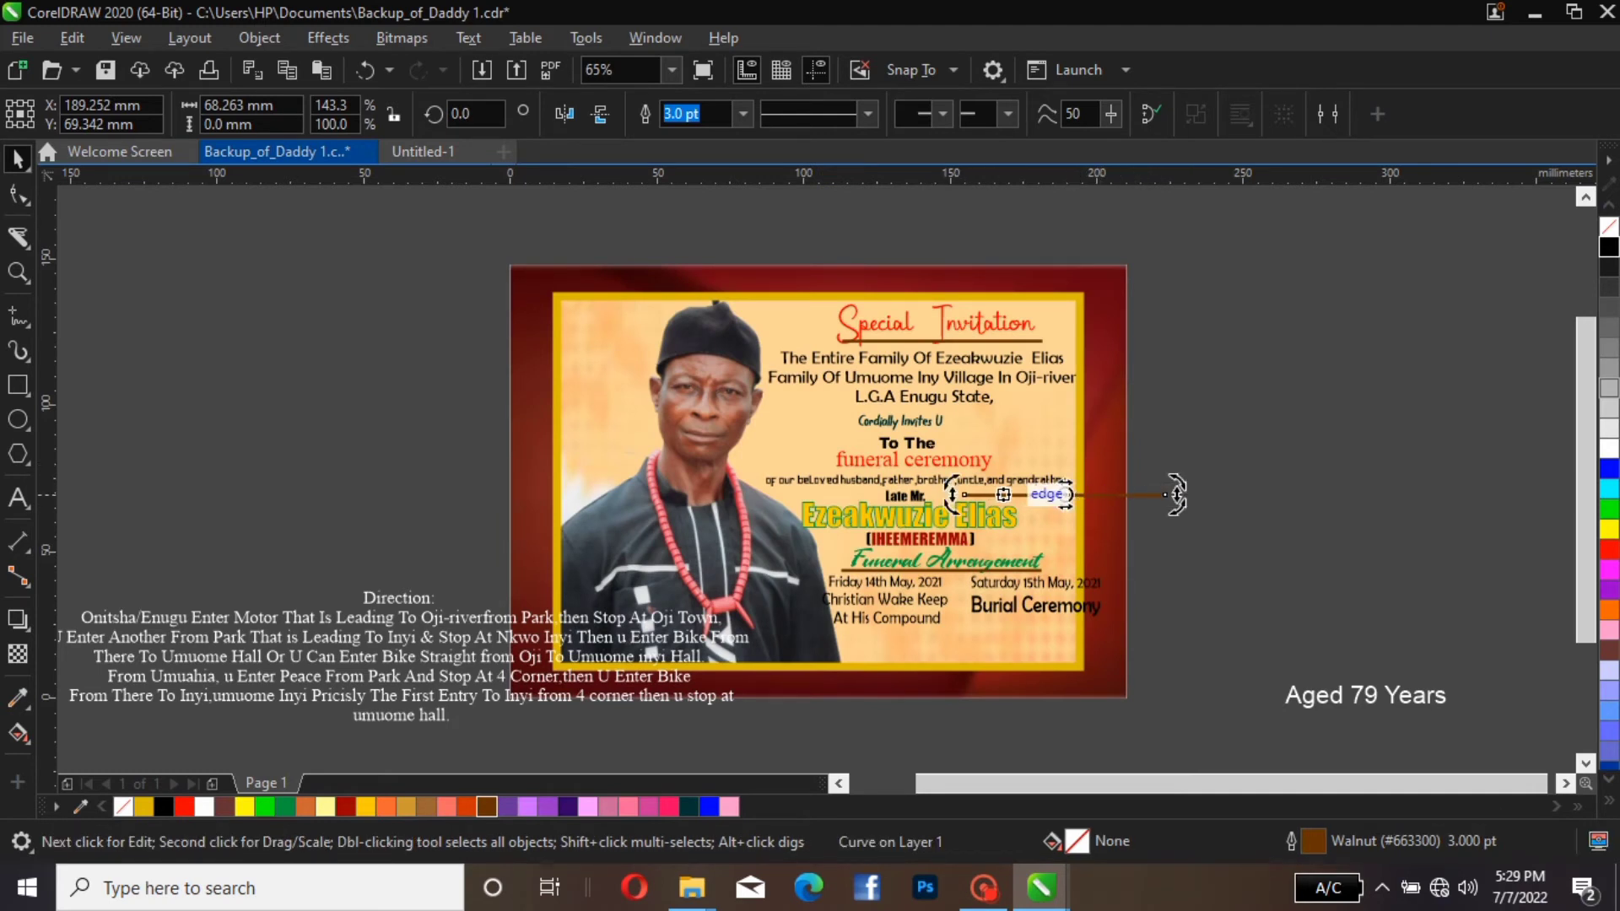
pyautogui.click(1067, 494)
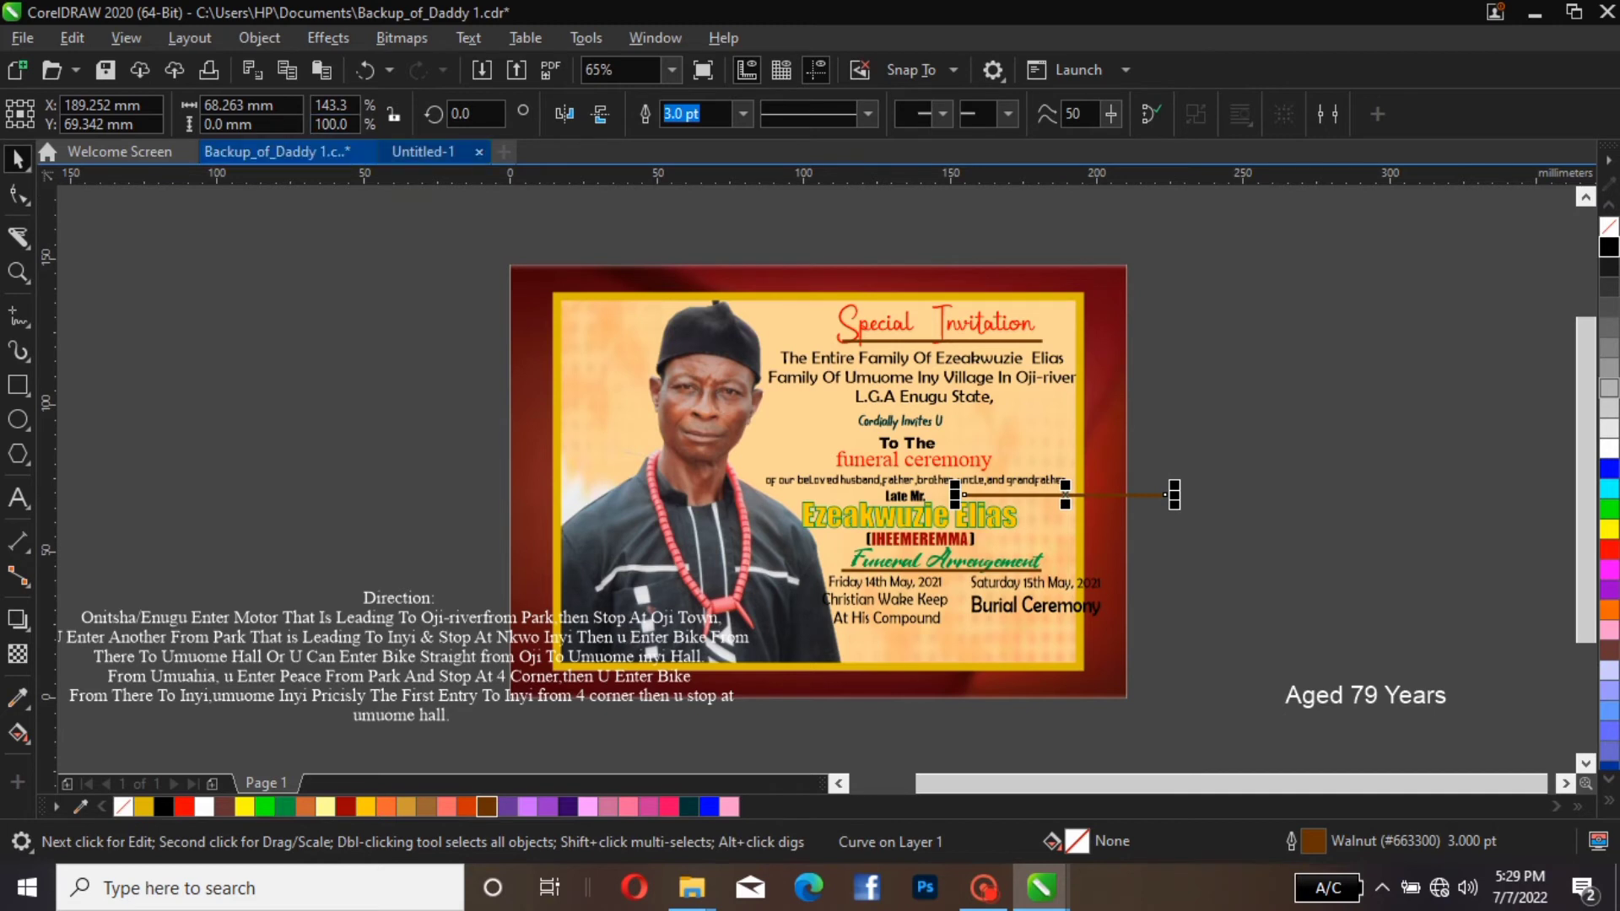
pyautogui.click(473, 113)
pyautogui.moveTo(471, 113); pyautogui.dragTo(452, 113)
pyautogui.write('90')
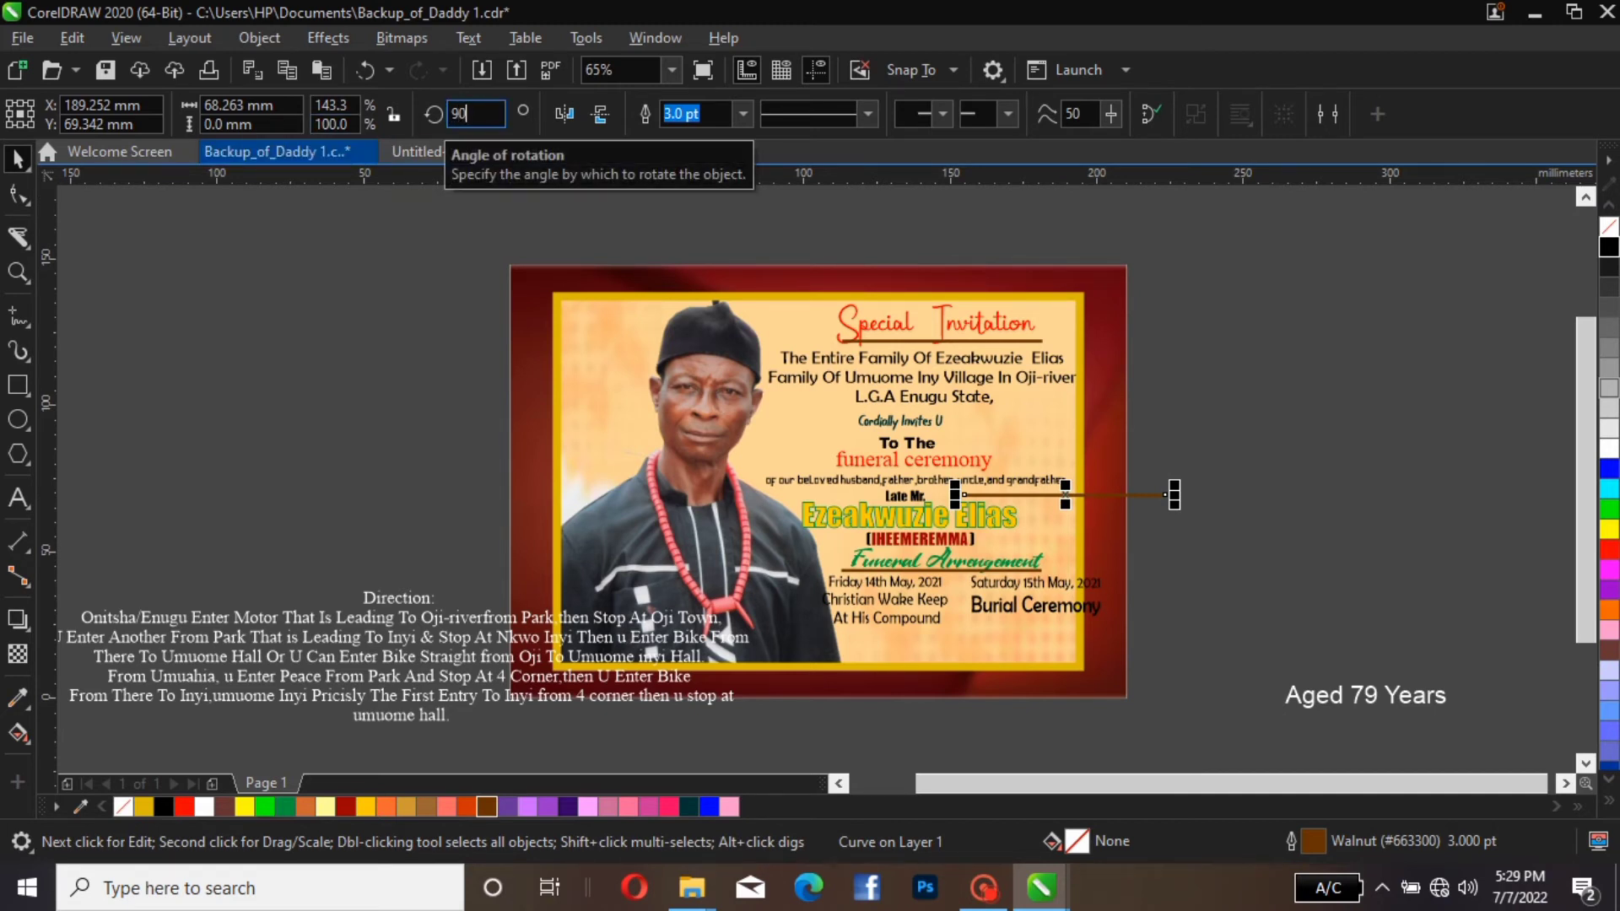
pyautogui.press('Return')
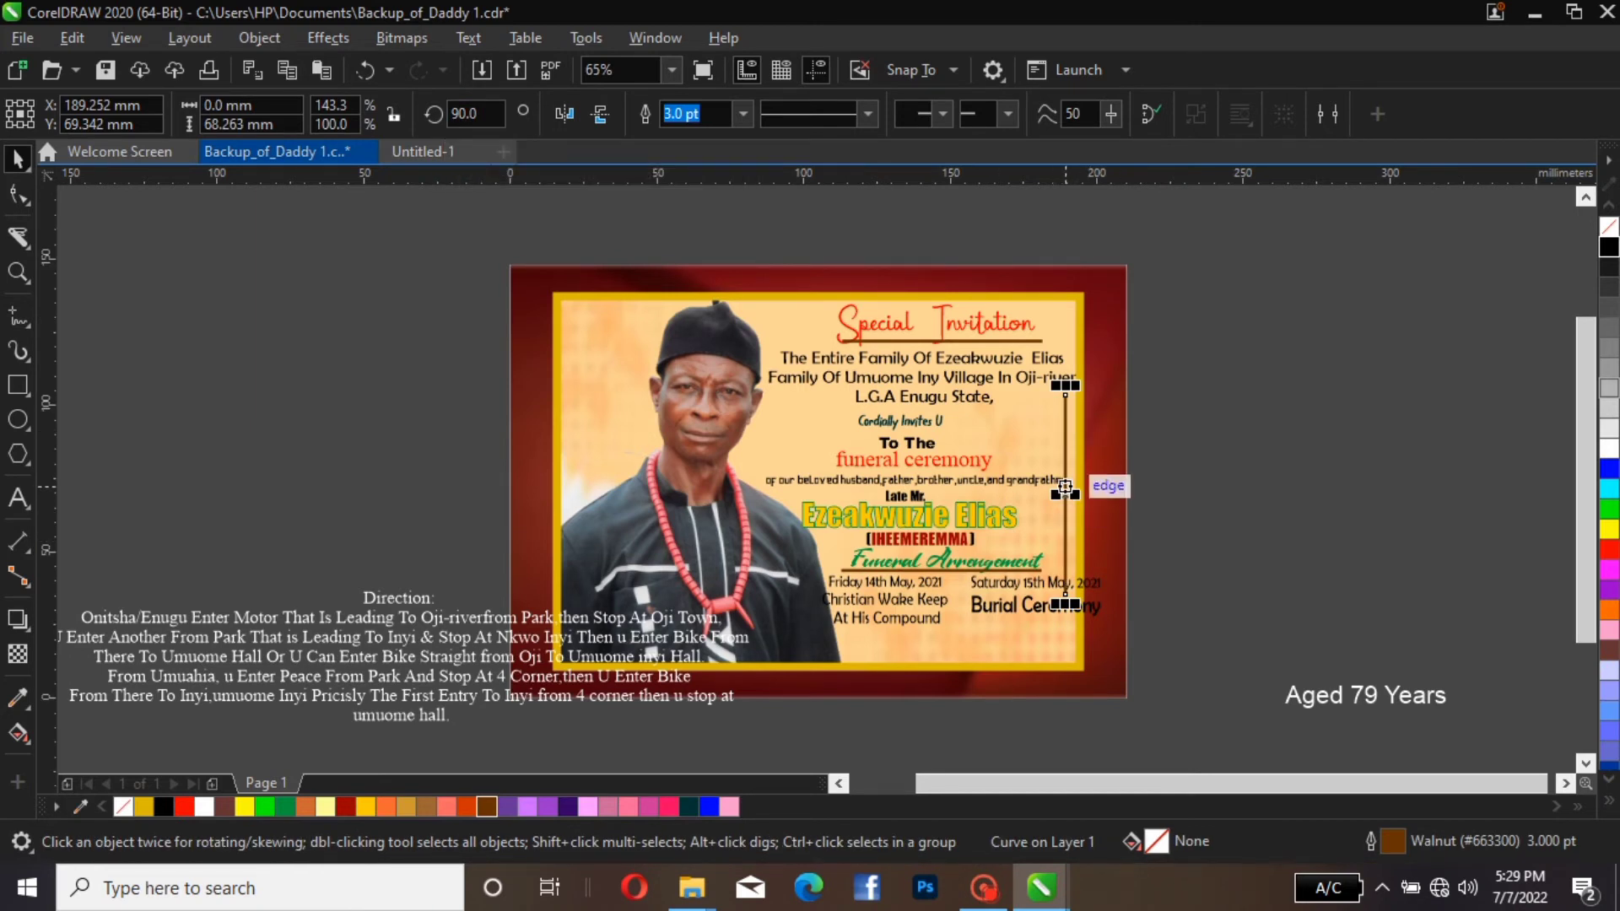
# Place the vertical line between the two arrangement columns, just below the heading underline, and shorten it to about 14.8 mm
pyautogui.moveTo(1065, 488); pyautogui.dragTo(954, 576)
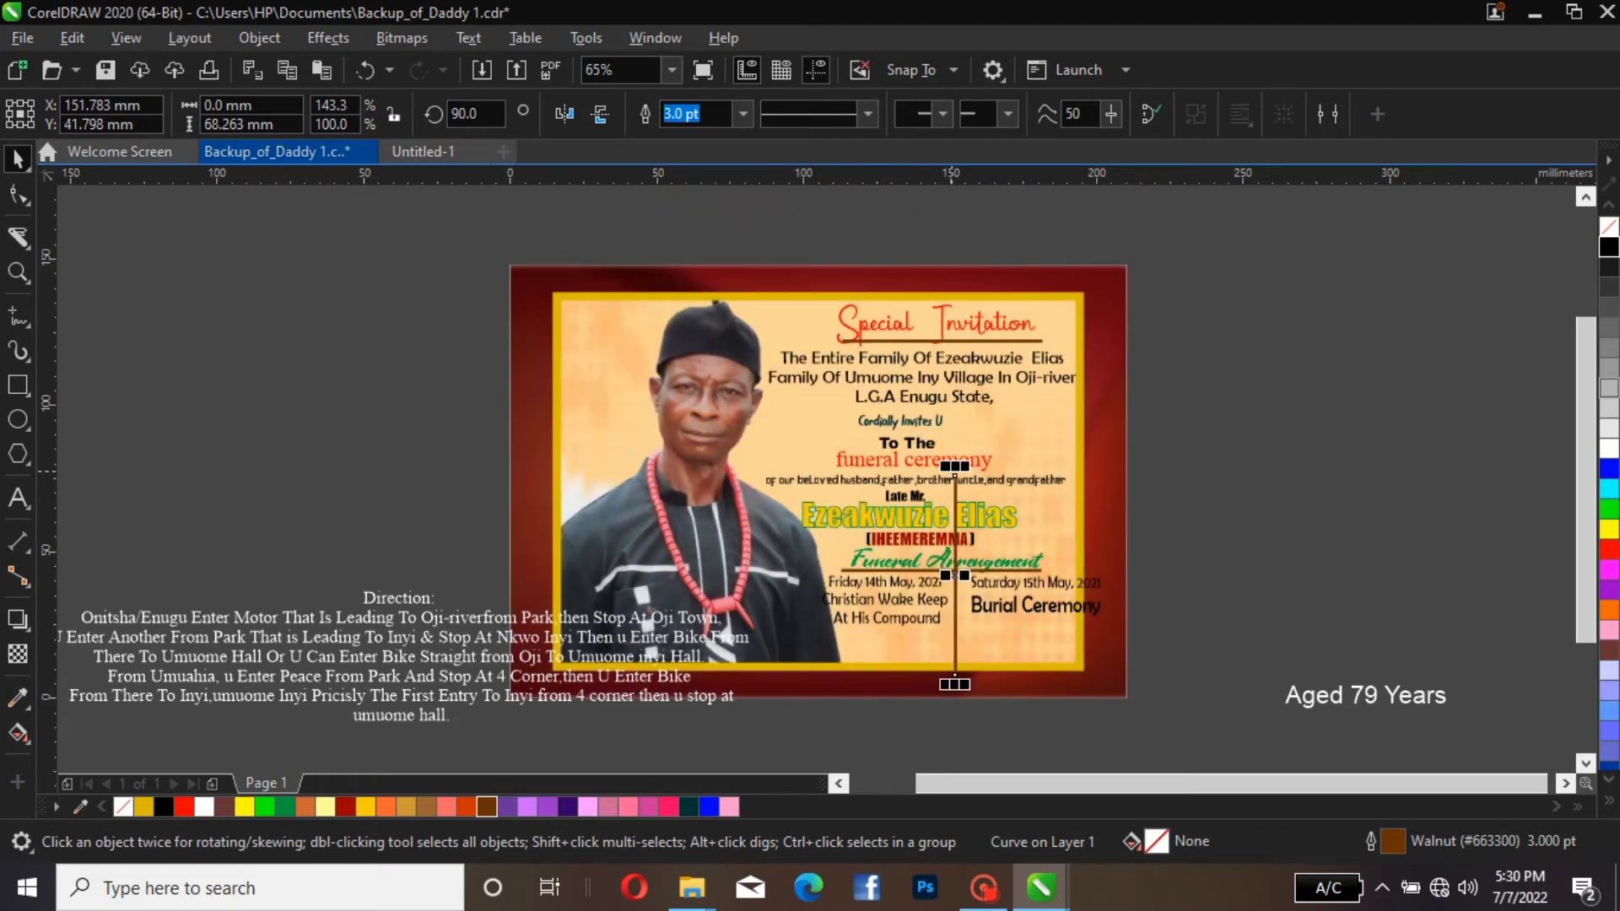
pyautogui.moveTo(954, 467); pyautogui.dragTo(955, 607)
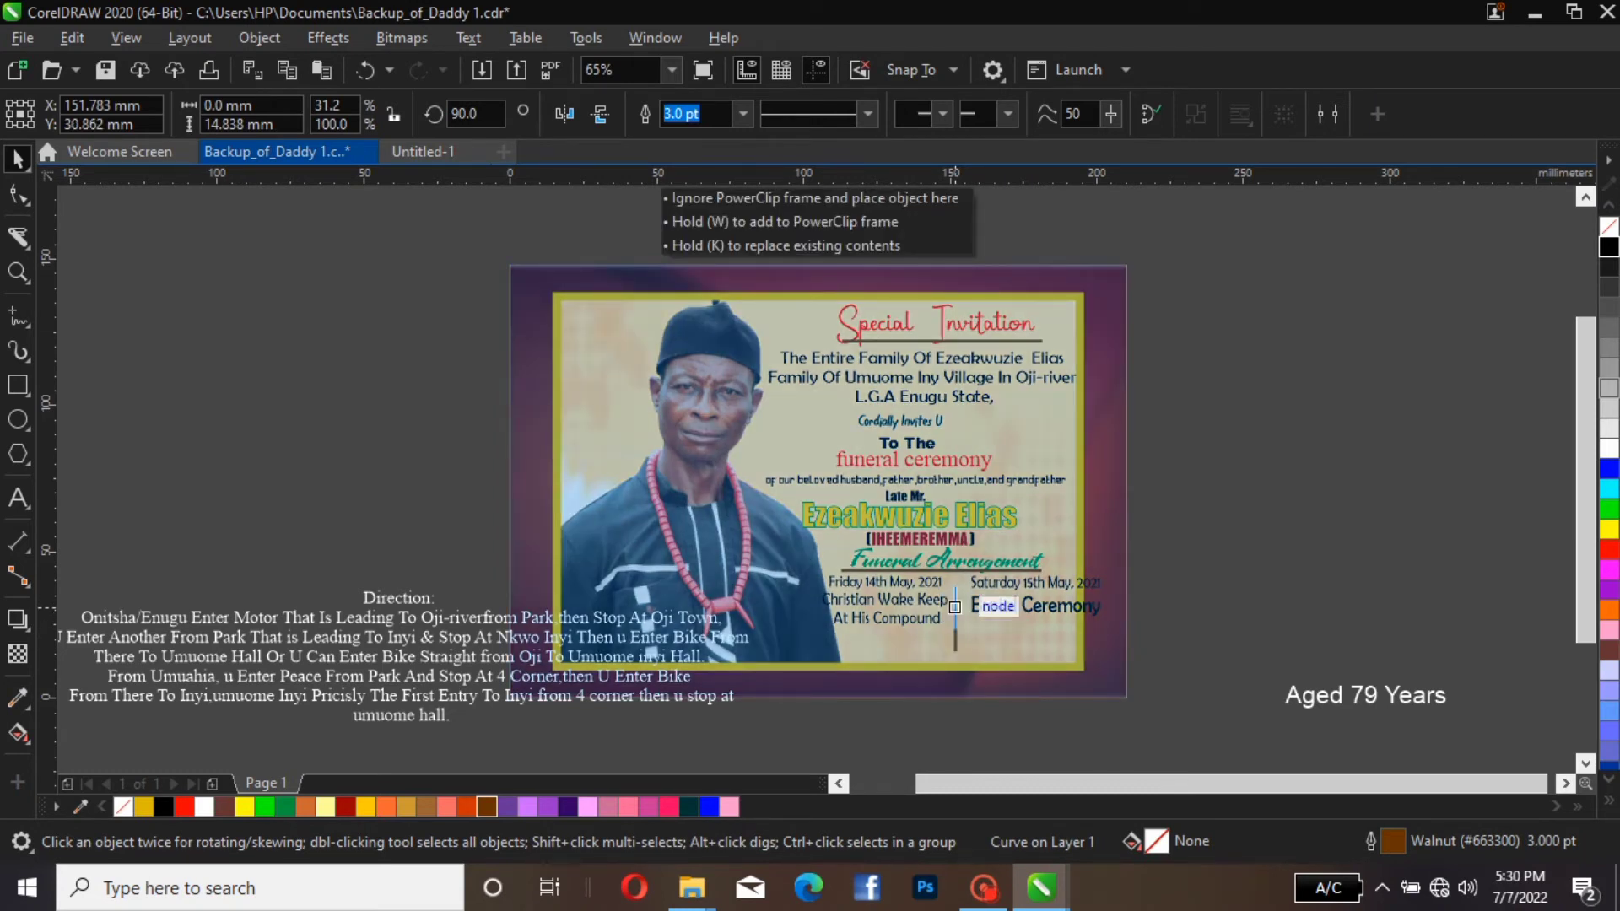
pyautogui.moveTo(954, 607); pyautogui.dragTo(956, 590)
pyautogui.press('Escape')
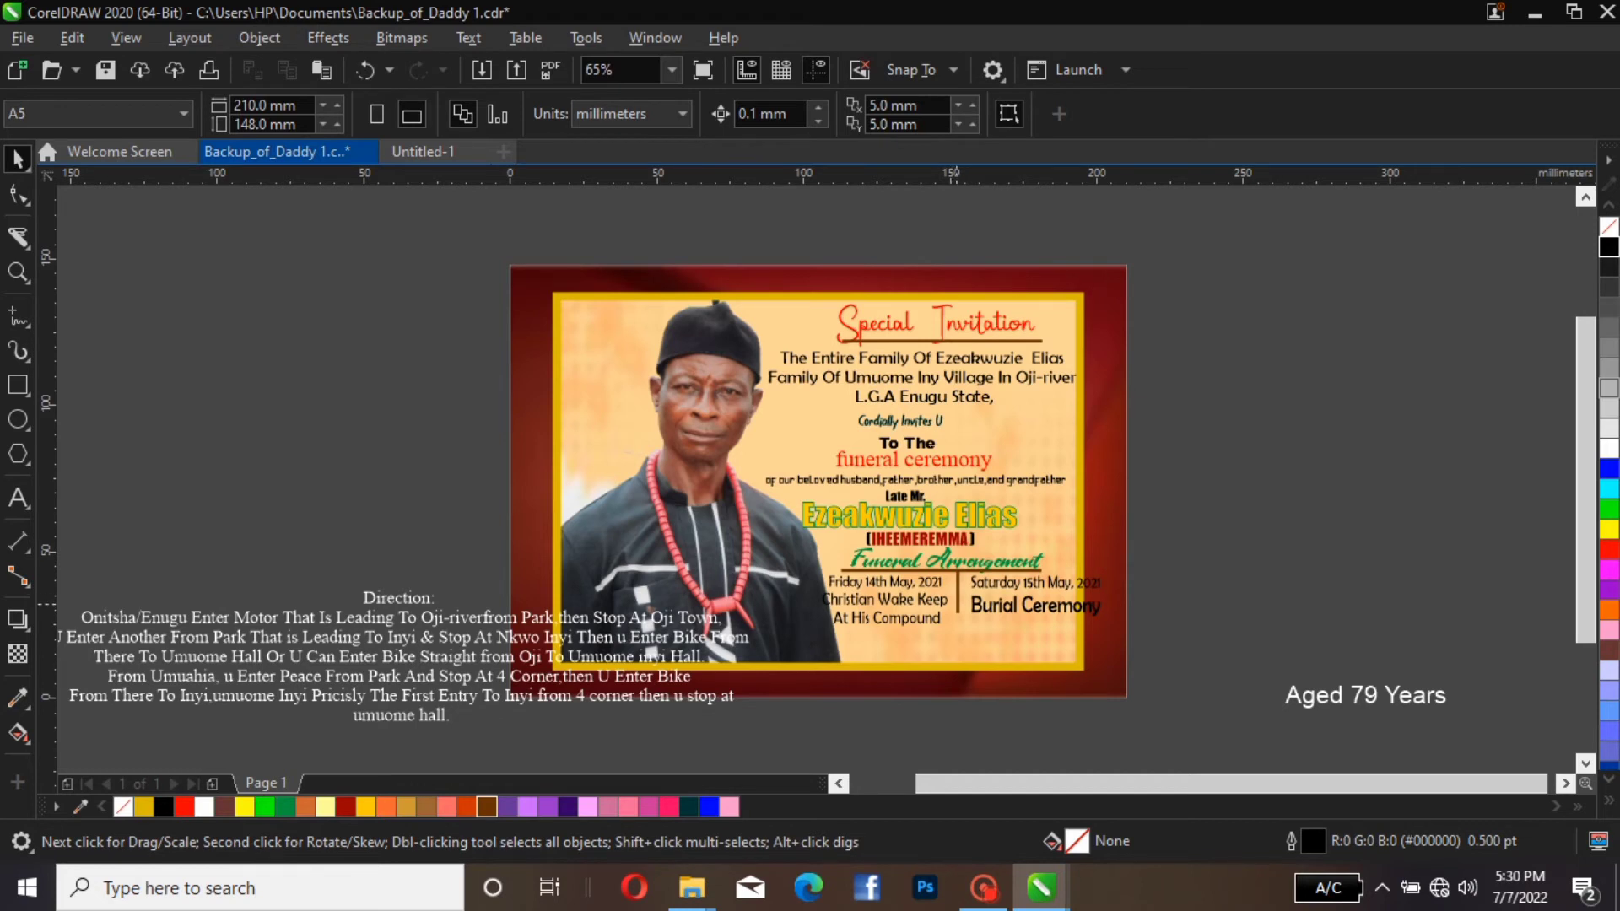
pyautogui.click(957, 608)
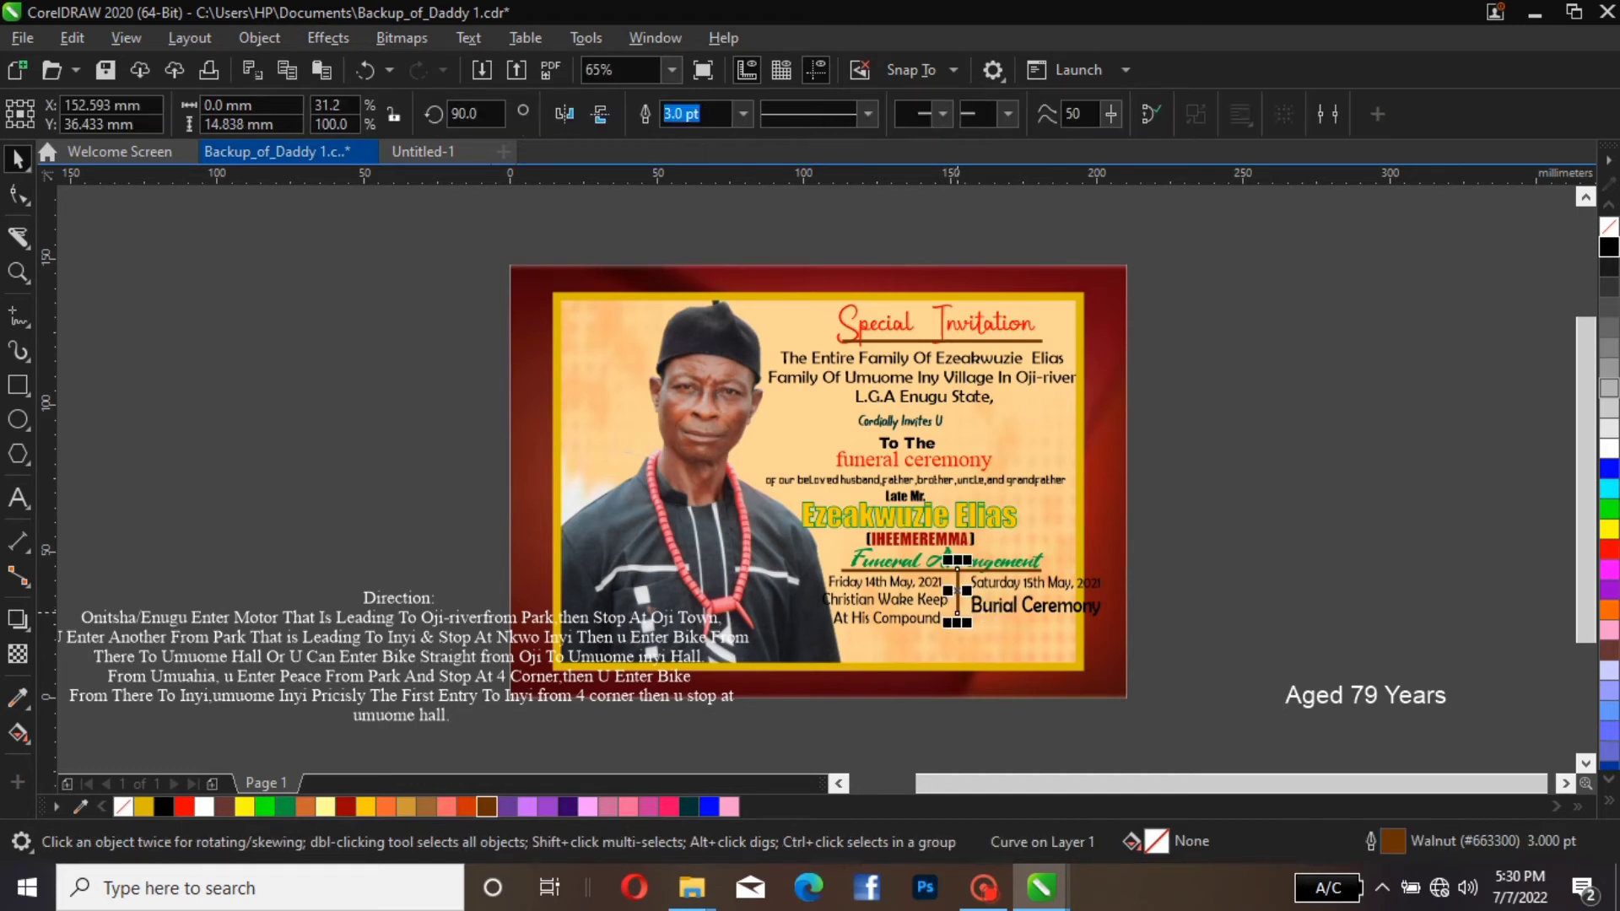
pyautogui.moveTo(957, 610); pyautogui.dragTo(957, 615)
# Give the vertical divider between the arrangement columns a closely spaced dotted line style
pyautogui.click(867, 113)
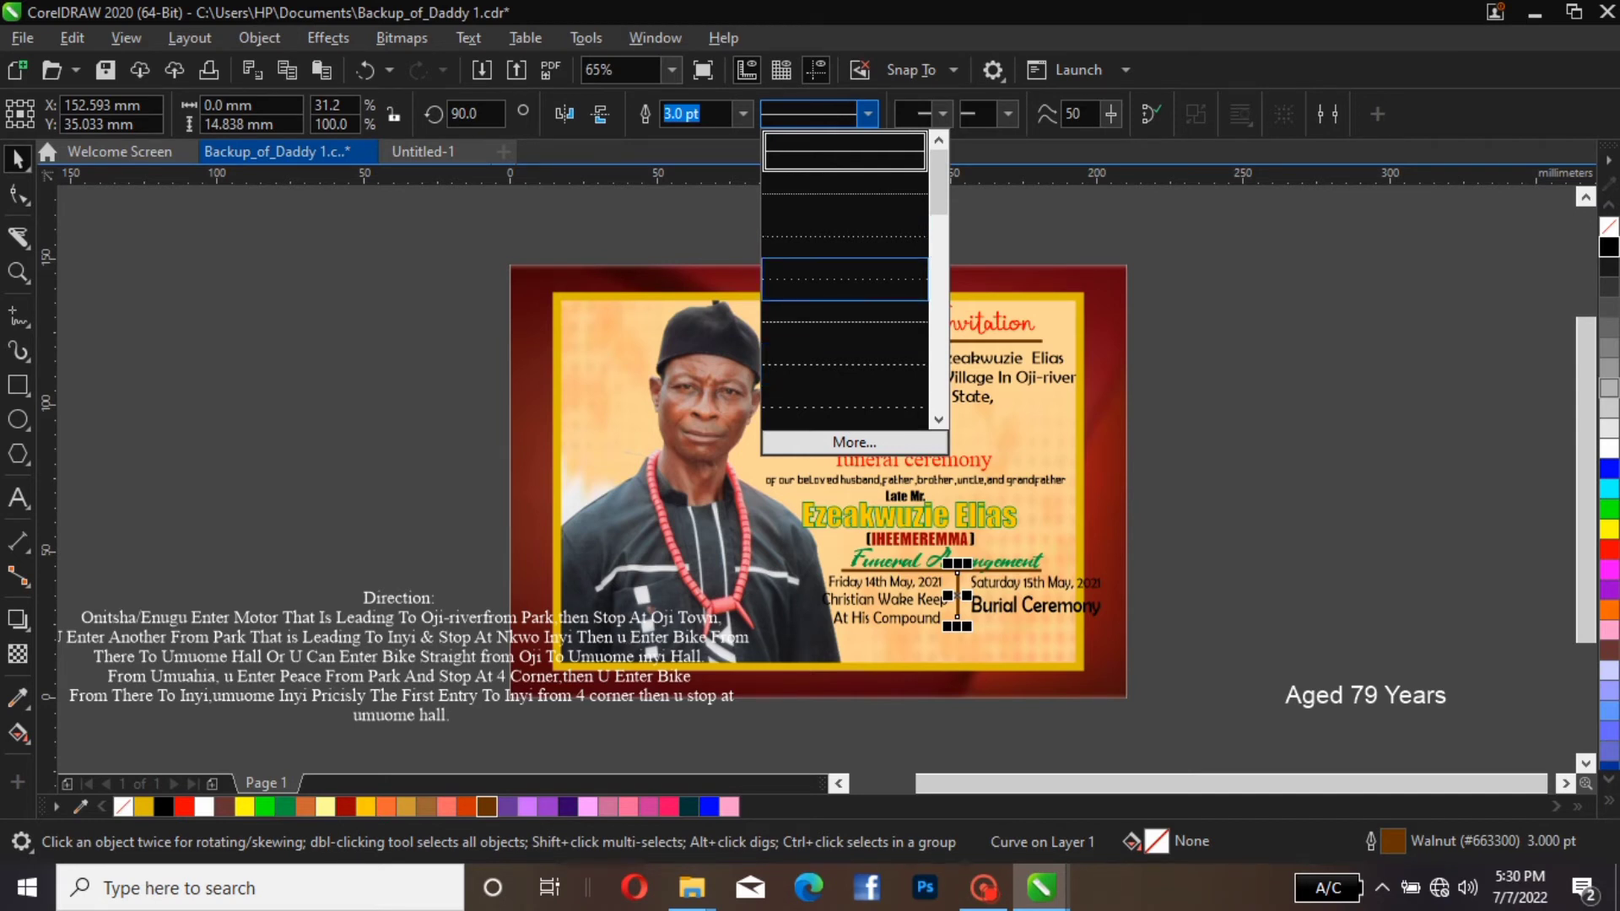
pyautogui.click(844, 279)
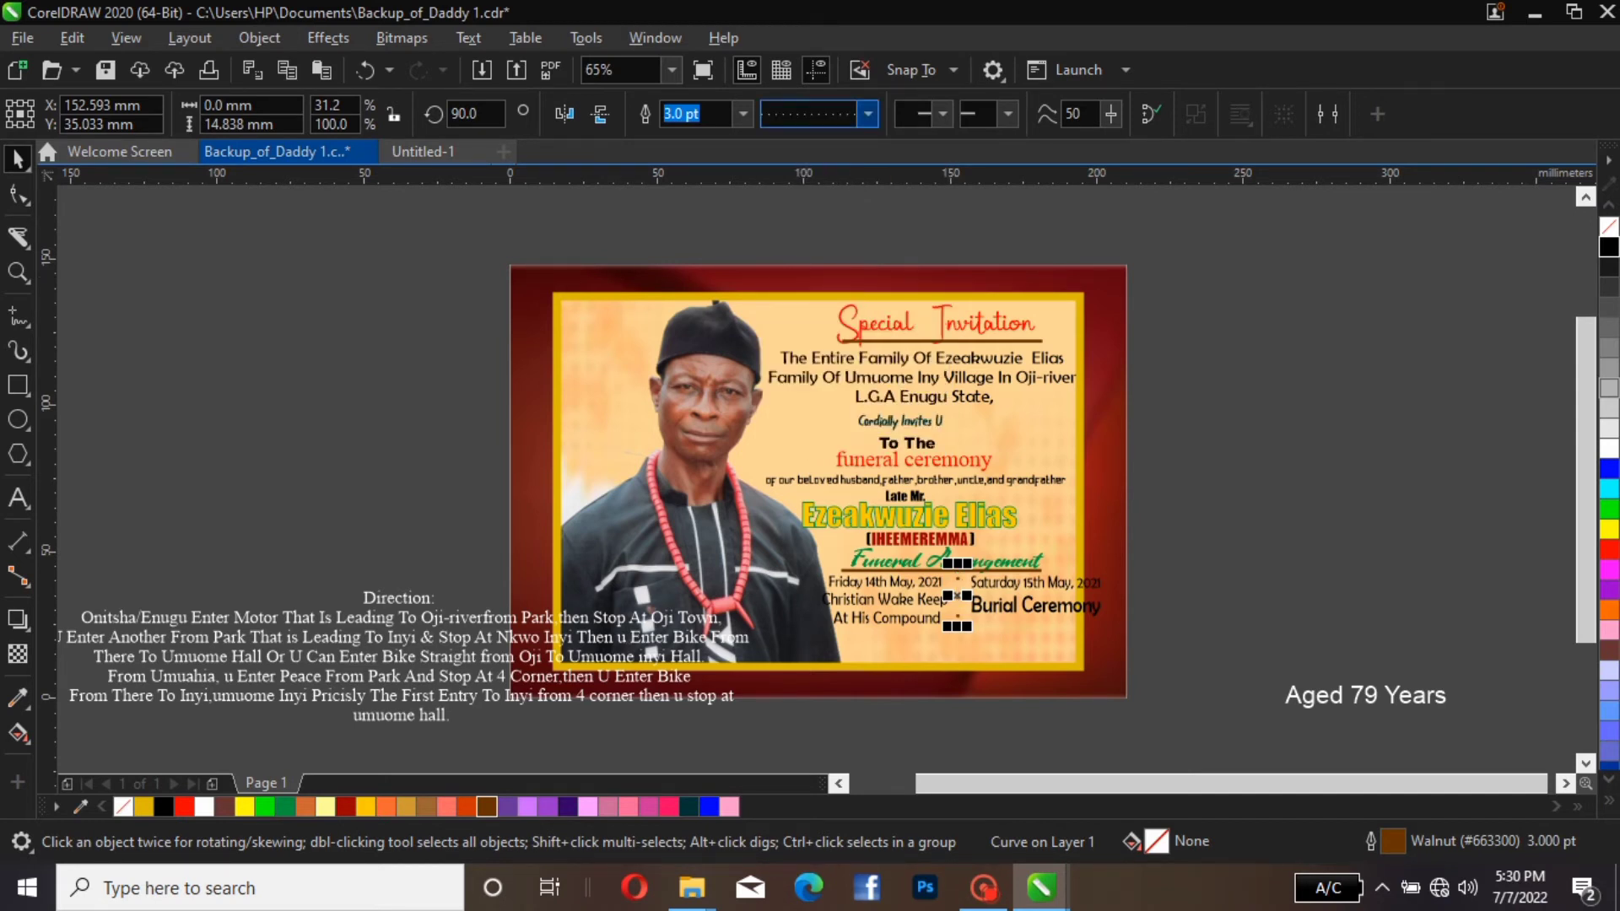
pyautogui.click(869, 113)
pyautogui.click(843, 194)
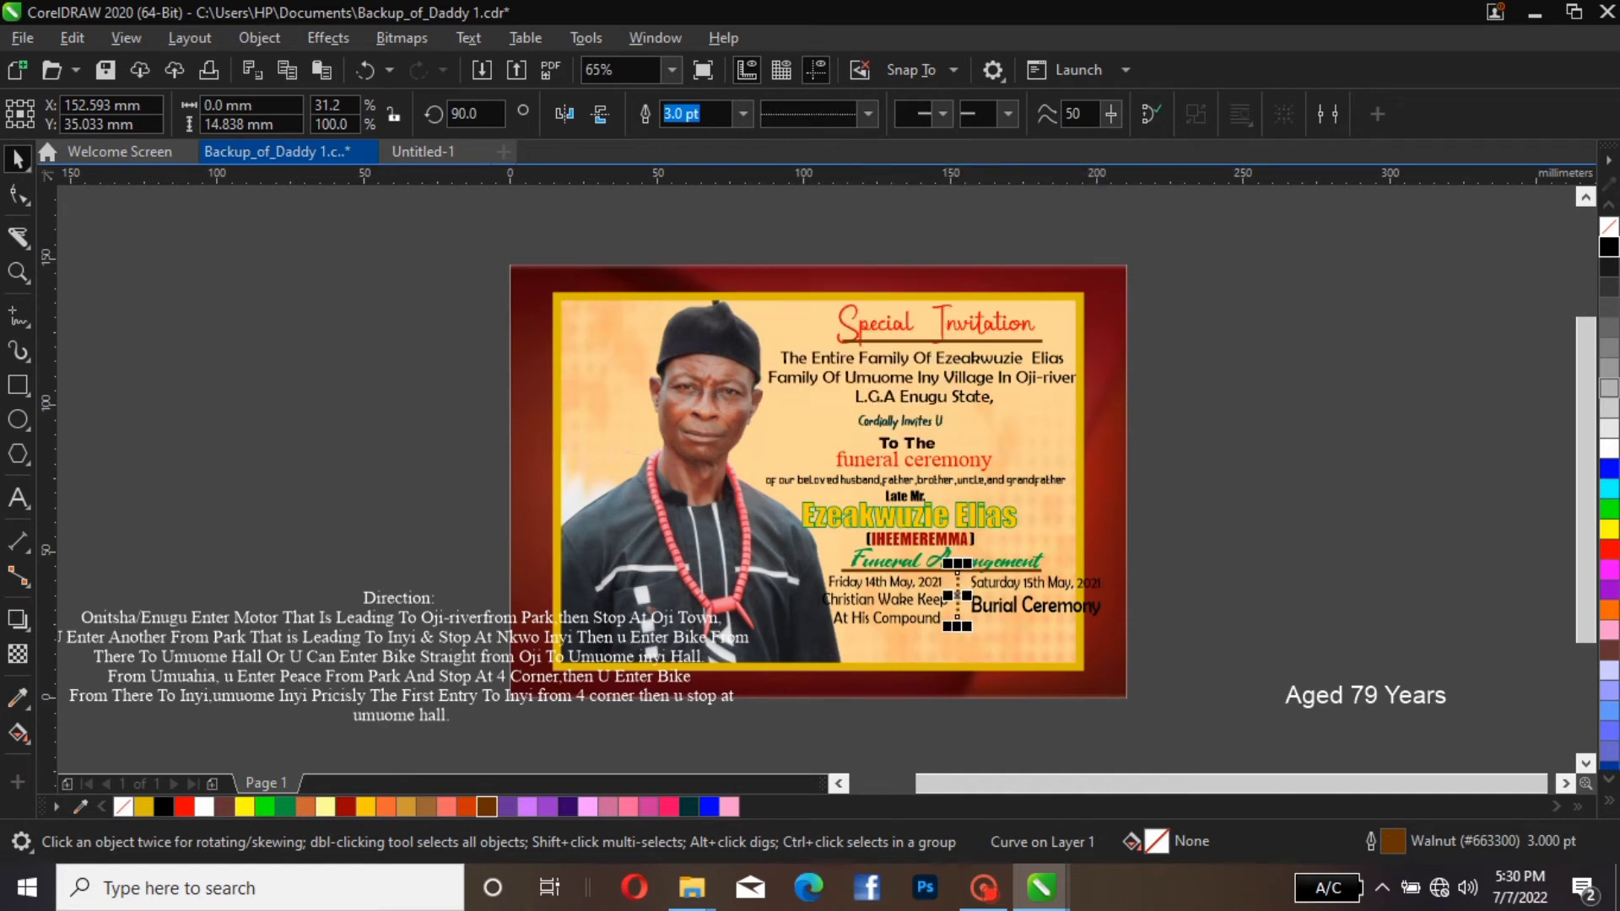
pyautogui.press('Escape')
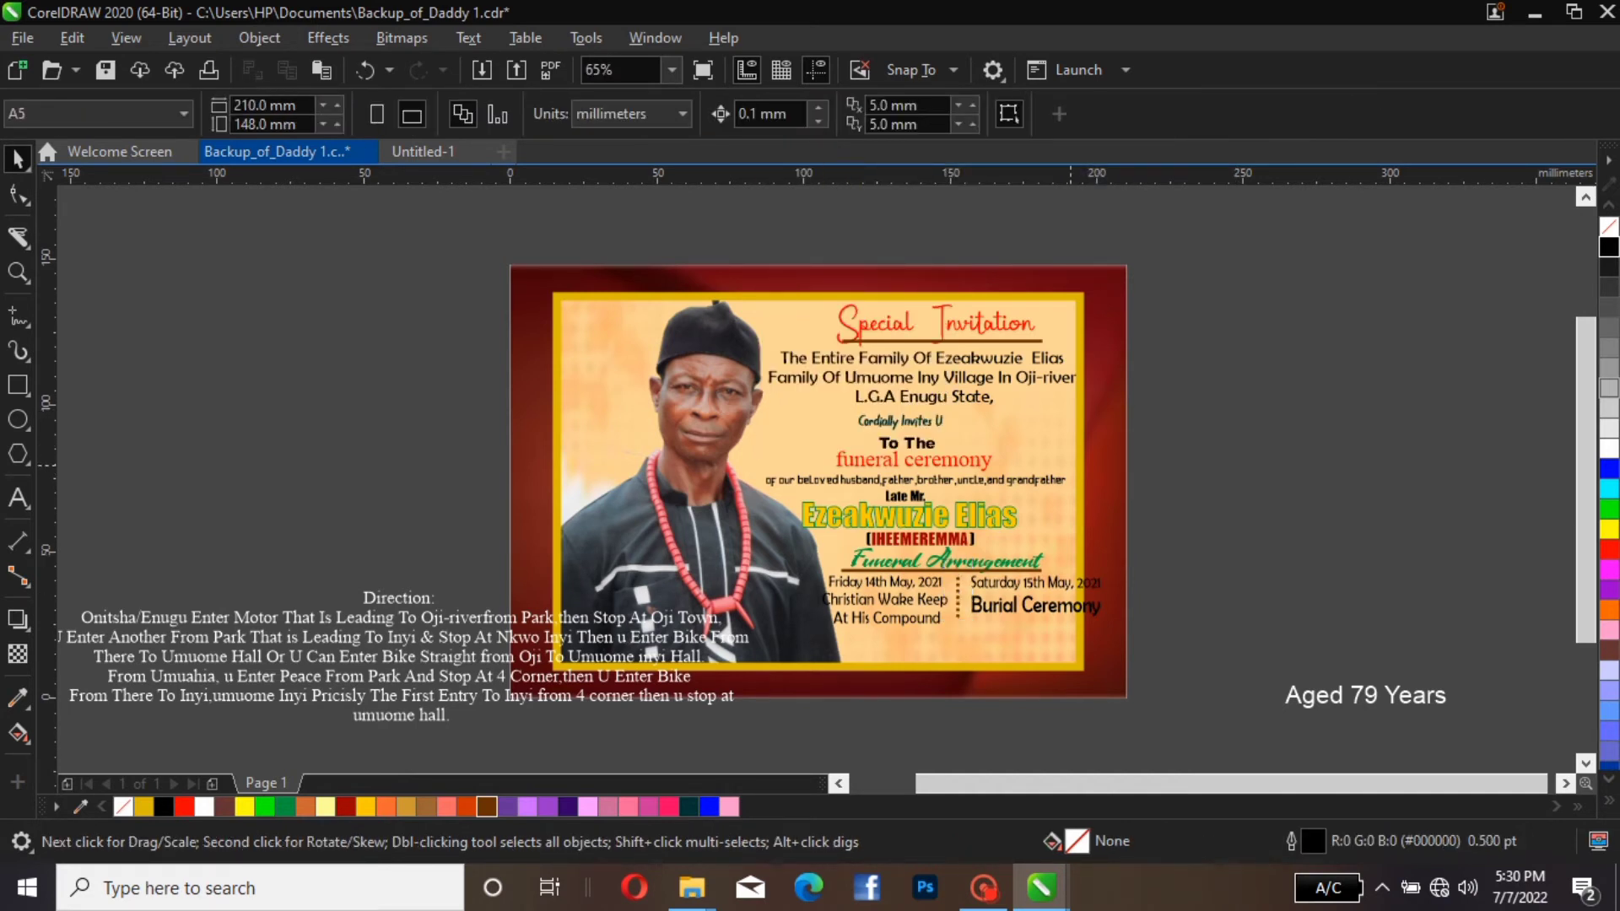
# Duplicate the dotted divider and place the copy about 1.7 mm to its left, forming a double dotted divider
pyautogui.click(956, 597)
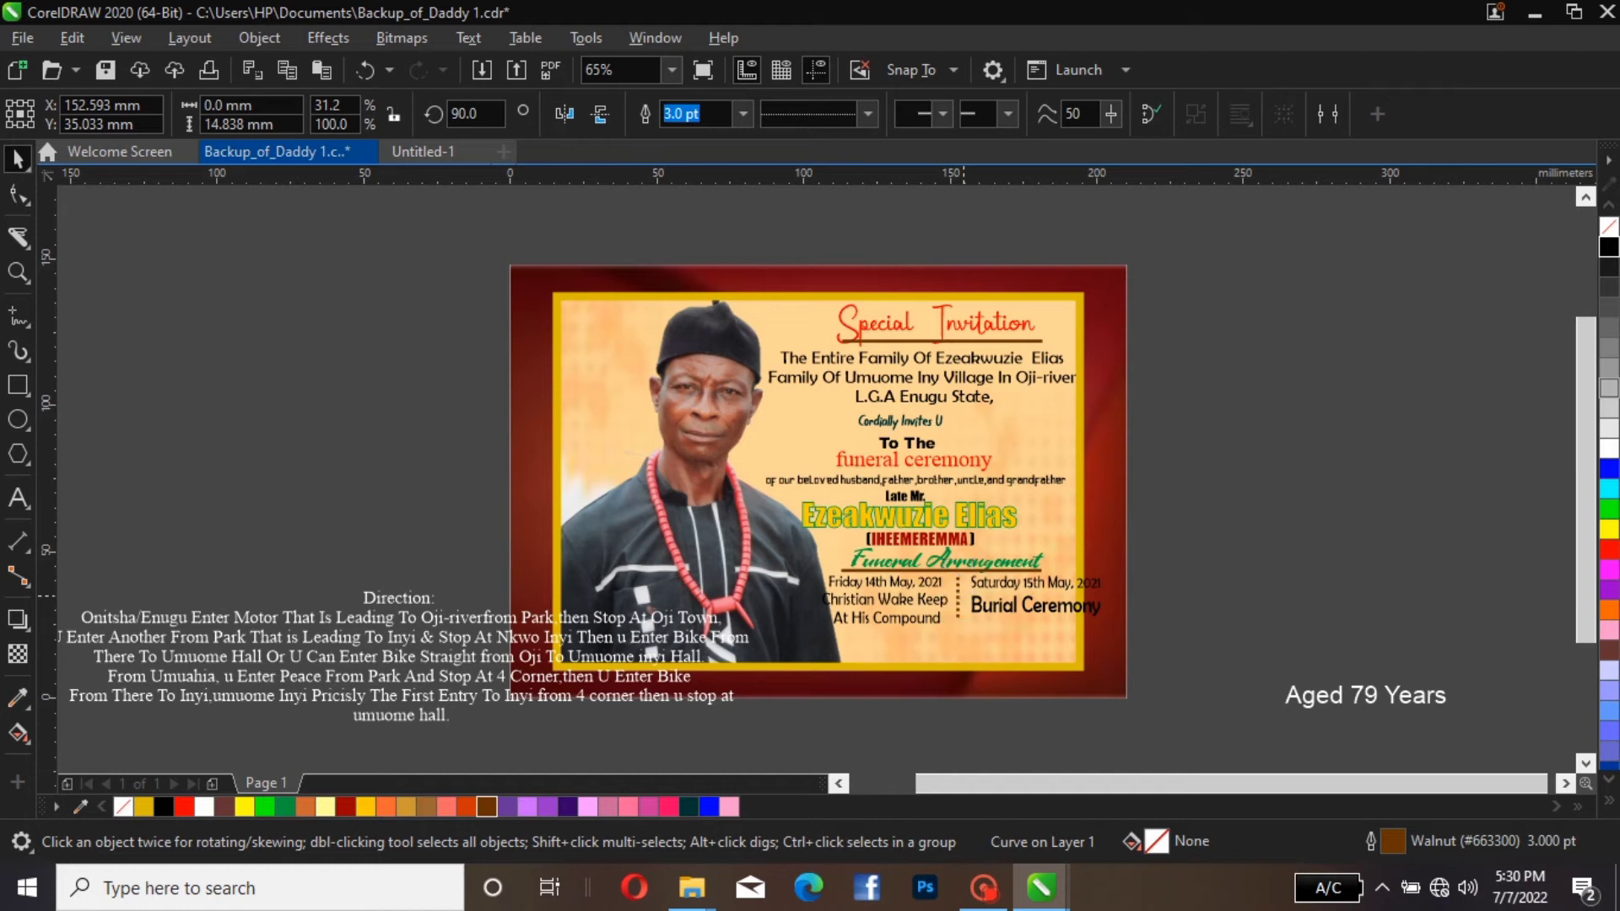
pyautogui.moveTo(956, 585); pyautogui.dragTo(942, 585)
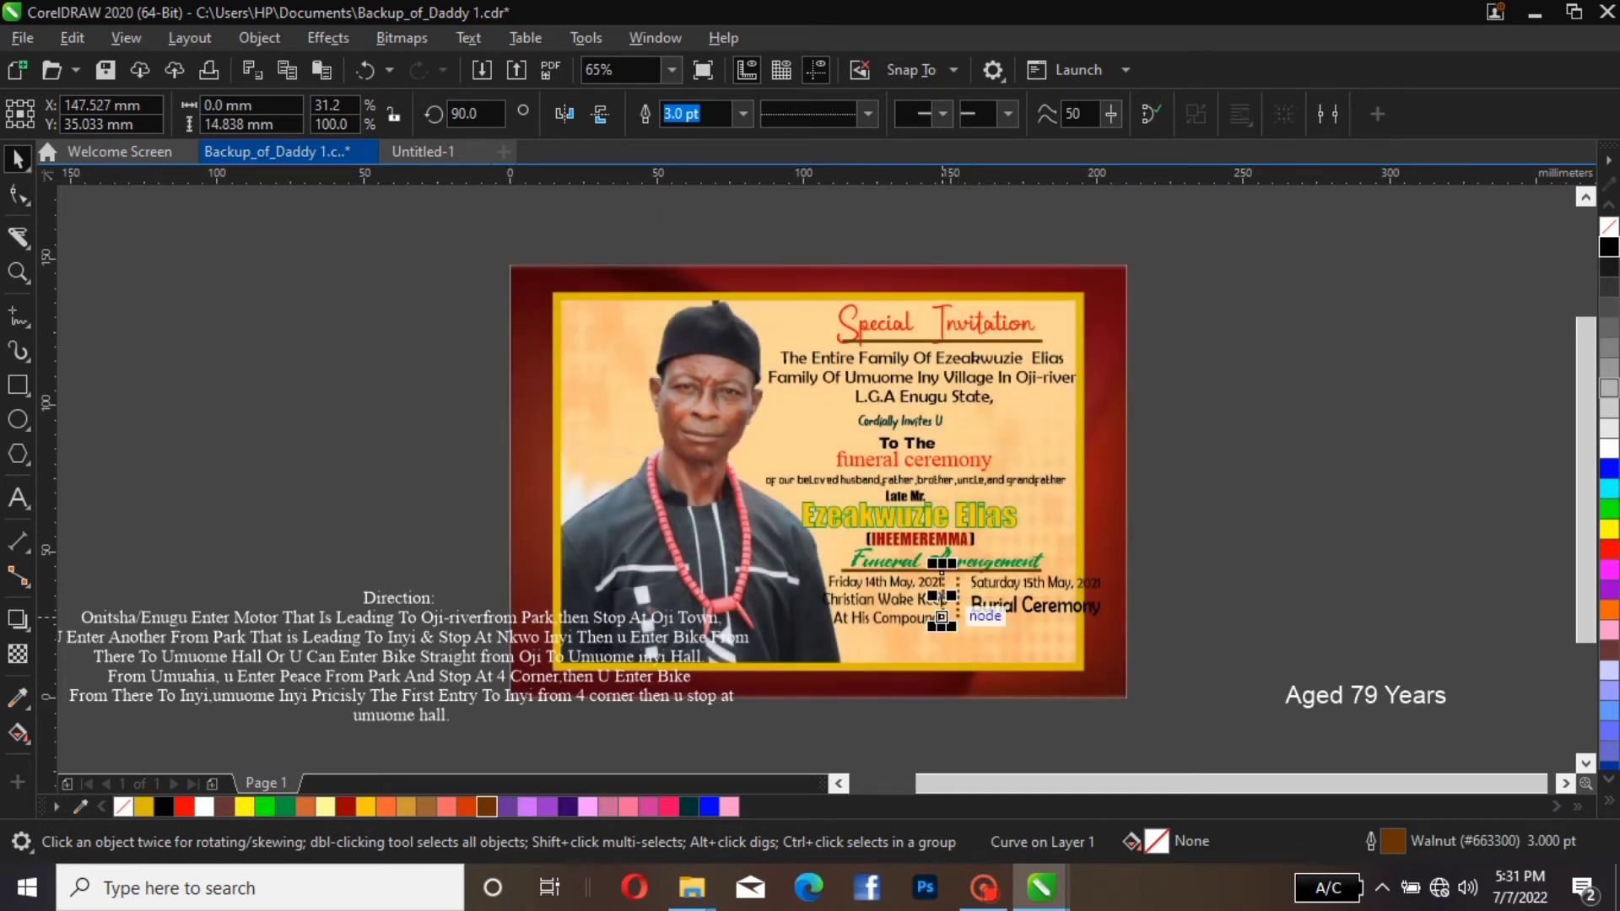
pyautogui.press('Right')
pyautogui.press('Right')
pyautogui.press('Right')
pyautogui.press('Right')
pyautogui.press('Right')
pyautogui.press('Right')
pyautogui.press('Right')
pyautogui.press('Right')
pyautogui.press('Right')
pyautogui.press('Right')
pyautogui.press('Right')
pyautogui.press('Right')
pyautogui.press('Right')
pyautogui.press('Right')
pyautogui.press('Right')
pyautogui.press('Right')
pyautogui.press('Right')
pyautogui.press('Right')
pyautogui.press('Right')
pyautogui.press('Right')
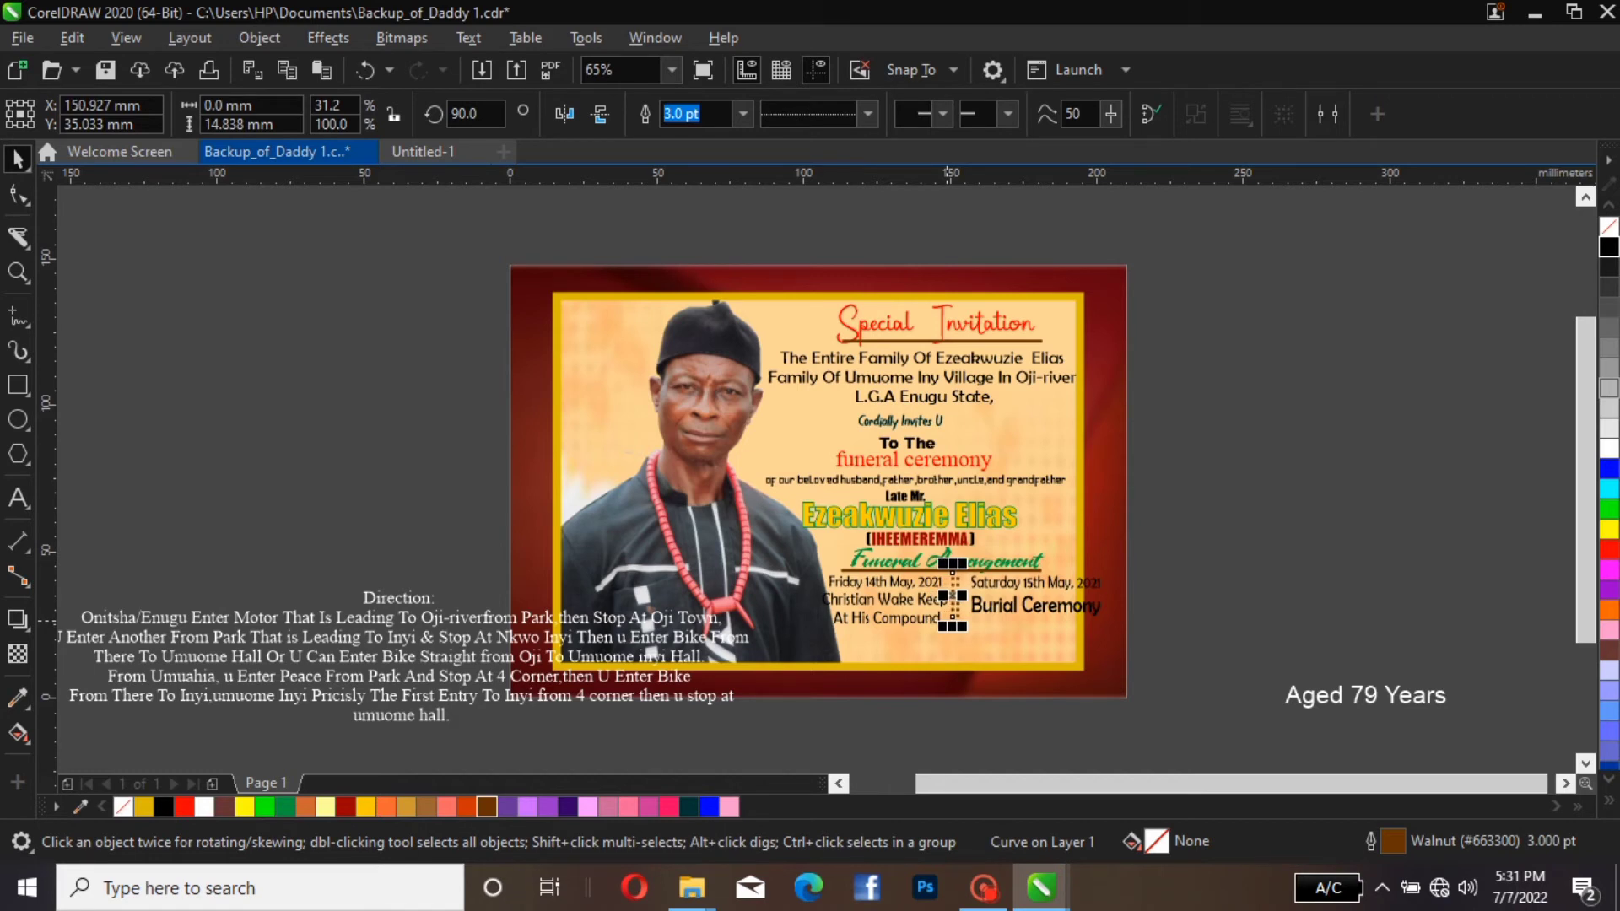
pyautogui.click(1018, 643)
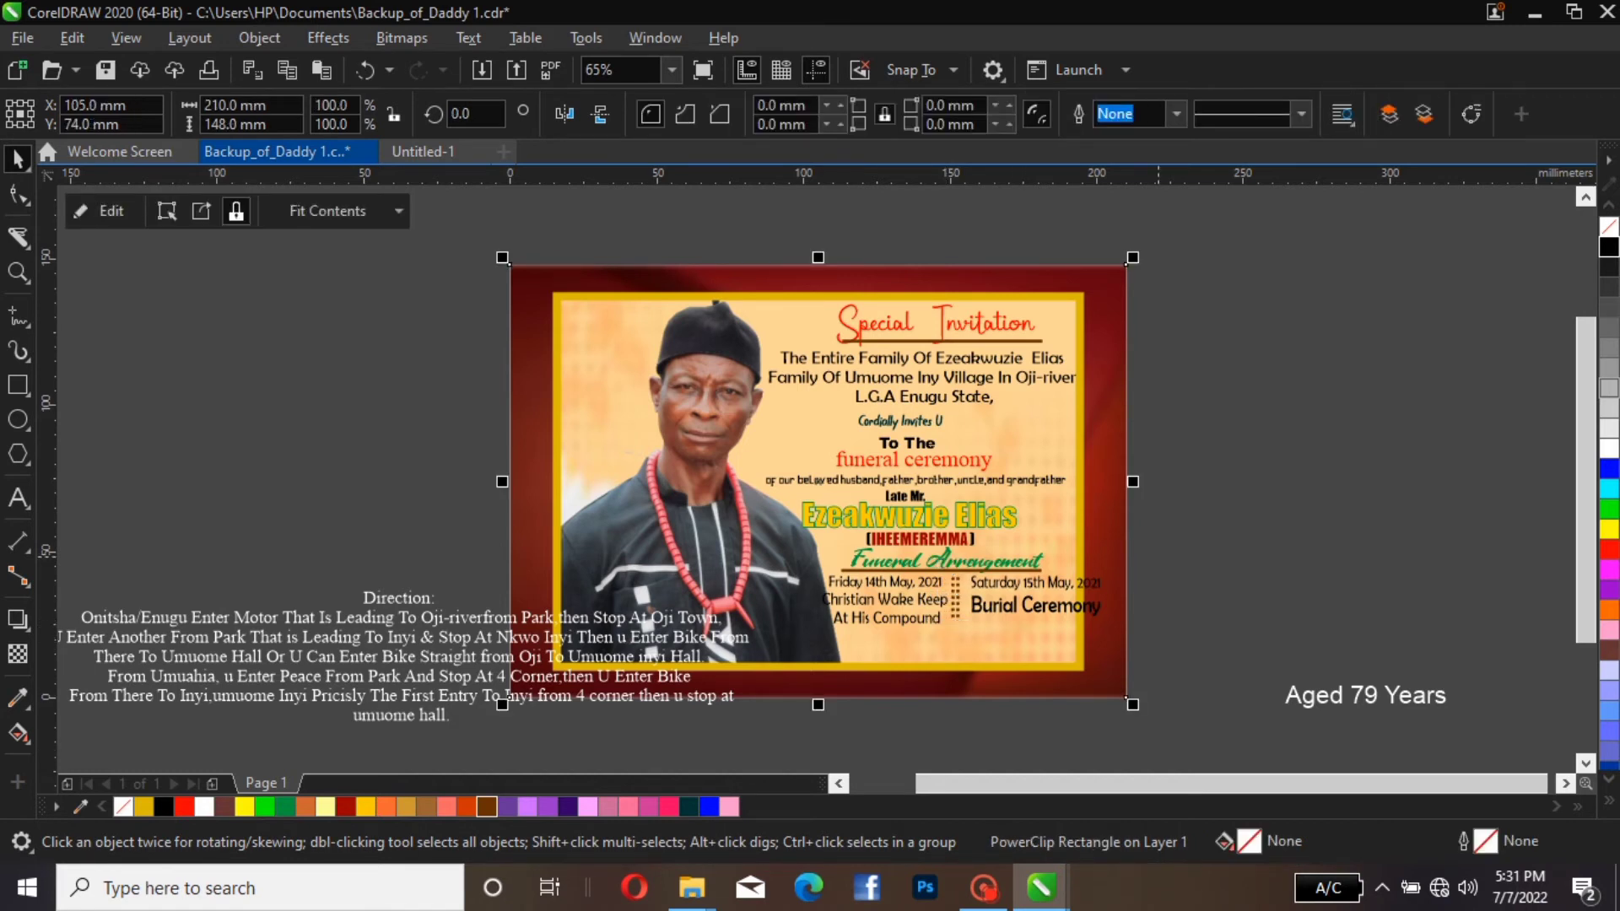
pyautogui.click(1181, 517)
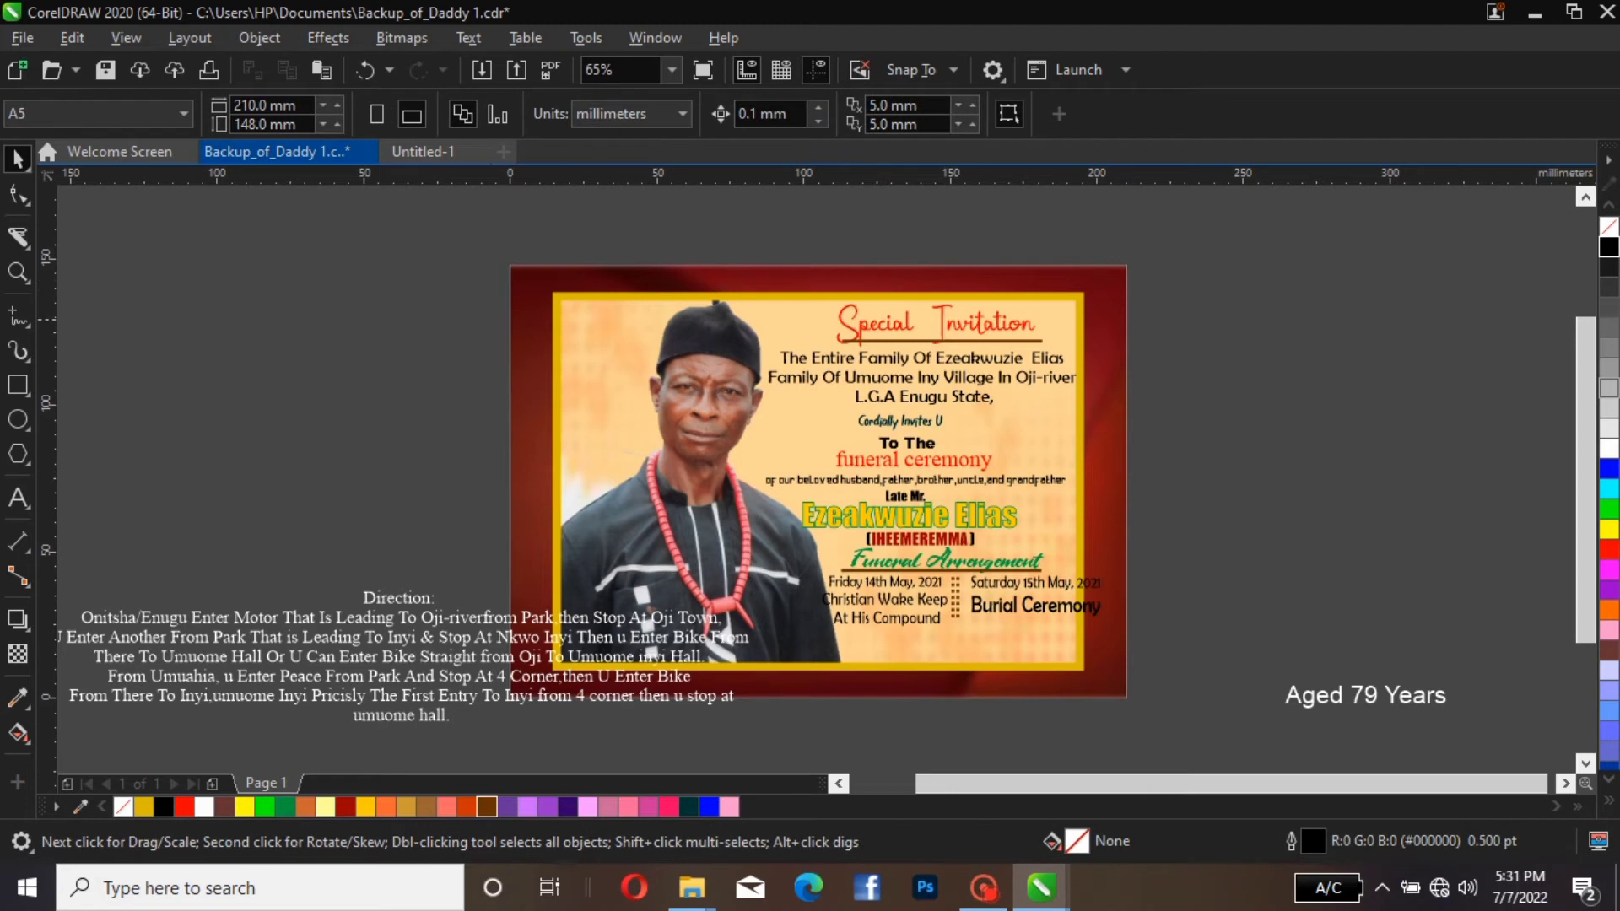
# Recolour only the "Friday 14th May, 2021" line of the left arrangement text Red (#FF0000)
pyautogui.click(913, 605)
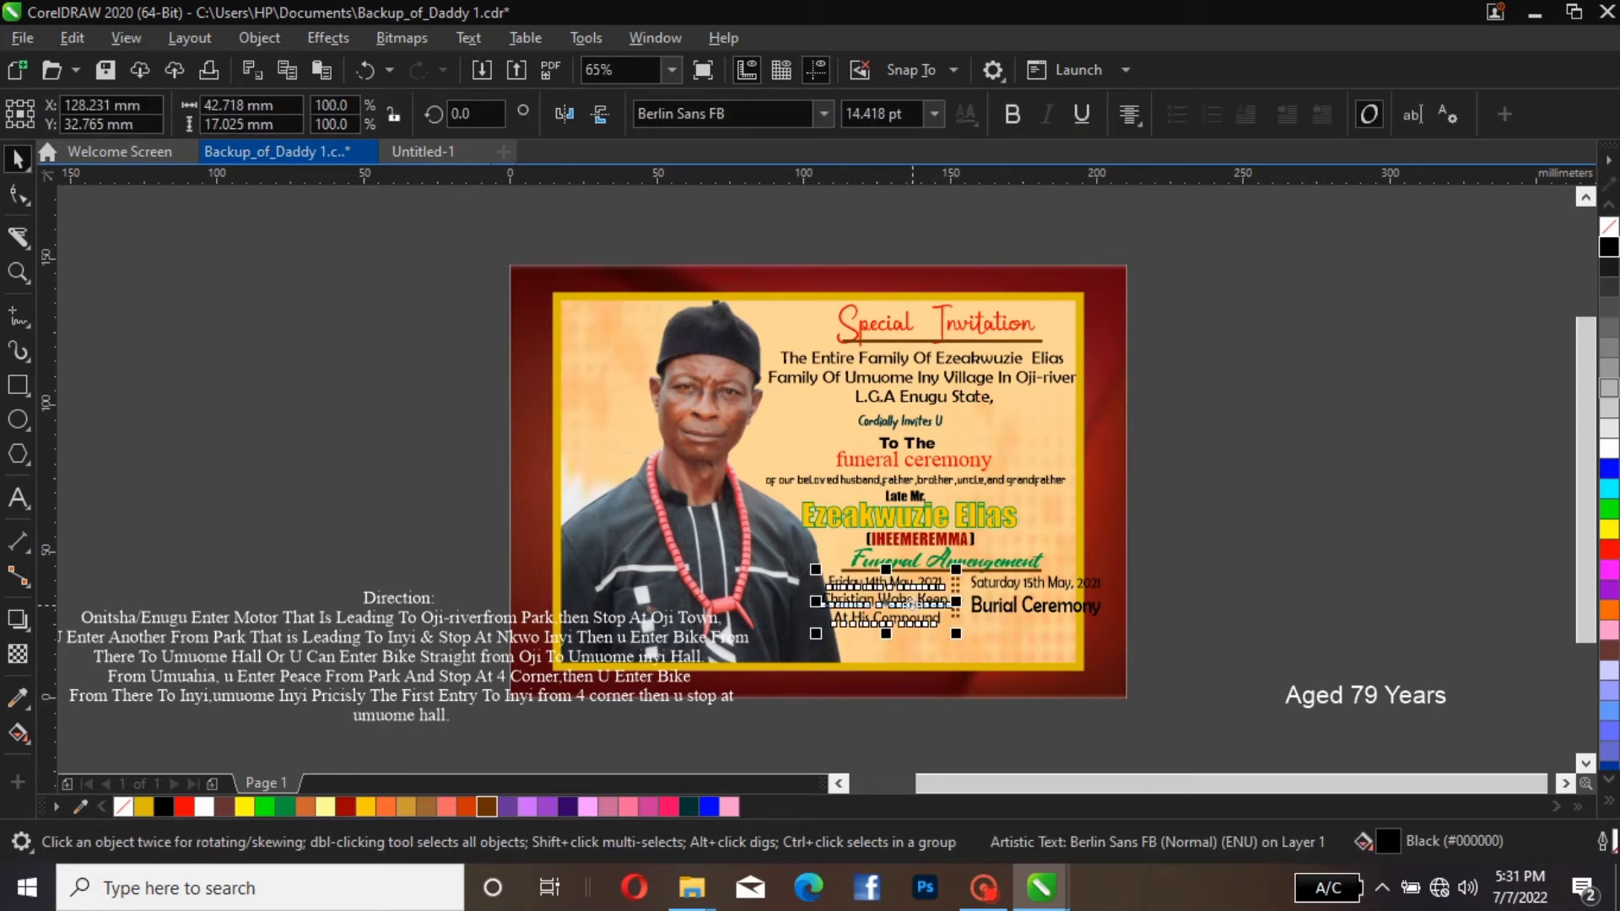
pyautogui.doubleClick(941, 582)
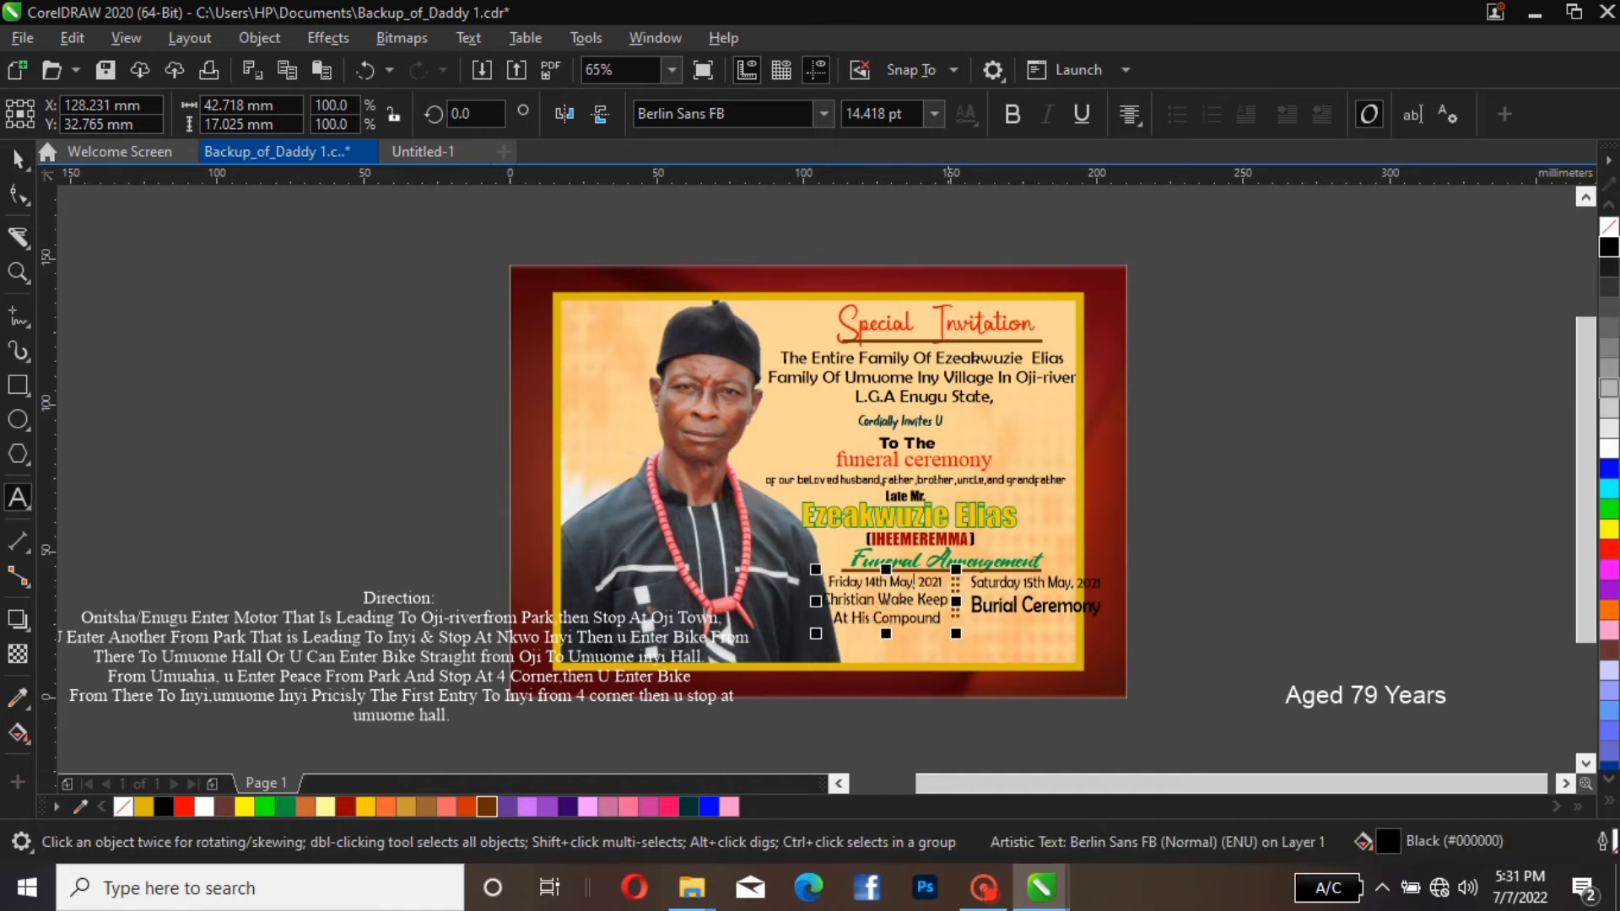
pyautogui.moveTo(942, 581); pyautogui.dragTo(828, 582)
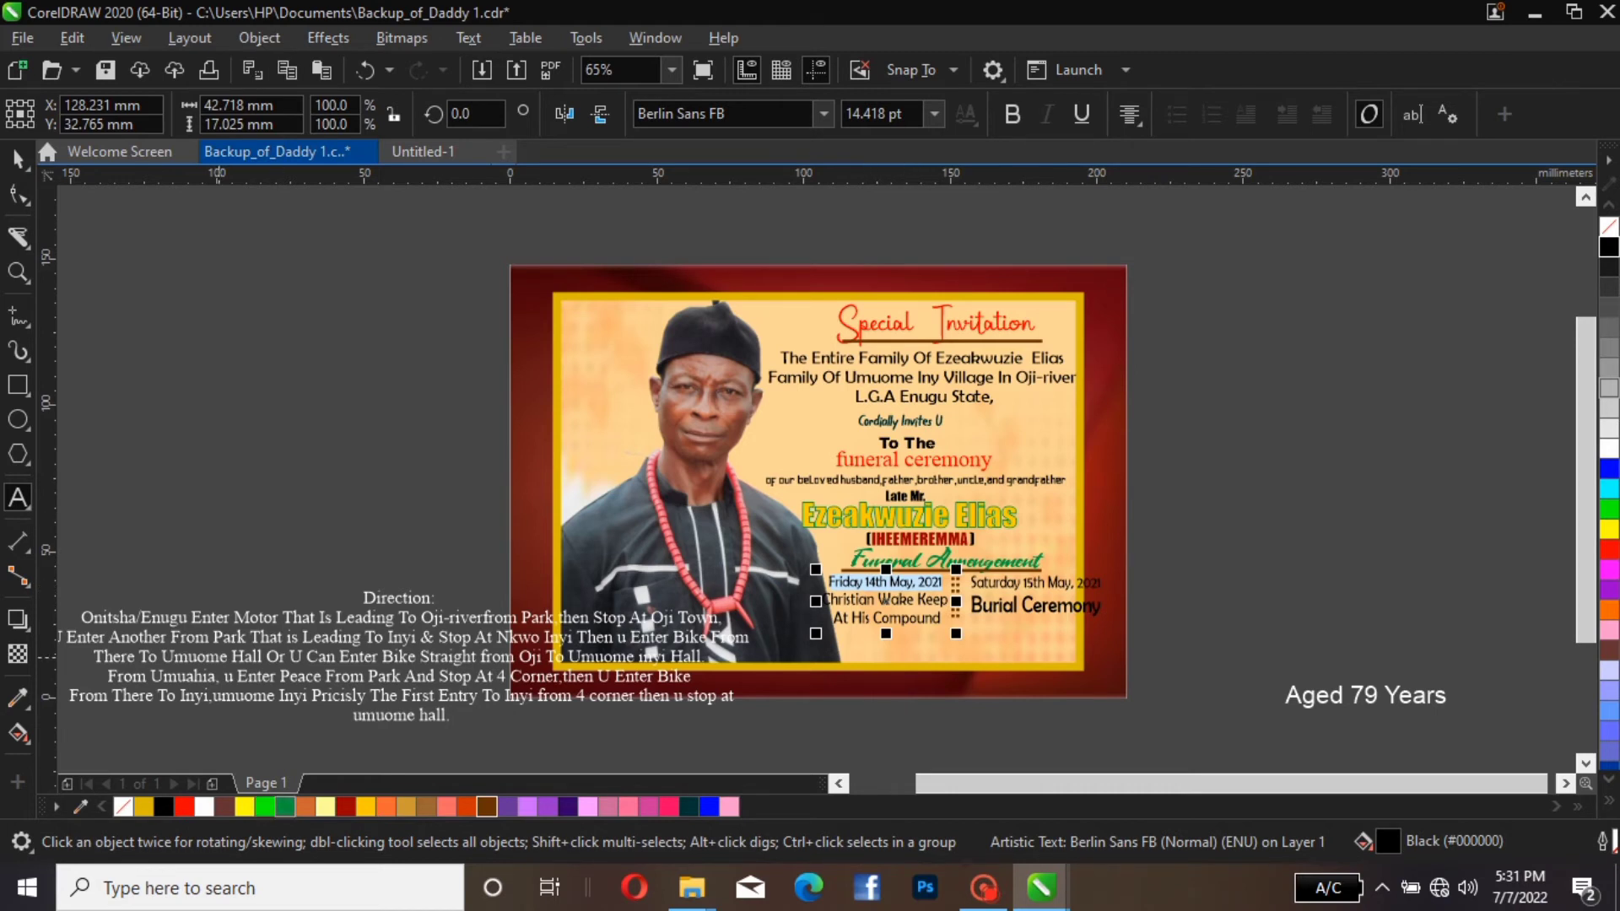
pyautogui.click(325, 807)
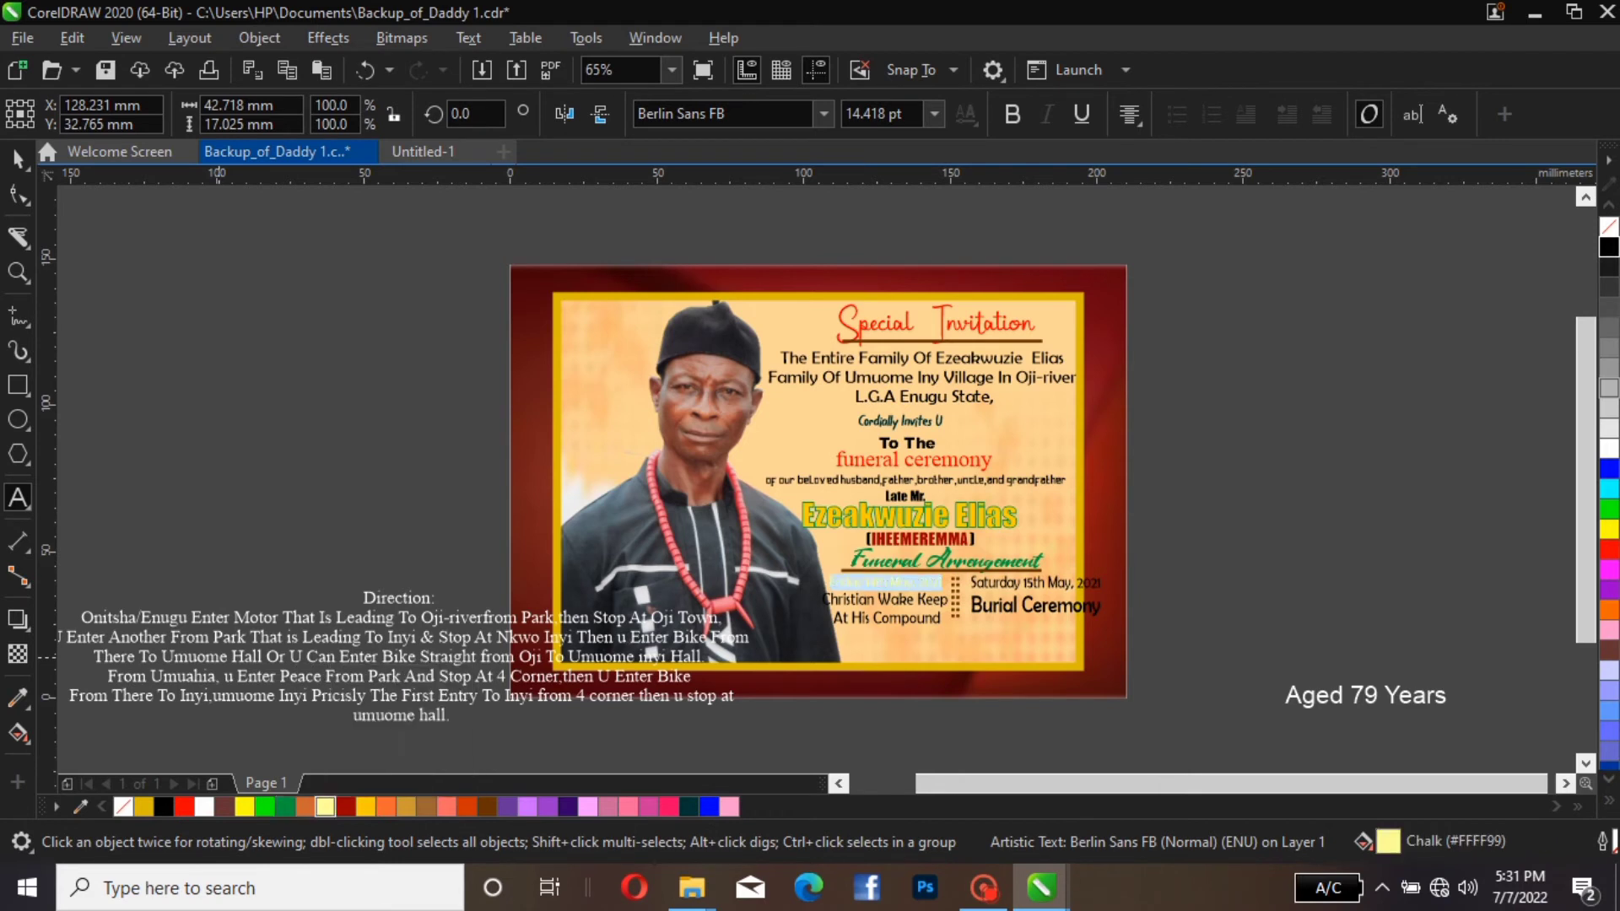
pyautogui.click(345, 807)
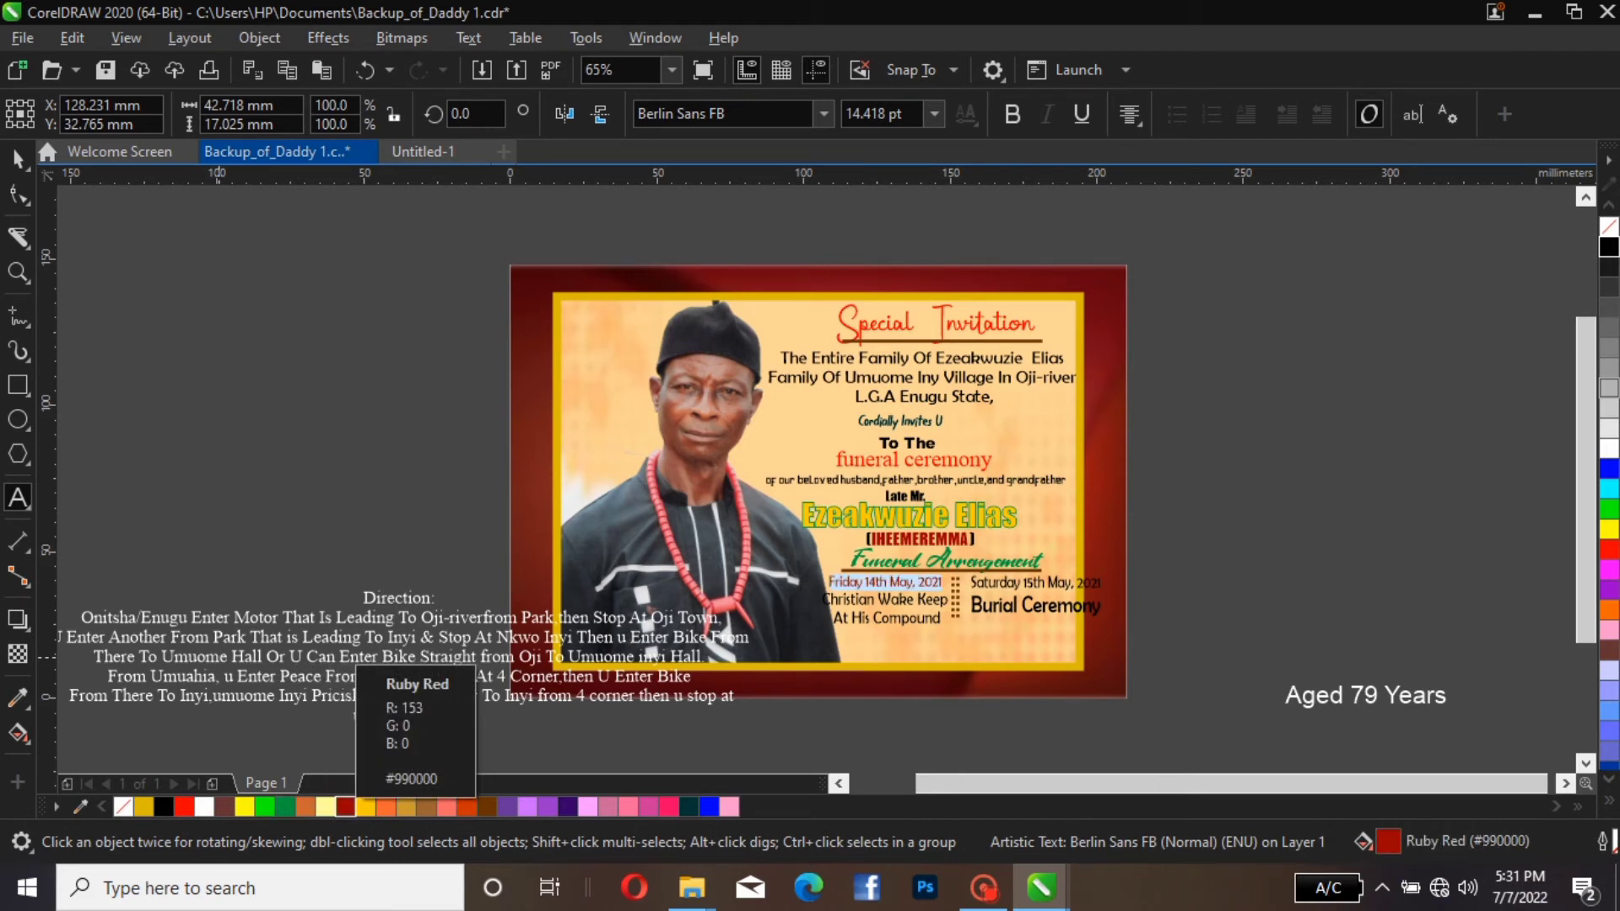
pyautogui.click(184, 807)
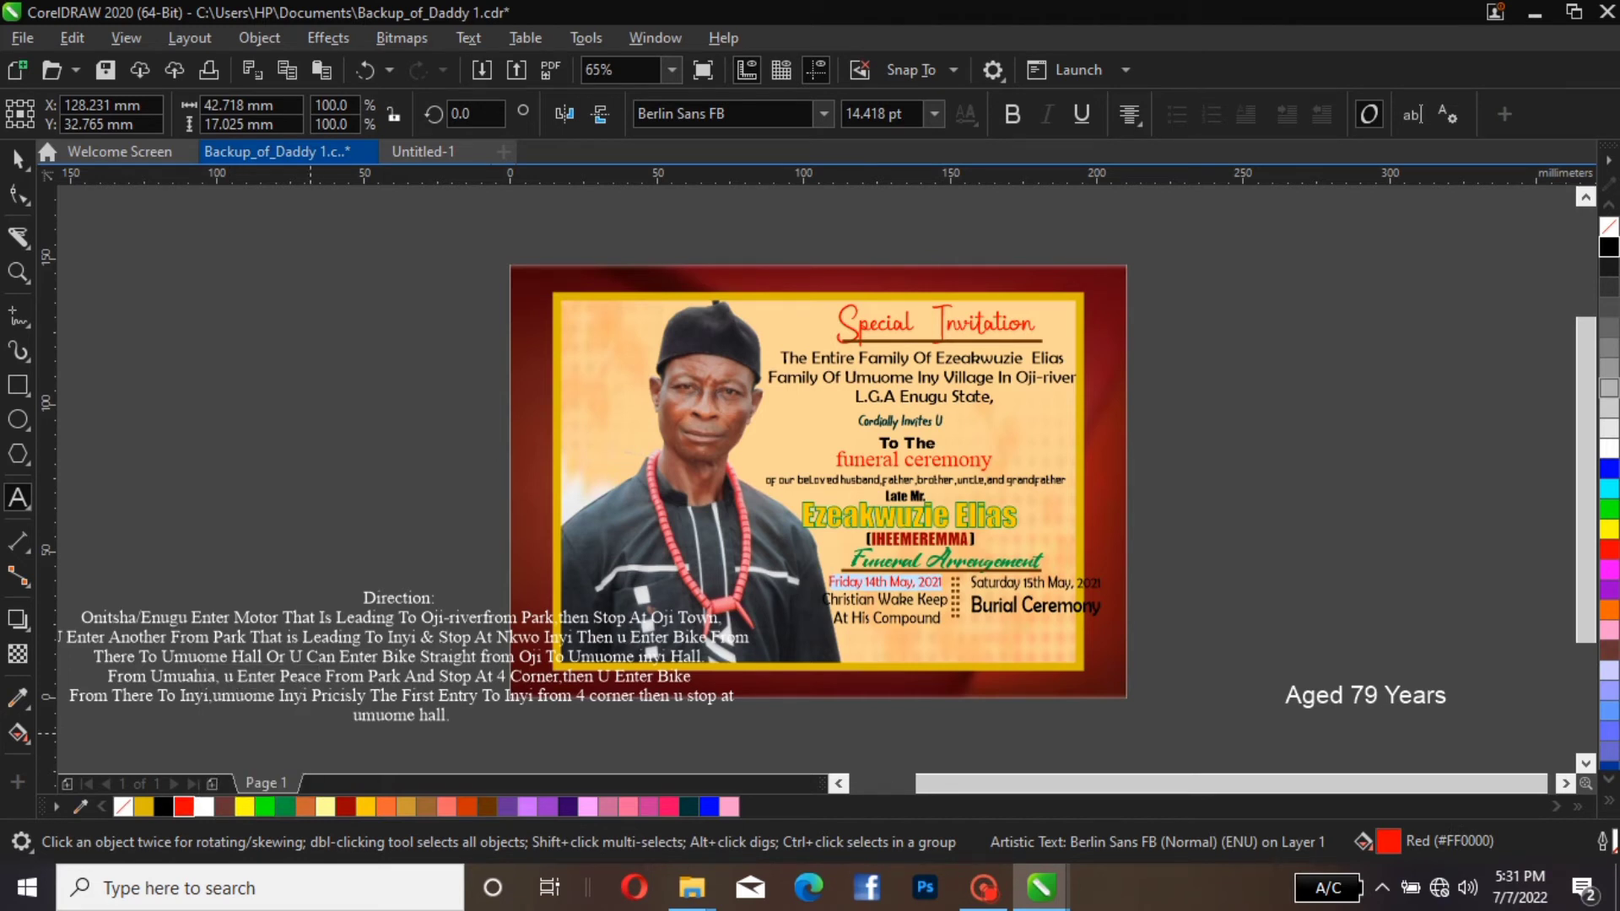
pyautogui.hotkey('ctrl', 'space')
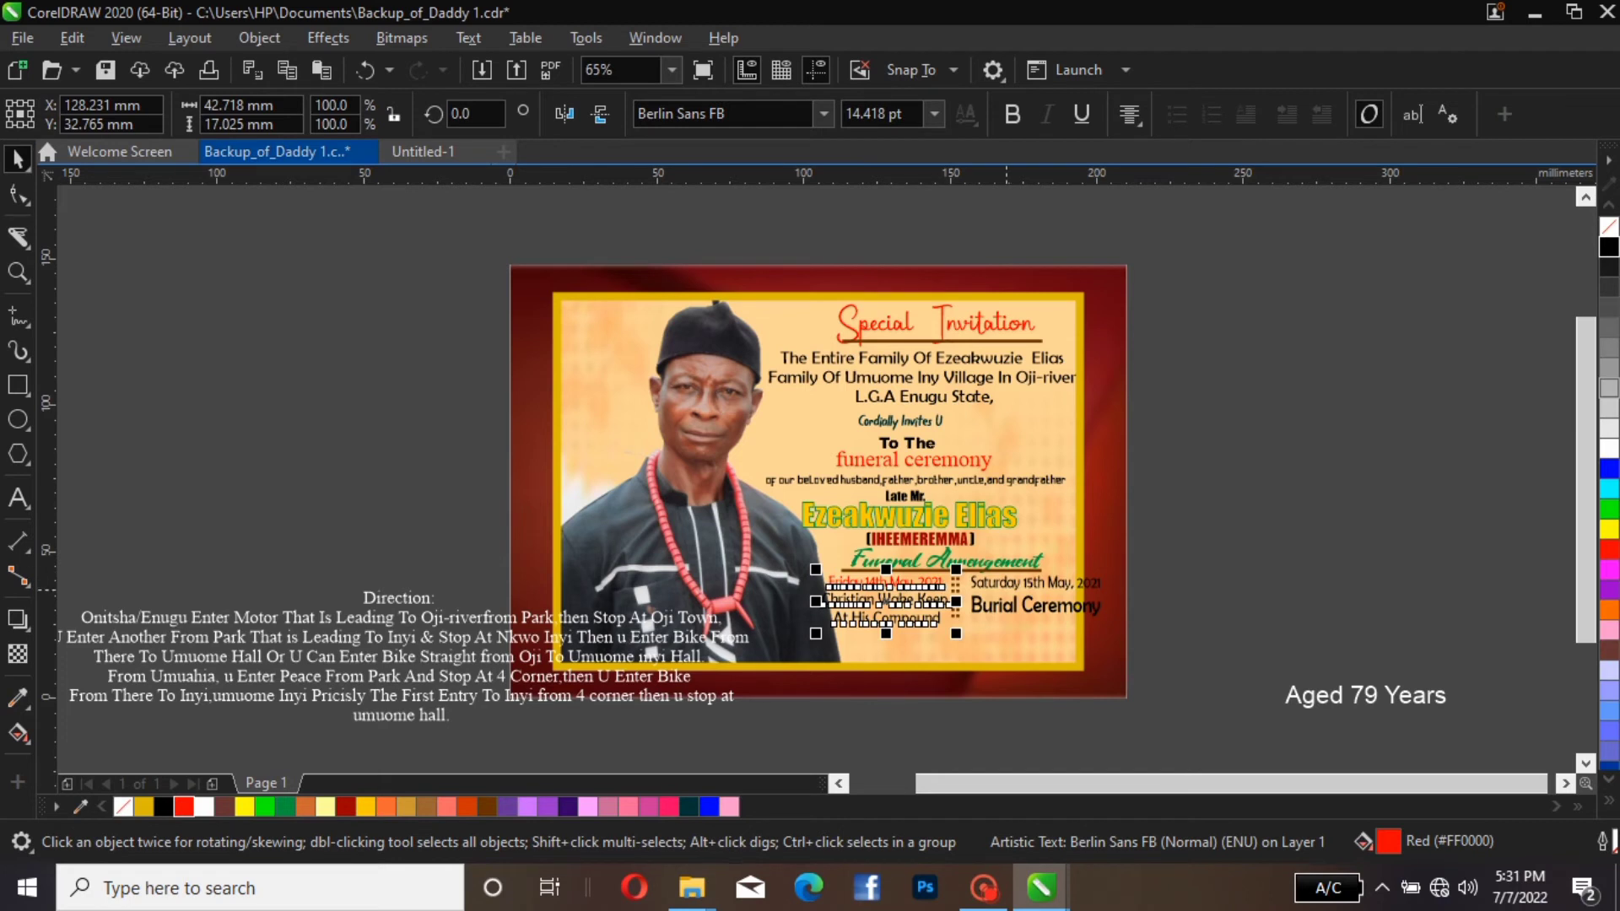
# Recolour only the "Saturday 15th May, 2021" line of the right arrangement text Red (#FF0000)
pyautogui.click(1006, 586)
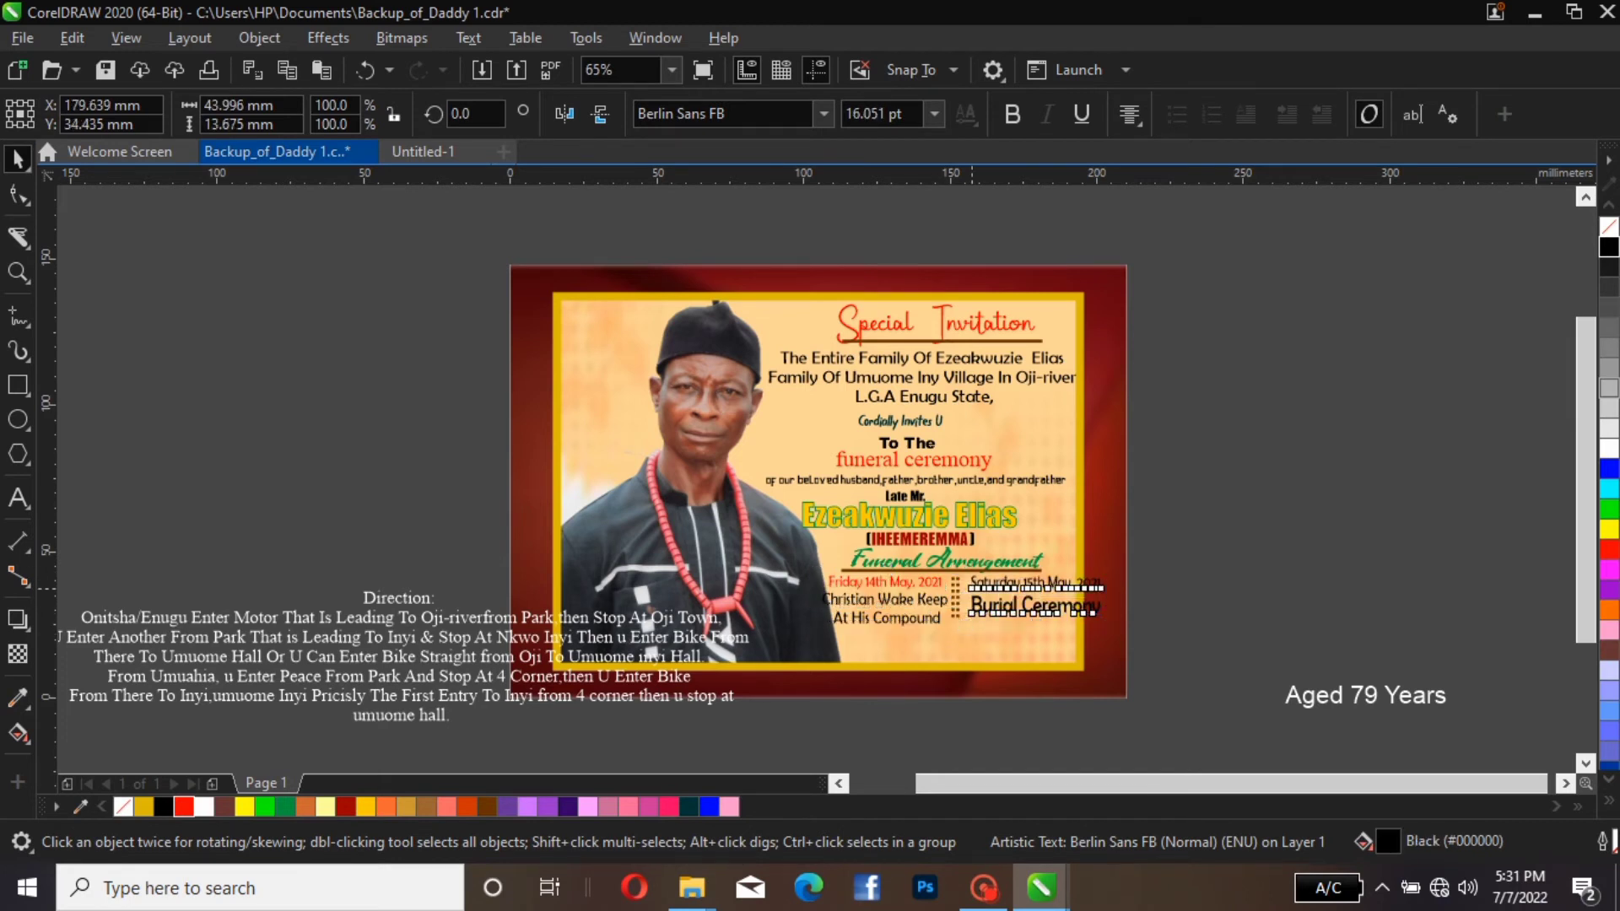
pyautogui.press('F8')
pyautogui.click(971, 582)
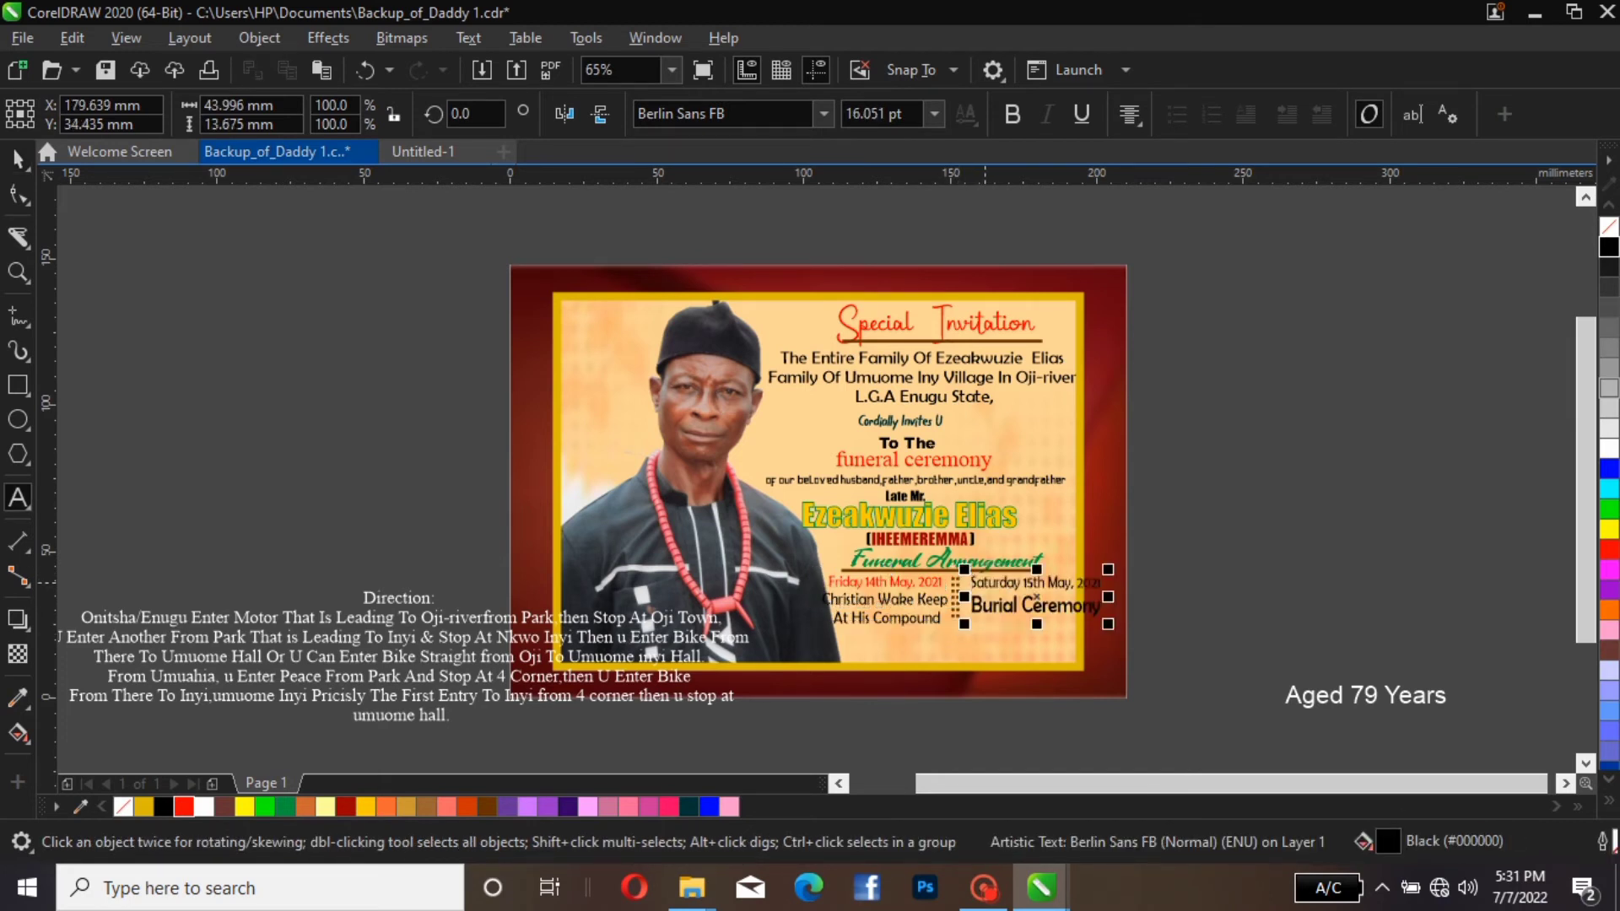
pyautogui.moveTo(970, 582); pyautogui.dragTo(1102, 583)
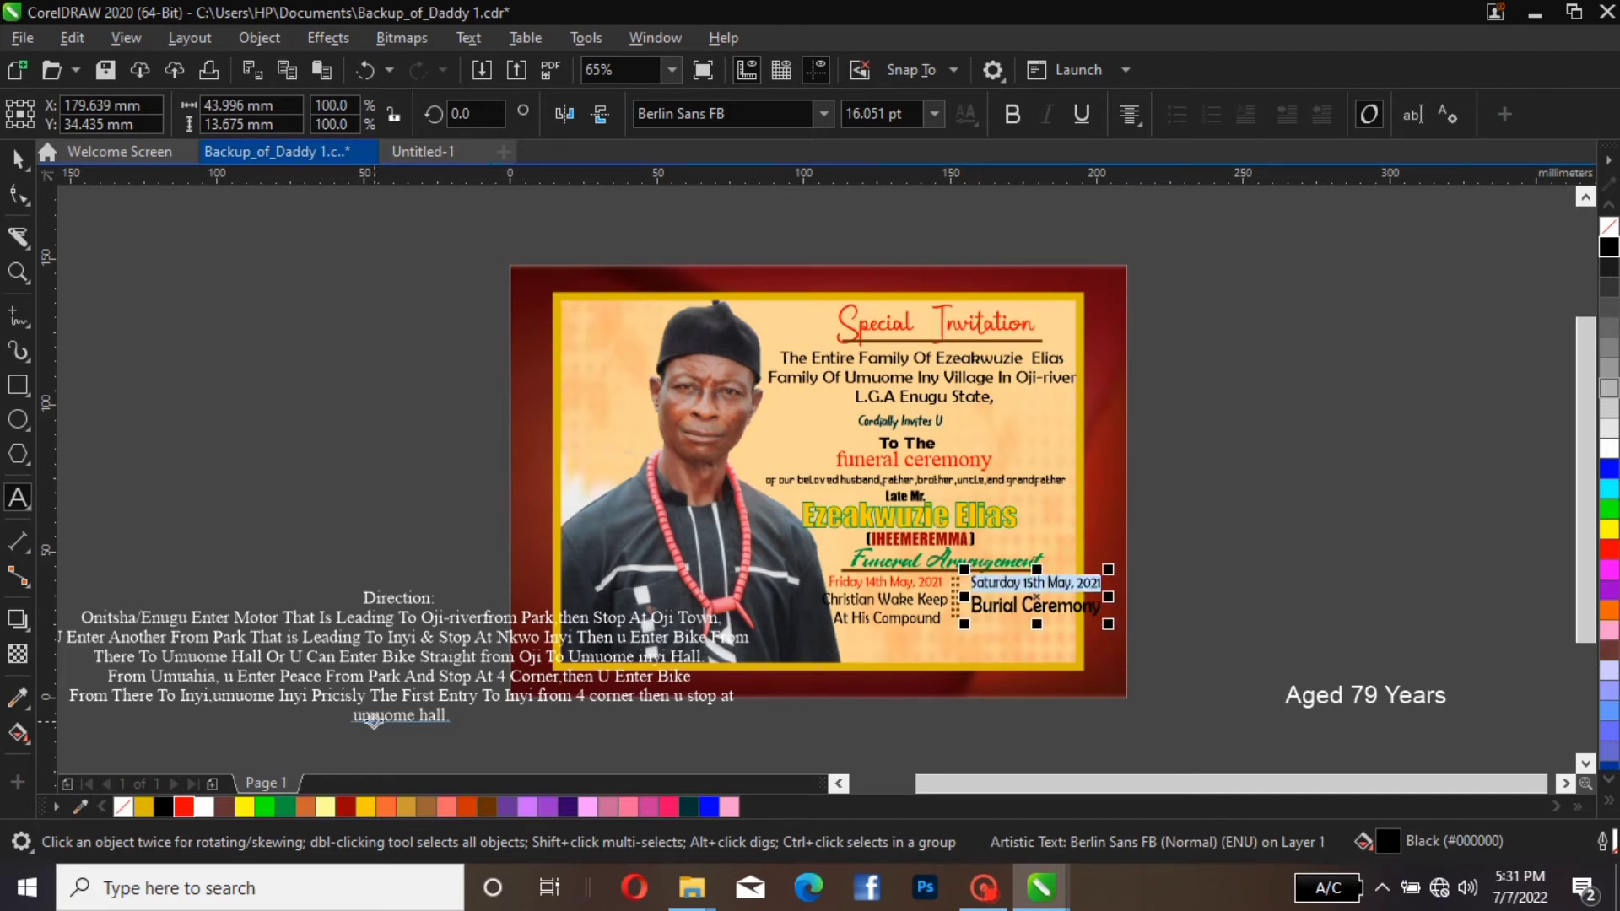
pyautogui.click(184, 807)
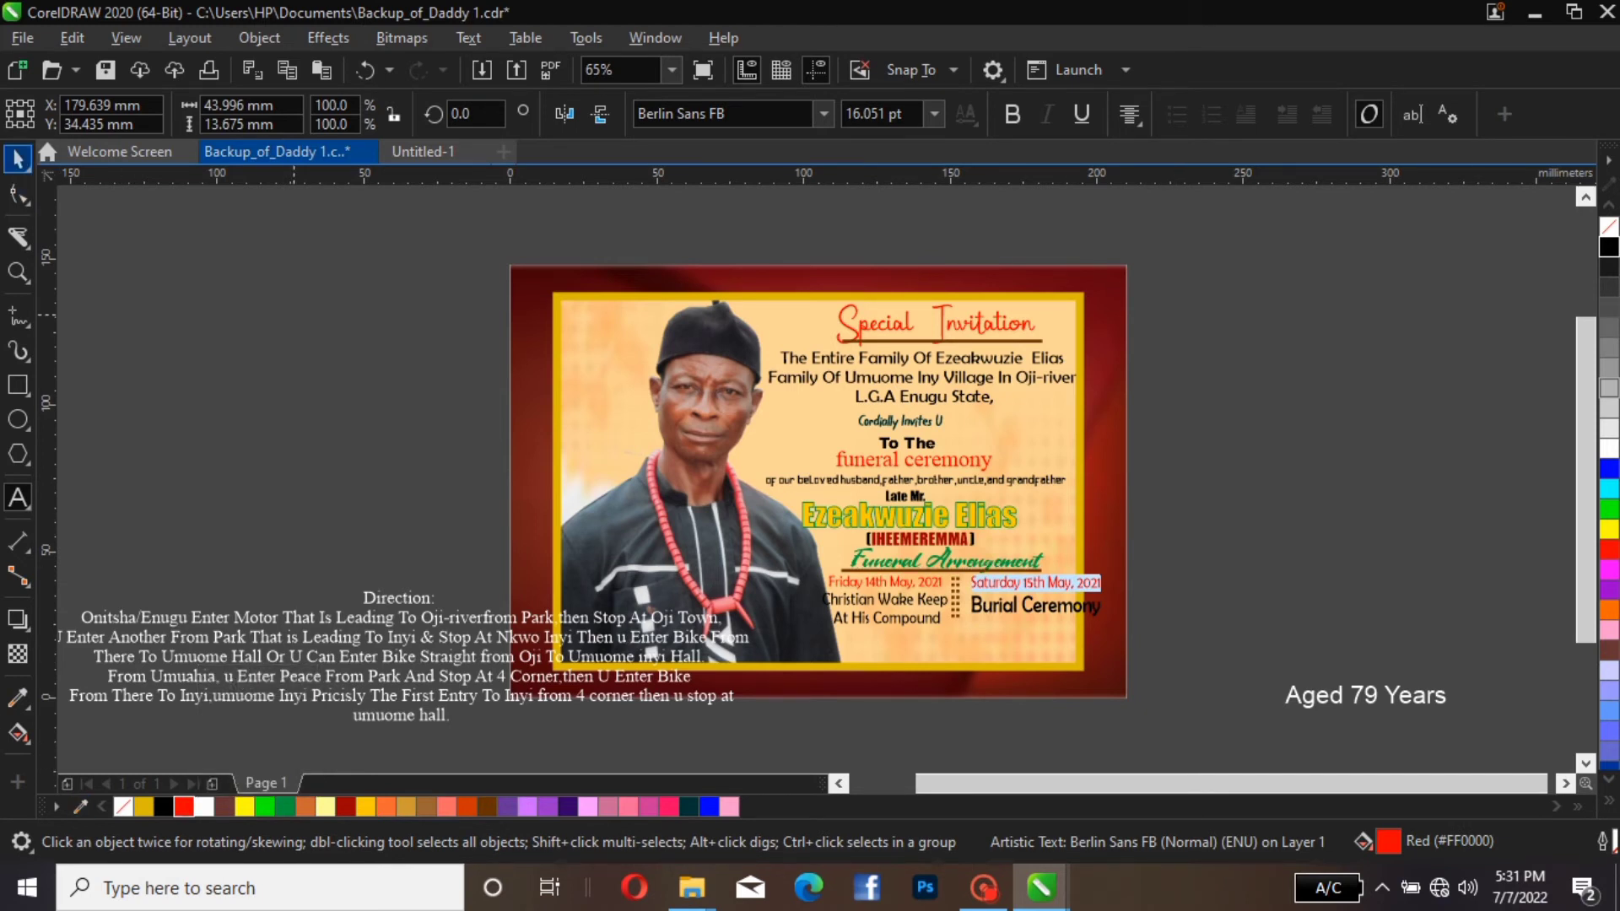
pyautogui.click(19, 157)
pyautogui.click(1304, 482)
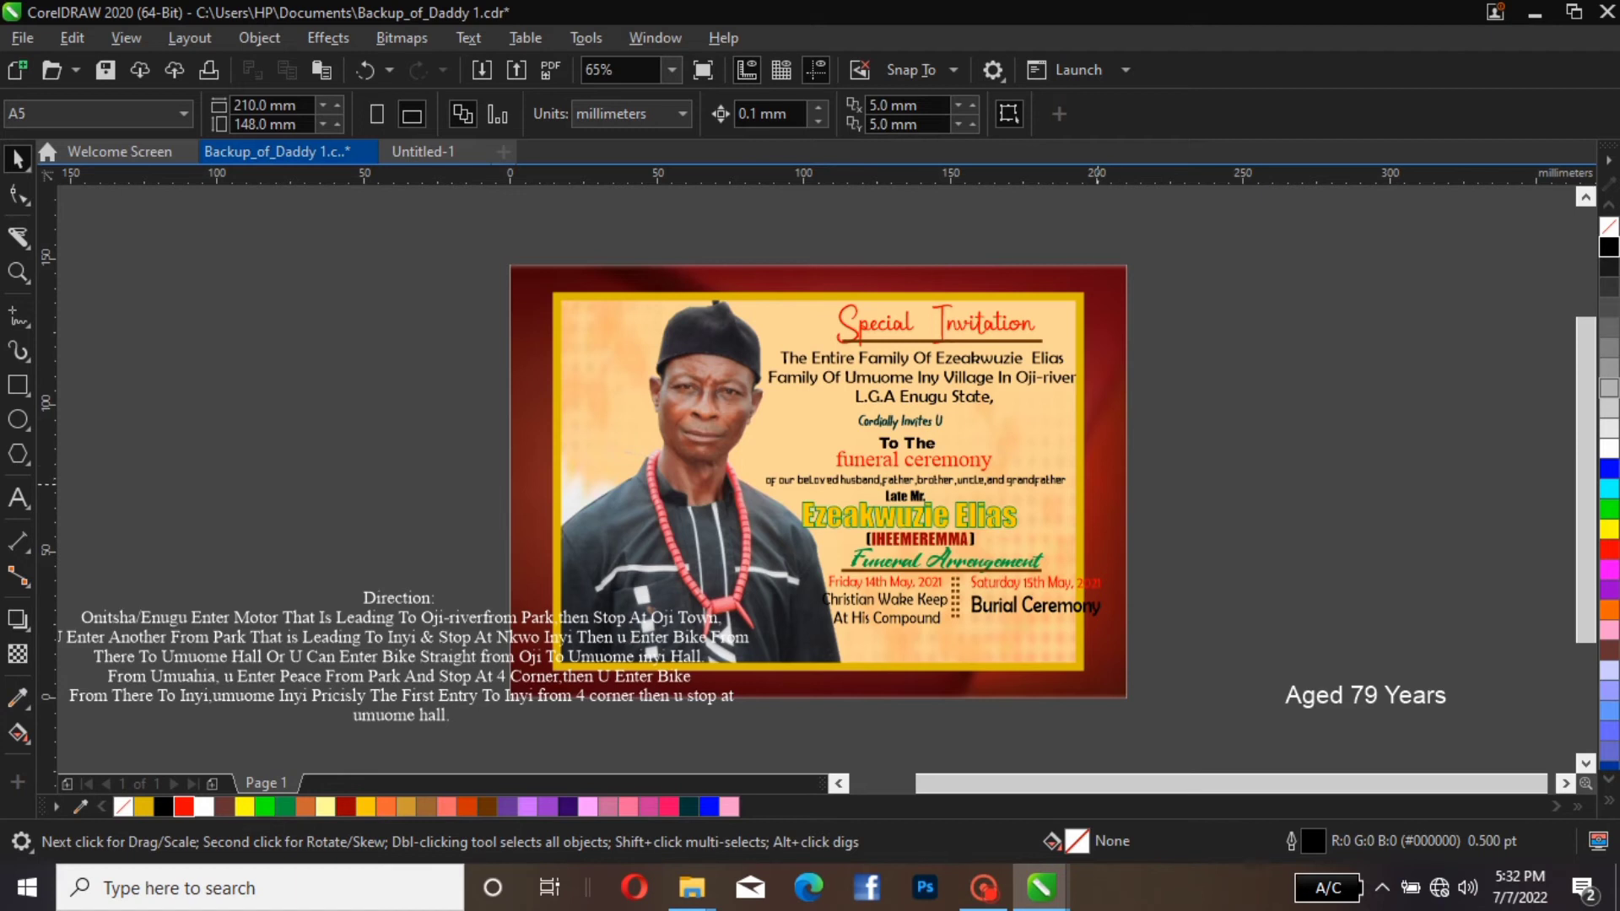
# Inside the background PowerClip, enlarge the gold-outlined cream panel about its centre to about 187.5 × 133 mm, and finish editing the contents
pyautogui.click(1046, 439)
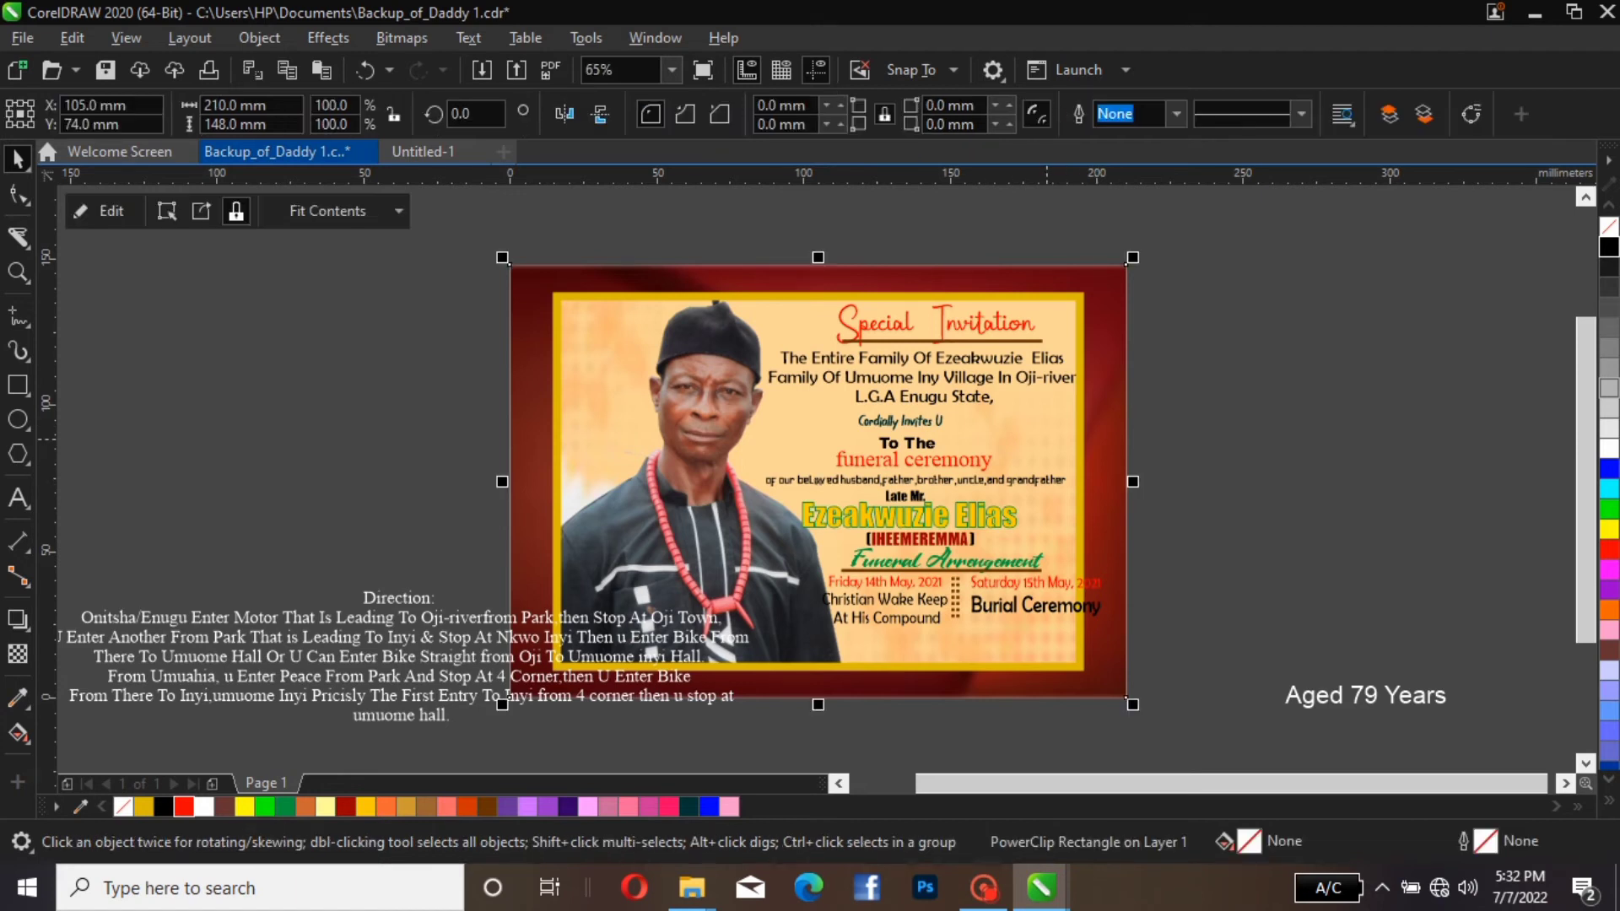
pyautogui.click(99, 211)
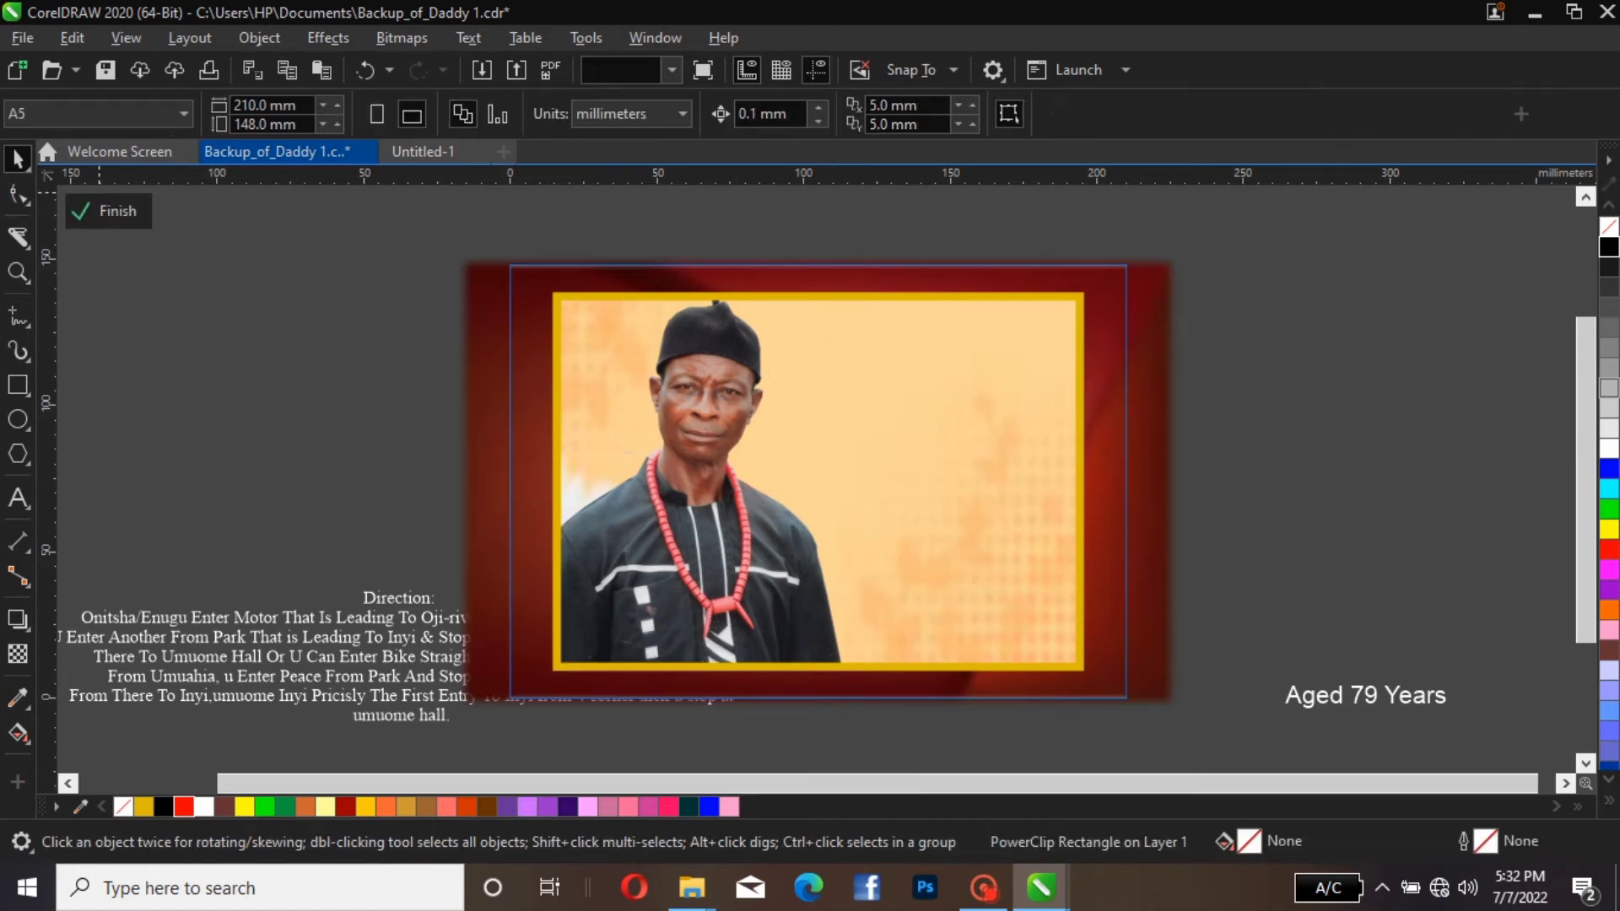
pyautogui.click(1023, 520)
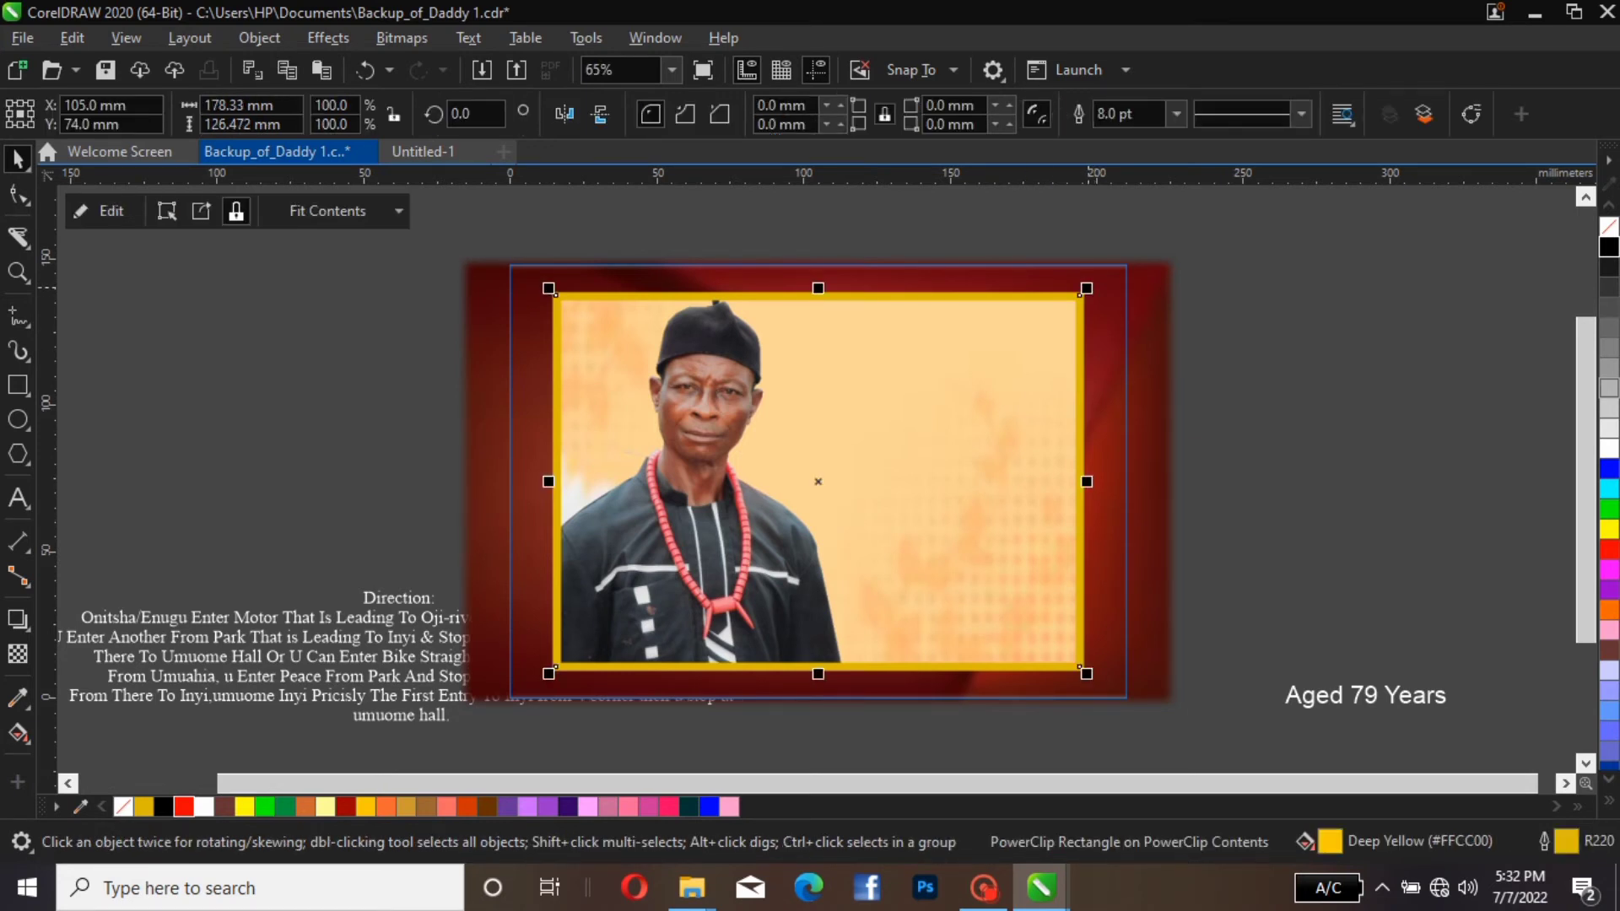
pyautogui.moveTo(1087, 289); pyautogui.dragTo(1100, 278)
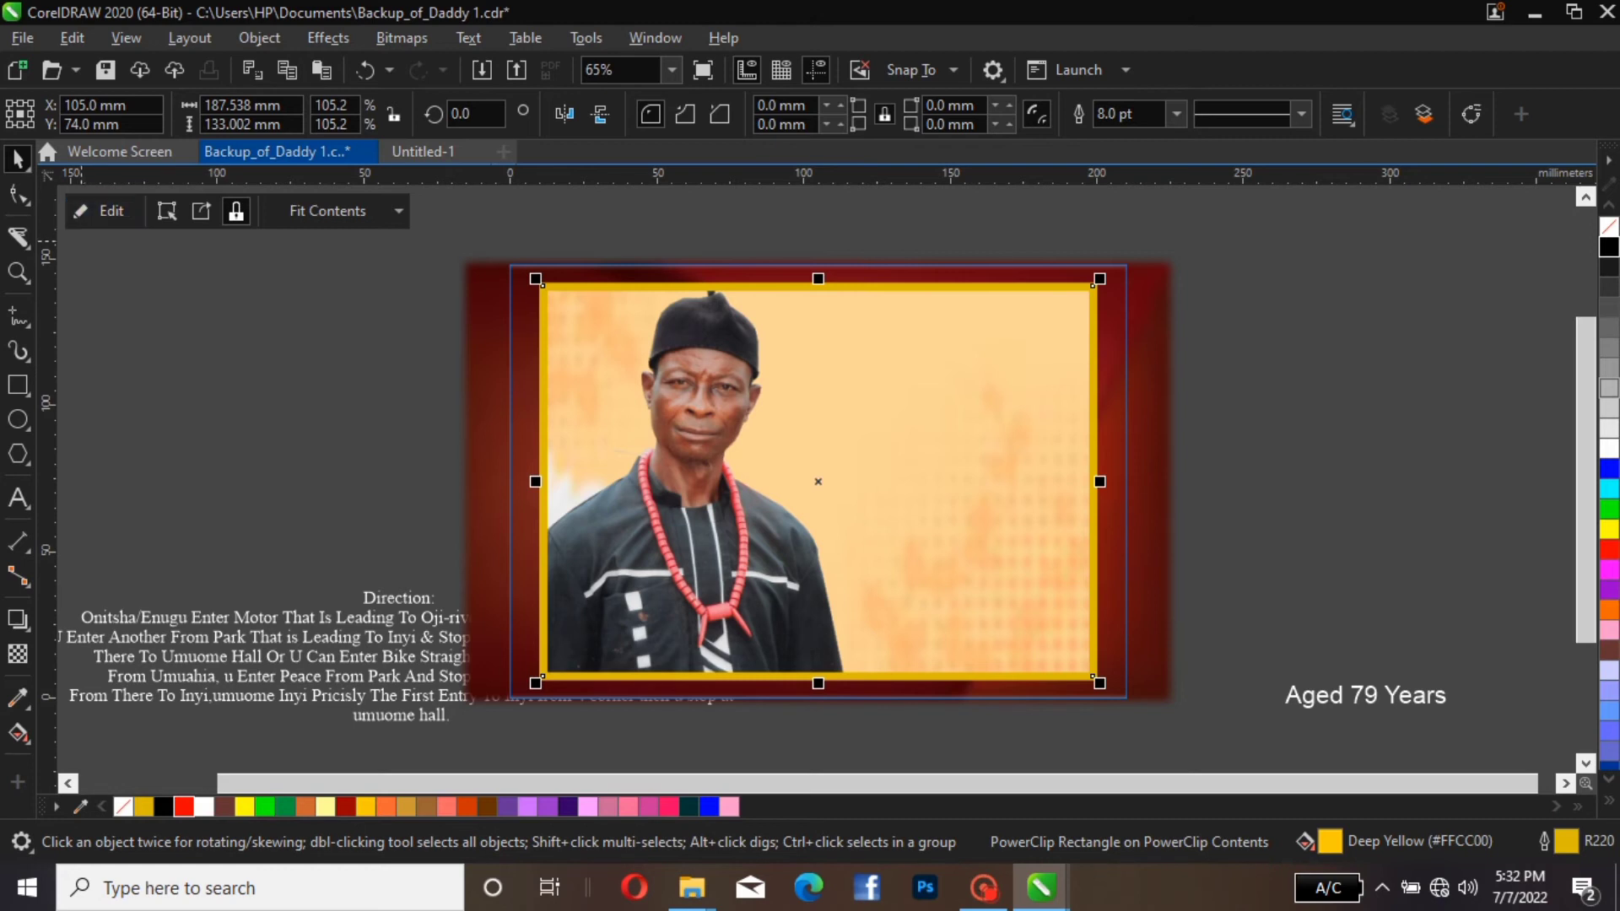
pyautogui.click(102, 211)
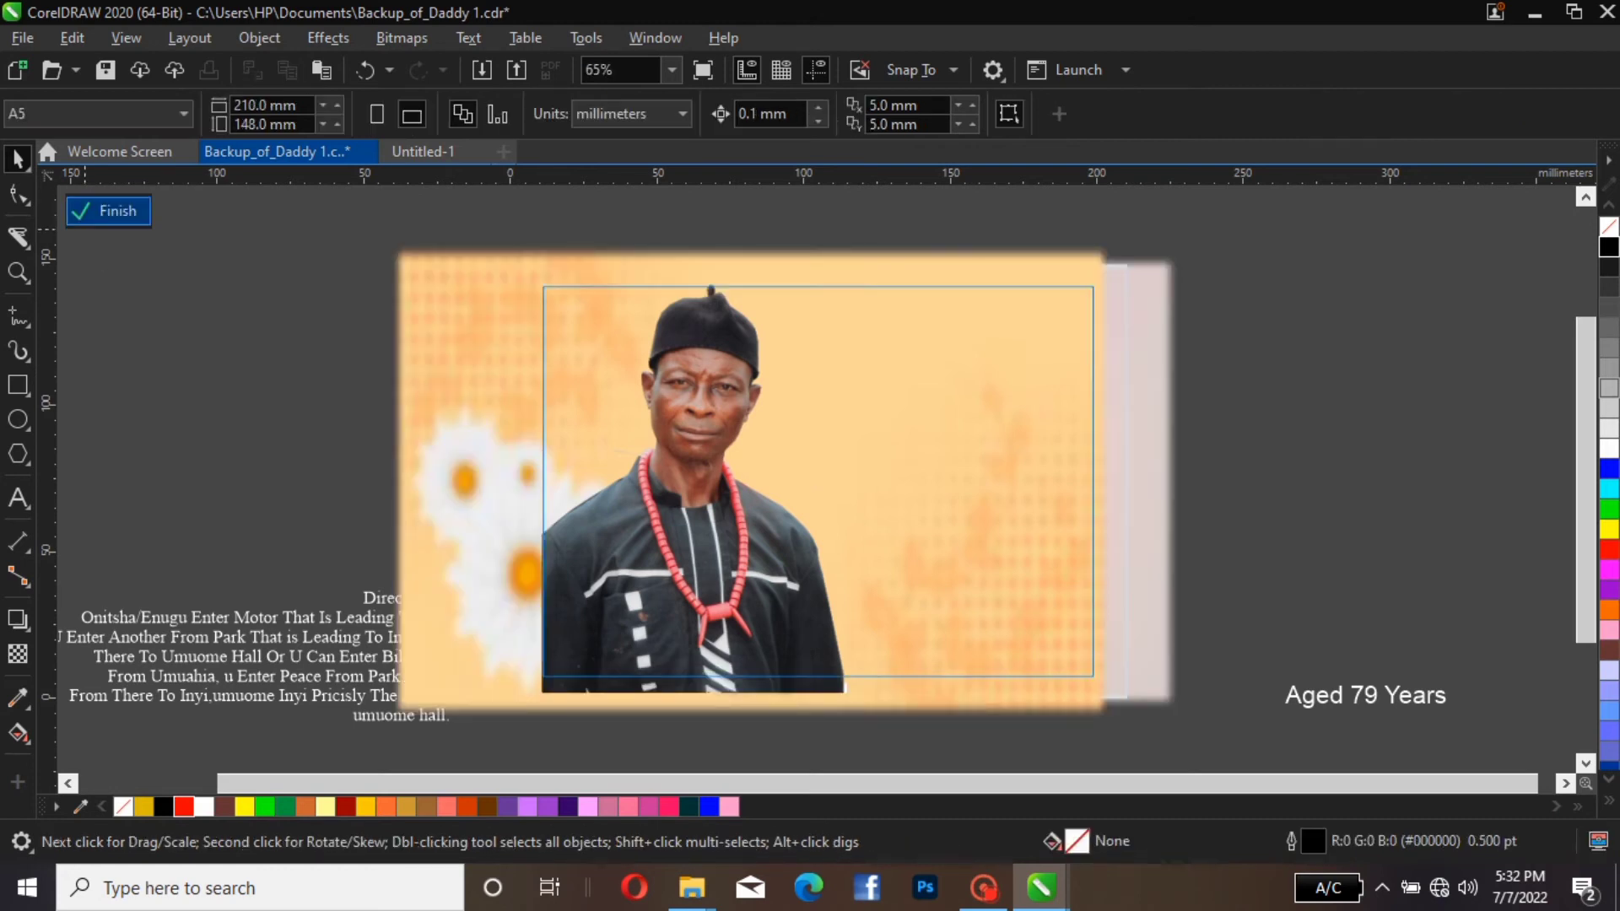
pyautogui.click(110, 211)
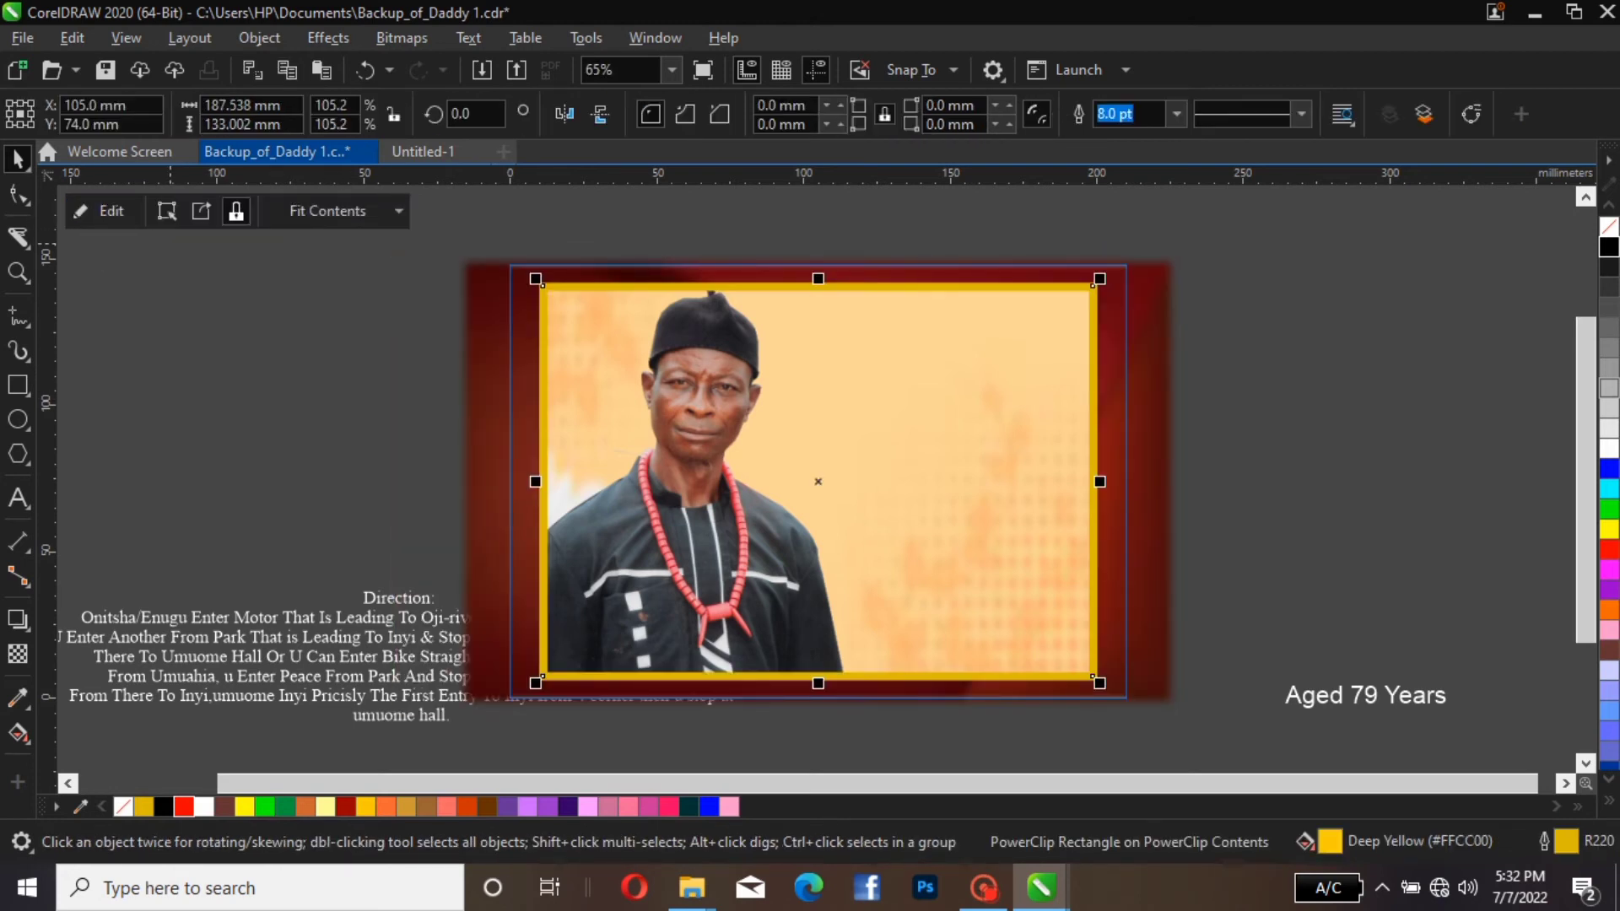
pyautogui.click(171, 245)
pyautogui.click(110, 211)
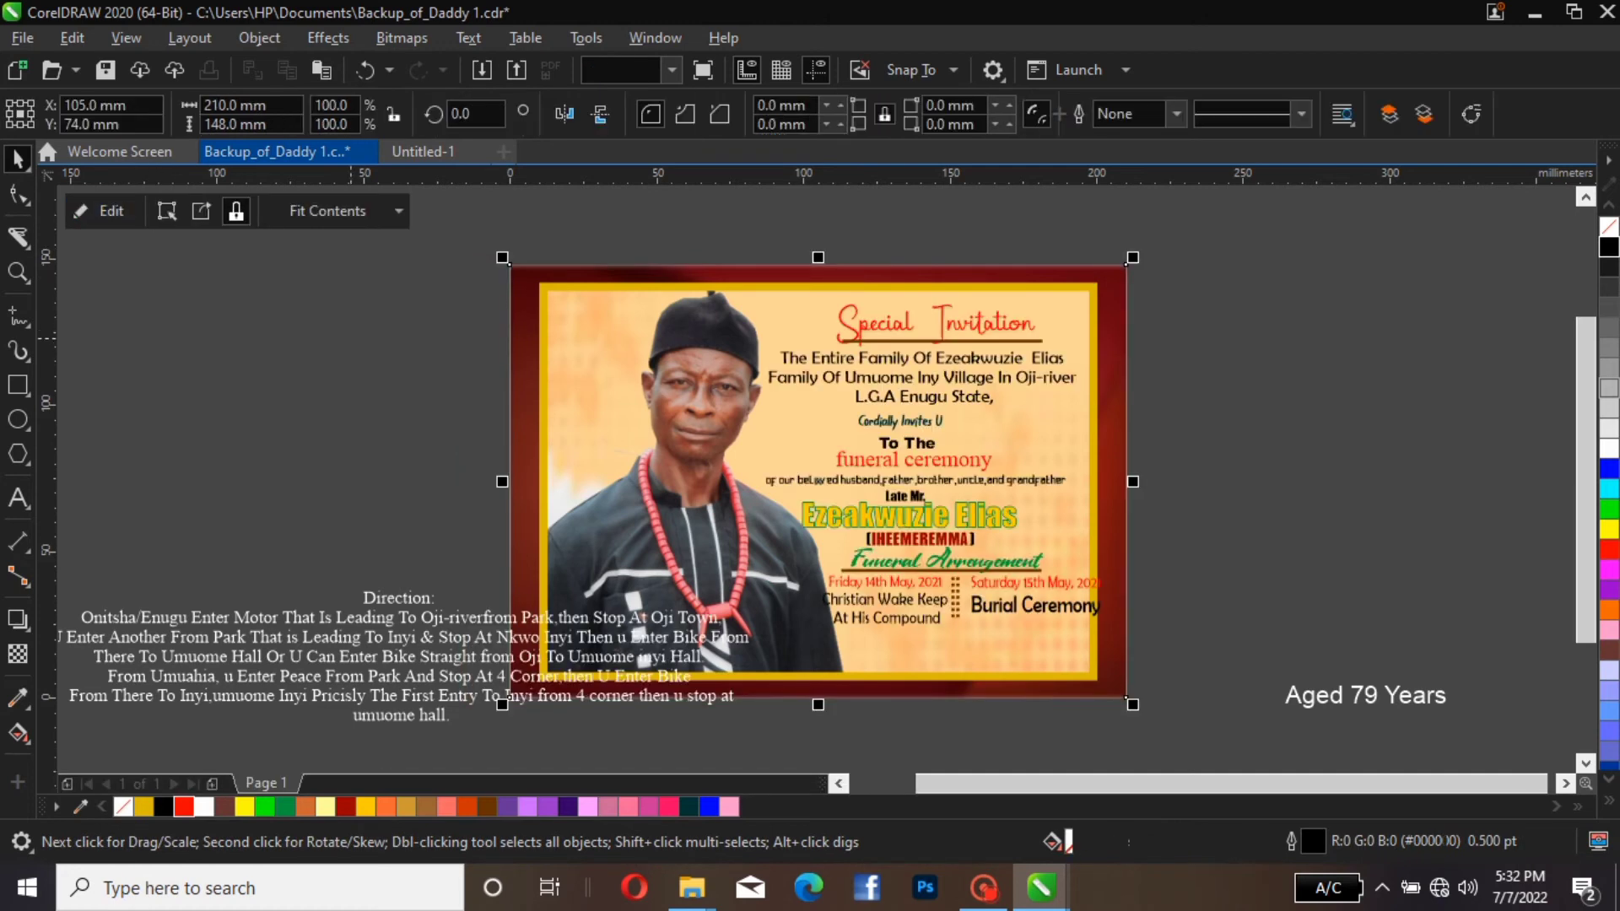
# Scale the right arrangement text, double dotted divider and Funeral Arrangement underline down together to about 94%
pyautogui.click(355, 511)
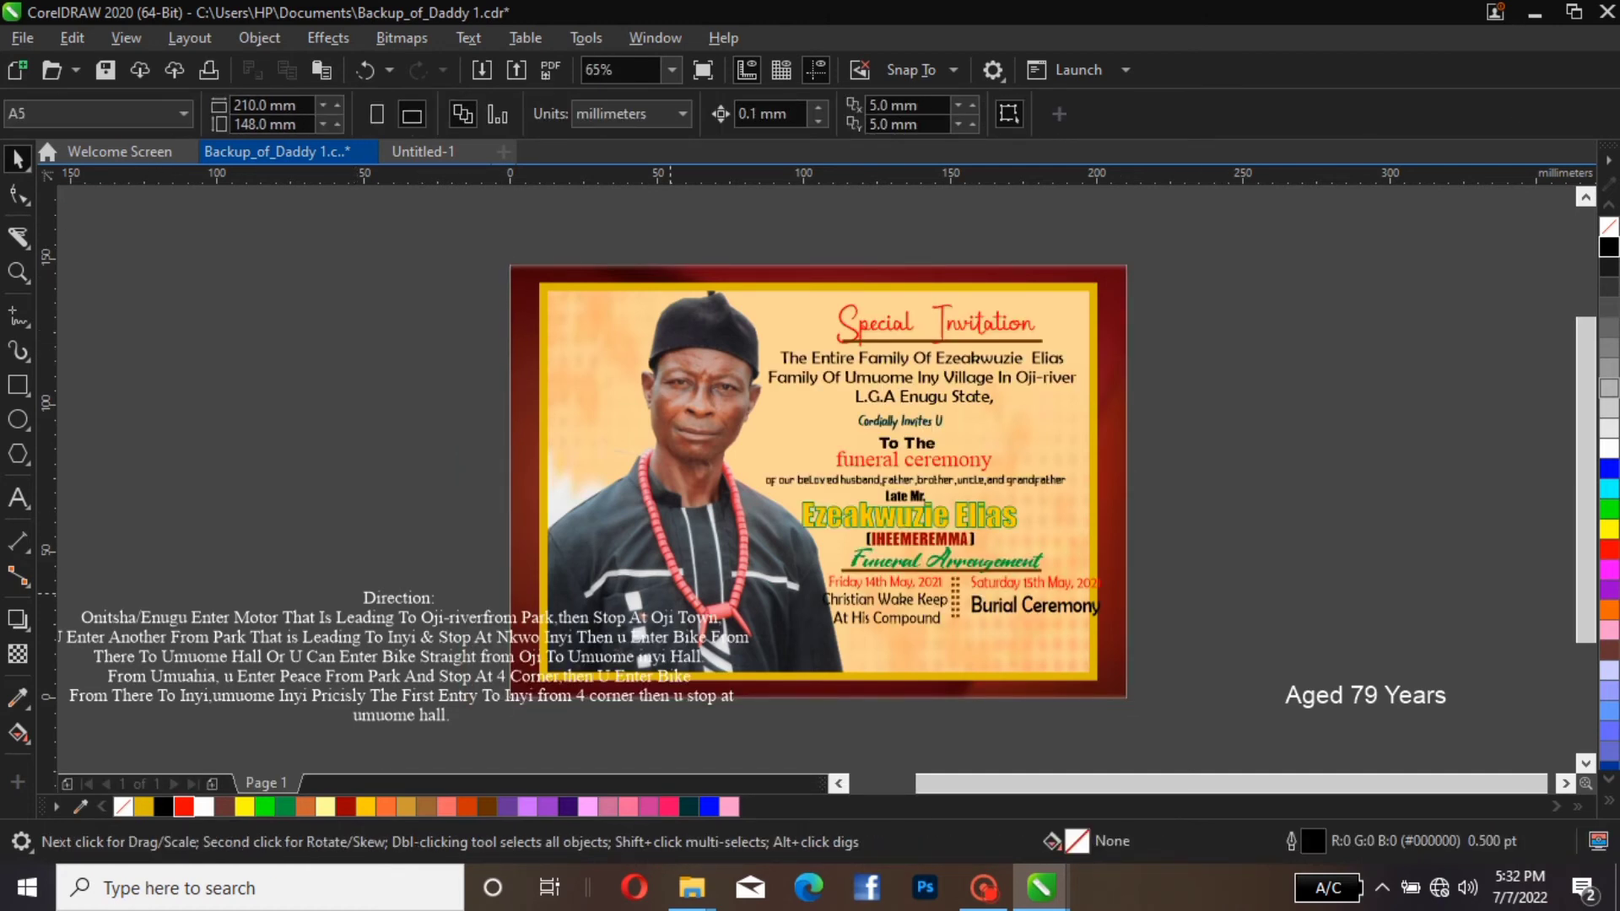
pyautogui.click(1031, 581)
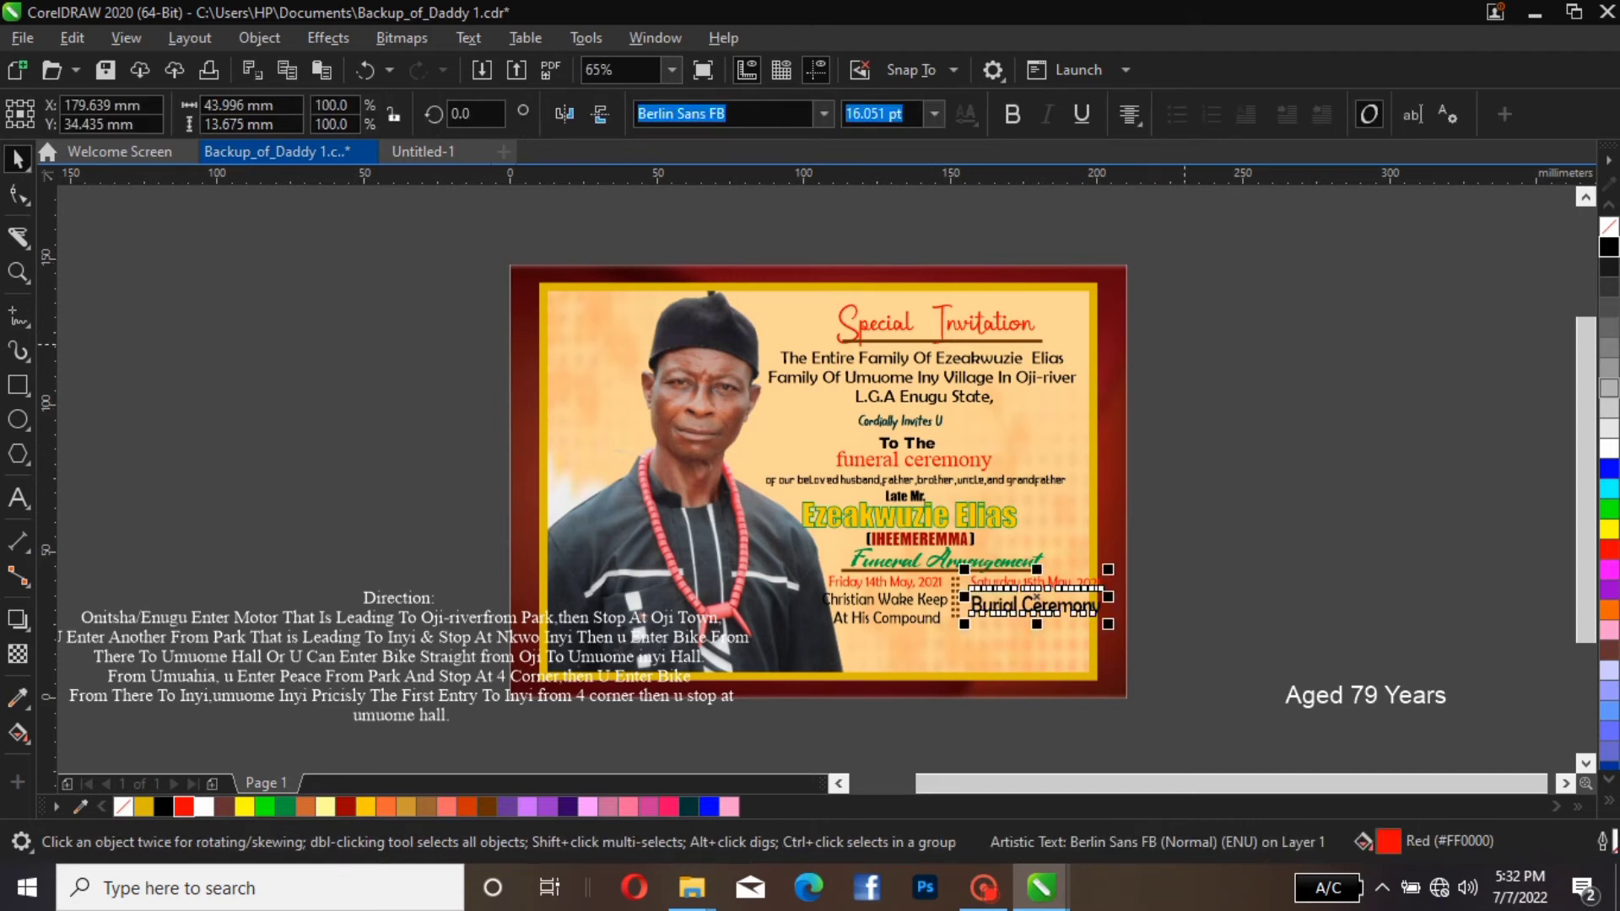
pyautogui.press('Escape')
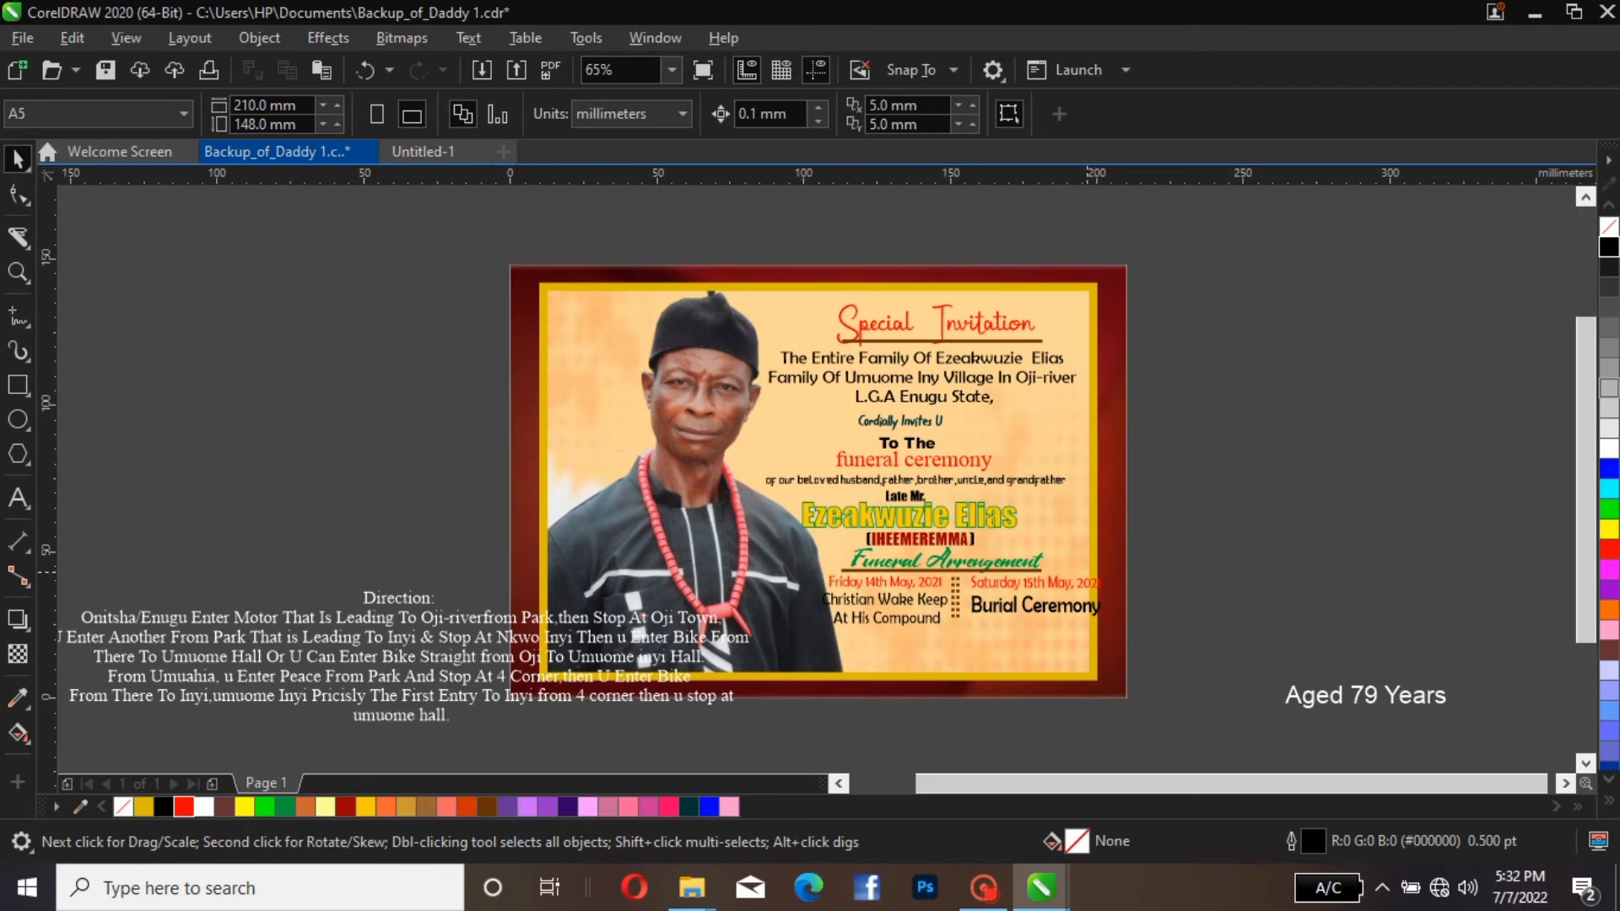
pyautogui.moveTo(1184, 562); pyautogui.dragTo(841, 639)
pyautogui.moveTo(1109, 563); pyautogui.dragTo(1088, 567)
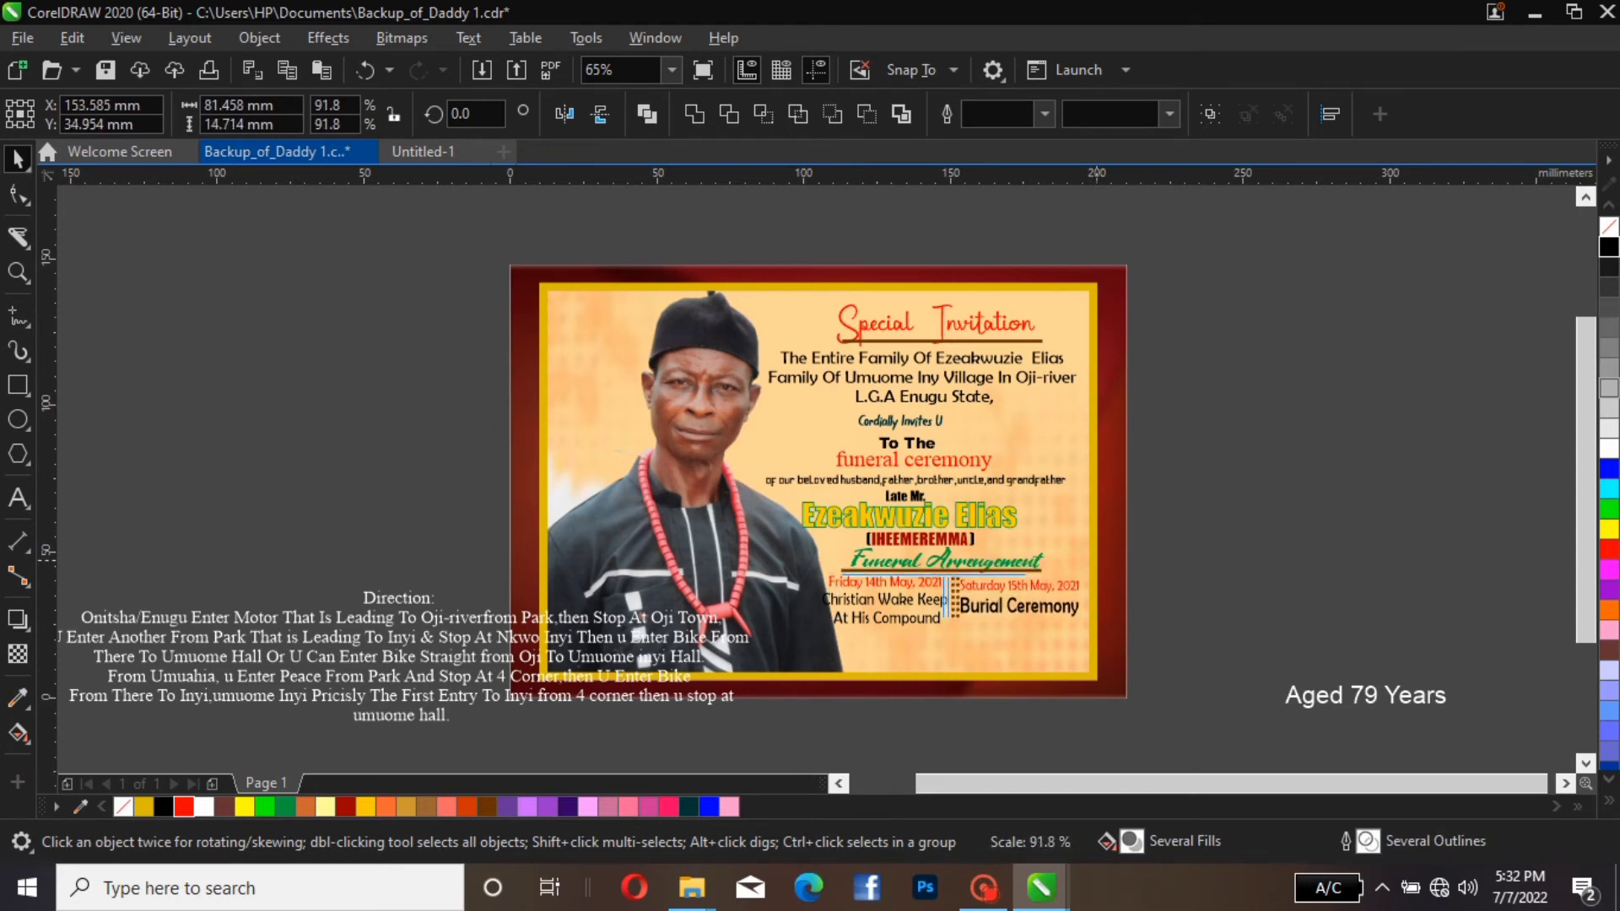
pyautogui.moveTo(1087, 567); pyautogui.dragTo(1094, 560)
pyautogui.click(1181, 557)
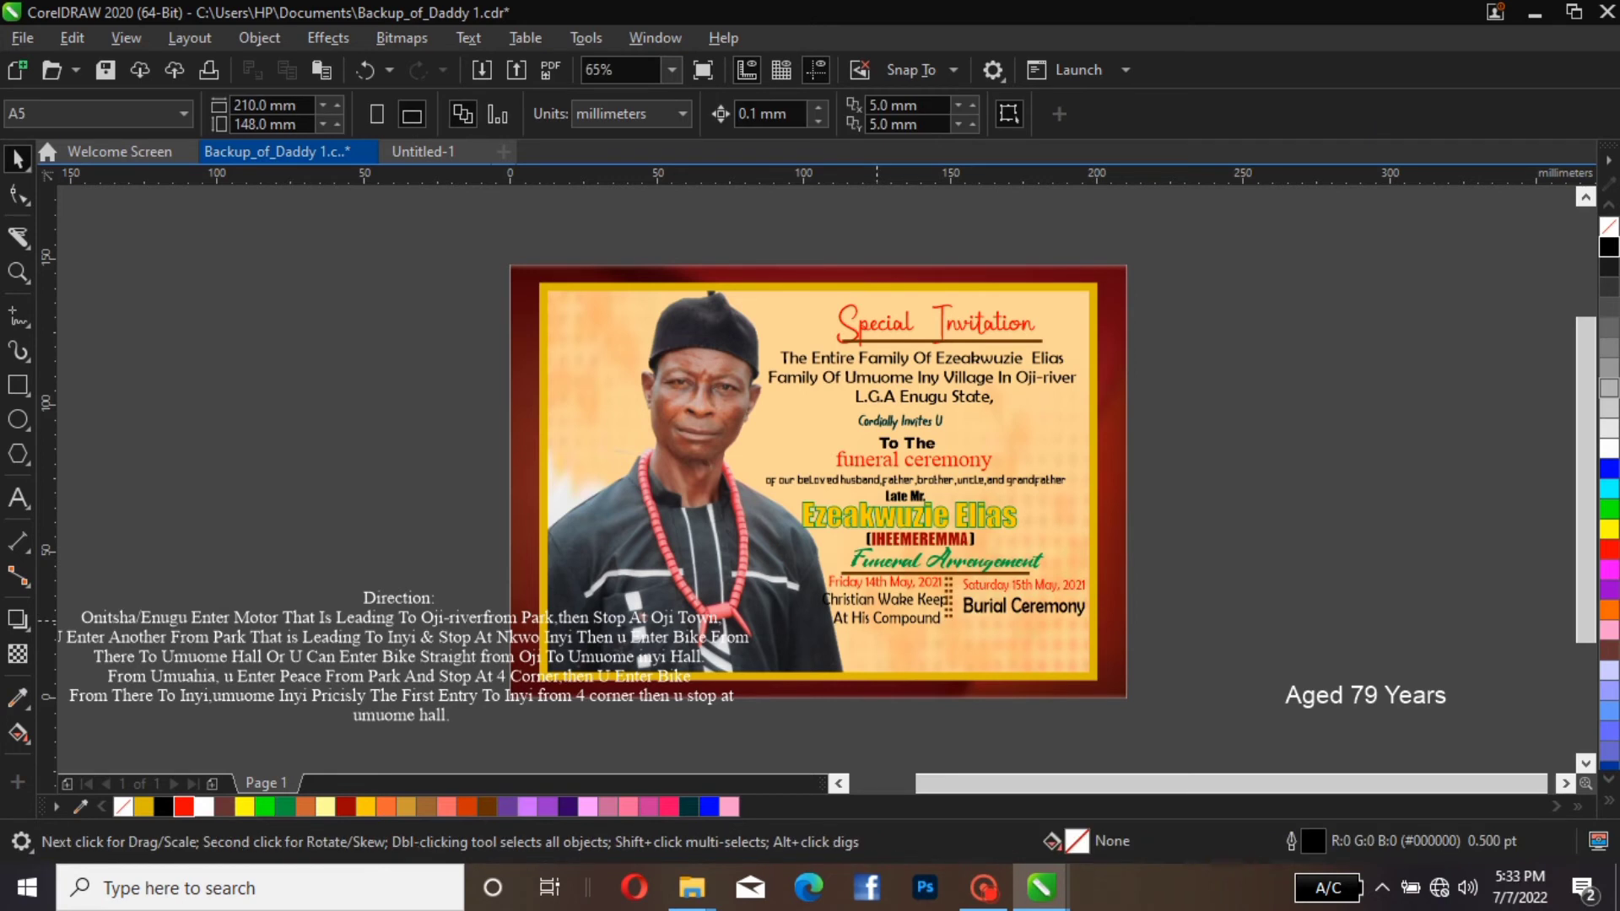
# Shift the double dotted divider slightly to the right, away from the left arrangement text
pyautogui.click(854, 622)
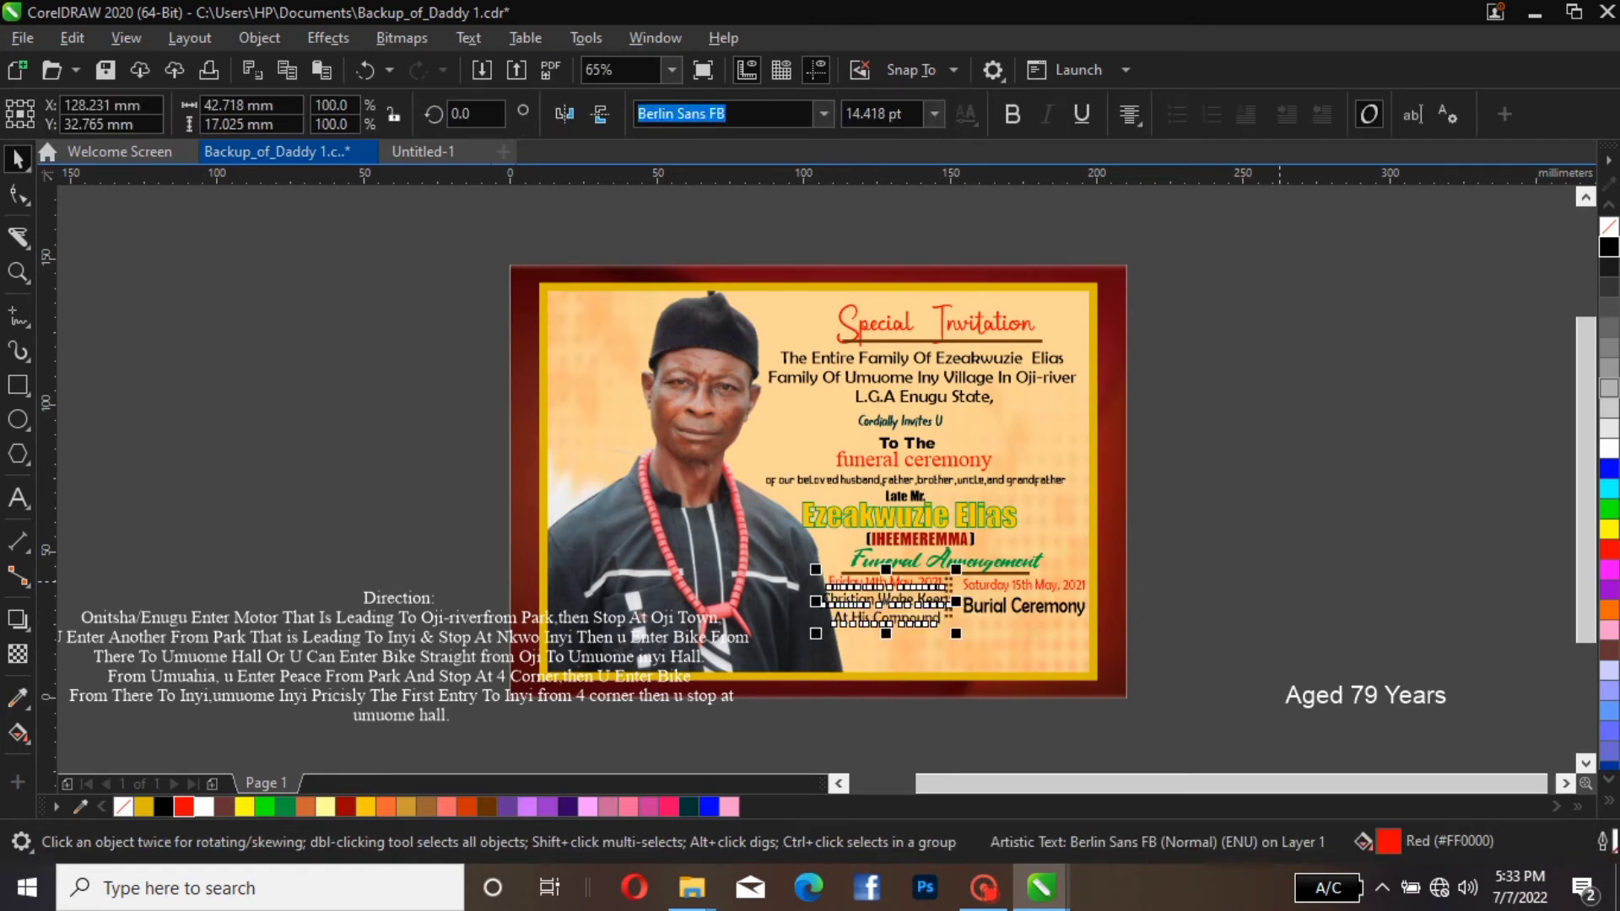
pyautogui.click(995, 578)
pyautogui.click(948, 601)
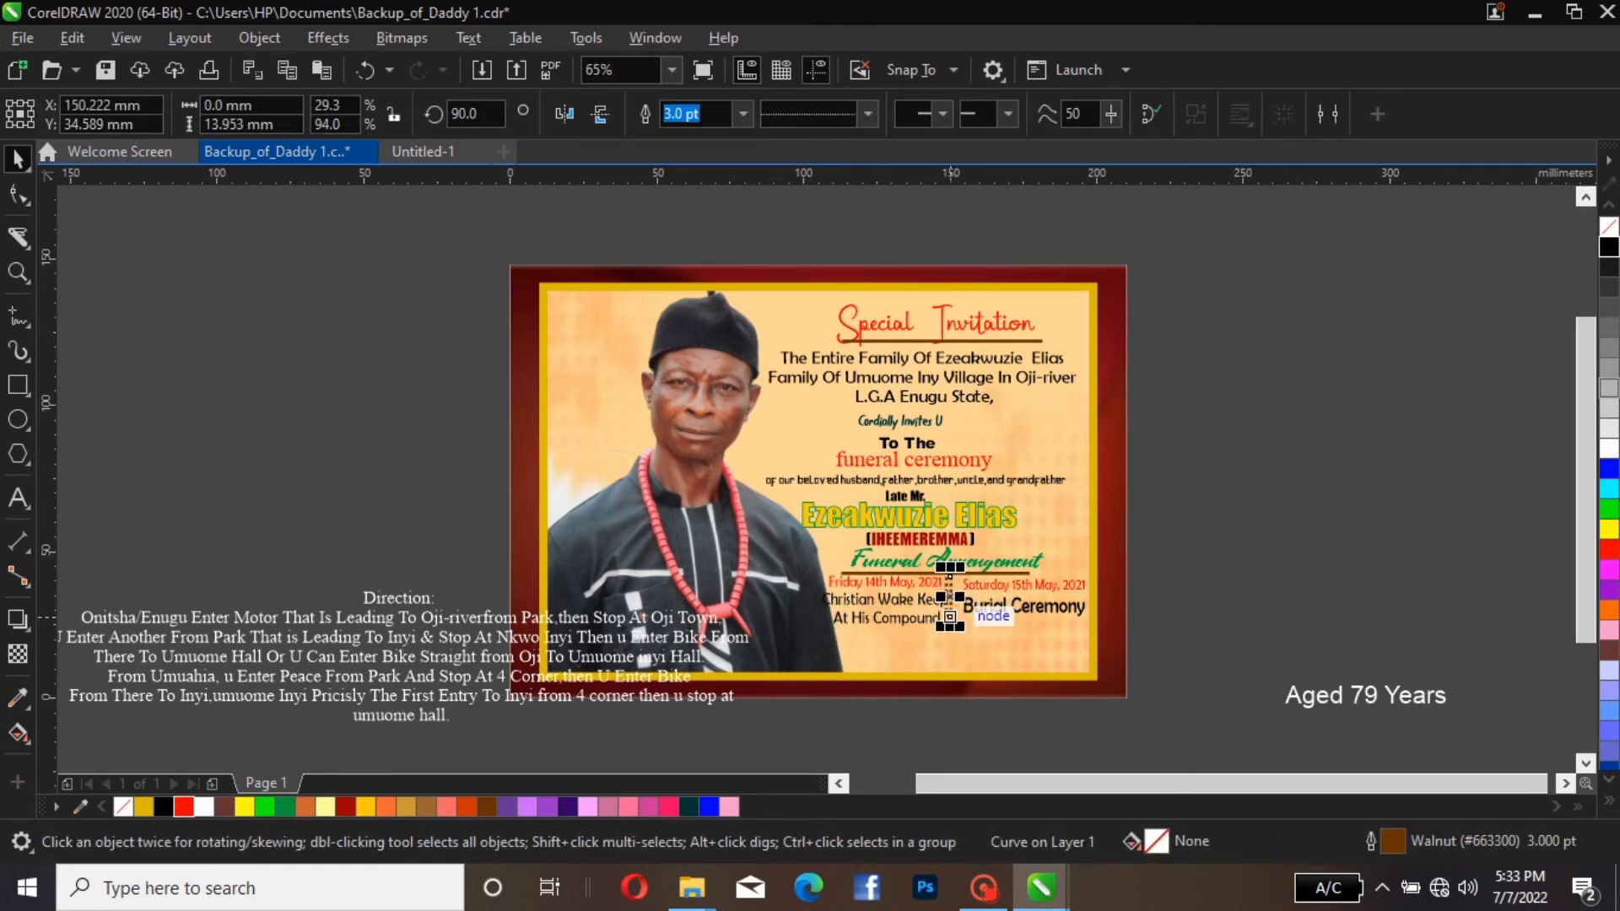
pyautogui.moveTo(948, 601); pyautogui.dragTo(951, 601)
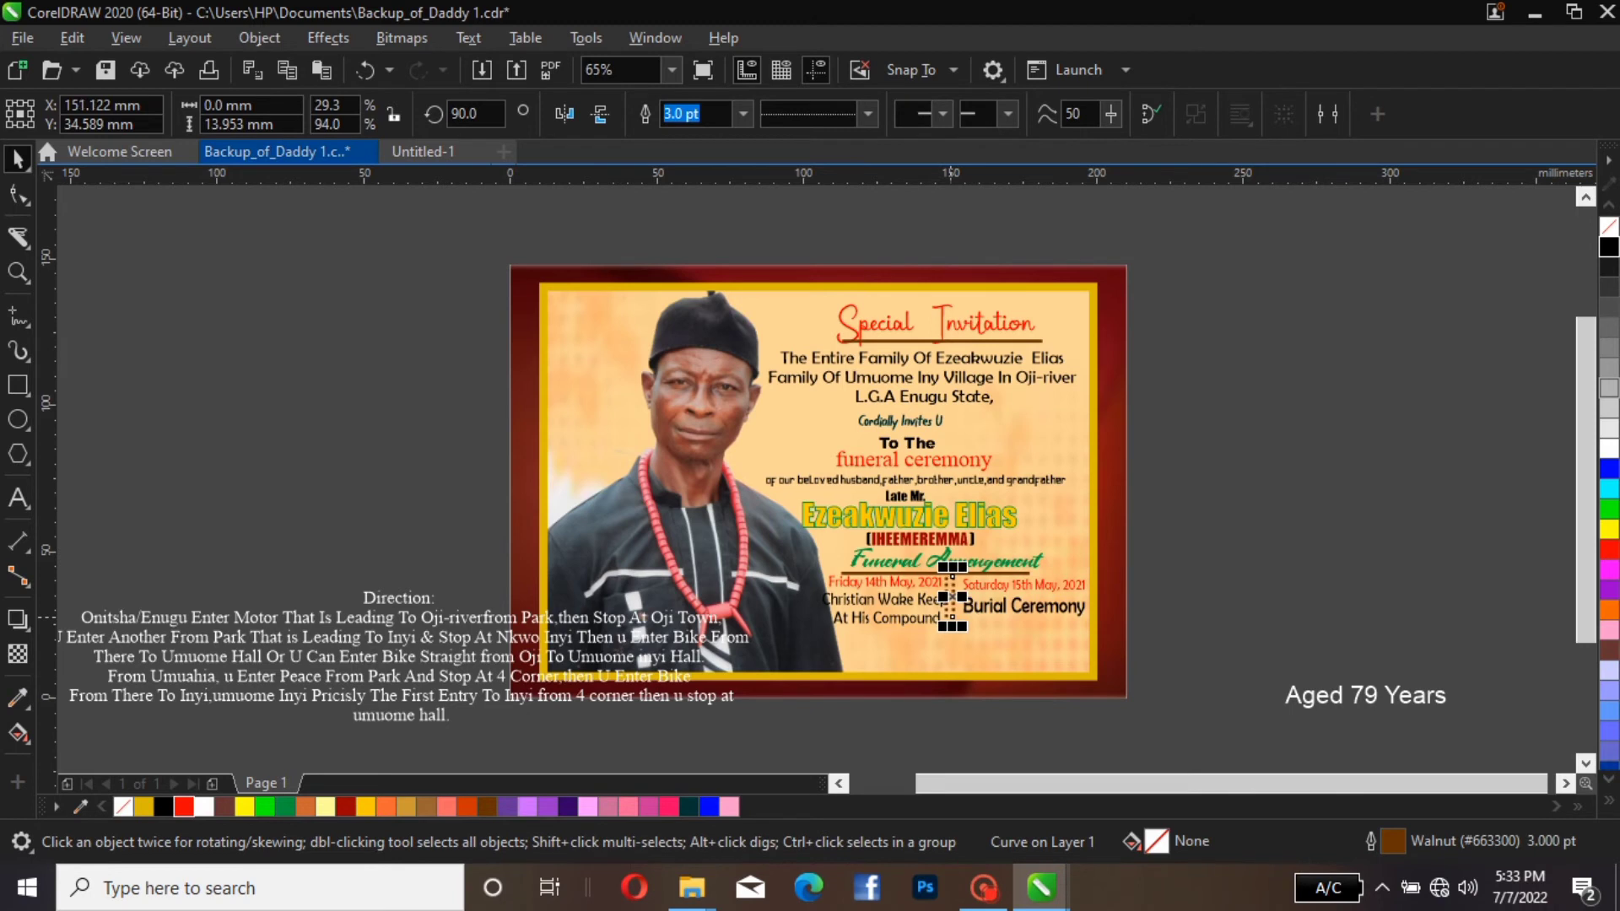
pyautogui.moveTo(951, 601); pyautogui.dragTo(952, 601)
pyautogui.press('Escape')
# Shift the left arrangement text about 1 mm to the right, to a horizontal position of about 129.3 mm
pyautogui.click(918, 623)
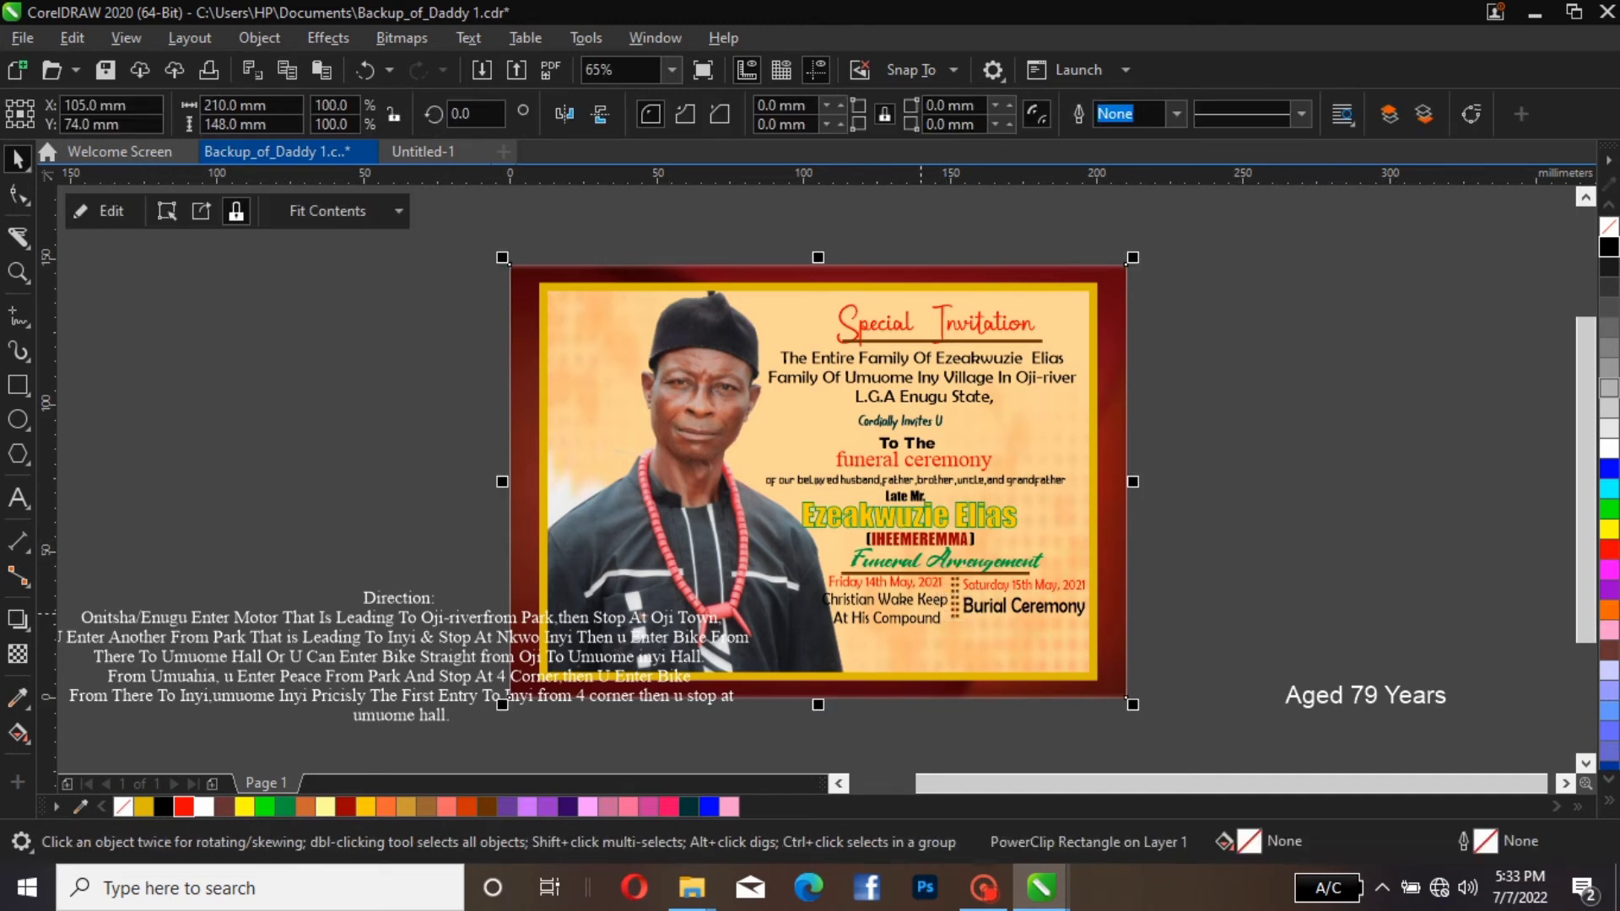
pyautogui.click(920, 625)
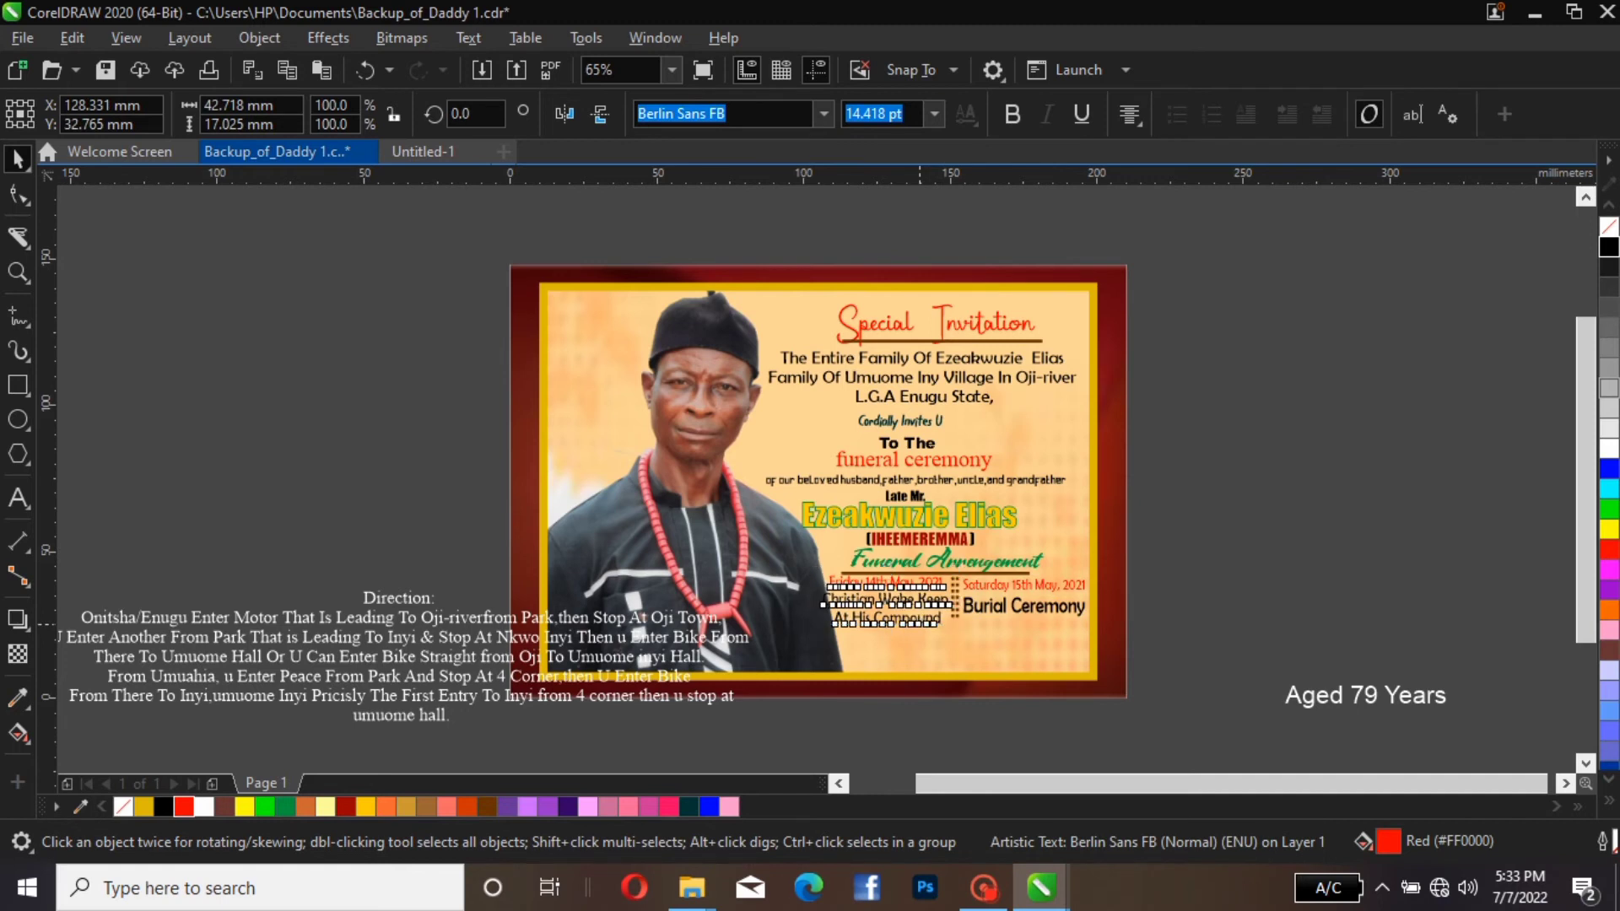
pyautogui.press('Escape')
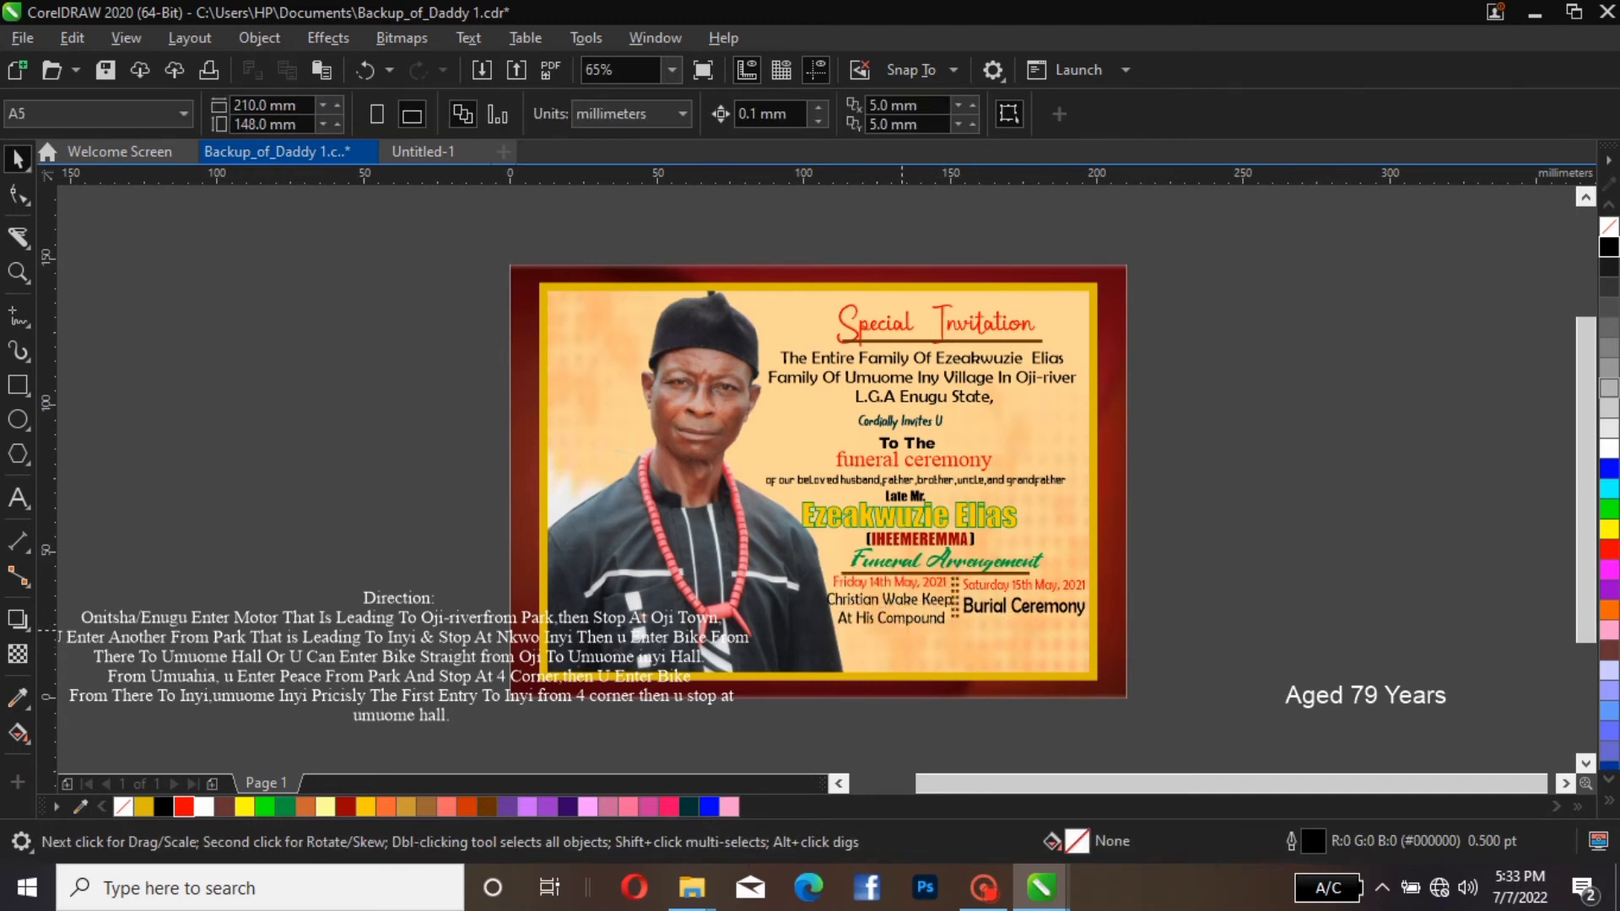
pyautogui.click(897, 605)
pyautogui.press('Left')
pyautogui.press('Left')
pyautogui.press('Left')
pyautogui.press('Left')
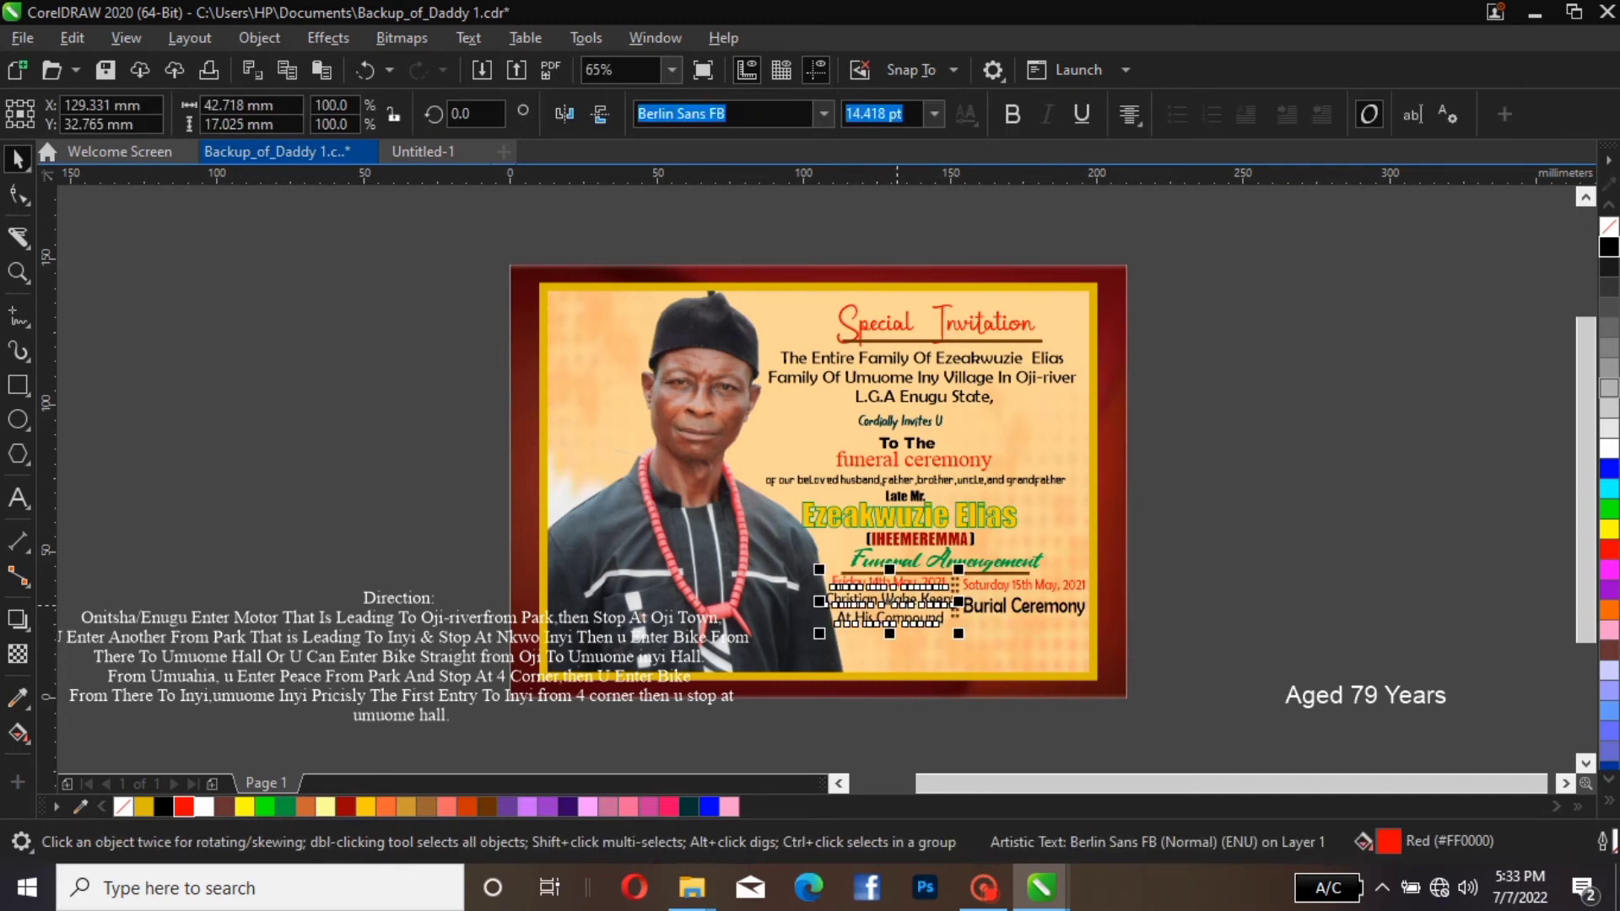
pyautogui.press('Escape')
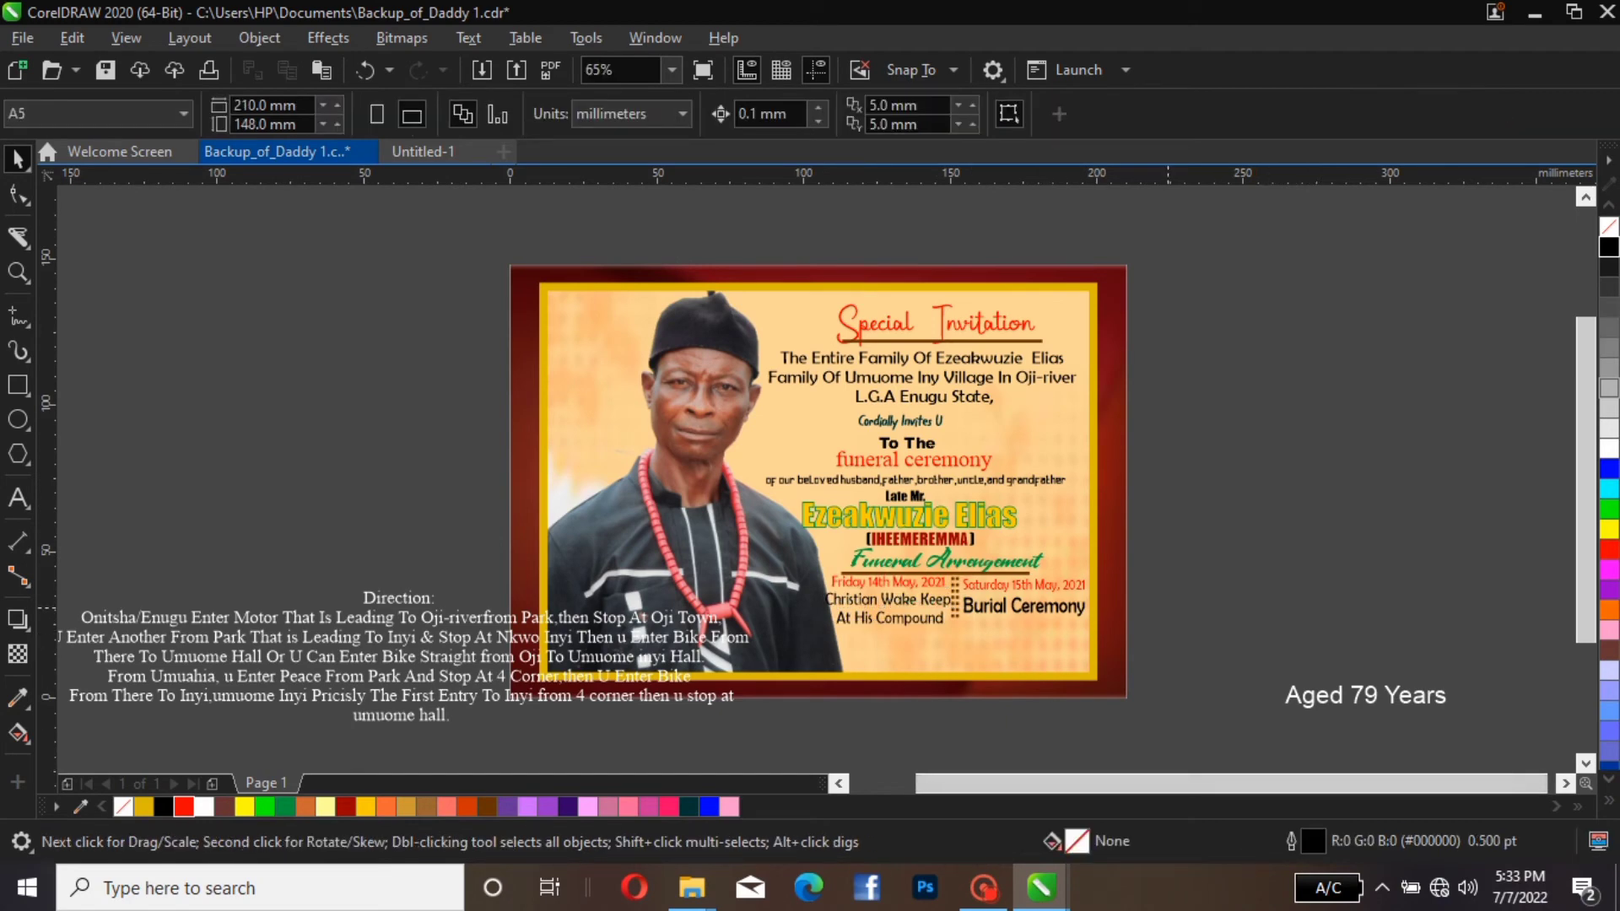
# Place the Direction text over the card's lower right area, shrink it to about 113 × 21 mm and recolour it Black
pyautogui.moveTo(362, 622); pyautogui.dragTo(1053, 589)
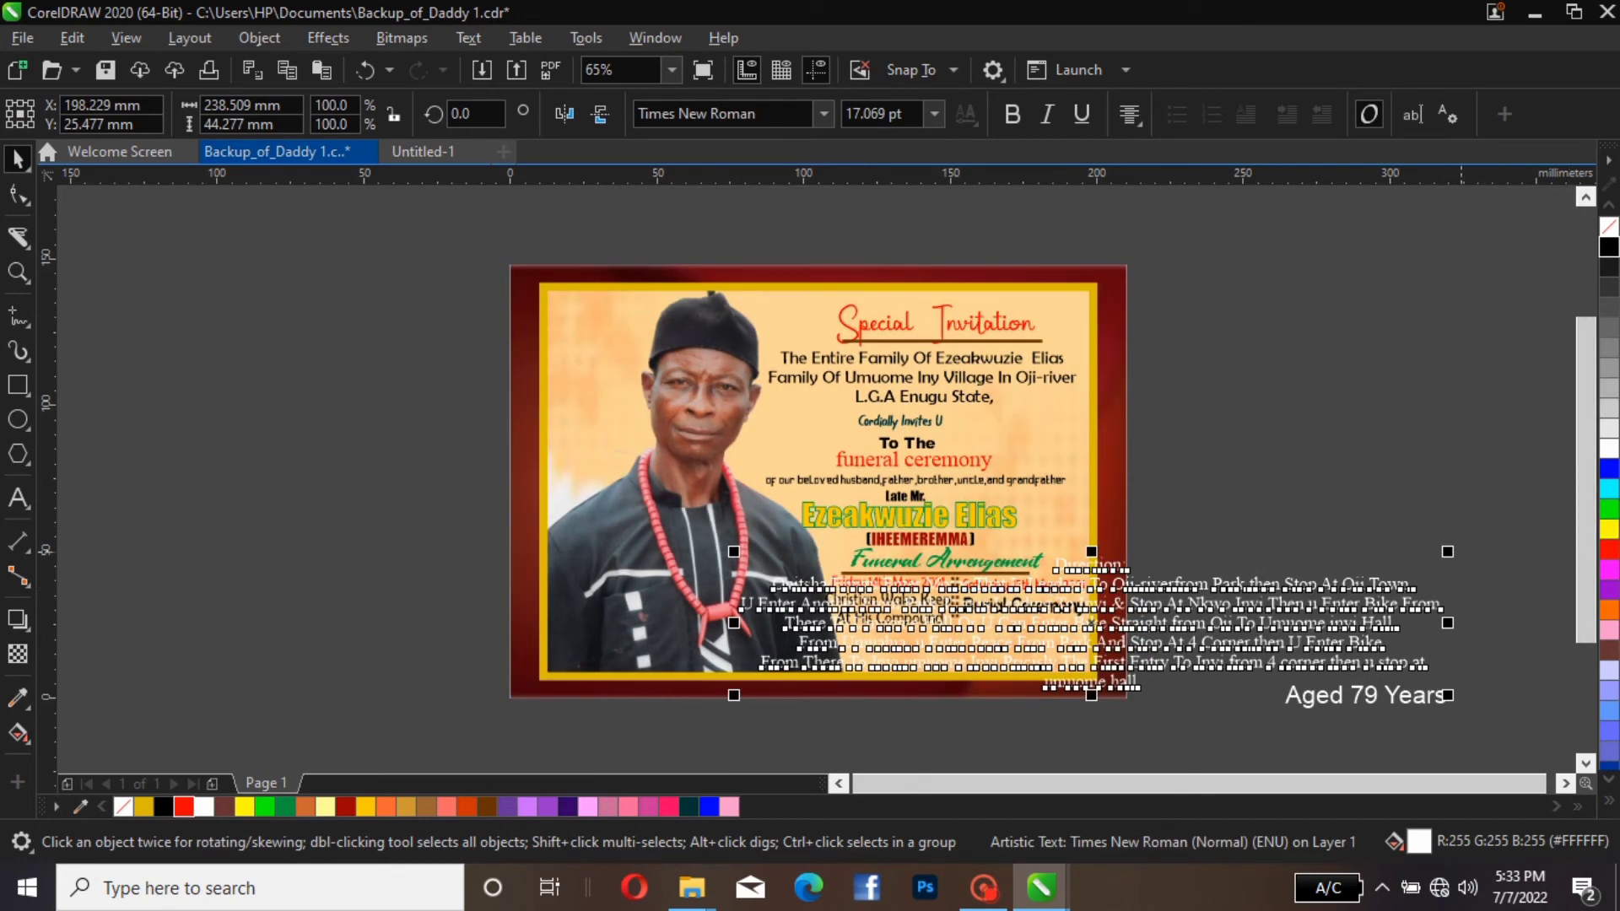
pyautogui.moveTo(1448, 552); pyautogui.dragTo(1126, 625)
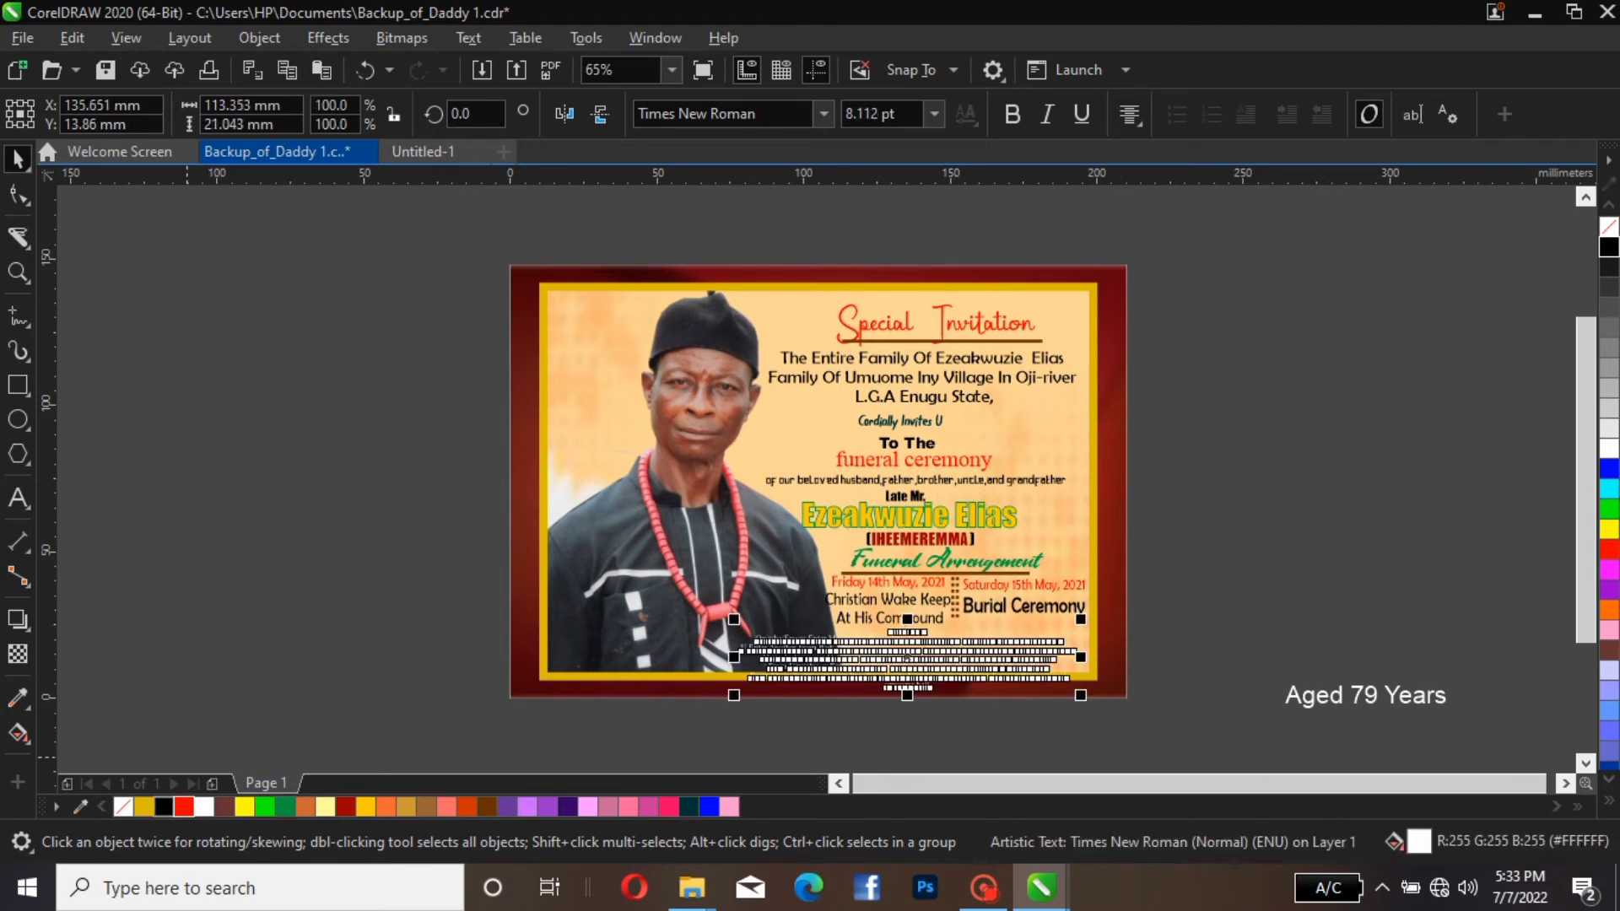
pyautogui.click(412, 625)
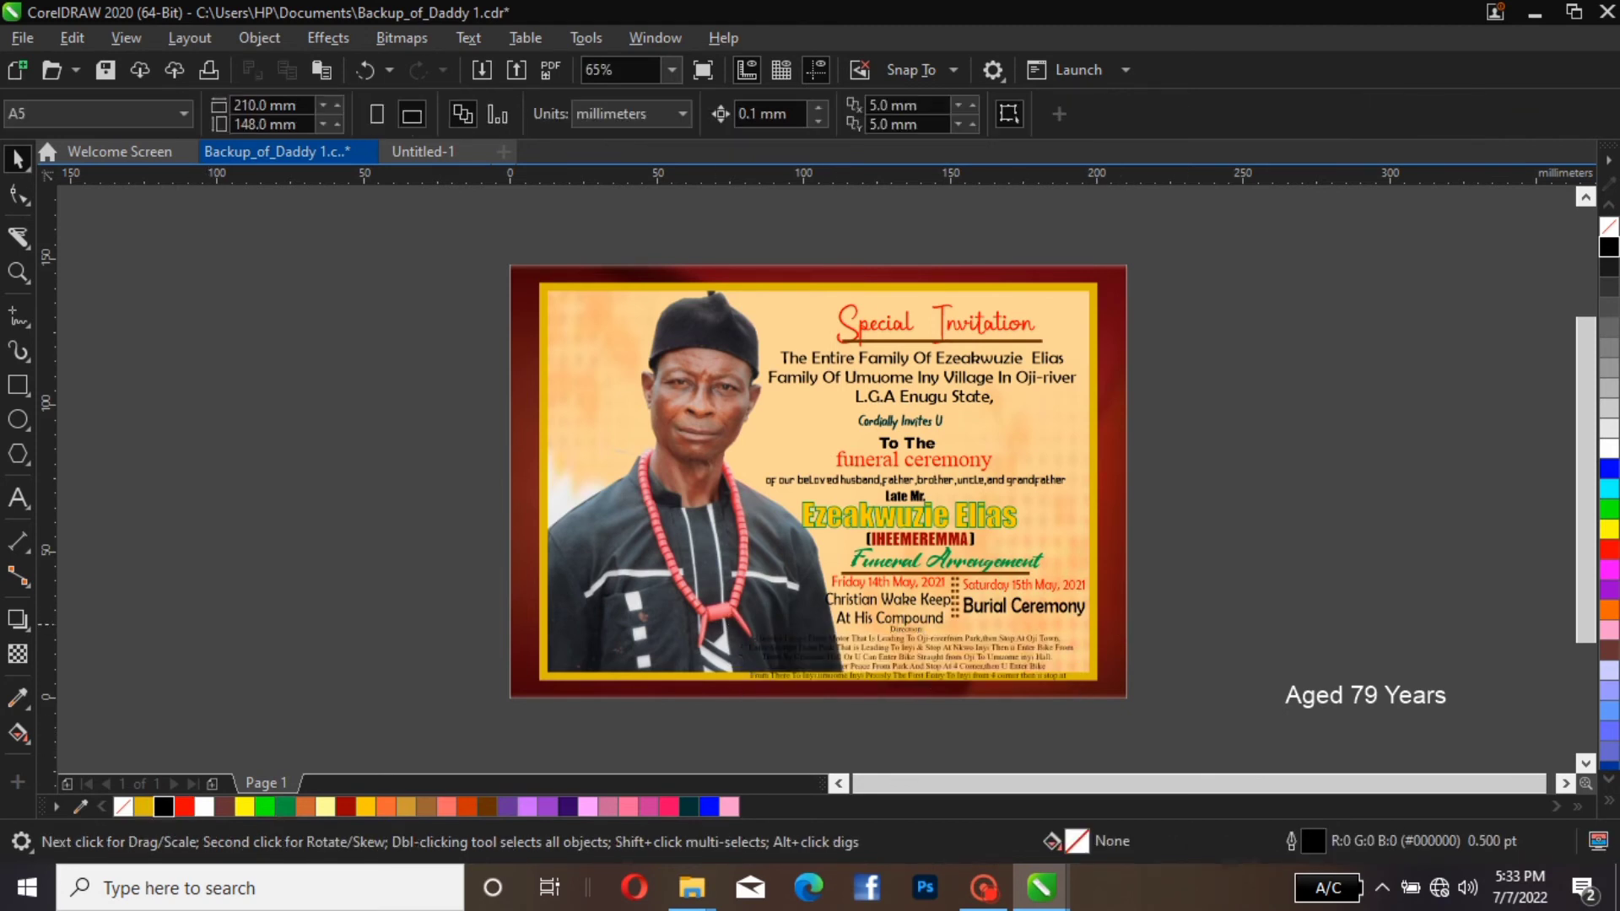
# Recolour only the "Direction:" heading of the directions text Red (#FF0000)
pyautogui.doubleClick(919, 648)
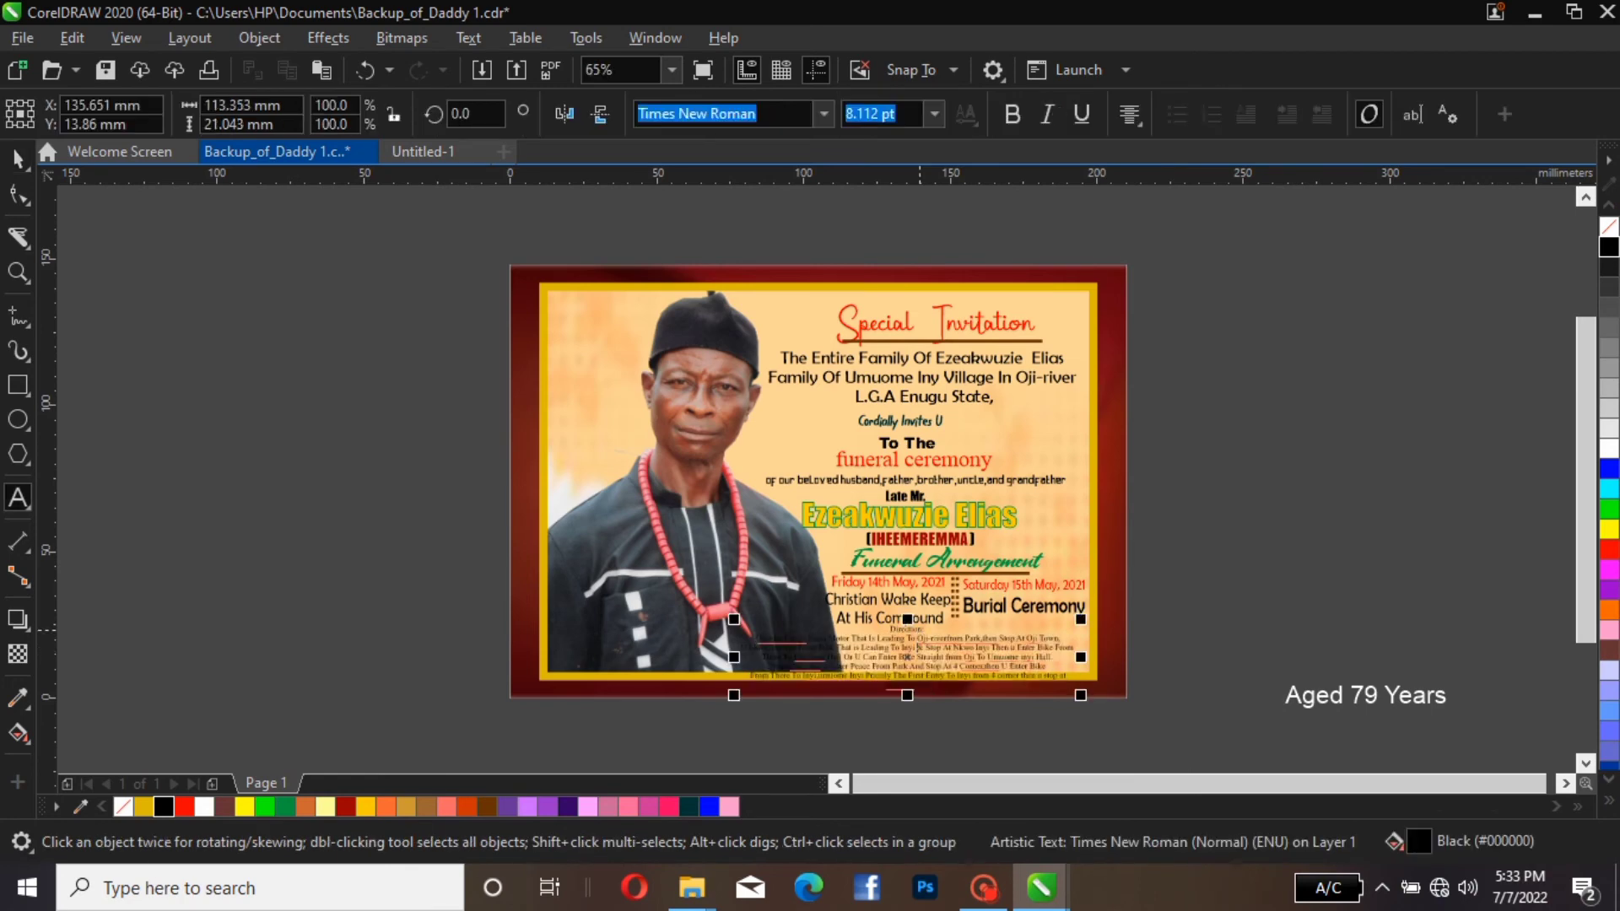
pyautogui.moveTo(922, 630); pyautogui.dragTo(912, 630)
pyautogui.scroll(2, 912, 630)
pyautogui.scroll(2, 912, 630)
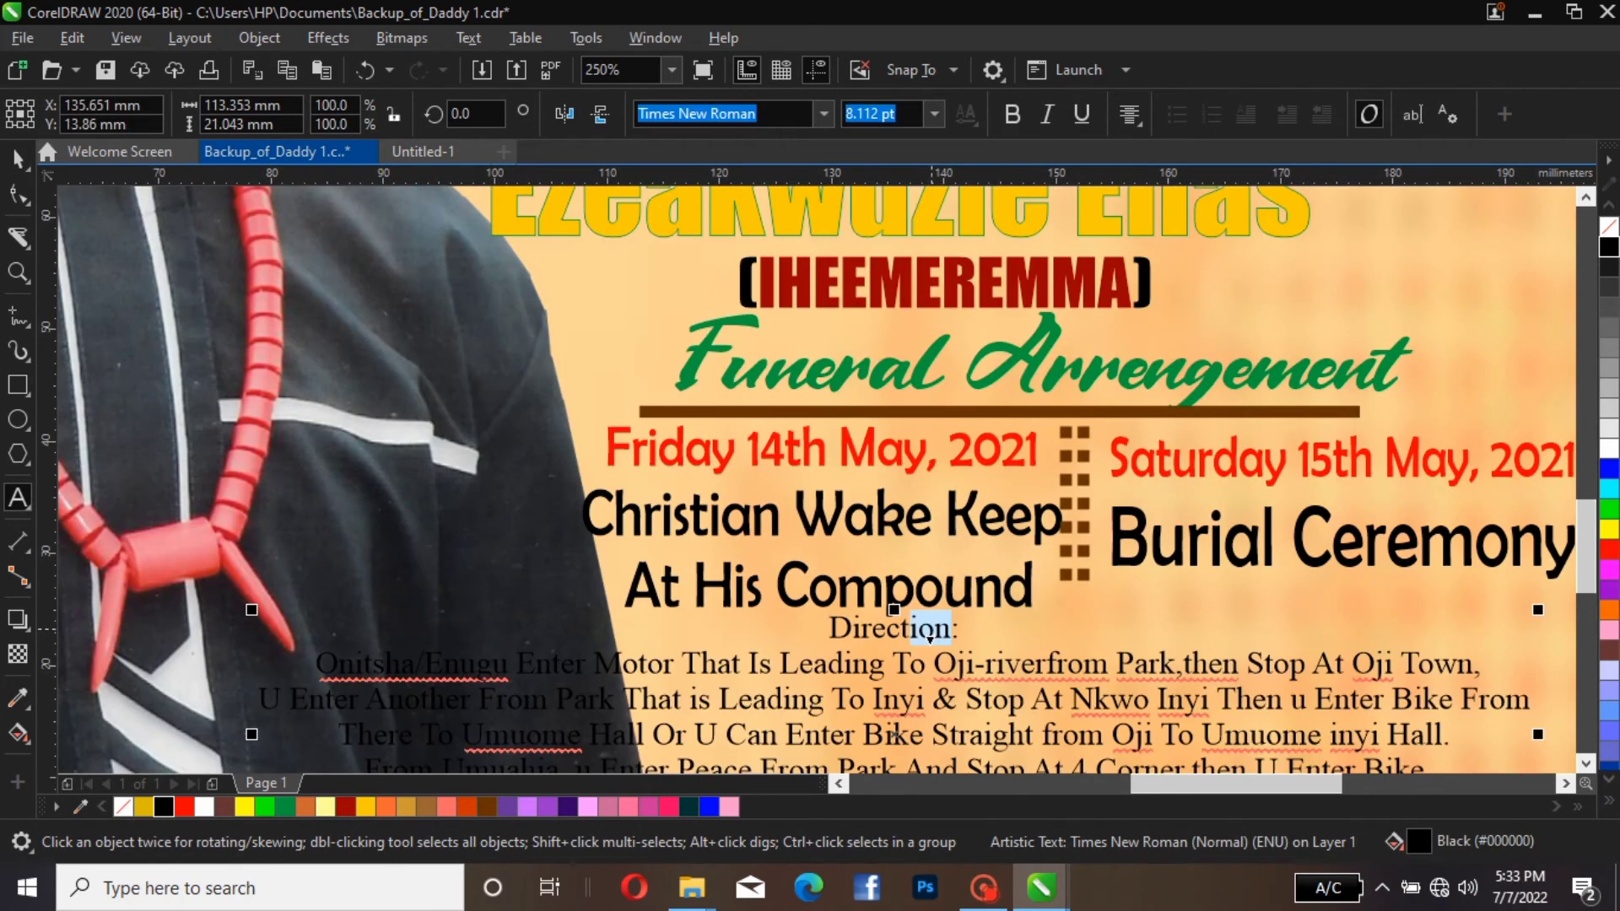
pyautogui.click(965, 628)
pyautogui.moveTo(965, 627); pyautogui.dragTo(823, 627)
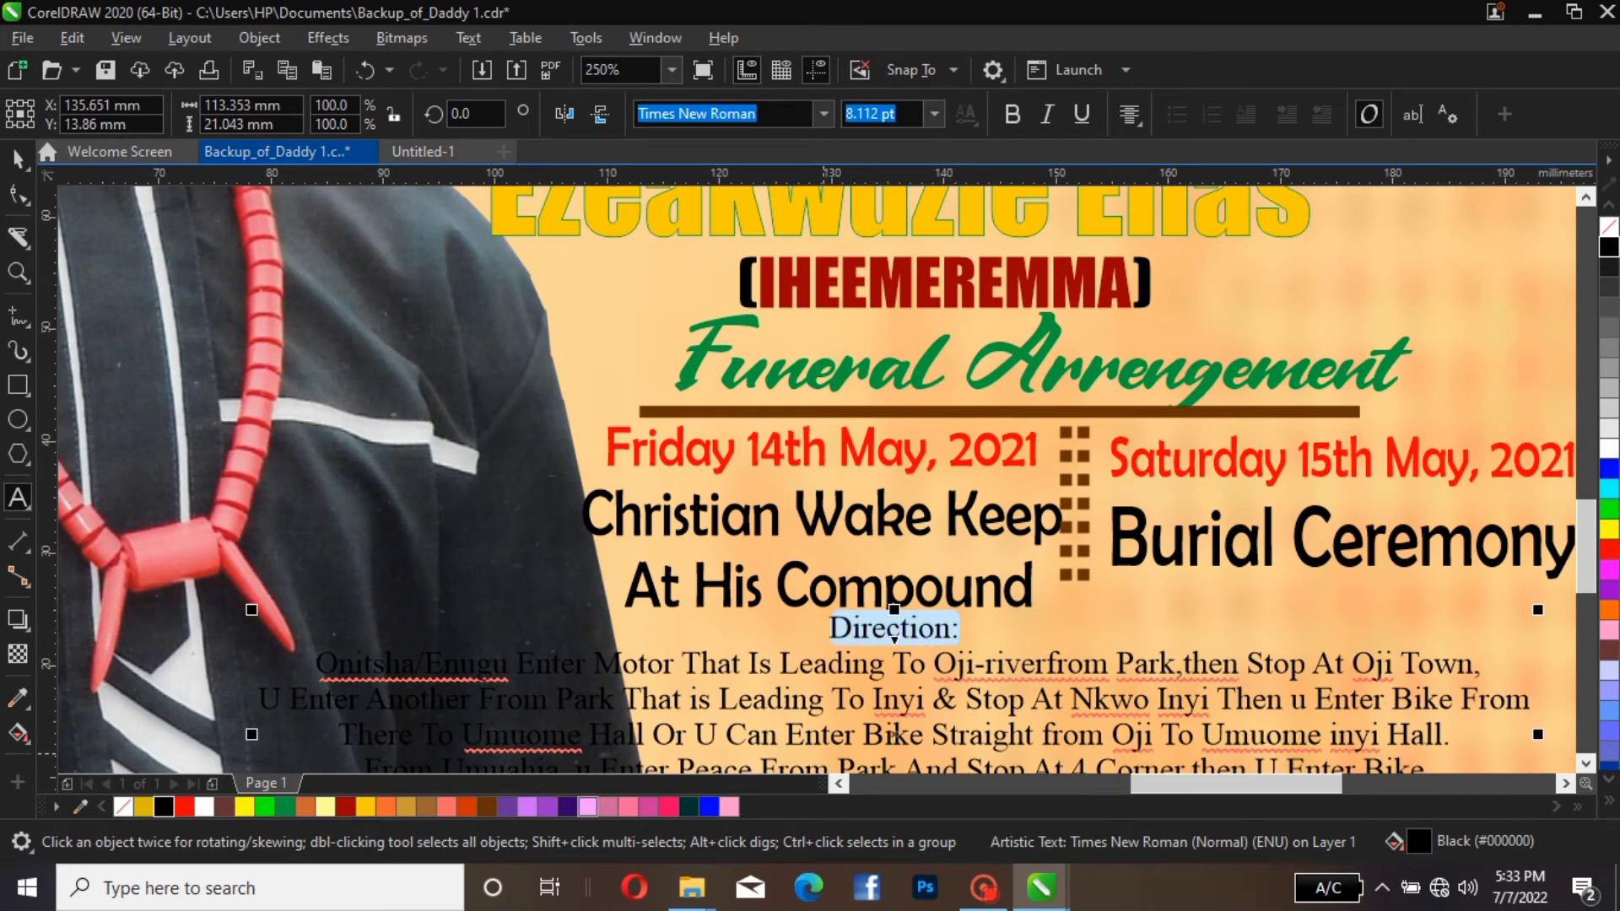
pyautogui.click(346, 806)
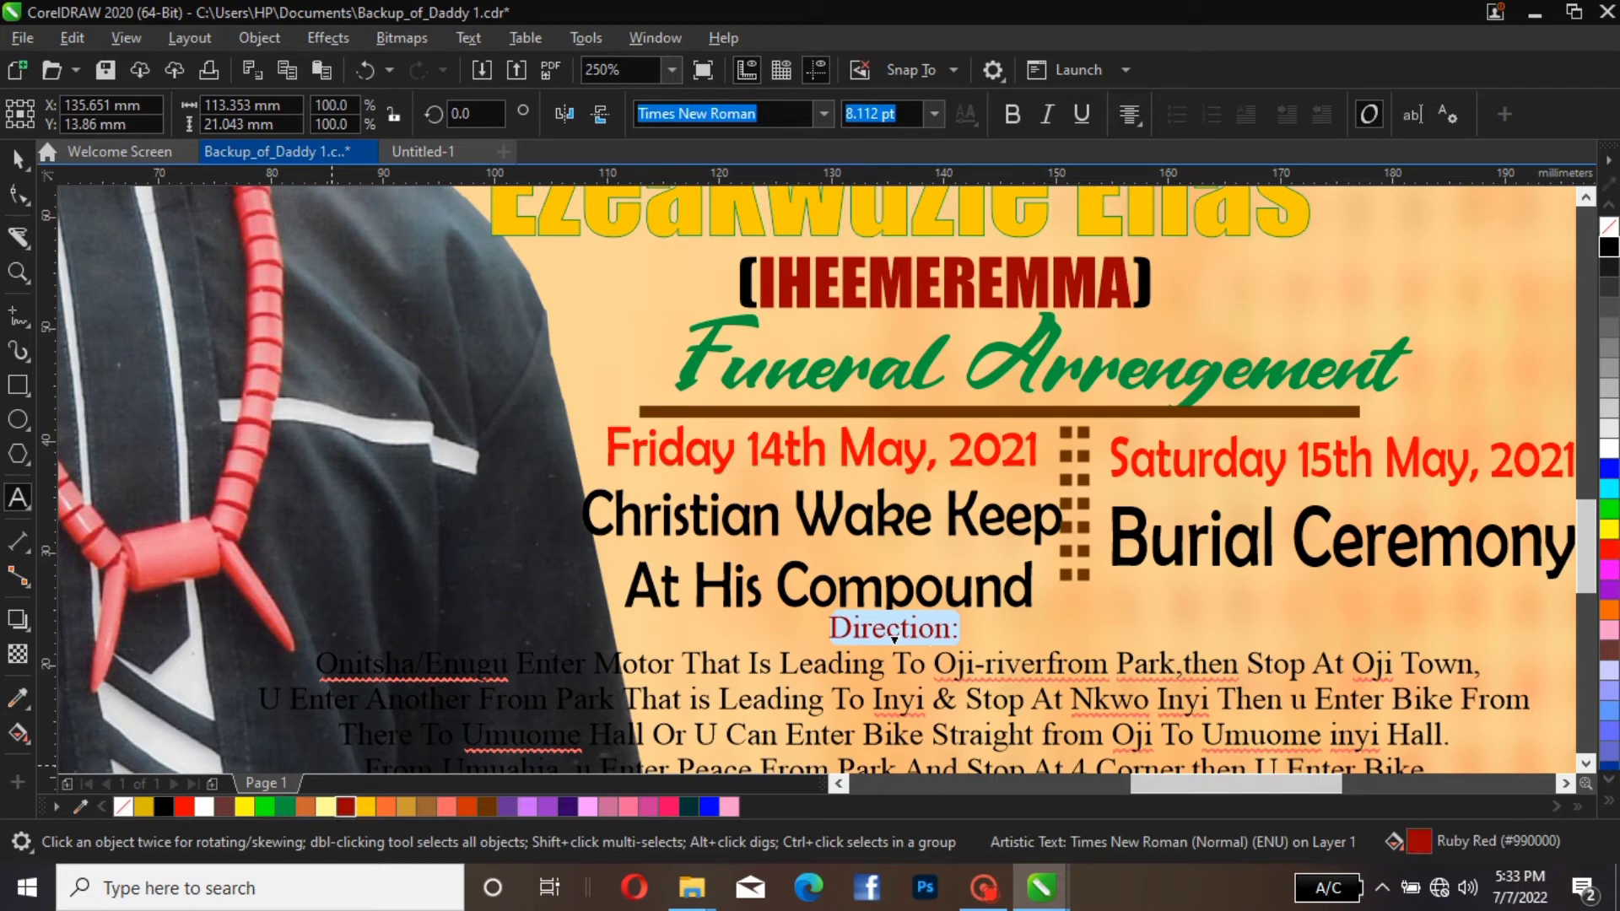
pyautogui.click(184, 807)
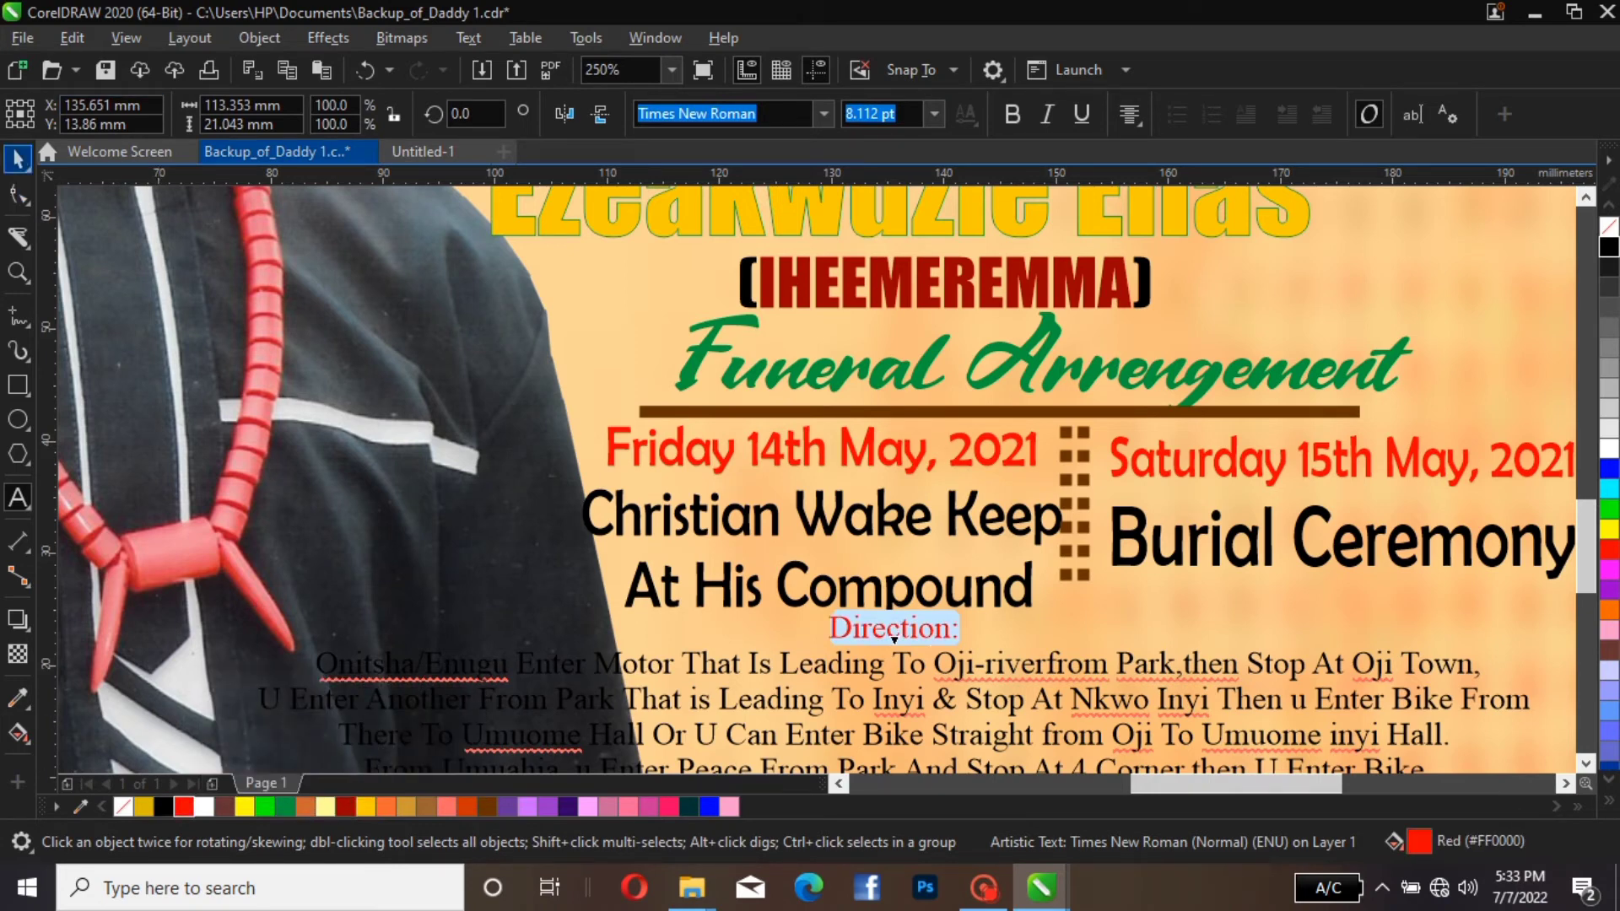
pyautogui.click(17, 159)
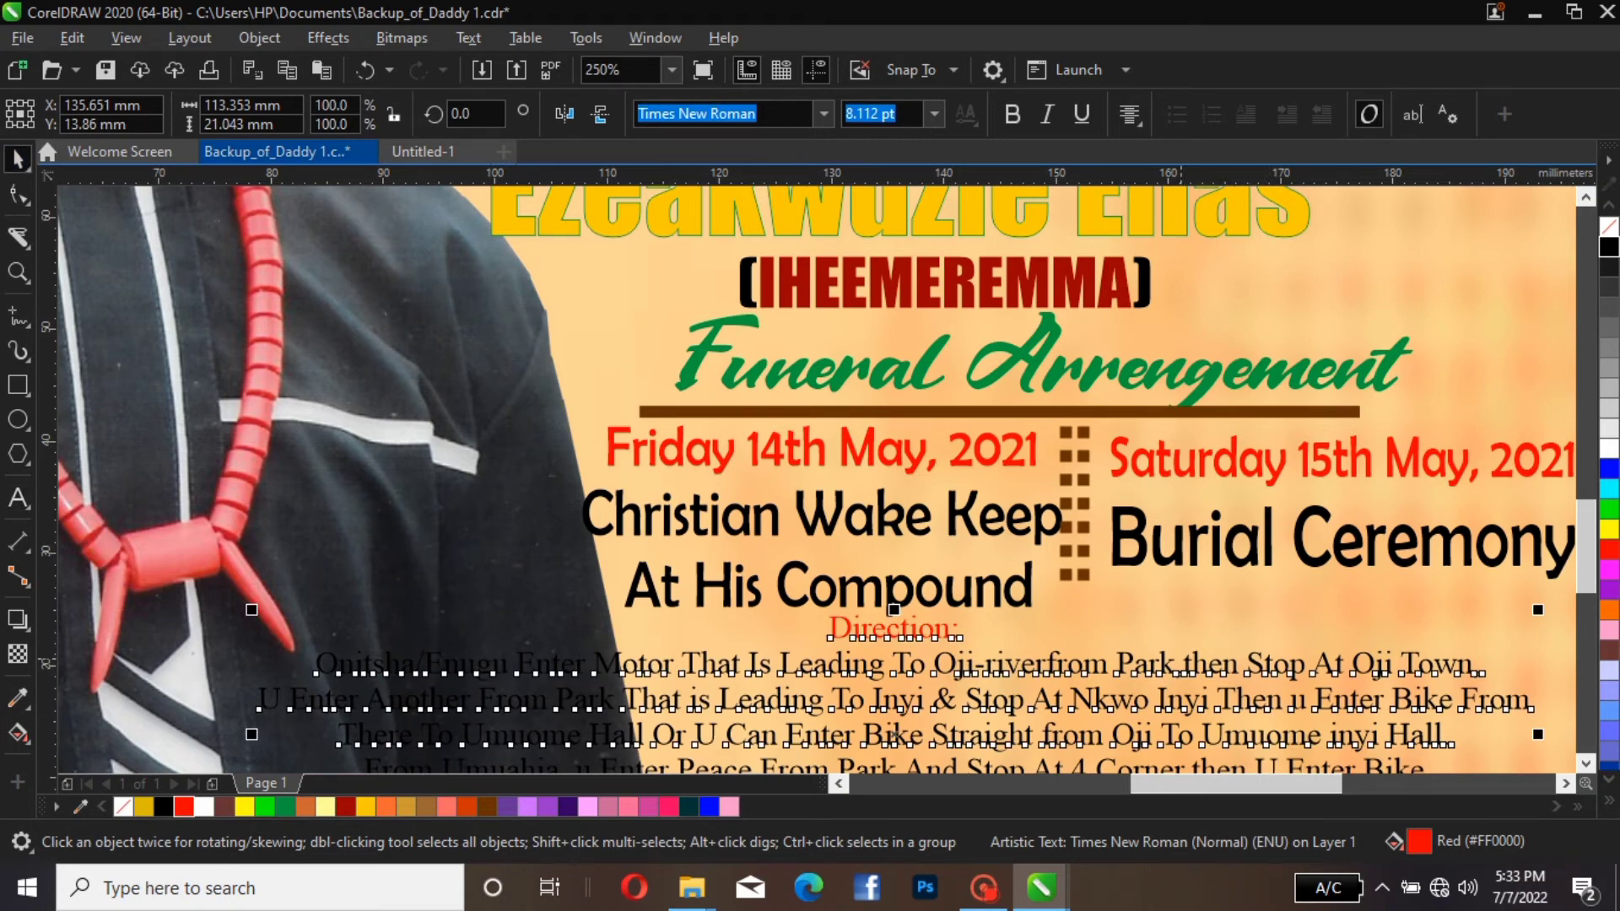
# Change the font of the whole directions text to Impact
pyautogui.scroll(-2, 1178, 662)
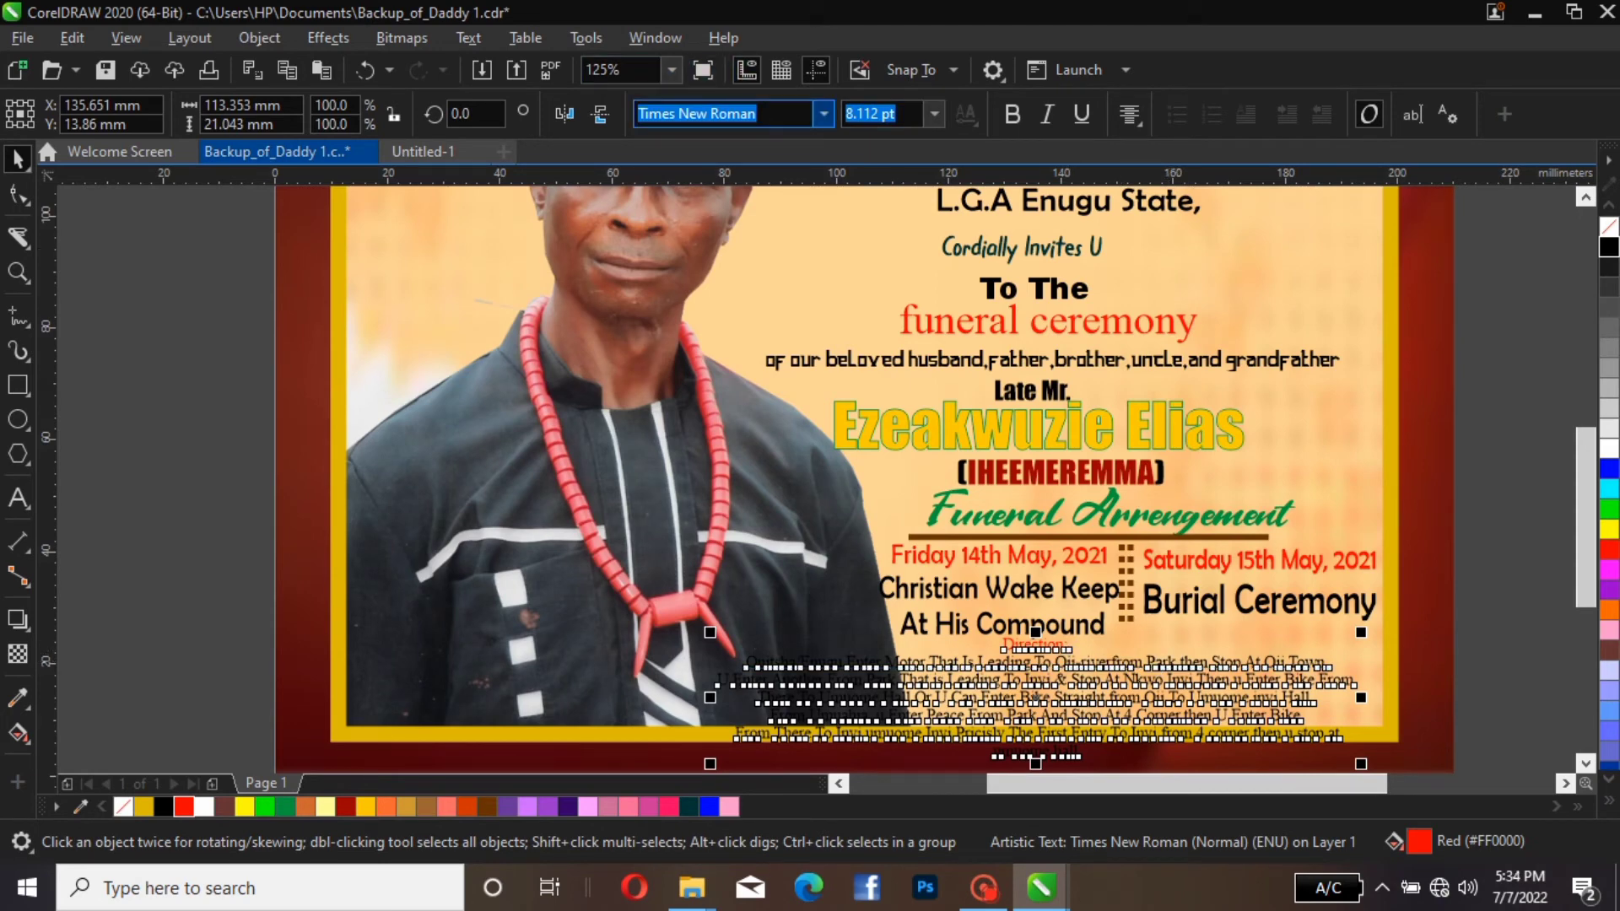
pyautogui.click(823, 113)
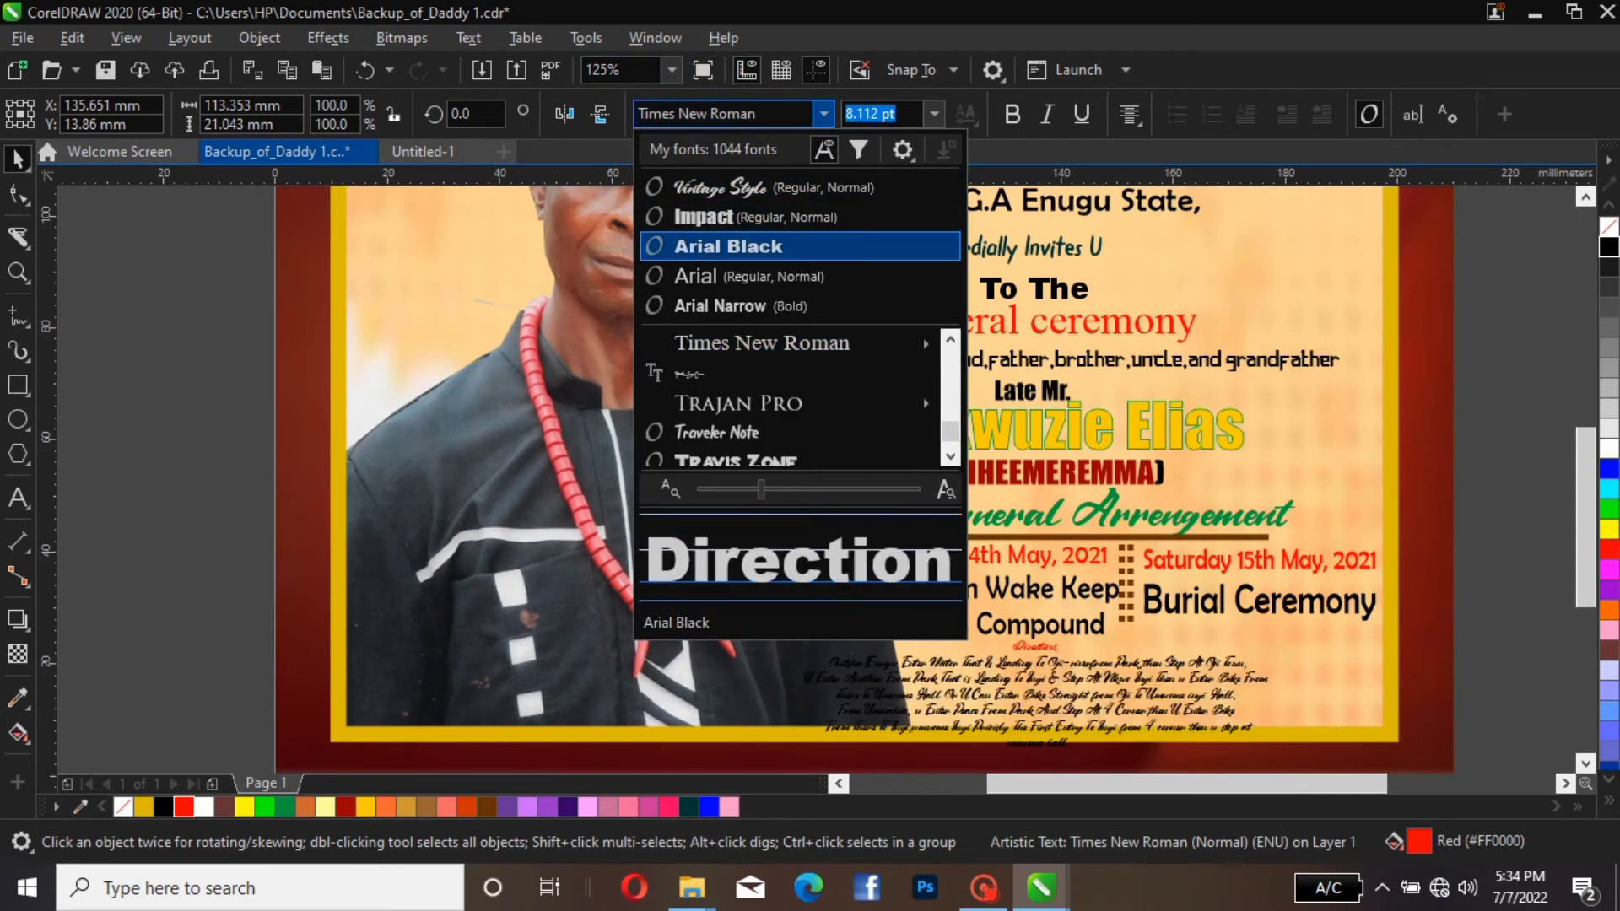
pyautogui.press('Return')
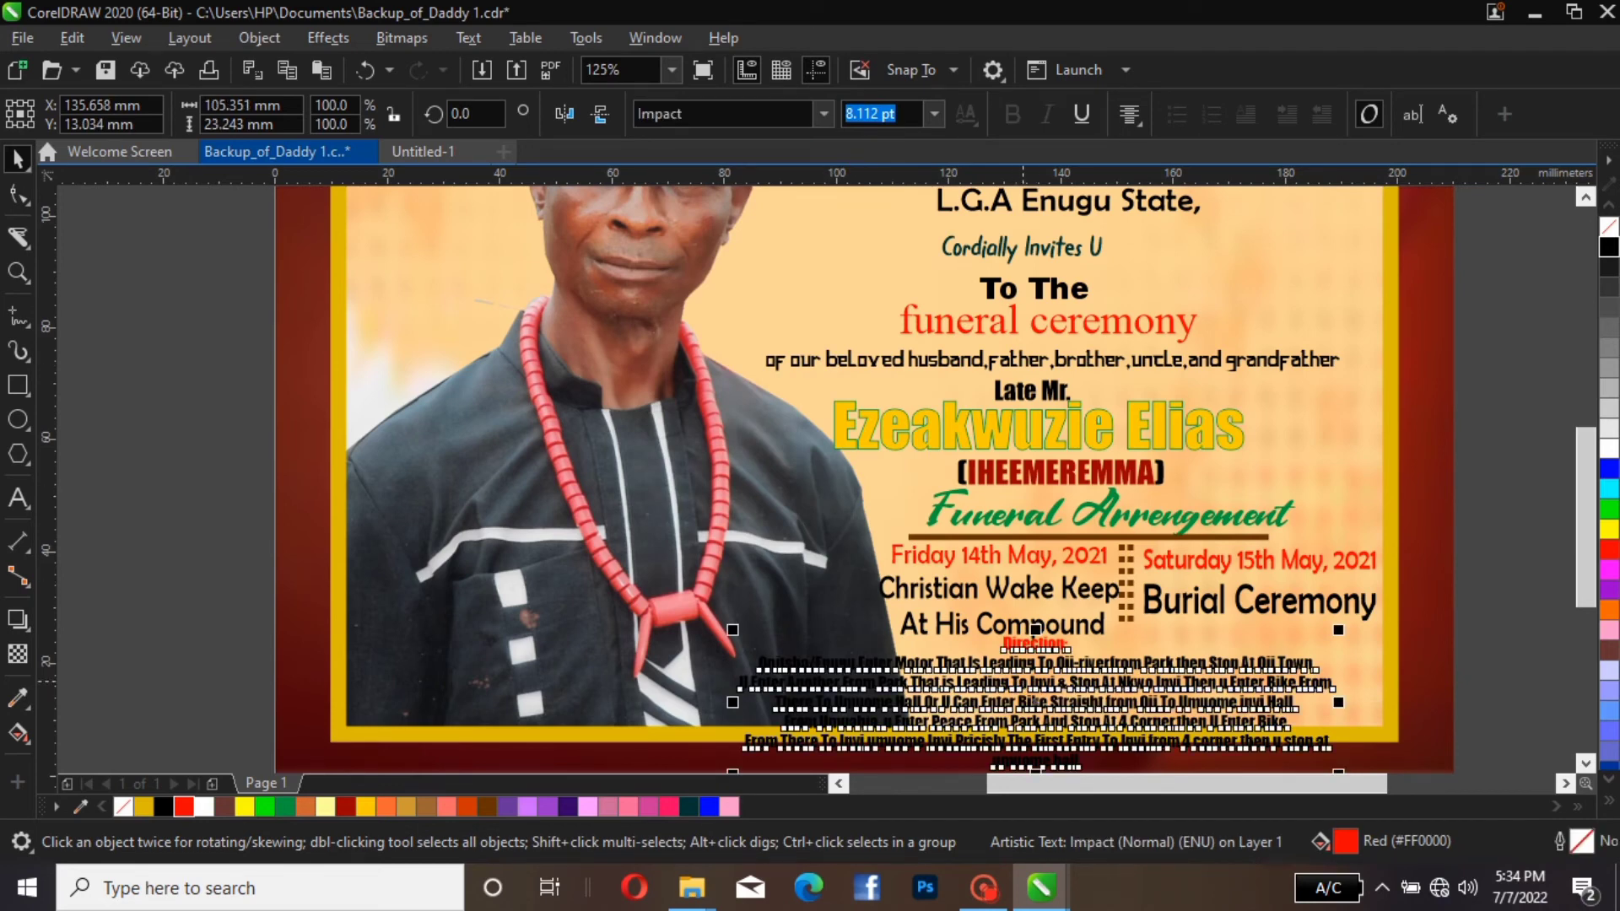
# Shrink the directions text to about 83 × 18.3 mm and place it inside the cream panel's lower right corner, under the arrangement columns
pyautogui.click(1022, 682)
pyautogui.moveTo(1023, 682); pyautogui.dragTo(1081, 659)
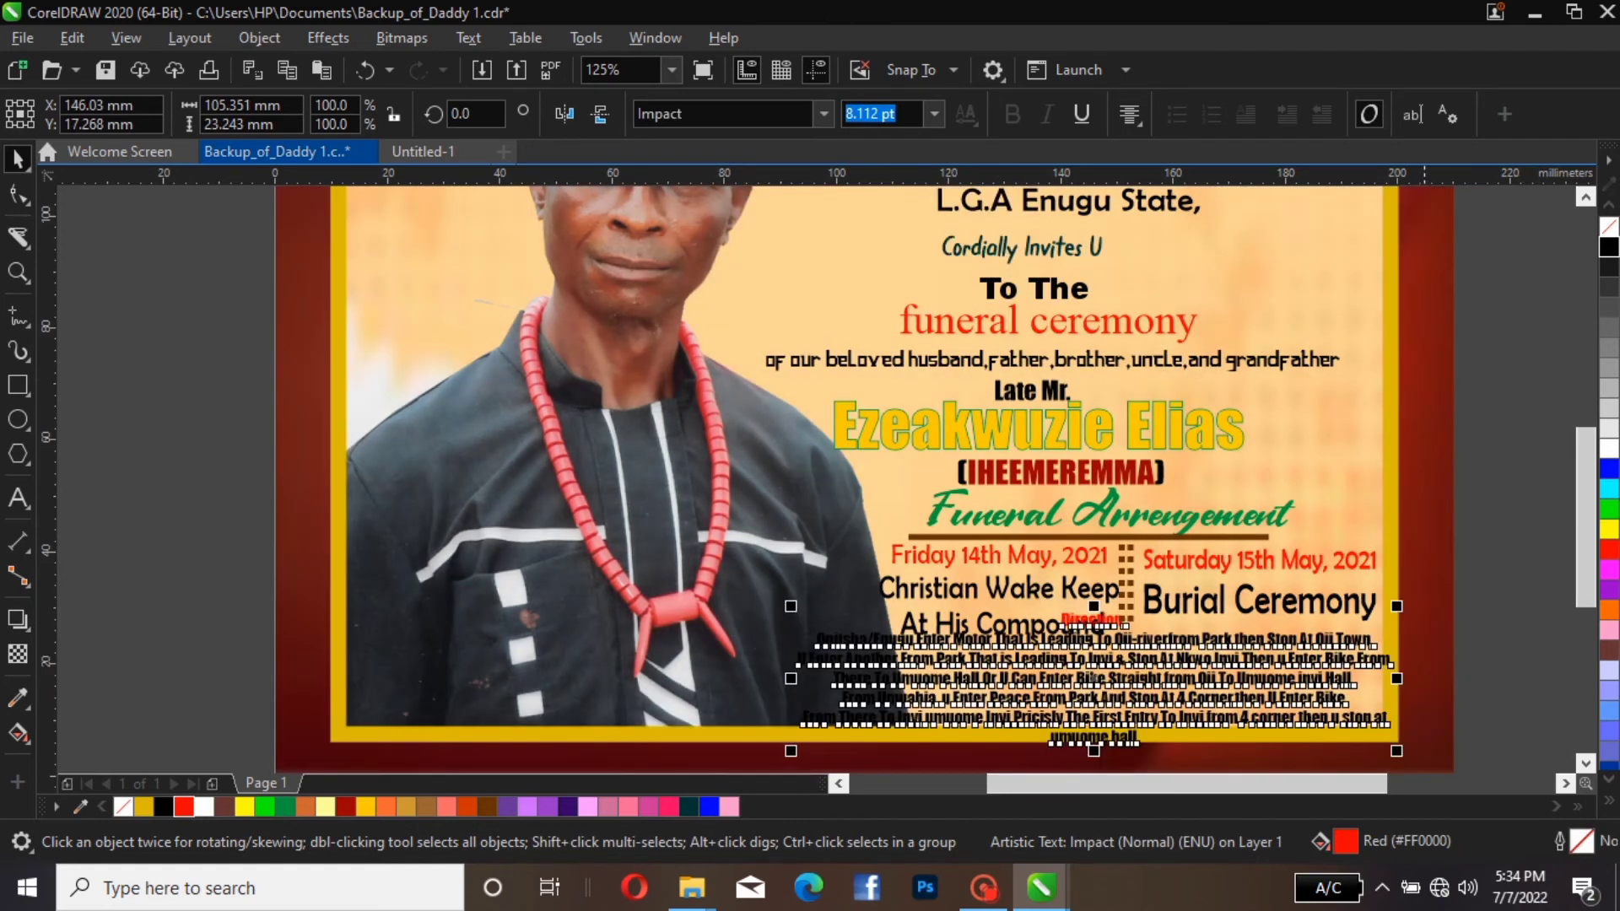
pyautogui.moveTo(1396, 606); pyautogui.dragTo(1271, 635)
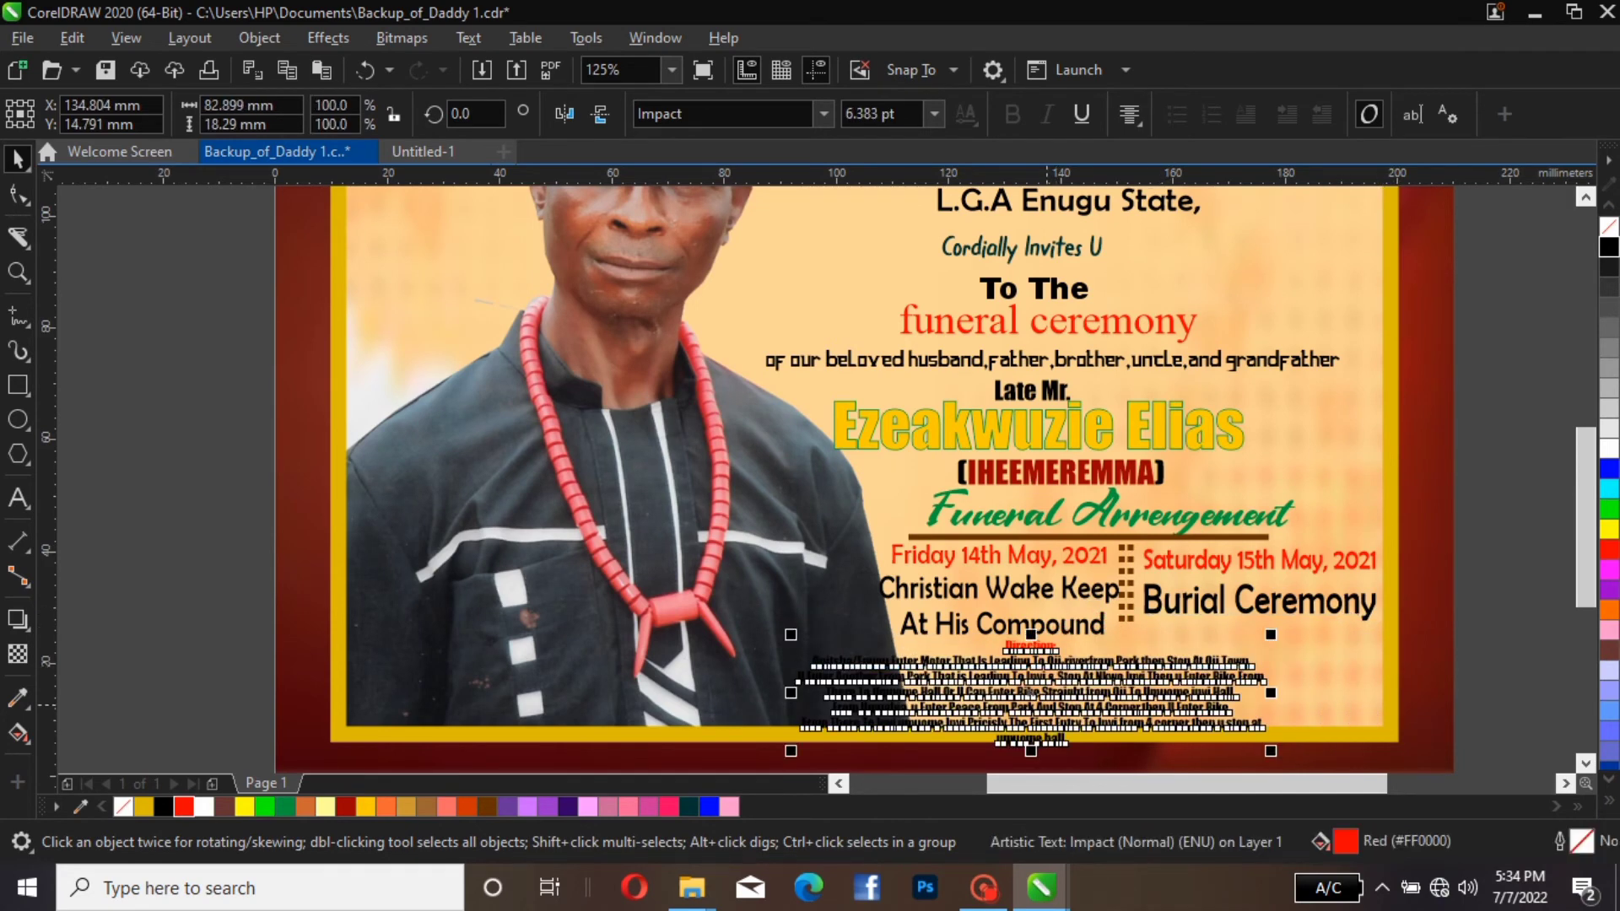
pyautogui.moveTo(1047, 704); pyautogui.dragTo(1153, 684)
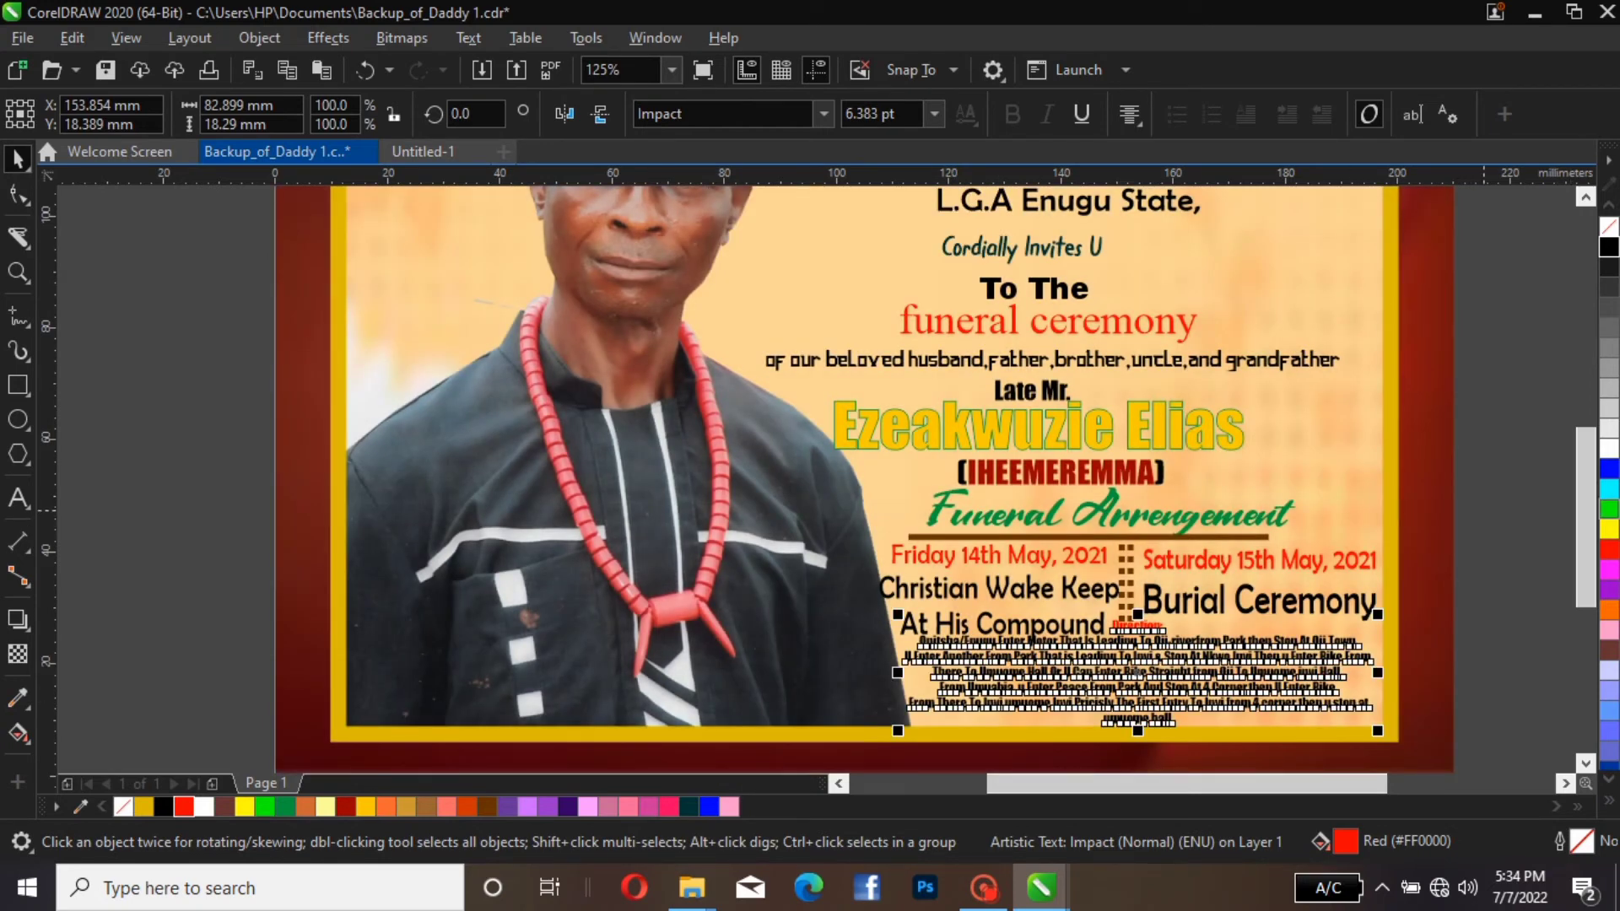
pyautogui.press('Escape')
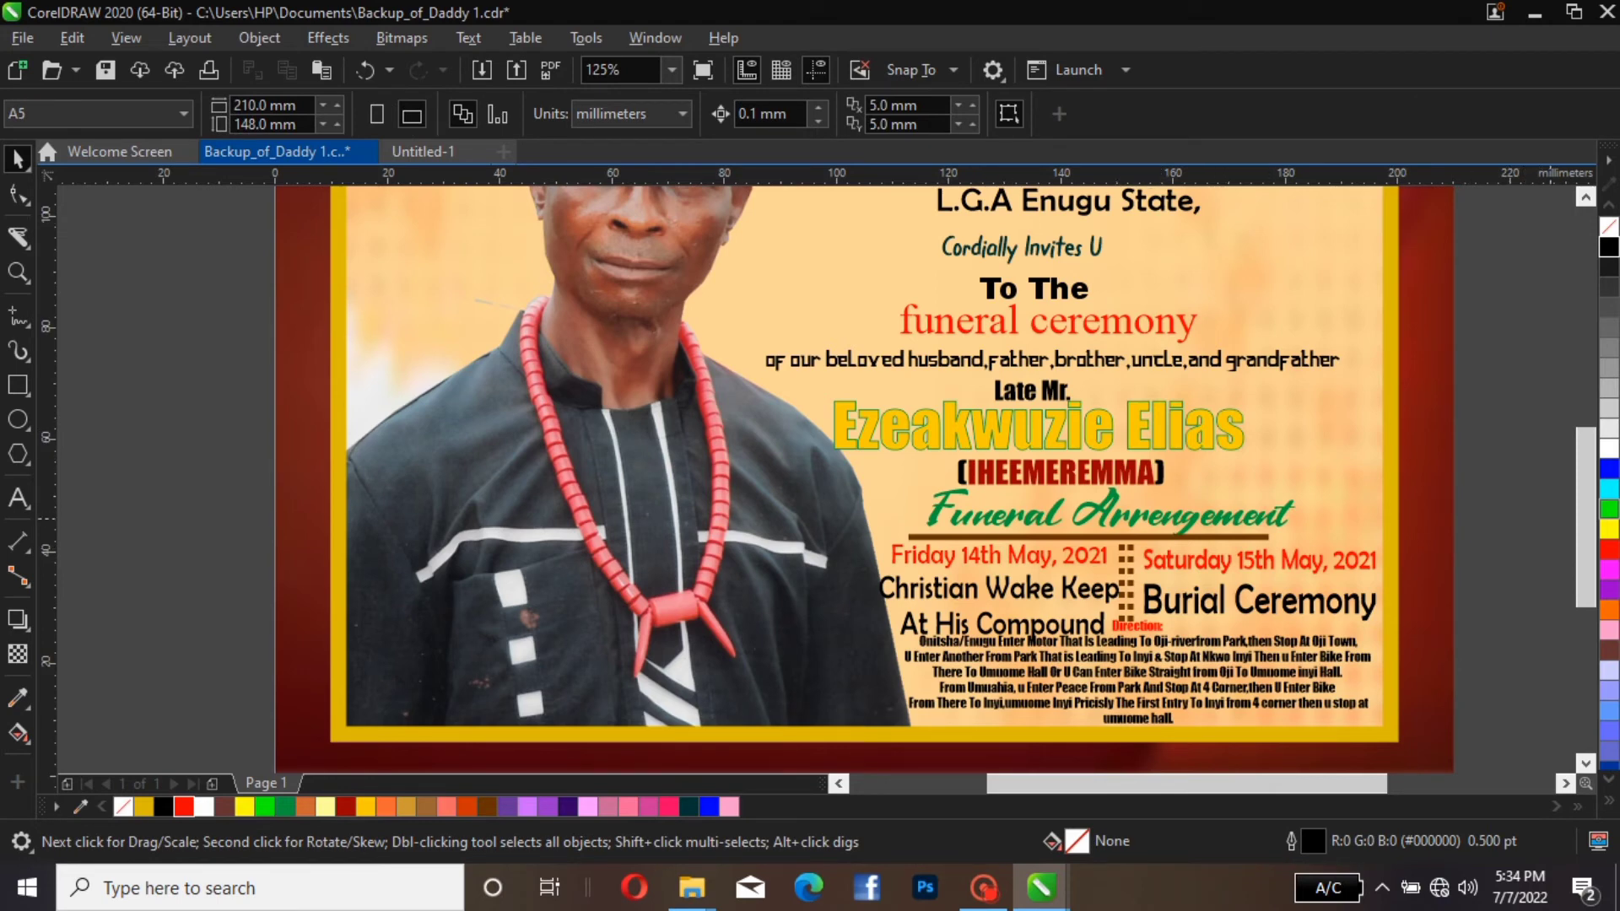
# Move all the invitation text and arrangement items above the directions up together, to a vertical position of about 83.5 mm
pyautogui.scroll(-3, 865, 405)
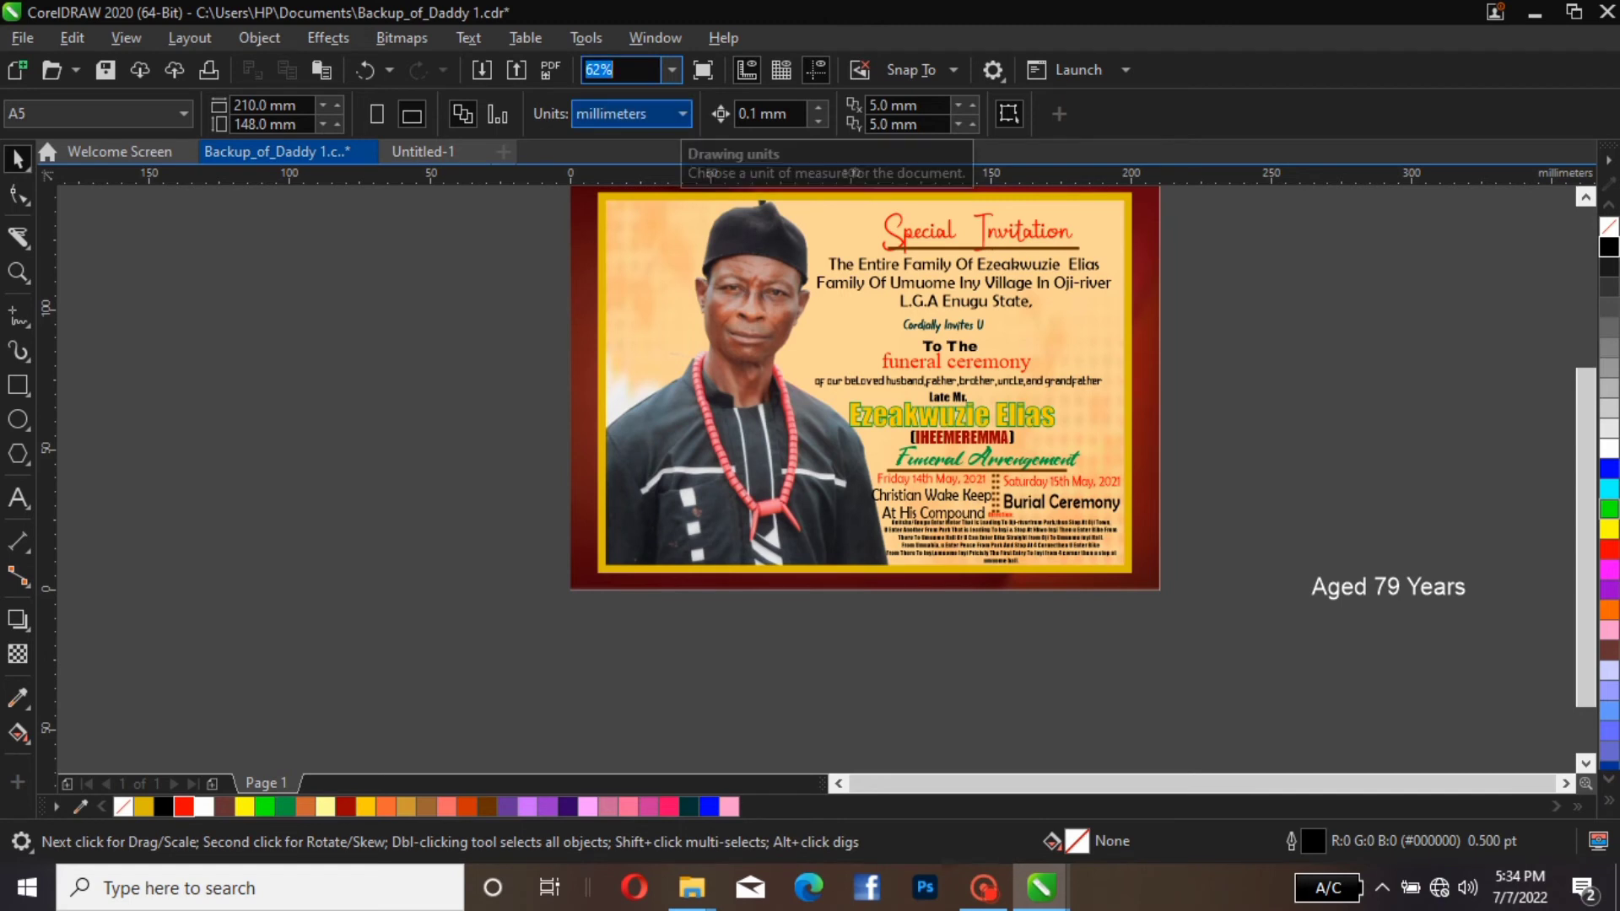
pyautogui.click(620, 69)
pyautogui.click(672, 70)
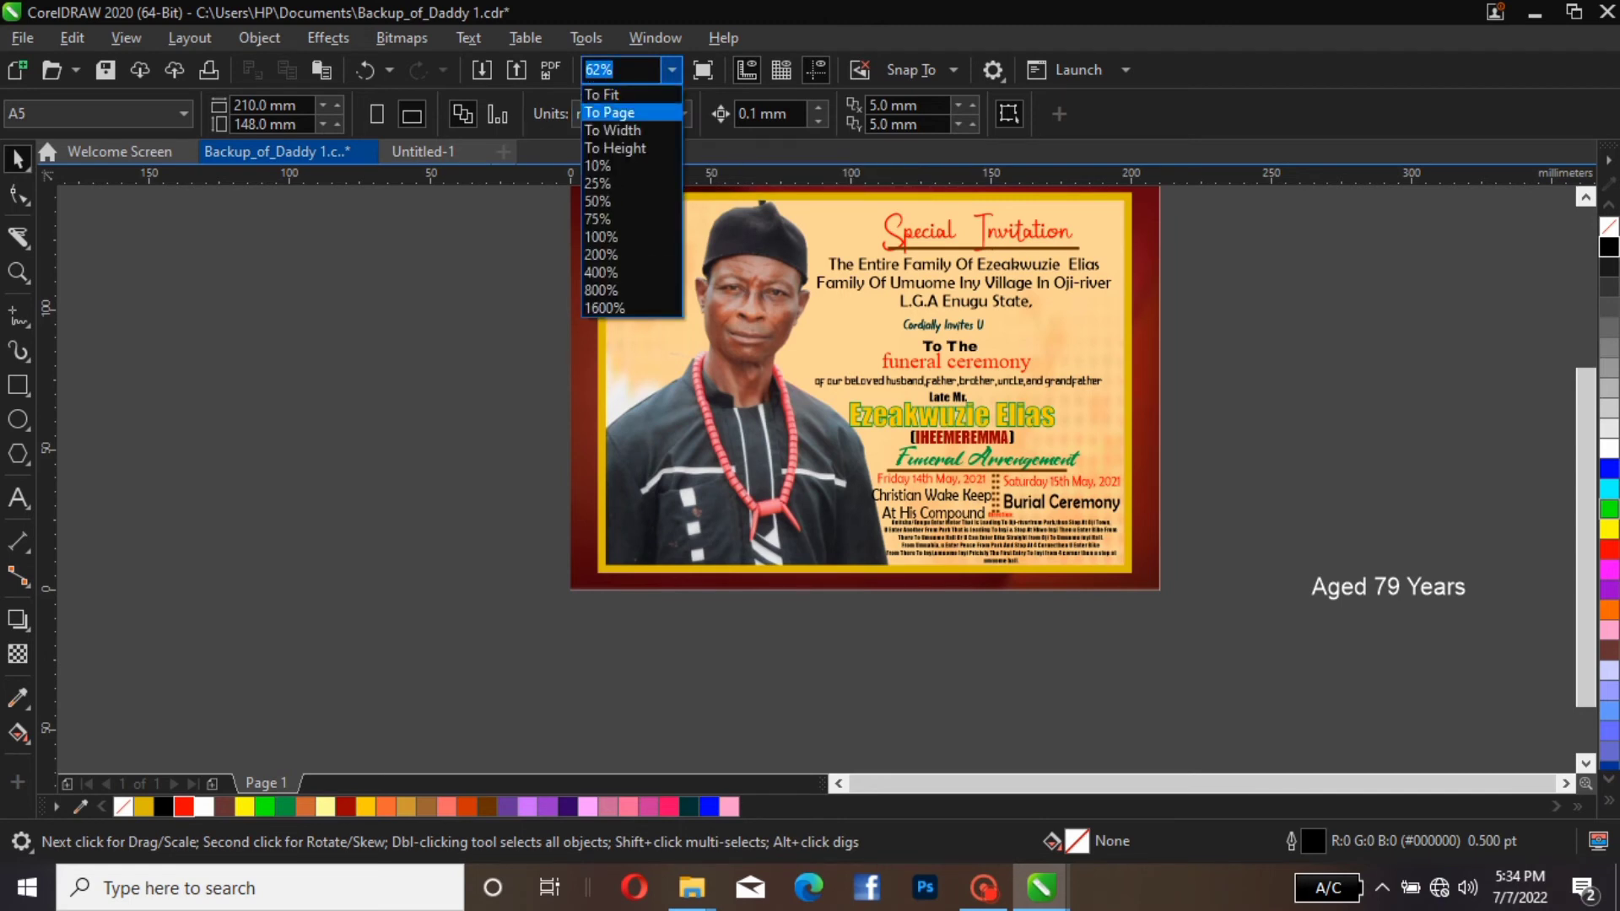
pyautogui.click(595, 115)
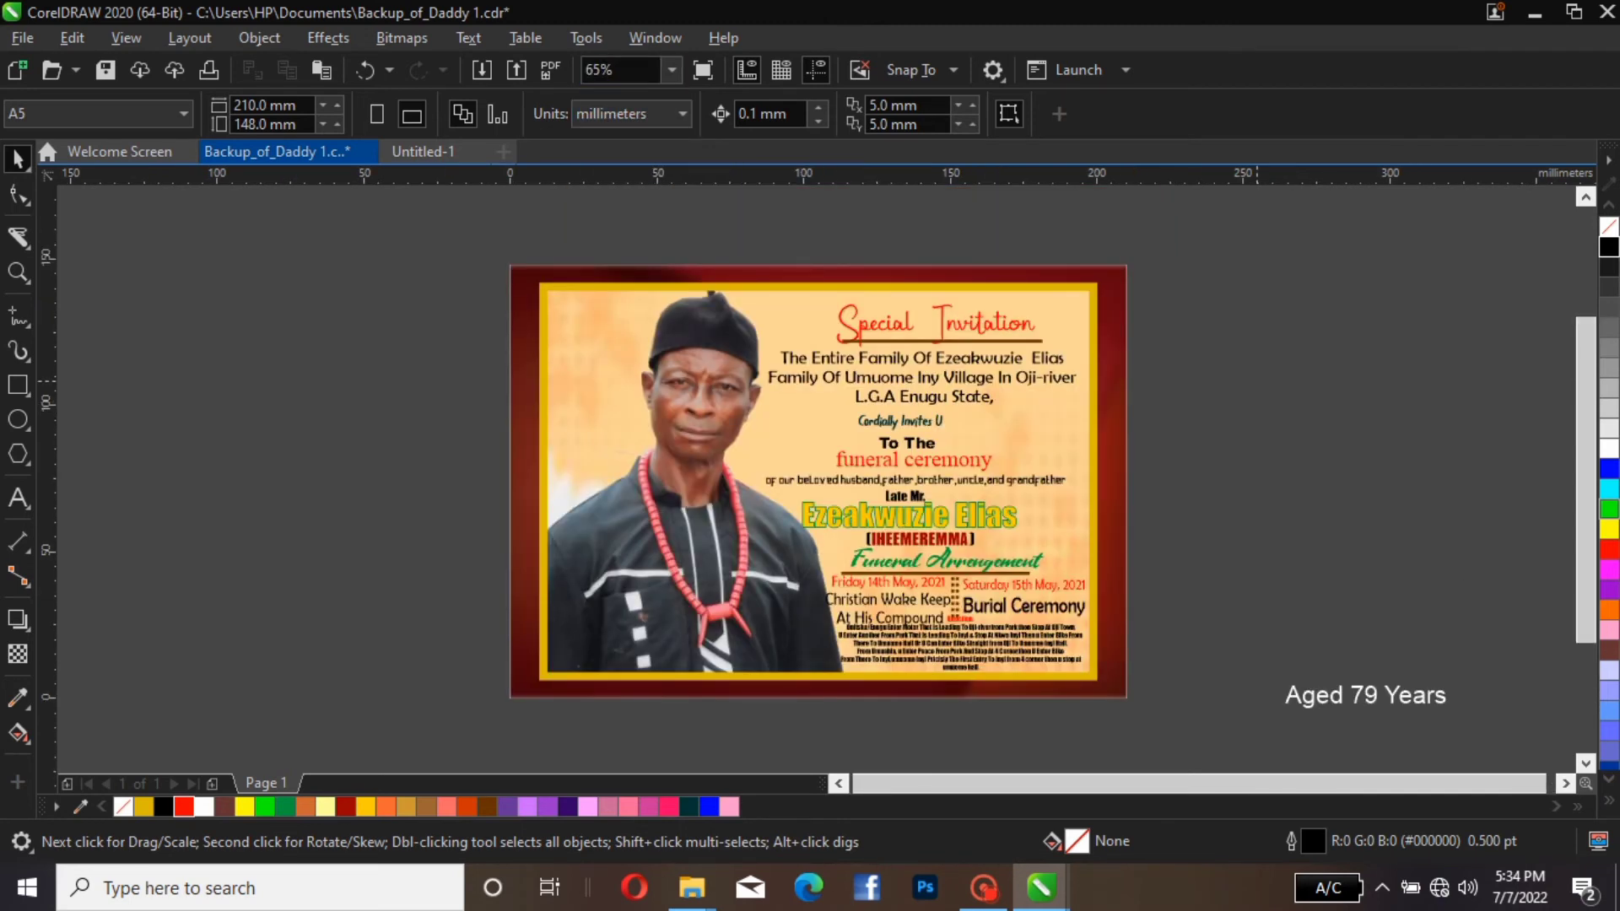
pyautogui.moveTo(687, 235); pyautogui.dragTo(1097, 634)
pyautogui.press('Up')
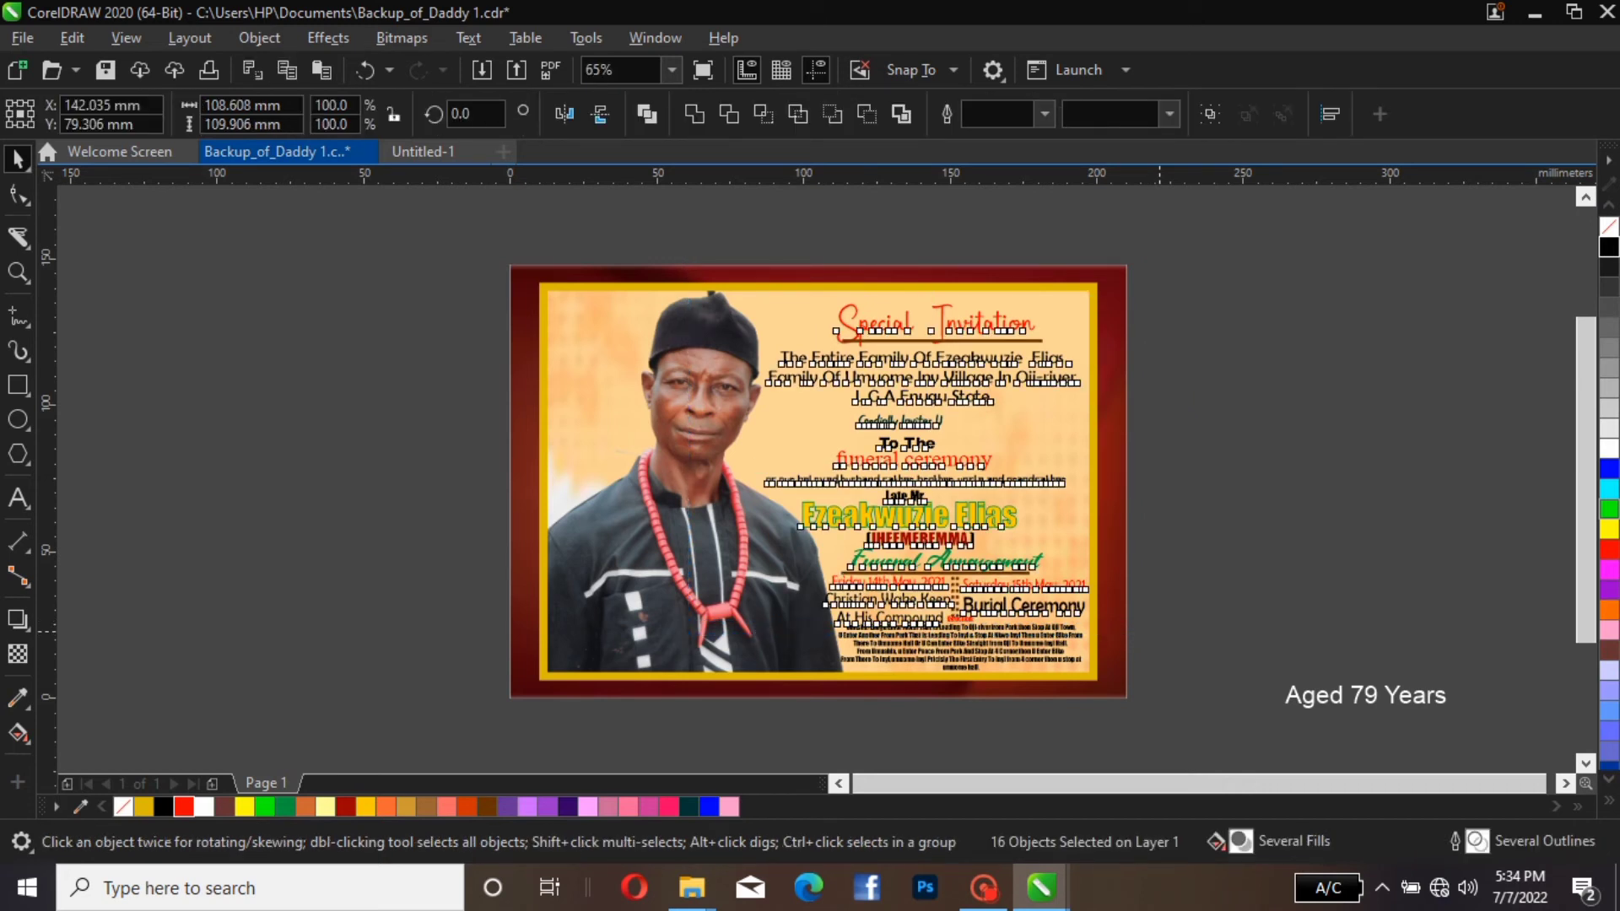
pyautogui.press('Up')
pyautogui.press('Up')
pyautogui.press('Up')
pyautogui.press('Up')
pyautogui.press('Up')
pyautogui.press('Up')
pyautogui.press('Up')
pyautogui.press('Up')
pyautogui.press('Up')
pyautogui.press('Up')
pyautogui.press('Up')
pyautogui.press('Up')
pyautogui.press('Up')
pyautogui.press('Up')
pyautogui.press('Up')
pyautogui.press('Up')
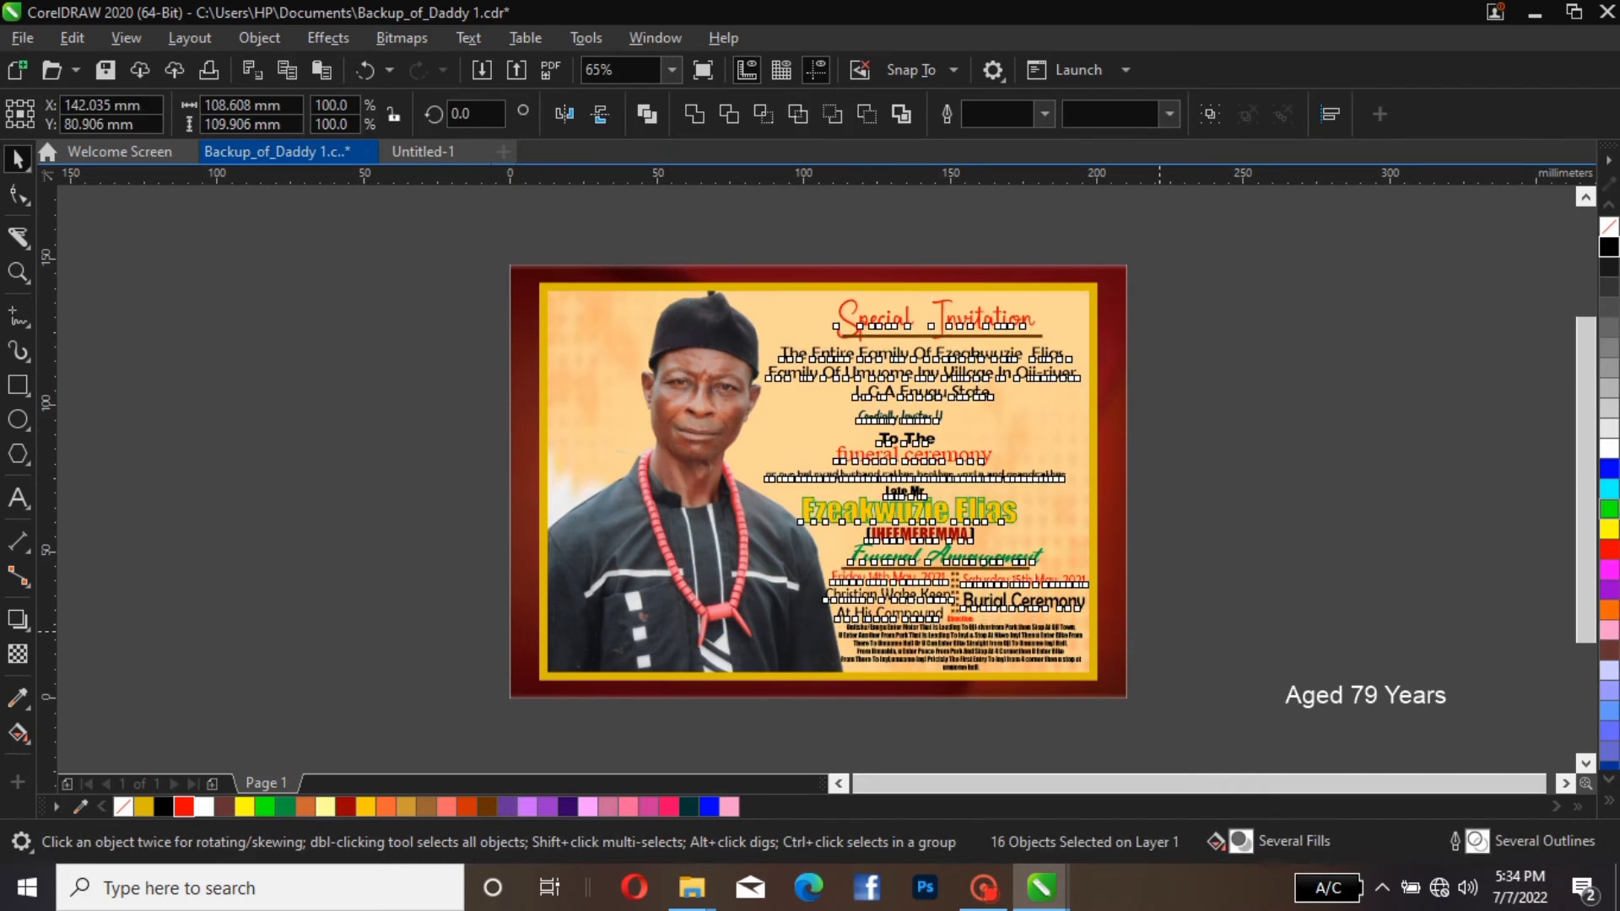
pyautogui.press('Up')
pyautogui.press('Up')
pyautogui.press('Up')
pyautogui.press('Up')
pyautogui.press('Up')
pyautogui.press('Up')
pyautogui.press('Up')
pyautogui.press('Up')
pyautogui.press('Up')
pyautogui.press('Up')
pyautogui.press('Up')
pyautogui.press('Up')
pyautogui.press('Up')
pyautogui.press('Up')
pyautogui.press('Up')
pyautogui.press('Up')
pyautogui.press('Up')
pyautogui.press('Up')
pyautogui.press('Up')
pyautogui.press('Up')
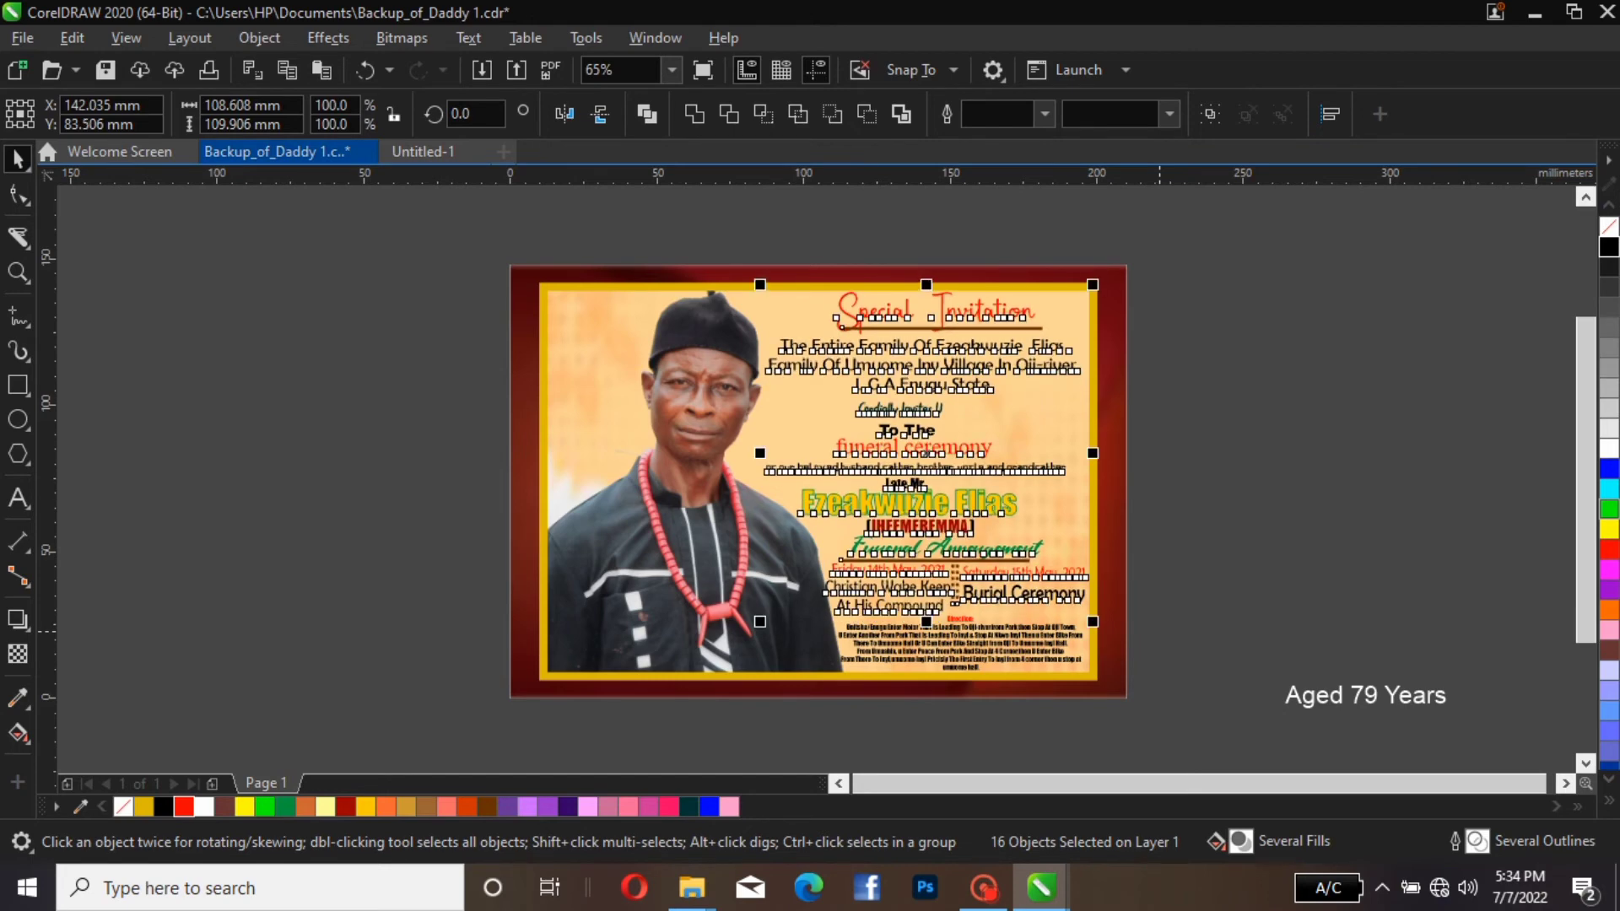
# Nudge the selected invitation text and arrangement items down together to a vertical position of about 82.8 mm, and deselect them
pyautogui.press('Down')
pyautogui.press('Down')
pyautogui.press('Down')
pyautogui.press('Down')
pyautogui.press('Down')
pyautogui.press('Down')
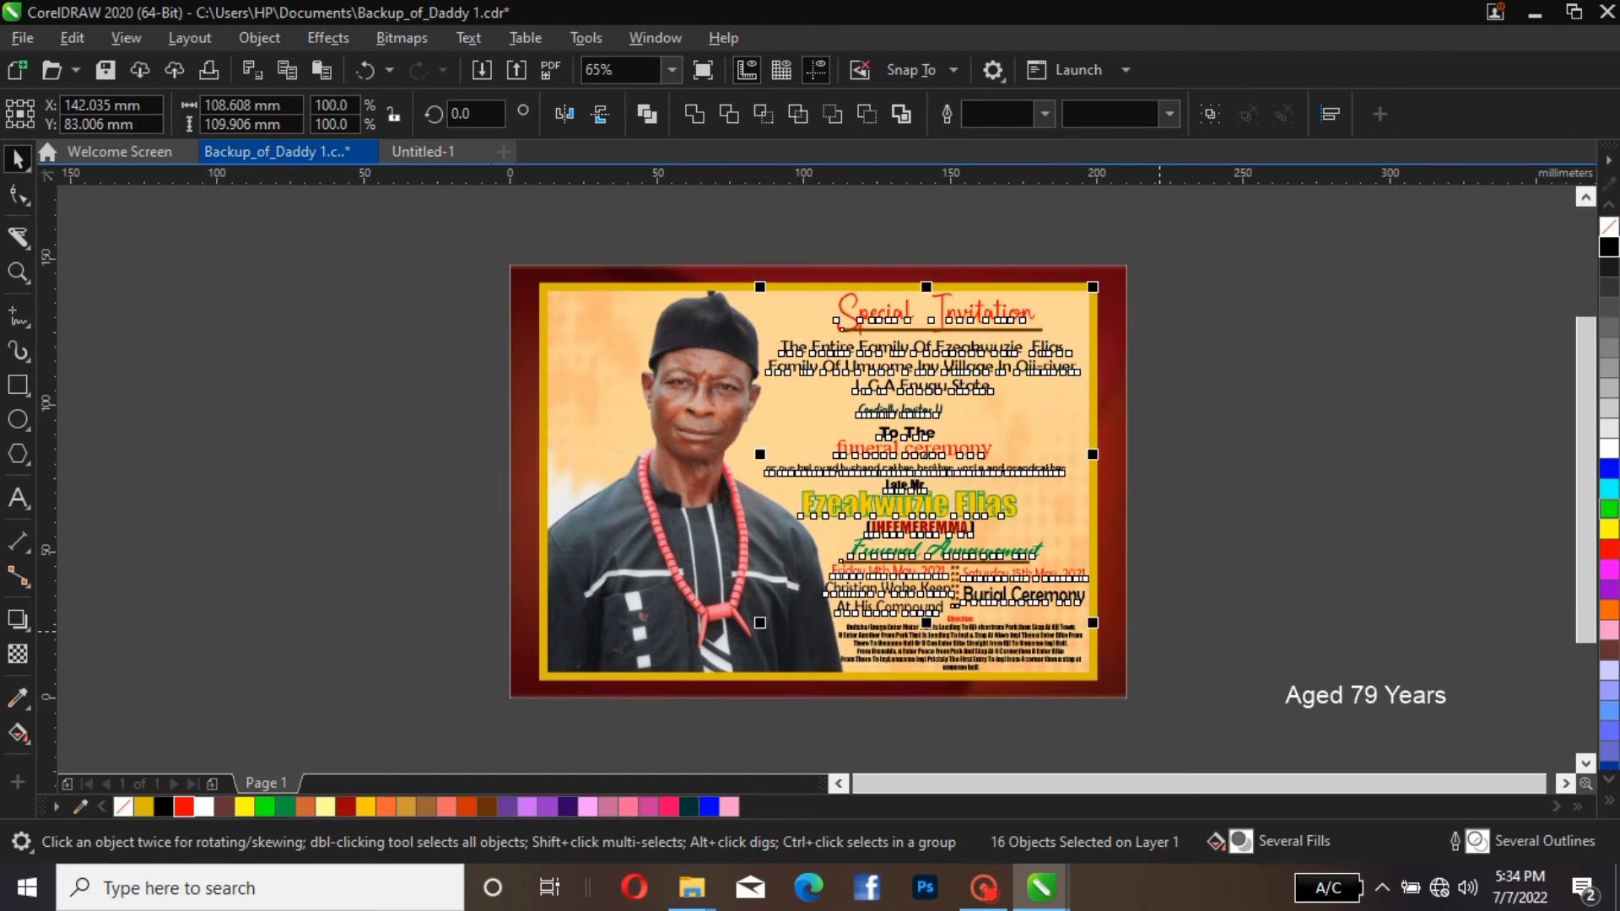
pyautogui.press('Down')
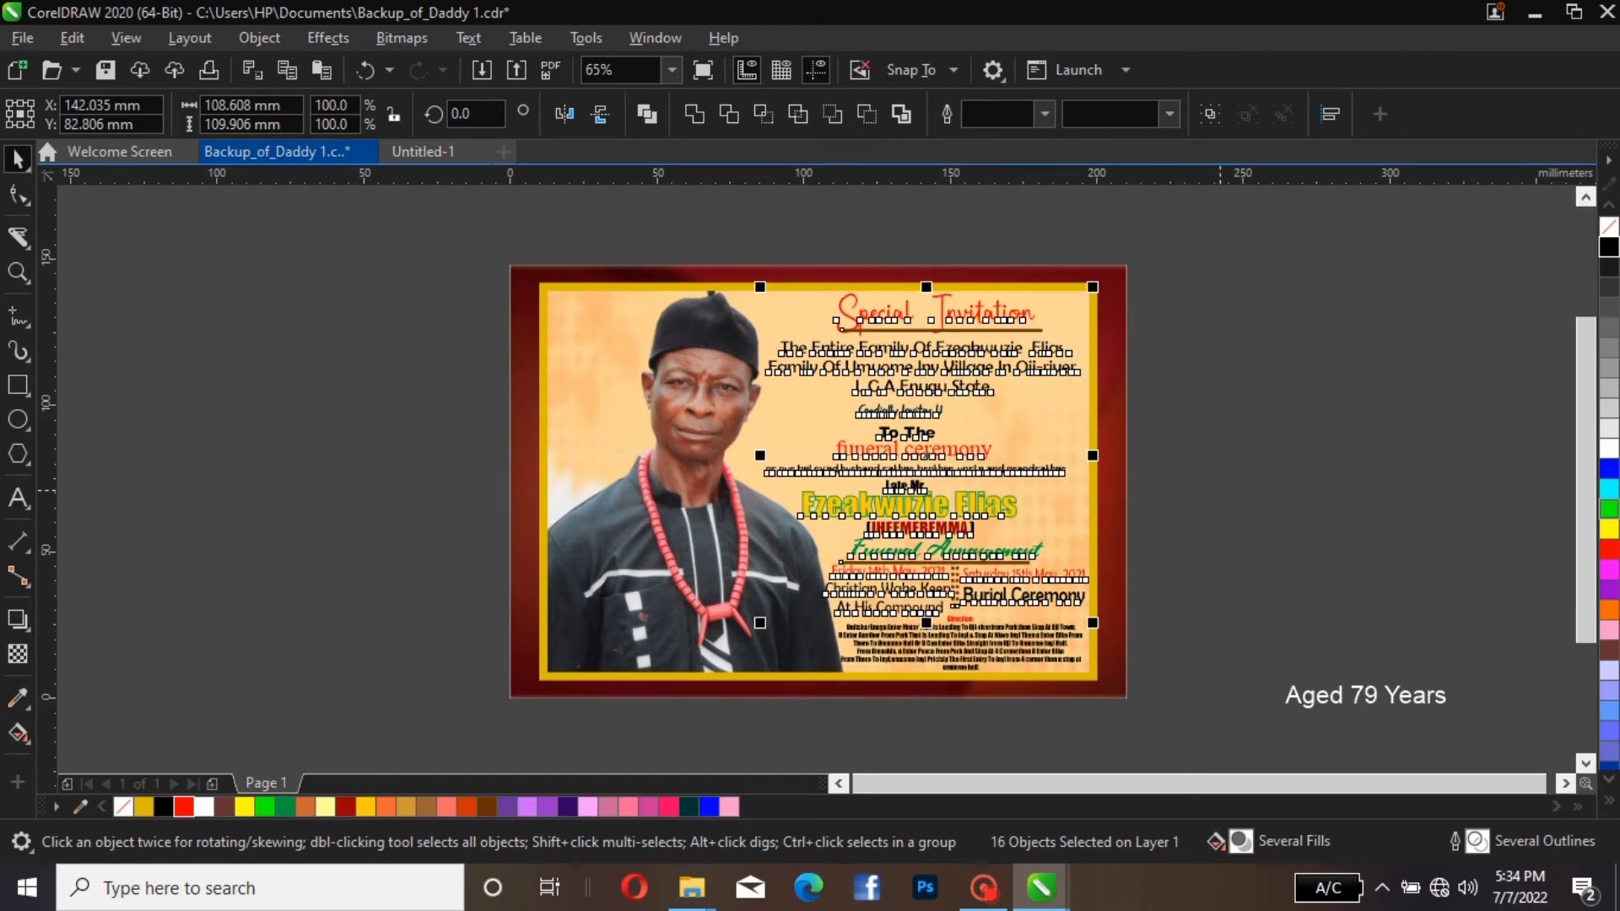
pyautogui.press('Escape')
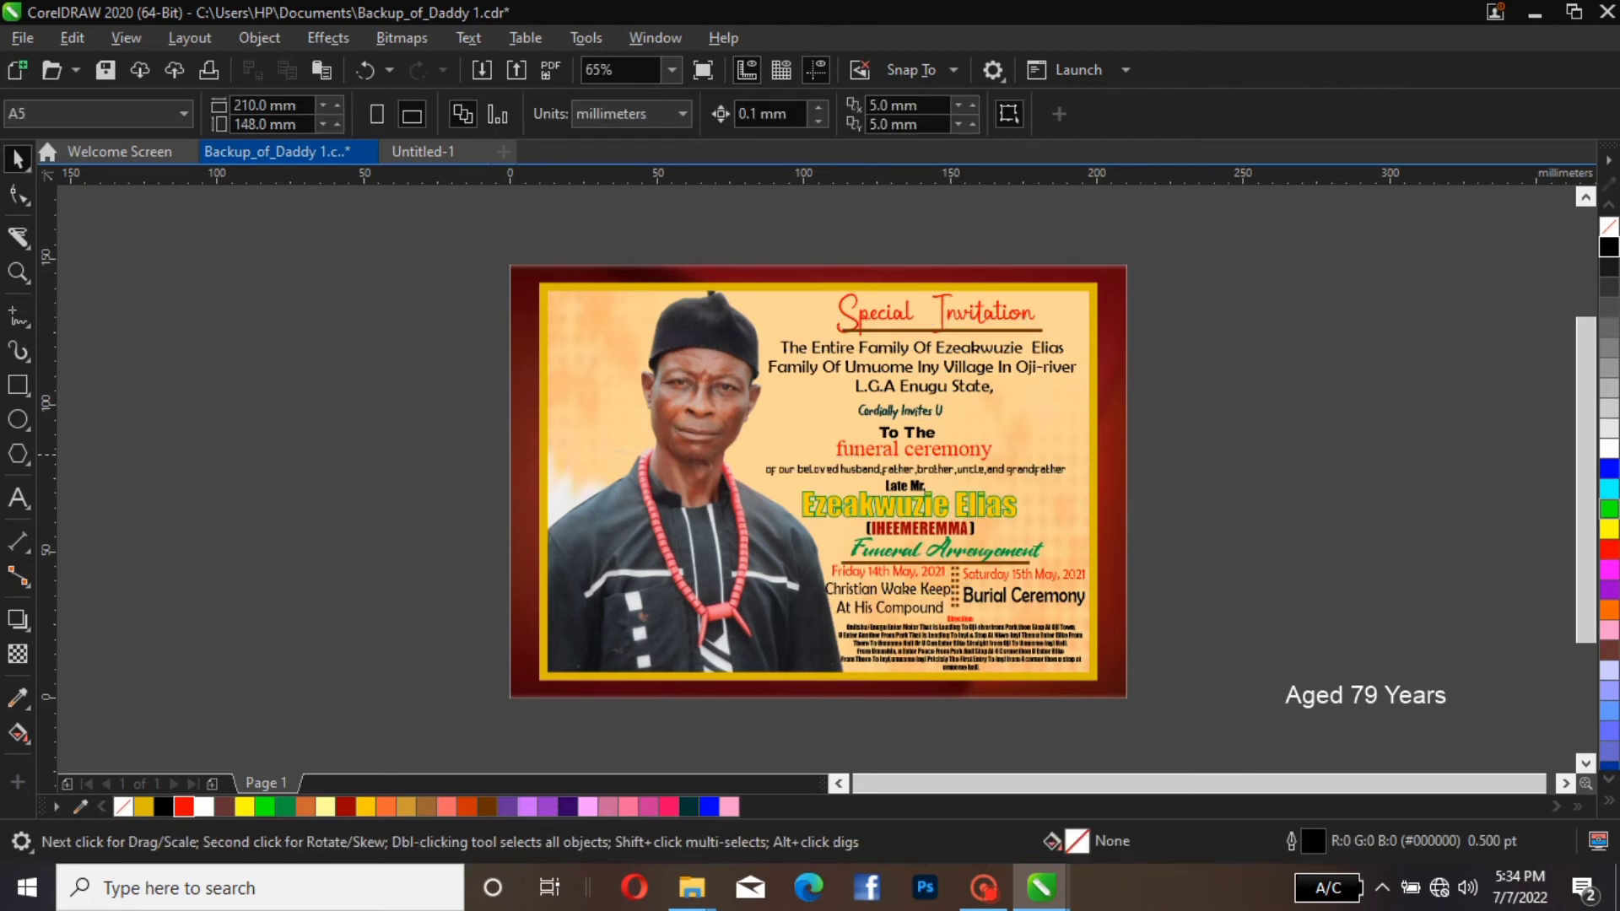
pyautogui.click(921, 530)
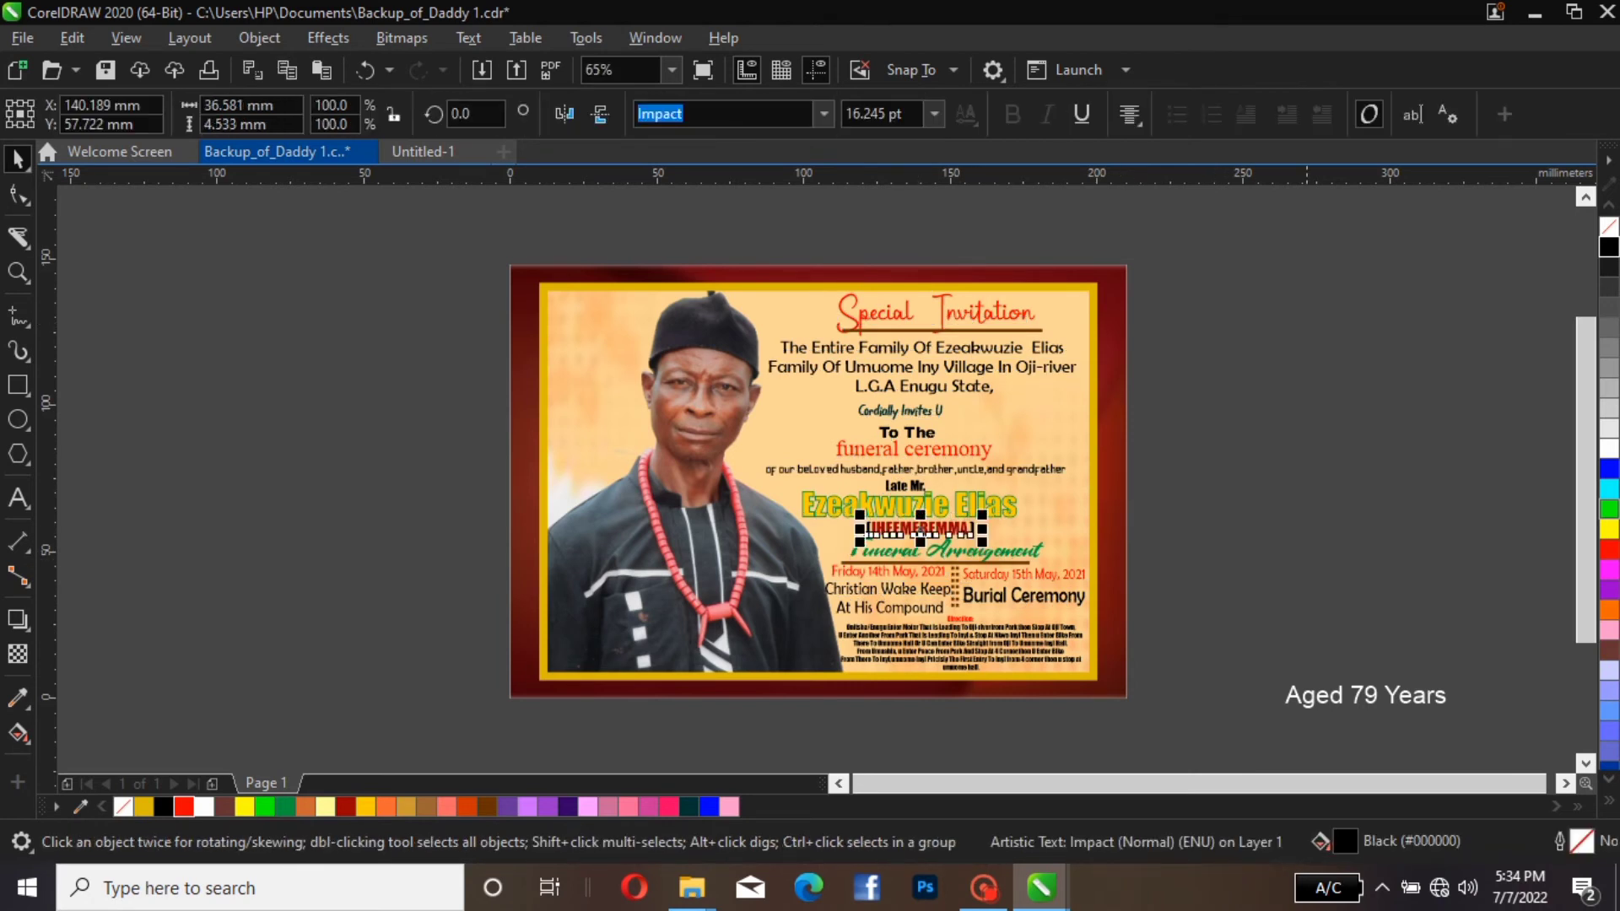
pyautogui.moveTo(921, 530); pyautogui.dragTo(1378, 530)
pyautogui.click(1377, 531)
pyautogui.click(921, 530)
pyautogui.click(1294, 466)
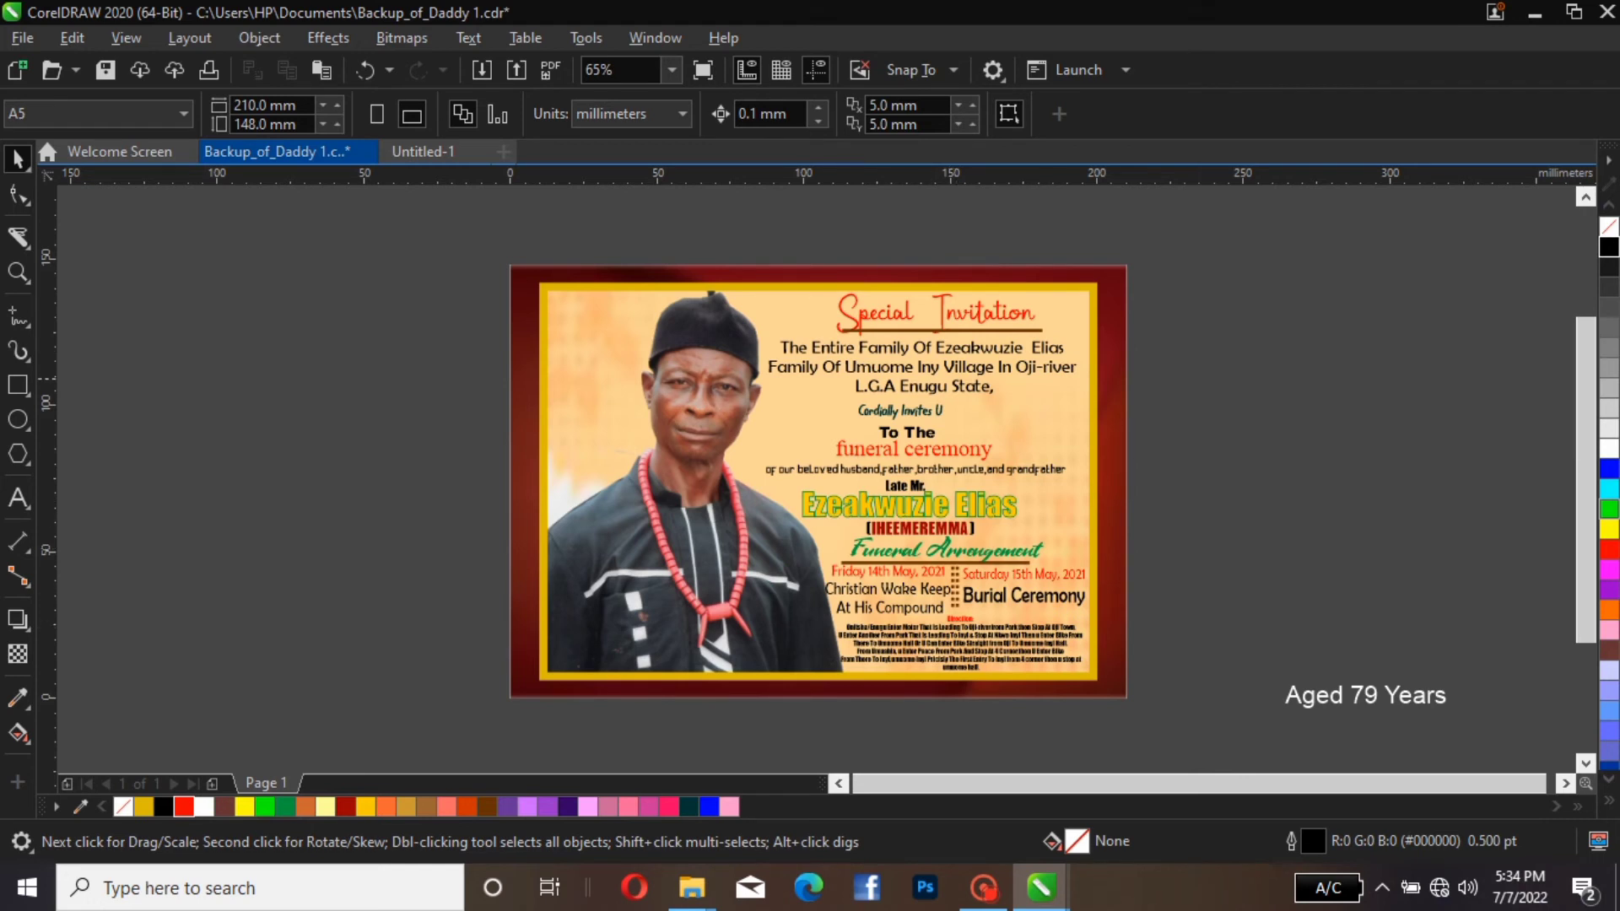
# Enlarge the three-line family text to about 107.4 × 18.7 mm and shift "Cordially Invites U" and "To The" rightward to centre them beneath it
pyautogui.click(1051, 366)
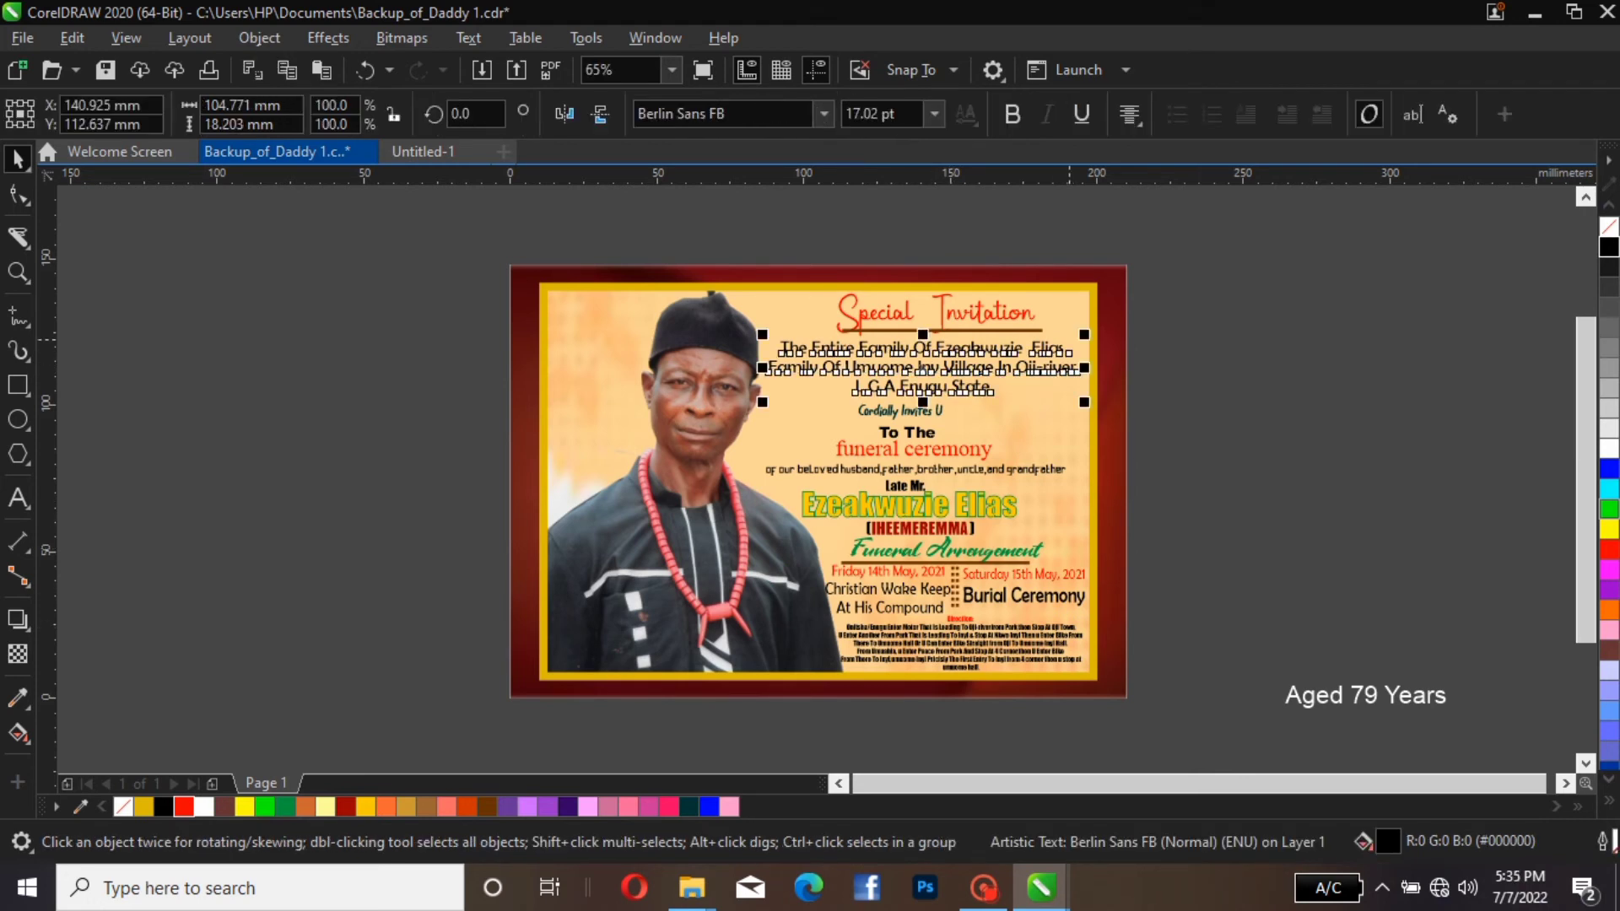
pyautogui.moveTo(1085, 334); pyautogui.dragTo(1093, 330)
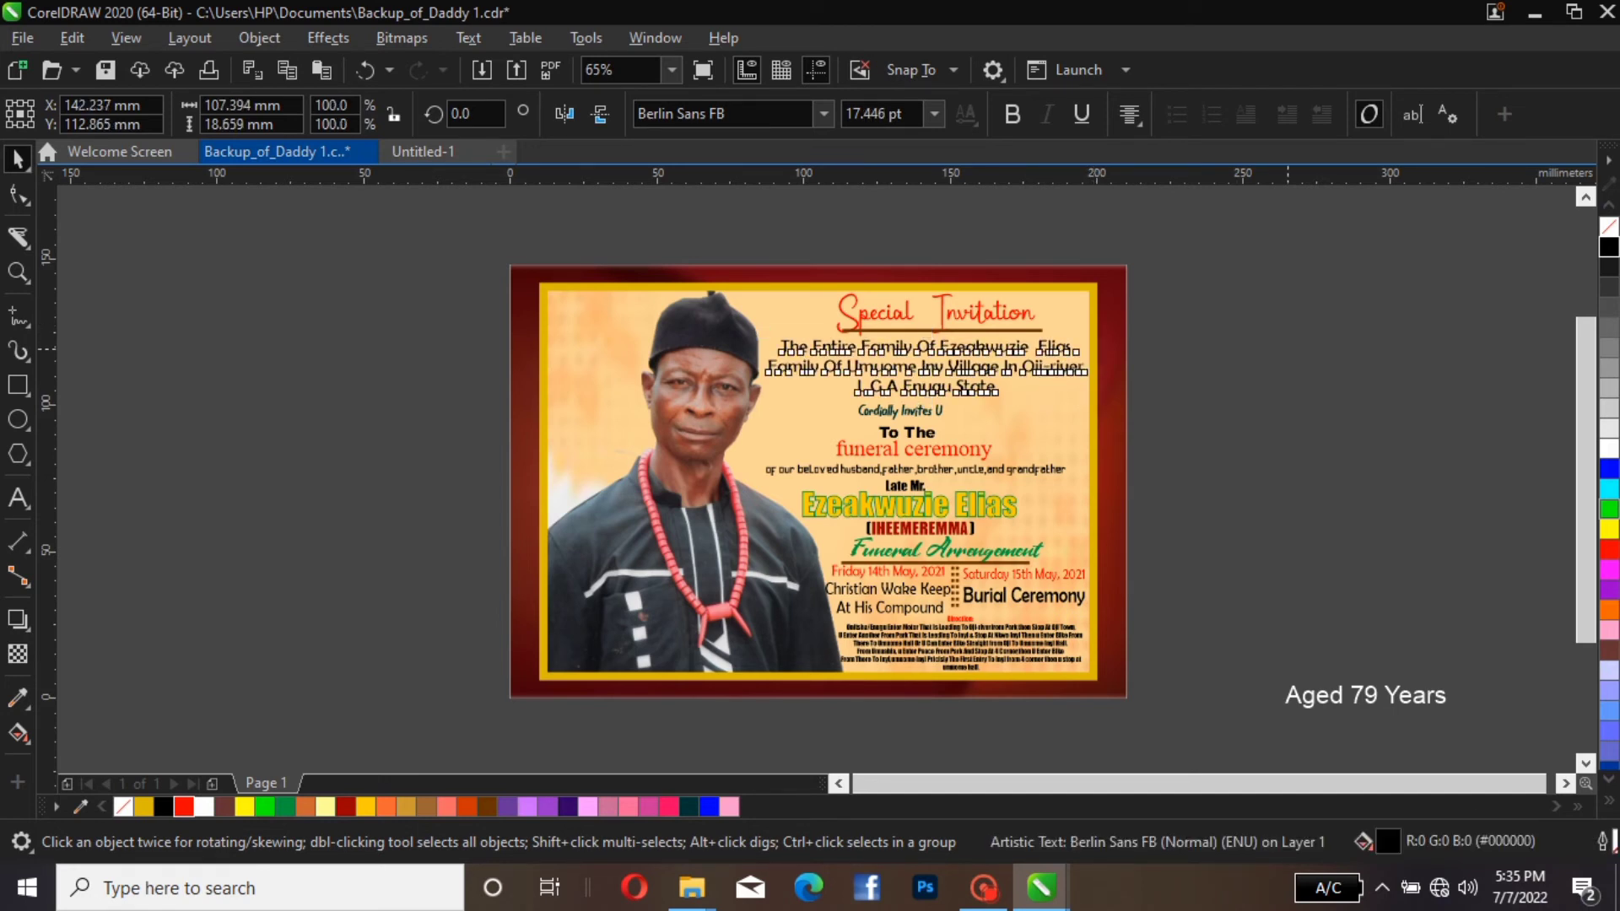
pyautogui.click(918, 413)
pyautogui.moveTo(918, 414)
pyautogui.mouseDown()
pyautogui.moveTo(943, 415)
pyautogui.moveTo(913, 437)
pyautogui.moveTo(930, 437)
pyautogui.mouseUp()
# Shift "funeral ceremony" and the "of our beloved husband" line rightward, to horizontal positions of about 142.5 mm and 141.5 mm
pyautogui.click(975, 454)
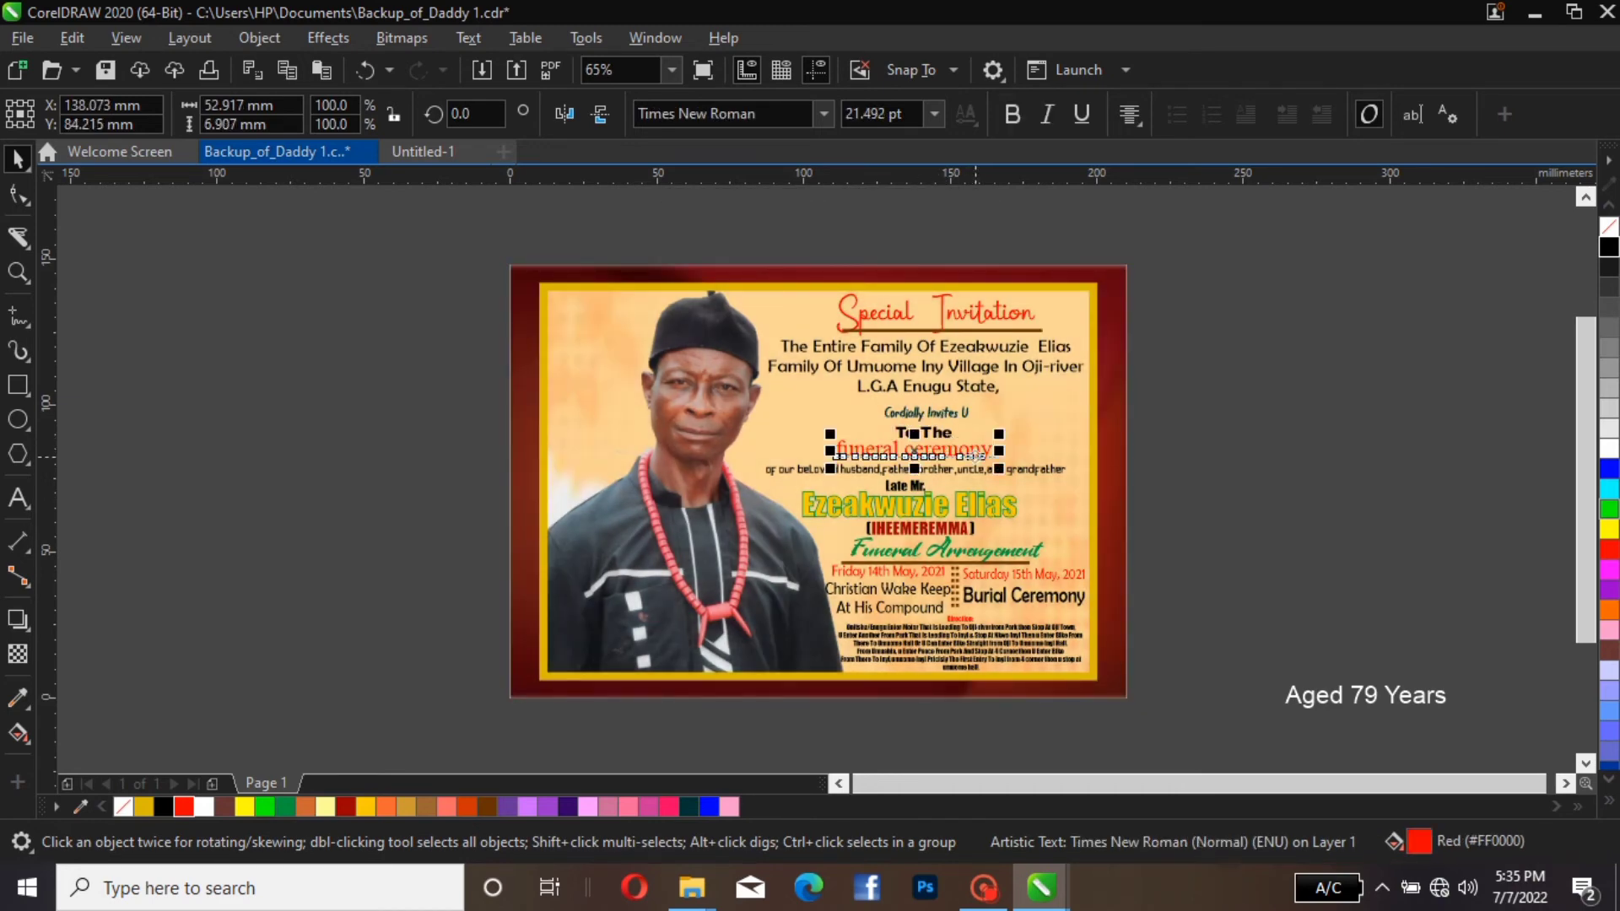
pyautogui.moveTo(928, 457); pyautogui.dragTo(941, 456)
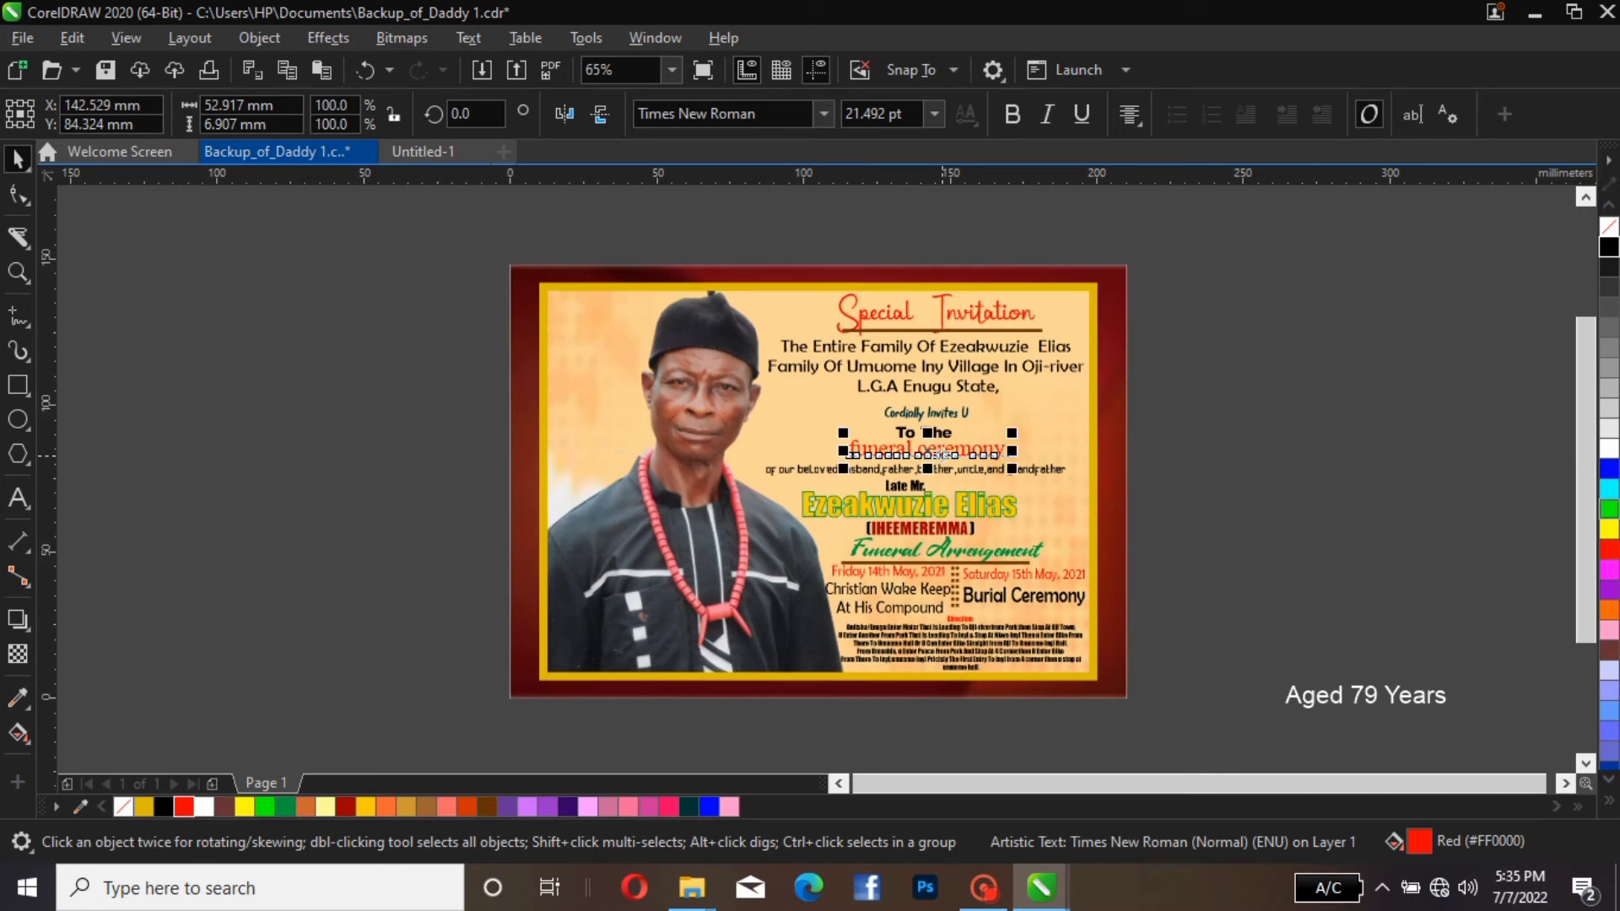
pyautogui.click(939, 469)
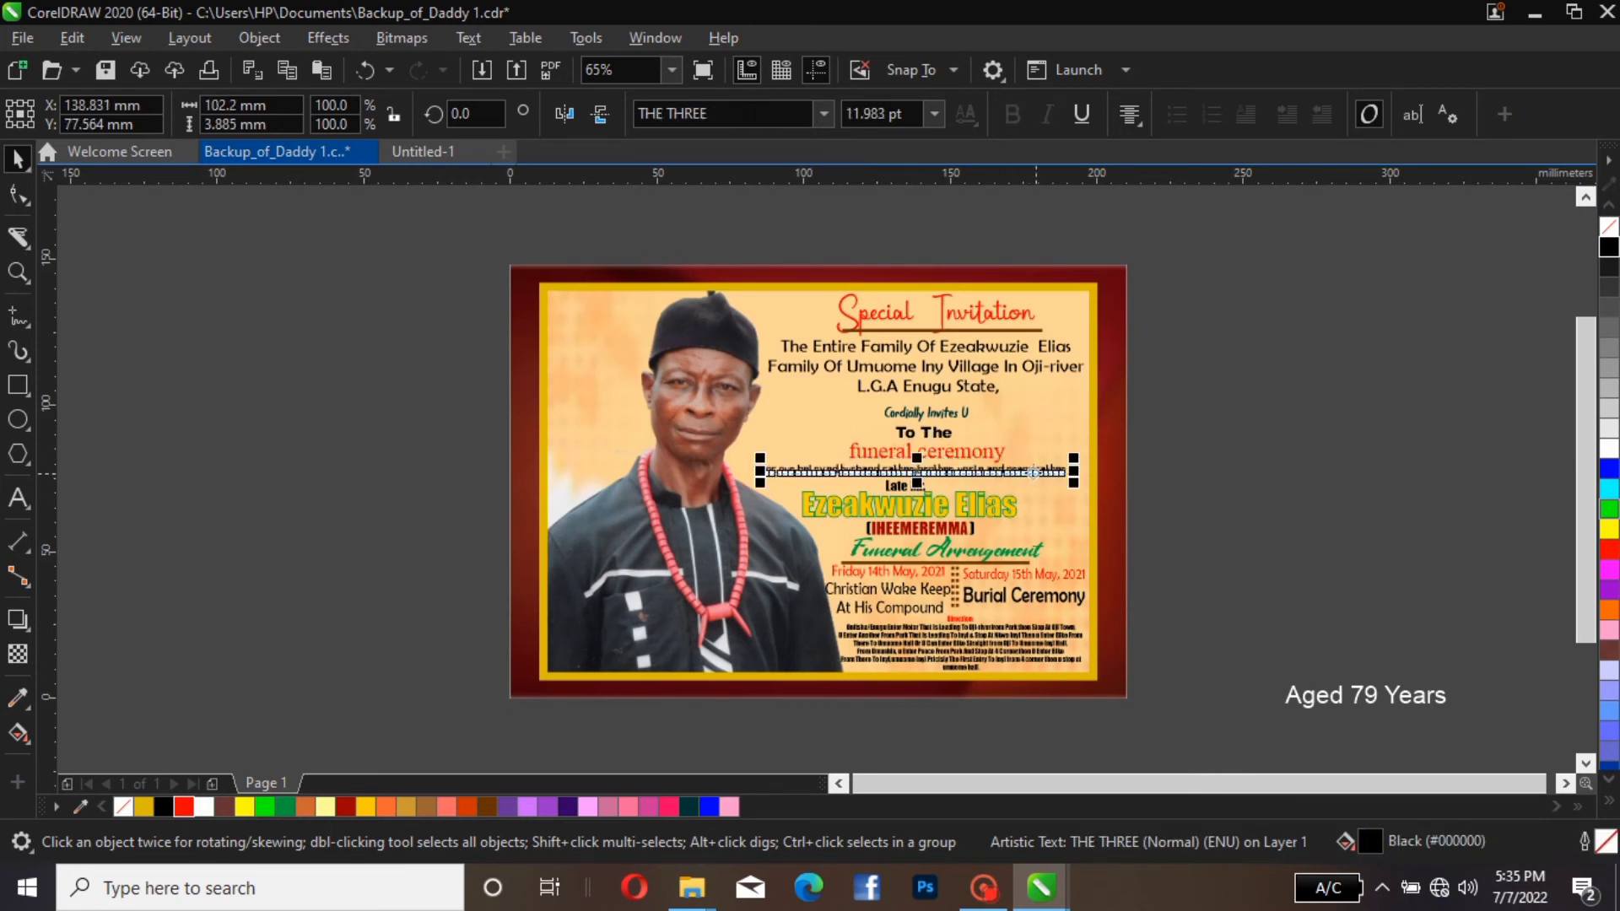
pyautogui.press('Escape')
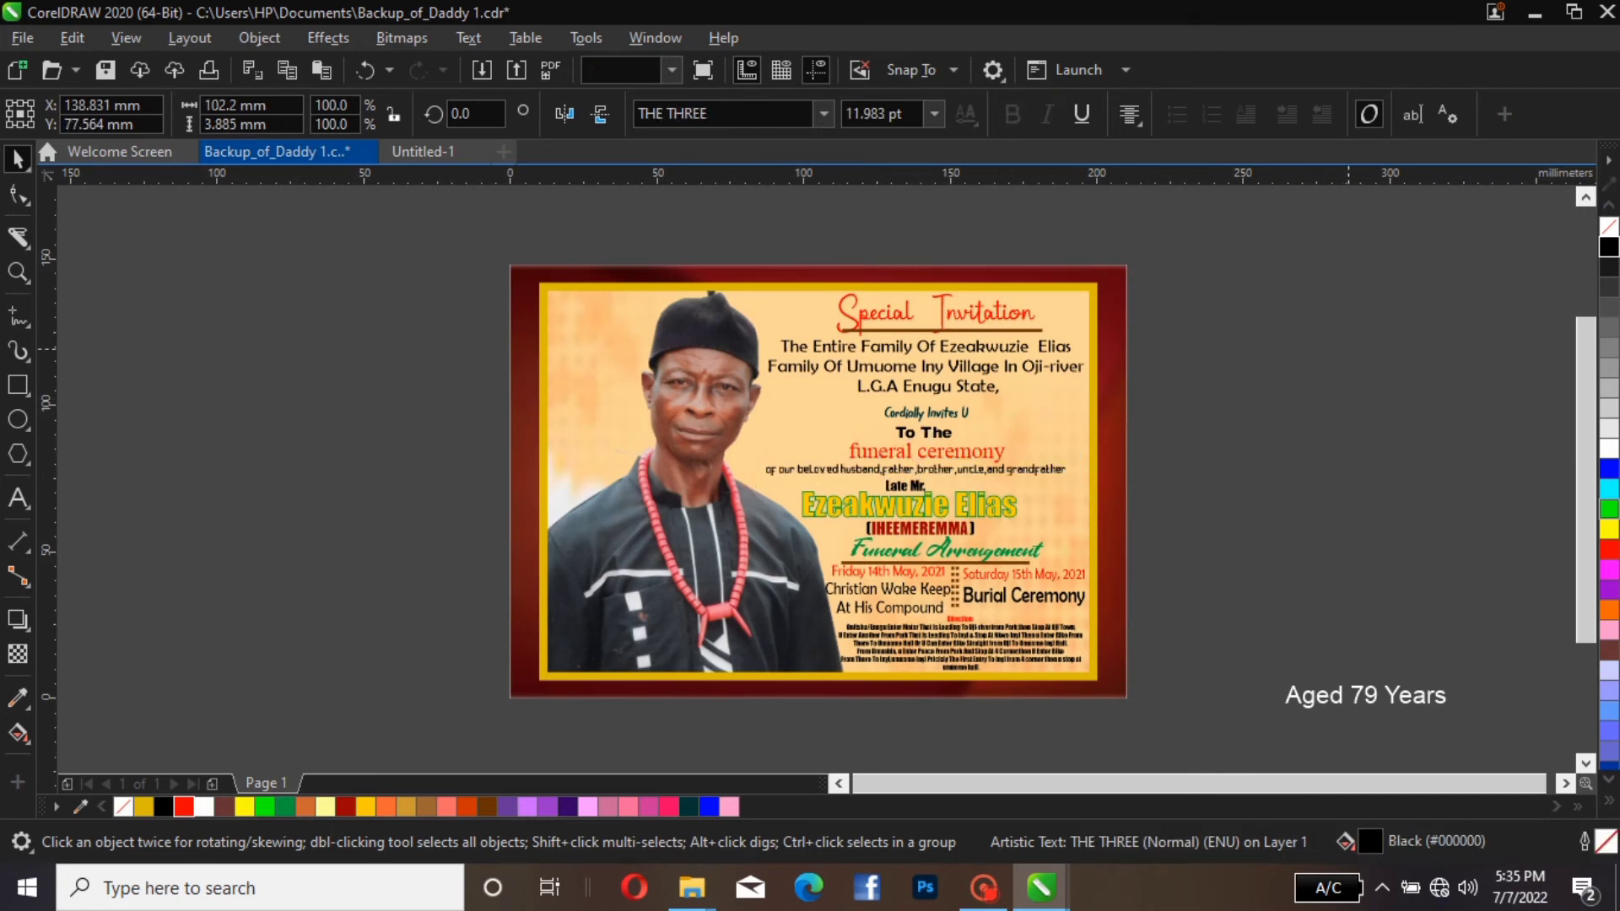
pyautogui.click(1037, 470)
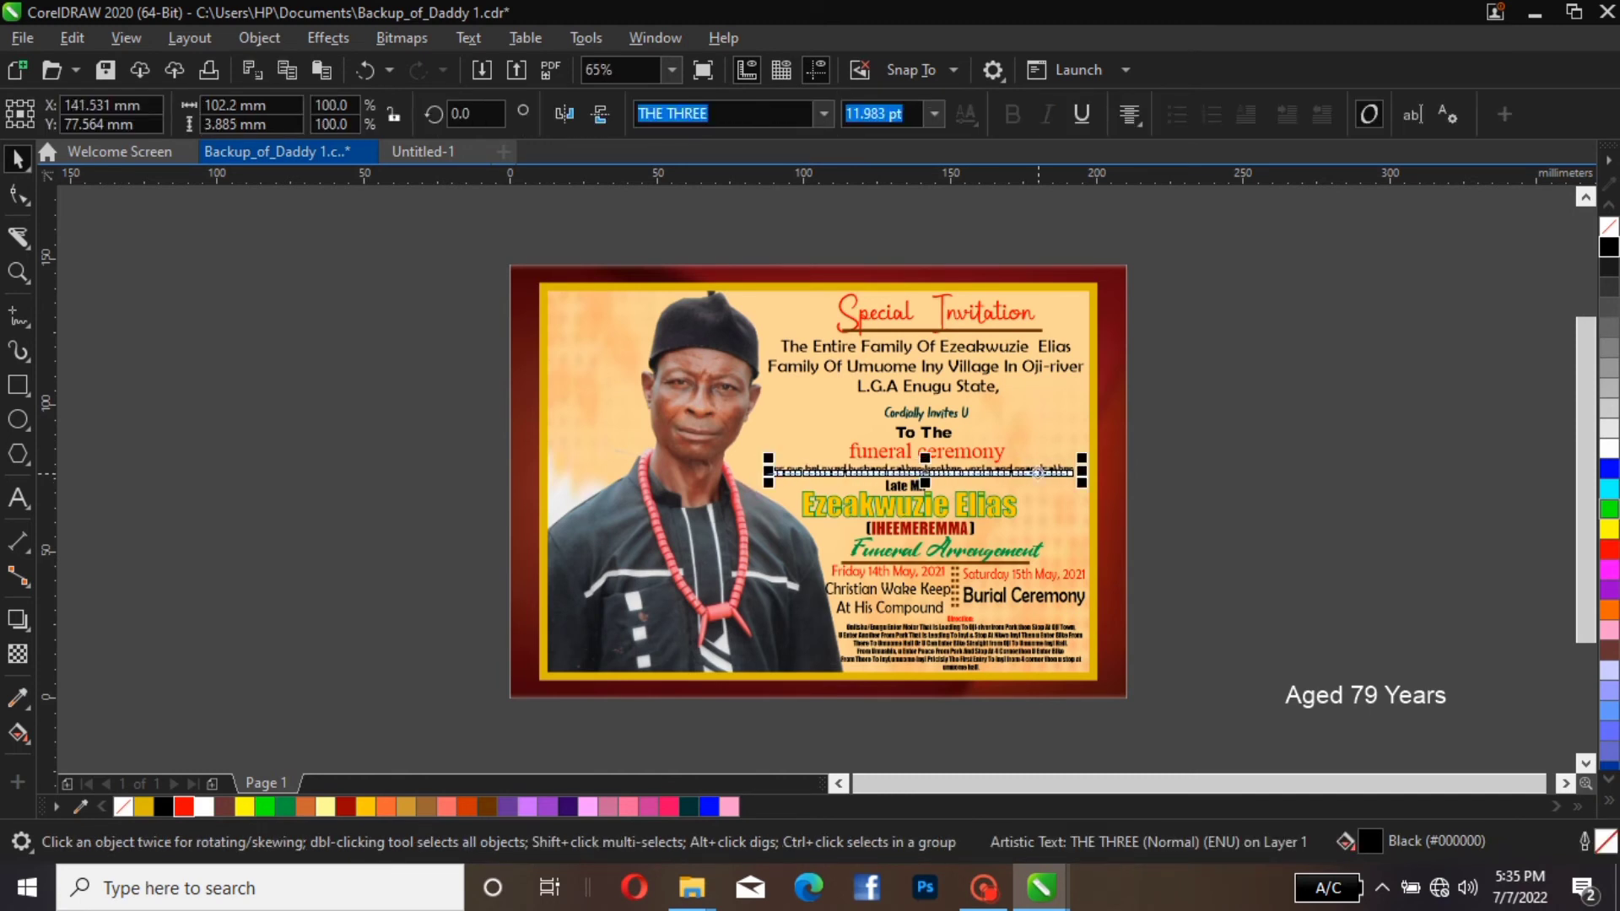
pyautogui.press('Escape')
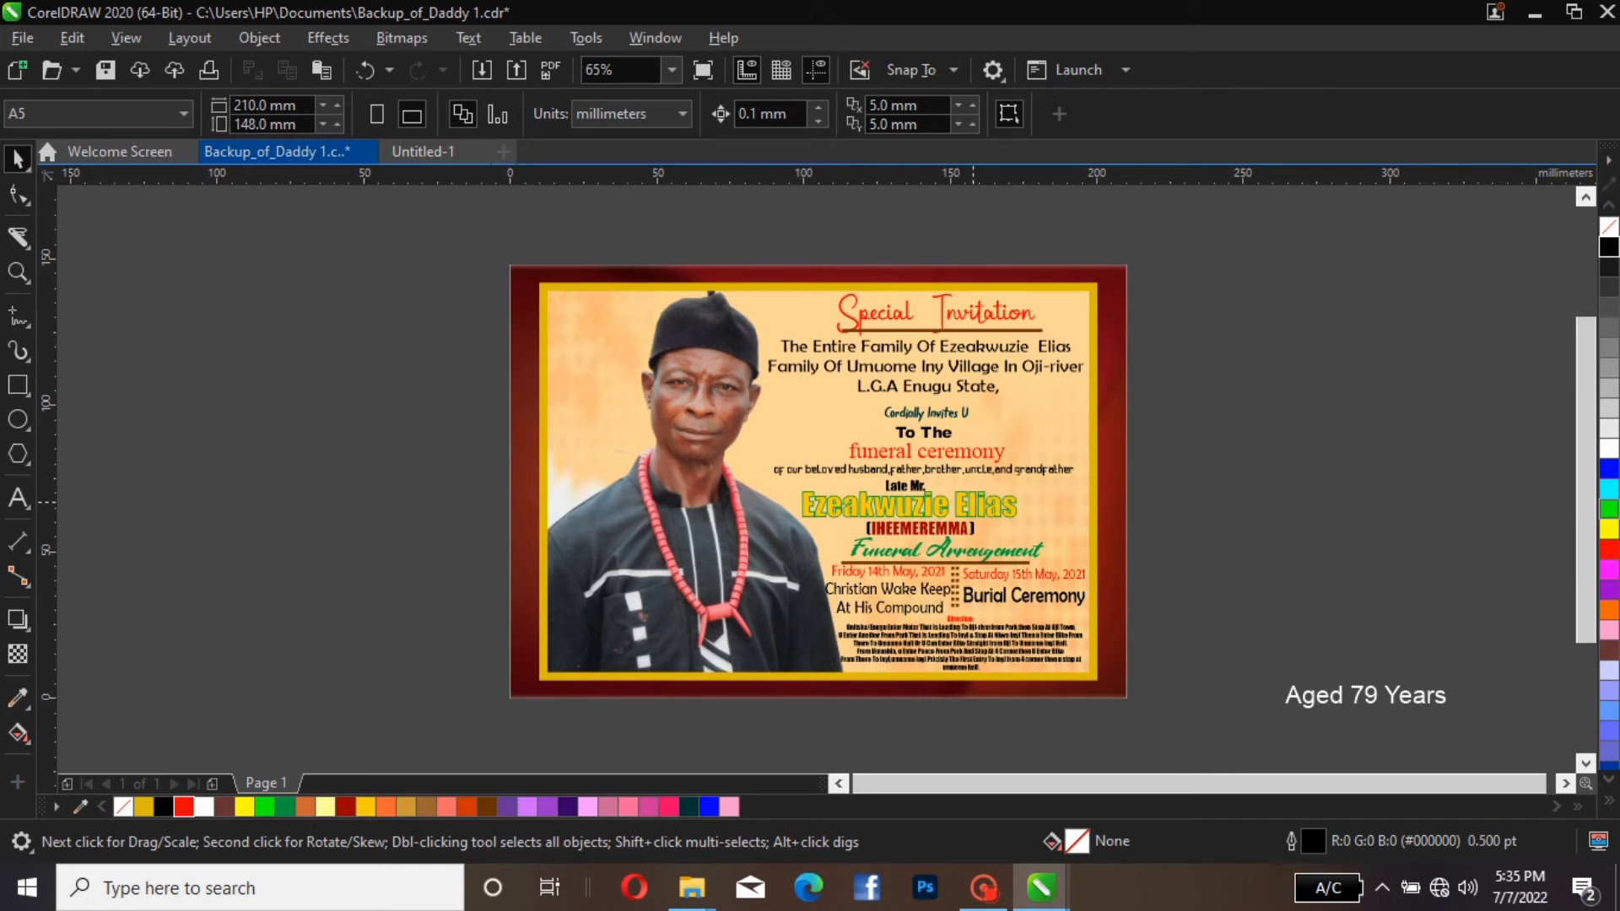
pyautogui.click(970, 505)
pyautogui.press('Escape')
pyautogui.click(1340, 697)
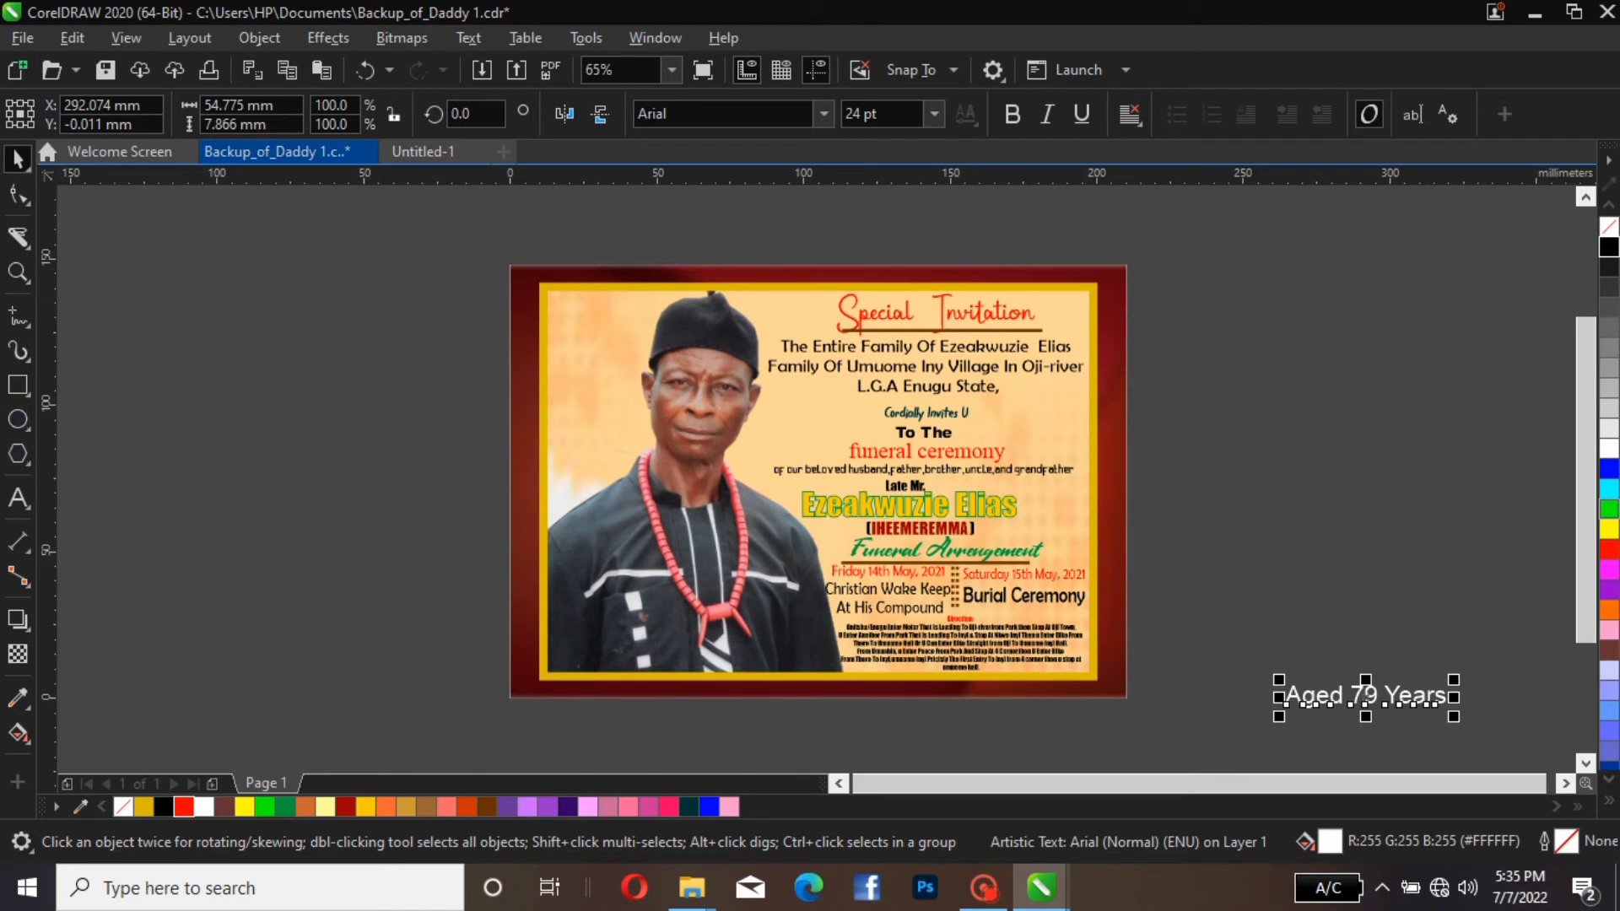
# Draw a rectangle about 46.6 × 13.4 mm on the empty area to the right of the card
pyautogui.click(18, 385)
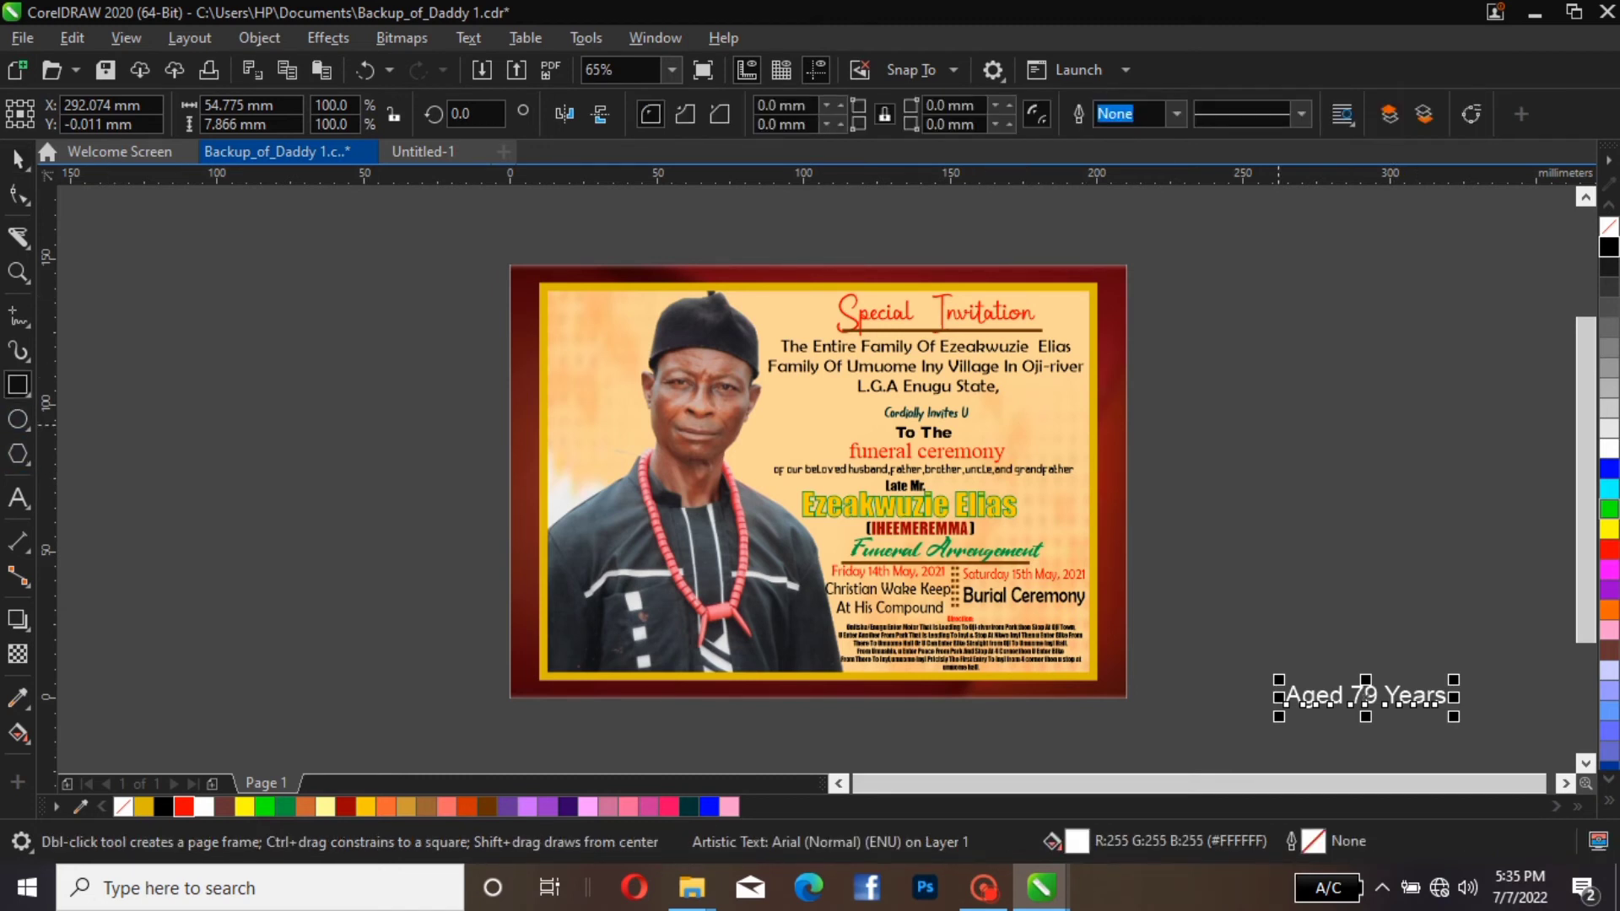
pyautogui.moveTo(1166, 422); pyautogui.dragTo(1305, 462)
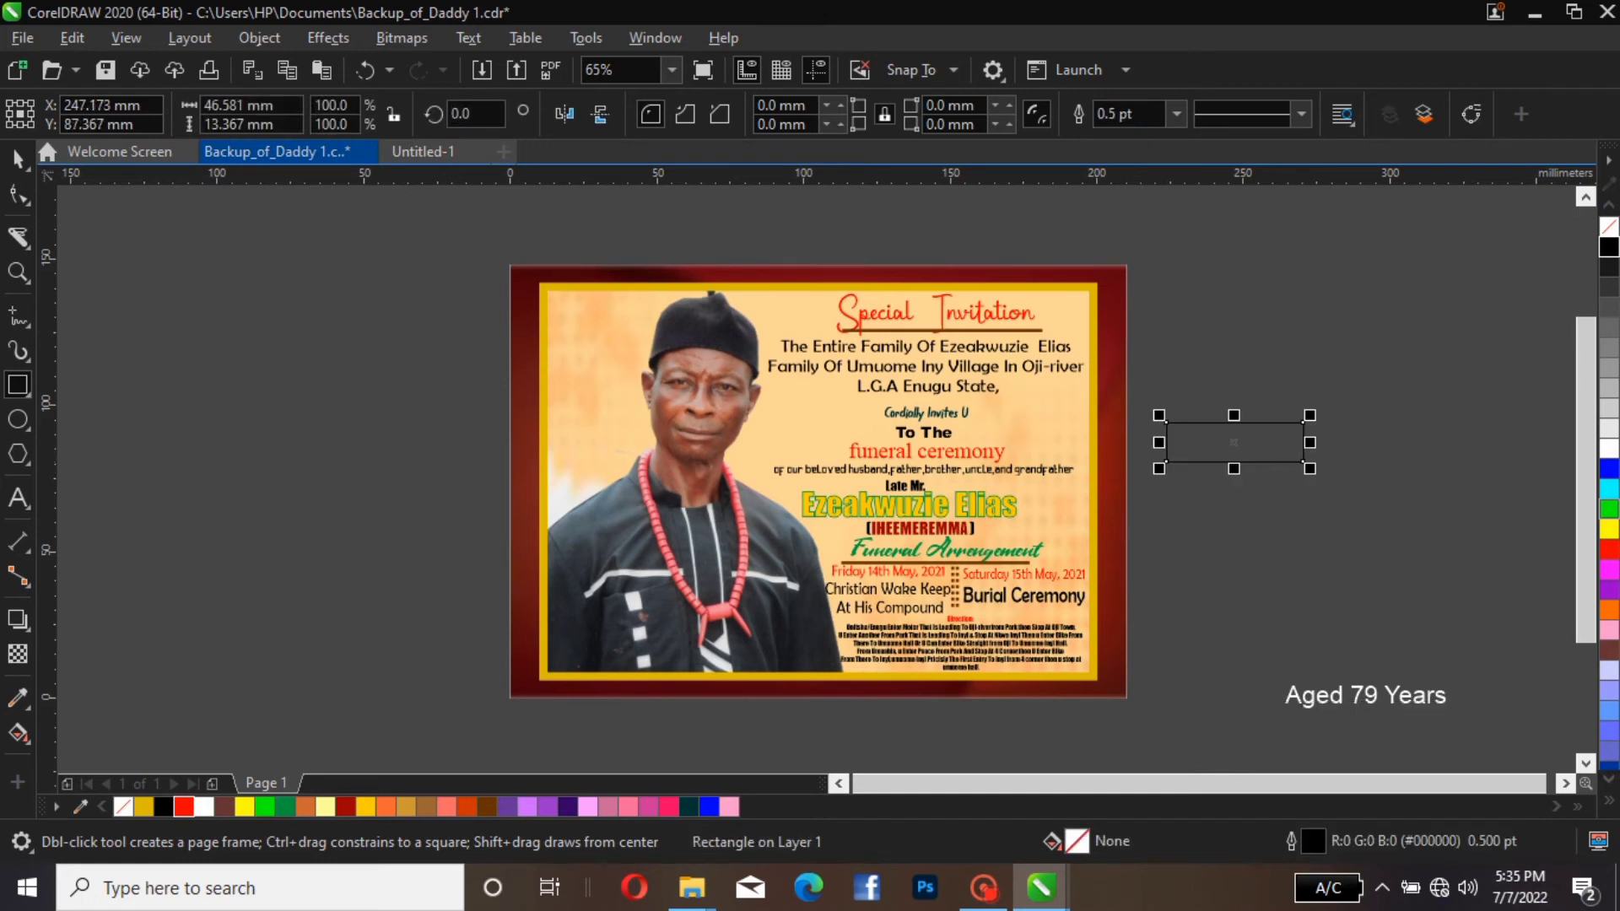
pyautogui.press('space')
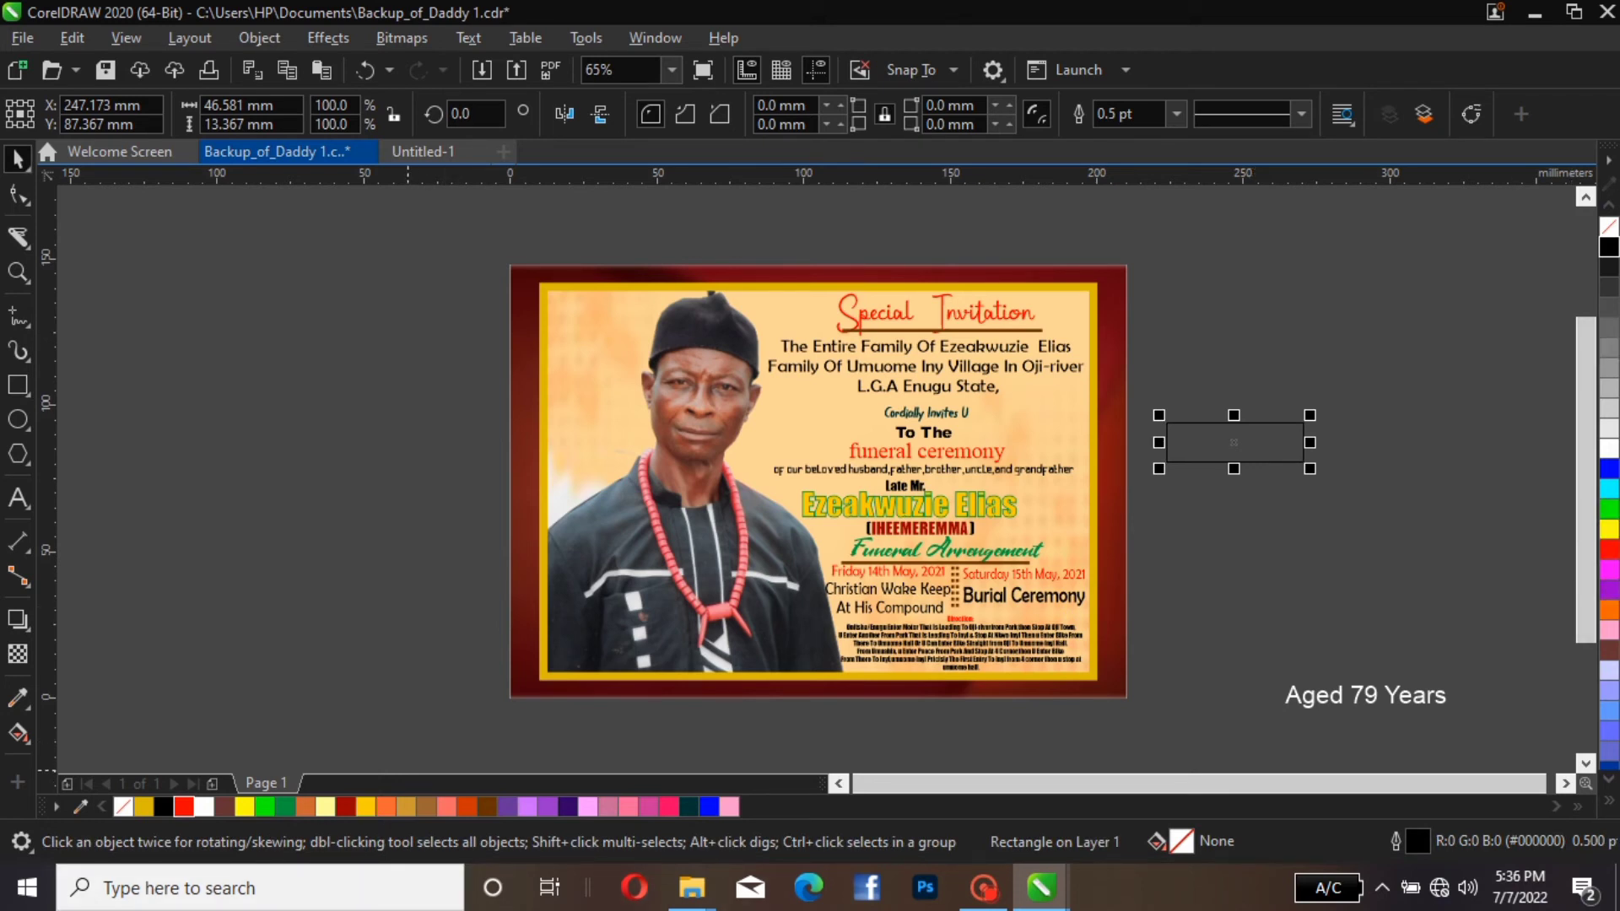
# Try Brown, Walnut and Light Purple fills on the new rectangle
pyautogui.click(427, 806)
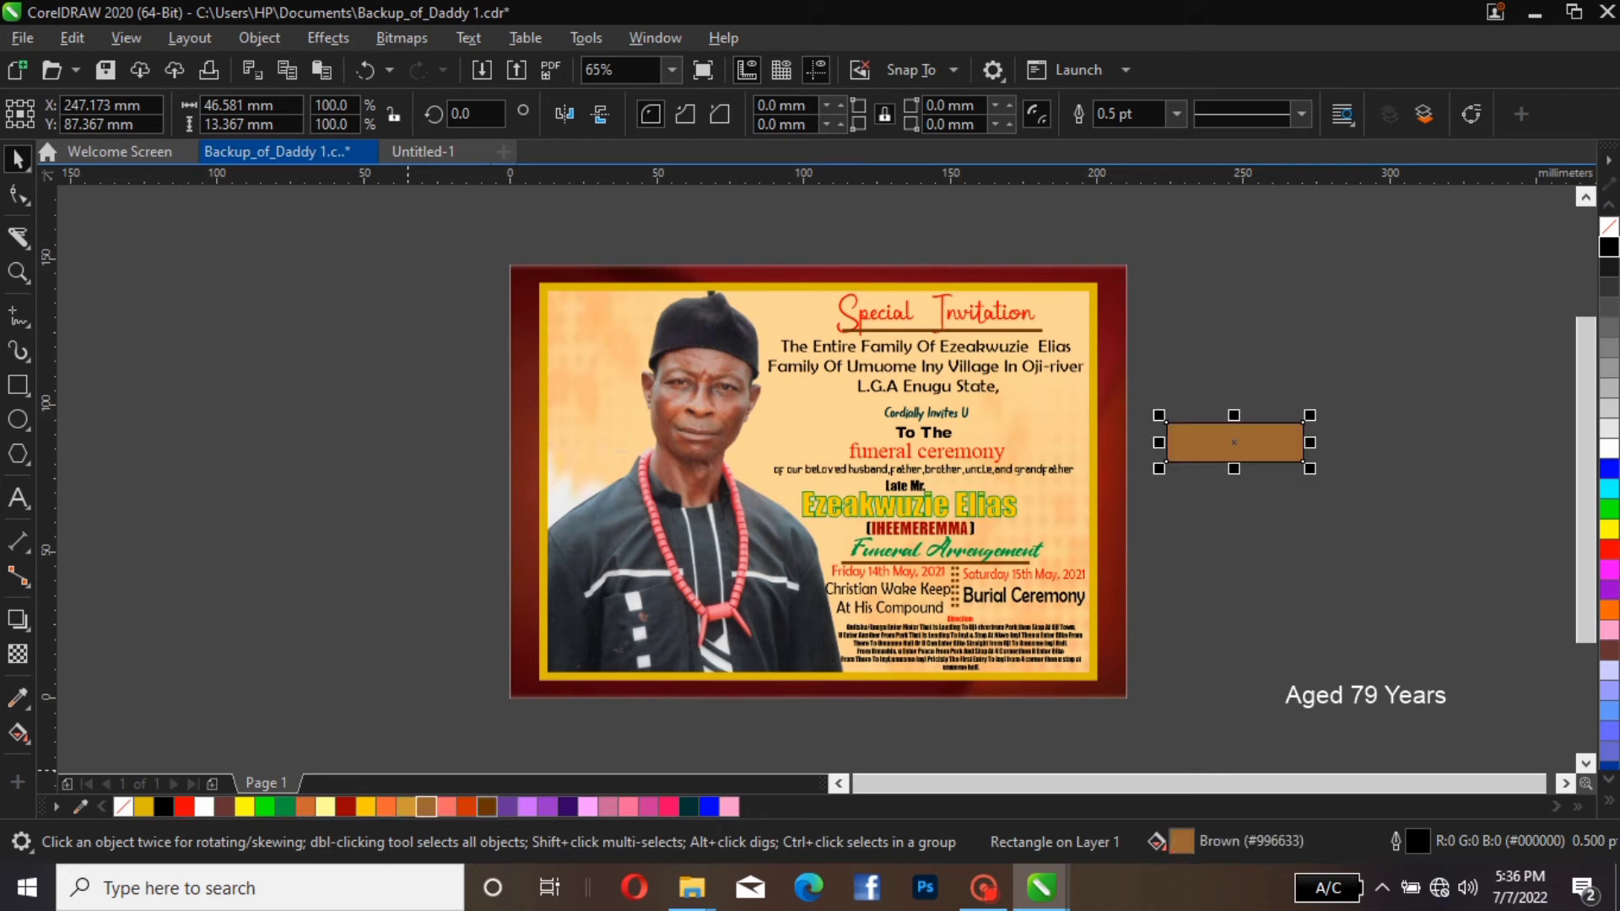
pyautogui.click(487, 807)
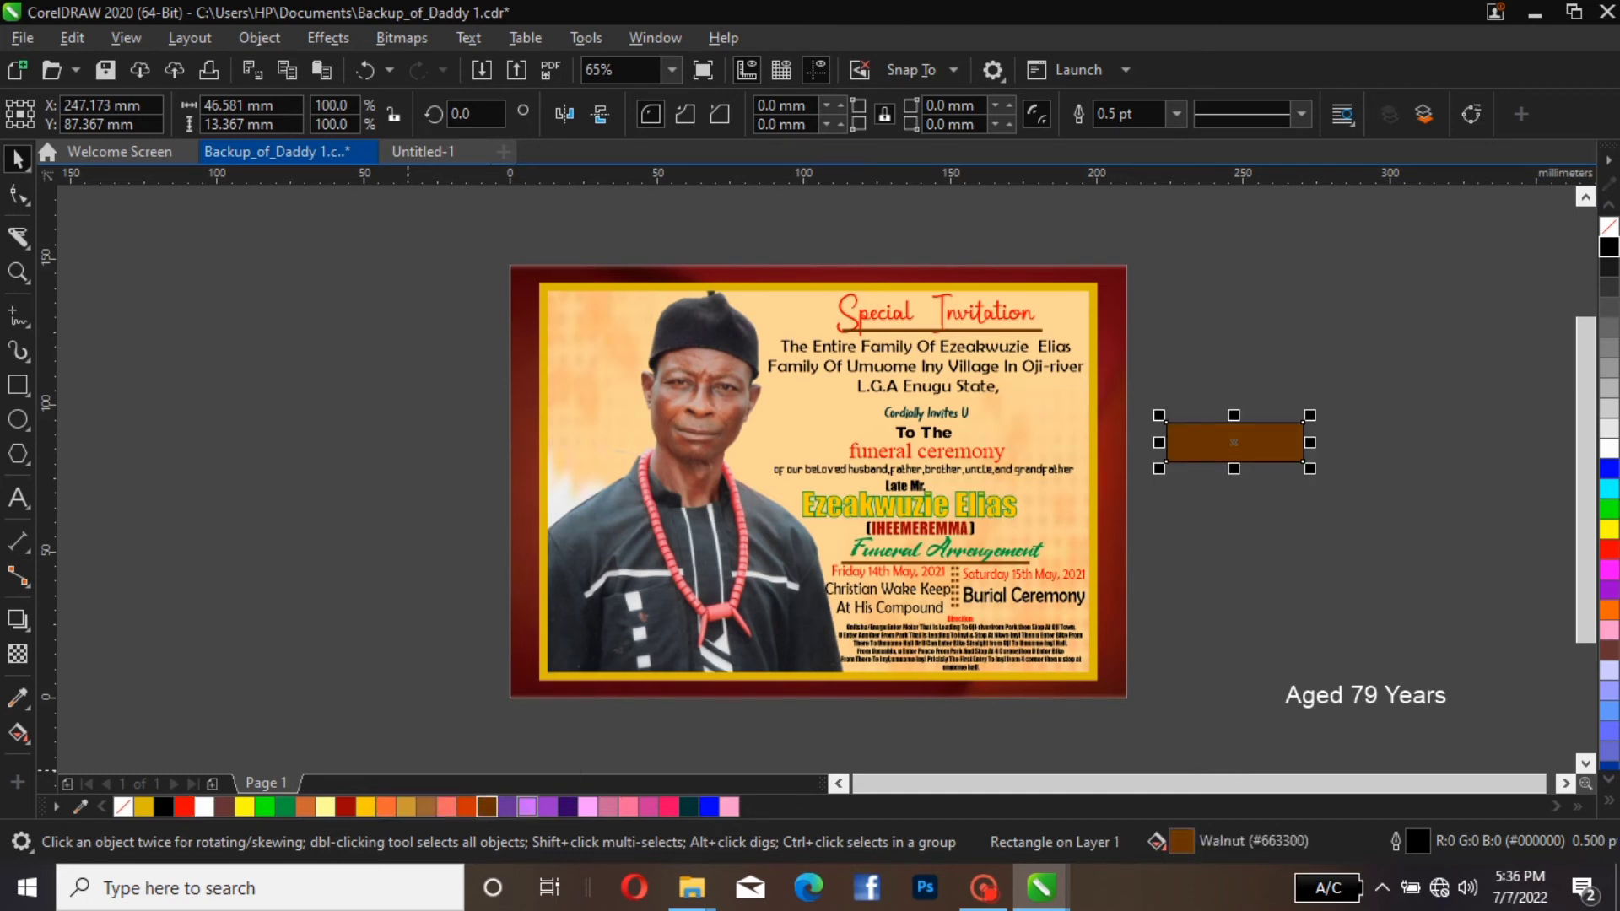
pyautogui.click(527, 807)
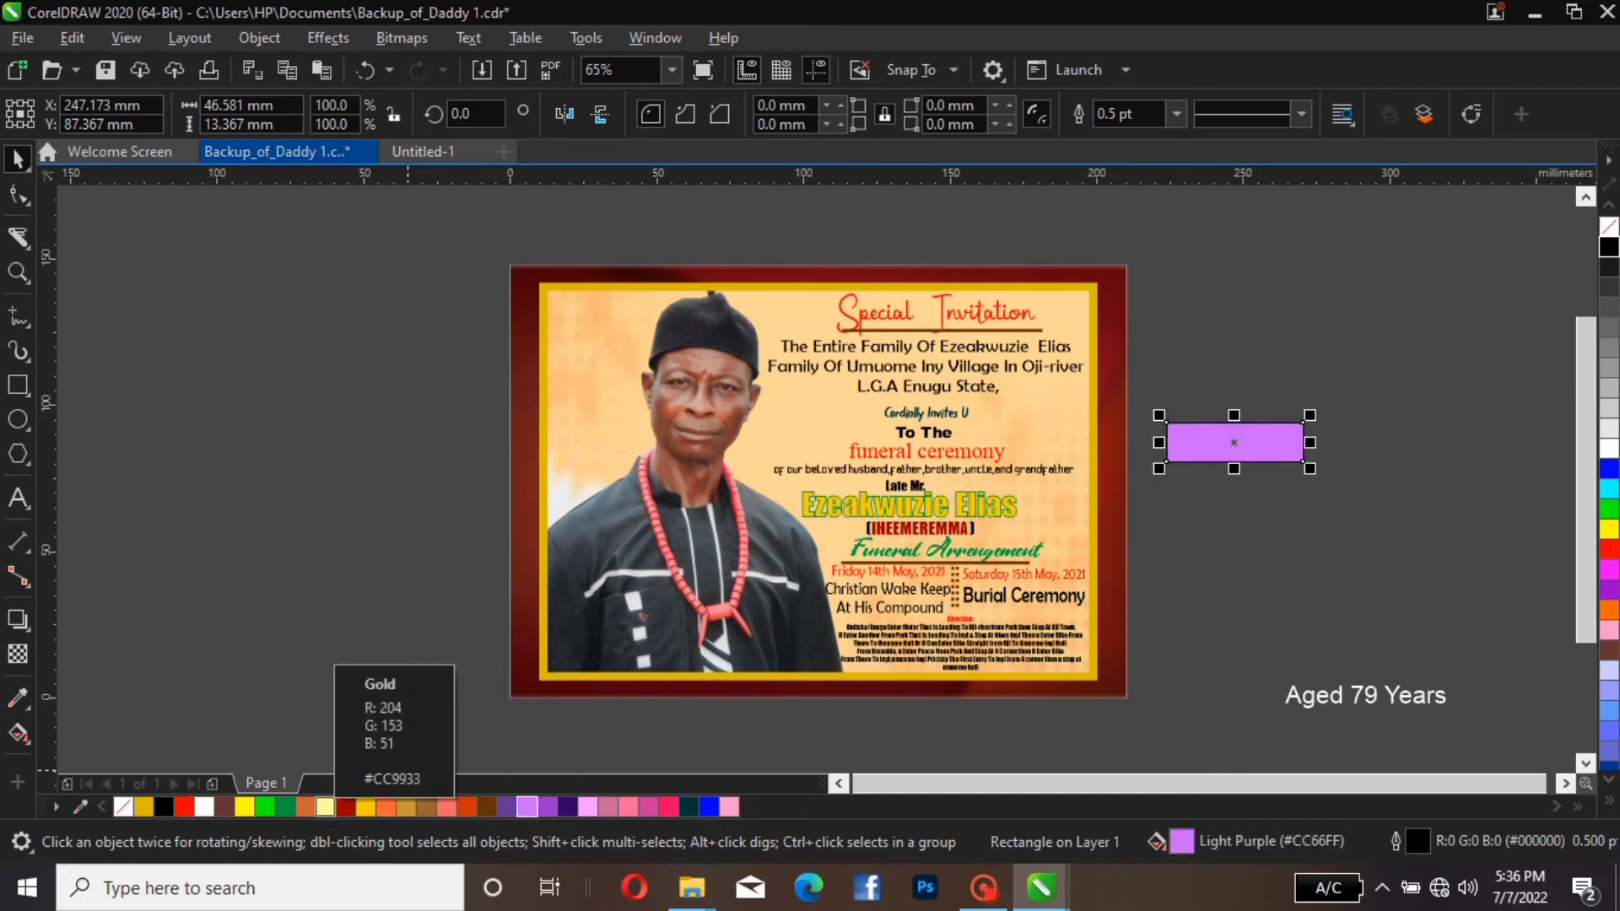
# Fill the new rectangle with green (#009A3D) and remove its outline
pyautogui.click(284, 807)
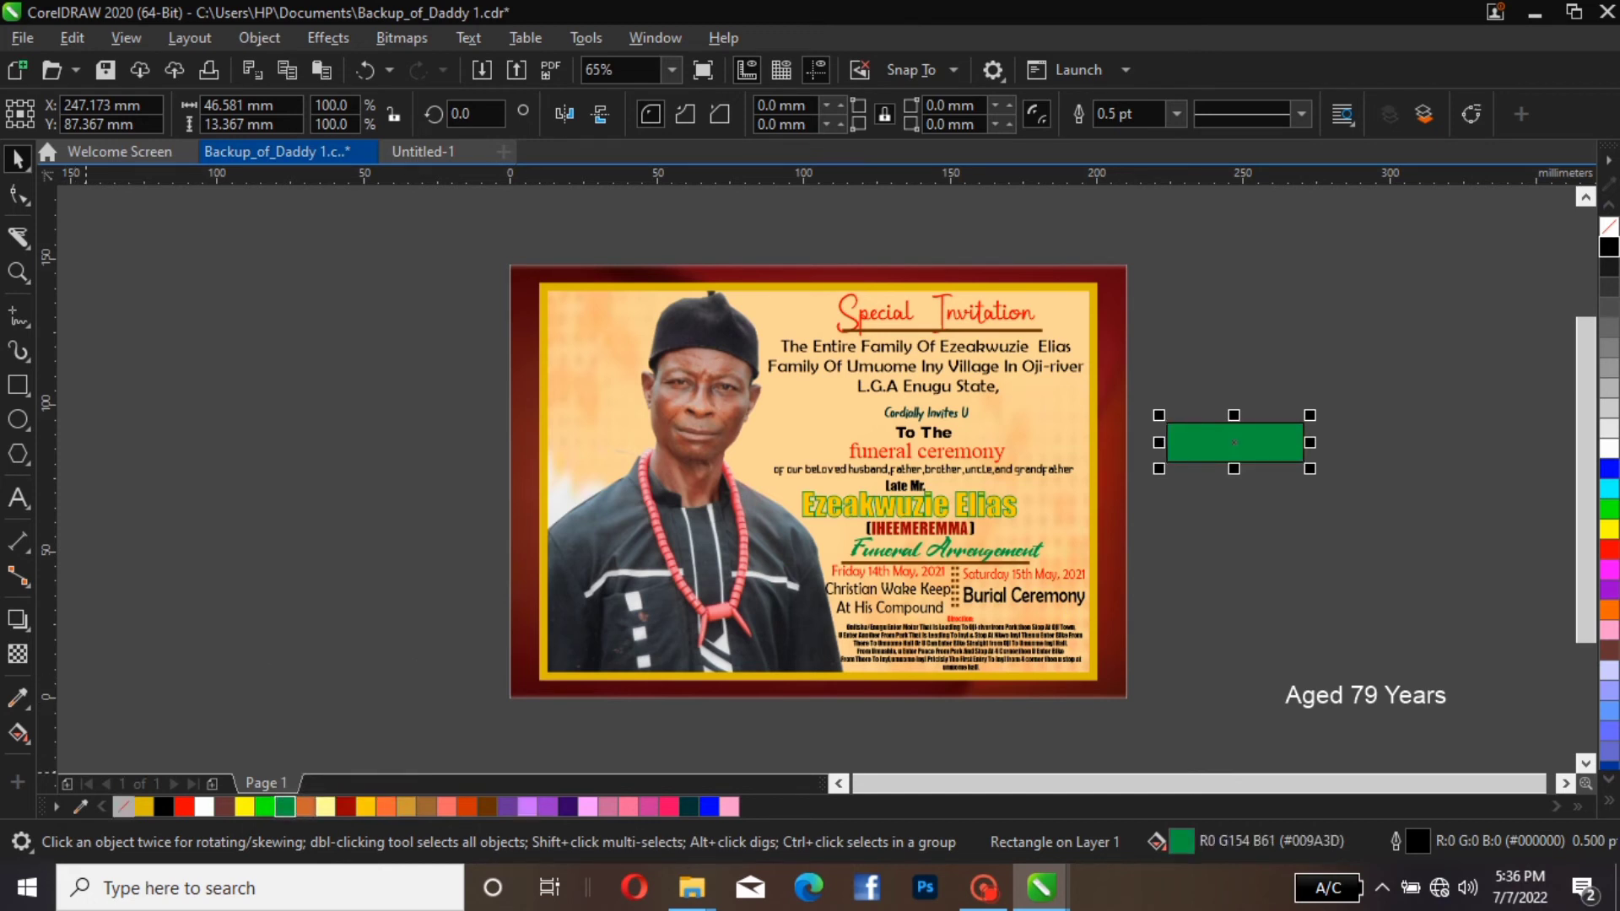
pyautogui.rightClick(123, 807)
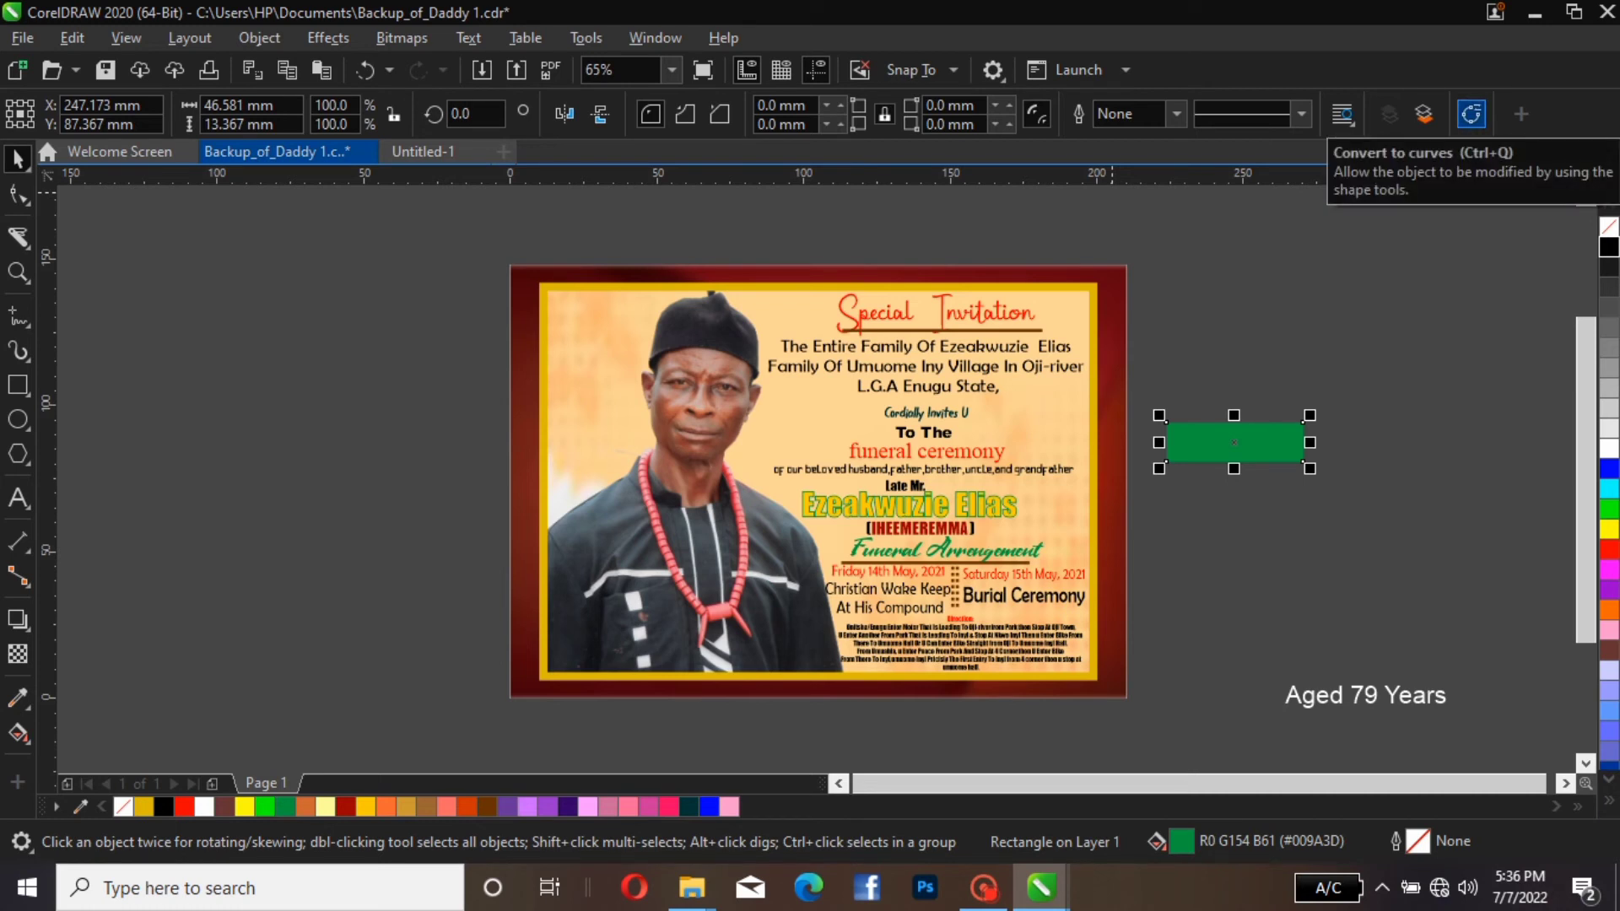
# Convert the green rectangle to curves and bend its right edge inward into a curved ribbon notch
pyautogui.click(1471, 114)
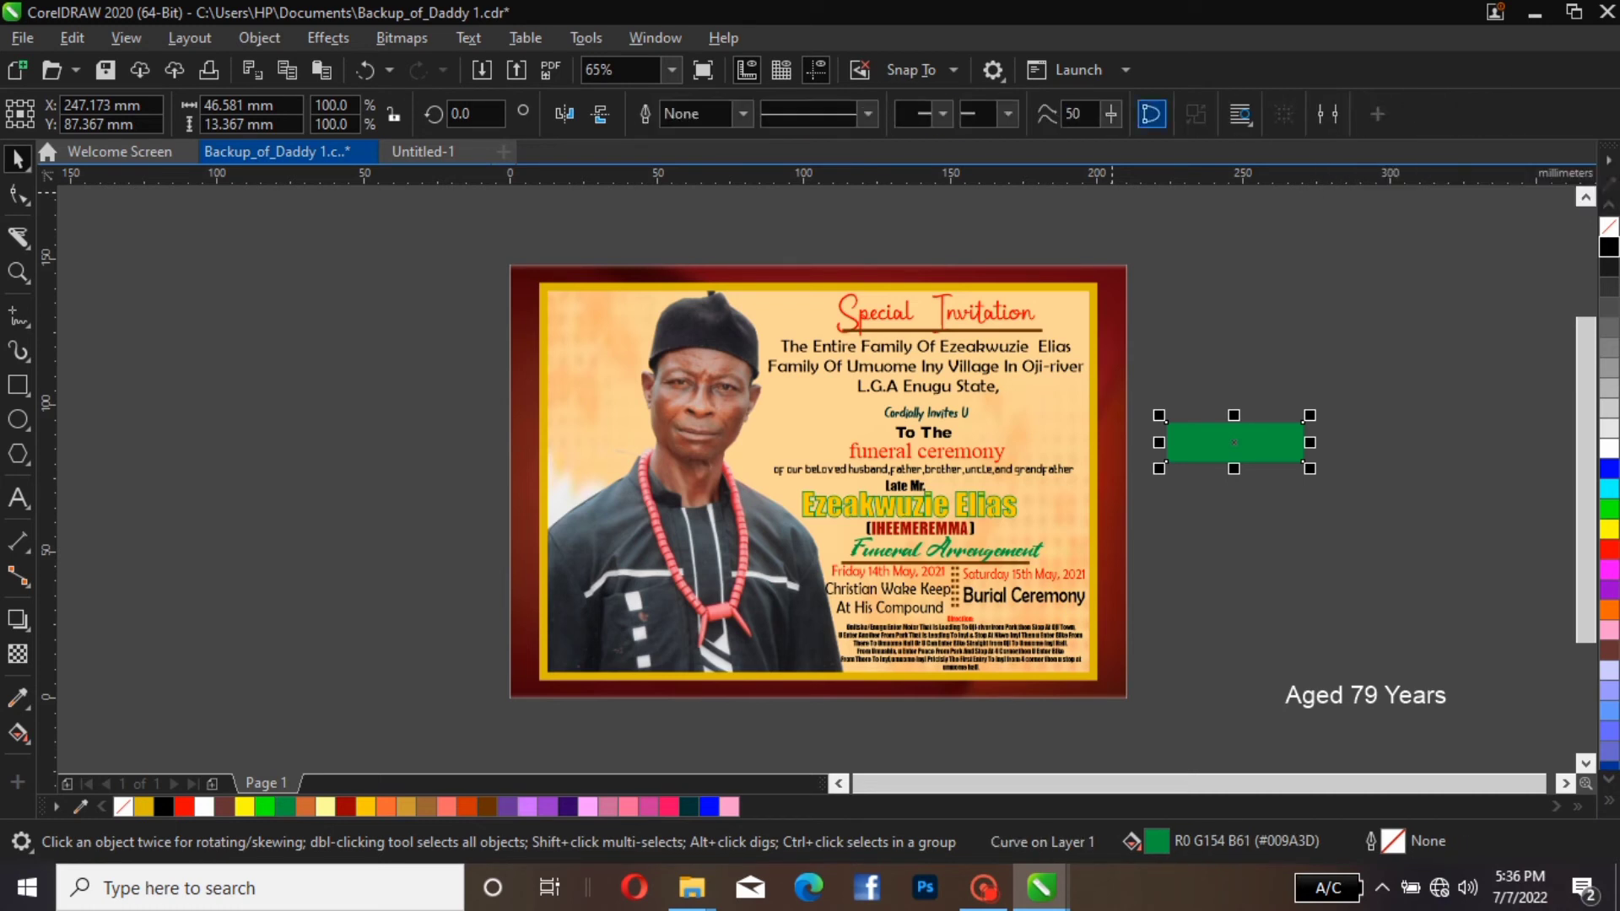
pyautogui.click(19, 196)
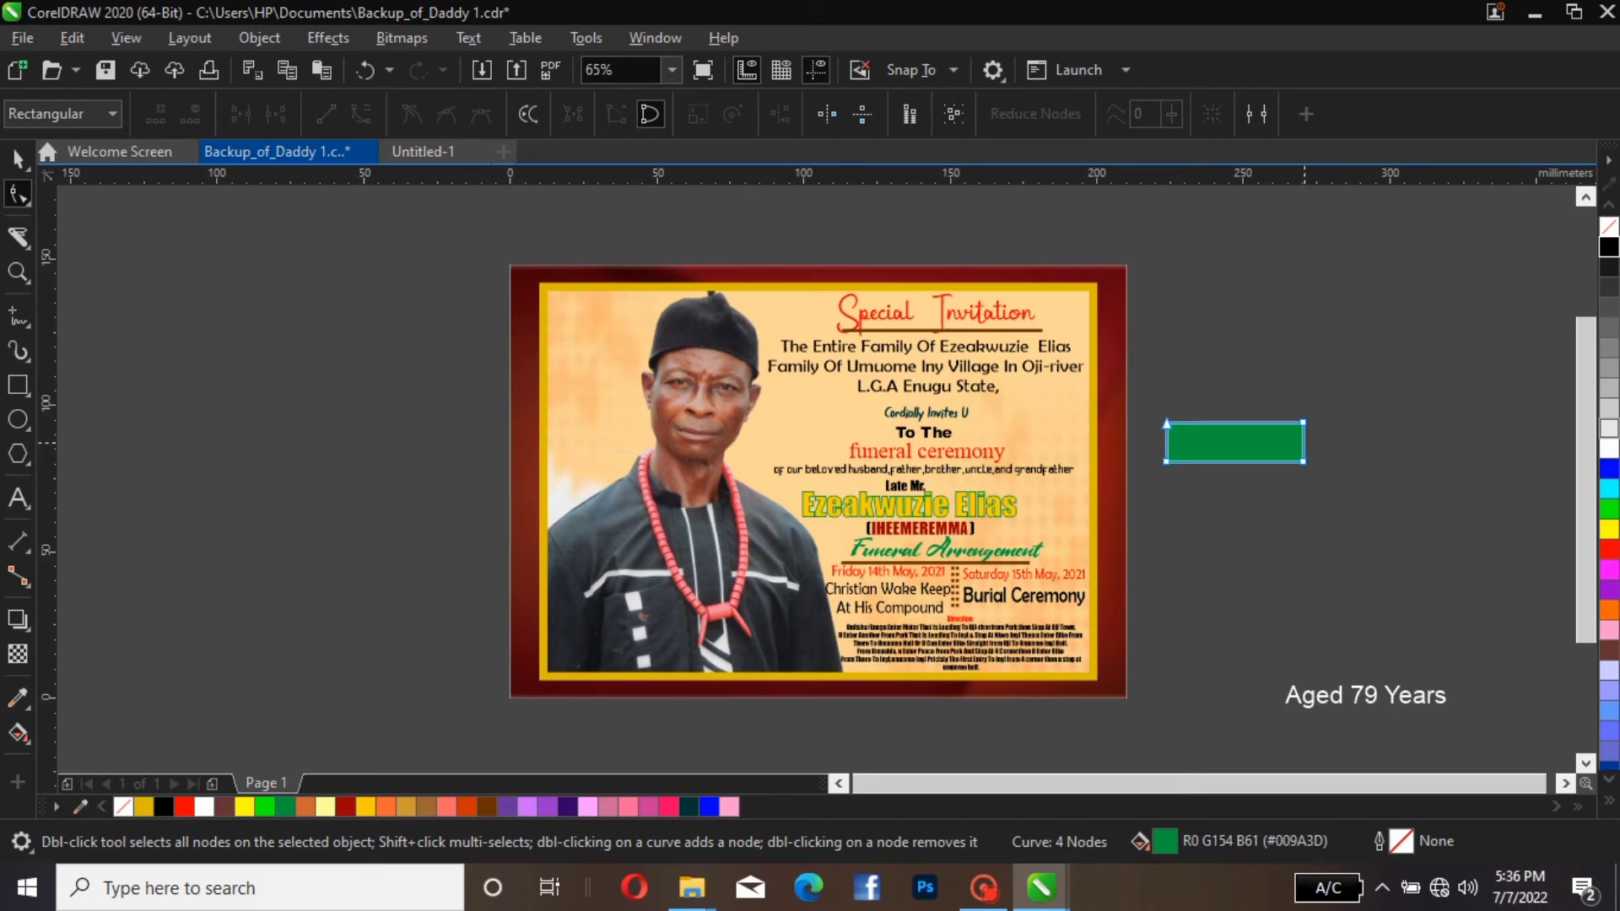
pyautogui.click(1304, 447)
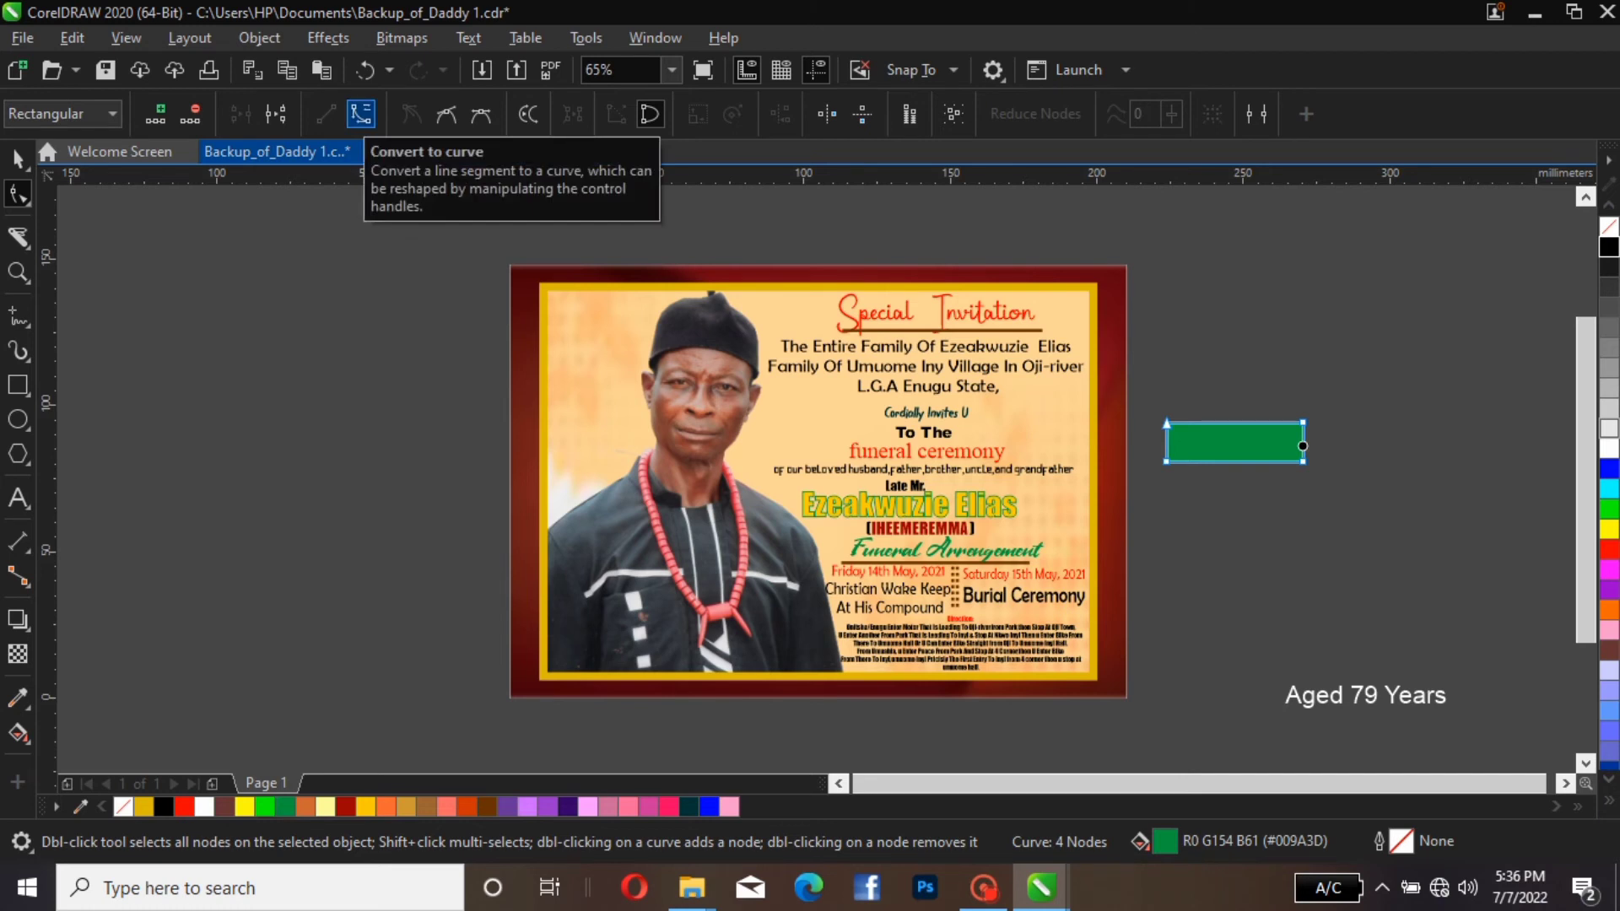
pyautogui.click(361, 113)
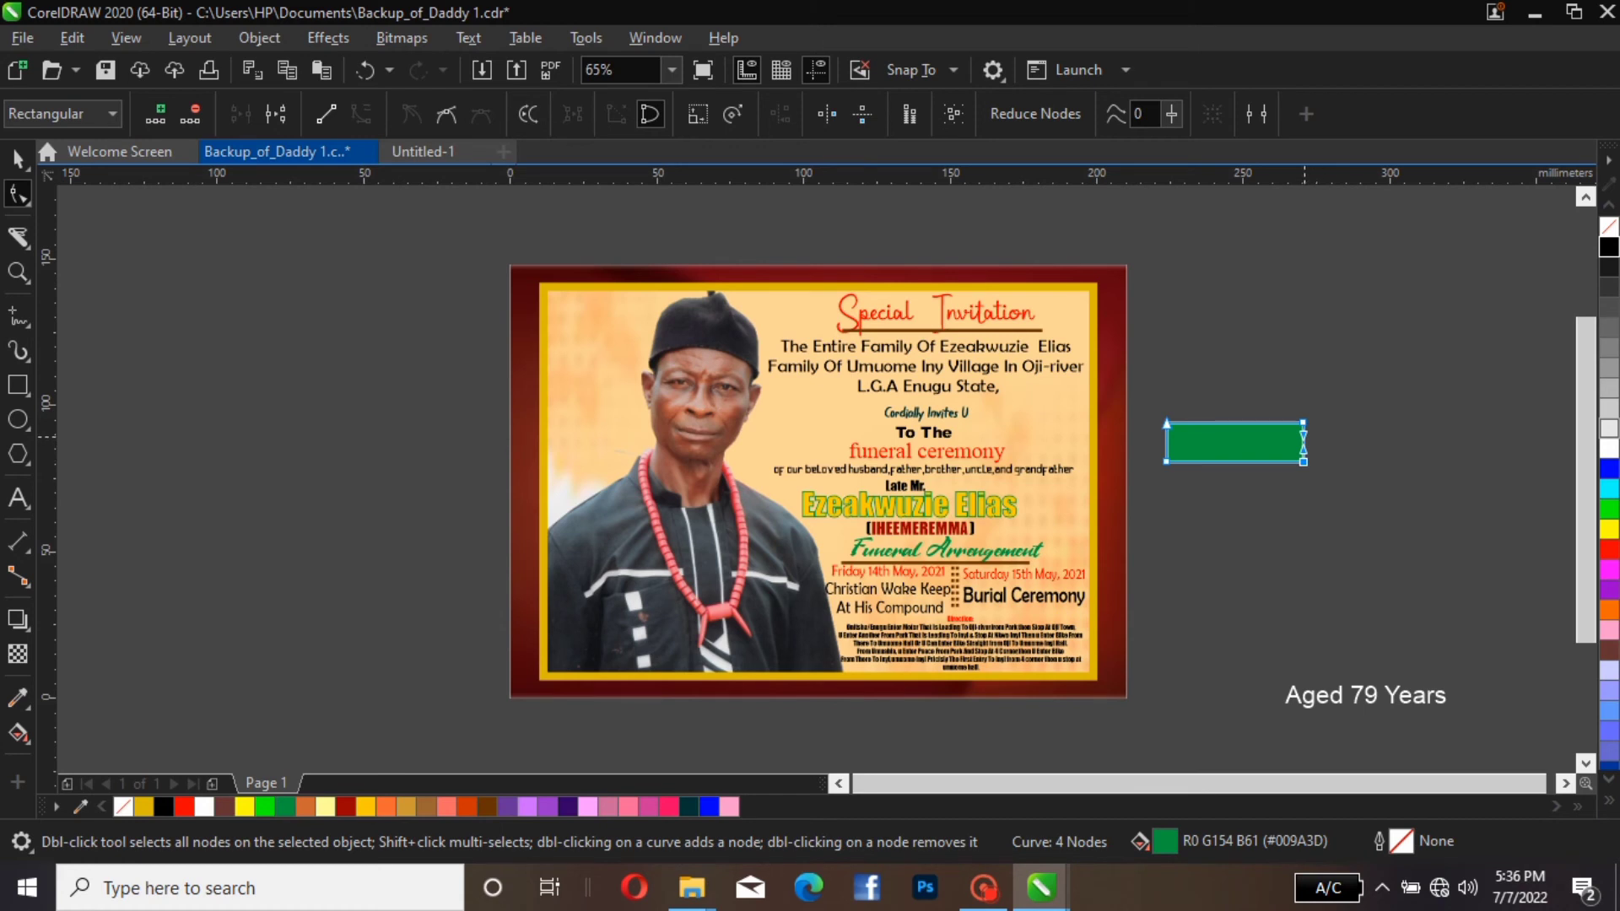
pyautogui.moveTo(1303, 434); pyautogui.dragTo(1250, 450)
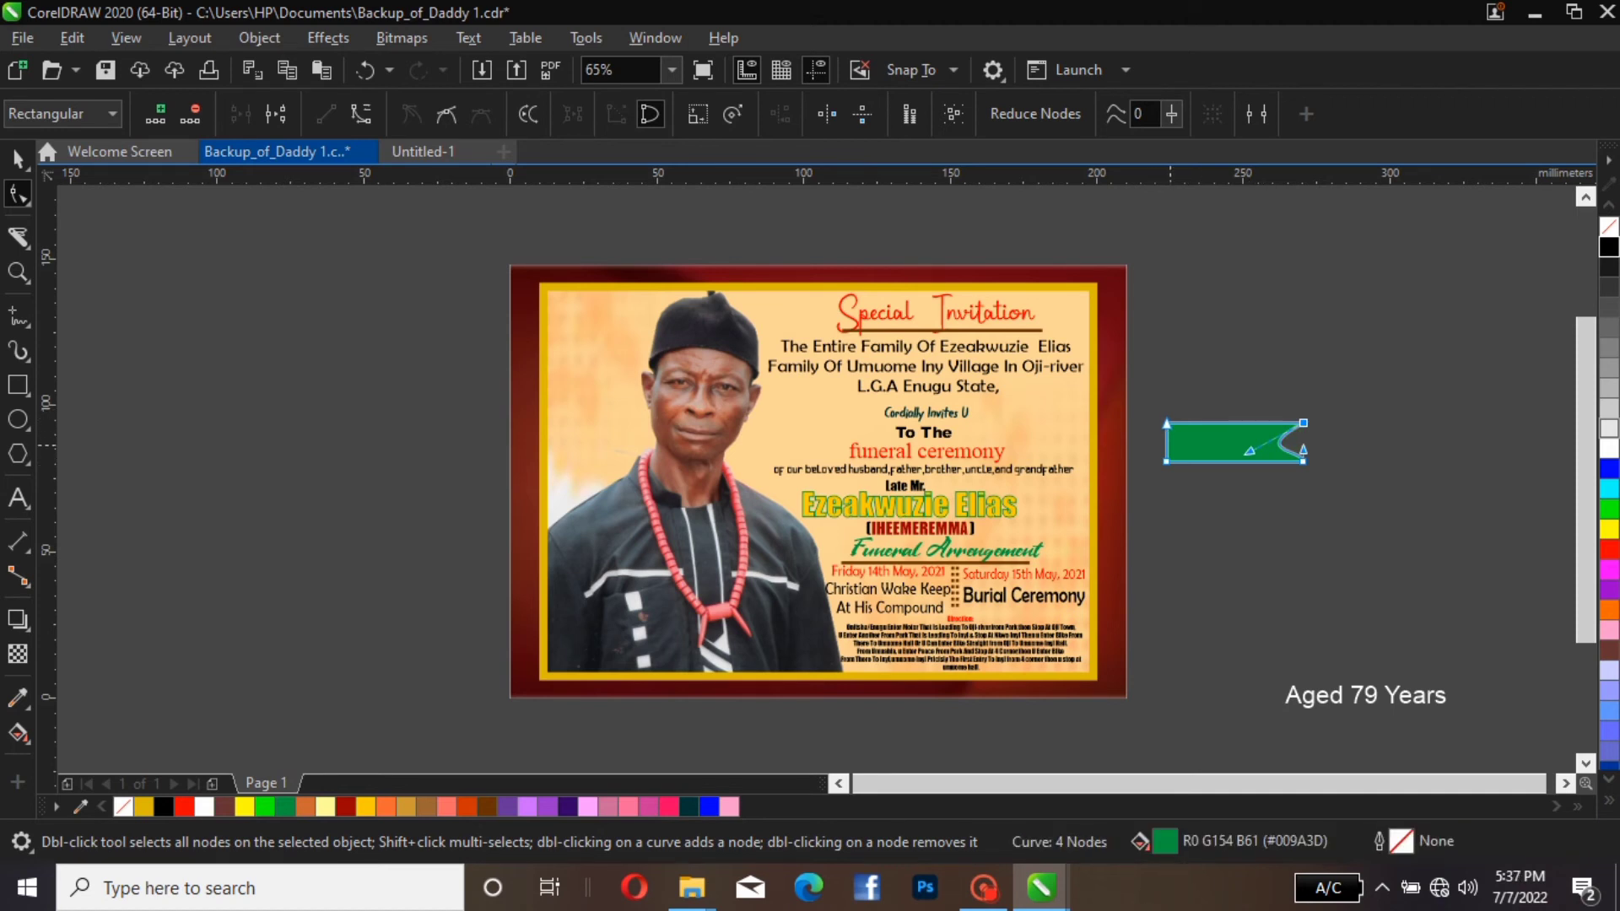
# Convert the green shape's left edge to a curve and bend it inward into a matching ribbon notch
pyautogui.click(1170, 445)
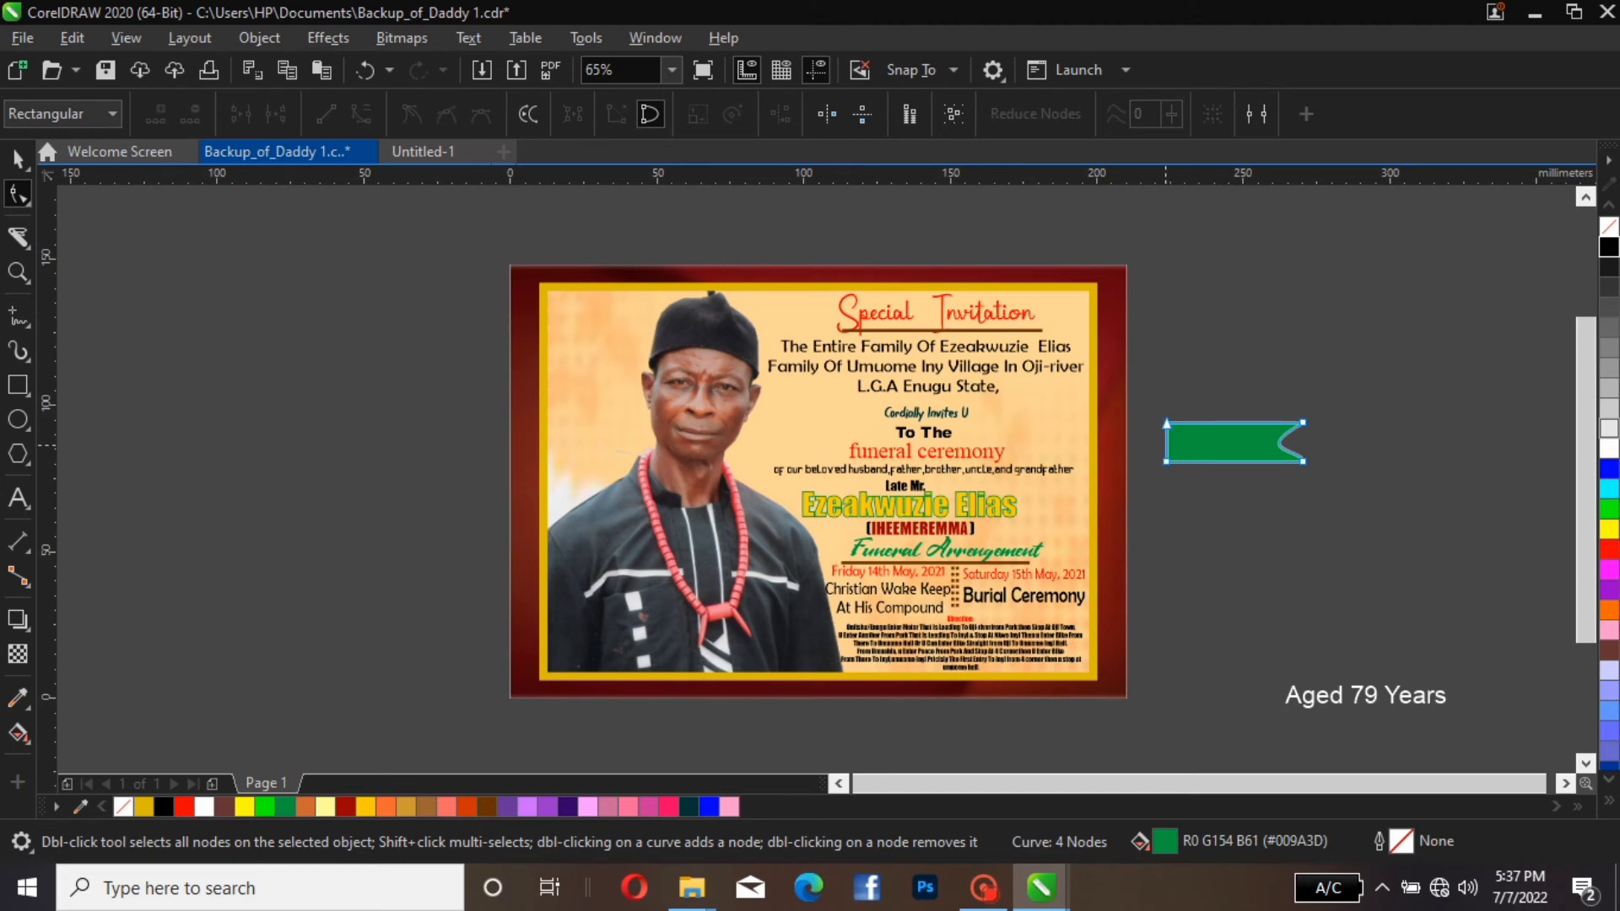
pyautogui.click(1166, 445)
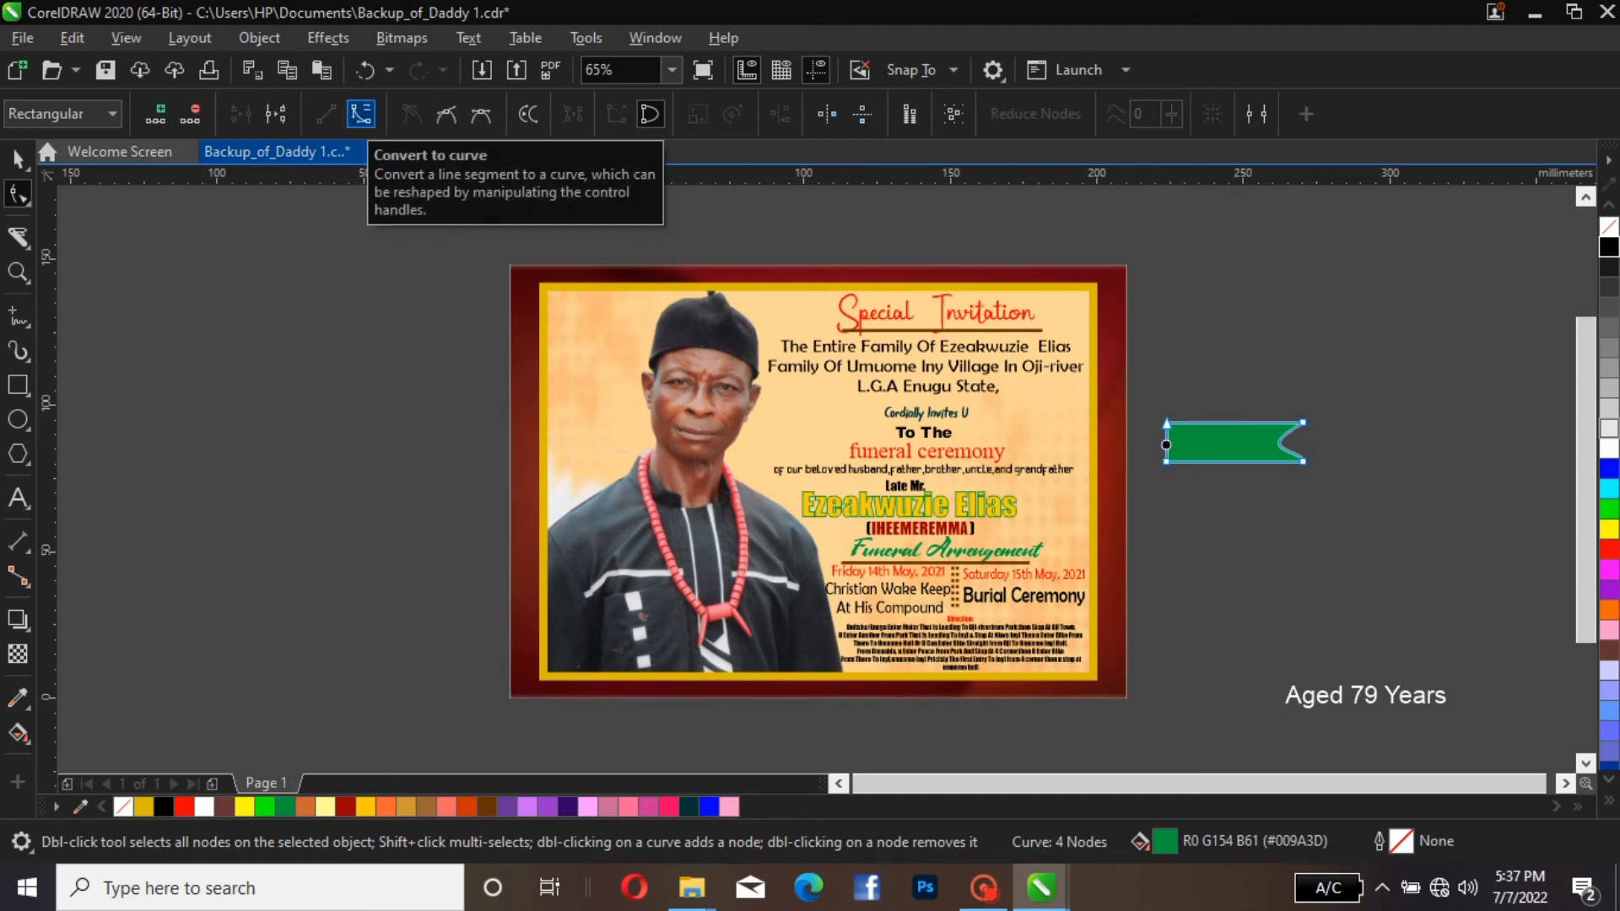
pyautogui.click(361, 113)
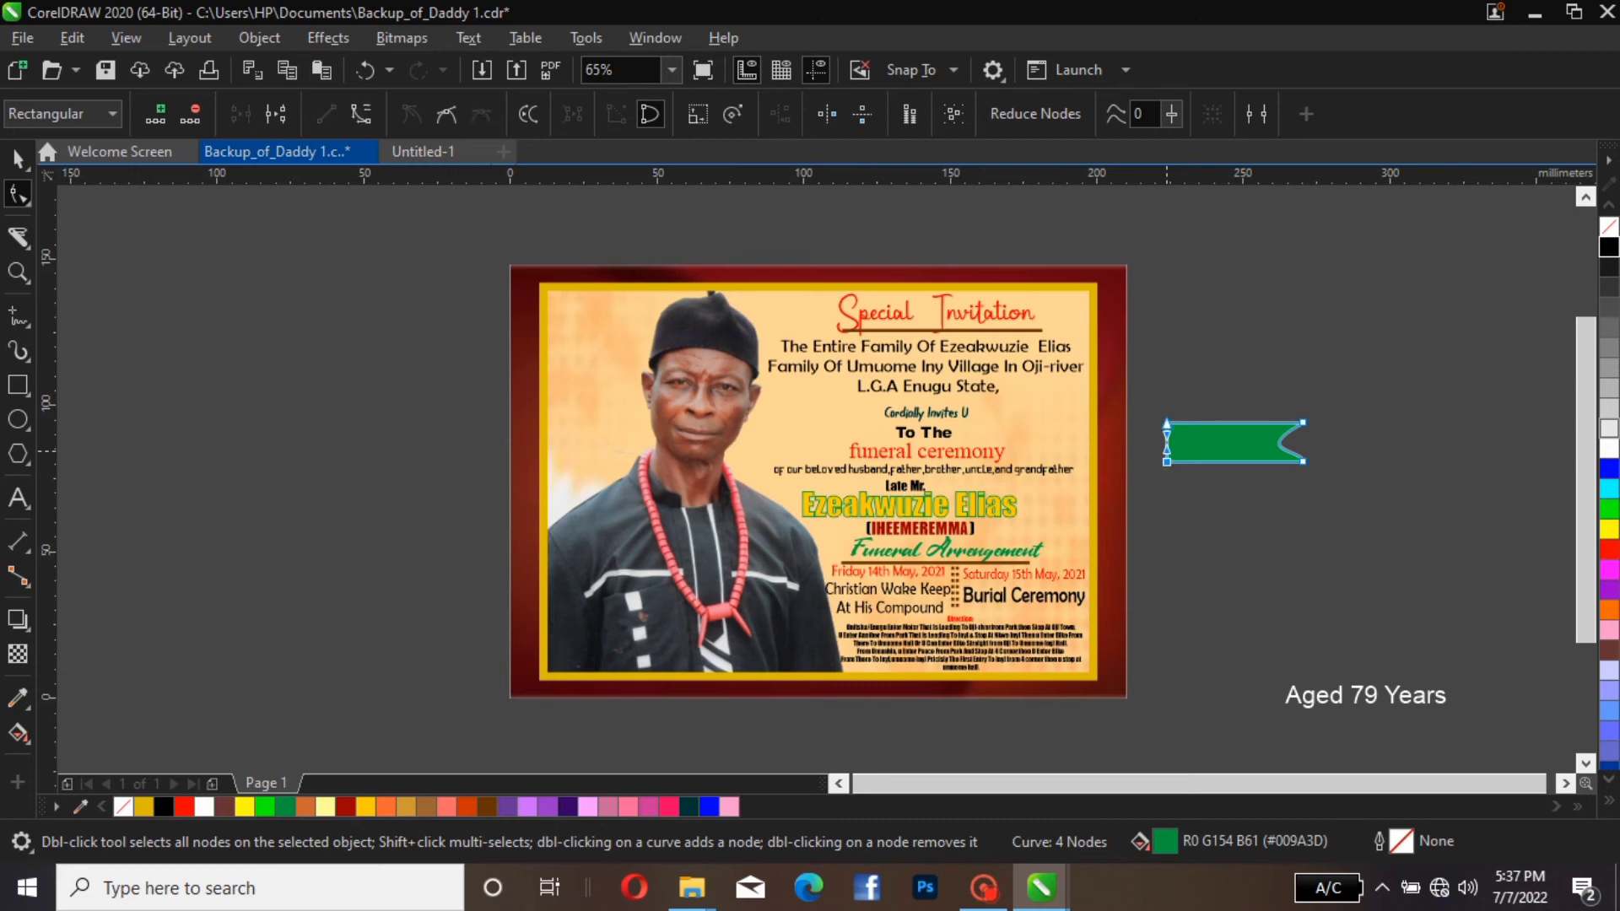
pyautogui.moveTo(1166, 450); pyautogui.dragTo(1216, 437)
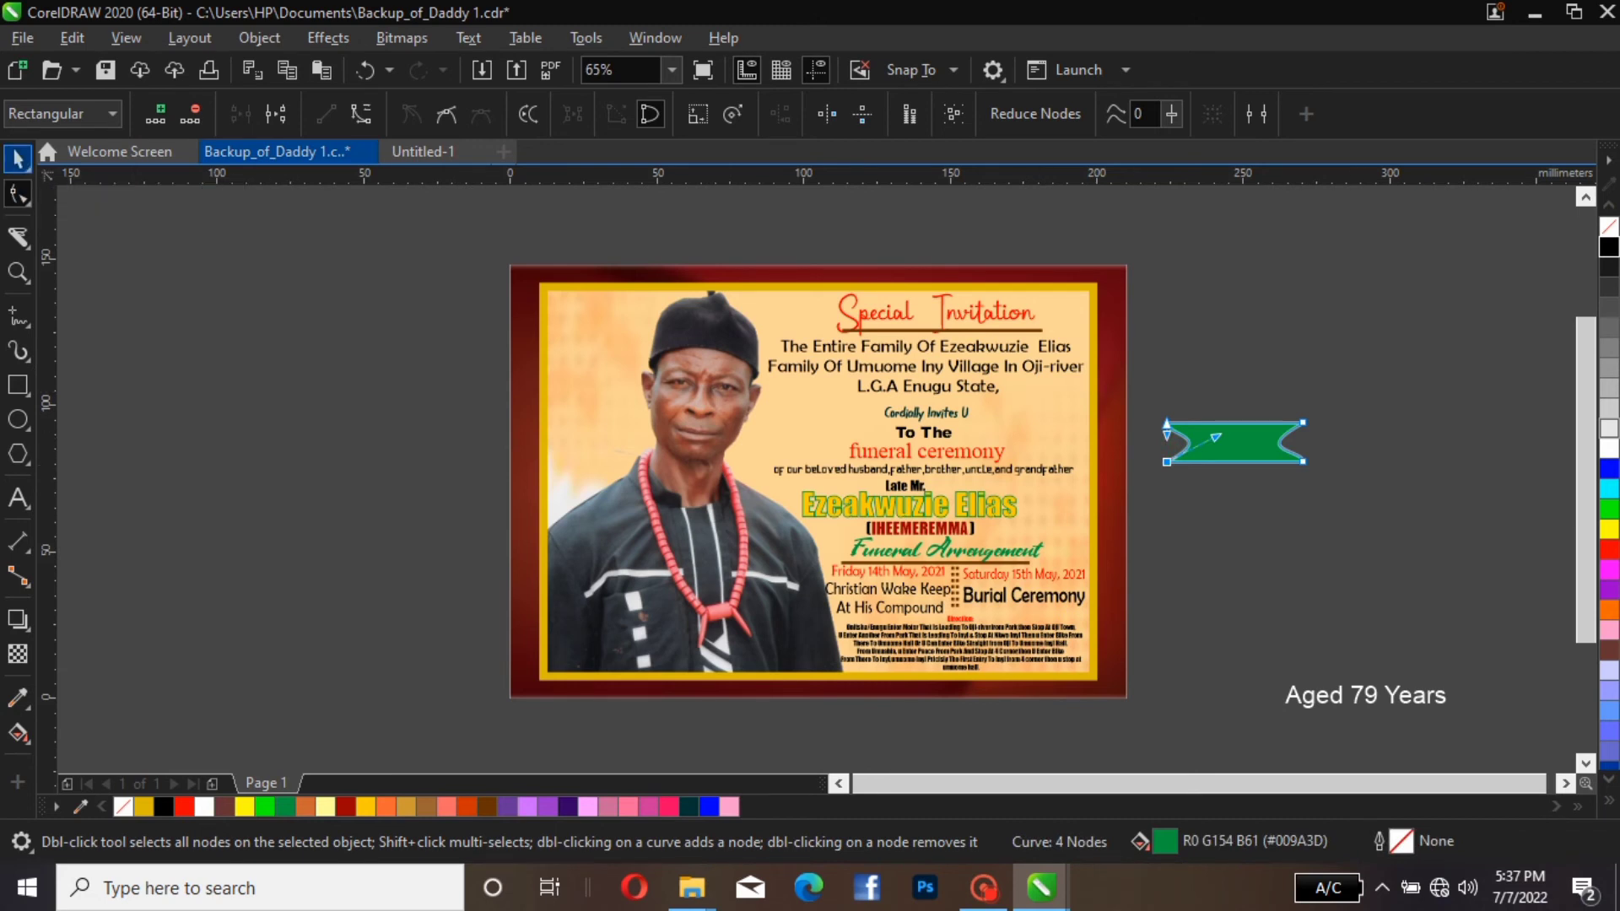
pyautogui.click(18, 158)
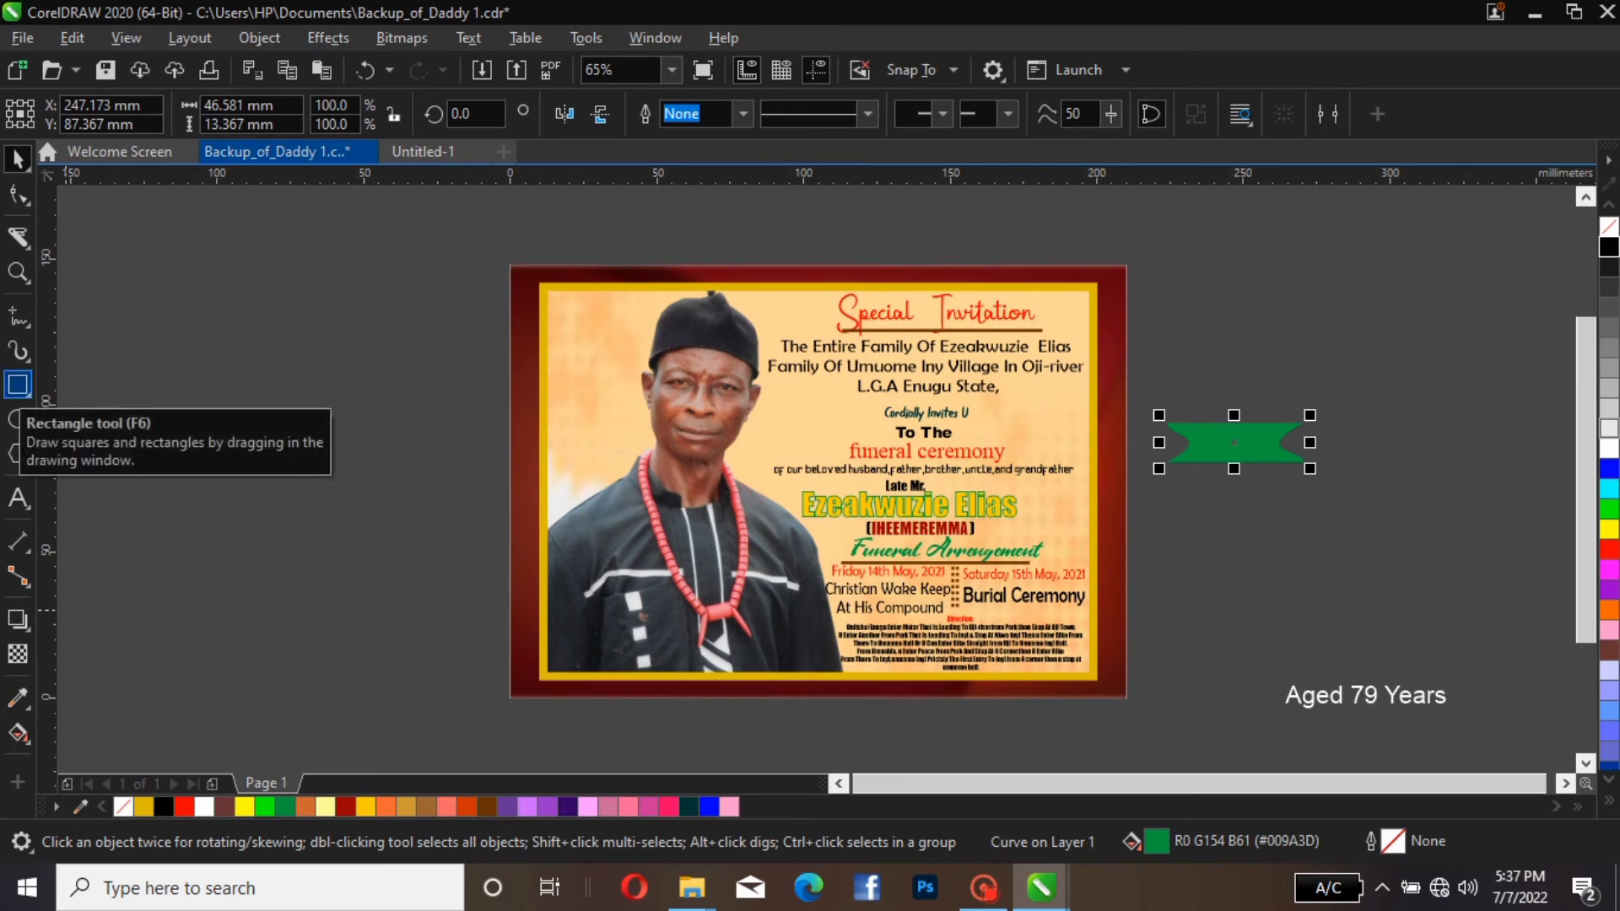
# Draw a second rectangle about 21.9 × 10.9 mm above the green ribbon shape
pyautogui.click(18, 386)
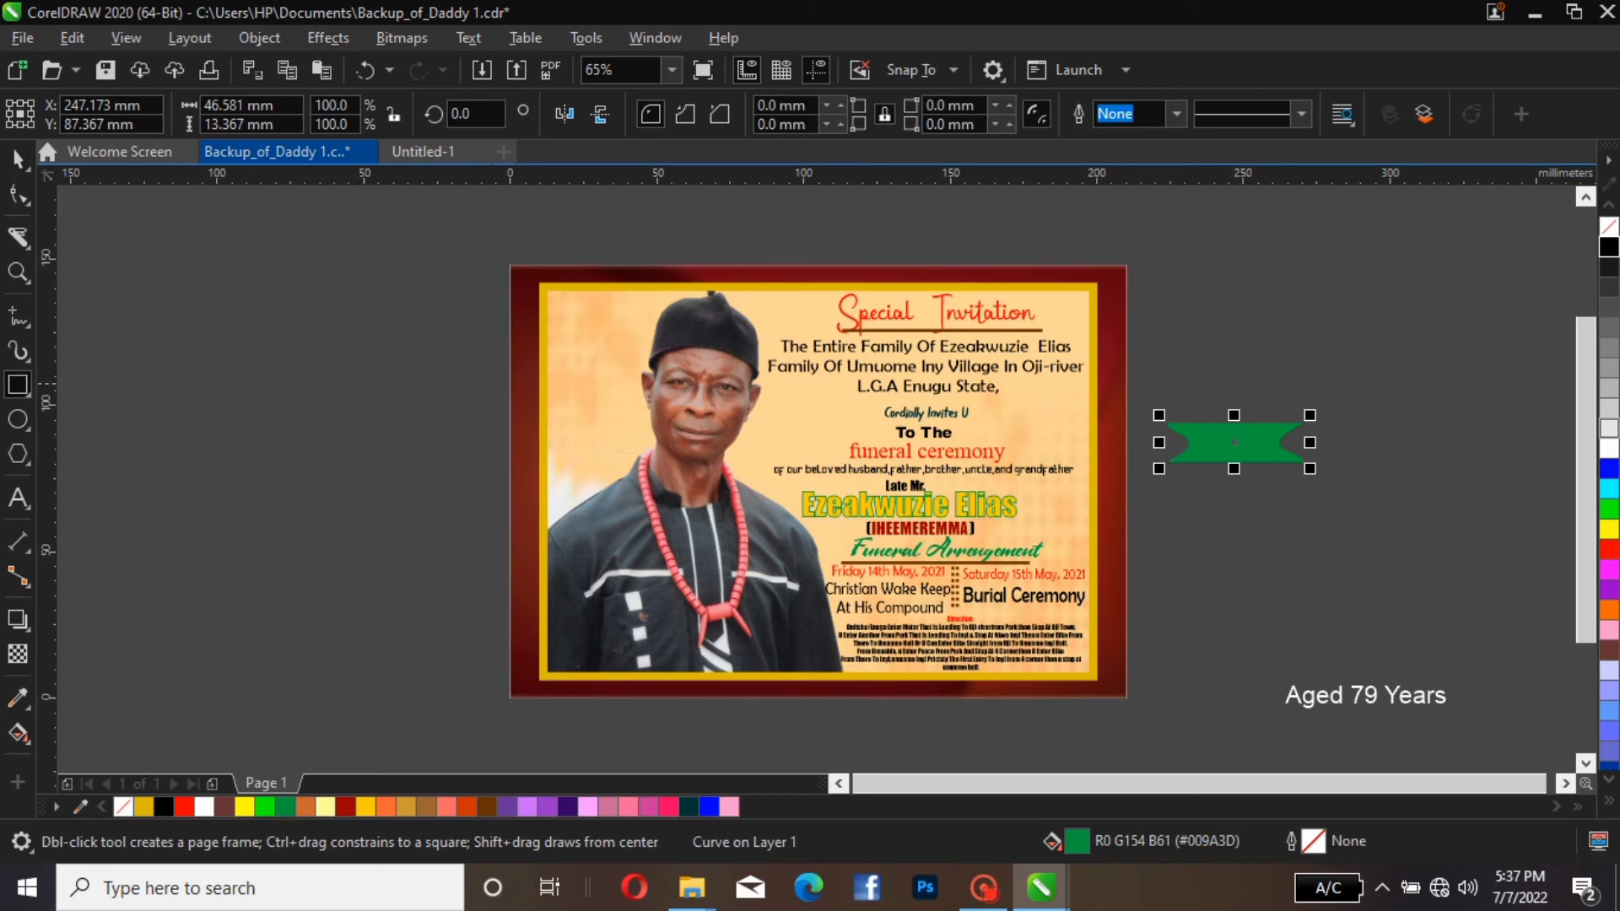
pyautogui.moveTo(1192, 338); pyautogui.dragTo(1258, 371)
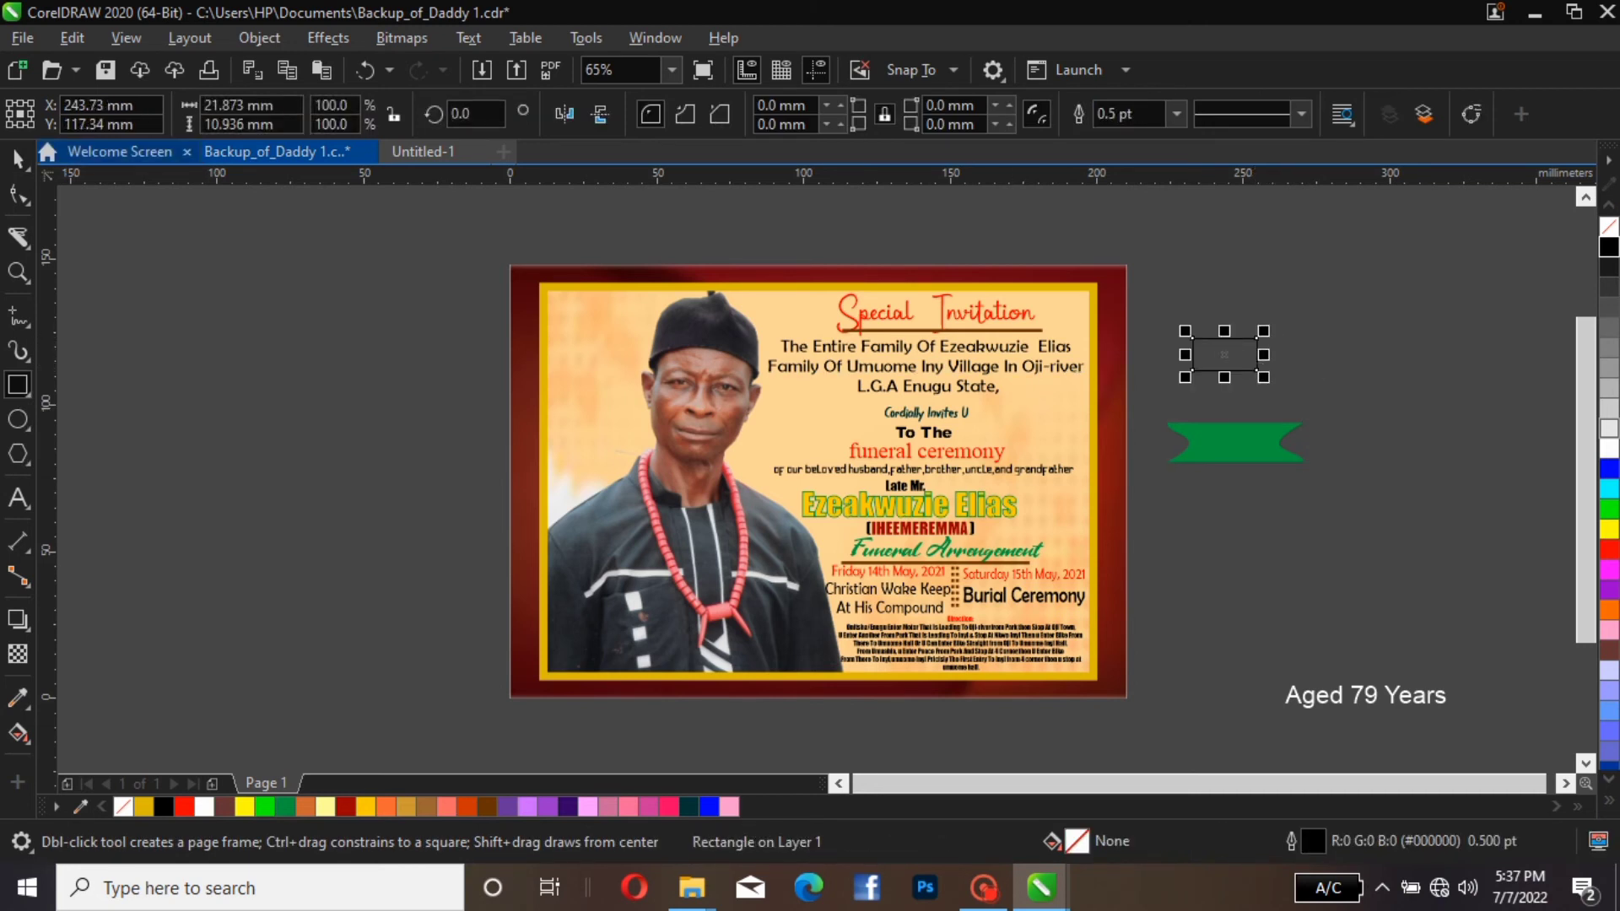
pyautogui.press('space')
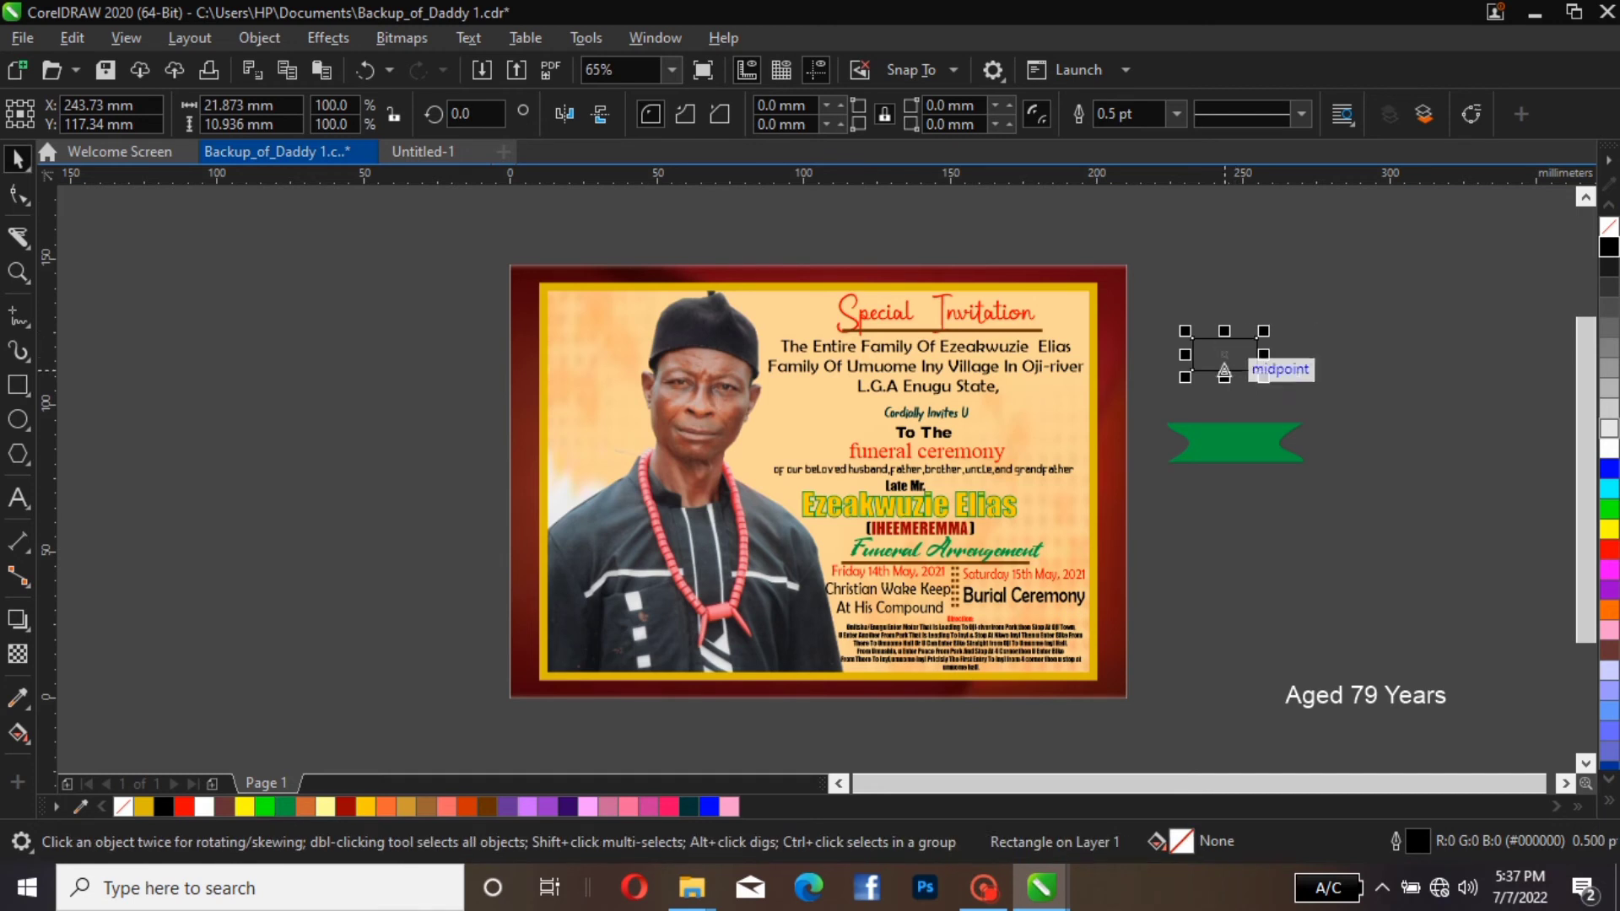
# Move the unfilled rectangle onto the green ribbon and nudge it down so it extends below the ribbon's lower edge
pyautogui.moveTo(1202, 372); pyautogui.dragTo(1234, 462)
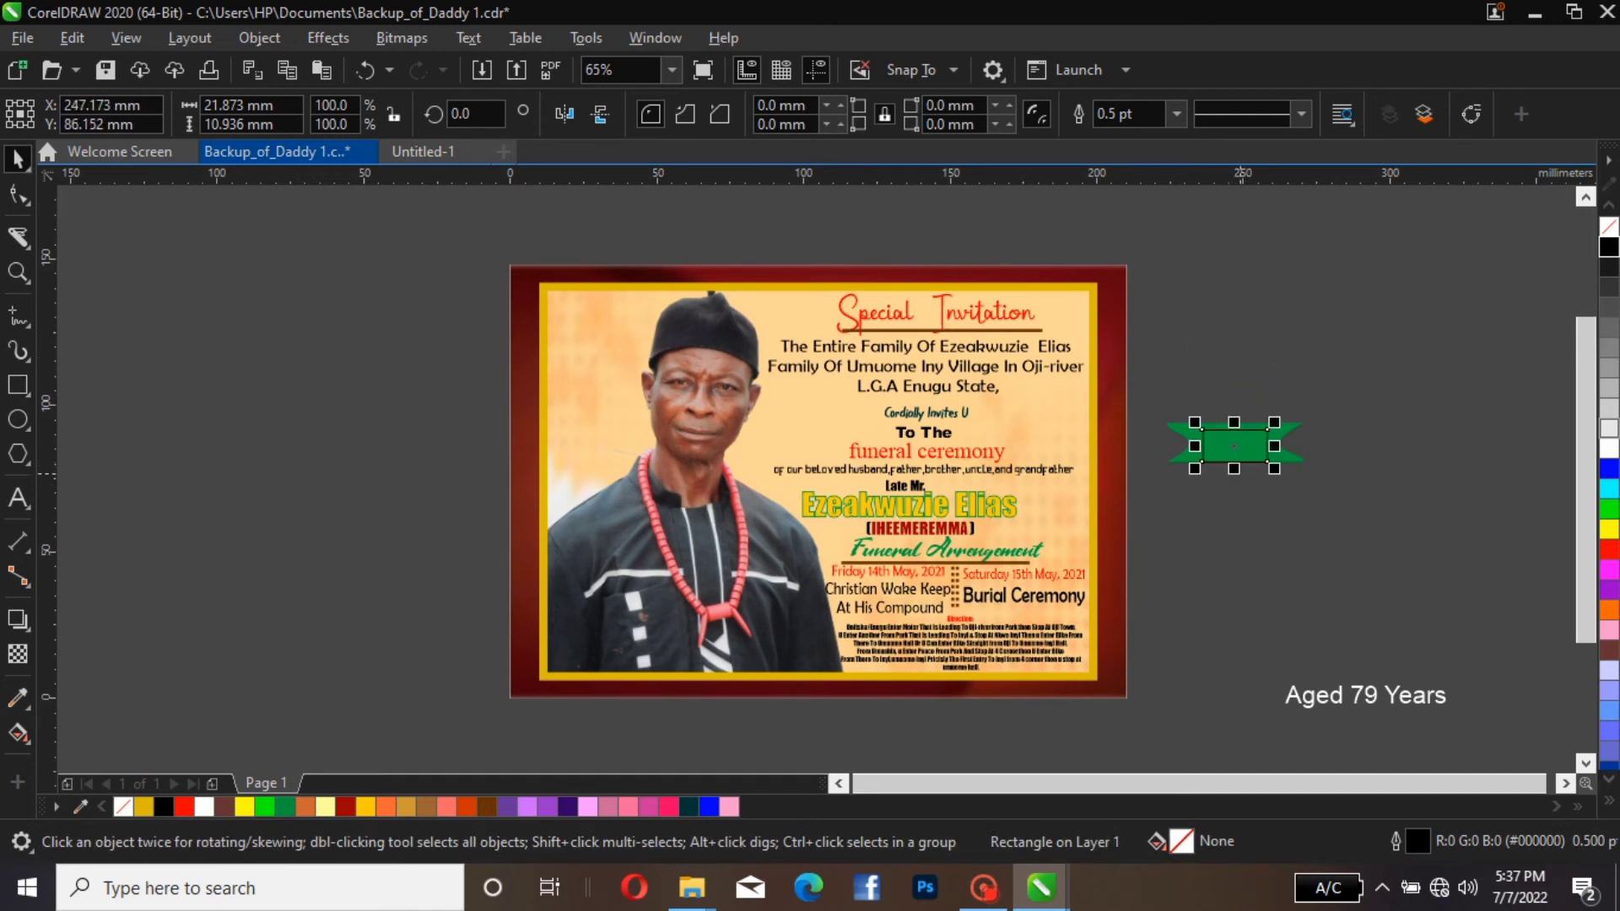
pyautogui.press('Down')
pyautogui.press('Down')
pyautogui.press('Down')
pyautogui.press('Down')
pyautogui.press('Down')
pyautogui.press('Down')
pyautogui.press('Down')
pyautogui.press('Down')
pyautogui.press('Down')
pyautogui.press('Down')
pyautogui.press('Down')
pyautogui.press('Down')
pyautogui.press('Down')
pyautogui.press('Down')
pyautogui.press('Down')
pyautogui.press('Down')
pyautogui.press('Down')
pyautogui.press('Down')
pyautogui.press('Down')
pyautogui.press('Down')
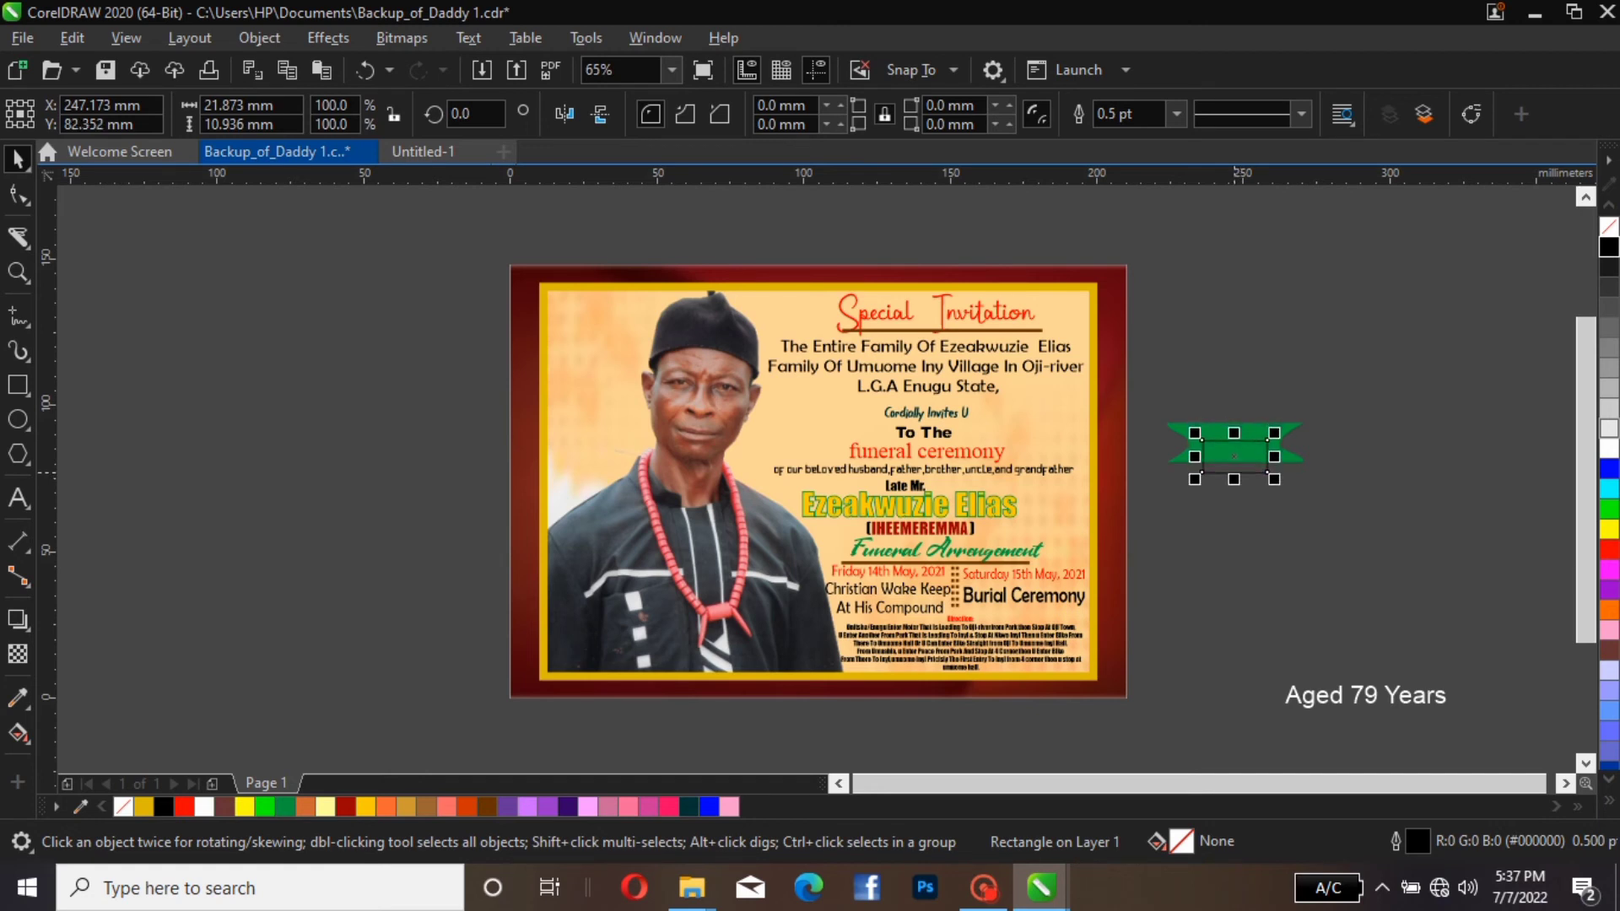
pyautogui.press('Down')
pyautogui.press('Down')
pyautogui.press('Down')
pyautogui.press('Down')
pyautogui.press('Down')
pyautogui.press('Down')
pyautogui.press('Down')
pyautogui.press('Down')
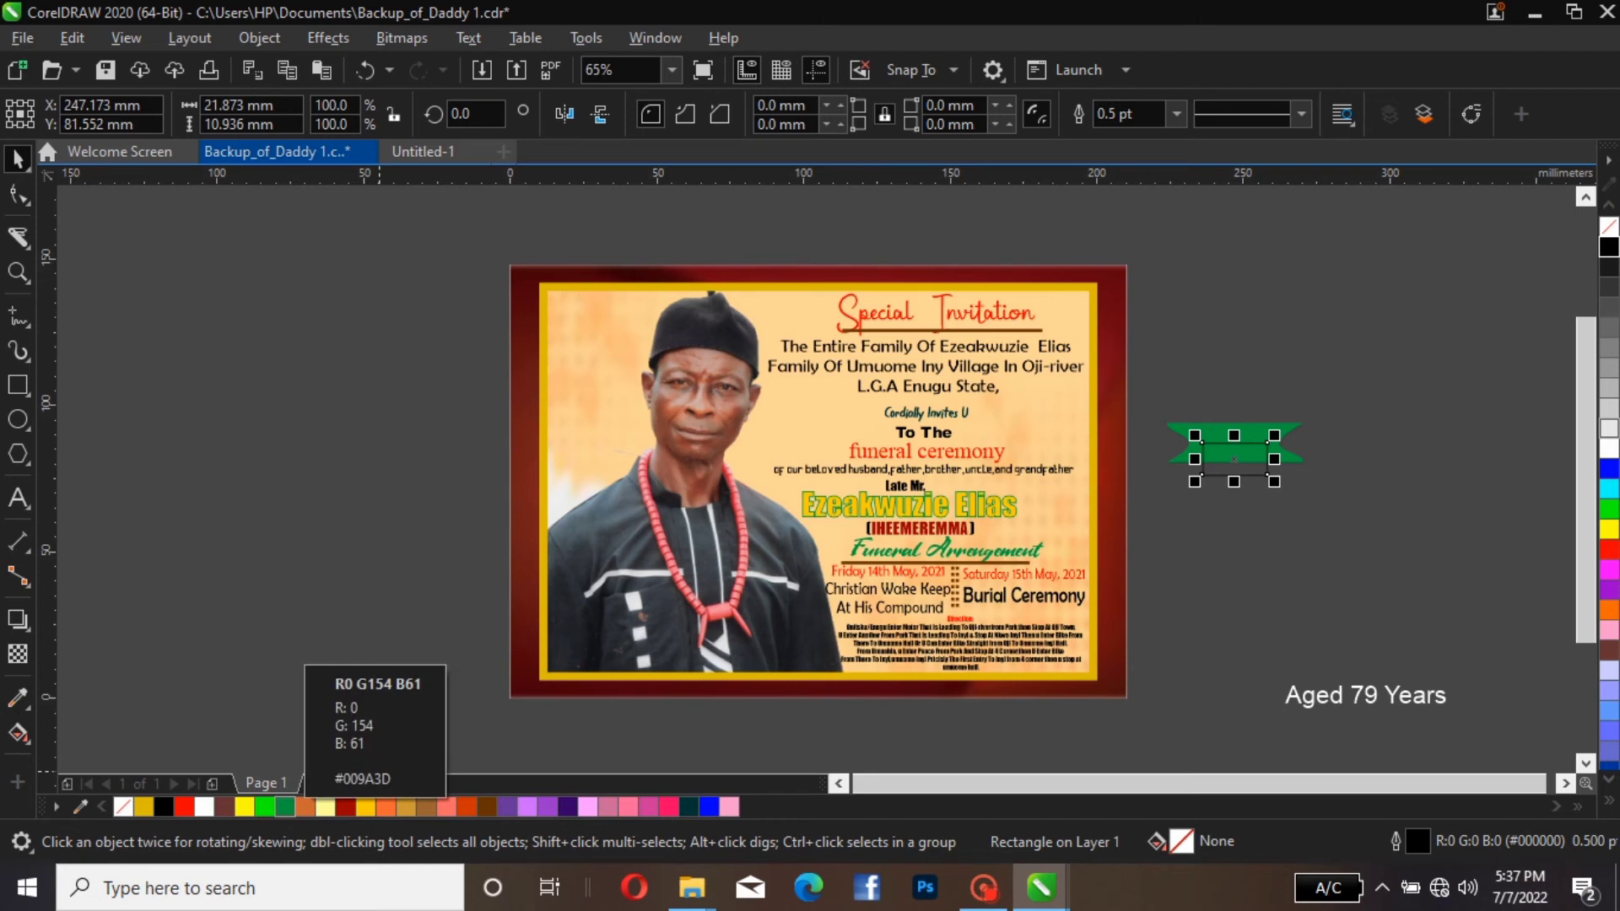
# Fill the rectangle overlapping the ribbon with green (#009A3D) and remove its outline
pyautogui.click(285, 806)
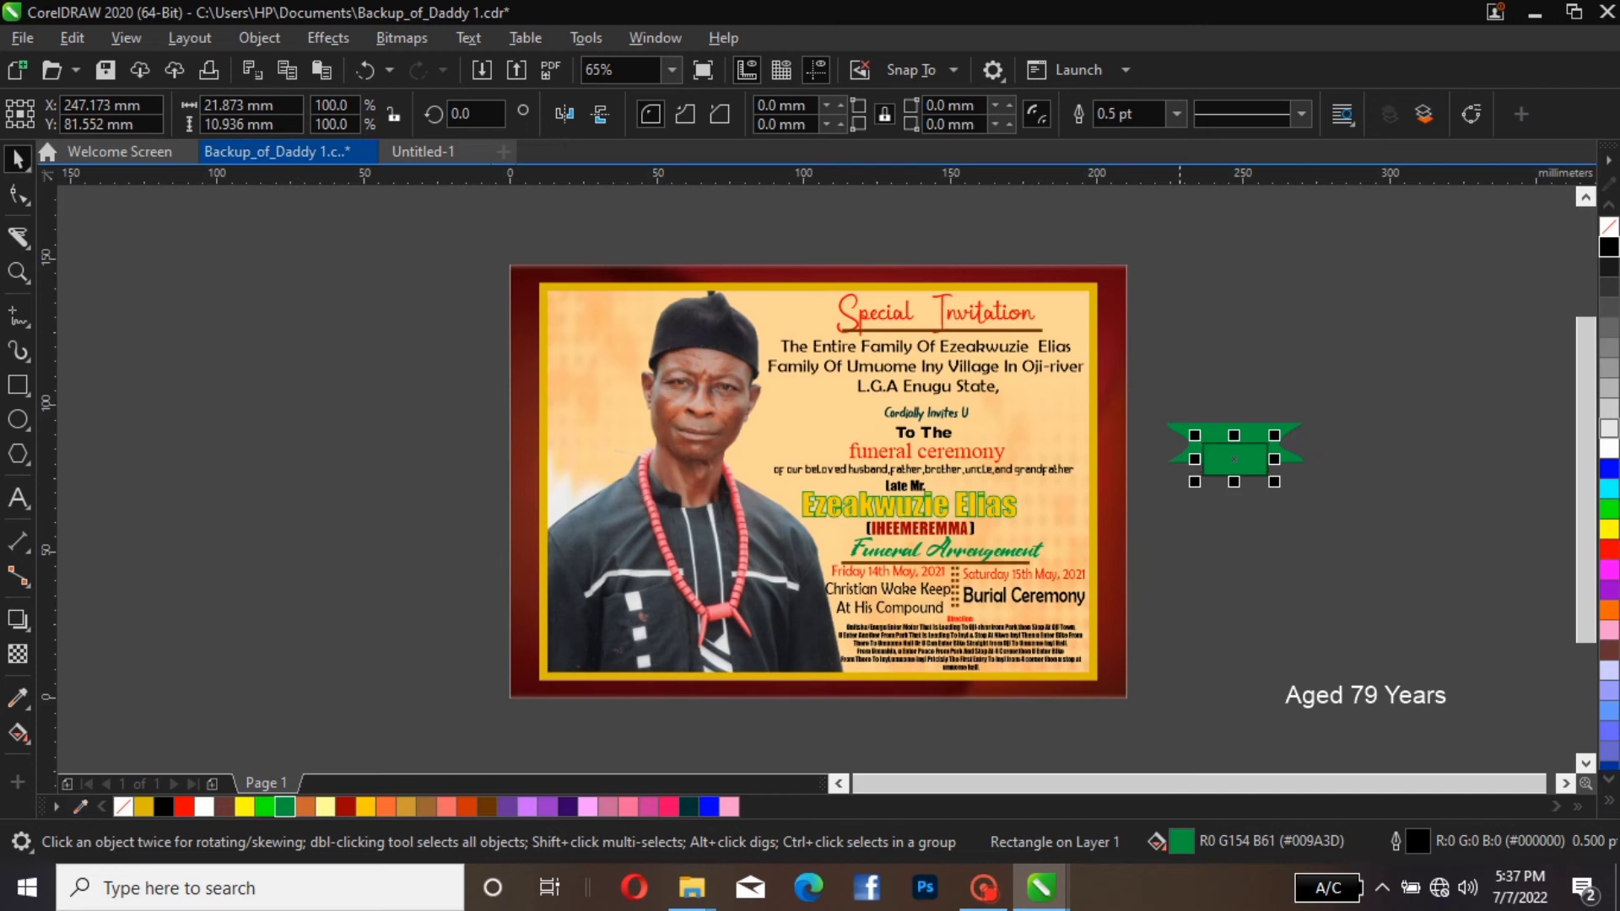
pyautogui.press('Escape')
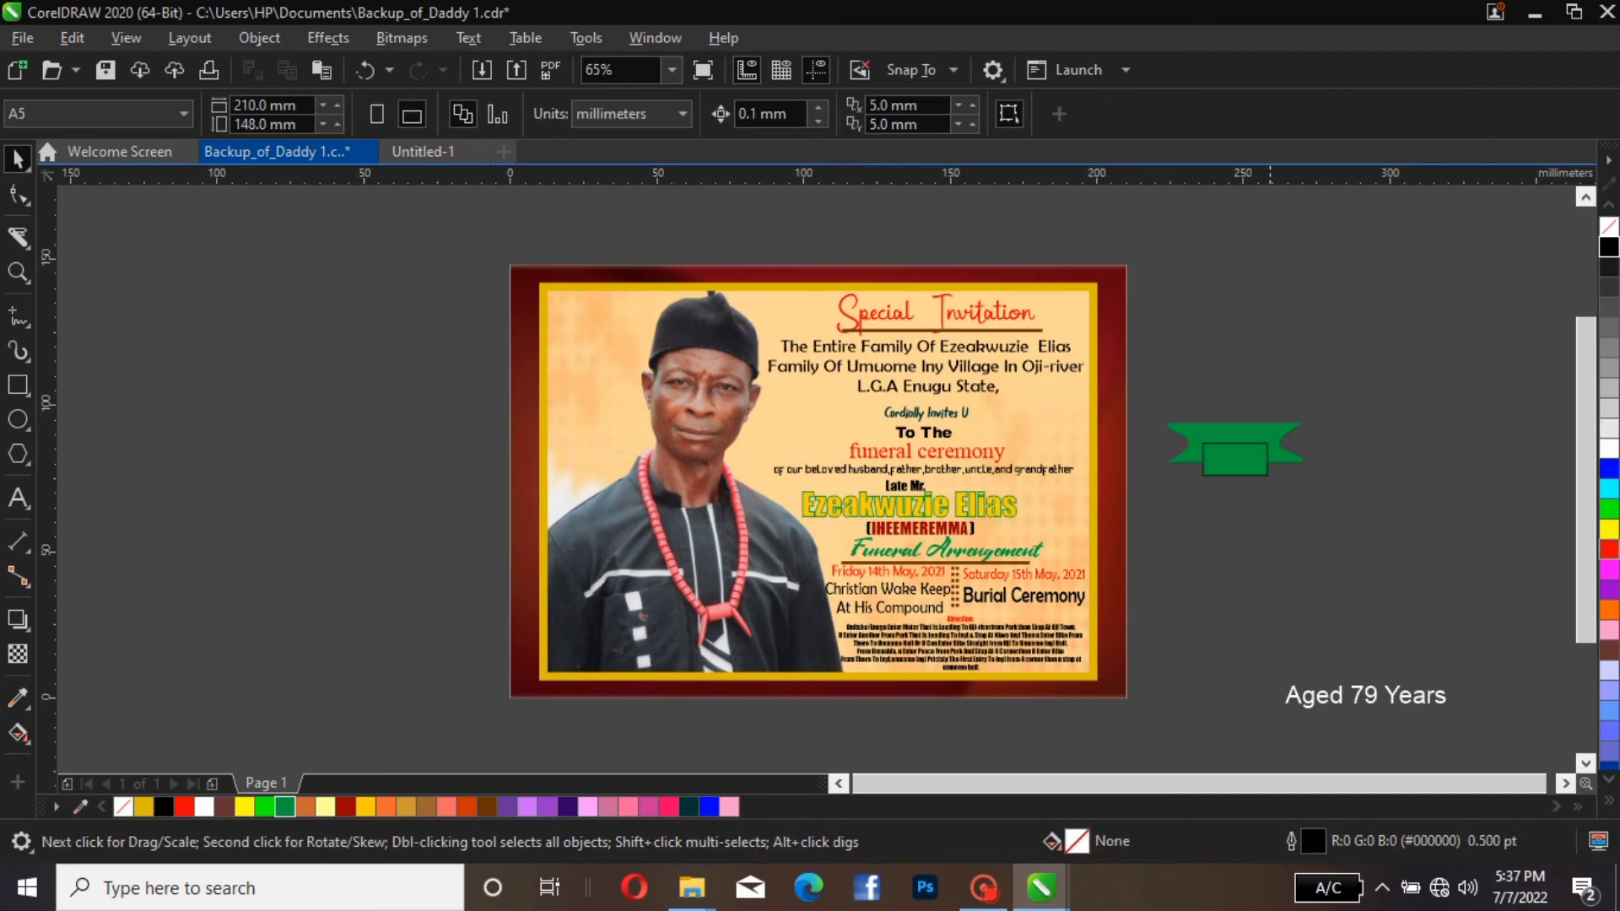
pyautogui.click(1223, 451)
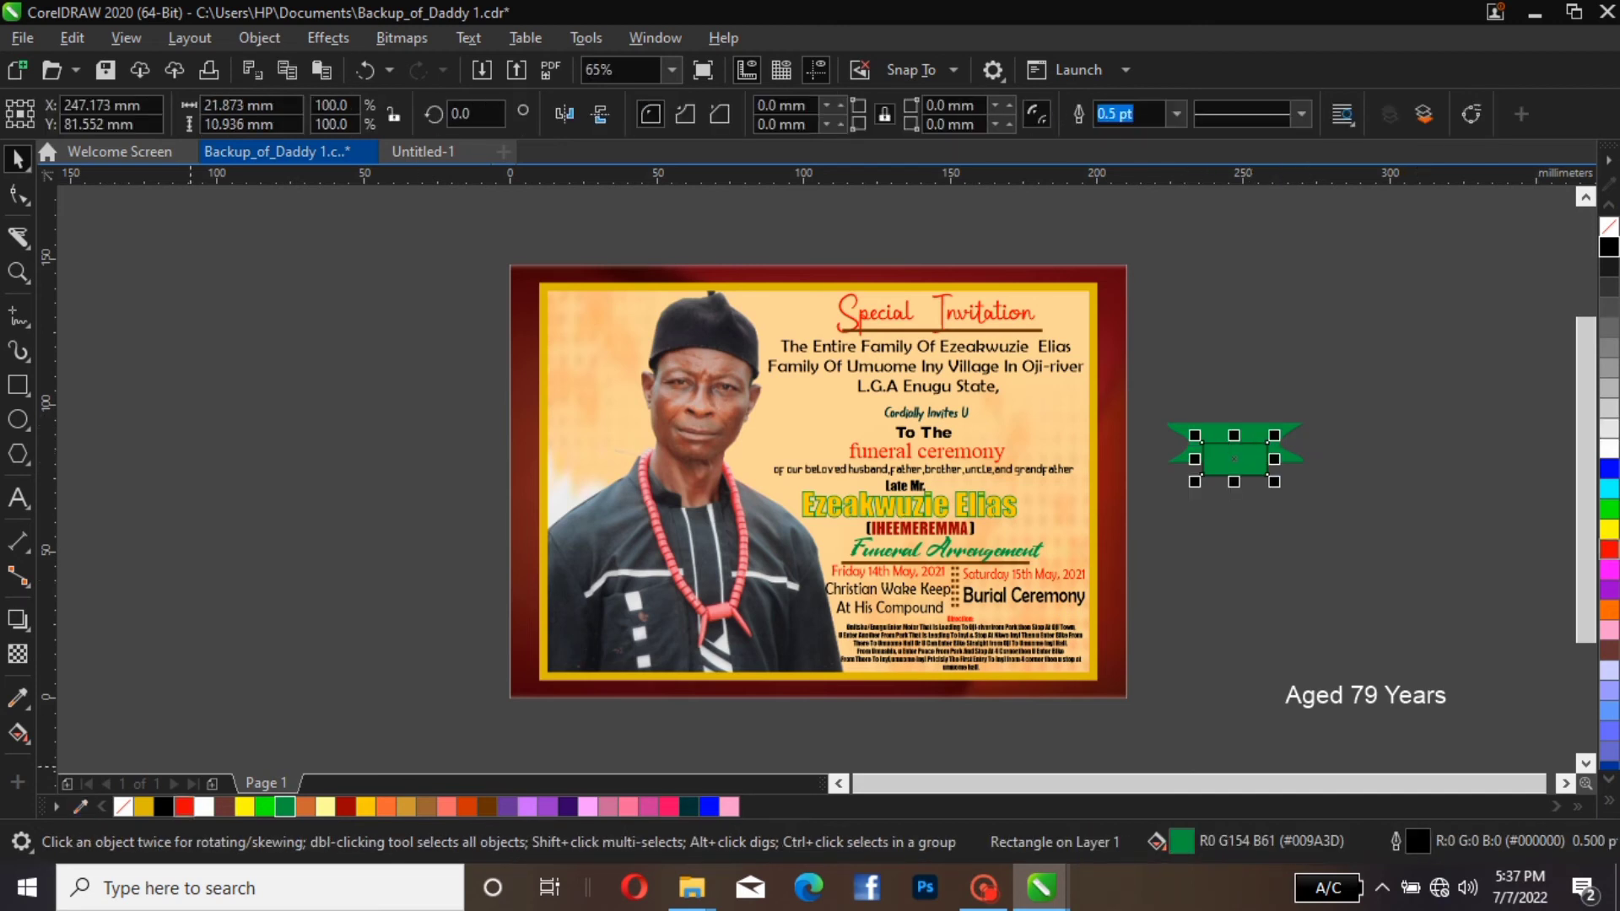
pyautogui.rightClick(123, 806)
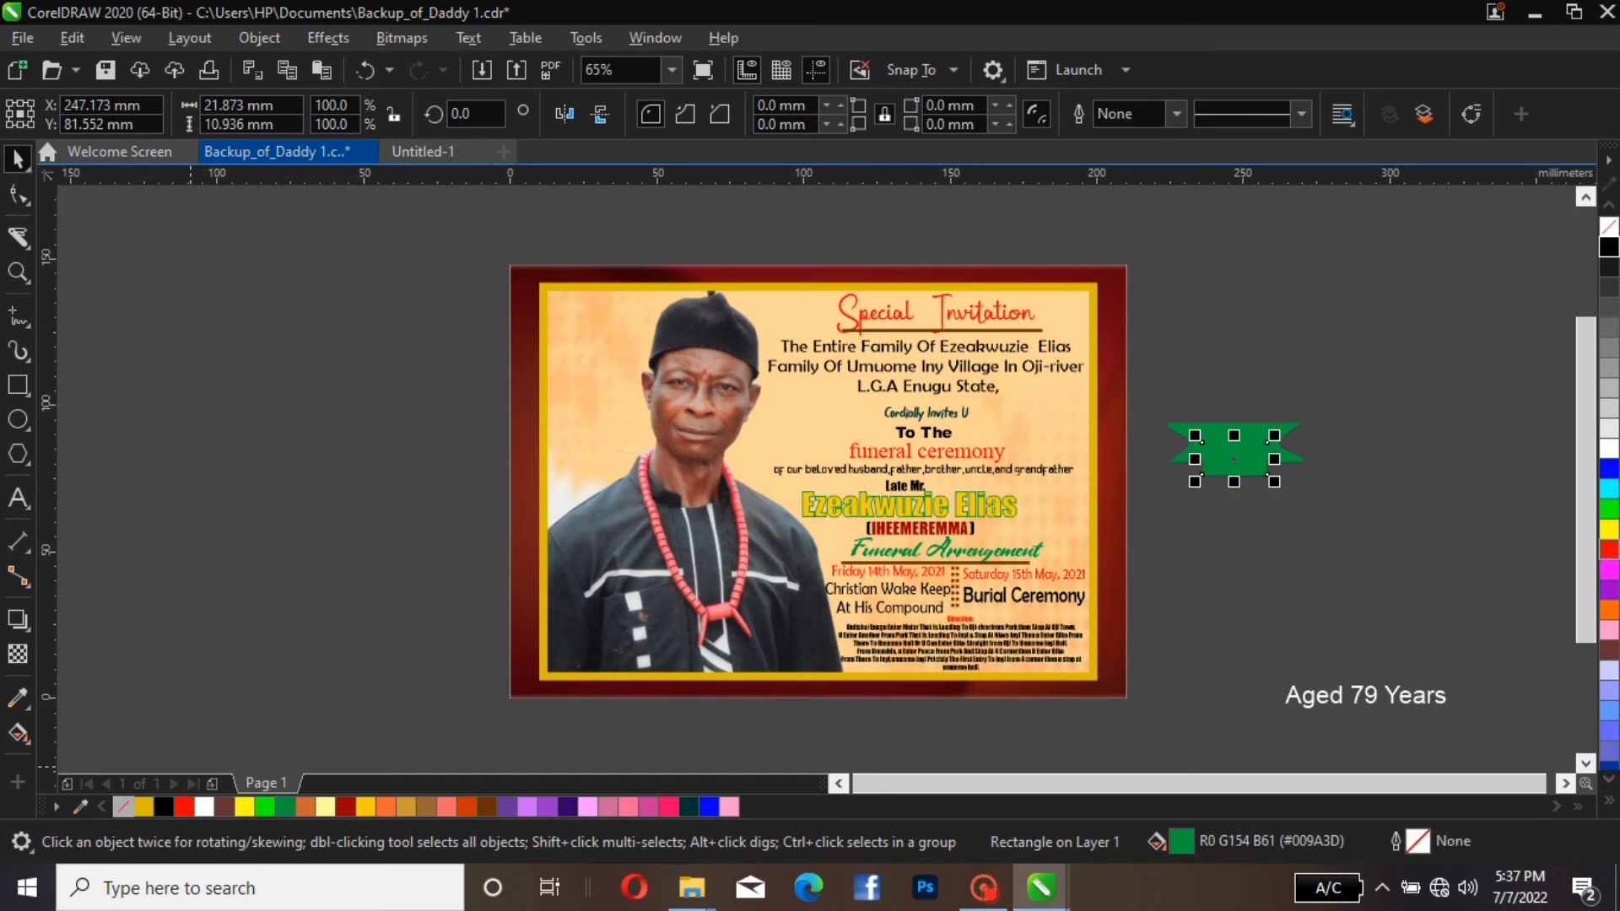
pyautogui.press('Escape')
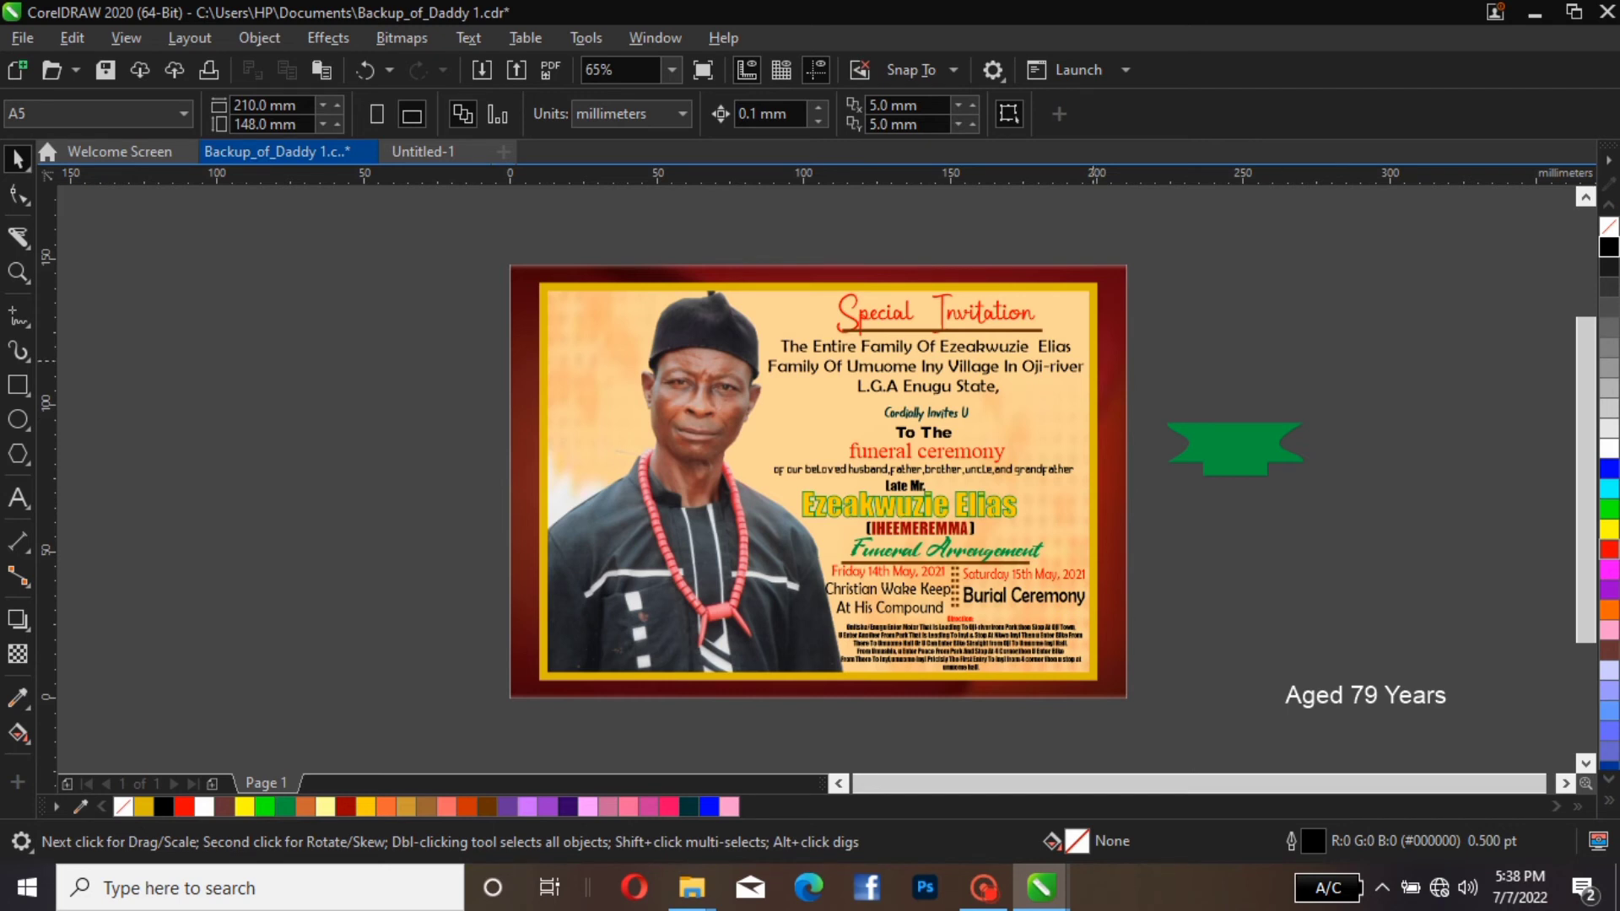
# Group the green ribbon shape with the green rectangle
pyautogui.moveTo(1149, 384); pyautogui.dragTo(1354, 521)
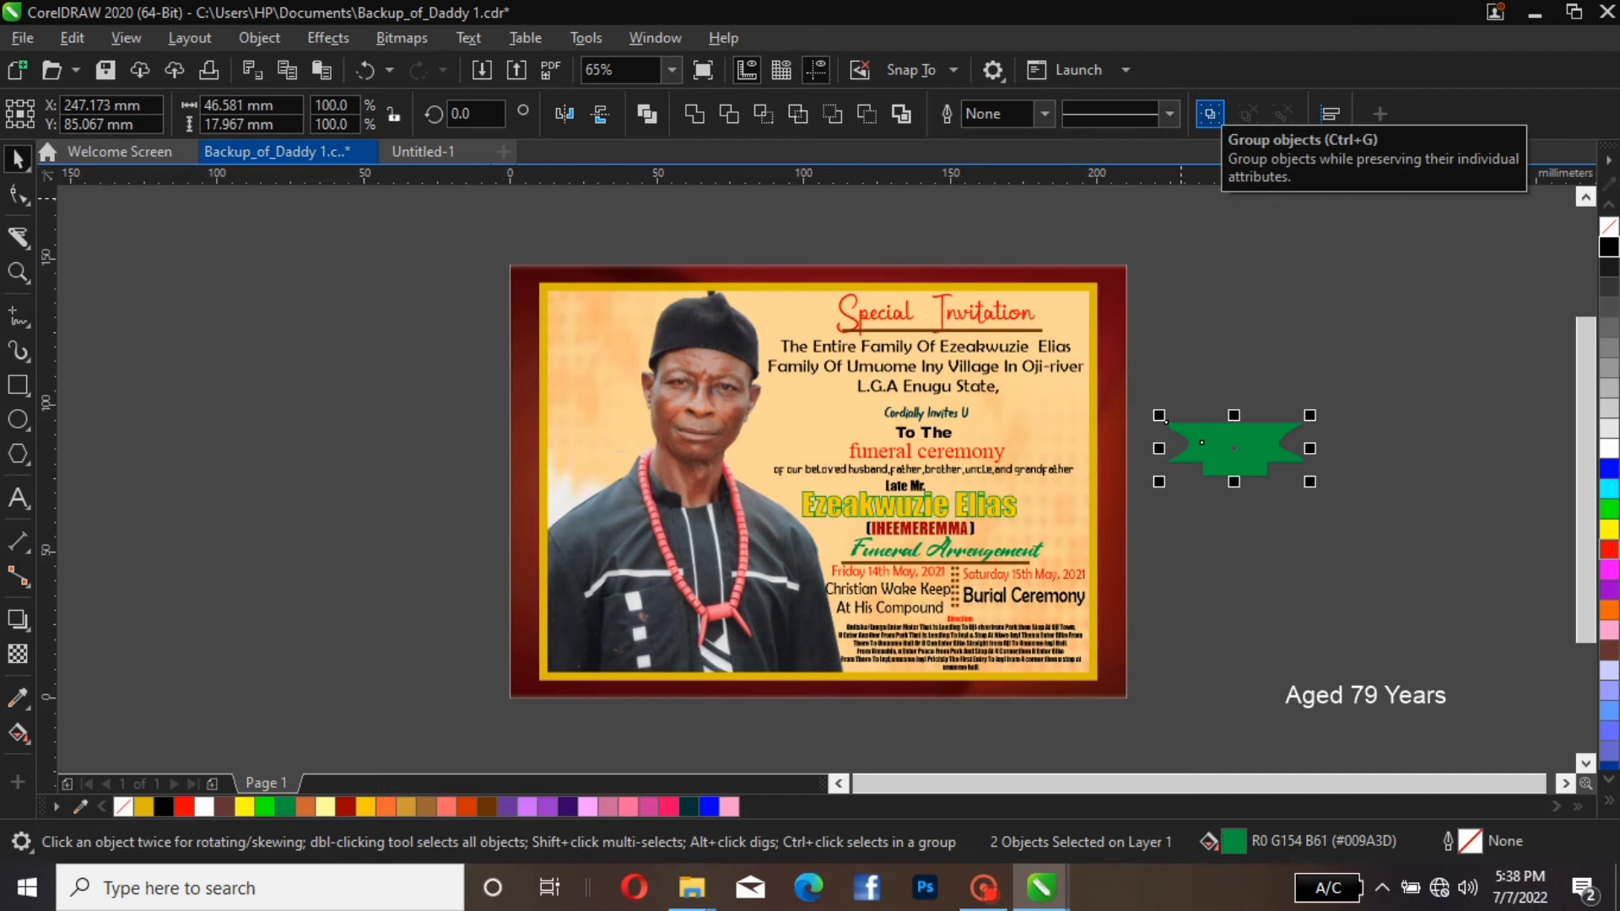
pyautogui.click(1210, 113)
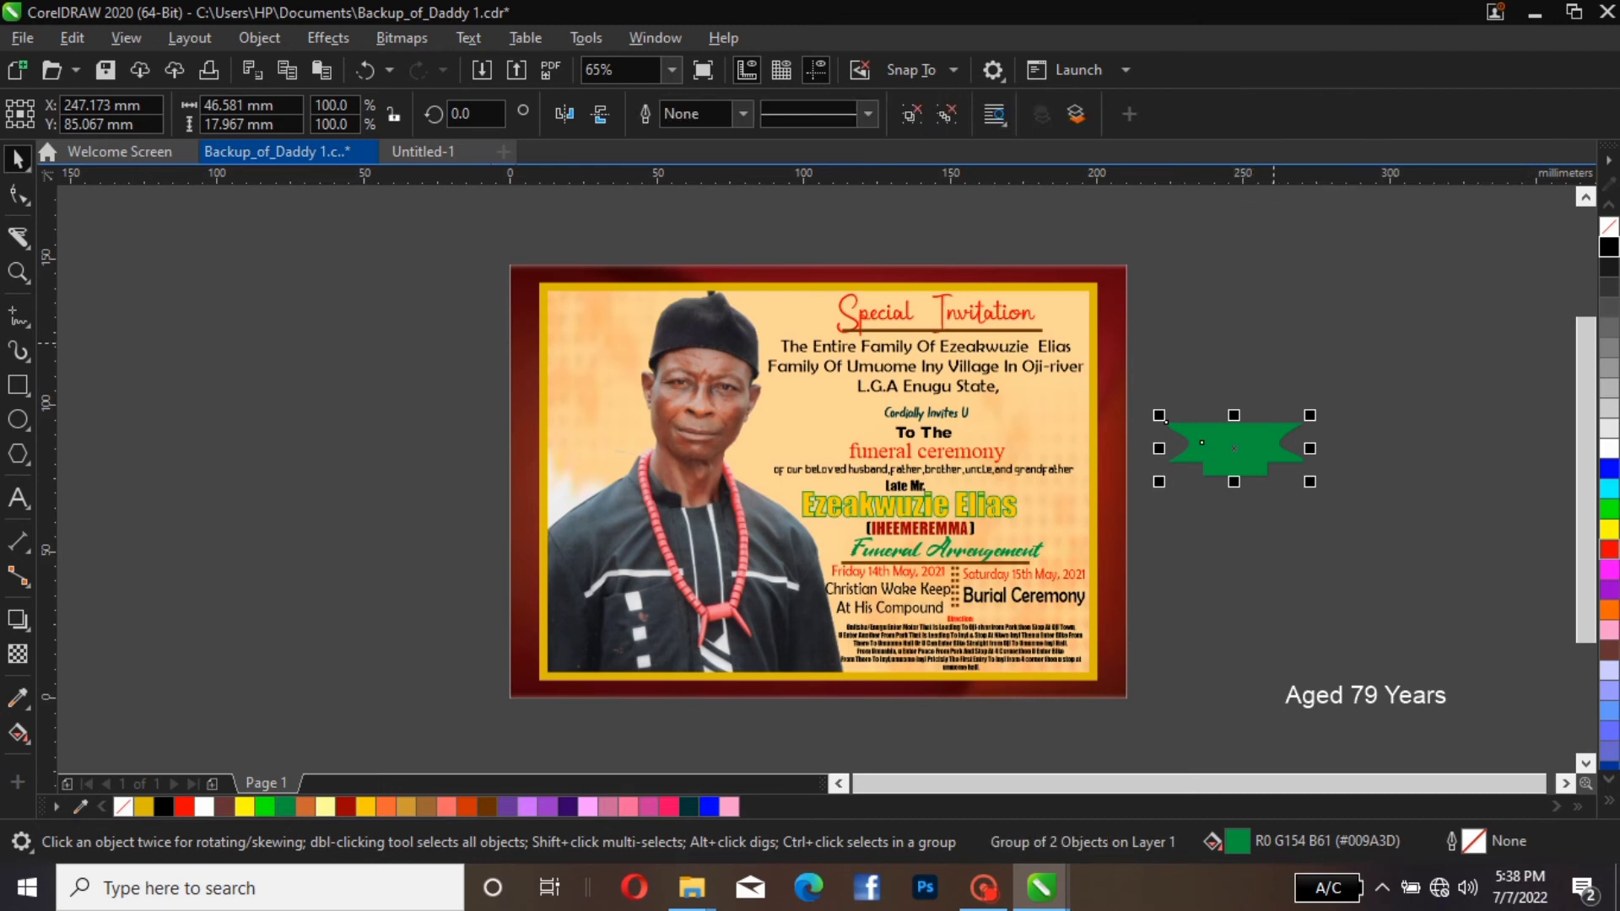
pyautogui.click(1381, 325)
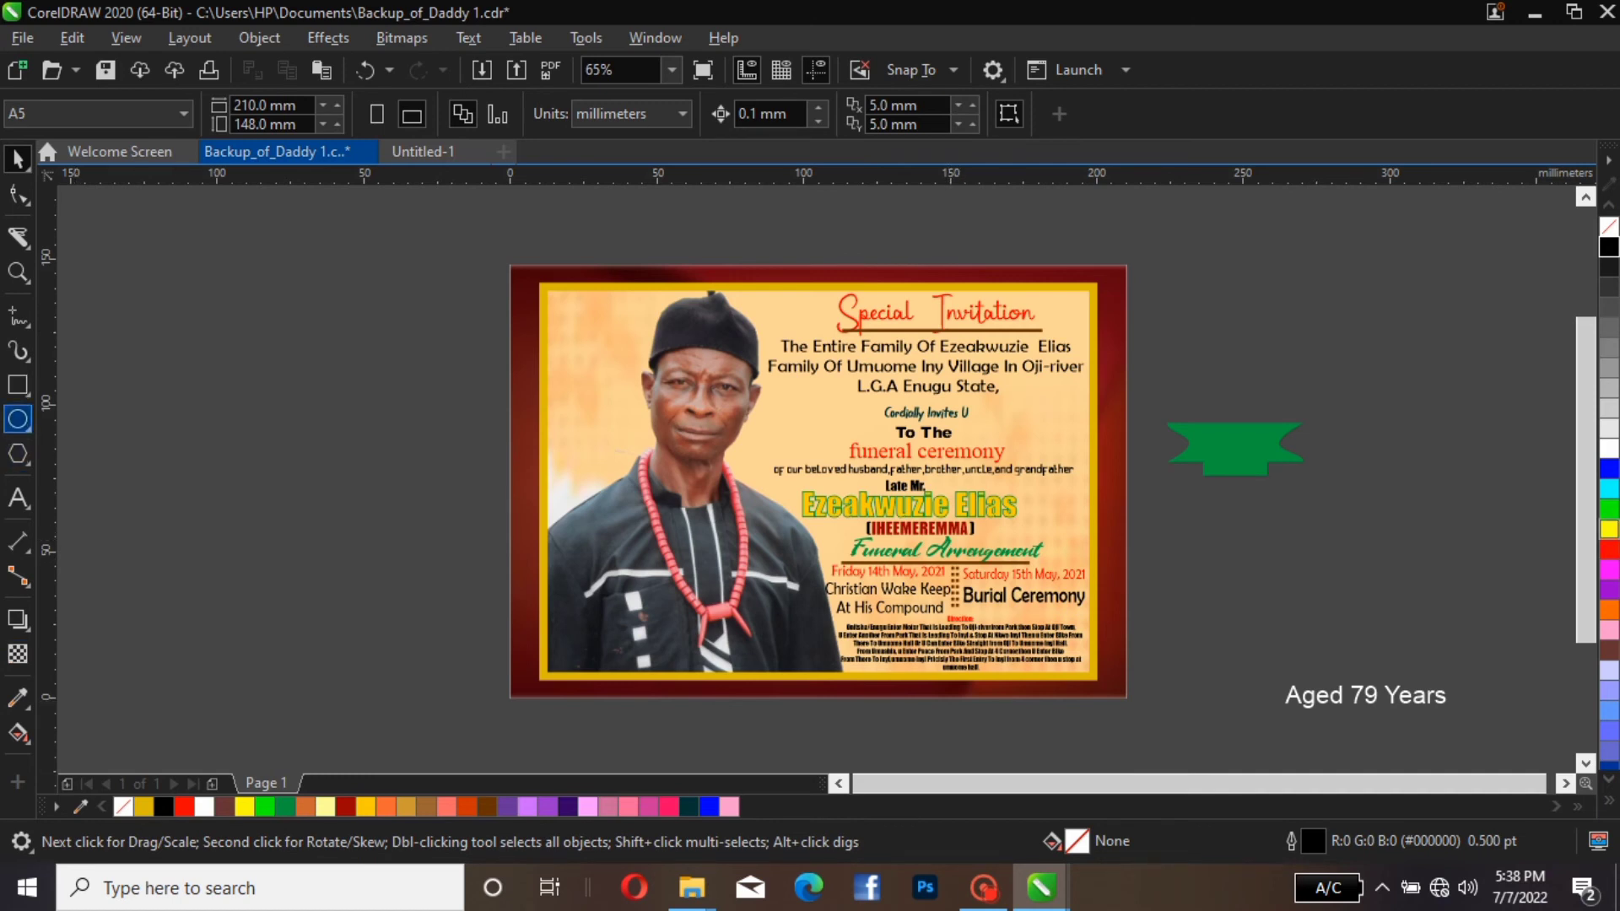
# Draw an ellipse about 28.4 × 22.3 mm, place it over the ribbon's upper middle and fill it with green (#009A3D)
pyautogui.click(18, 419)
pyautogui.moveTo(1171, 318)
pyautogui.mouseDown()
pyautogui.moveTo(1198, 377)
pyautogui.moveTo(1256, 384)
pyautogui.mouseUp()
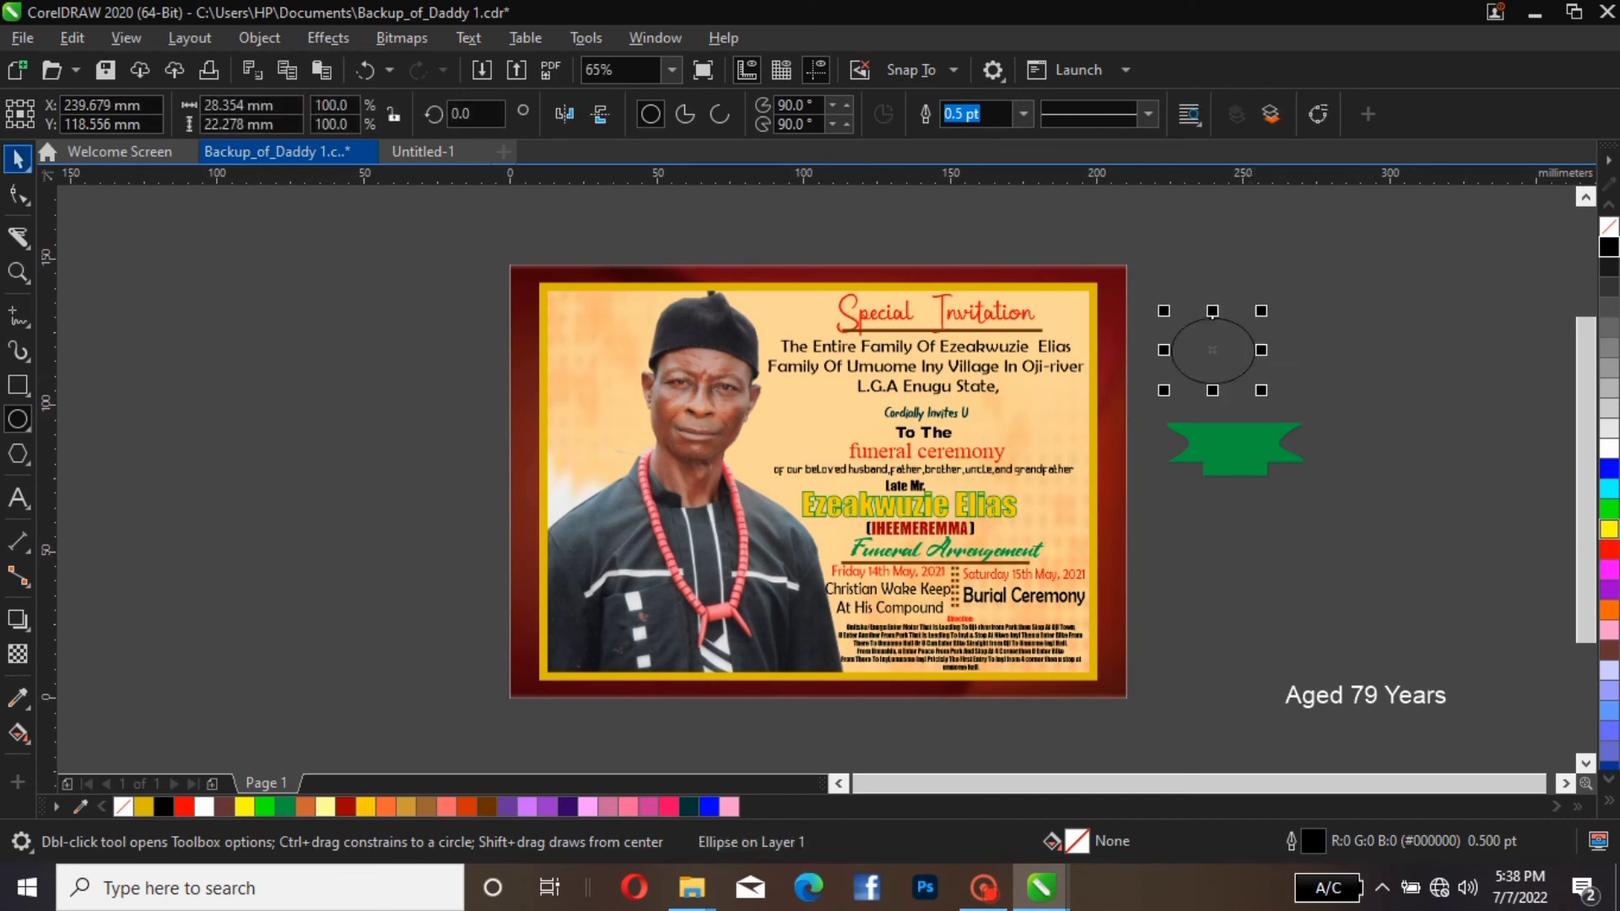
pyautogui.click(17, 158)
pyautogui.moveTo(1213, 350); pyautogui.dragTo(1236, 411)
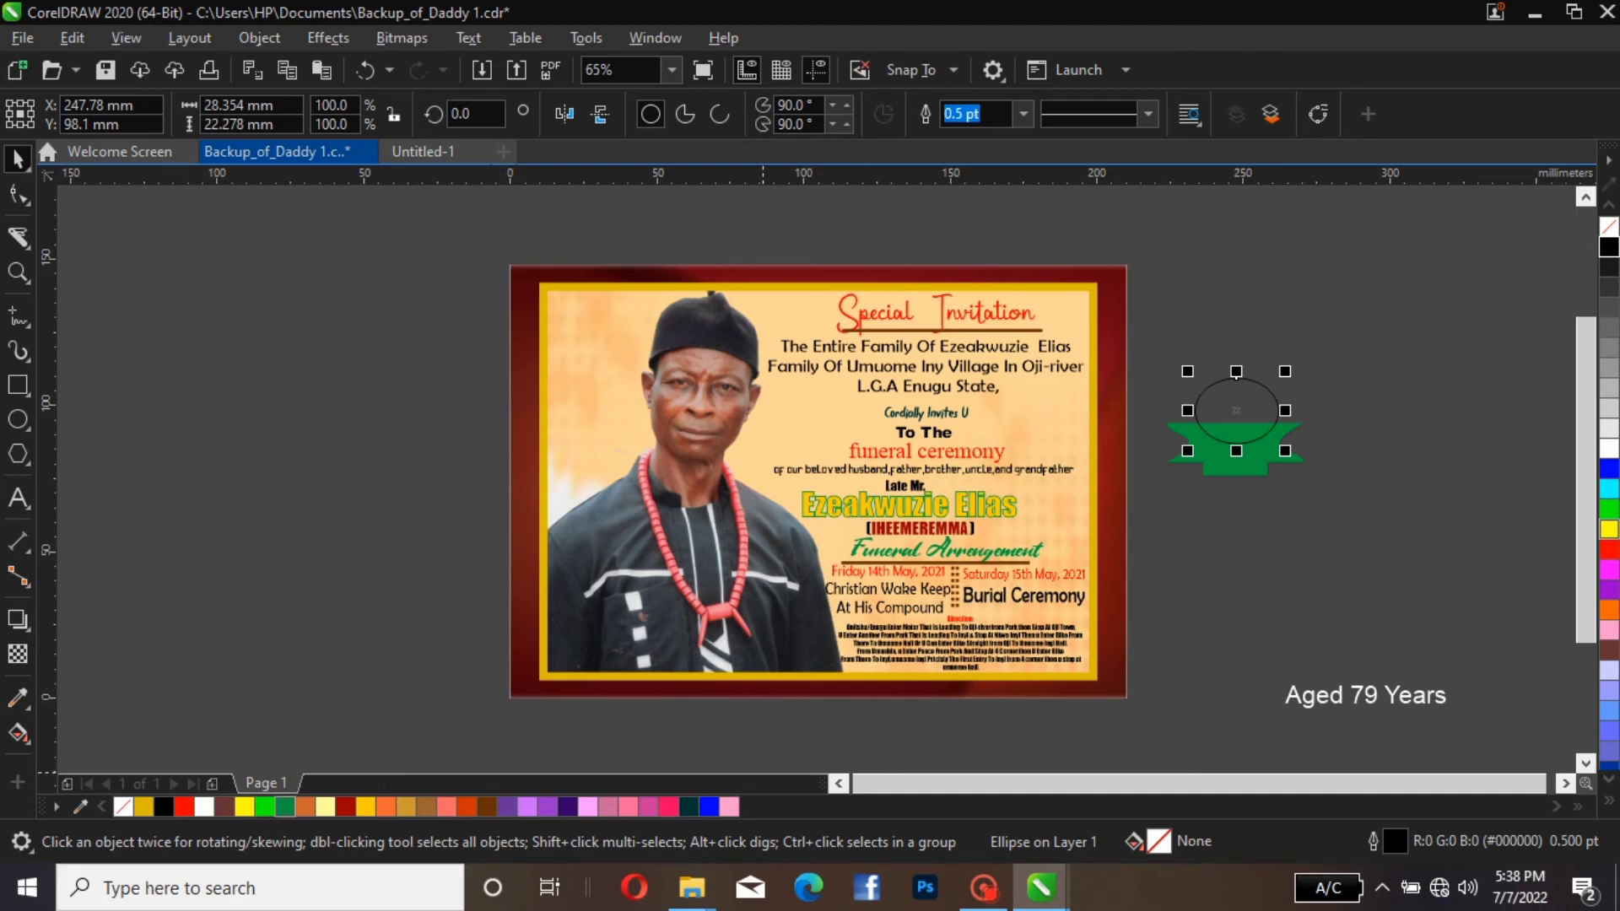
pyautogui.click(286, 807)
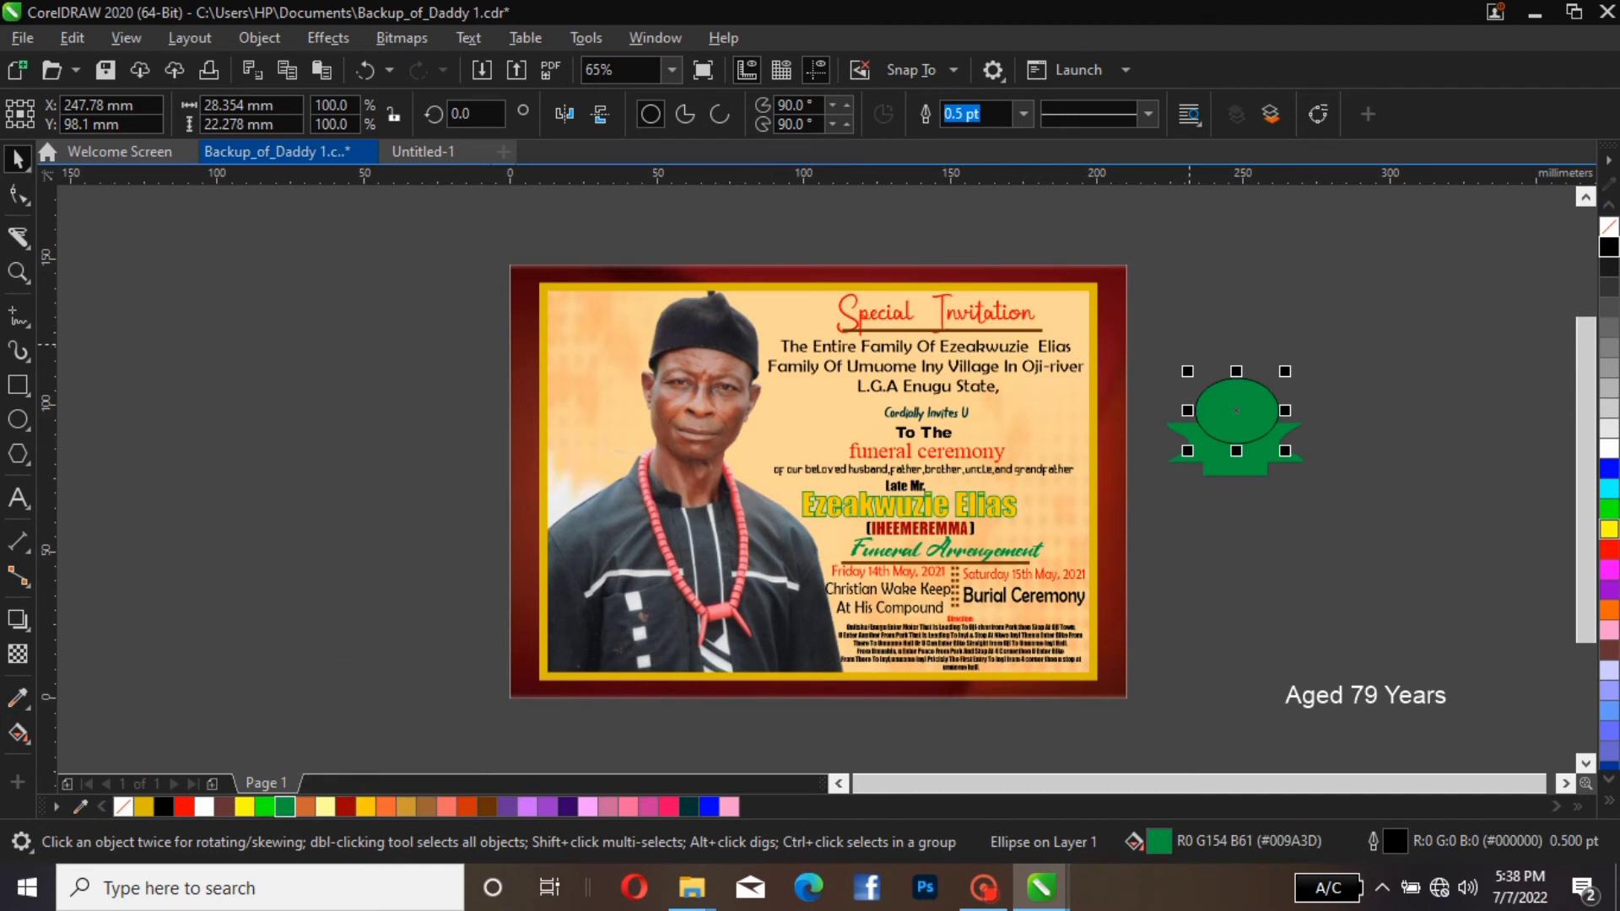
# Copy the green ellipse and paste a duplicate in place
pyautogui.rightClick(1236, 377)
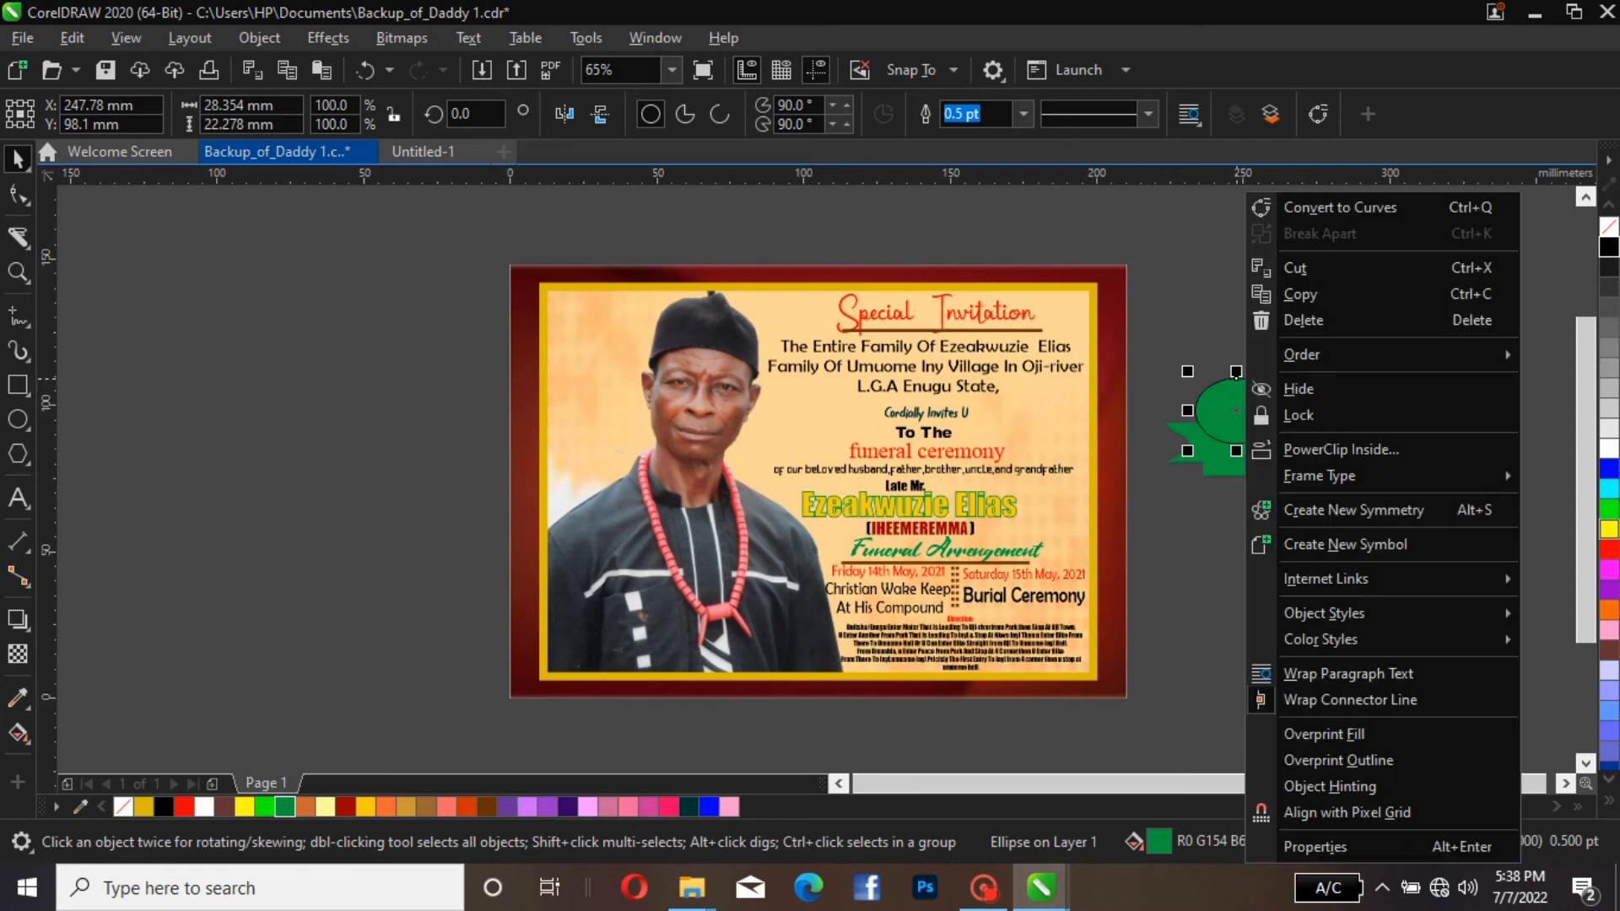
pyautogui.press('Up')
pyautogui.press('Up')
pyautogui.press('Up')
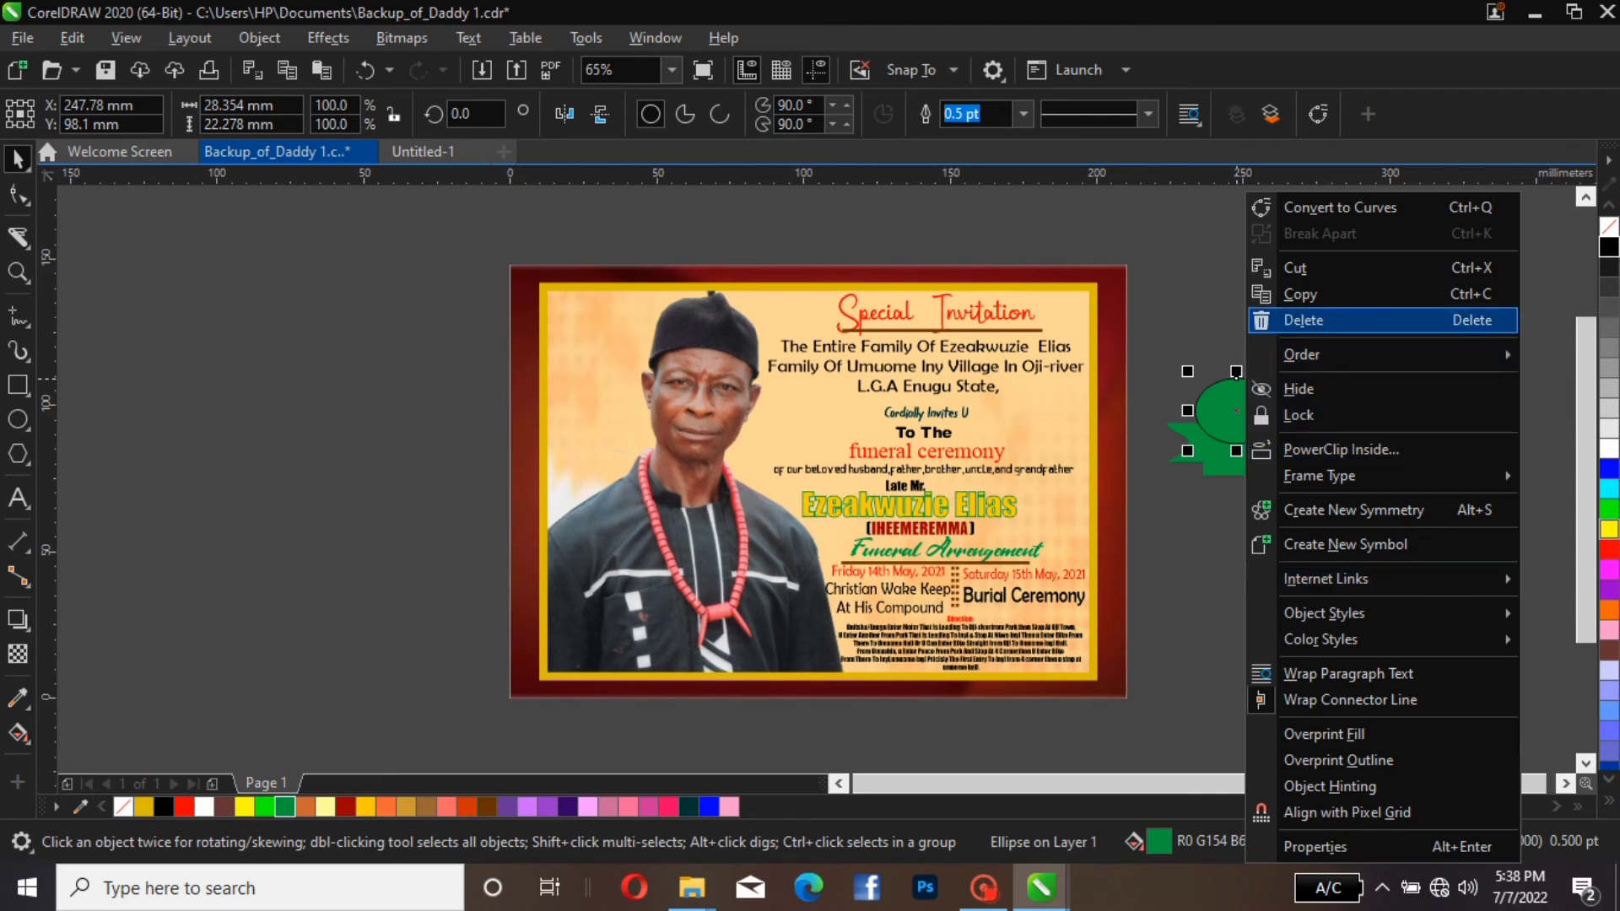
pyautogui.press('Return')
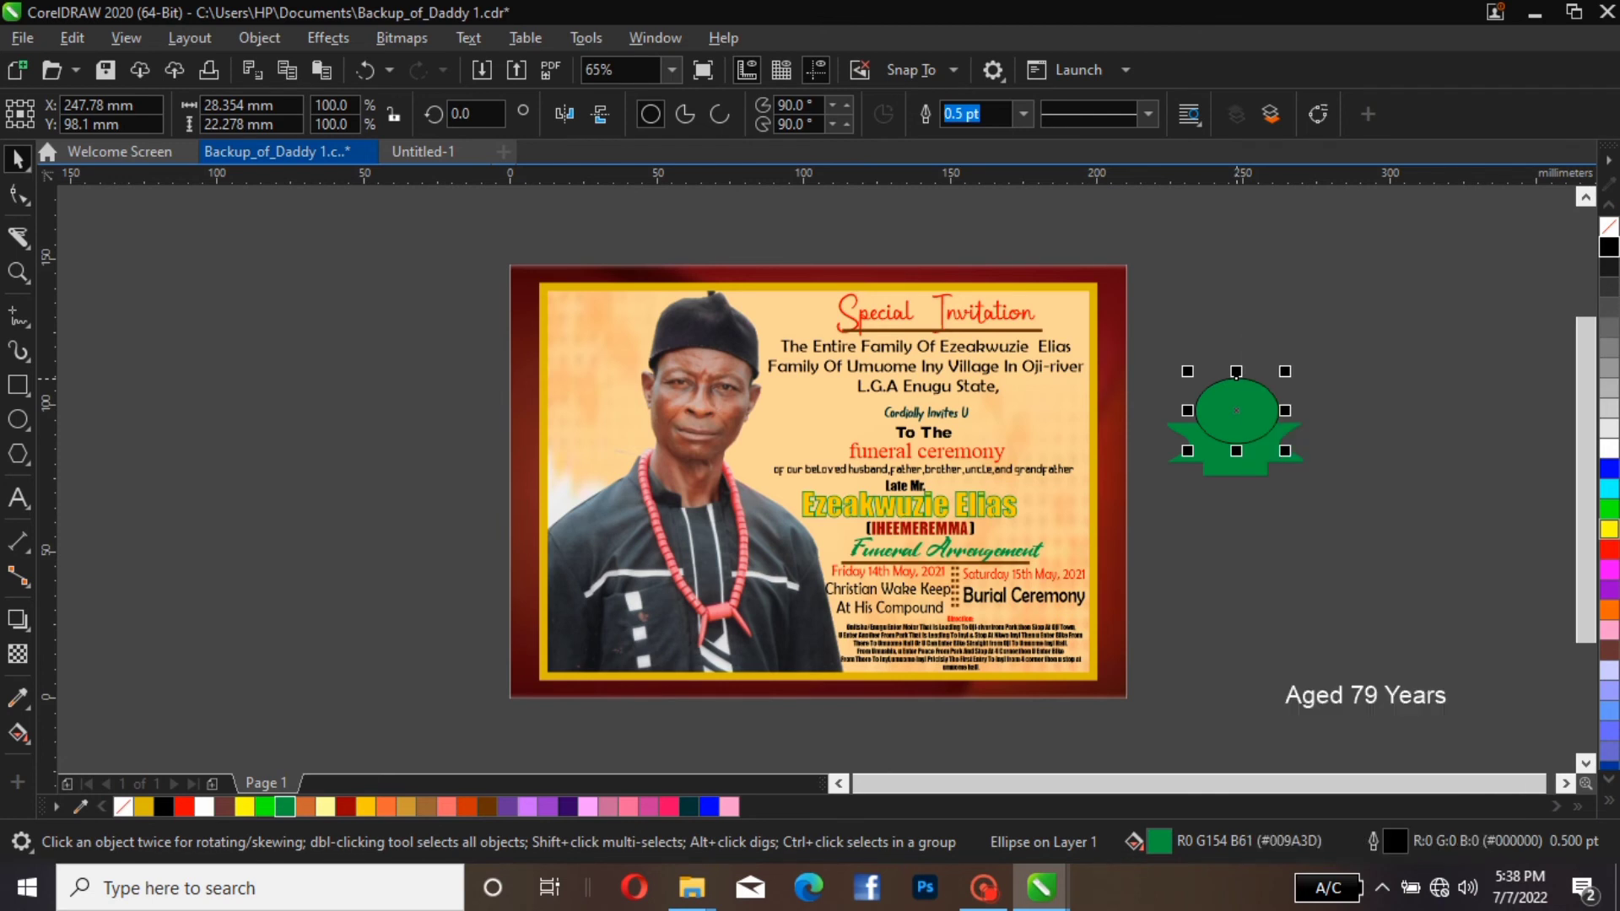
pyautogui.rightClick(1274, 398)
pyautogui.moveTo(1350, 355)
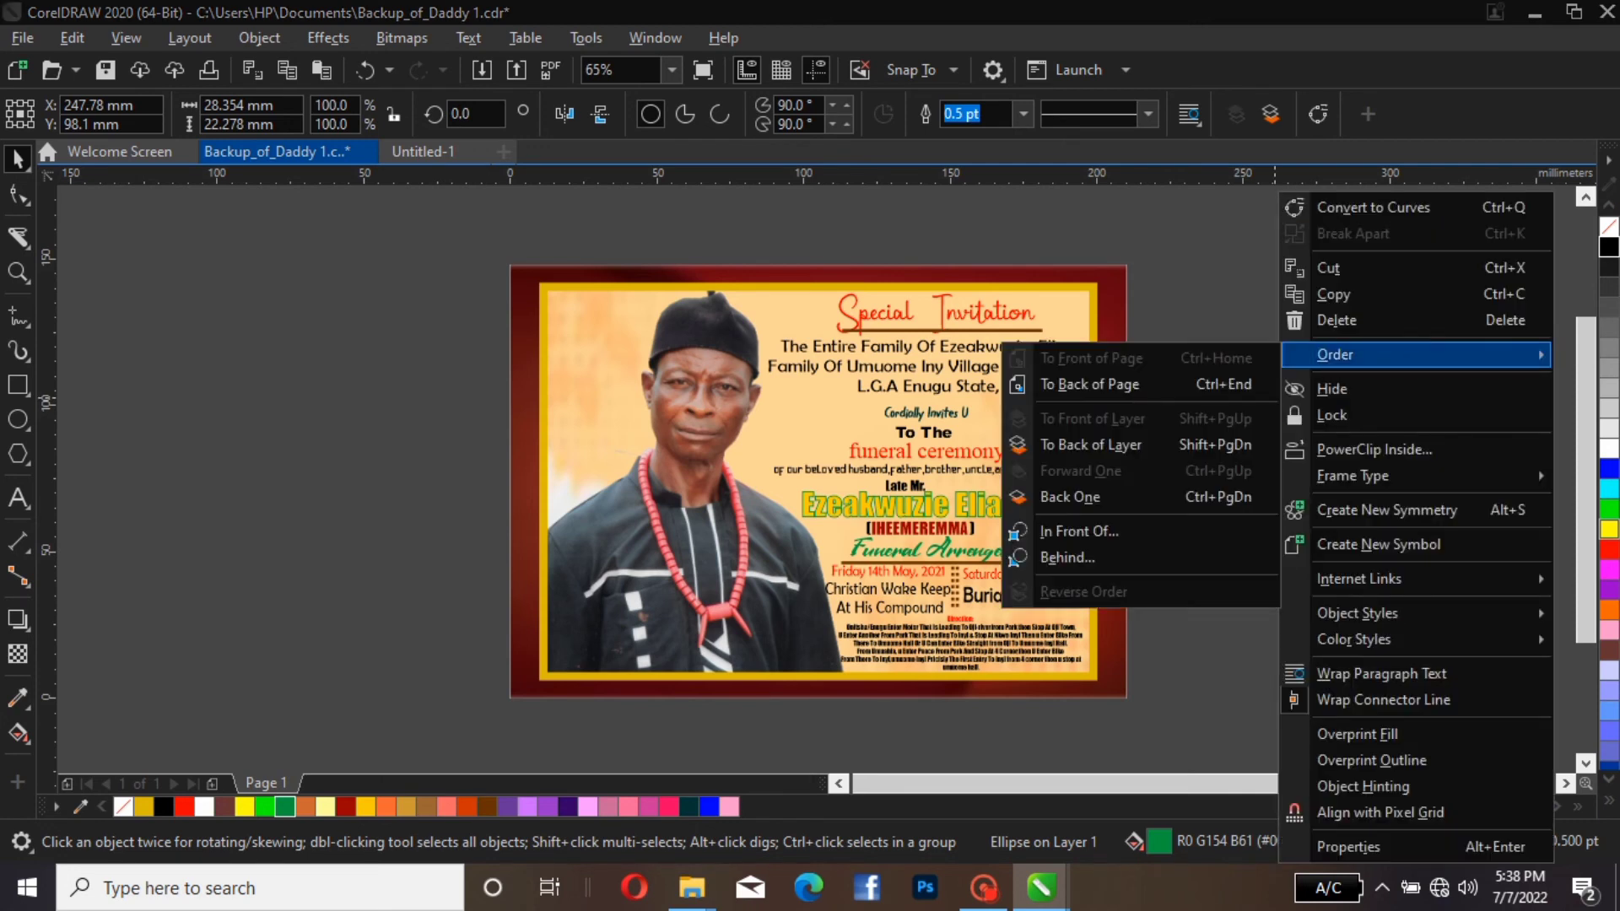
pyautogui.click(1234, 275)
pyautogui.click(1356, 391)
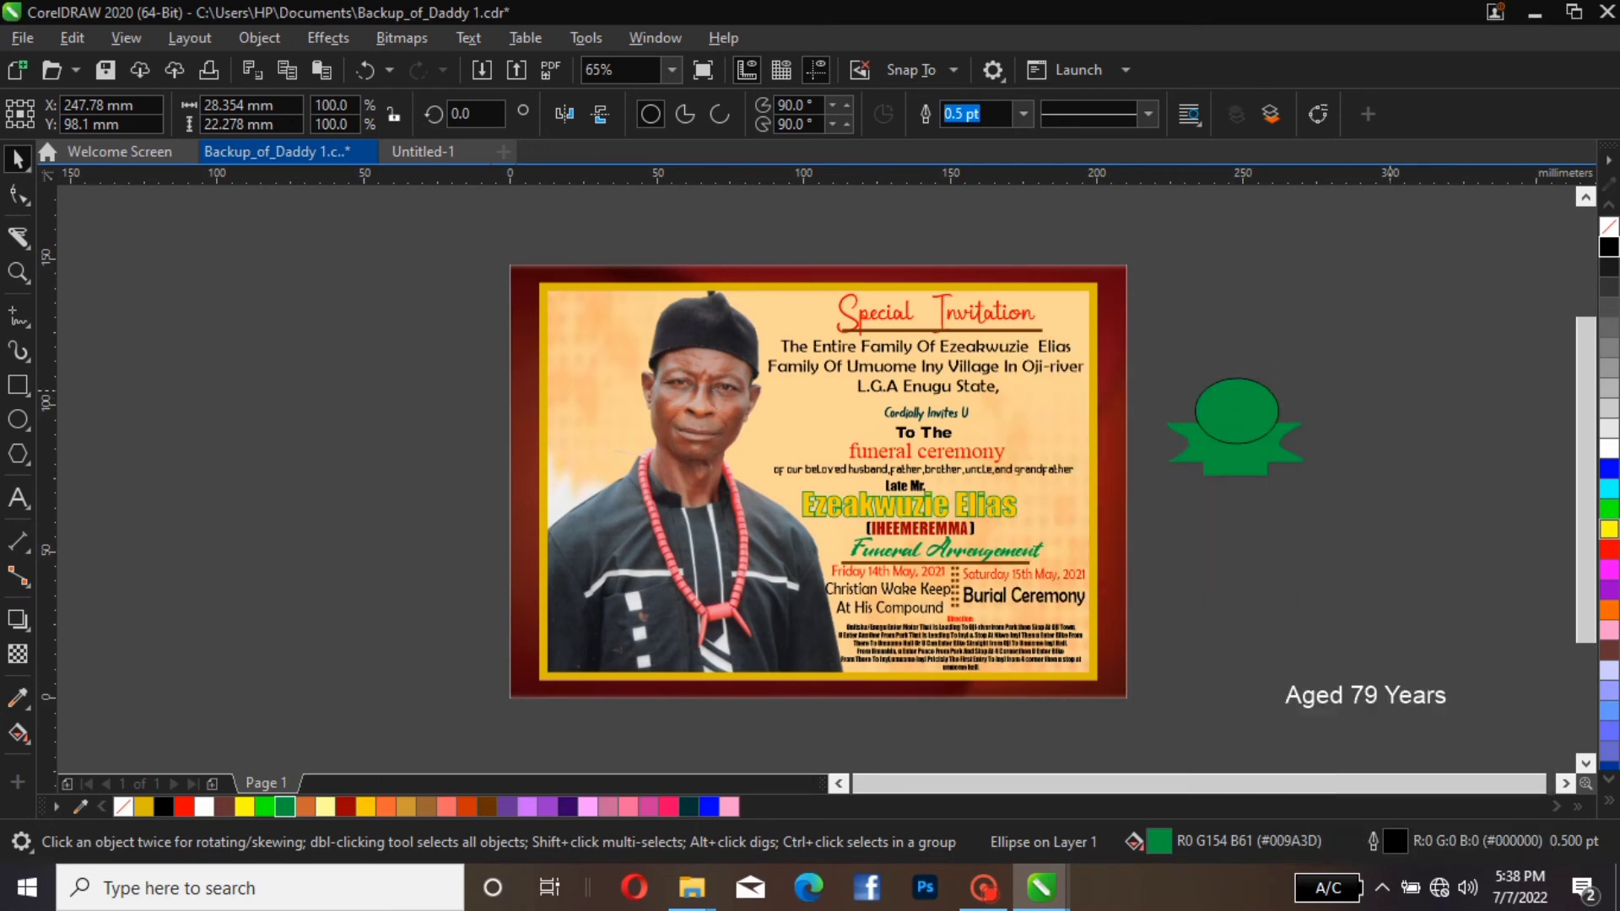
pyautogui.rightClick(1363, 389)
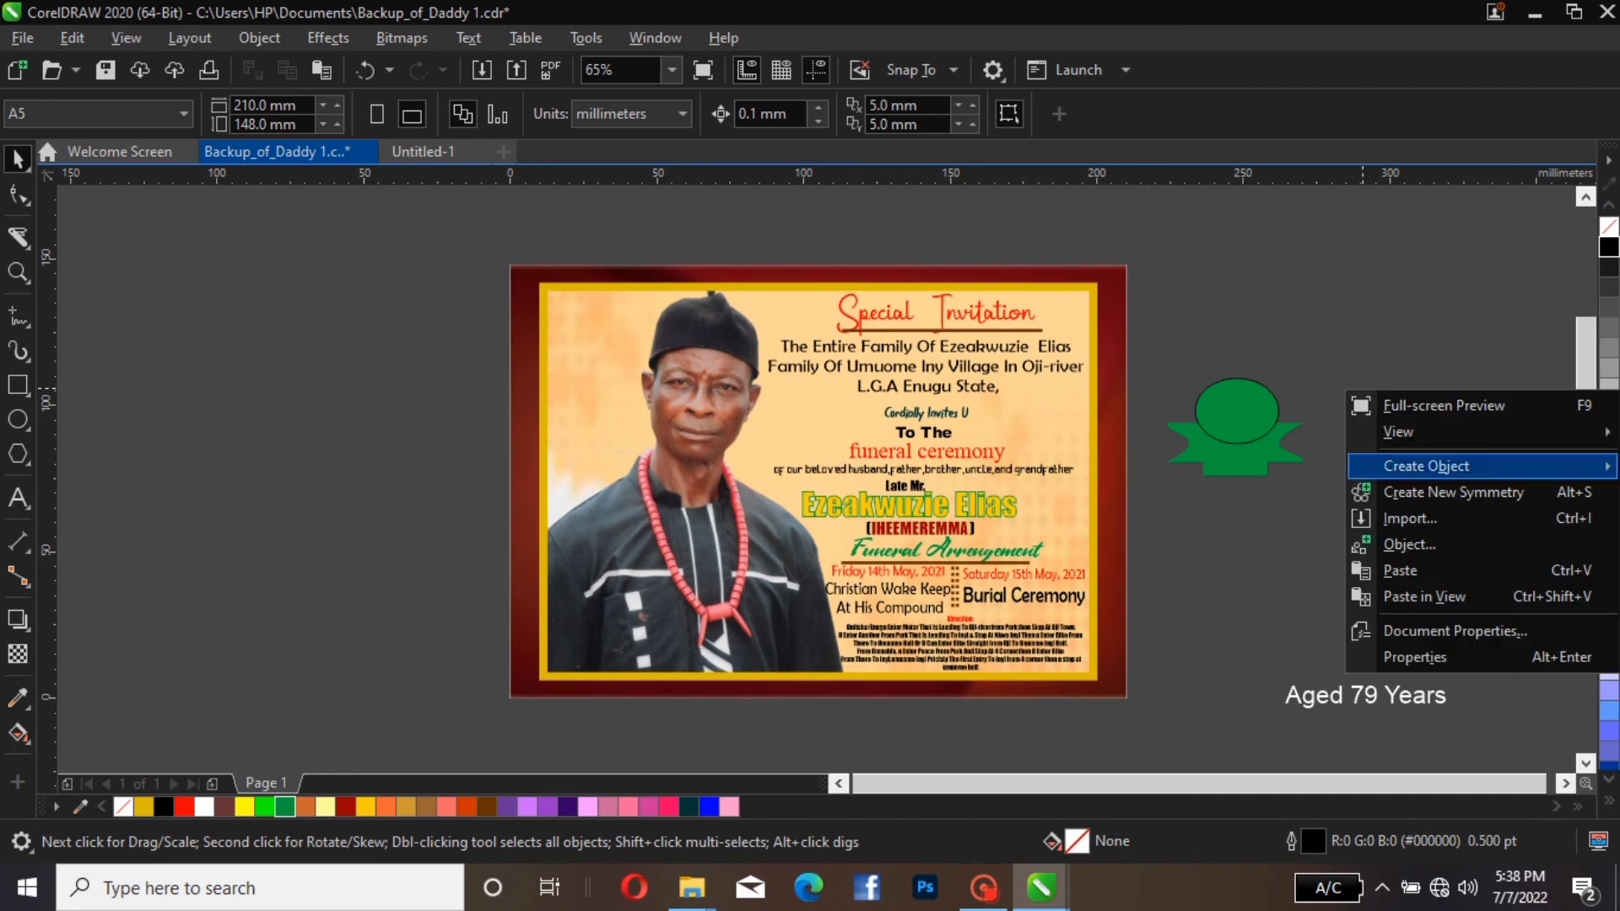
pyautogui.click(1400, 571)
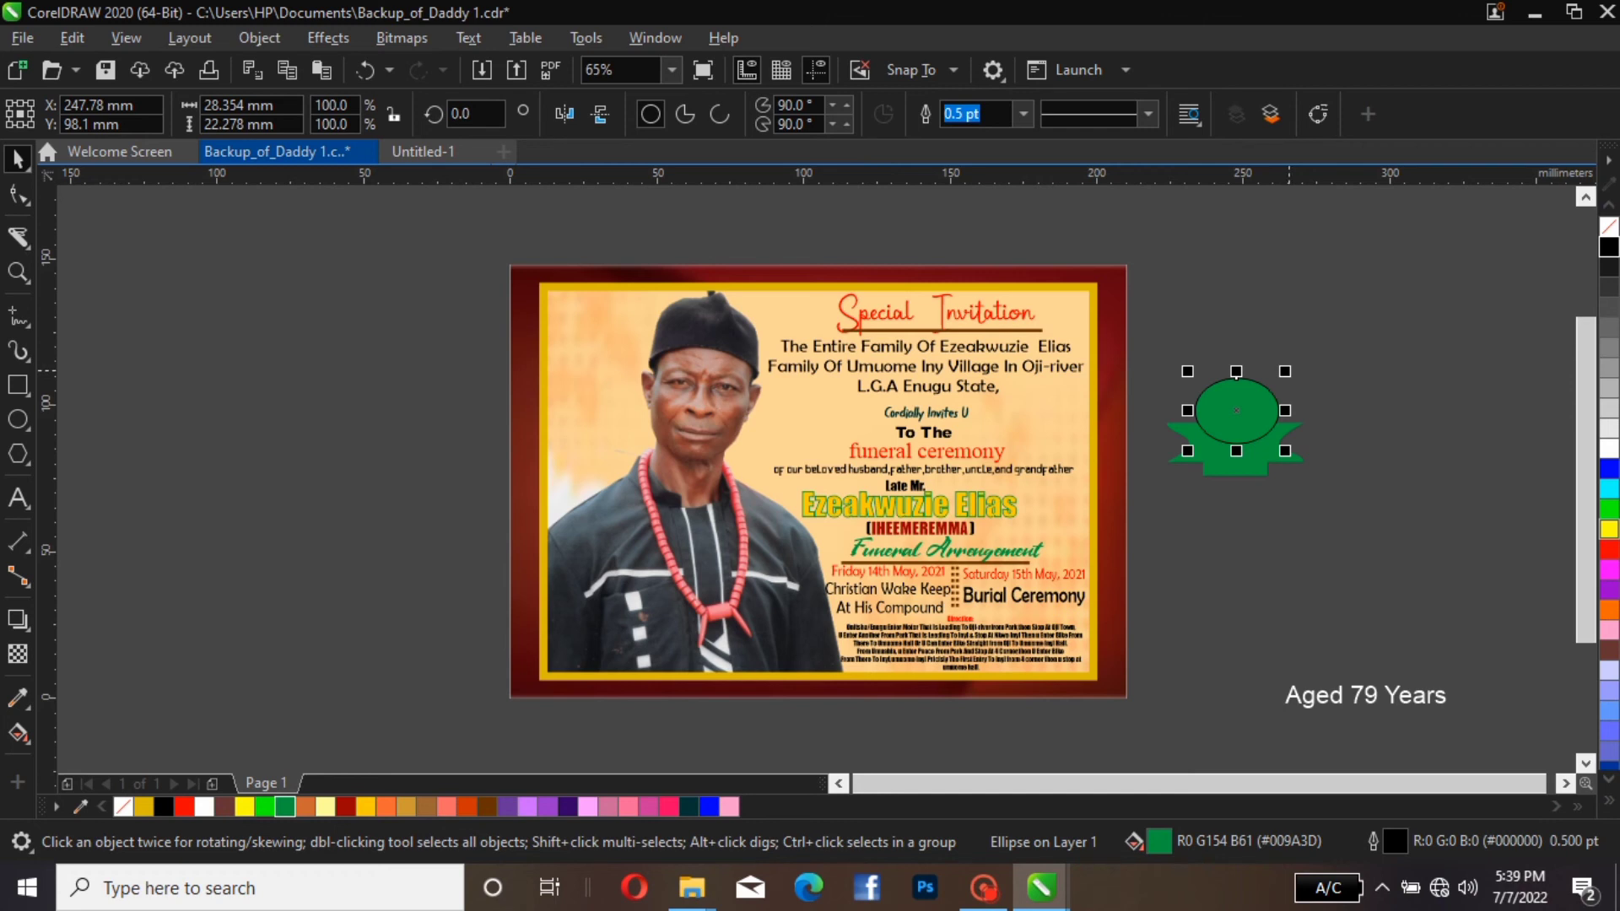
# Scale the duplicate ellipse about its centre to 76.4% and fill it with near-black (#1A1A1A)
pyautogui.moveTo(1287, 371); pyautogui.dragTo(1276, 380)
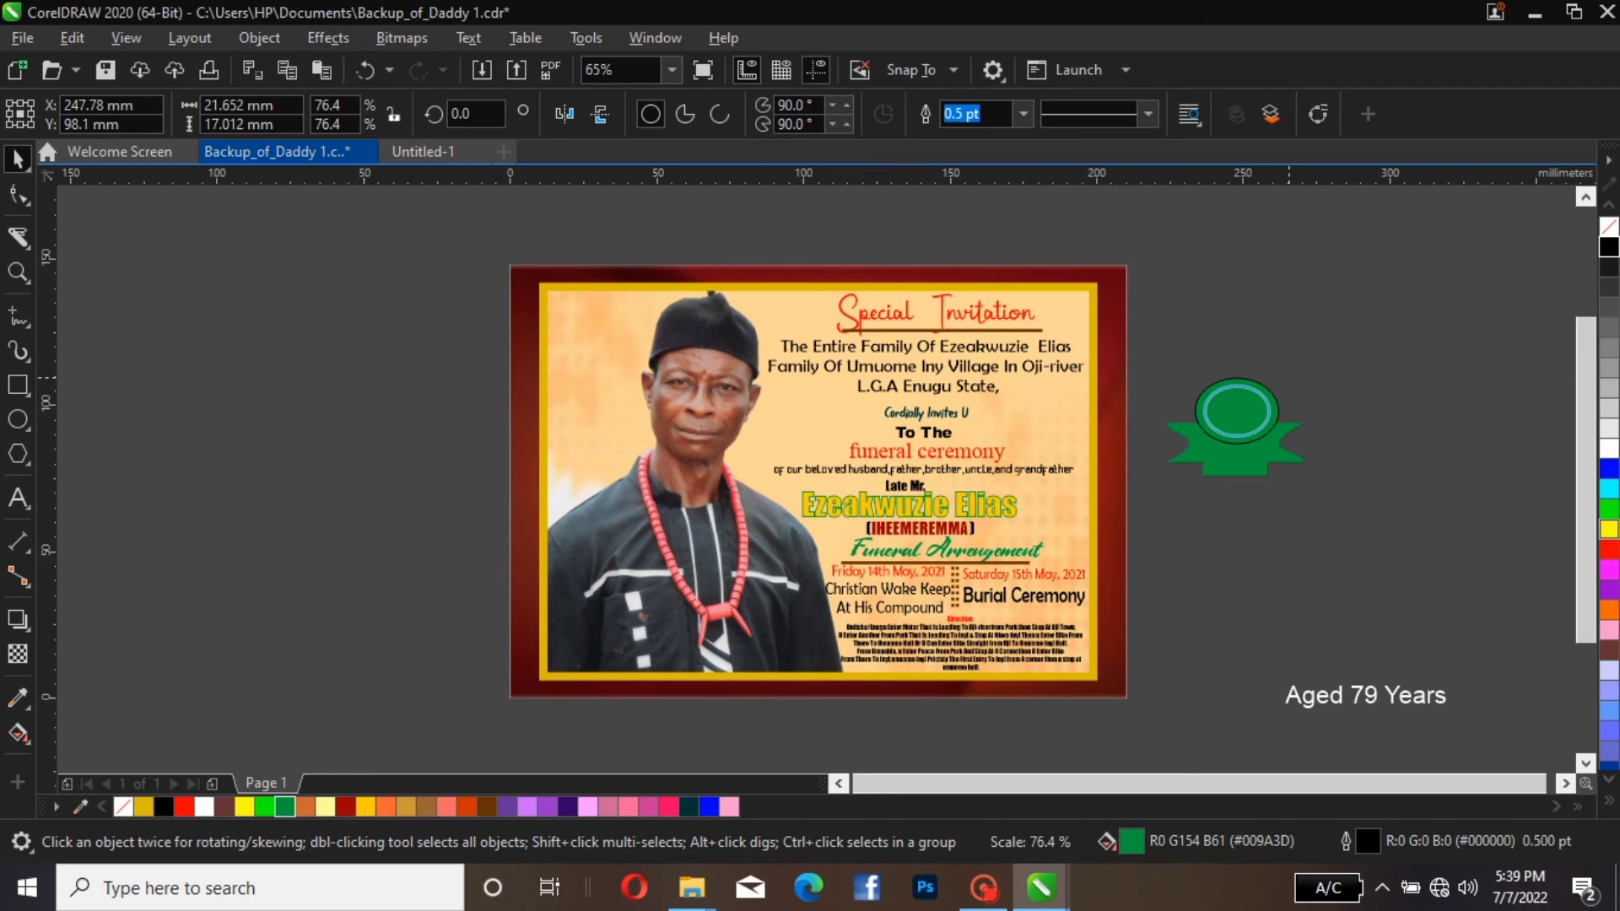
pyautogui.moveTo(1276, 381); pyautogui.dragTo(1276, 380)
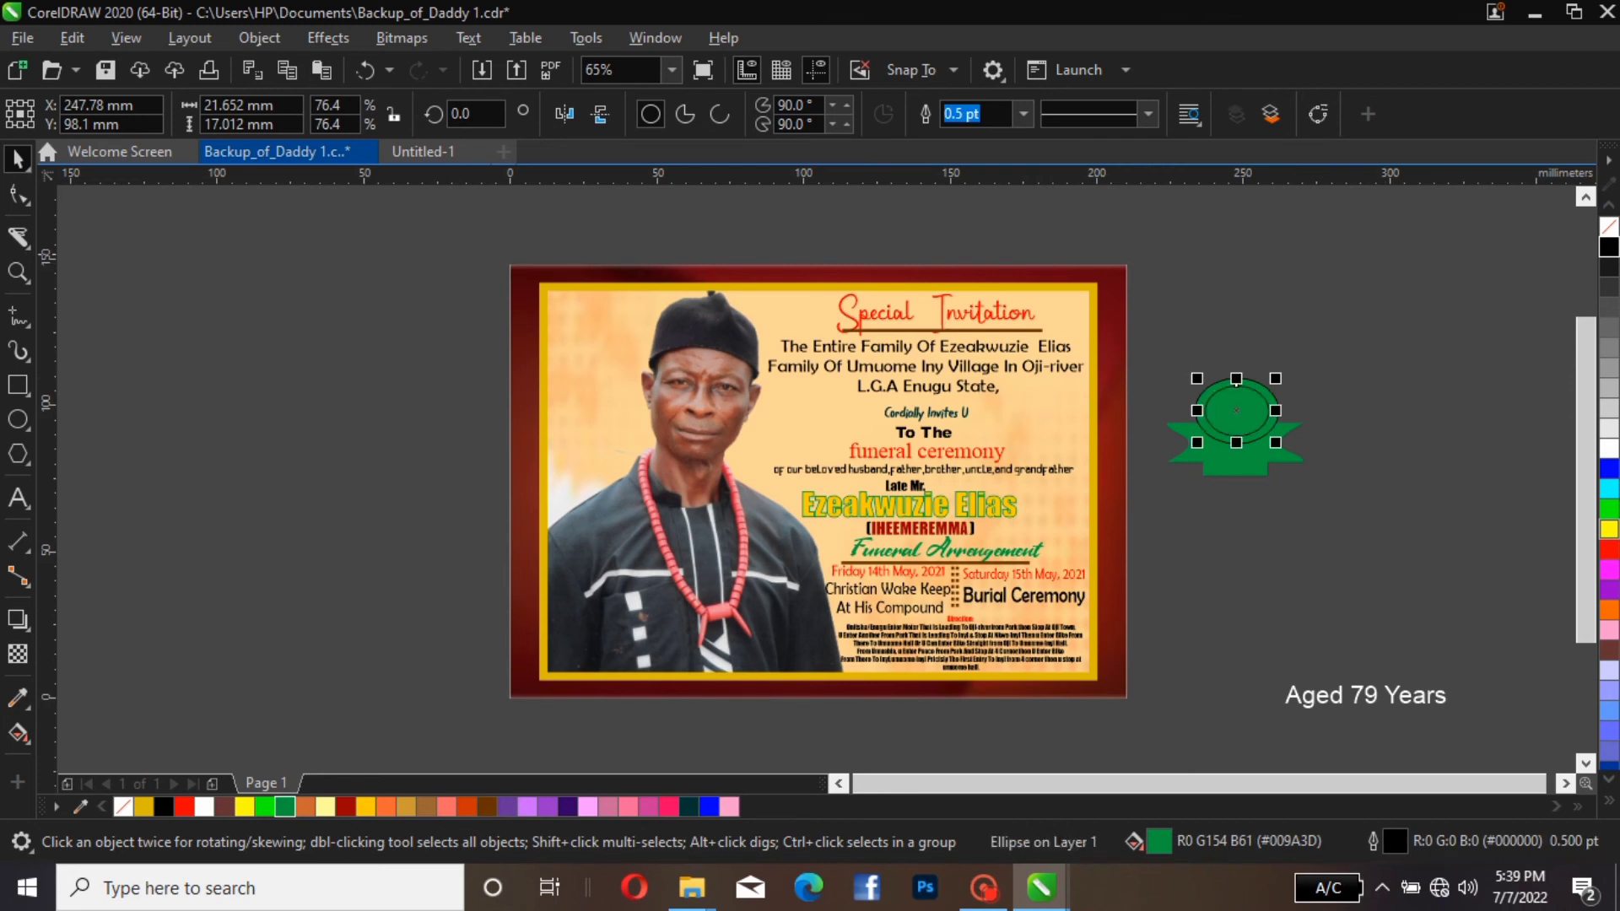
pyautogui.click(1609, 267)
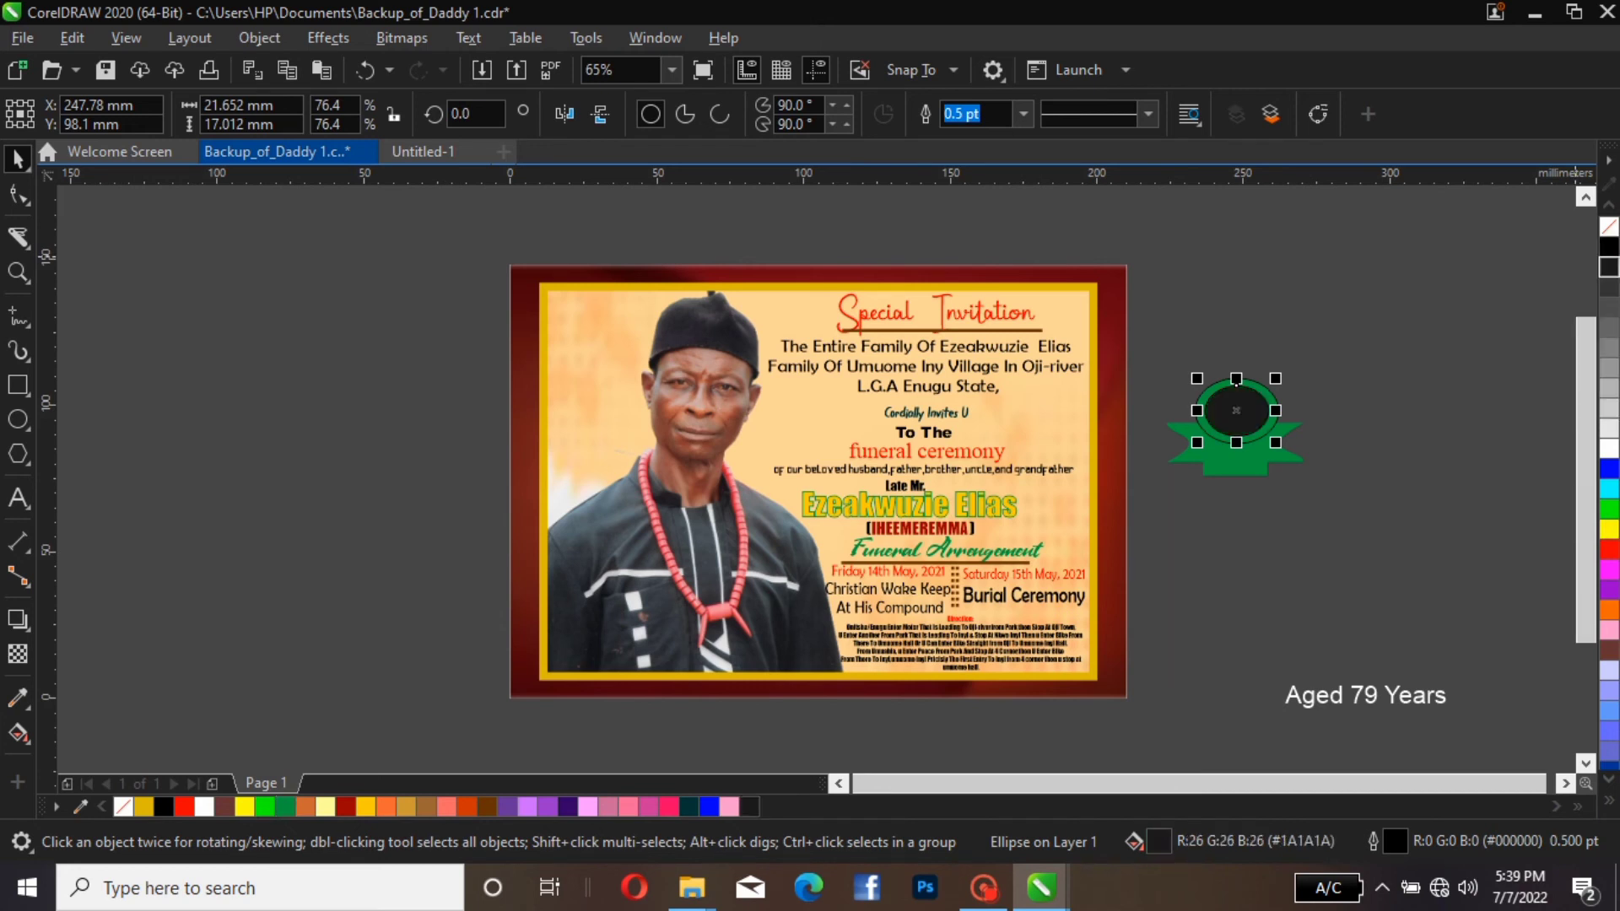
pyautogui.click(1416, 311)
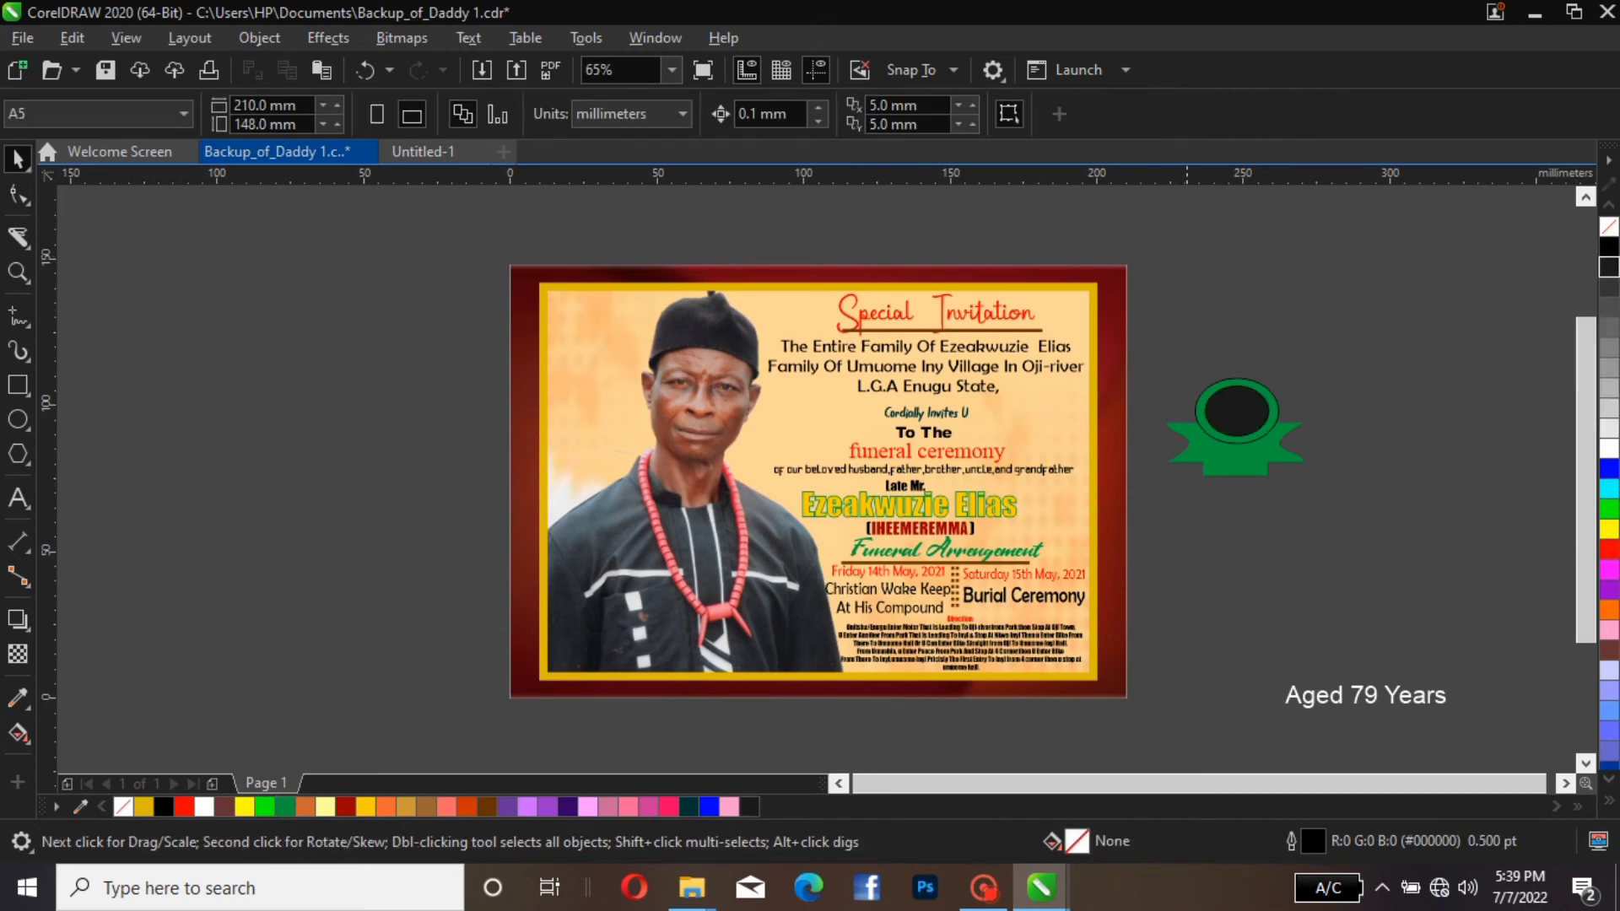
# Enlarge the near-black ellipse slightly about its centre to leave a thinner green ring
pyautogui.click(1224, 405)
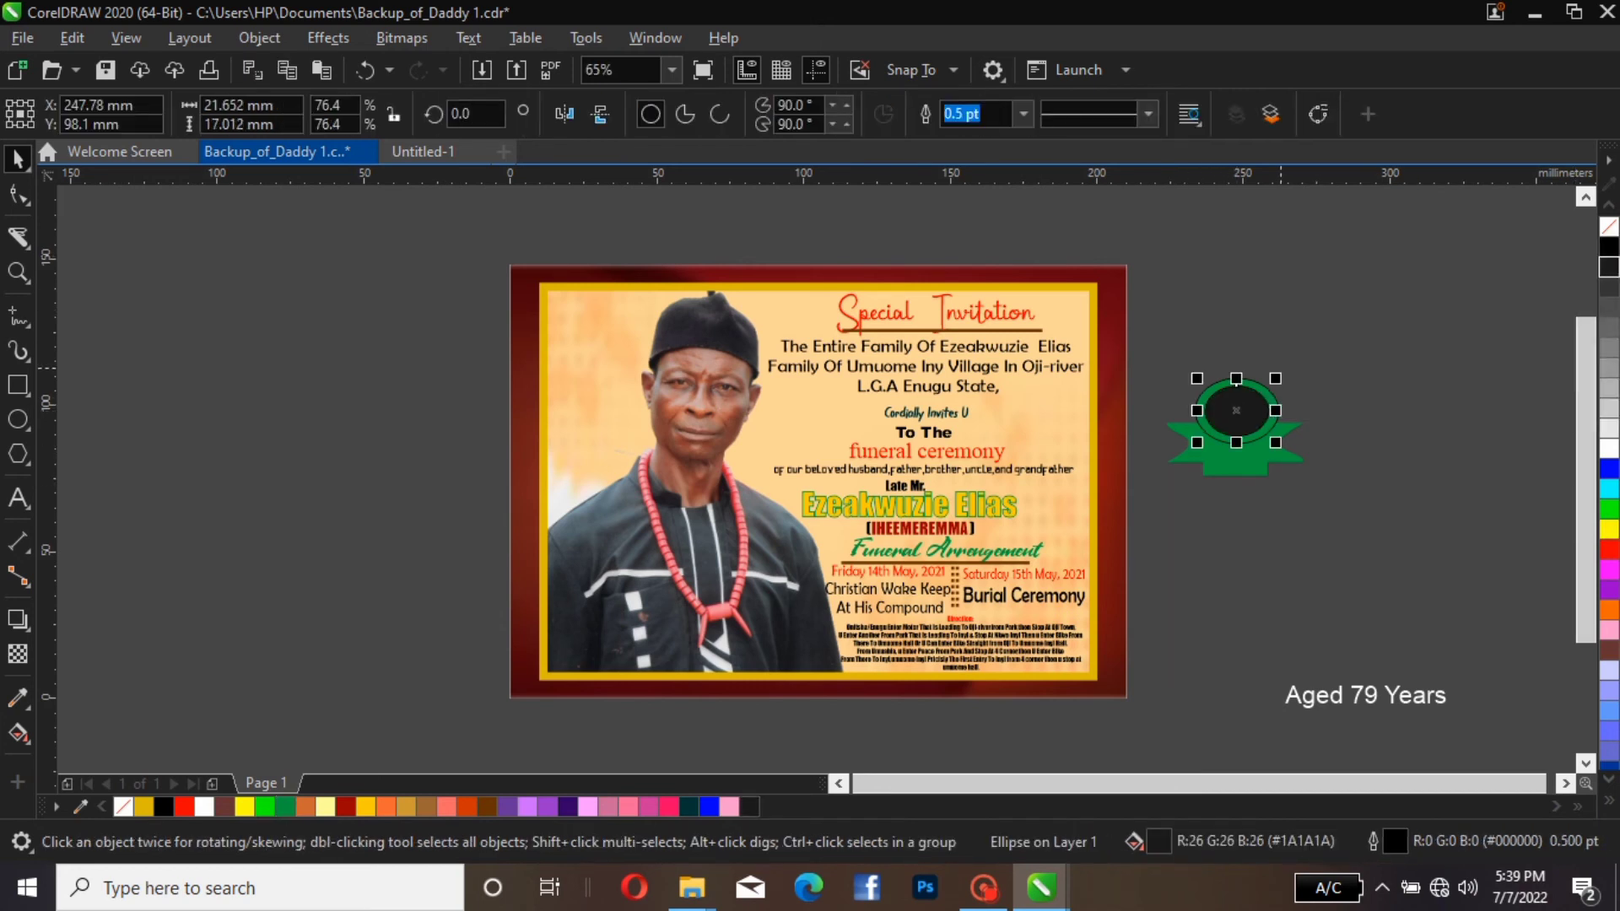
pyautogui.moveTo(1274, 381)
pyautogui.mouseDown()
pyautogui.moveTo(1281, 362)
pyautogui.moveTo(1282, 380)
pyautogui.mouseUp()
pyautogui.press('Escape')
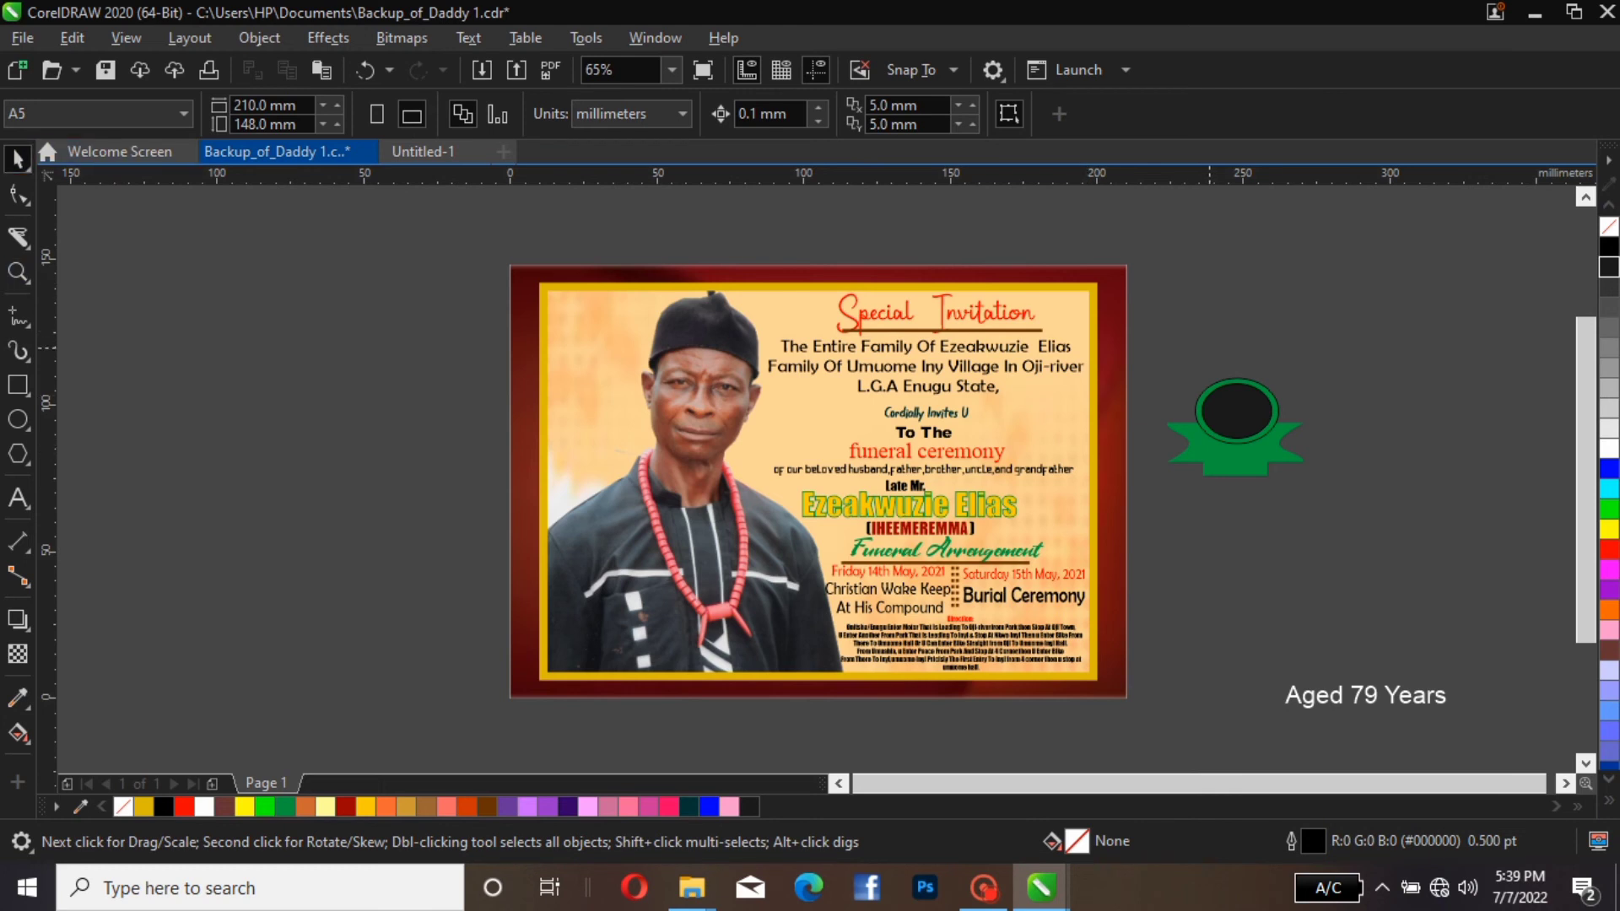
# Group the green ellipse with the near-black inner ellipse
pyautogui.moveTo(1177, 344); pyautogui.dragTo(1319, 463)
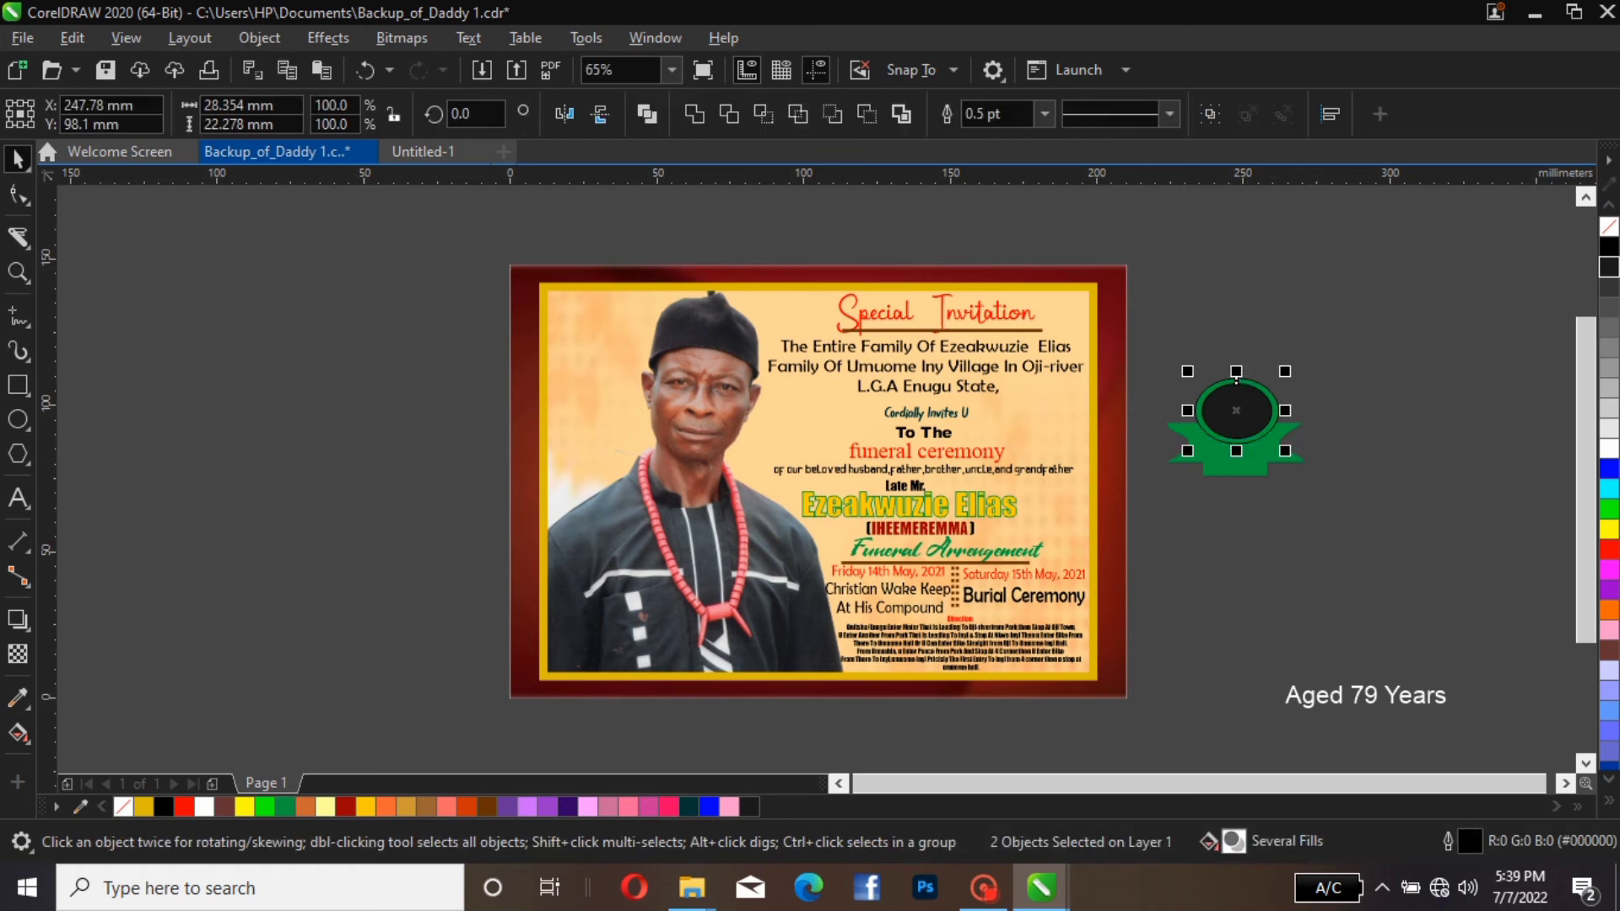
pyautogui.click(1210, 114)
pyautogui.click(1307, 273)
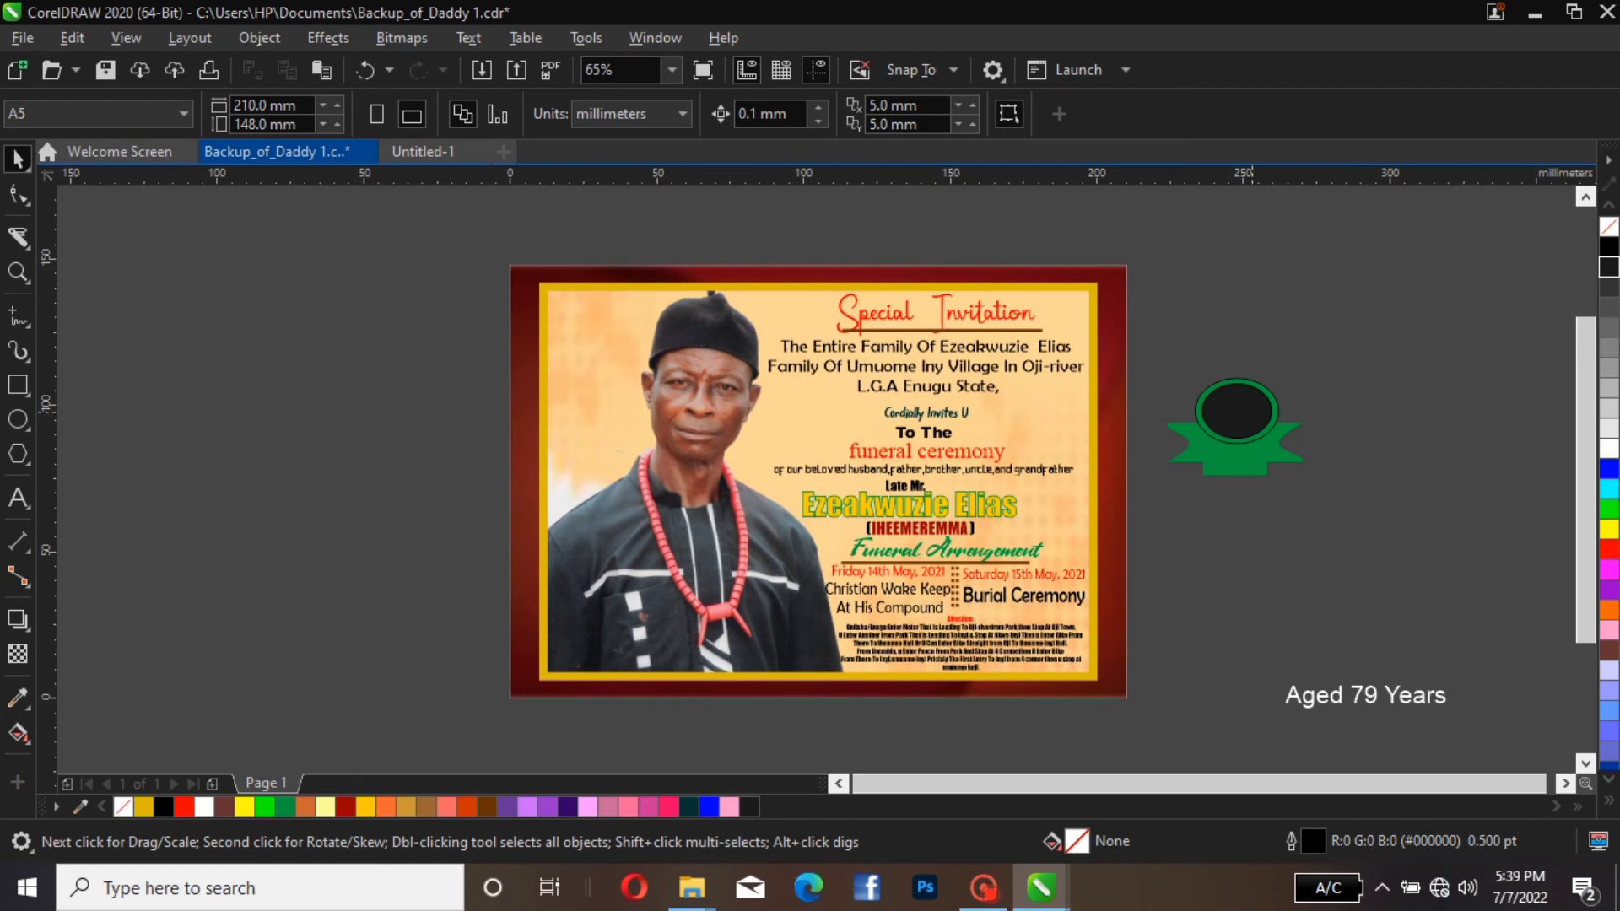
# Enlarge the ellipse group about its centre to about 34.8 × 27.4 mm and nudge it left to centre it on the ribbon
pyautogui.click(1278, 413)
pyautogui.moveTo(1286, 370); pyautogui.dragTo(1295, 363)
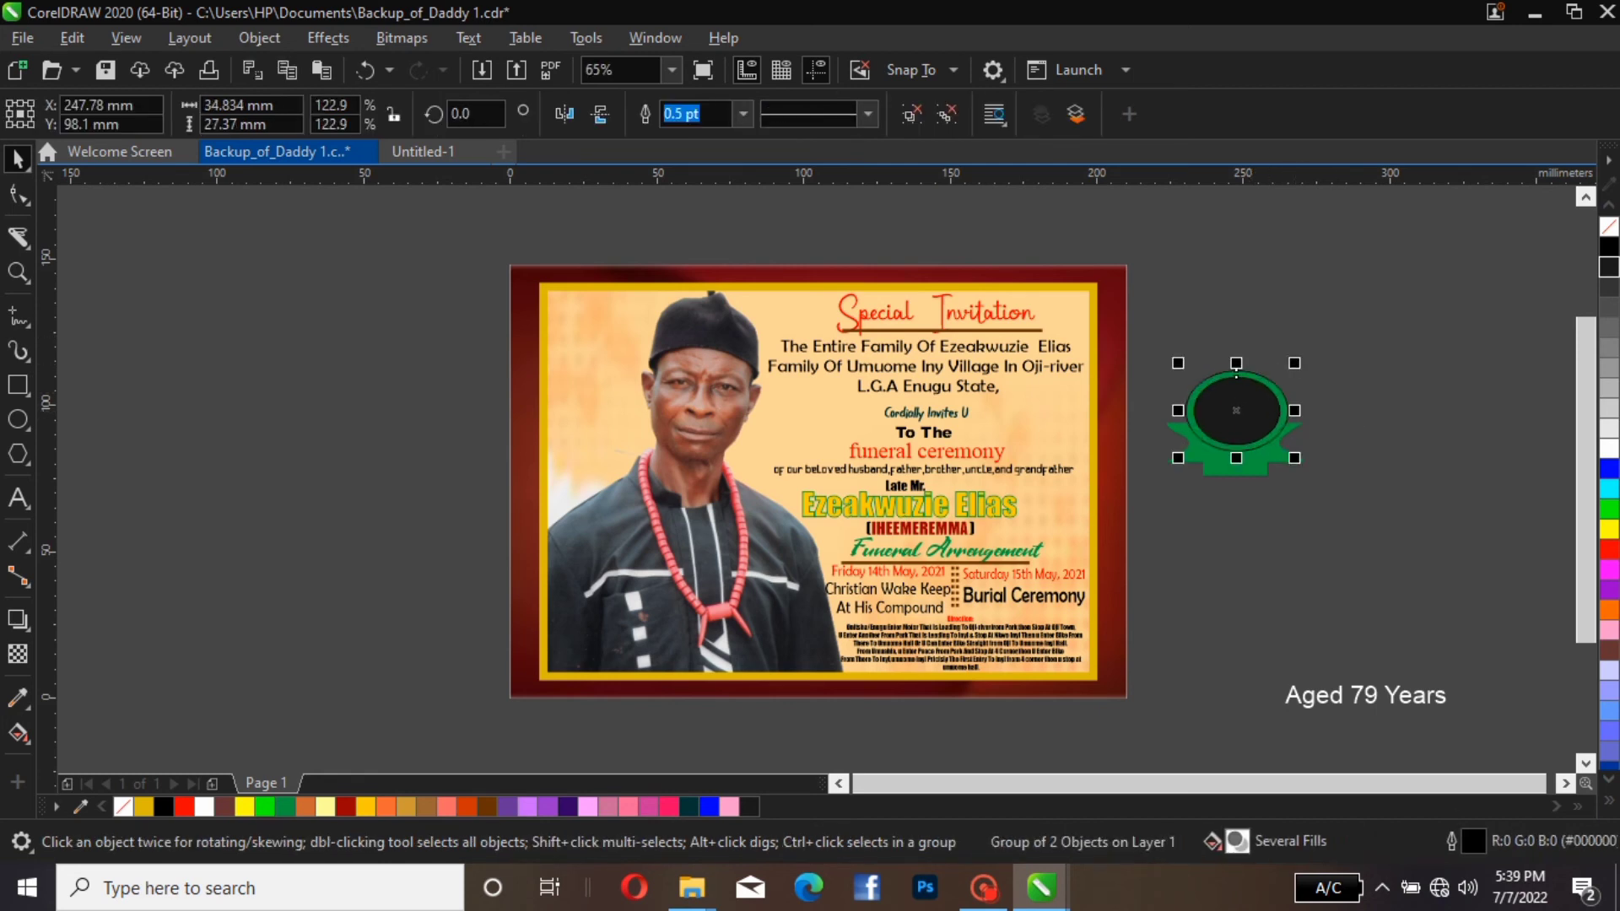
pyautogui.click(1341, 325)
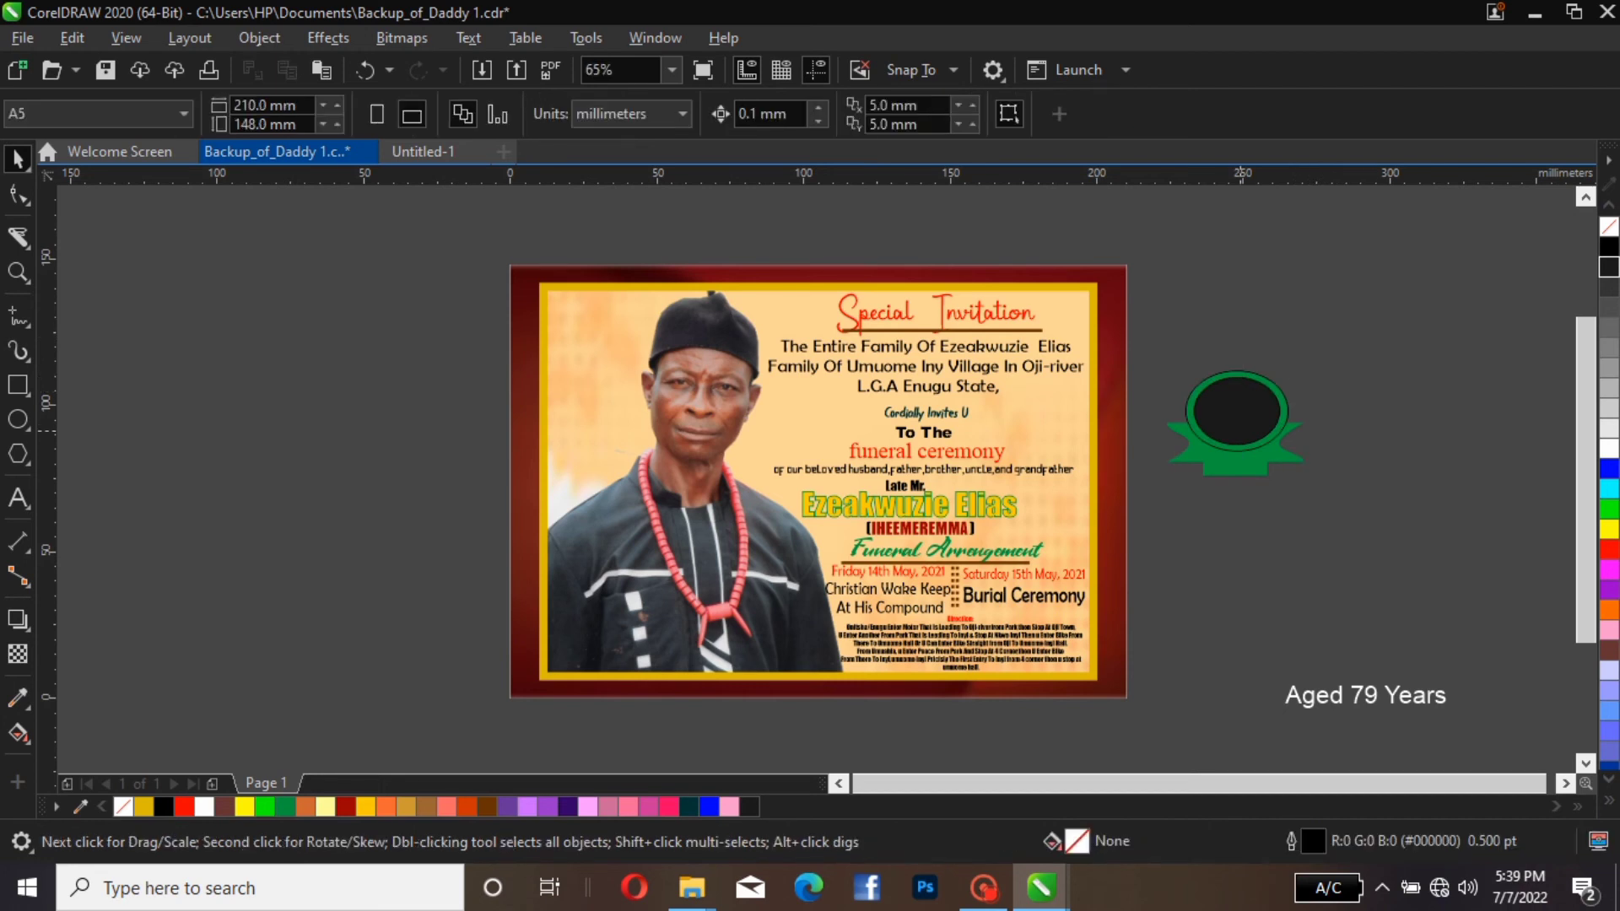
pyautogui.click(1234, 389)
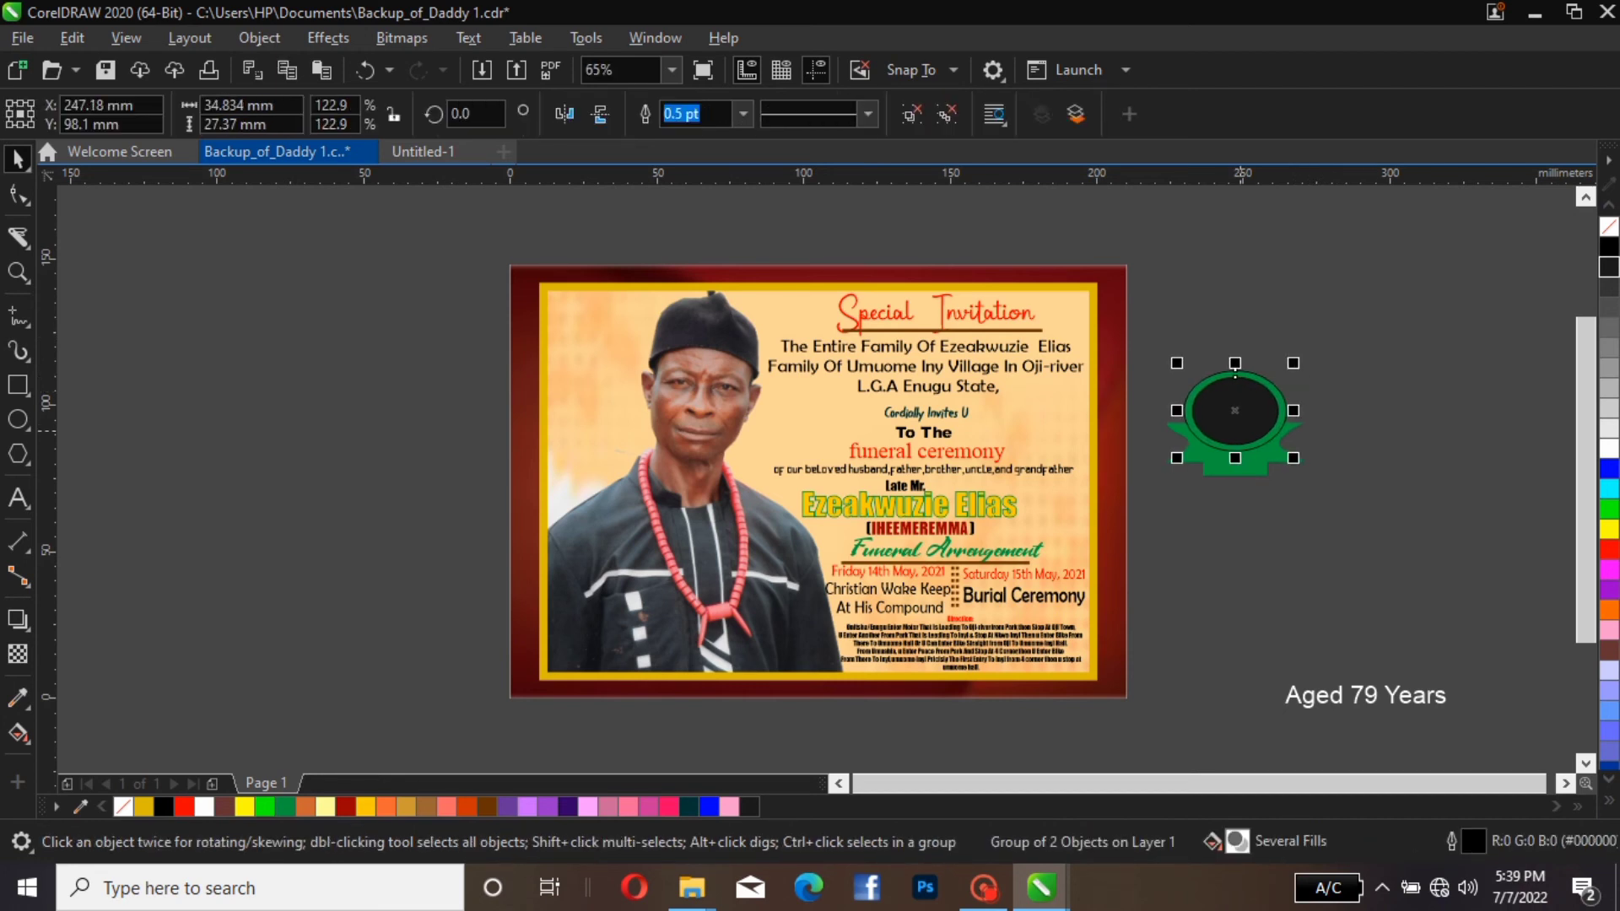
pyautogui.press('Left')
pyautogui.press('Left')
pyautogui.press('Left')
pyautogui.click(1341, 375)
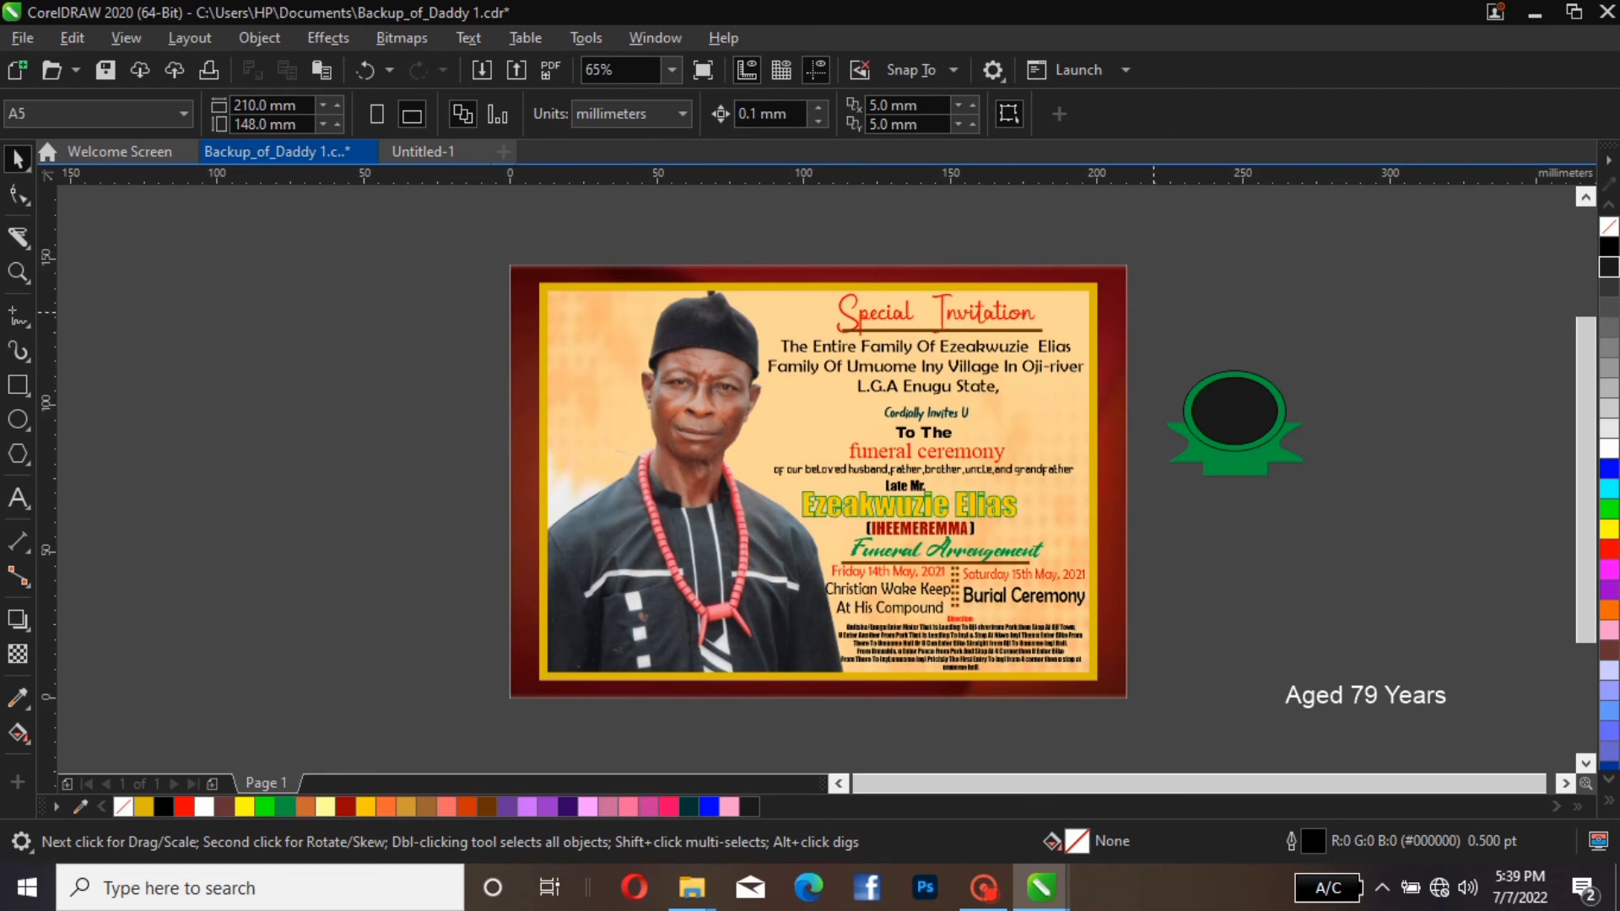
# Group the ellipse badge with the green ribbon group
pyautogui.moveTo(1152, 312); pyautogui.dragTo(1400, 519)
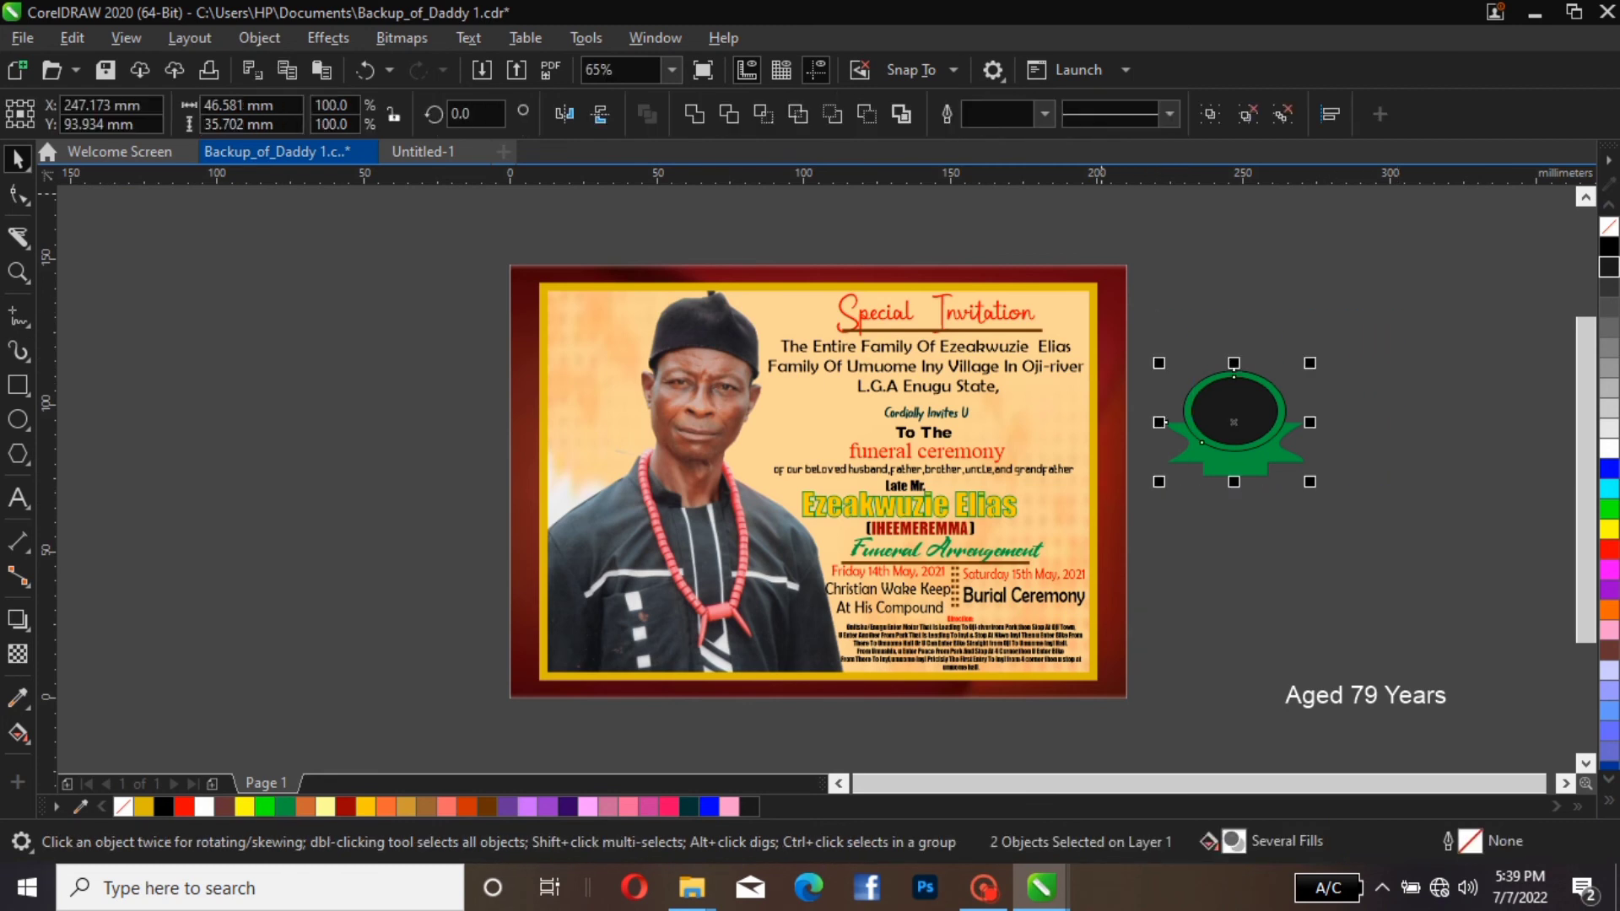
pyautogui.click(1210, 114)
pyautogui.click(1238, 296)
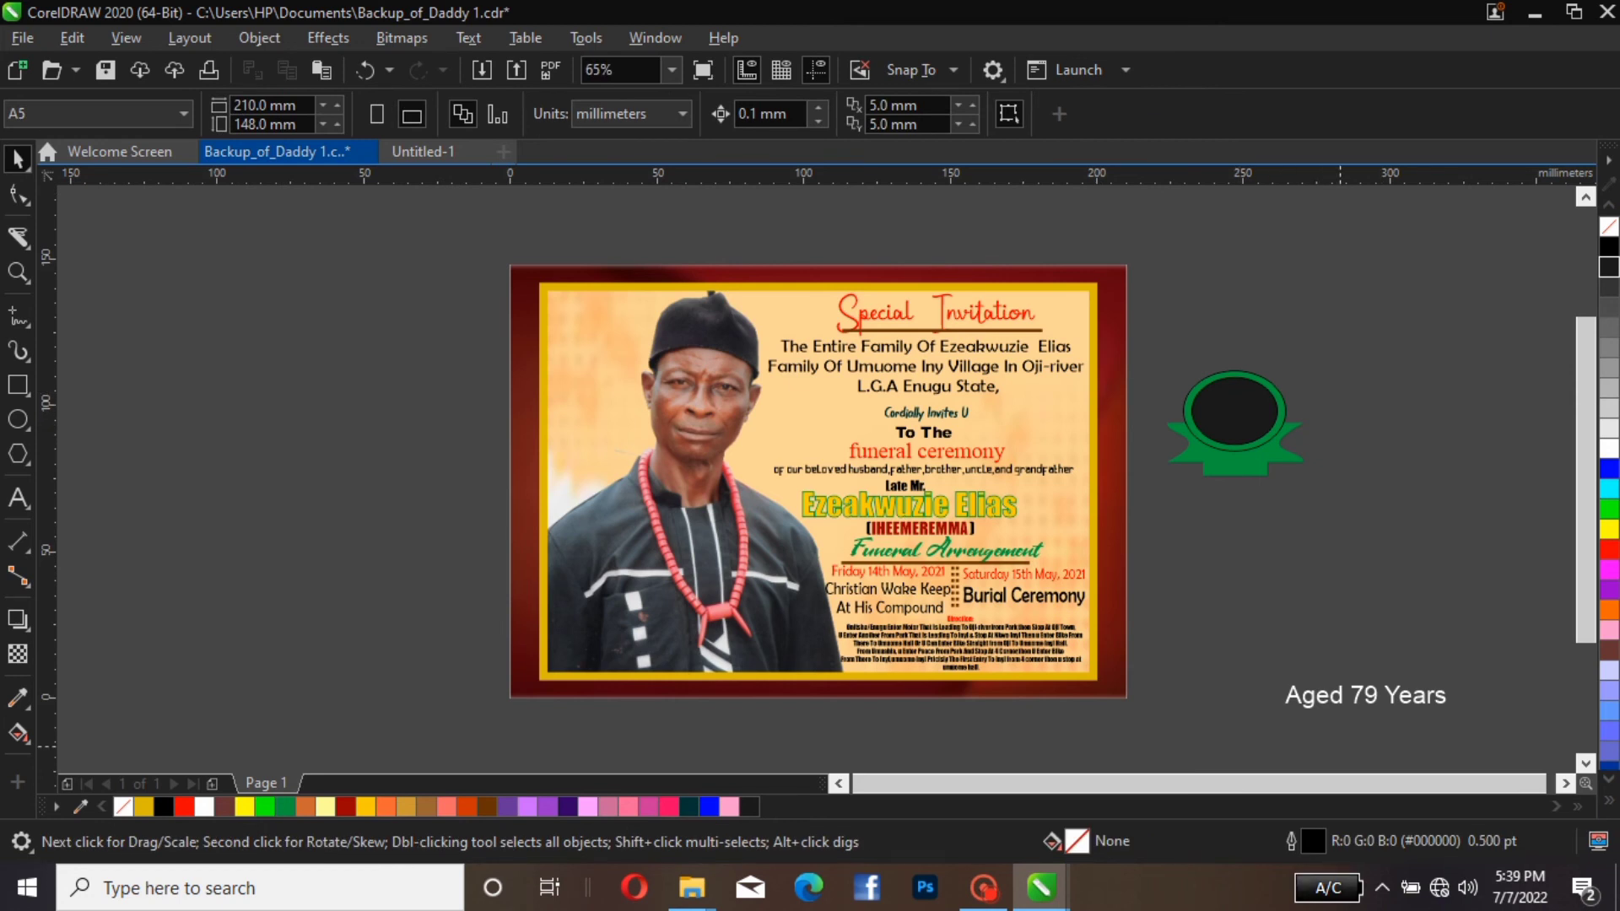
# Move the white "Aged 79 Years" text up closer to the badge and break it apart into separate words
pyautogui.click(1366, 694)
pyautogui.moveTo(1366, 695); pyautogui.dragTo(1310, 575)
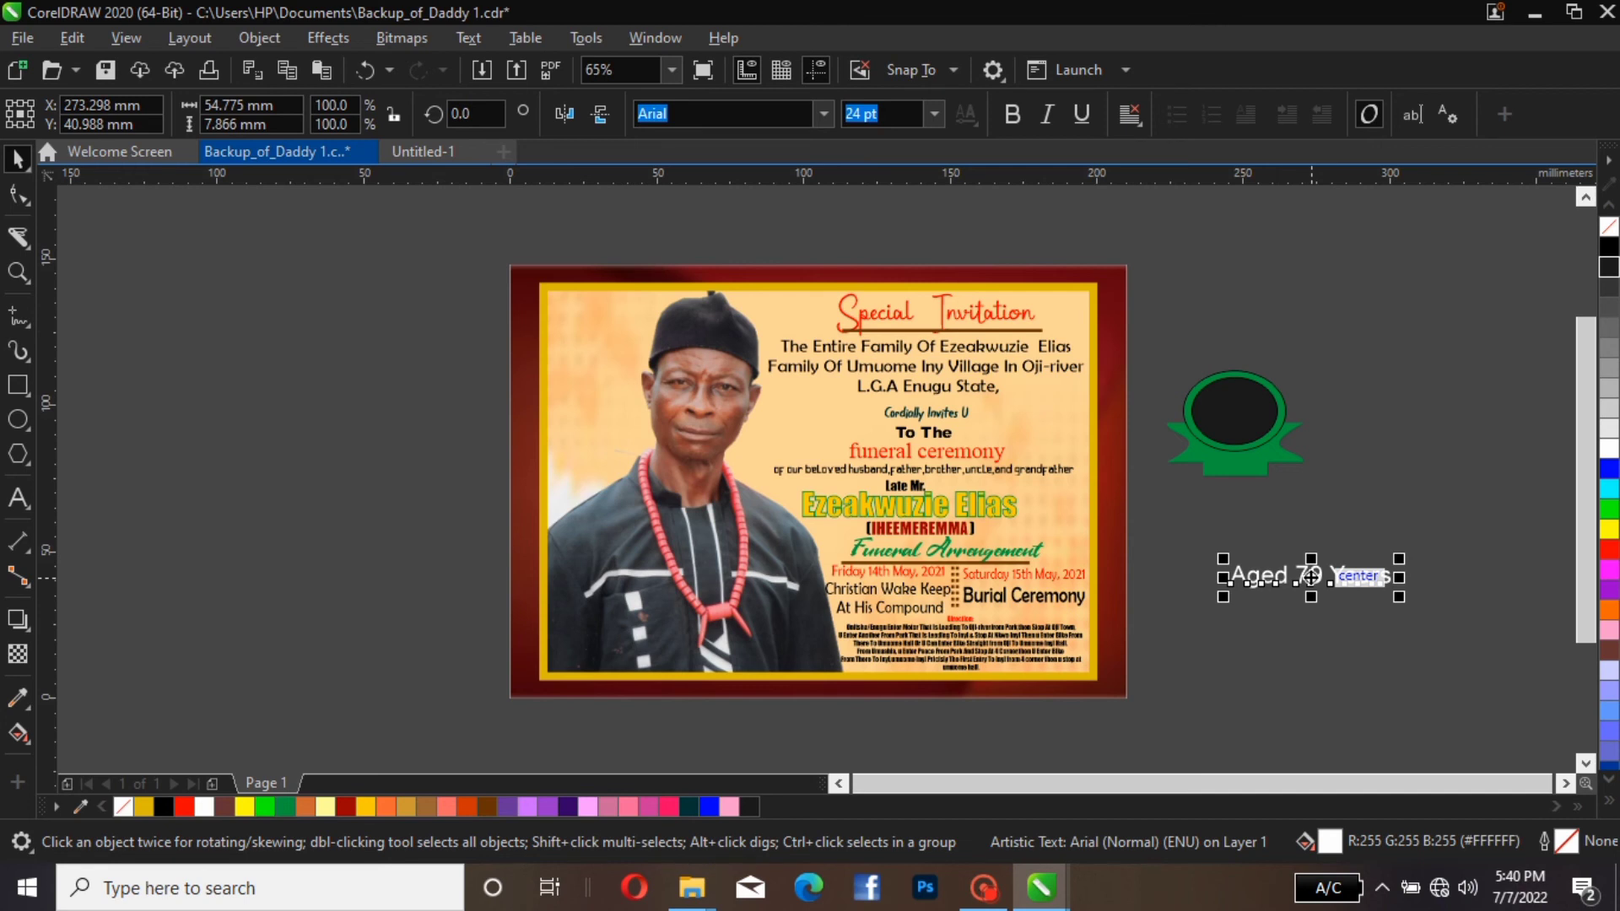
pyautogui.hotkey('ctrl', 'k')
pyautogui.press('Escape')
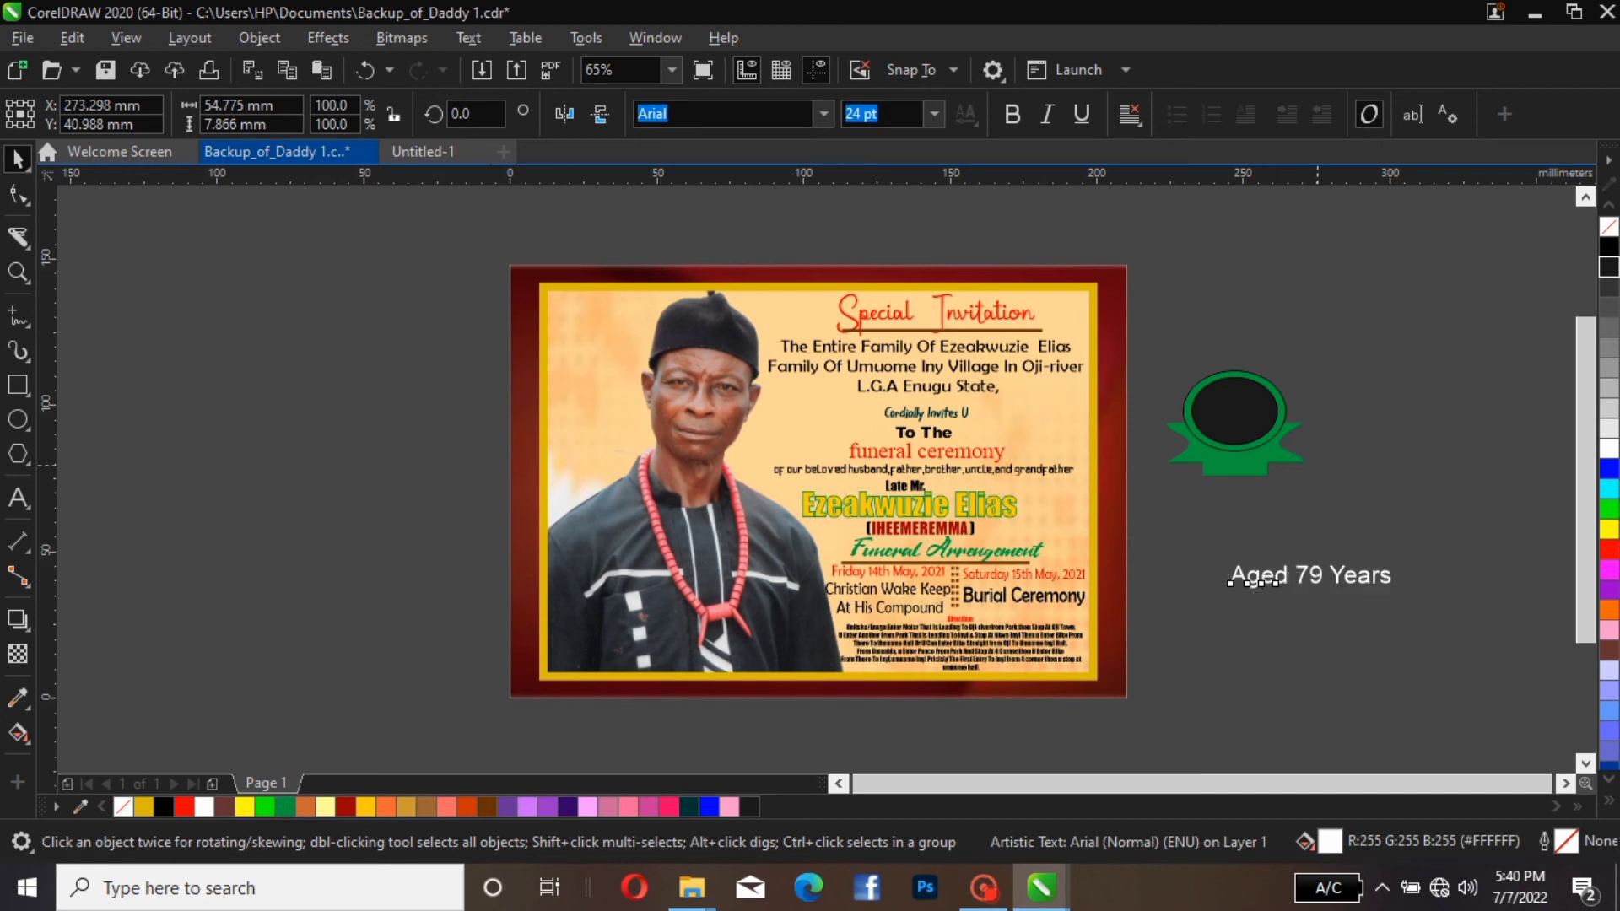
# Place the word "Aged" over the upper part of the badge's dark ellipse and bring it to the front
pyautogui.click(1258, 577)
pyautogui.moveTo(1258, 578); pyautogui.dragTo(1238, 396)
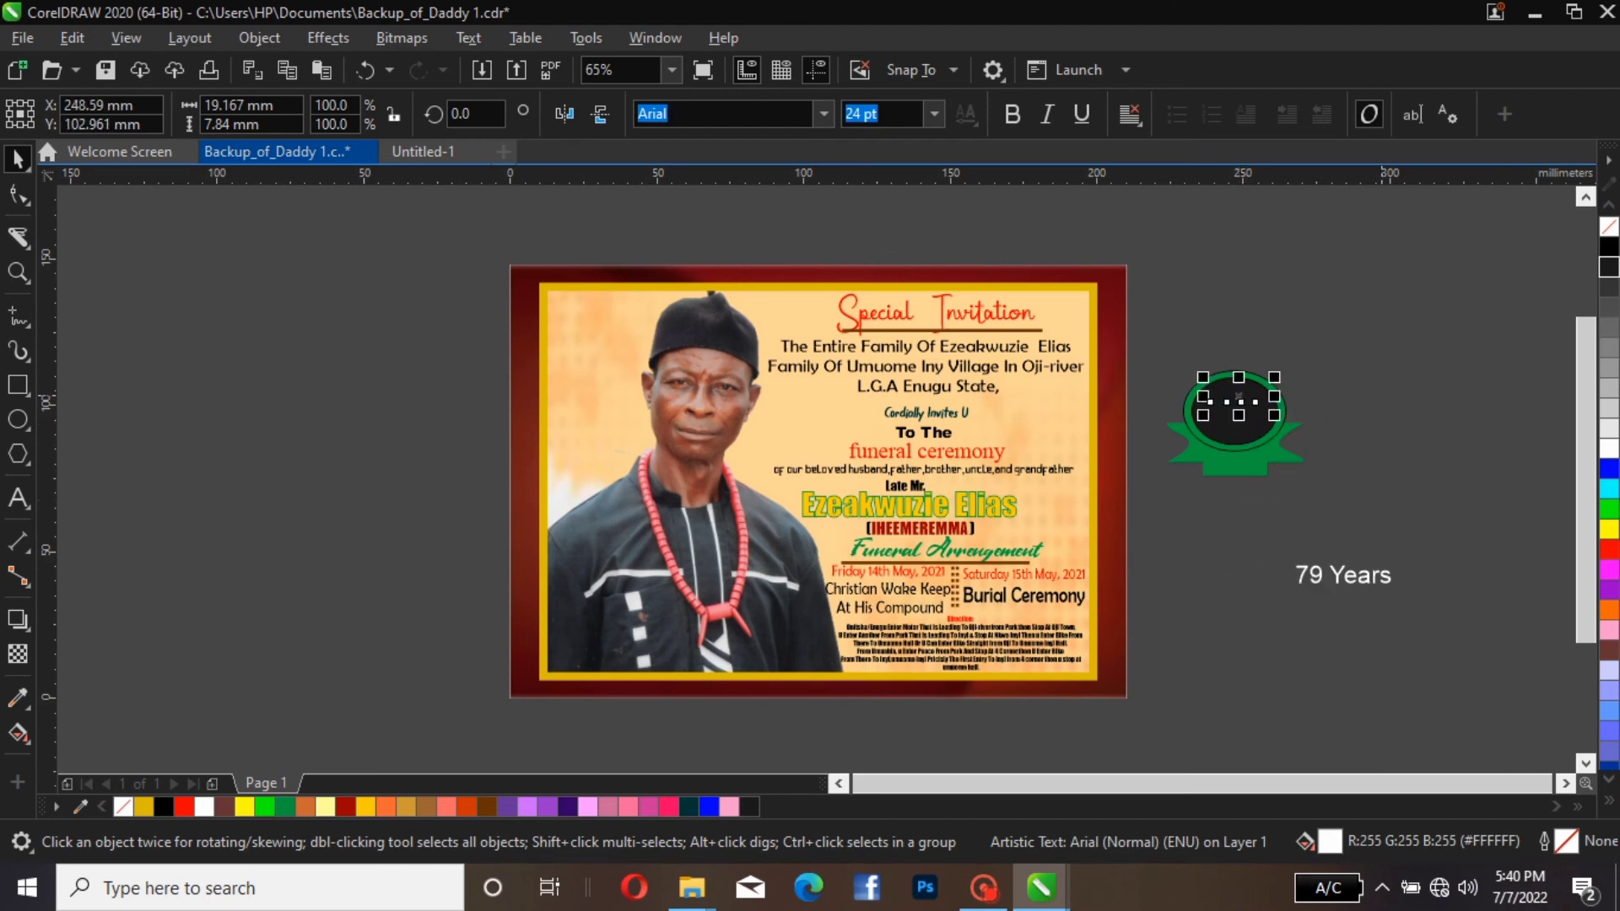
pyautogui.hotkey('shift', 'pageup')
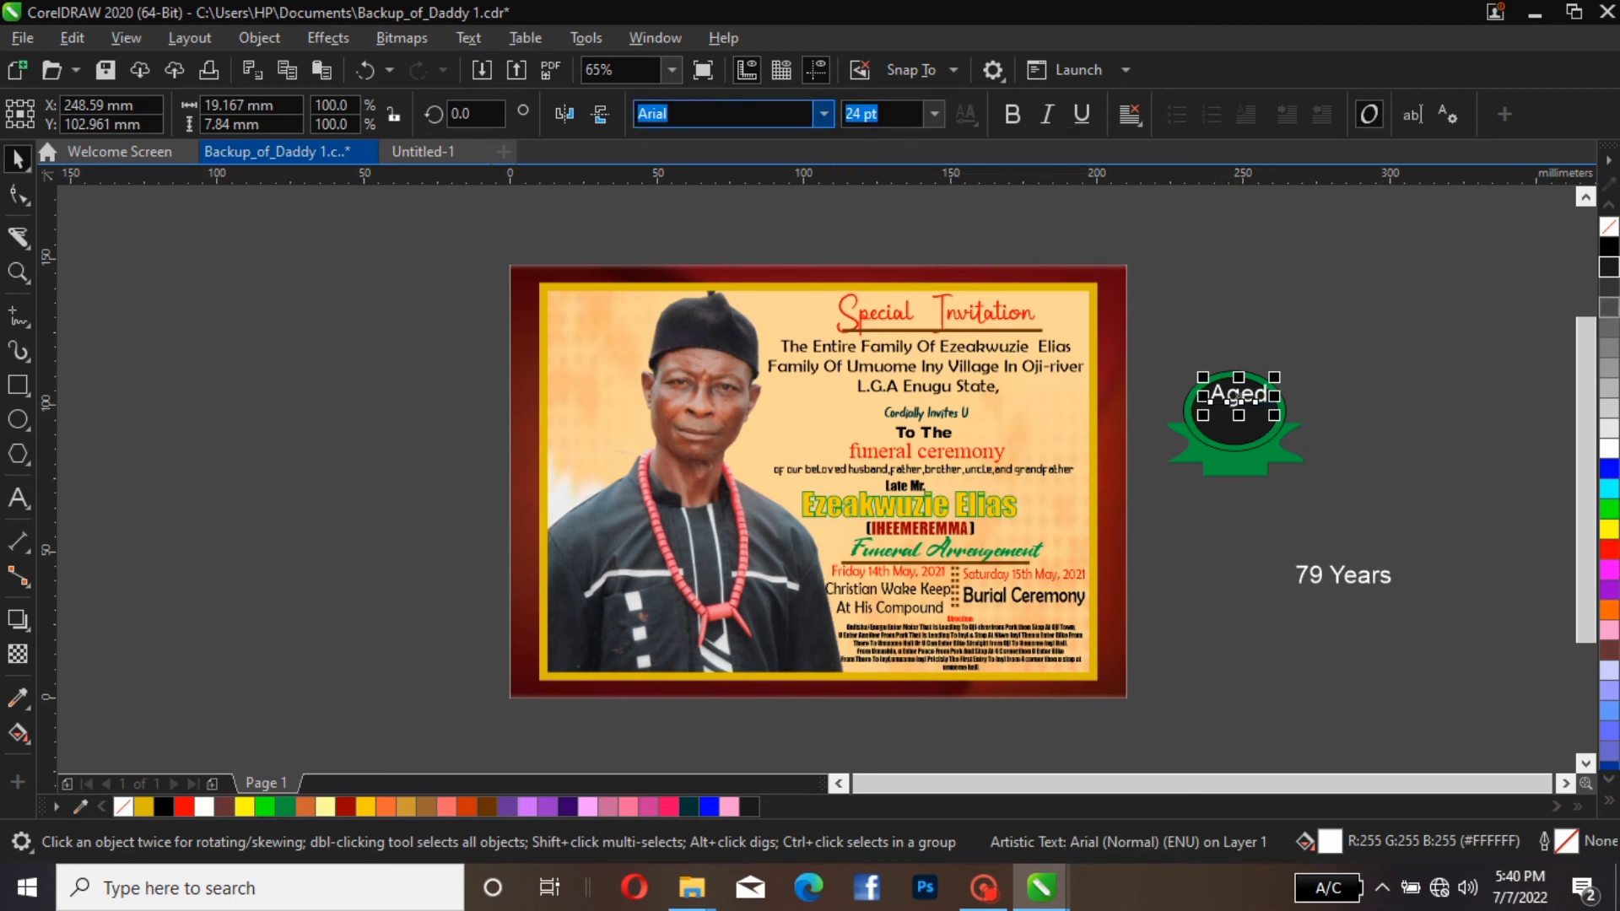
# Set the font of the word "Aged" on the badge to Vintage Style
pyautogui.click(824, 113)
pyautogui.press('Up')
pyautogui.press('Up')
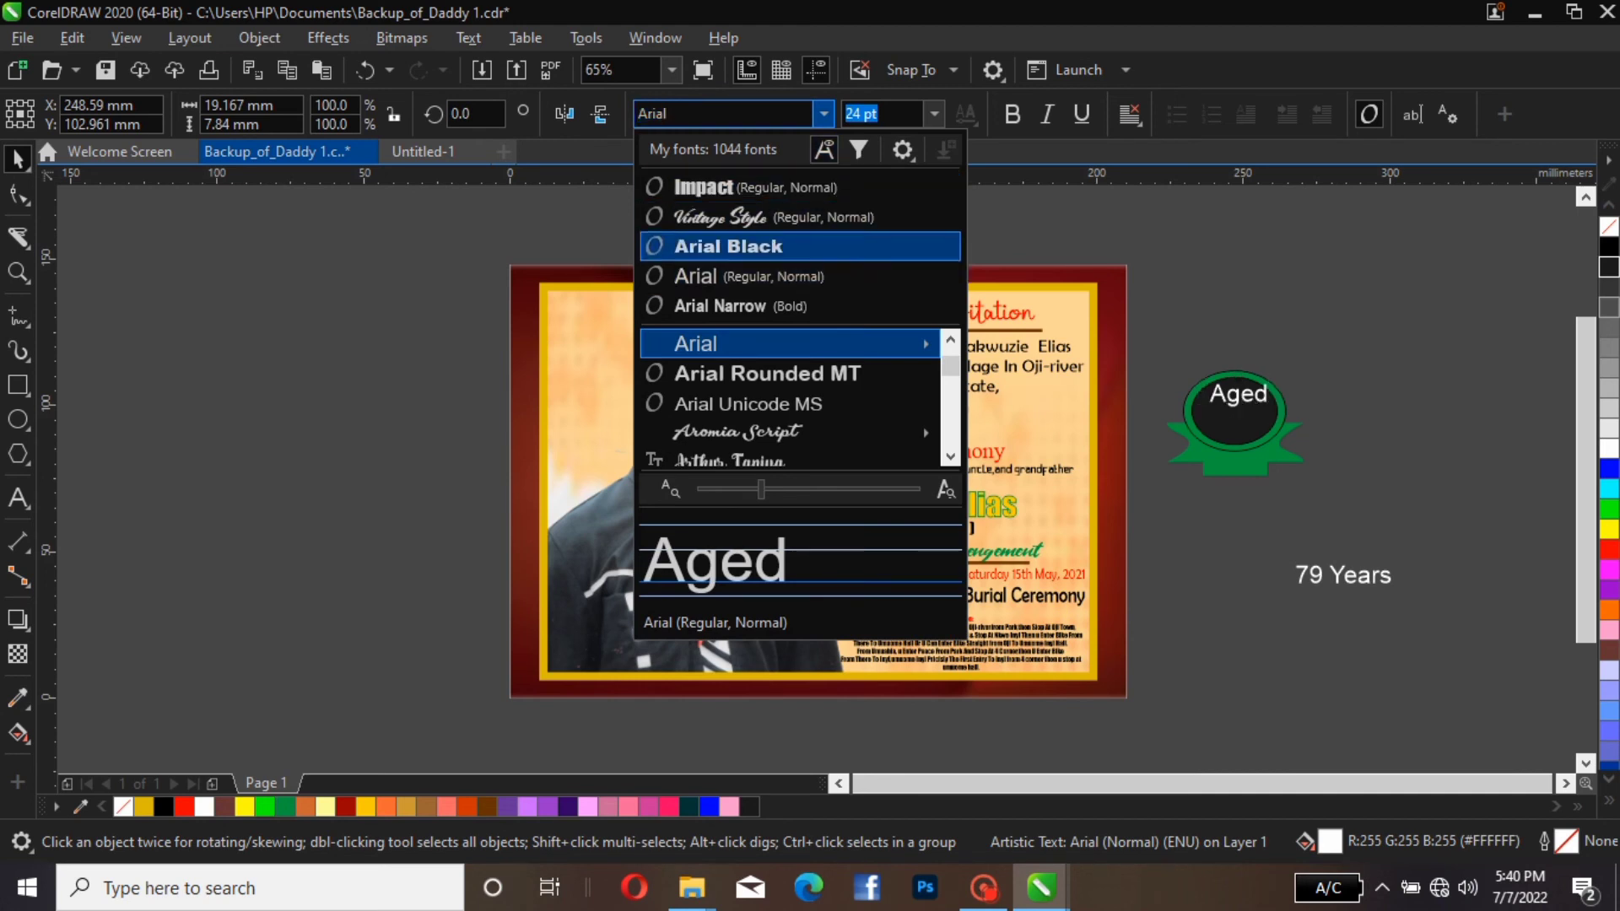
pyautogui.press('Return')
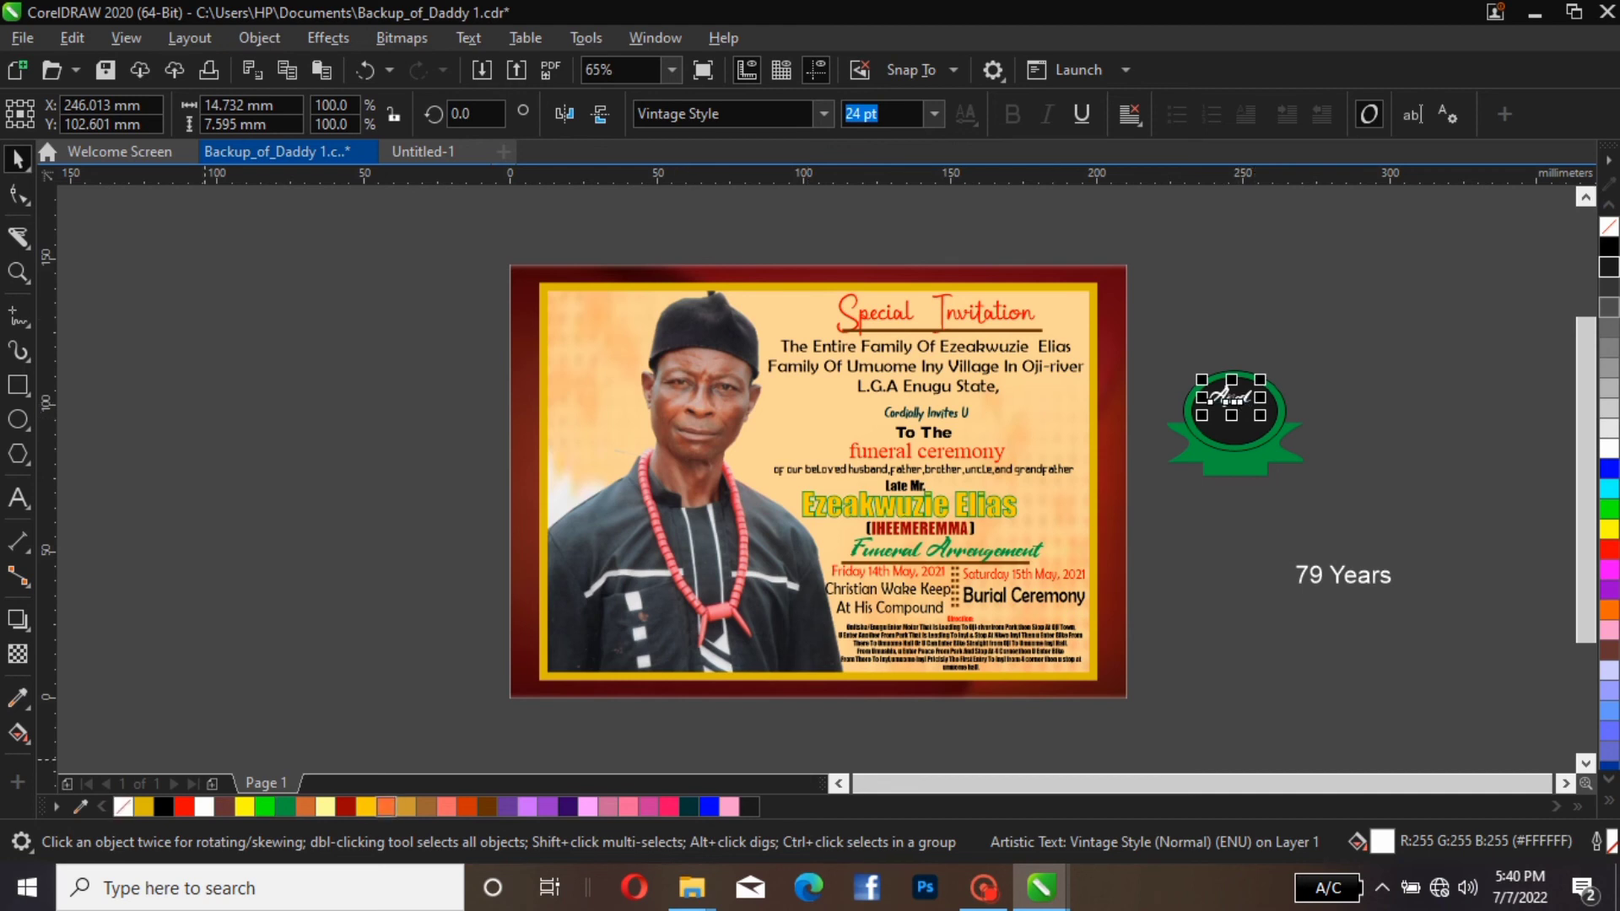
# Try Deep Yellow and Ruby Red on the word "Aged", and settle on a Red (#FF0000) fill
pyautogui.click(385, 807)
pyautogui.click(366, 807)
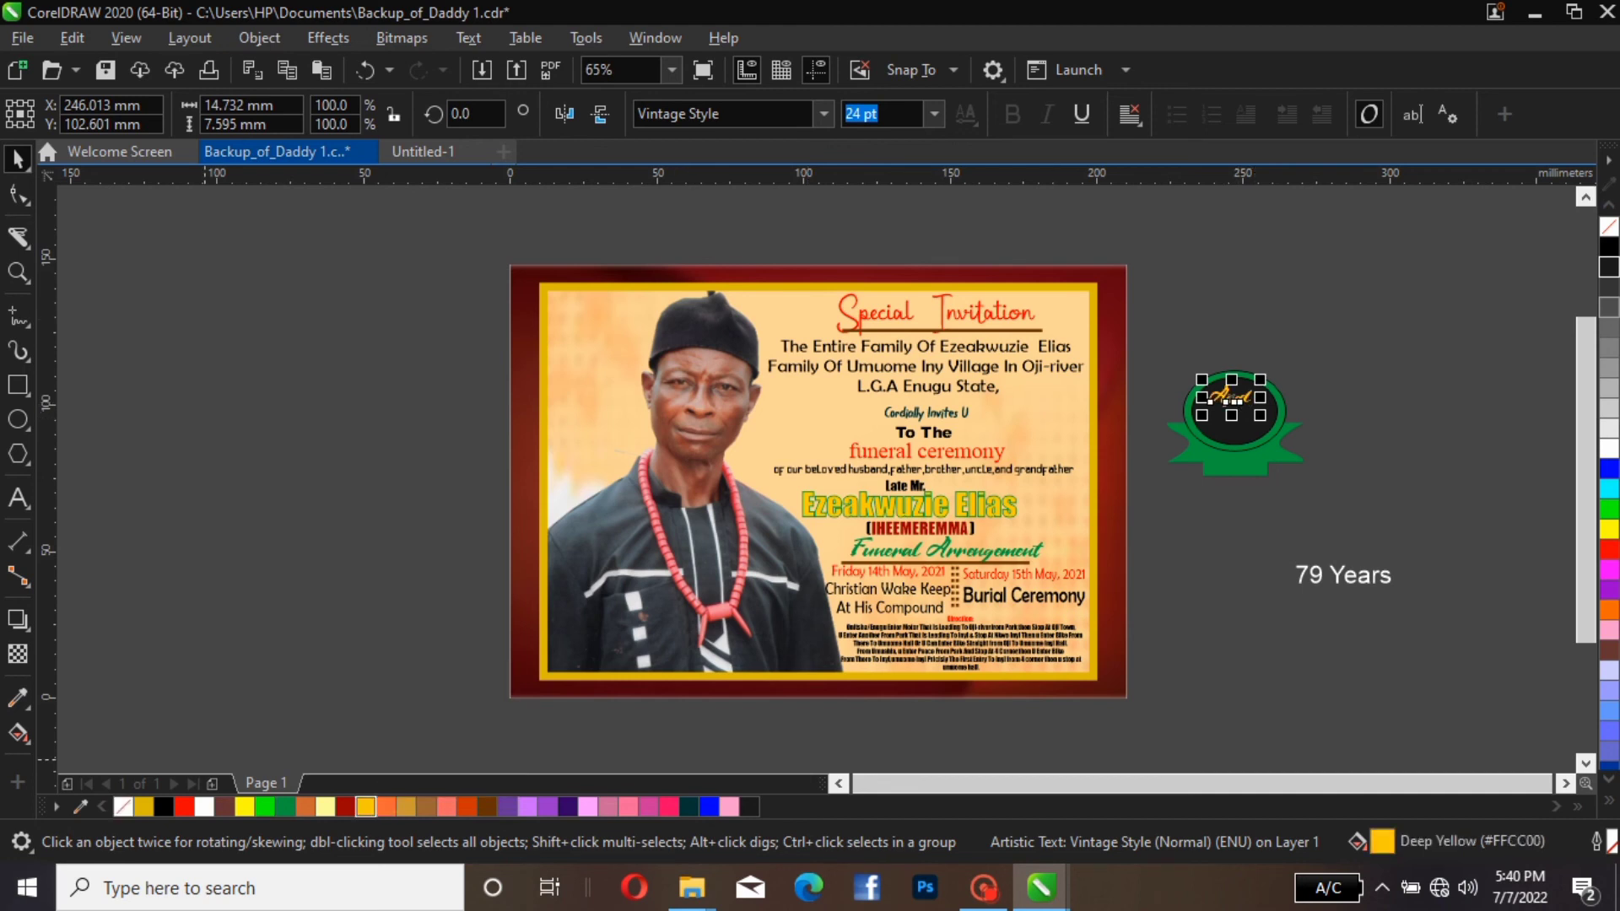
pyautogui.click(345, 807)
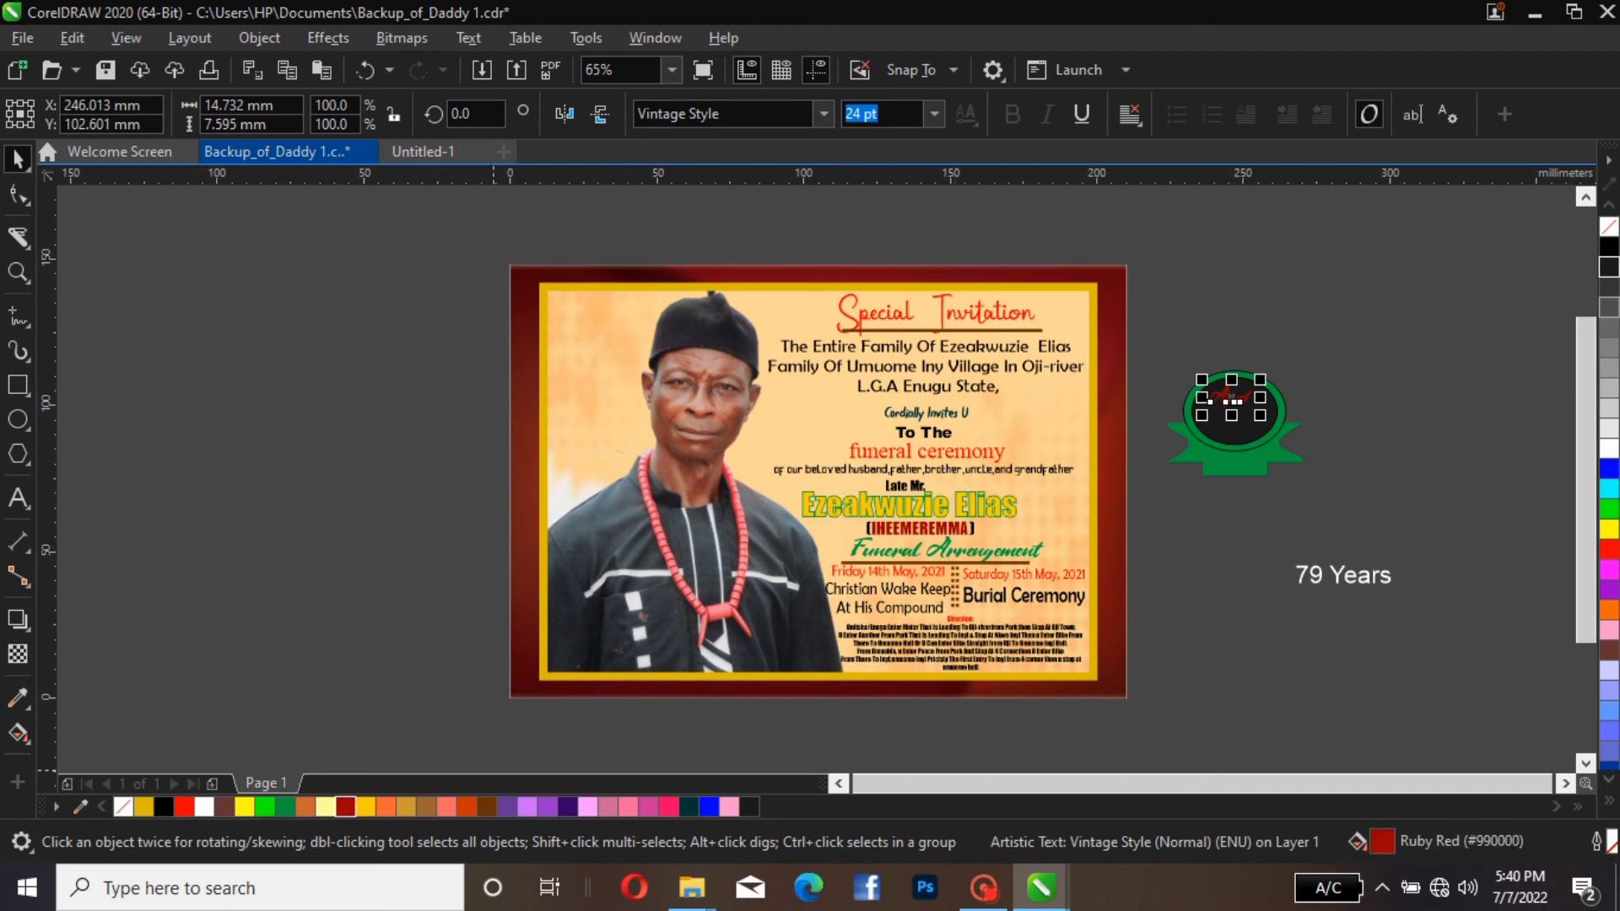
pyautogui.click(183, 807)
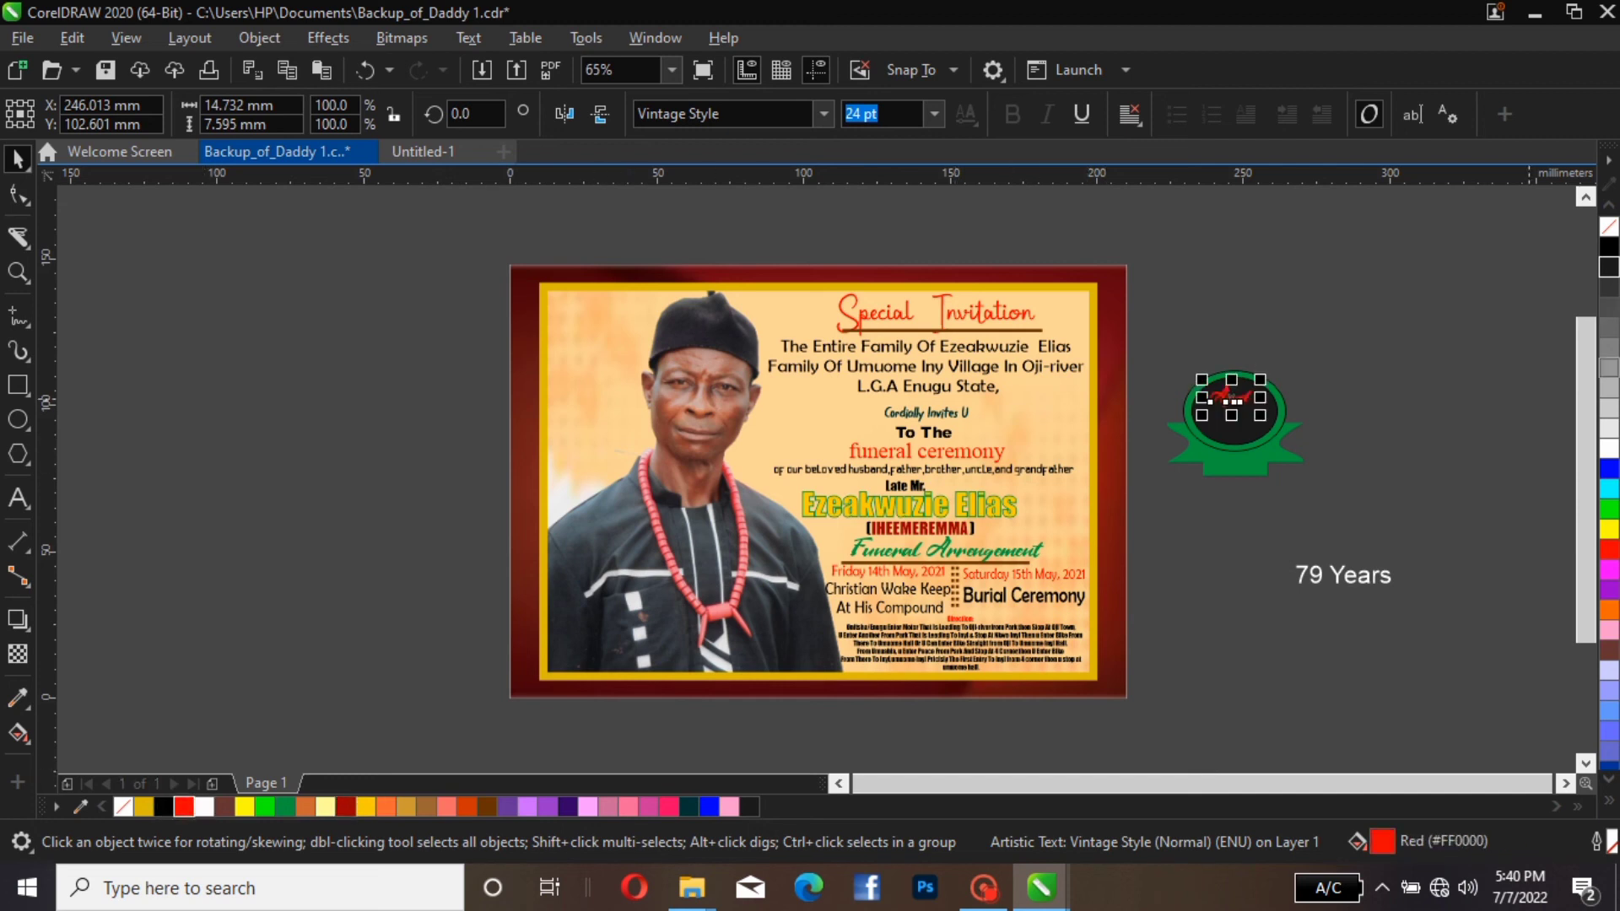
pyautogui.click(1333, 360)
pyautogui.click(1229, 398)
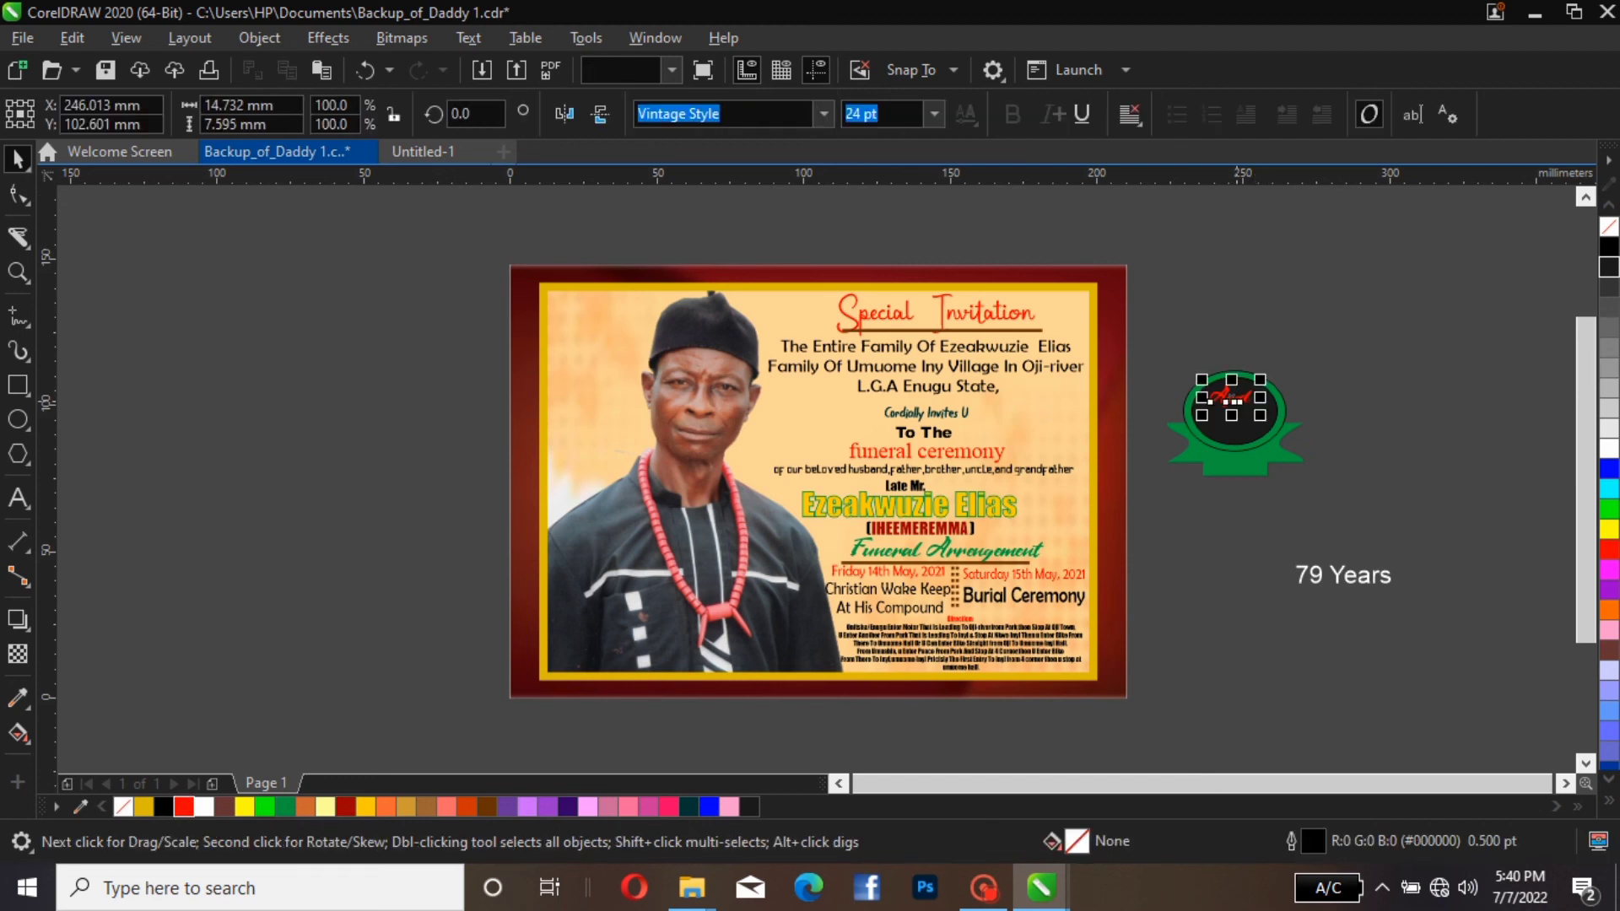
pyautogui.press('Escape')
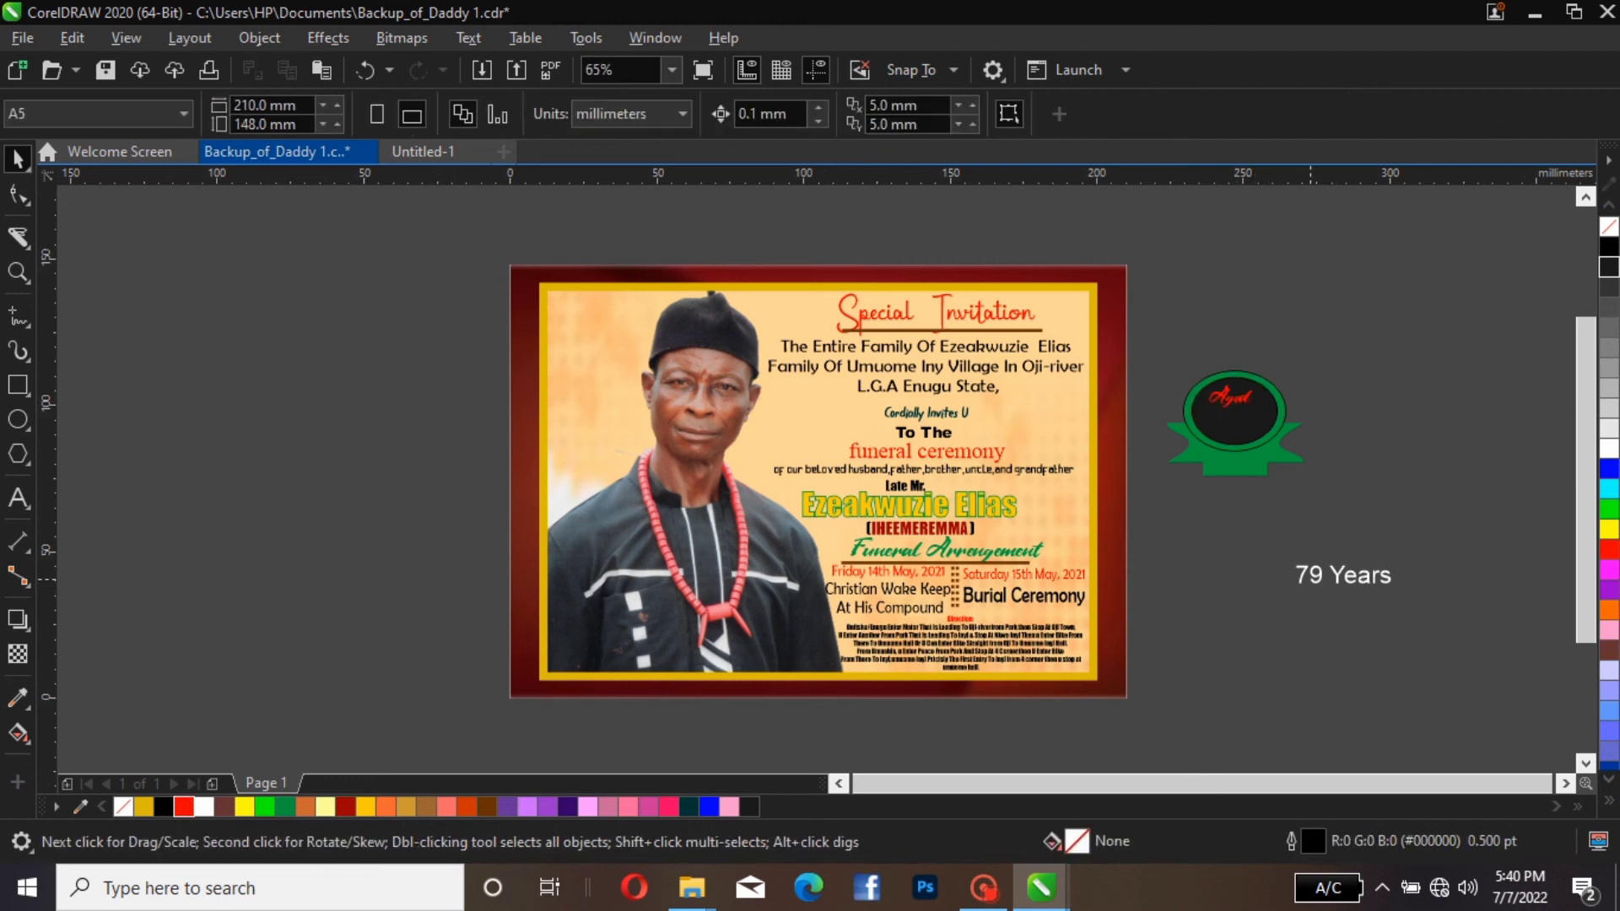
# Place the "79" beneath "Aged" on the badge's ellipse and set its font to BatmanForeverAlternate
pyautogui.moveTo(1308, 575); pyautogui.dragTo(1233, 422)
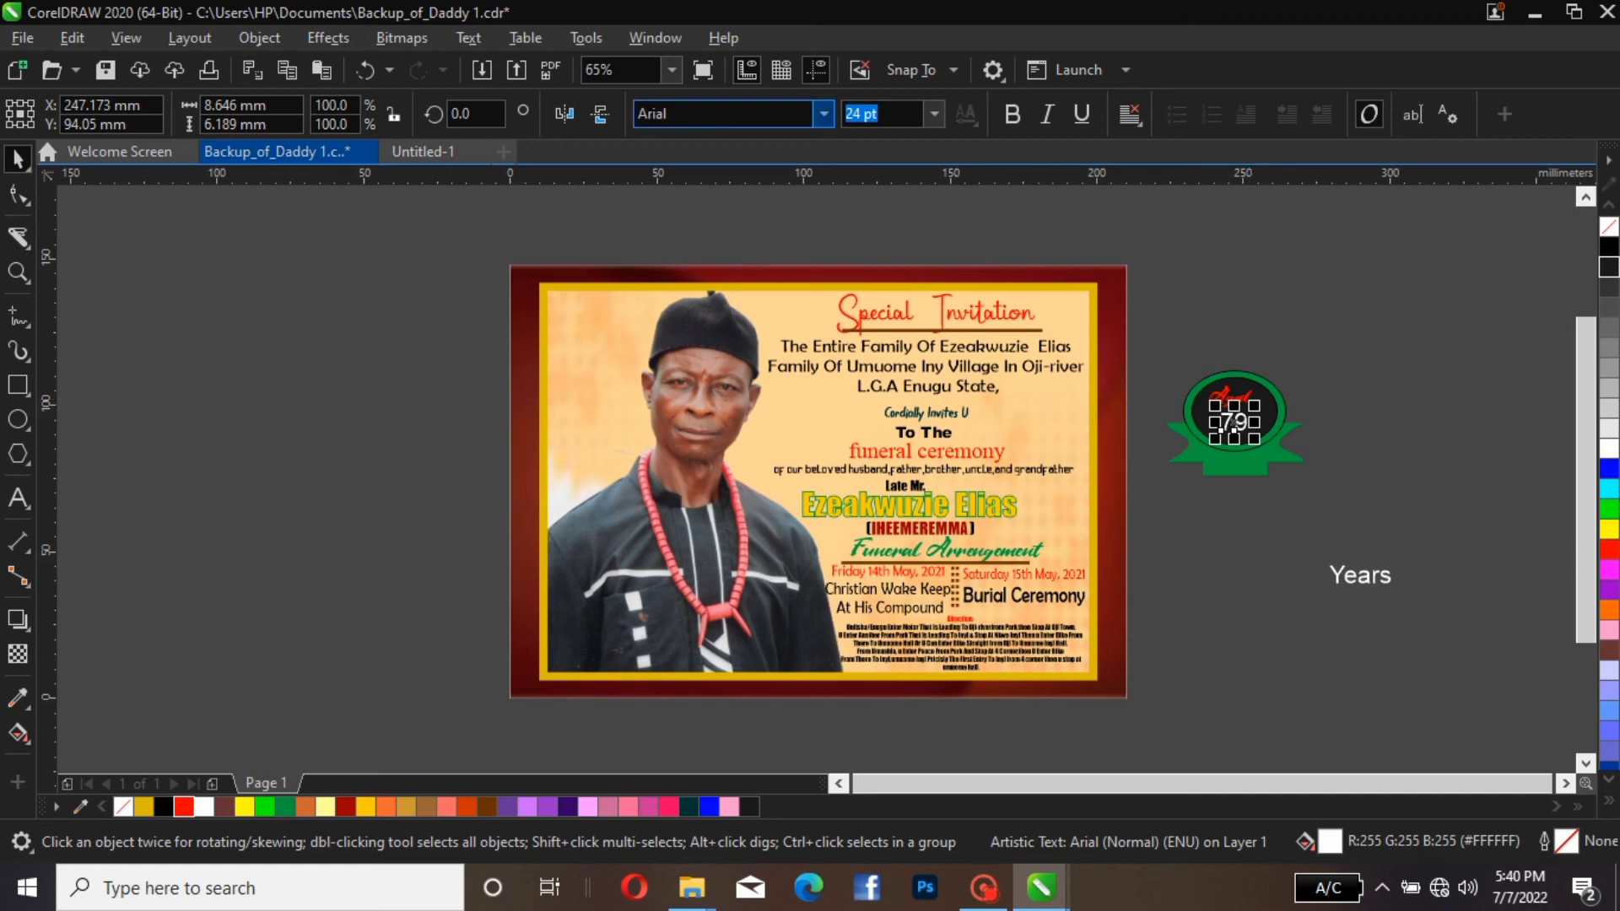
pyautogui.click(823, 113)
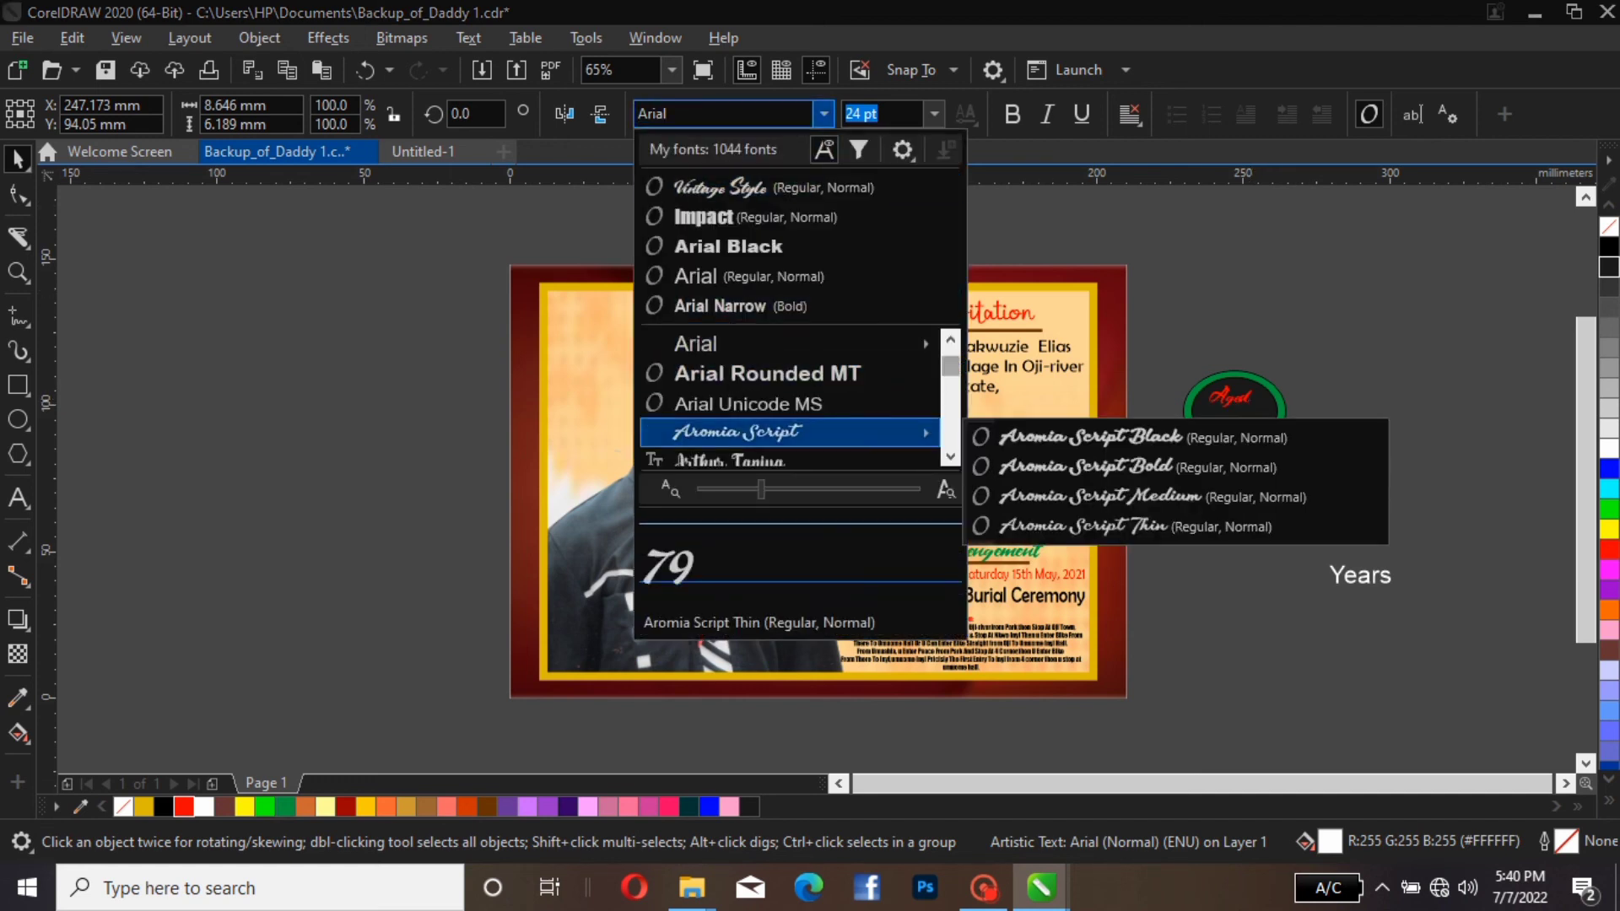
pyautogui.scroll(-1, 760, 403)
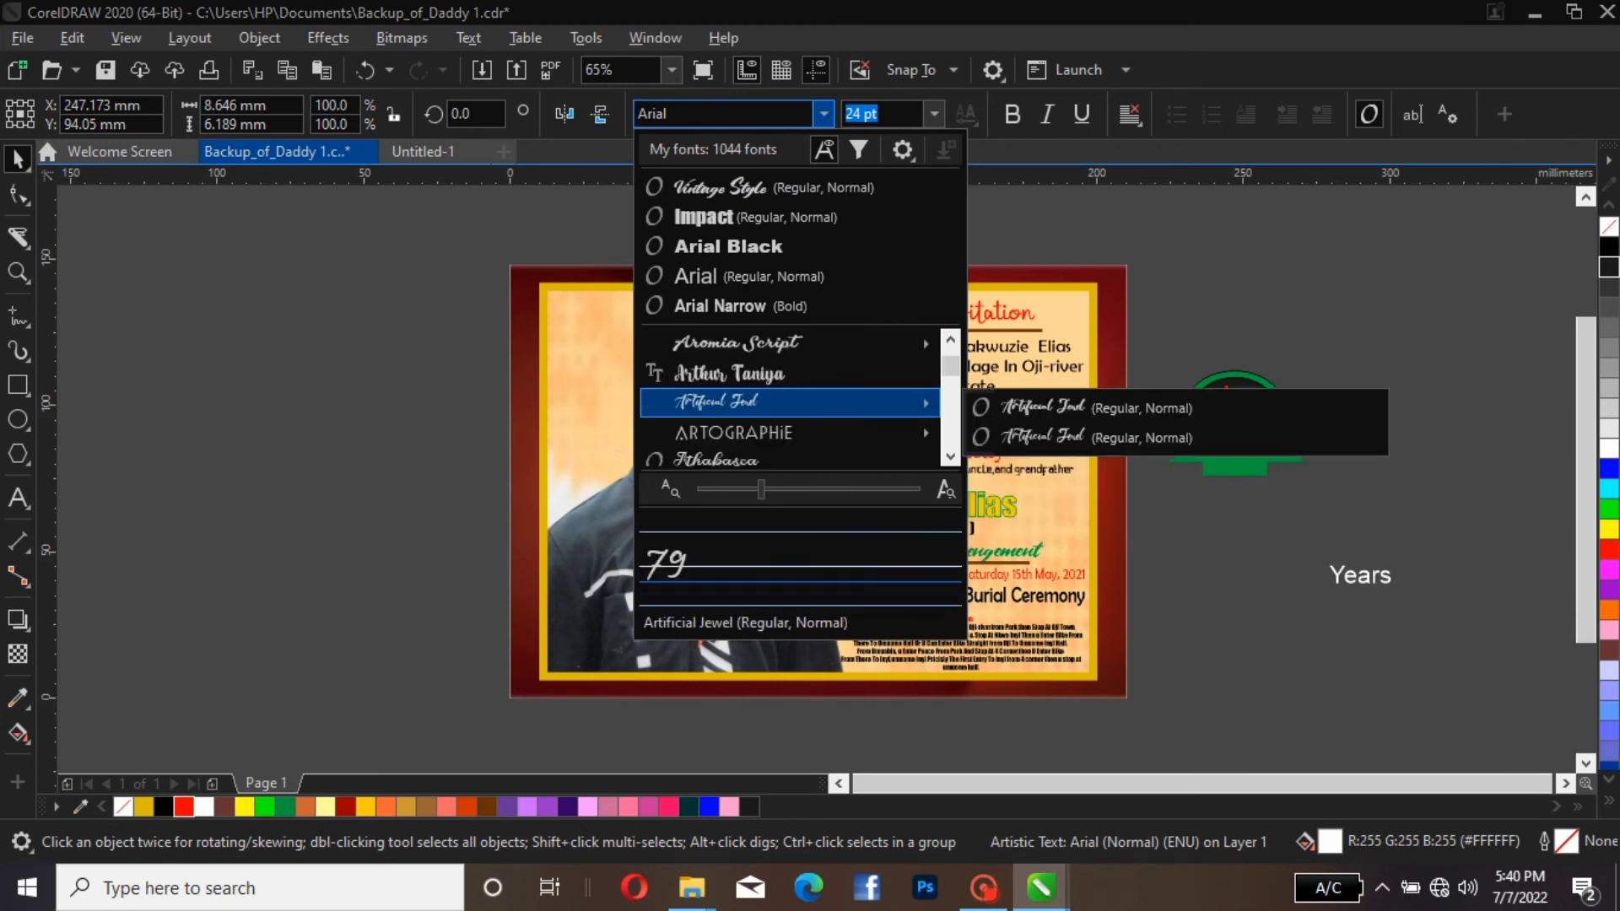
pyautogui.scroll(-3, 759, 402)
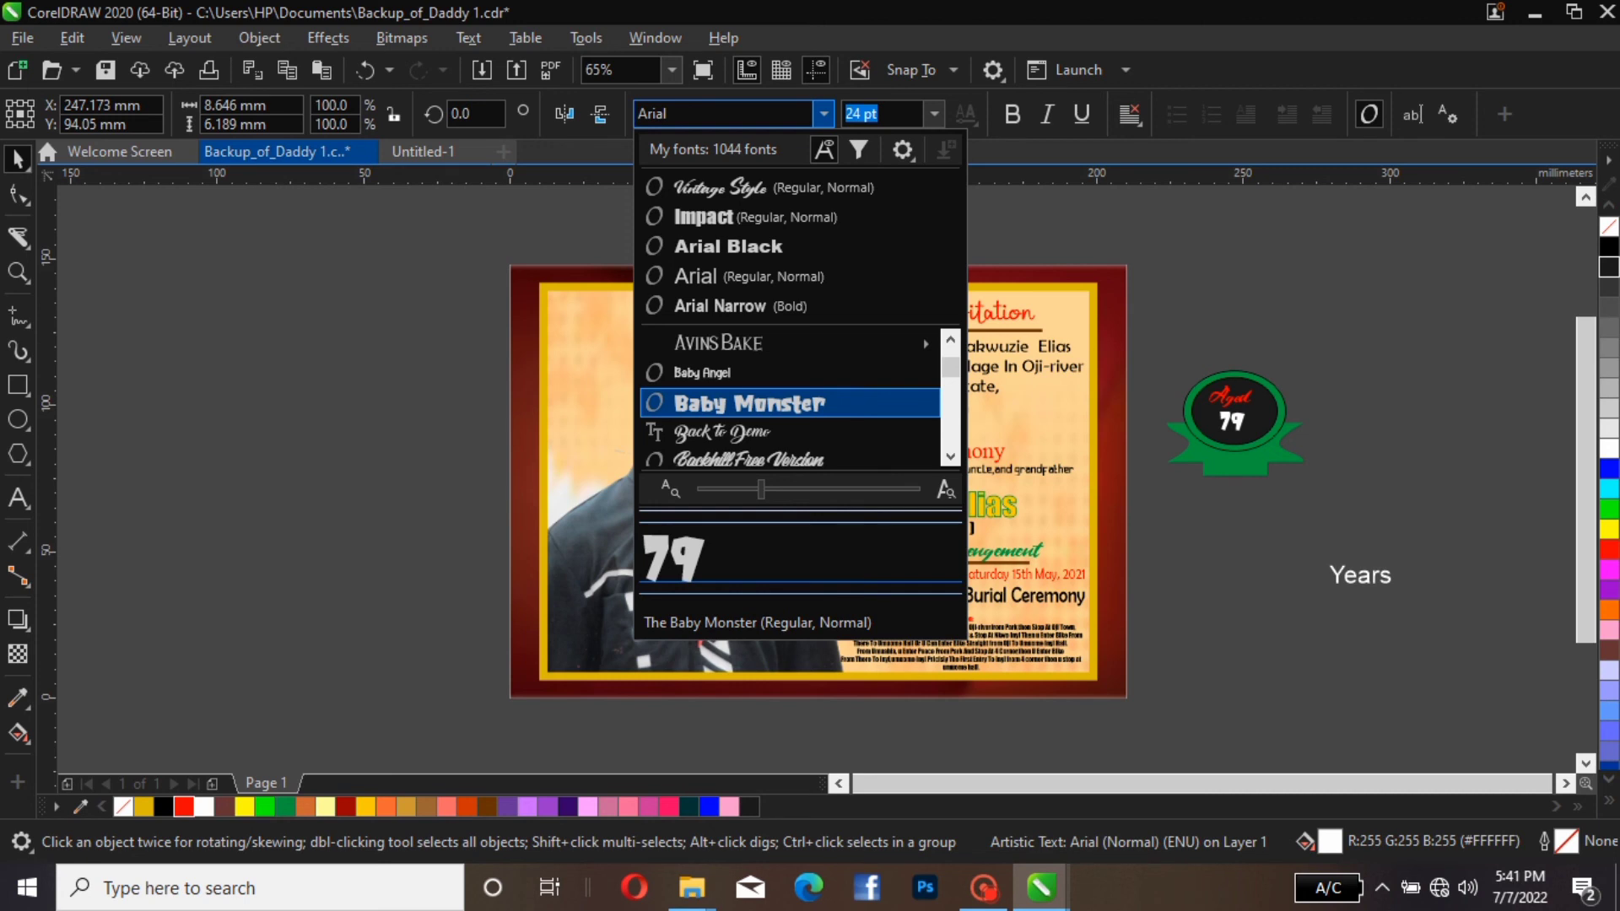
pyautogui.scroll(-1, 759, 403)
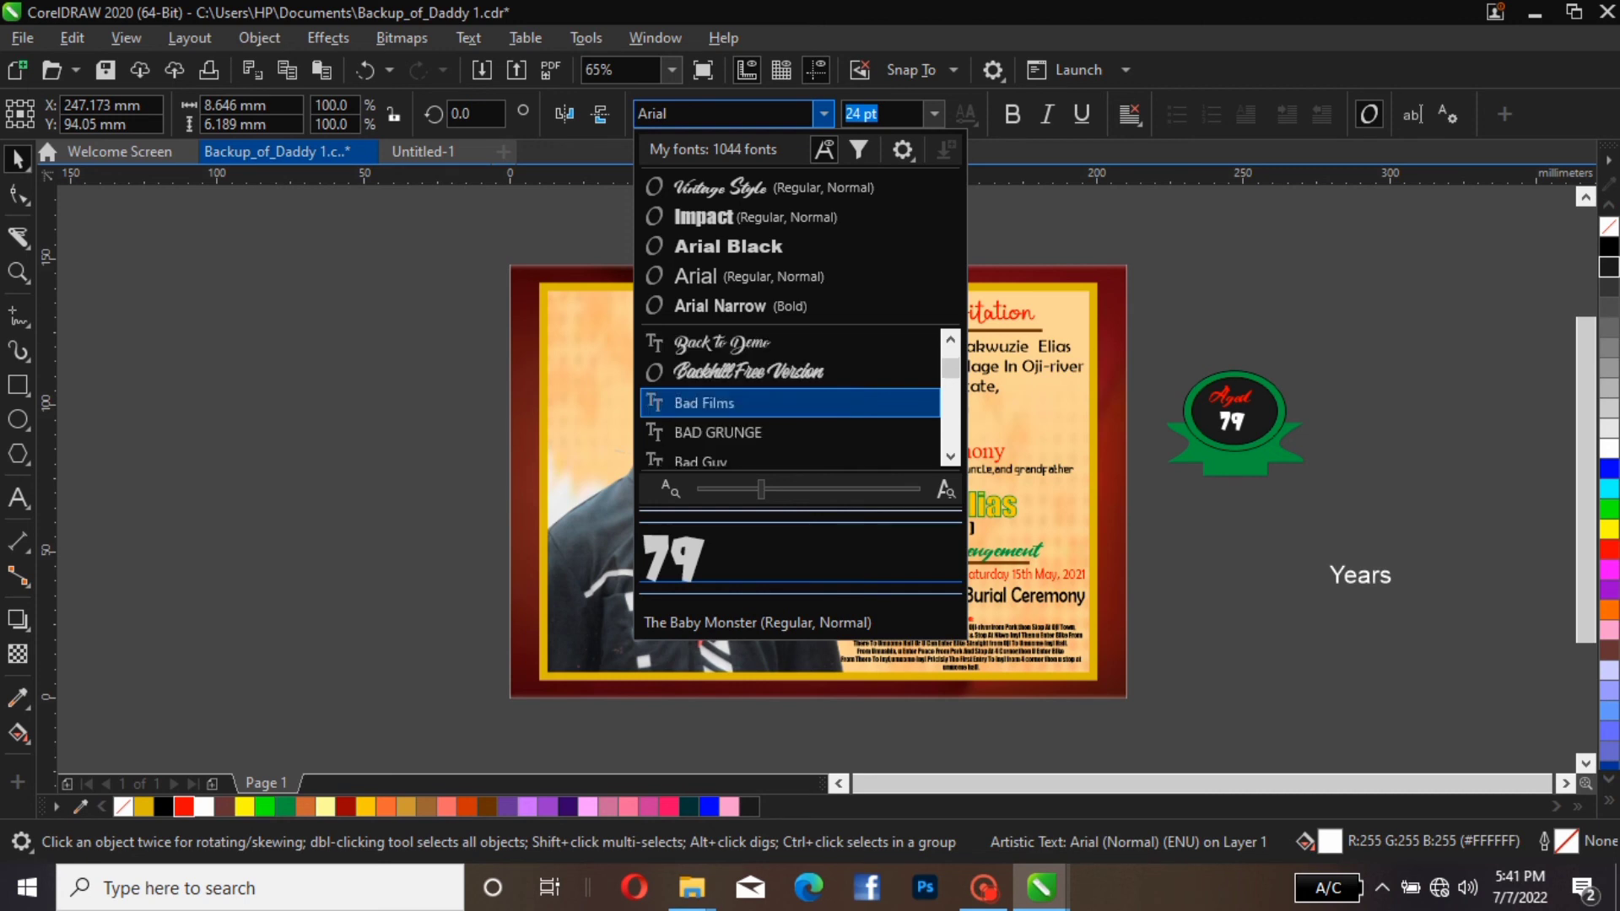
pyautogui.scroll(-2, 760, 402)
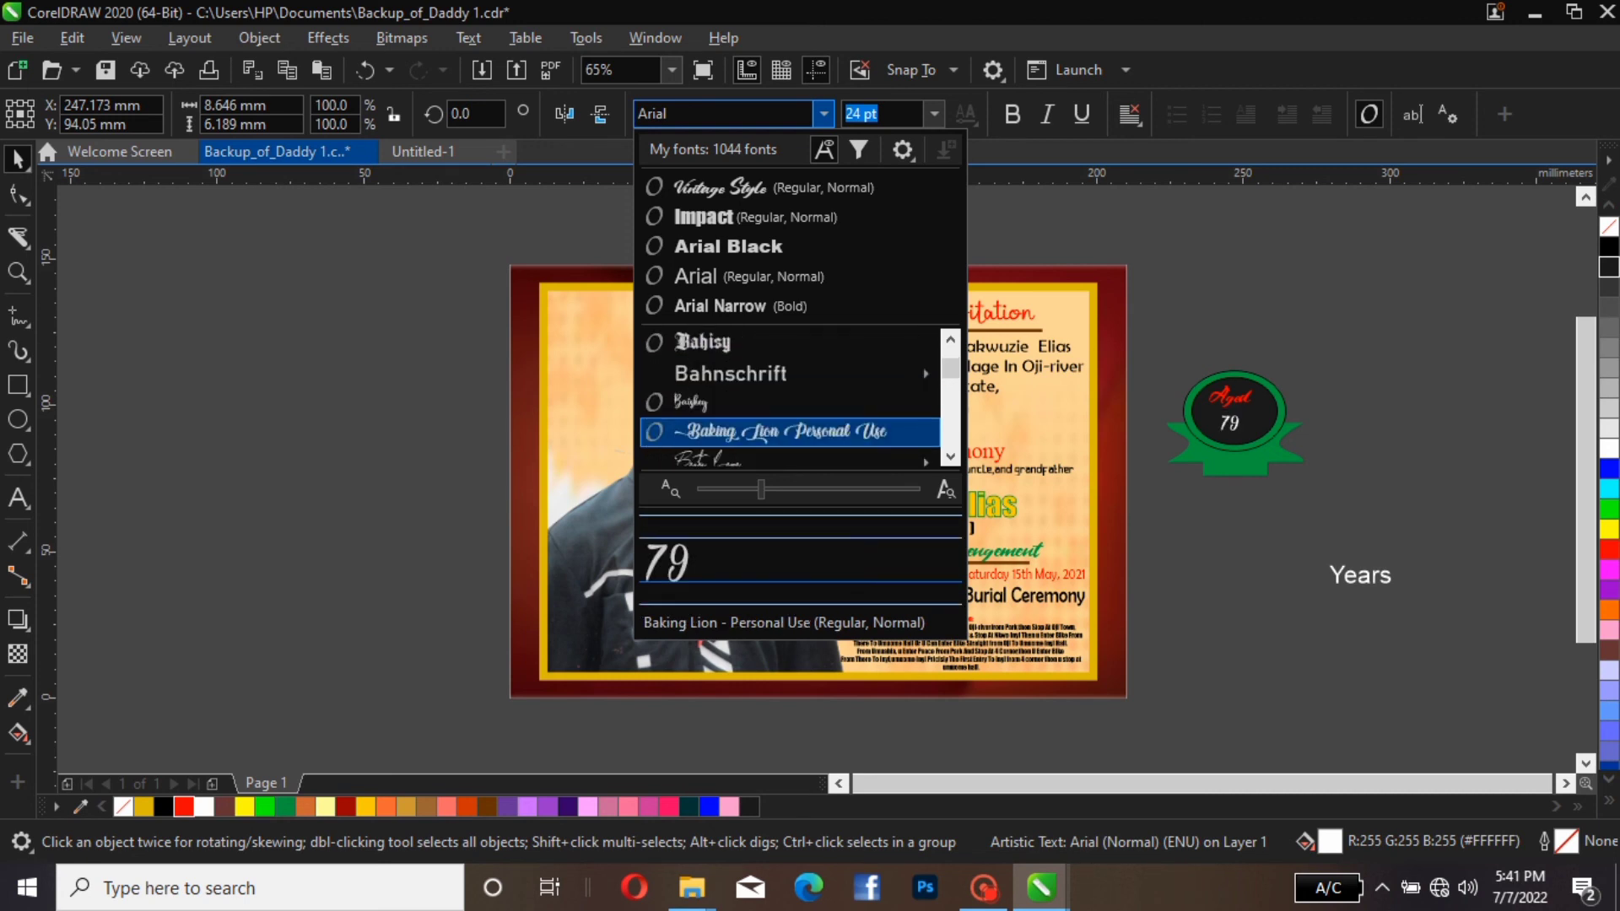
pyautogui.scroll(4, 759, 403)
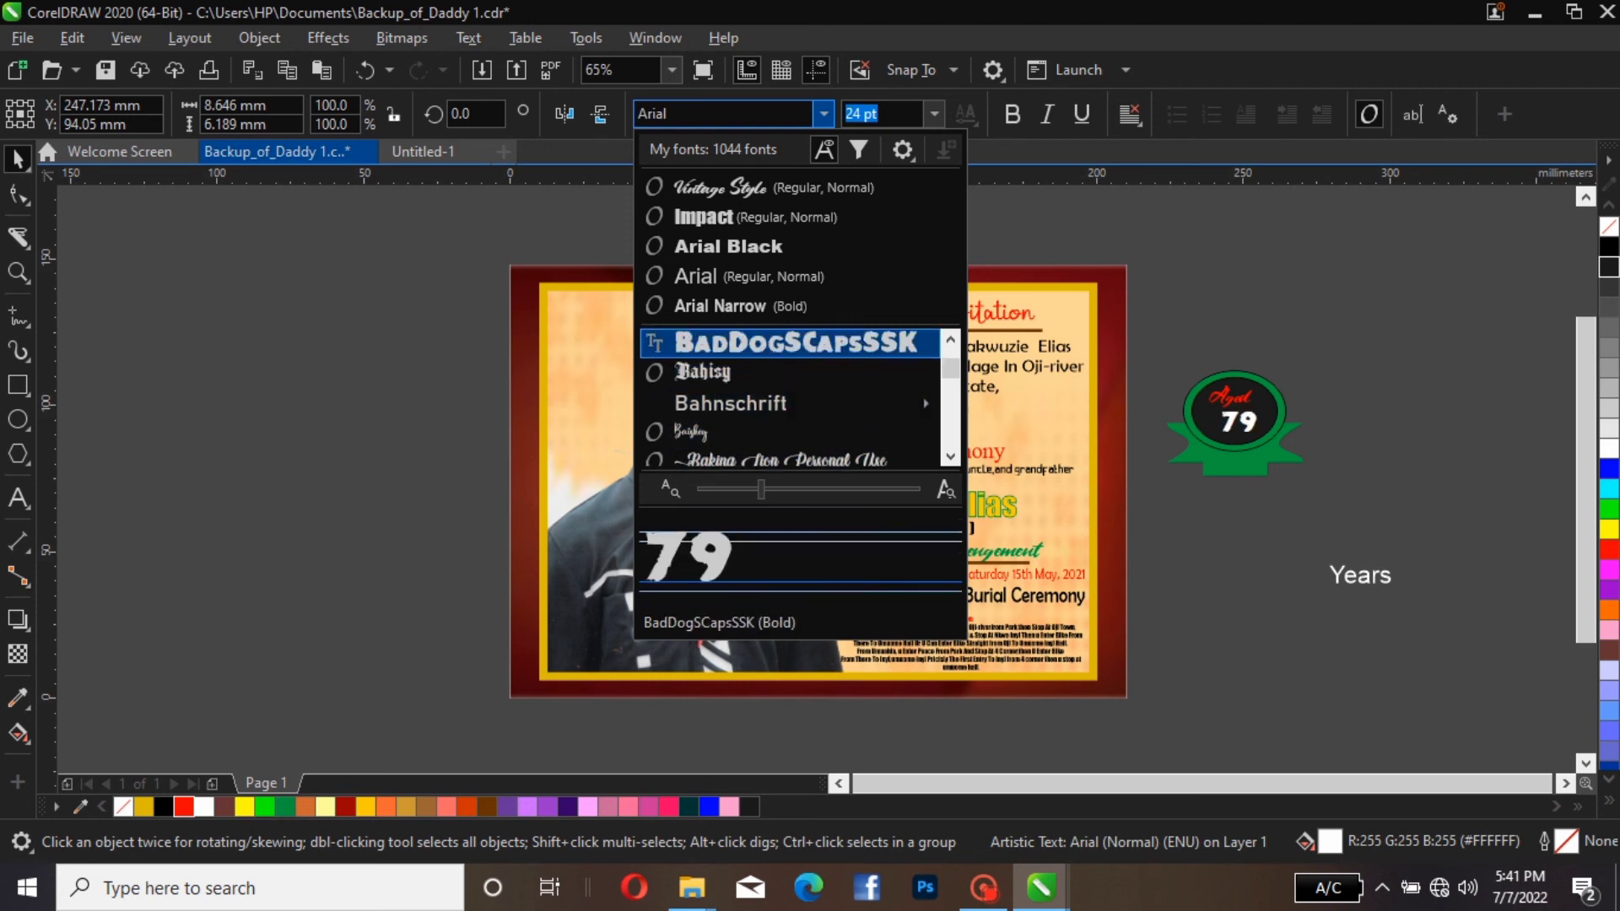
pyautogui.scroll(1, 760, 403)
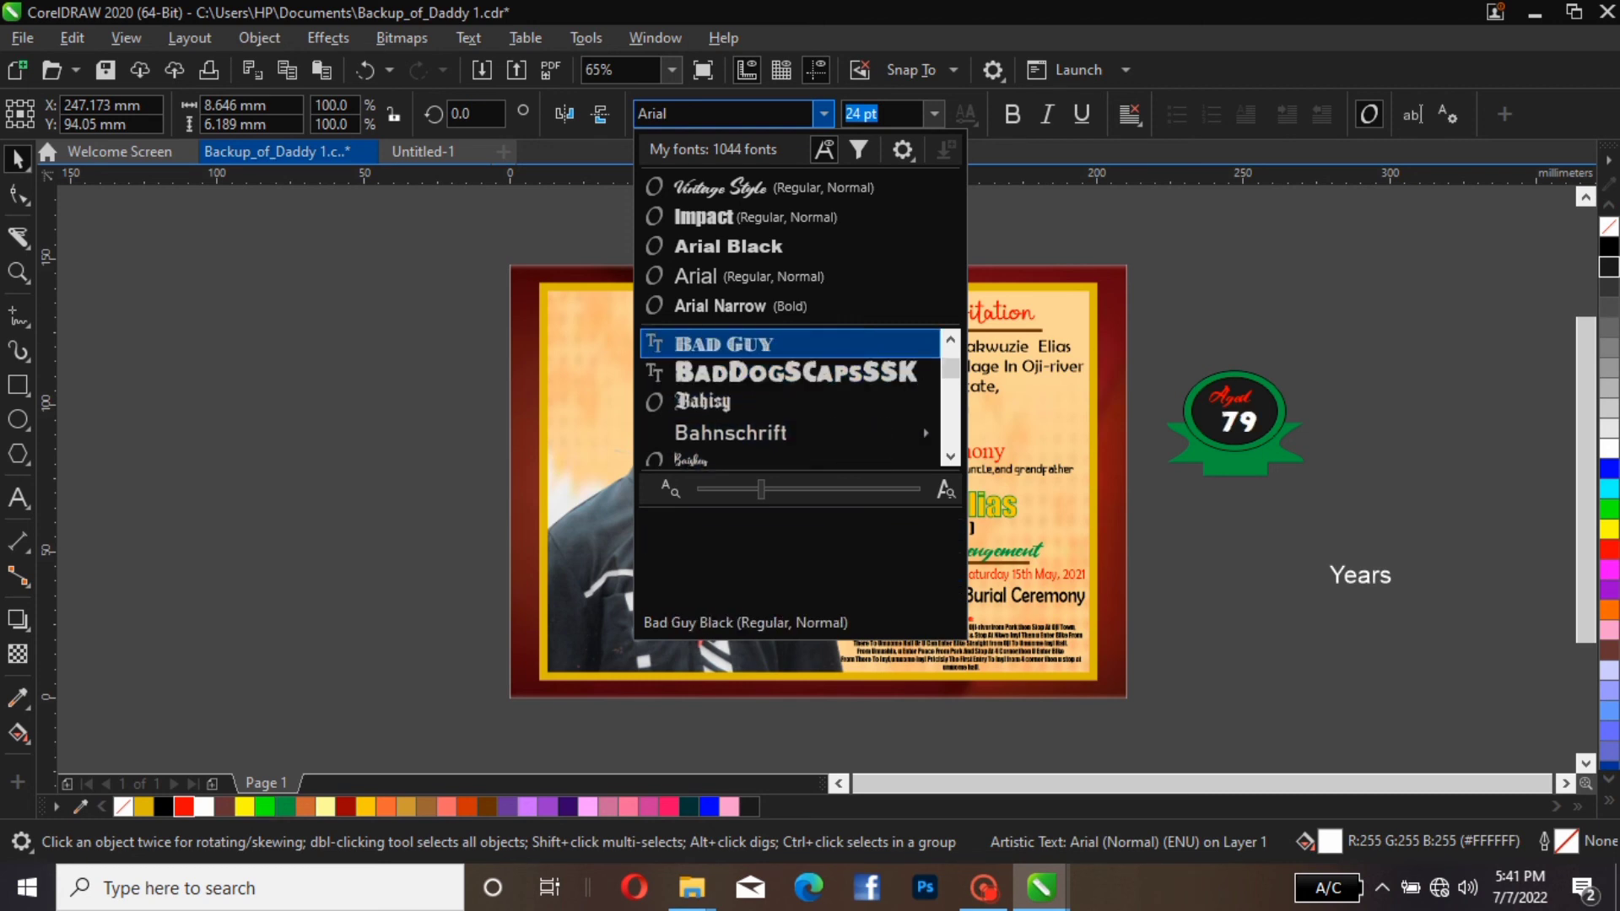
pyautogui.scroll(-2, 759, 403)
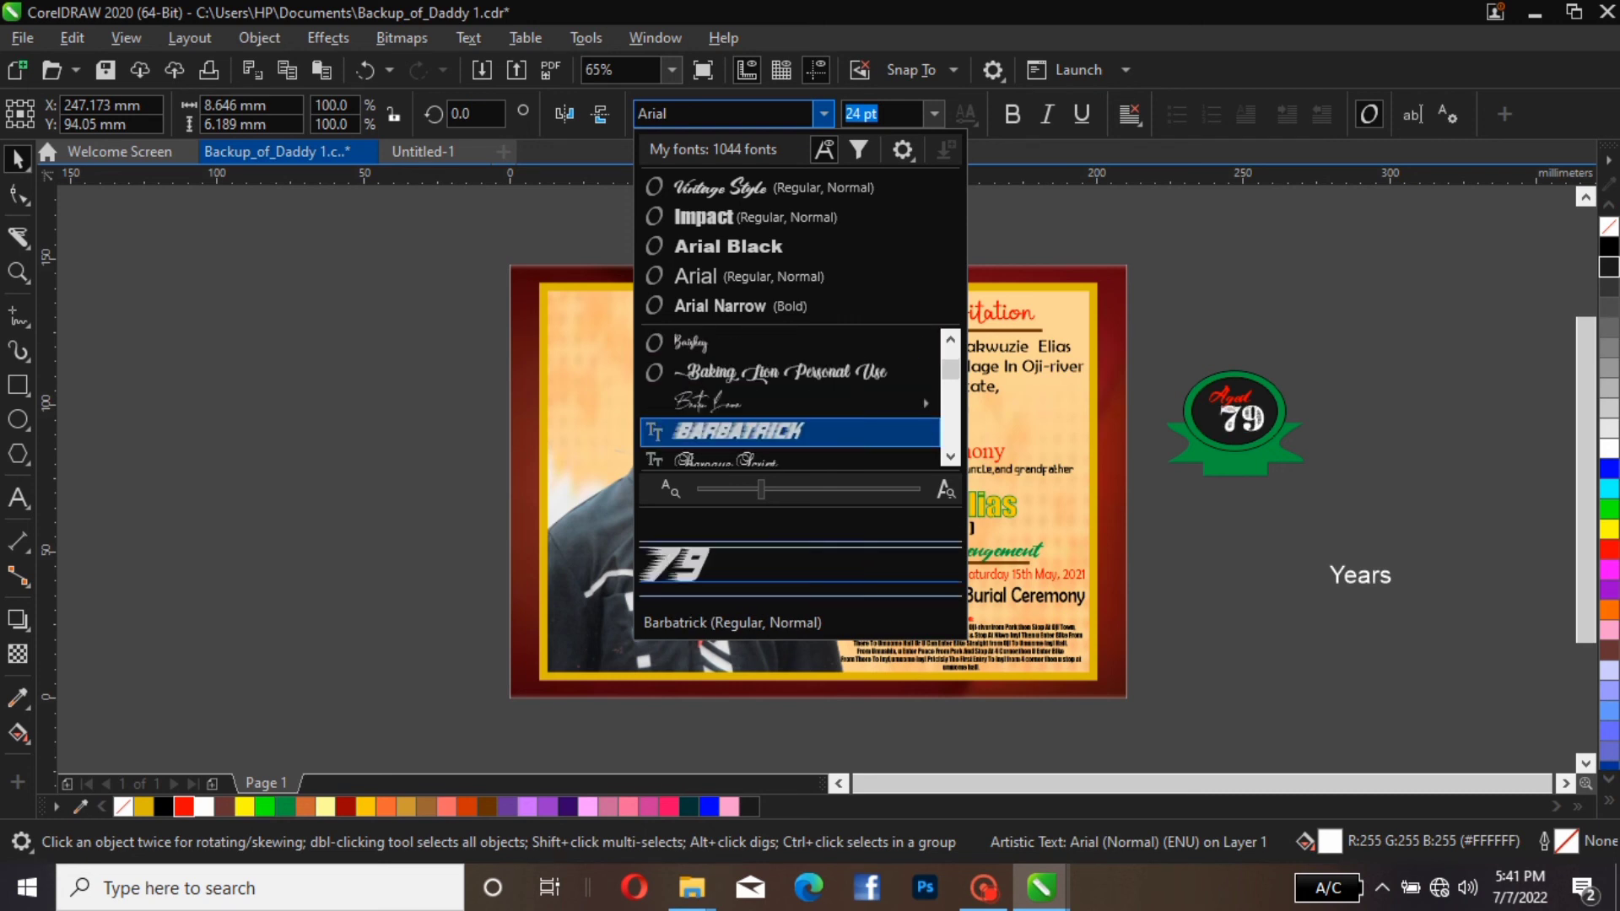
pyautogui.scroll(1, 759, 403)
pyautogui.scroll(-1, 759, 403)
pyautogui.scroll(-3, 760, 403)
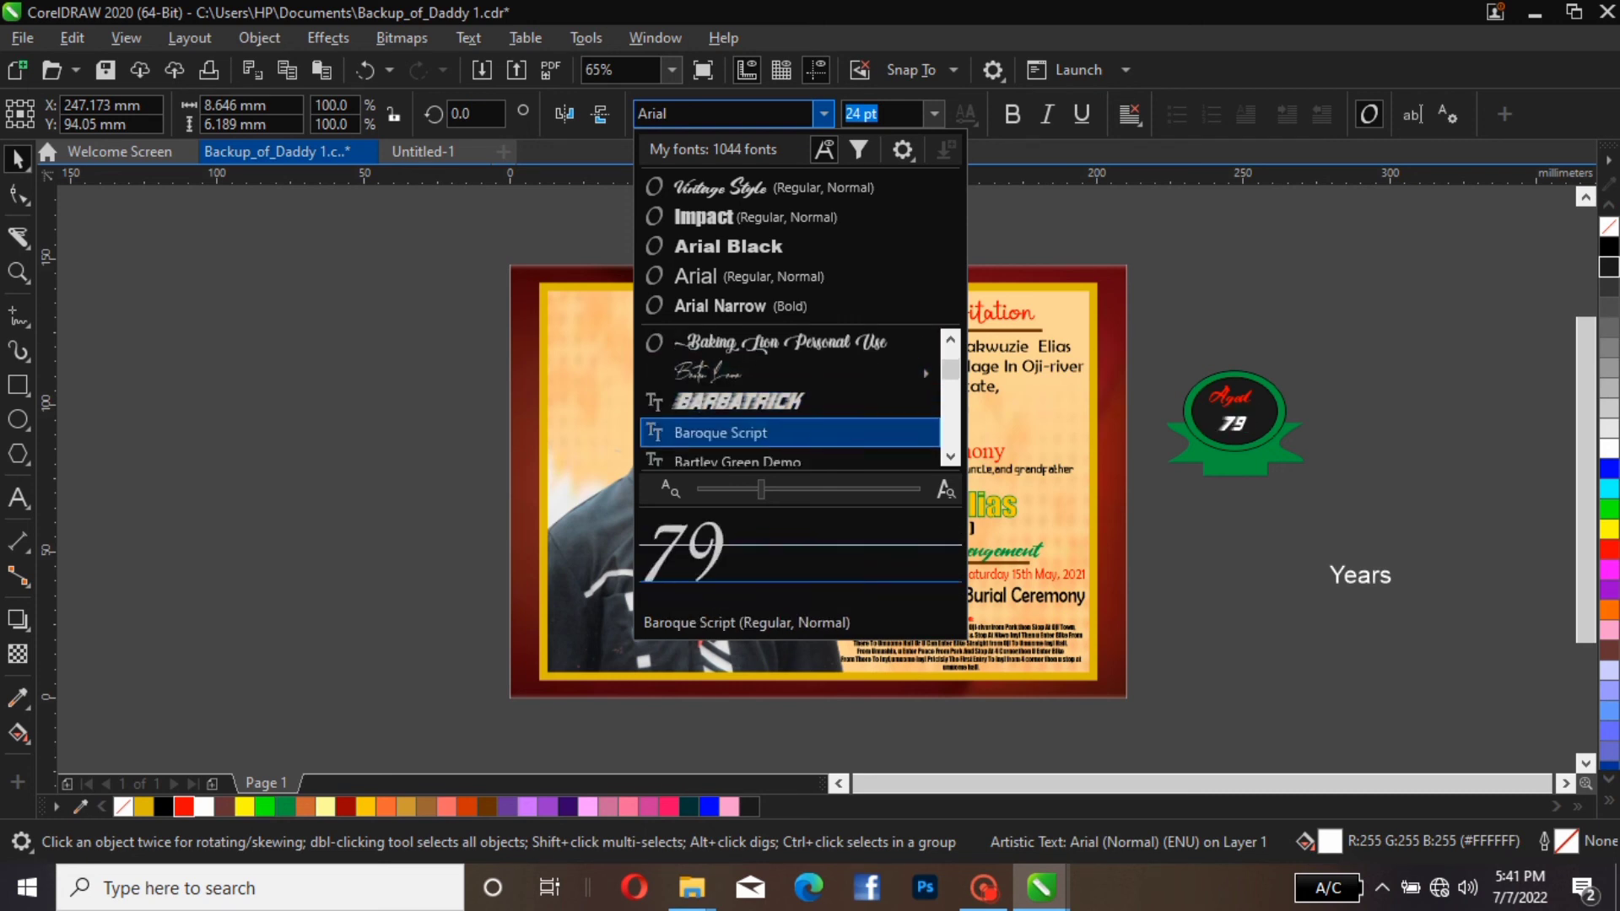
pyautogui.scroll(-3, 760, 402)
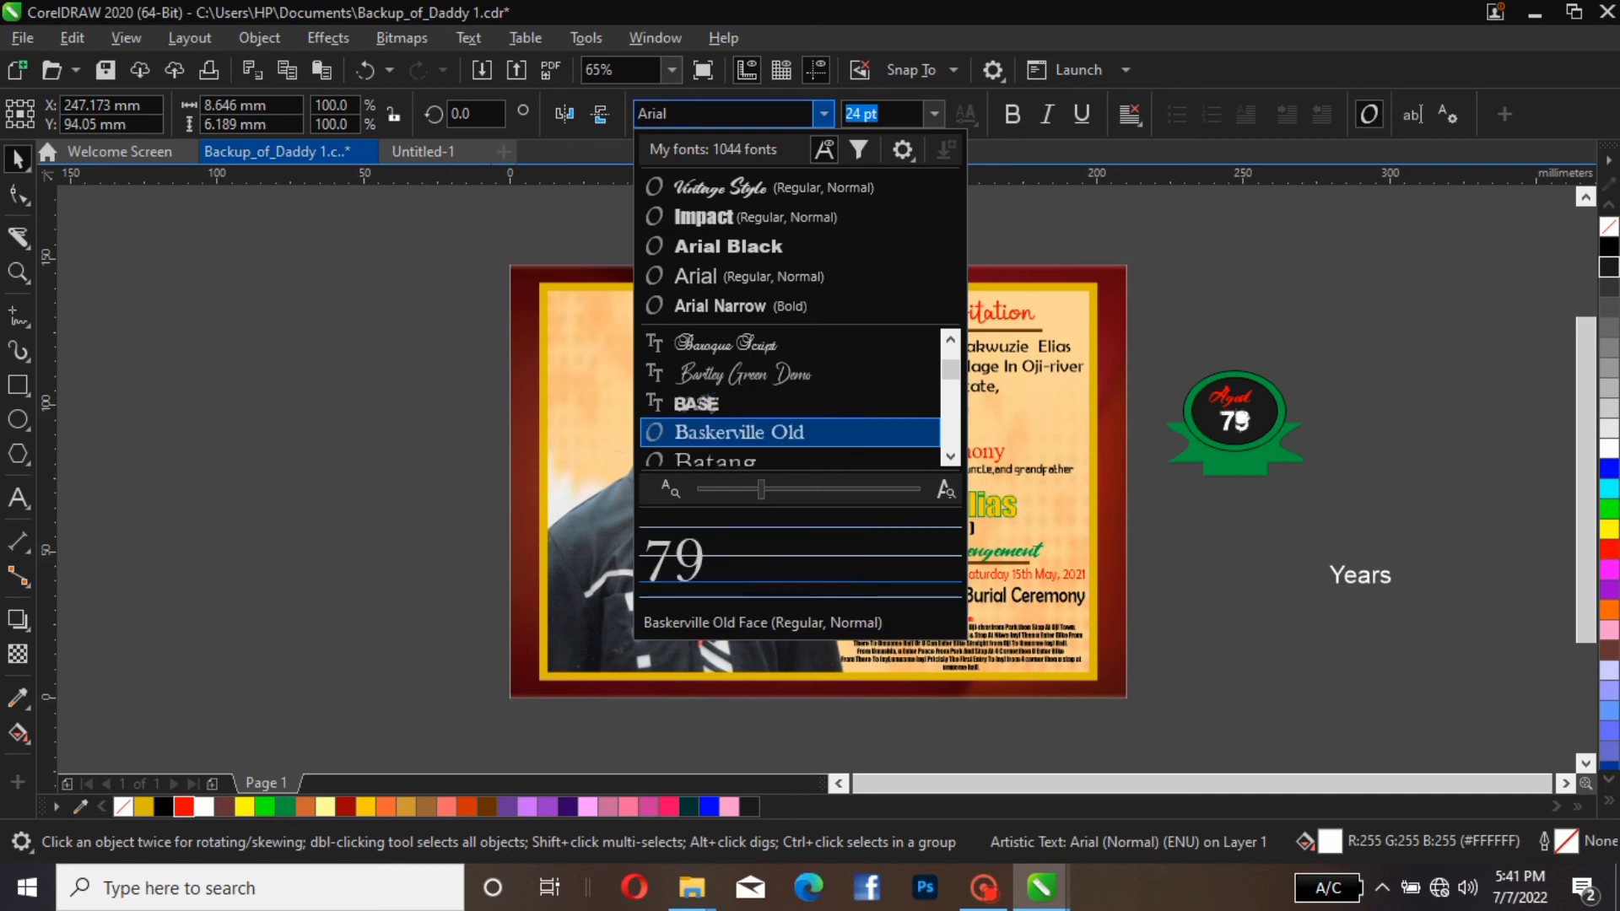
pyautogui.scroll(-1, 760, 403)
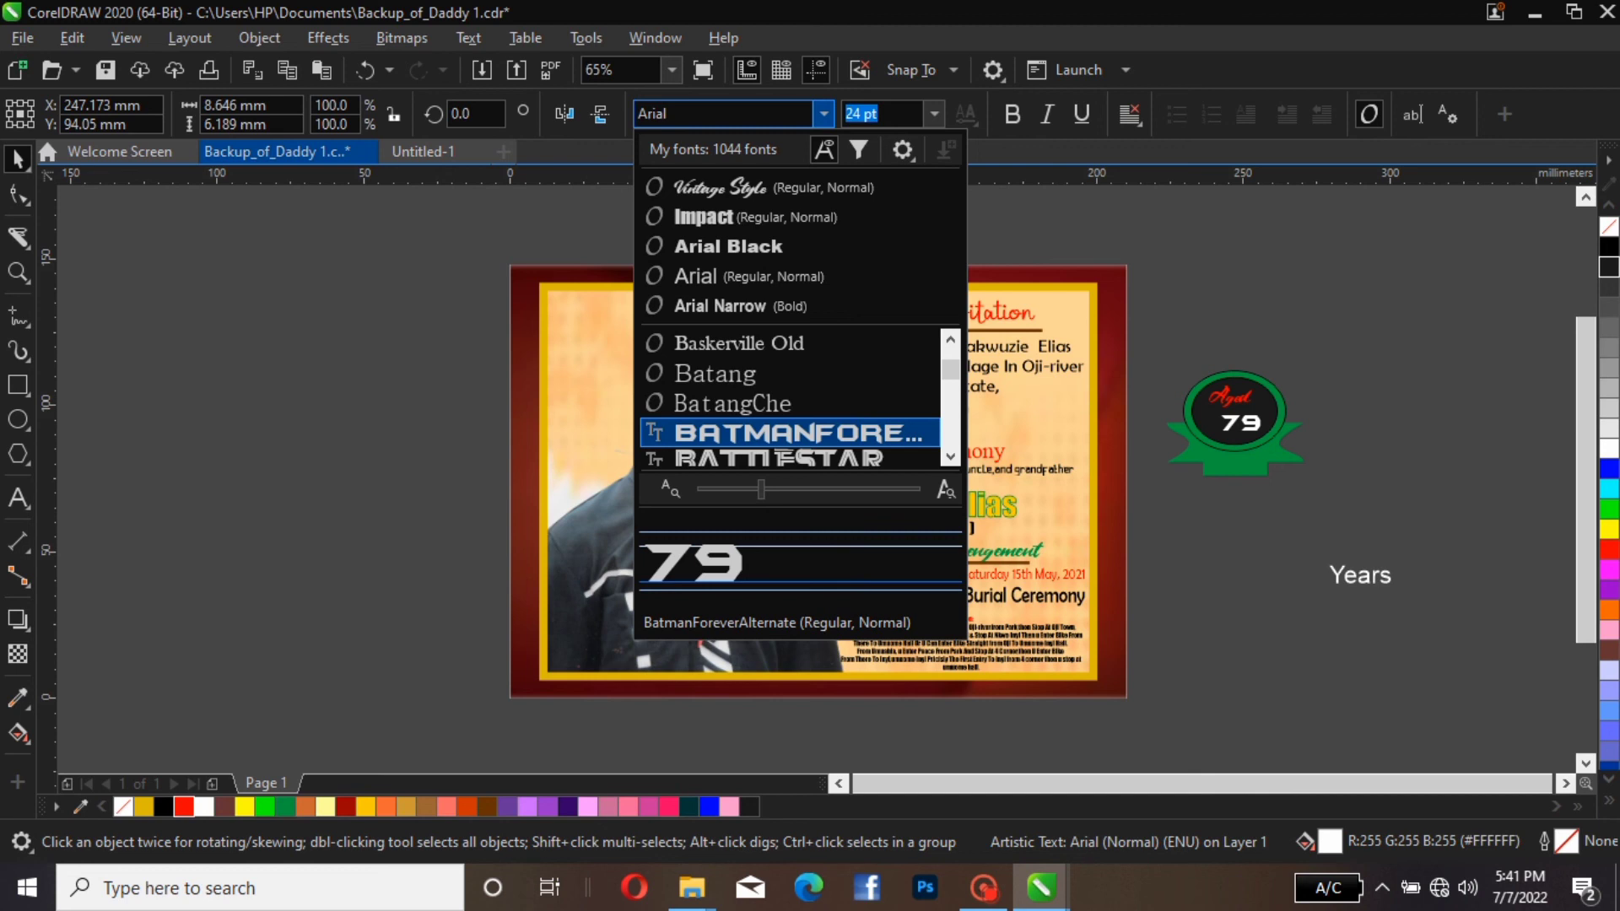
pyautogui.scroll(-4, 759, 402)
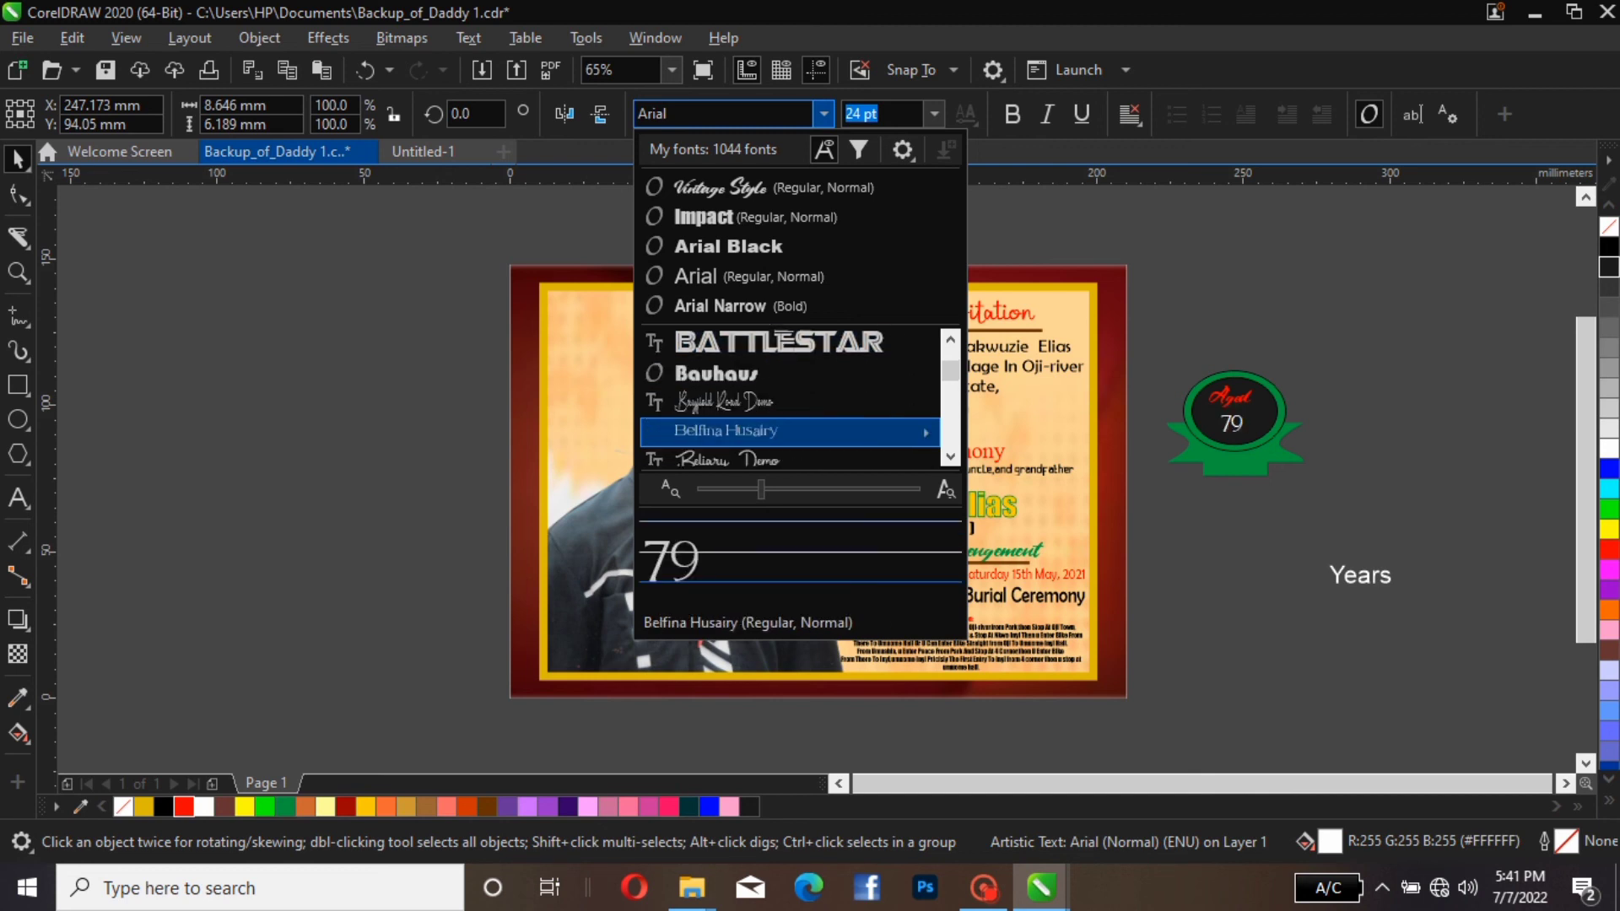
pyautogui.scroll(5, 759, 402)
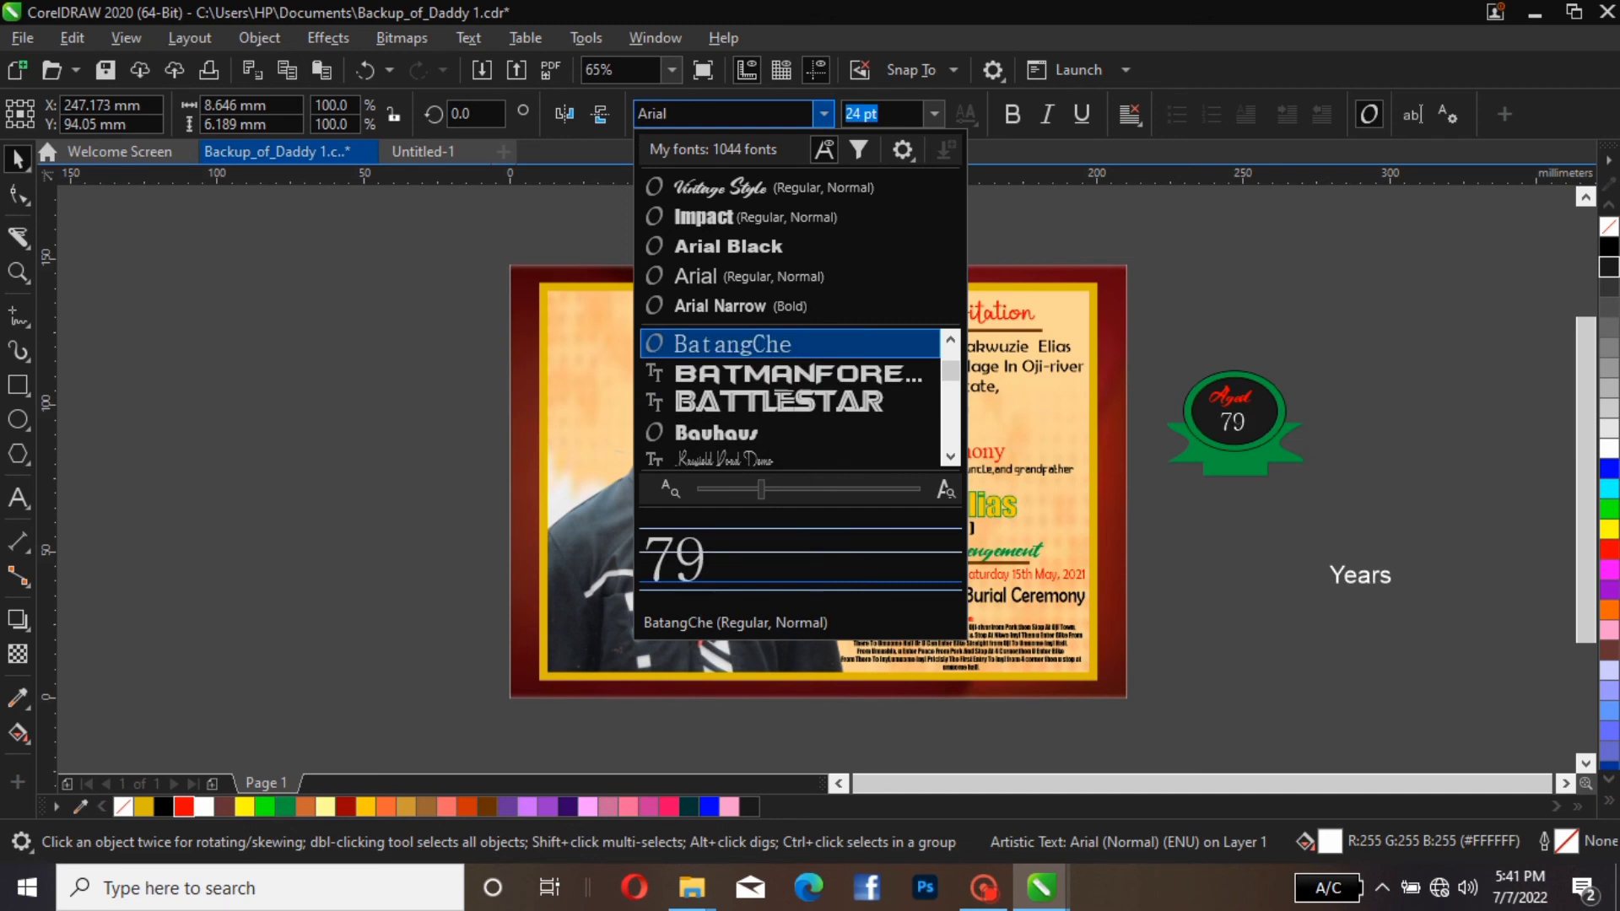
pyautogui.scroll(-1, 760, 402)
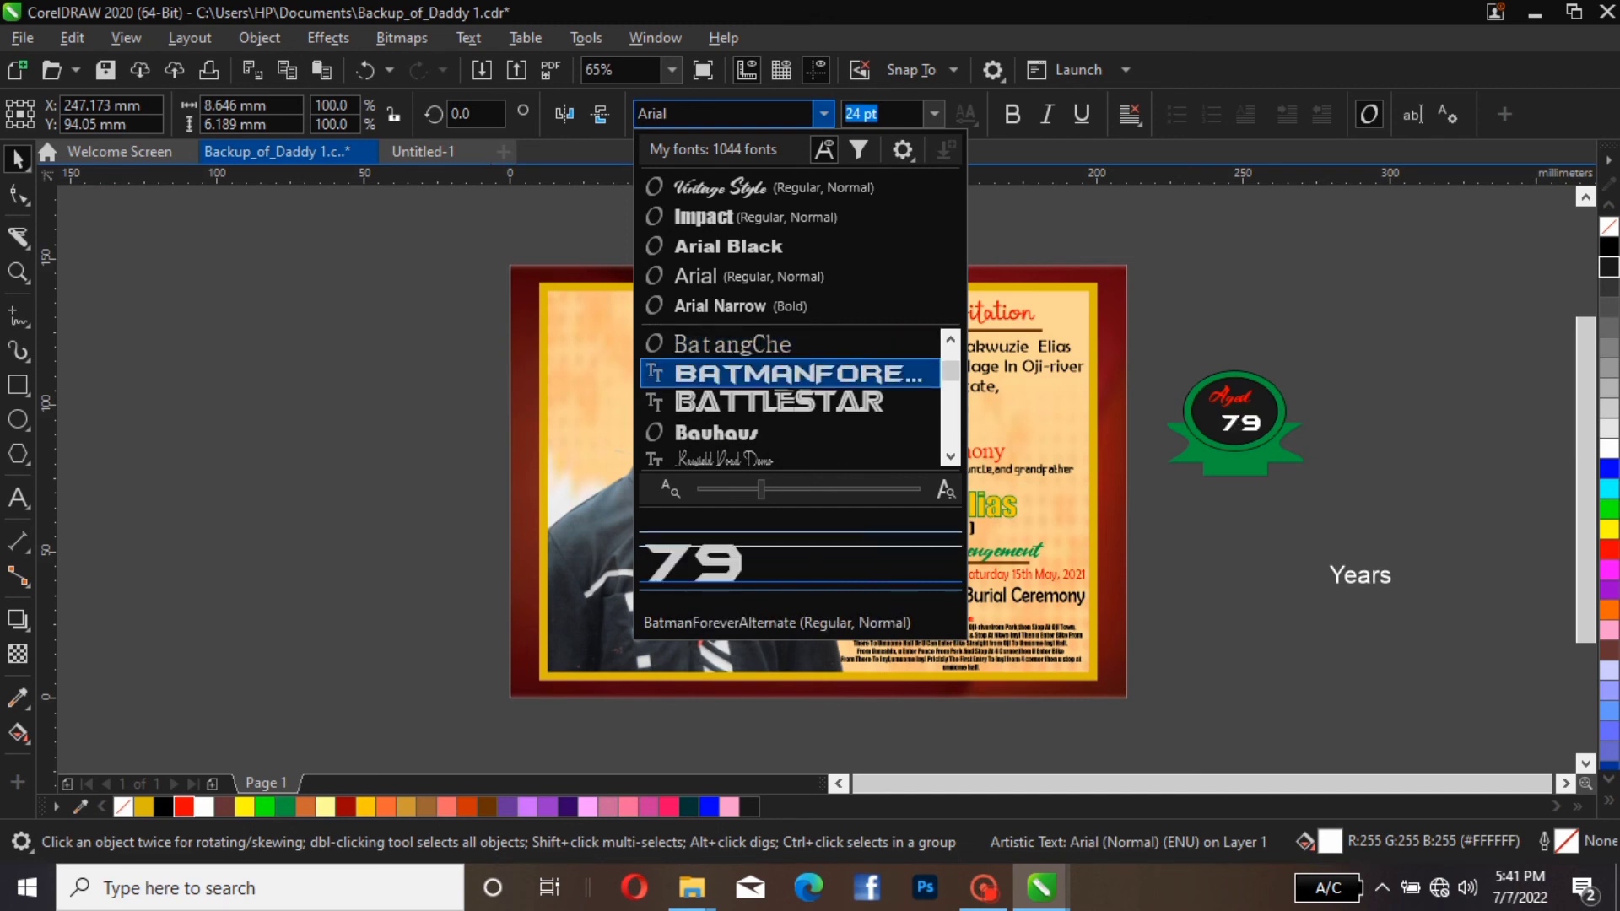
pyautogui.click(780, 378)
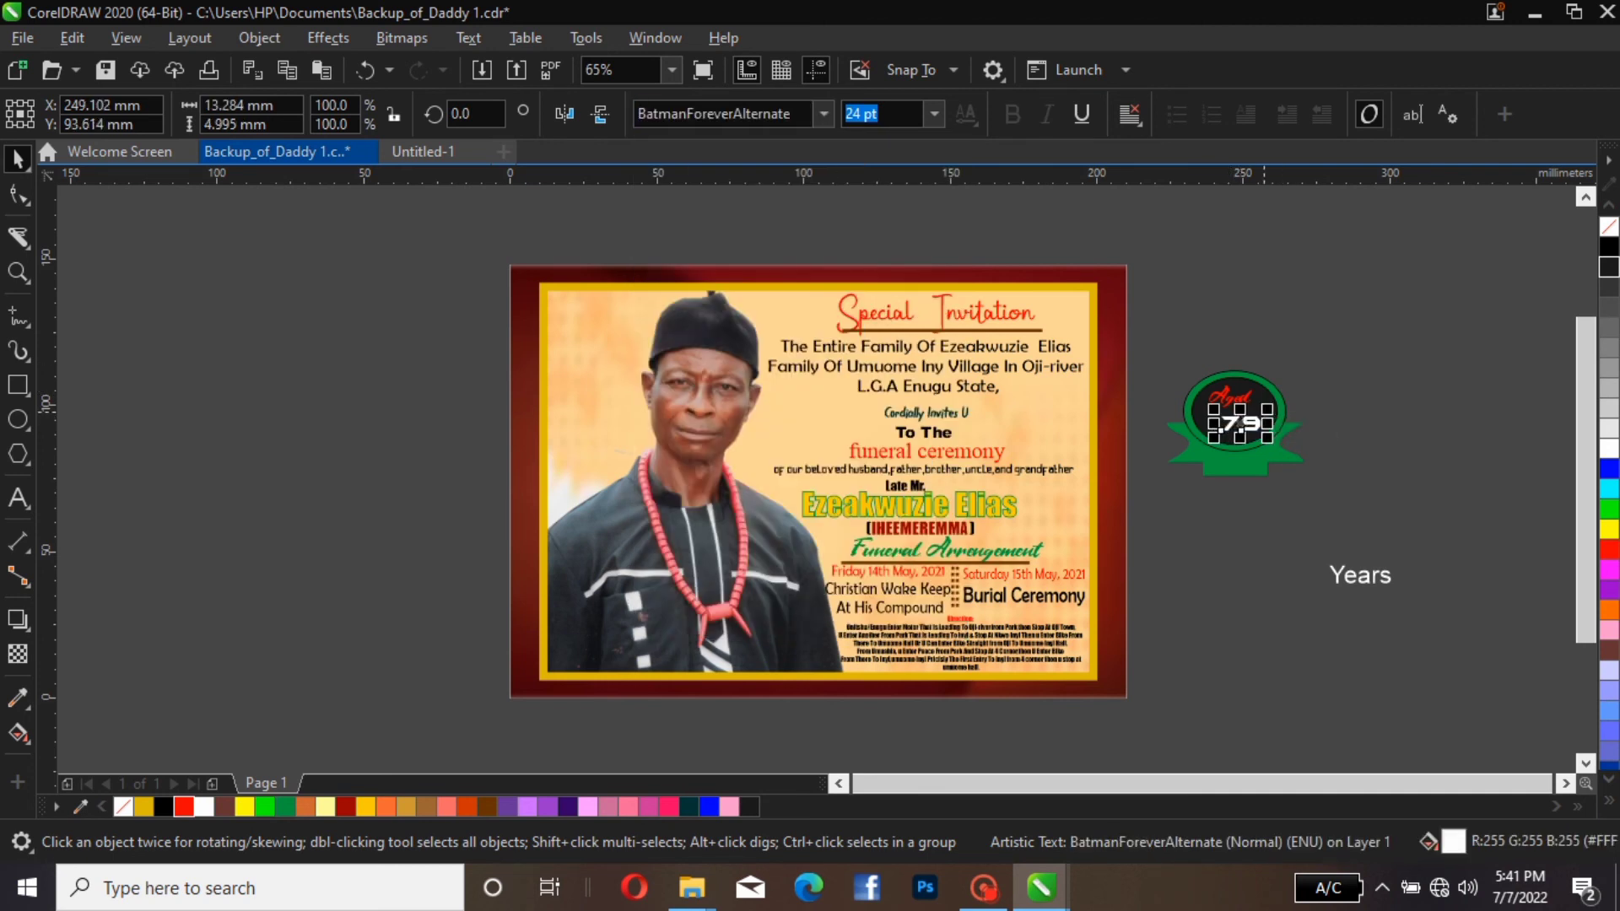
# Enlarge the "79" about its centre to about 25.7 × 9.7 mm and nudge it left to centre it on the badge
pyautogui.moveTo(1267, 410); pyautogui.dragTo(1313, 384)
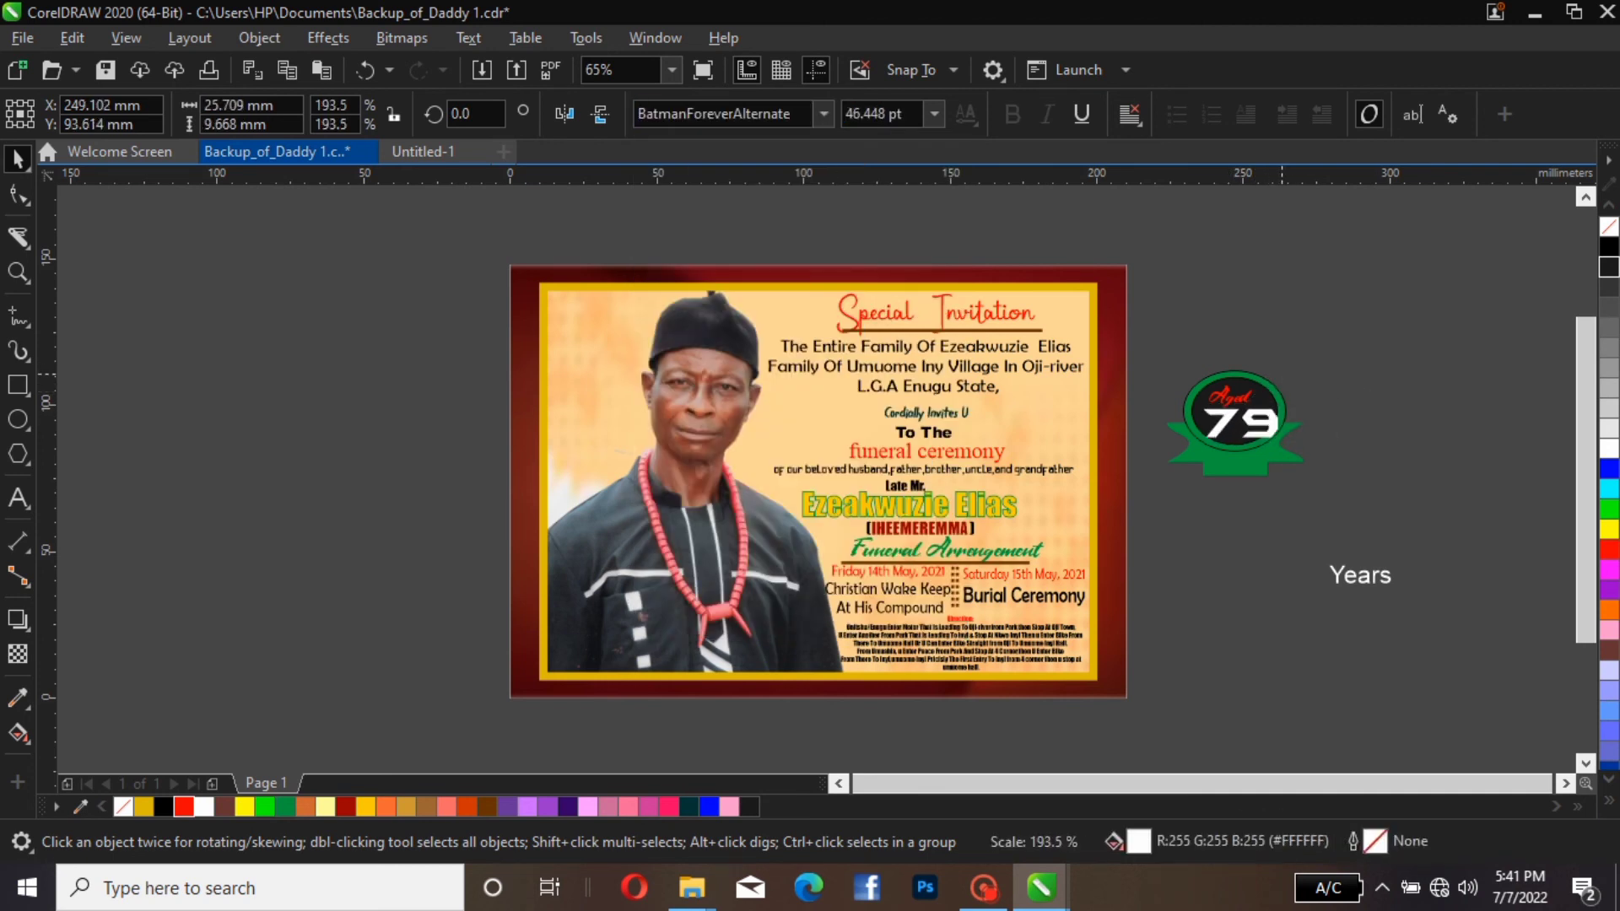
pyautogui.press('Escape')
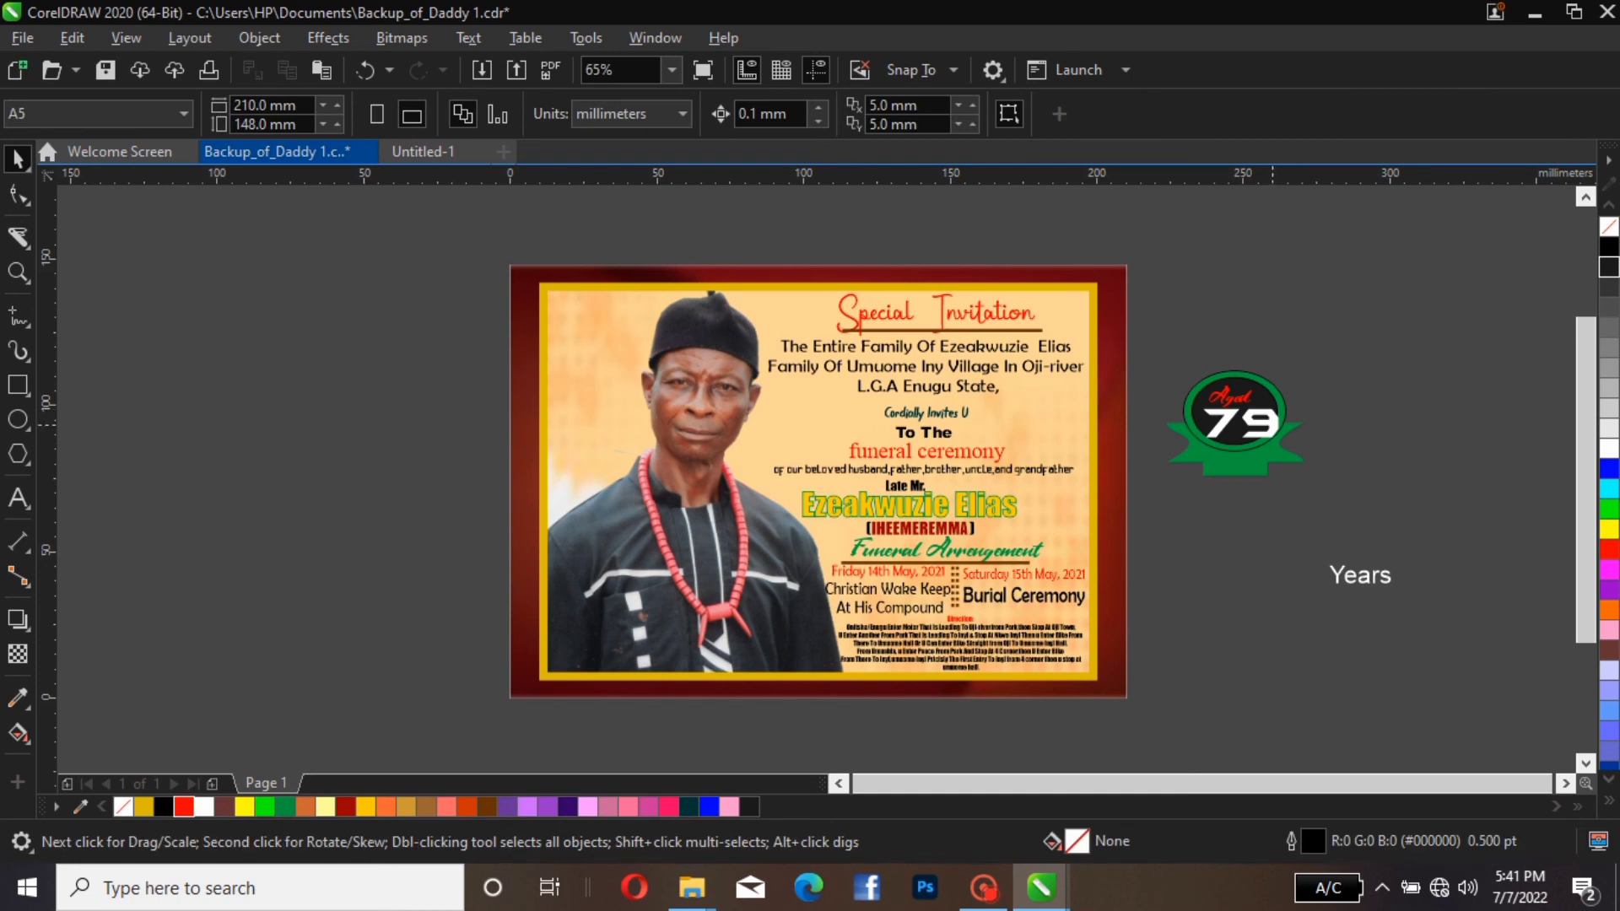
pyautogui.click(1272, 425)
pyautogui.press('Left')
pyautogui.press('Left')
pyautogui.press('Left')
pyautogui.press('Left')
pyautogui.press('Left')
pyautogui.press('Left')
pyautogui.press('Left')
pyautogui.press('Left')
pyautogui.press('Left')
pyautogui.press('Left')
pyautogui.press('Left')
pyautogui.press('Left')
pyautogui.press('Left')
pyautogui.press('Left')
pyautogui.press('Left')
pyautogui.press('Left')
pyautogui.press('Left')
pyautogui.press('Left')
pyautogui.press('Left')
pyautogui.press('Left')
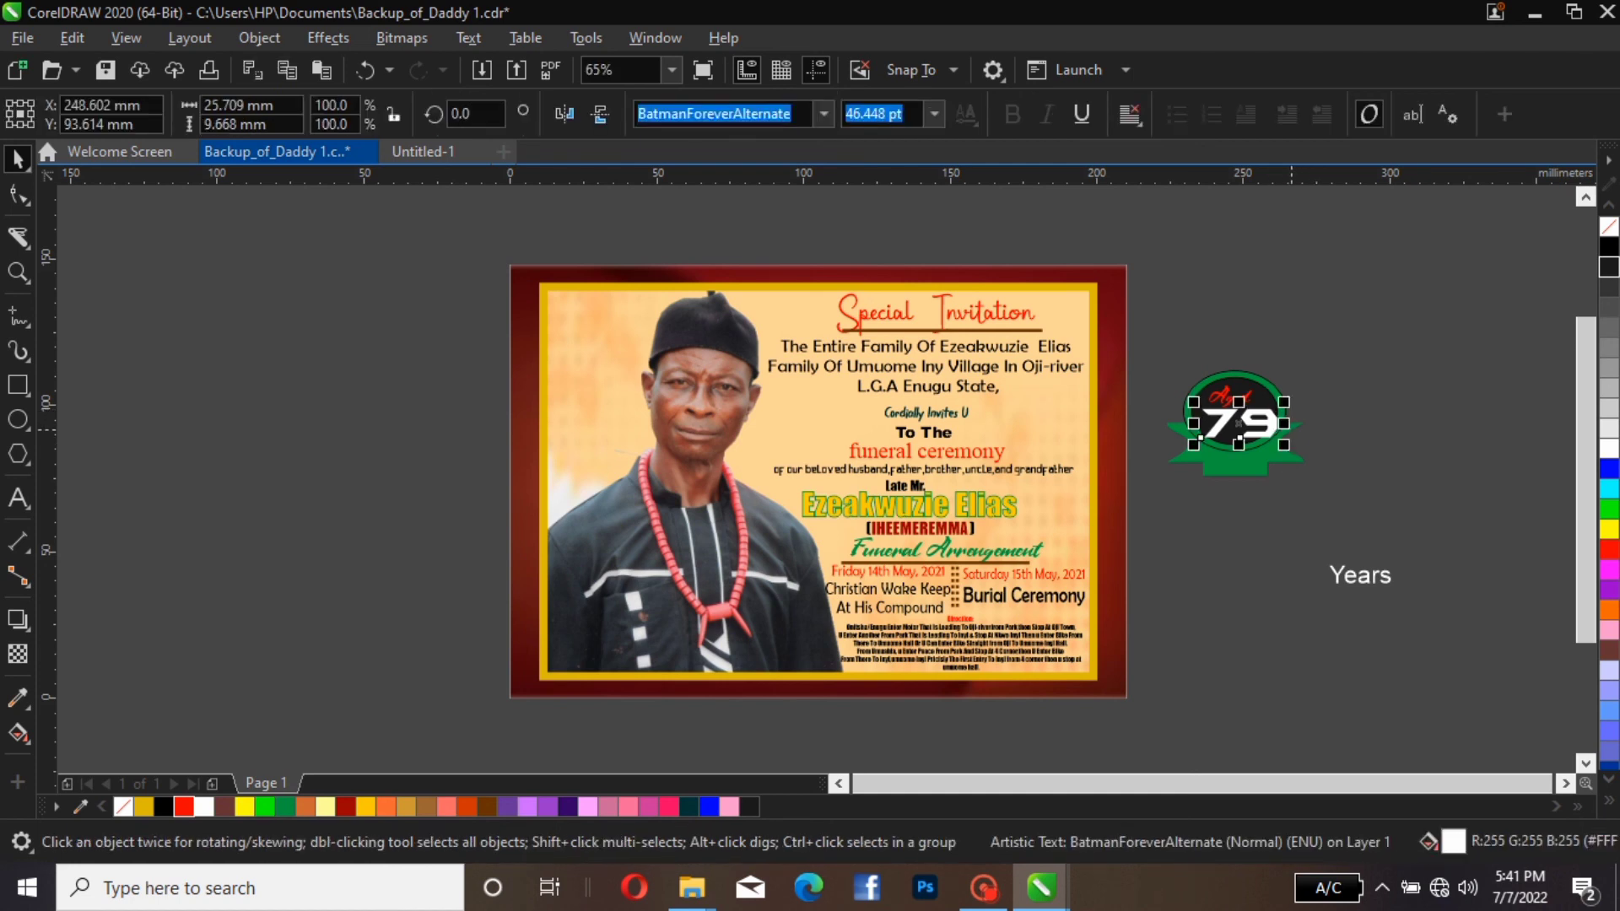
pyautogui.press('Escape')
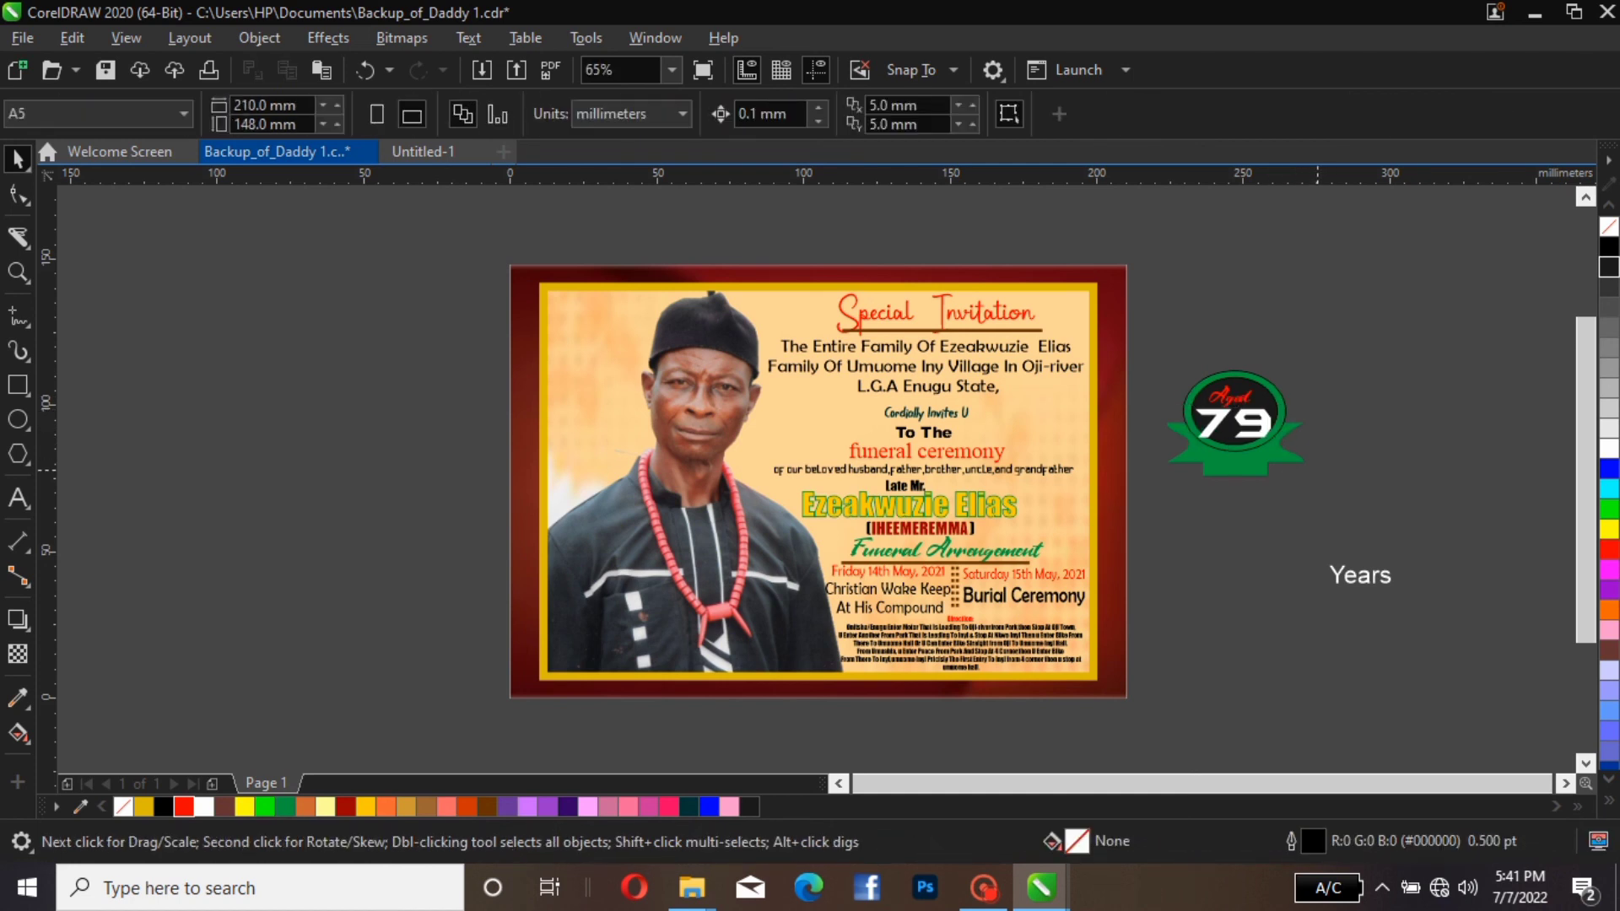
# Try the Bequest Personal font on the "79" in the badge
pyautogui.click(1195, 438)
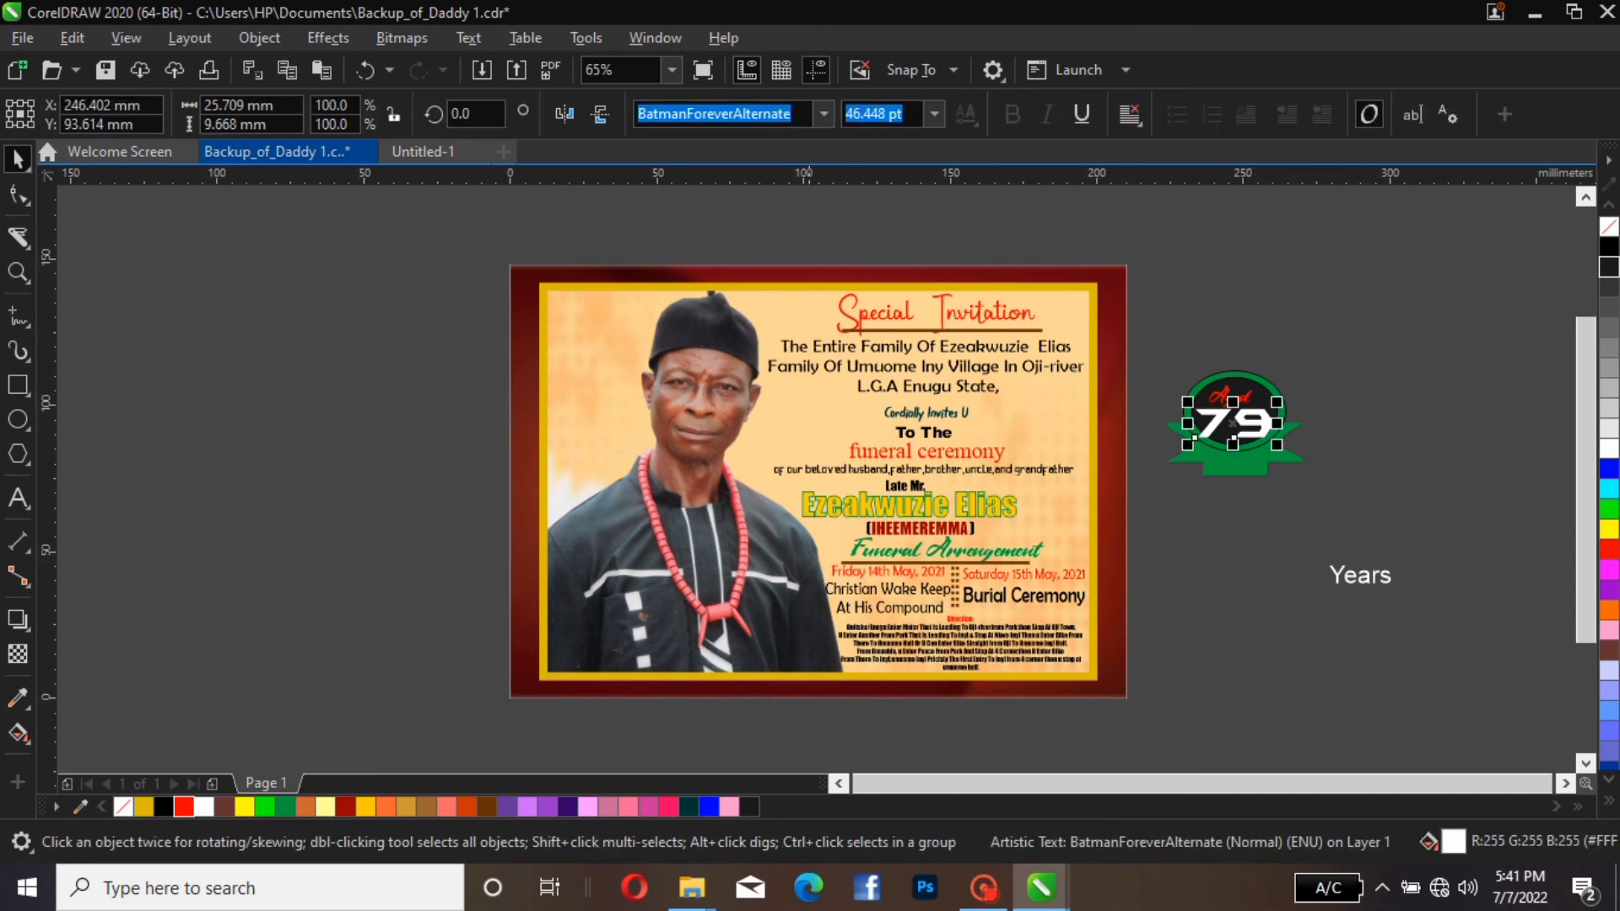
pyautogui.click(824, 114)
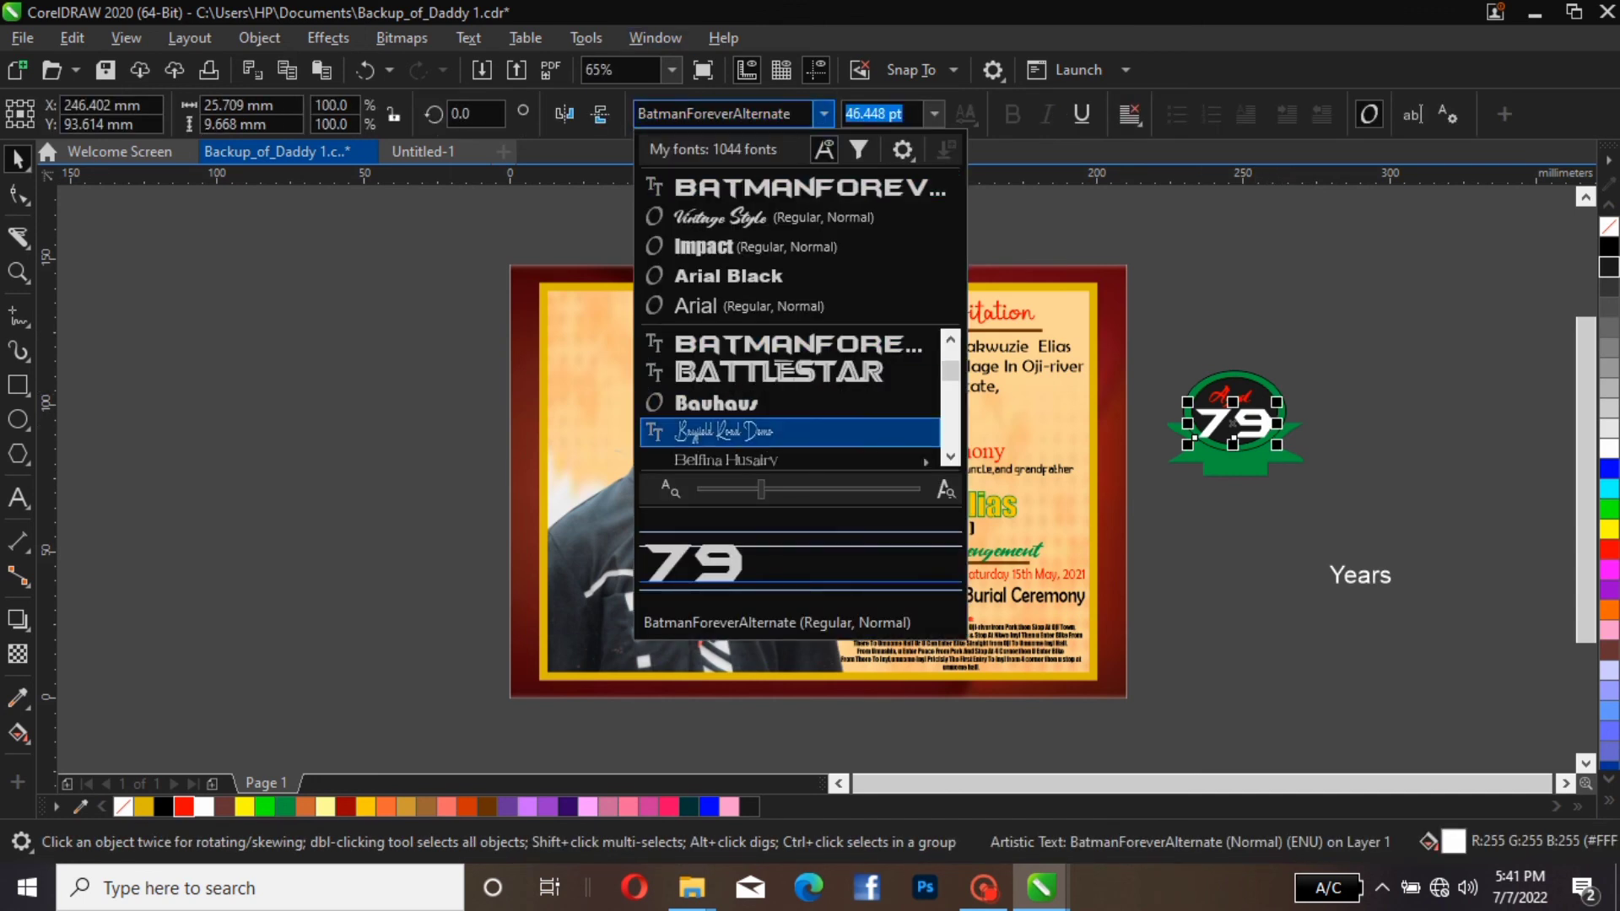
pyautogui.press('Down')
pyautogui.press('Down')
pyautogui.press('Down')
pyautogui.press('Down')
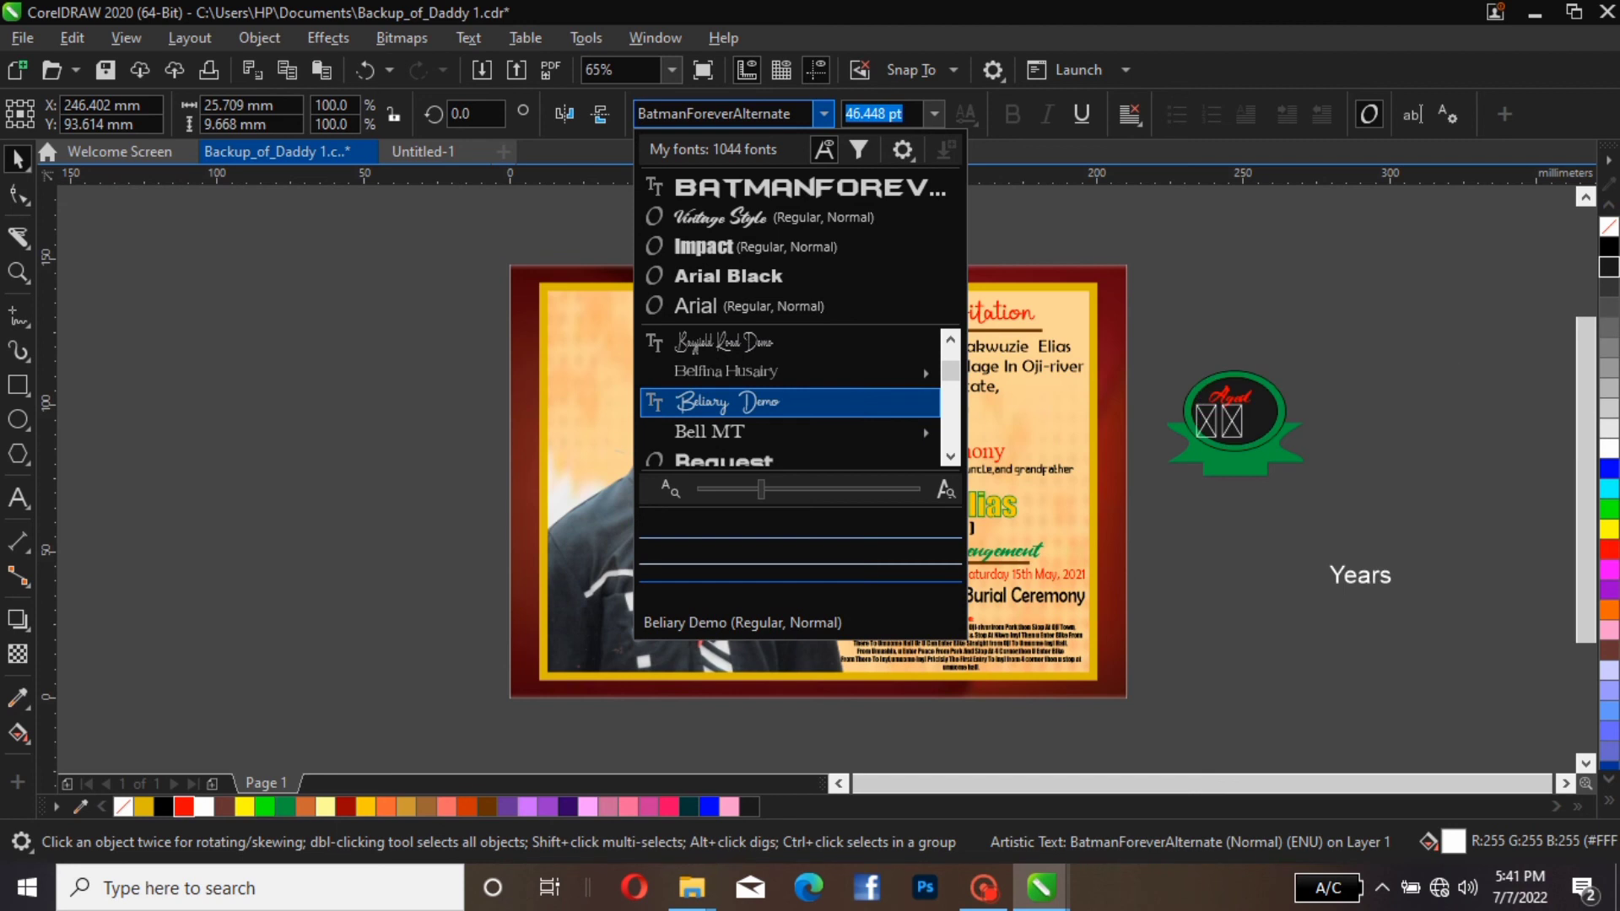
pyautogui.press('Right')
pyautogui.press('Down')
pyautogui.press('Down')
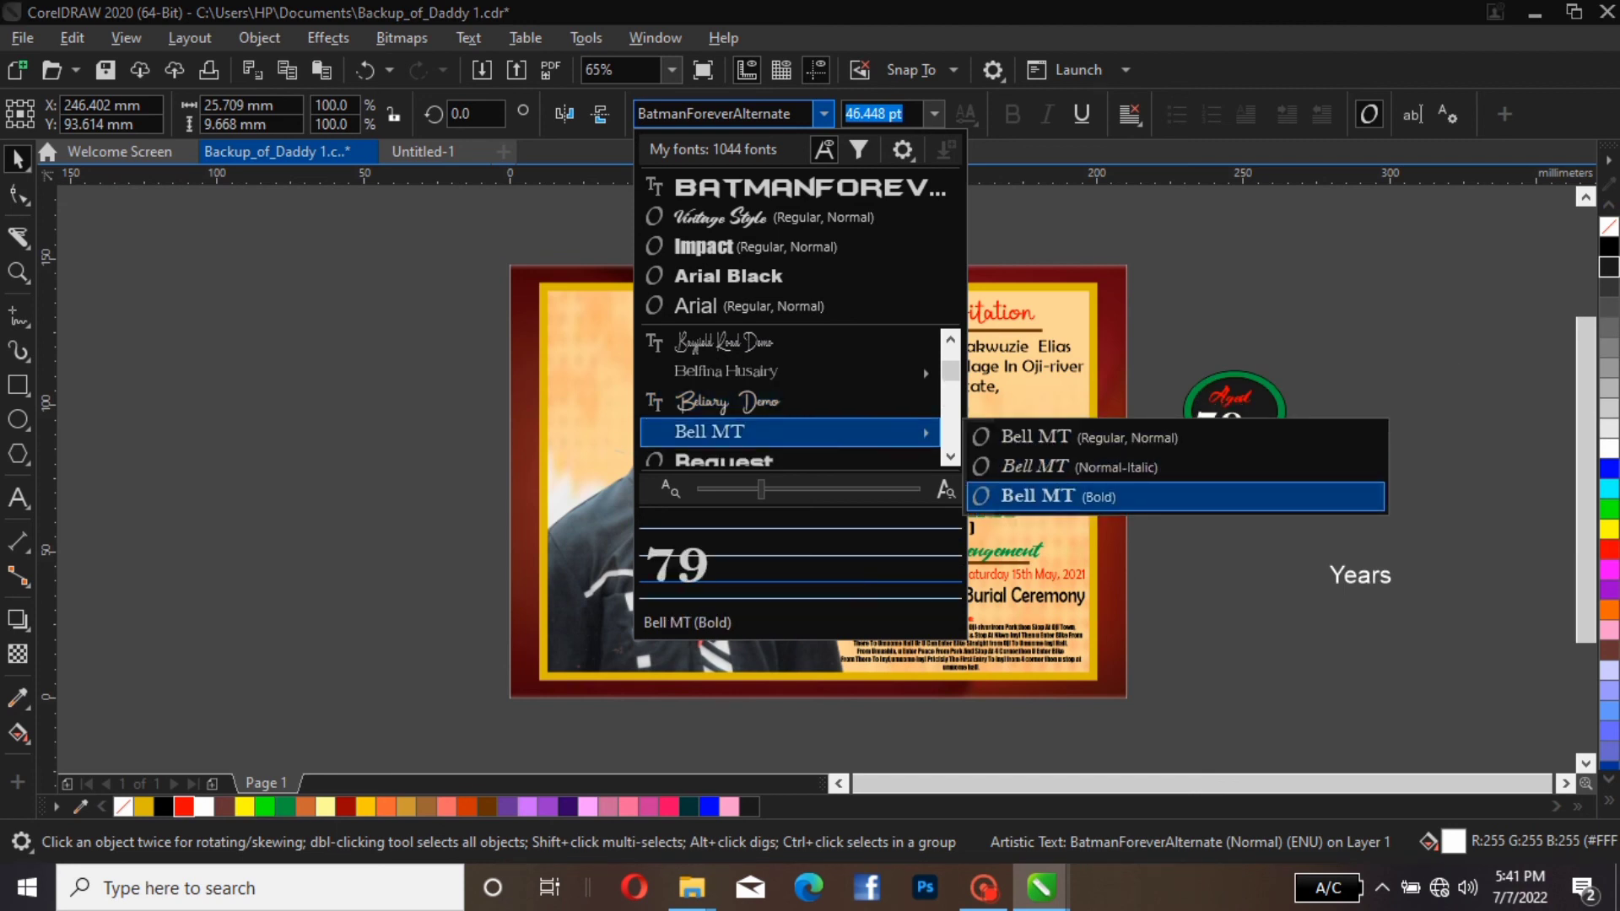
pyautogui.press('Down')
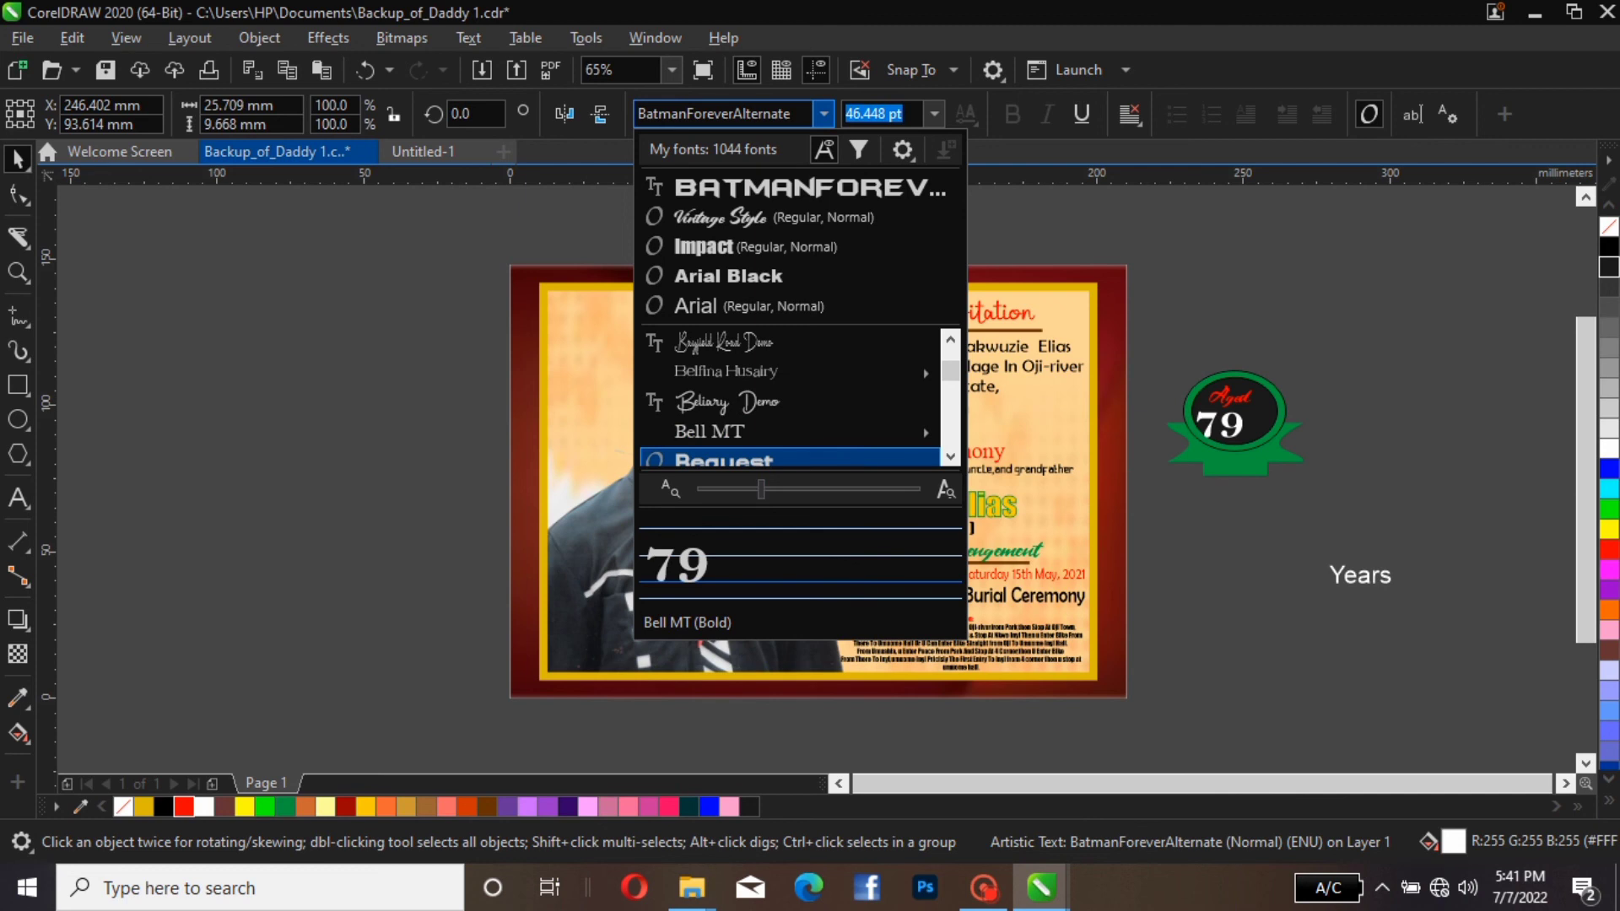
pyautogui.press('Return')
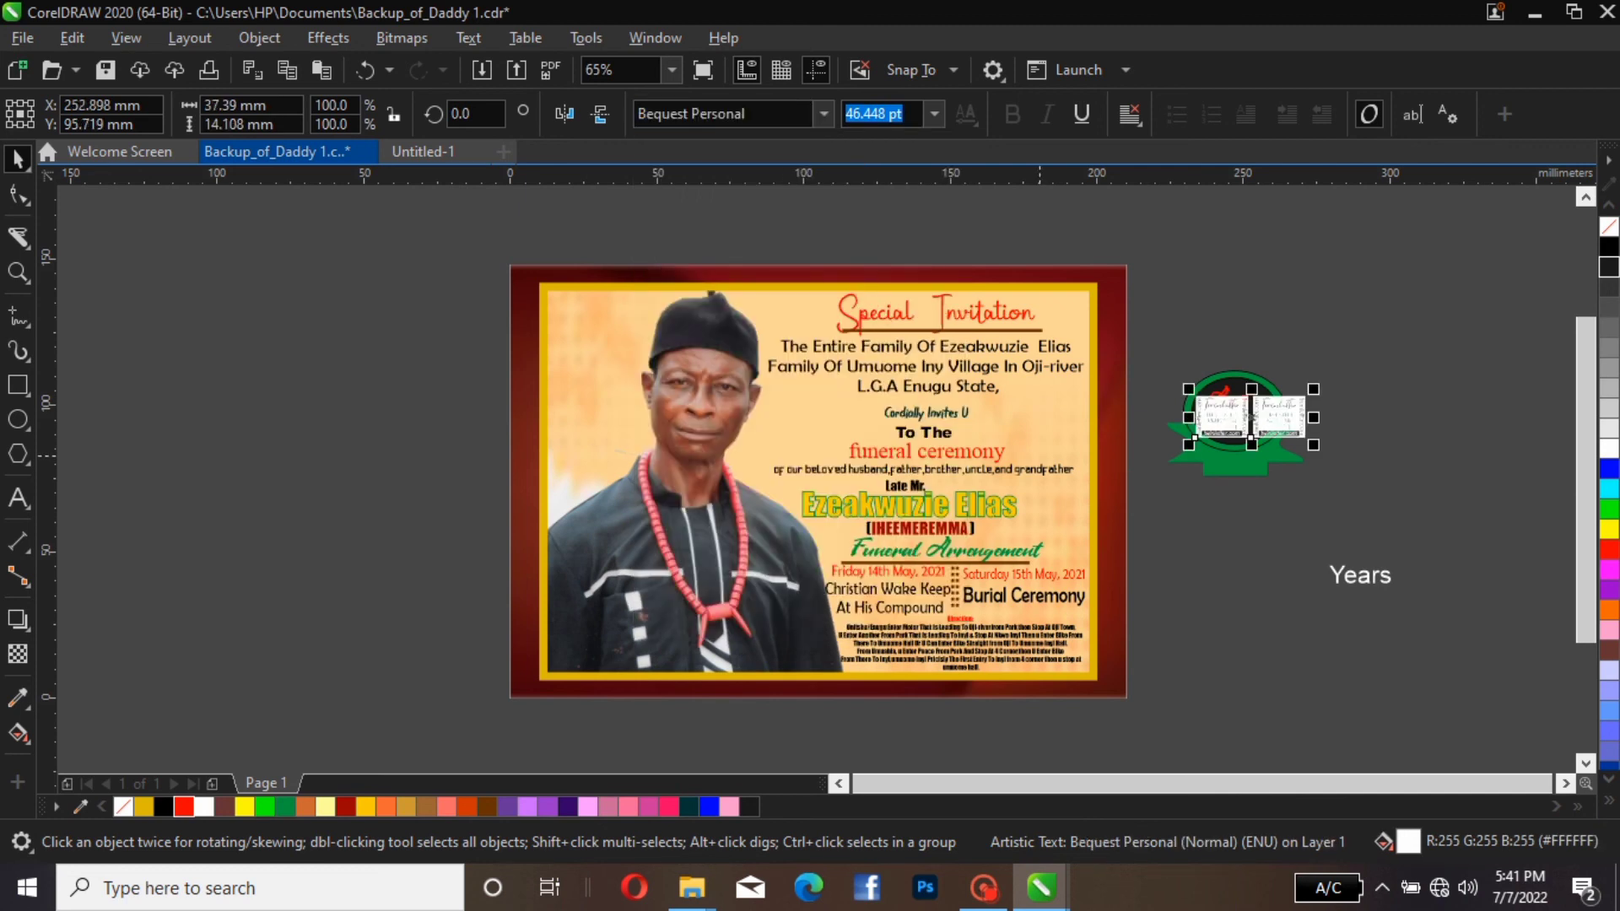
pyautogui.press('Escape')
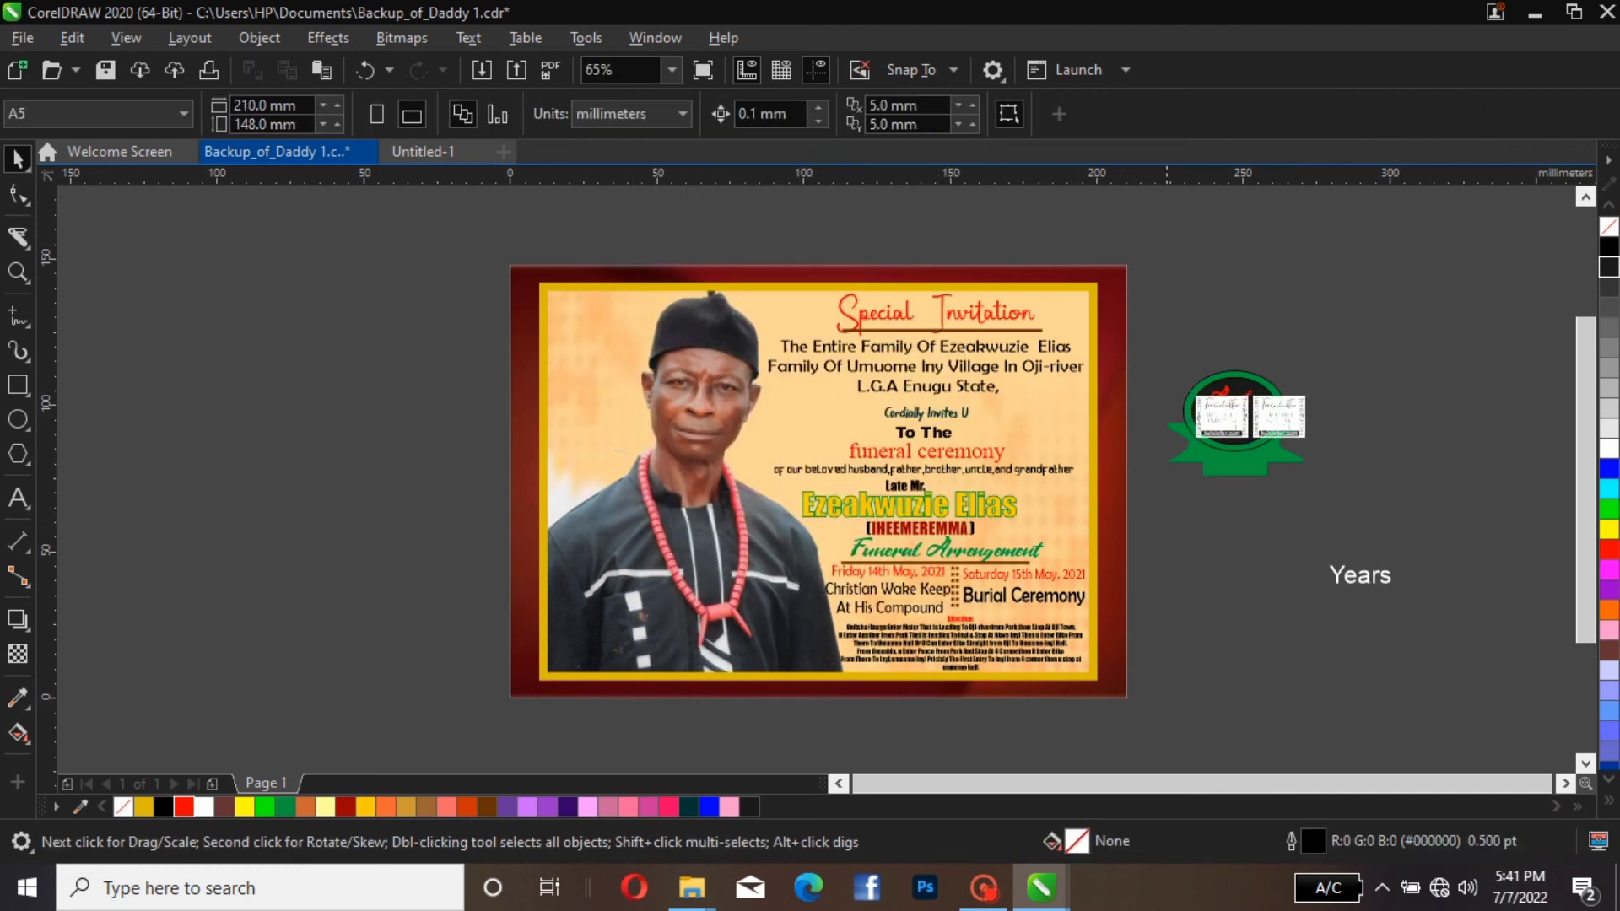
# Set the font of the badge's "79" to Boelat
pyautogui.click(1218, 420)
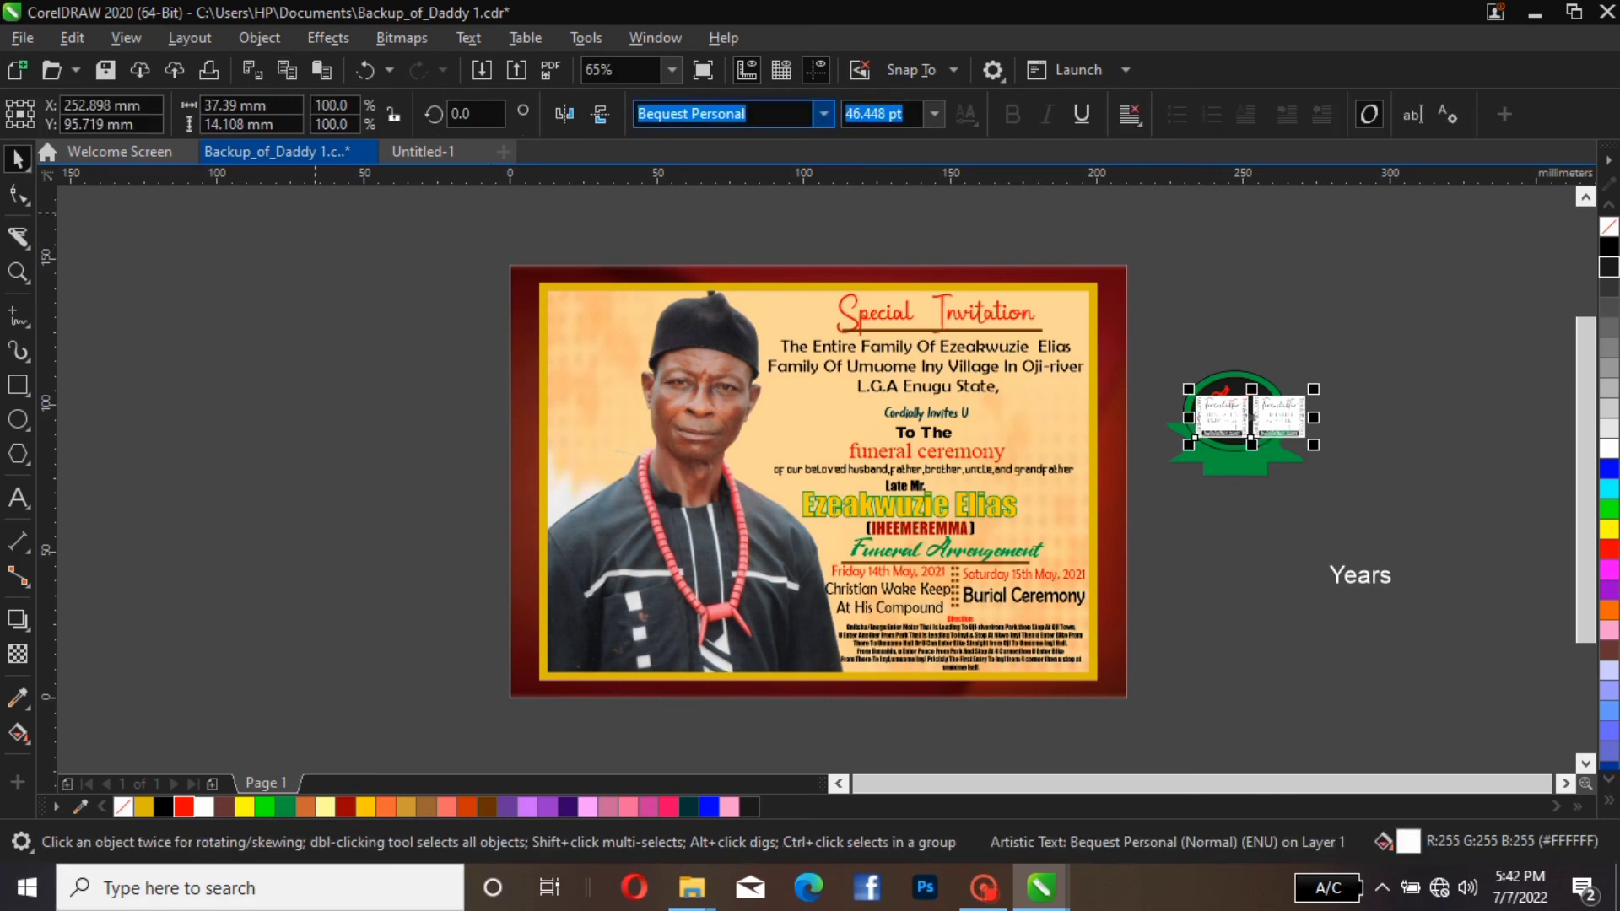
pyautogui.click(825, 114)
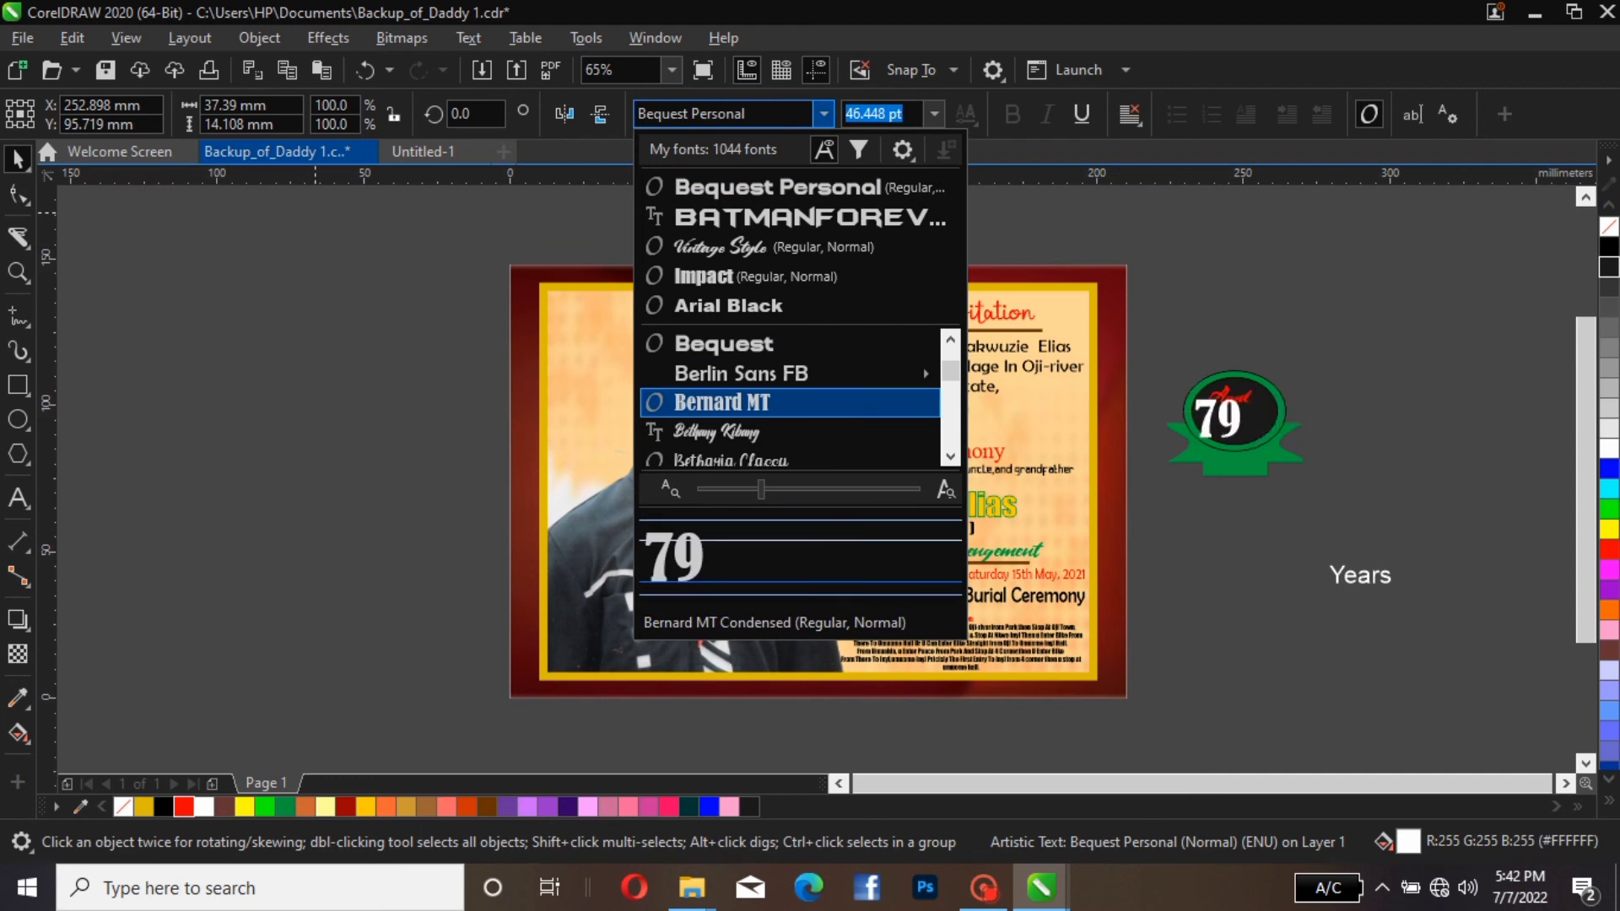
pyautogui.moveTo(790, 374)
pyautogui.scroll(-3, 790, 402)
pyautogui.press('Down')
pyautogui.press('Down')
pyautogui.press('Down')
pyautogui.press('Down')
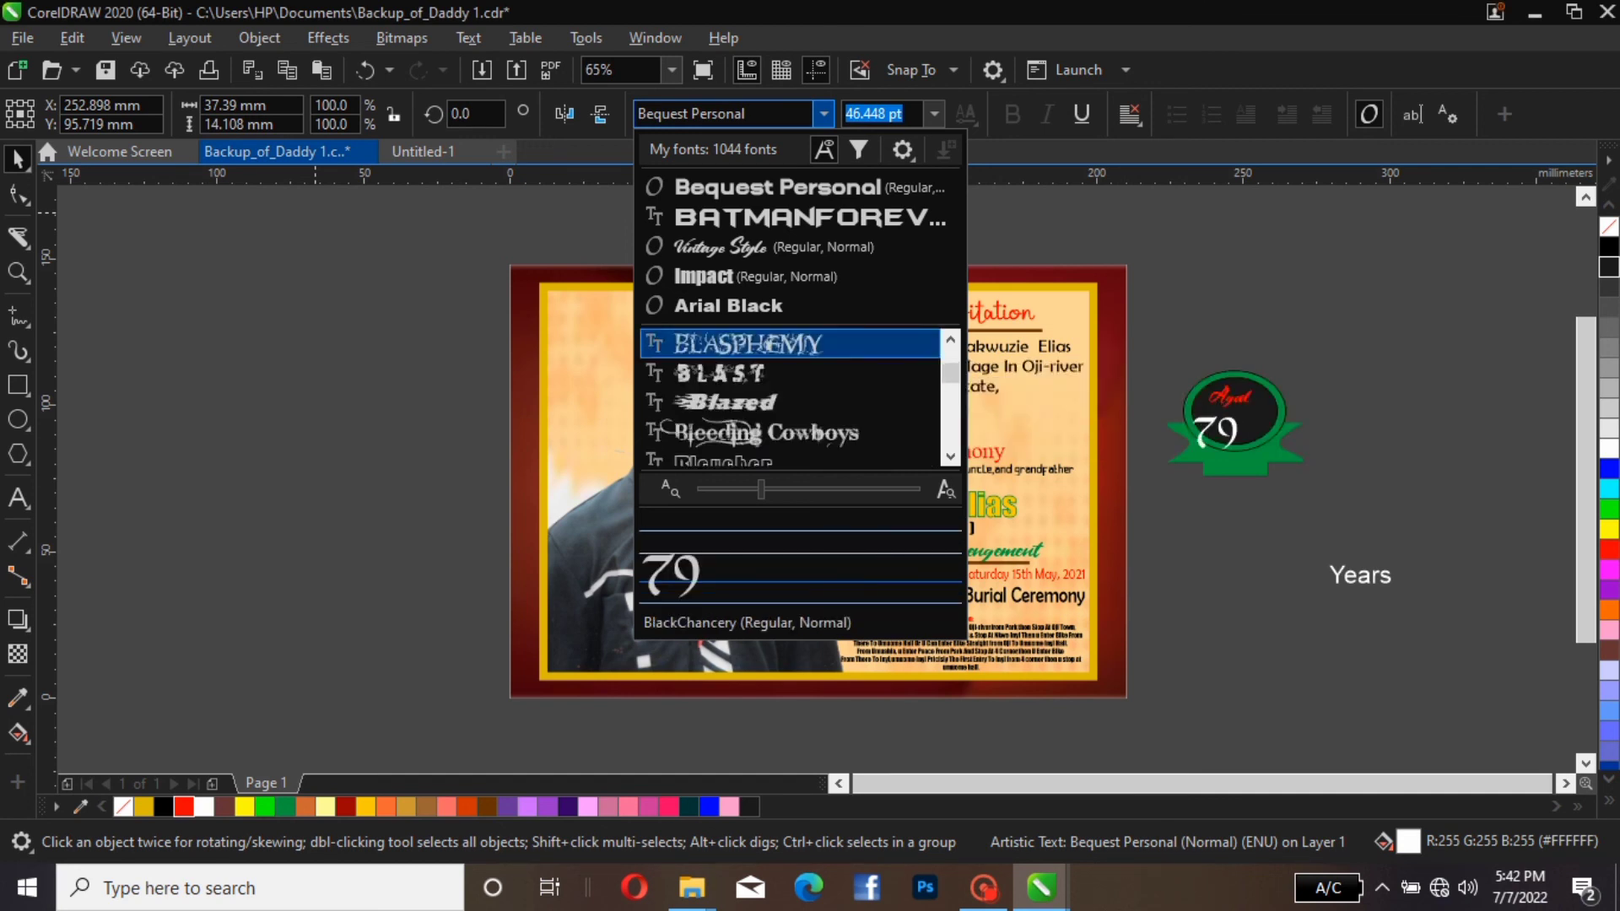
pyautogui.press('Down')
pyautogui.press('Down')
pyautogui.press('Down')
pyautogui.press('Down')
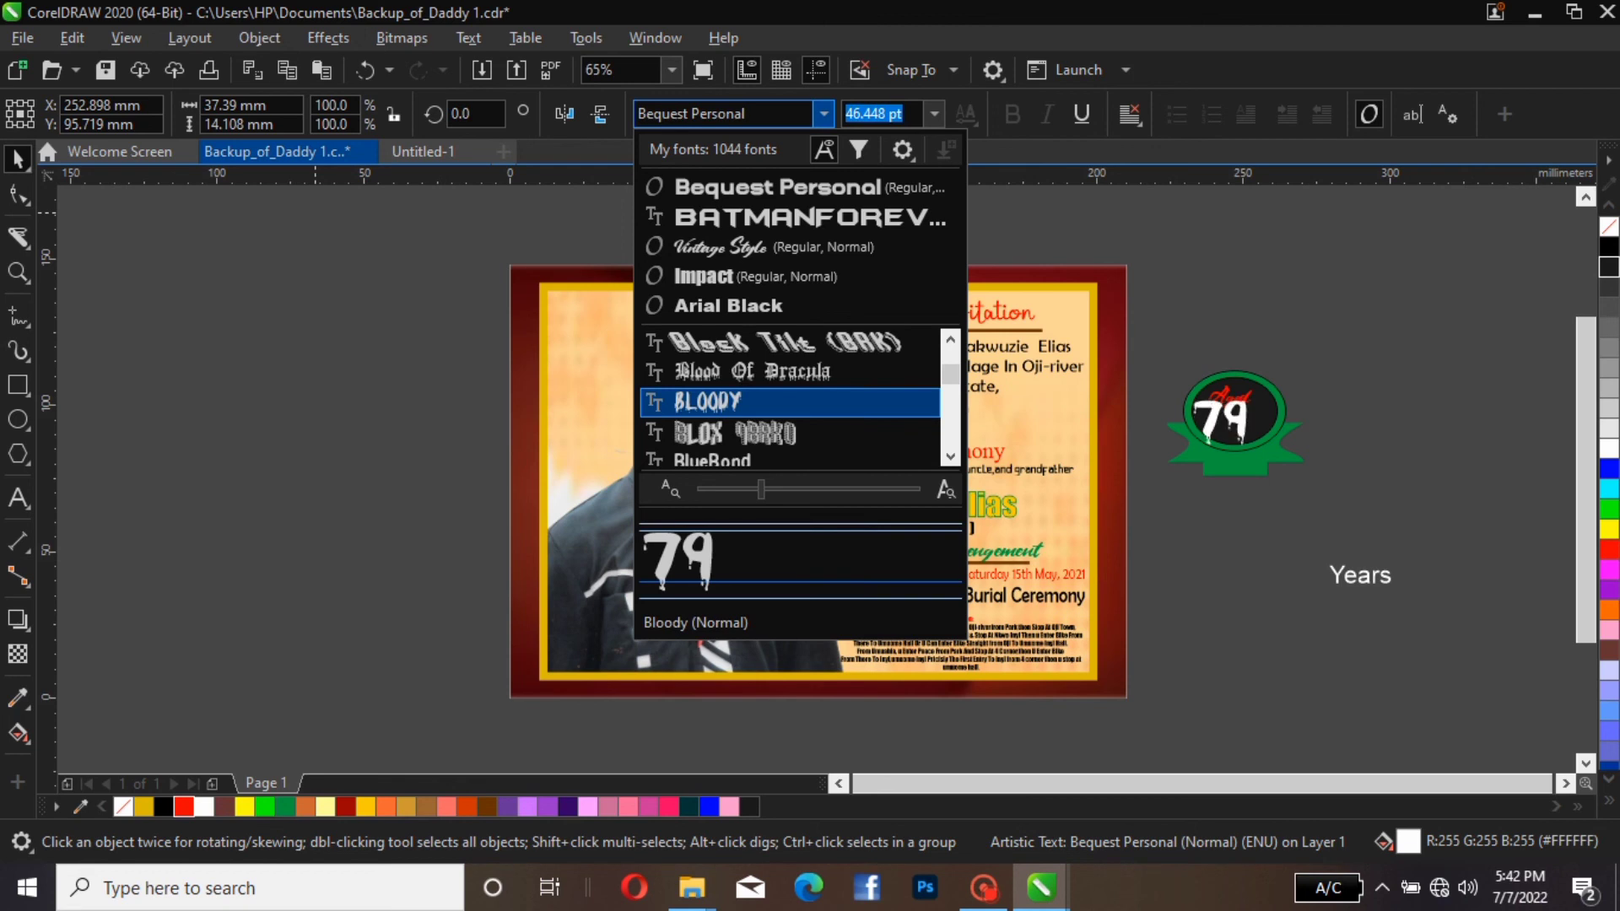
pyautogui.press('Down')
pyautogui.press('Down')
pyautogui.press('Down')
pyautogui.press('Down')
pyautogui.press('Down')
pyautogui.press('Down')
pyautogui.press('Up')
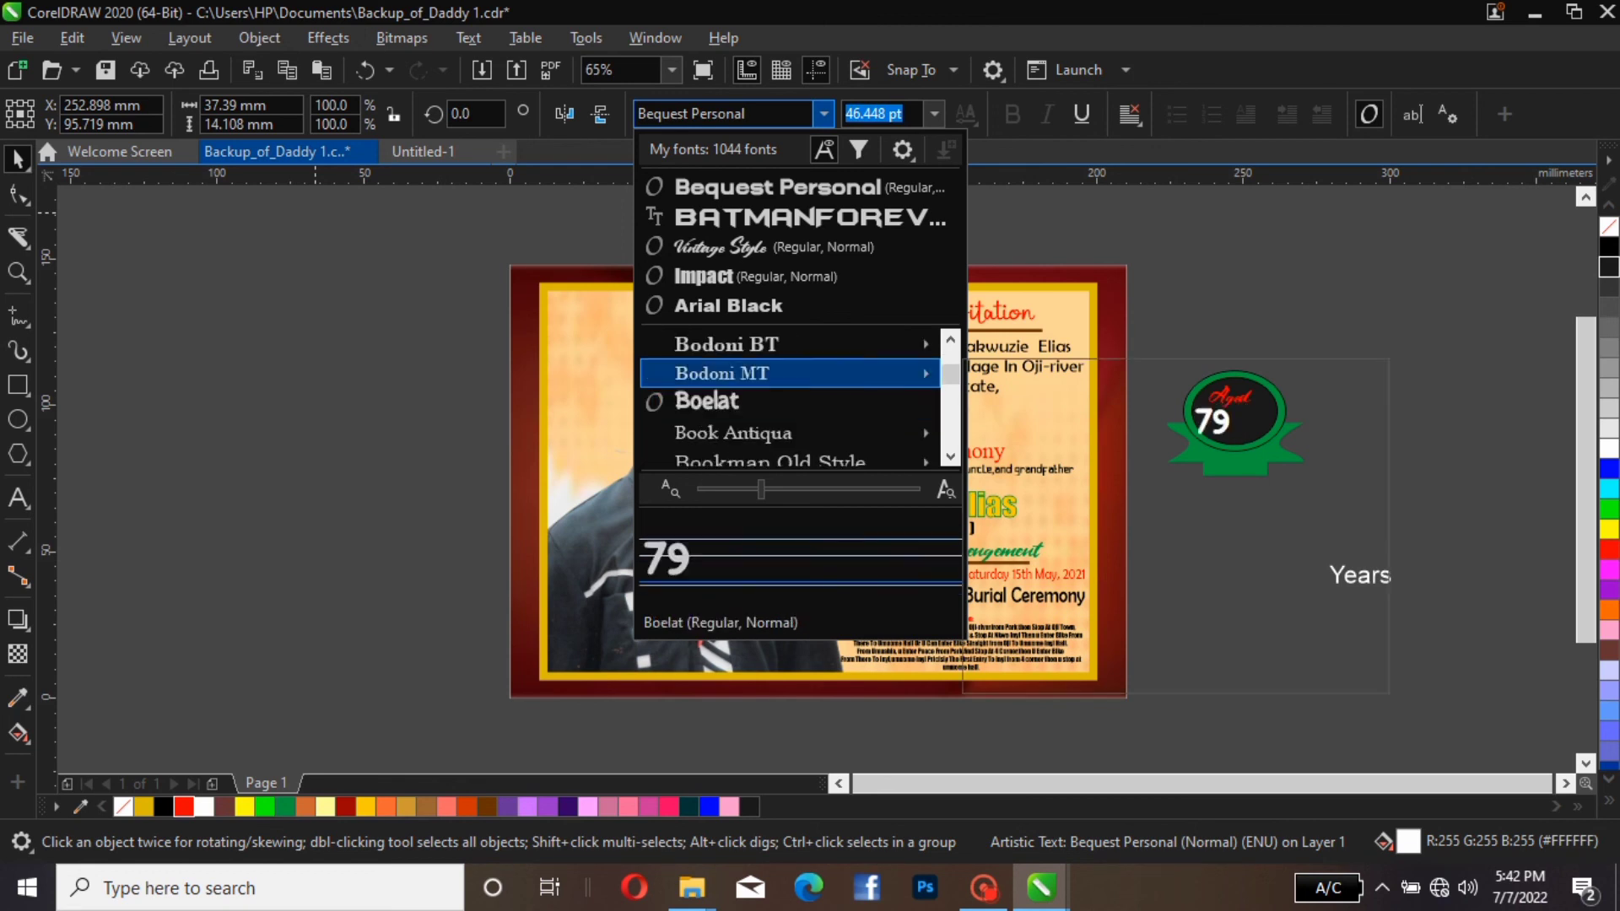
pyautogui.press('Down')
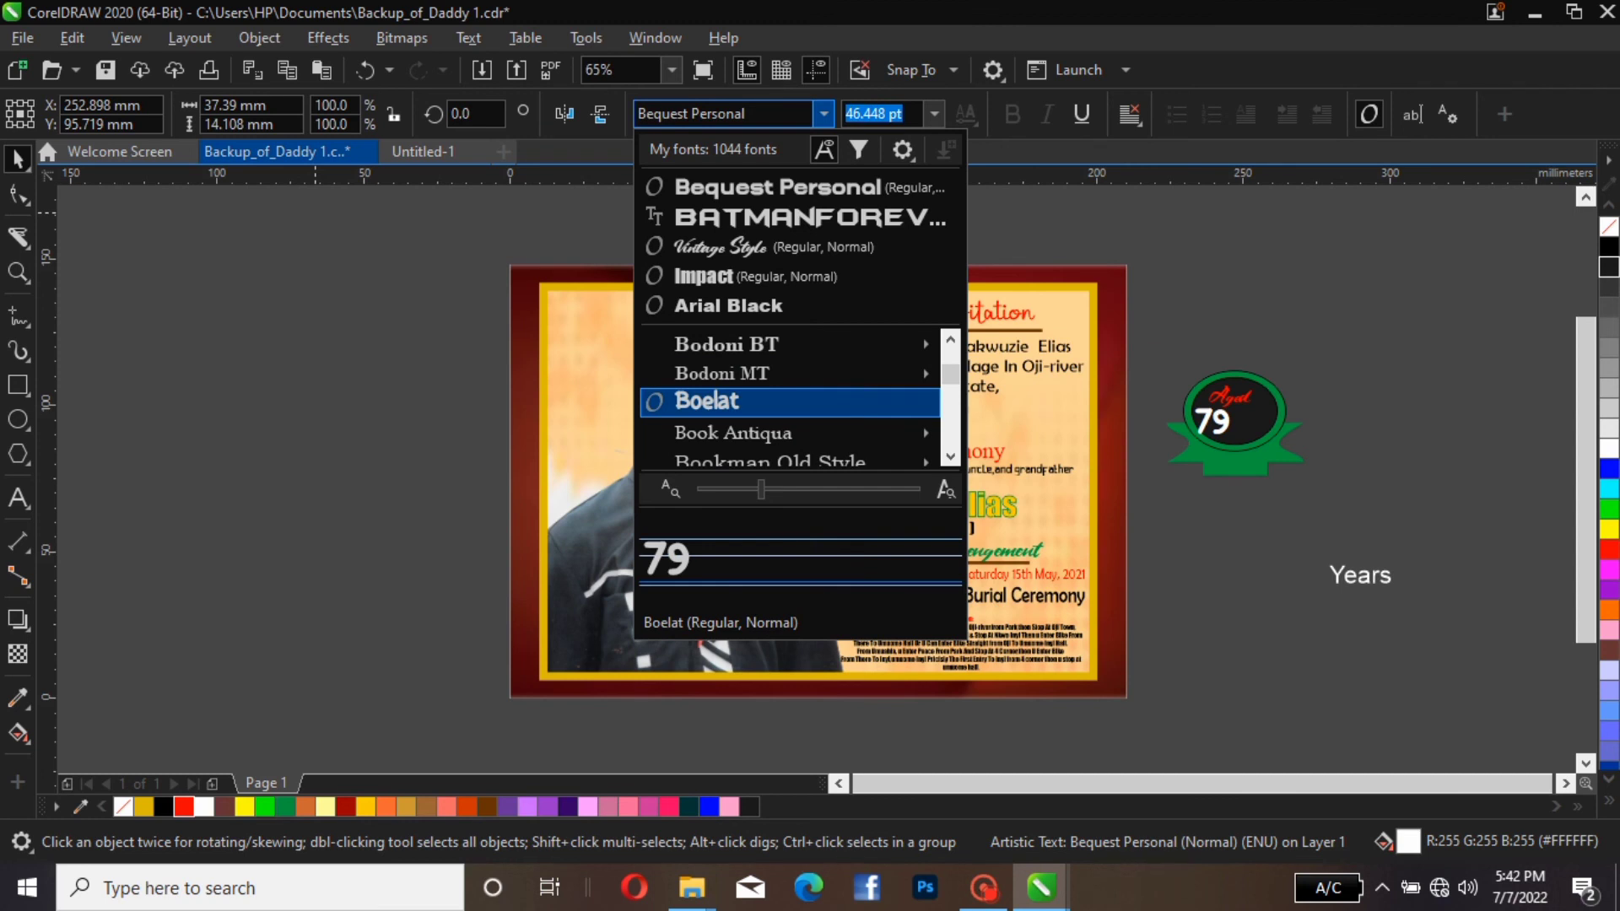
pyautogui.press('Return')
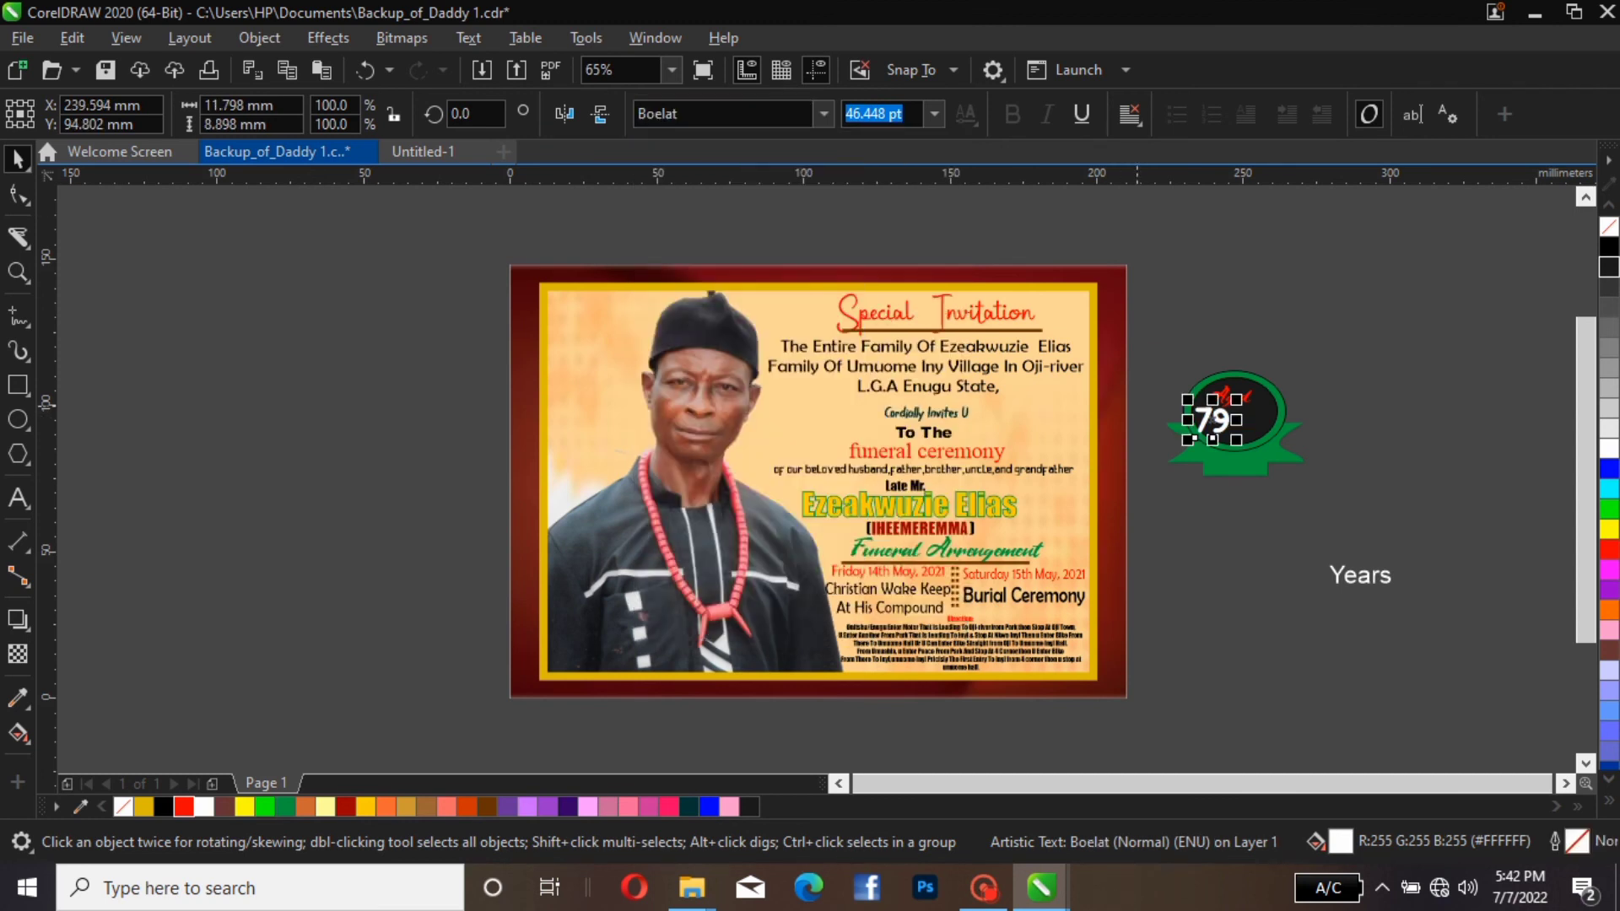
# Enlarge the "79" to about 16 × 12 mm and centre it beneath "Aged" on the badge's ellipse
pyautogui.moveTo(1236, 399)
pyautogui.mouseDown()
pyautogui.moveTo(1278, 390)
pyautogui.moveTo(1251, 422)
pyautogui.mouseUp()
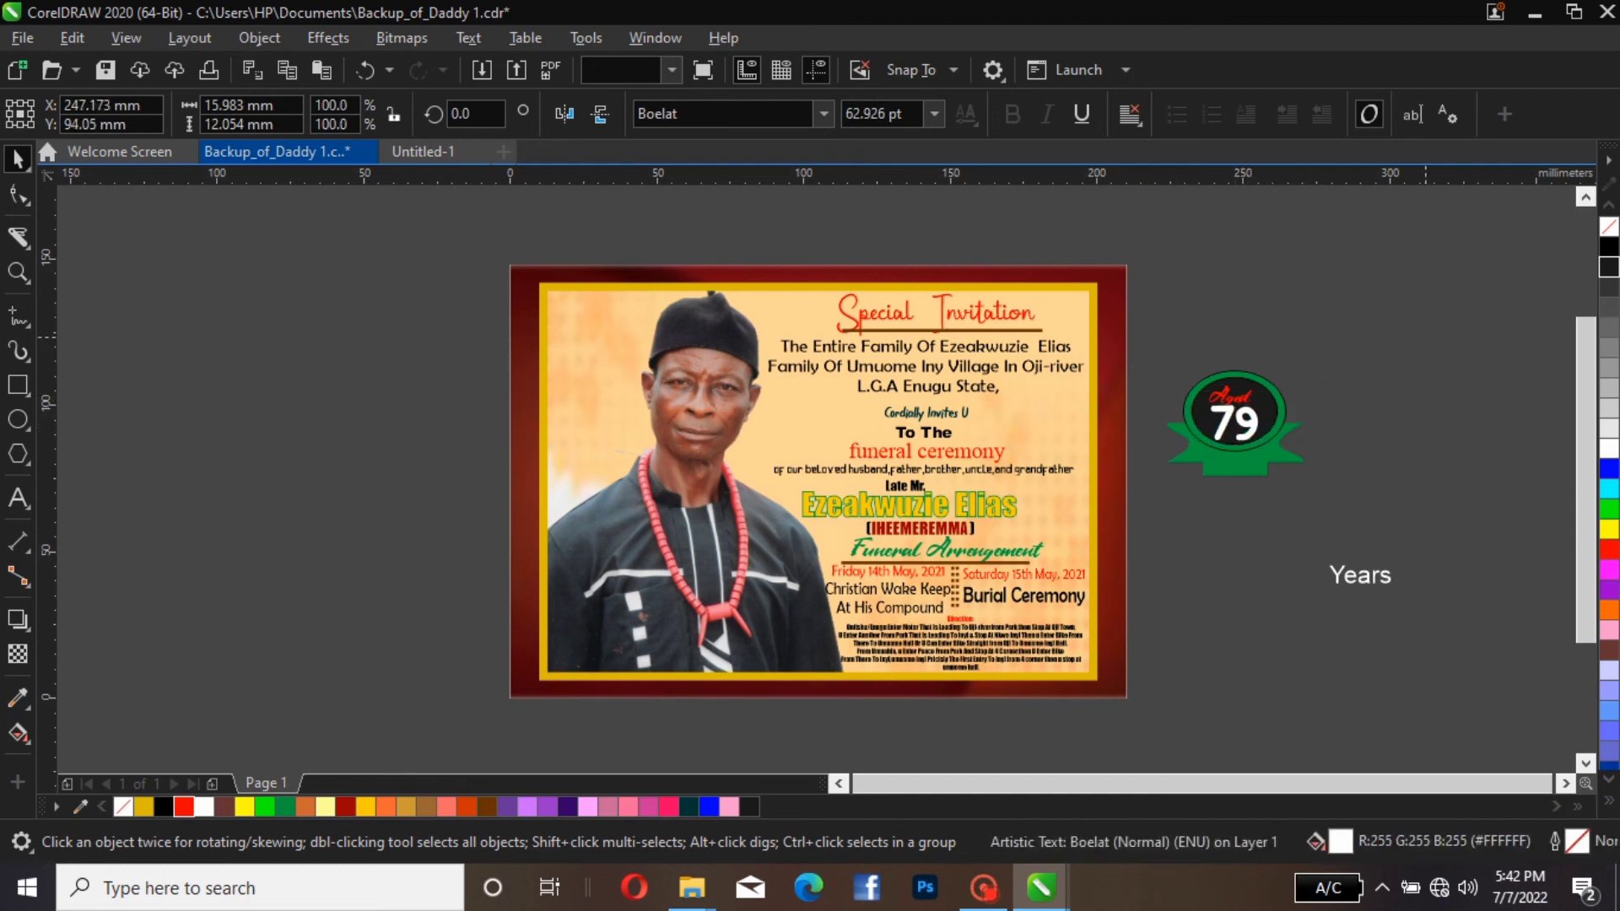
pyautogui.press('Escape')
pyautogui.click(1276, 410)
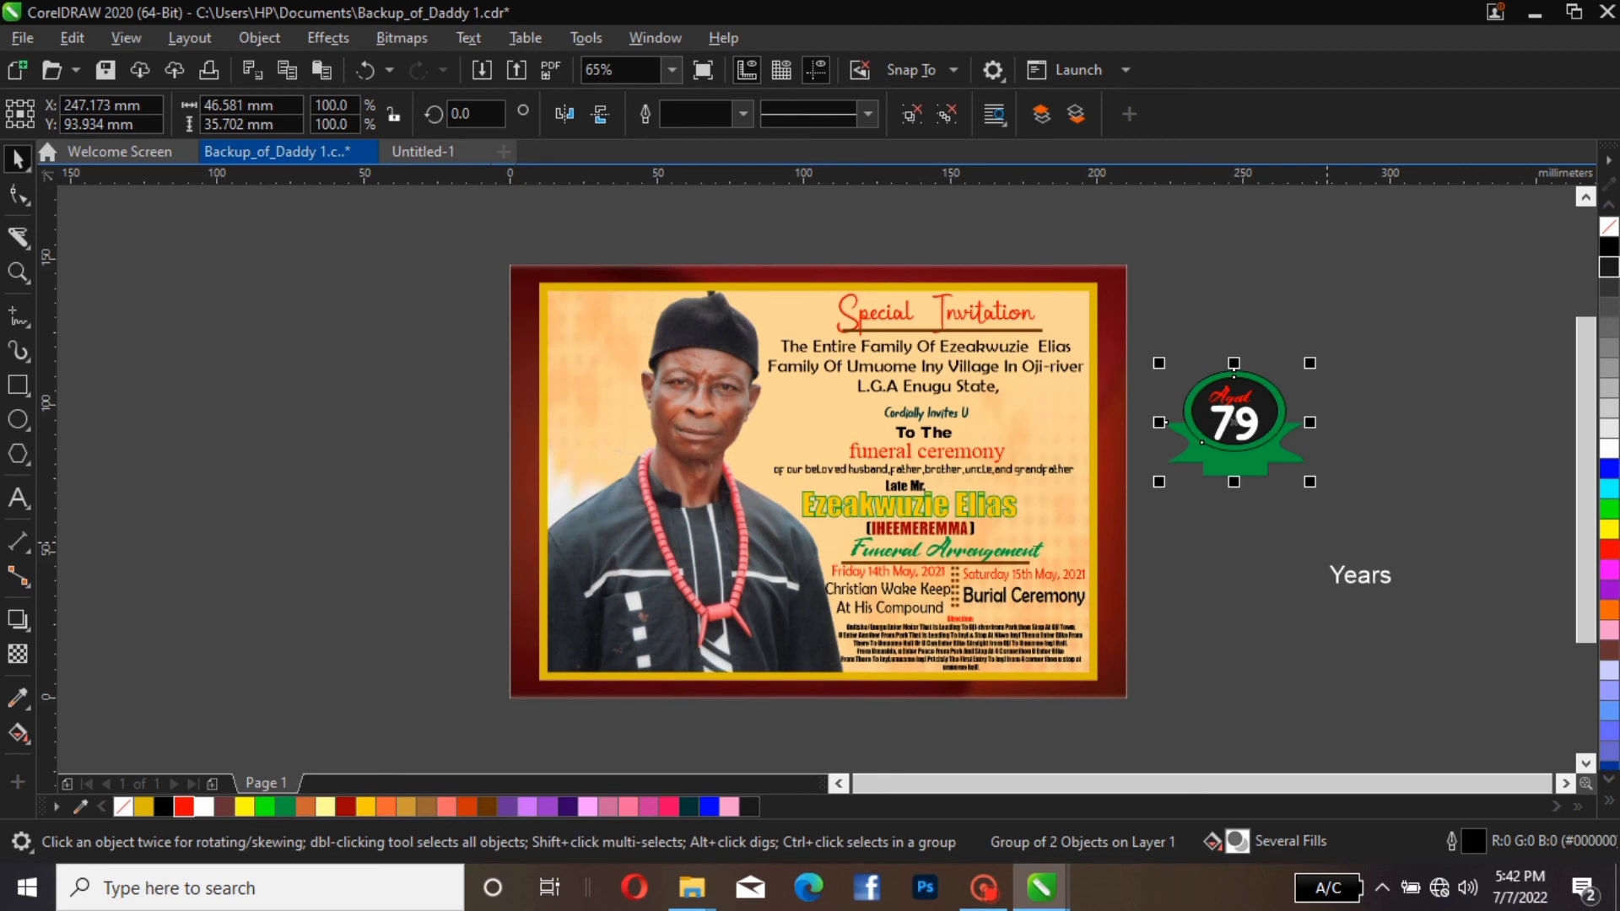
# Place the word "Years" on the badge's green ribbon beneath the "79" and fill it Yellow (#FFFF00)
pyautogui.click(1360, 575)
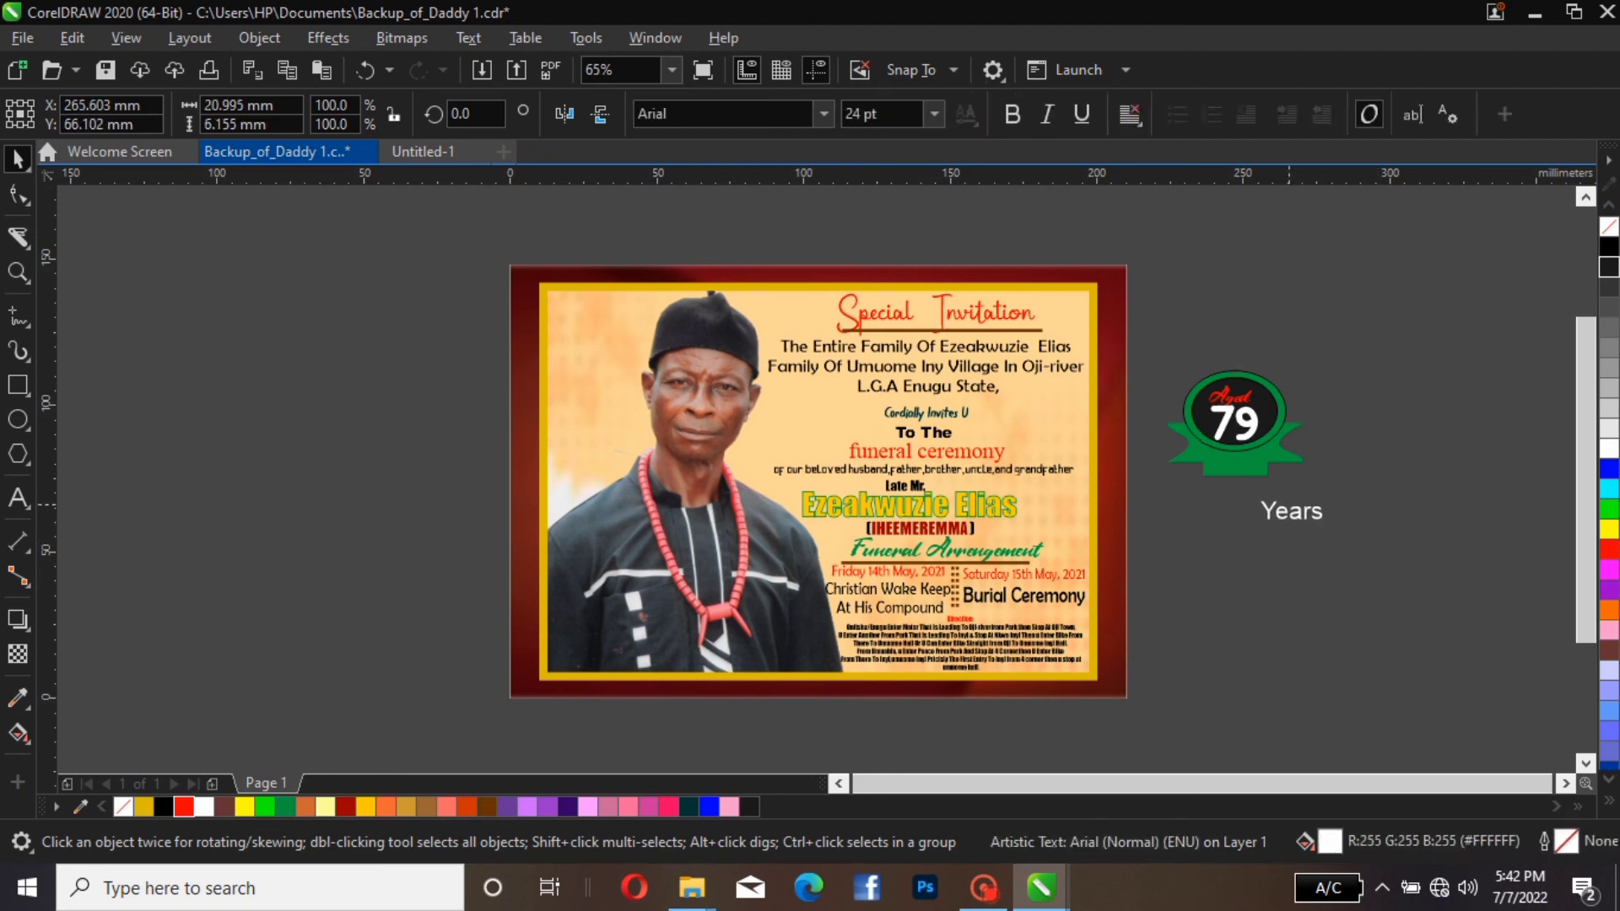
pyautogui.moveTo(1360, 575); pyautogui.dragTo(1245, 461)
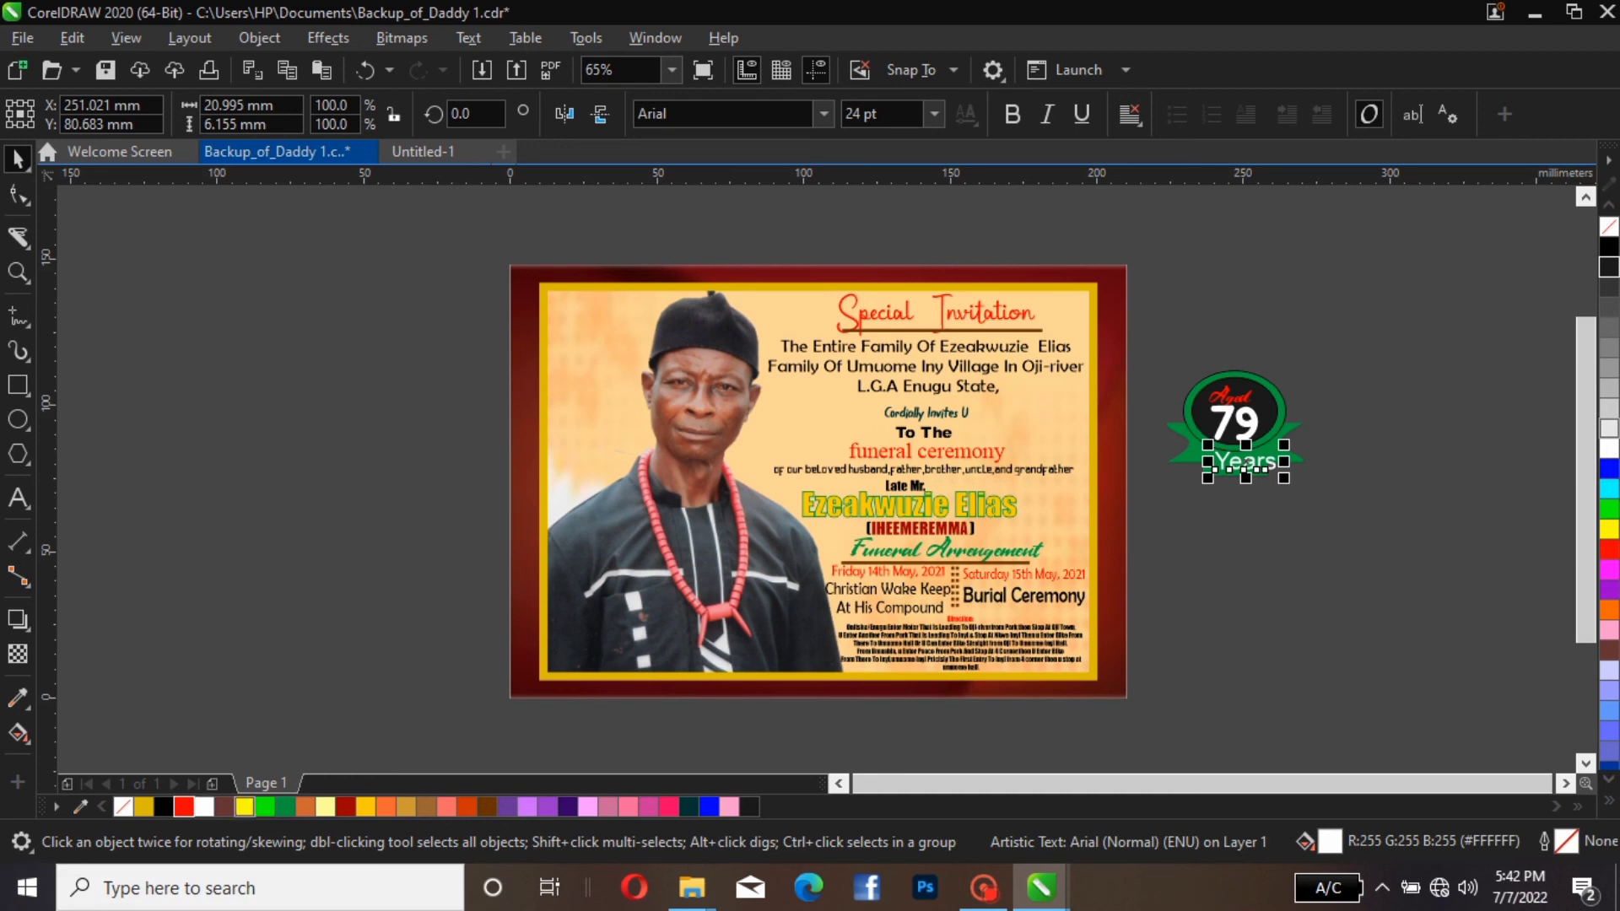
pyautogui.click(245, 806)
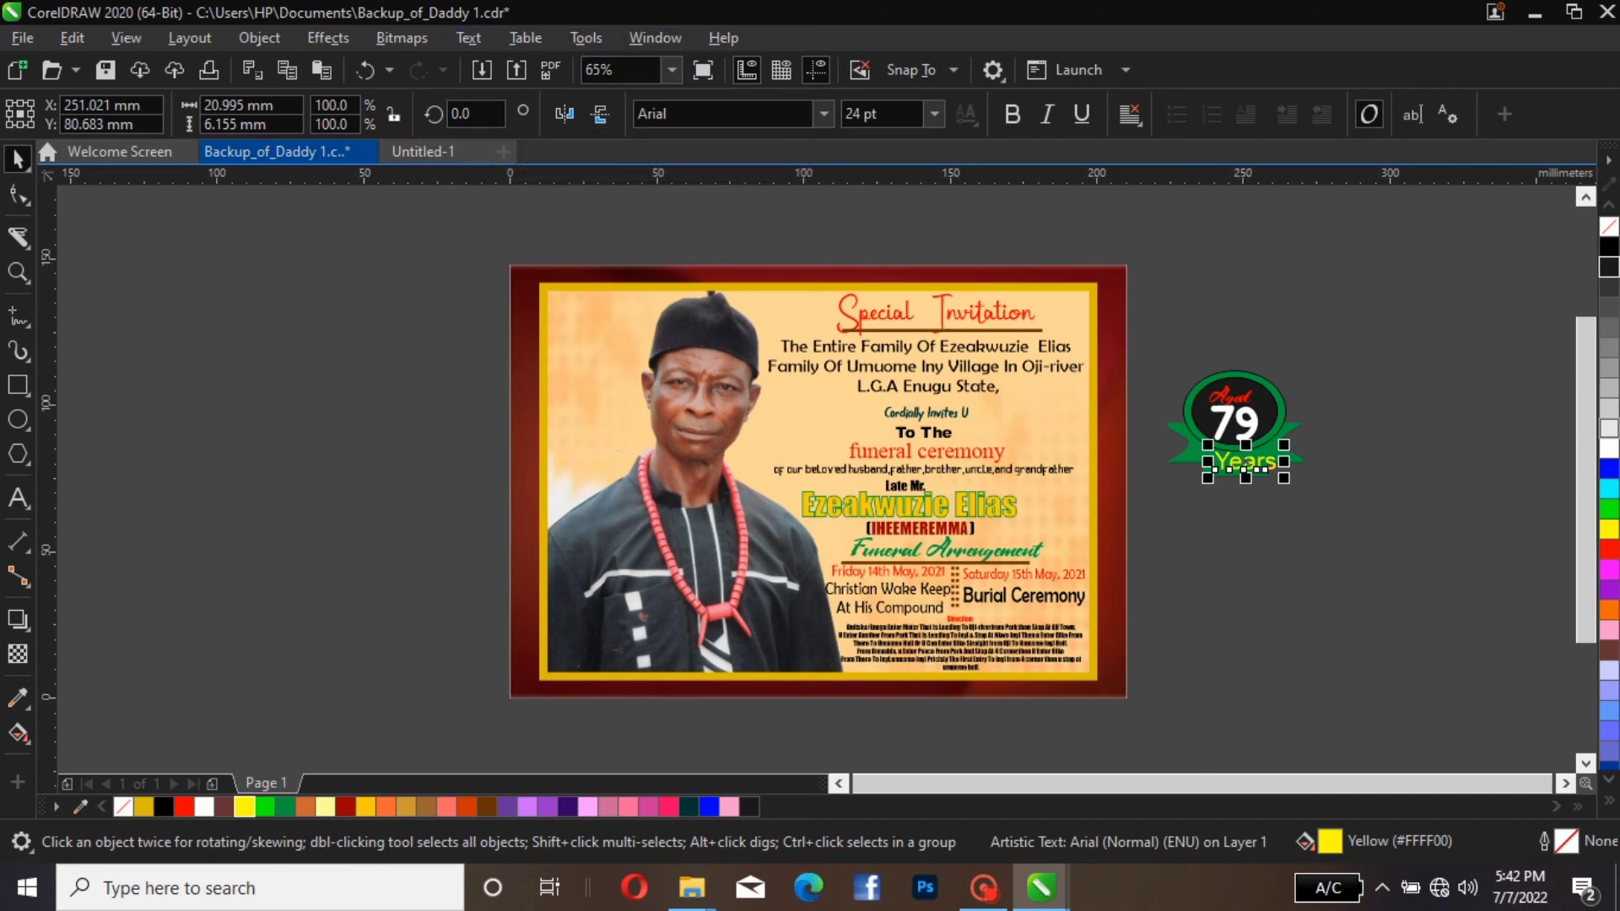
# Set the font of the word "Years" to Audrey Kids
pyautogui.click(824, 114)
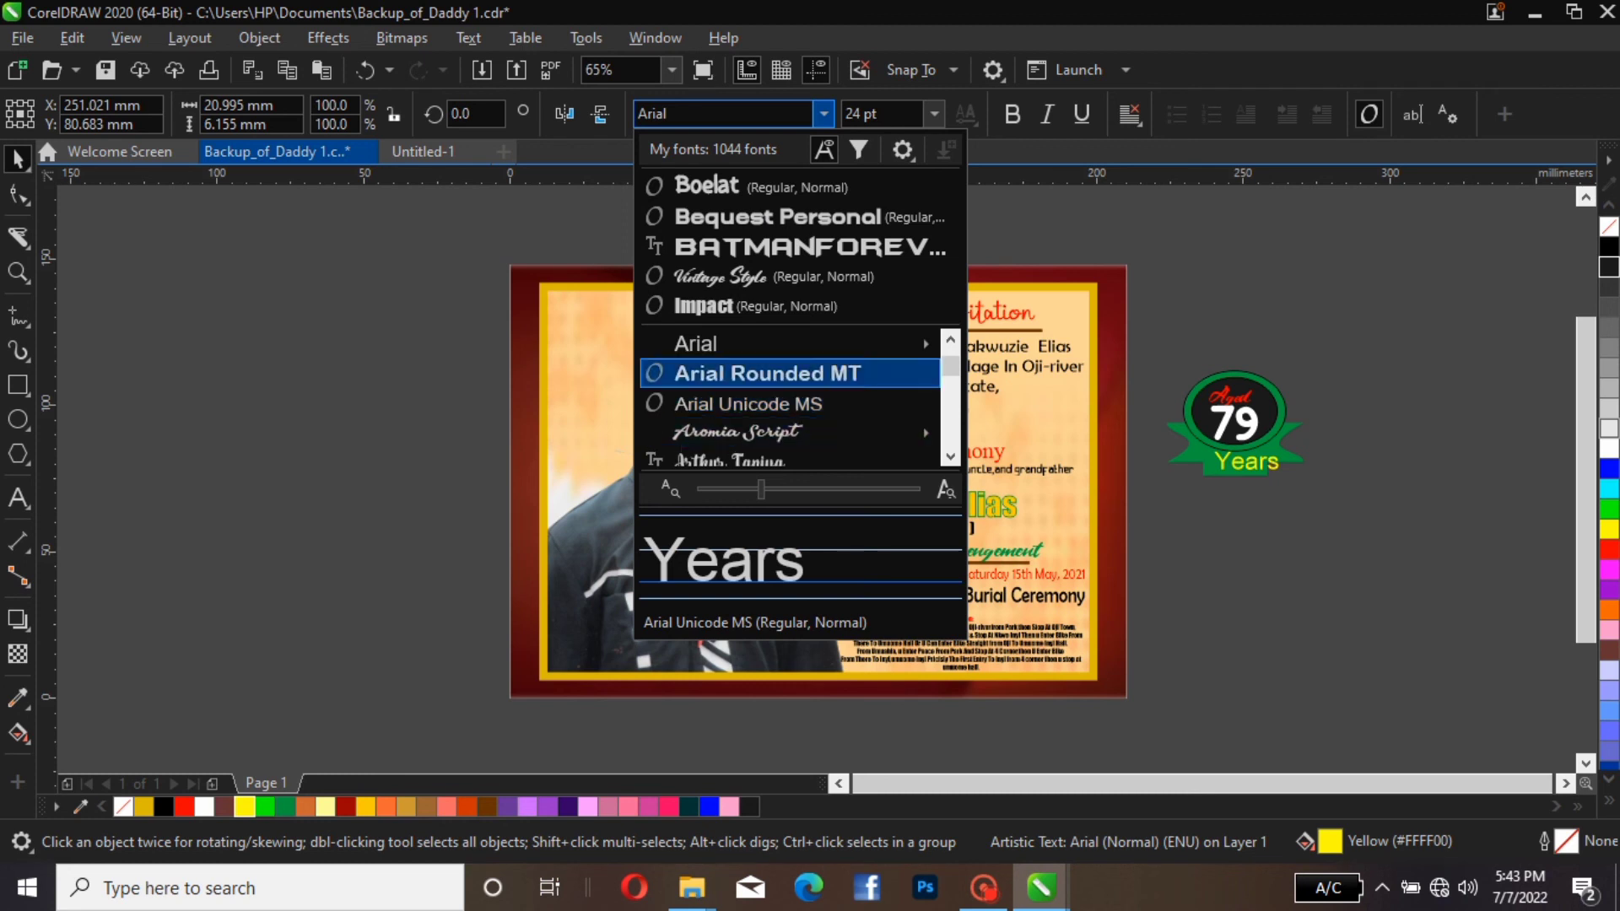
pyautogui.moveTo(790, 344)
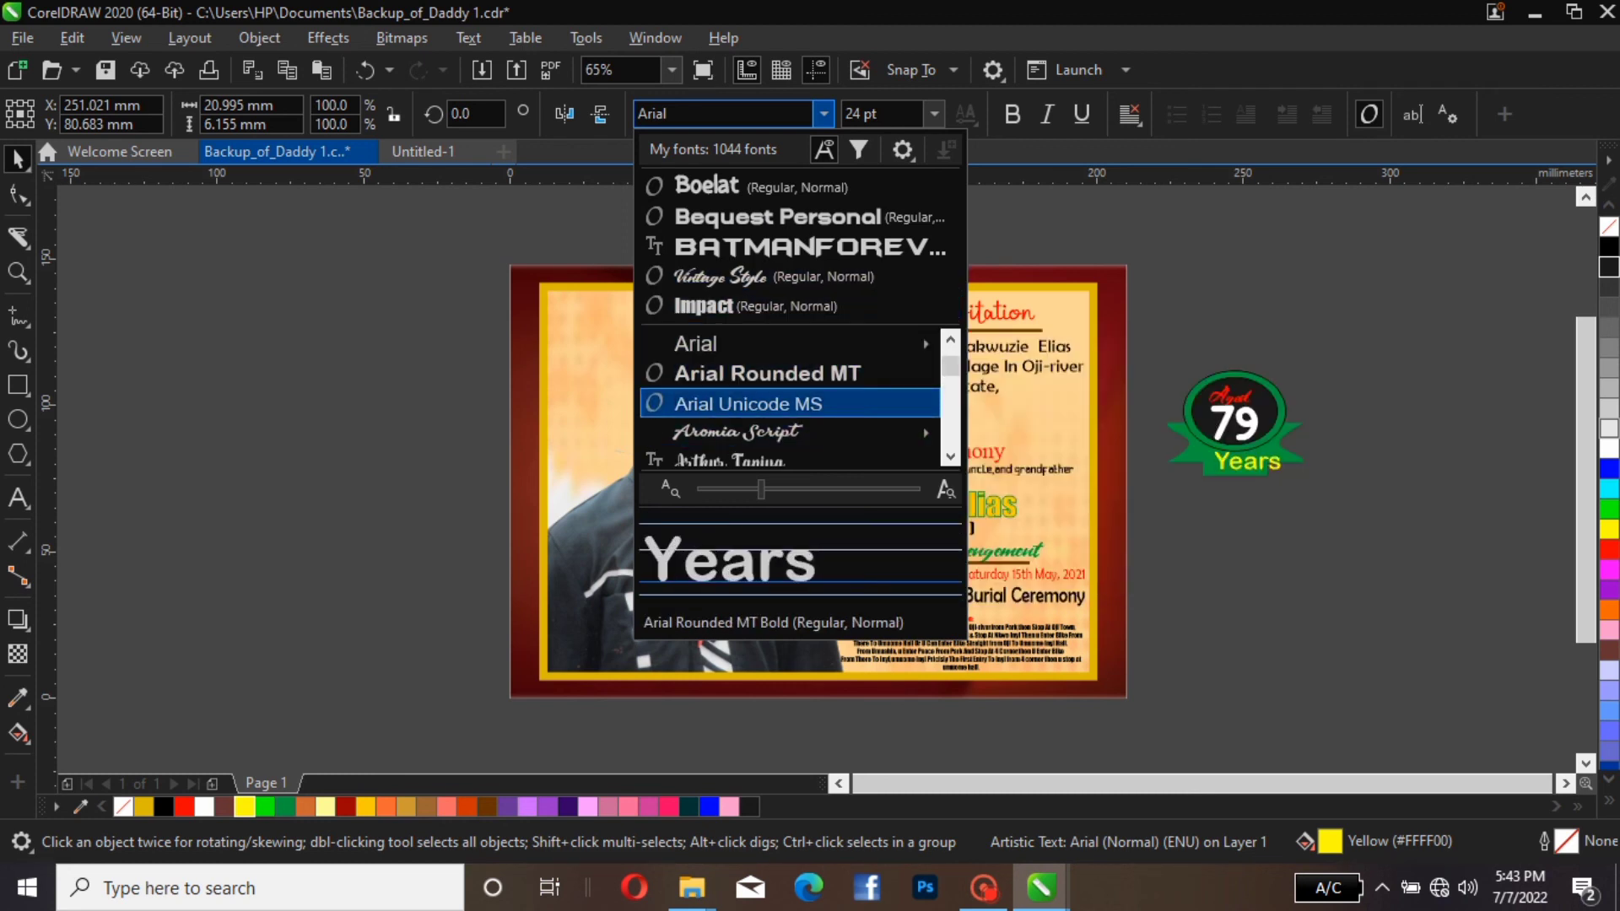
pyautogui.moveTo(790, 432)
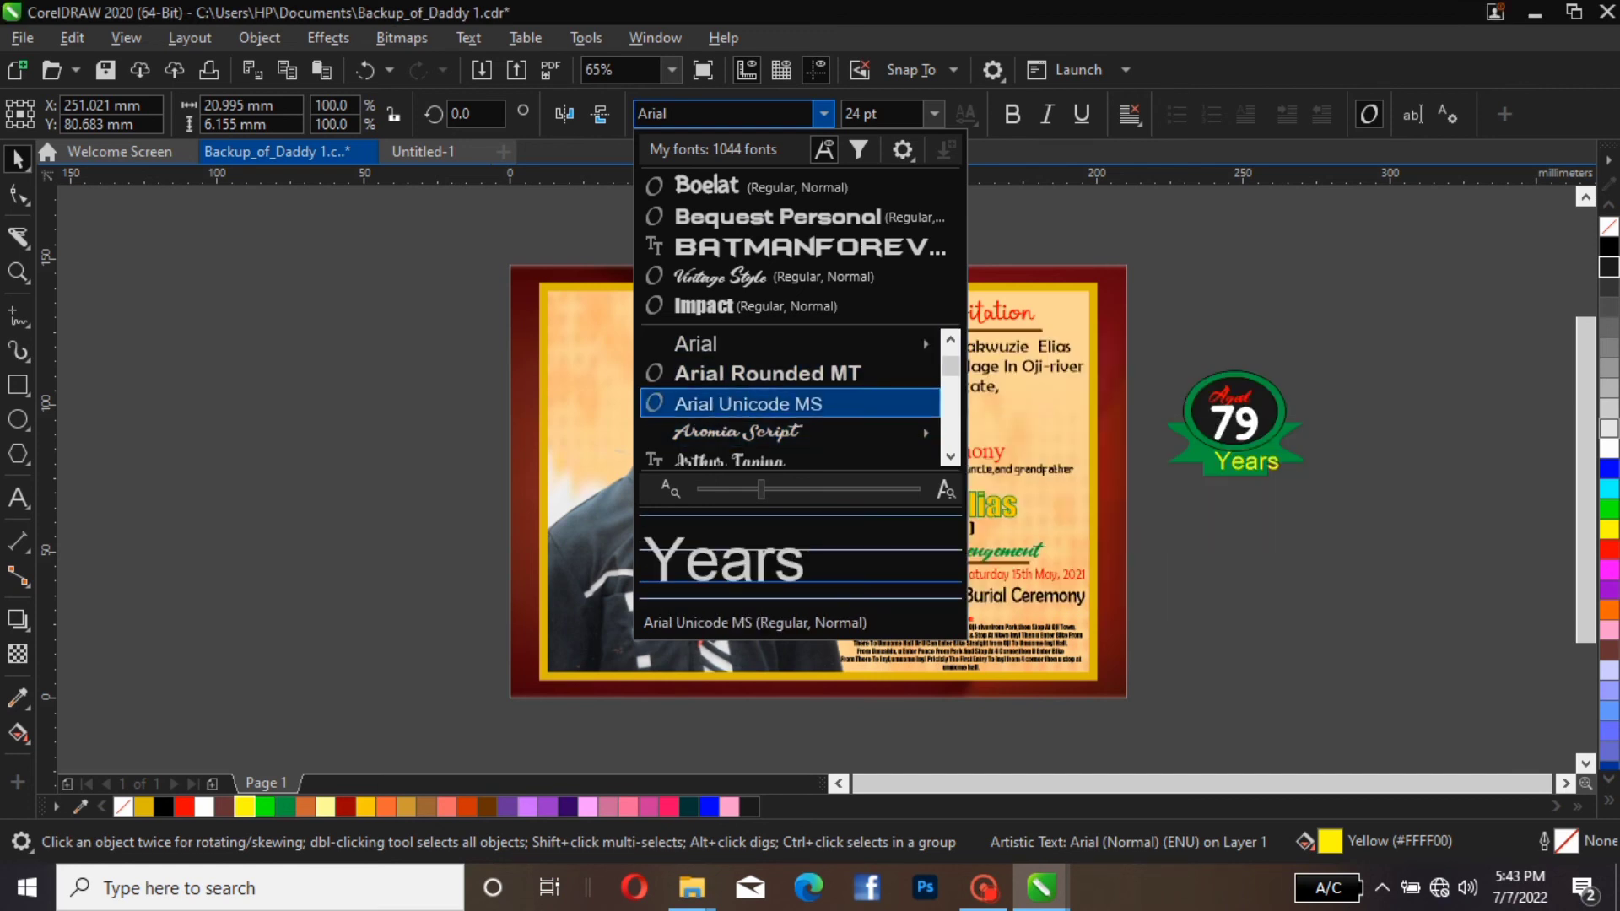
pyautogui.scroll(-3, 790, 432)
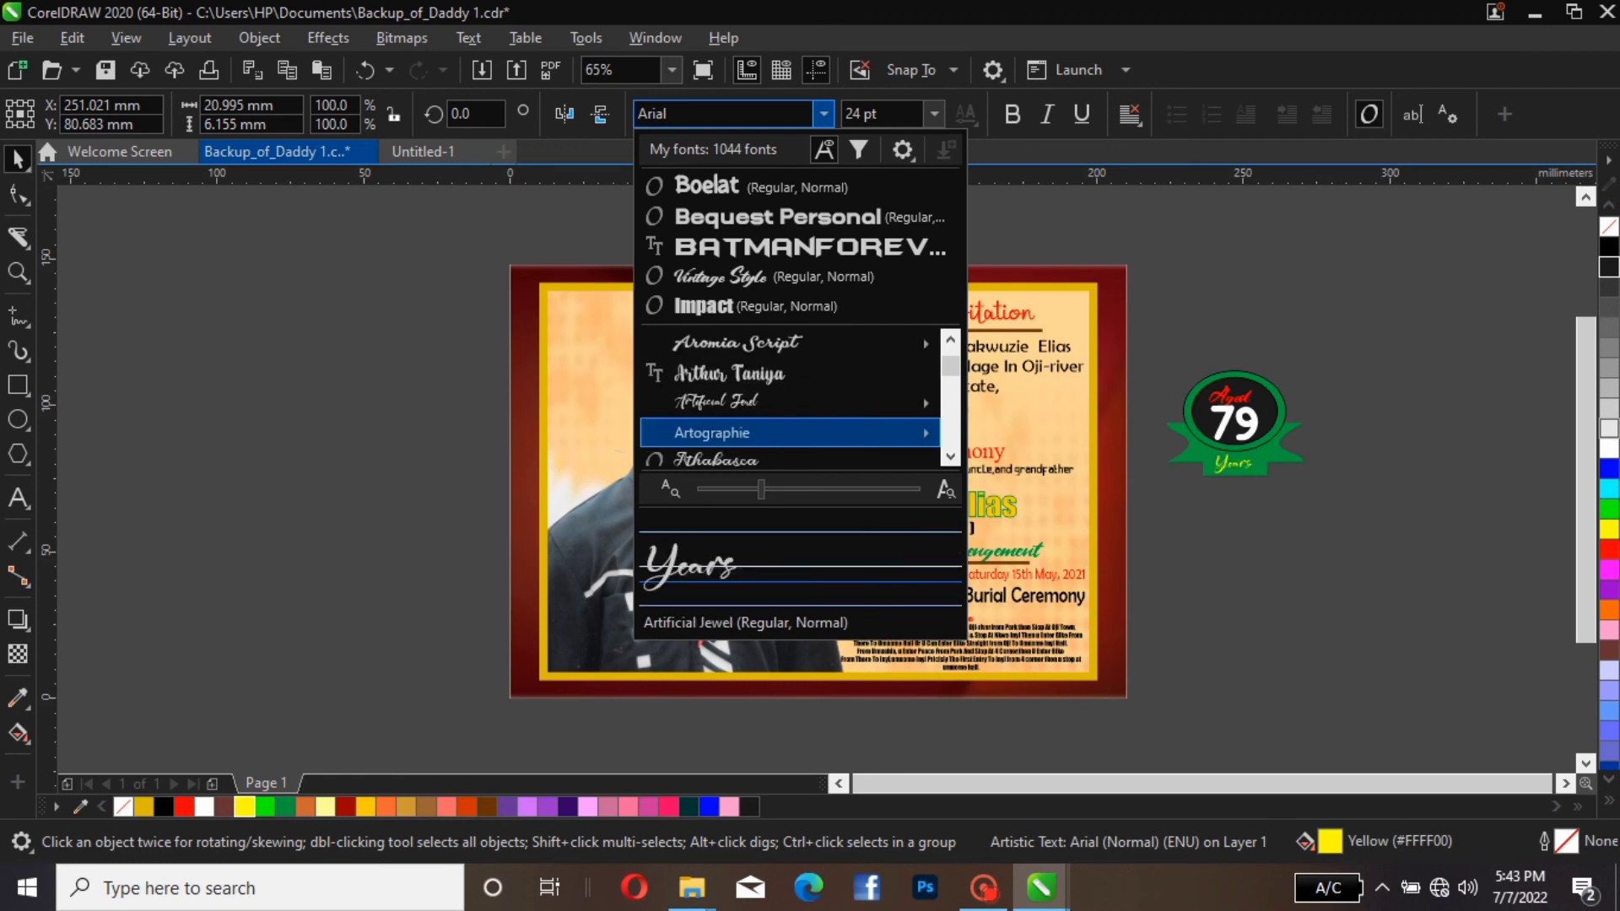
pyautogui.scroll(-2, 789, 433)
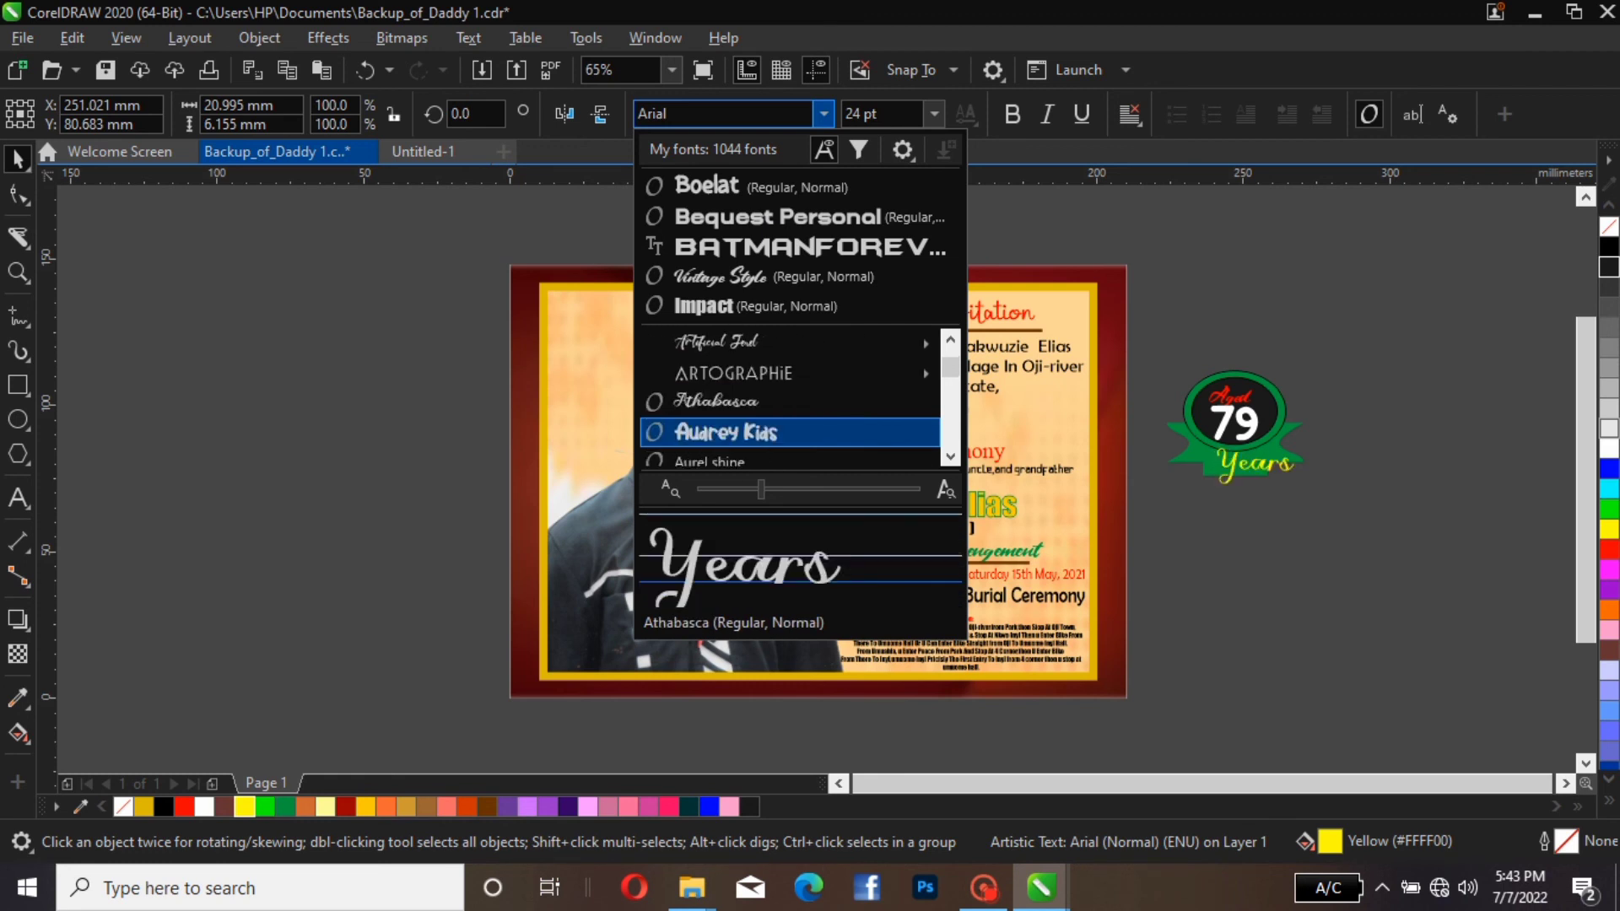
pyautogui.scroll(-1, 790, 432)
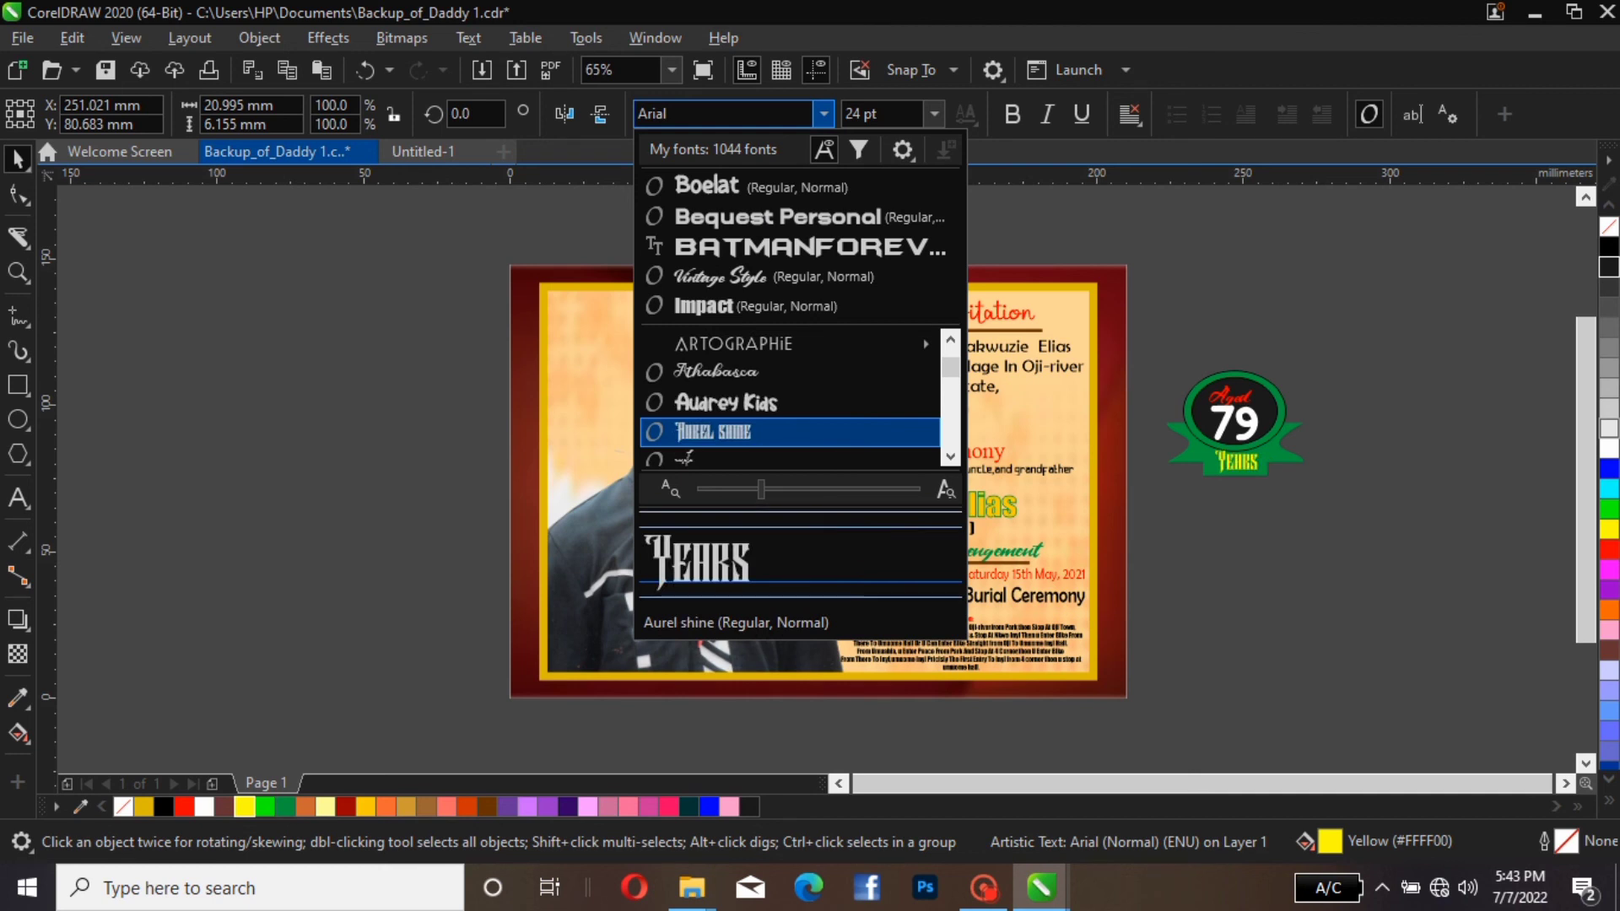
pyautogui.press('Up')
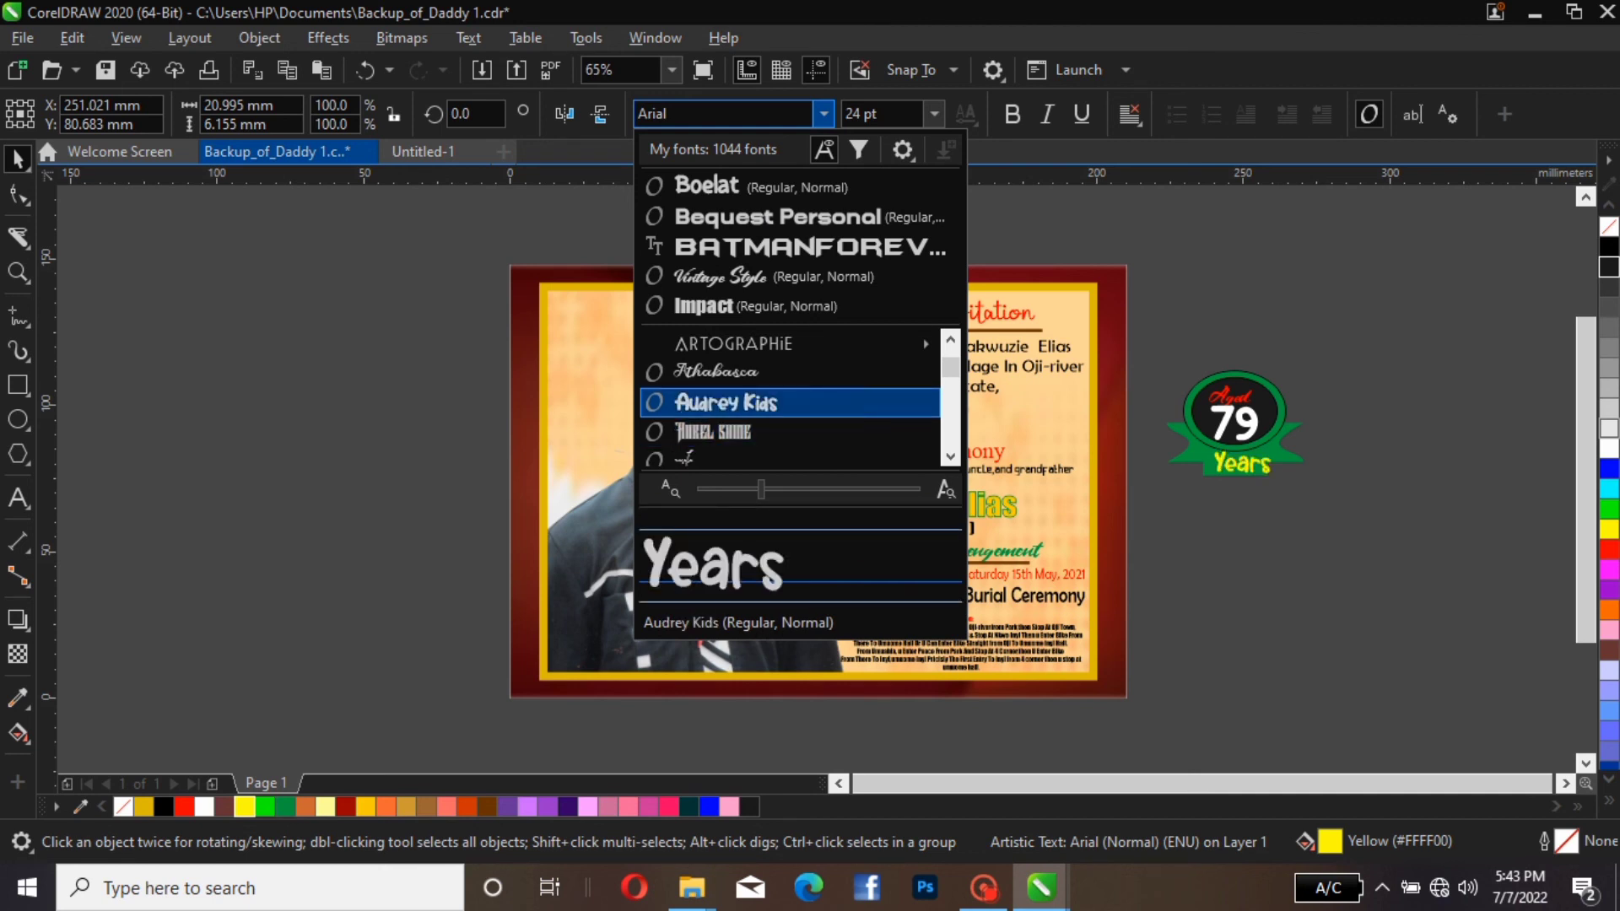
pyautogui.press('Return')
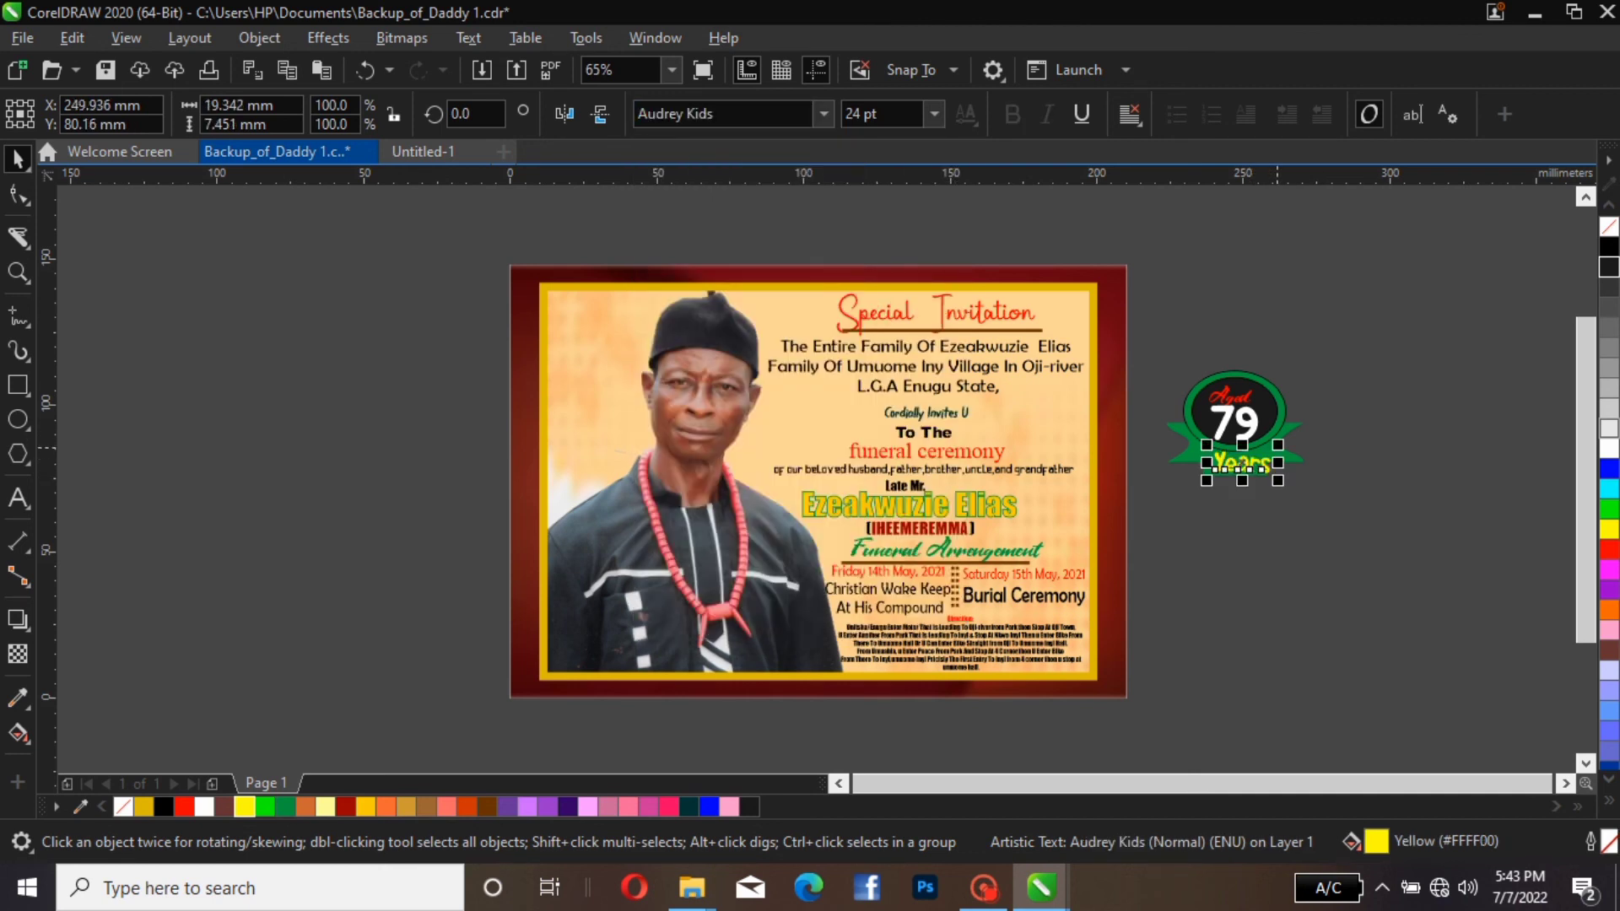
# Shrink "Years" to about 14 × 5.4 mm and nudge it up and right to centre it on the ribbon
pyautogui.moveTo(1276, 451); pyautogui.dragTo(1257, 443)
pyautogui.click(1362, 341)
pyautogui.click(1241, 471)
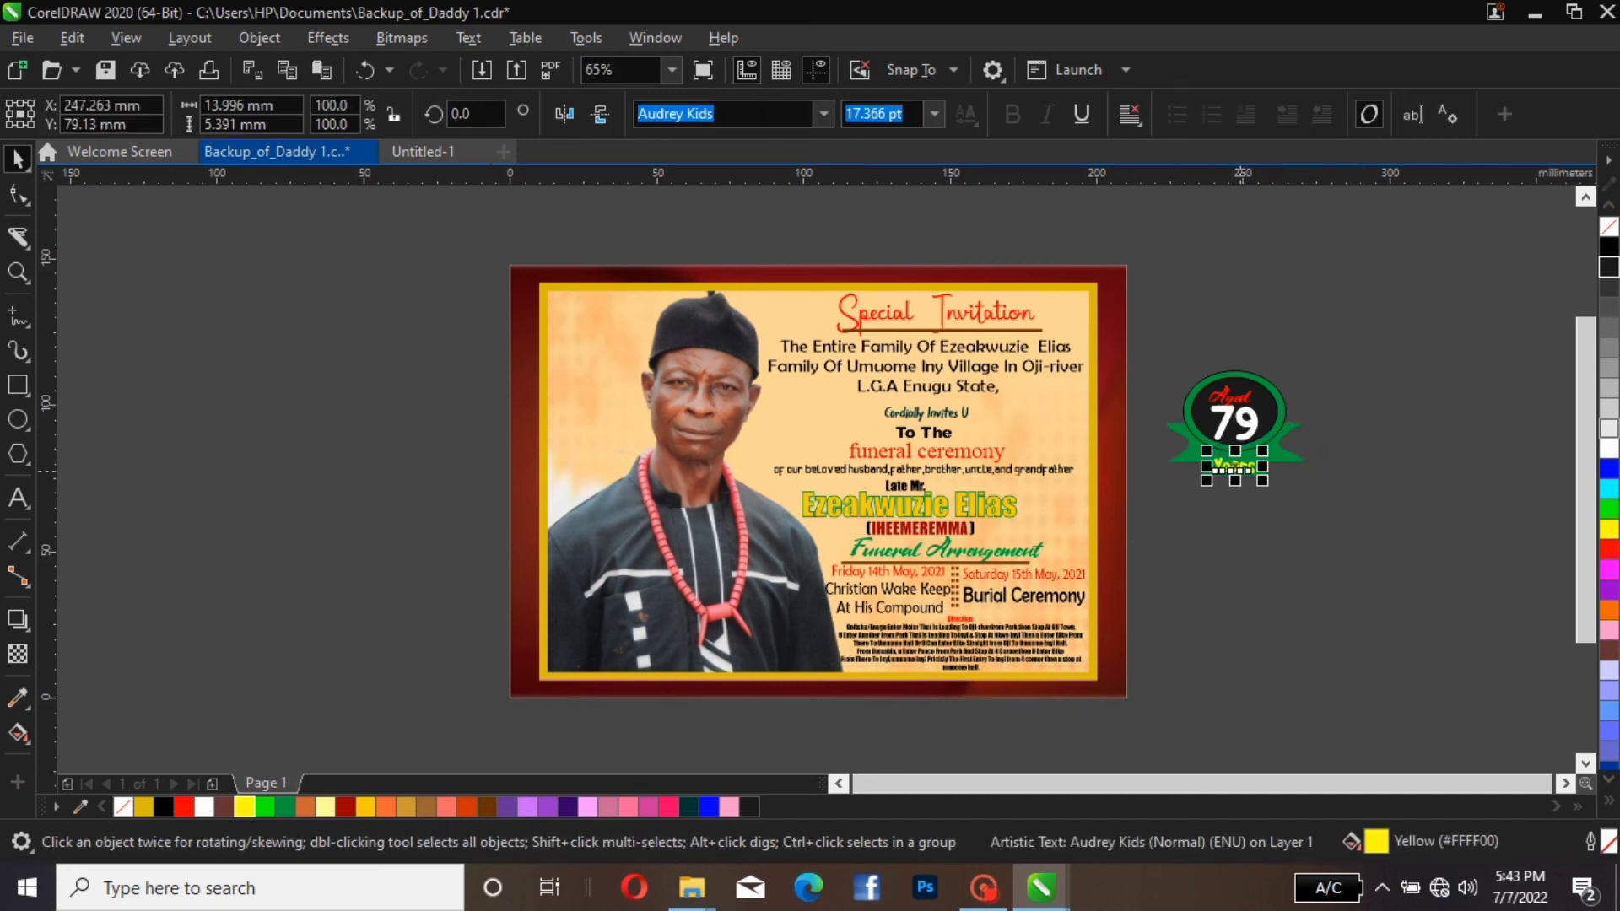
pyautogui.press('Up')
pyautogui.press('Up')
pyautogui.press('Up')
pyautogui.press('Up')
pyautogui.press('Up')
pyautogui.press('Up')
pyautogui.press('Up')
pyautogui.press('Up')
pyautogui.press('Up')
pyautogui.press('Up')
pyautogui.press('Up')
pyautogui.press('Up')
pyautogui.press('Up')
pyautogui.press('Up')
pyautogui.press('Up')
pyautogui.press('Up')
pyautogui.press('Up')
pyautogui.press('Up')
pyautogui.press('Up')
pyautogui.press('Up')
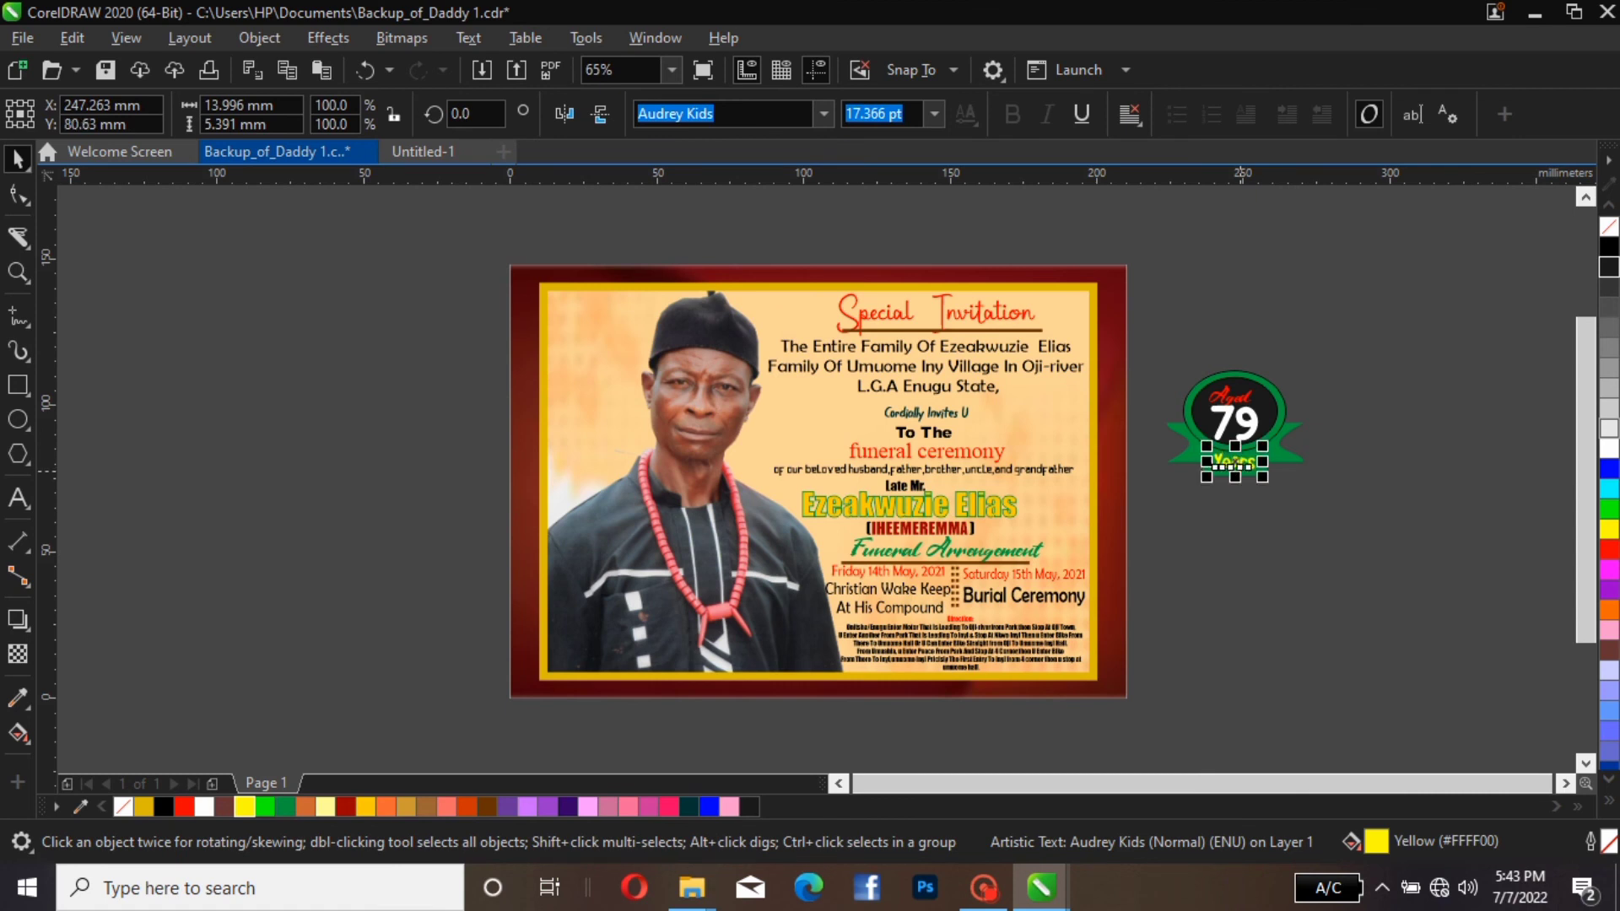
pyautogui.press('Escape')
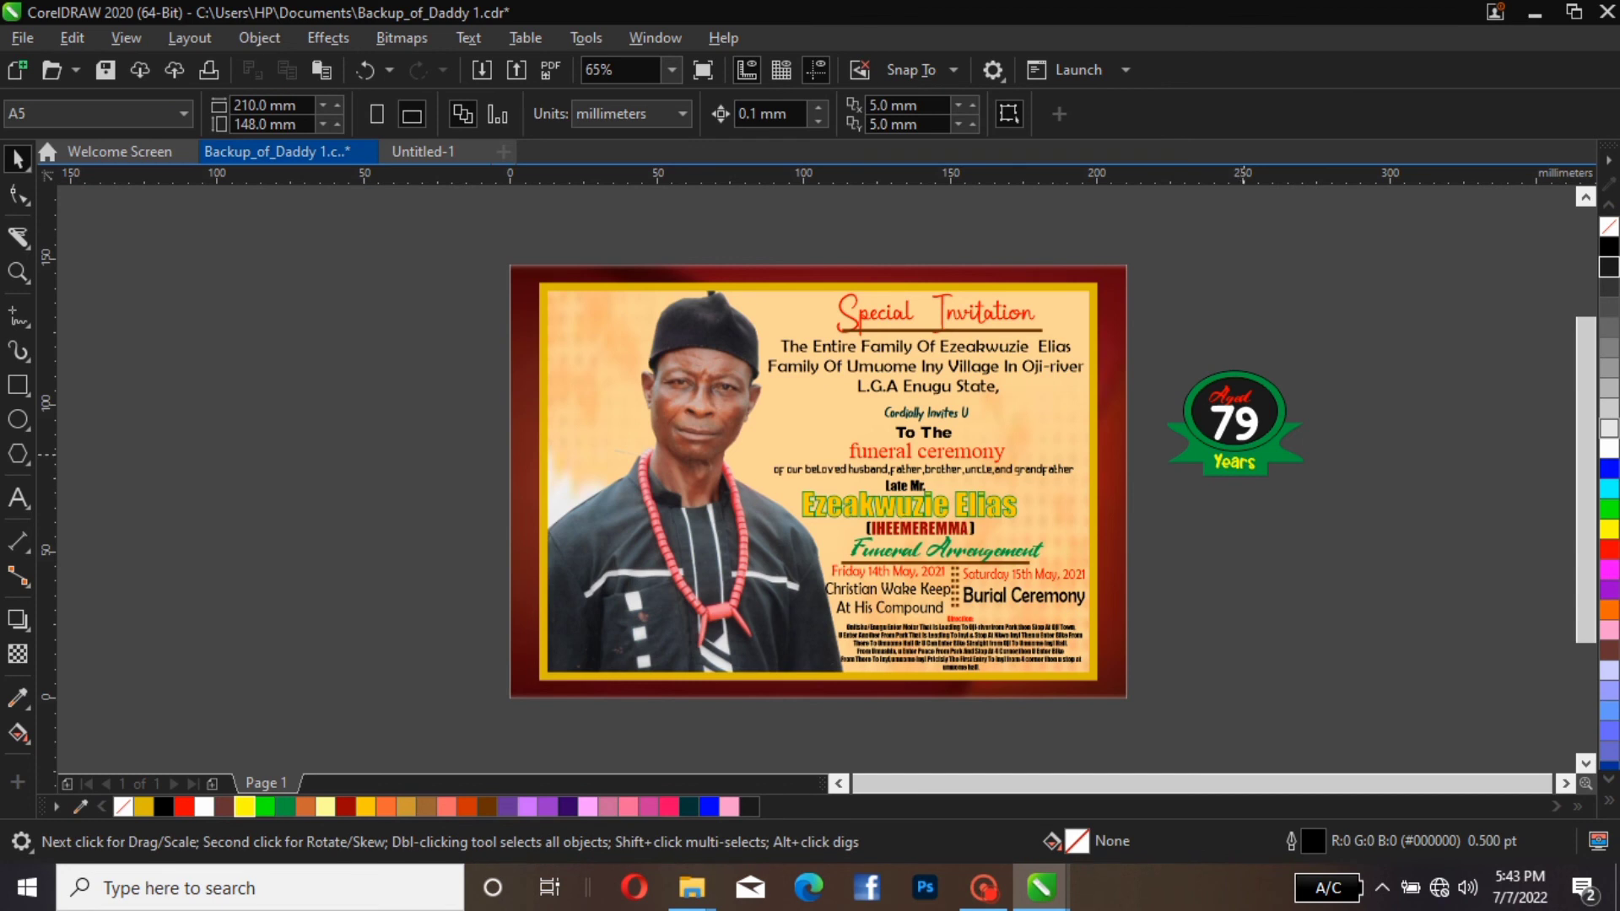
pyautogui.click(1248, 467)
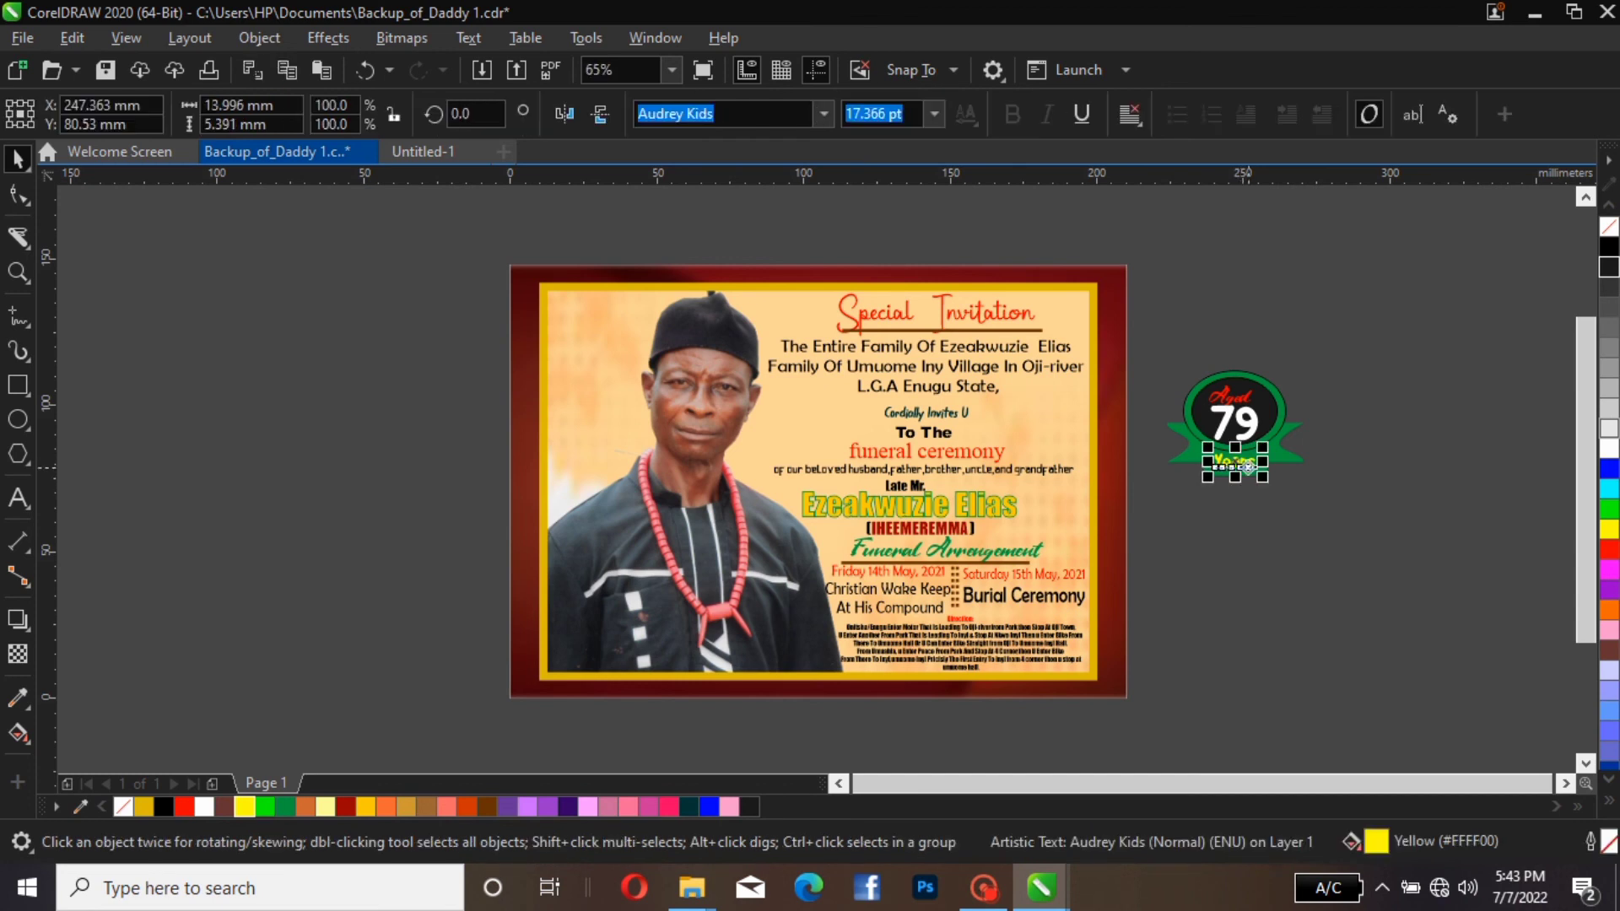
pyautogui.moveTo(1248, 467); pyautogui.dragTo(1250, 467)
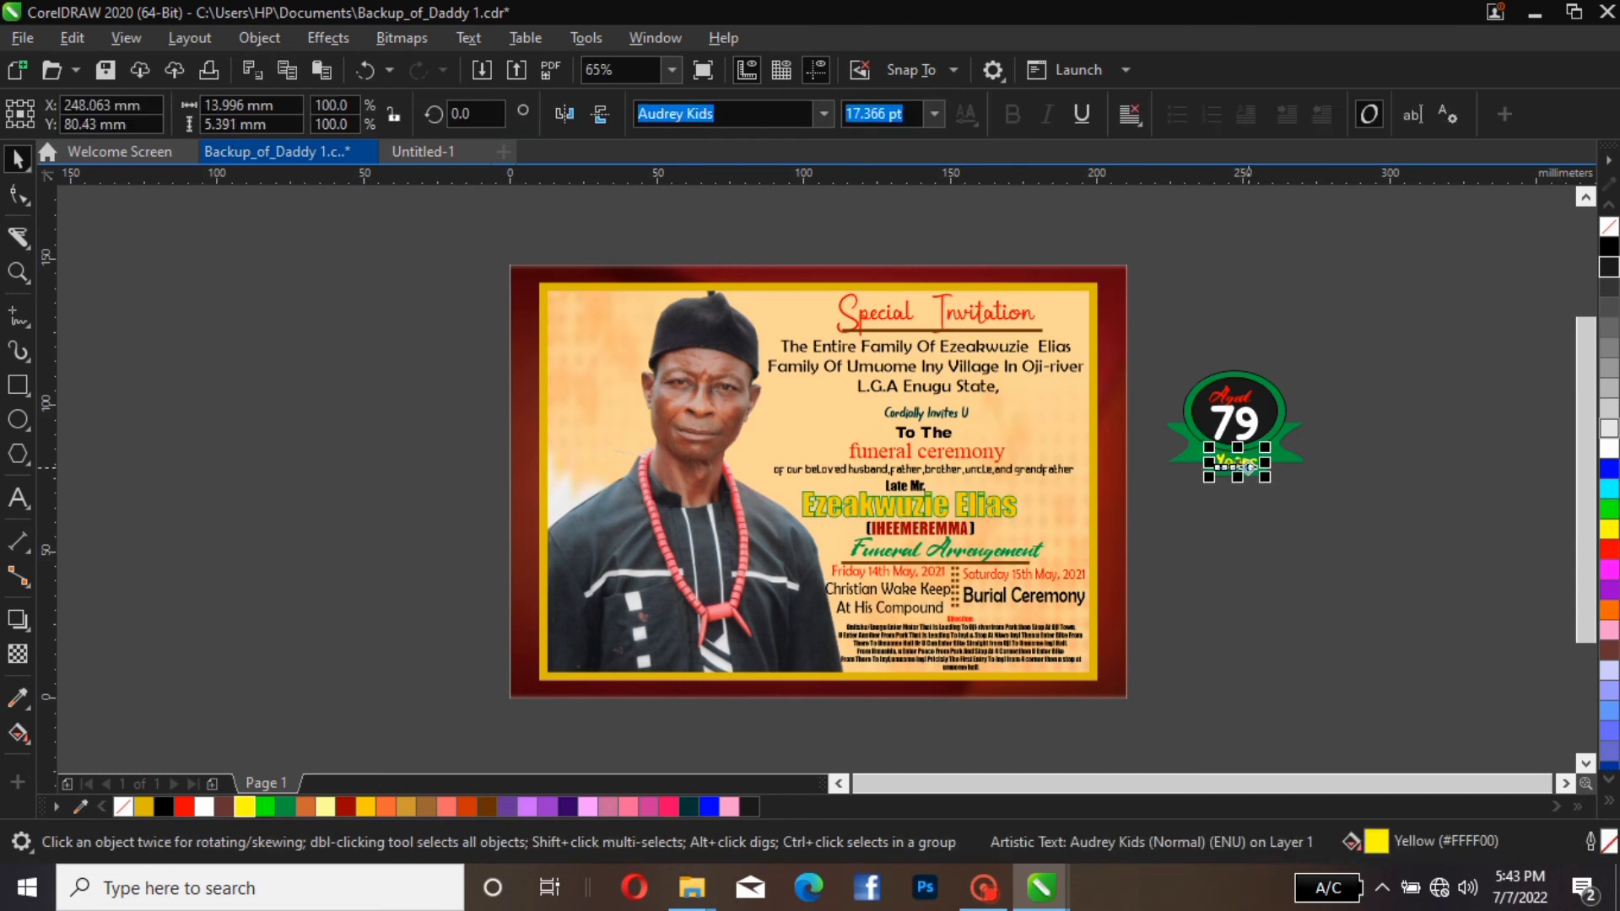
pyautogui.press('Escape')
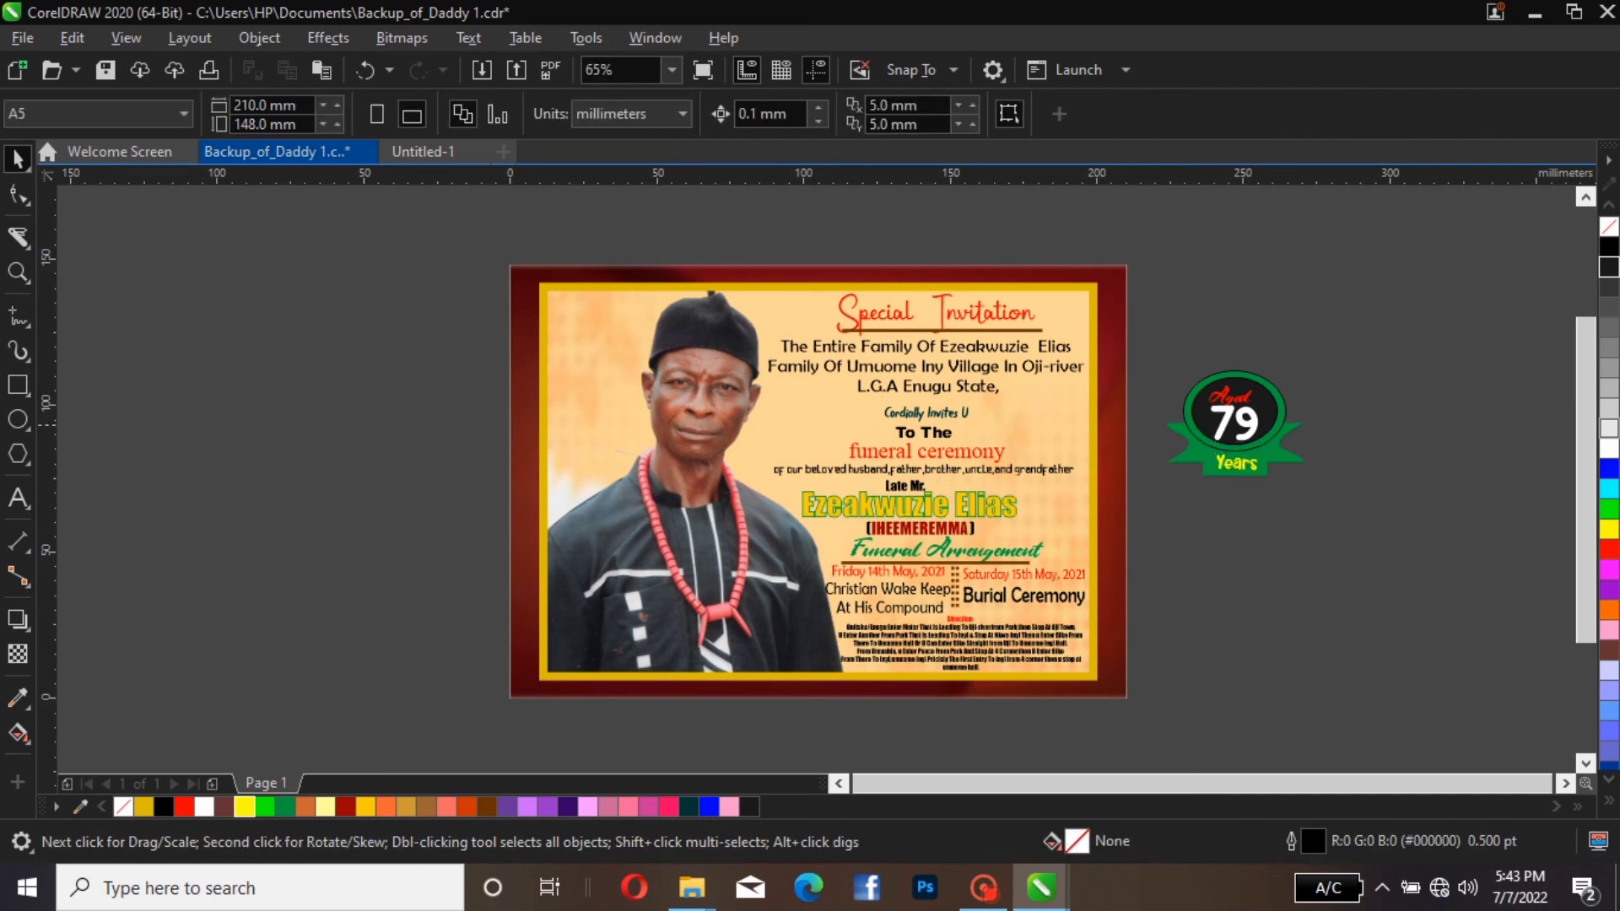
# Nudge the word "Aged" slightly right to centre it above the "79" on the badge
pyautogui.click(1267, 460)
pyautogui.click(1359, 447)
pyautogui.moveTo(1160, 357); pyautogui.dragTo(1318, 514)
pyautogui.click(1331, 304)
pyautogui.click(1243, 394)
pyautogui.press('Right')
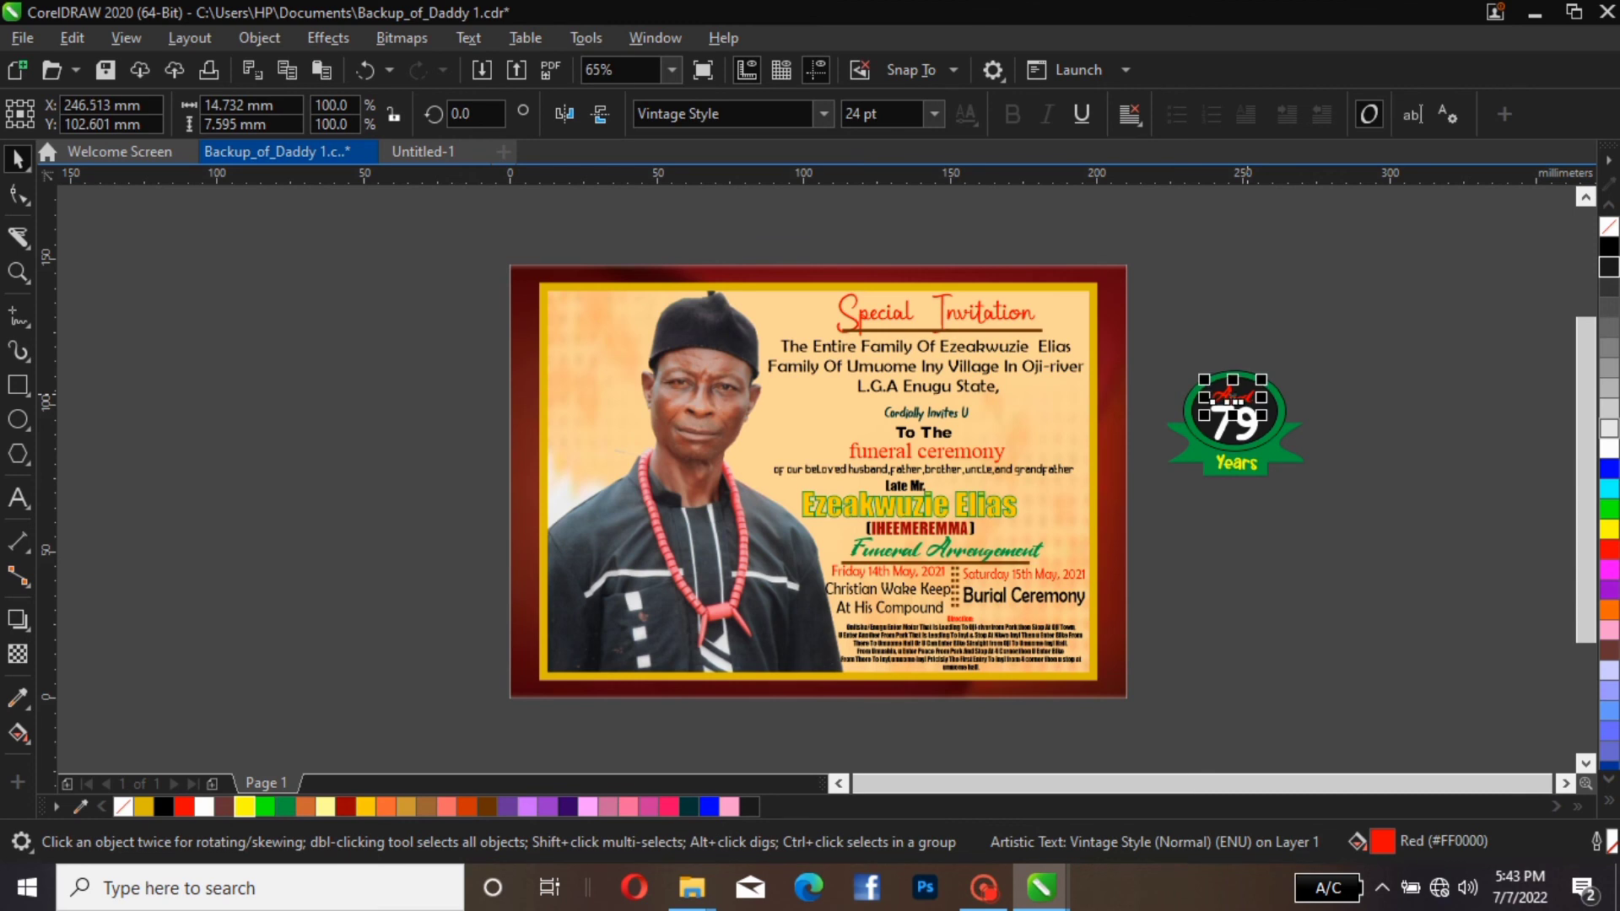
pyautogui.press('Escape')
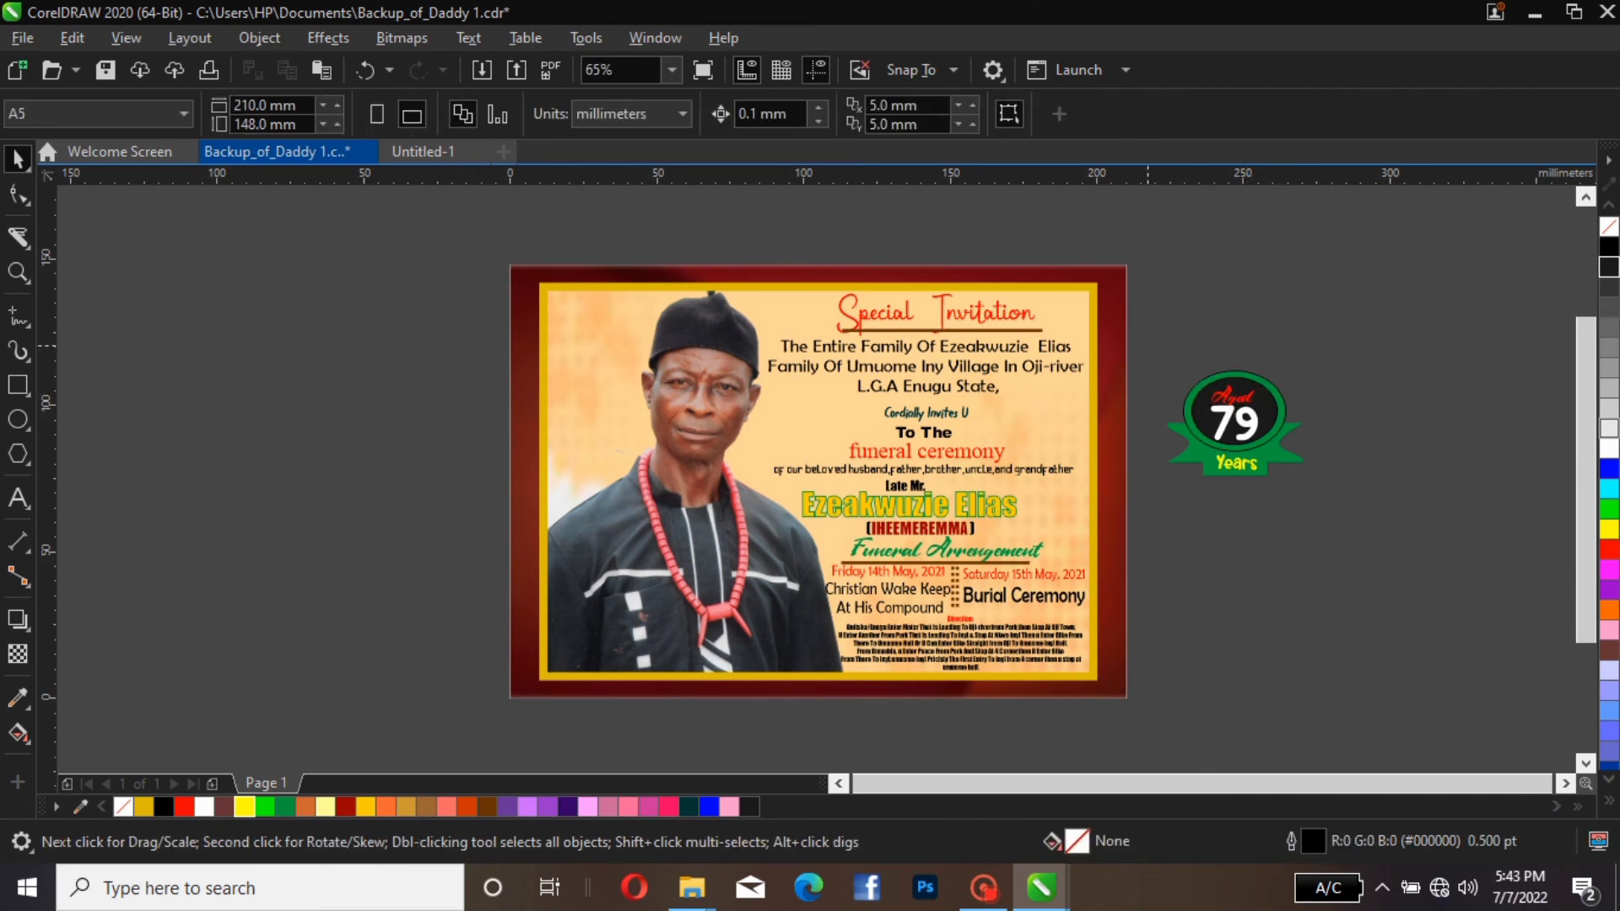
# Group the four badge objects, shrink the group to about 28.7 × 22 mm, and place it on the card beside the deceased's name
pyautogui.moveTo(1147, 345); pyautogui.dragTo(1336, 504)
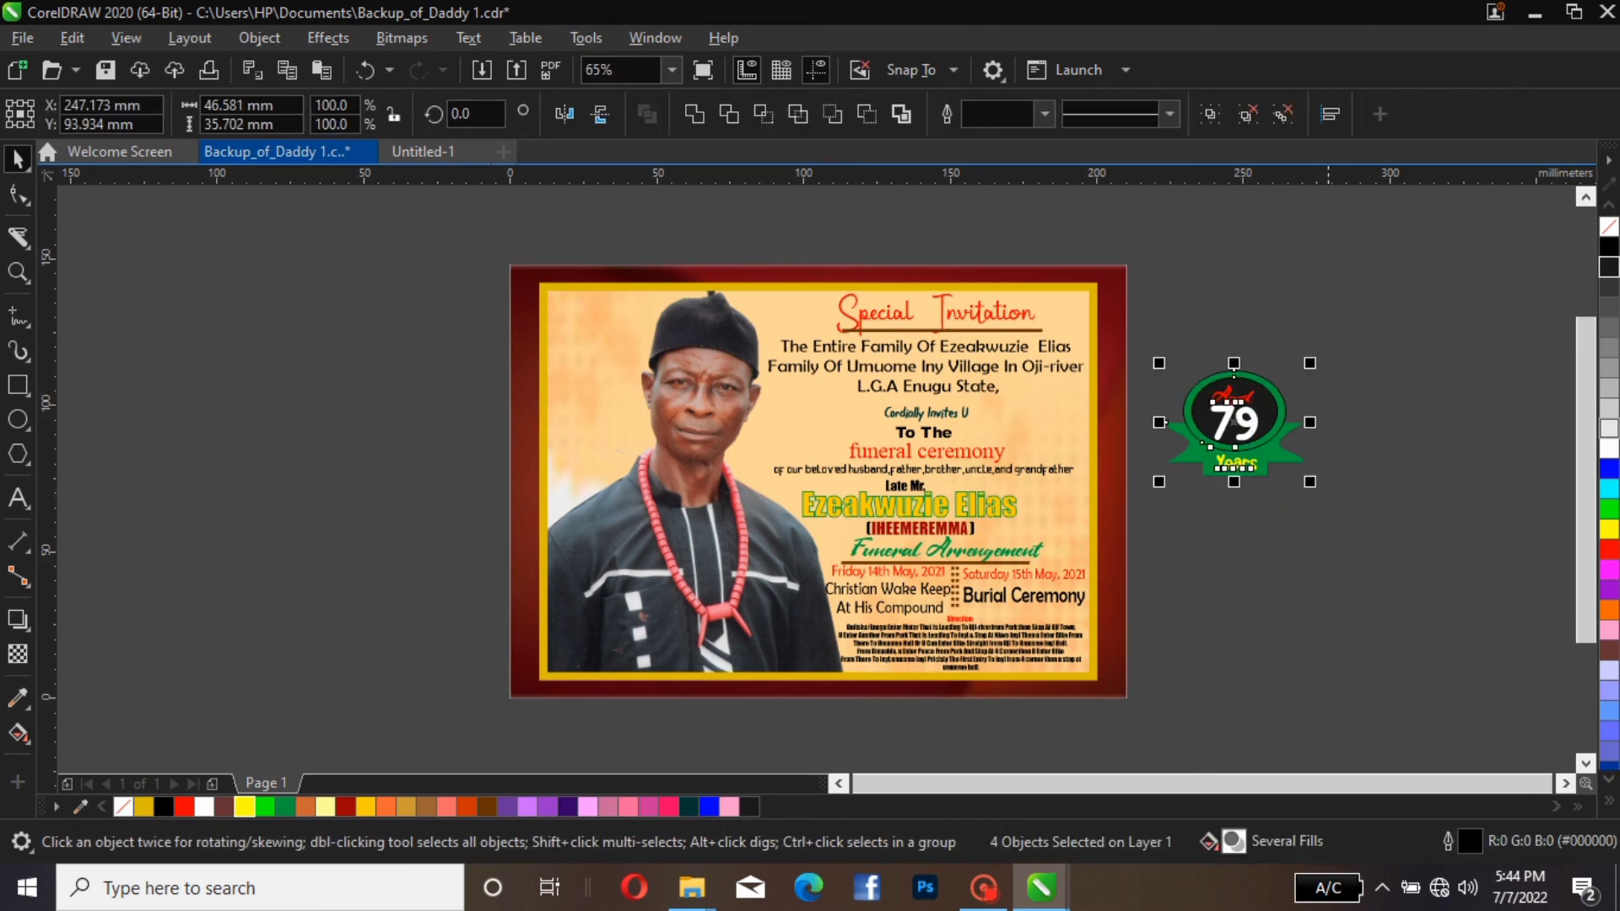
pyautogui.hotkey('ctrl', 'g')
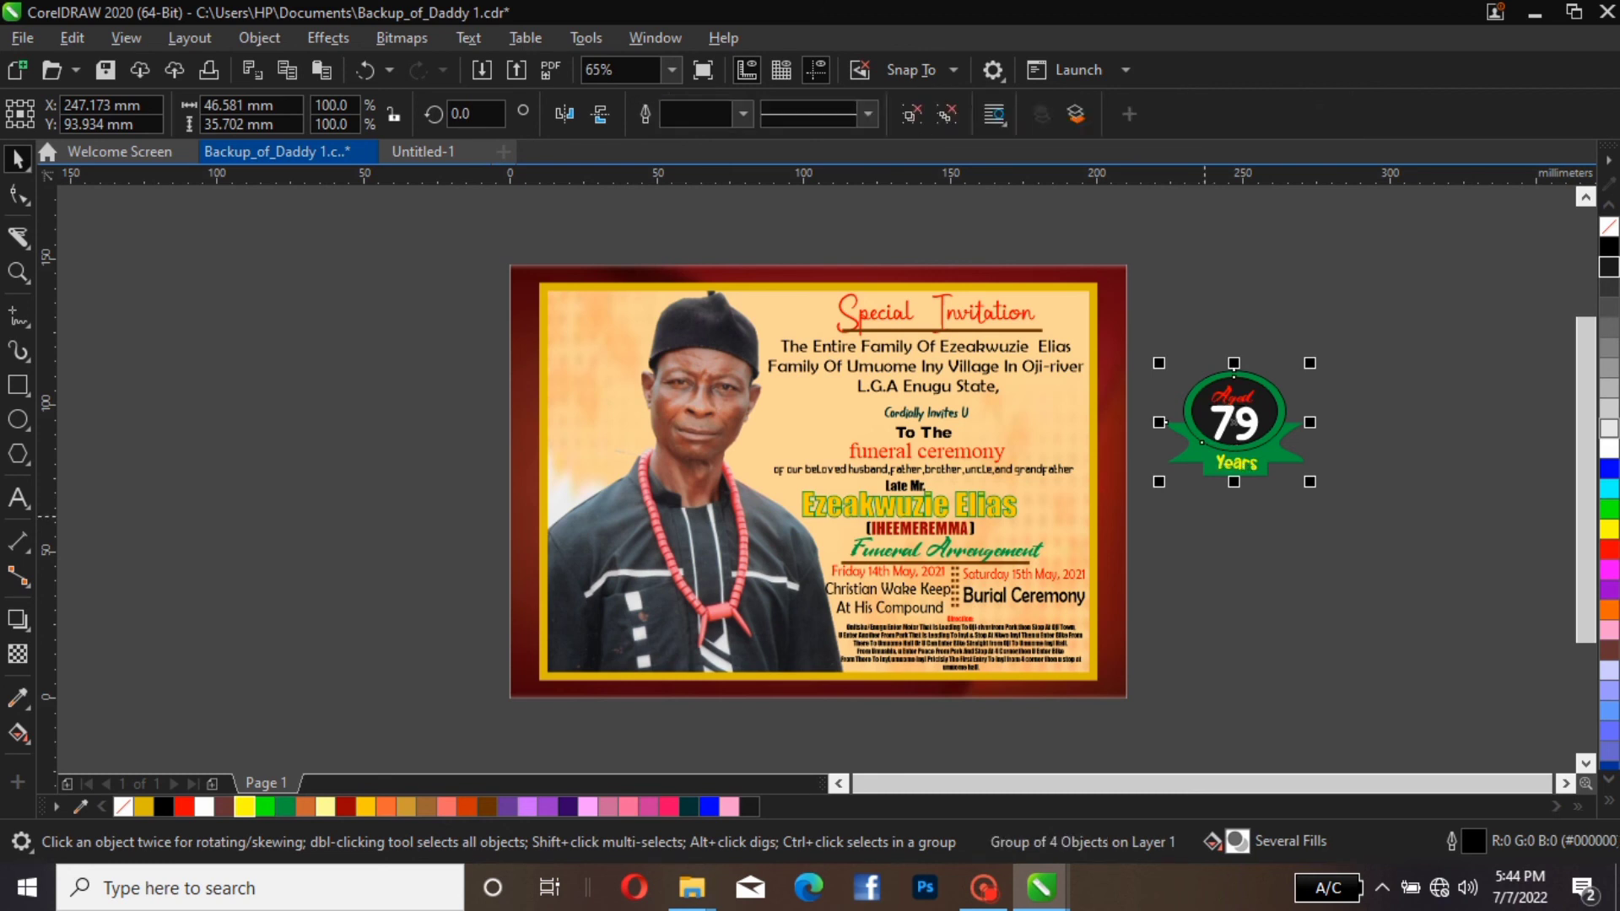
pyautogui.moveTo(1311, 362); pyautogui.dragTo(1283, 410)
pyautogui.moveTo(1228, 455); pyautogui.dragTo(1061, 530)
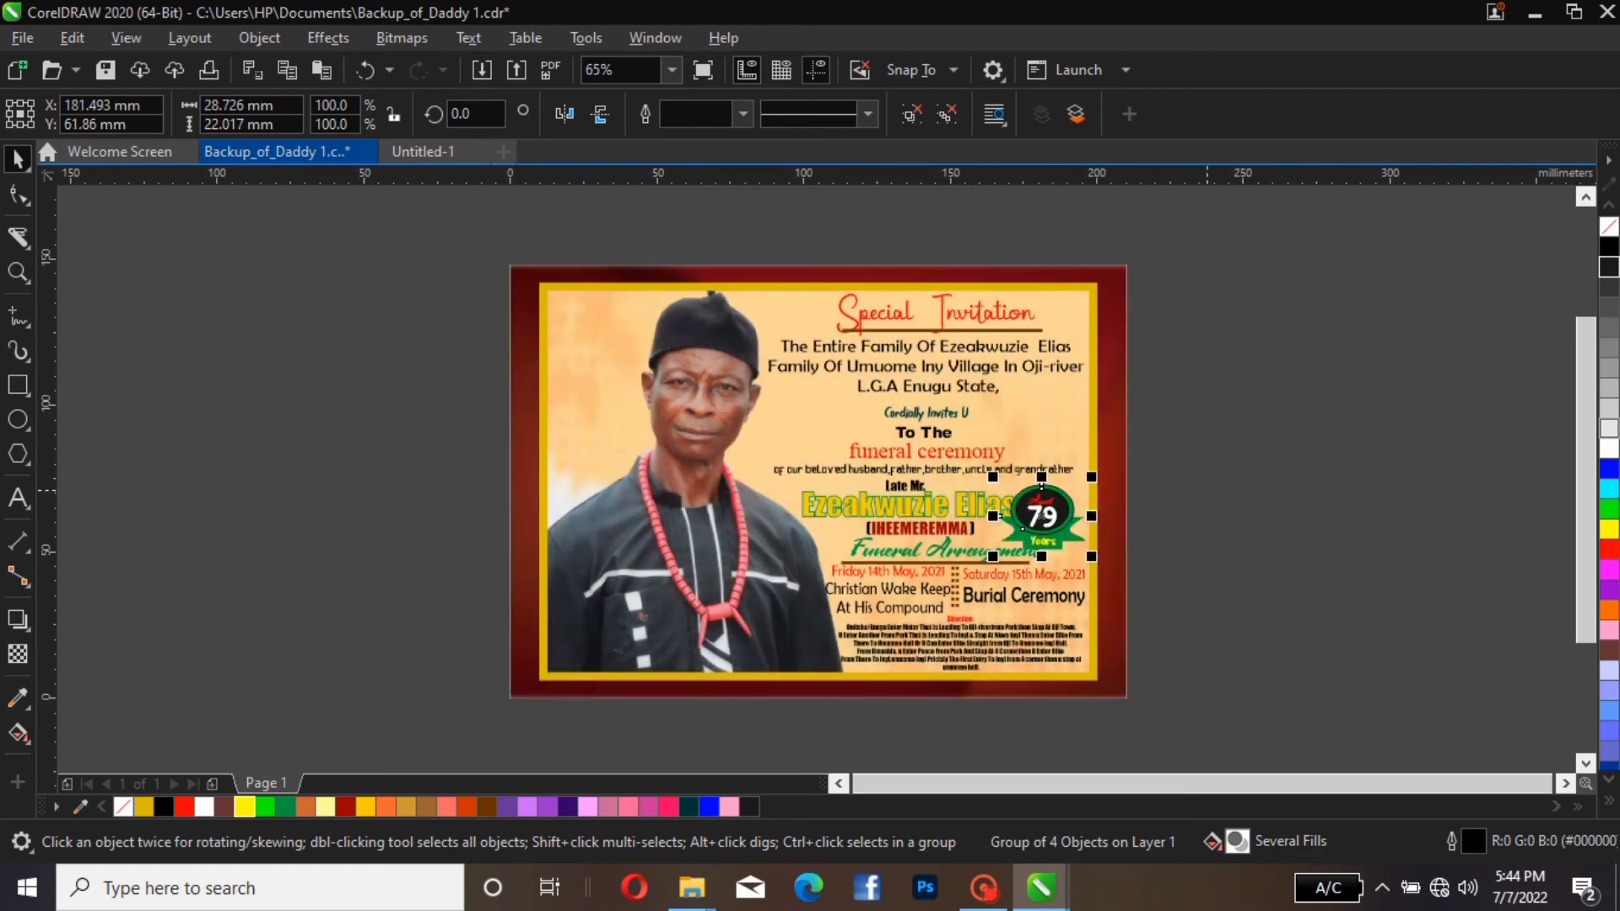
# Nudge the badge about 4 mm right and 0.5 mm up beside the deceased's name, and shrink it to about 26.6 × 20.4 mm
pyautogui.press('Right')
pyautogui.press('Right')
pyautogui.press('Right')
pyautogui.press('Right')
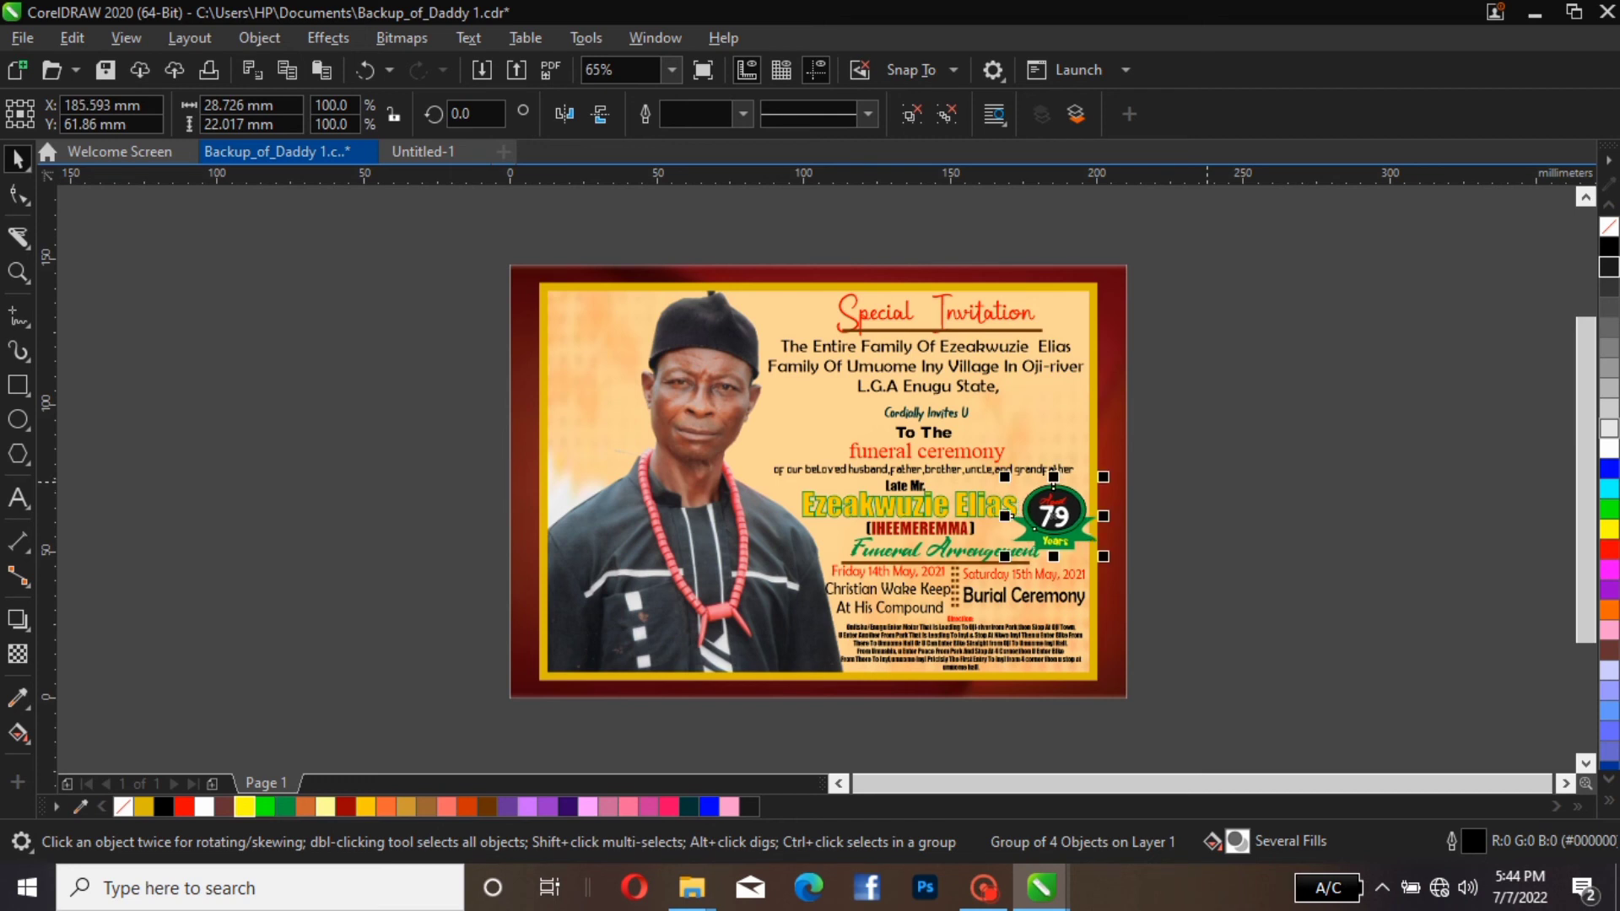
pyautogui.press('Up')
pyautogui.press('Up')
pyautogui.press('Up')
pyautogui.press('Up')
pyautogui.press('Up')
pyautogui.press('Up')
pyautogui.press('Up')
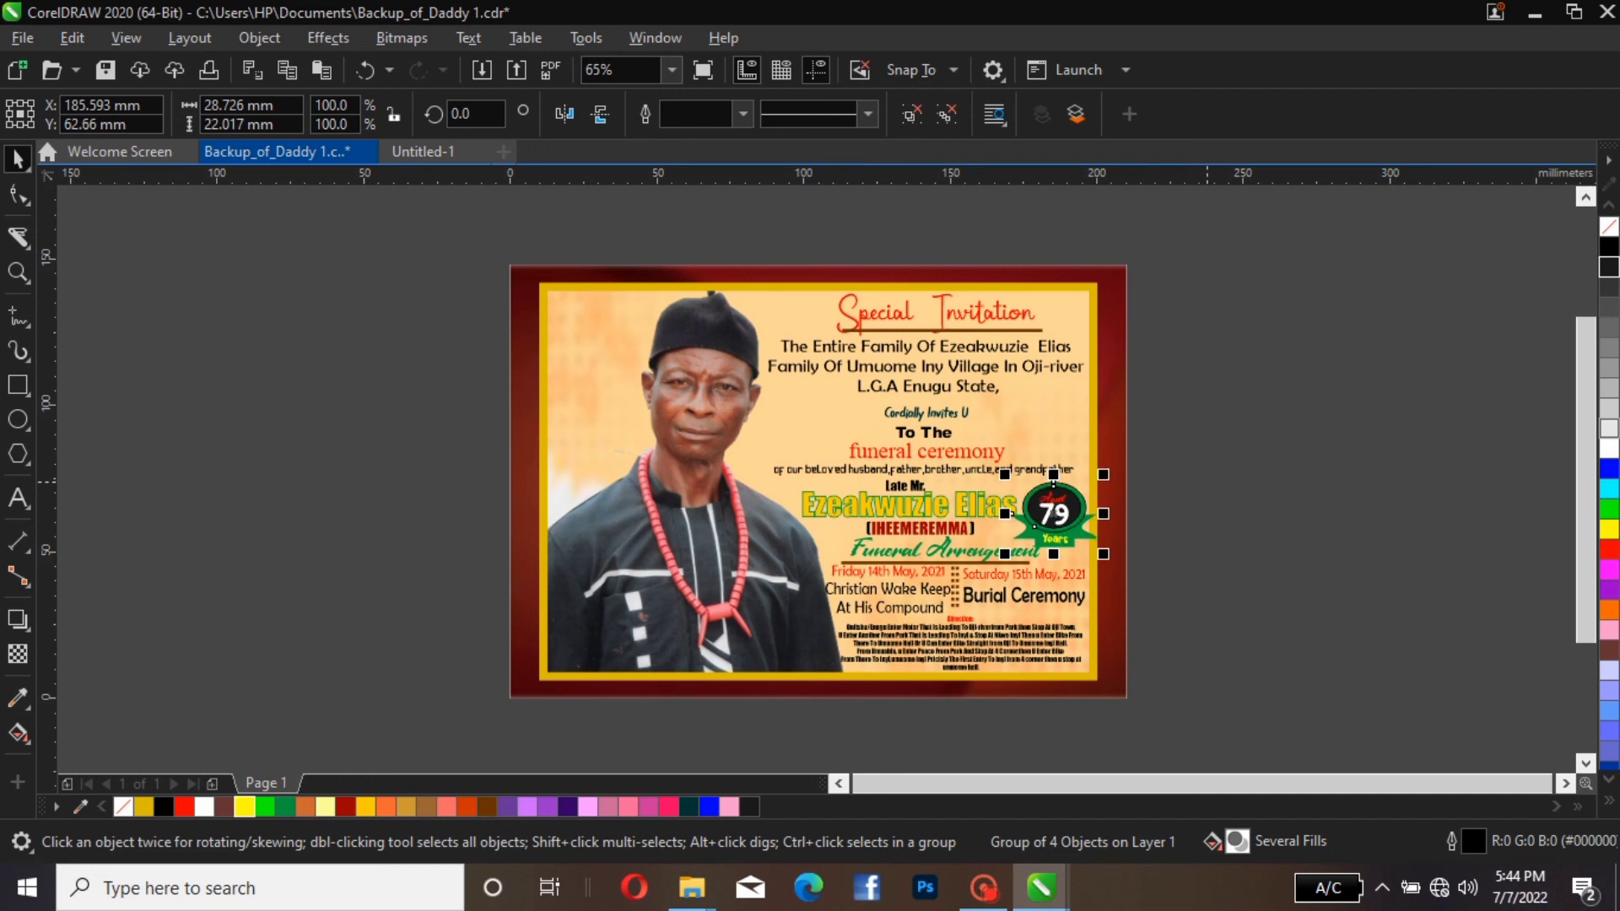
pyautogui.press('Down')
pyautogui.press('Down')
pyautogui.press('Down')
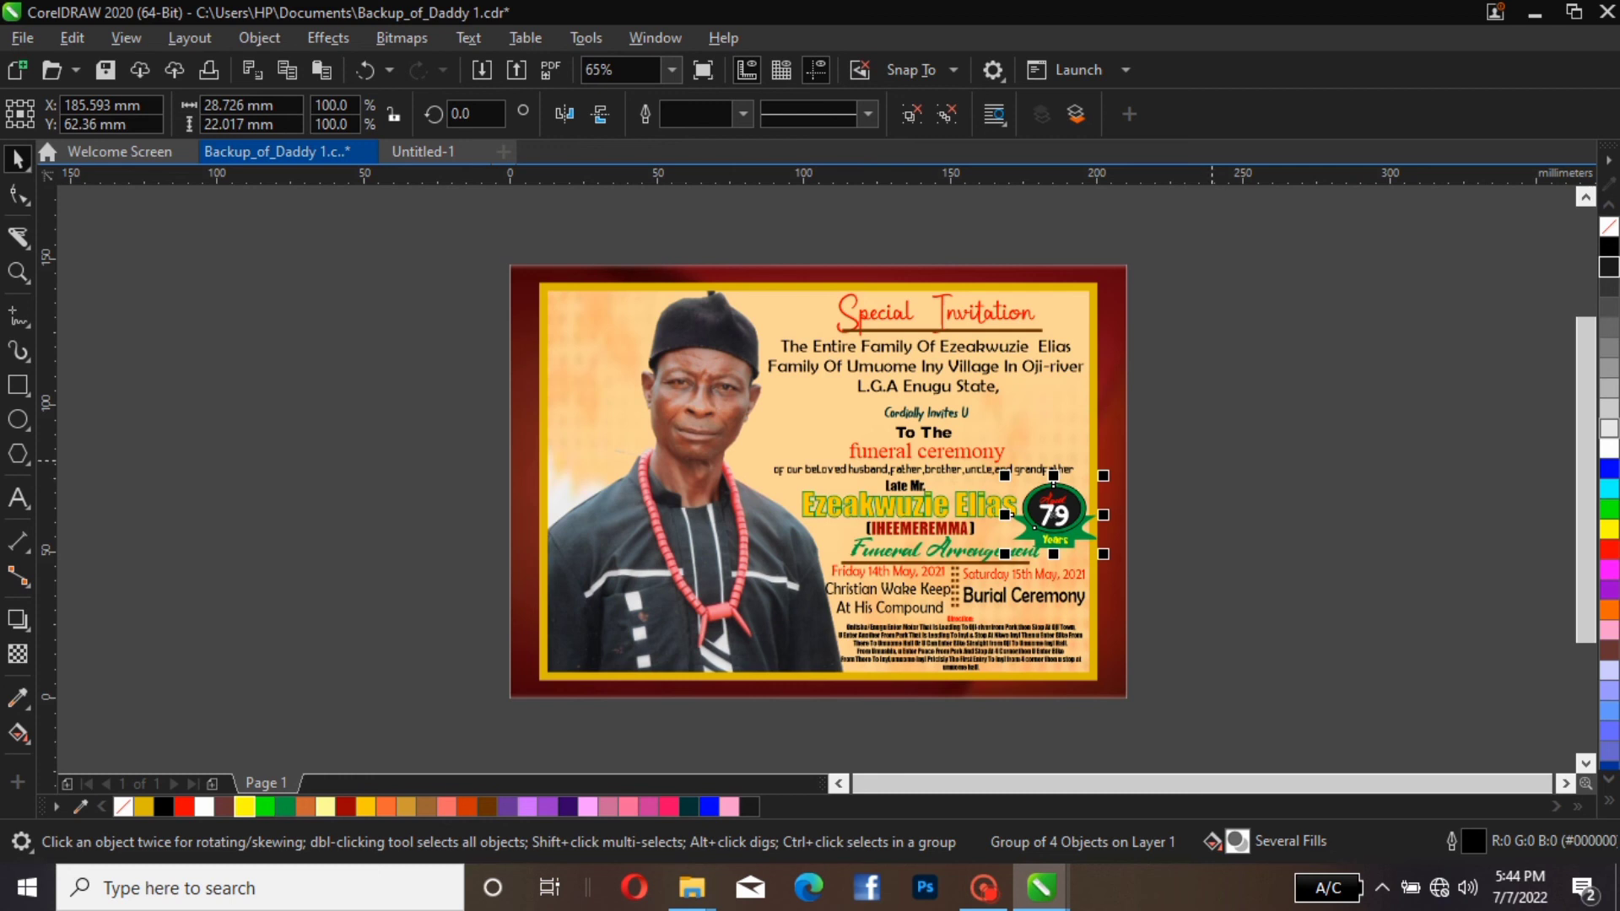
pyautogui.press('Escape')
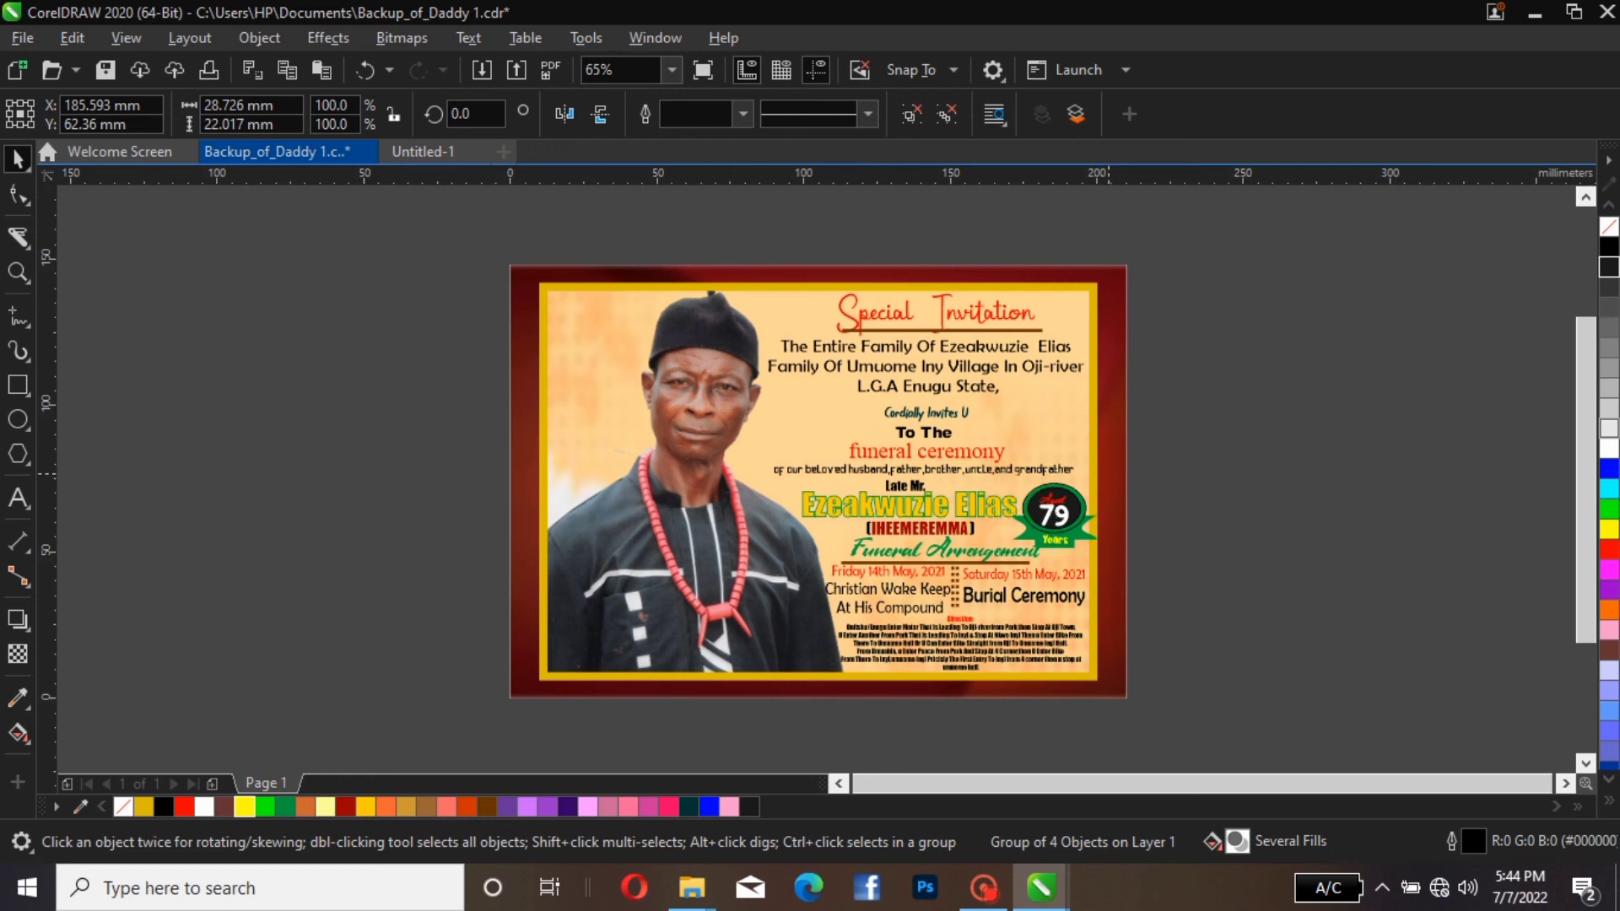
pyautogui.moveTo(1103, 475); pyautogui.dragTo(1098, 480)
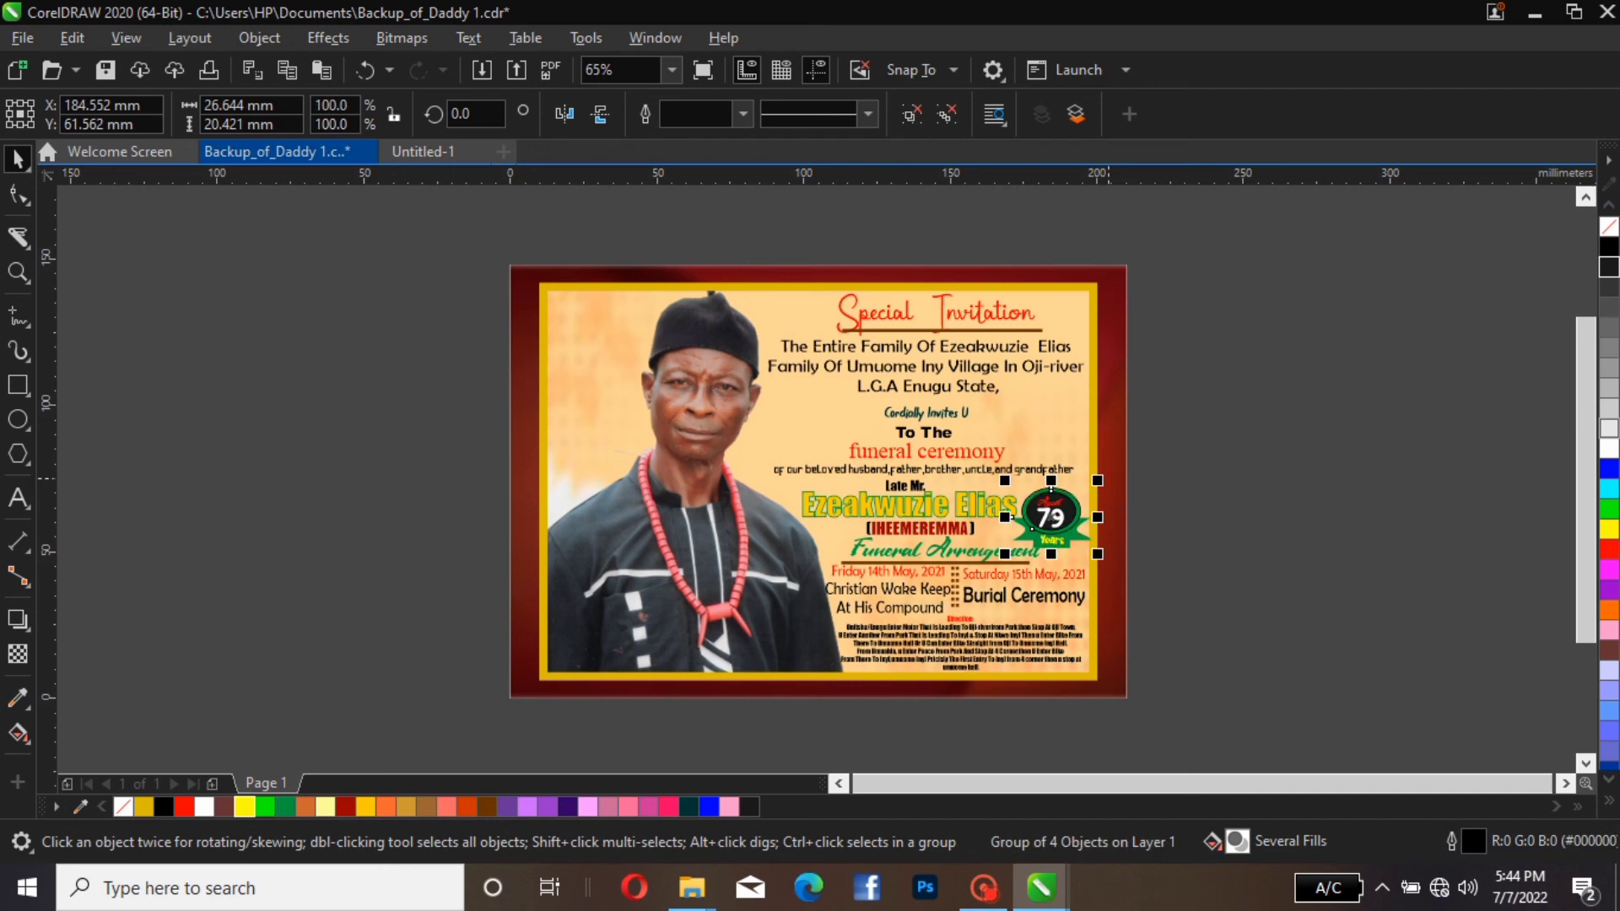
pyautogui.press('Escape')
pyautogui.click(942, 511)
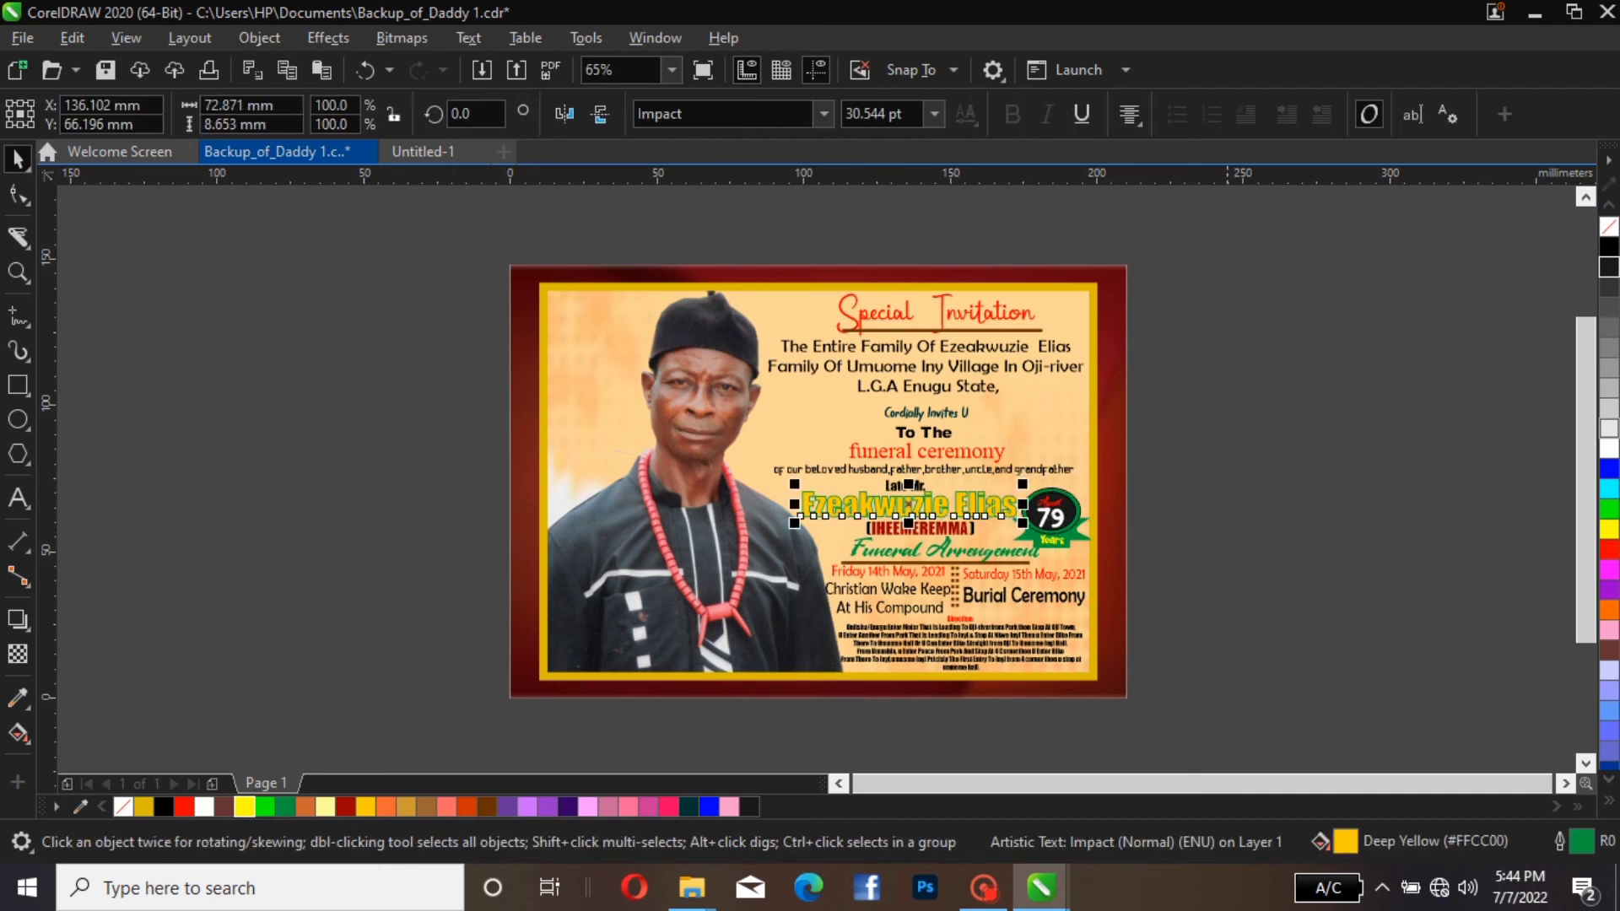
pyautogui.press('Escape')
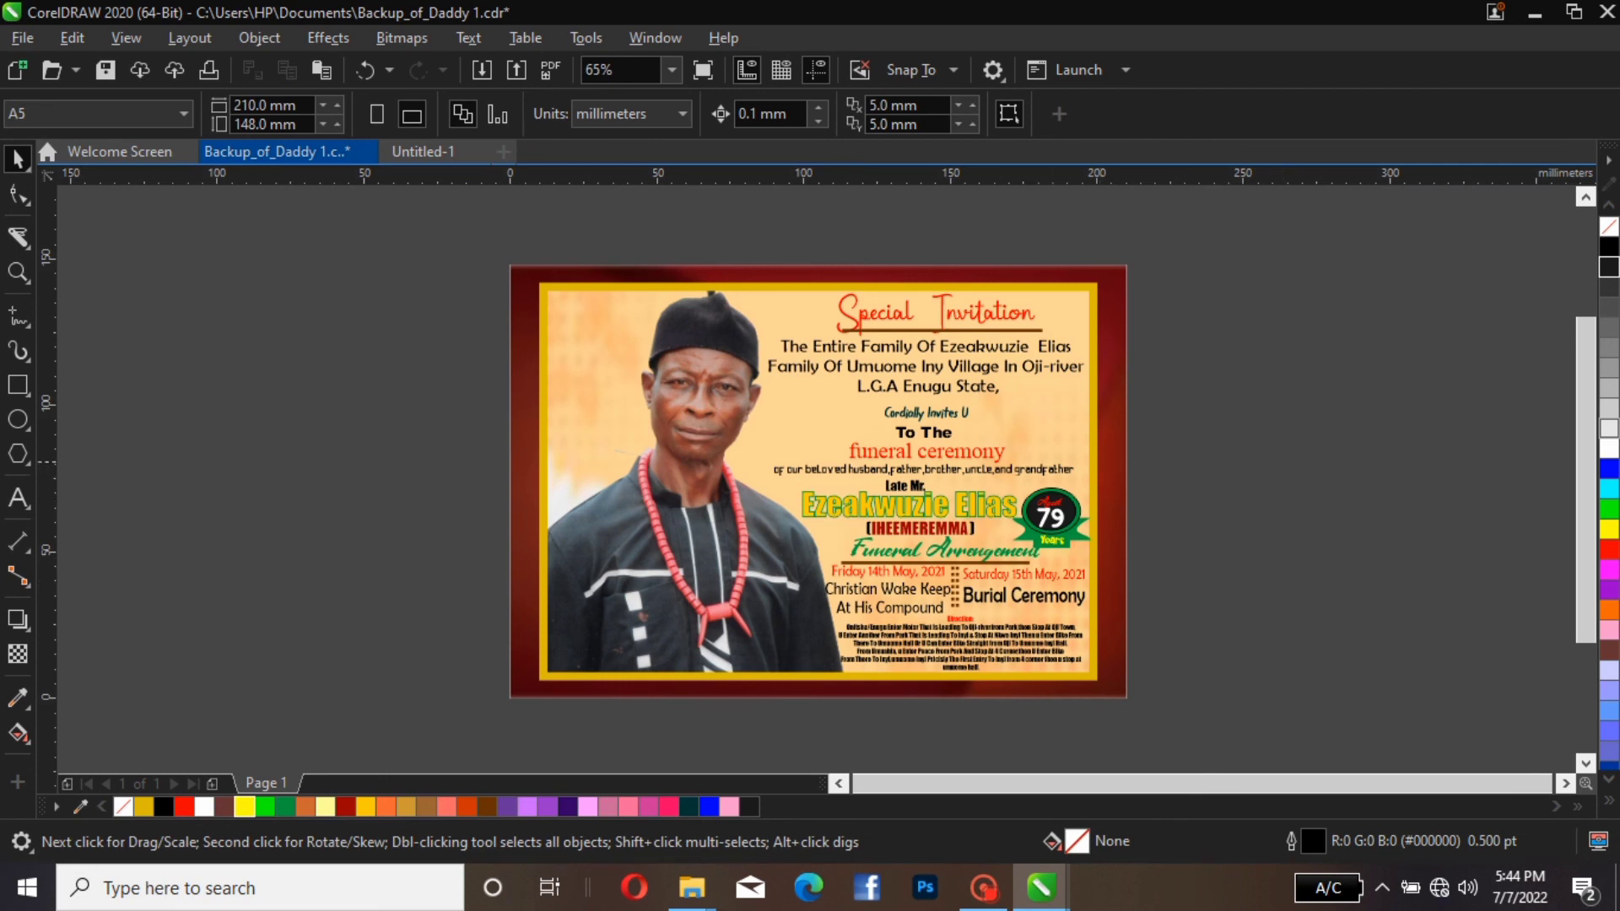
pyautogui.click(1124, 432)
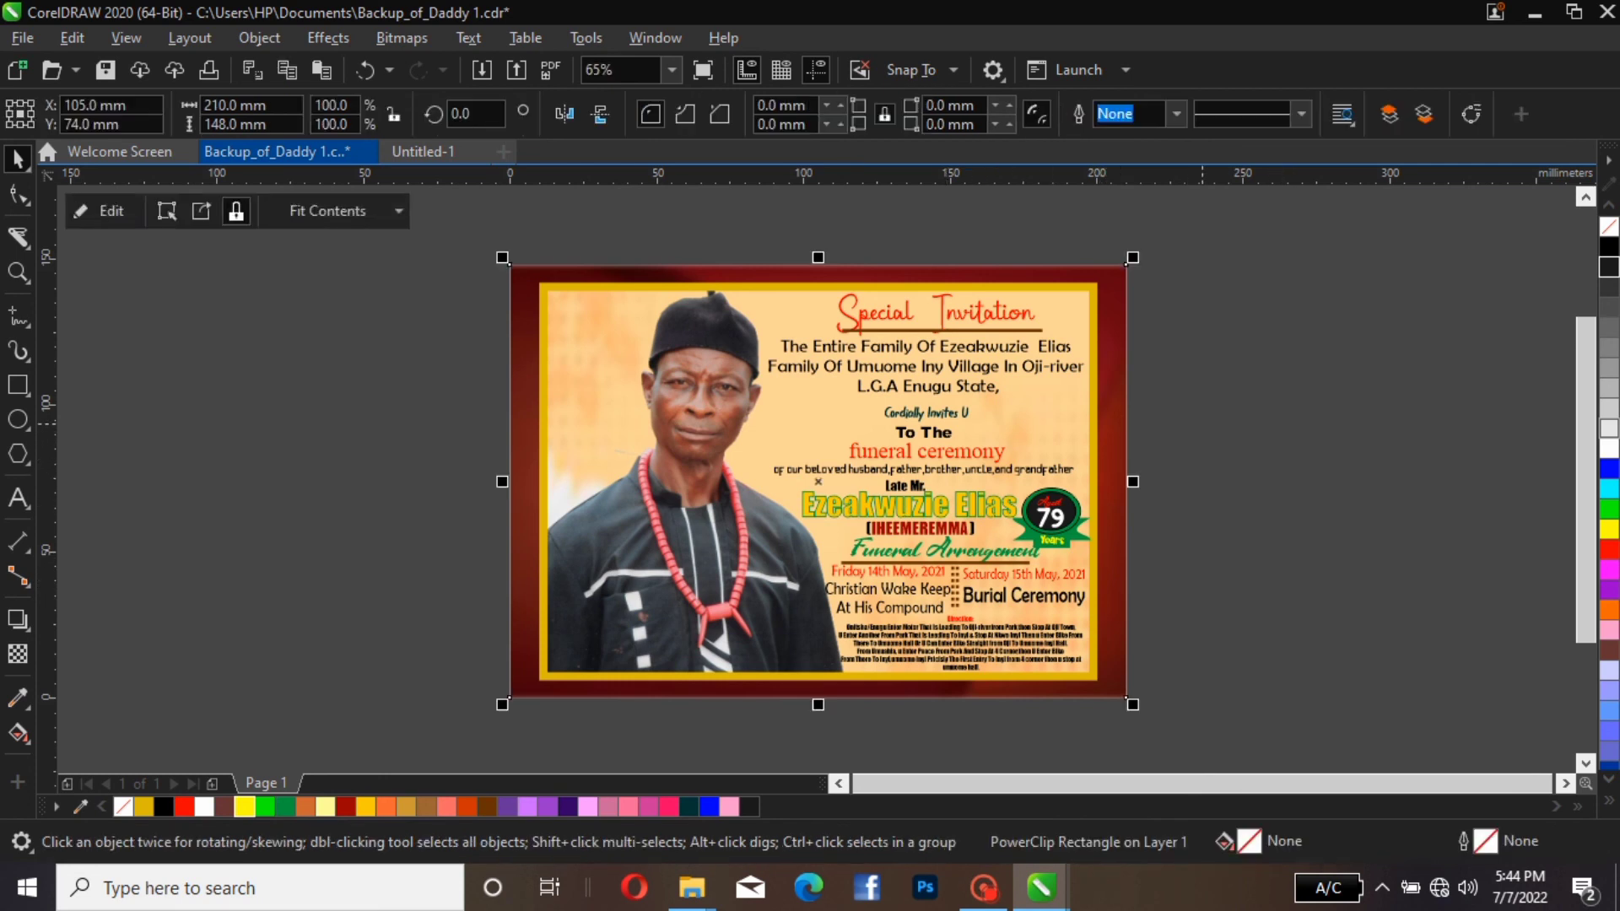
pyautogui.press('Escape')
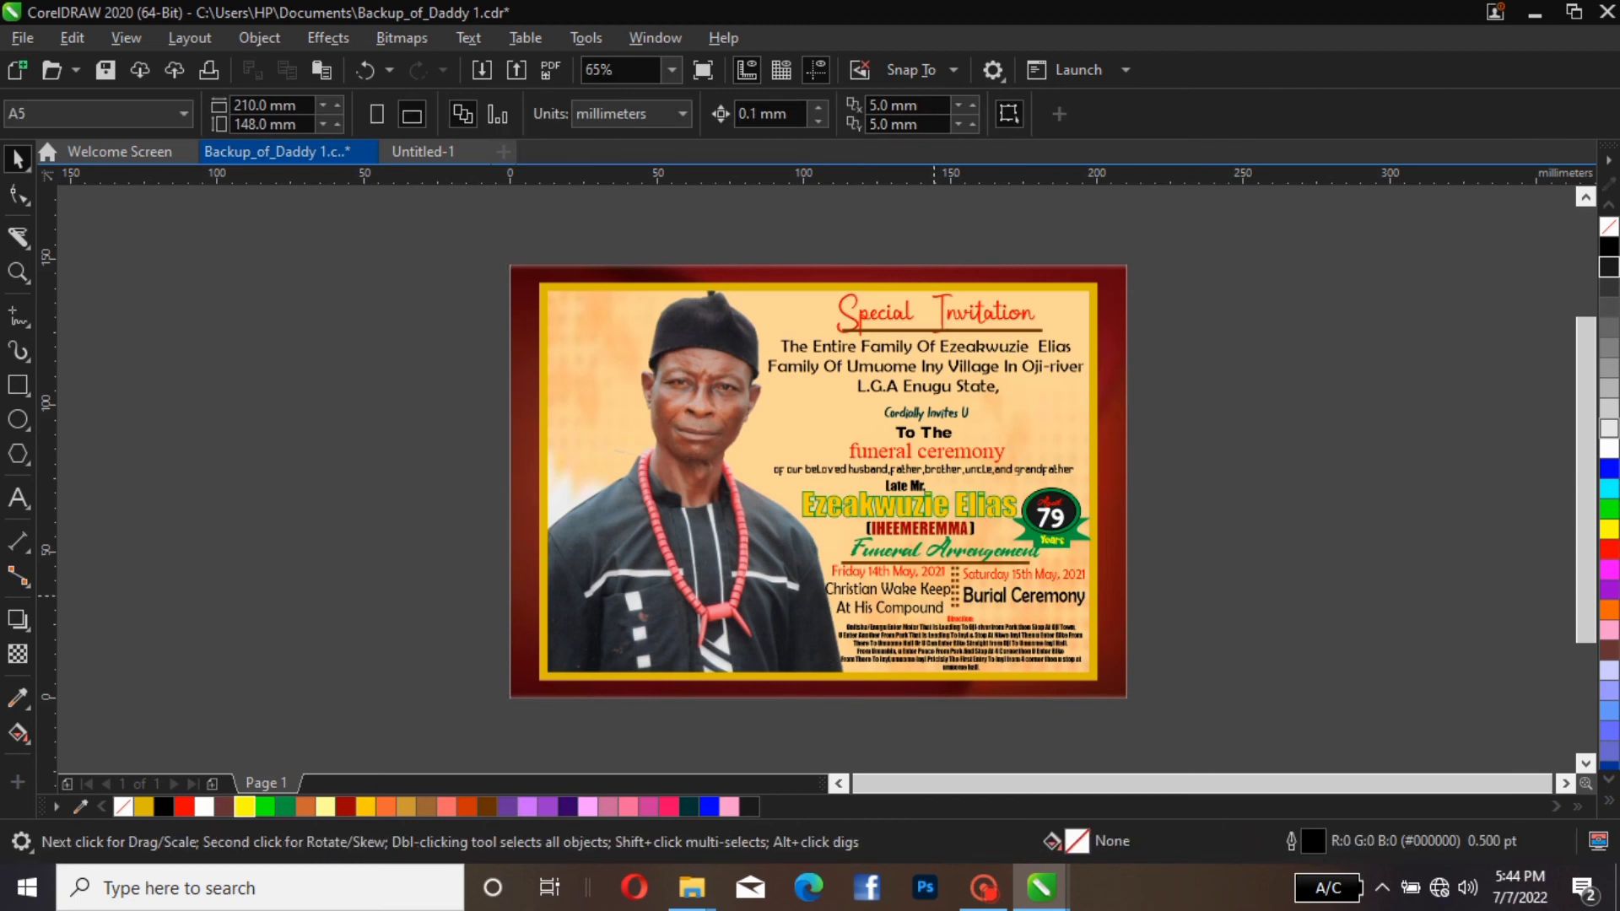